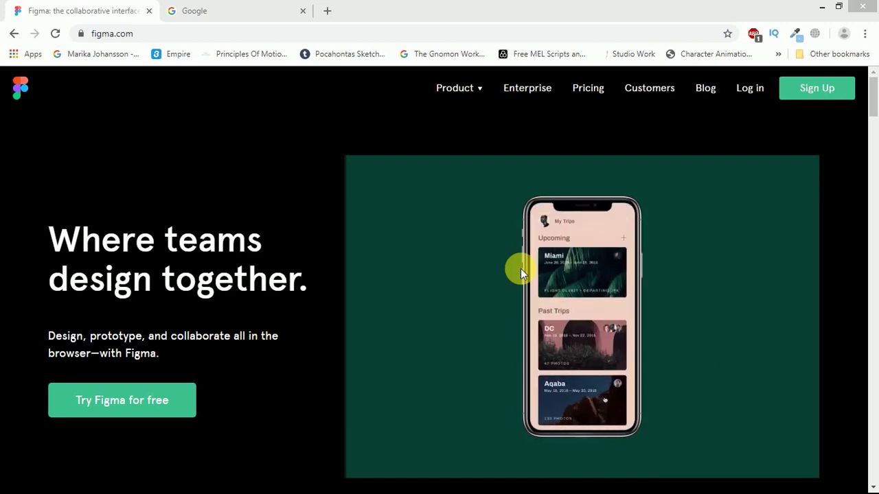
- Start a Figma sign-up using a Google account and pick the account
{"action": "left_click", "coordinate": [817, 89]}
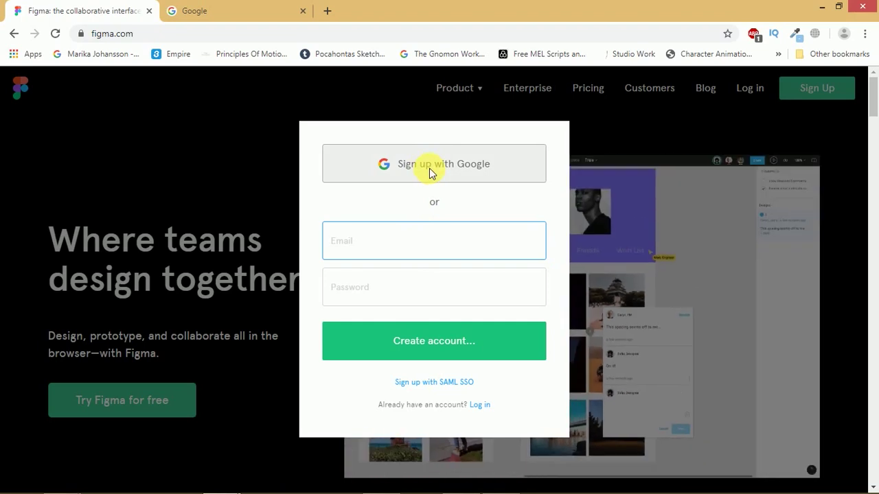
{"action": "left_click", "coordinate": [429, 169]}
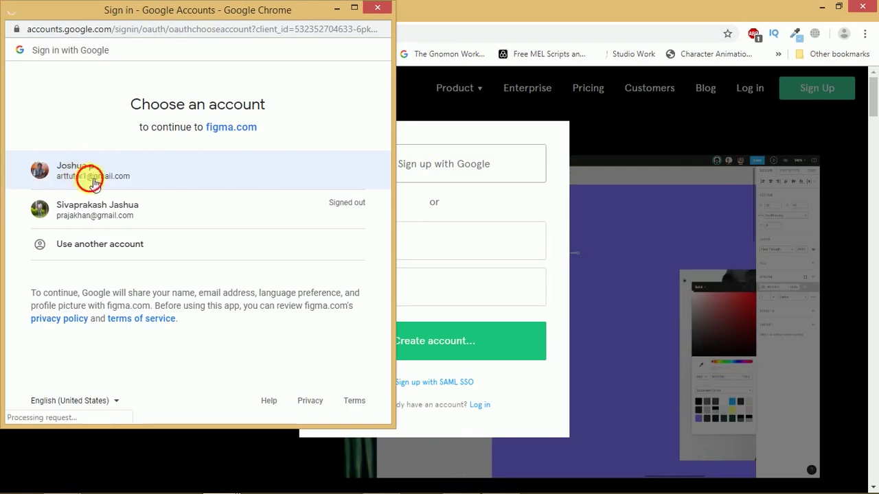
{"action": "left_click", "coordinate": [96, 179]}
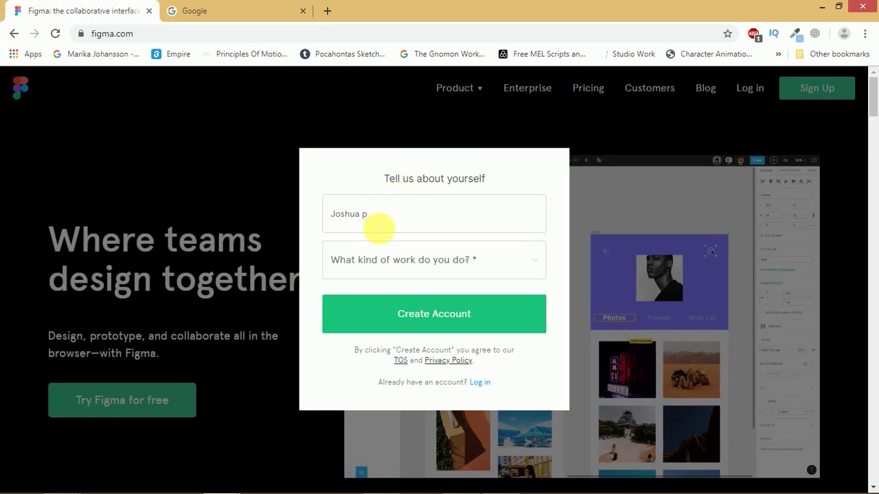
- Choose Design as the kind of work and create the account
{"action": "left_click", "coordinate": [400, 269]}
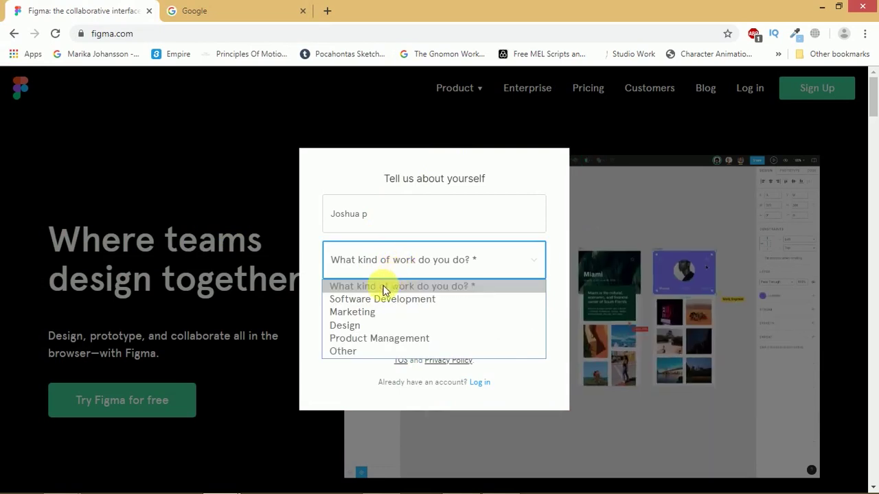
{"action": "left_click", "coordinate": [366, 324]}
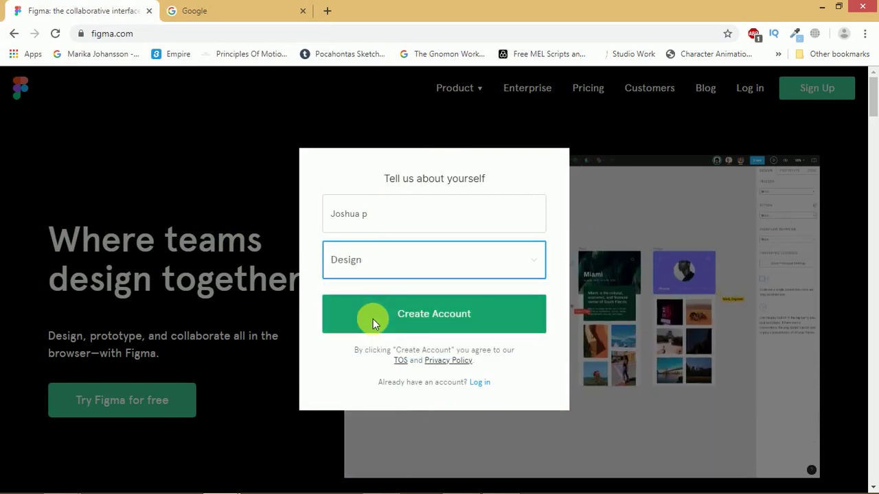
{"action": "left_click", "coordinate": [392, 313]}
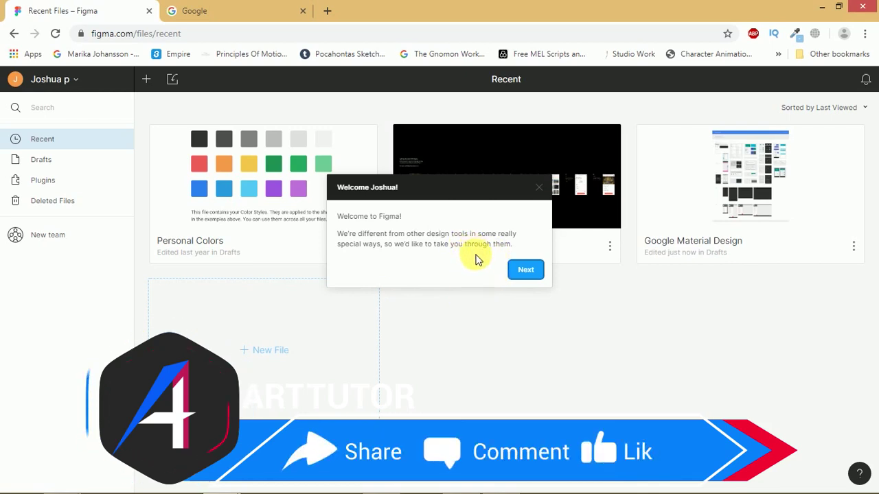
- Skip the welcome tour, close the Create a Team prompt, then open Drafts
{"action": "left_click", "coordinate": [522, 270]}
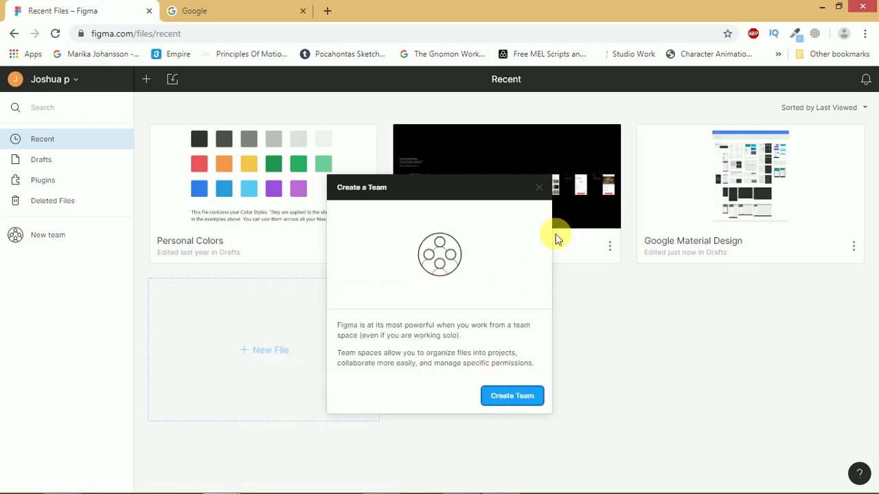
{"action": "left_click", "coordinate": [539, 188]}
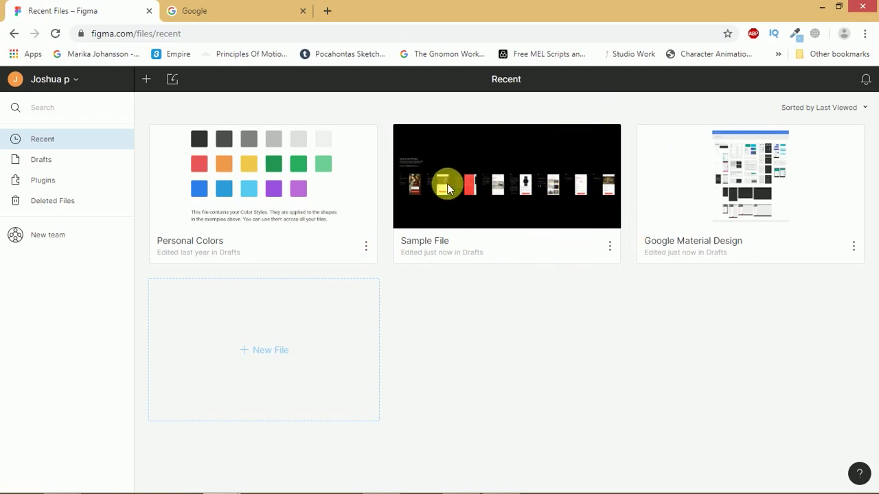
{"action": "left_click", "coordinate": [75, 82]}
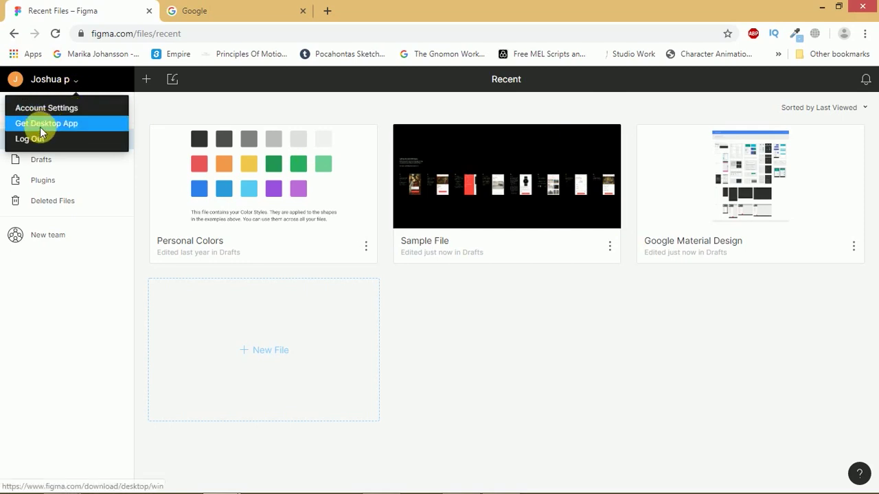
{"action": "left_click", "coordinate": [24, 300]}
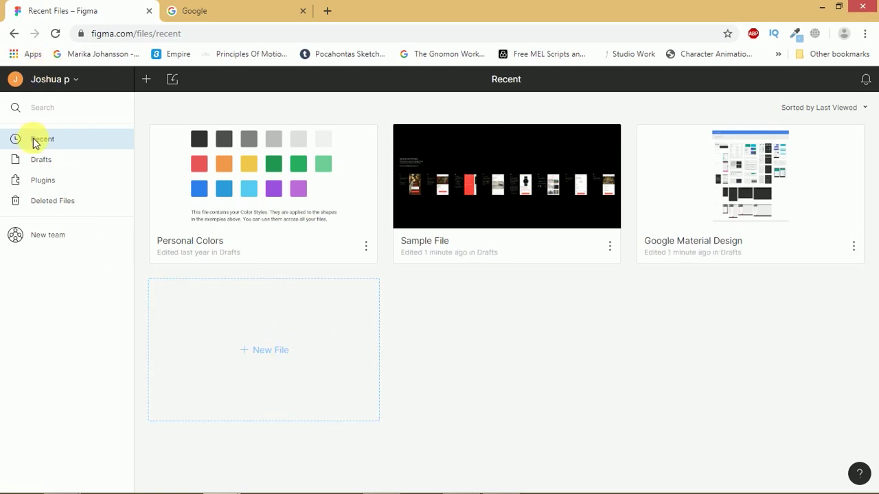
{"action": "left_click", "coordinate": [40, 160]}
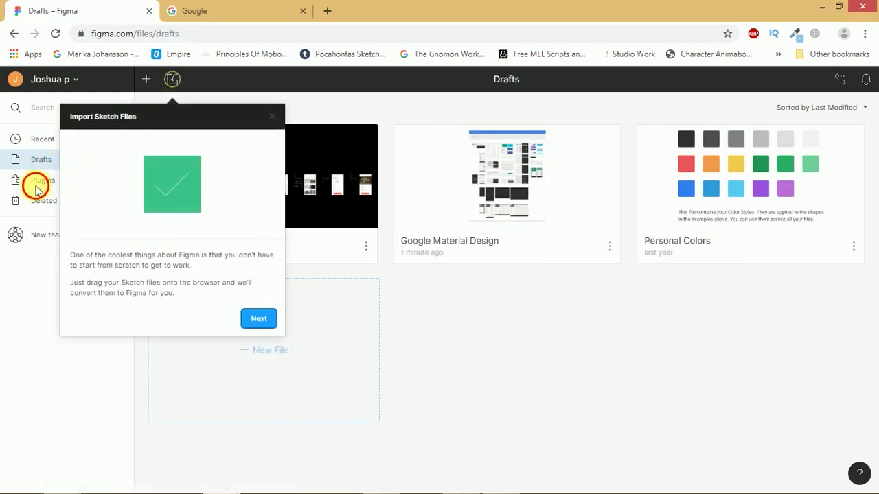
- Close the Import Sketch Files tip, browse Plugins and Deleted Files, then start a New team
{"action": "left_click", "coordinate": [40, 181]}
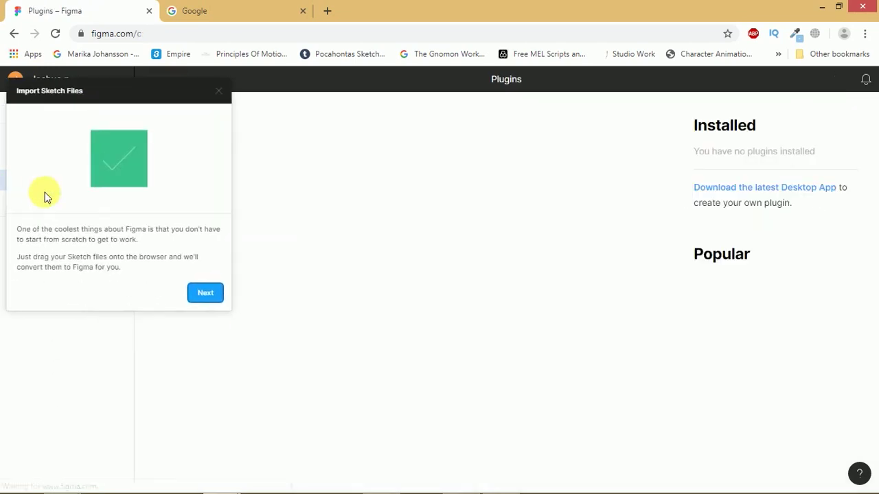
{"action": "left_click", "coordinate": [218, 97]}
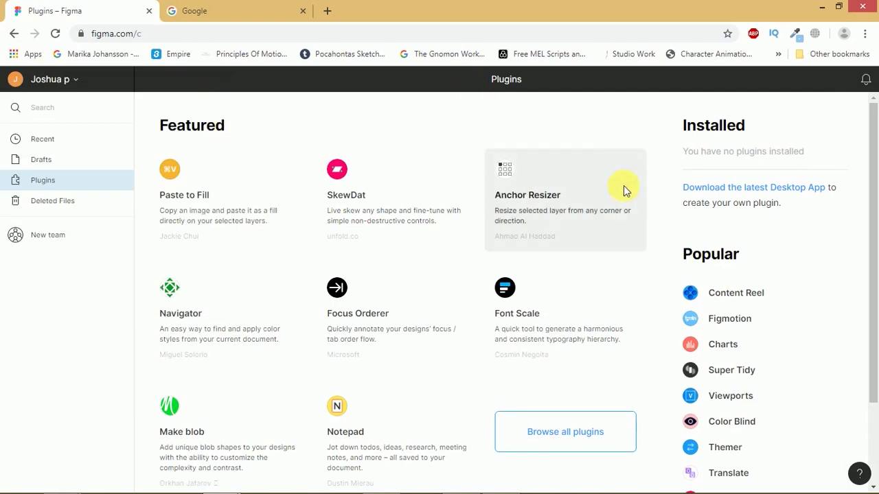
{"action": "left_click_drag", "start_coordinate": [874, 195], "coordinate": [870, 290]}
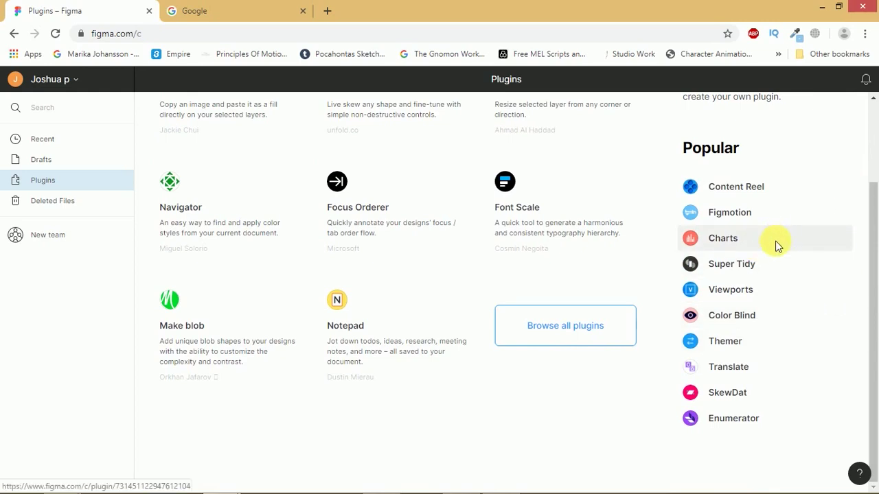
{"action": "left_click_drag", "start_coordinate": [874, 249], "coordinate": [847, 48]}
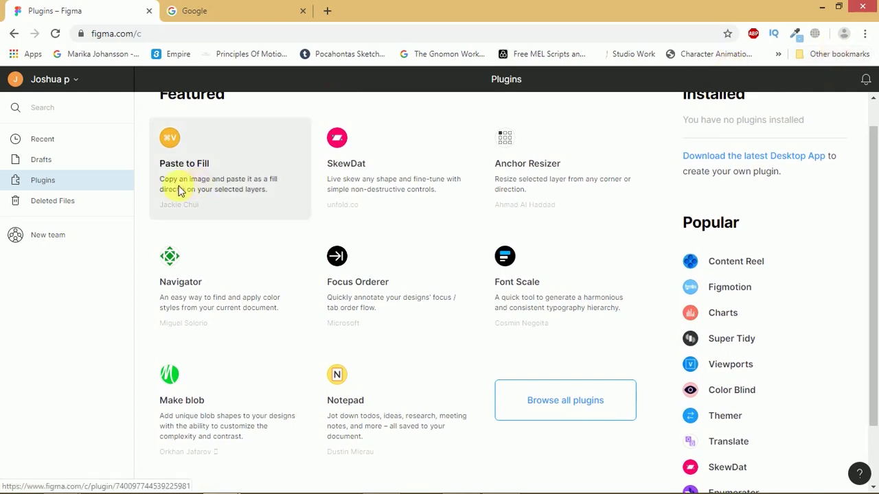
{"action": "left_click", "coordinate": [44, 203]}
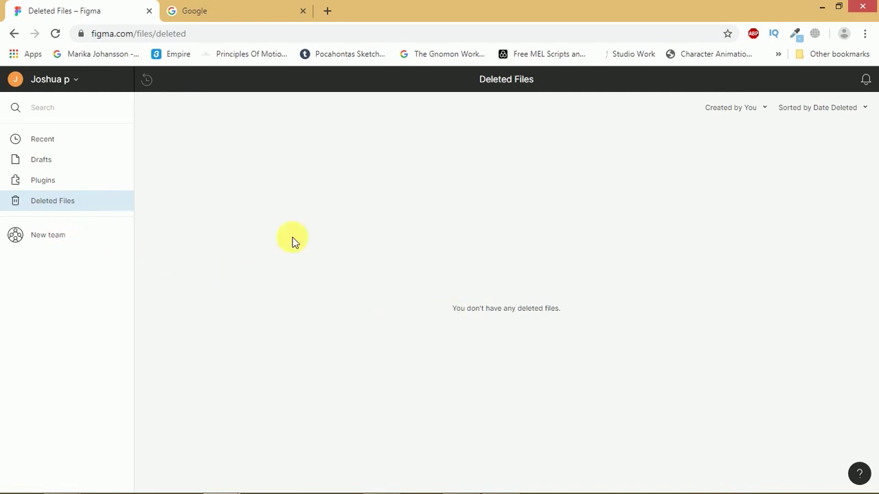
{"action": "left_click", "coordinate": [47, 242]}
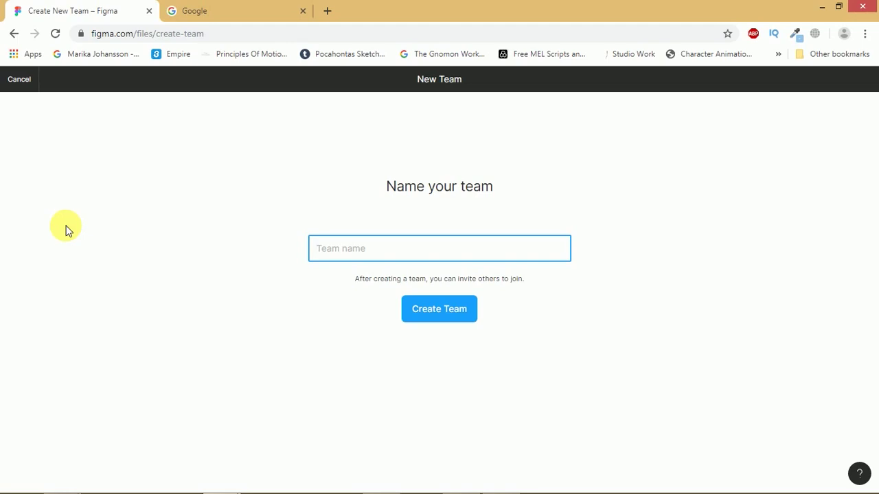
- Cancel the new team back to Recent files and switch to the Google browser tab
{"action": "left_click", "coordinate": [19, 78]}
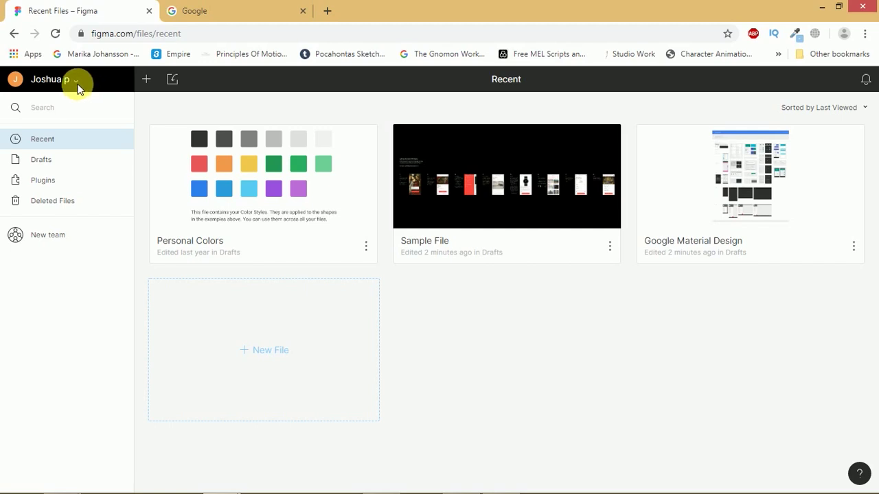
{"action": "left_click", "coordinate": [76, 81]}
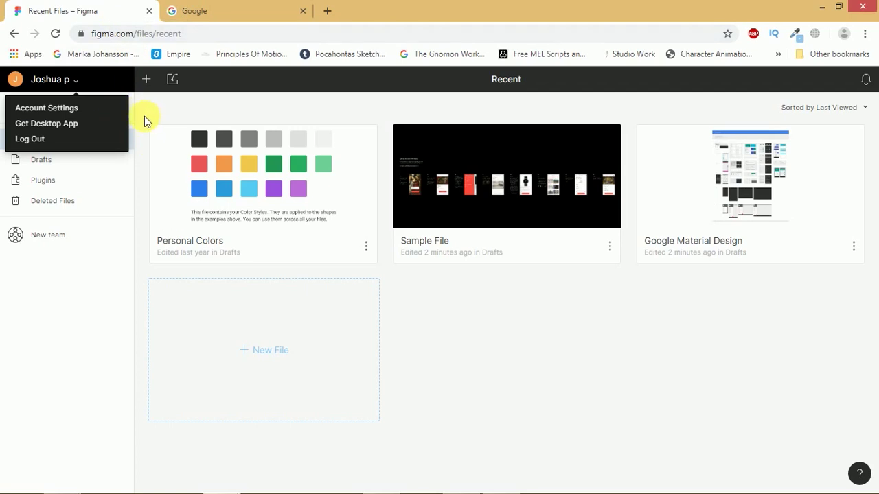
{"action": "left_click", "coordinate": [150, 118]}
{"action": "left_click", "coordinate": [79, 82]}
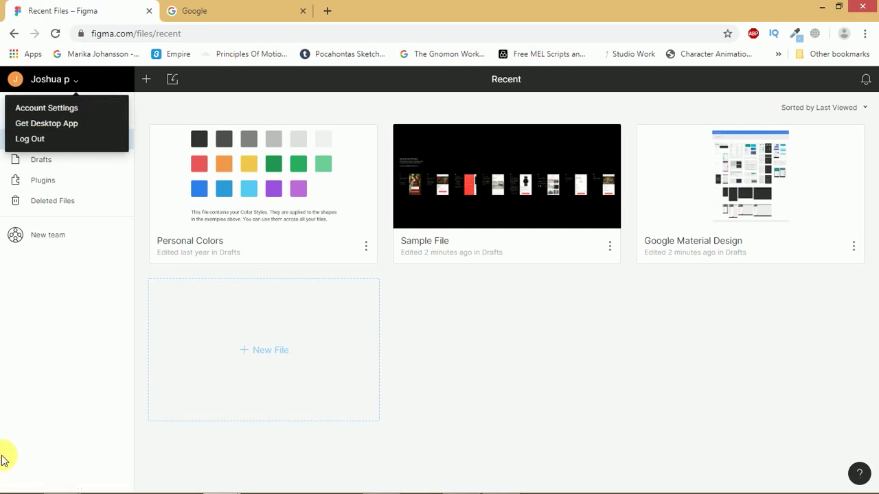
{"action": "mouse_move", "coordinate": [59, 488]}
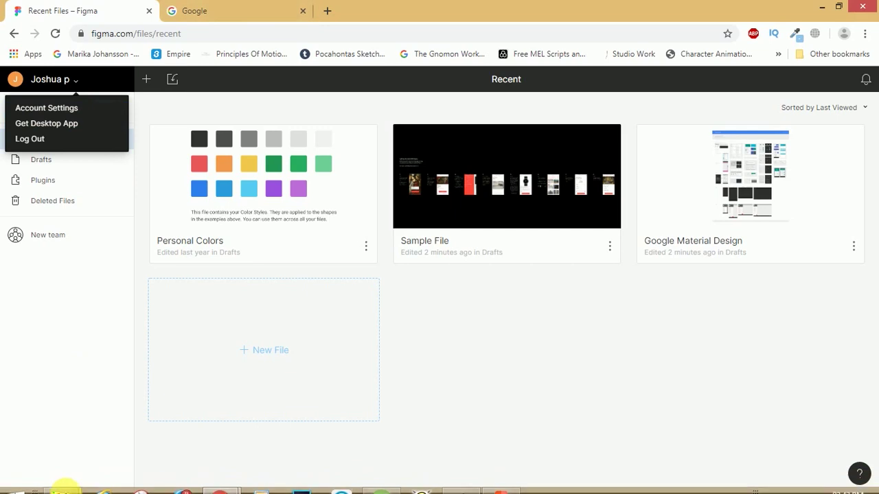
{"action": "left_click", "coordinate": [301, 15]}
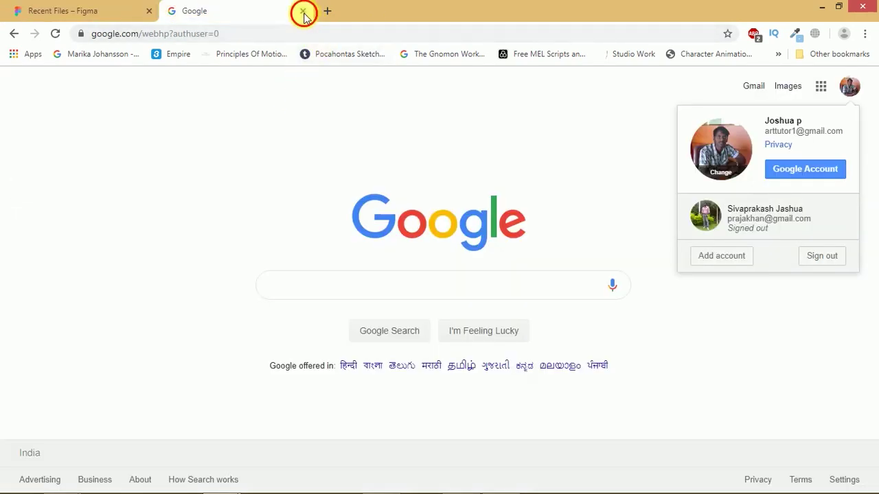
- Close the Google tab, show Chrome's Downloads, and launch the Figma desktop app
{"action": "left_click", "coordinate": [302, 12]}
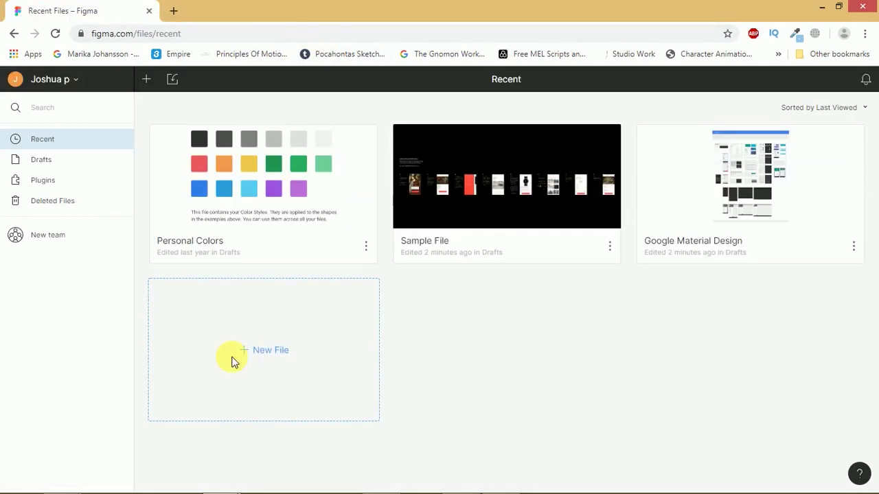
{"action": "key", "text": "ctrl+j"}
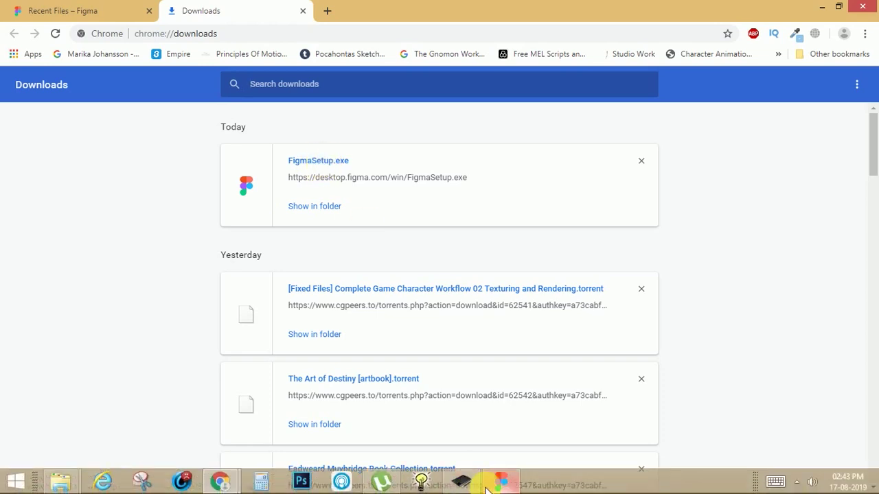
{"action": "left_click", "coordinate": [499, 483]}
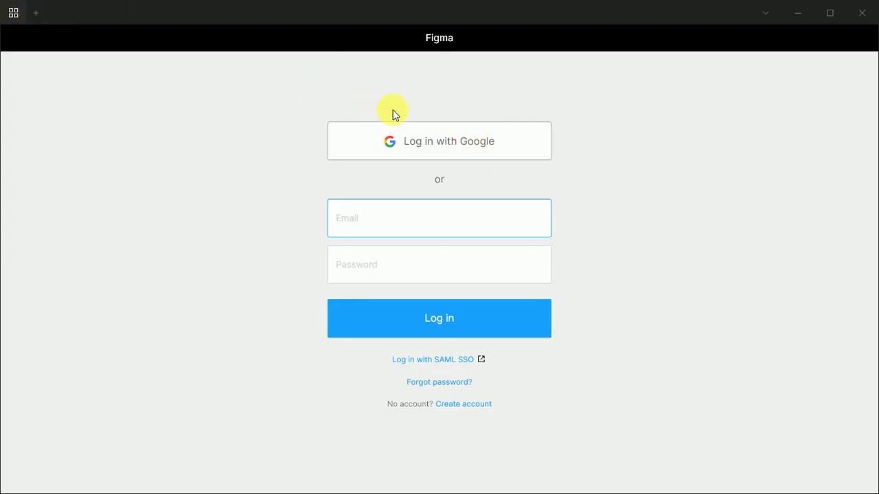
- Maximize the Figma desktop app window
{"action": "left_click", "coordinate": [828, 14]}
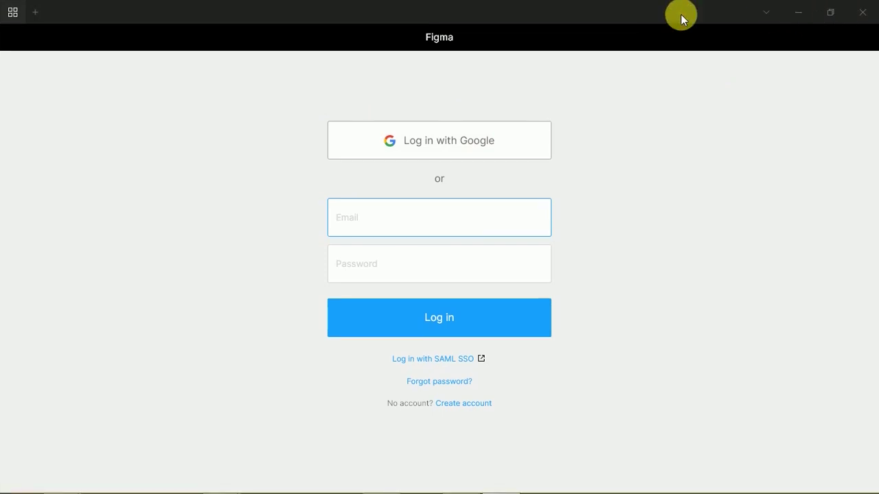
{"action": "double_click", "coordinate": [652, 20]}
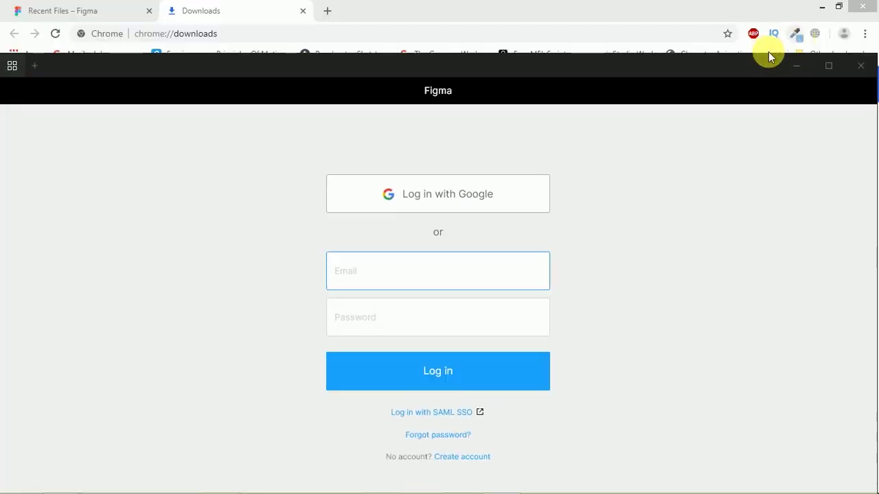
{"action": "left_click", "coordinate": [828, 66]}
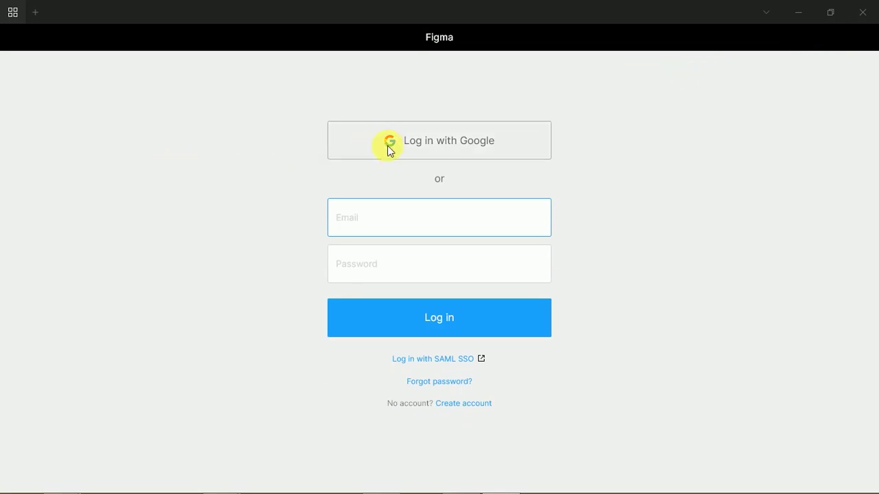
- Log in to Figma with Google, entering the account e-mail and password
{"action": "left_click", "coordinate": [406, 152]}
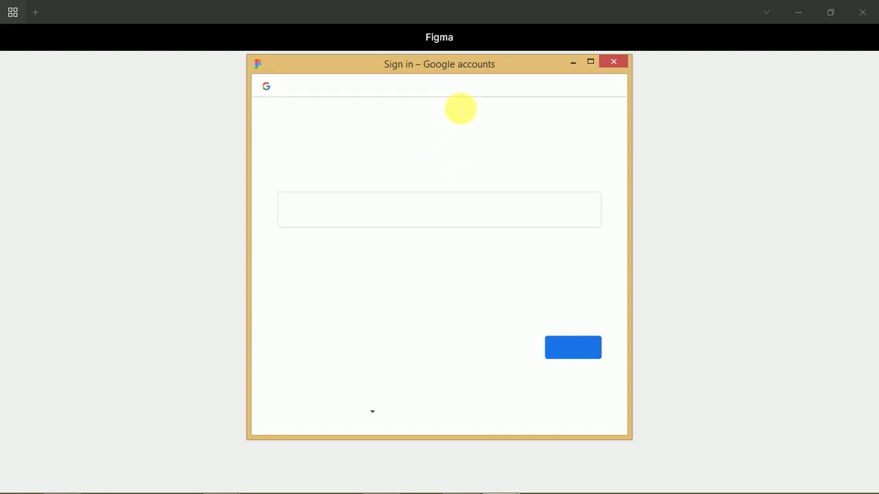
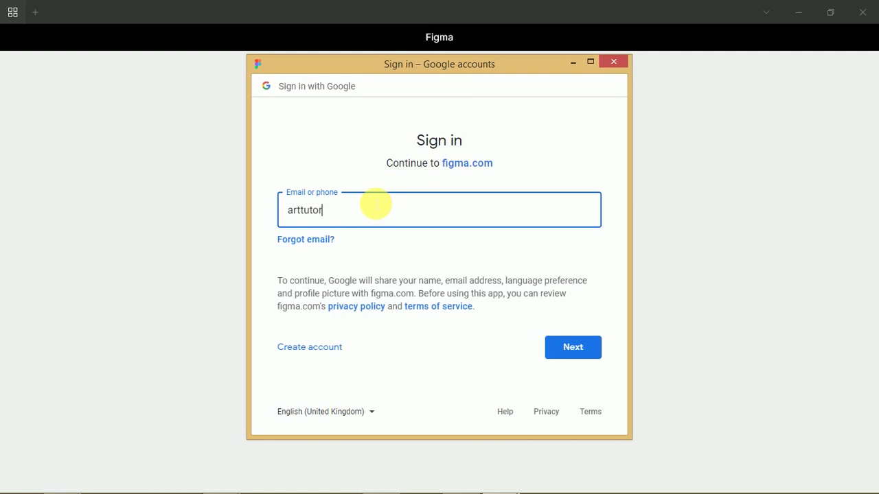
{"action": "left_click", "coordinate": [547, 343]}
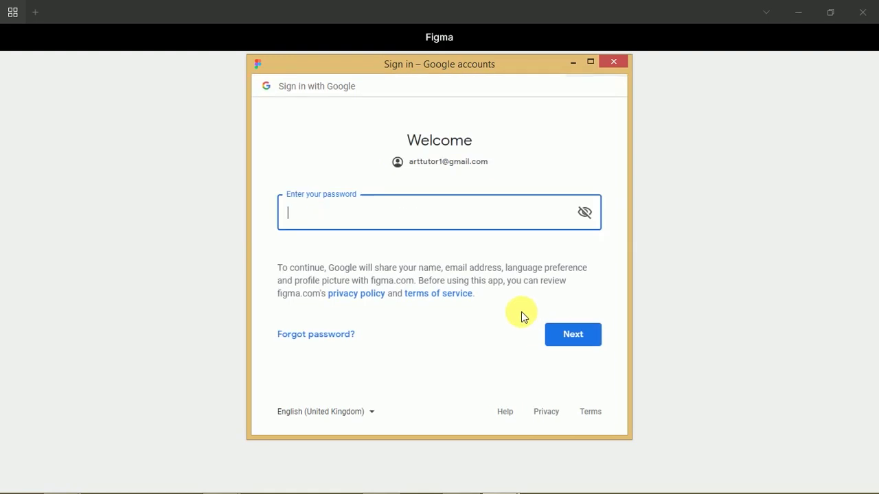
{"action": "type", "text": "****"}
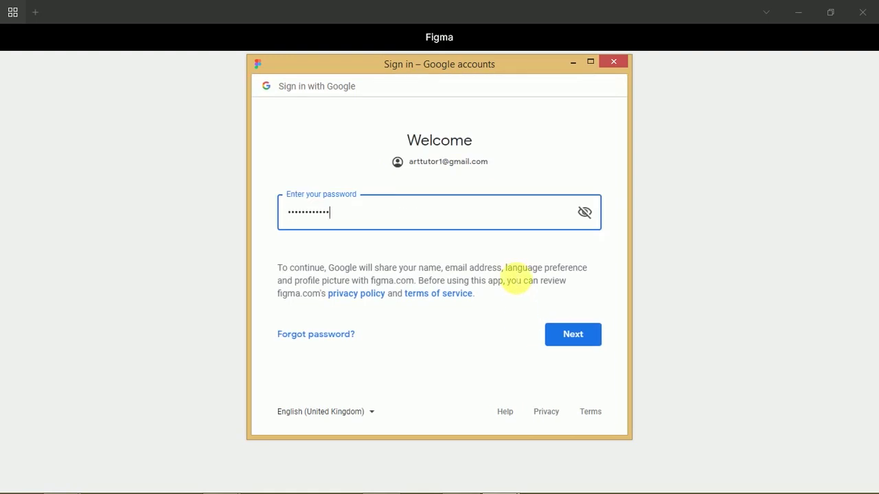
{"action": "key", "text": "Return"}
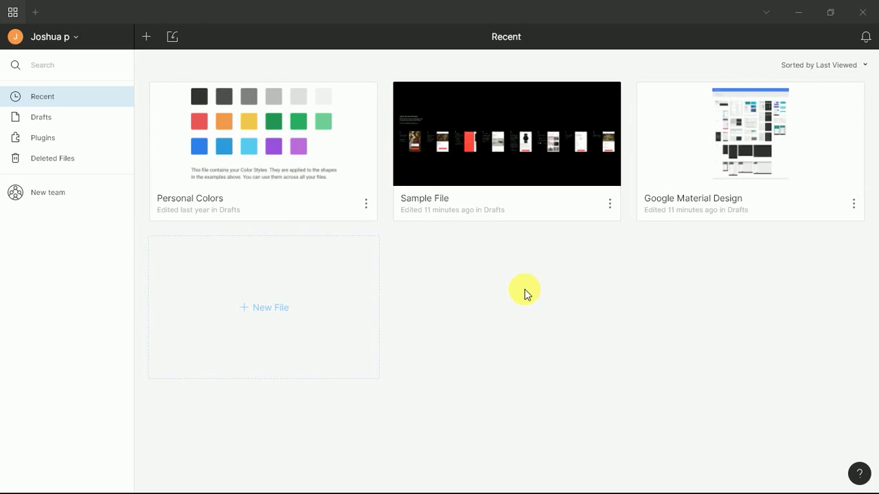
- Create a new blank Untitled design file and dismiss the Constraints tip
{"action": "left_click", "coordinate": [145, 38]}
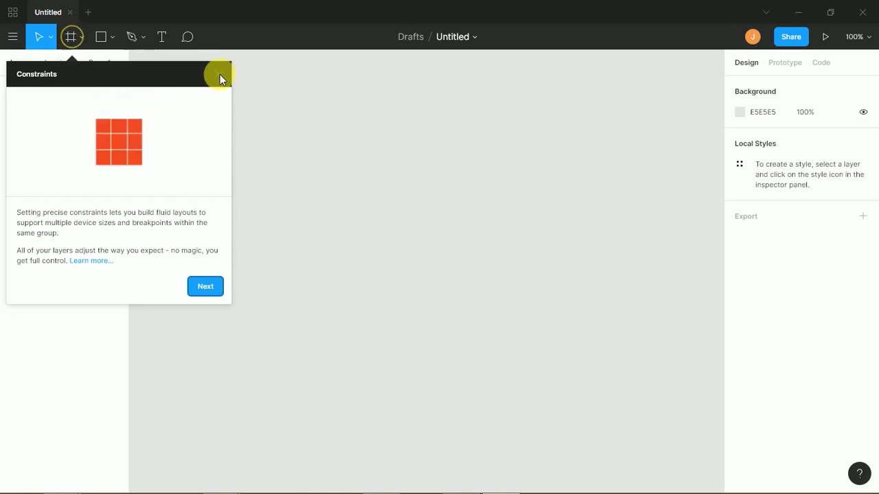
{"action": "left_click", "coordinate": [220, 75]}
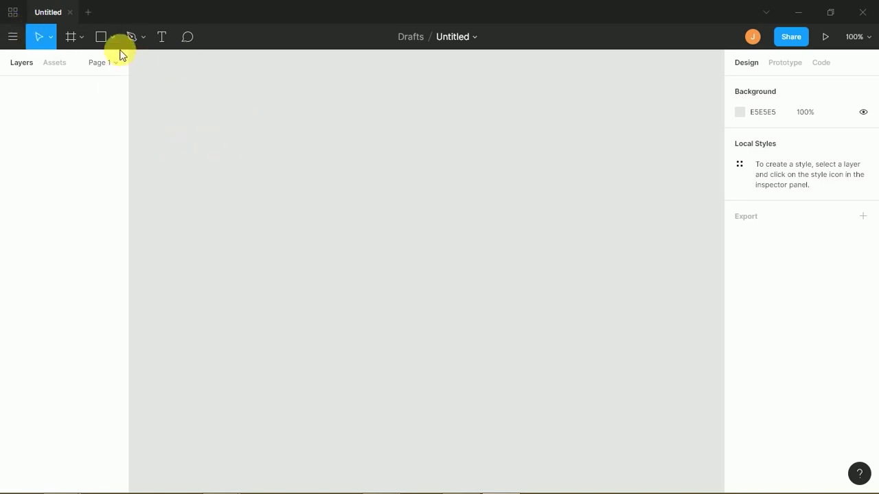
{"action": "left_click", "coordinate": [79, 40]}
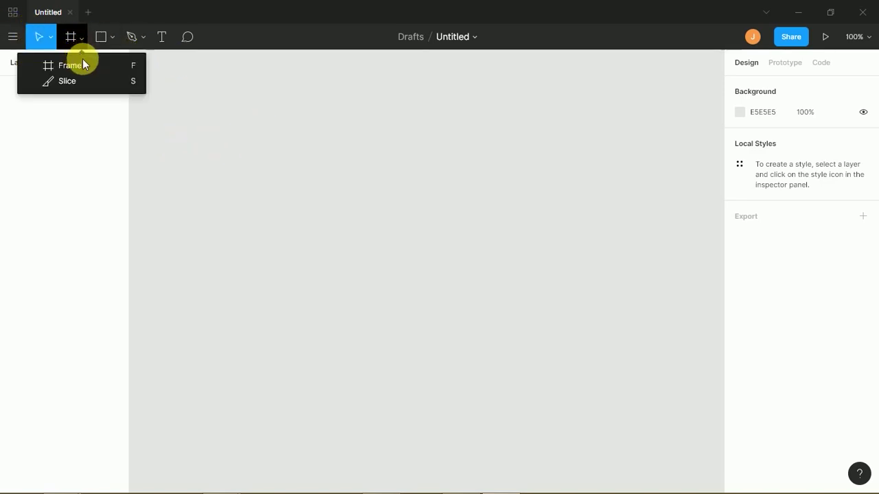
- Add a trial iPhone X frame, move it, then delete it
{"action": "left_click", "coordinate": [80, 65]}
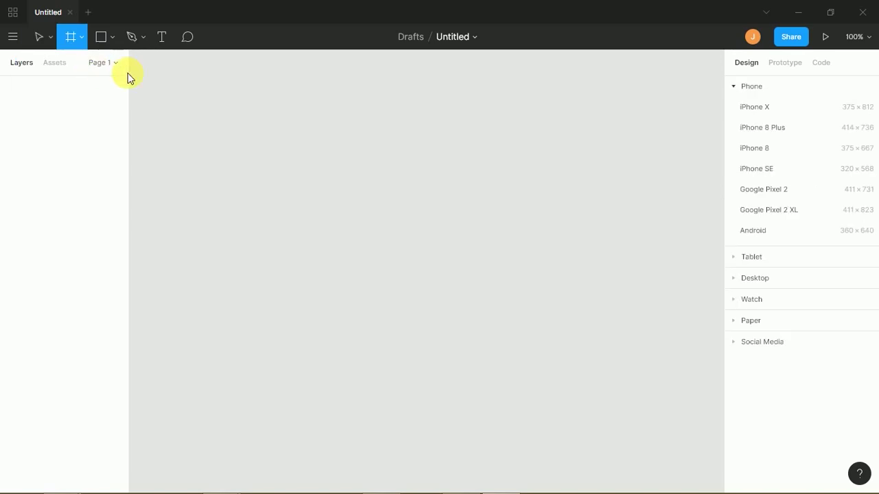
{"action": "left_click", "coordinate": [756, 107]}
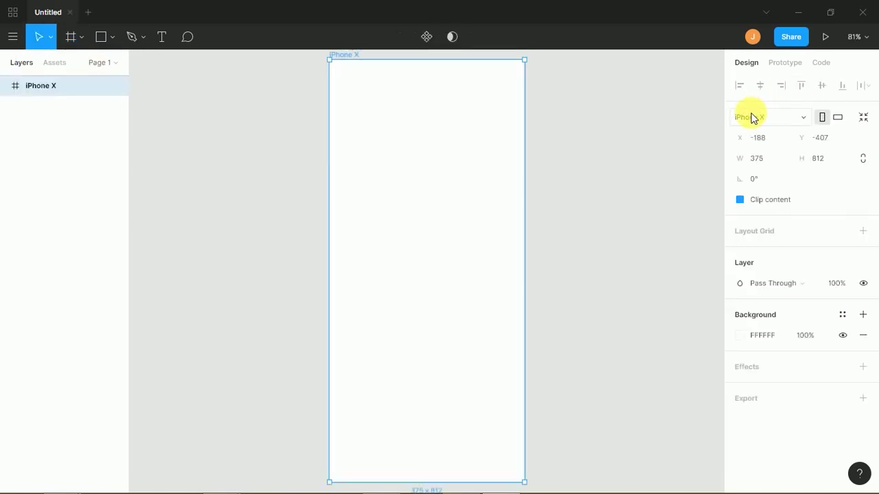
{"action": "left_click_drag", "start_coordinate": [412, 126], "coordinate": [385, 149]}
{"action": "key", "text": "Delete"}
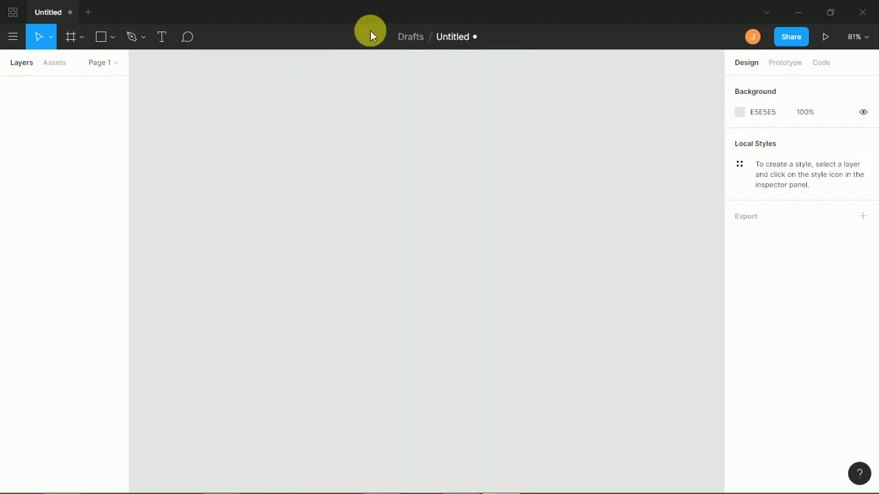
- From the Frame presets, add a Desktop 1440×1024 frame
{"action": "left_click", "coordinate": [79, 45]}
{"action": "left_click", "coordinate": [75, 63]}
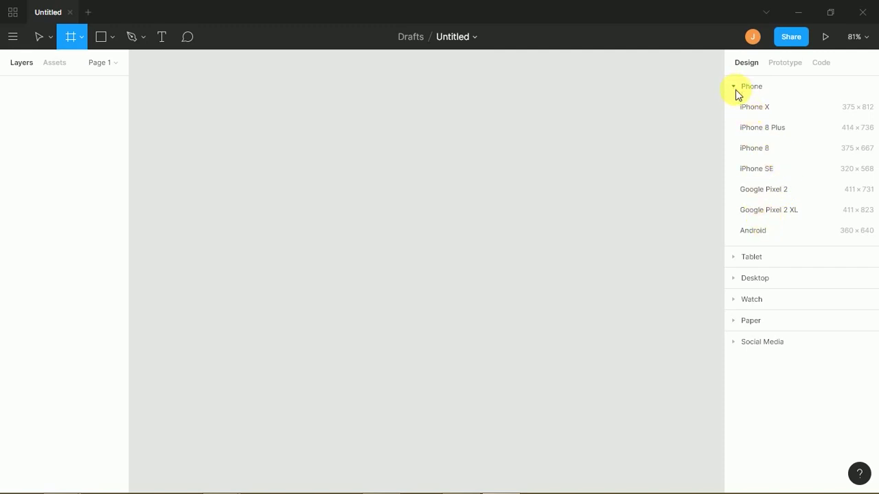
{"action": "left_click", "coordinate": [738, 90]}
{"action": "left_click", "coordinate": [737, 108]}
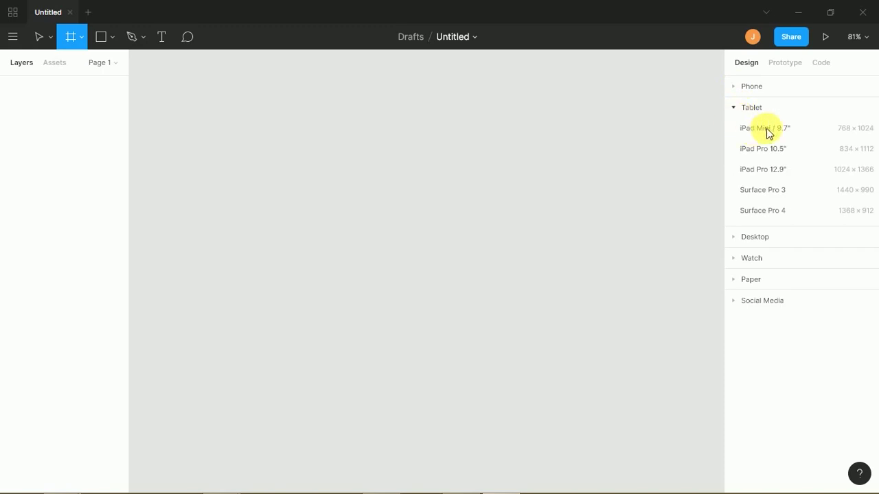
{"action": "left_click", "coordinate": [736, 111]}
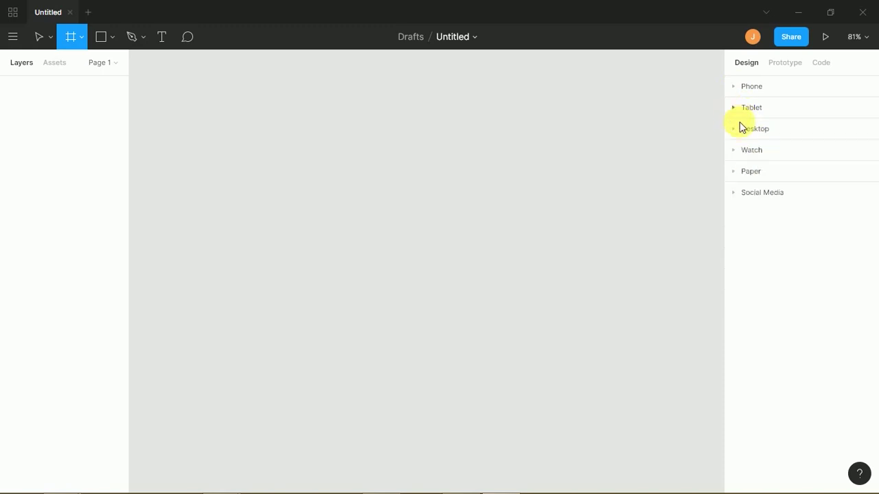
{"action": "left_click", "coordinate": [735, 129]}
{"action": "left_click", "coordinate": [734, 130]}
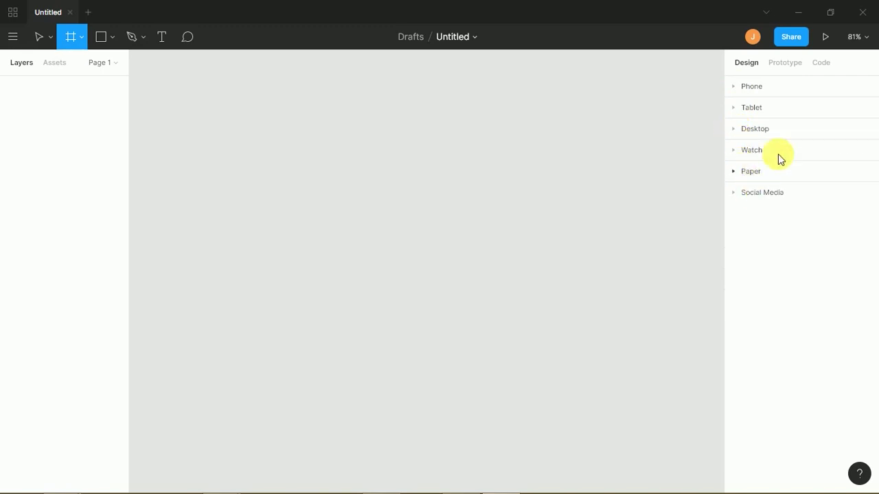
{"action": "left_click", "coordinate": [734, 131]}
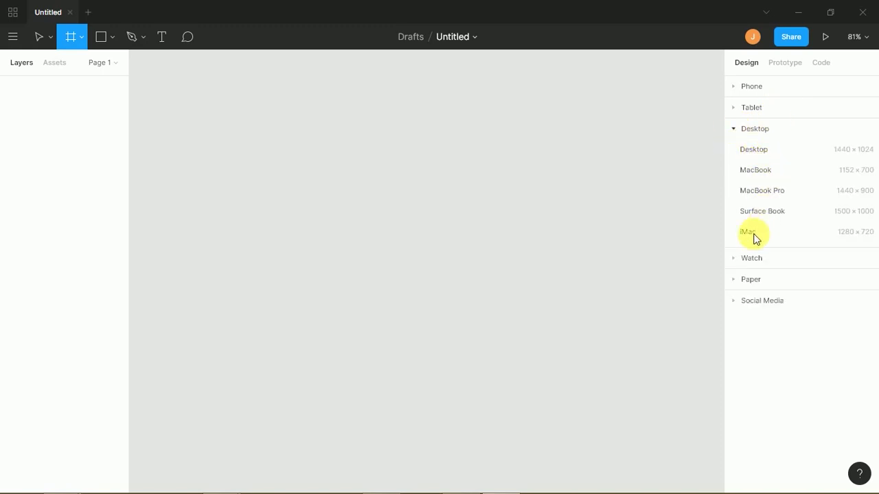
{"action": "left_click", "coordinate": [772, 157]}
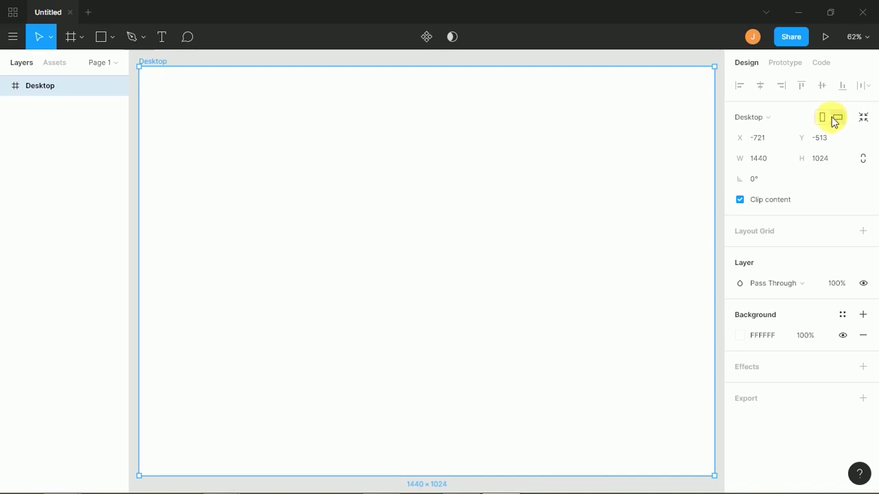
- Flip the frame to portrait and back, and toggle Clip content off and on
{"action": "left_click", "coordinate": [823, 119]}
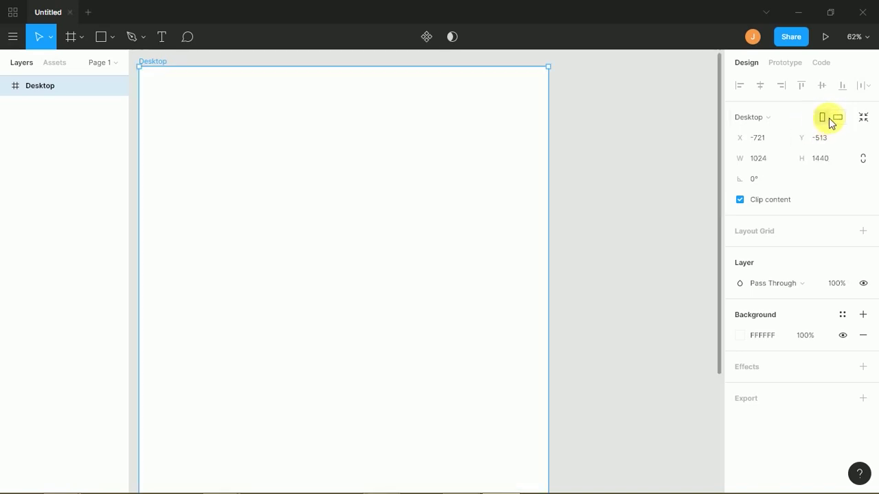
{"action": "left_click", "coordinate": [837, 119]}
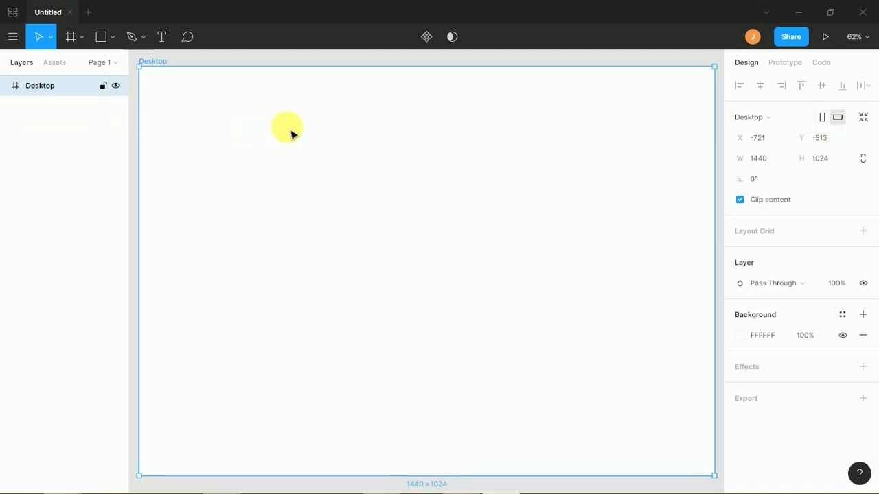
{"action": "left_click", "coordinate": [739, 200]}
{"action": "left_click", "coordinate": [738, 198]}
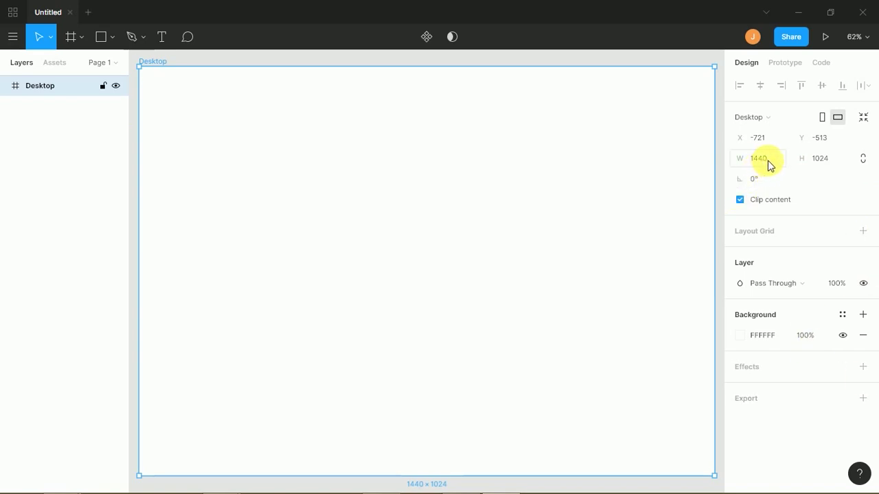
- Lock width and height proportions and set the frame width to 1366
{"action": "double_click", "coordinate": [769, 164]}
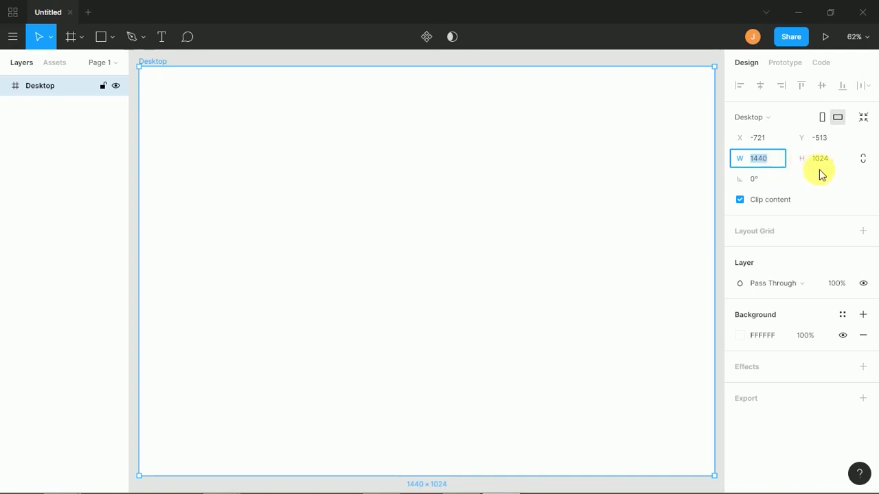
{"action": "left_click", "coordinate": [864, 162]}
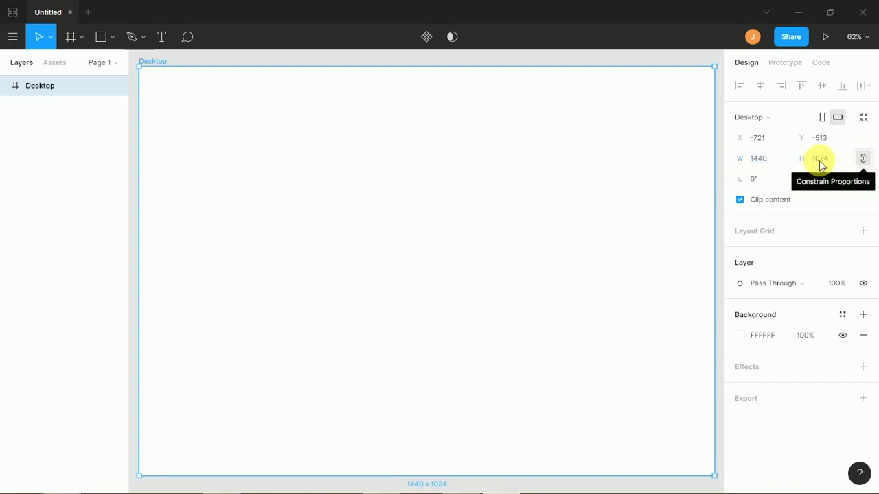
{"action": "left_click", "coordinate": [769, 162]}
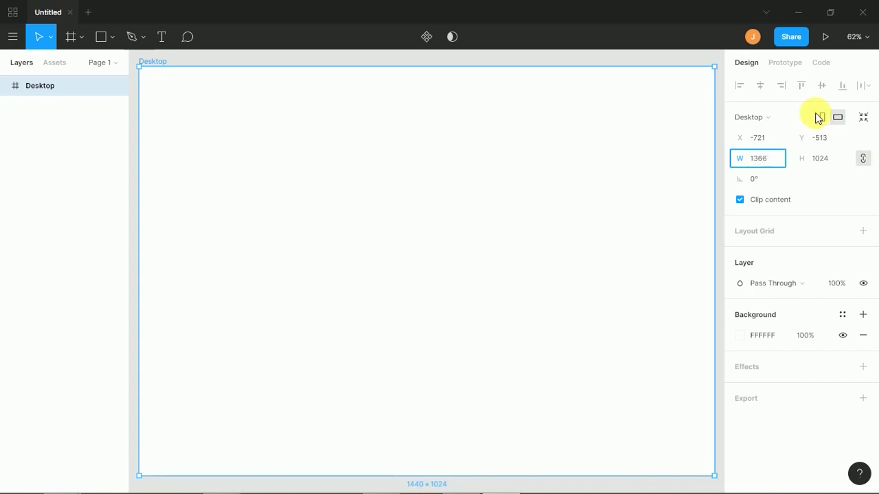
{"action": "type", "text": "1366"}
{"action": "key", "text": "Return"}
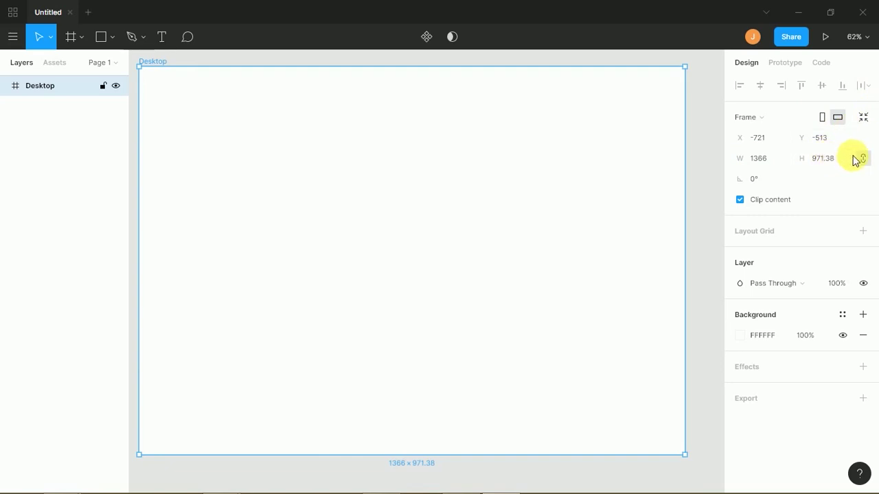
- Keep proportions locked and set height to 1024, restoring the 1440×1024 size
{"action": "left_click", "coordinate": [864, 160]}
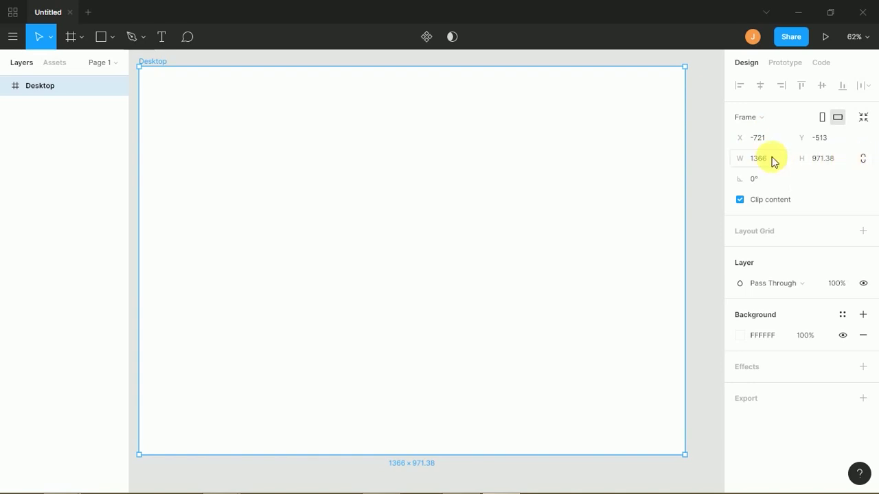
{"action": "left_click", "coordinate": [864, 159]}
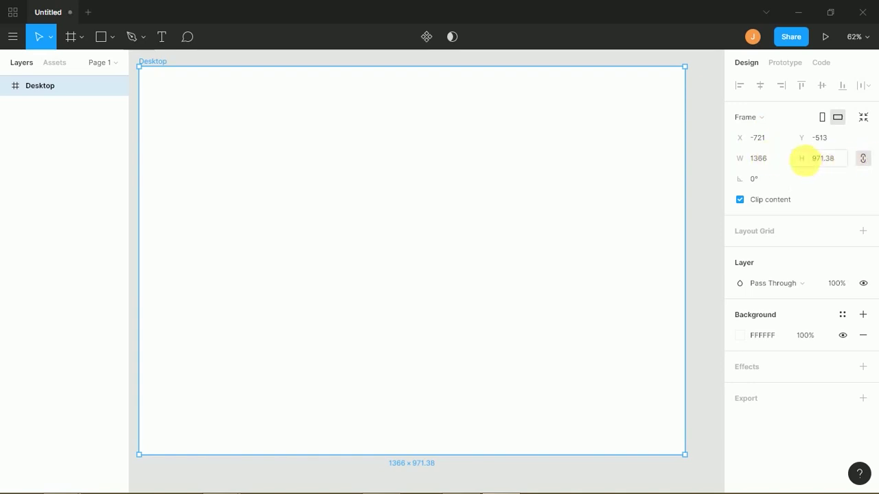
{"action": "left_click", "coordinate": [834, 164]}
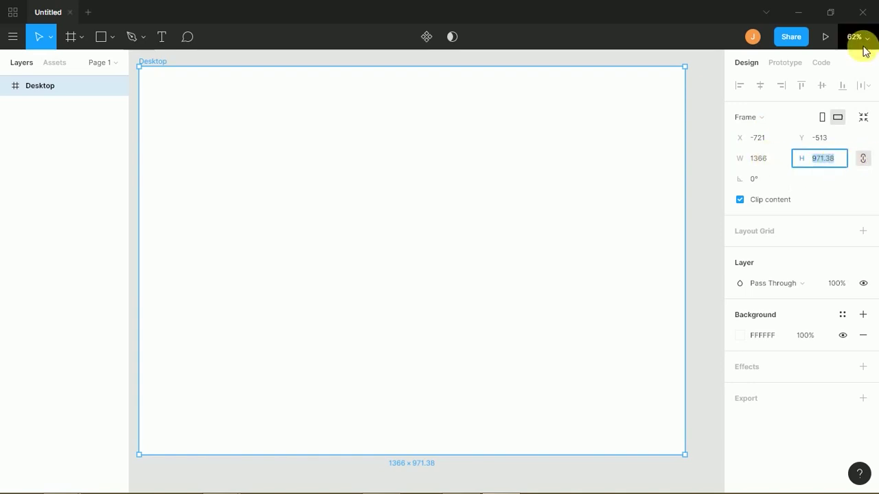
{"action": "type", "text": "1024"}
{"action": "key", "text": "Return"}
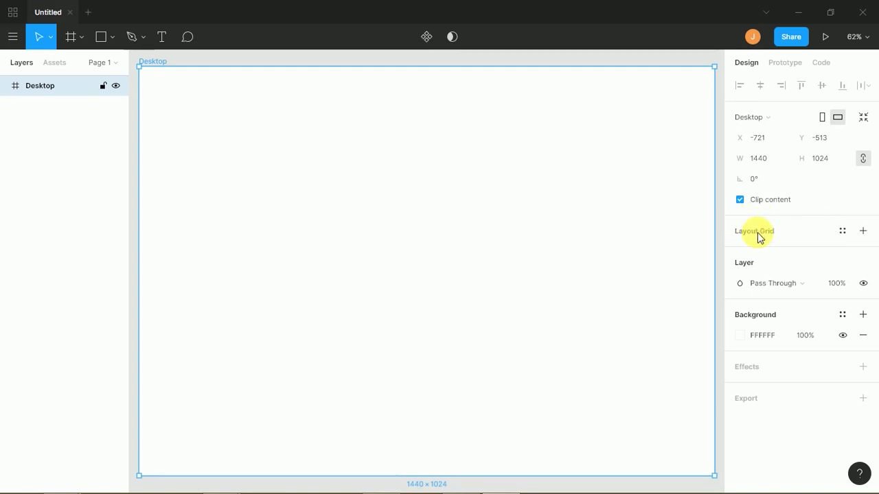
- Scrub the X and Y values to move the frame to X -715, Y -524
{"action": "left_click_drag", "start_coordinate": [741, 138], "coordinate": [758, 146]}
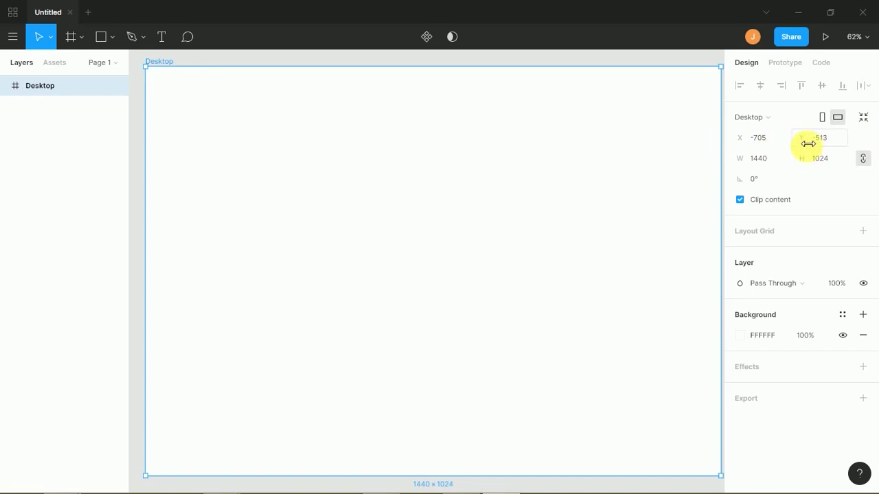
{"action": "left_click_drag", "start_coordinate": [811, 144], "coordinate": [726, 142]}
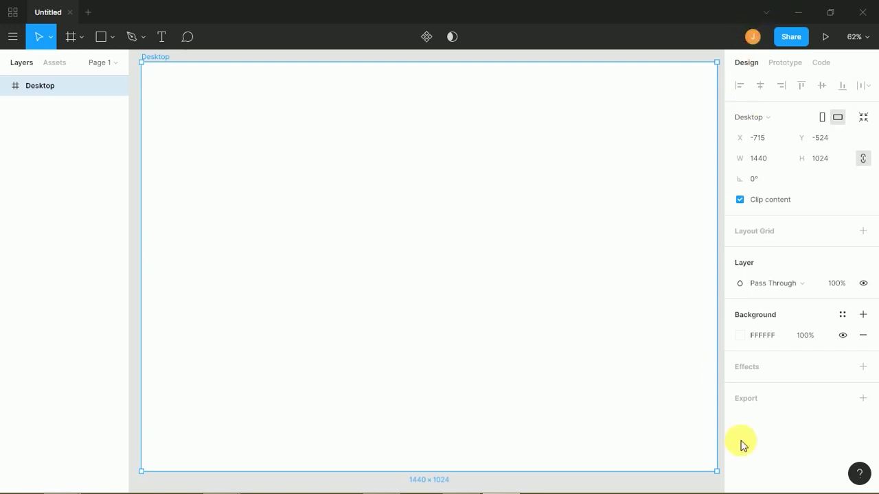
- Add a 10 px layout grid to the Desktop frame and zoom in to inspect it
{"action": "left_click", "coordinate": [863, 232]}
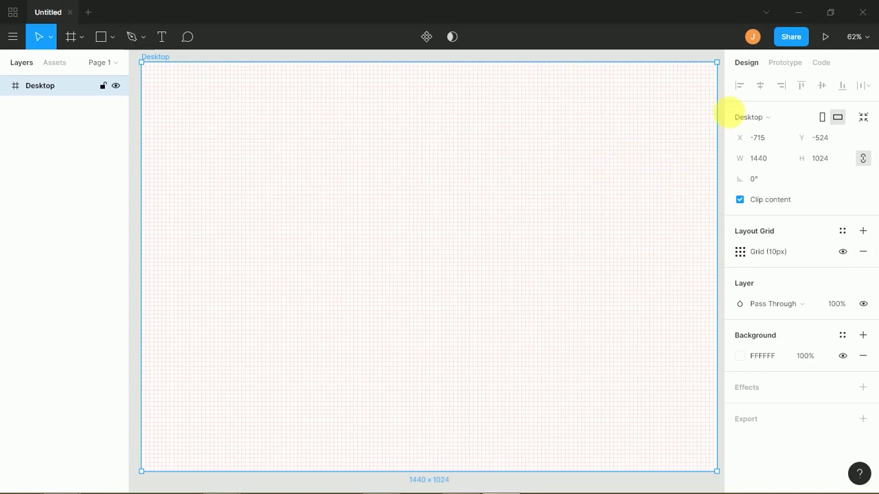
{"action": "key", "text": "shift+0"}
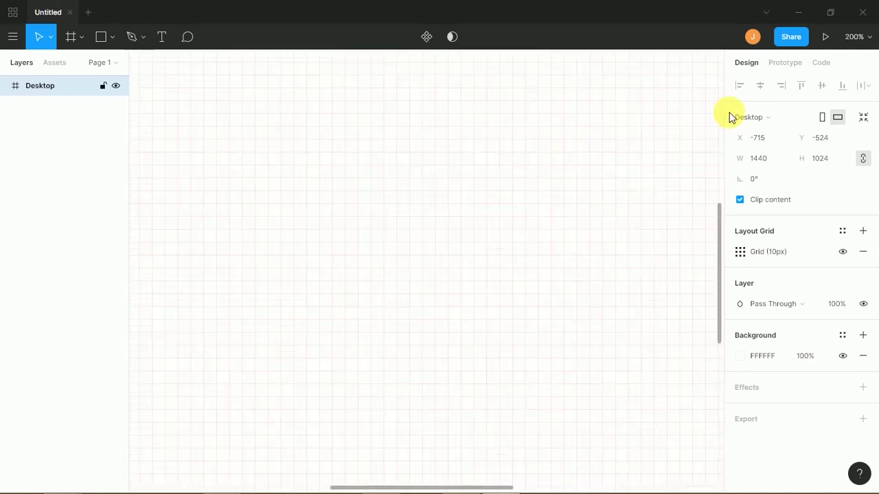
{"action": "key", "text": "minus"}
{"action": "key", "text": "plus"}
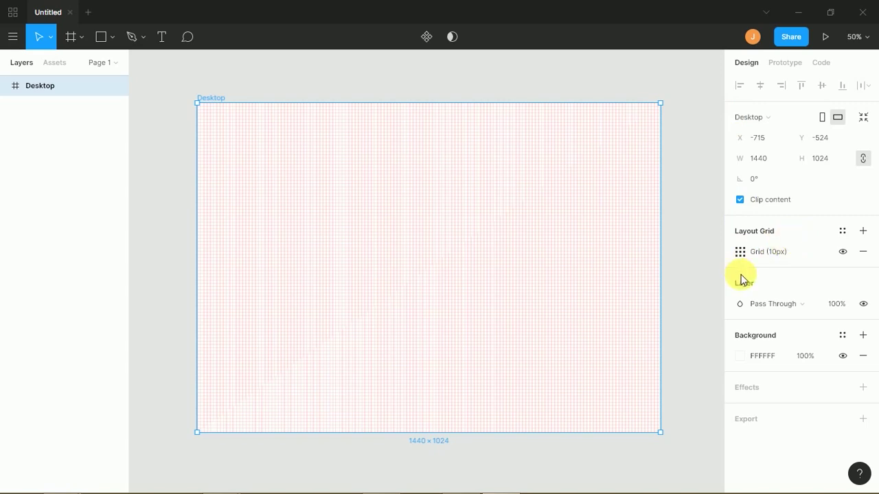
- Hide and show the 10 px grid, remove and re-add it, then view the empty grid styles
{"action": "left_click", "coordinate": [843, 253]}
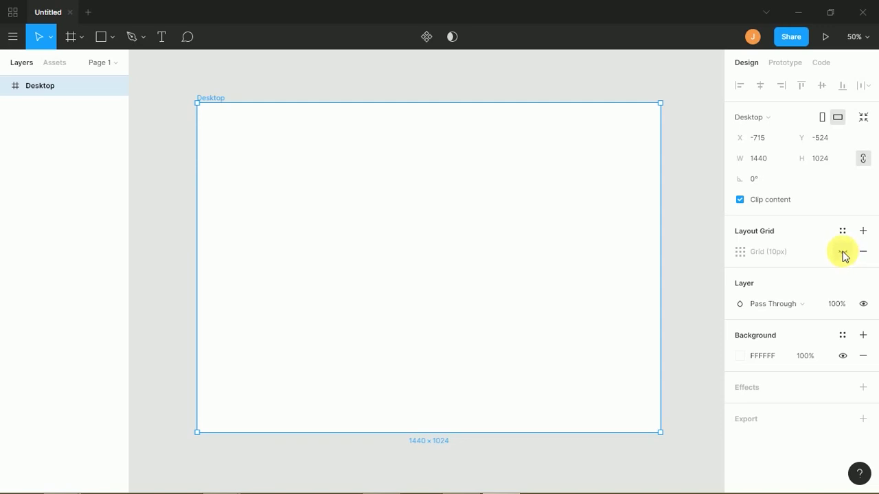
{"action": "left_click", "coordinate": [843, 253]}
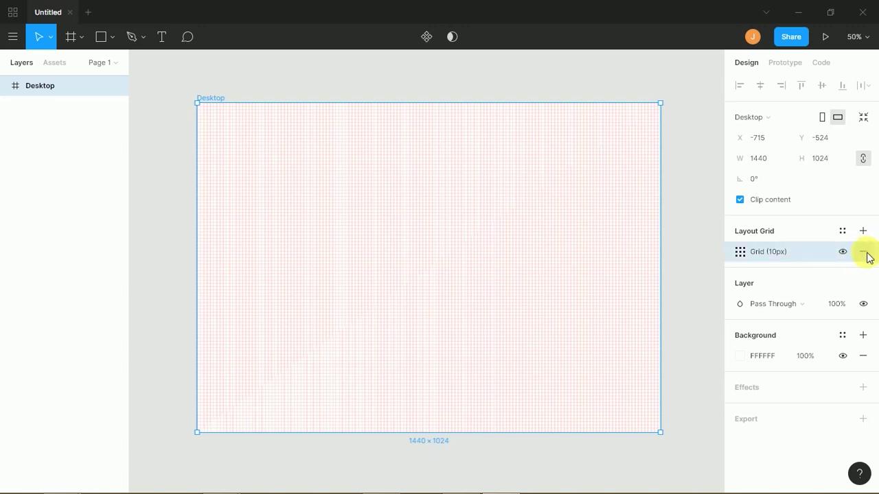
{"action": "left_click", "coordinate": [863, 253]}
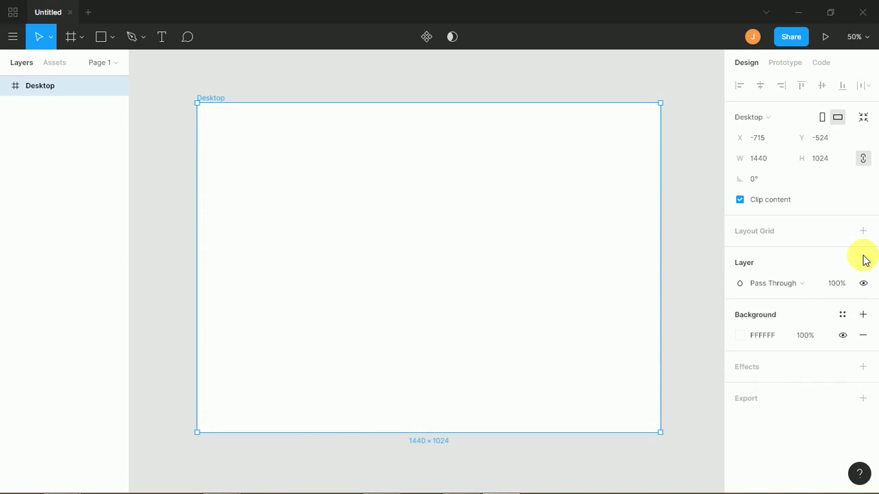
{"action": "left_click", "coordinate": [863, 231]}
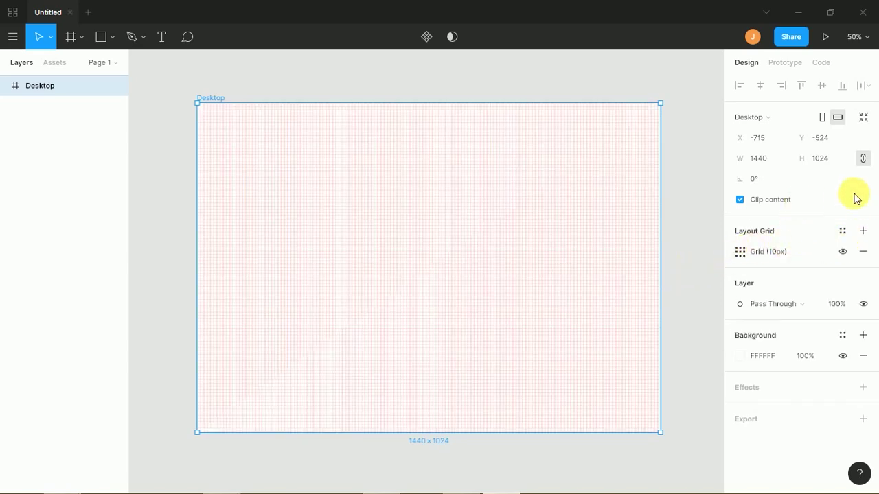
{"action": "left_click", "coordinate": [842, 232]}
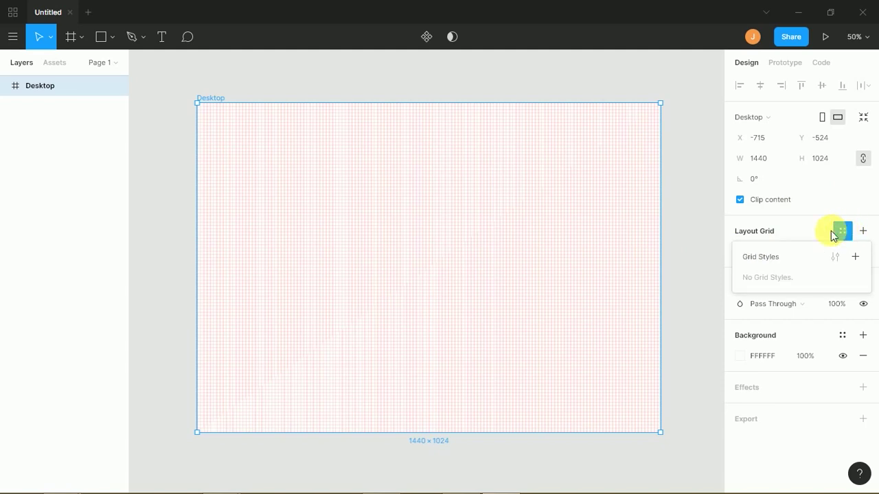
- Change the frame's layout grid type from Grid to Columns
{"action": "left_click", "coordinate": [812, 232]}
{"action": "left_click", "coordinate": [740, 252]}
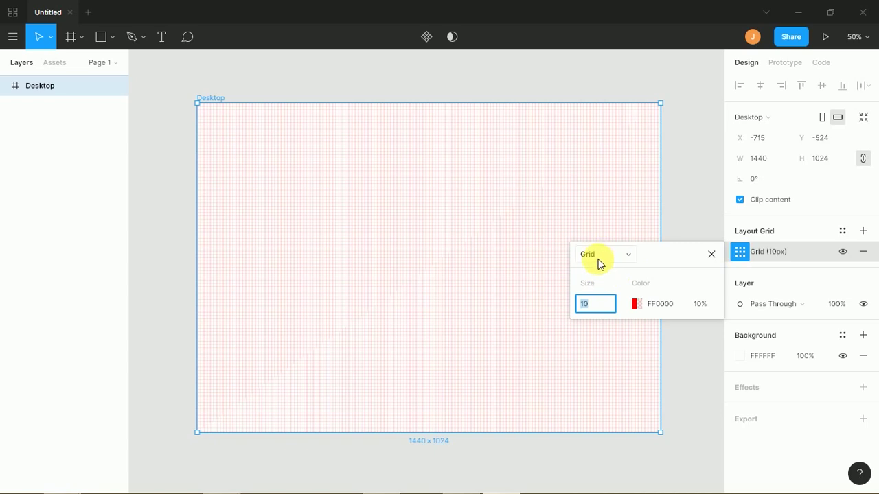
{"action": "left_click", "coordinate": [744, 258]}
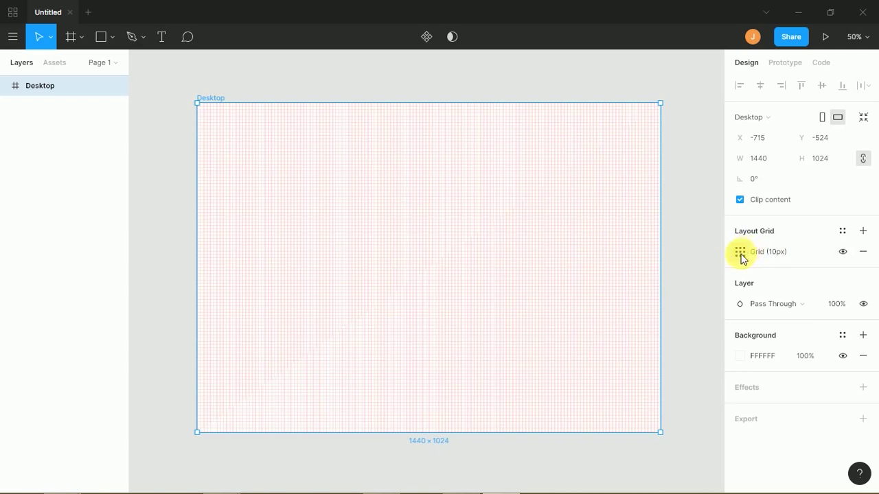
{"action": "left_click", "coordinate": [740, 253]}
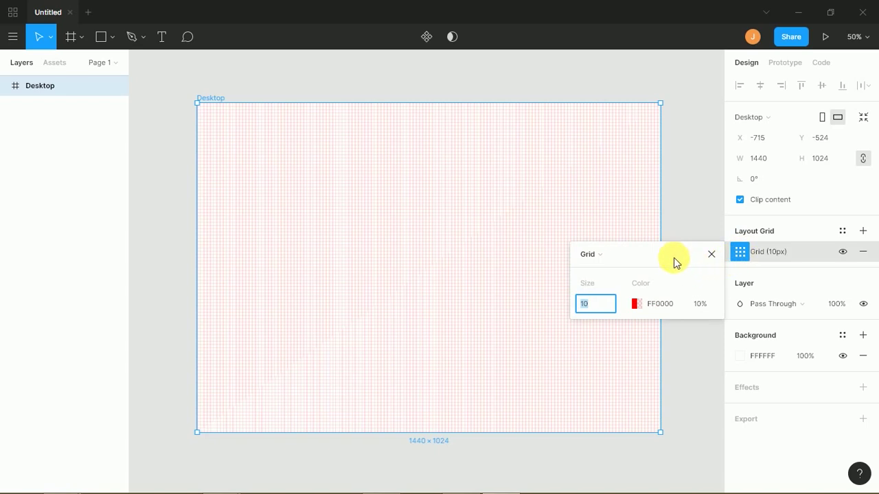
{"action": "left_click", "coordinate": [623, 258]}
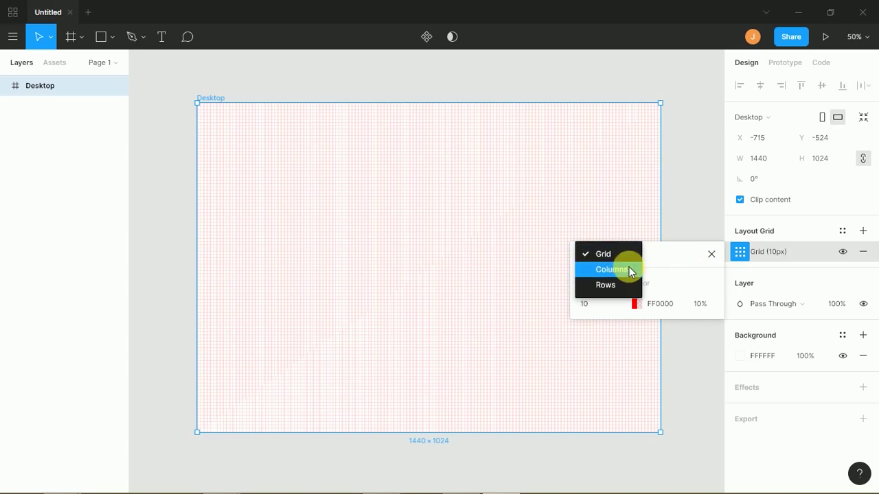
{"action": "left_click", "coordinate": [623, 270]}
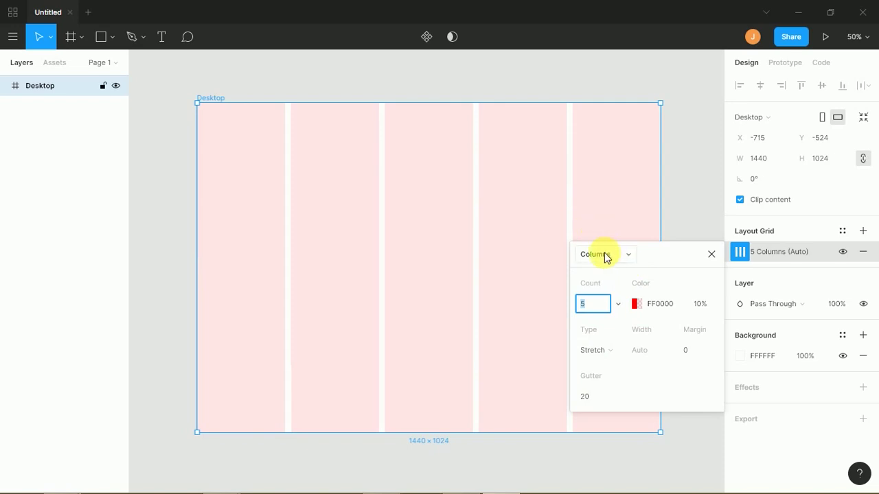
- Set the column grid count to 6
{"action": "left_click", "coordinate": [268, 190]}
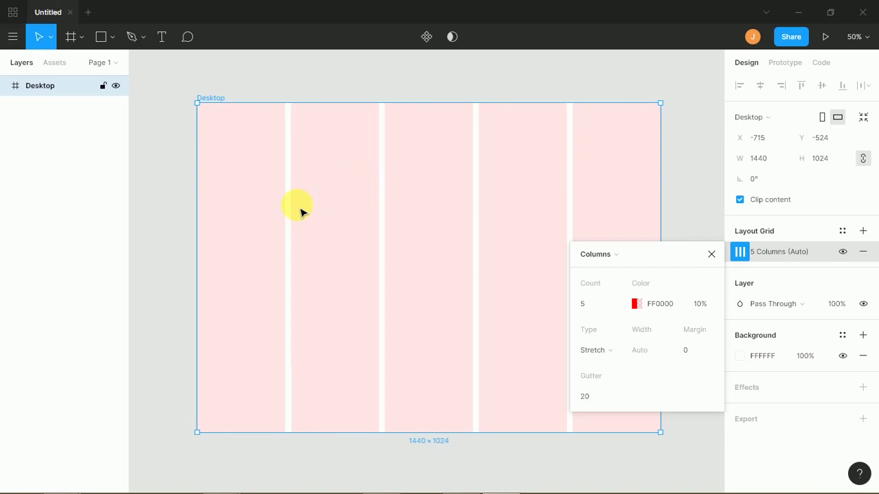
{"action": "left_click", "coordinate": [583, 304]}
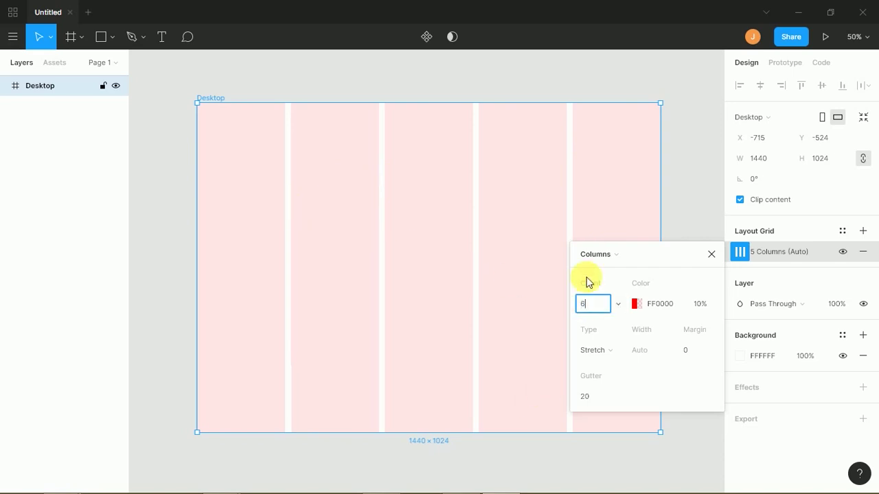
{"action": "key", "text": "Return"}
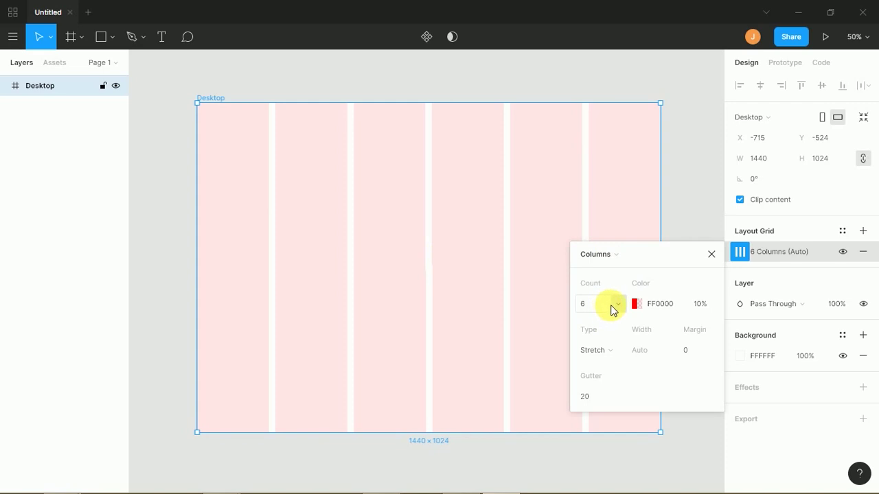
{"action": "left_click", "coordinate": [634, 305]}
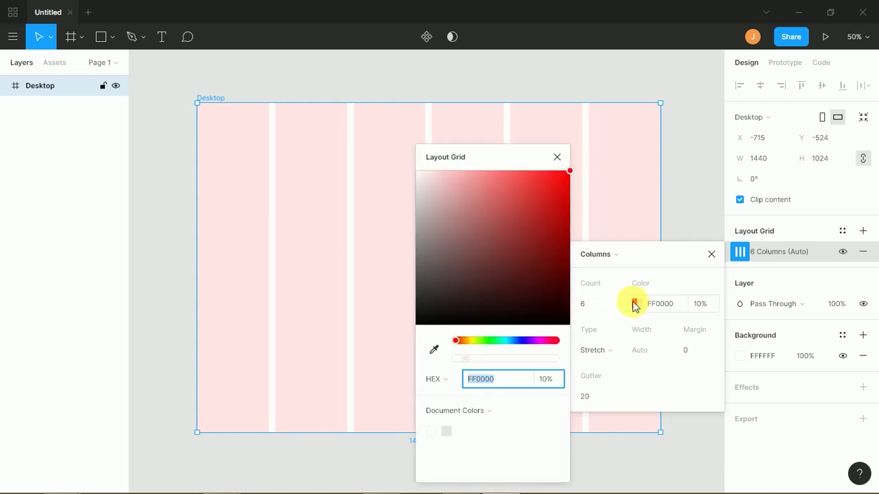
- Make the column grid colour light grey C0C0C0 at 10%
{"action": "left_click_drag", "start_coordinate": [420, 196], "coordinate": [407, 209]}
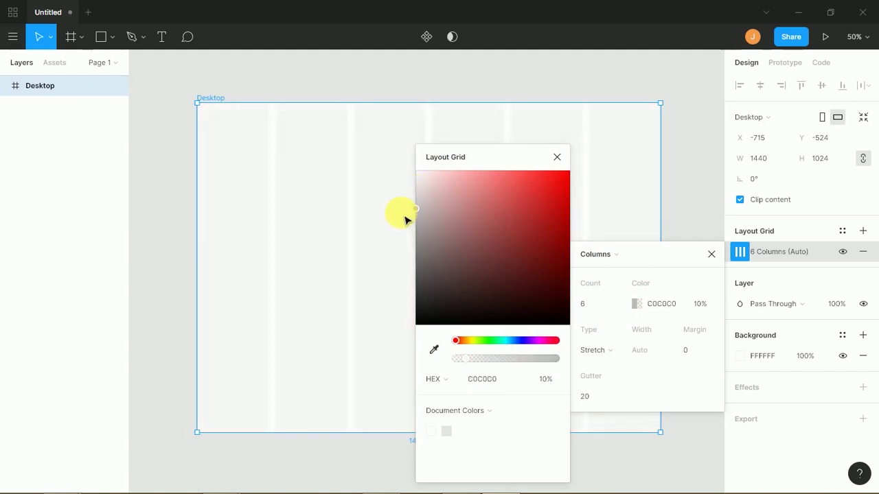
{"action": "left_click", "coordinate": [507, 340]}
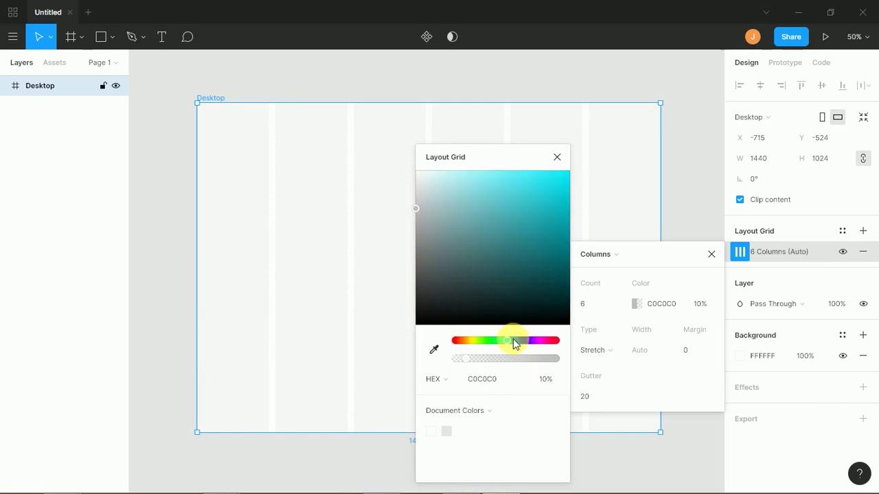
{"action": "left_click", "coordinate": [557, 158]}
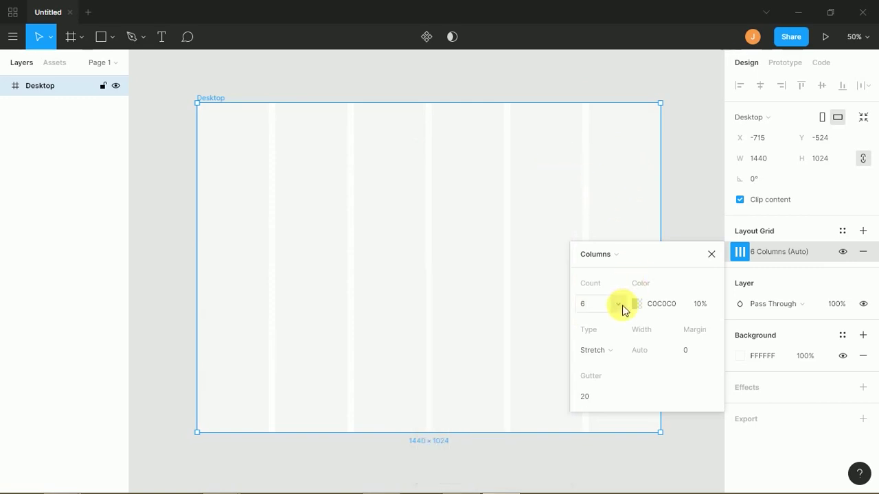
- Set the column gutter to 20 px after briefly trying 10
{"action": "left_click", "coordinate": [591, 398]}
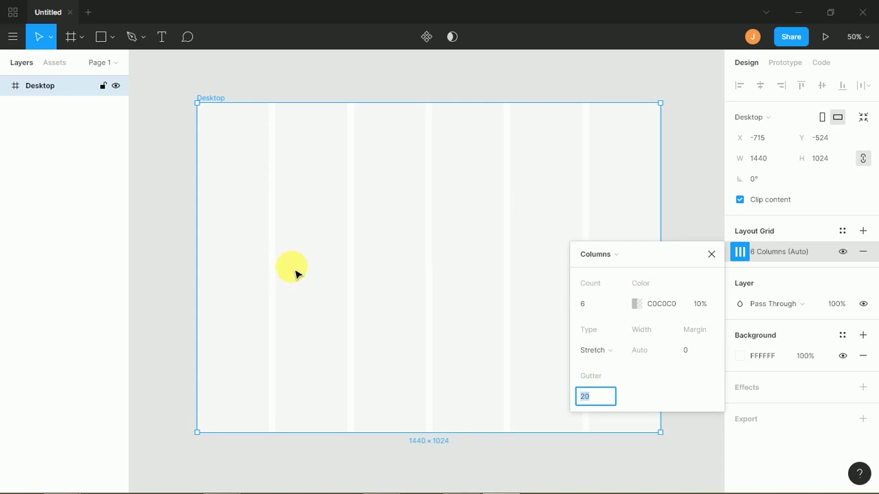
{"action": "key", "text": "Return"}
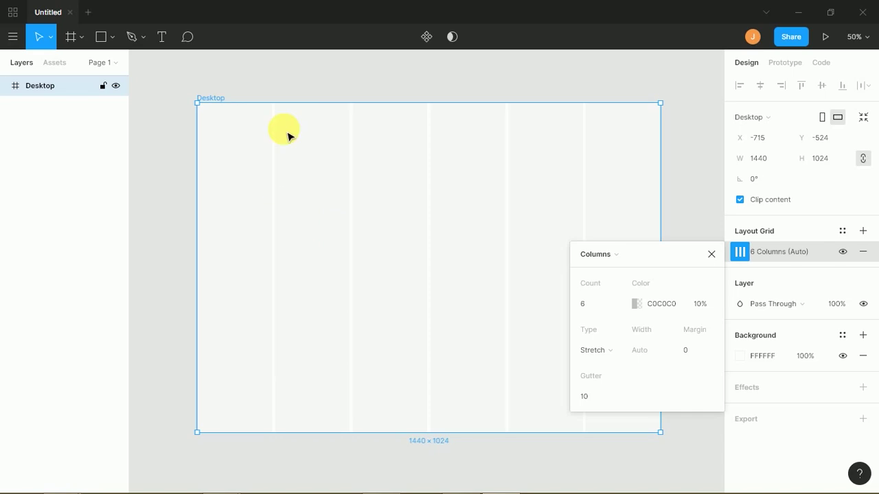
{"action": "key", "text": "shift+0"}
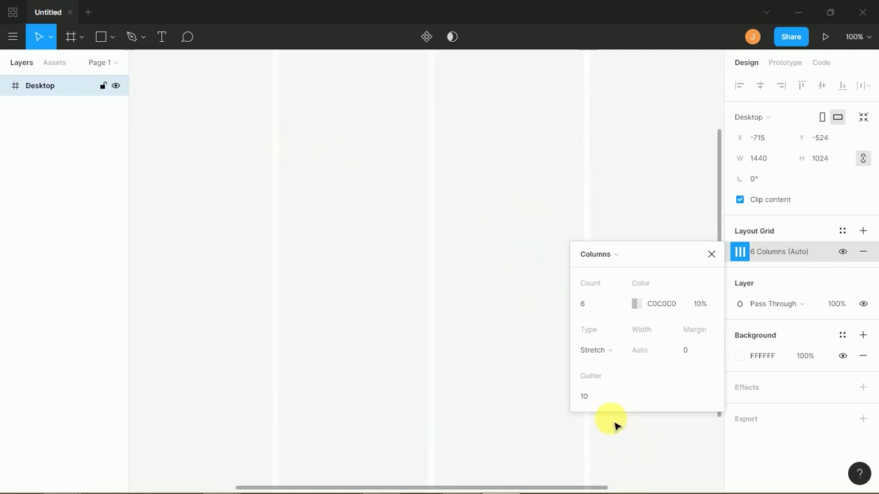
{"action": "left_click", "coordinate": [585, 396]}
{"action": "key", "text": "Return"}
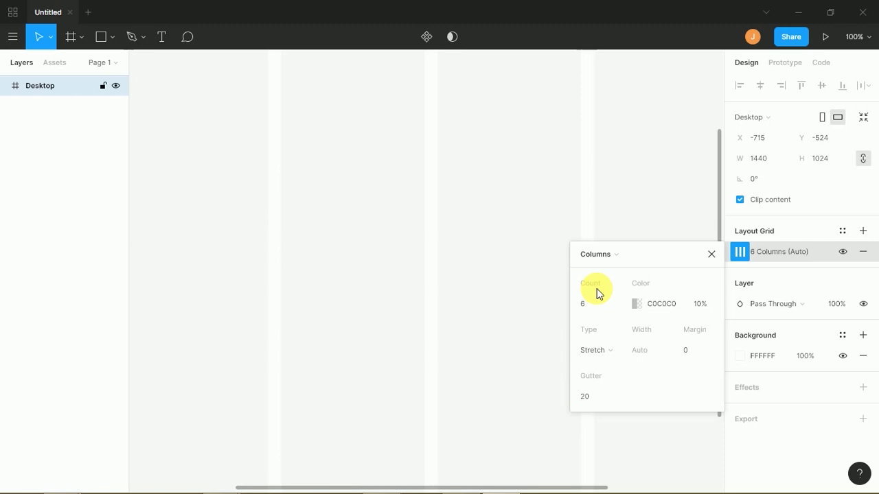
{"action": "key", "text": "shift+1"}
{"action": "key", "text": "shift+0"}
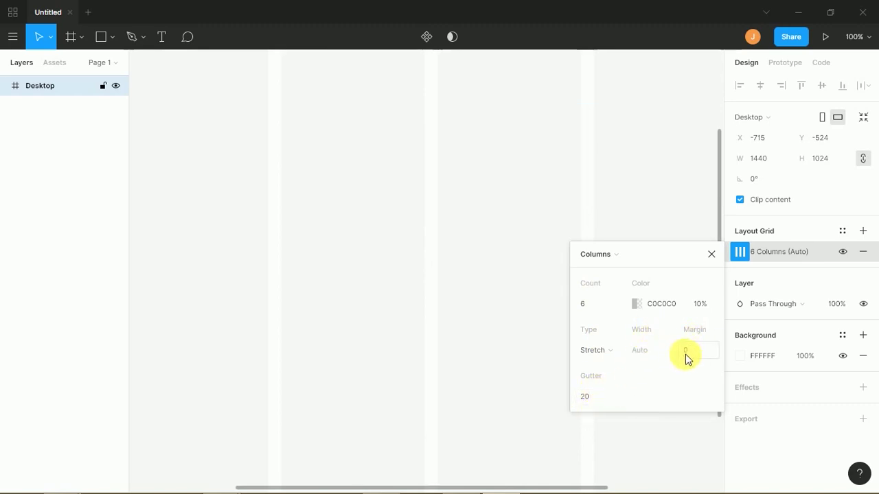
{"action": "key", "text": "minus"}
{"action": "key", "text": "minus"}
{"action": "key", "text": "plus"}
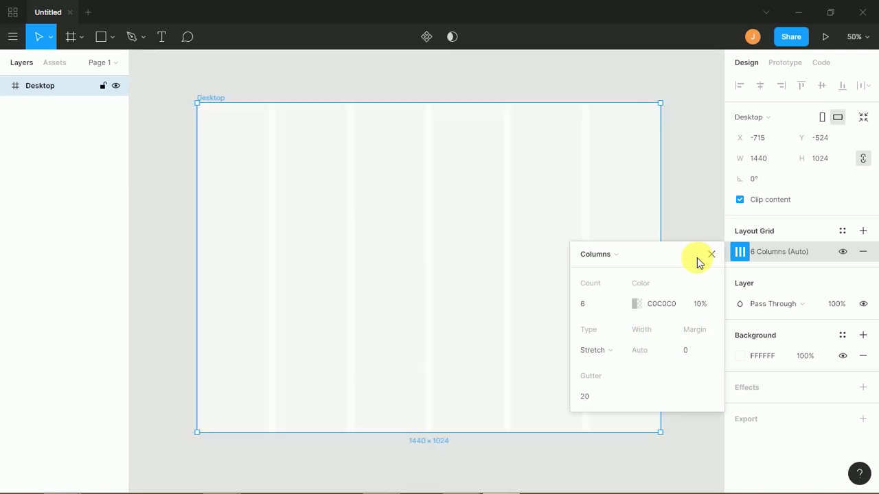
- Settle the grid margin at 0, then nudge the Desktop frame to X -755, Y -576
{"action": "left_click", "coordinate": [686, 355]}
{"action": "key", "text": "Return"}
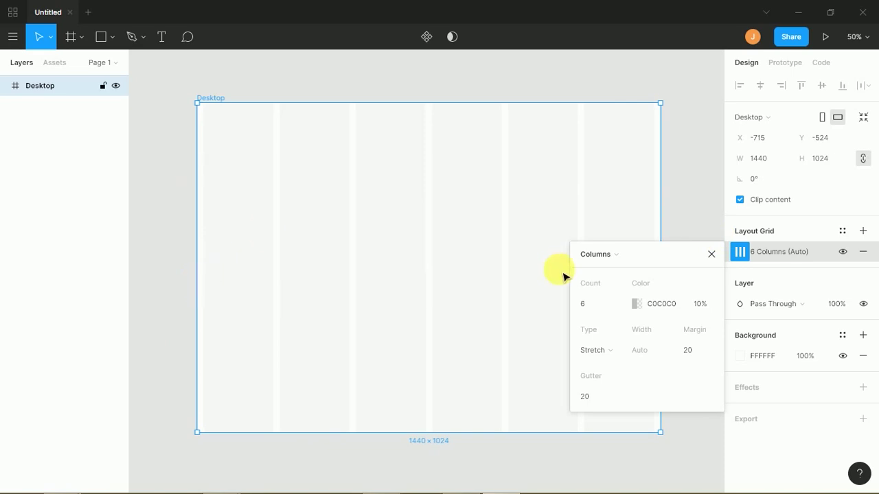
{"action": "left_click", "coordinate": [693, 351]}
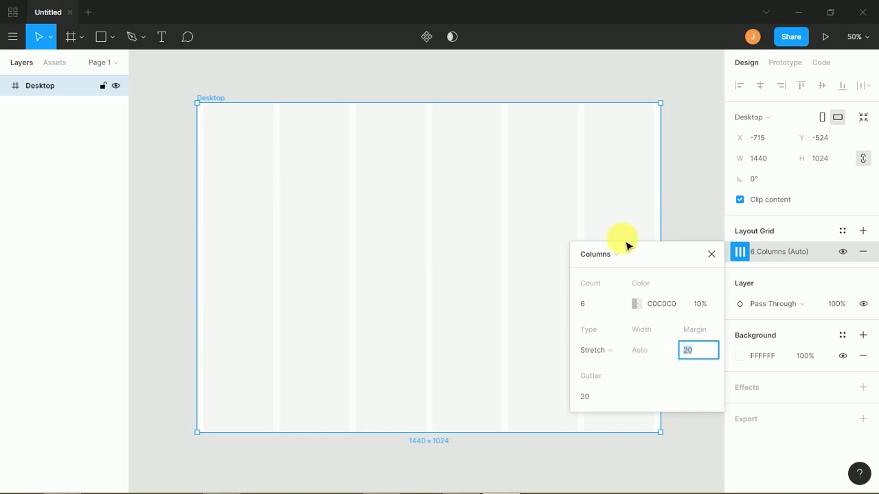
{"action": "key", "text": "Return"}
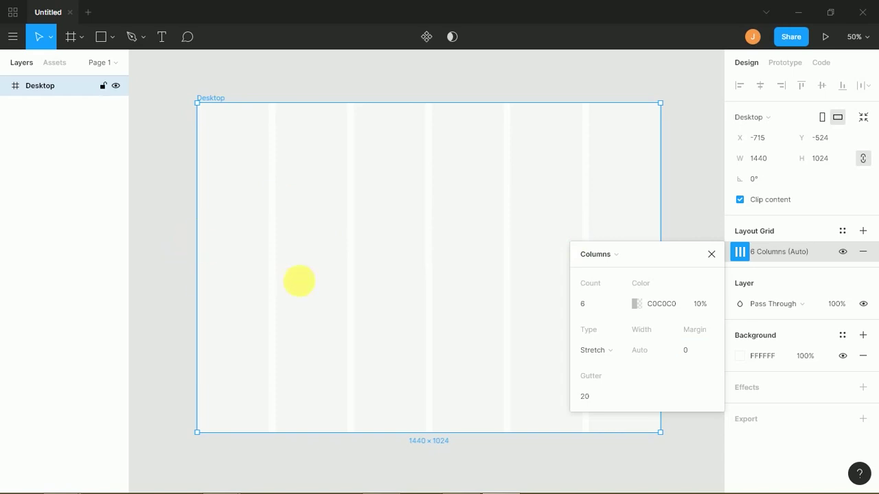
{"action": "left_click", "coordinate": [690, 353]}
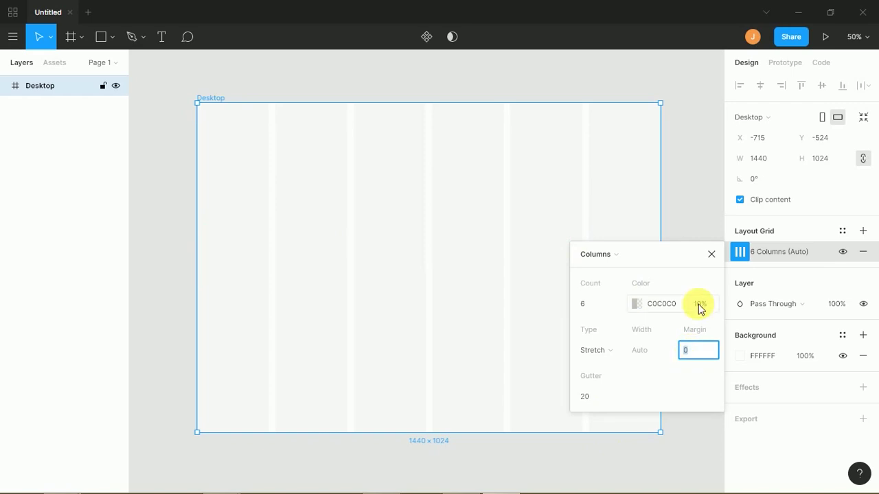
{"action": "key", "text": "Return"}
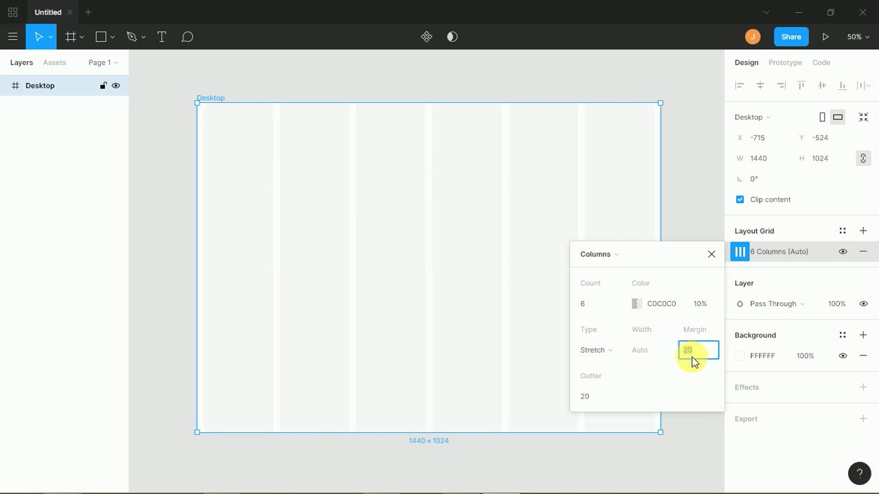
{"action": "left_click", "coordinate": [690, 358]}
{"action": "type", "text": "0"}
{"action": "key", "text": "Return"}
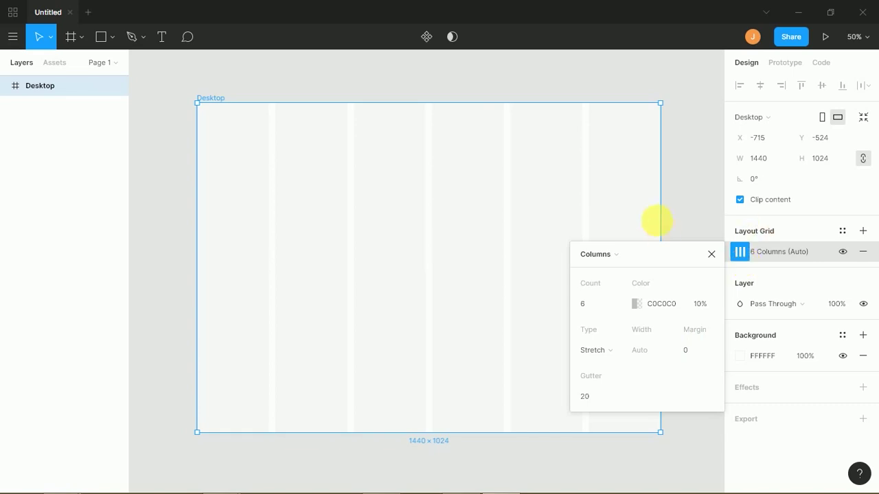
{"action": "left_click", "coordinate": [683, 216]}
{"action": "left_click_drag", "start_coordinate": [580, 252], "coordinate": [563, 165]}
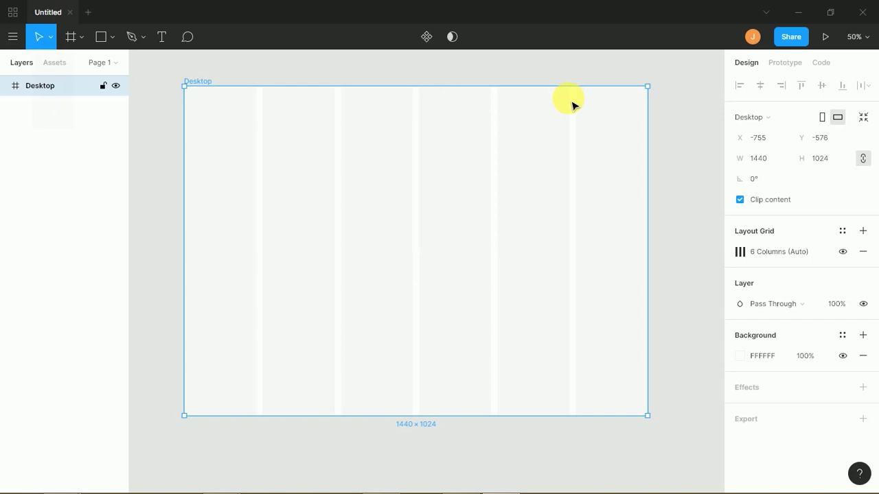
- Show the main menu's File commands over the six-column Desktop frame
{"action": "left_click", "coordinate": [2, 129]}
{"action": "left_click", "coordinate": [13, 37]}
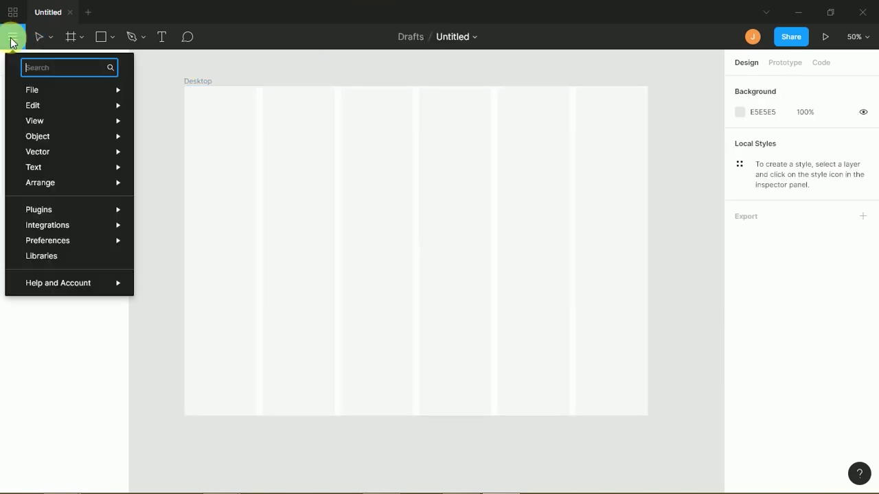
{"action": "mouse_move", "coordinate": [35, 90]}
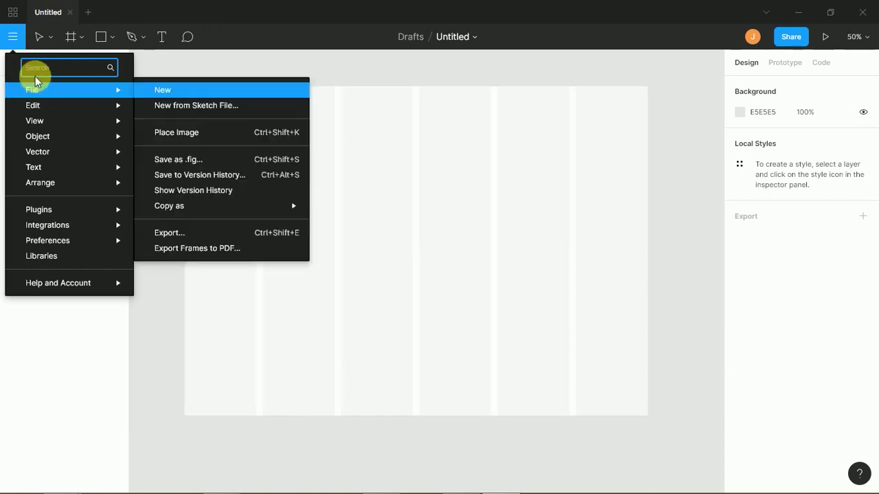
{"action": "mouse_move", "coordinate": [120, 136]}
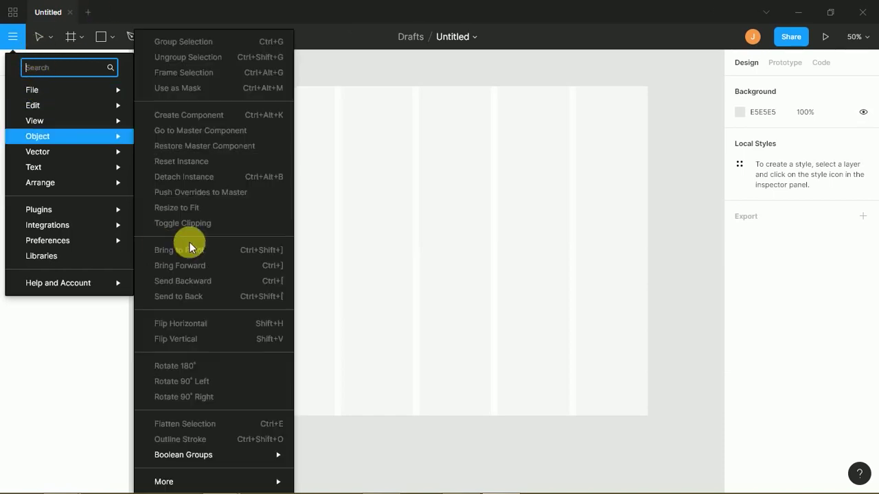
{"action": "left_click", "coordinate": [481, 202]}
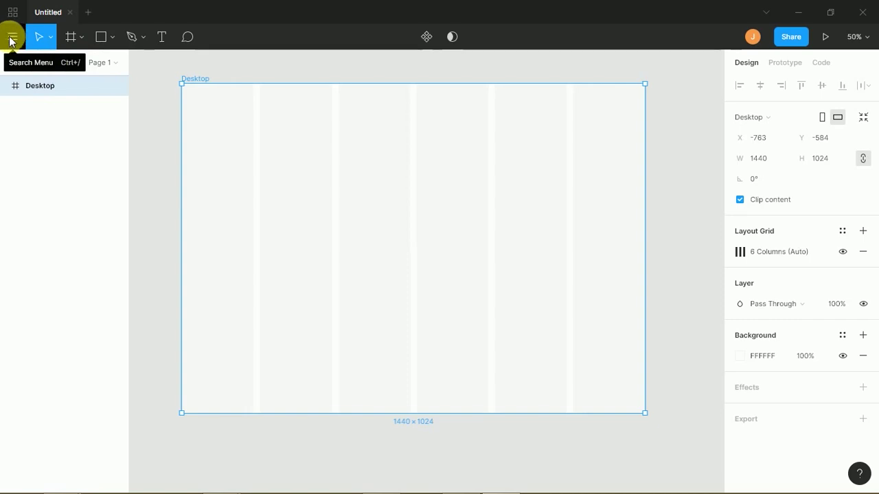
{"action": "left_click", "coordinate": [13, 40]}
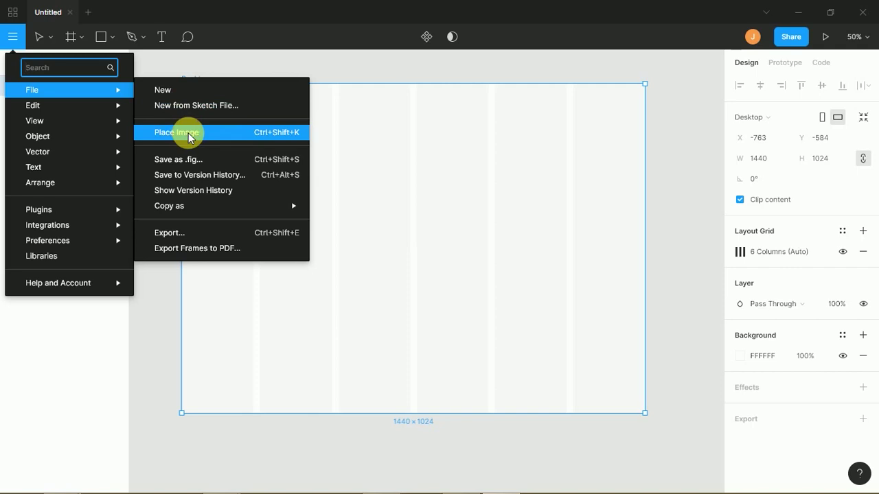
- Use Place Image to load the shop illustration from SHAREit > iPhone 6 Plus > photo
{"action": "left_click", "coordinate": [197, 135]}
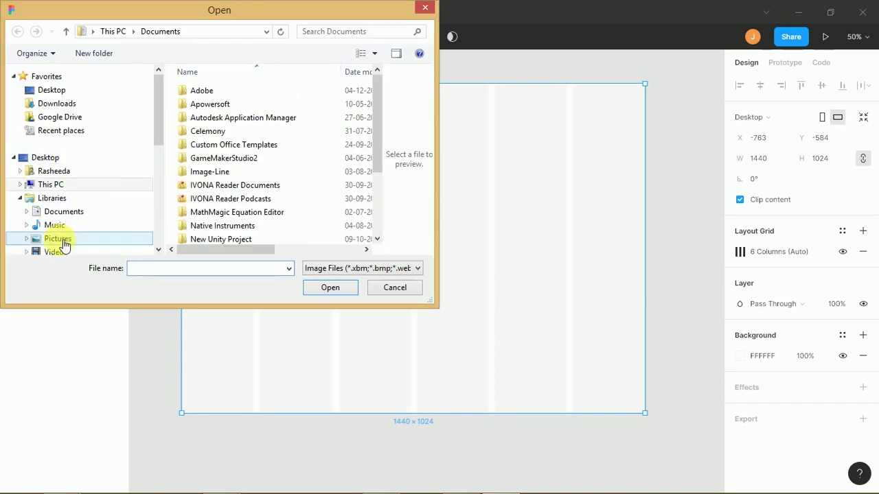
{"action": "left_click", "coordinate": [42, 139]}
{"action": "left_click", "coordinate": [52, 152]}
{"action": "left_click", "coordinate": [84, 114]}
{"action": "double_click", "coordinate": [292, 171]}
{"action": "double_click", "coordinate": [262, 151]}
{"action": "double_click", "coordinate": [212, 89]}
{"action": "double_click", "coordinate": [206, 90]}
{"action": "left_click", "coordinate": [374, 53]}
{"action": "left_click", "coordinate": [378, 102]}
{"action": "scroll", "coordinate": [378, 102], "scroll_direction": "down", "scroll_amount": 3}
{"action": "left_click", "coordinate": [206, 134]}
{"action": "left_click", "coordinate": [329, 287]}
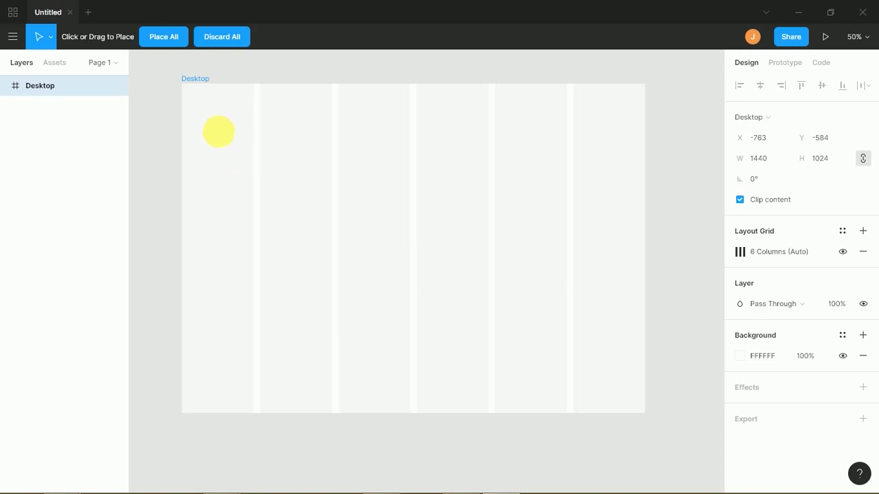
- Place the illustration in the Desktop frame and resize it to 576 × 696
{"action": "left_click_drag", "start_coordinate": [220, 136], "coordinate": [518, 369]}
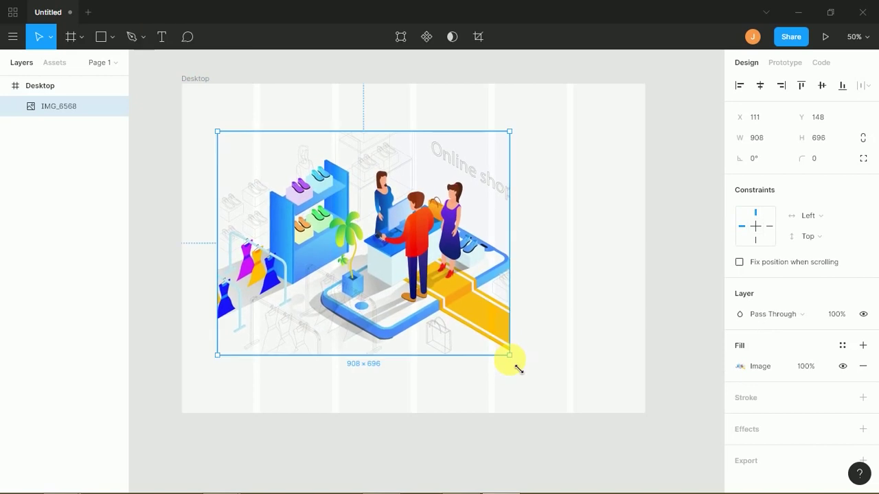
{"action": "left_click_drag", "start_coordinate": [520, 291], "coordinate": [603, 267]}
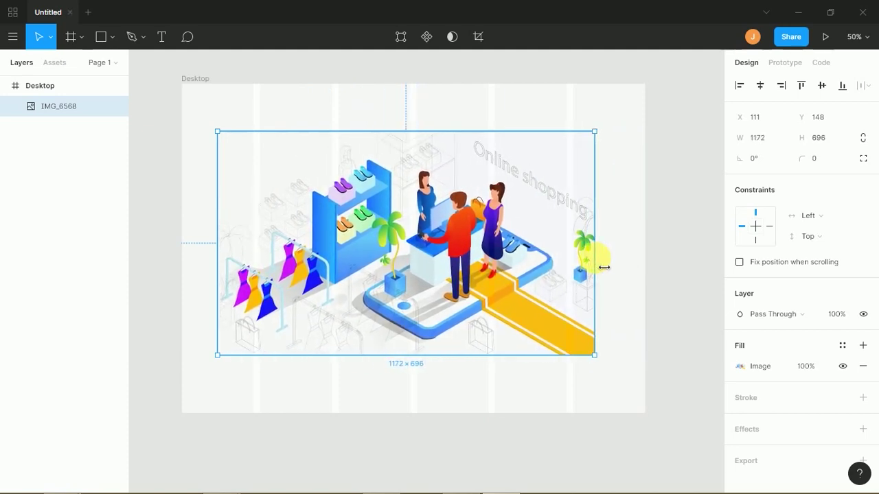
{"action": "left_click_drag", "start_coordinate": [598, 267], "coordinate": [403, 263]}
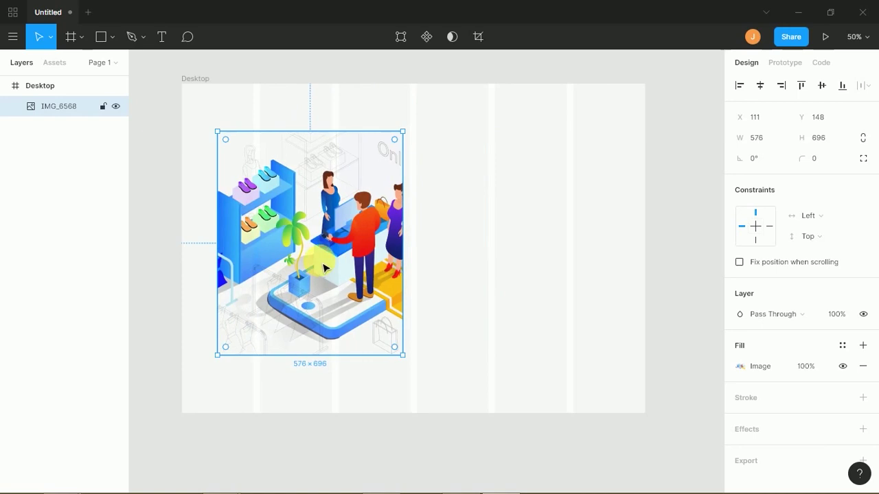
- Move the image layer to X 144, Y 132 near the frame's top-left
{"action": "double_click", "coordinate": [324, 270]}
{"action": "left_click_drag", "start_coordinate": [324, 269], "coordinate": [394, 258]}
{"action": "left_click", "coordinate": [327, 260]}
{"action": "double_click", "coordinate": [331, 267]}
{"action": "left_click", "coordinate": [332, 268]}
{"action": "double_click", "coordinate": [339, 261]}
{"action": "left_click_drag", "start_coordinate": [338, 261], "coordinate": [280, 268]}
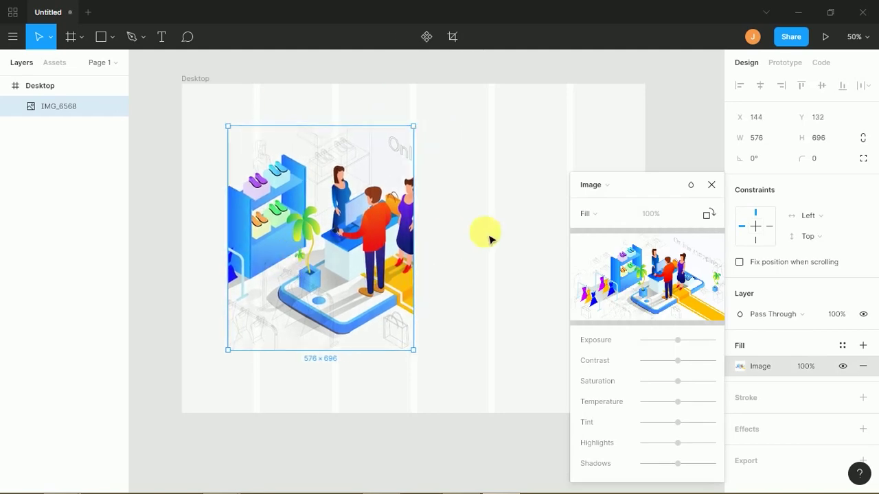
{"action": "left_click", "coordinate": [481, 239]}
{"action": "double_click", "coordinate": [388, 246]}
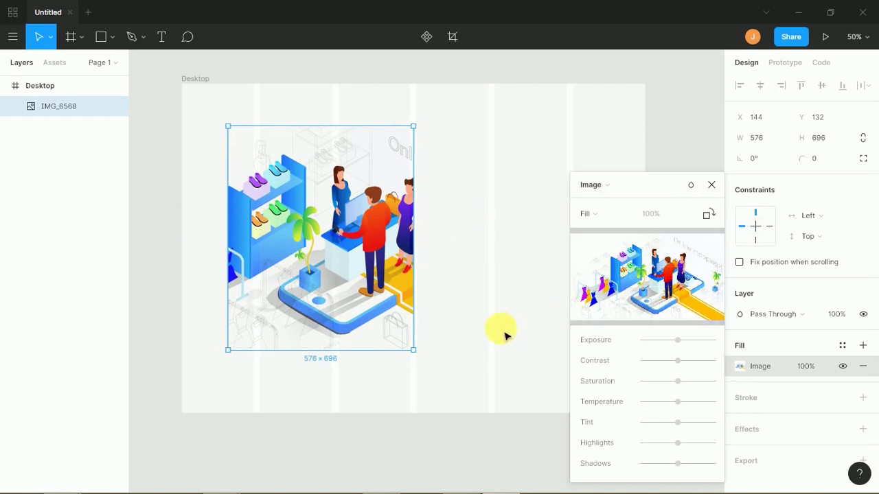
{"action": "left_click", "coordinate": [712, 186]}
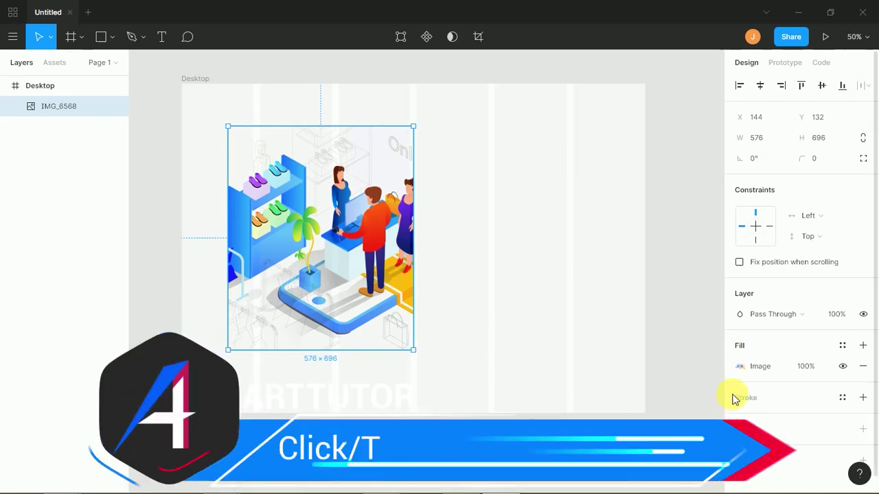
{"action": "left_click", "coordinate": [740, 367]}
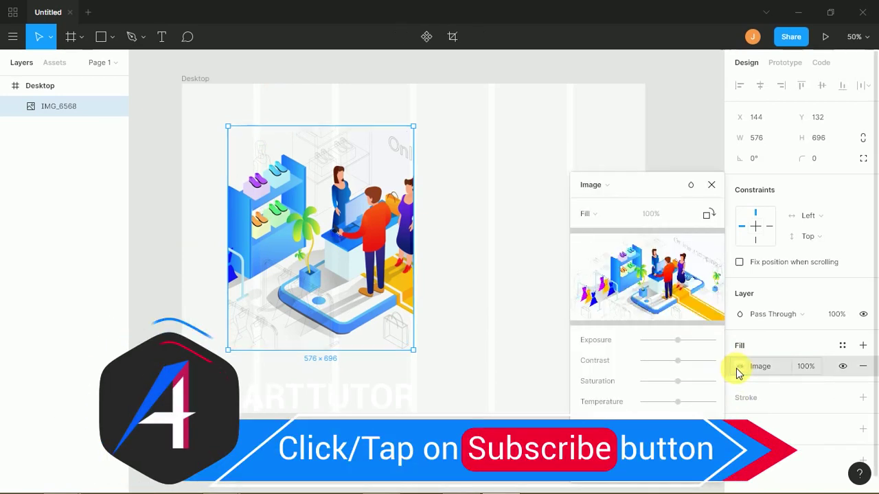
{"action": "left_click", "coordinate": [627, 217]}
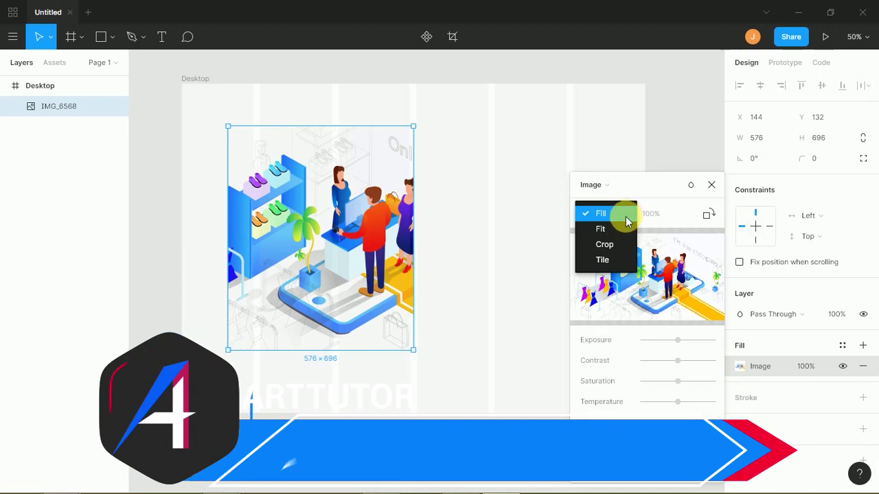
{"action": "left_click", "coordinate": [620, 187]}
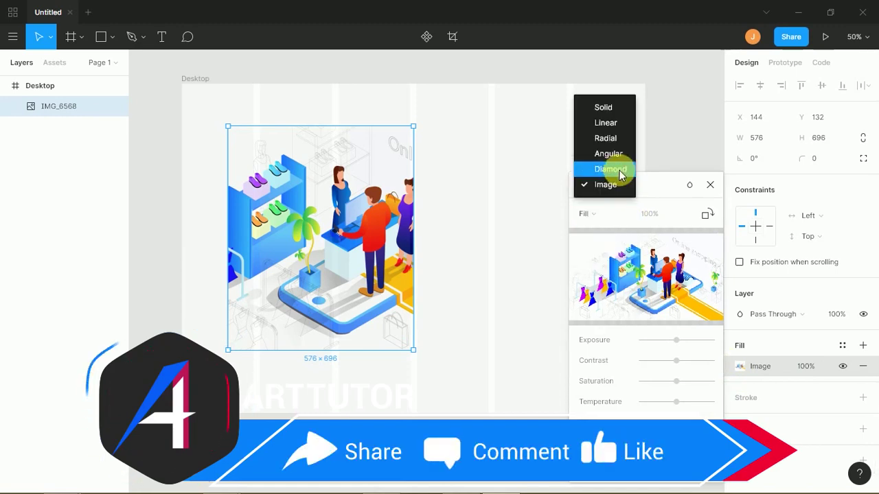
{"action": "left_click", "coordinate": [607, 110]}
{"action": "left_click", "coordinate": [601, 187]}
{"action": "left_click", "coordinate": [609, 215]}
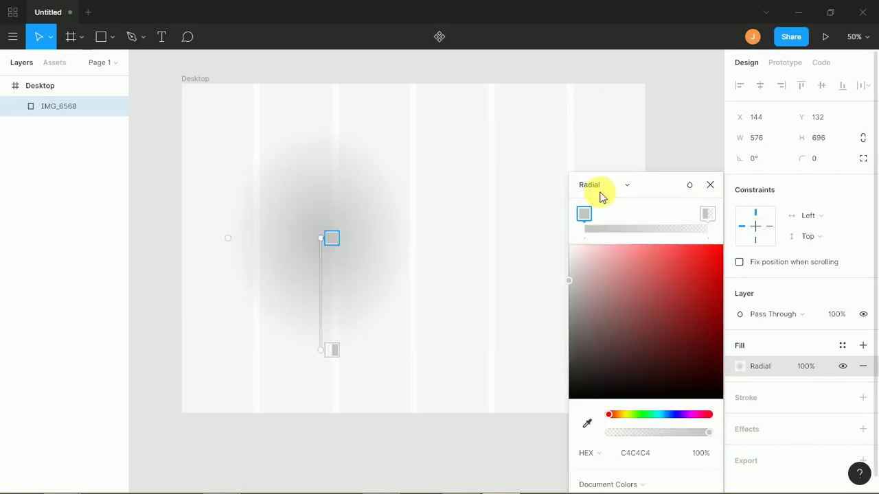
{"action": "left_click", "coordinate": [603, 186]}
{"action": "left_click", "coordinate": [607, 233]}
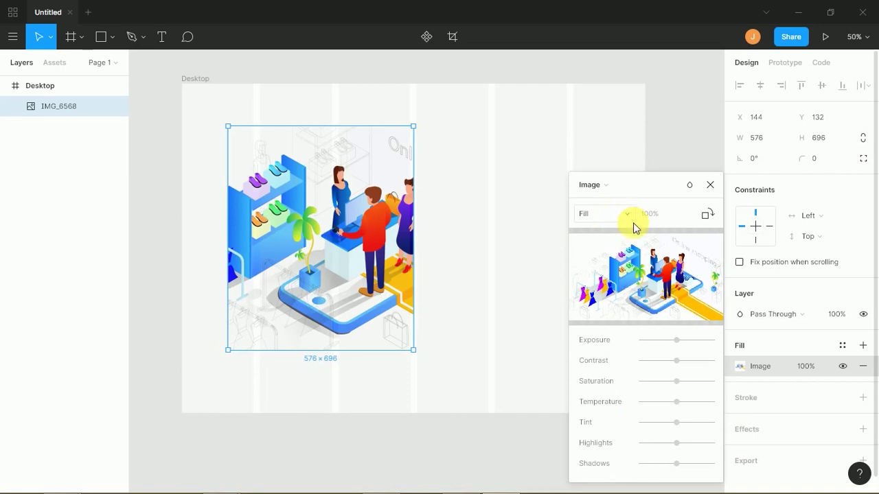
{"action": "mouse_move", "coordinate": [655, 287]}
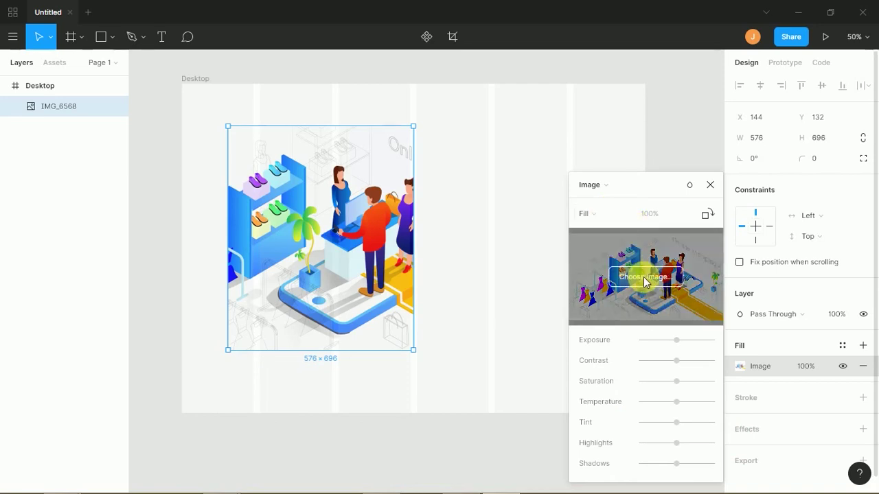
- Try the phone app illustration as the image fill, then restore the shop illustration
{"action": "left_click", "coordinate": [645, 278]}
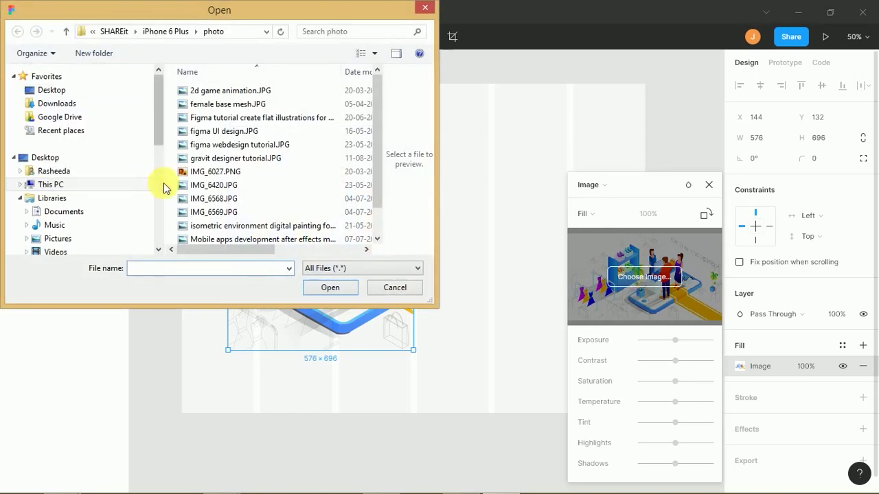
{"action": "right_click", "coordinate": [170, 133]}
{"action": "mouse_move", "coordinate": [162, 156]}
{"action": "left_click", "coordinate": [195, 173]}
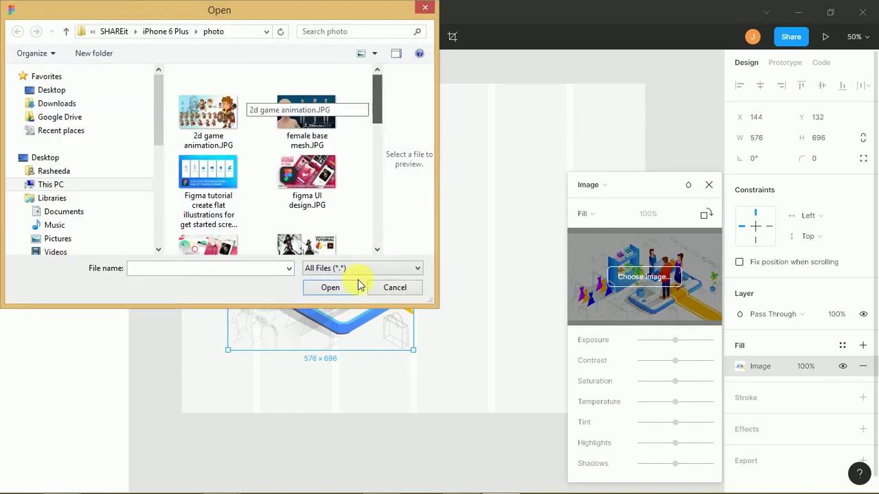
{"action": "scroll", "coordinate": [309, 171], "scroll_direction": "down", "scroll_amount": 5}
{"action": "double_click", "coordinate": [307, 138]}
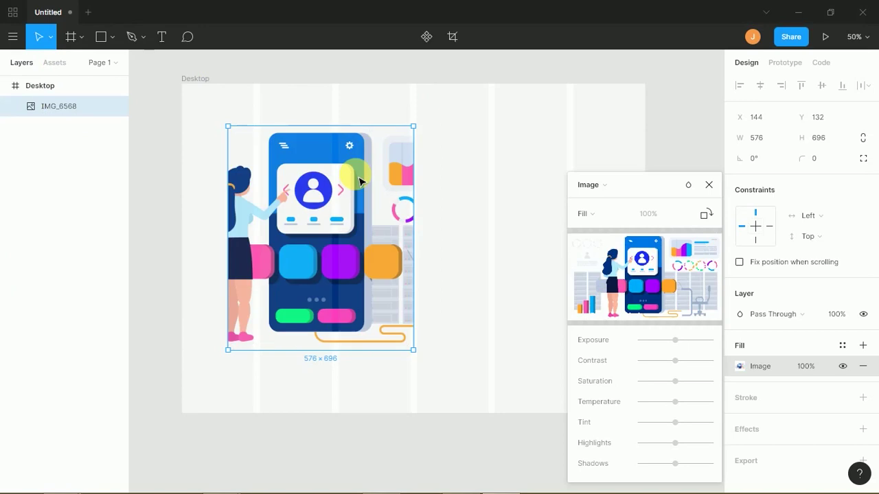
{"action": "left_click", "coordinate": [360, 181]}
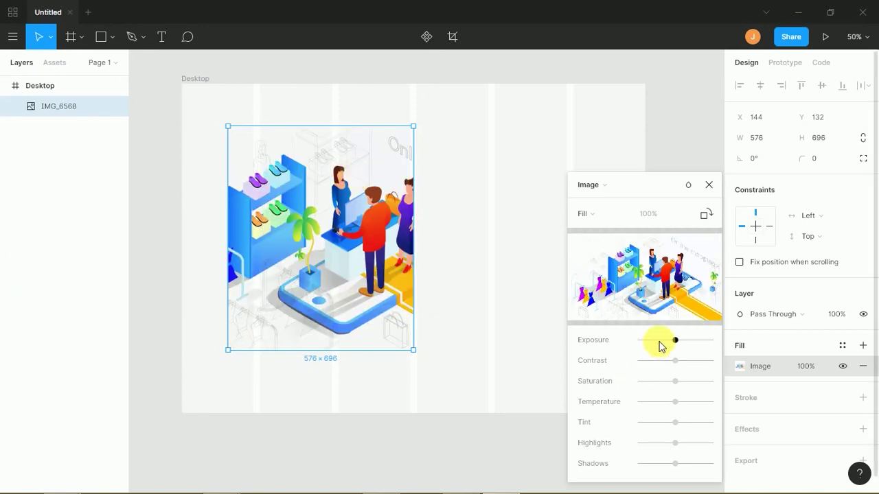
- Test the Exposure slider, undo and redo, then list the Fill, Fit, Crop, Tile scale modes
{"action": "left_click_drag", "start_coordinate": [692, 345], "coordinate": [676, 346]}
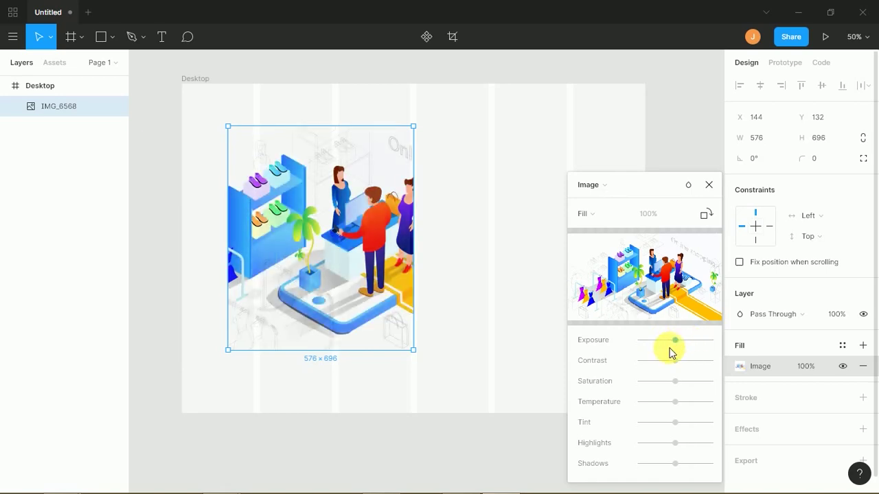
{"action": "key", "text": "ctrl+z"}
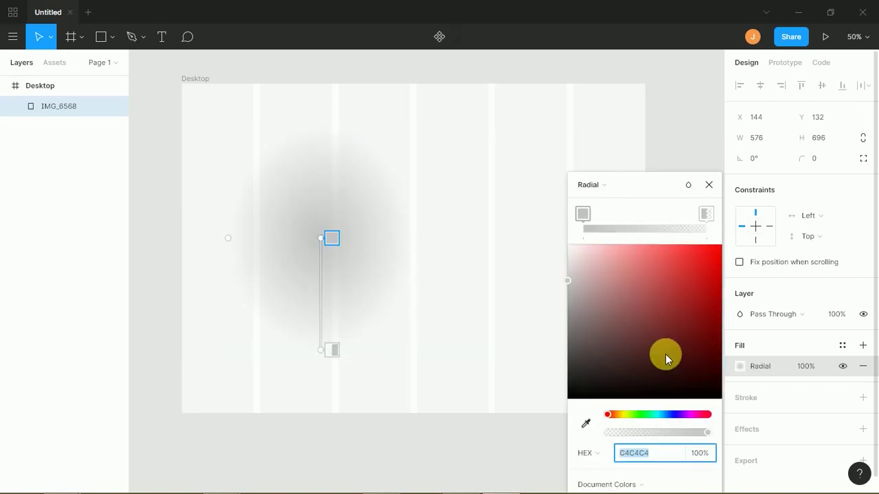
{"action": "key", "text": "ctrl+shift+z"}
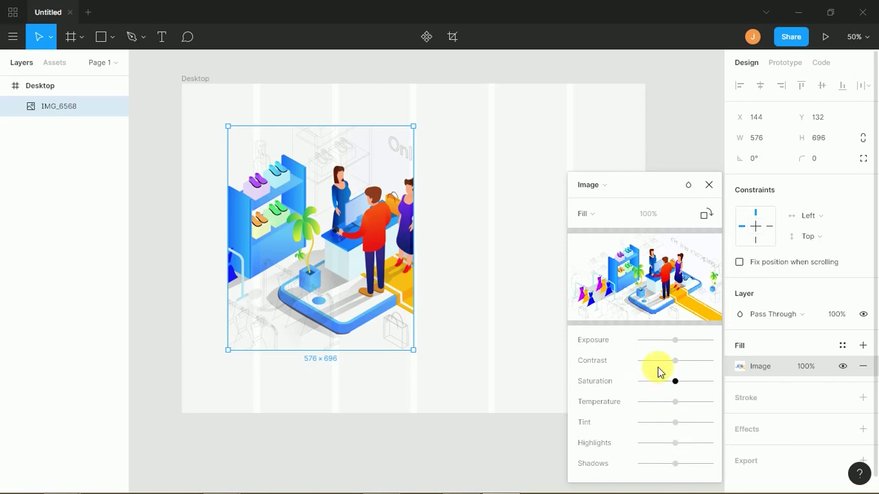
{"action": "mouse_move", "coordinate": [611, 265]}
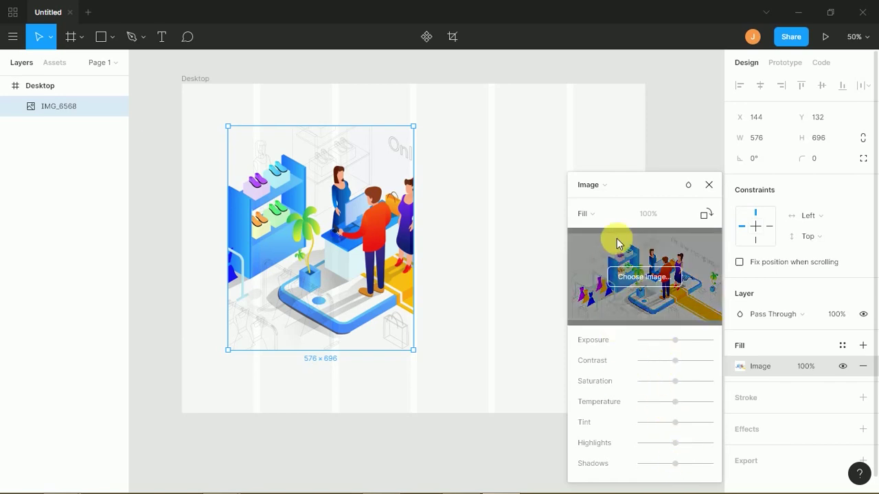
{"action": "left_click", "coordinate": [615, 216]}
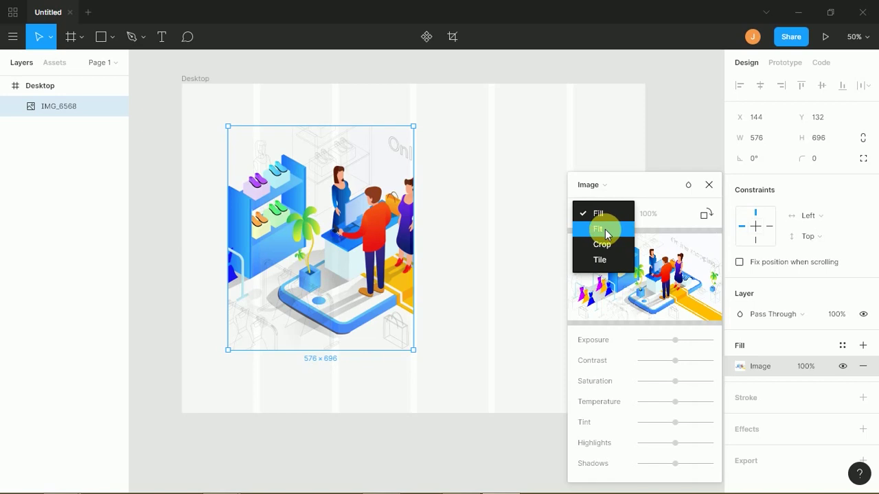
- Switch the image to Fit, then Crop mode, trimming top, bottom, left and right edges
{"action": "left_click", "coordinate": [605, 229]}
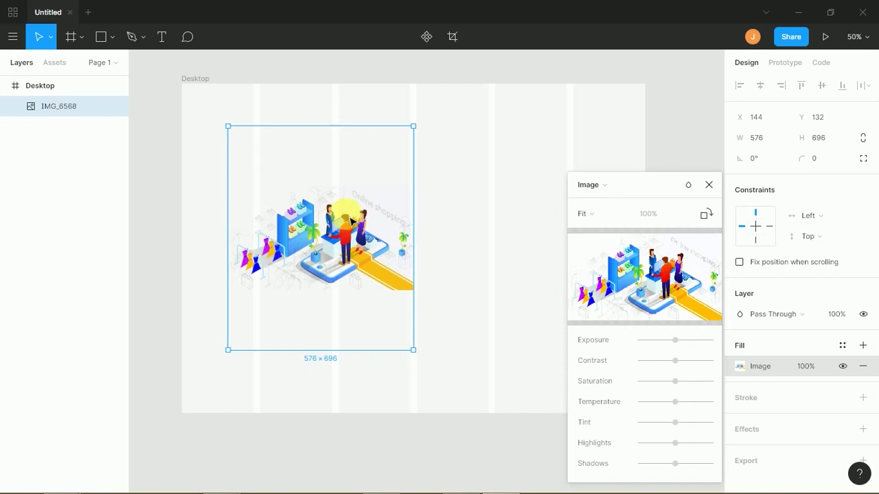
{"action": "left_click", "coordinate": [582, 212]}
{"action": "left_click", "coordinate": [600, 230]}
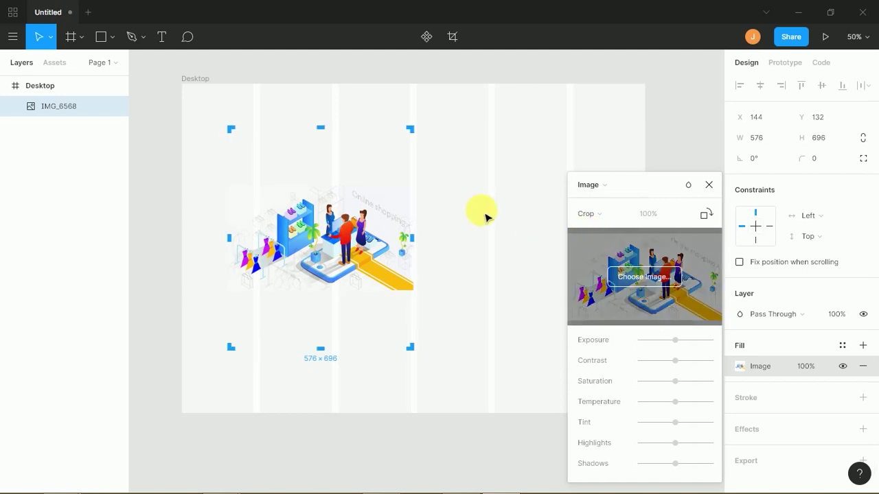
{"action": "left_click_drag", "start_coordinate": [333, 141], "coordinate": [322, 204]}
{"action": "left_click_drag", "start_coordinate": [325, 336], "coordinate": [307, 270]}
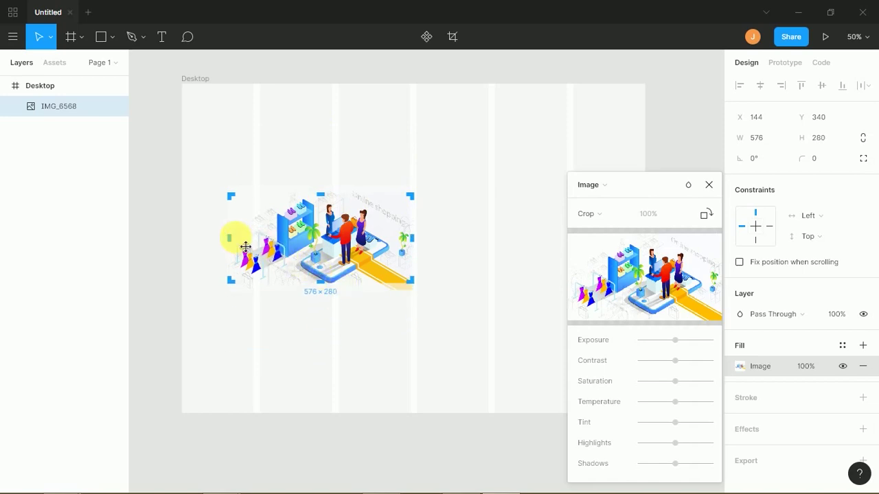
{"action": "left_click_drag", "start_coordinate": [233, 242], "coordinate": [283, 241]}
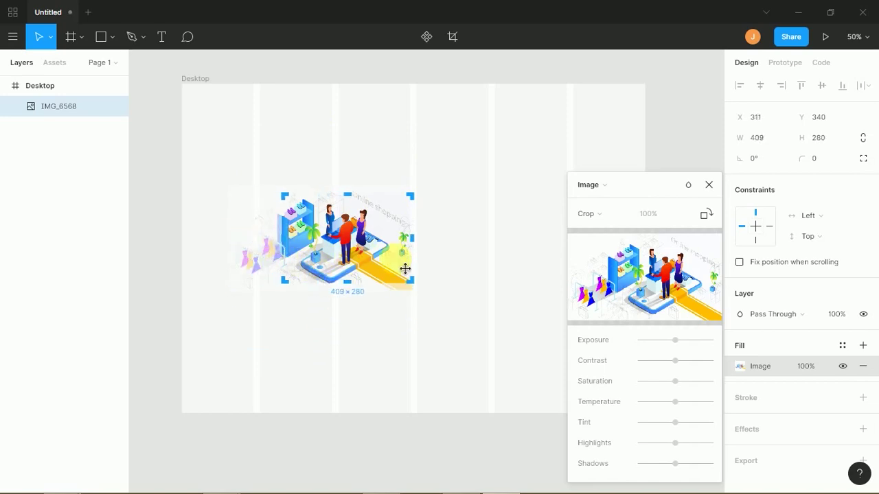
{"action": "left_click_drag", "start_coordinate": [412, 239], "coordinate": [393, 242]}
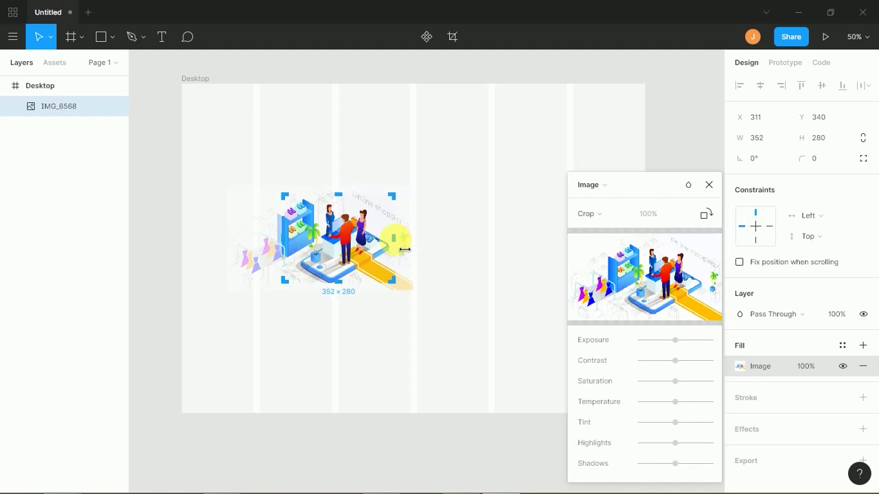
- Reposition the image, tighten the top-left crop and finish it at 332 × 252
{"action": "left_click", "coordinate": [606, 220]}
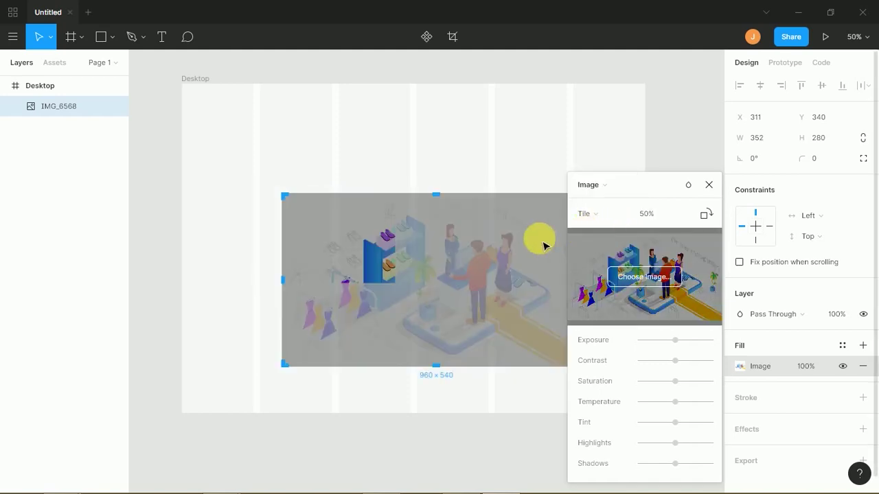
{"action": "left_click_drag", "start_coordinate": [381, 256], "coordinate": [354, 225]}
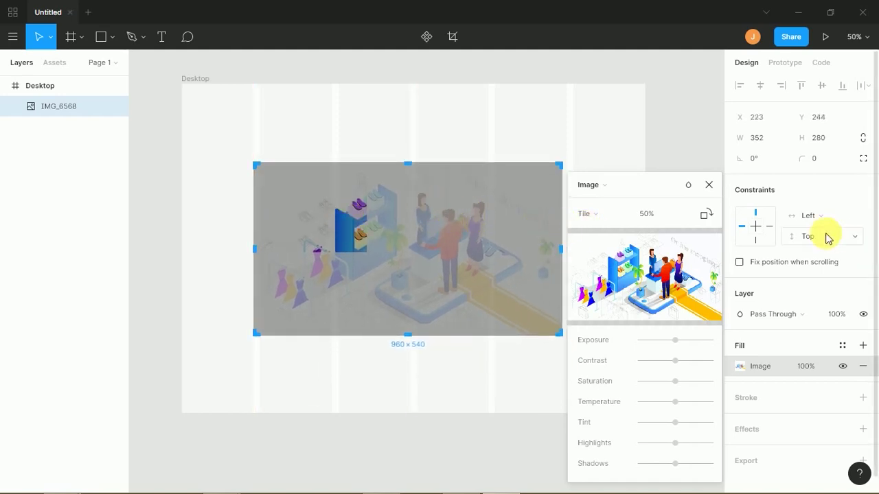
{"action": "left_click", "coordinate": [610, 219]}
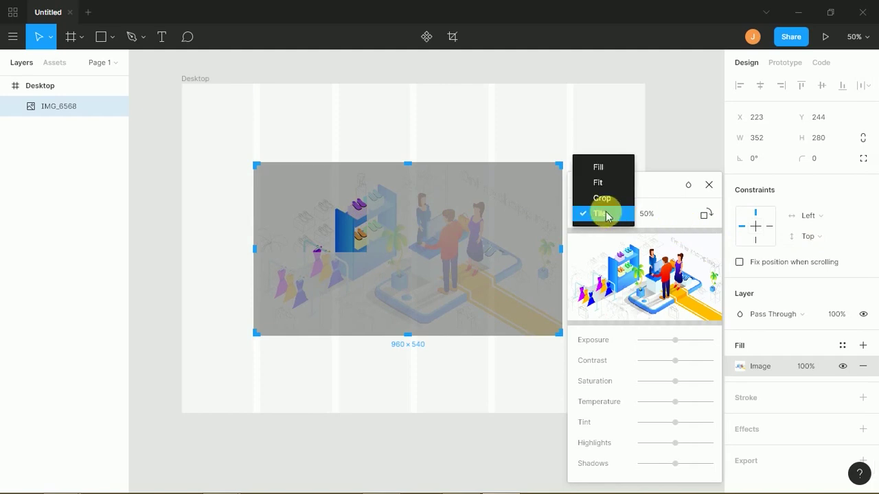
{"action": "left_click", "coordinate": [604, 198]}
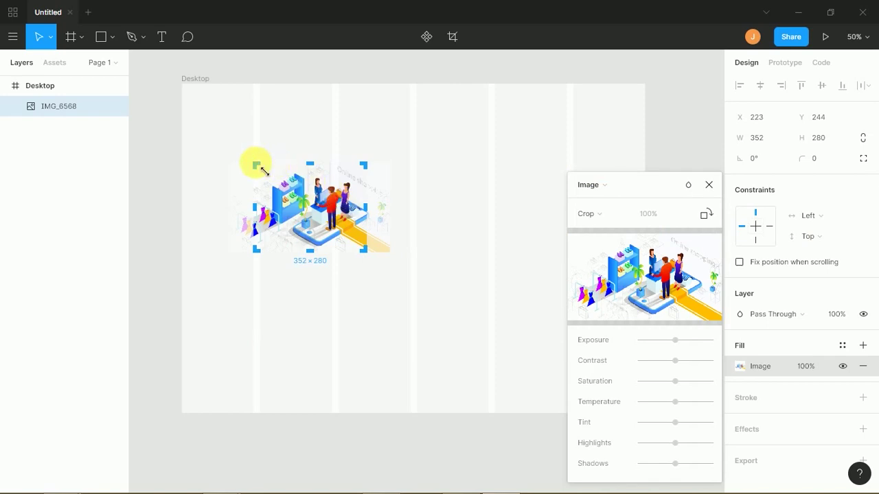
{"action": "mouse_move", "coordinate": [261, 171]}
{"action": "left_mouse_down"}
{"action": "mouse_move", "coordinate": [283, 178]}
{"action": "mouse_move", "coordinate": [263, 173]}
{"action": "left_mouse_up"}
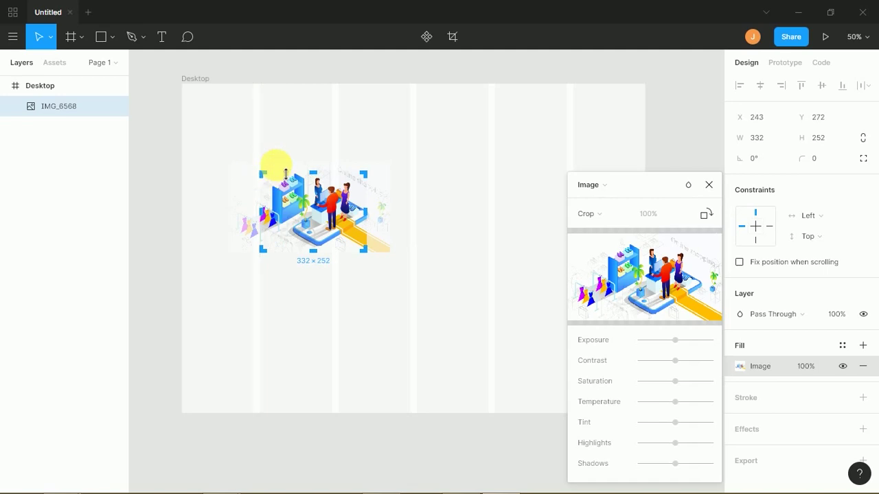
{"action": "key", "text": "Return"}
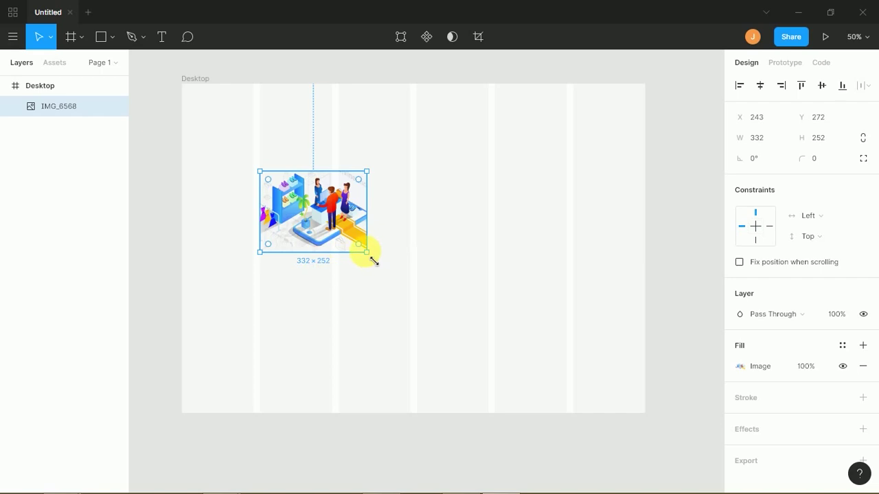
{"action": "left_click_drag", "start_coordinate": [373, 260], "coordinate": [447, 298]}
{"action": "key", "text": "ctrl+z"}
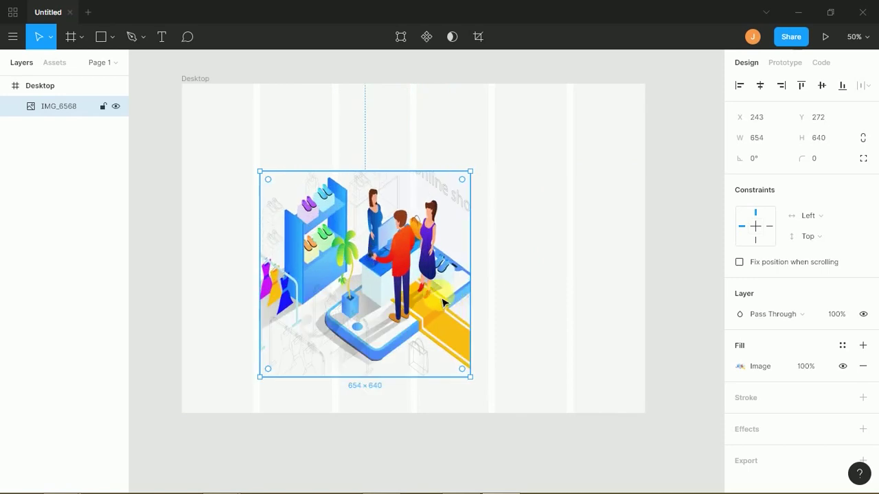
{"action": "key", "text": "ctrl+z"}
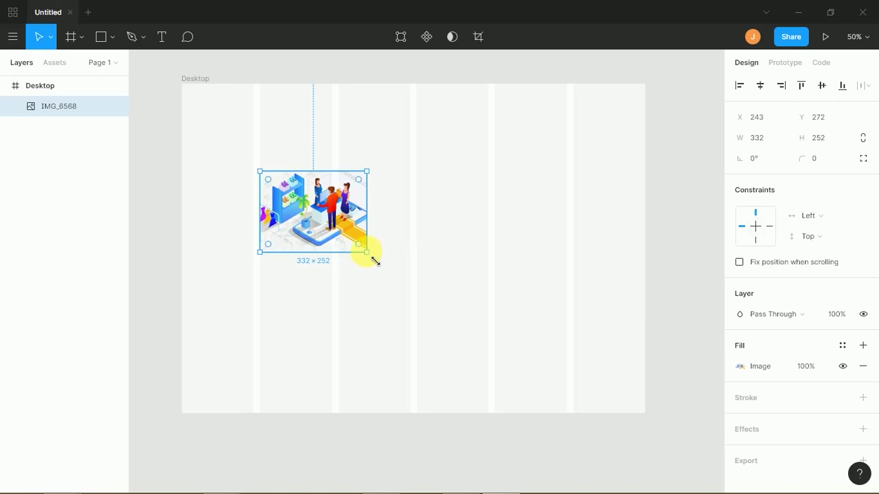
{"action": "left_click_drag", "start_coordinate": [375, 263], "coordinate": [522, 369]}
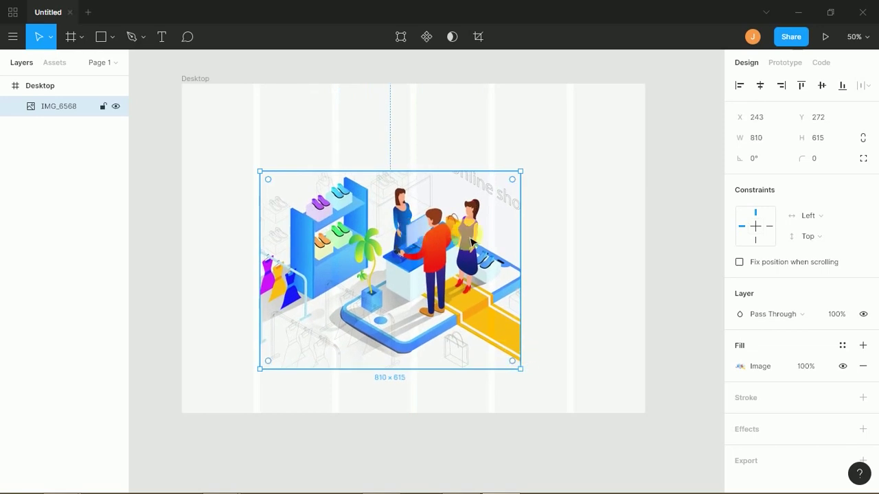
{"action": "key", "text": "ctrl+z"}
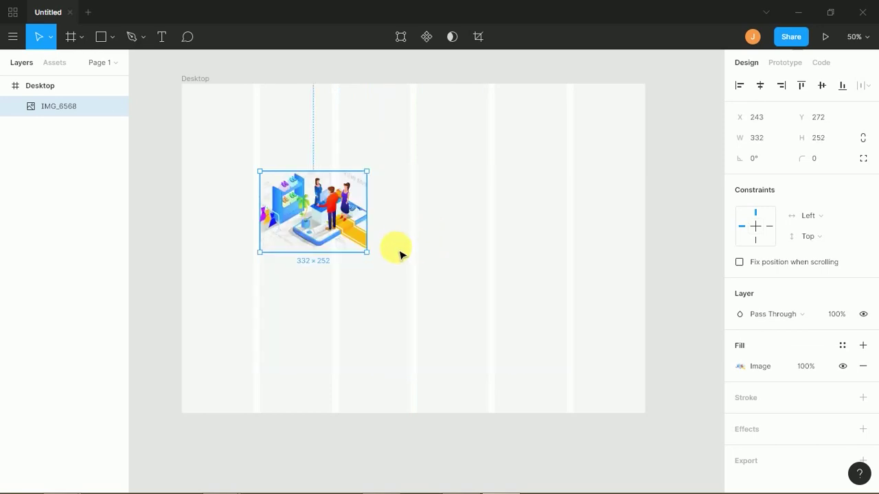
{"action": "key", "text": "alt"}
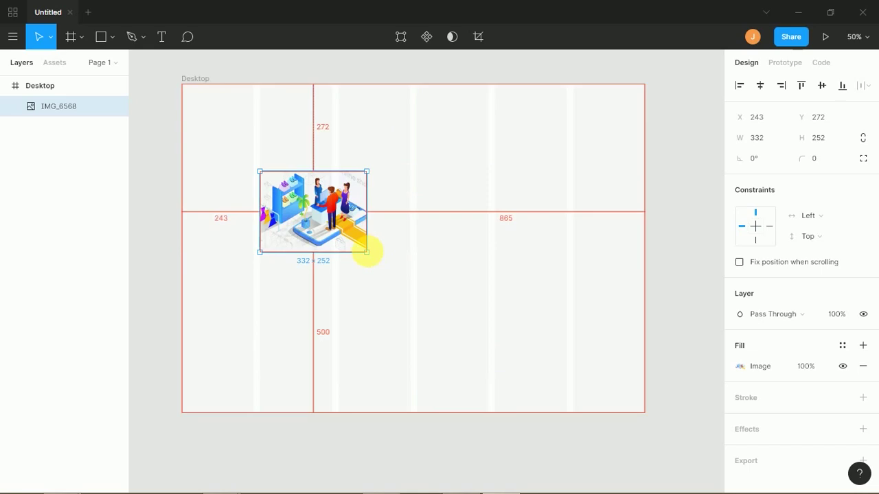
{"action": "left_click_drag", "start_coordinate": [373, 262], "coordinate": [414, 252]}
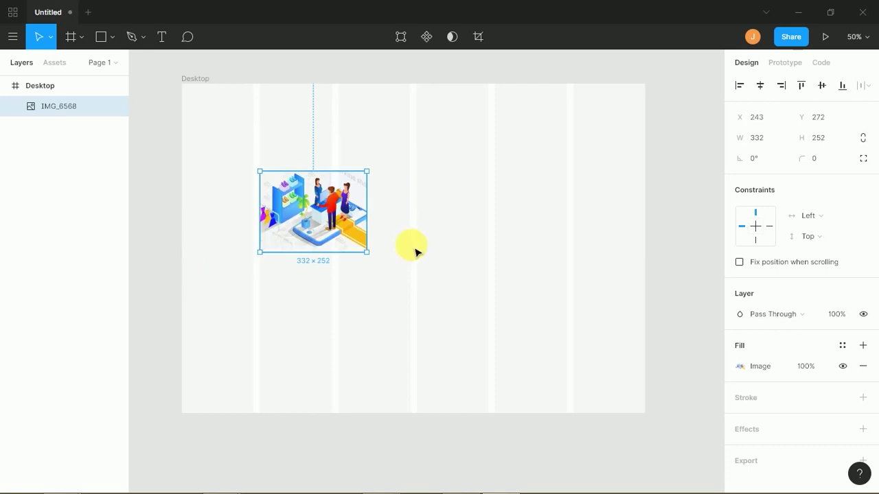
- Enter crop mode and shift the picture down inside the 332 × 252 crop frame
{"action": "left_click", "coordinate": [739, 366]}
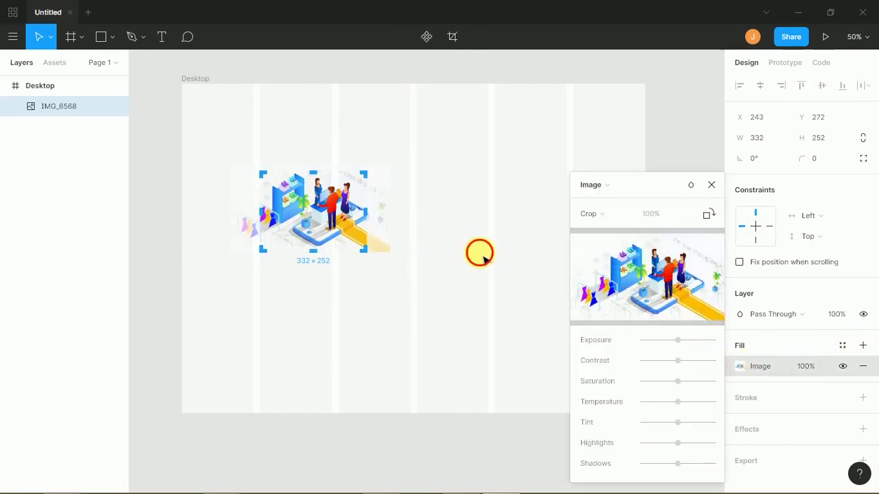
{"action": "left_click", "coordinate": [711, 185]}
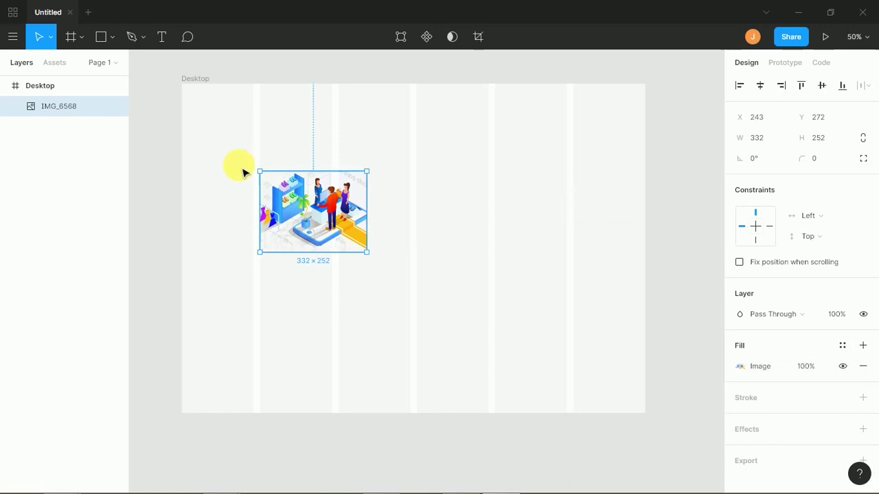
{"action": "double_click", "coordinate": [295, 204]}
{"action": "left_click_drag", "start_coordinate": [305, 208], "coordinate": [302, 240]}
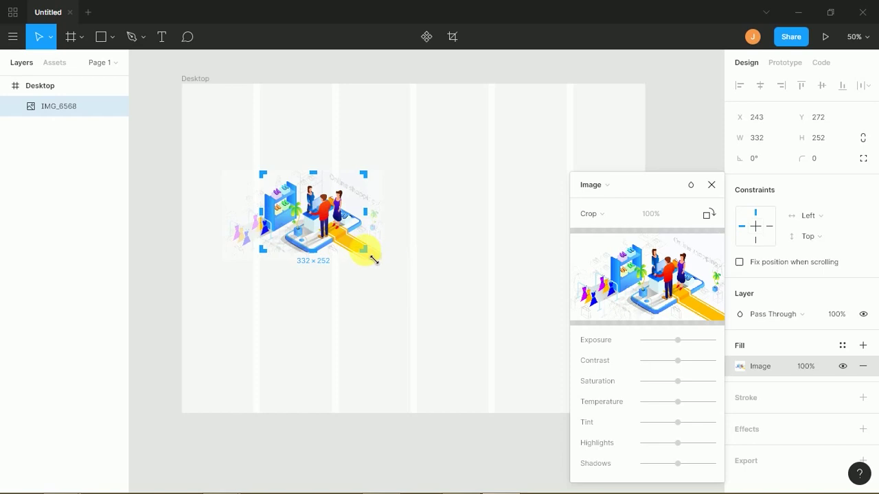
{"action": "left_click_drag", "start_coordinate": [371, 258], "coordinate": [414, 284]}
{"action": "key", "text": "ctrl+z"}
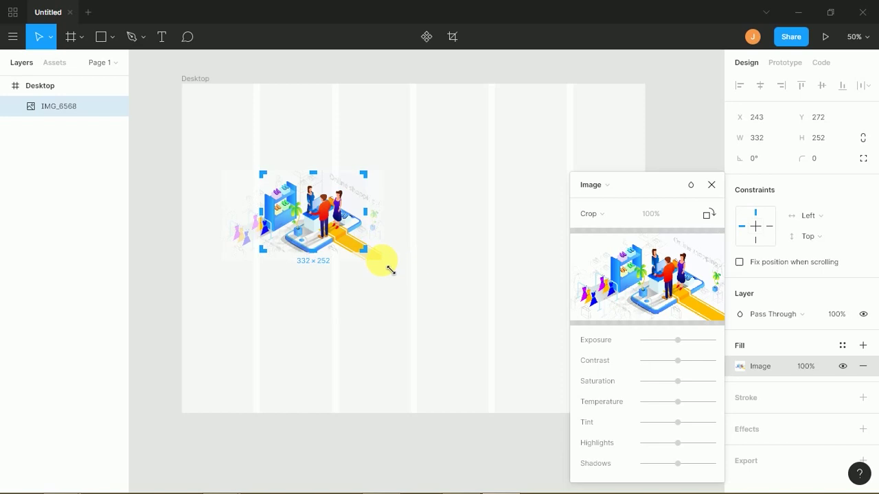
- Scale up and reposition the picture so the shopping figures fill the frame
{"action": "left_click_drag", "start_coordinate": [390, 268], "coordinate": [453, 317]}
{"action": "left_click_drag", "start_coordinate": [420, 238], "coordinate": [383, 271]}
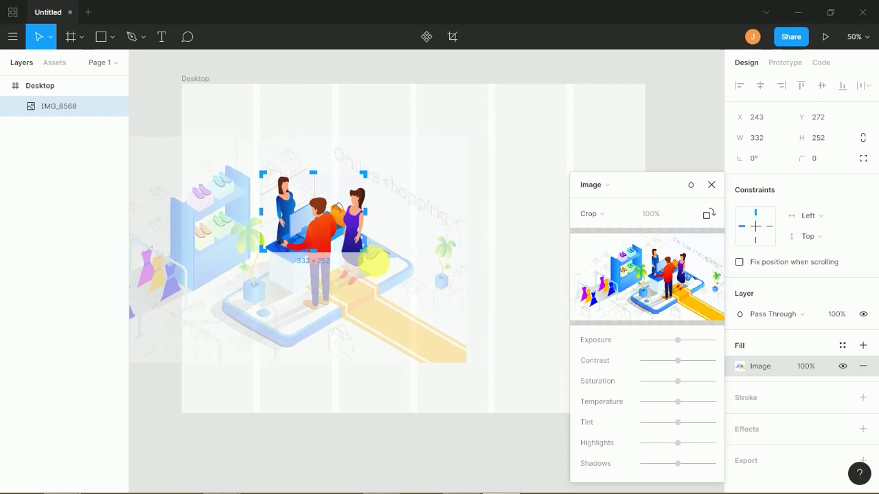
{"action": "left_click_drag", "start_coordinate": [467, 359], "coordinate": [395, 262]}
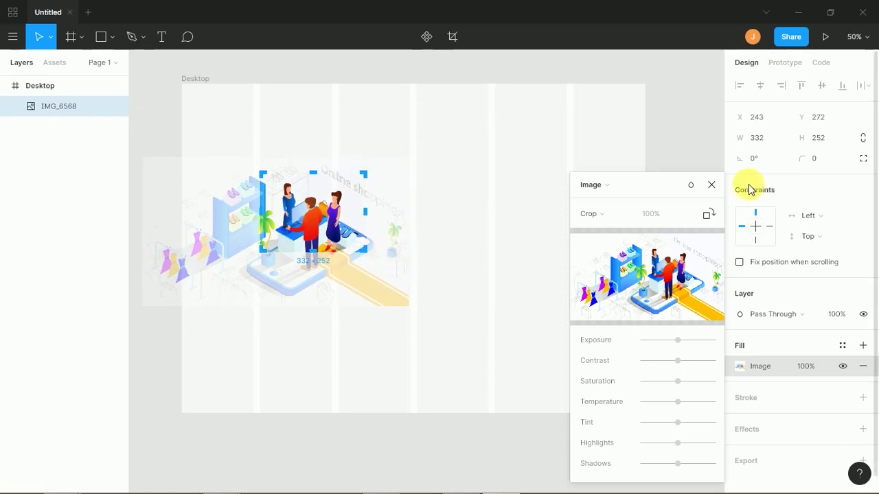
{"action": "left_click", "coordinate": [712, 186]}
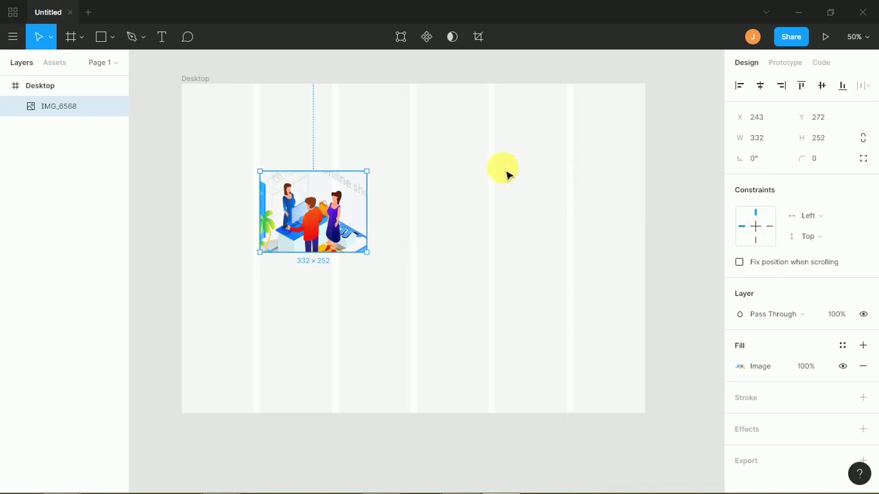
{"action": "left_click", "coordinate": [462, 189]}
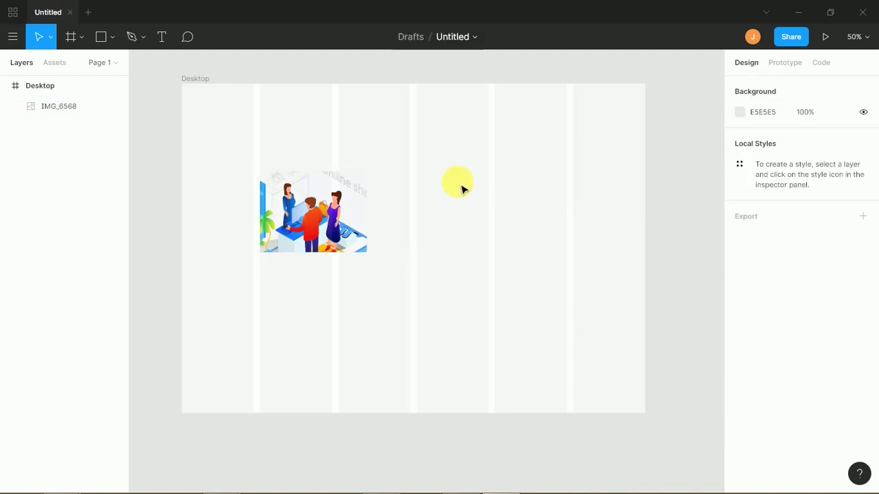
- Save a local .fig copy of the file, then save with Ctrl+S
{"action": "left_click", "coordinate": [14, 38]}
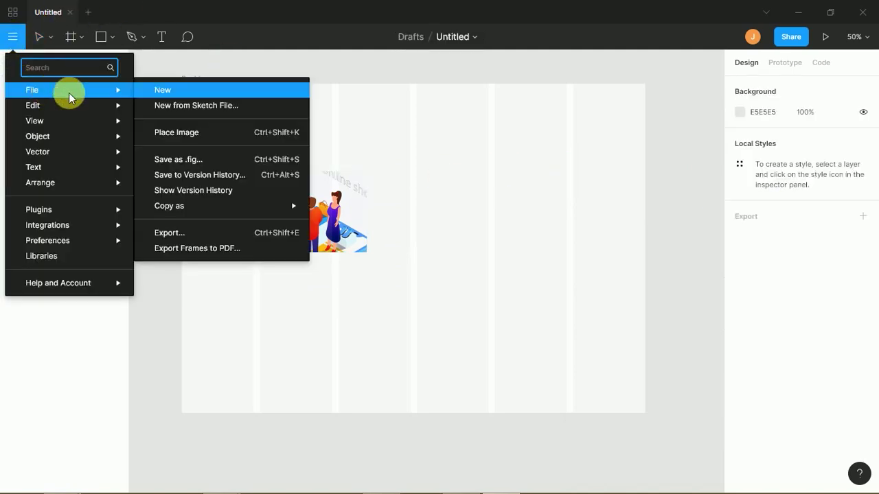
{"action": "mouse_move", "coordinate": [103, 105]}
{"action": "mouse_move", "coordinate": [123, 90]}
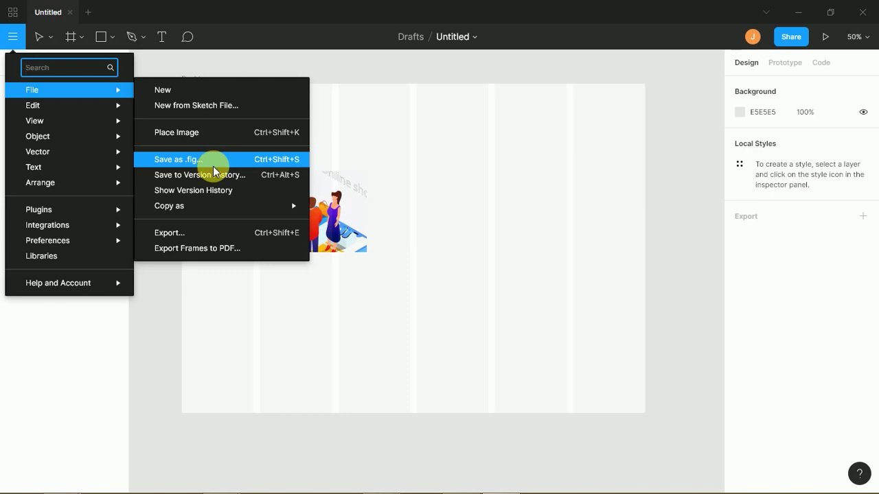
{"action": "left_click", "coordinate": [347, 370]}
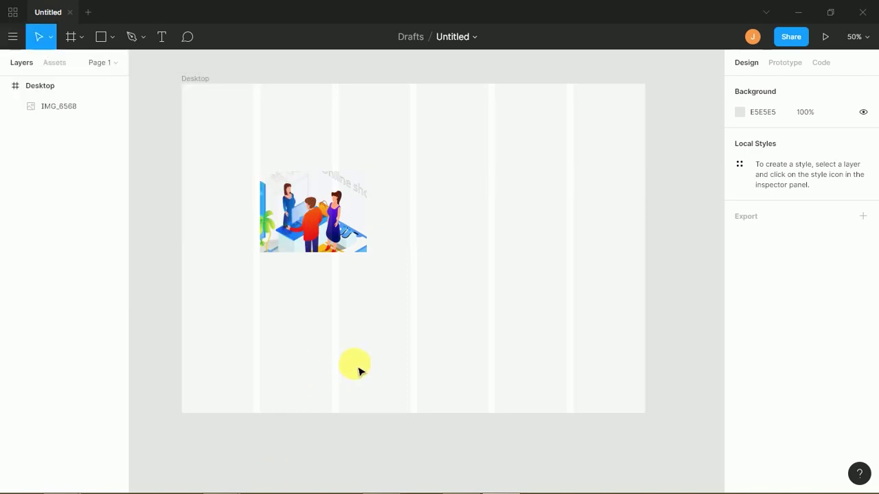
{"action": "key", "text": "ctrl+s"}
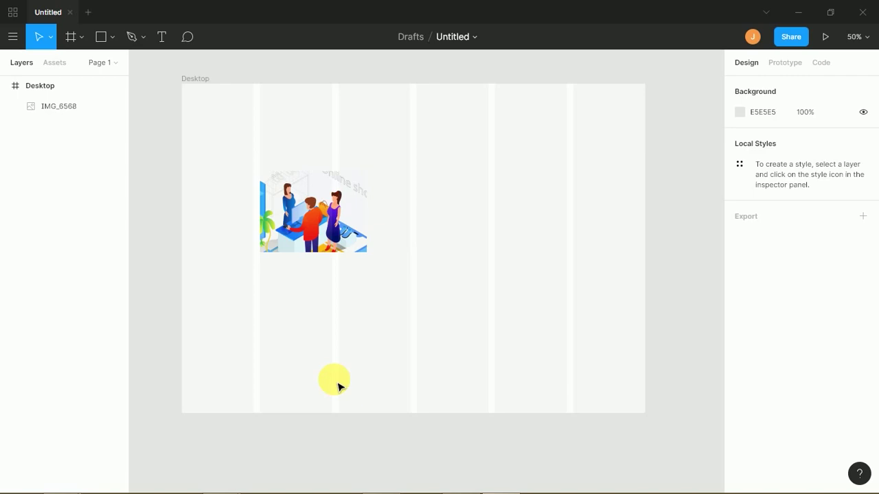
- Copy the page as CSS and show it in the Code view (background #E5E5E5)
{"action": "left_click", "coordinate": [14, 40]}
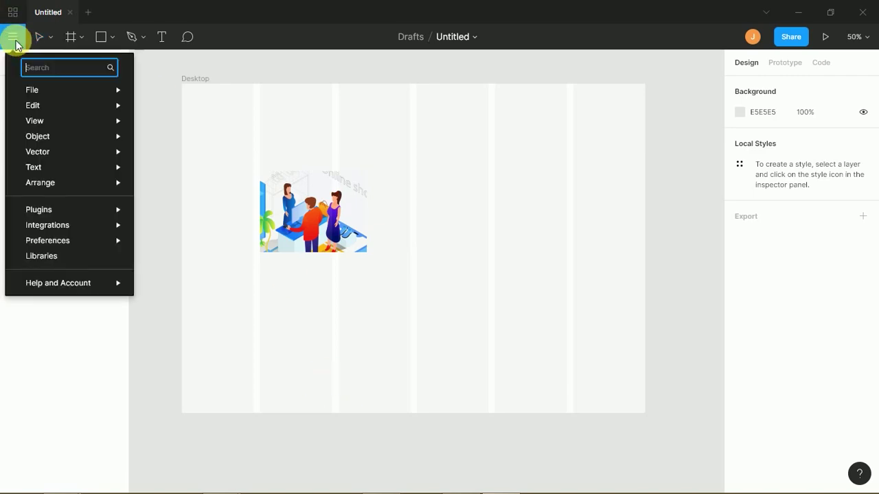
{"action": "mouse_move", "coordinate": [38, 90]}
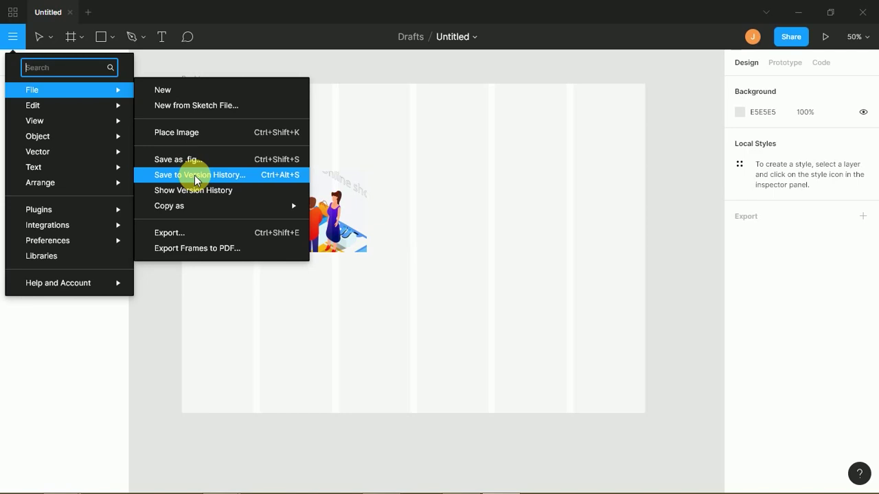
{"action": "mouse_move", "coordinate": [206, 205]}
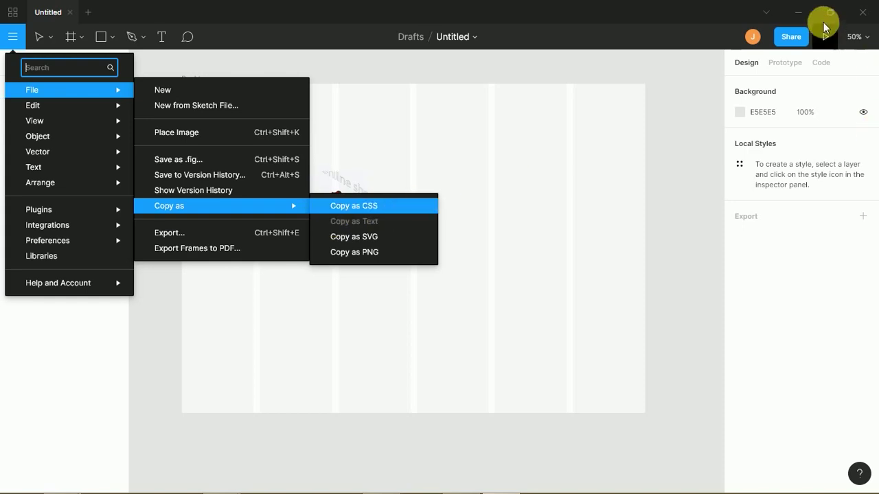
{"action": "left_click", "coordinate": [819, 63]}
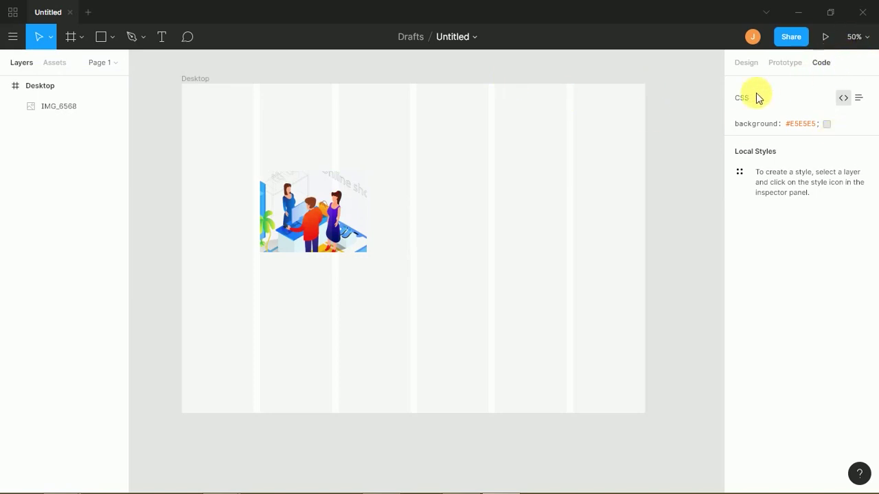
- Select IMG_6568 and review its CSS lines: 332×252 px, left 243, top 272, background url
{"action": "left_click", "coordinate": [337, 214]}
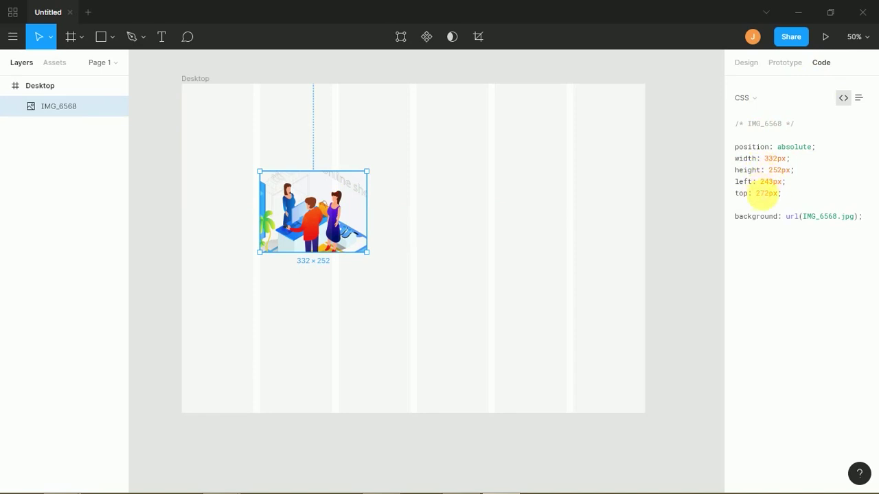
{"action": "left_click_drag", "start_coordinate": [787, 195], "coordinate": [735, 148]}
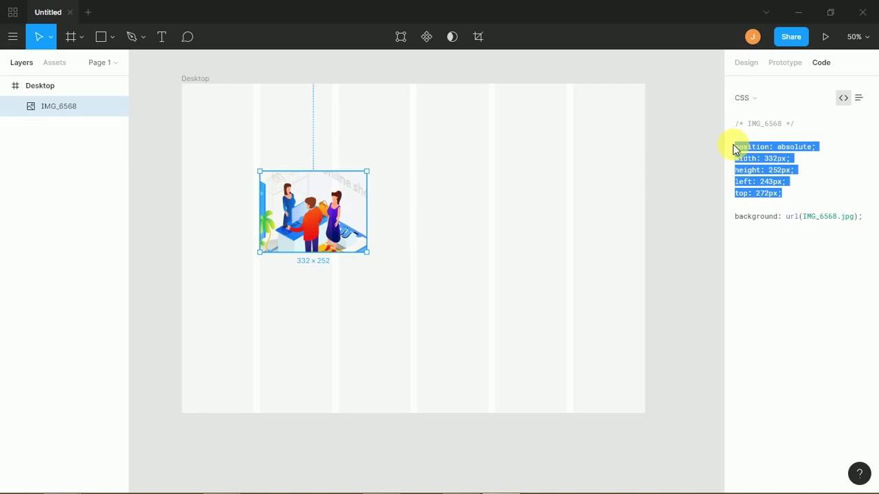
{"action": "left_click", "coordinate": [789, 199]}
{"action": "left_click_drag", "start_coordinate": [790, 200], "coordinate": [734, 155]}
{"action": "left_click", "coordinate": [803, 198]}
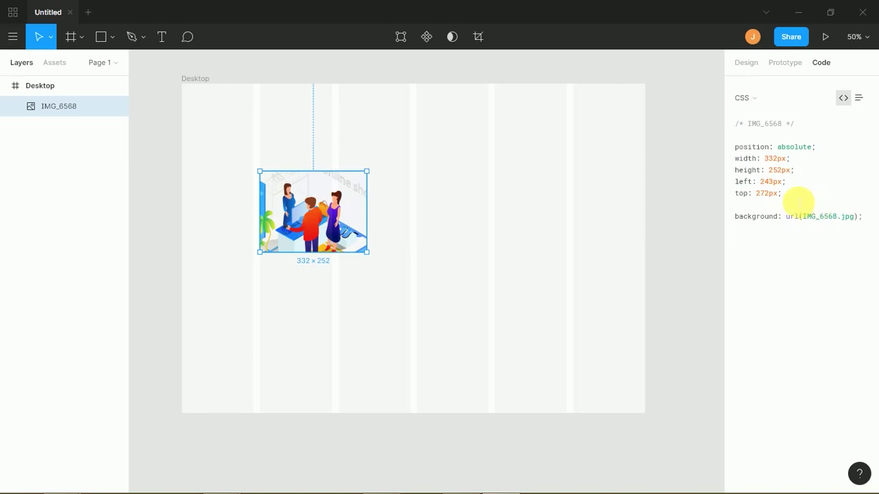
{"action": "left_click_drag", "start_coordinate": [755, 221], "coordinate": [812, 225]}
{"action": "left_click", "coordinate": [837, 211]}
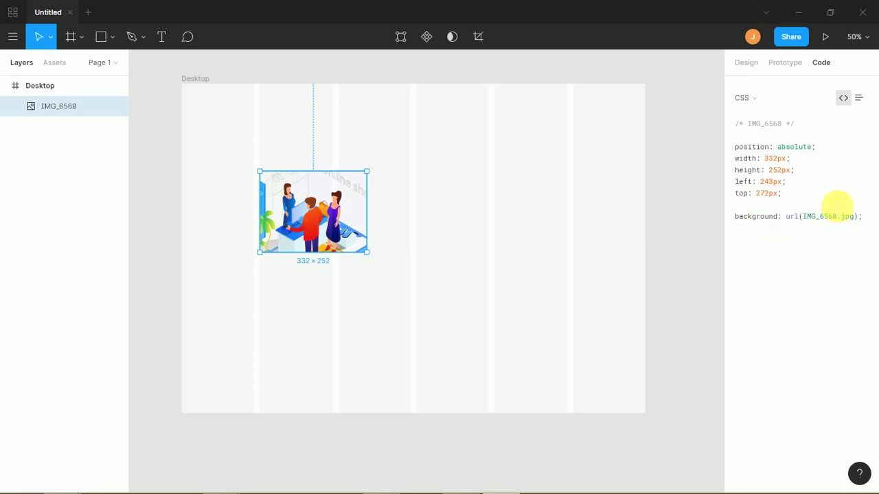
- View the image's code as Android XML and nudge the image slightly right and up
{"action": "left_click", "coordinate": [775, 103]}
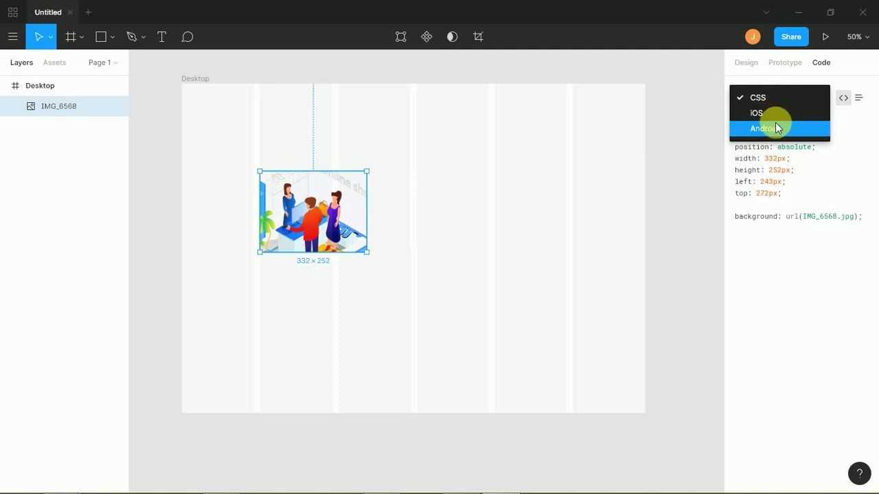
{"action": "left_click", "coordinate": [778, 129]}
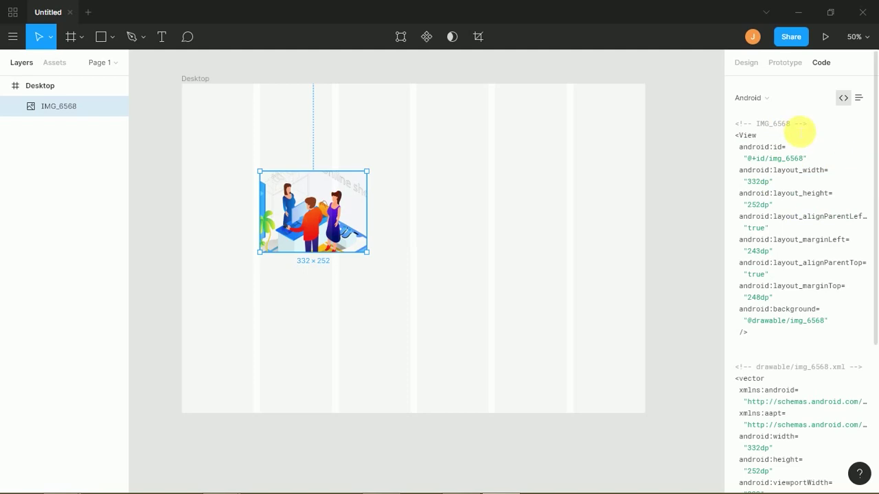
{"action": "left_click", "coordinate": [764, 100]}
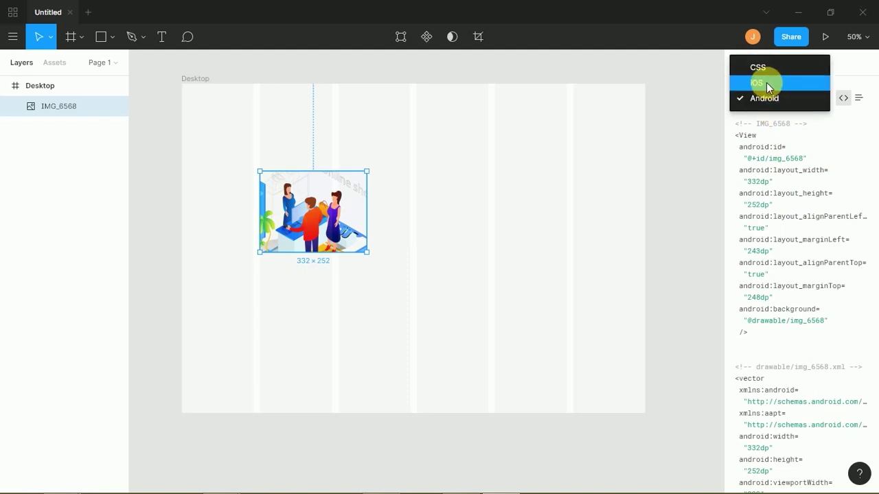
{"action": "key", "text": "alt"}
{"action": "left_click", "coordinate": [400, 175]}
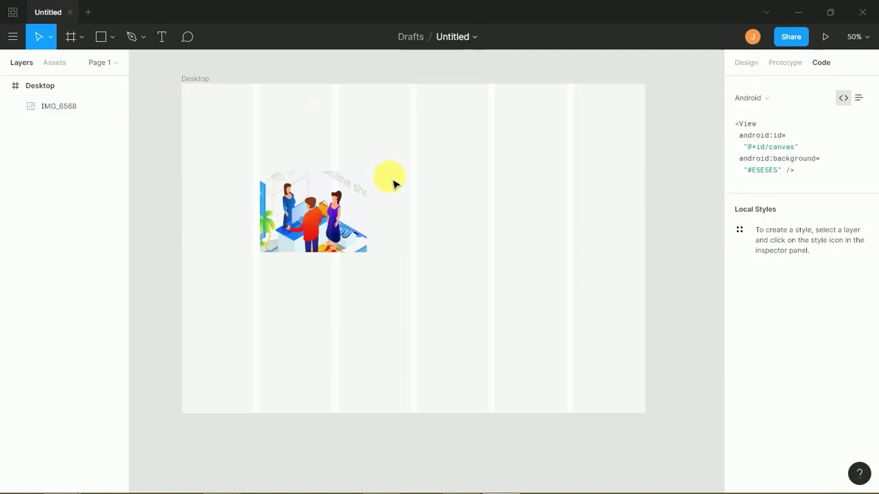
{"action": "left_click_drag", "start_coordinate": [341, 184], "coordinate": [348, 160]}
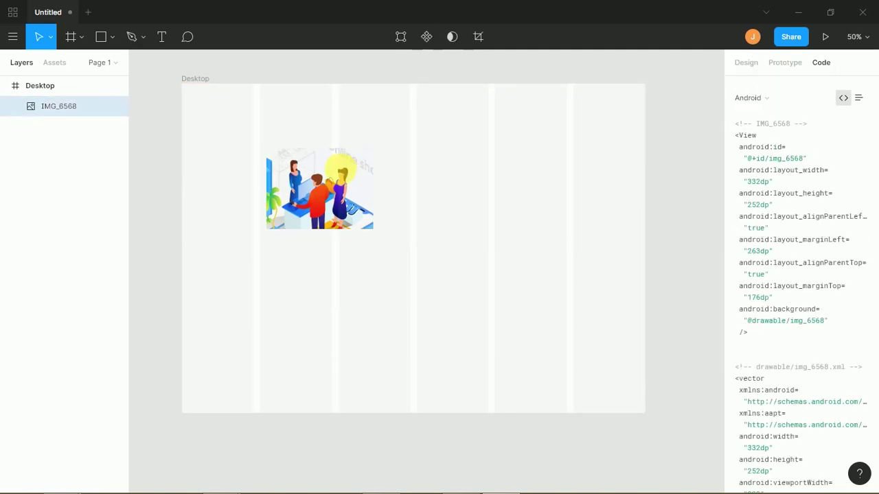
{"action": "left_click", "coordinate": [768, 99]}
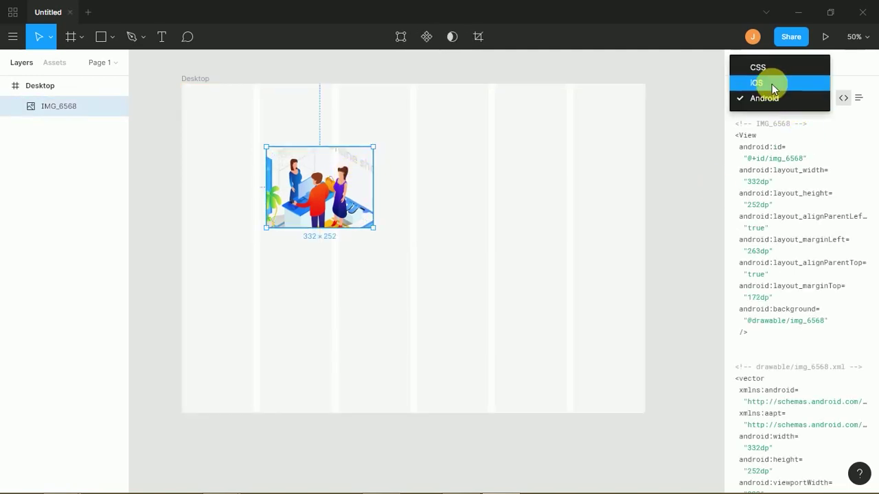
{"action": "left_click", "coordinate": [749, 170]}
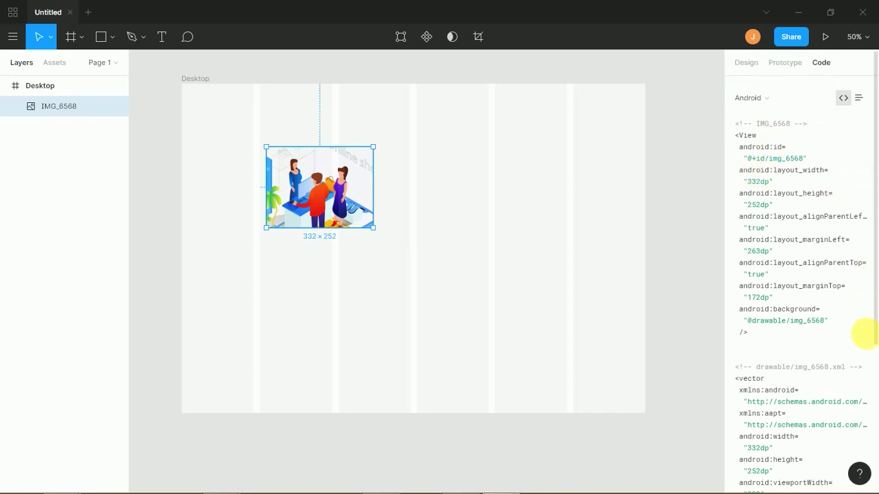
- Switch the generated code language from Android to iOS Swift
{"action": "scroll", "coordinate": [872, 344], "scroll_direction": "down", "scroll_amount": 3}
{"action": "scroll", "coordinate": [872, 231], "scroll_direction": "up", "scroll_amount": 5}
{"action": "left_click", "coordinate": [742, 98]}
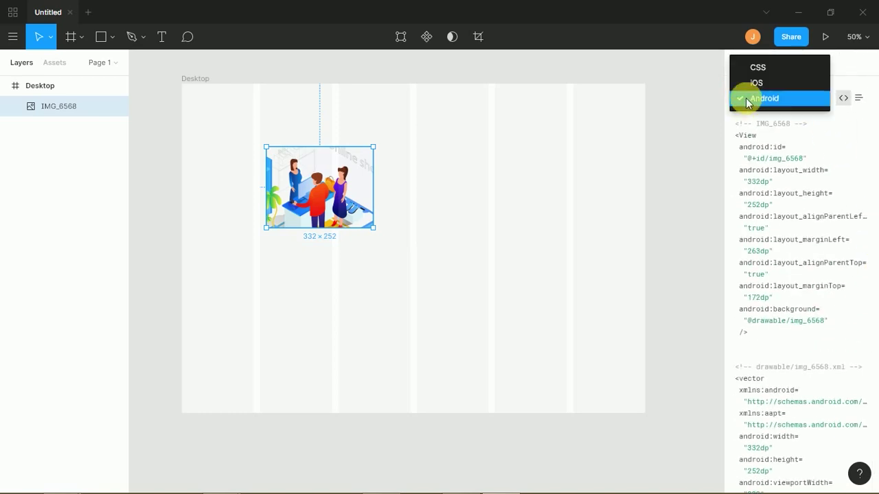
{"action": "left_click", "coordinate": [757, 81]}
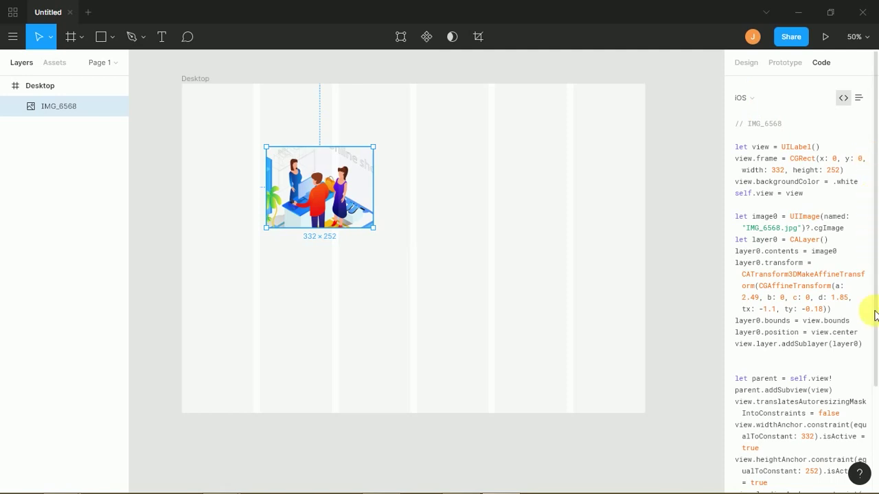
- Delete the IMG_6568 image from the Desktop frame
{"action": "scroll", "coordinate": [869, 392], "scroll_direction": "down", "scroll_amount": 3}
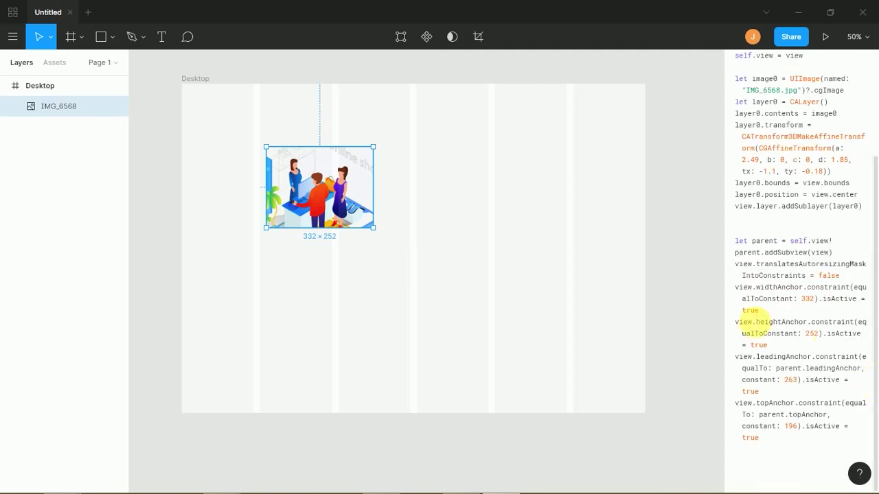
{"action": "left_click", "coordinate": [384, 216]}
{"action": "left_click", "coordinate": [326, 218]}
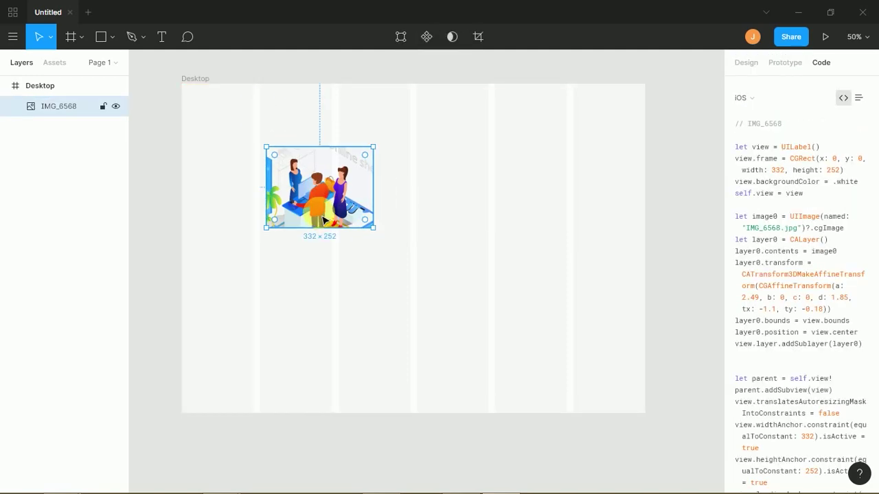
{"action": "key", "text": "alt"}
{"action": "key", "text": "Delete"}
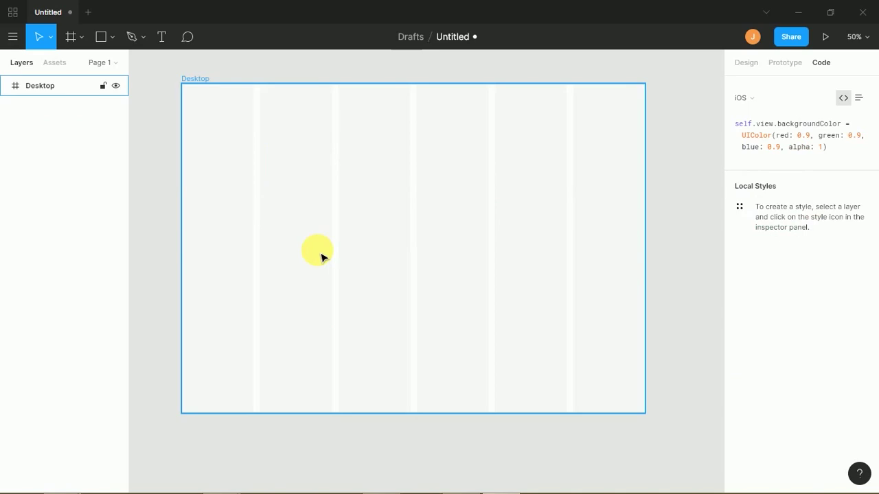
- Choose Rectangle (R) from the toolbar's shape tools dropdown
{"action": "left_click", "coordinate": [115, 42]}
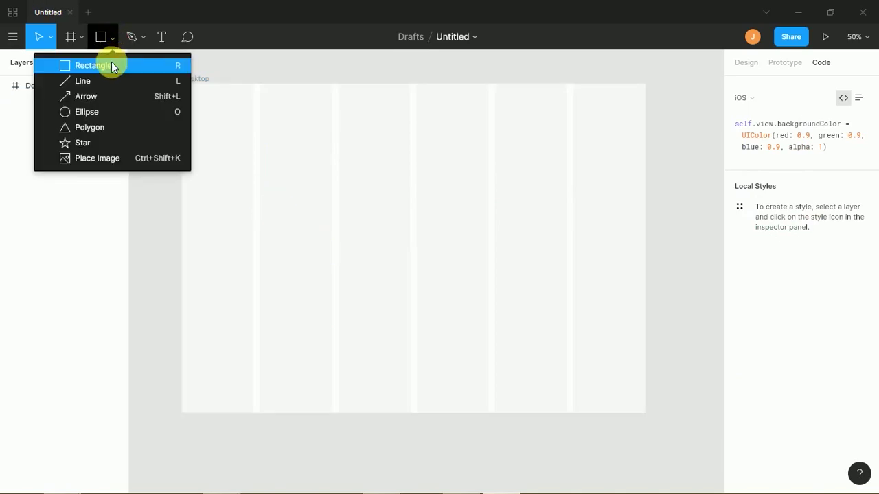
{"action": "left_click", "coordinate": [113, 62]}
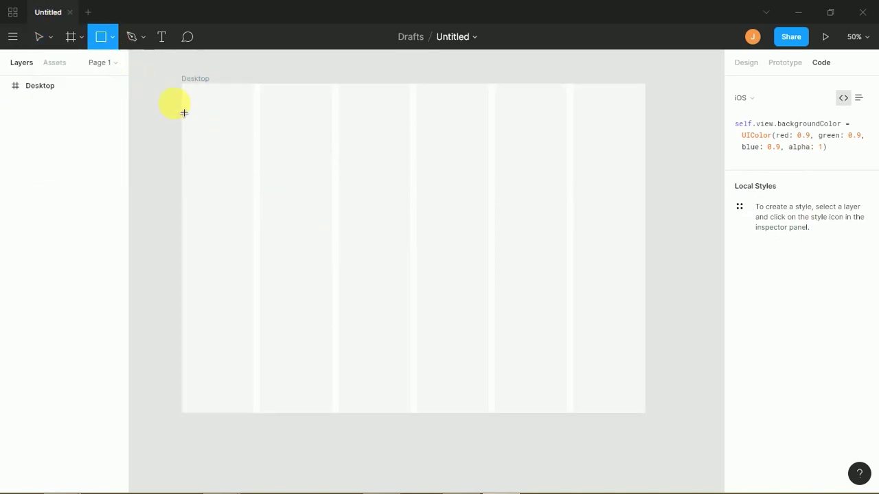
{"action": "left_click", "coordinate": [113, 40]}
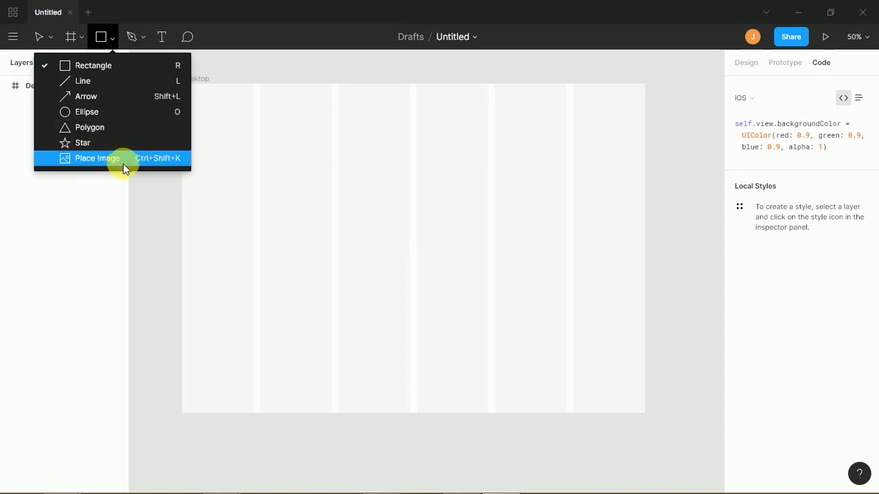
{"action": "left_click", "coordinate": [117, 66]}
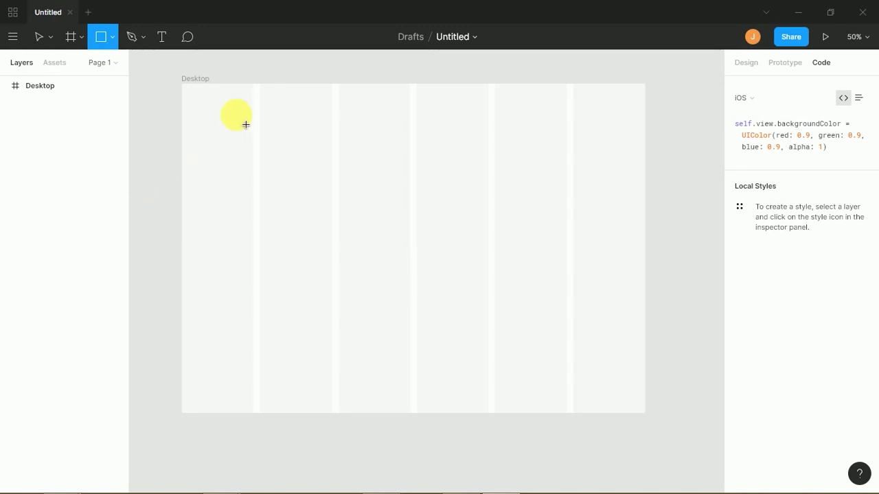
- Draw a 432×200 rectangle near the frame's top-left and inspect its colour code
{"action": "mouse_move", "coordinate": [217, 116]}
{"action": "left_mouse_down"}
{"action": "mouse_move", "coordinate": [290, 176]}
{"action": "mouse_move", "coordinate": [356, 179]}
{"action": "left_mouse_up"}
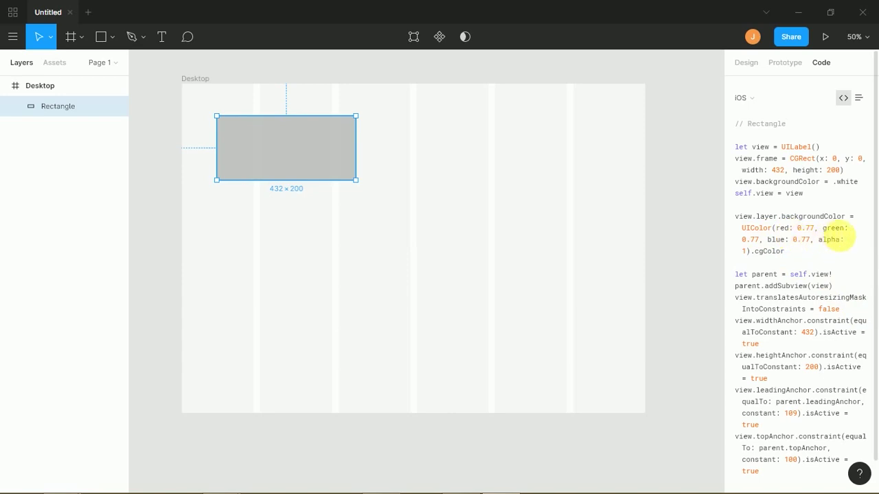
{"action": "left_click_drag", "start_coordinate": [762, 239], "coordinate": [786, 240]}
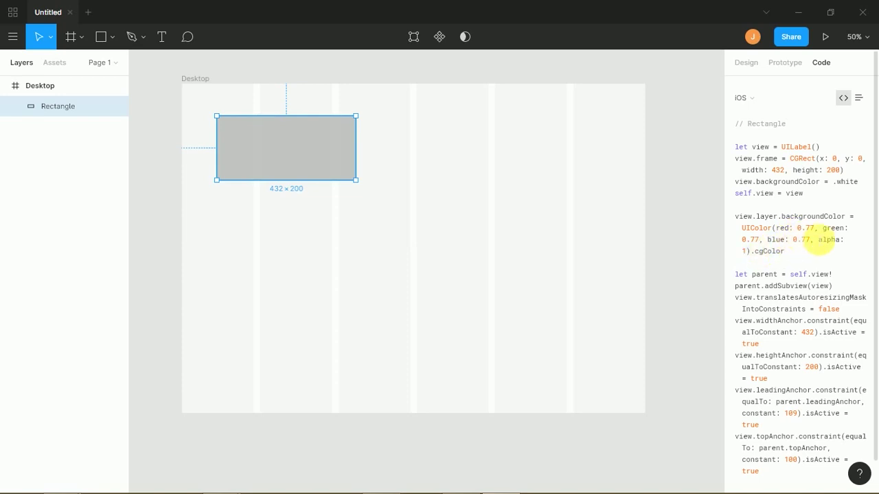
{"action": "left_click_drag", "start_coordinate": [793, 228], "coordinate": [810, 227]}
{"action": "left_click", "coordinate": [822, 247]}
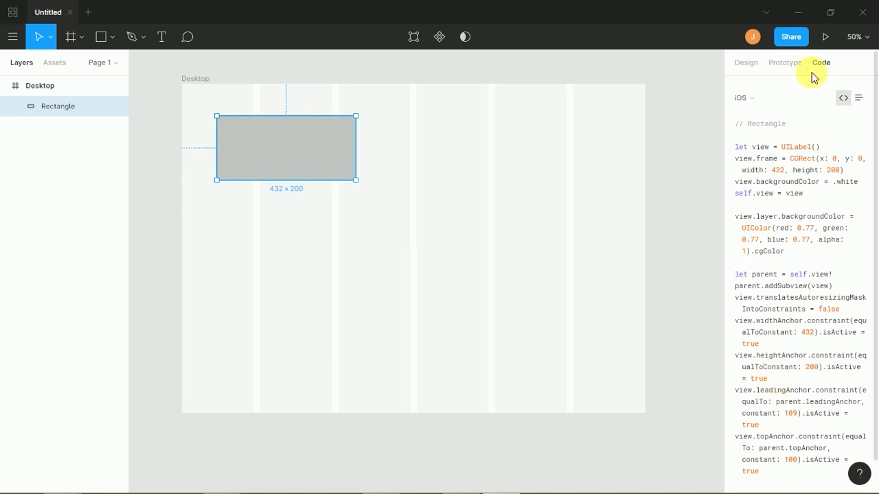
- Show the rectangle's code as CSS and check its distances to the frame edges
{"action": "left_click", "coordinate": [767, 99]}
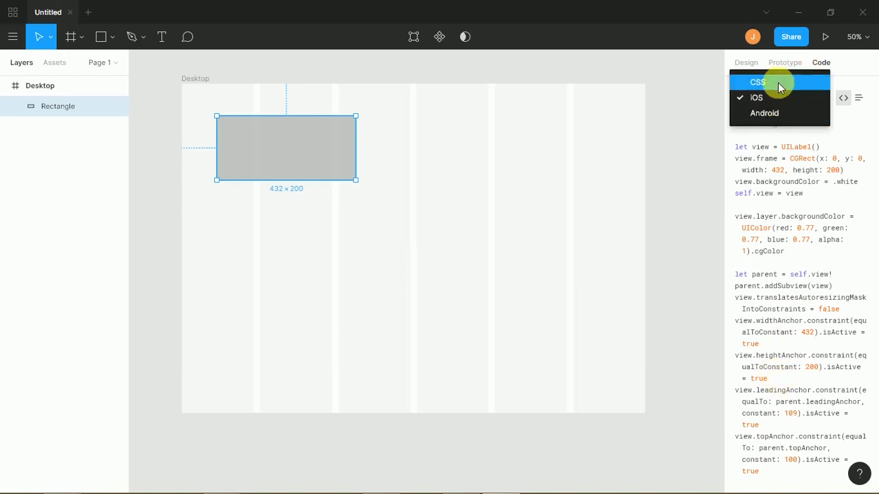
{"action": "left_click", "coordinate": [776, 83]}
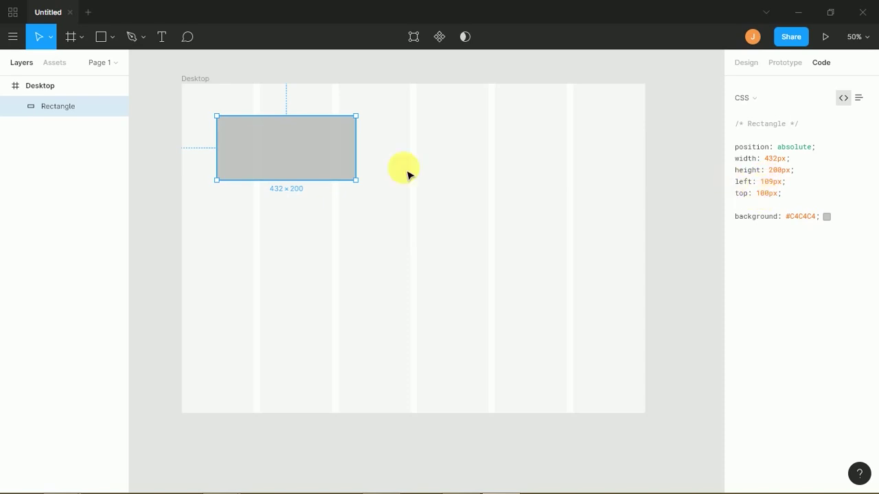
{"action": "key", "text": "alt"}
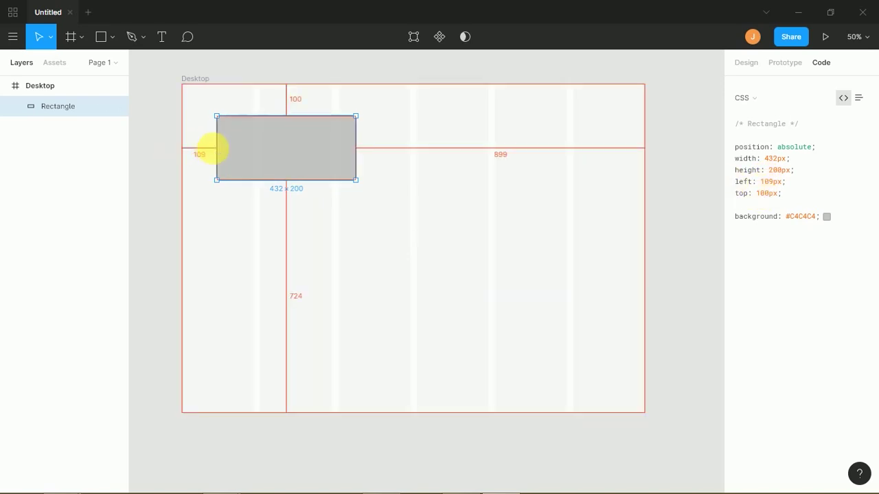
{"action": "left_click", "coordinate": [190, 148]}
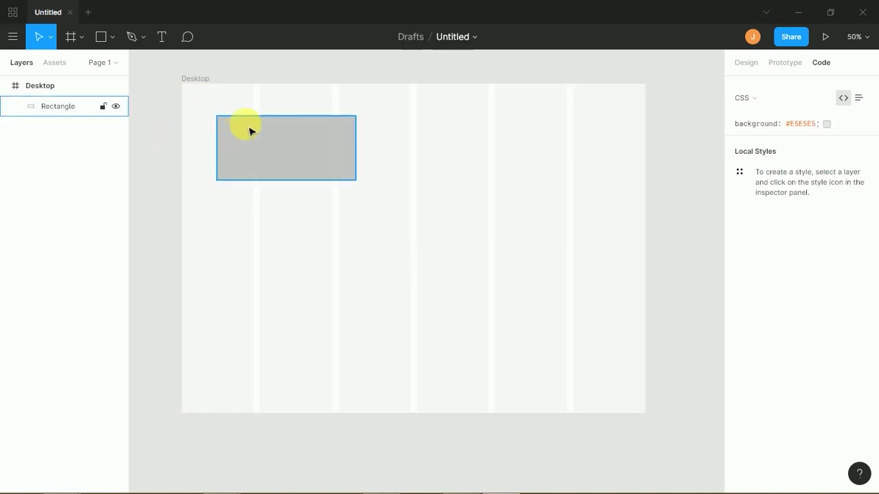
{"action": "left_click", "coordinate": [307, 170]}
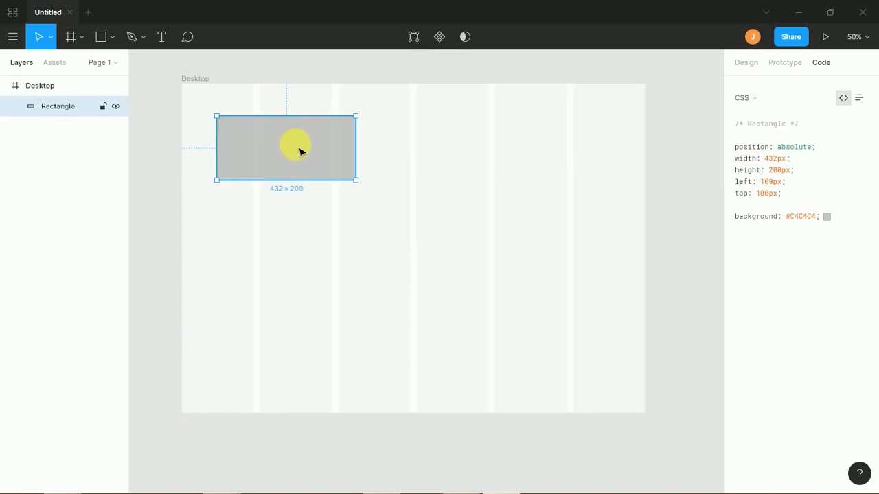
{"action": "key", "text": "alt"}
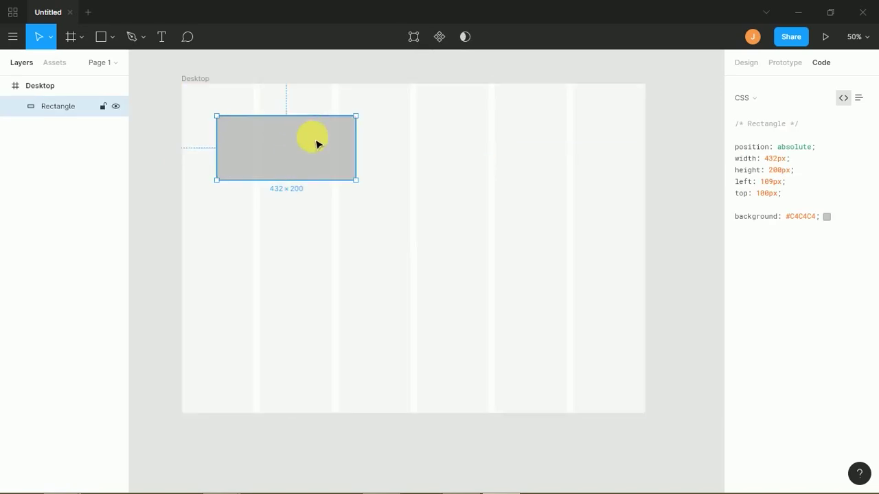
{"action": "key", "text": "alt"}
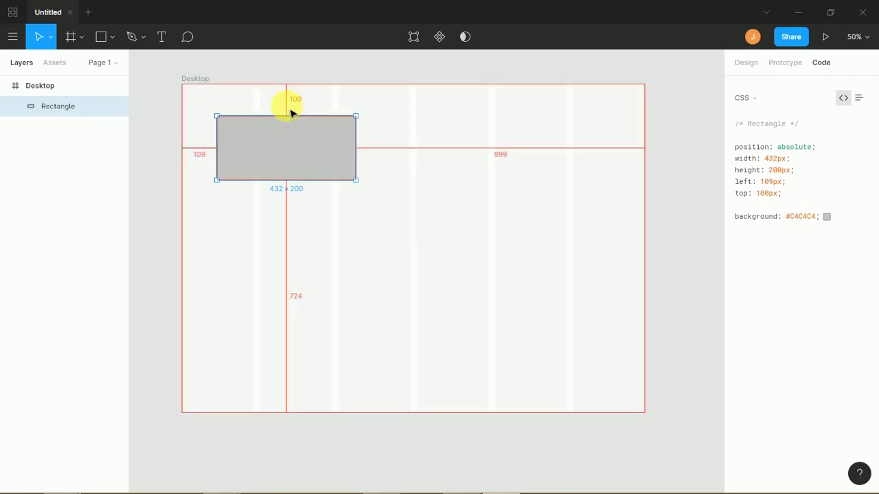
- Move the rectangle down and right to left 243 px, top 220 px
{"action": "key", "text": "super"}
{"action": "left_click_drag", "start_coordinate": [256, 138], "coordinate": [300, 177]}
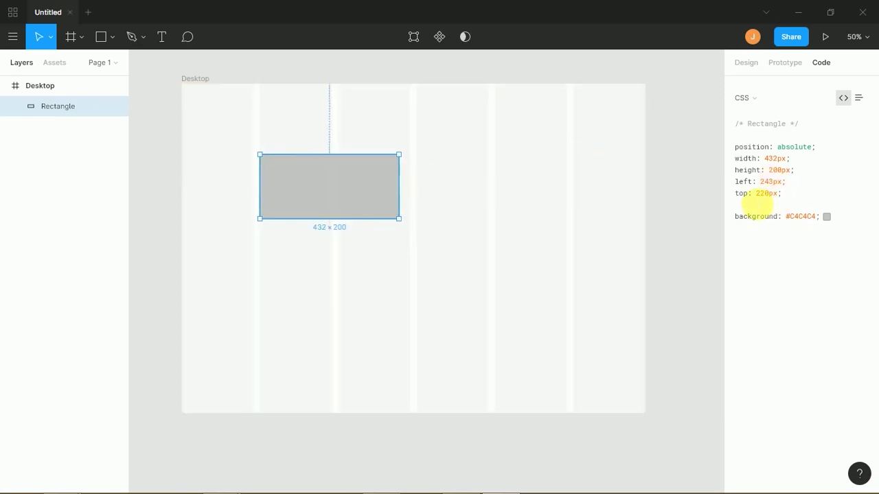
{"action": "key", "text": "alt"}
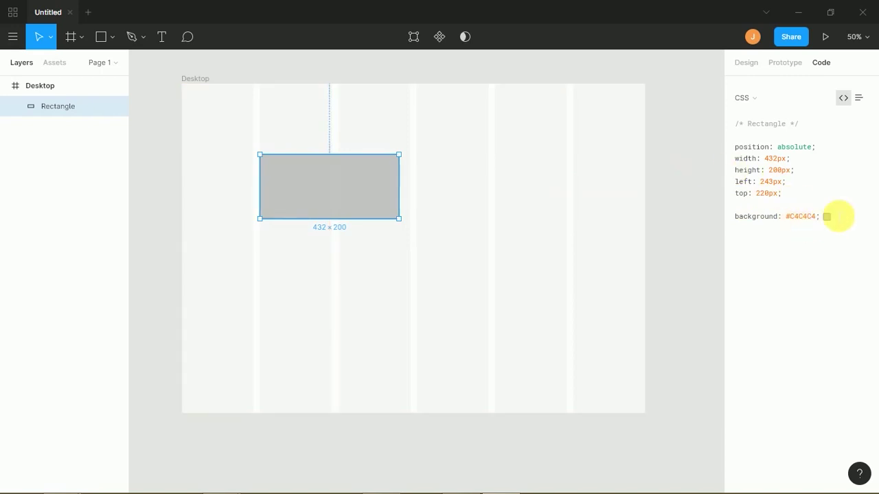
{"action": "left_click", "coordinate": [827, 217]}
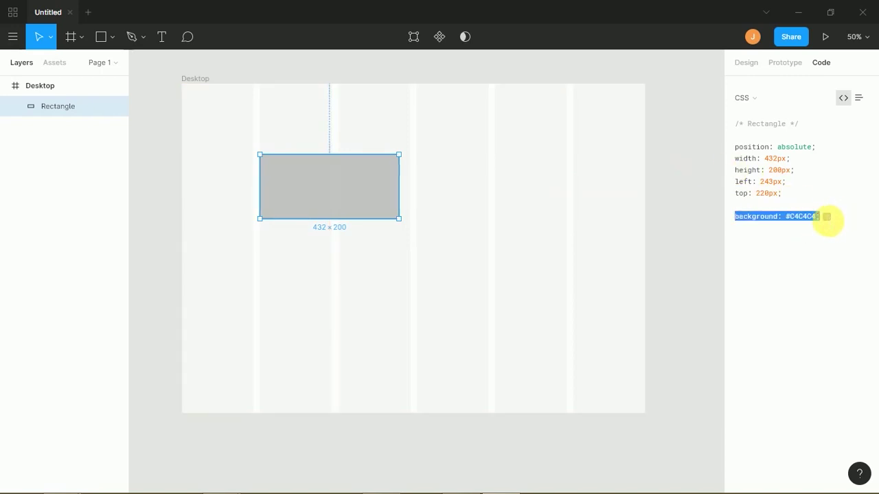
{"action": "left_click", "coordinate": [858, 98]}
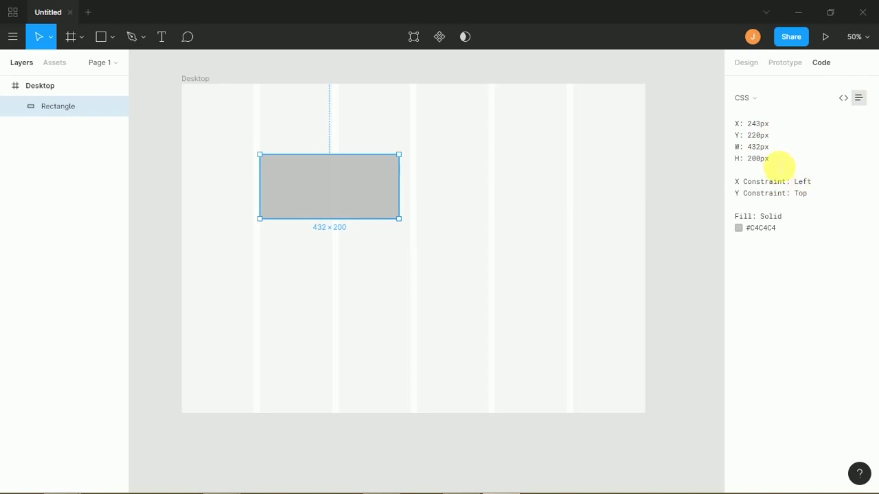
{"action": "left_click", "coordinate": [843, 98]}
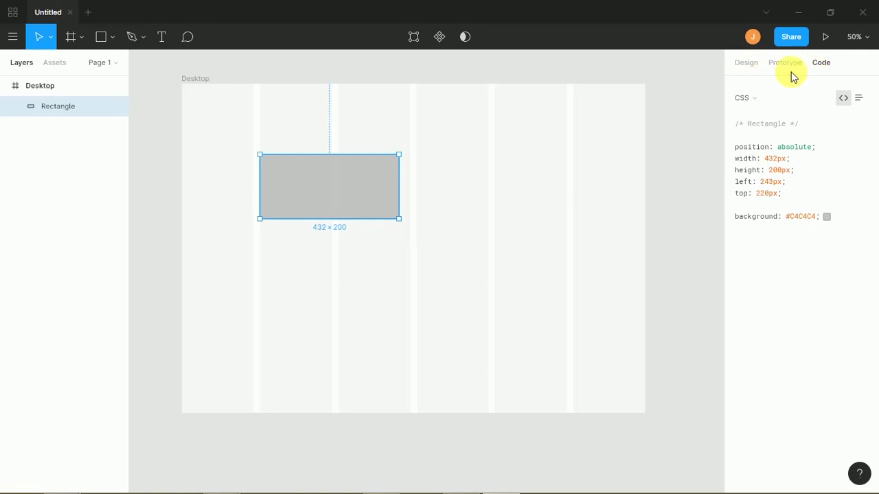
- Switch from Code to Design properties, glance at Prototype, and select the Desktop frame
{"action": "left_click", "coordinate": [747, 65]}
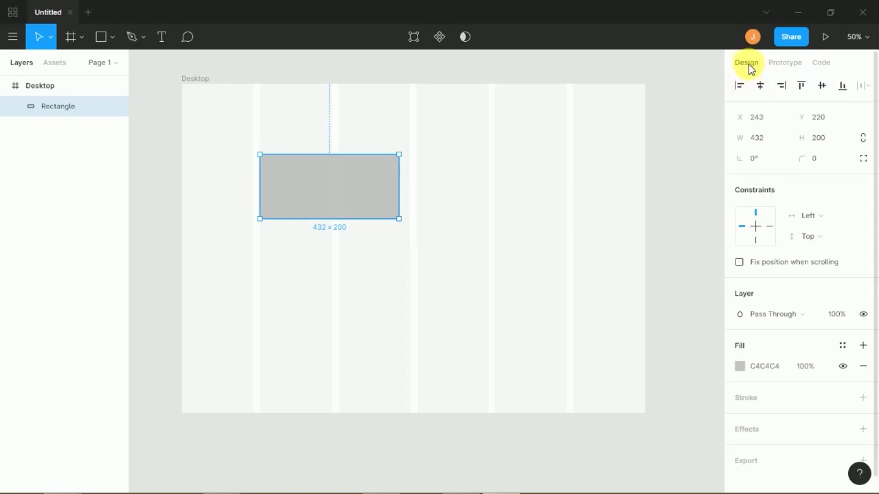
{"action": "left_click", "coordinate": [778, 65]}
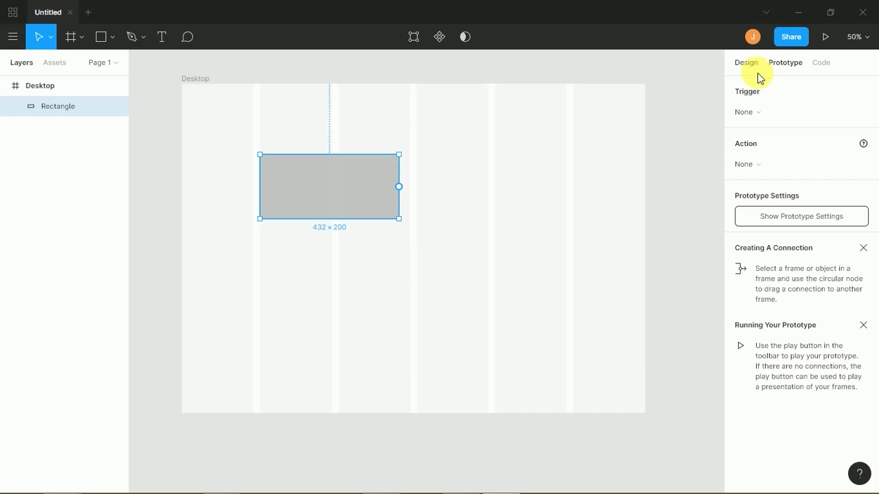
{"action": "left_click", "coordinate": [752, 64]}
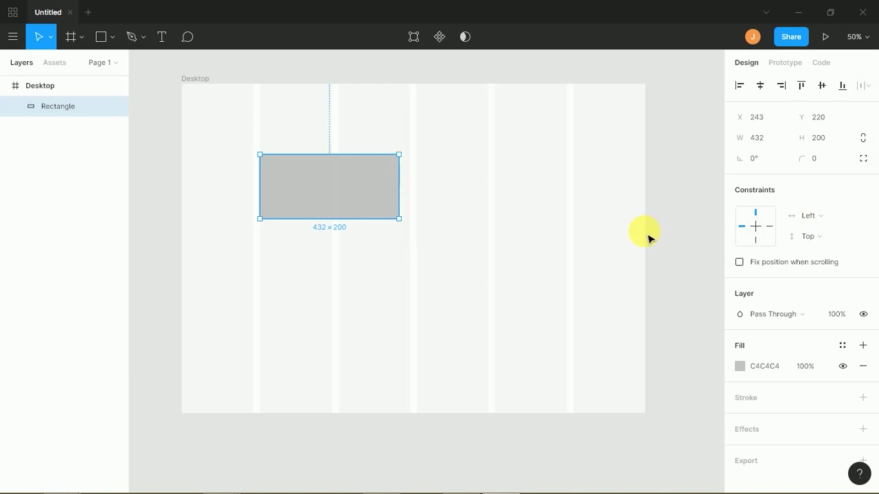
{"action": "left_click", "coordinate": [39, 85]}
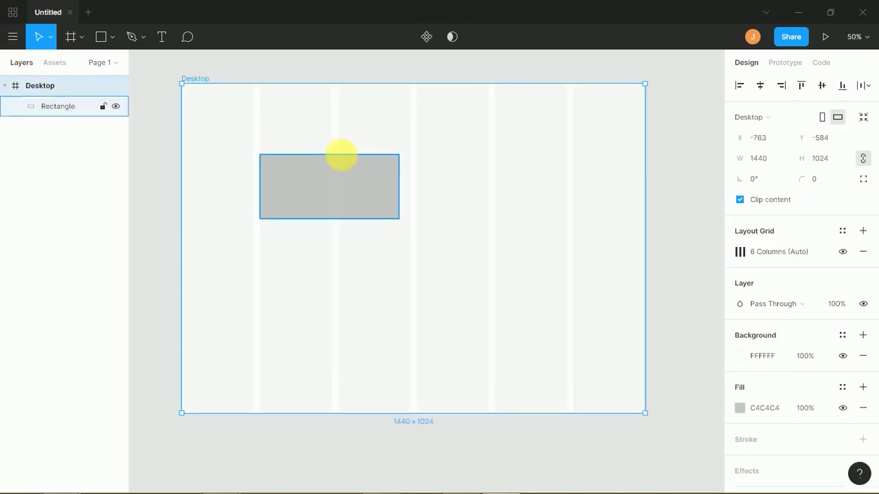
- Resize the Desktop frame by dragging its edges, then undo the resizing with Ctrl+Z
{"action": "left_click_drag", "start_coordinate": [646, 199], "coordinate": [467, 214]}
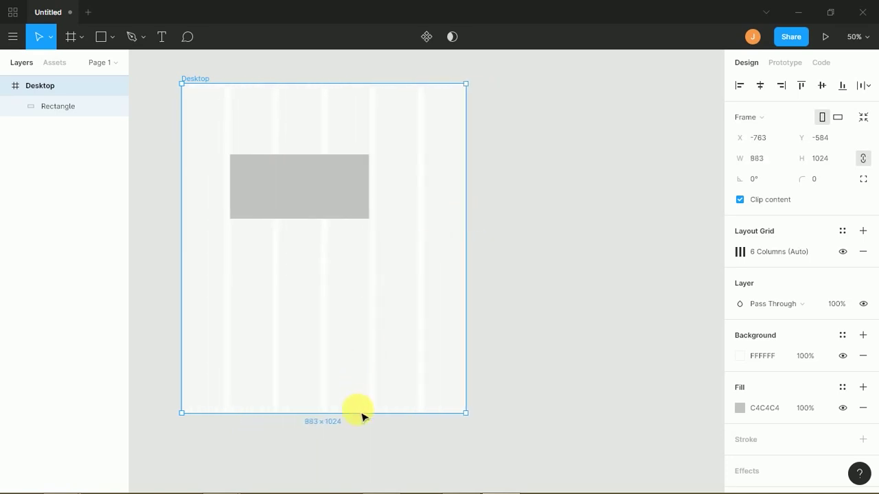
{"action": "left_click_drag", "start_coordinate": [365, 420], "coordinate": [375, 404]}
{"action": "left_click_drag", "start_coordinate": [378, 86], "coordinate": [378, 206]}
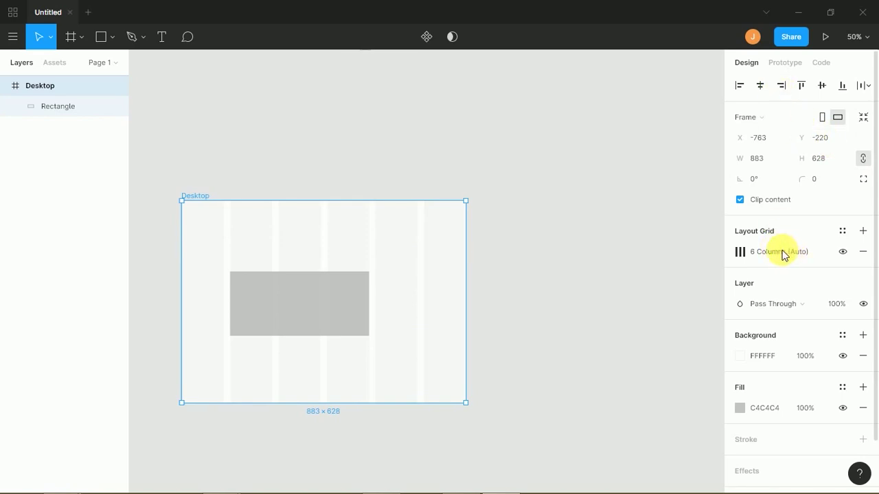
{"action": "left_click_drag", "start_coordinate": [339, 332], "coordinate": [318, 380]}
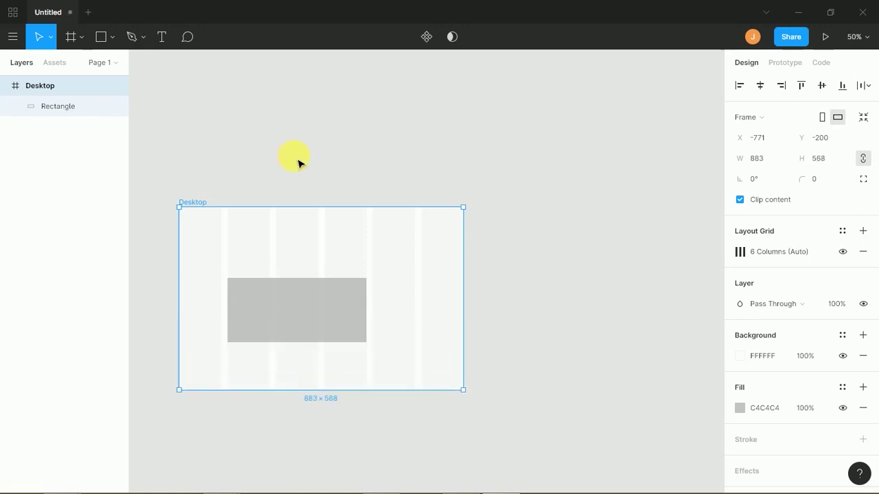
{"action": "left_click_drag", "start_coordinate": [300, 216], "coordinate": [311, 157]}
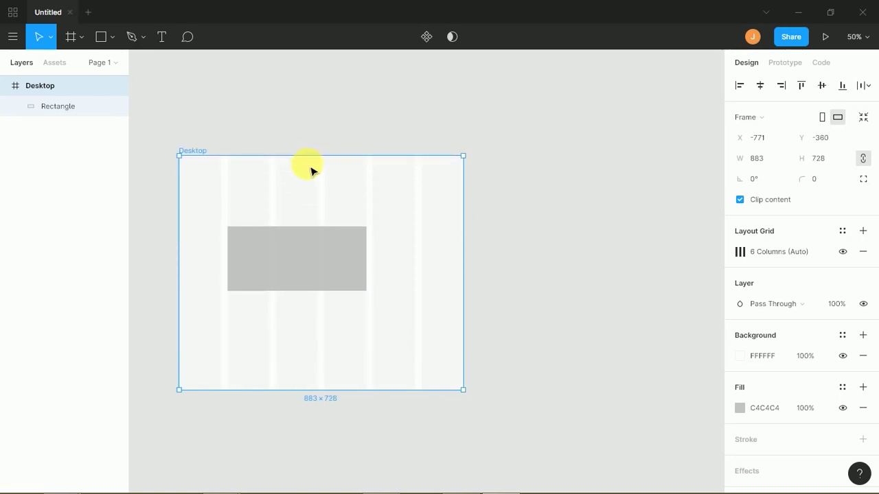
{"action": "key", "text": "ctrl+z"}
{"action": "key", "text": "ctrl+z"}
{"action": "key", "text": "ctrl+z"}
{"action": "key", "text": "ctrl+z"}
{"action": "key", "text": "ctrl+z"}
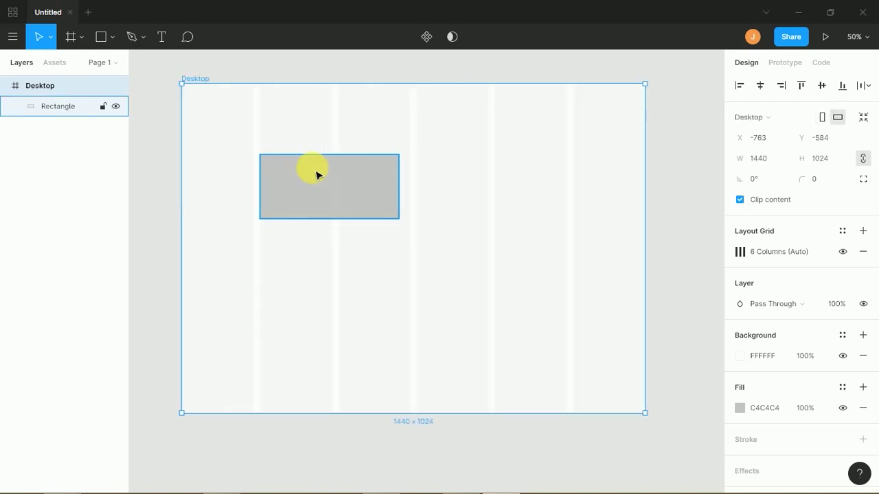
- Change the rectangle's fill from grey C4C4C4 to blue 38A0FF, trying the eyedropper along the way
{"action": "left_click", "coordinate": [312, 177]}
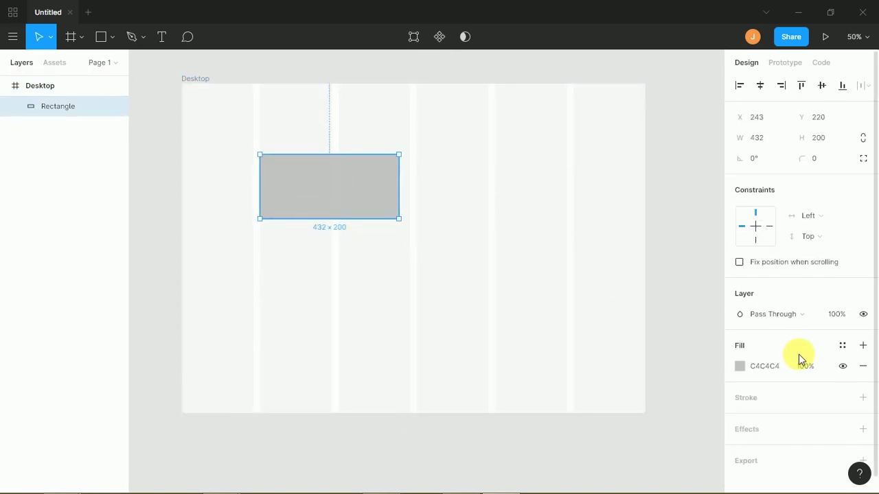
{"action": "left_click", "coordinate": [741, 366]}
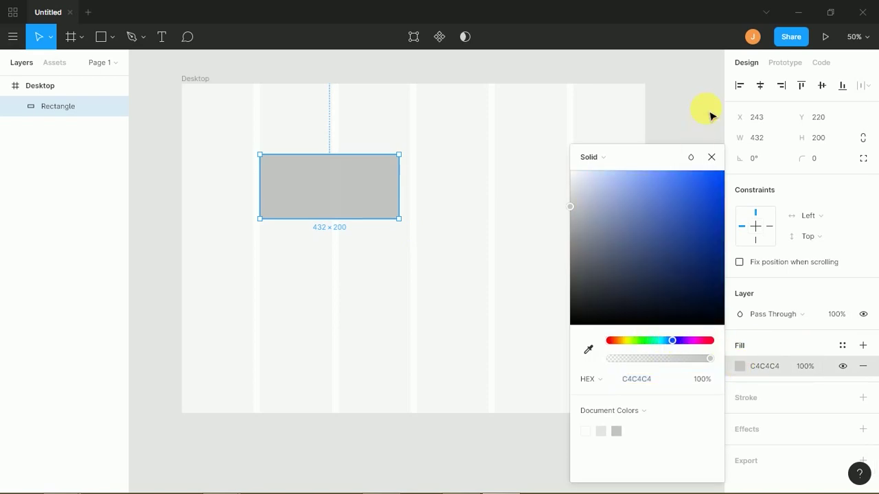
{"action": "left_click", "coordinate": [680, 213]}
{"action": "left_click", "coordinate": [370, 176]}
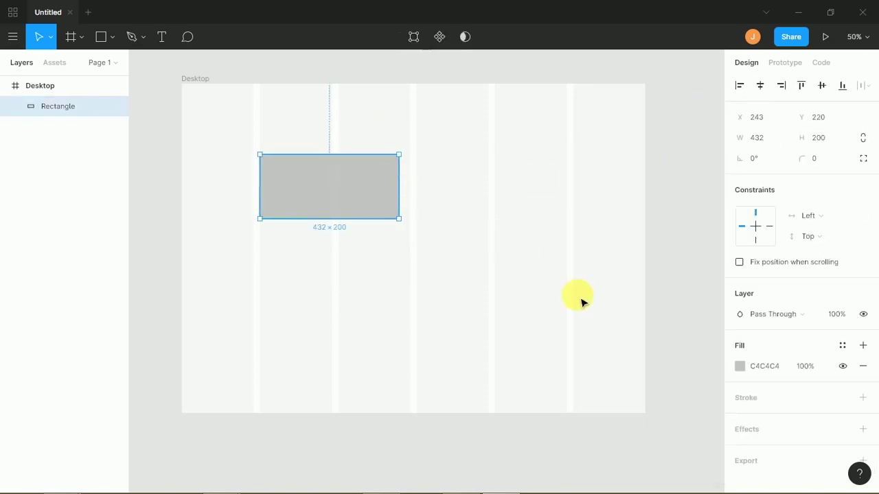
{"action": "left_click", "coordinate": [740, 367]}
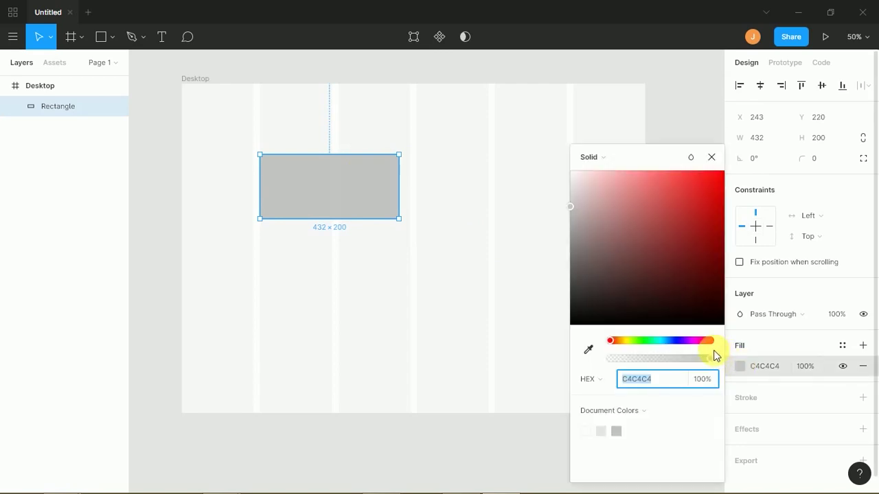
{"action": "left_click", "coordinate": [670, 340]}
{"action": "left_click_drag", "start_coordinate": [700, 196], "coordinate": [717, 171]}
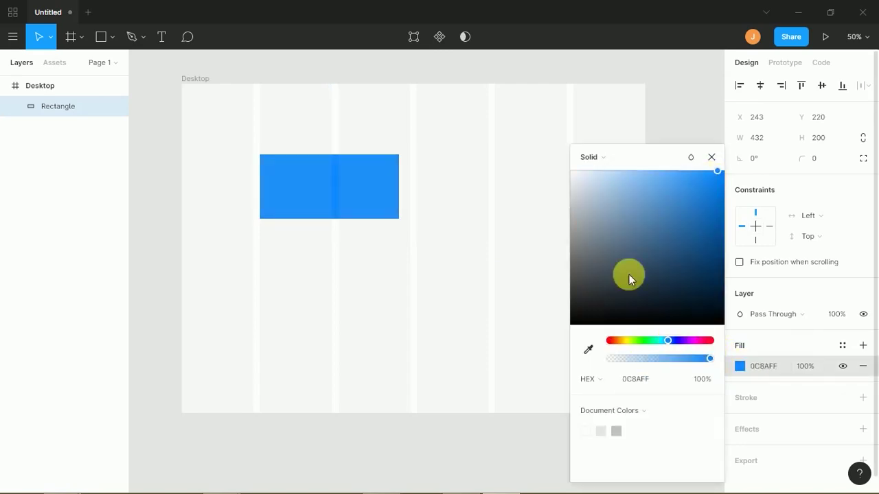
{"action": "left_click", "coordinate": [589, 350]}
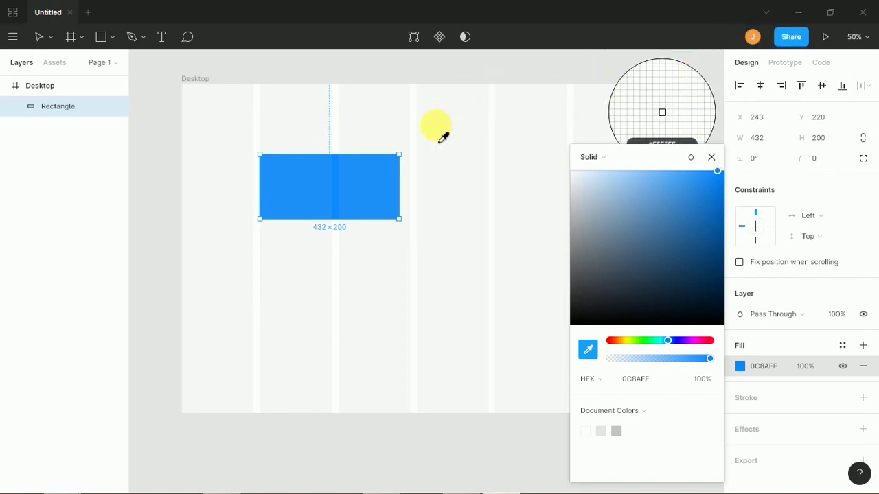
{"action": "left_click", "coordinate": [453, 202]}
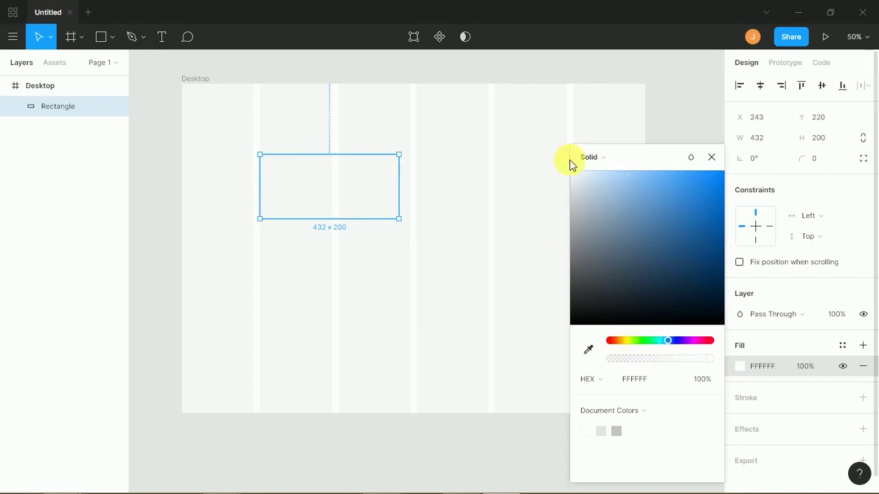
{"action": "left_click_drag", "start_coordinate": [718, 216], "coordinate": [694, 173]}
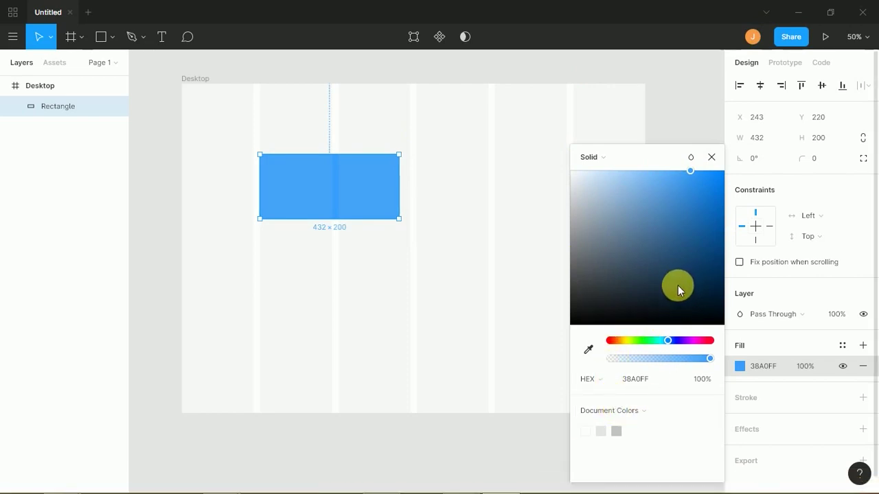
- Cycle the fill colour display through RGB, CSS, HSL and back to HEX
{"action": "left_click", "coordinate": [596, 381]}
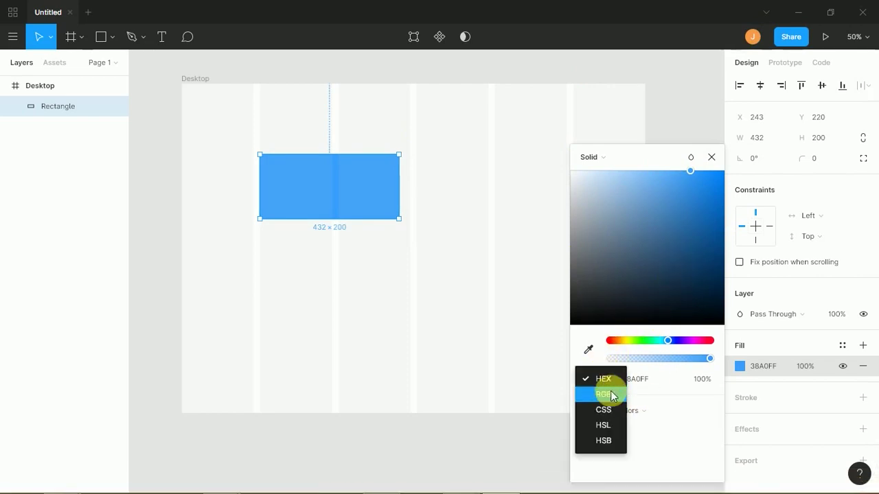
{"action": "left_click", "coordinate": [605, 393]}
{"action": "left_click", "coordinate": [602, 384]}
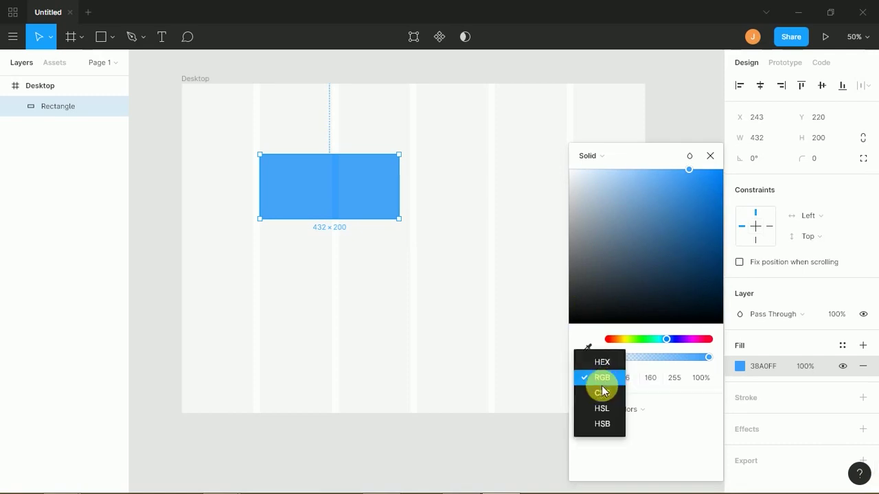
{"action": "left_click", "coordinate": [603, 399]}
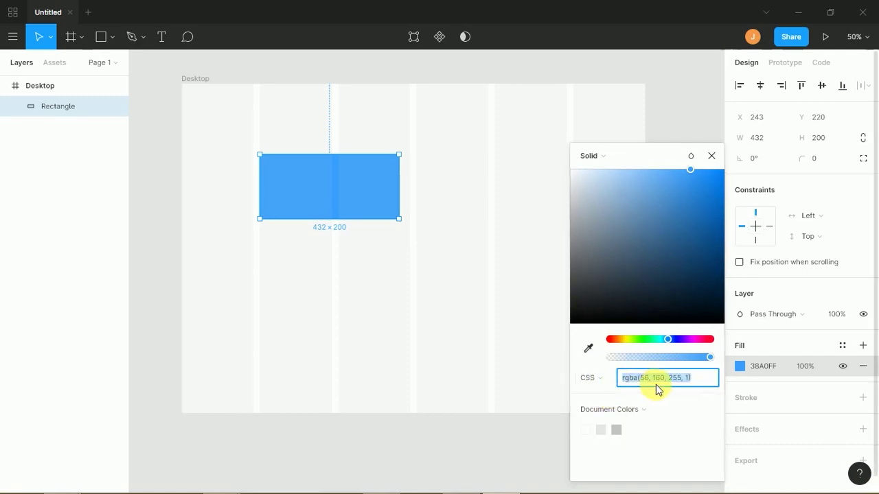
{"action": "left_click", "coordinate": [607, 386]}
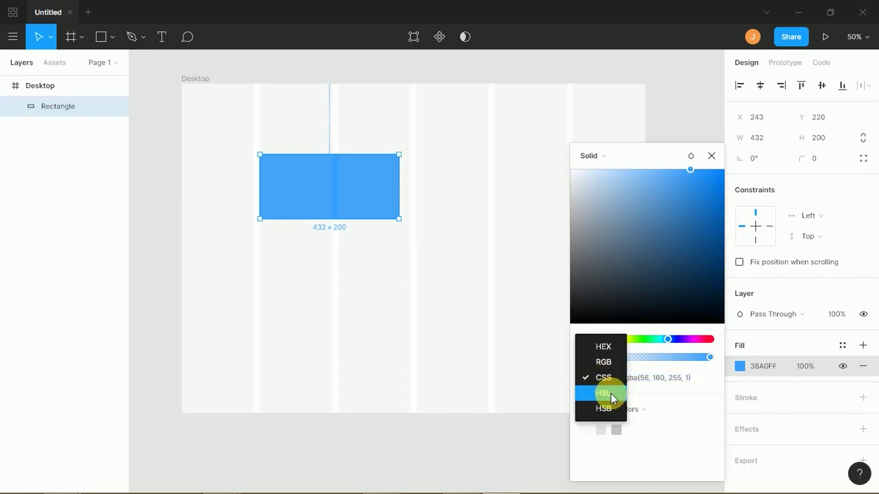
{"action": "left_click", "coordinate": [608, 396]}
{"action": "left_click", "coordinate": [605, 384]}
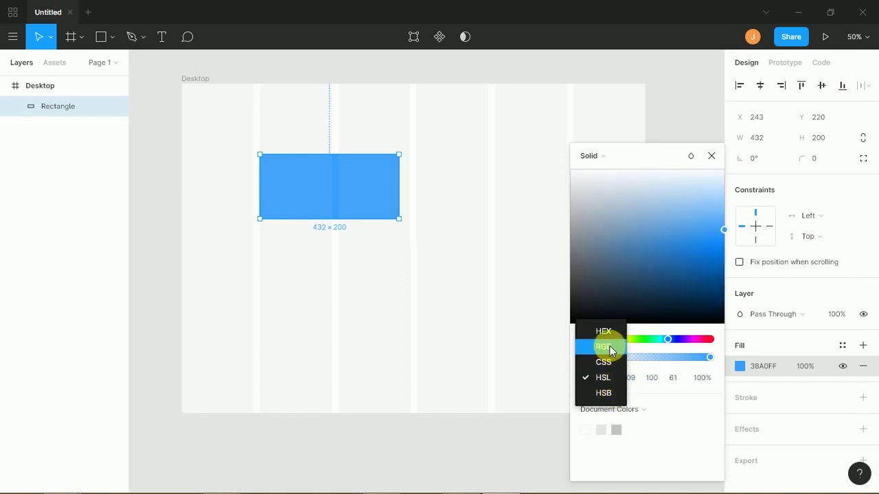
{"action": "left_click", "coordinate": [611, 349]}
{"action": "left_click", "coordinate": [607, 378]}
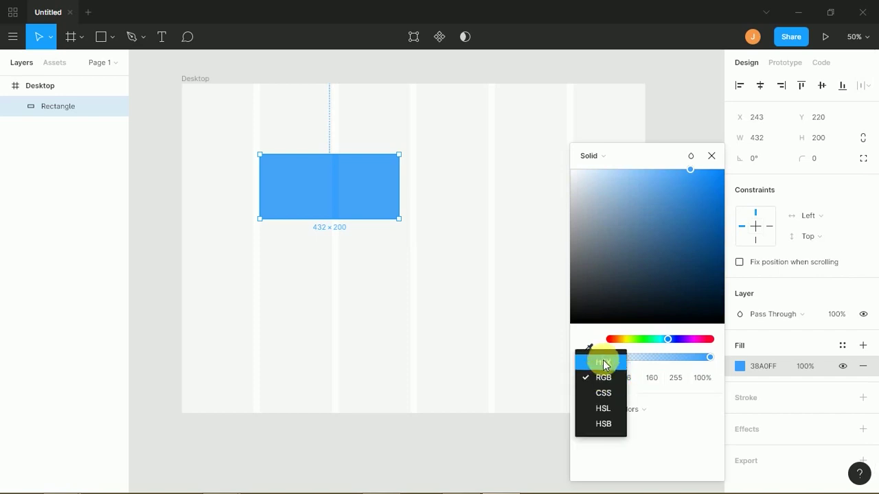
{"action": "left_click", "coordinate": [608, 364]}
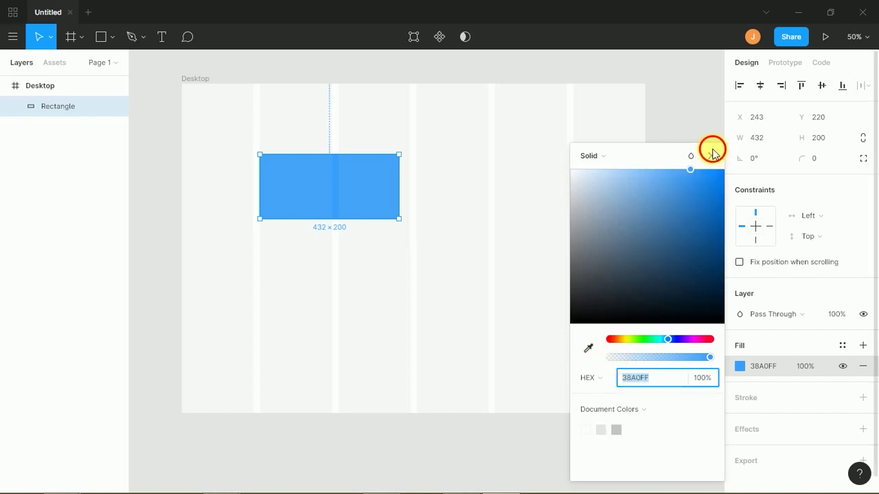
- Close the colour picker and zoom the canvas to 100%, centring the rectangle
{"action": "left_click", "coordinate": [711, 156]}
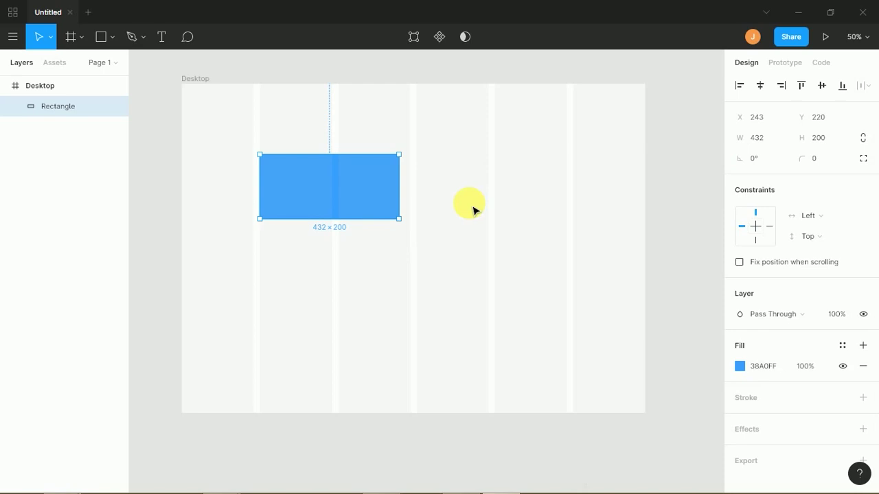
{"action": "key", "text": "shift+0"}
{"action": "left_click_drag", "start_coordinate": [432, 183], "coordinate": [474, 281]}
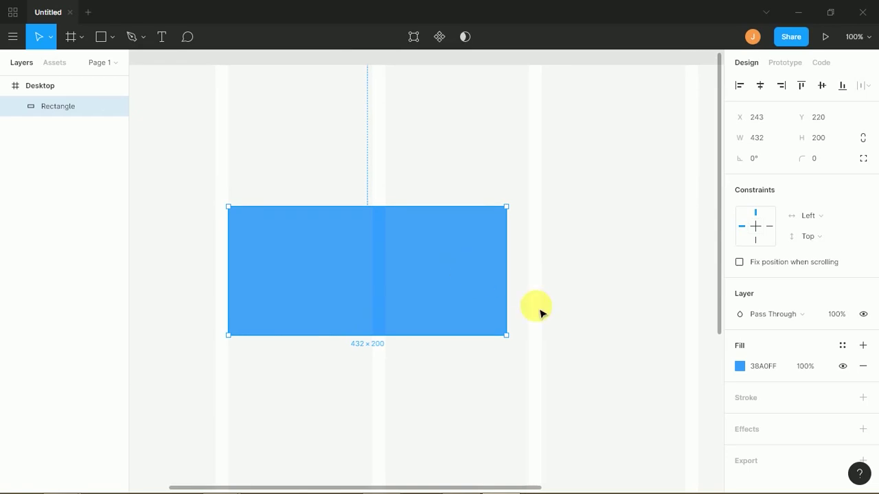
- Set fill opacity to 50% then back to 100%, and move the rectangle up to Y 192
{"action": "left_click", "coordinate": [804, 370]}
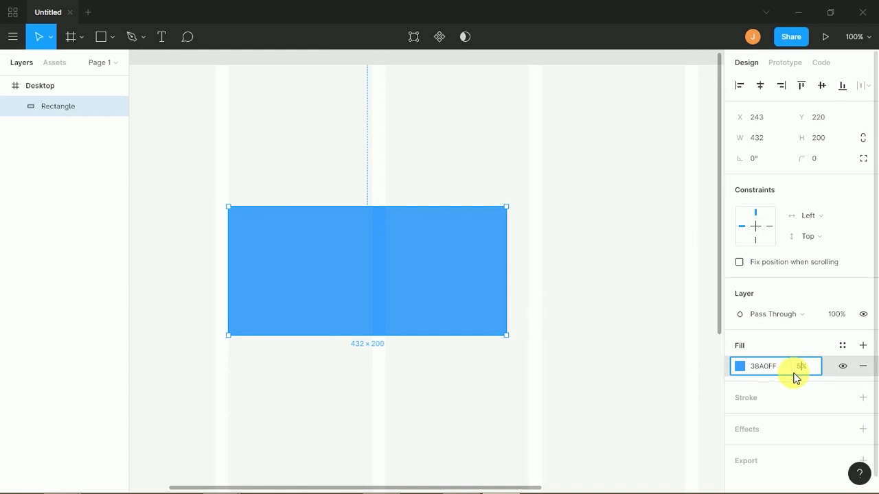
{"action": "key", "text": "Return"}
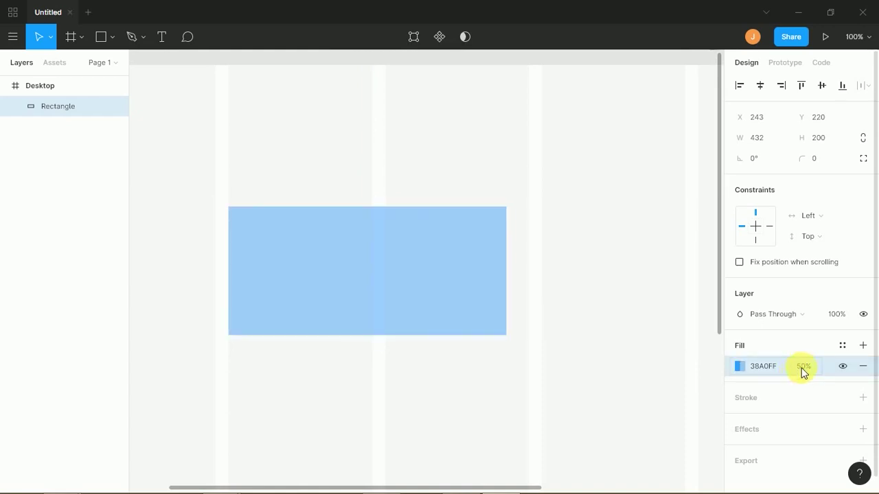
{"action": "left_click", "coordinate": [810, 370]}
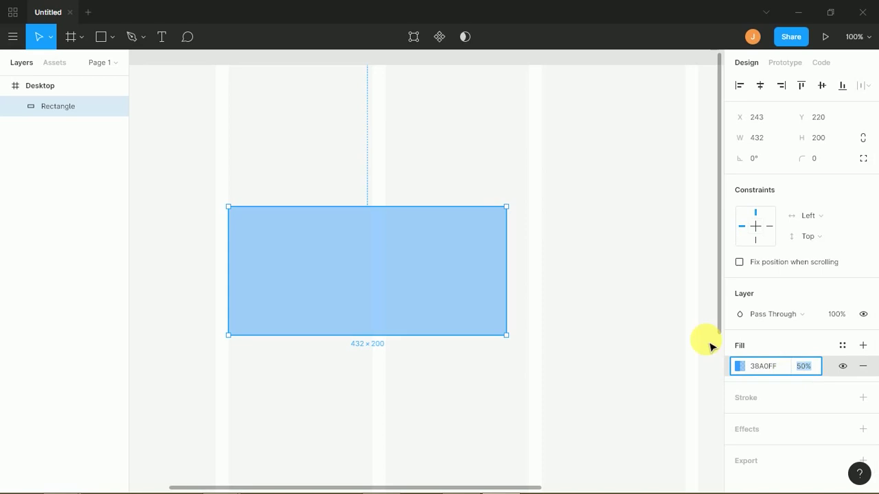
{"action": "key", "text": "Return"}
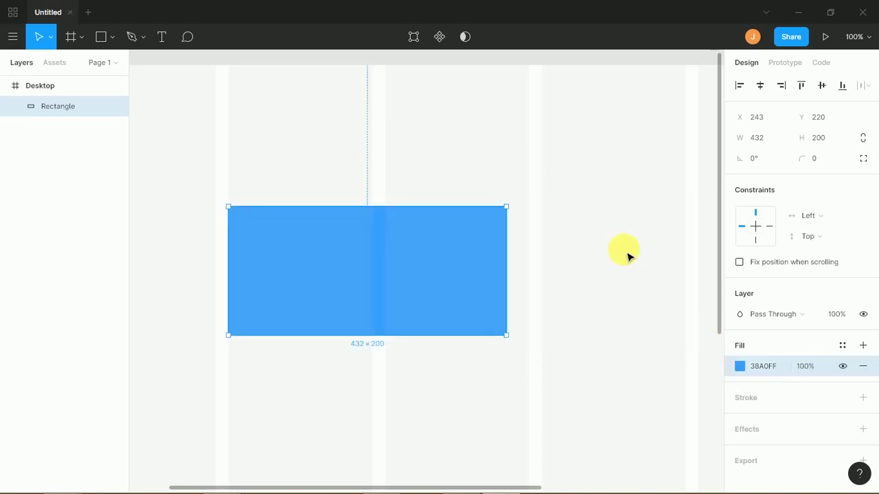
{"action": "left_click", "coordinate": [392, 239]}
{"action": "left_click_drag", "start_coordinate": [393, 238], "coordinate": [364, 240]}
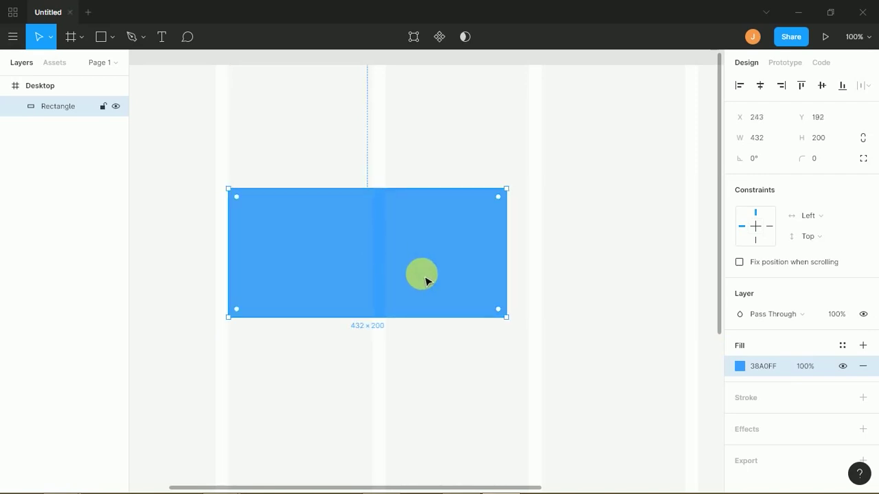
- Add linear gradient fill layers to the rectangle and turn a gradient stop red
{"action": "left_click", "coordinate": [863, 346]}
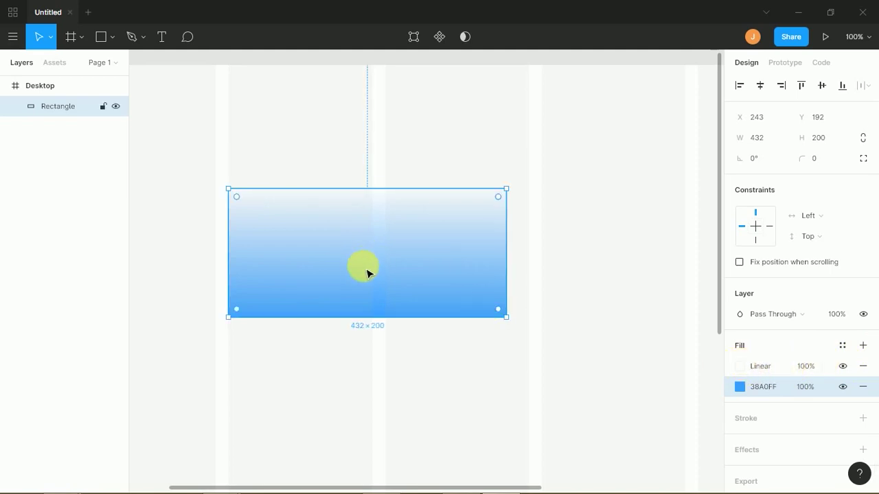
{"action": "left_click", "coordinate": [770, 370]}
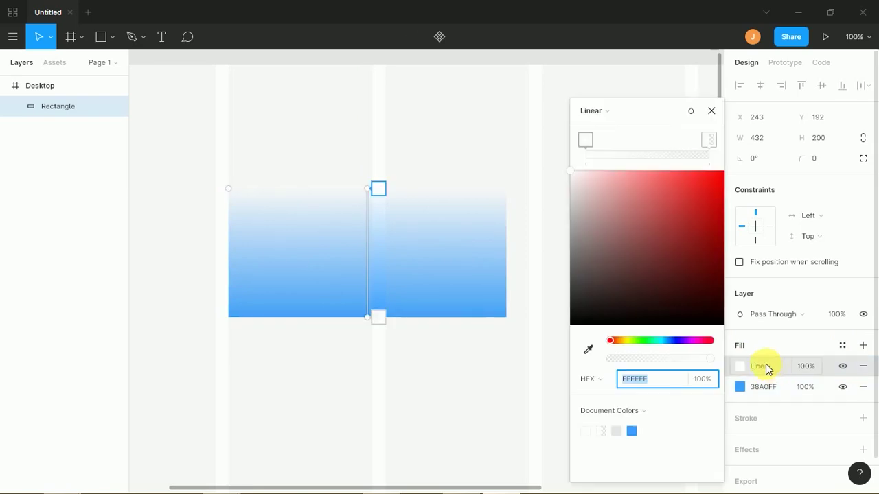
{"action": "left_click", "coordinate": [515, 378]}
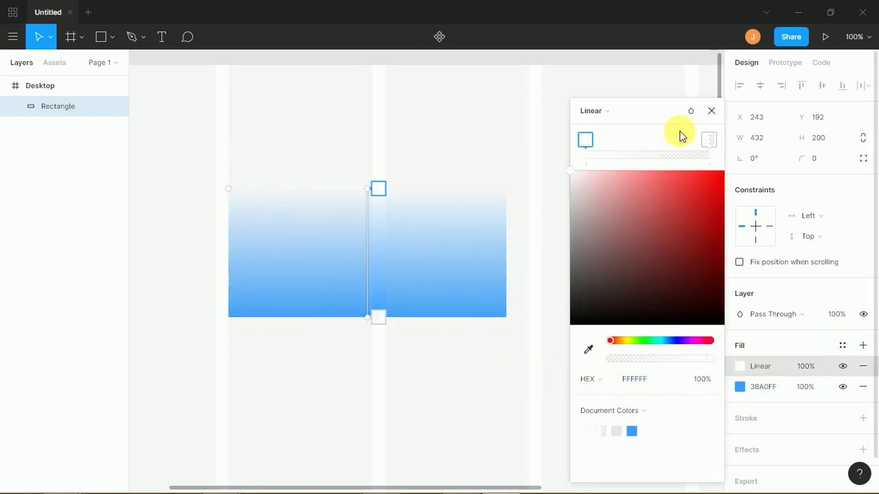
{"action": "left_click", "coordinate": [712, 111]}
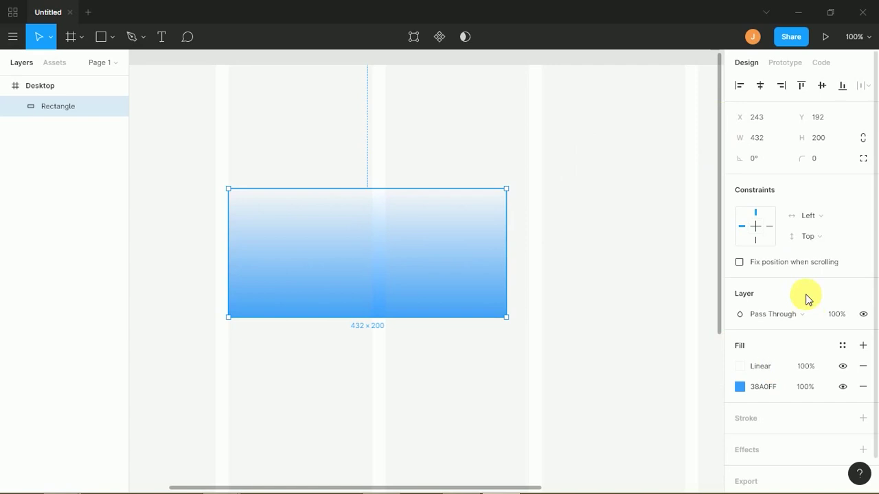
{"action": "left_click", "coordinate": [860, 346]}
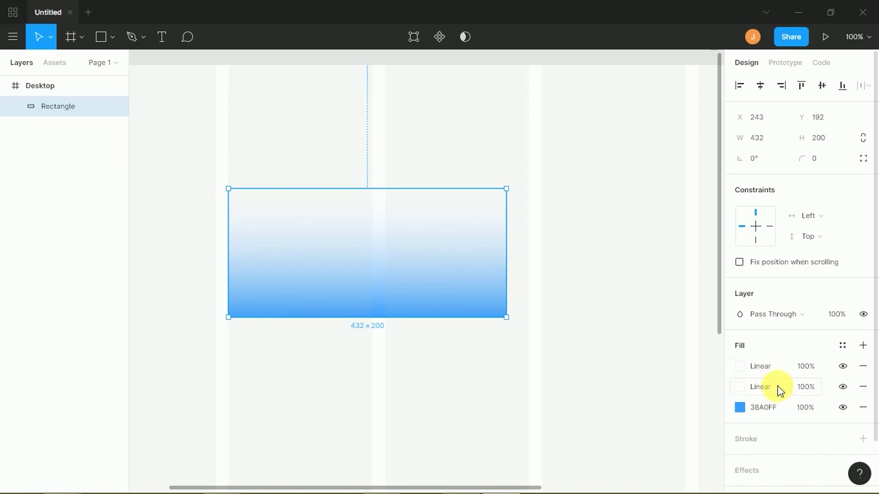
{"action": "left_click", "coordinate": [745, 389]}
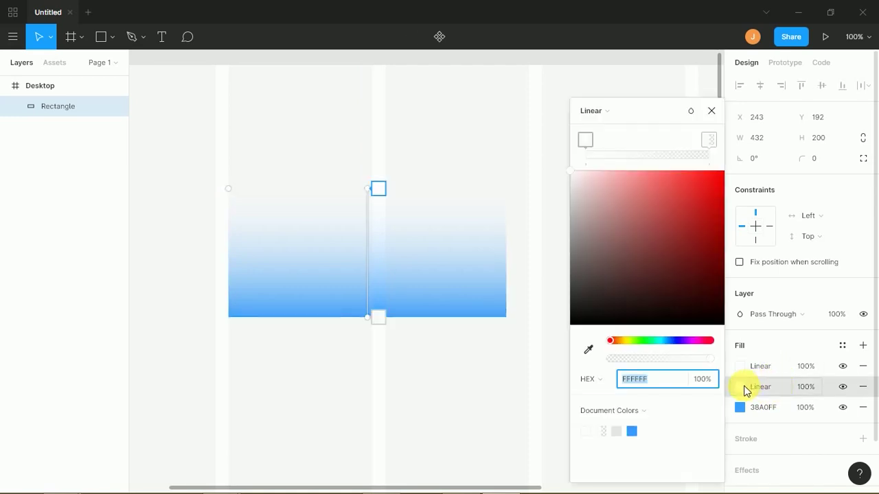
{"action": "left_click_drag", "start_coordinate": [652, 231], "coordinate": [732, 169]}
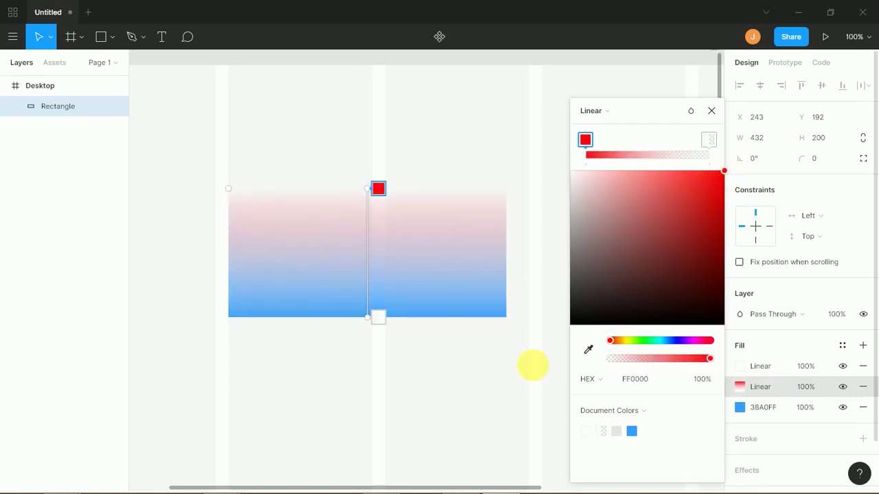
- Make the new top fill a solid yellow-green BDFF00 and reselect the rectangle
{"action": "left_click", "coordinate": [746, 366]}
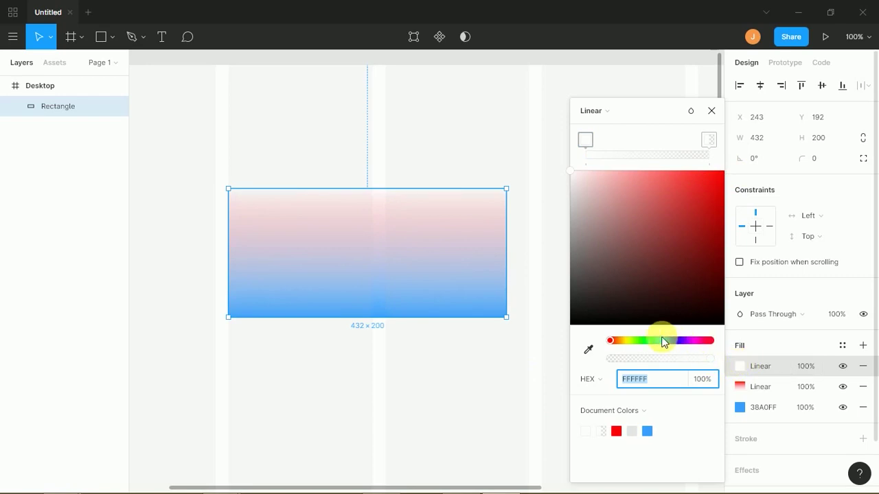
{"action": "left_click", "coordinate": [630, 341]}
{"action": "left_click", "coordinate": [692, 183]}
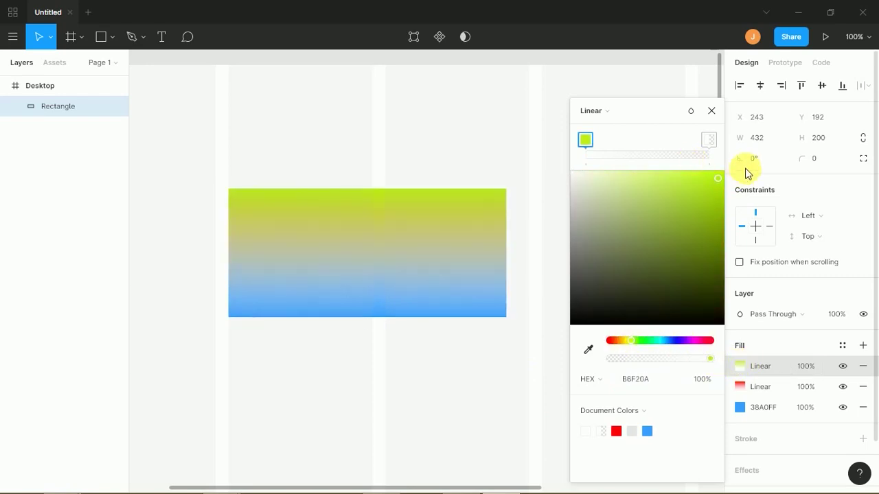
{"action": "left_click_drag", "start_coordinate": [742, 177], "coordinate": [729, 168]}
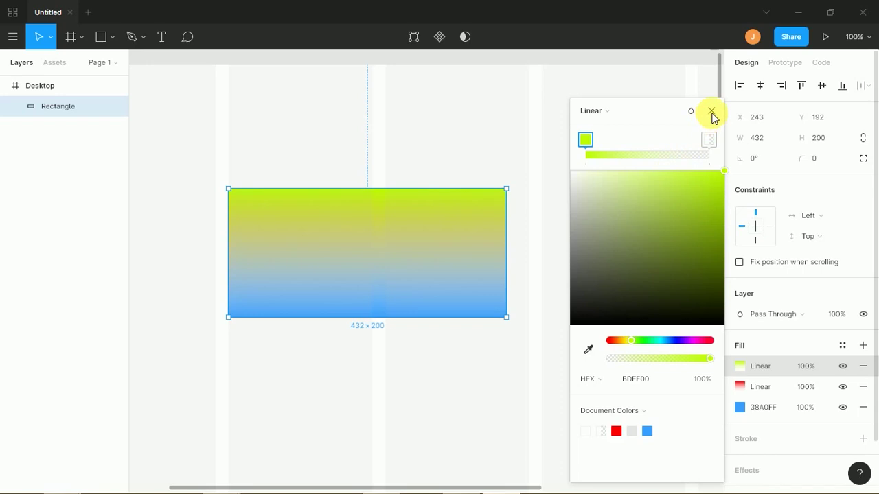
{"action": "left_click", "coordinate": [616, 116]}
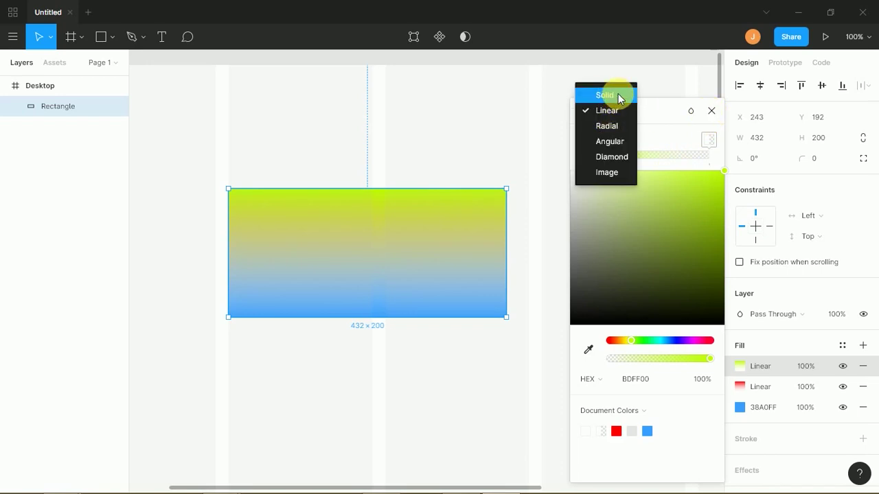
{"action": "left_click", "coordinate": [614, 90]}
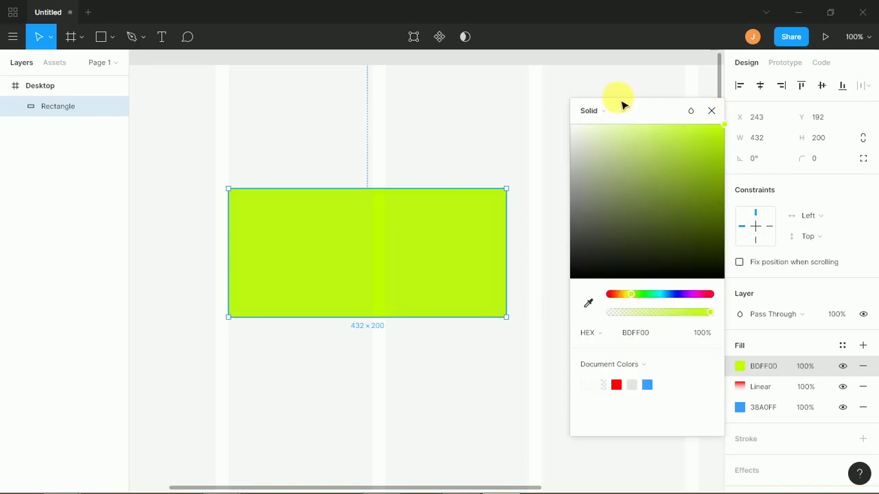
{"action": "left_click", "coordinate": [656, 98]}
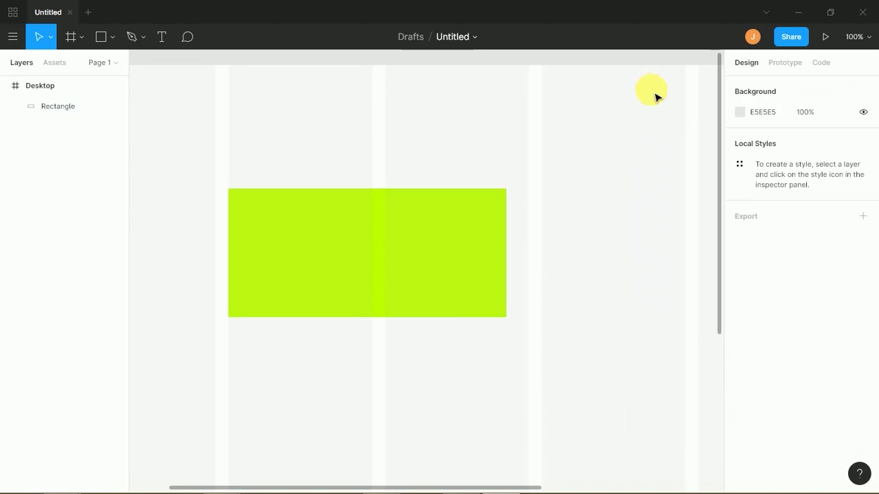
{"action": "left_click", "coordinate": [502, 269]}
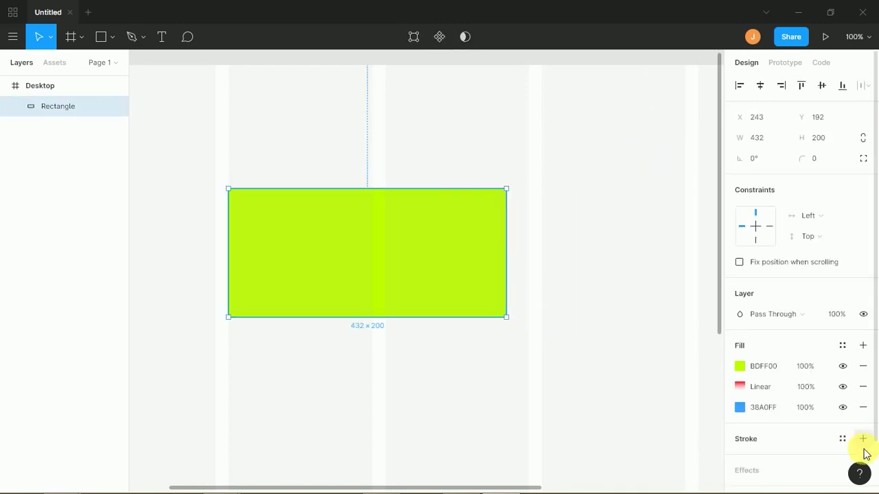
- Delete the lime BDFF00 and red gradient fills, keeping only the blue 38A0FF fill
{"action": "left_click", "coordinate": [843, 368]}
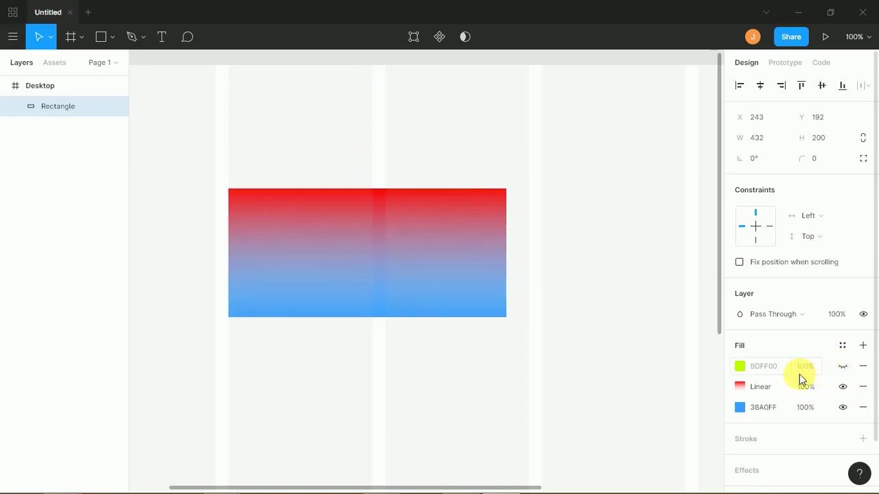
{"action": "left_click", "coordinate": [843, 387]}
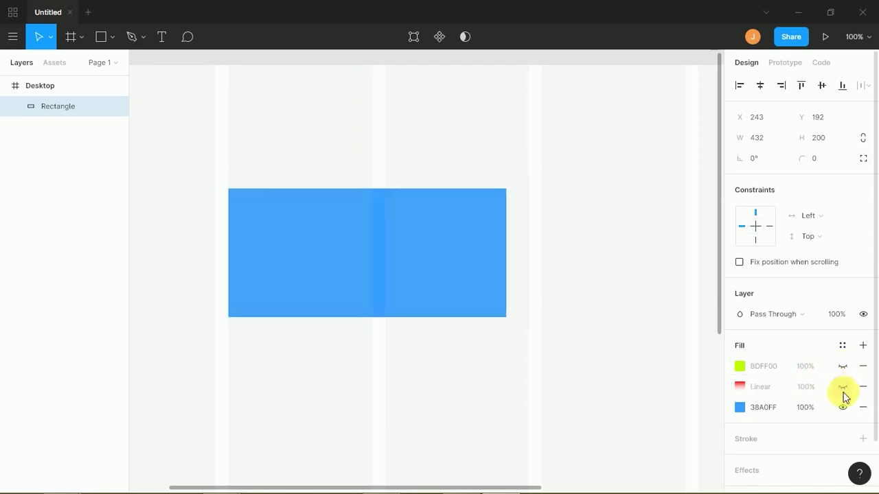
{"action": "left_click", "coordinate": [863, 388]}
{"action": "left_click", "coordinate": [863, 367]}
{"action": "left_click", "coordinate": [844, 350]}
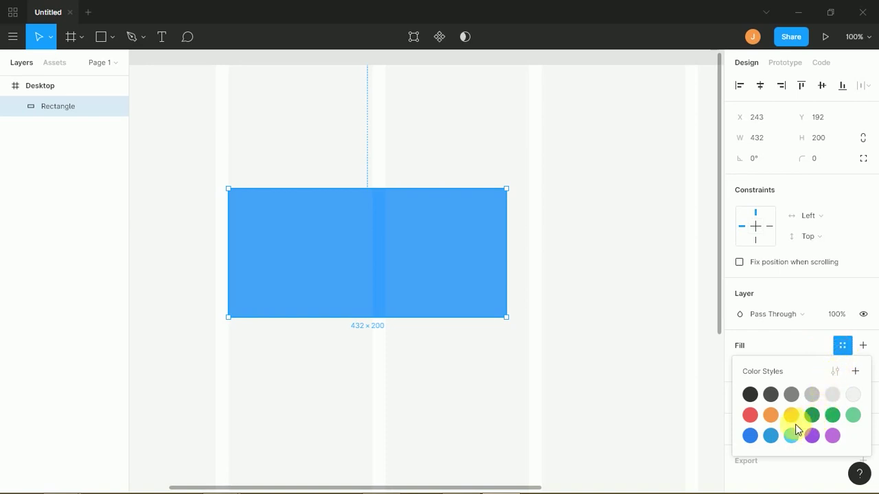
{"action": "left_click", "coordinate": [799, 350]}
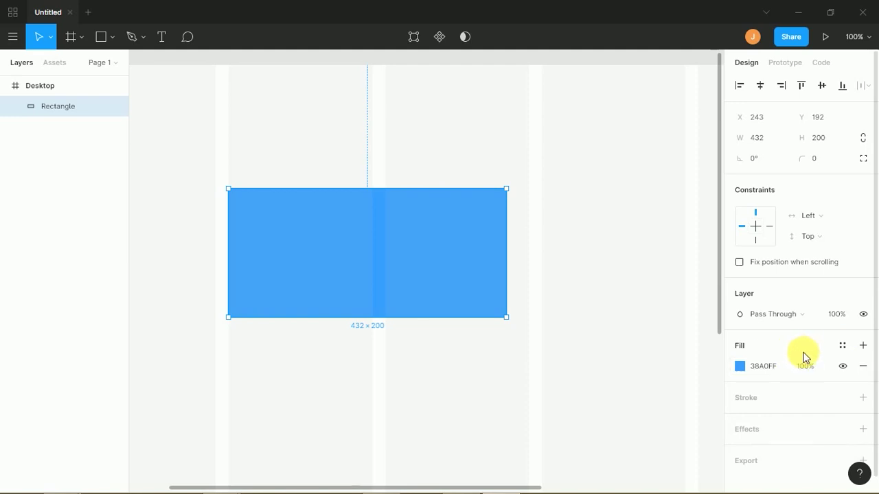
- Remove the blue fill, move the rectangle up to Y 160, and add a black 000000 stroke
{"action": "left_click", "coordinate": [863, 366]}
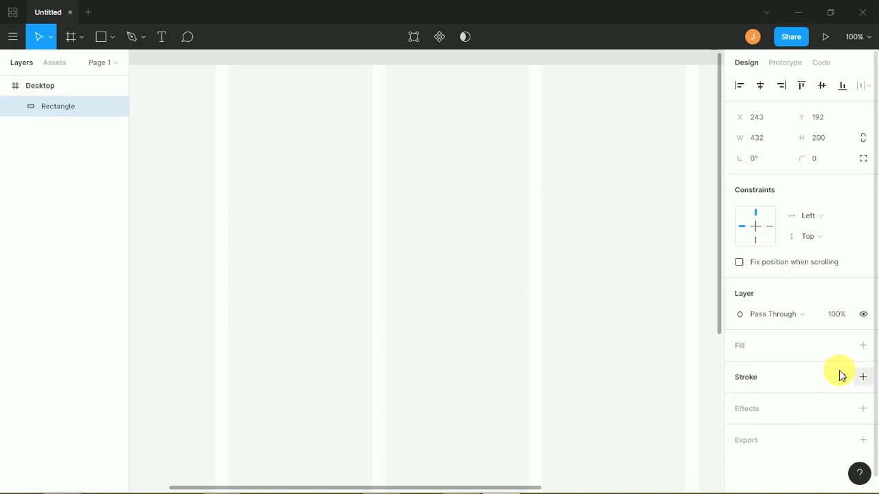
{"action": "left_click_drag", "start_coordinate": [284, 207], "coordinate": [284, 185]}
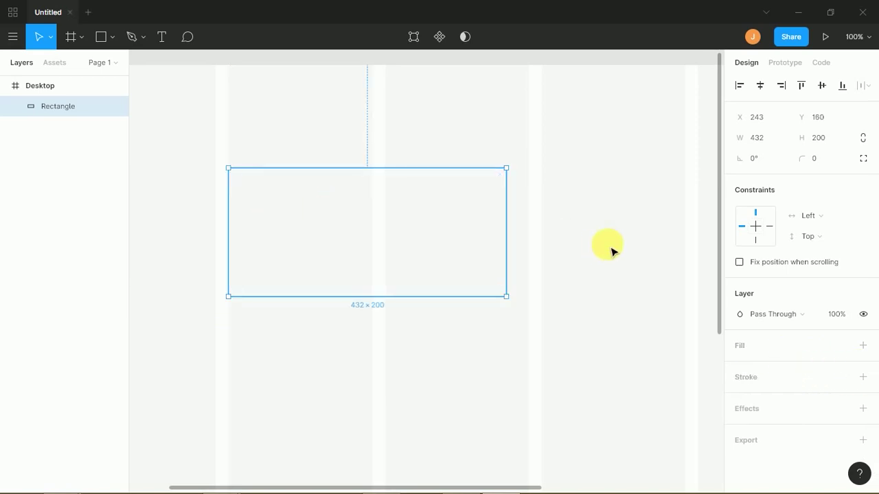
{"action": "left_click_drag", "start_coordinate": [596, 215], "coordinate": [345, 360]}
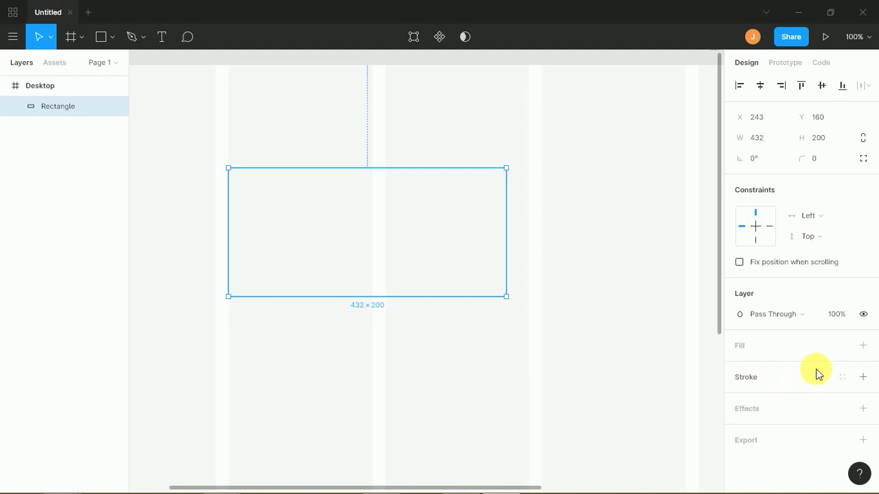
{"action": "left_click", "coordinate": [863, 376]}
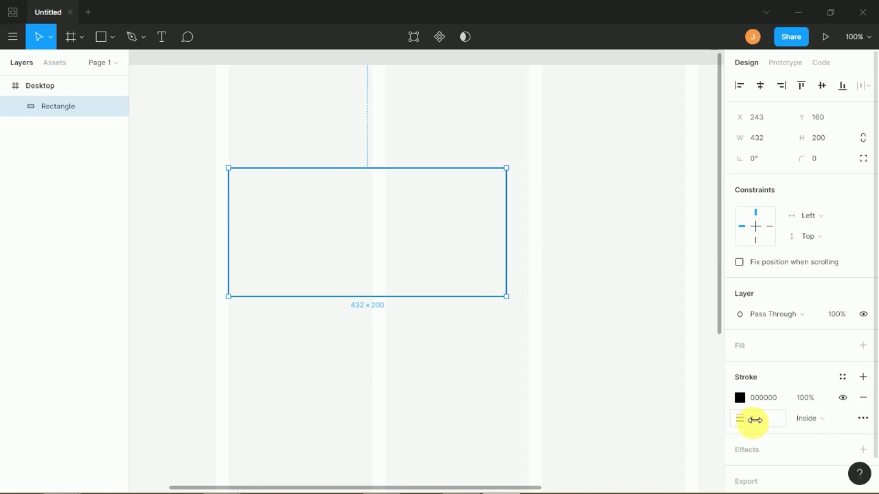
- Increase the stroke weight to 19 and try Center and Outside stroke positions
{"action": "mouse_move", "coordinate": [756, 420]}
{"action": "left_mouse_down"}
{"action": "mouse_move", "coordinate": [807, 418]}
{"action": "mouse_move", "coordinate": [758, 418]}
{"action": "mouse_move", "coordinate": [776, 418]}
{"action": "left_mouse_up"}
{"action": "left_click", "coordinate": [809, 424]}
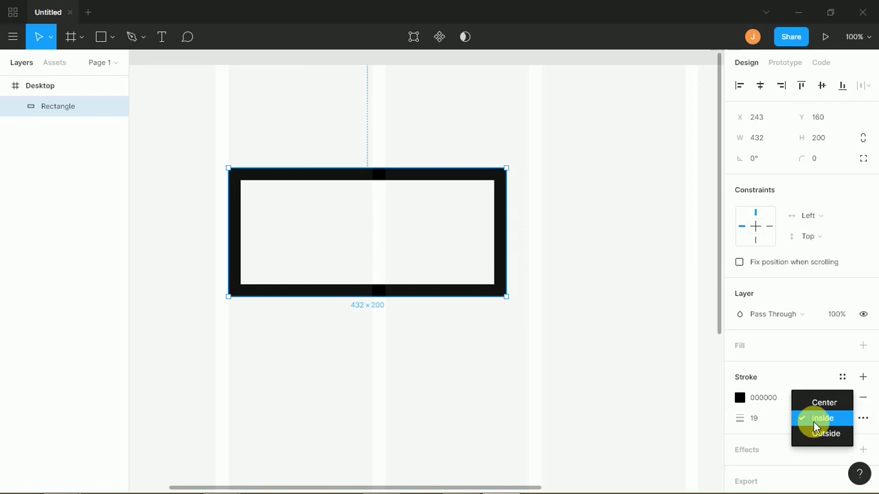
{"action": "left_click", "coordinate": [817, 405]}
{"action": "left_click", "coordinate": [810, 425]}
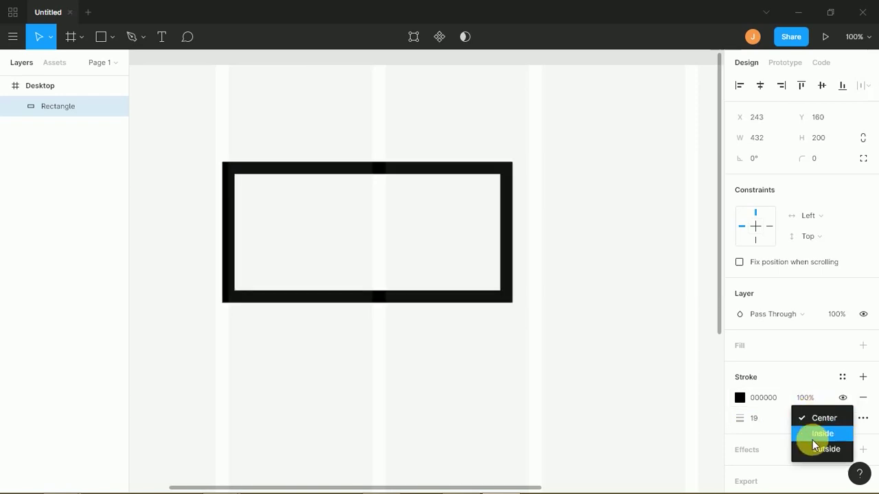
{"action": "left_click", "coordinate": [818, 448]}
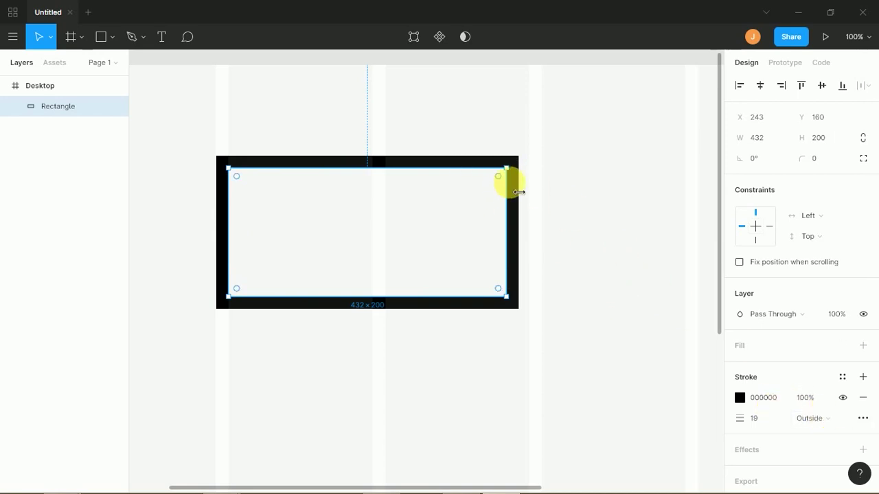
- Switch the stroke position to Inside, then settle on Center
{"action": "mouse_move", "coordinate": [837, 482]}
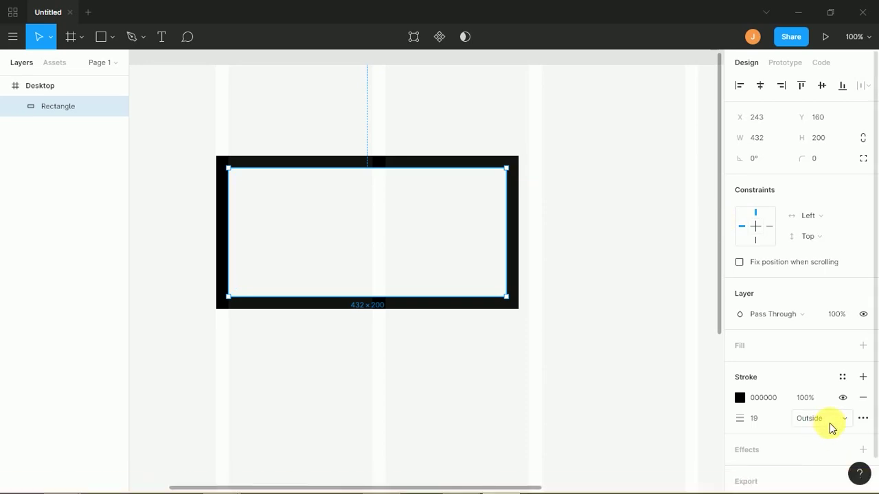
{"action": "left_click", "coordinate": [829, 423]}
{"action": "left_click", "coordinate": [824, 404]}
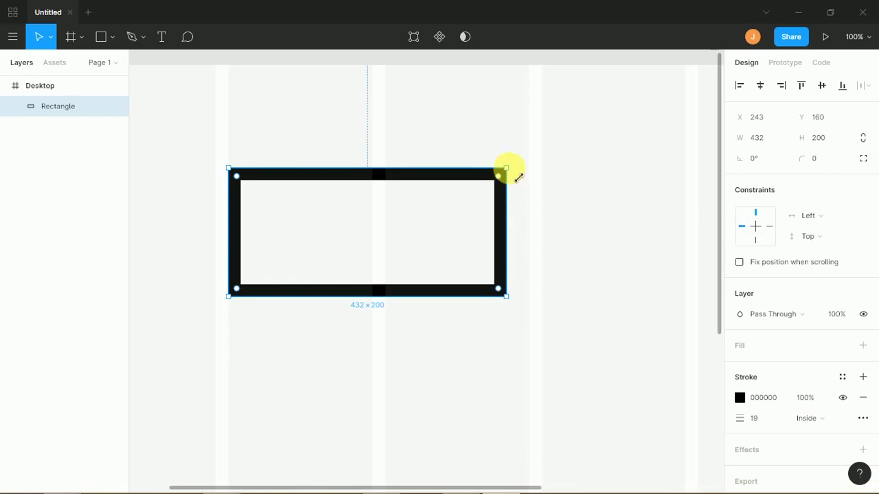
{"action": "mouse_move", "coordinate": [857, 477]}
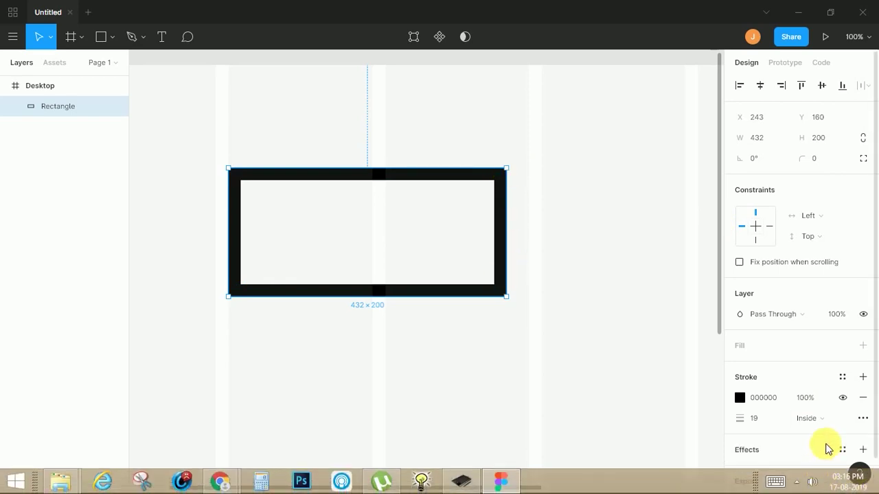
{"action": "left_click", "coordinate": [822, 418]}
{"action": "left_click", "coordinate": [825, 404]}
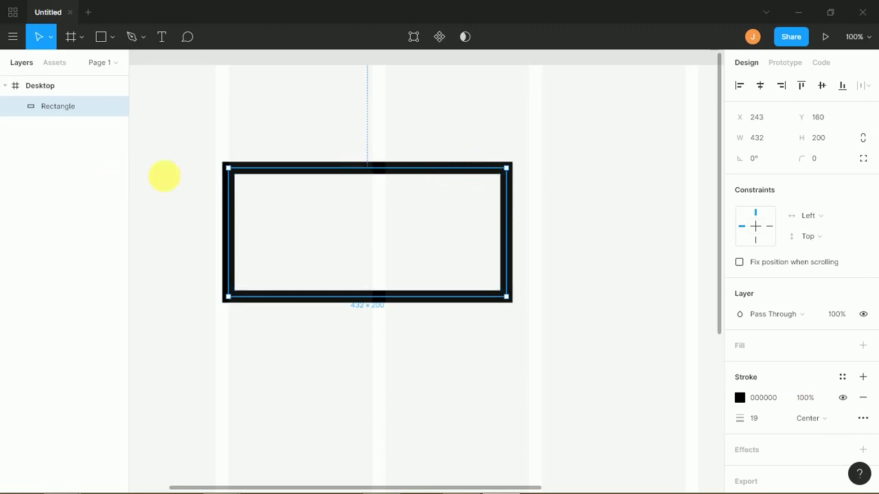
{"action": "mouse_move", "coordinate": [235, 175]}
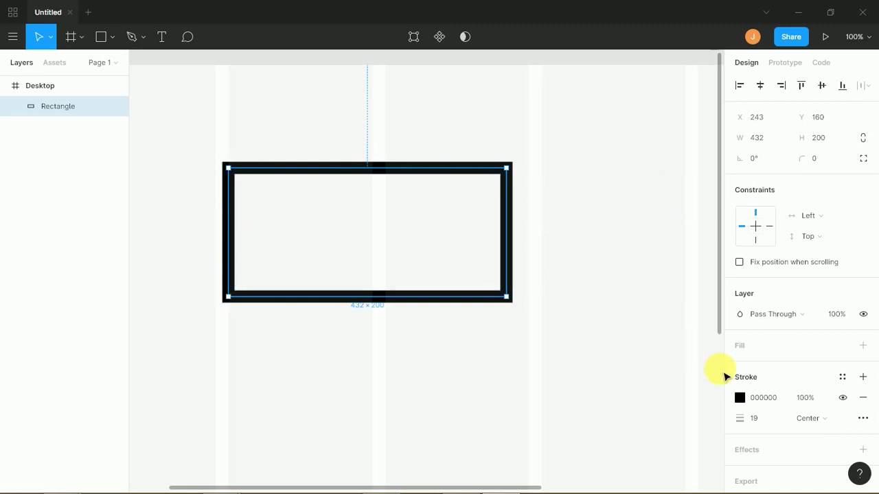
{"action": "mouse_move", "coordinate": [259, 195]}
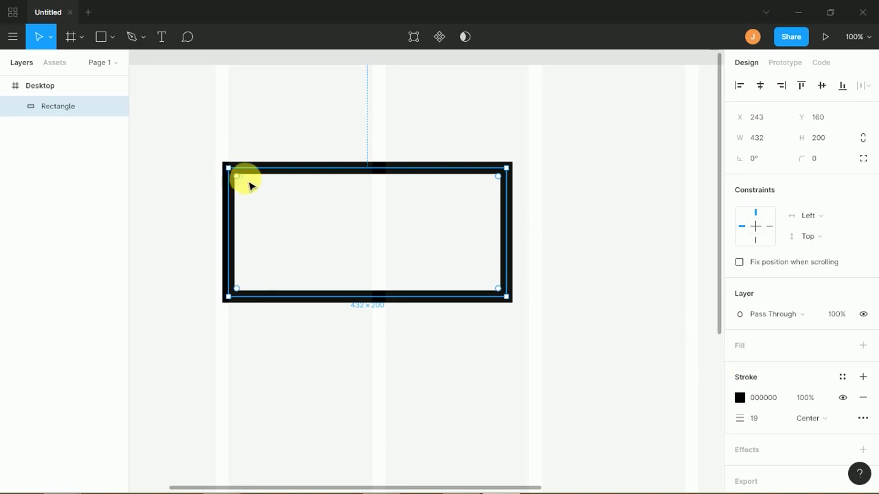
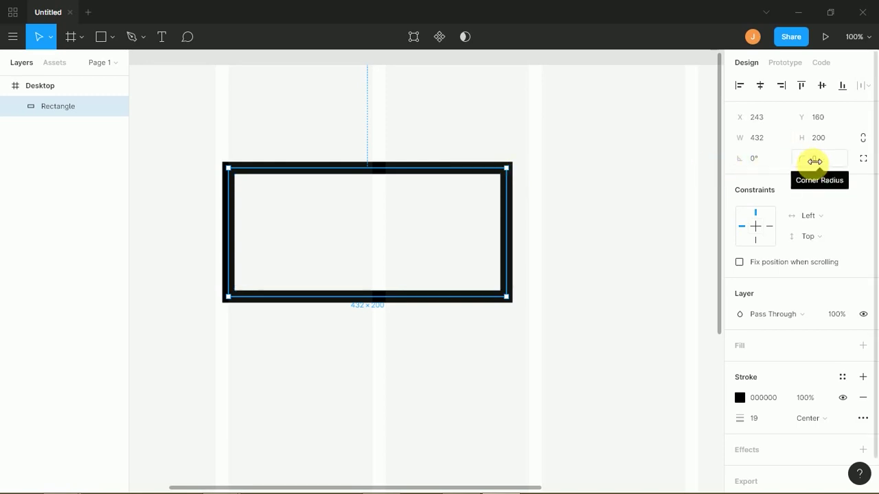
- Round all four corners, trying radius 80, then 68, then about 51
{"action": "mouse_move", "coordinate": [813, 160]}
{"action": "left_mouse_down"}
{"action": "mouse_move", "coordinate": [833, 160]}
{"action": "mouse_move", "coordinate": [827, 168]}
{"action": "left_mouse_up"}
{"action": "left_click", "coordinate": [820, 158]}
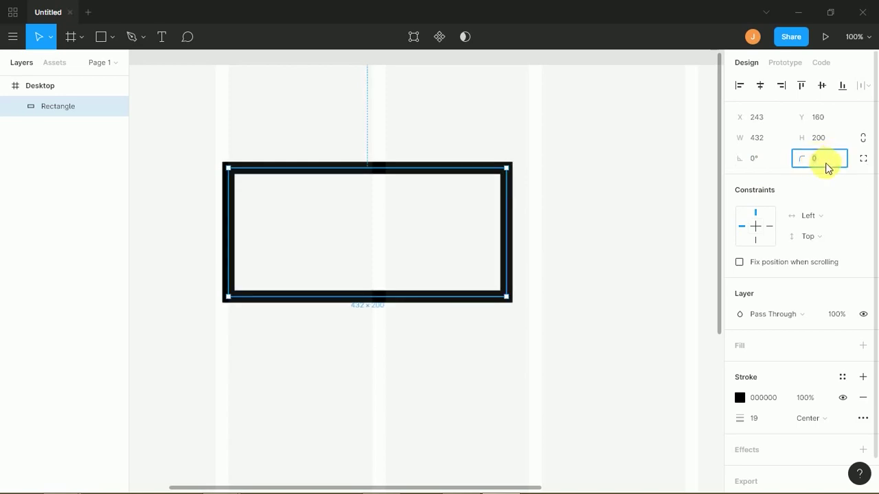
{"action": "type", "text": "80"}
{"action": "key", "text": "Return"}
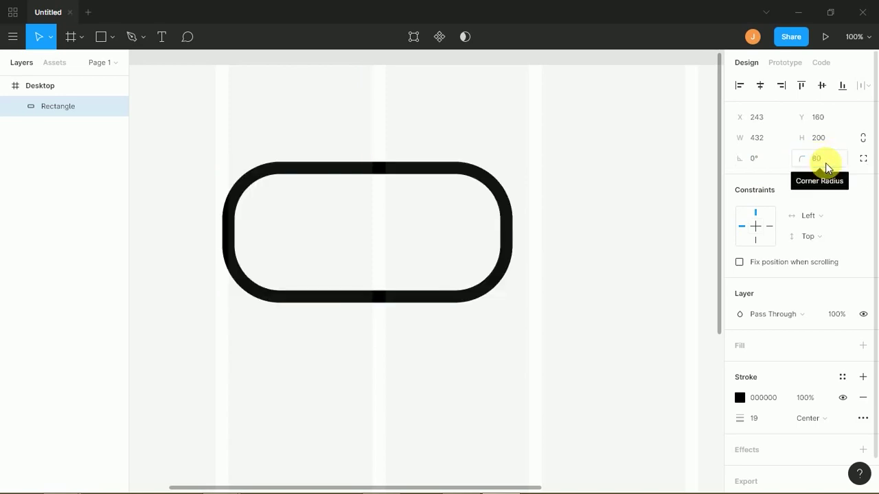
{"action": "left_click", "coordinate": [820, 167]}
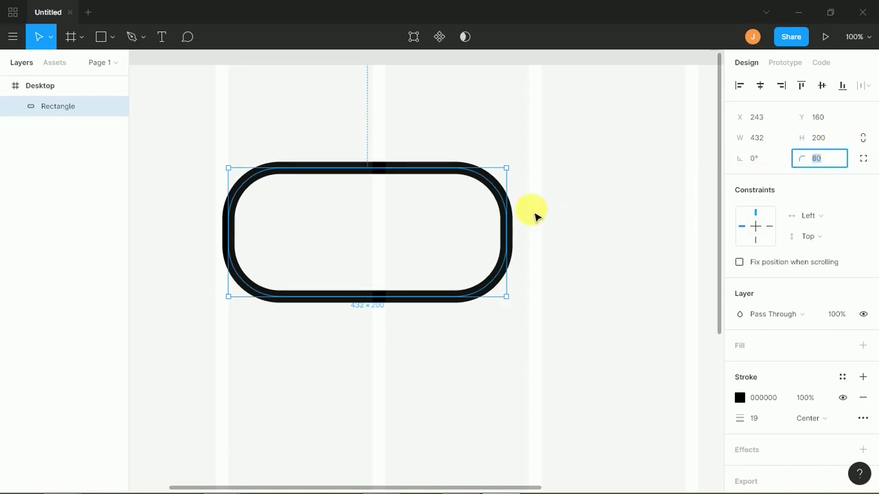
{"action": "mouse_move", "coordinate": [457, 223]}
{"action": "mouse_move", "coordinate": [457, 222]}
{"action": "left_mouse_down"}
{"action": "mouse_move", "coordinate": [484, 206]}
{"action": "mouse_move", "coordinate": [453, 227]}
{"action": "left_mouse_up"}
{"action": "left_click_drag", "start_coordinate": [468, 217], "coordinate": [542, 167]}
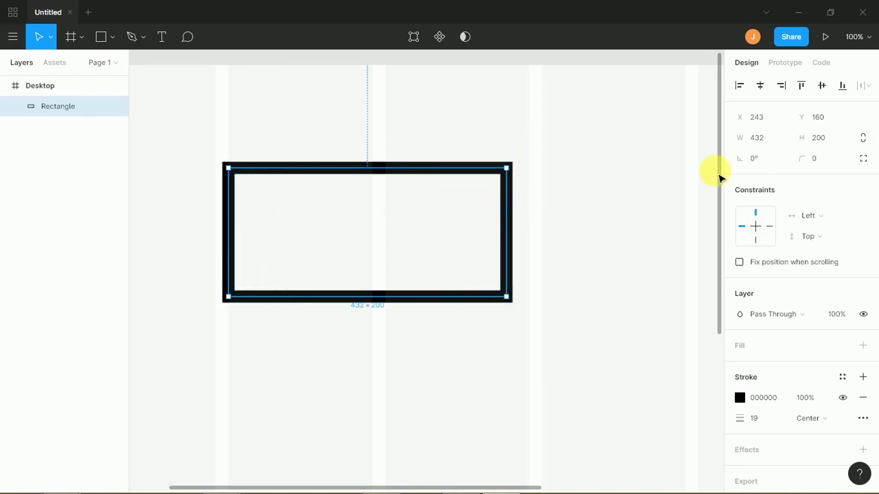
- Set only the top-left and bottom-right corner radii to 50, undoing a uniform 66 rounding
{"action": "left_click", "coordinate": [863, 159]}
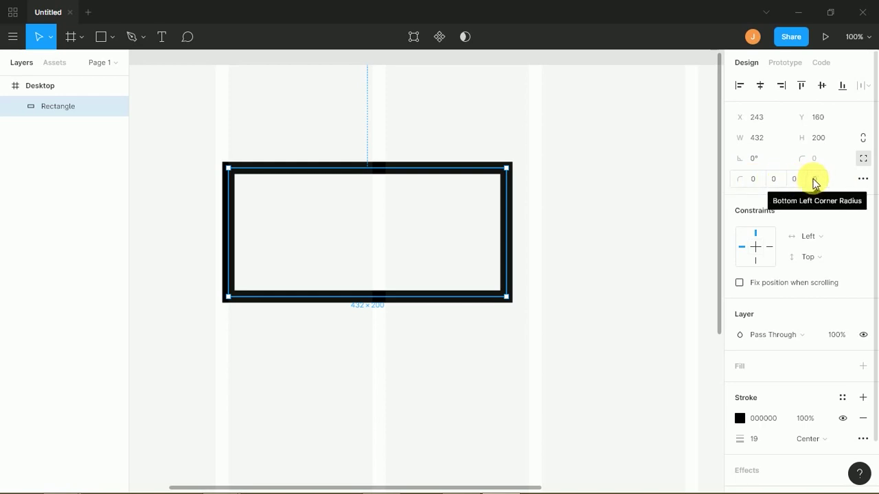
{"action": "left_click", "coordinate": [753, 182]}
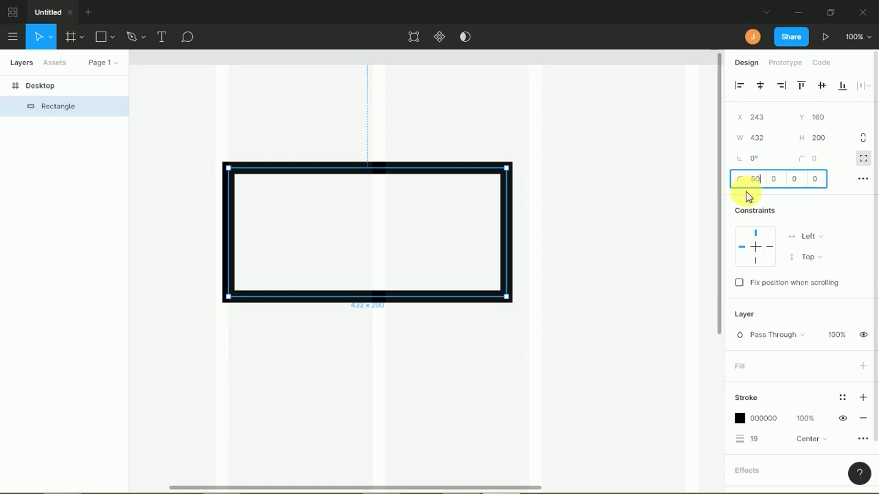
{"action": "key", "text": "Return"}
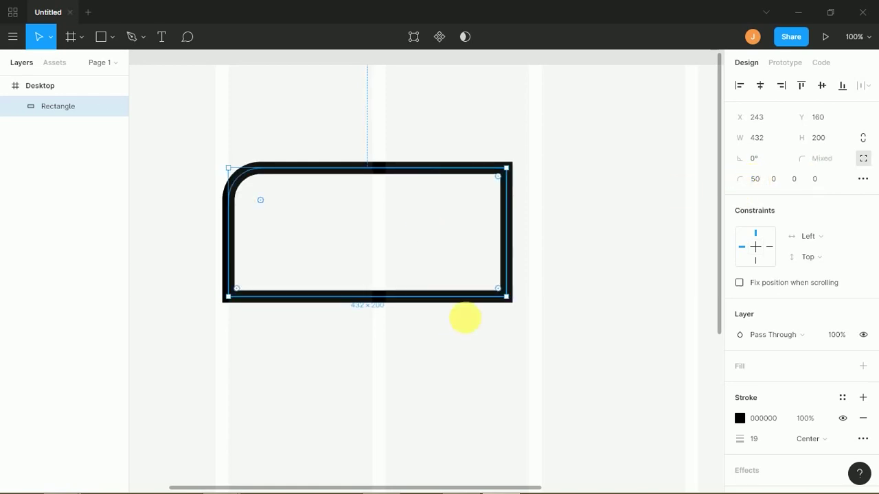
{"action": "left_click_drag", "start_coordinate": [501, 292], "coordinate": [477, 282]}
{"action": "left_click", "coordinate": [799, 180]}
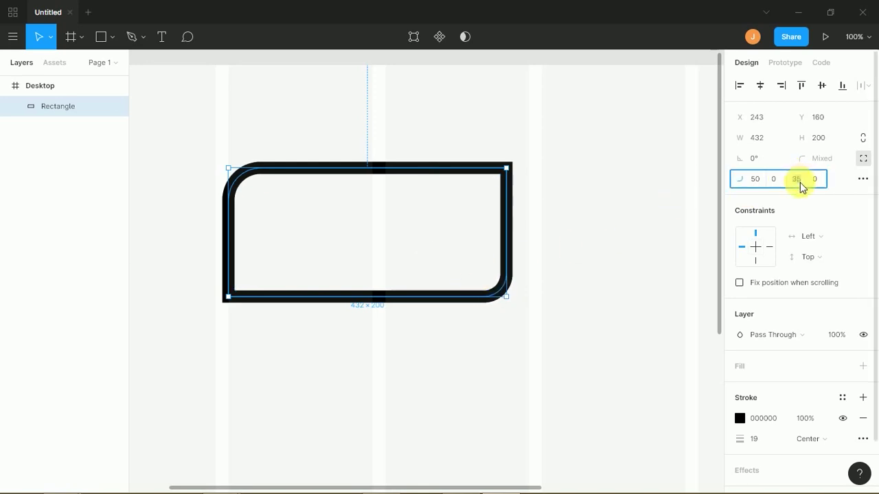
{"action": "type", "text": "50"}
{"action": "key", "text": "Return"}
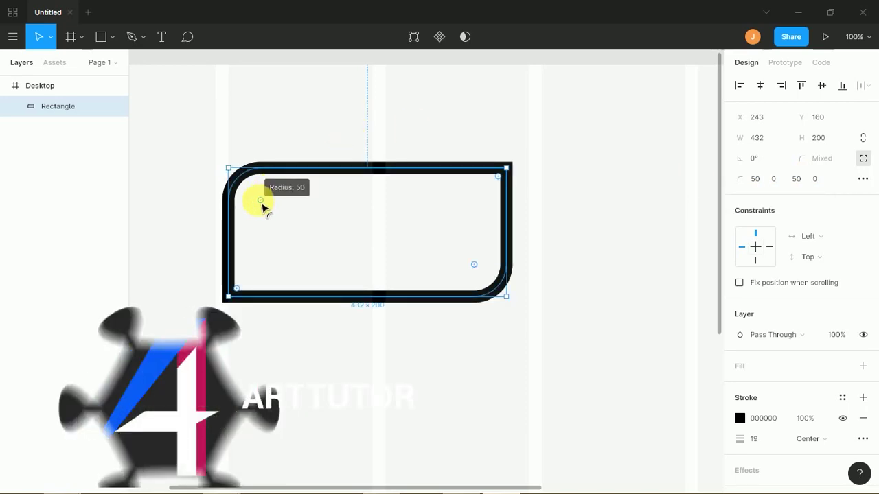
{"action": "left_click", "coordinate": [863, 159]}
{"action": "left_click_drag", "start_coordinate": [473, 261], "coordinate": [530, 289]}
{"action": "key", "text": "ctrl+z"}
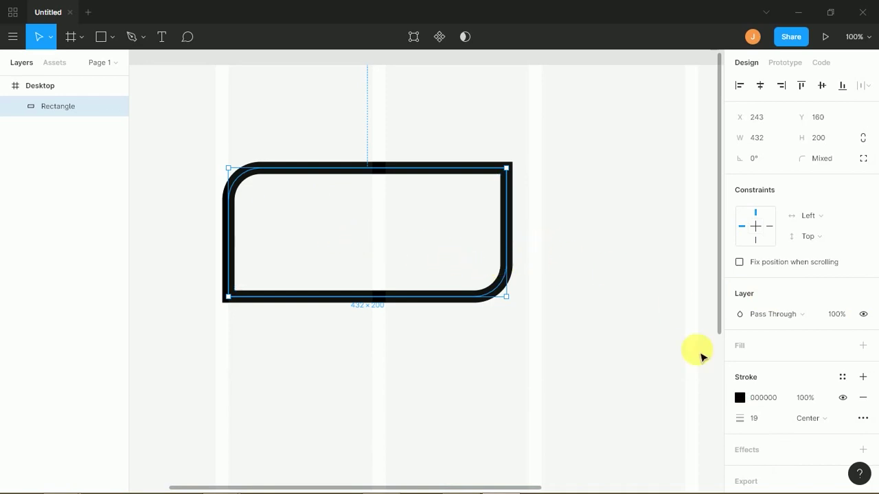
- Remove the black outline and fill the rectangle with the flat-illustrations tutorial image
{"action": "left_click", "coordinate": [861, 397]}
{"action": "left_click", "coordinate": [769, 355]}
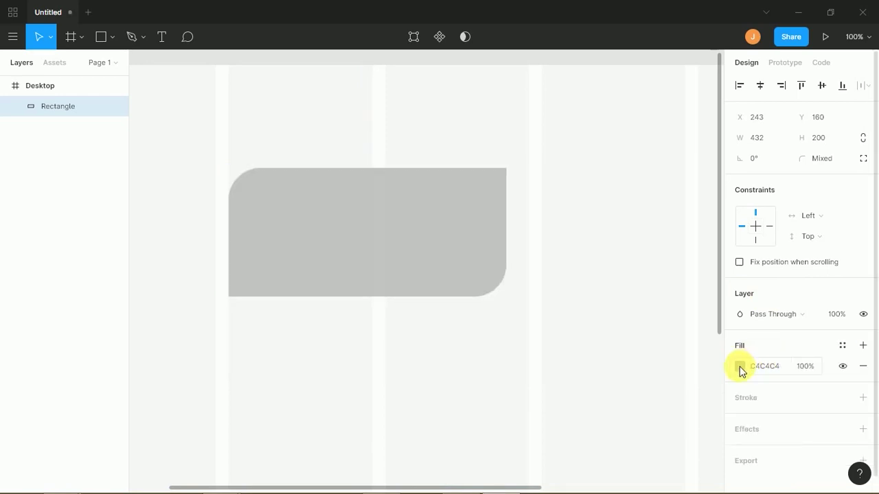
{"action": "left_click", "coordinate": [739, 366]}
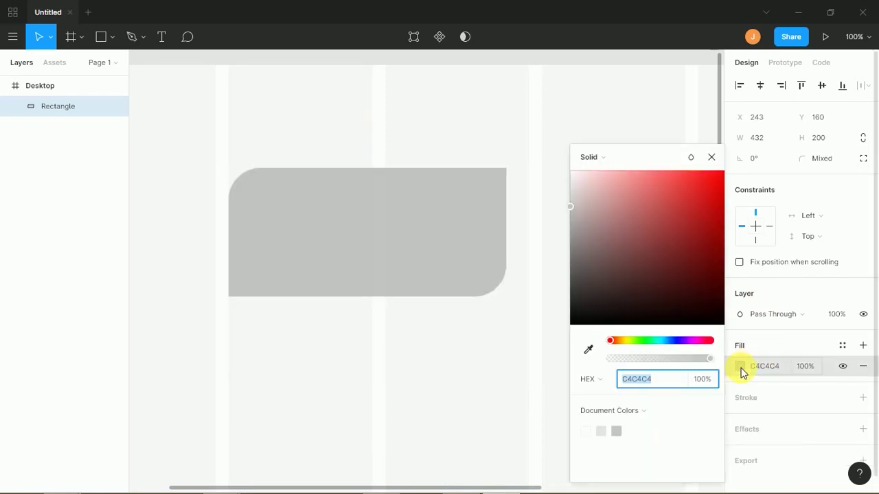
{"action": "left_click", "coordinate": [595, 159]}
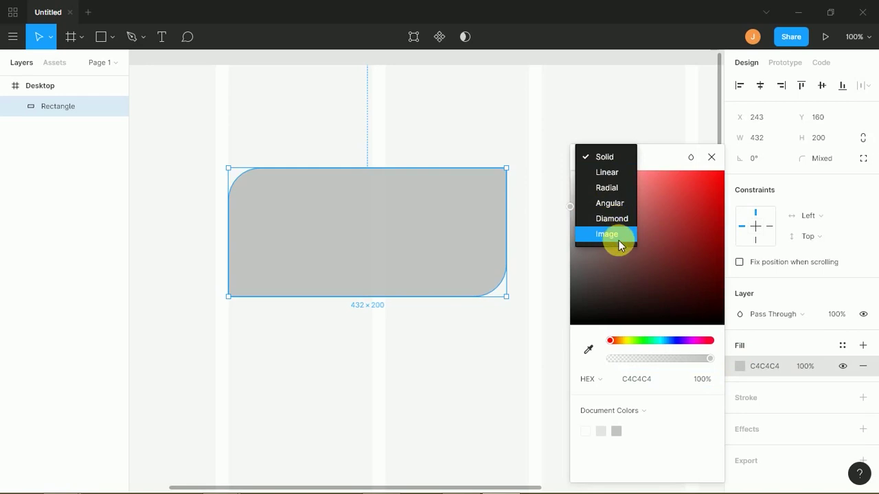
{"action": "left_click", "coordinate": [608, 235]}
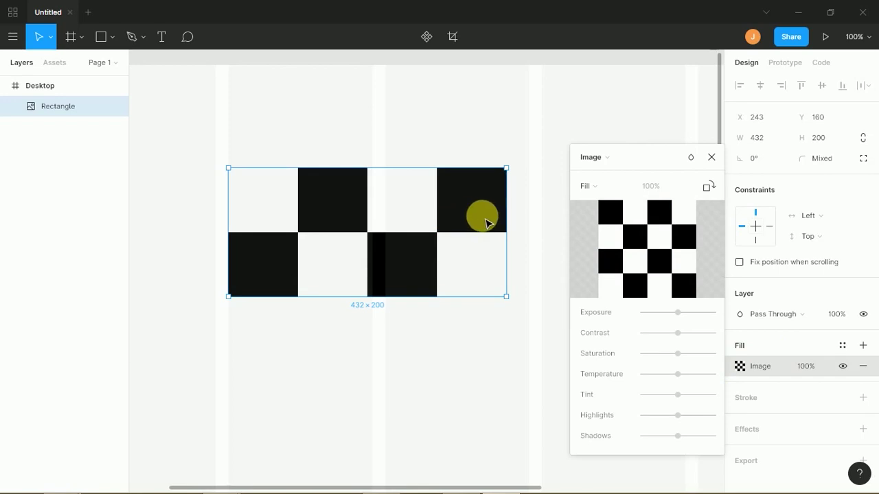
{"action": "mouse_move", "coordinate": [680, 261]}
{"action": "left_click", "coordinate": [656, 255]}
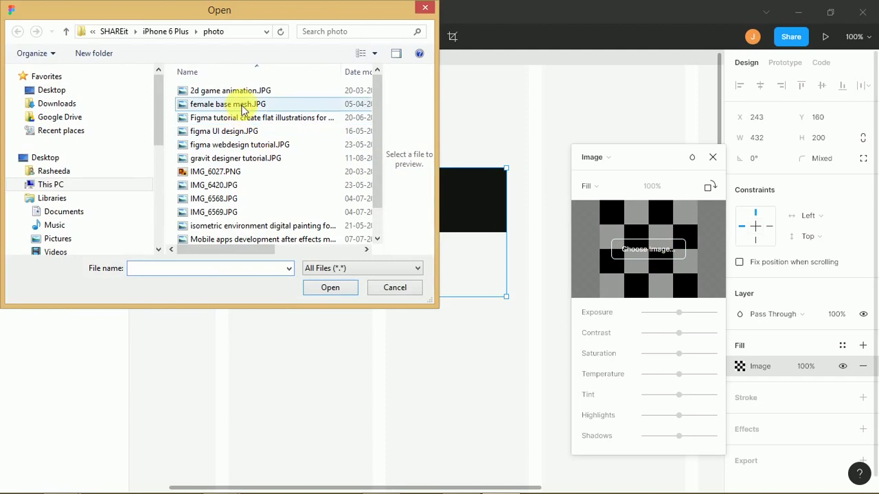
{"action": "left_click", "coordinate": [240, 123]}
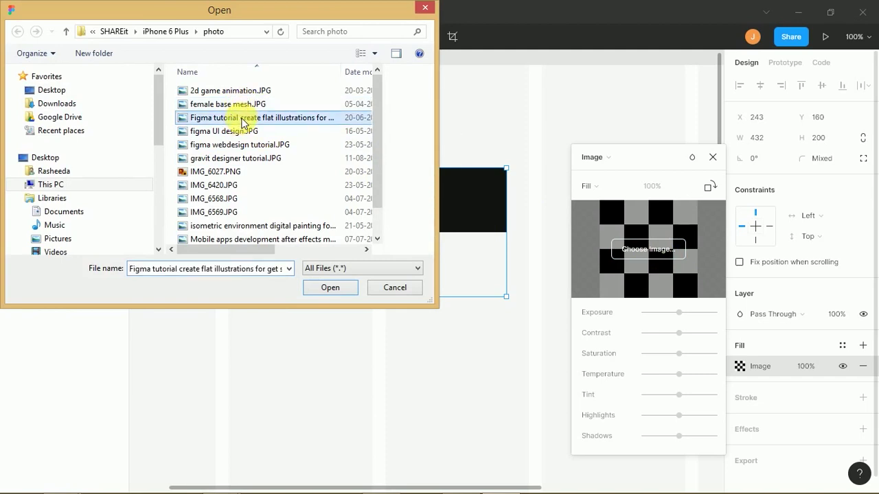
{"action": "double_click", "coordinate": [243, 122]}
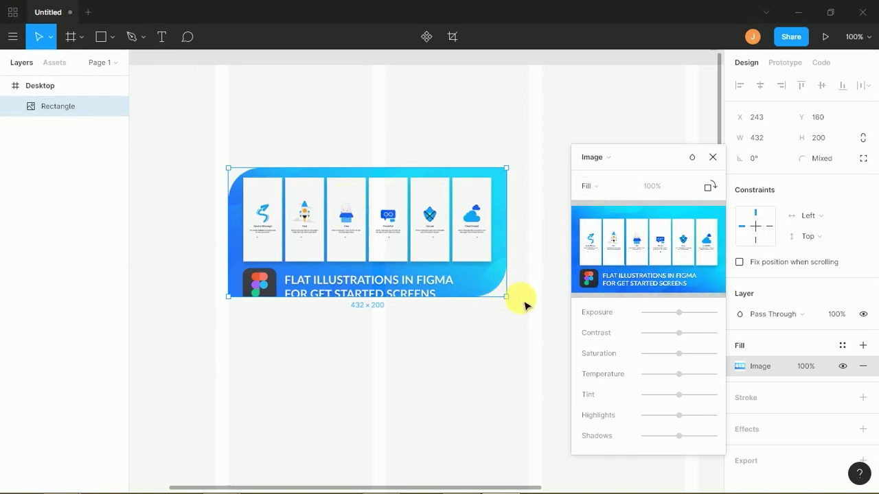
- Enlarge the image rectangle to 472 × 256
{"action": "left_click_drag", "start_coordinate": [506, 297], "coordinate": [533, 334]}
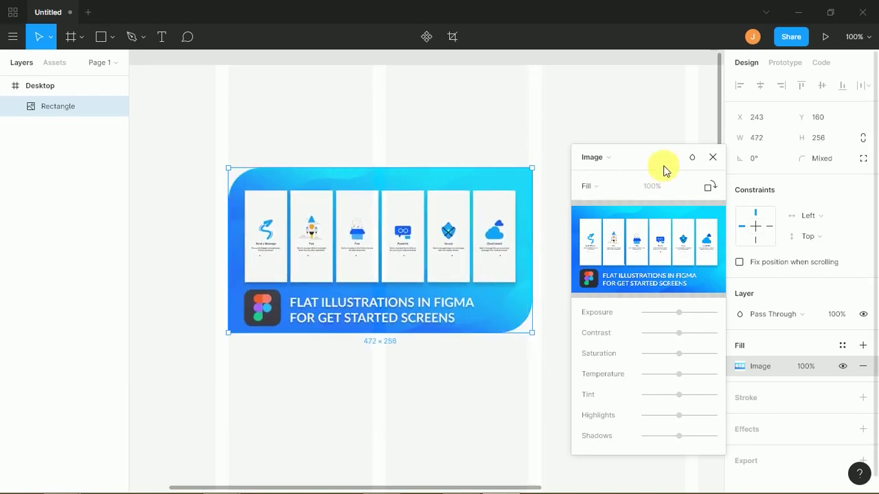
{"action": "left_click", "coordinate": [714, 159]}
{"action": "left_click", "coordinate": [661, 147]}
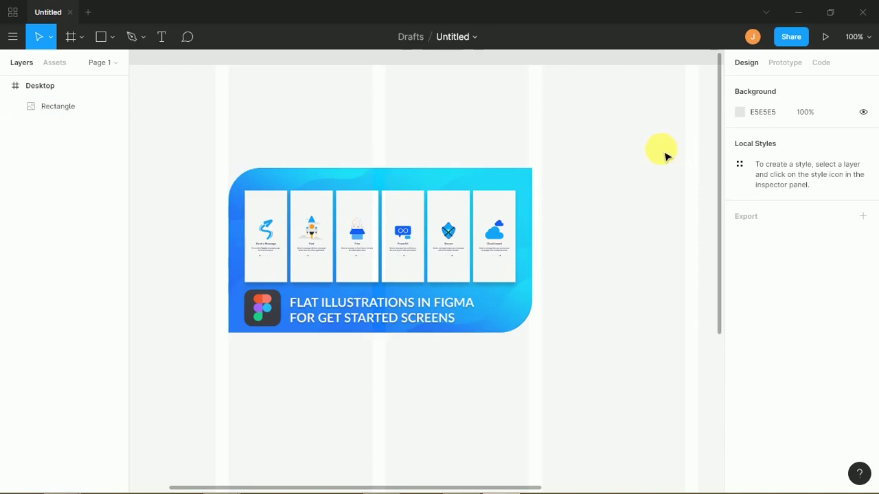
- Add a Drop Shadow effect to the image rectangle and view the other effect types
{"action": "left_click", "coordinate": [369, 256]}
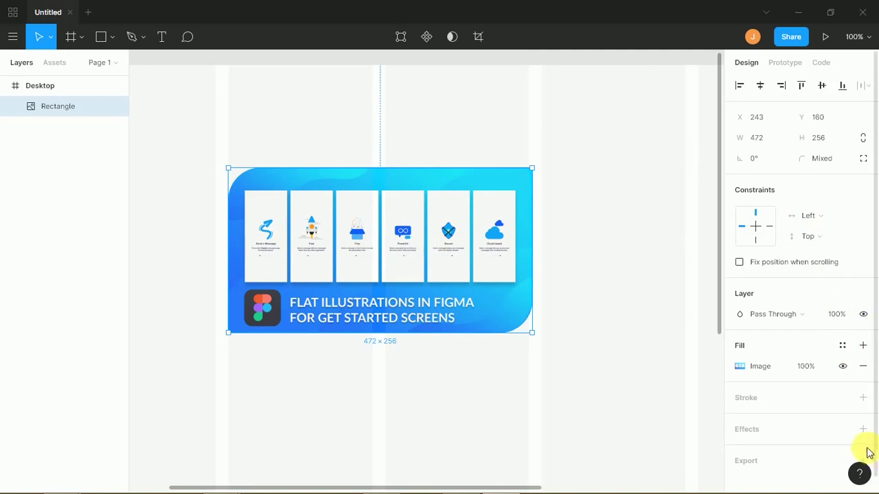
{"action": "scroll", "coordinate": [872, 388], "scroll_direction": "down", "scroll_amount": 1}
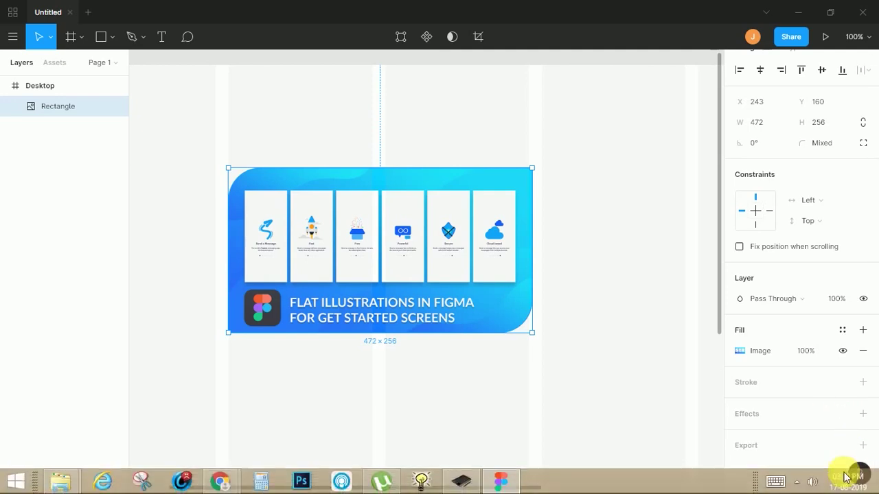
{"action": "left_click", "coordinate": [863, 414]}
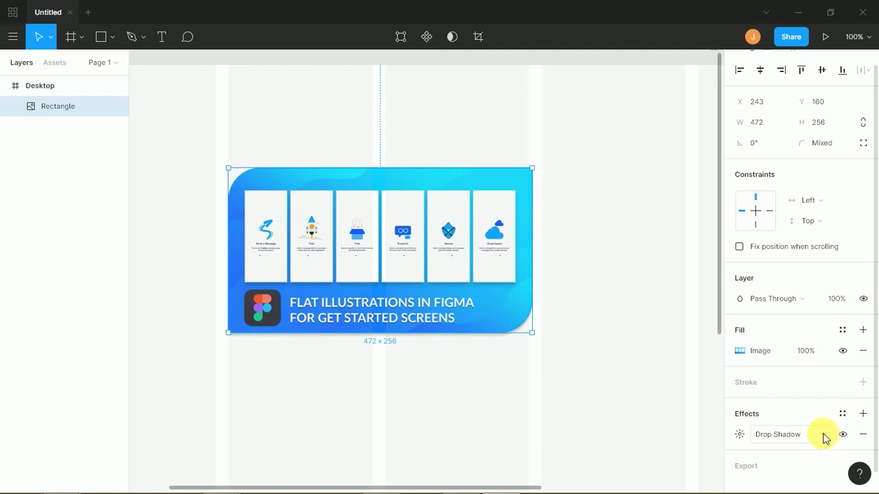
{"action": "left_click", "coordinate": [824, 436]}
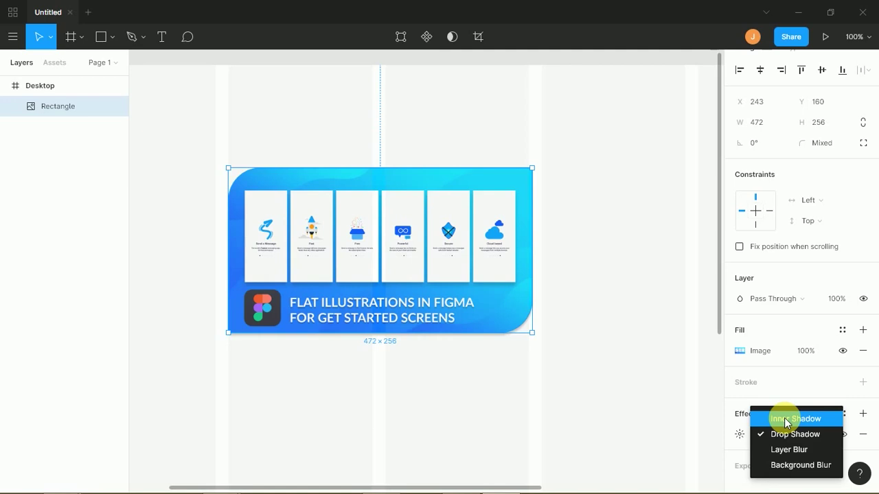
- Change the effect to Inner Shadow with blur 10 and X and Y offsets of 10
{"action": "left_click", "coordinate": [785, 419]}
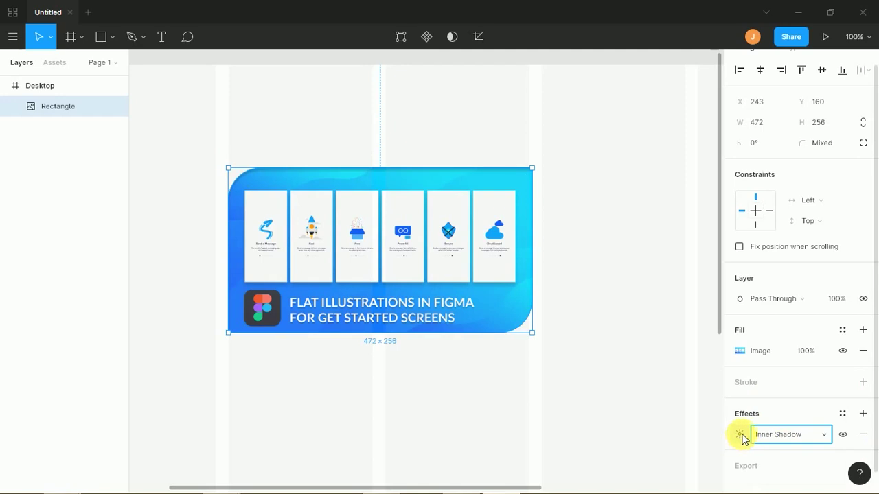
{"action": "left_click", "coordinate": [739, 434]}
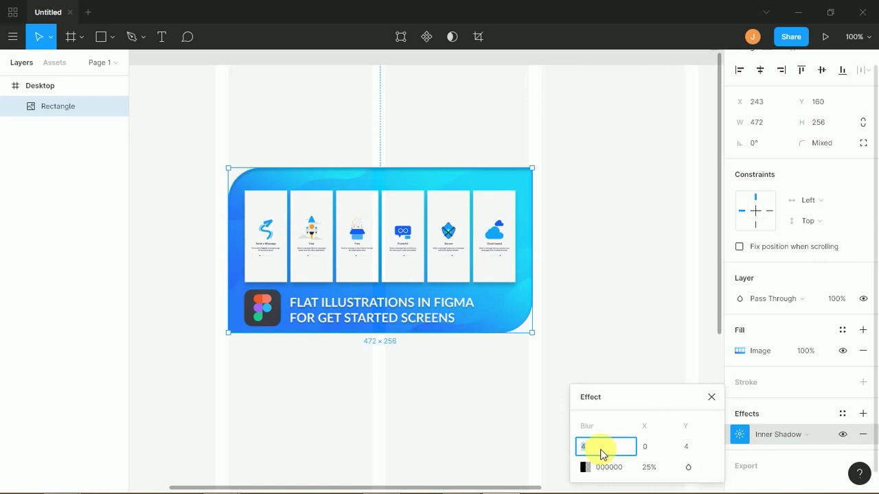
{"action": "key", "text": "Return"}
{"action": "left_click", "coordinate": [648, 446]}
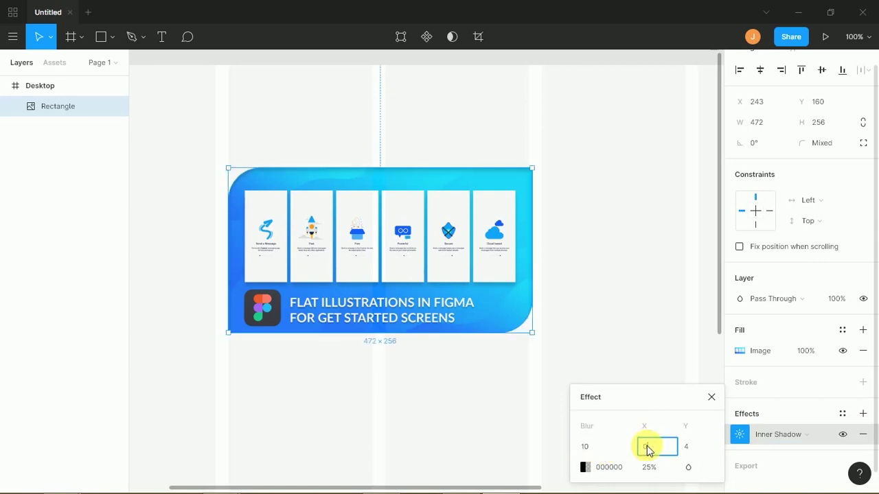
{"action": "key", "text": "Return"}
{"action": "left_click", "coordinate": [687, 447]}
{"action": "key", "text": "Return"}
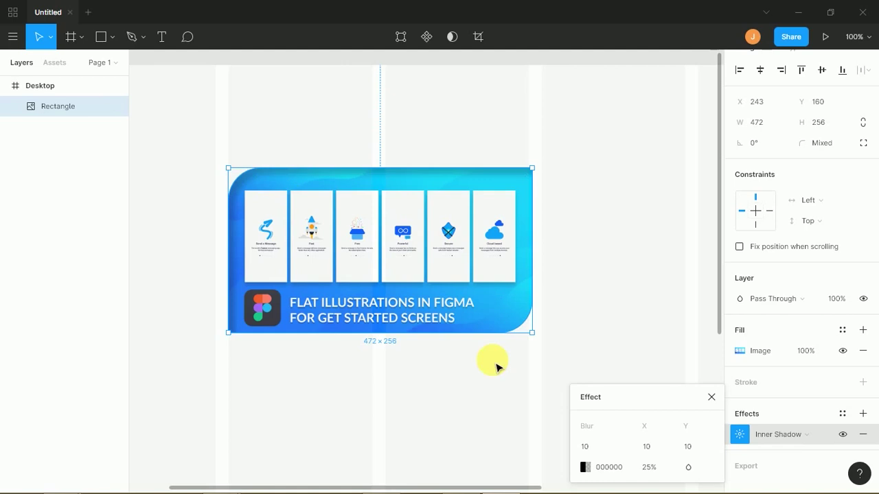
- Look through the inner shadow's colour and blend mode options, then reopen its settings
{"action": "left_click", "coordinate": [585, 467]}
{"action": "left_click", "coordinate": [613, 449]}
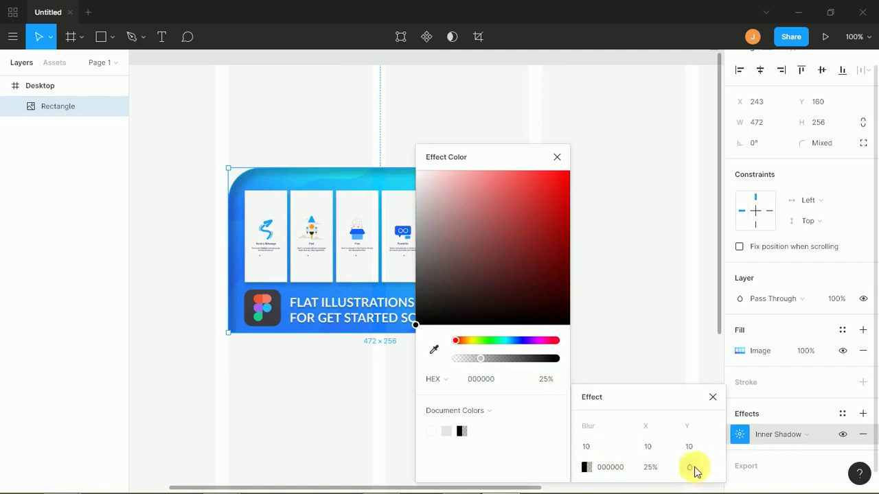
{"action": "left_click", "coordinate": [690, 471]}
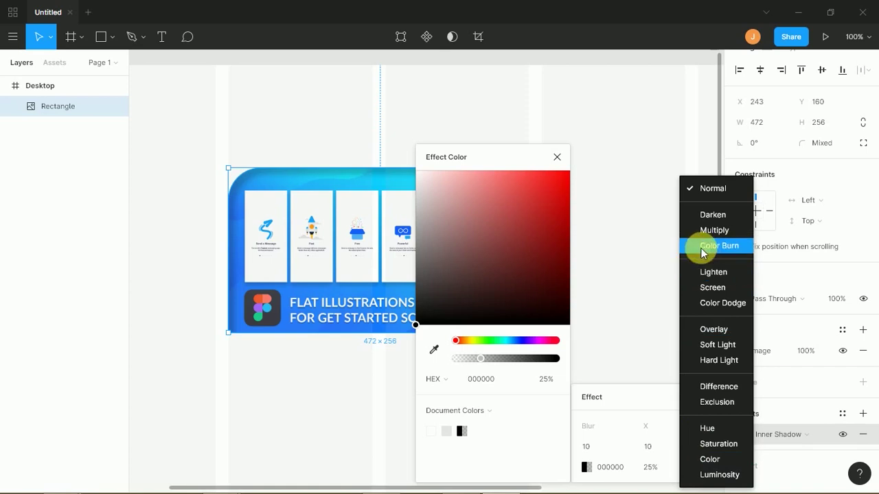
{"action": "left_click", "coordinate": [626, 217]}
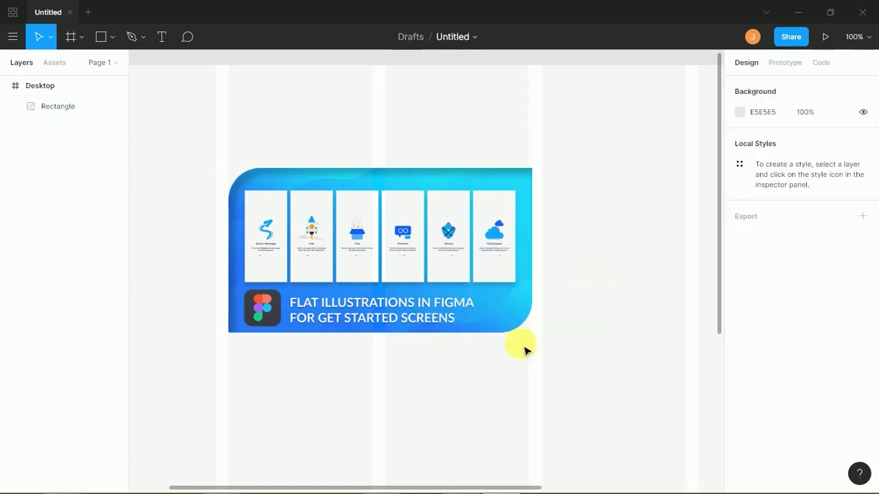
{"action": "left_click", "coordinate": [510, 330]}
{"action": "left_click", "coordinate": [736, 450]}
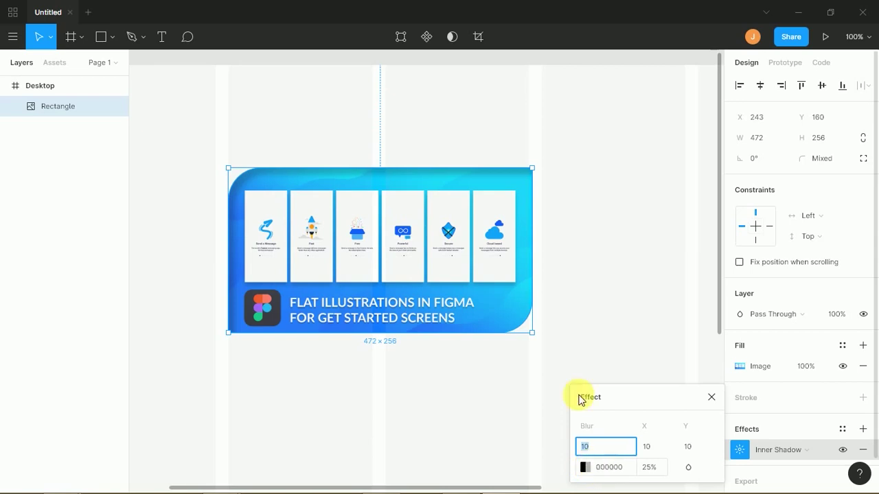
- Set shadow opacity to 70% and try Multiply, Darken, Soft Light and Overlay blending
{"action": "left_click", "coordinate": [649, 468]}
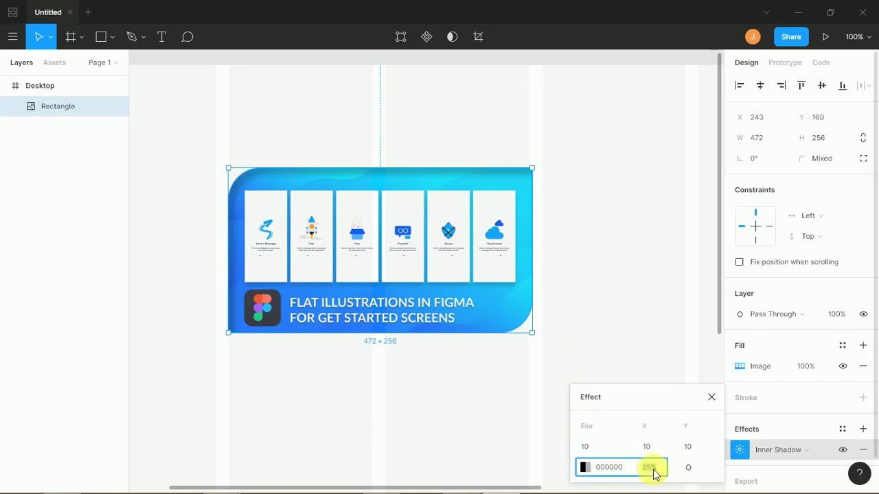
{"action": "type", "text": "0"}
{"action": "key", "text": "Return"}
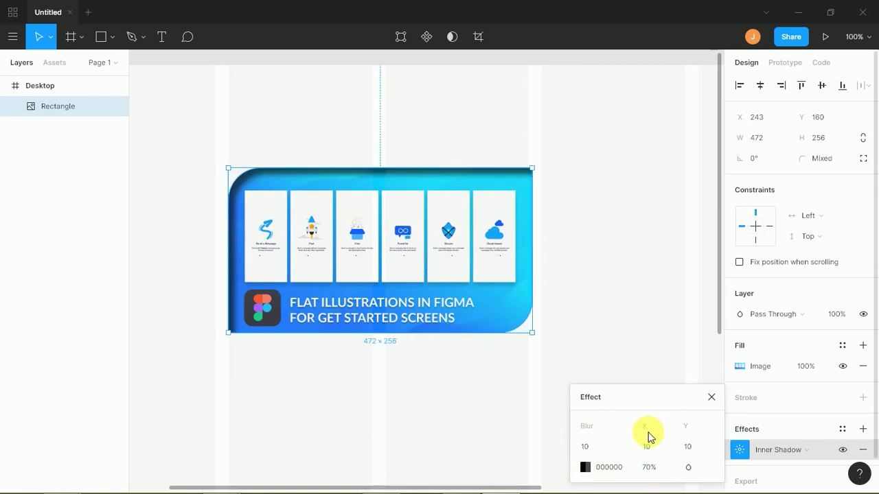
{"action": "left_click", "coordinate": [688, 467]}
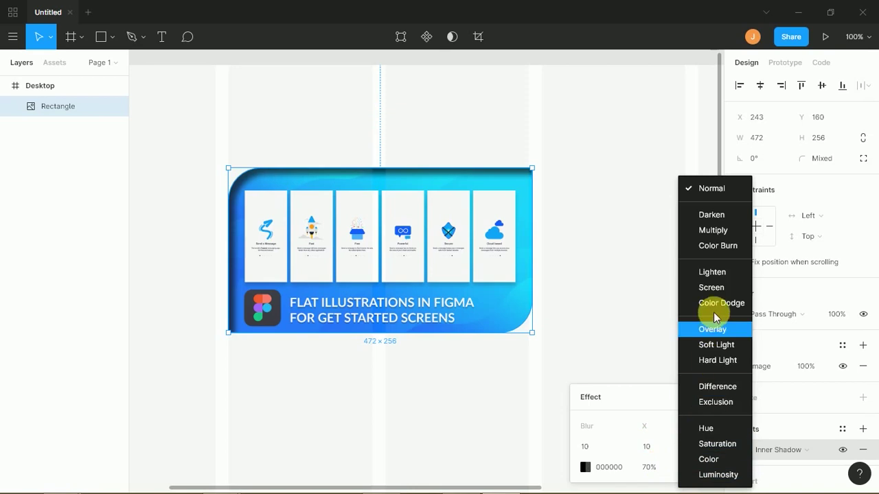
{"action": "left_click", "coordinate": [712, 287]}
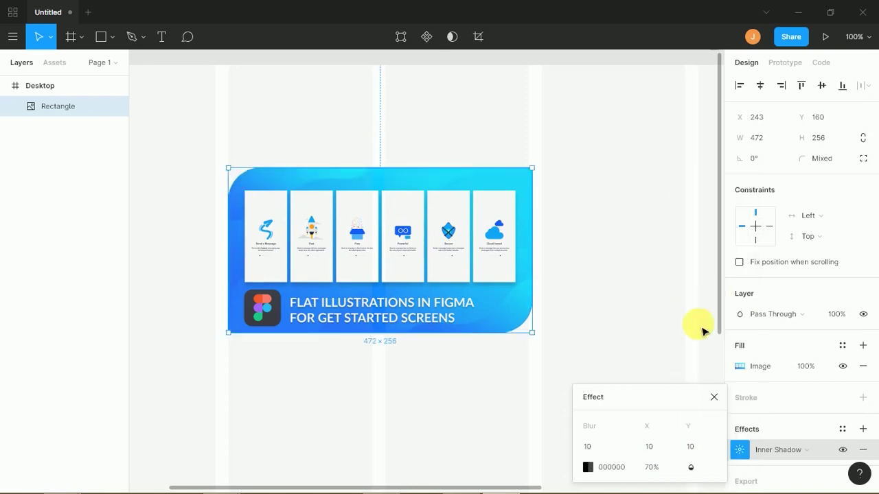
{"action": "left_click", "coordinate": [691, 462]}
{"action": "left_click", "coordinate": [721, 230]}
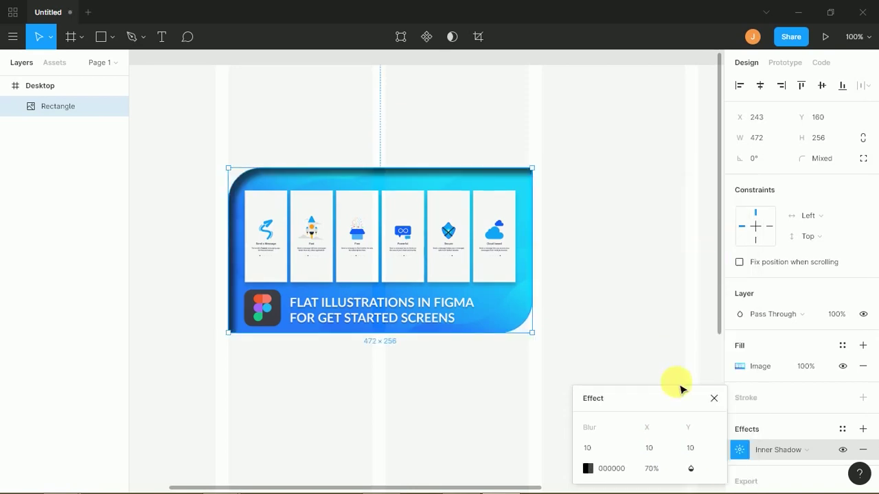
{"action": "left_click", "coordinate": [689, 468]}
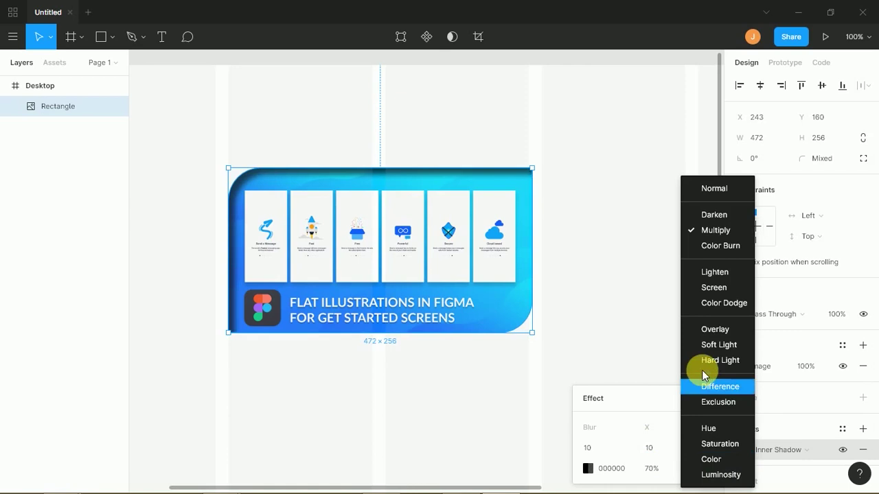
{"action": "left_click", "coordinate": [722, 219]}
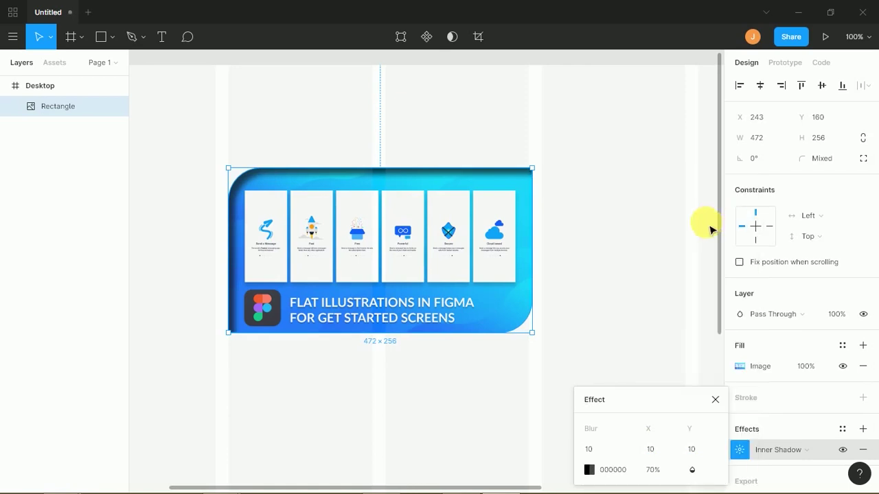
{"action": "left_click", "coordinate": [691, 470]}
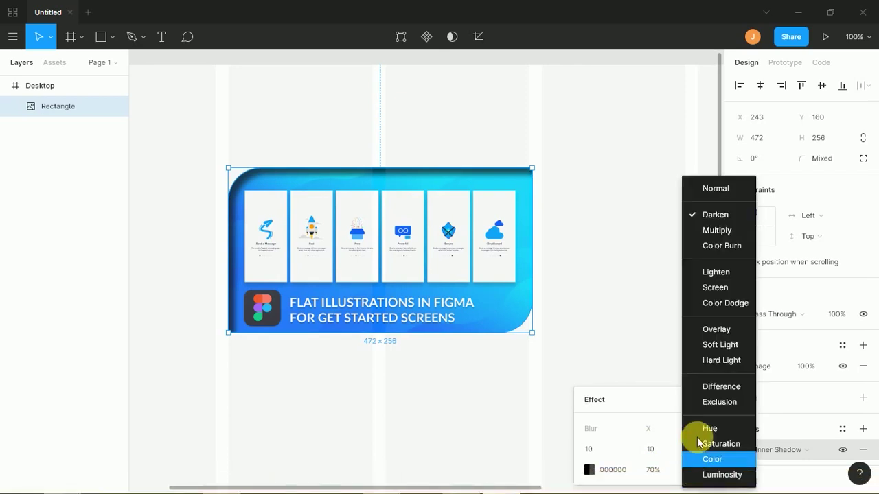
{"action": "left_click", "coordinate": [720, 344]}
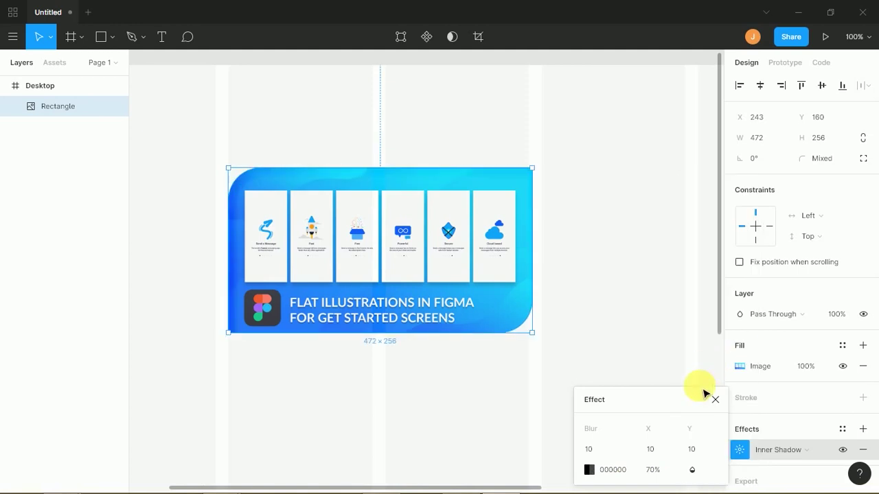
{"action": "left_click", "coordinate": [691, 468]}
{"action": "left_click", "coordinate": [723, 335]}
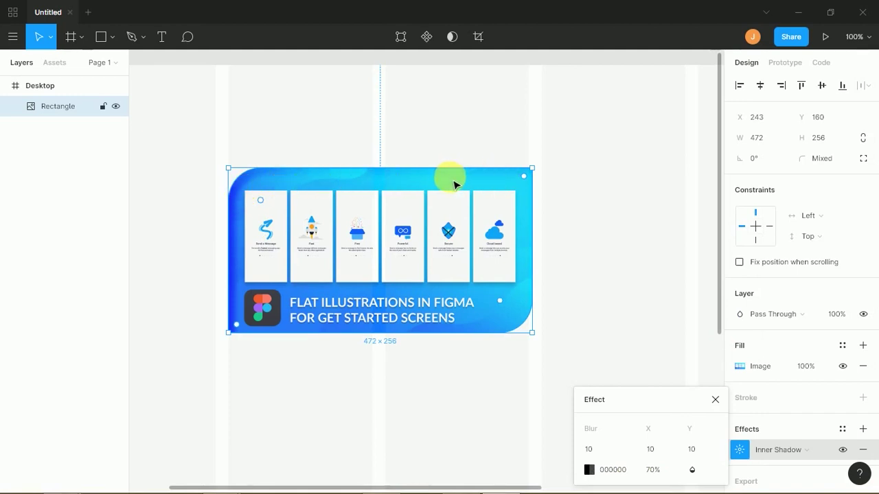
- Try 100% opacity with Luminosity and Saturation, then settle on Normal blend at 50%
{"action": "left_click", "coordinate": [652, 471]}
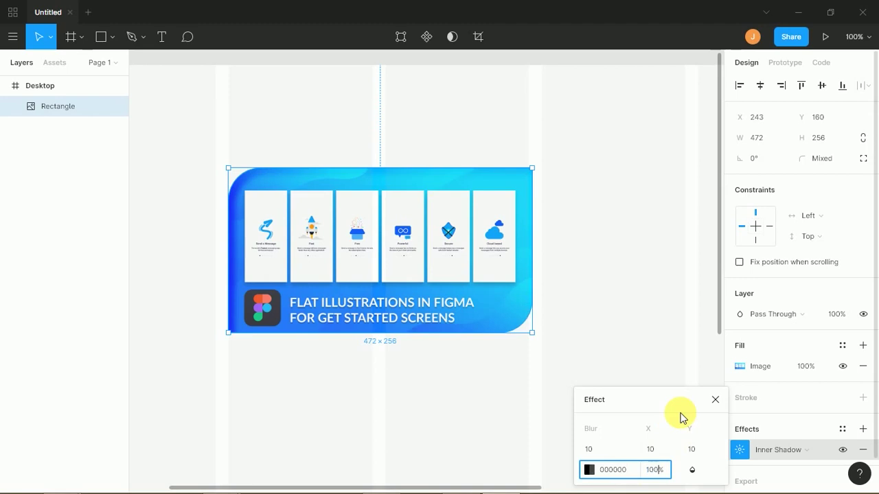
{"action": "type", "text": "100"}
{"action": "key", "text": "Return"}
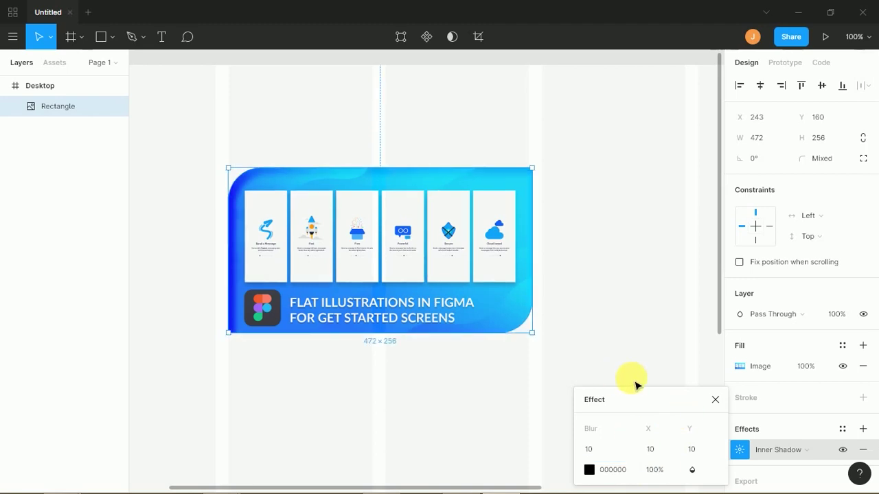
{"action": "left_click", "coordinate": [692, 469]}
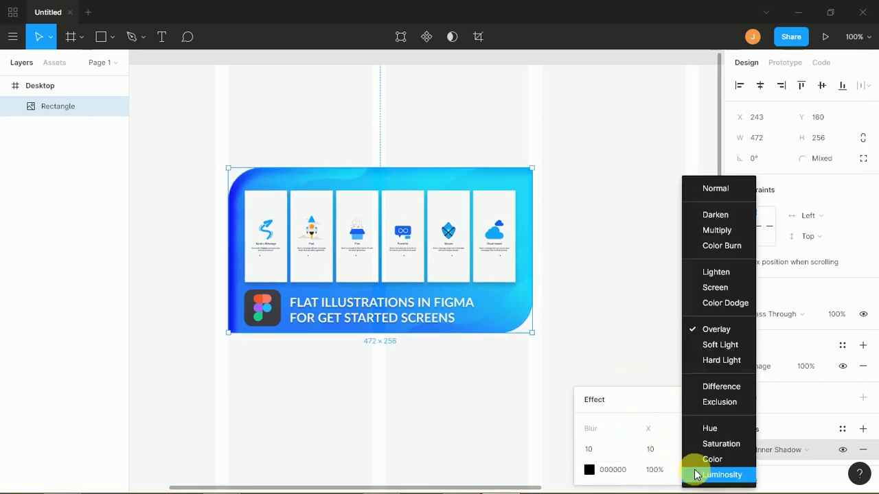
{"action": "left_click", "coordinate": [707, 446]}
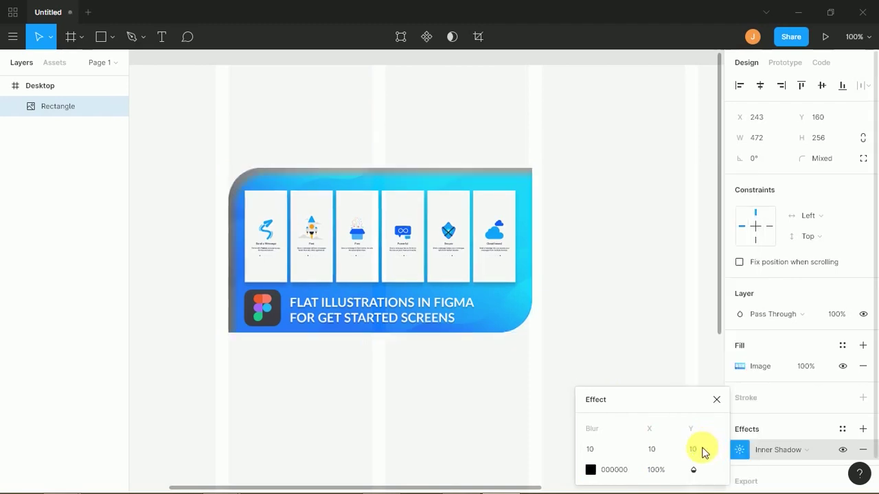
{"action": "left_click", "coordinate": [693, 470]}
{"action": "left_click", "coordinate": [708, 444]}
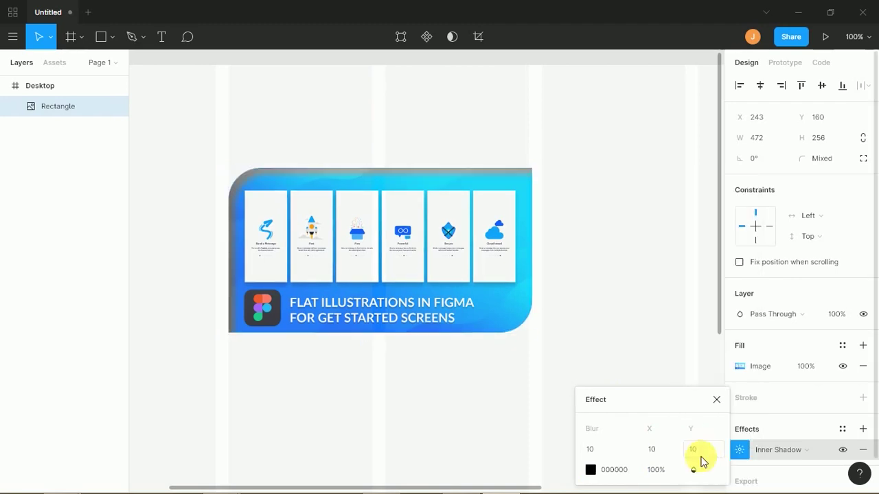
{"action": "left_click", "coordinate": [694, 469]}
{"action": "left_click", "coordinate": [707, 189]}
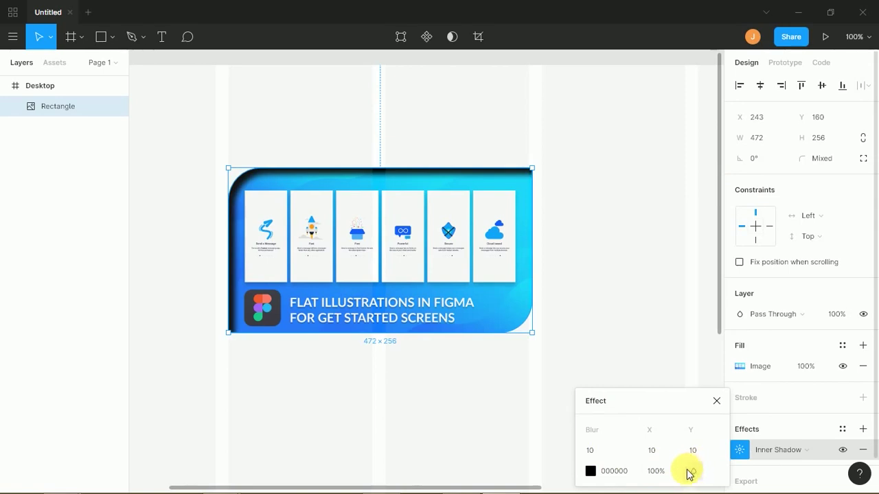
{"action": "left_click", "coordinate": [660, 471]}
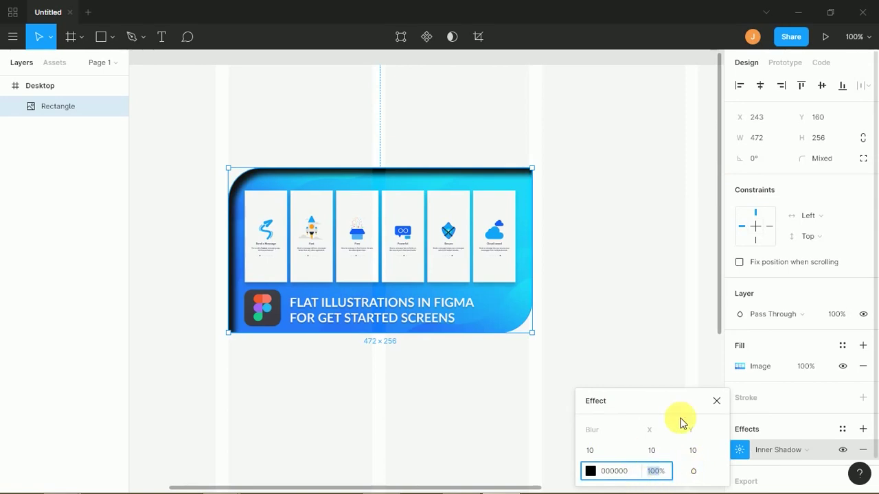
{"action": "type", "text": "50"}
{"action": "key", "text": "Return"}
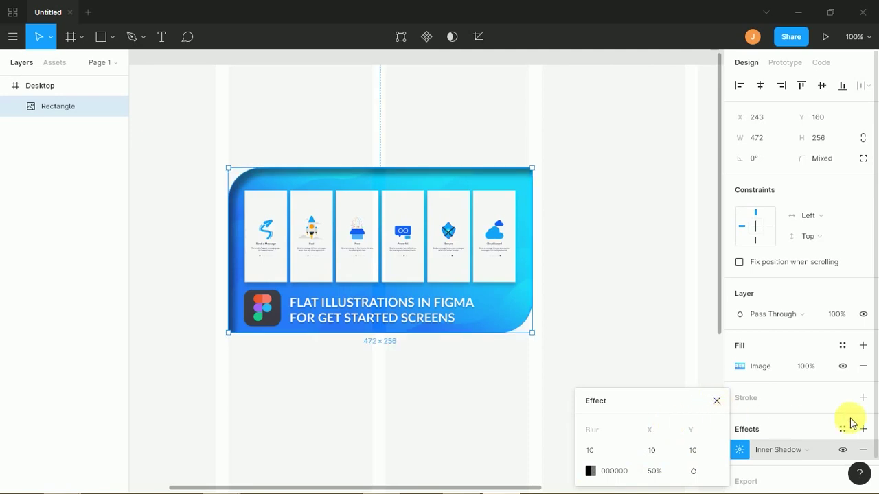
- Add a Drop Shadow next to the Inner Shadow, restoring both after an accidental removal
{"action": "left_click", "coordinate": [716, 401]}
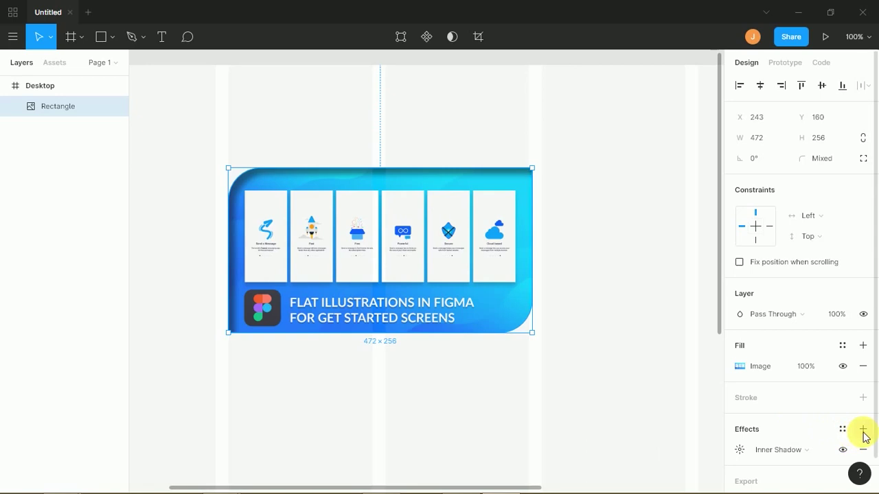
{"action": "left_click", "coordinate": [863, 429]}
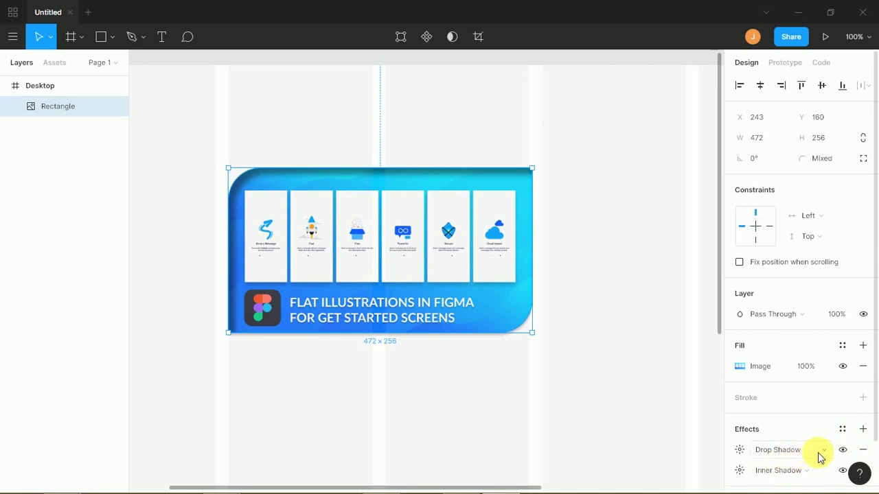
{"action": "left_click", "coordinate": [863, 450]}
{"action": "left_click", "coordinate": [863, 451]}
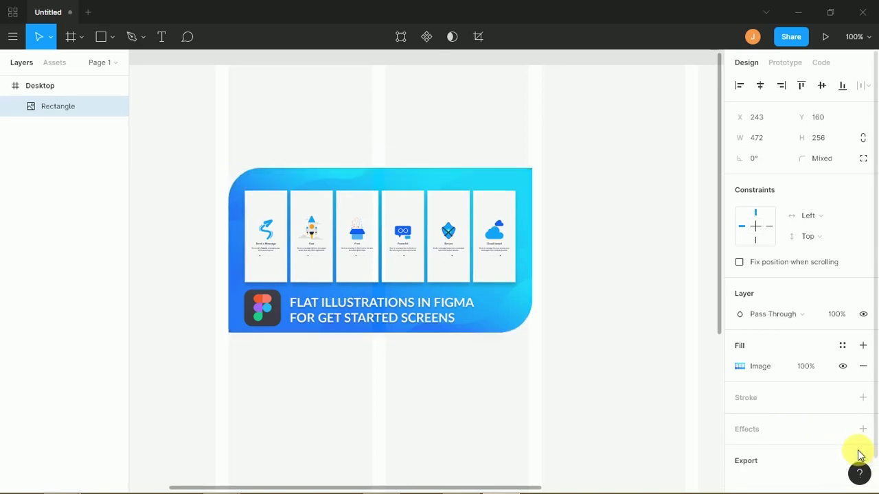
{"action": "key", "text": "ctrl+z"}
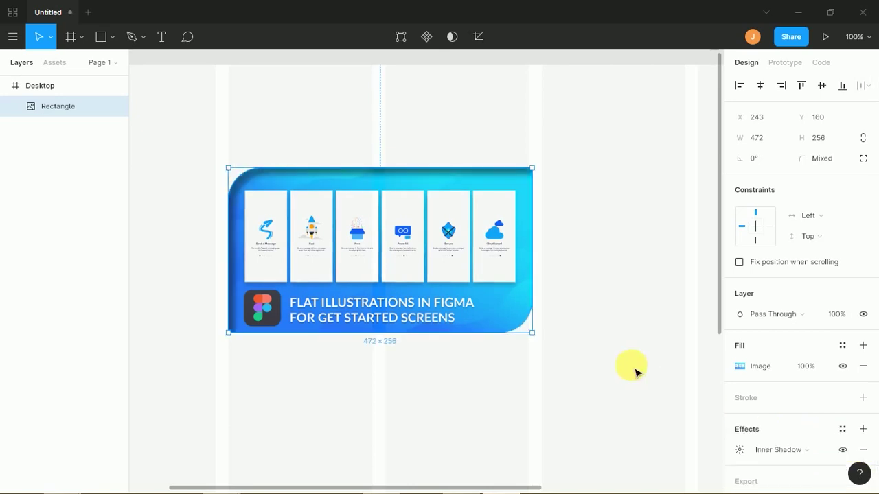
{"action": "key", "text": "ctrl+z"}
- Give the drop shadow blur 10 with X and Y offsets of 10
{"action": "left_click", "coordinate": [776, 450]}
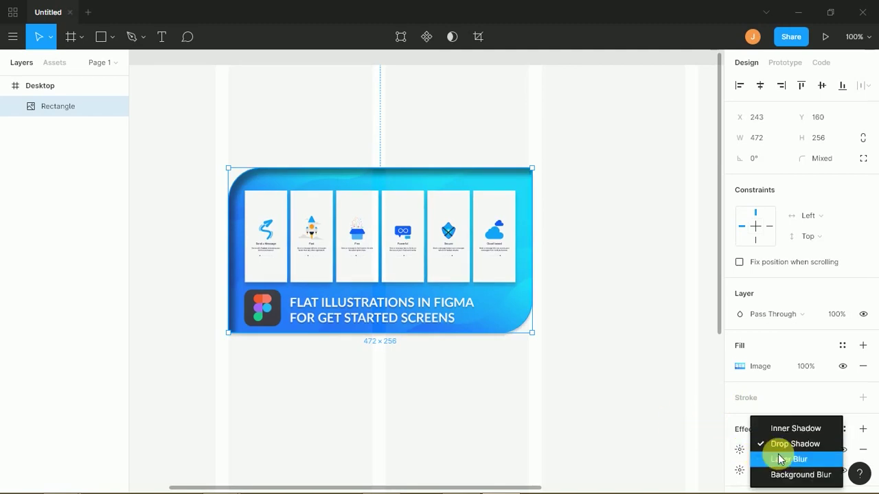
{"action": "left_click", "coordinate": [738, 450]}
{"action": "left_click", "coordinate": [739, 450]}
{"action": "left_click", "coordinate": [691, 447]}
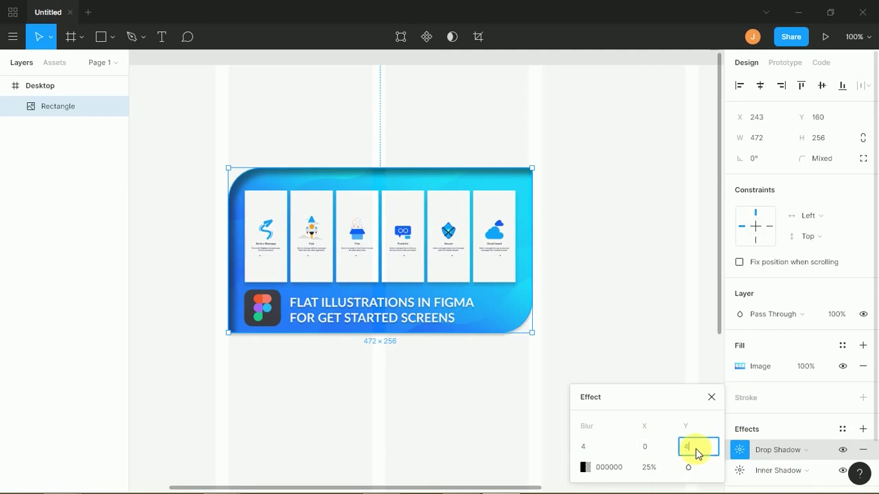
{"action": "type", "text": "10"}
{"action": "key", "text": "Return"}
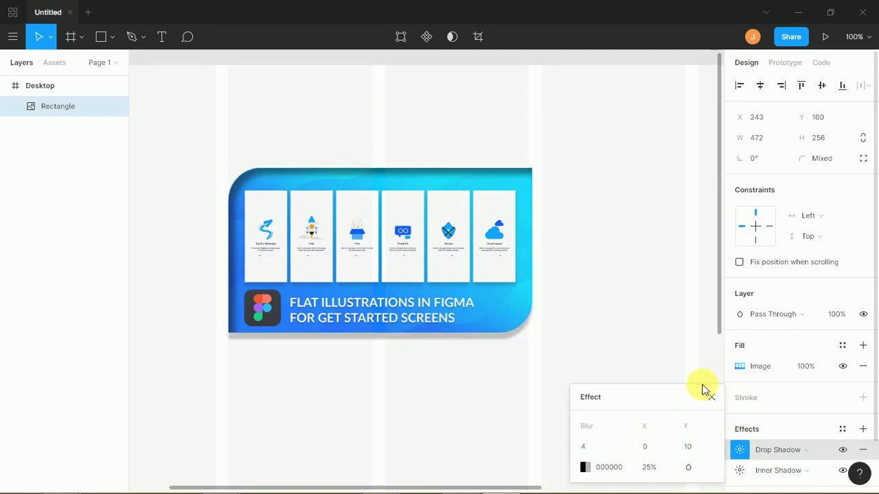
{"action": "left_click", "coordinate": [593, 450]}
{"action": "type", "text": "10"}
{"action": "key", "text": "Return"}
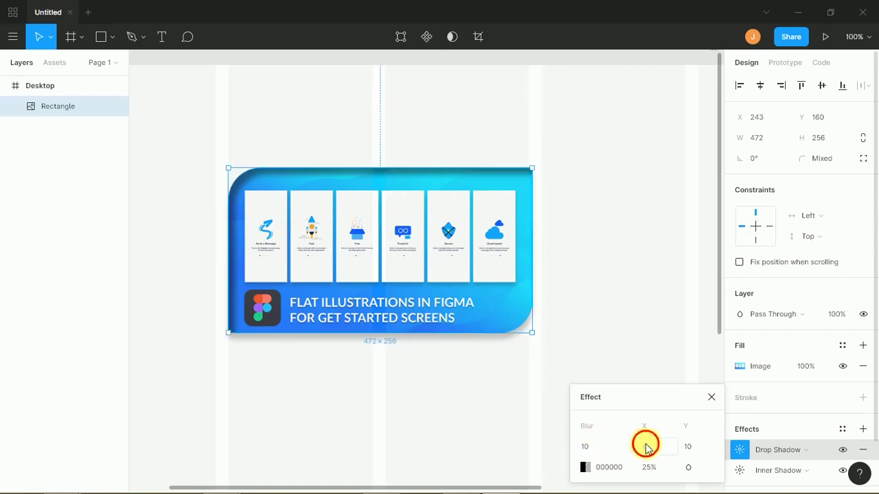
{"action": "left_click", "coordinate": [651, 447]}
{"action": "type", "text": "10"}
{"action": "key", "text": "Return"}
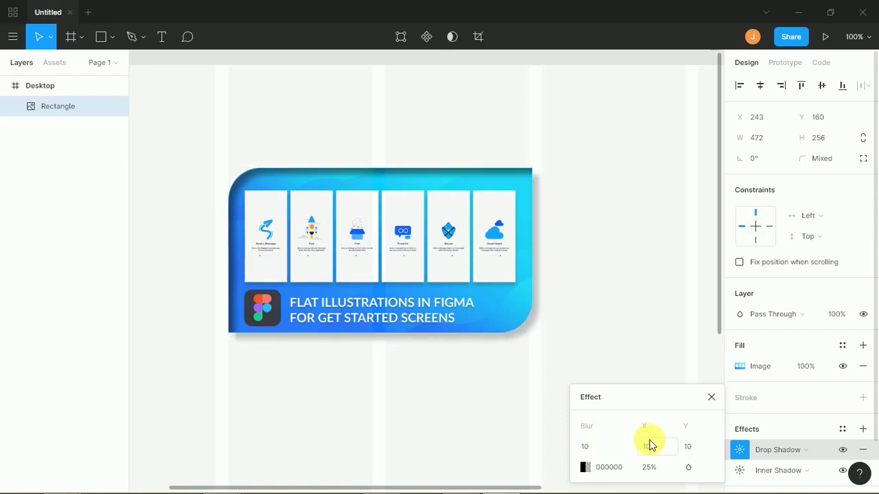
- Move the image rectangle to the right, then delete it
{"action": "left_click", "coordinate": [605, 322]}
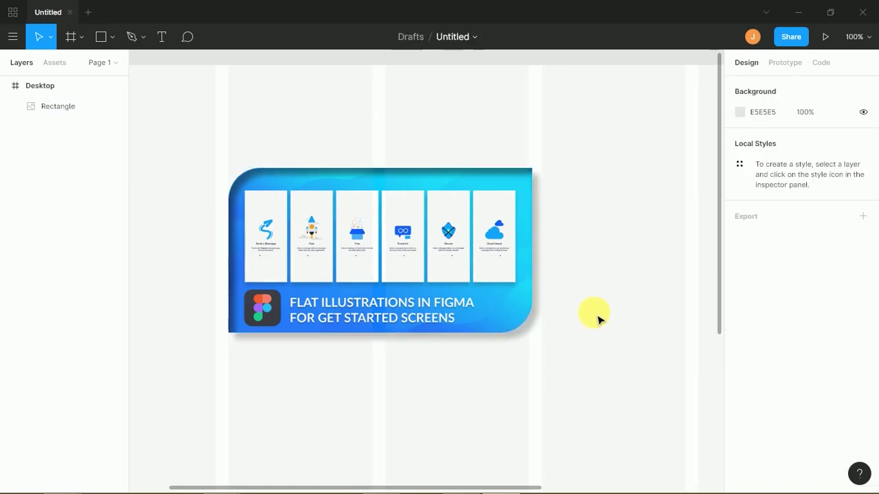
{"action": "left_click", "coordinate": [488, 254]}
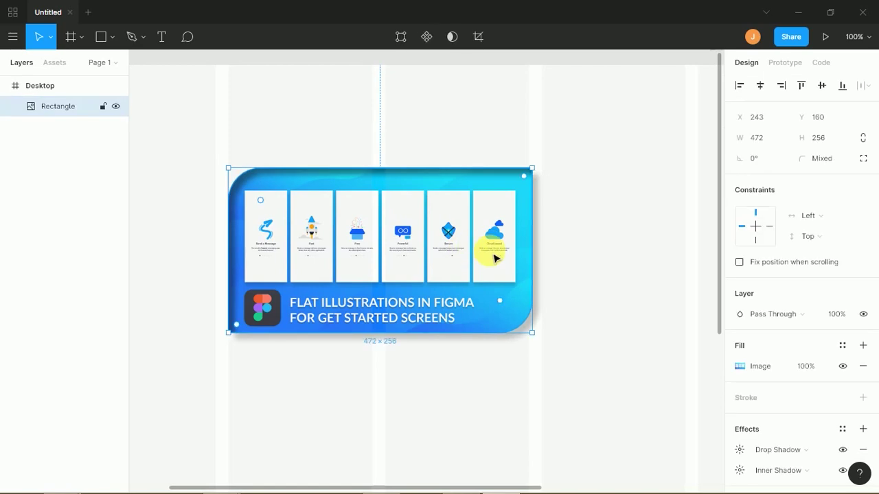
{"action": "mouse_move", "coordinate": [697, 488]}
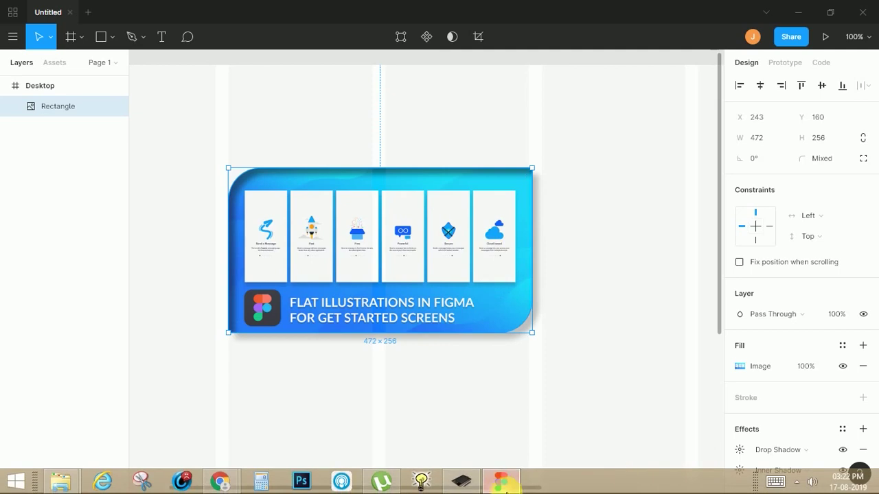
{"action": "mouse_move", "coordinate": [503, 491]}
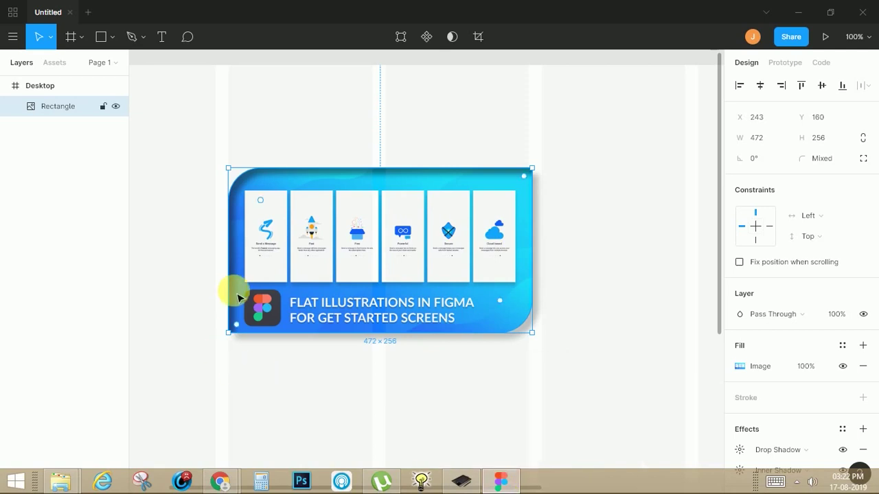
{"action": "left_click_drag", "start_coordinate": [345, 242], "coordinate": [394, 242]}
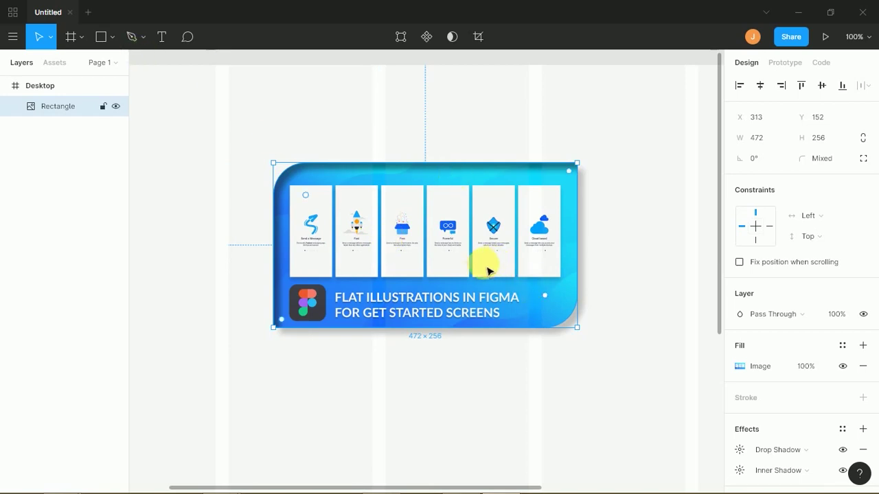
{"action": "key", "text": "Delete"}
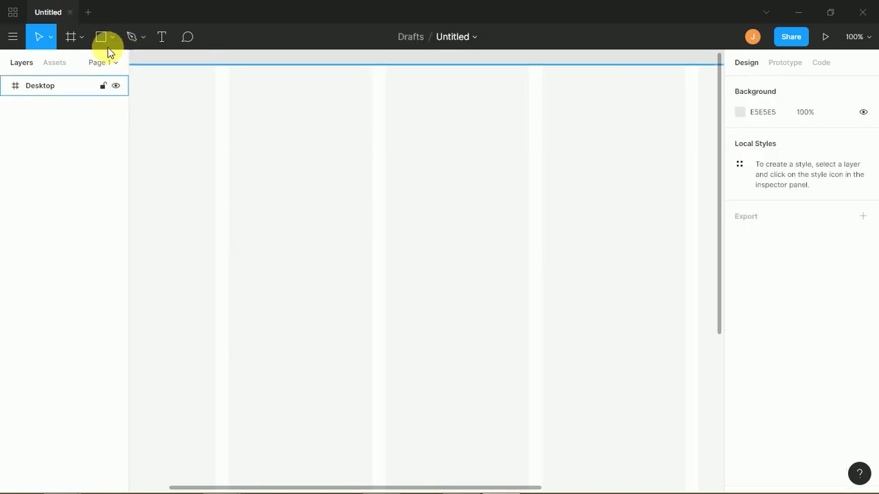
- Draw a horizontal line about 531 wide with a black 16-weight centred stroke
{"action": "left_click", "coordinate": [112, 41]}
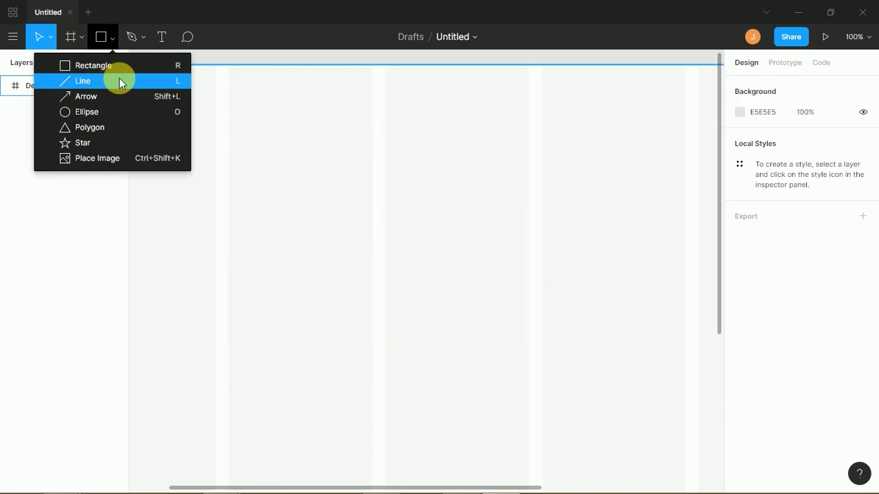
{"action": "key", "text": "Escape"}
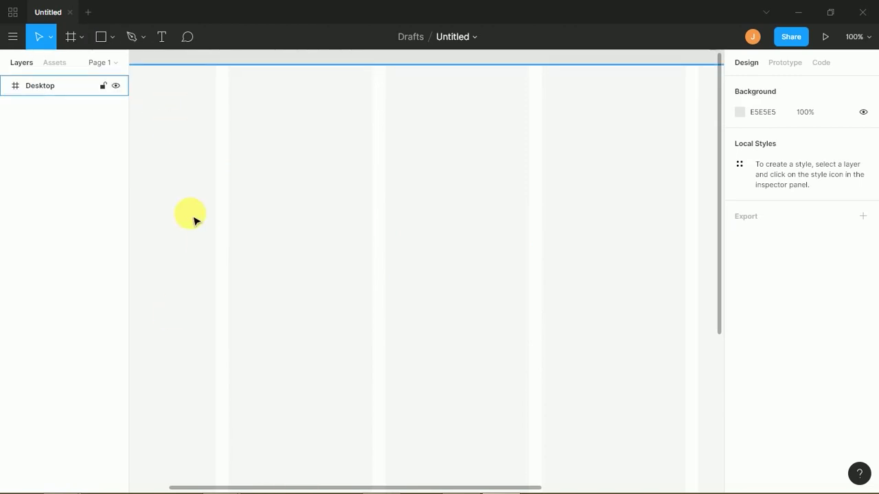
{"action": "key", "text": "l"}
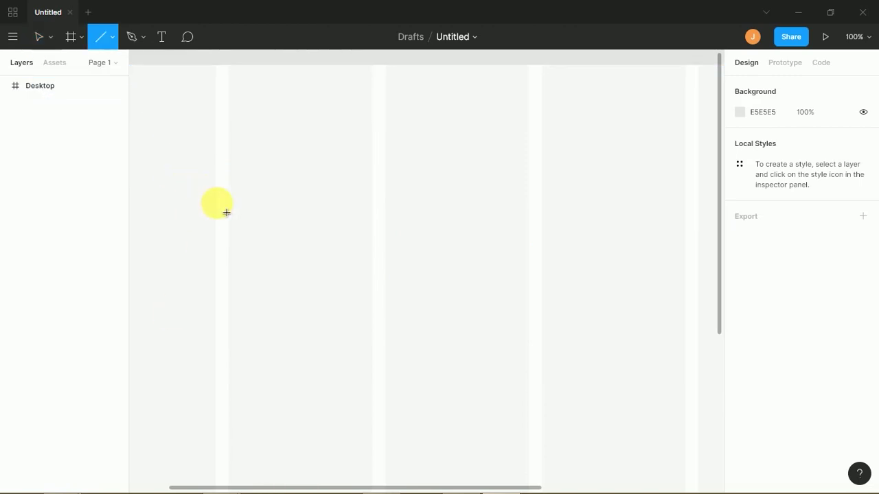
{"action": "mouse_move", "coordinate": [200, 217]}
{"action": "left_mouse_down"}
{"action": "mouse_move", "coordinate": [309, 204]}
{"action": "mouse_move", "coordinate": [542, 223]}
{"action": "left_mouse_up"}
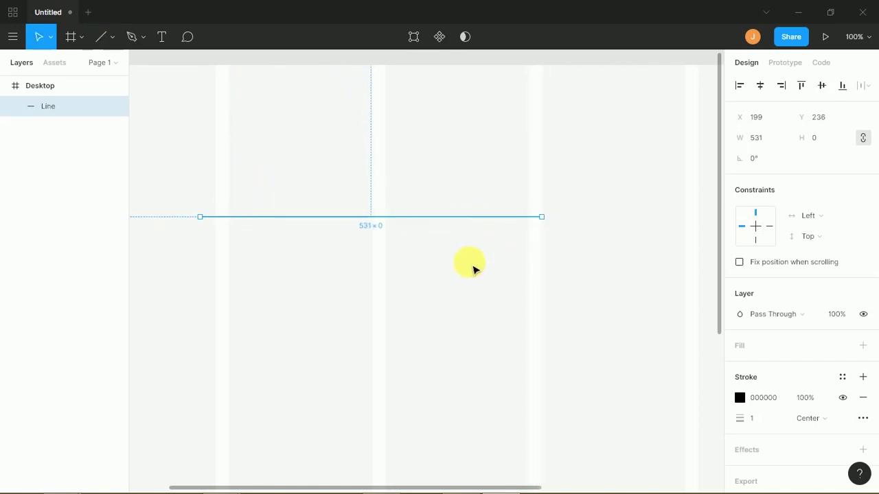
{"action": "left_click_drag", "start_coordinate": [429, 205], "coordinate": [461, 252]}
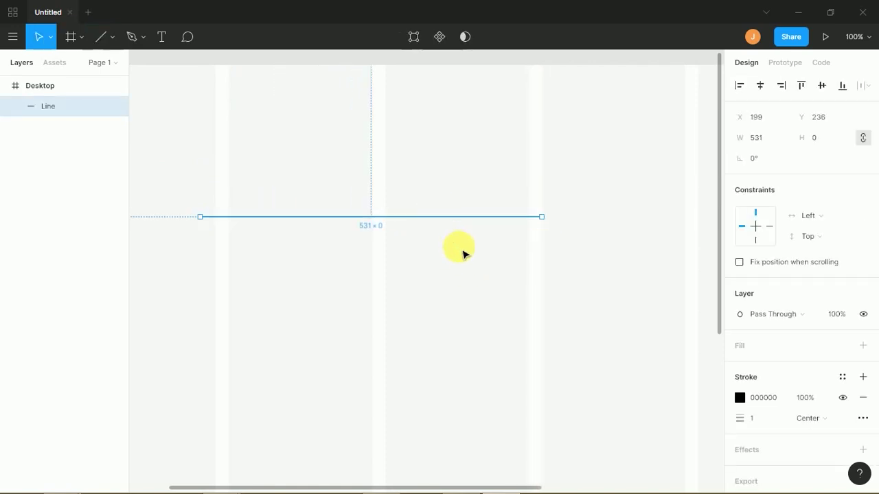
{"action": "mouse_move", "coordinate": [738, 421]}
{"action": "left_mouse_down"}
{"action": "mouse_move", "coordinate": [773, 410]}
{"action": "mouse_move", "coordinate": [758, 417]}
{"action": "left_mouse_up"}
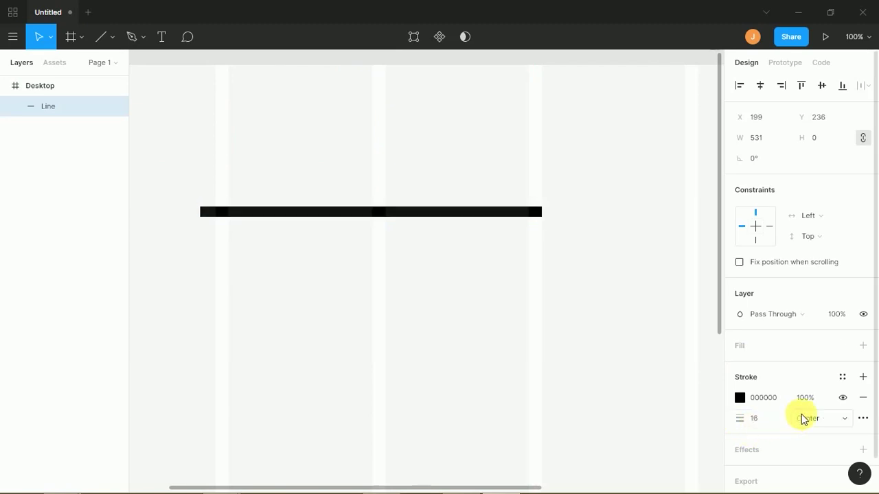
{"action": "left_click", "coordinate": [817, 422]}
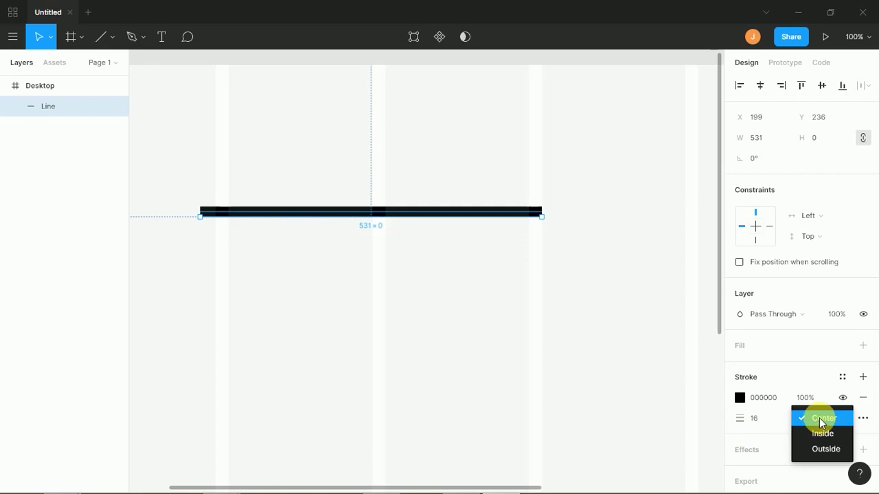
{"action": "left_click", "coordinate": [822, 420]}
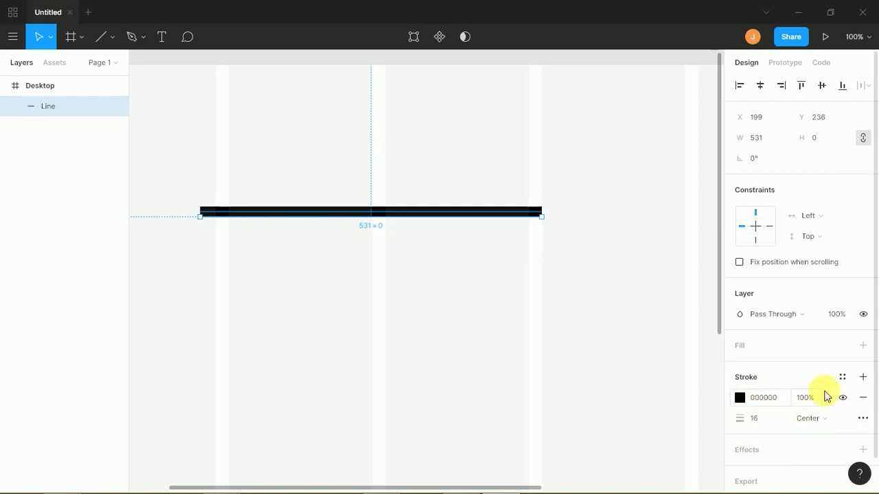
{"action": "left_click", "coordinate": [863, 419]}
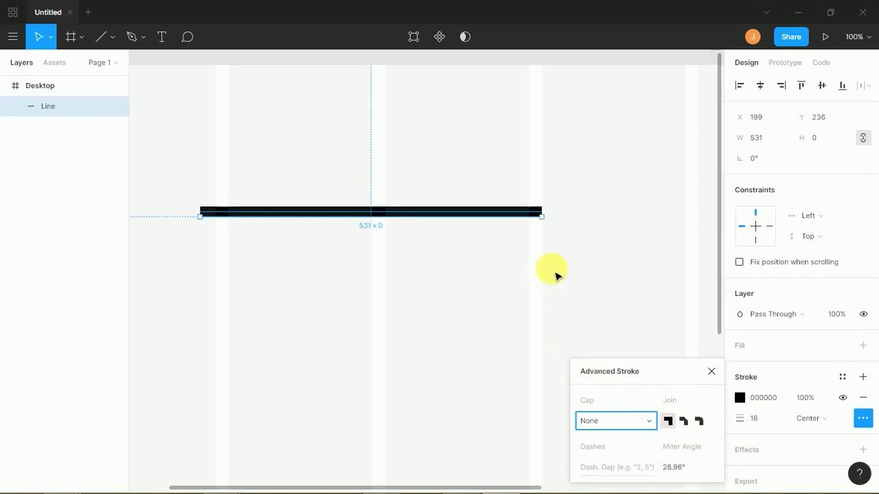
- Try Triangle Arrow, Line Arrow, Square and Round end caps on the line
{"action": "left_click", "coordinate": [549, 235]}
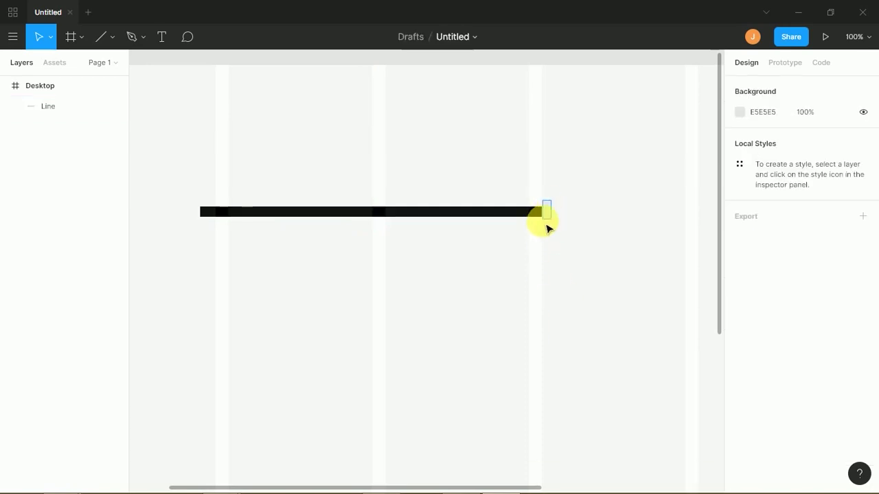
{"action": "left_click", "coordinate": [540, 233]}
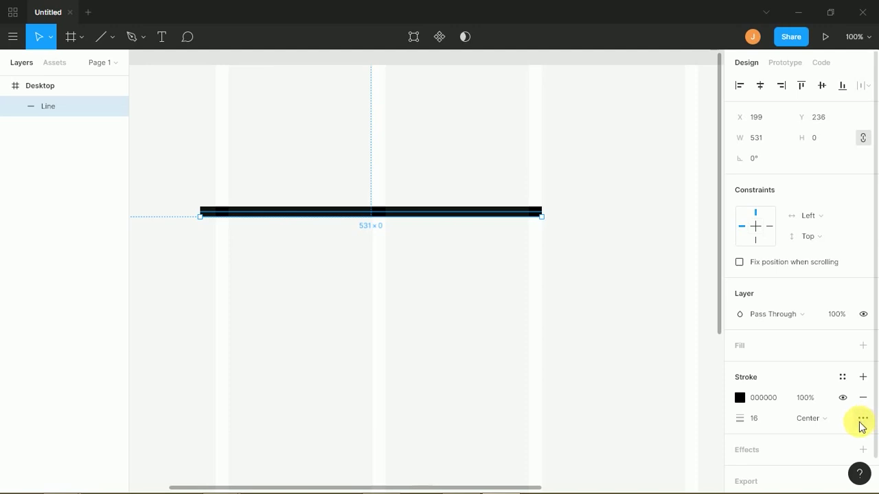
{"action": "left_click", "coordinate": [863, 419]}
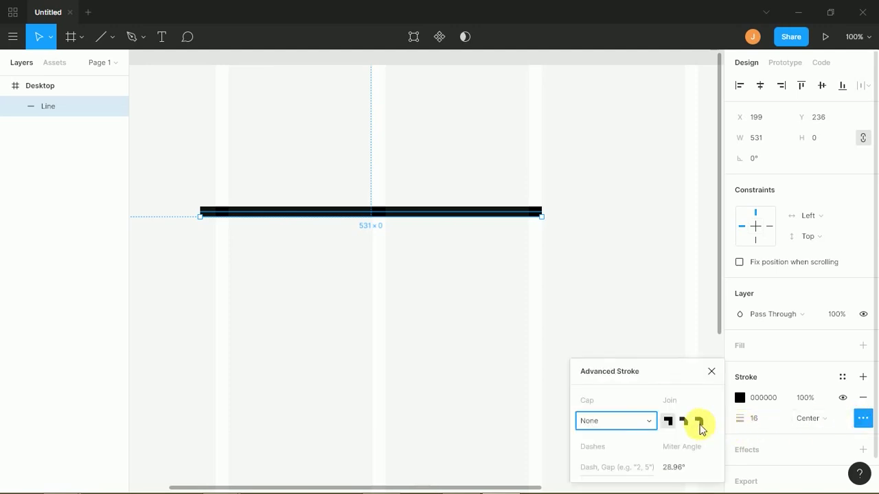
{"action": "left_click", "coordinate": [621, 426]}
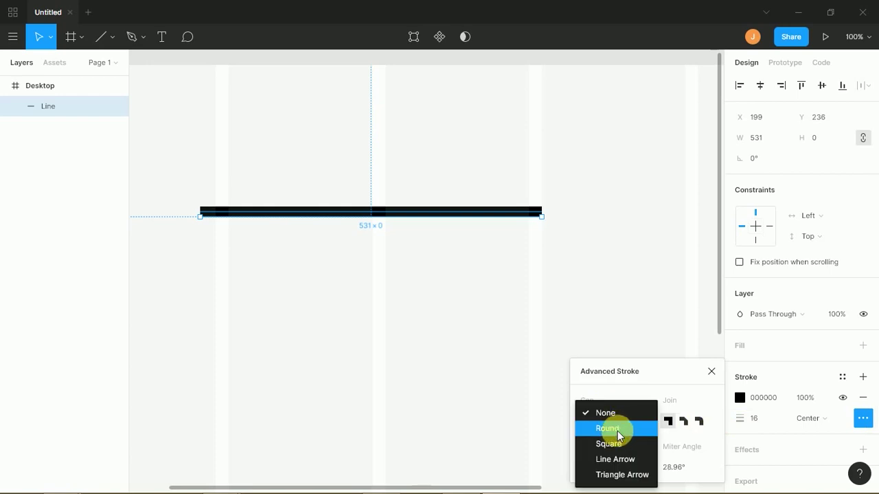
{"action": "left_click", "coordinate": [638, 478]}
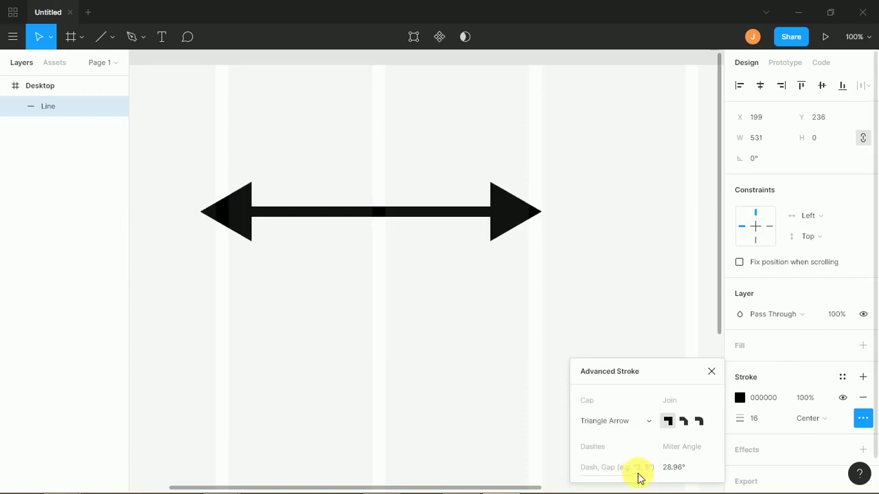
{"action": "left_click", "coordinate": [615, 423]}
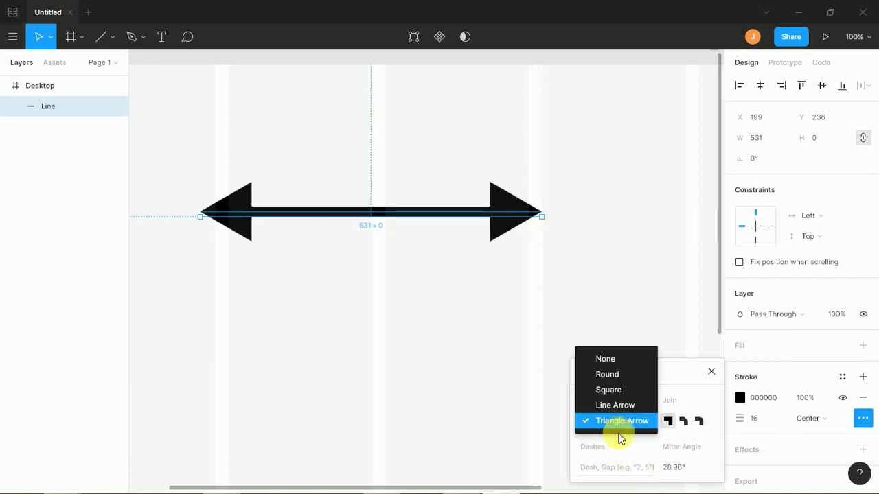
{"action": "left_click", "coordinate": [615, 405]}
{"action": "left_click", "coordinate": [613, 424]}
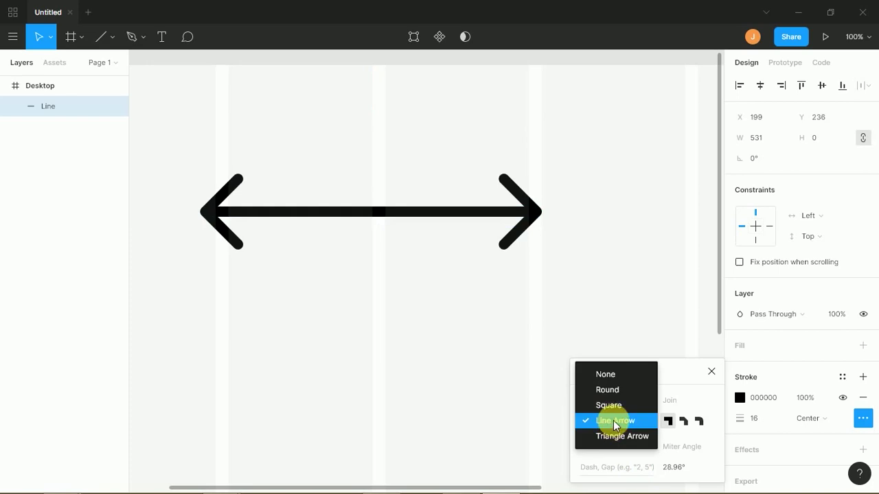
{"action": "left_click", "coordinate": [614, 407]}
{"action": "left_click", "coordinate": [605, 421]}
{"action": "left_click", "coordinate": [604, 406]}
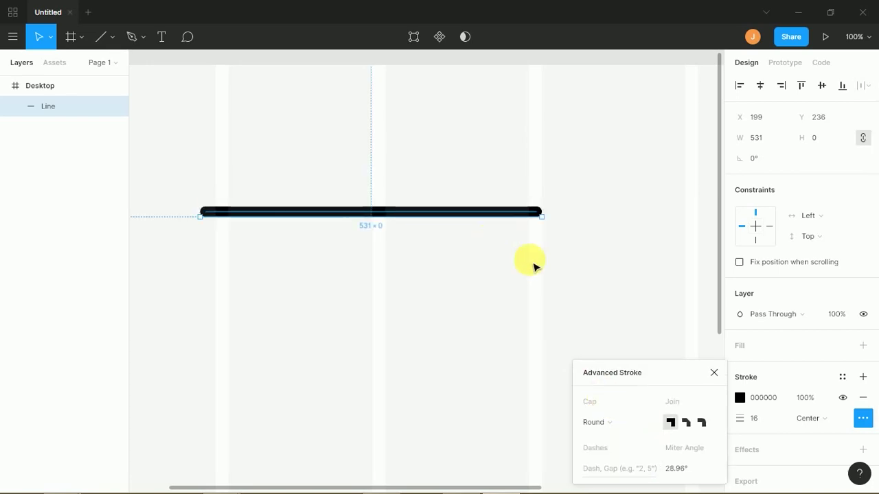
{"action": "left_click", "coordinate": [610, 424]}
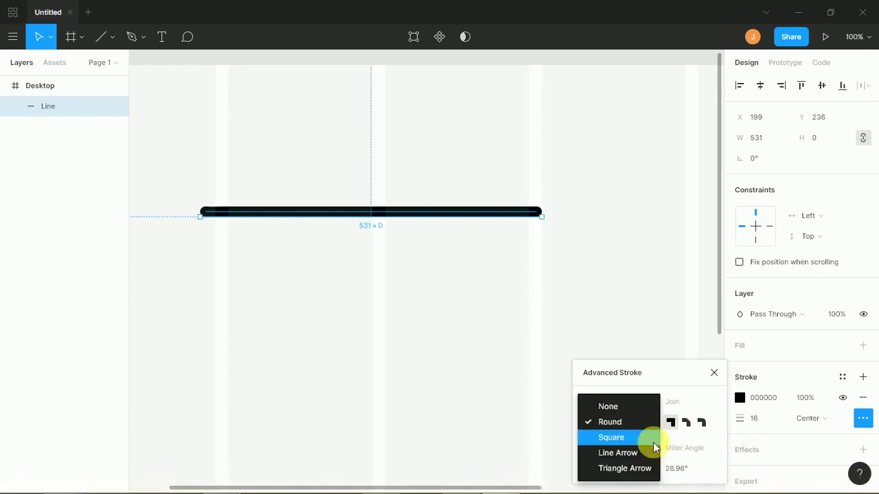
- Undo a stray Pen point, then select the line and delete it
{"action": "left_click", "coordinate": [402, 337]}
{"action": "left_click_drag", "start_coordinate": [372, 158], "coordinate": [423, 291]}
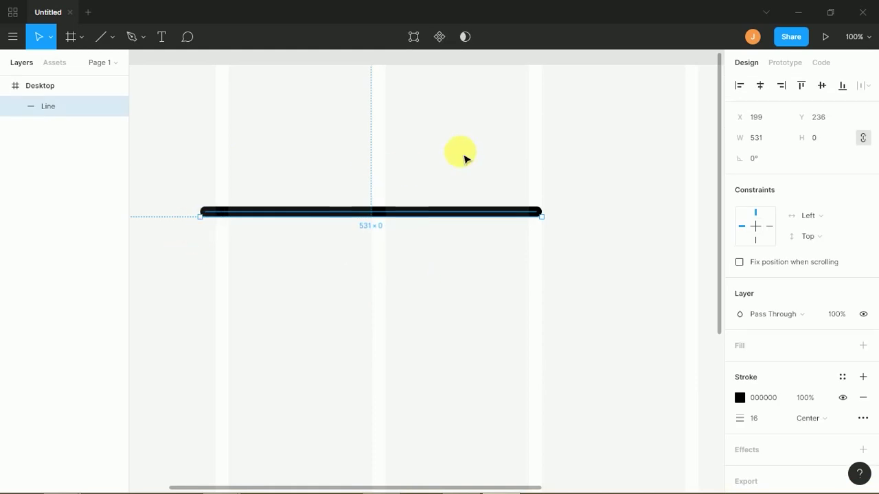
{"action": "left_click", "coordinate": [385, 218]}
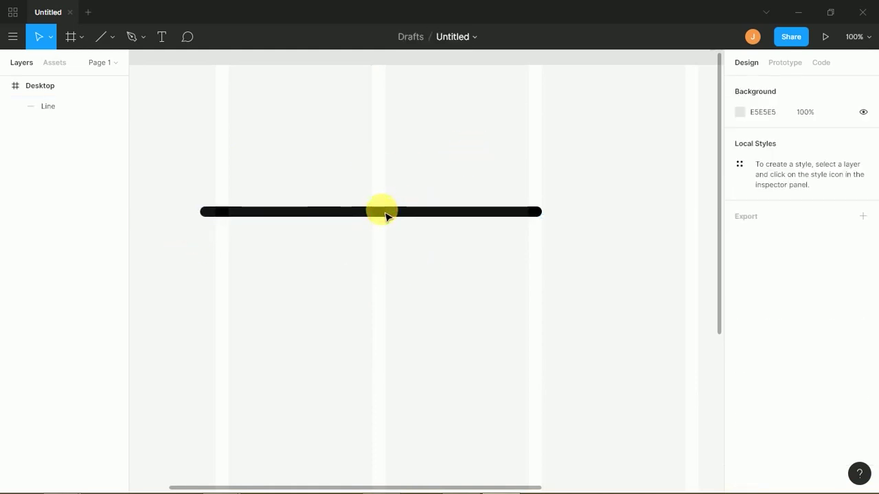
{"action": "left_click", "coordinate": [383, 217]}
{"action": "left_click", "coordinate": [385, 218]}
{"action": "left_click", "coordinate": [140, 42]}
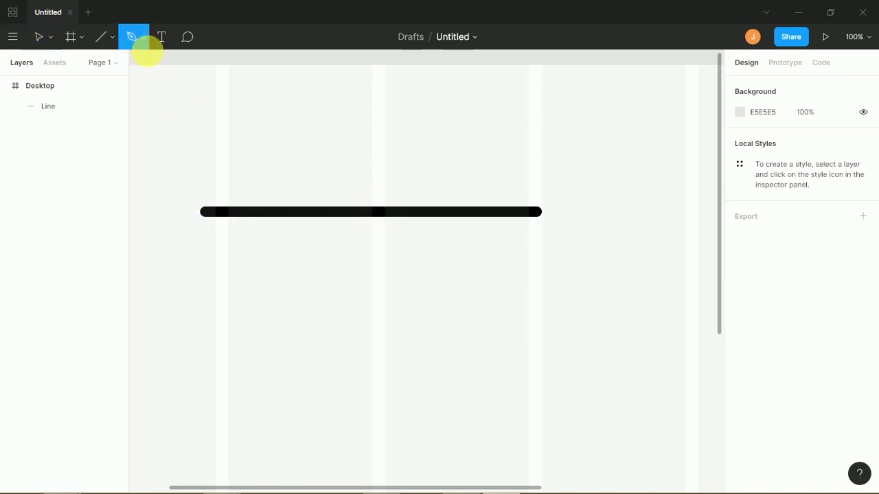
{"action": "left_click", "coordinate": [387, 216]}
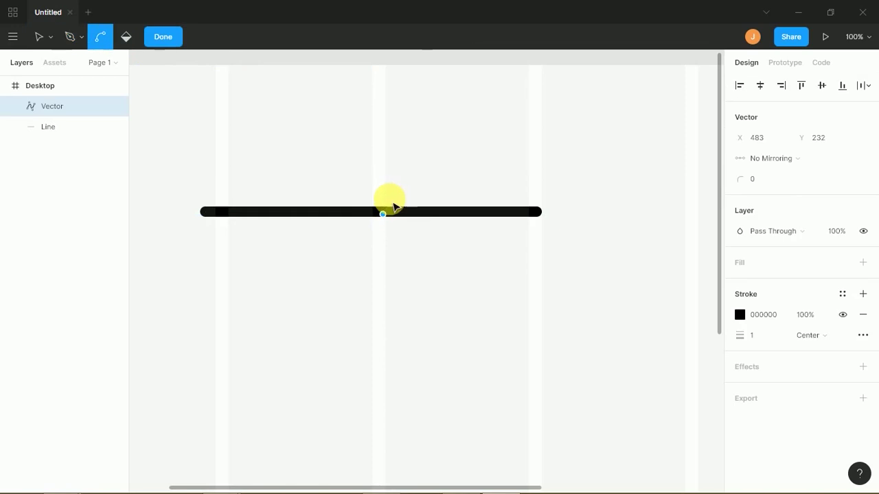
{"action": "key", "text": "ctrl+z"}
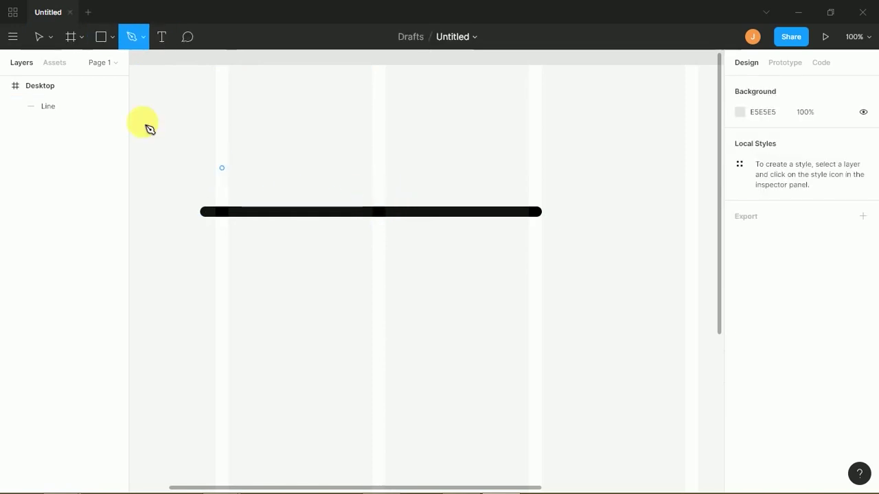
{"action": "left_click", "coordinate": [39, 34]}
{"action": "left_click_drag", "start_coordinate": [159, 108], "coordinate": [345, 352]}
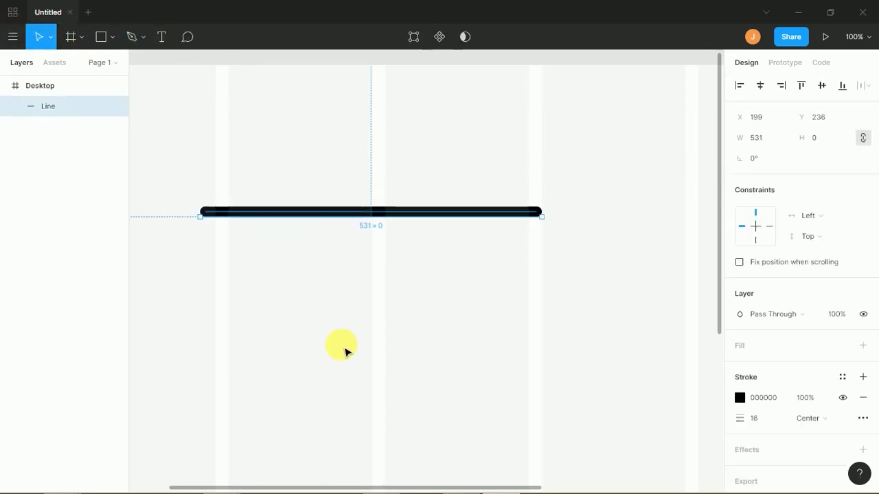
{"action": "key", "text": "Delete"}
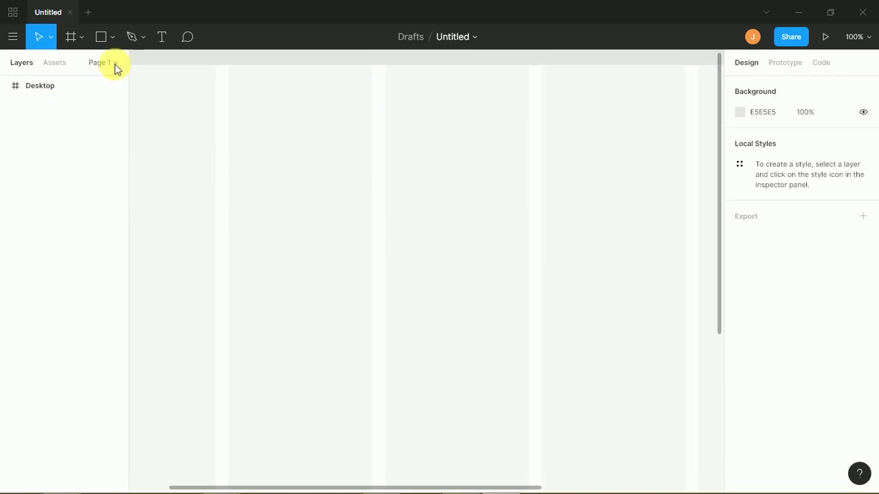
- Draw a 139 × 139 square with no fill and an 18-weight black stroke, then enter point editing
{"action": "left_click", "coordinate": [103, 42]}
{"action": "left_click_drag", "start_coordinate": [294, 230], "coordinate": [388, 313]}
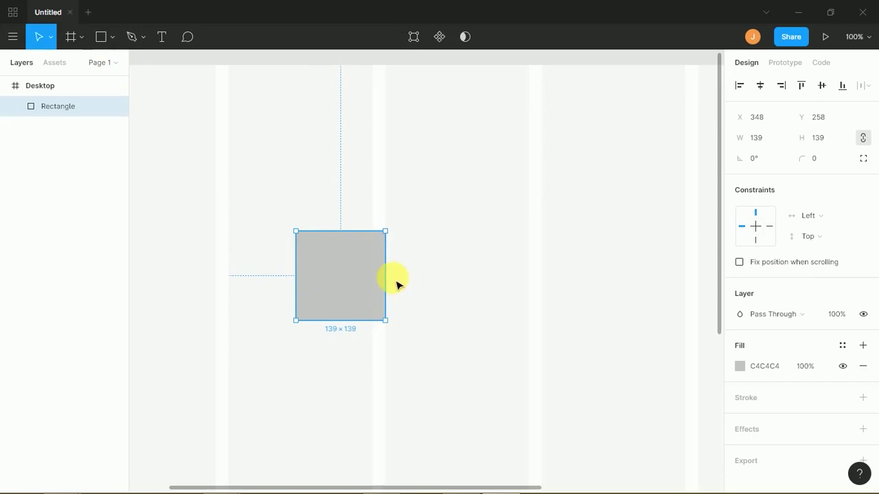
{"action": "left_click", "coordinate": [863, 366]}
{"action": "left_click", "coordinate": [863, 377]}
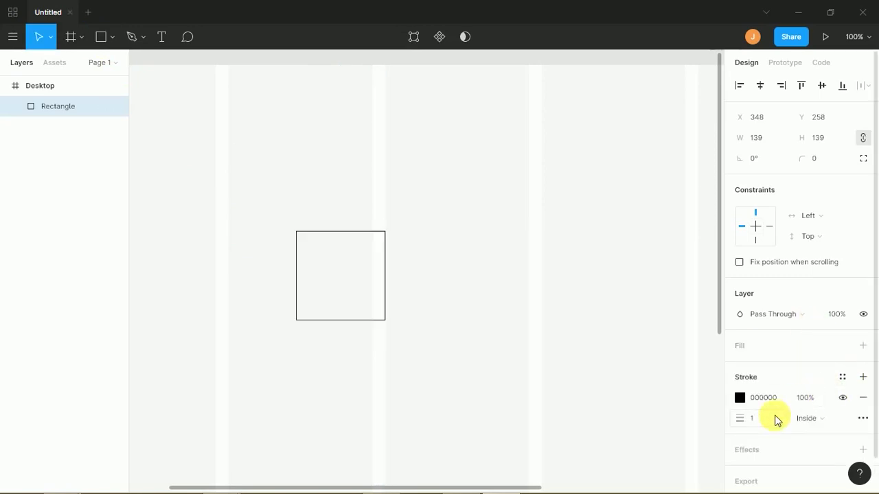
{"action": "left_click_drag", "start_coordinate": [746, 423], "coordinate": [763, 416]}
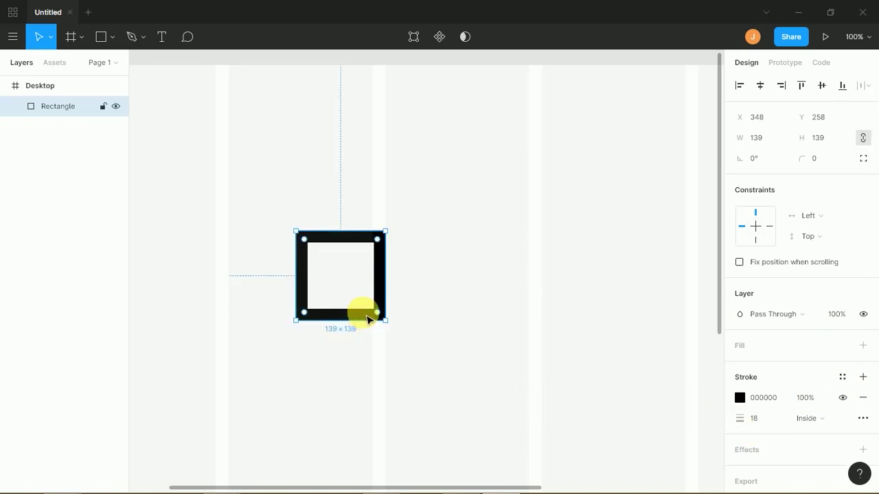
{"action": "double_click", "coordinate": [366, 320]}
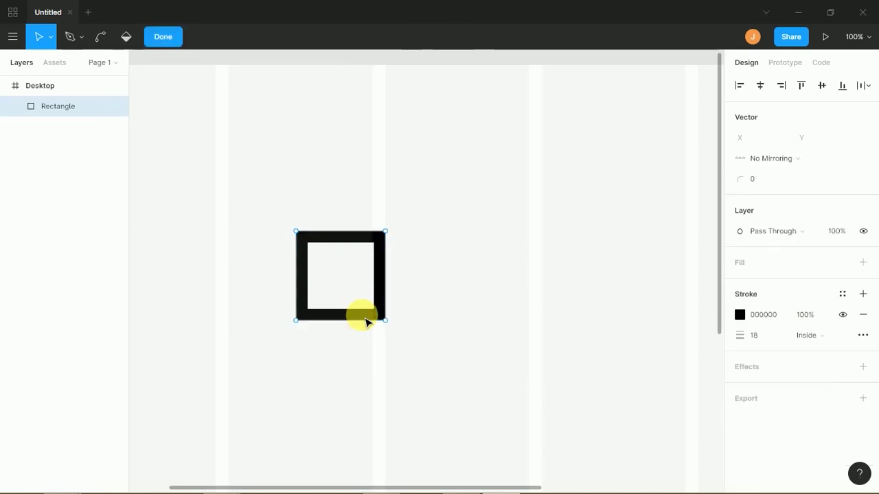
- Delete the square's bottom-right corner point, exit point editing, and nudge the shape to X 354, Y 280
{"action": "left_click", "coordinate": [386, 320]}
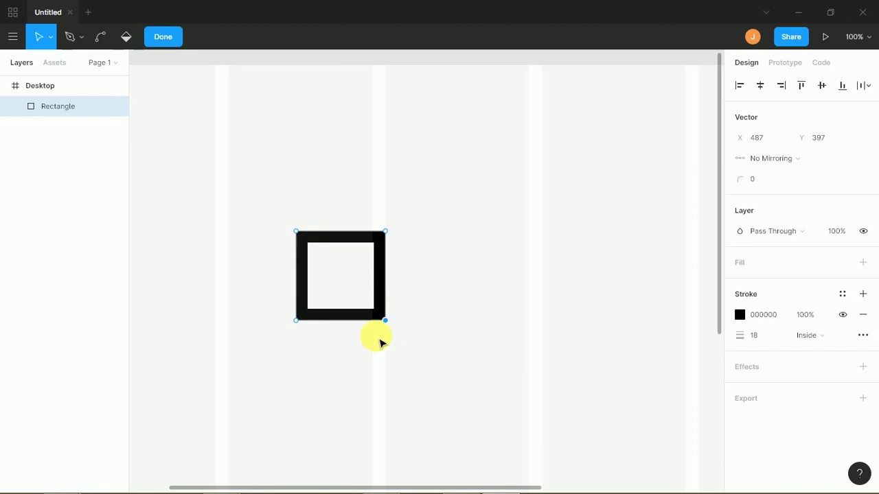
{"action": "key", "text": "Delete"}
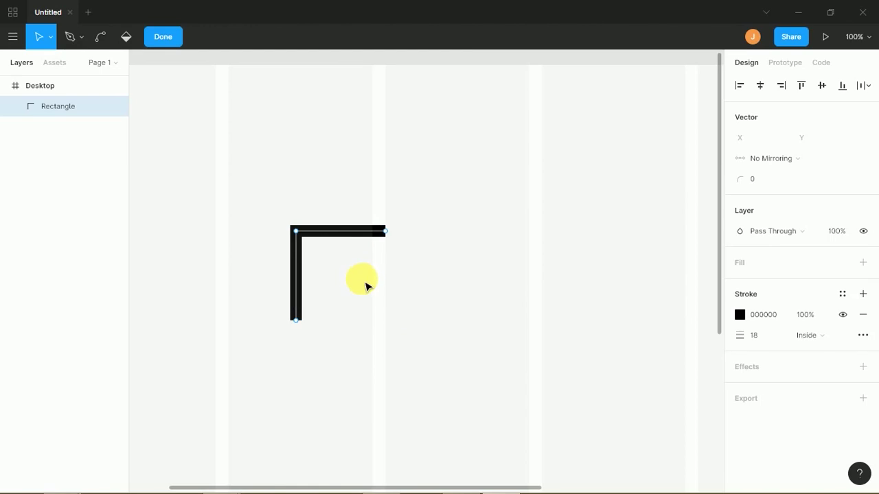
{"action": "left_click", "coordinate": [364, 281]}
{"action": "left_click", "coordinate": [366, 283]}
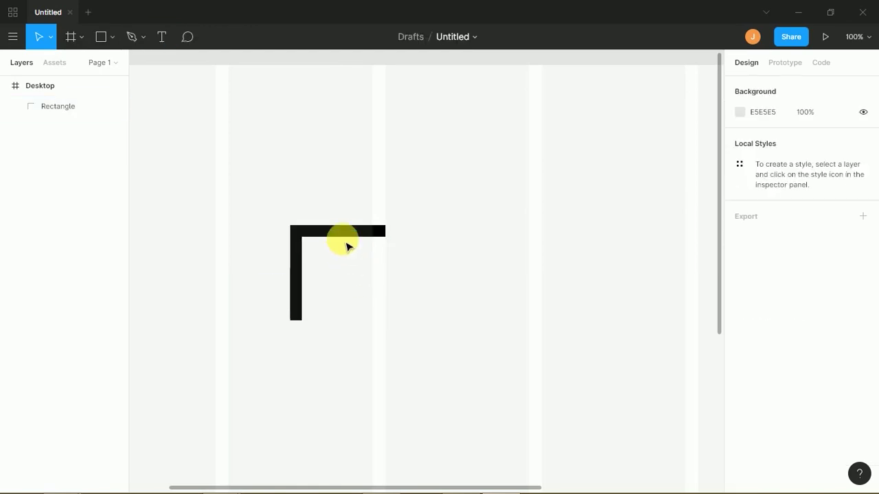
{"action": "left_click_drag", "start_coordinate": [346, 239], "coordinate": [354, 255]}
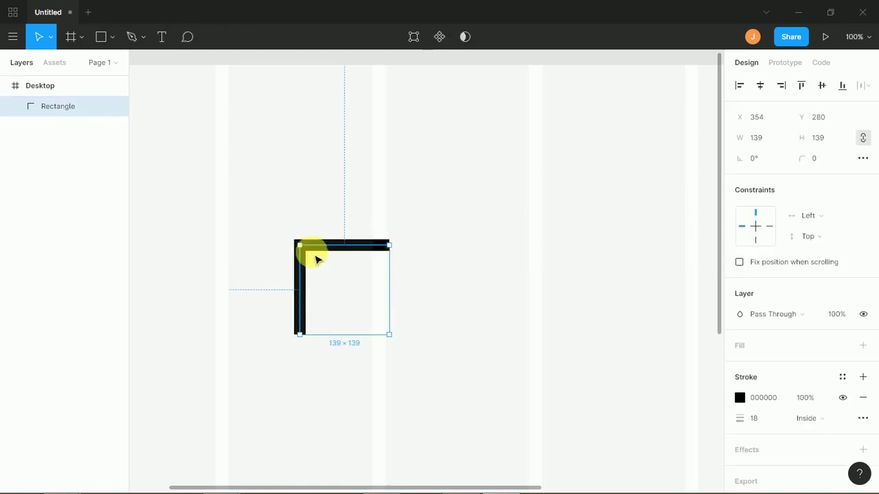
{"action": "left_click_drag", "start_coordinate": [280, 233], "coordinate": [324, 276]}
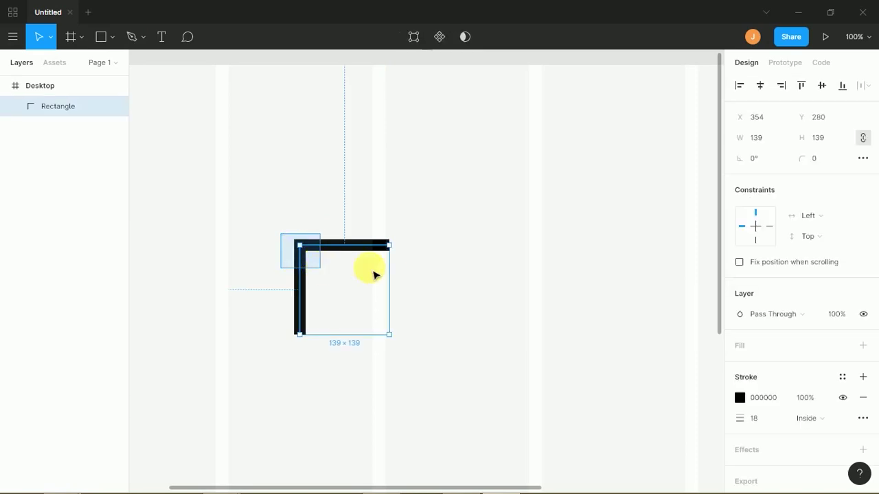
- Set the stroke's corner join to Round after previewing the Miter and Bevel joins
{"action": "left_click", "coordinate": [862, 418]}
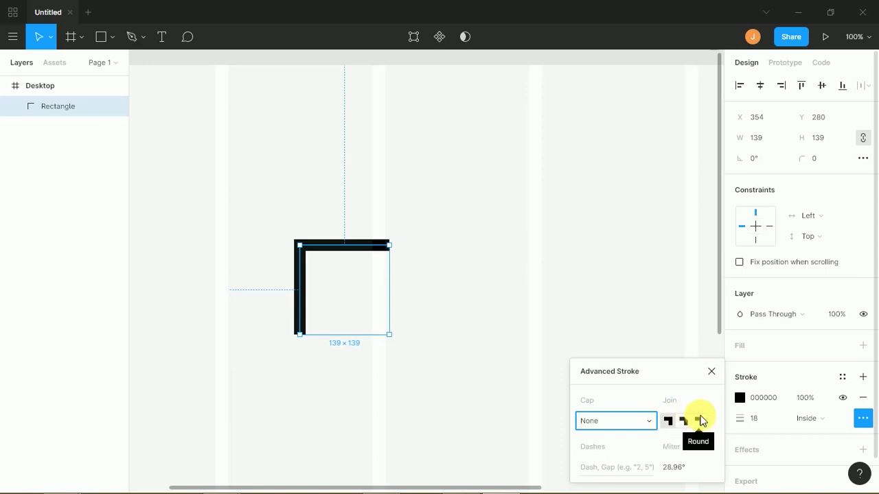
{"action": "left_click", "coordinate": [698, 420]}
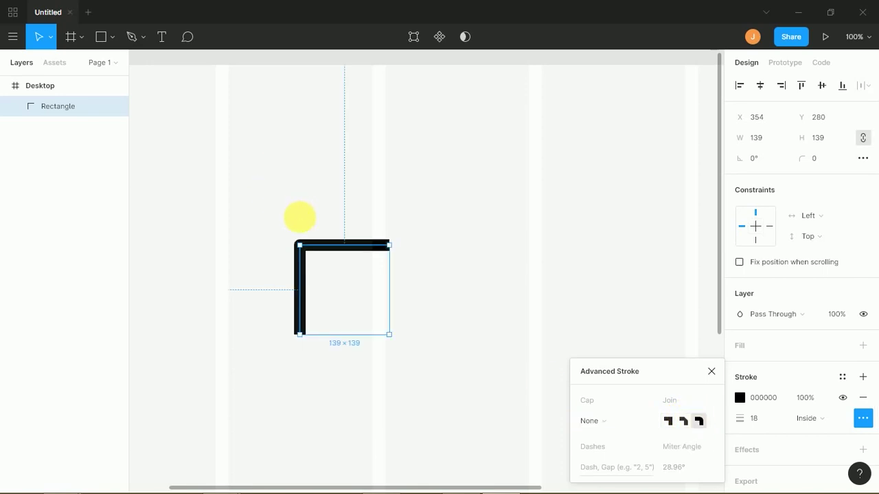
{"action": "scroll", "coordinate": [302, 224], "scroll_direction": "up", "scroll_amount": 5}
{"action": "left_click_drag", "start_coordinate": [388, 220], "coordinate": [504, 196]}
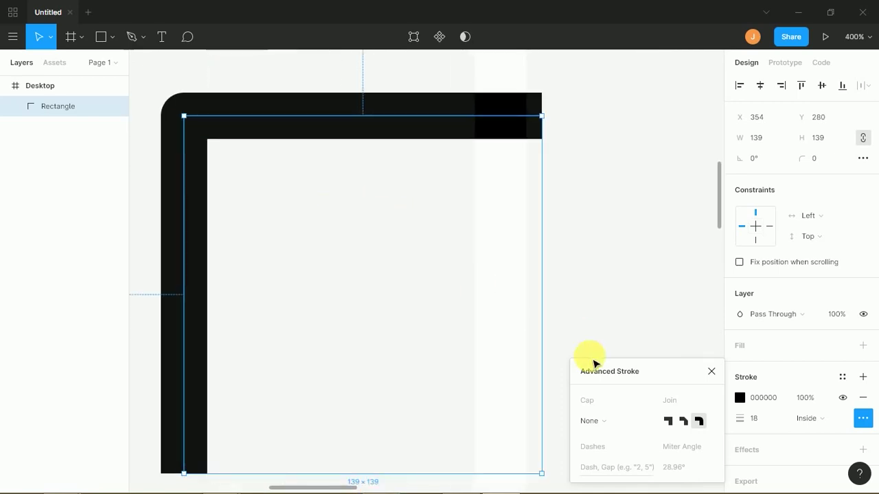
{"action": "left_click", "coordinate": [668, 421]}
{"action": "left_click", "coordinate": [700, 421]}
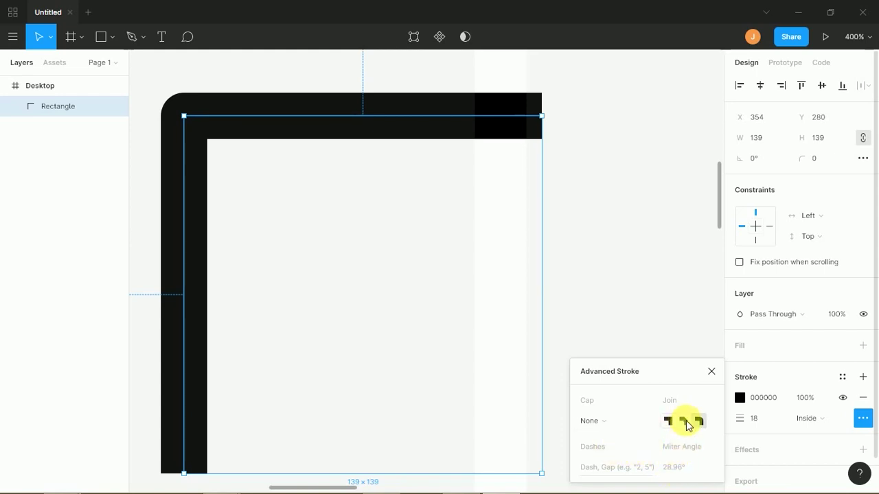
{"action": "left_click", "coordinate": [685, 420]}
{"action": "left_click", "coordinate": [697, 421]}
- Set the stroke end caps to Round after trying Line Arrow
{"action": "left_click", "coordinate": [588, 421]}
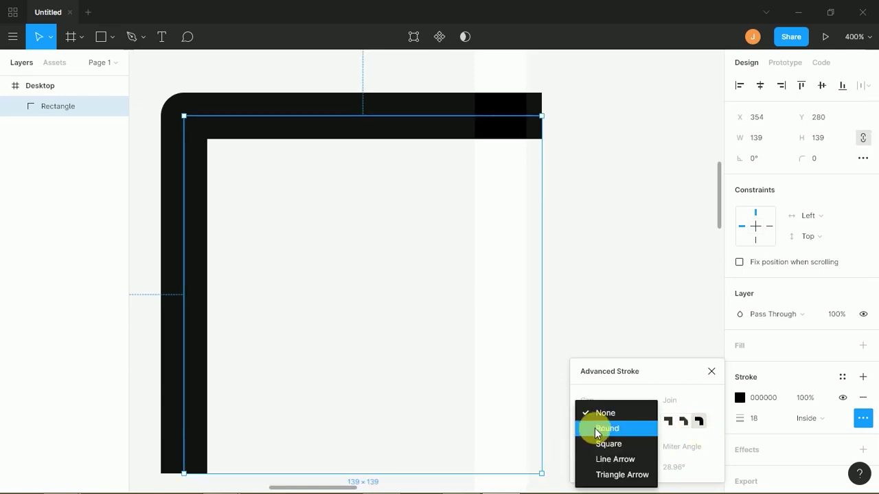
{"action": "left_click", "coordinate": [610, 428]}
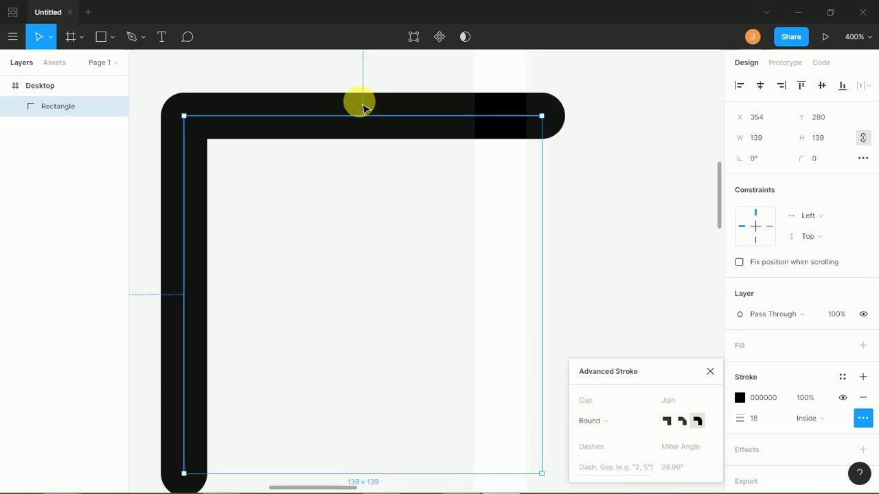
{"action": "left_click", "coordinate": [592, 424]}
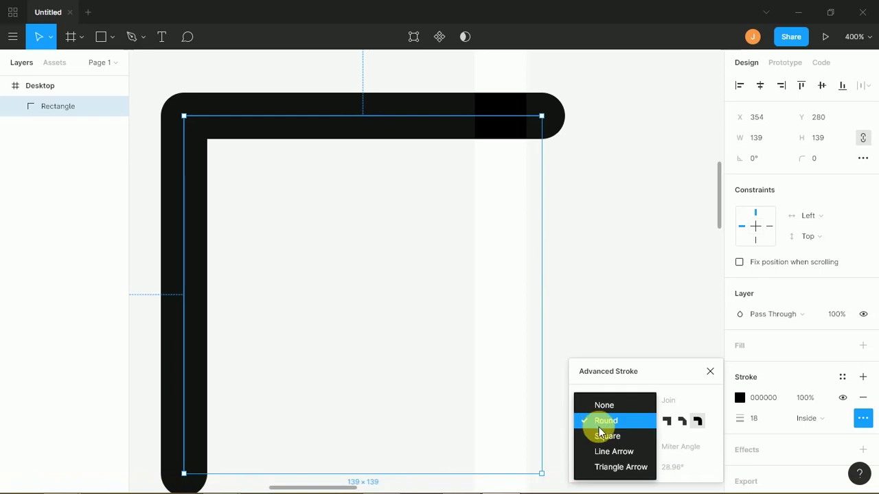
{"action": "left_click", "coordinate": [612, 450]}
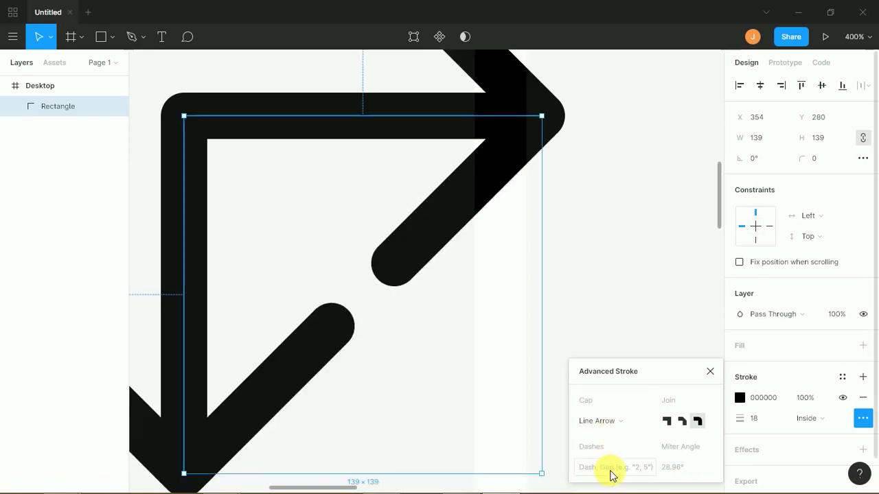
{"action": "left_click", "coordinate": [607, 421]}
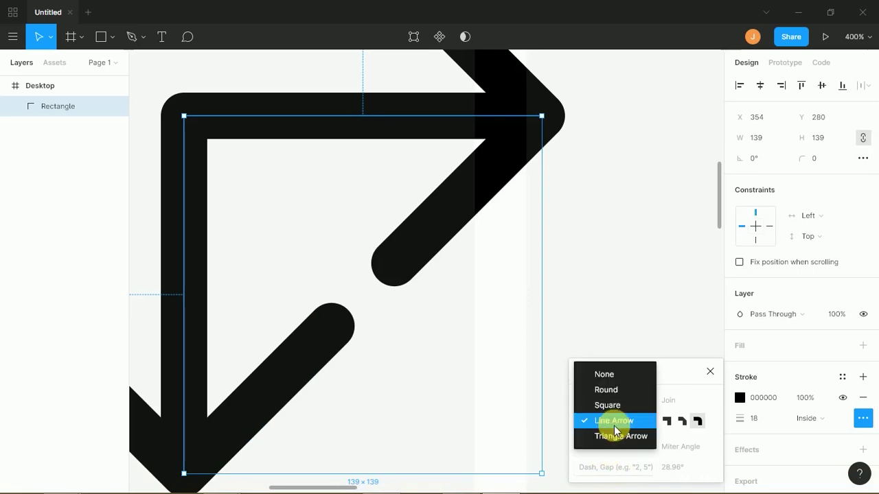
{"action": "left_click", "coordinate": [616, 390]}
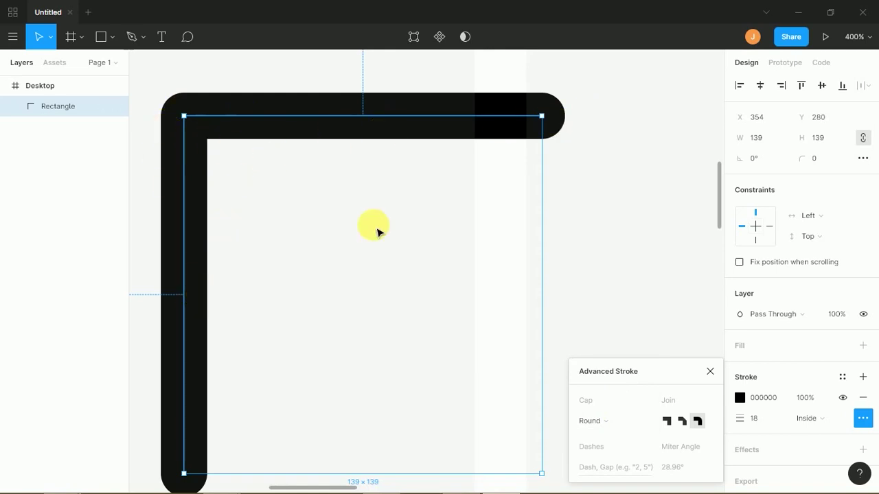
- Try 5, 5 and 1, 1 dash patterns, then enlarge the rectangle to 349×334 at 100% zoom
{"action": "left_click", "coordinate": [631, 469]}
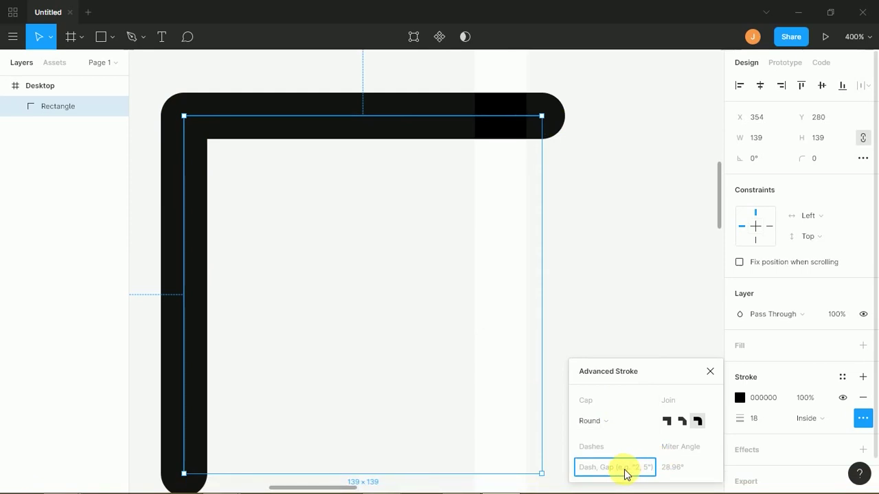
{"action": "key", "text": "Return"}
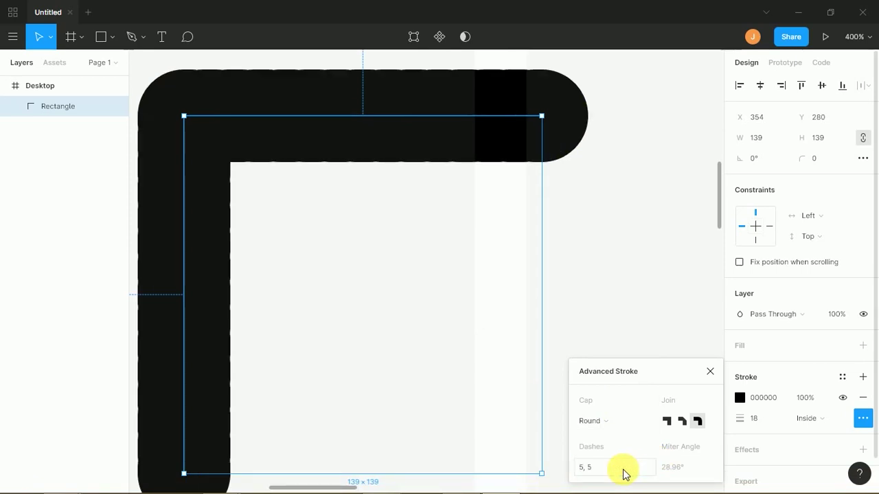
{"action": "left_click", "coordinate": [604, 468]}
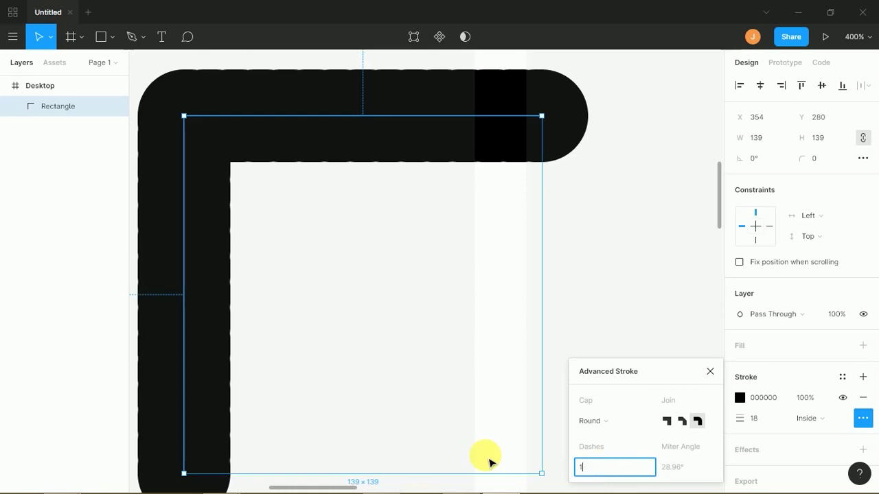
{"action": "type", "text": "1"}
{"action": "key", "text": "Return"}
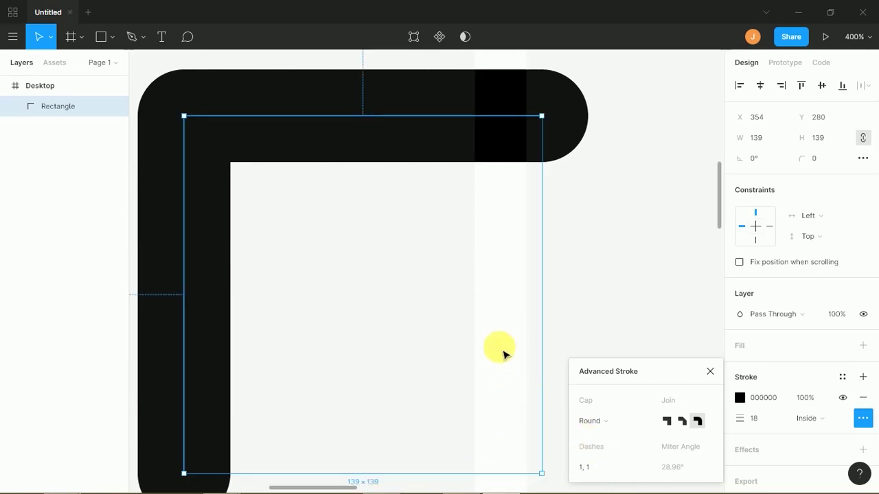
{"action": "key", "text": "shift+0"}
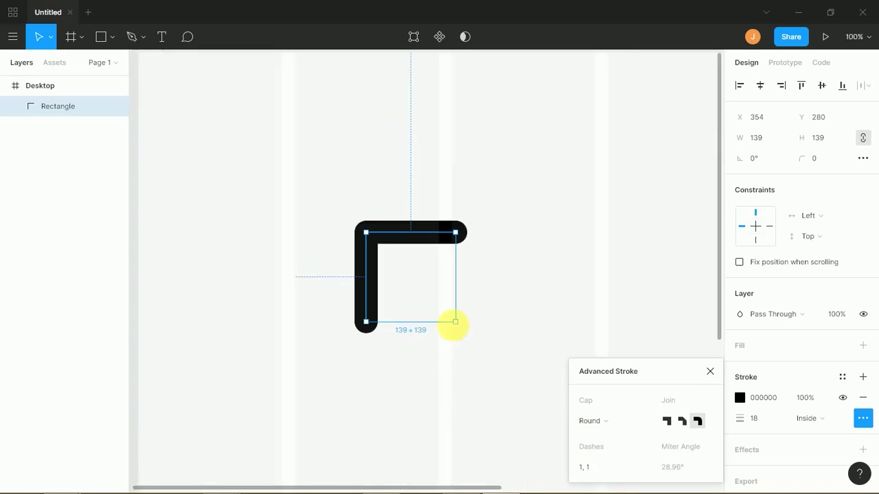
{"action": "left_click_drag", "start_coordinate": [474, 335], "coordinate": [589, 463]}
- Change the dash to 10, then to 50, 50, and move the rectangle up and left
{"action": "left_click", "coordinate": [588, 467]}
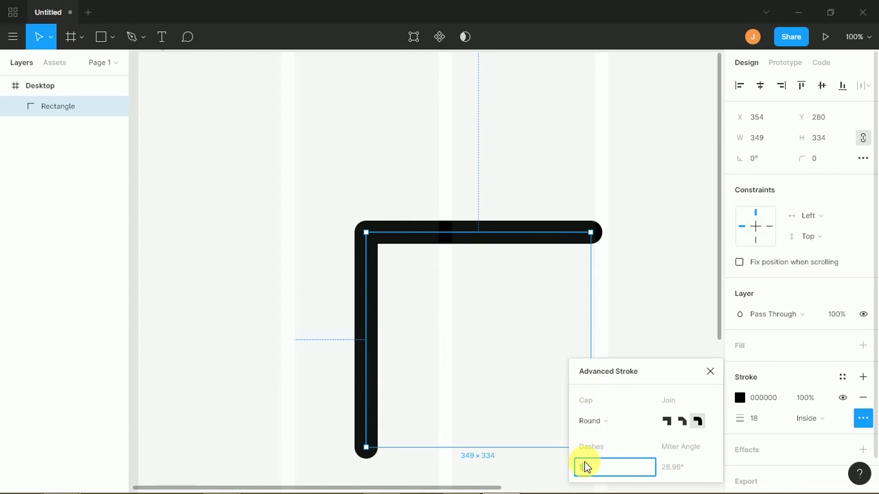
{"action": "type", "text": "10"}
{"action": "key", "text": "Return"}
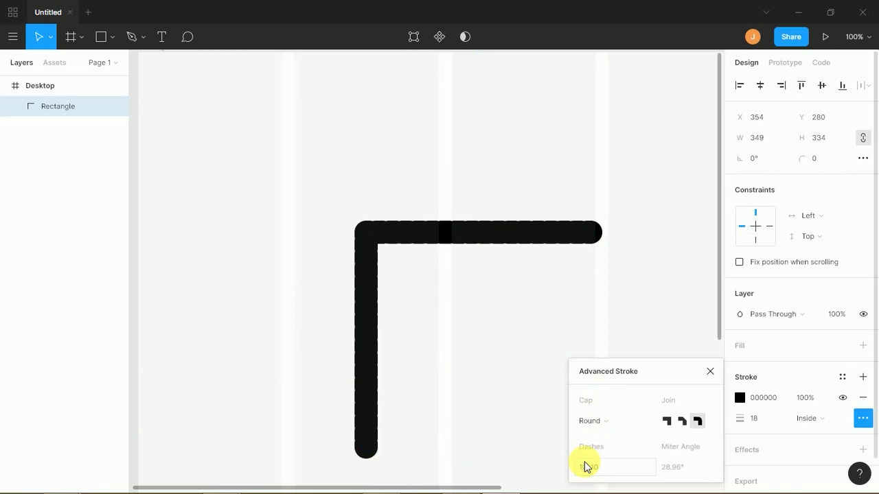
{"action": "left_click", "coordinate": [587, 466]}
{"action": "type", "text": "5"}
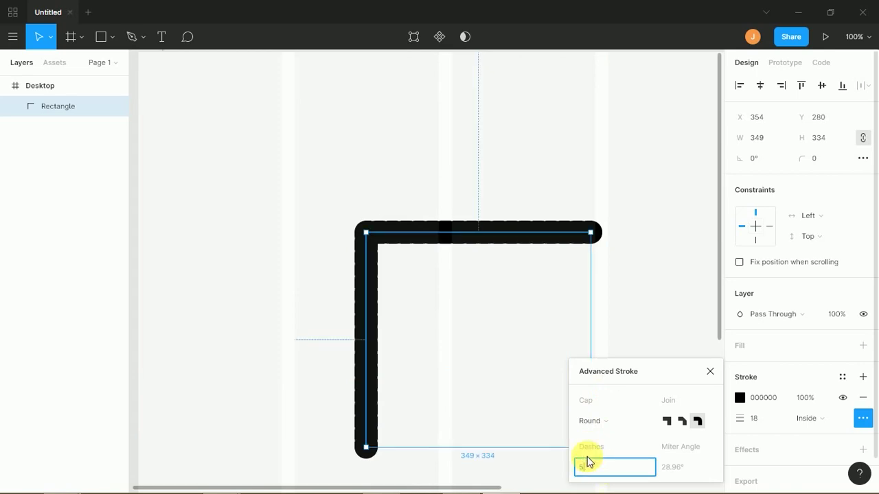
{"action": "type", "text": "0"}
{"action": "key", "text": "Return"}
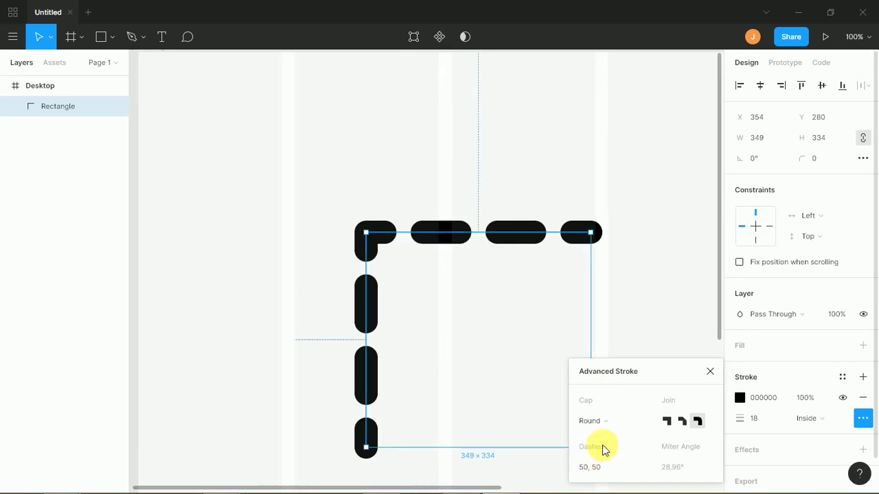
{"action": "left_click", "coordinate": [588, 471]}
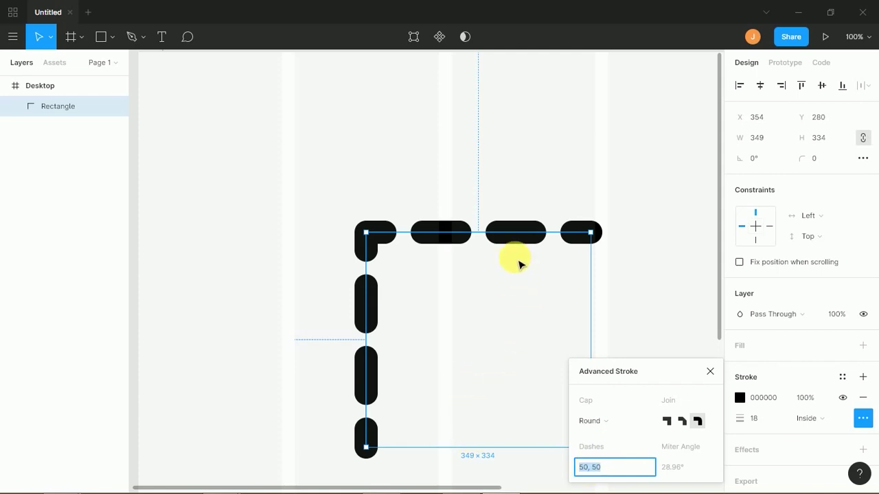
{"action": "left_click_drag", "start_coordinate": [514, 240], "coordinate": [455, 199]}
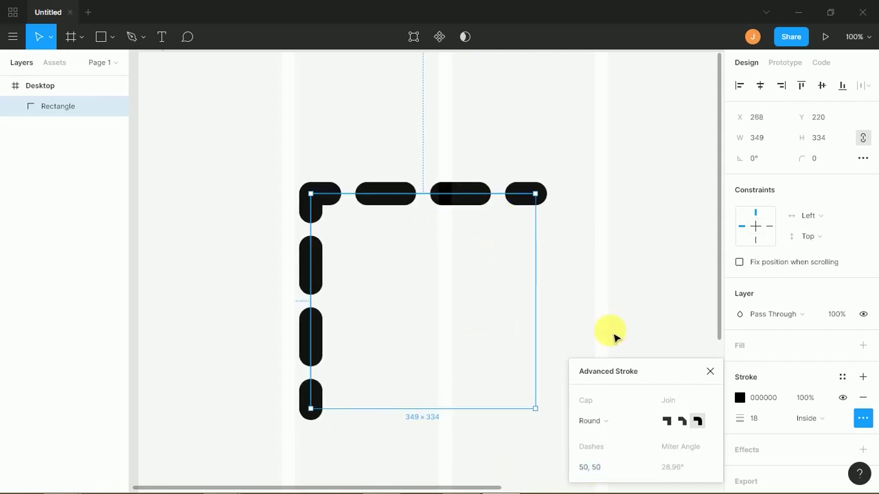
- Close the advanced stroke settings and apply Outline Stroke to the dashed rectangle
{"action": "left_click", "coordinate": [709, 371]}
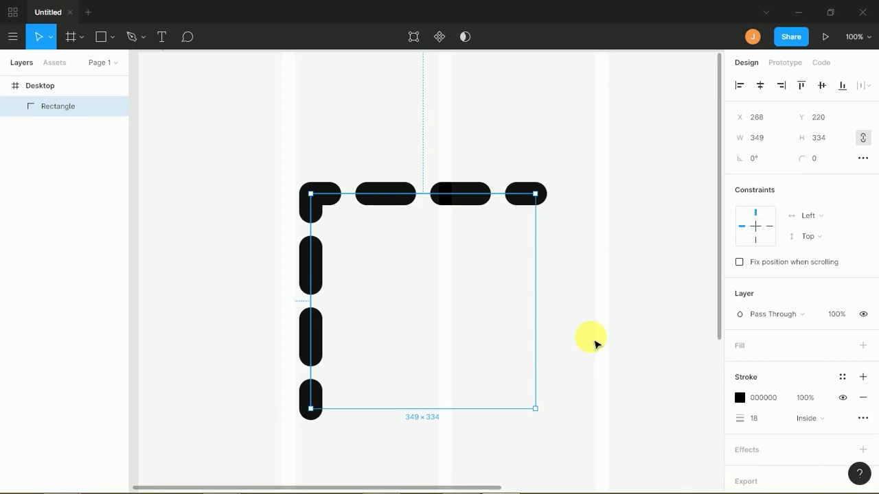
{"action": "right_click", "coordinate": [315, 257]}
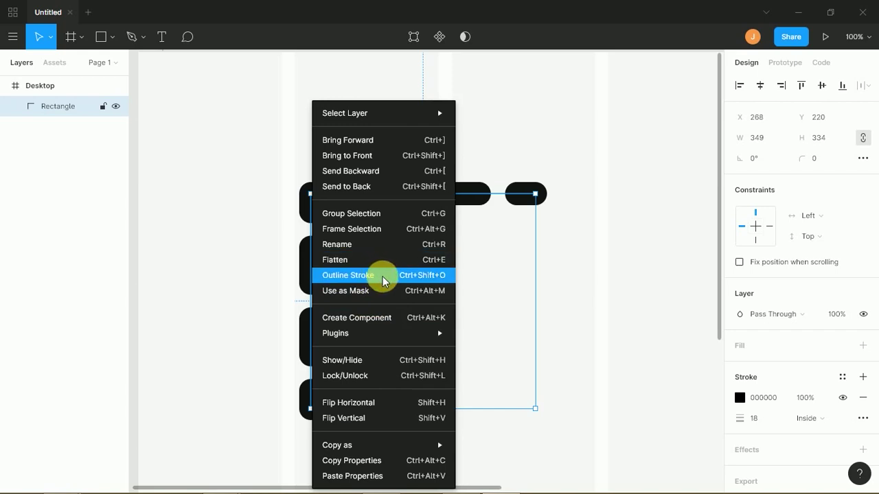
{"action": "left_click", "coordinate": [382, 276]}
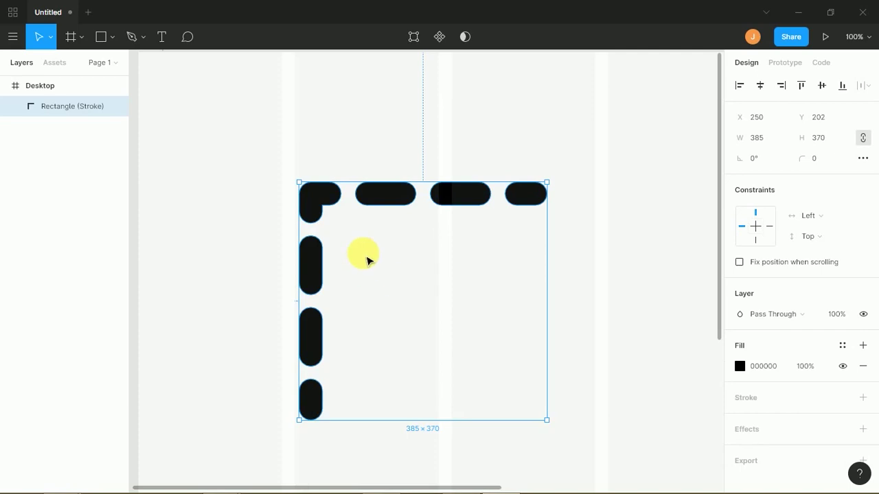
- Inspect the outlined shape's dash points, then move the shape down and delete it
{"action": "double_click", "coordinate": [374, 206]}
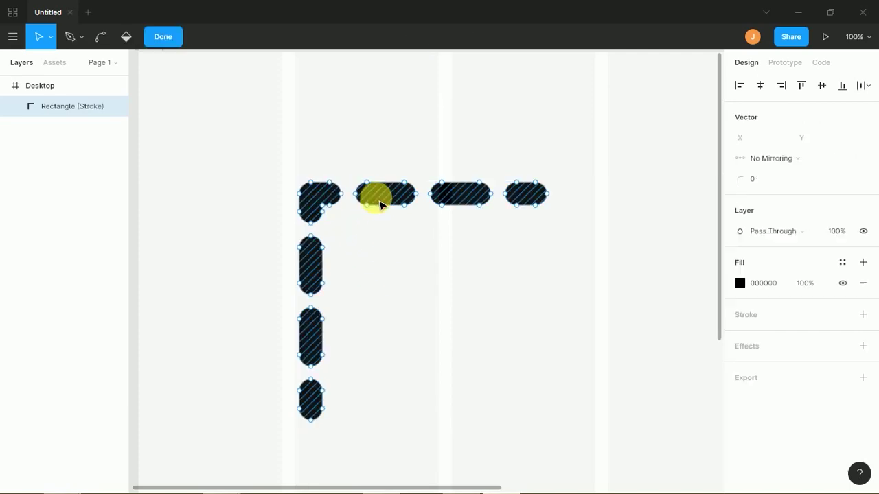
{"action": "left_click_drag", "start_coordinate": [376, 167], "coordinate": [364, 244]}
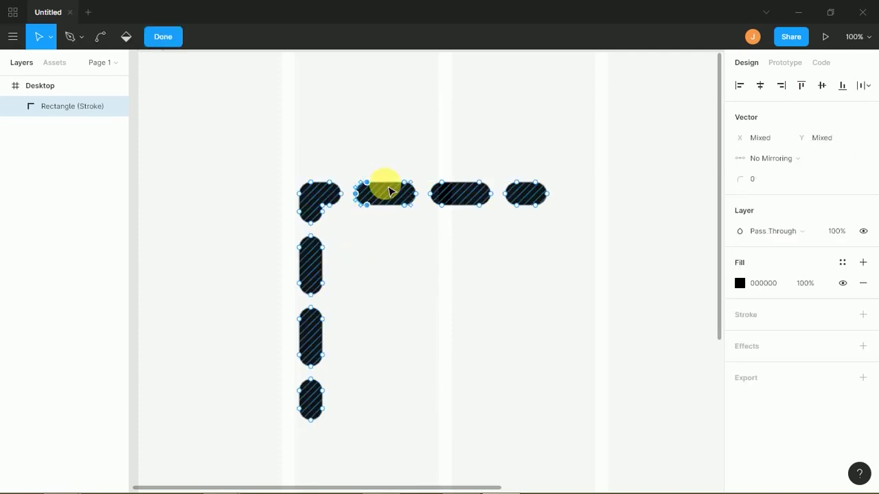
{"action": "left_click_drag", "start_coordinate": [392, 172], "coordinate": [425, 226]}
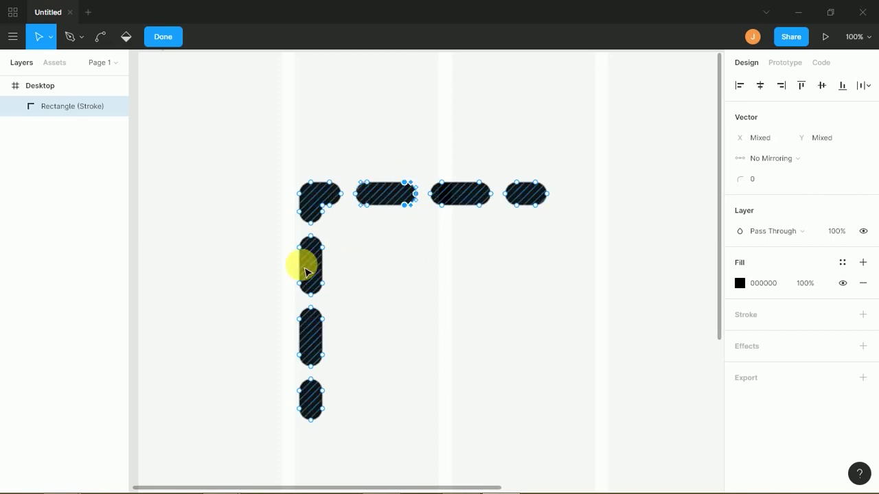
{"action": "left_click_drag", "start_coordinate": [281, 269], "coordinate": [352, 309]}
{"action": "left_click", "coordinate": [365, 291]}
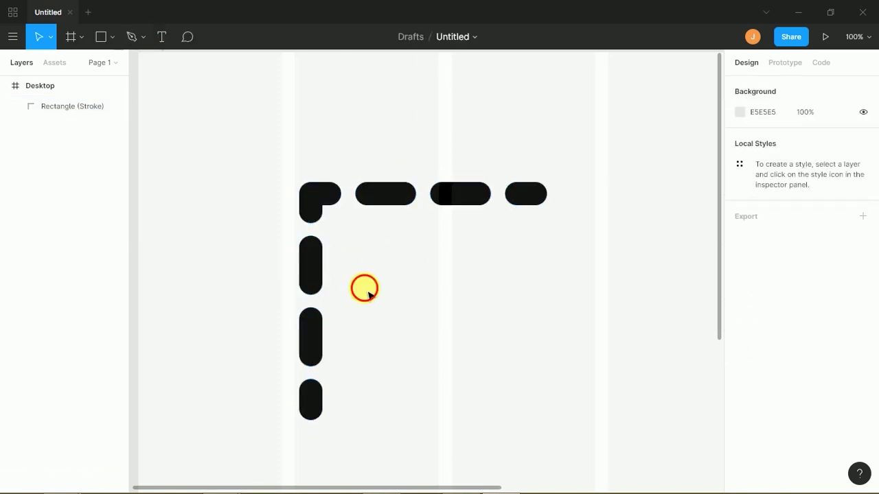
{"action": "left_click", "coordinate": [320, 272]}
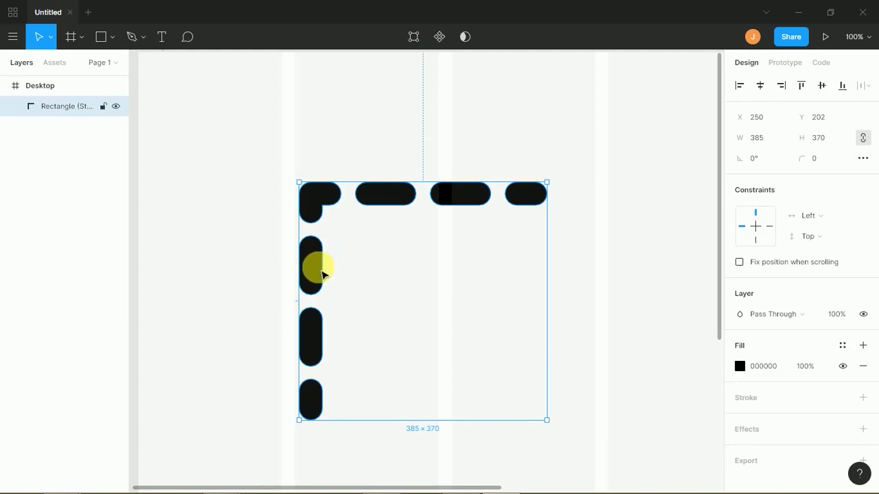
{"action": "left_click_drag", "start_coordinate": [327, 268], "coordinate": [325, 335]}
{"action": "key", "text": "Delete"}
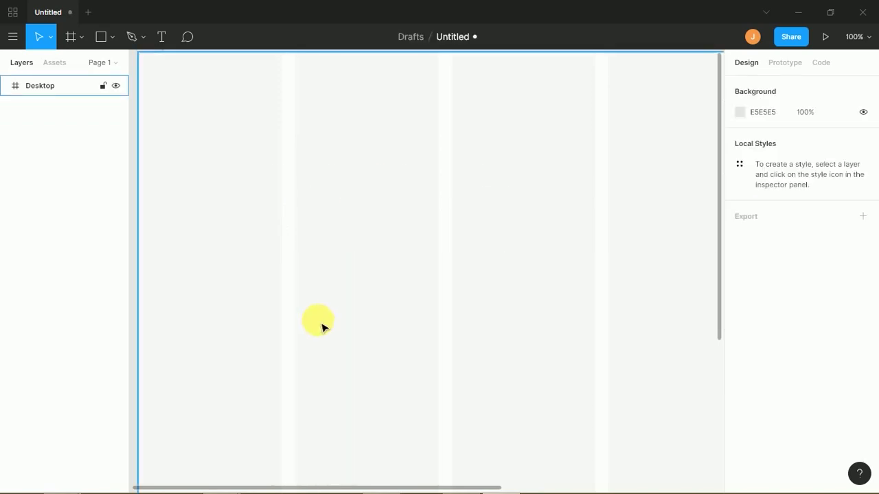
{"action": "left_click", "coordinate": [112, 40]}
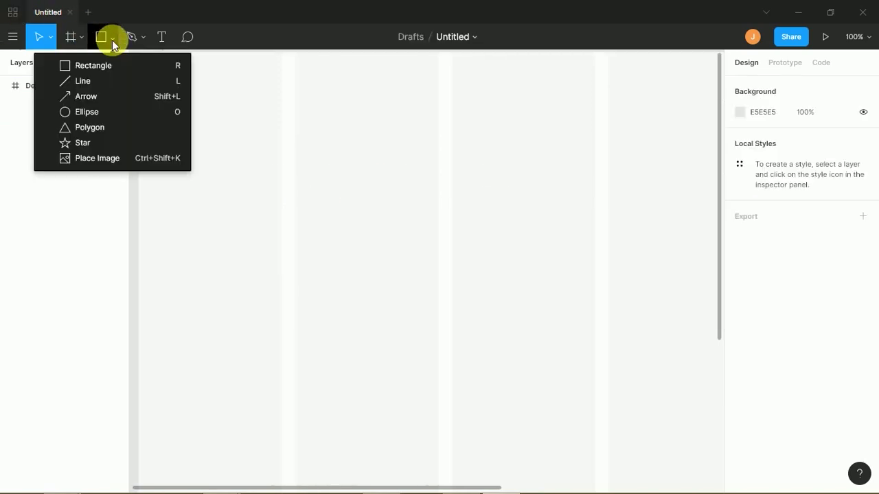
{"action": "left_click", "coordinate": [118, 96]}
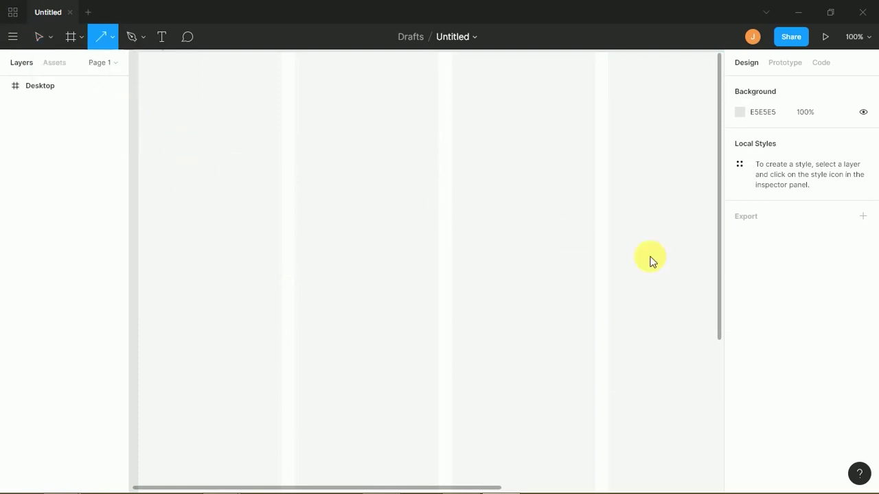
{"action": "left_click_drag", "start_coordinate": [172, 174], "coordinate": [605, 258]}
{"action": "left_click_drag", "start_coordinate": [394, 225], "coordinate": [360, 214]}
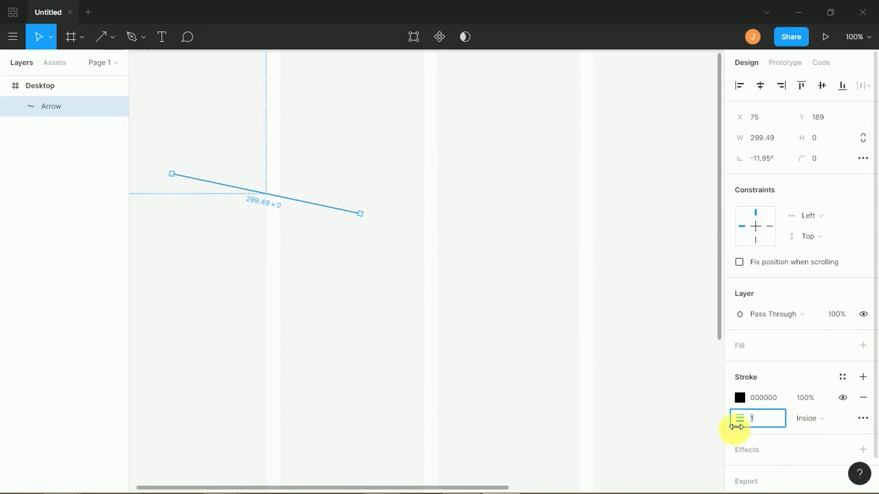
{"action": "left_click", "coordinate": [580, 377]}
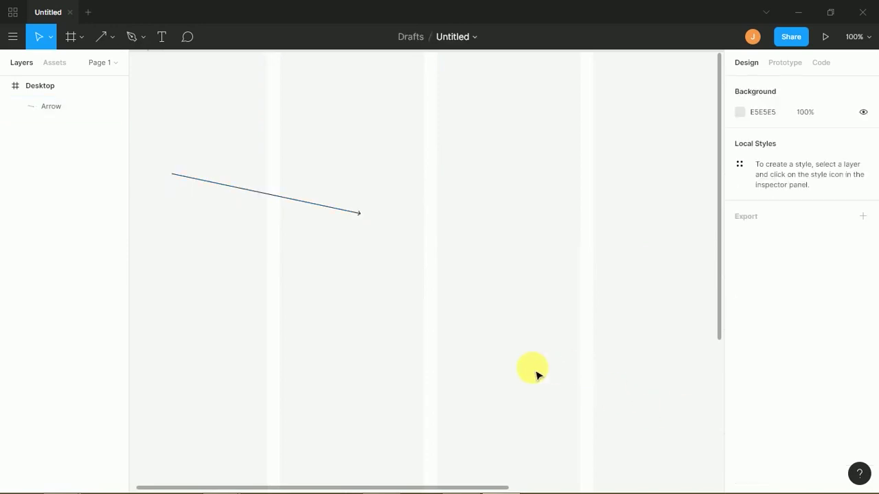
{"action": "left_click", "coordinate": [328, 206]}
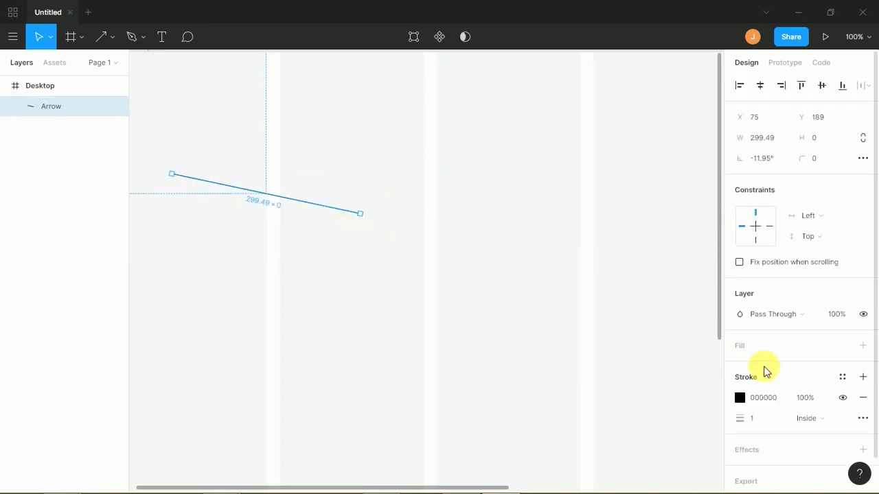
{"action": "left_click", "coordinate": [863, 418]}
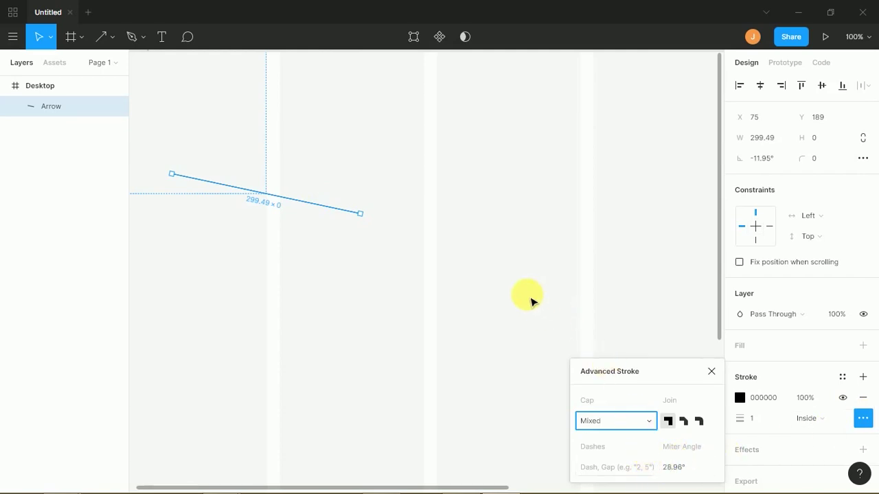
{"action": "left_click", "coordinate": [607, 421]}
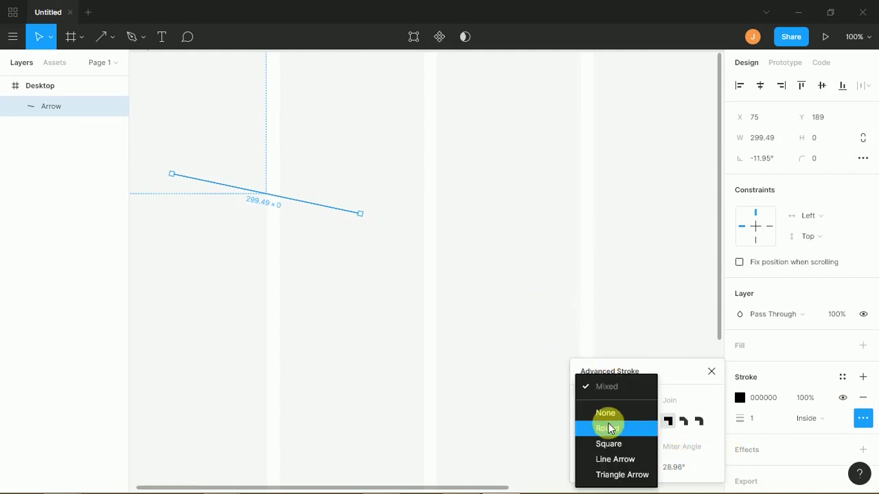
{"action": "left_click", "coordinate": [611, 365]}
{"action": "left_click_drag", "start_coordinate": [375, 188], "coordinate": [347, 242]}
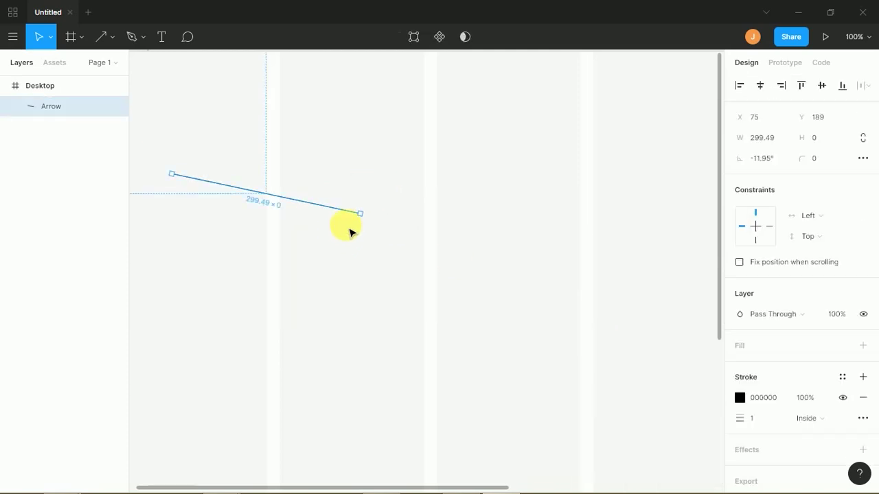
{"action": "key", "text": "Delete"}
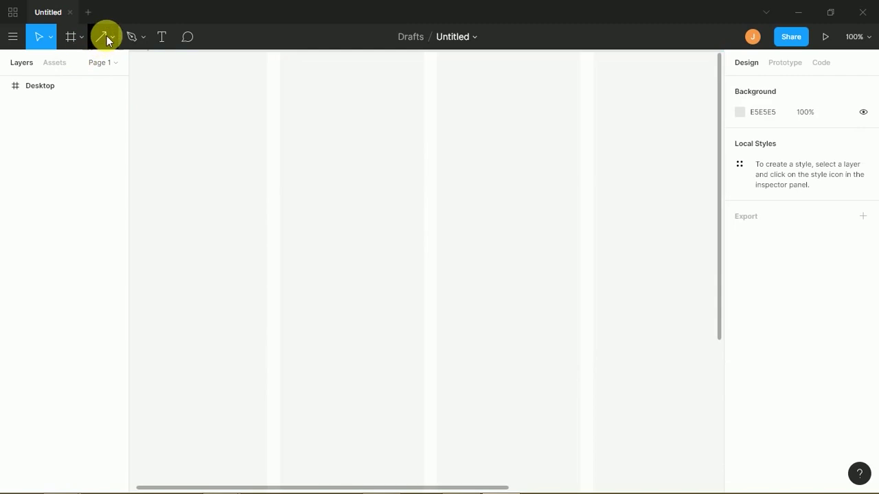
{"action": "left_click", "coordinate": [103, 38]}
{"action": "left_click", "coordinate": [108, 39]}
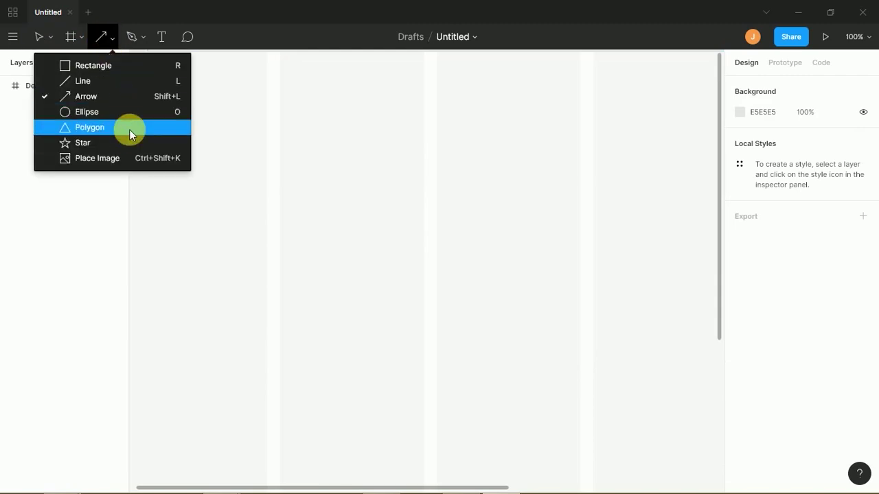
{"action": "key", "text": "Escape"}
{"action": "left_click_drag", "start_coordinate": [333, 223], "coordinate": [413, 292]}
{"action": "key", "text": "Delete"}
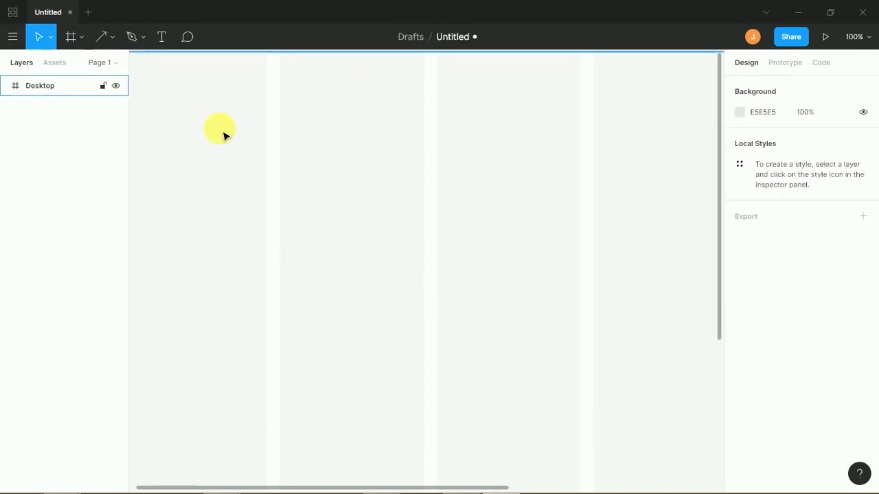
{"action": "left_click", "coordinate": [110, 41]}
{"action": "left_click", "coordinate": [113, 35]}
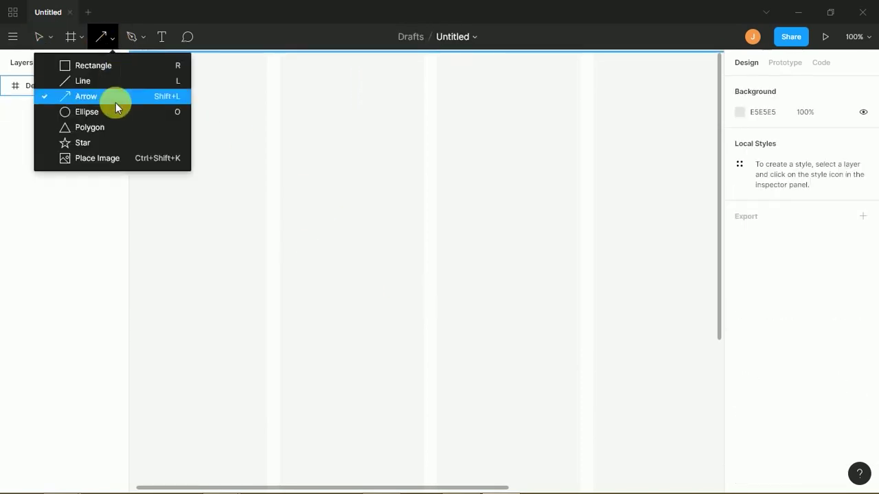
{"action": "left_click", "coordinate": [127, 128]}
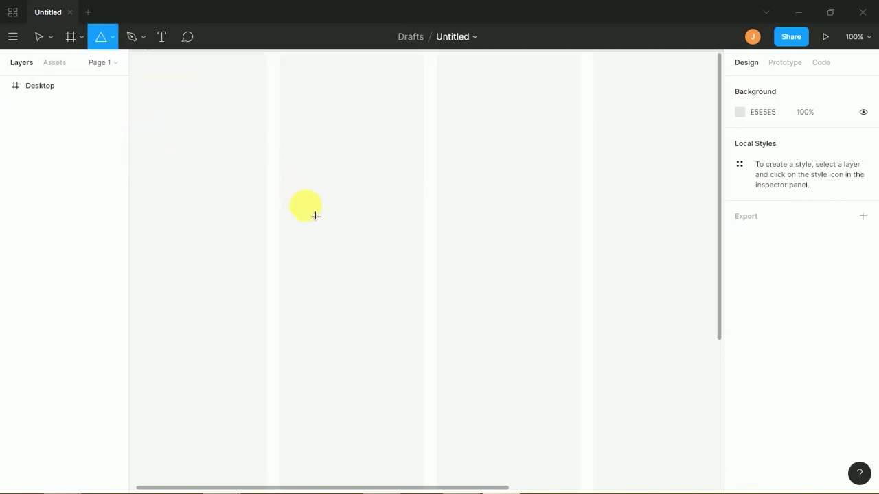
- Draw a polygon sized 248×248 and try rounding its corners and corner smoothing
{"action": "left_click_drag", "start_coordinate": [315, 215], "coordinate": [476, 318]}
{"action": "left_click_drag", "start_coordinate": [398, 267], "coordinate": [363, 230]}
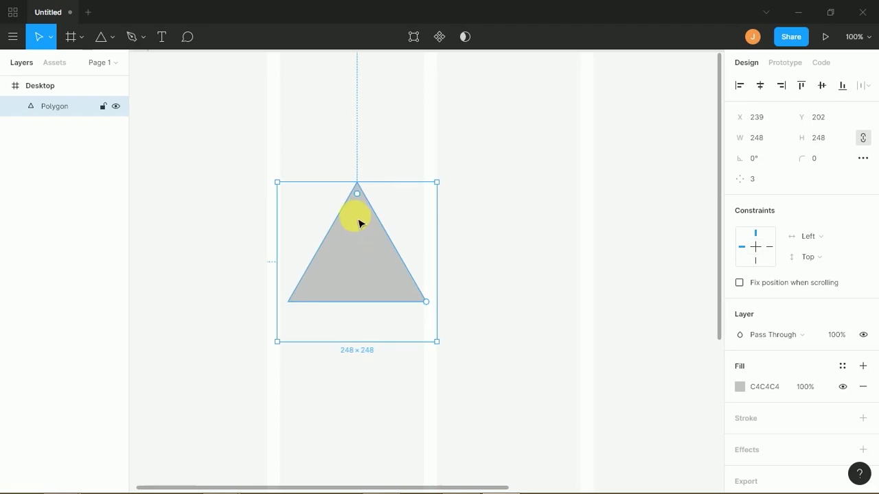
{"action": "mouse_move", "coordinate": [357, 195]}
{"action": "left_mouse_down"}
{"action": "mouse_move", "coordinate": [361, 261]}
{"action": "mouse_move", "coordinate": [365, 216]}
{"action": "mouse_move", "coordinate": [359, 263]}
{"action": "mouse_move", "coordinate": [367, 182]}
{"action": "left_mouse_up"}
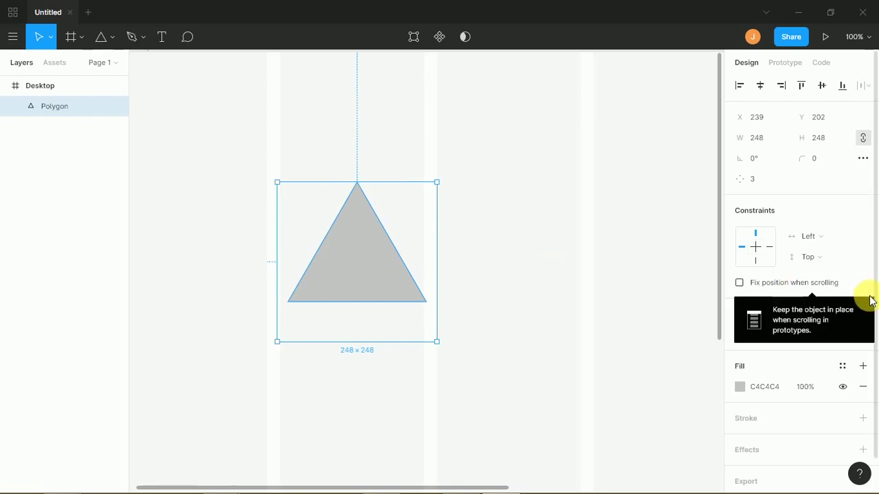
{"action": "left_click", "coordinate": [863, 159]}
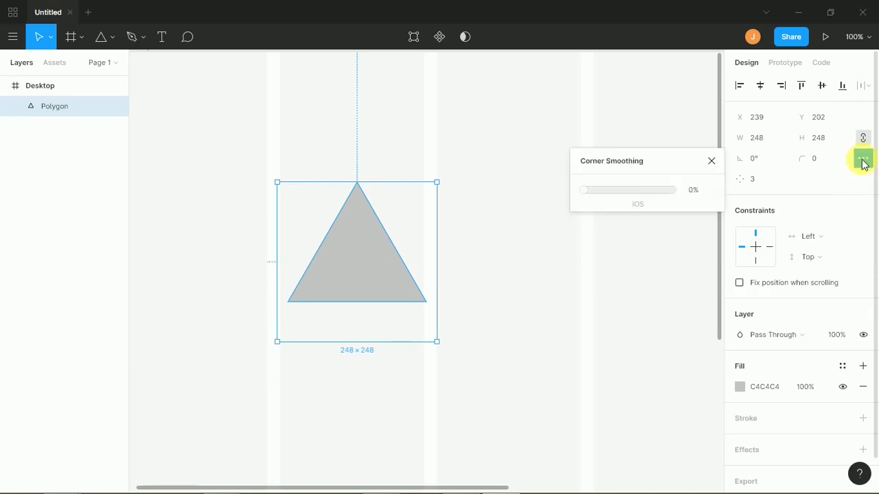
{"action": "left_click", "coordinate": [711, 162]}
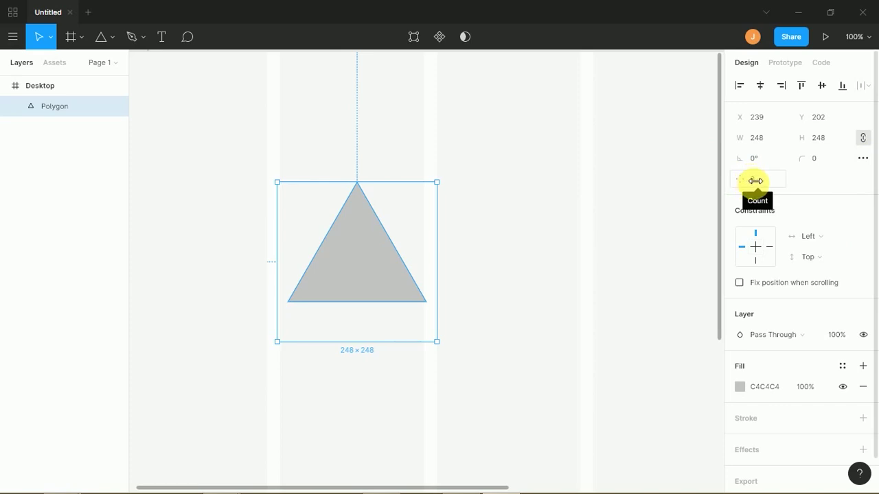
- Raise the polygon's side count from 3 up to 8
{"action": "left_click_drag", "start_coordinate": [753, 181], "coordinate": [761, 179]}
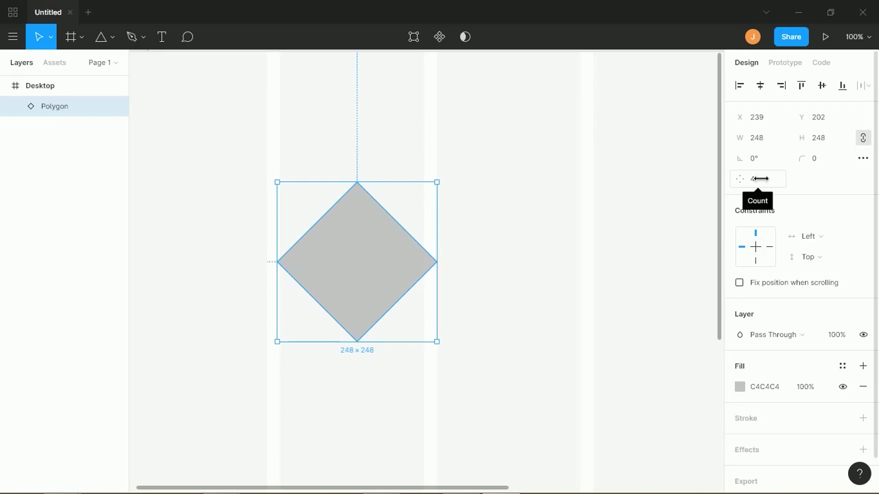
{"action": "left_click_drag", "start_coordinate": [761, 178], "coordinate": [778, 178]}
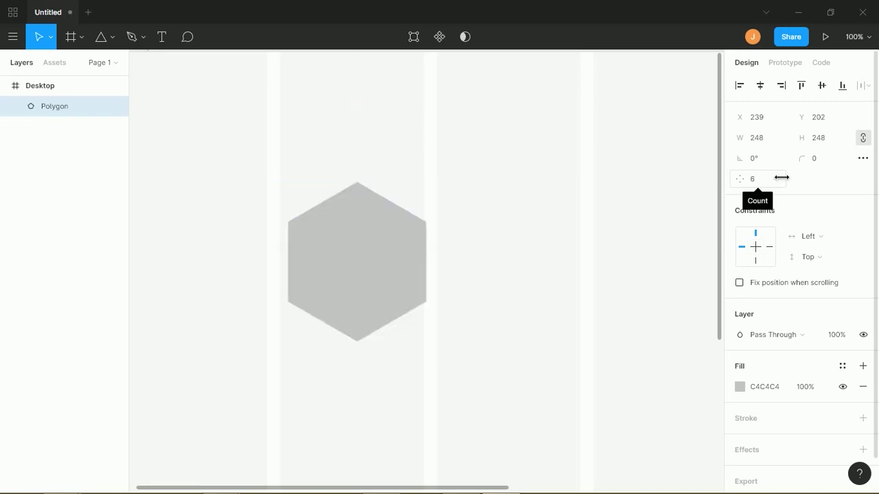
{"action": "left_click_drag", "start_coordinate": [798, 175], "coordinate": [813, 175]}
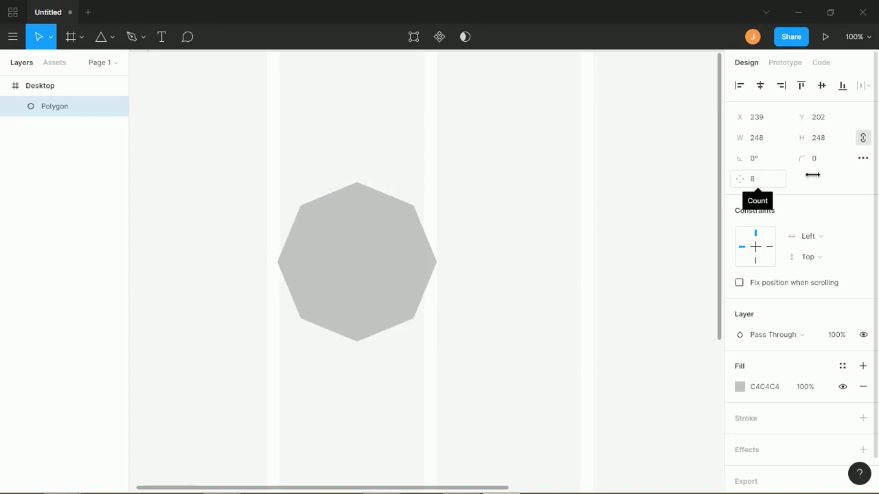
{"action": "left_click", "coordinate": [755, 178]}
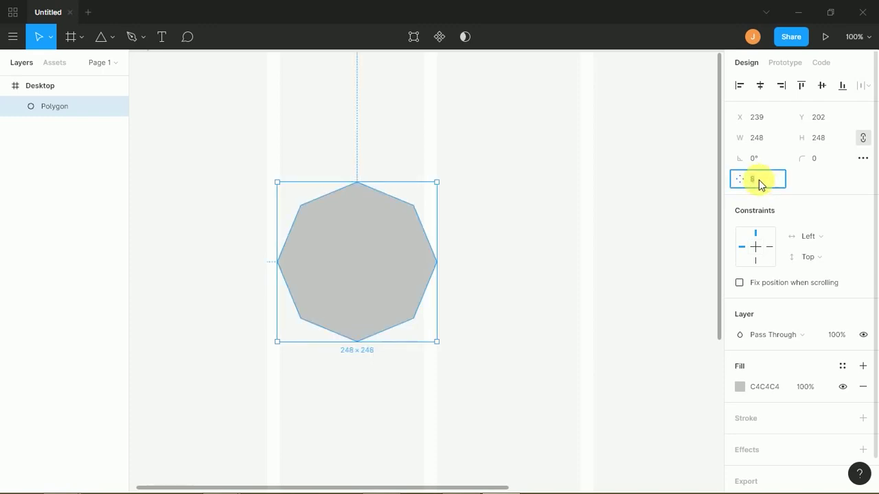
{"action": "left_click", "coordinate": [792, 186]}
- Try side counts of 10 and 6, round the corners heavily, and settle on 5 sides with radius 47
{"action": "left_click_drag", "start_coordinate": [752, 184], "coordinate": [712, 200]}
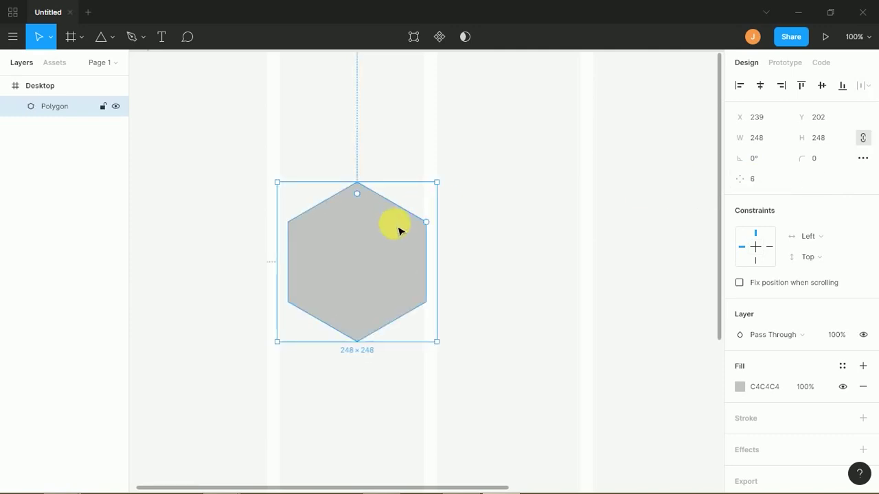
{"action": "left_click_drag", "start_coordinate": [359, 199], "coordinate": [361, 218]}
{"action": "left_click", "coordinate": [754, 183]}
{"action": "type", "text": "10"}
{"action": "left_click_drag", "start_coordinate": [797, 179], "coordinate": [721, 168]}
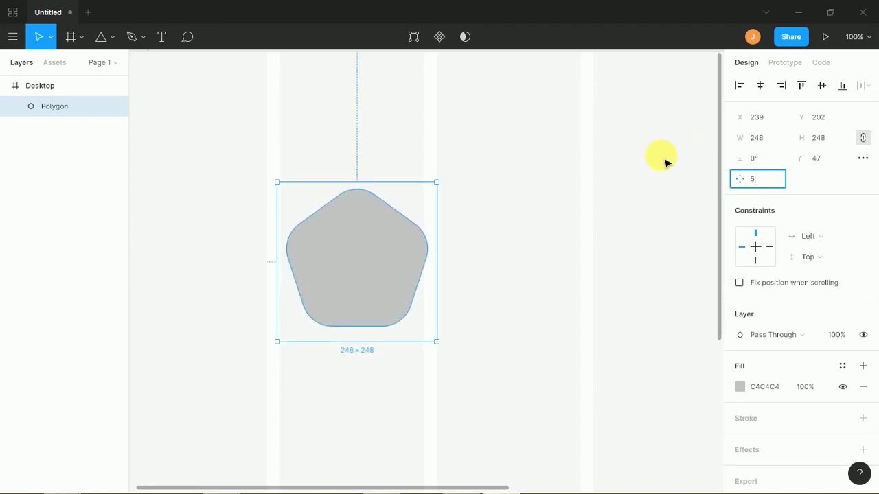
{"action": "left_click", "coordinate": [576, 224]}
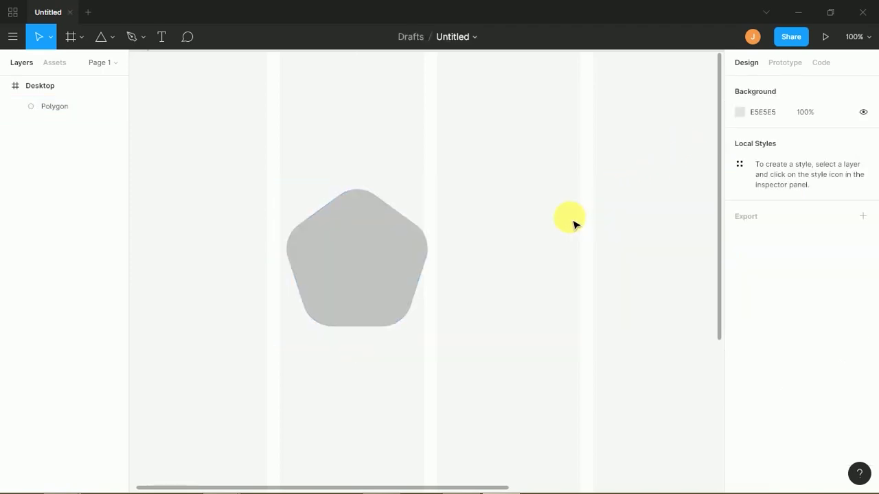
{"action": "left_click", "coordinate": [364, 245]}
- Nudge the pentagon and shrink it proportionally to 196×196 using distance measurements
{"action": "left_click_drag", "start_coordinate": [364, 245], "coordinate": [373, 248]}
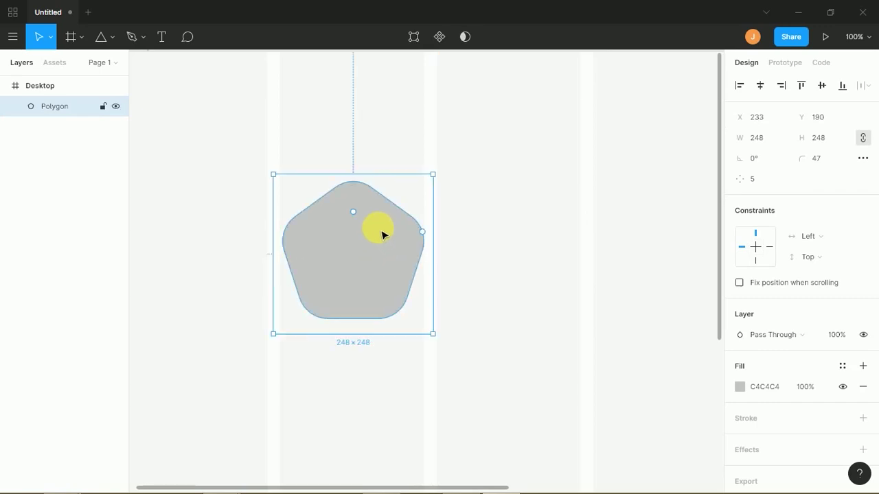
{"action": "key", "text": "alt"}
{"action": "left_click_drag", "start_coordinate": [444, 184], "coordinate": [426, 212]}
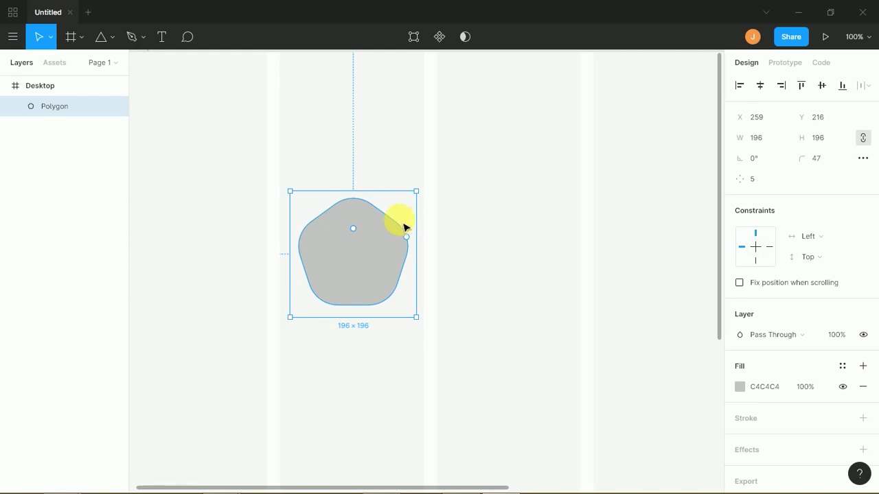
- Adjust the pentagon's corner radius to 34, then delete the pentagon
{"action": "mouse_move", "coordinate": [354, 231]}
{"action": "mouse_move", "coordinate": [354, 231]}
{"action": "left_mouse_down"}
{"action": "mouse_move", "coordinate": [354, 204]}
{"action": "mouse_move", "coordinate": [353, 224]}
{"action": "left_mouse_up"}
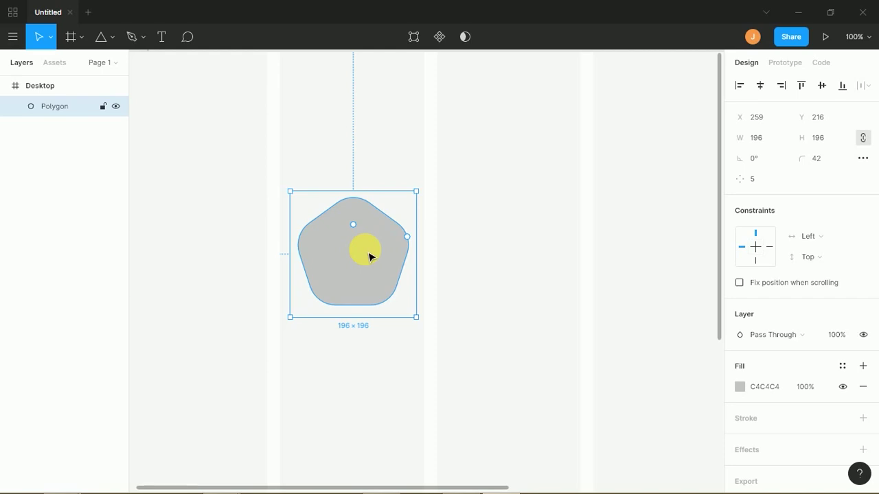
{"action": "left_click_drag", "start_coordinate": [353, 224], "coordinate": [368, 213]}
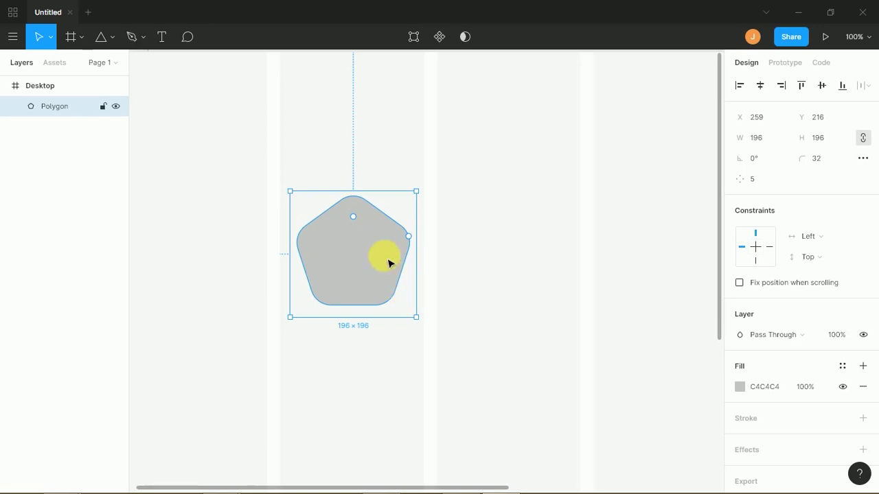
{"action": "mouse_move", "coordinate": [359, 227]}
{"action": "left_mouse_down"}
{"action": "mouse_move", "coordinate": [360, 200]}
{"action": "mouse_move", "coordinate": [360, 228]}
{"action": "left_mouse_up"}
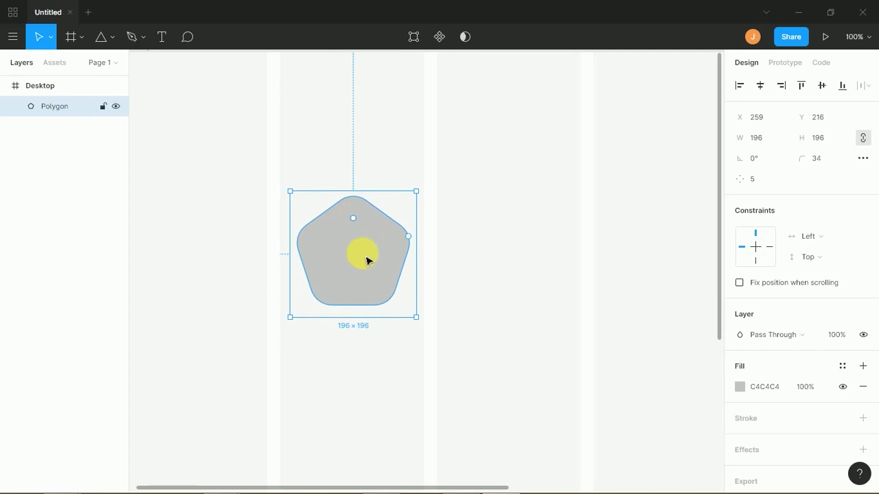
{"action": "key", "text": "Delete"}
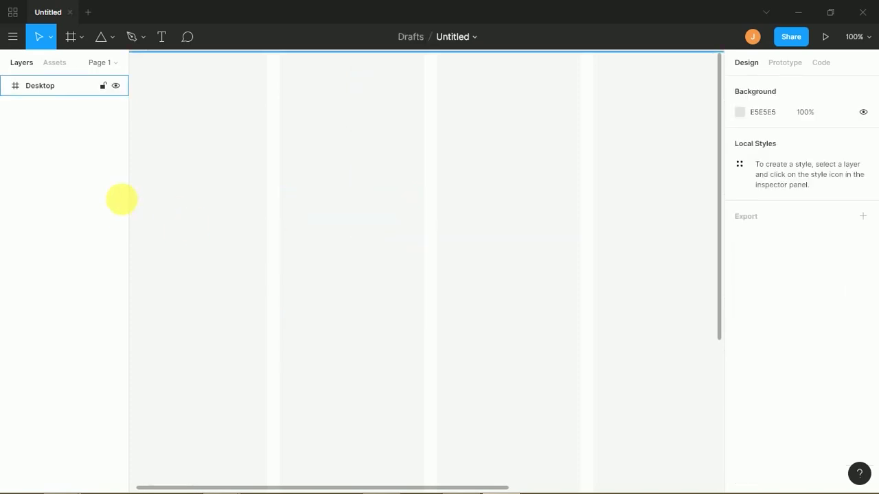
- Draw a star with the Star tool and drag it up and to the left
{"action": "left_click", "coordinate": [113, 40]}
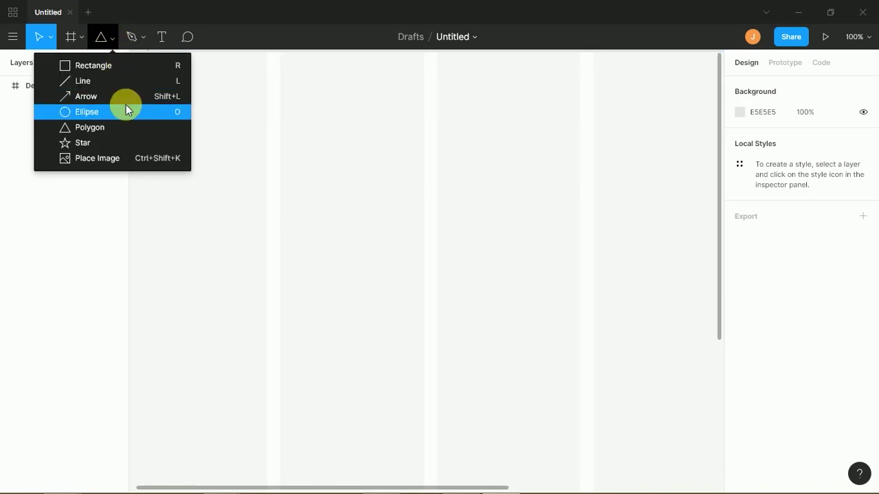
{"action": "left_click", "coordinate": [119, 143]}
{"action": "mouse_move", "coordinate": [333, 219]}
{"action": "left_mouse_down"}
{"action": "mouse_move", "coordinate": [398, 291]}
{"action": "mouse_move", "coordinate": [476, 346]}
{"action": "left_mouse_up"}
{"action": "key", "text": "Return"}
{"action": "mouse_move", "coordinate": [406, 287]}
{"action": "left_mouse_down"}
{"action": "mouse_move", "coordinate": [368, 229]}
{"action": "mouse_move", "coordinate": [353, 225]}
{"action": "left_mouse_up"}
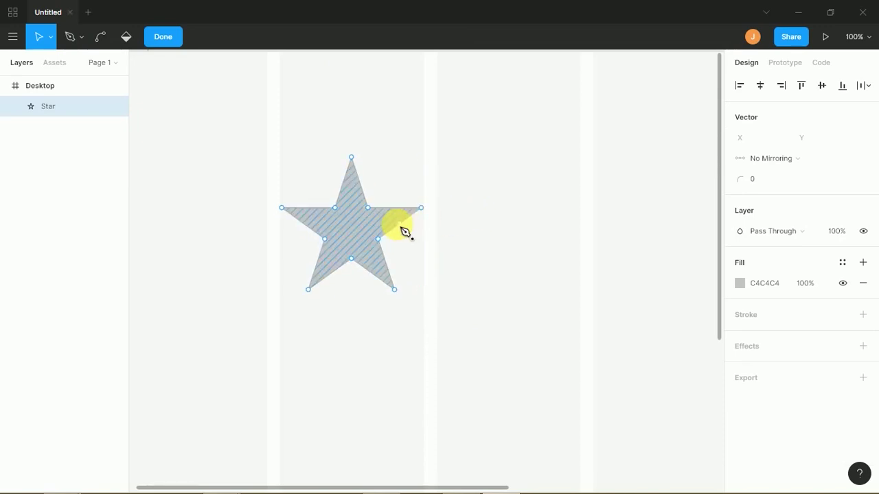
{"action": "left_click", "coordinate": [459, 222]}
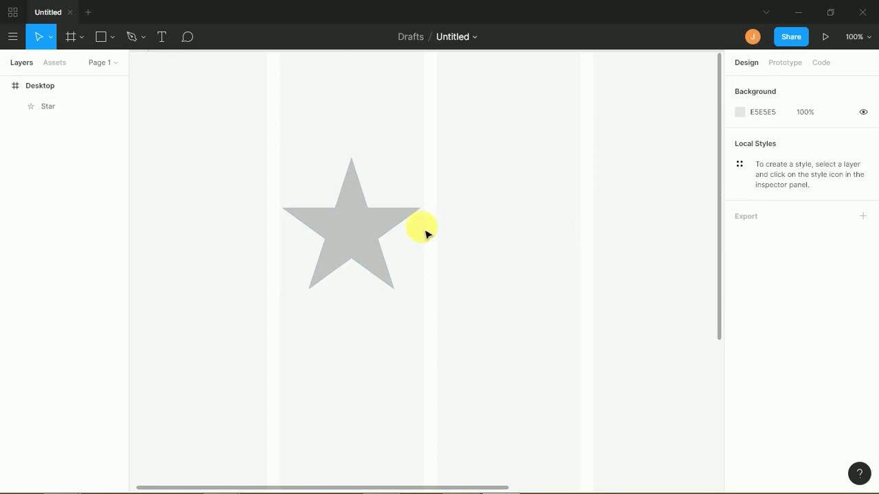
- Round the star's points to radius 13, move it up, then delete it
{"action": "left_click", "coordinate": [384, 232]}
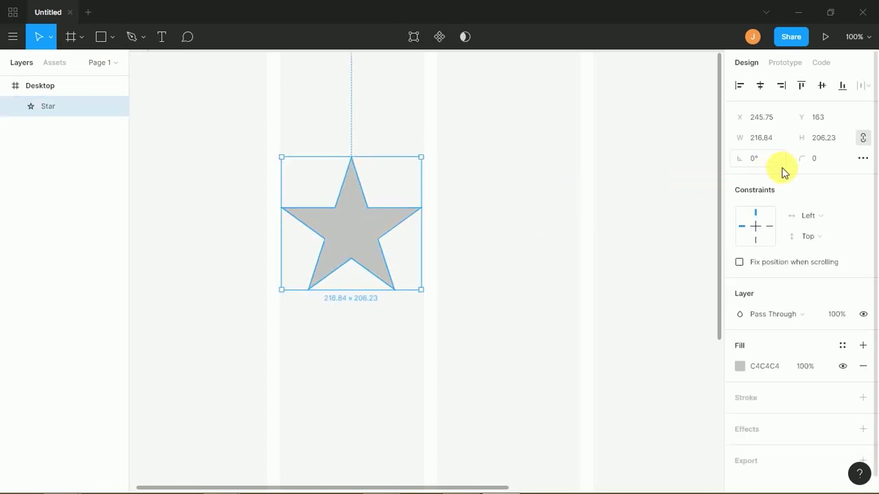
{"action": "left_click_drag", "start_coordinate": [802, 158], "coordinate": [782, 157]}
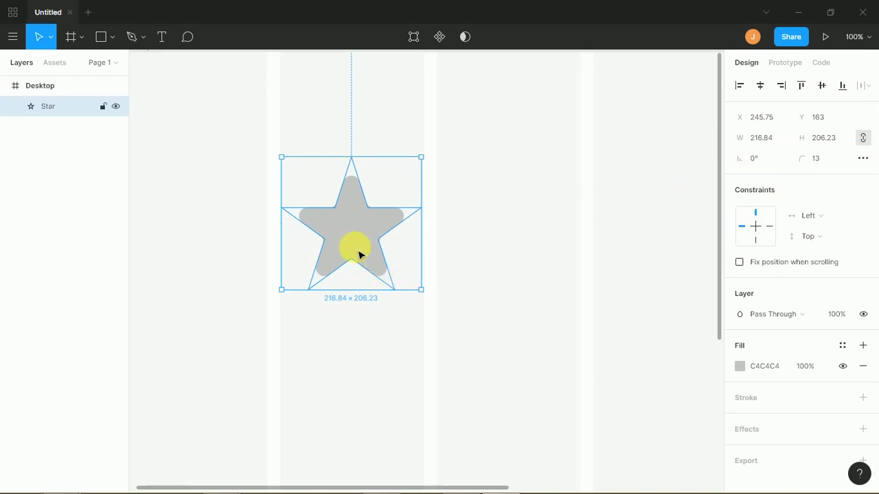
{"action": "left_click_drag", "start_coordinate": [364, 245], "coordinate": [368, 220]}
{"action": "left_click", "coordinate": [446, 158]}
{"action": "left_click", "coordinate": [367, 206]}
{"action": "key", "text": "Delete"}
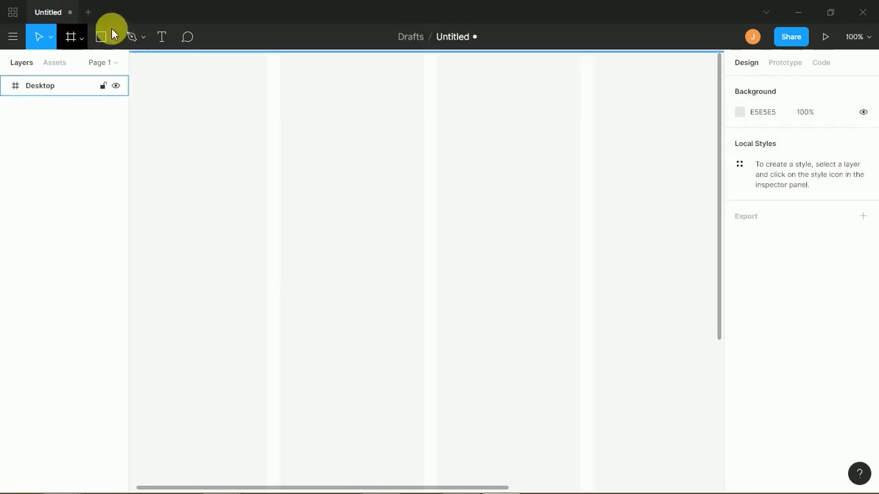
- With the Pen tool, draw a wide curved arch from three anchor points
{"action": "left_click", "coordinate": [114, 41]}
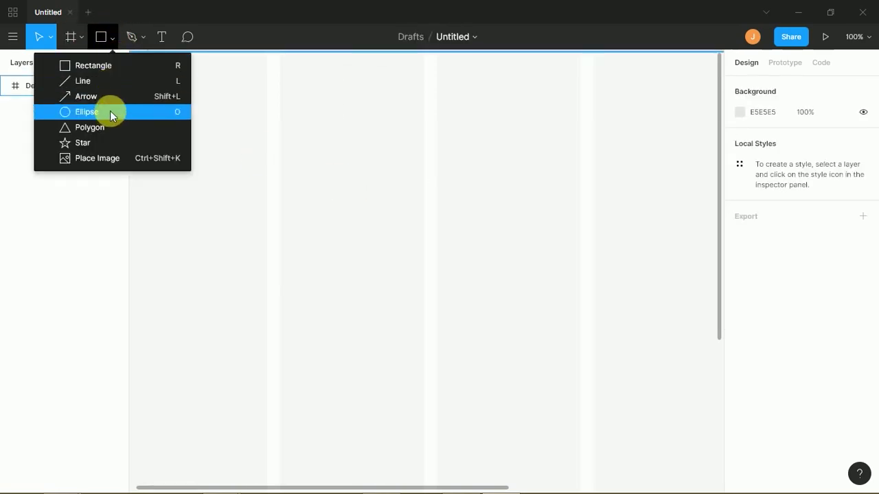
{"action": "left_click", "coordinate": [114, 41]}
{"action": "left_click", "coordinate": [143, 38]}
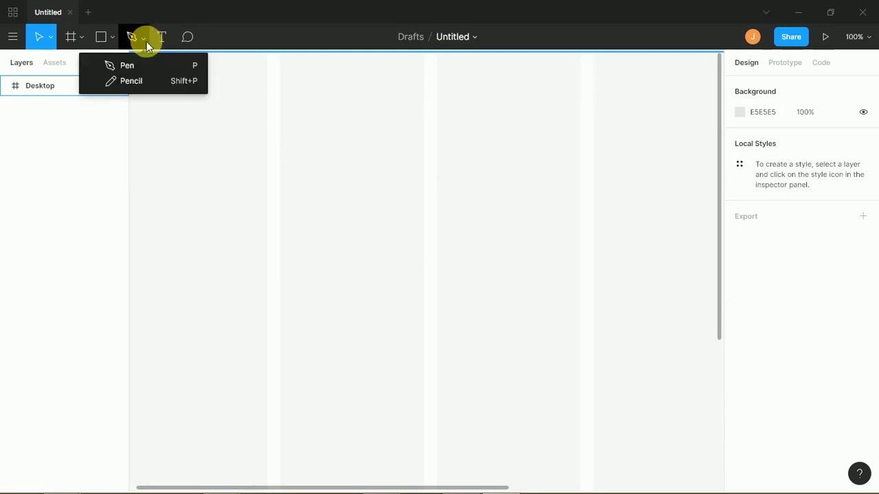
{"action": "left_click", "coordinate": [139, 65]}
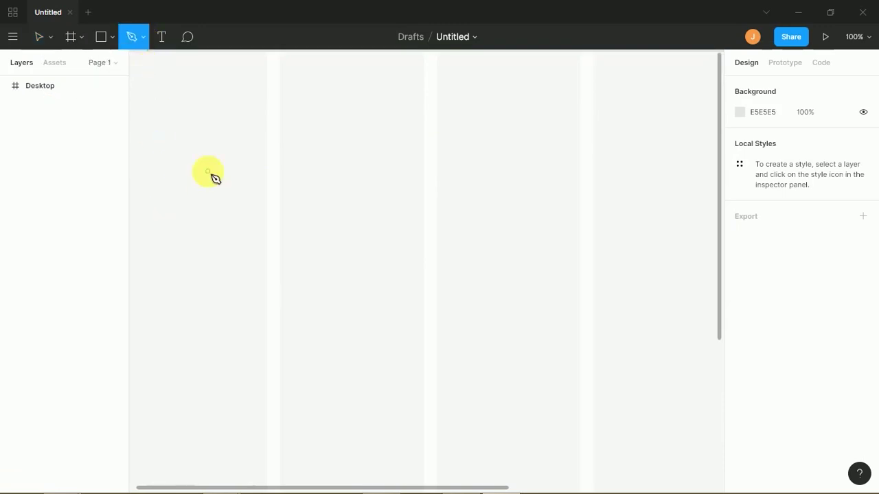
{"action": "left_click", "coordinate": [264, 271]}
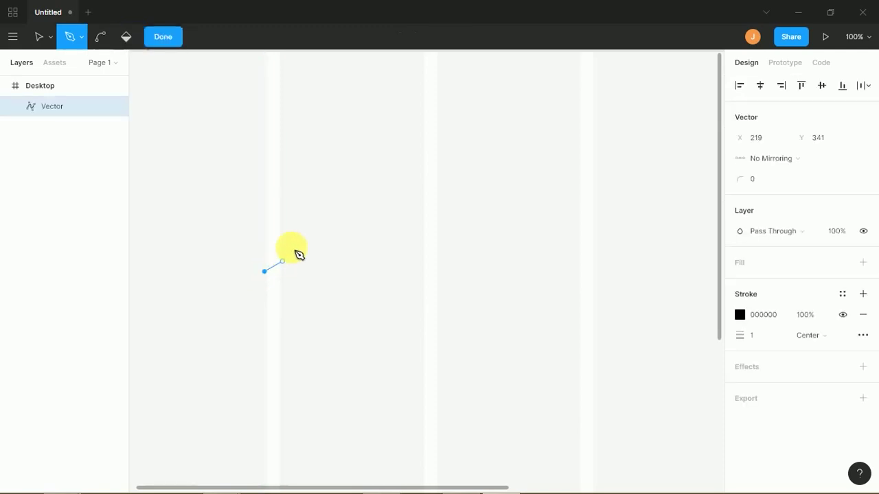
{"action": "left_click", "coordinate": [421, 173]}
{"action": "left_click_drag", "start_coordinate": [431, 176], "coordinate": [522, 173]}
{"action": "key", "text": "shift"}
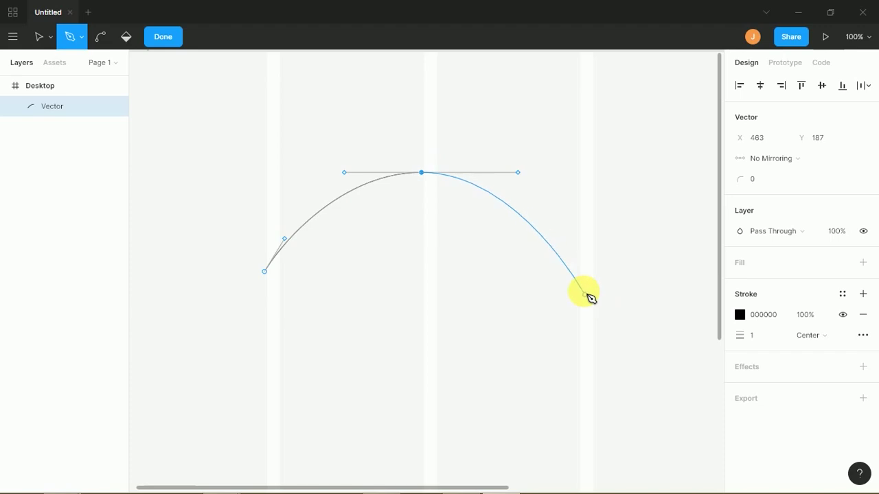
{"action": "left_click", "coordinate": [580, 275]}
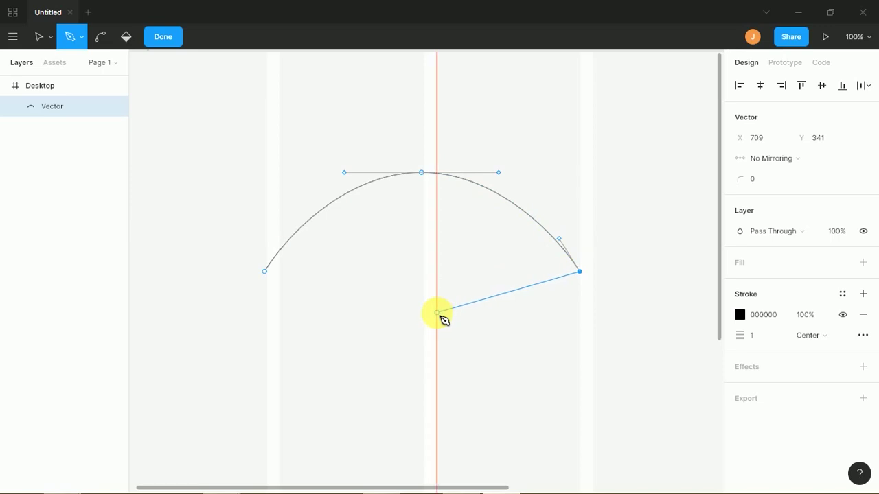
- Add straight segments meeting at a sharp centre corner, then marquee-select that corner point
{"action": "left_click", "coordinate": [434, 313]}
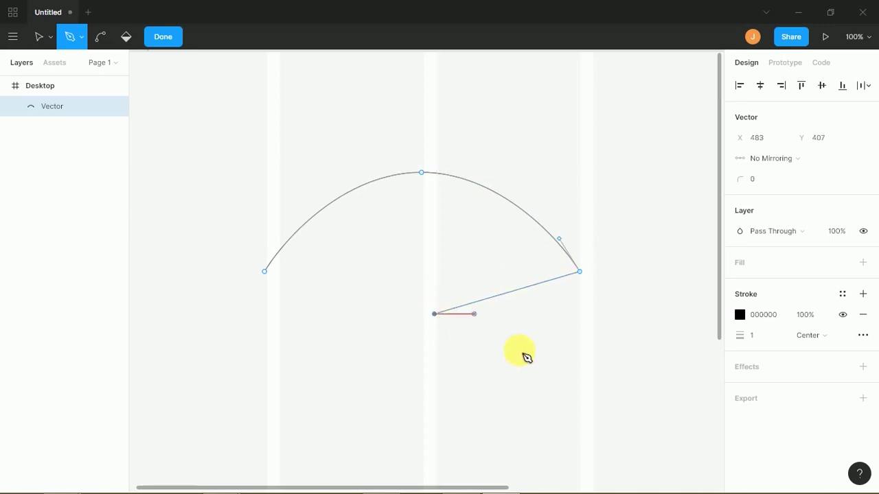
{"action": "left_click", "coordinate": [579, 403]}
{"action": "left_click", "coordinate": [434, 314]}
{"action": "left_click_drag", "start_coordinate": [443, 318], "coordinate": [453, 310]}
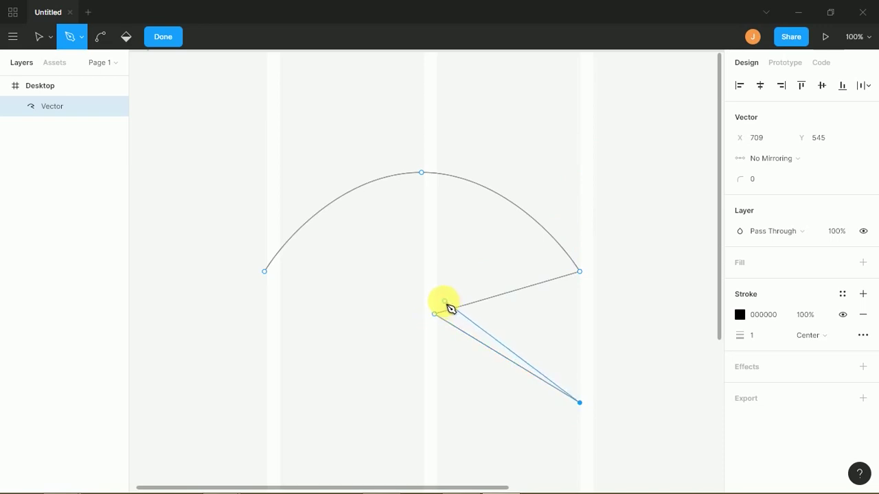
{"action": "left_click", "coordinate": [53, 39]}
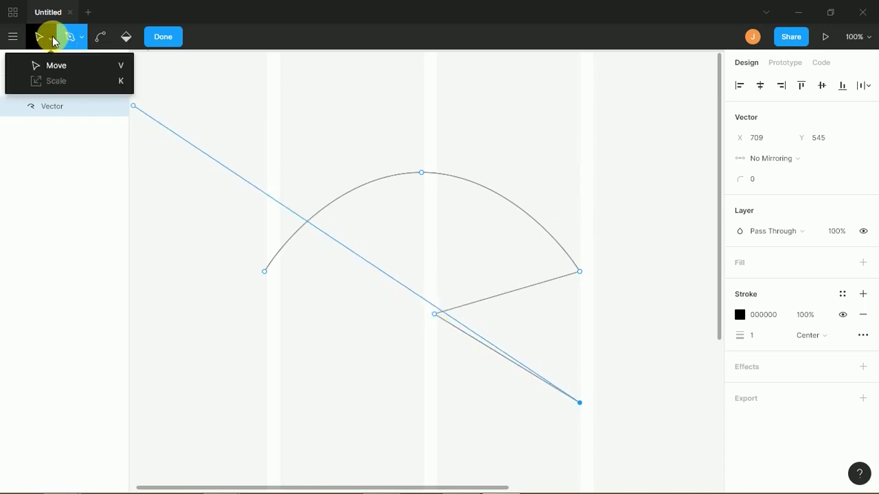
{"action": "left_click", "coordinate": [55, 65]}
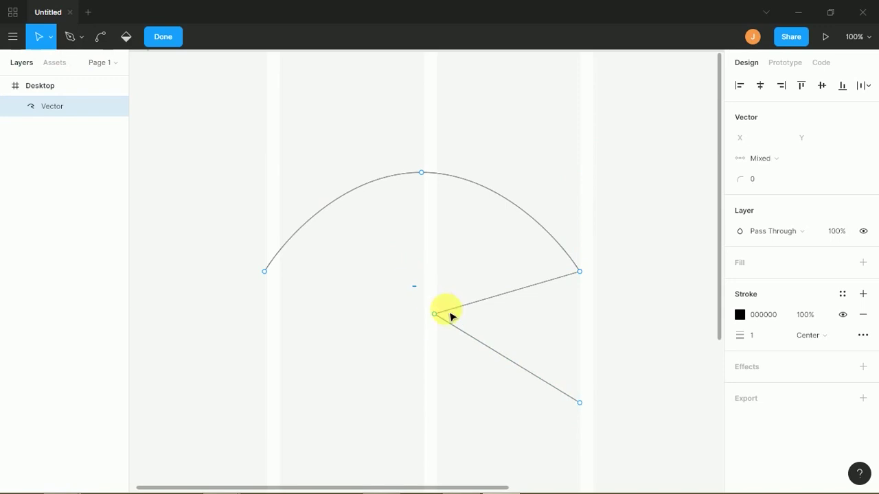
{"action": "left_click_drag", "start_coordinate": [413, 286], "coordinate": [453, 335]}
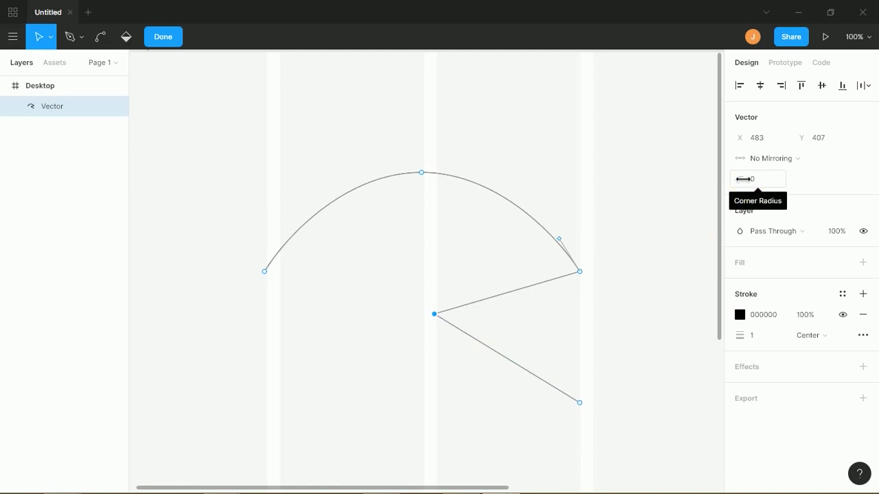
{"action": "left_click_drag", "start_coordinate": [778, 174], "coordinate": [831, 172]}
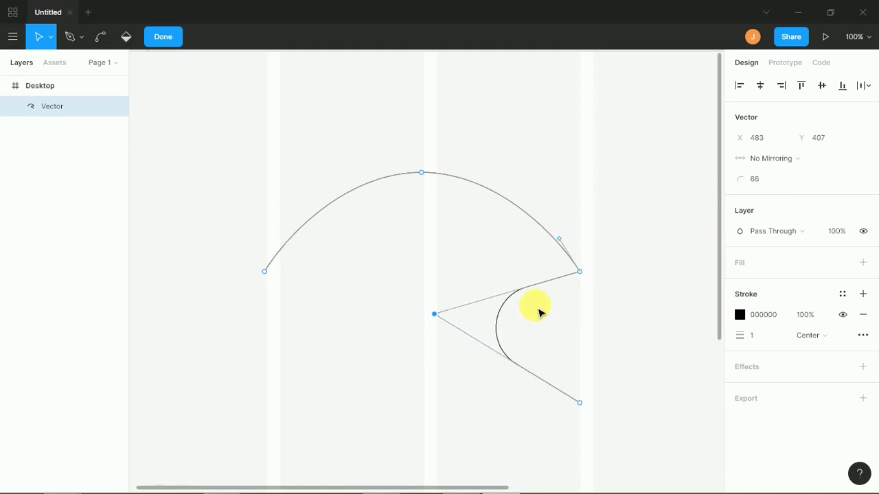
{"action": "key", "text": "ctrl+z"}
{"action": "left_click_drag", "start_coordinate": [406, 309], "coordinate": [436, 325]}
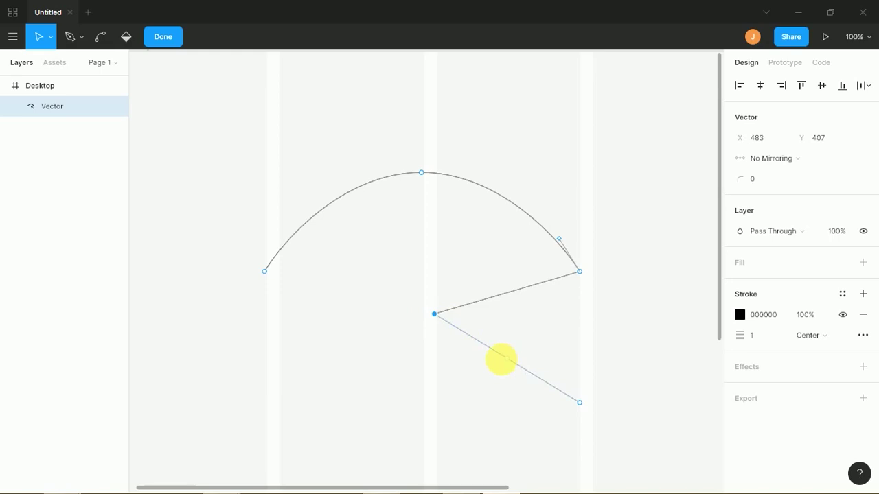
{"action": "right_click", "coordinate": [435, 315]}
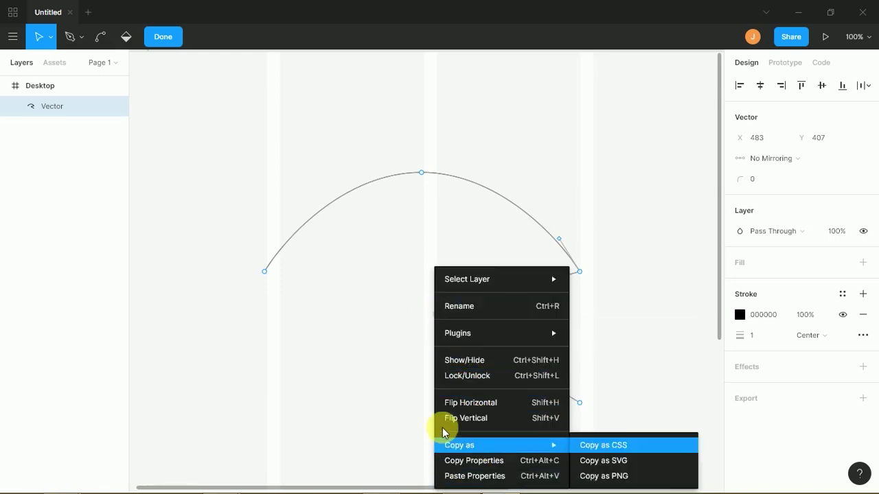
{"action": "key", "text": "Escape"}
{"action": "left_click", "coordinate": [436, 311]}
{"action": "key", "text": "Escape"}
{"action": "double_click", "coordinate": [438, 317]}
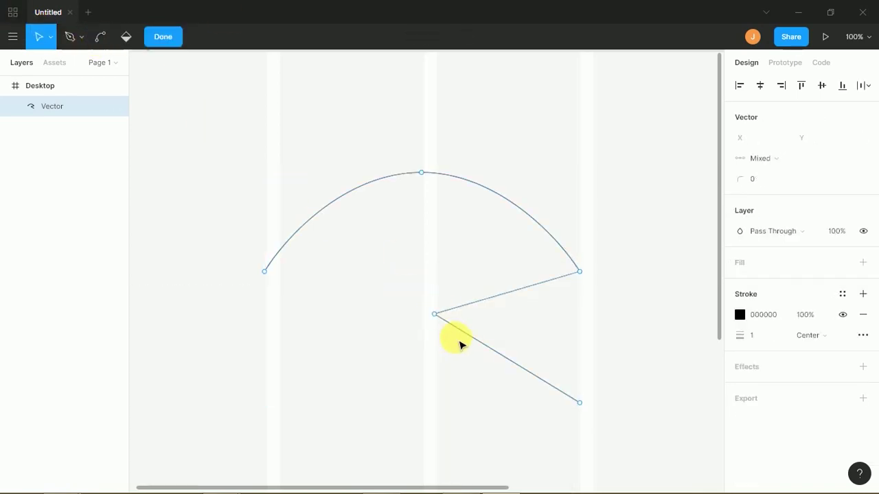
{"action": "left_click", "coordinate": [434, 314]}
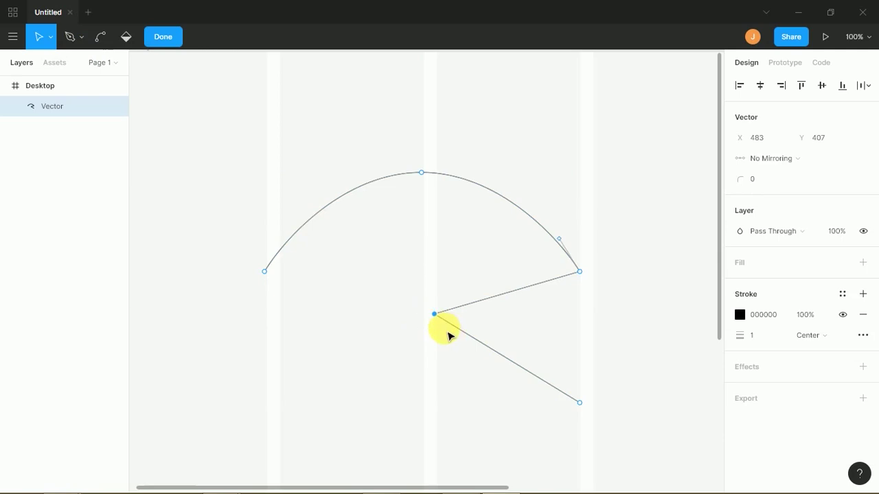
- Use the Bend tool to smooth the centre, right and end corners into flowing curves
{"action": "left_click", "coordinate": [102, 38]}
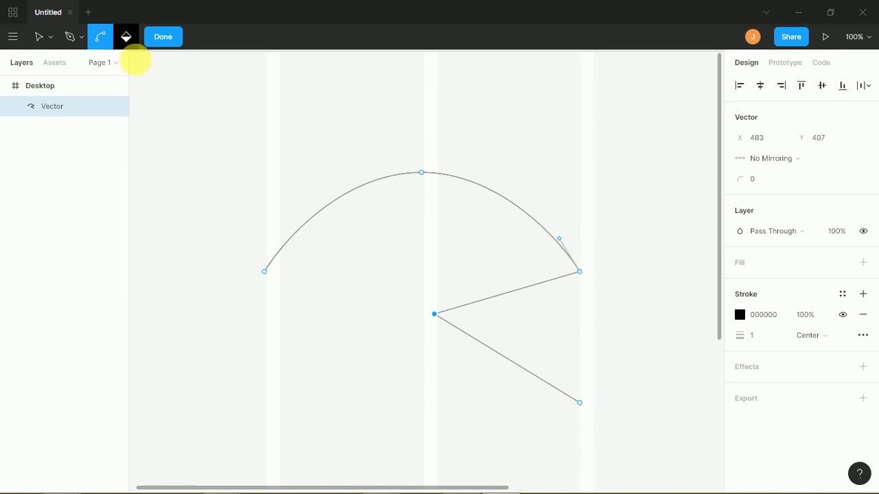
{"action": "left_click_drag", "start_coordinate": [440, 319], "coordinate": [445, 391]}
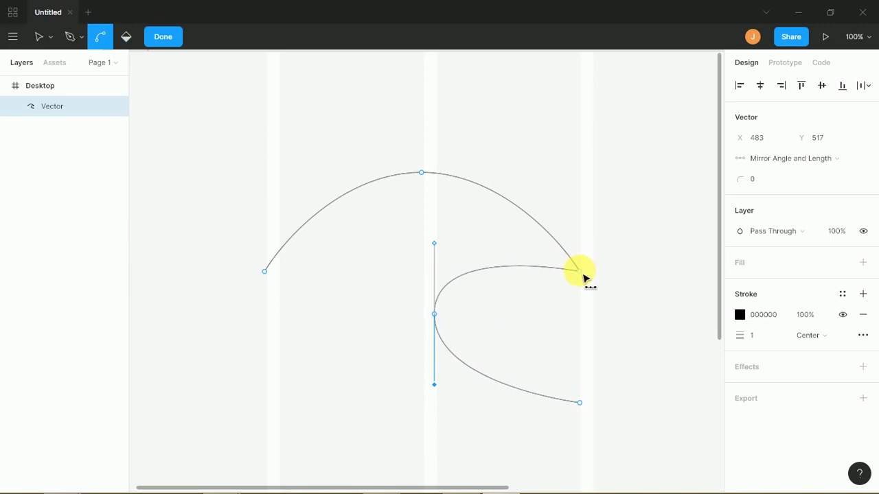
{"action": "left_click_drag", "start_coordinate": [582, 276], "coordinate": [579, 331]}
{"action": "left_click_drag", "start_coordinate": [265, 272], "coordinate": [393, 283]}
{"action": "left_click_drag", "start_coordinate": [579, 402], "coordinate": [530, 358]}
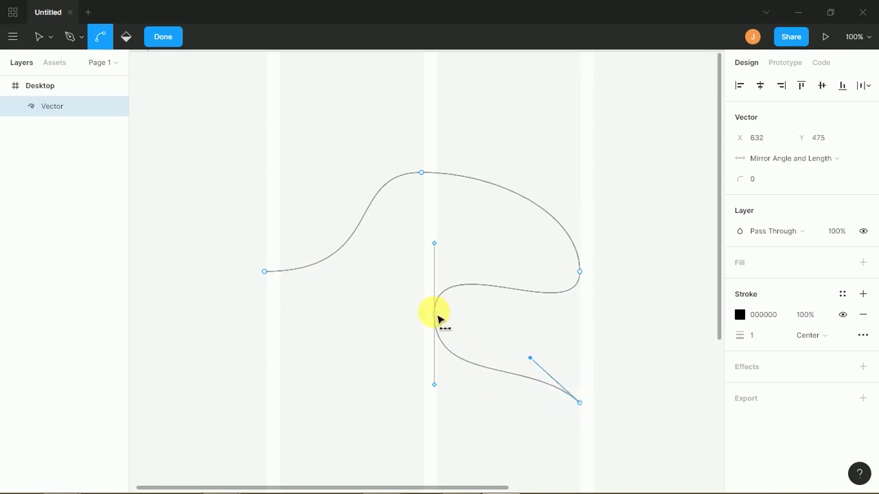
- Move the centre point left and down and shorten its curve handles
{"action": "left_click", "coordinate": [37, 35]}
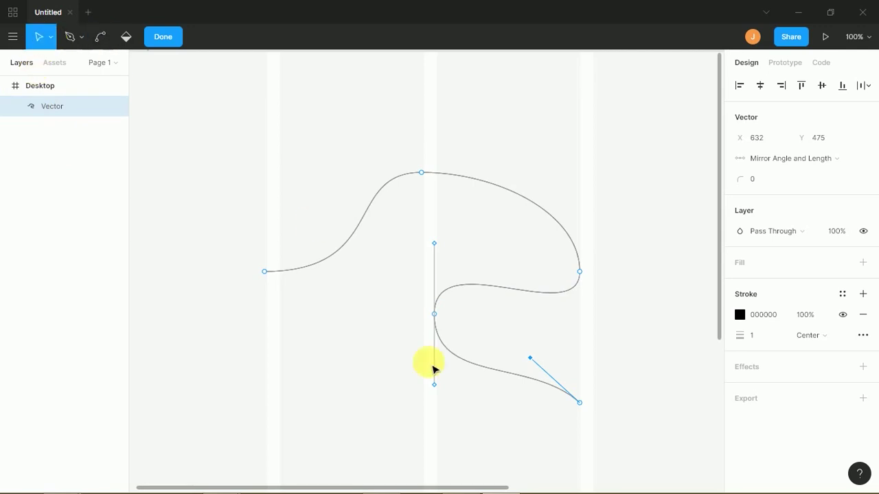
{"action": "left_click_drag", "start_coordinate": [436, 331], "coordinate": [402, 346]}
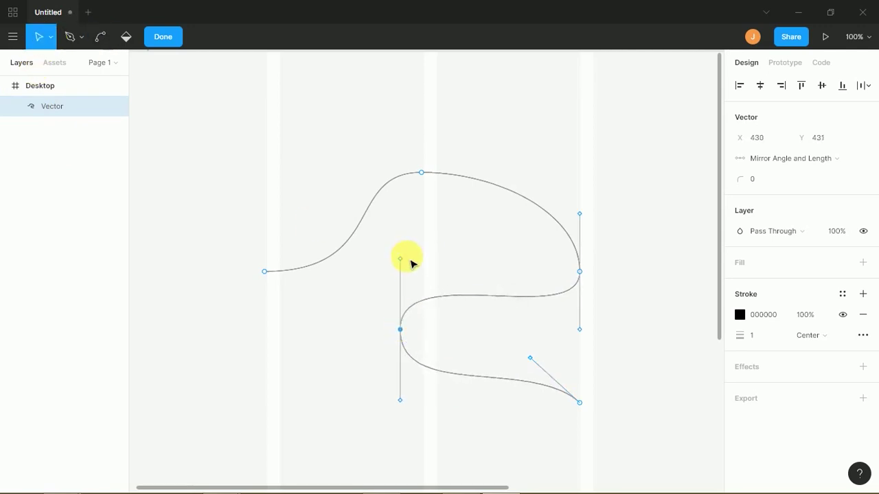
{"action": "mouse_move", "coordinate": [404, 263]}
{"action": "left_mouse_down"}
{"action": "mouse_move", "coordinate": [463, 261]}
{"action": "mouse_move", "coordinate": [483, 273]}
{"action": "mouse_move", "coordinate": [405, 312]}
{"action": "mouse_move", "coordinate": [398, 291]}
{"action": "mouse_move", "coordinate": [406, 273]}
{"action": "left_mouse_up"}
{"action": "left_click_drag", "start_coordinate": [416, 324], "coordinate": [392, 349]}
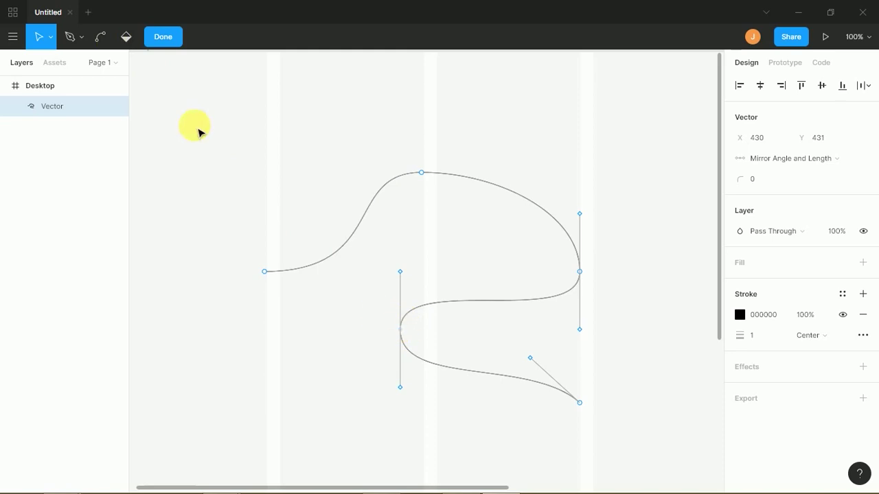
- With the Pen tool, select the centre point and delete it from the path
{"action": "left_click", "coordinate": [82, 36]}
{"action": "left_click", "coordinate": [84, 63]}
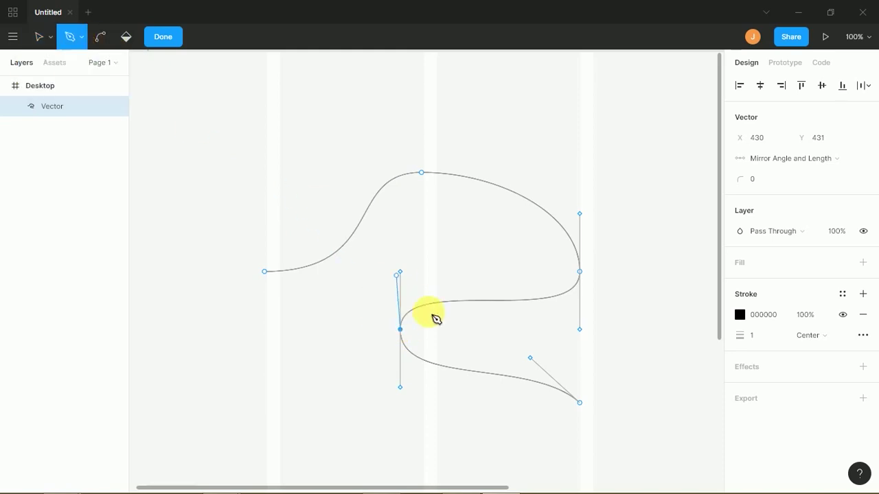
{"action": "left_click", "coordinate": [402, 331]}
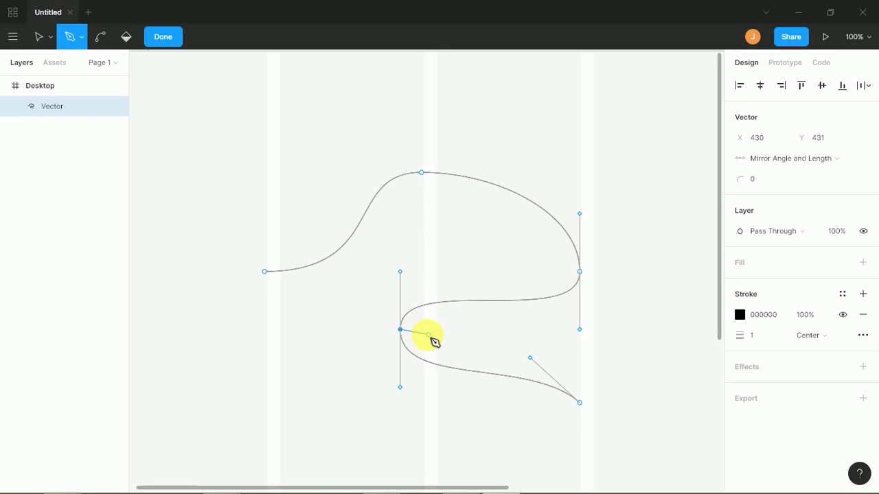
{"action": "left_click_drag", "start_coordinate": [406, 335], "coordinate": [425, 336]}
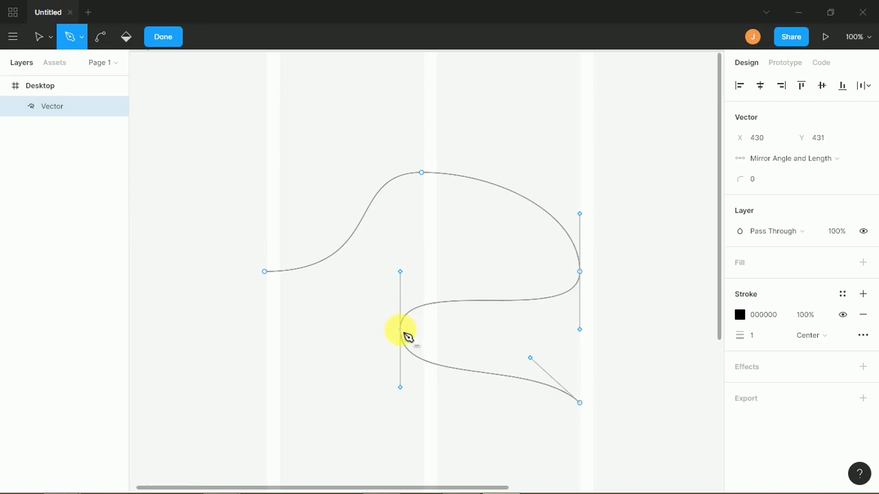
{"action": "left_click", "coordinate": [401, 331]}
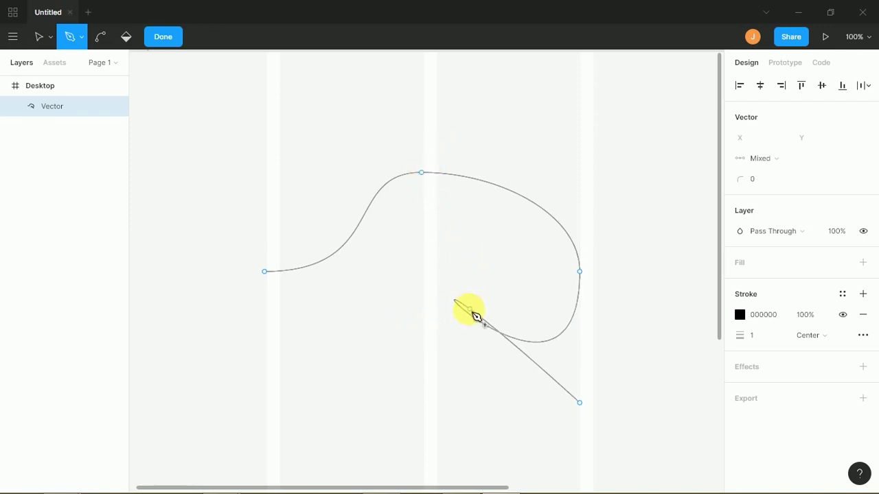
- Remove the right-side point, add a new point on the upper curve, and nudge a segment left
{"action": "left_click", "coordinate": [580, 272]}
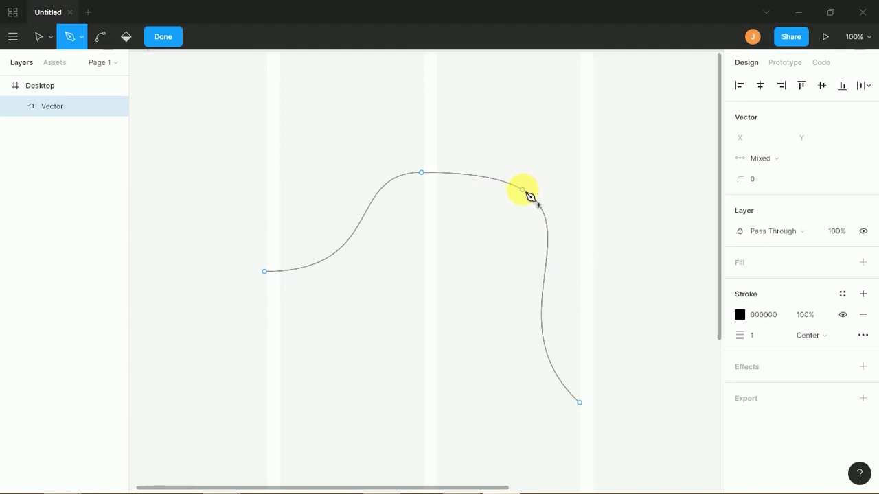
{"action": "left_click", "coordinate": [524, 190]}
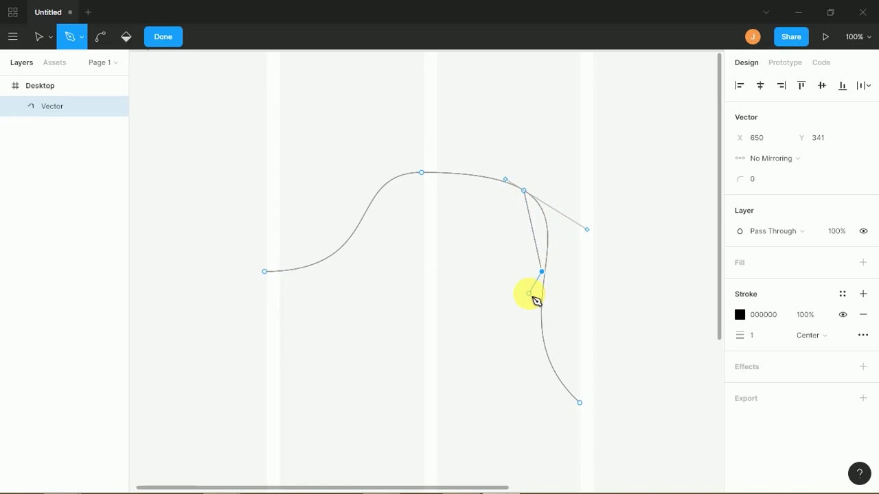
{"action": "key", "text": "ctrl"}
{"action": "key", "text": "ctrl"}
{"action": "left_click", "coordinate": [42, 47]}
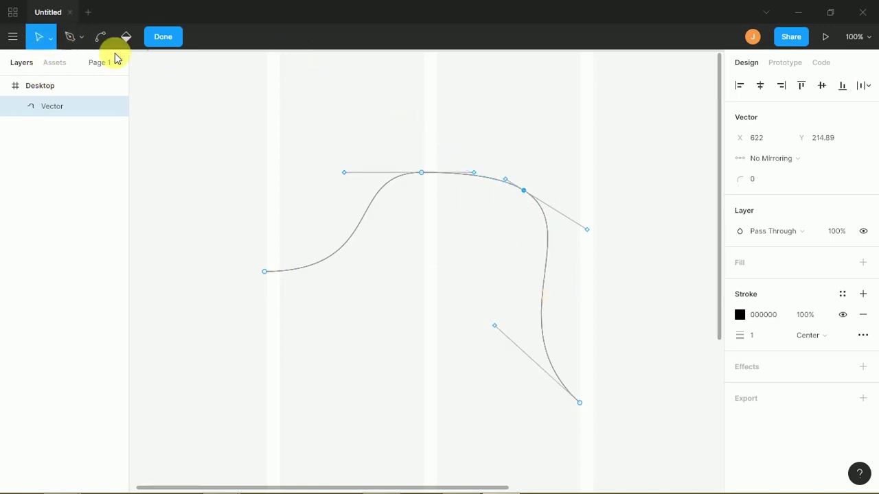
{"action": "mouse_move", "coordinate": [549, 302]}
{"action": "left_mouse_down"}
{"action": "mouse_move", "coordinate": [554, 308]}
{"action": "mouse_move", "coordinate": [522, 330]}
{"action": "mouse_move", "coordinate": [534, 295]}
{"action": "left_mouse_up"}
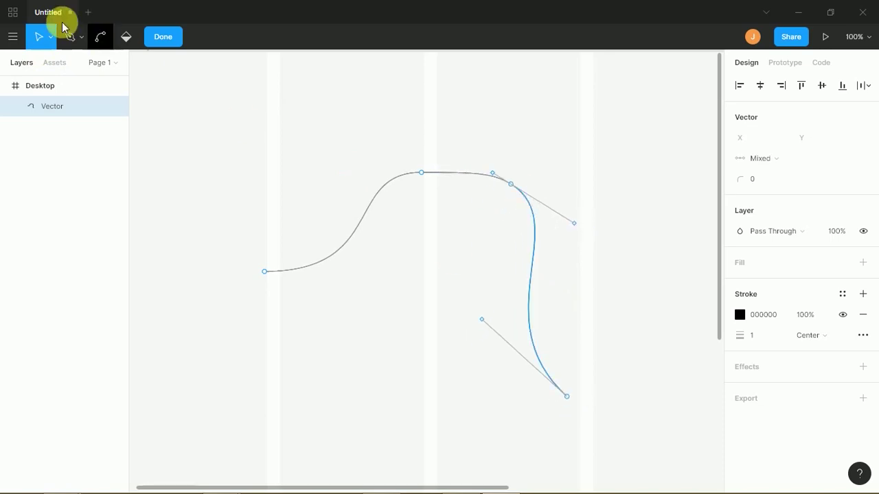
- Bend the lower segment so it bulges right and reshape the left segment
{"action": "left_click", "coordinate": [70, 36]}
{"action": "key", "text": "ctrl"}
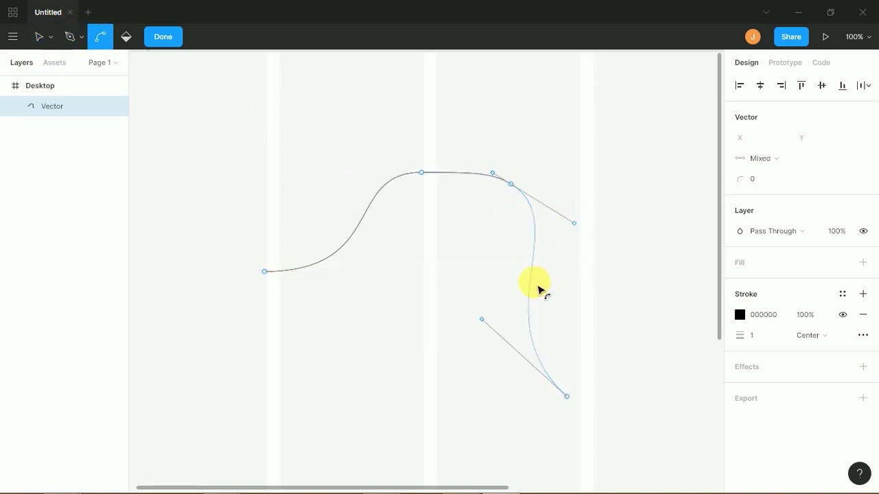
{"action": "key", "text": "ctrl"}
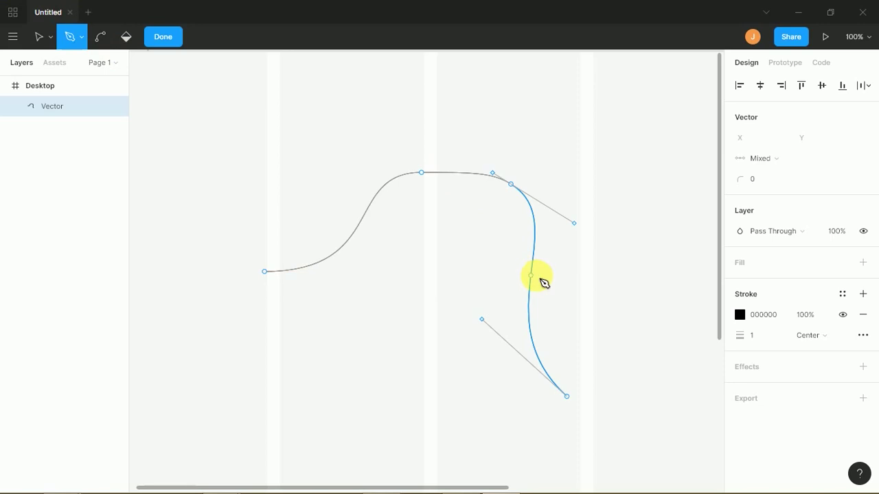
{"action": "key", "text": "ctrl"}
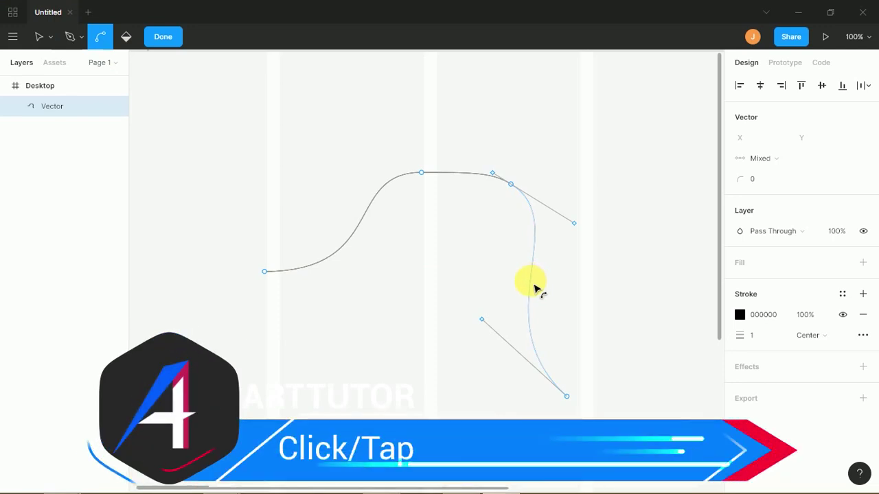
{"action": "left_click_drag", "start_coordinate": [538, 290], "coordinate": [574, 323]}
{"action": "left_click_drag", "start_coordinate": [357, 233], "coordinate": [369, 192]}
- Leave vector editing, select the whole curve, and delete it
{"action": "left_click", "coordinate": [165, 136]}
{"action": "left_click", "coordinate": [50, 37]}
{"action": "left_click", "coordinate": [65, 78]}
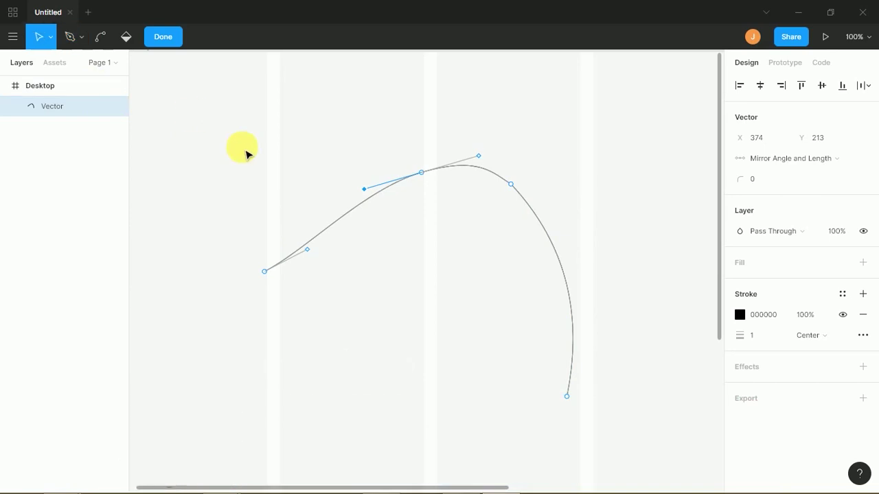
{"action": "left_click", "coordinate": [252, 119]}
{"action": "left_click", "coordinate": [438, 166]}
{"action": "key", "text": "Delete"}
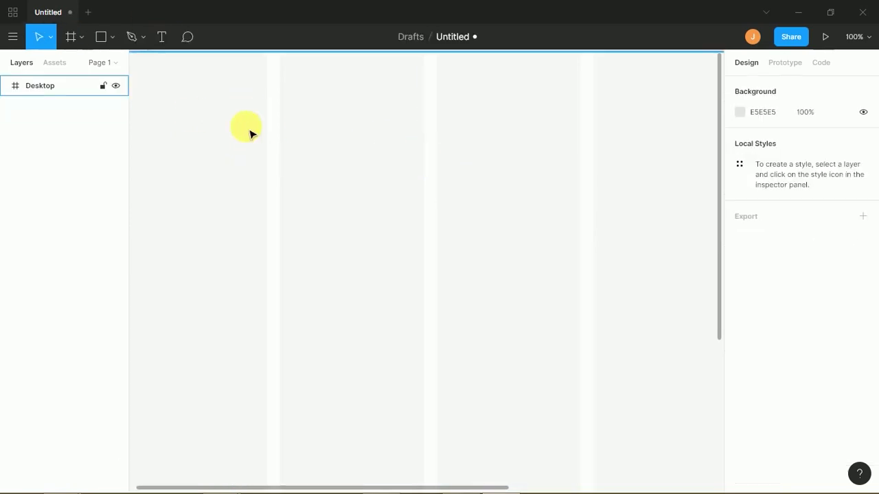
{"action": "left_click", "coordinate": [142, 40]}
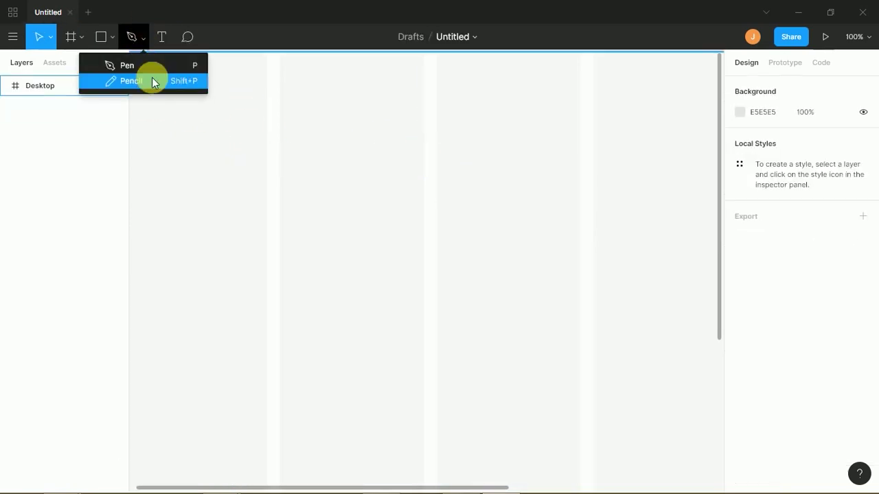
{"action": "left_click", "coordinate": [238, 145]}
{"action": "left_click", "coordinate": [139, 41]}
{"action": "left_click", "coordinate": [141, 42]}
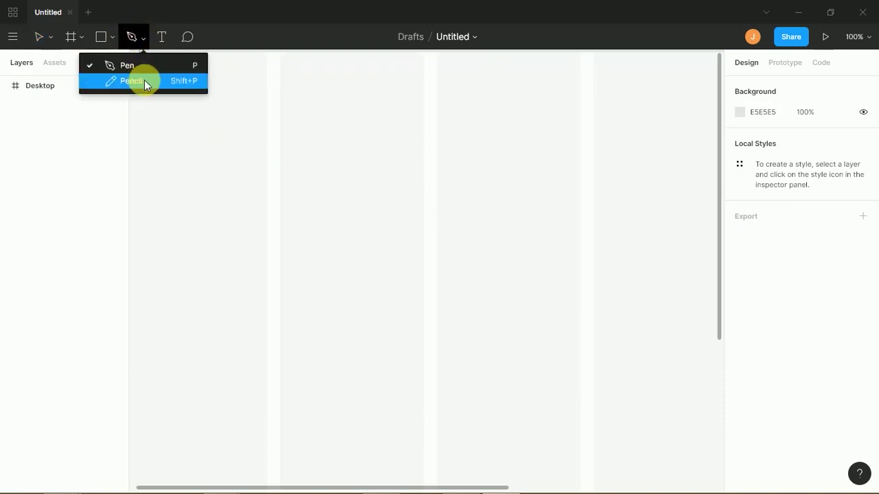
{"action": "left_click", "coordinate": [145, 80]}
{"action": "mouse_move", "coordinate": [193, 203]}
{"action": "left_mouse_down"}
{"action": "mouse_move", "coordinate": [258, 146]}
{"action": "mouse_move", "coordinate": [238, 221]}
{"action": "mouse_move", "coordinate": [298, 272]}
{"action": "mouse_move", "coordinate": [317, 190]}
{"action": "left_mouse_up"}
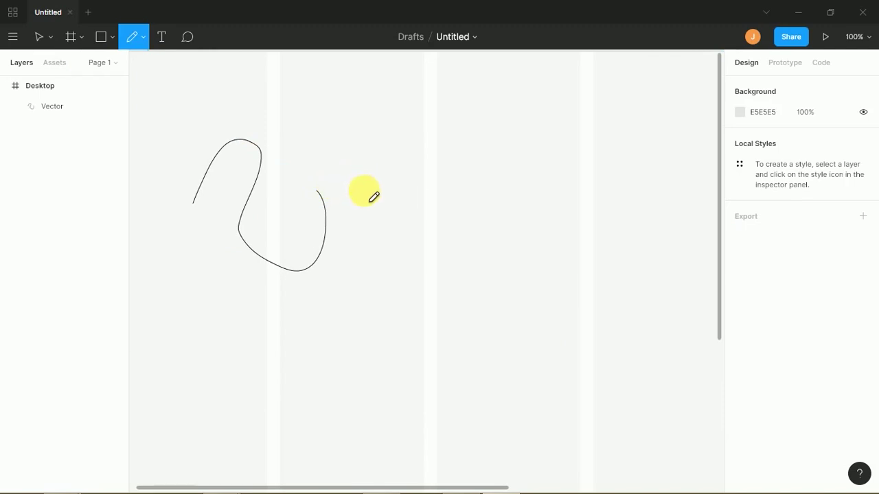
{"action": "left_click", "coordinate": [49, 108]}
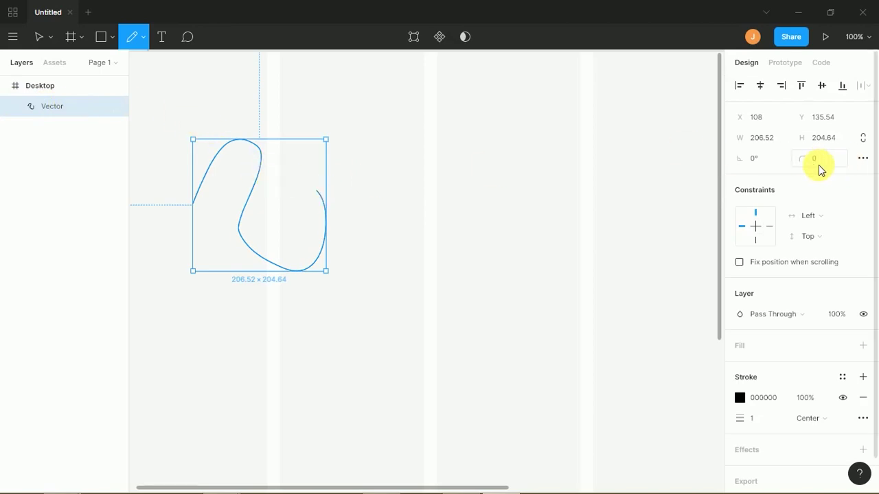
{"action": "left_click_drag", "start_coordinate": [811, 161], "coordinate": [845, 149]}
{"action": "left_click_drag", "start_coordinate": [53, 127], "coordinate": [776, 168]}
{"action": "key", "text": "Escape"}
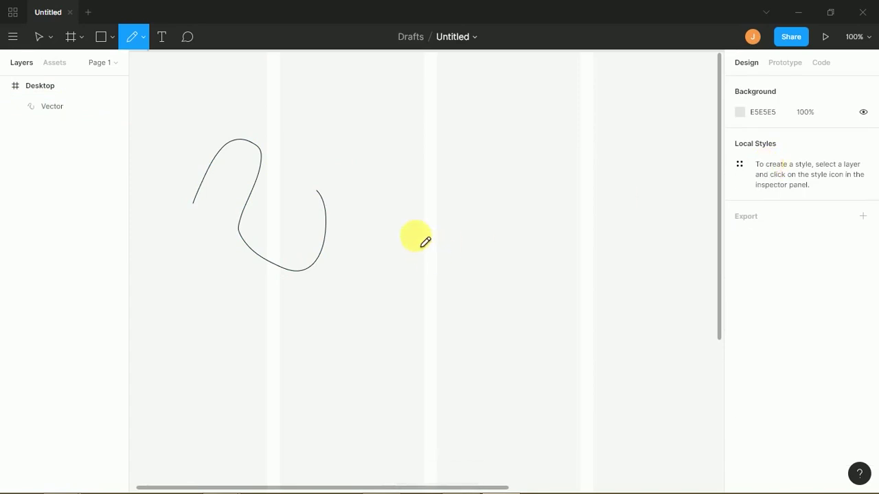
{"action": "left_click_drag", "start_coordinate": [395, 171], "coordinate": [471, 151]}
{"action": "mouse_move", "coordinate": [414, 248]}
{"action": "left_mouse_down"}
{"action": "mouse_move", "coordinate": [449, 359]}
{"action": "mouse_move", "coordinate": [467, 348]}
{"action": "left_mouse_up"}
{"action": "mouse_move", "coordinate": [492, 264]}
{"action": "left_mouse_down"}
{"action": "mouse_move", "coordinate": [480, 242]}
{"action": "mouse_move", "coordinate": [531, 263]}
{"action": "mouse_move", "coordinate": [540, 213]}
{"action": "mouse_move", "coordinate": [557, 299]}
{"action": "mouse_move", "coordinate": [534, 377]}
{"action": "left_mouse_up"}
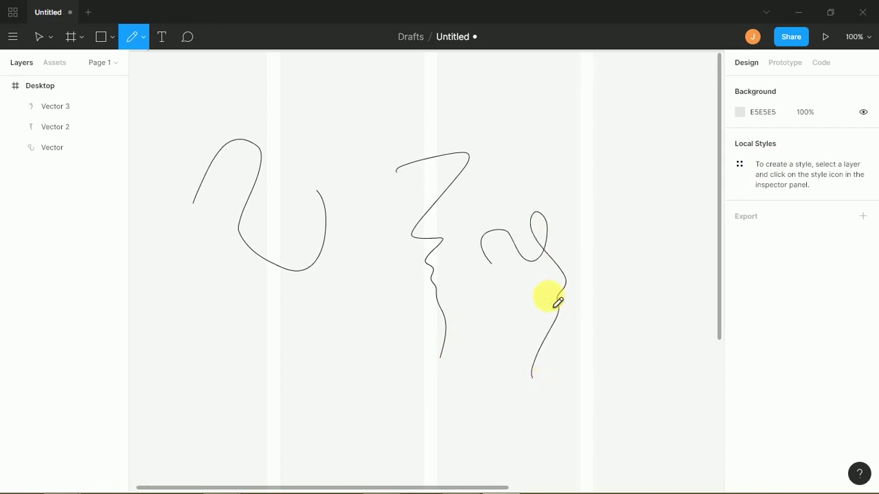
{"action": "mouse_move", "coordinate": [326, 140]}
{"action": "left_mouse_down"}
{"action": "mouse_move", "coordinate": [357, 155]}
{"action": "mouse_move", "coordinate": [381, 132]}
{"action": "mouse_move", "coordinate": [398, 145]}
{"action": "mouse_move", "coordinate": [427, 145]}
{"action": "mouse_move", "coordinate": [455, 126]}
{"action": "mouse_move", "coordinate": [506, 149]}
{"action": "mouse_move", "coordinate": [520, 134]}
{"action": "mouse_move", "coordinate": [544, 163]}
{"action": "mouse_move", "coordinate": [532, 190]}
{"action": "mouse_move", "coordinate": [525, 180]}
{"action": "mouse_move", "coordinate": [566, 188]}
{"action": "mouse_move", "coordinate": [563, 227]}
{"action": "mouse_move", "coordinate": [585, 242]}
{"action": "mouse_move", "coordinate": [597, 297]}
{"action": "left_mouse_up"}
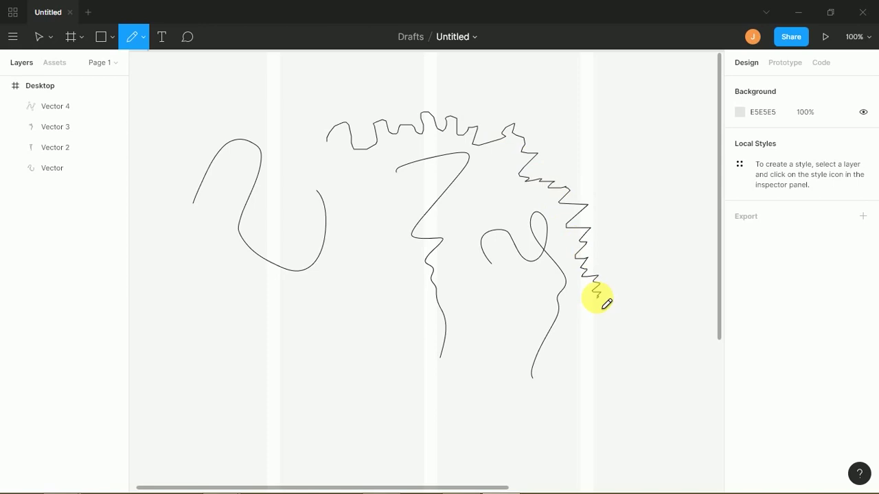
{"action": "left_click_drag", "start_coordinate": [599, 303], "coordinate": [599, 302]}
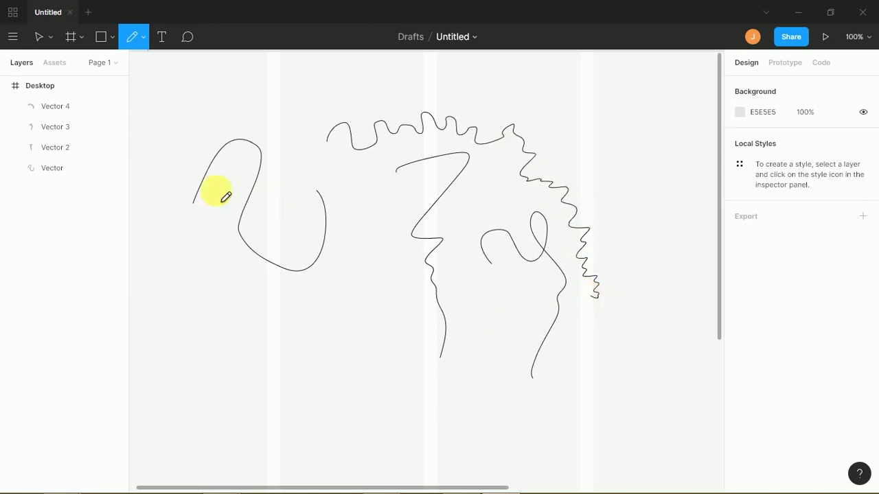
{"action": "left_click", "coordinate": [41, 36]}
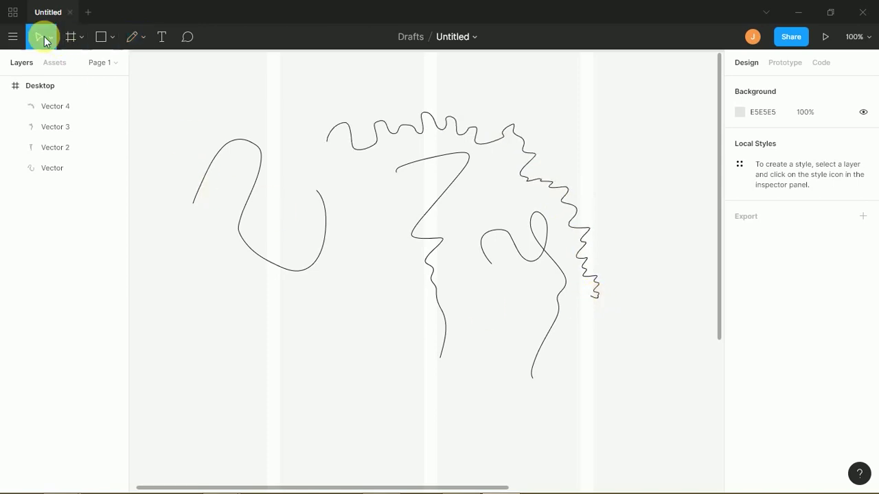
{"action": "left_click", "coordinate": [500, 144]}
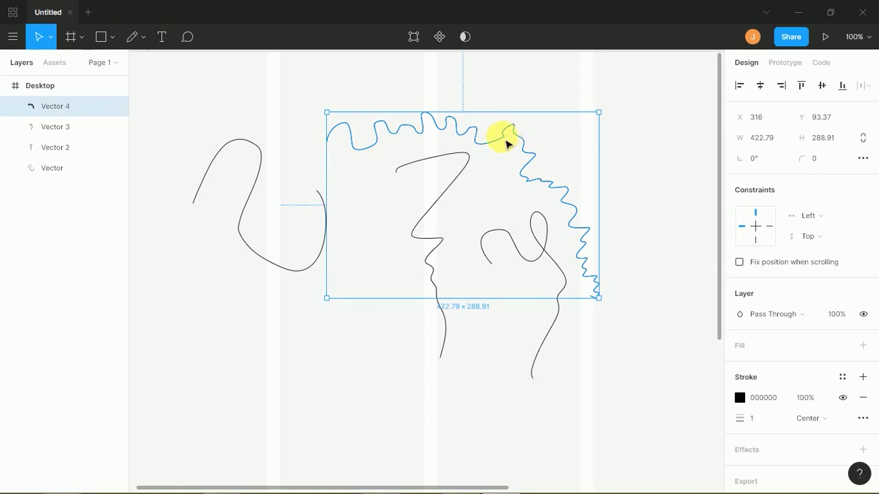
{"action": "key", "text": "Delete"}
{"action": "left_click_drag", "start_coordinate": [294, 245], "coordinate": [422, 427]}
{"action": "key", "text": "Delete"}
{"action": "left_click", "coordinate": [553, 321]}
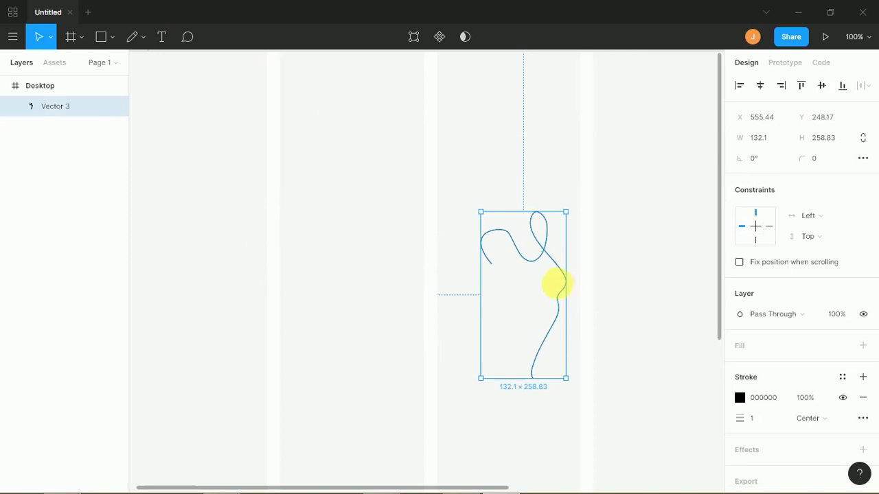
{"action": "key", "text": "Delete"}
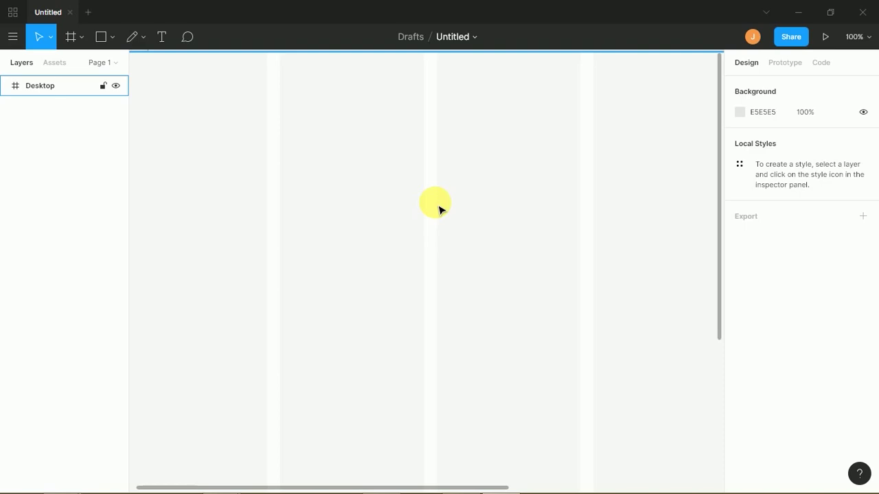
- Draw a grey 188×188 square in the Desktop frame and move it up and left
{"action": "key", "text": "r"}
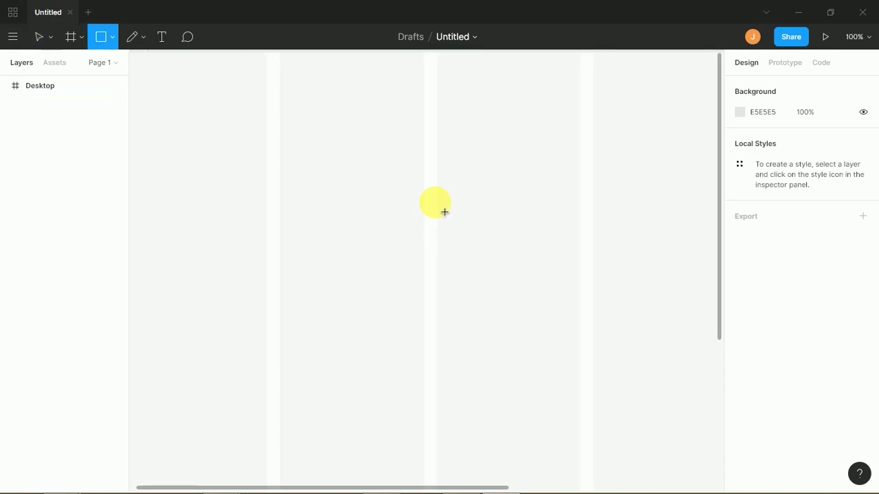
{"action": "mouse_move", "coordinate": [301, 173]}
{"action": "left_mouse_down"}
{"action": "mouse_move", "coordinate": [398, 294]}
{"action": "mouse_move", "coordinate": [412, 295]}
{"action": "left_mouse_up"}
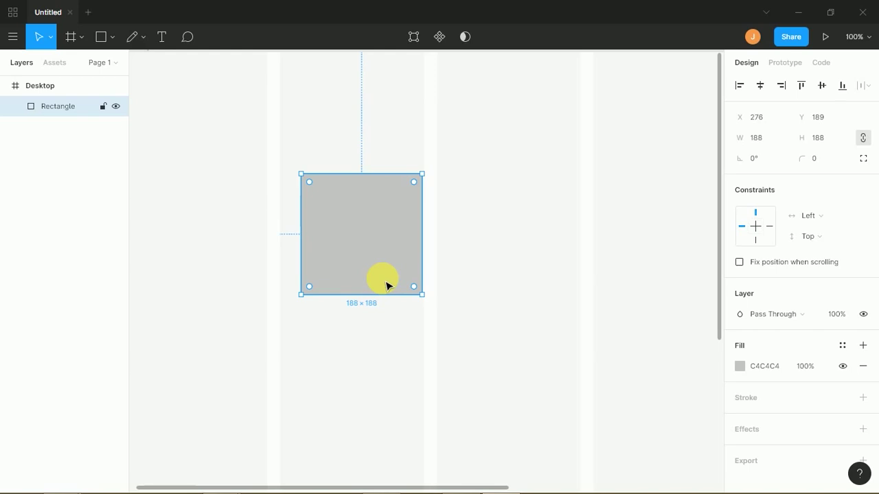
{"action": "left_click", "coordinate": [158, 217]}
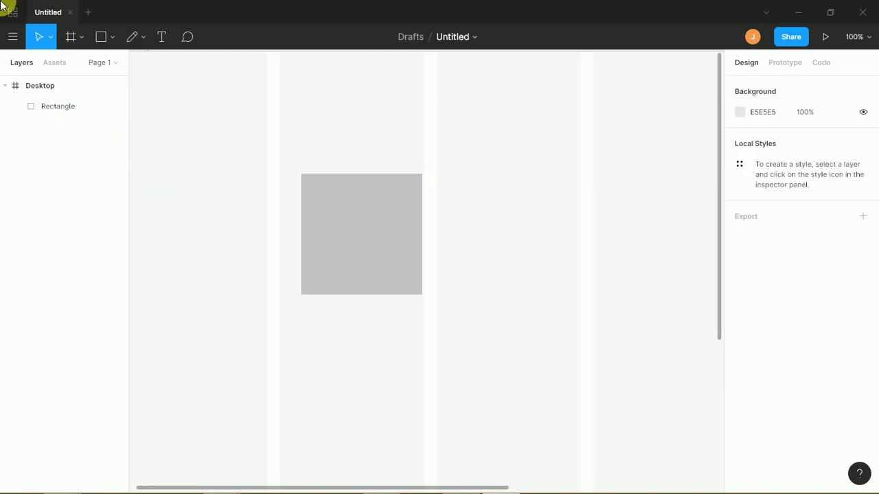
{"action": "left_click", "coordinate": [365, 202]}
{"action": "left_click_drag", "start_coordinate": [365, 202], "coordinate": [326, 168]}
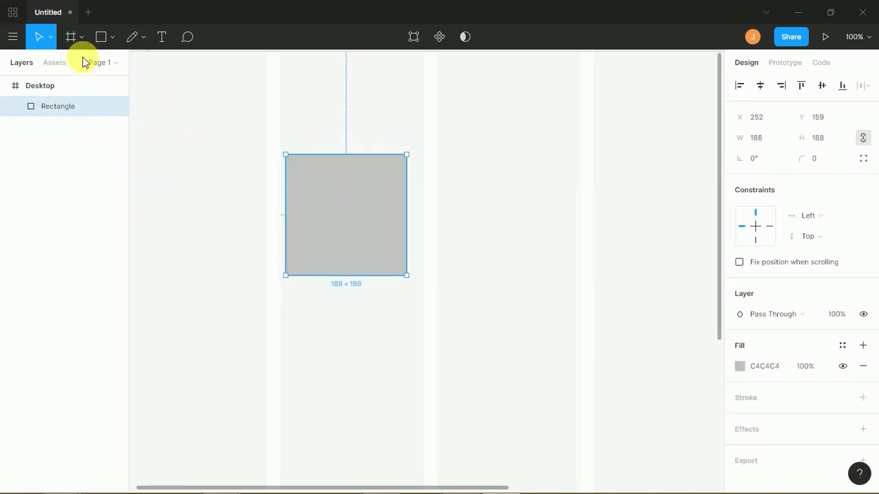
- Save the square's style as the default properties for new shapes
{"action": "left_click", "coordinate": [11, 40]}
{"action": "mouse_move", "coordinate": [33, 97]}
{"action": "mouse_move", "coordinate": [53, 107]}
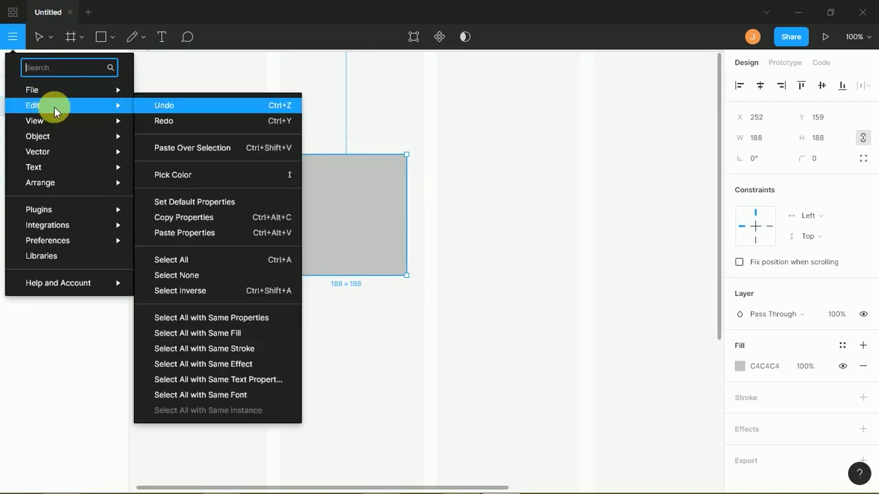
{"action": "left_click", "coordinate": [175, 204]}
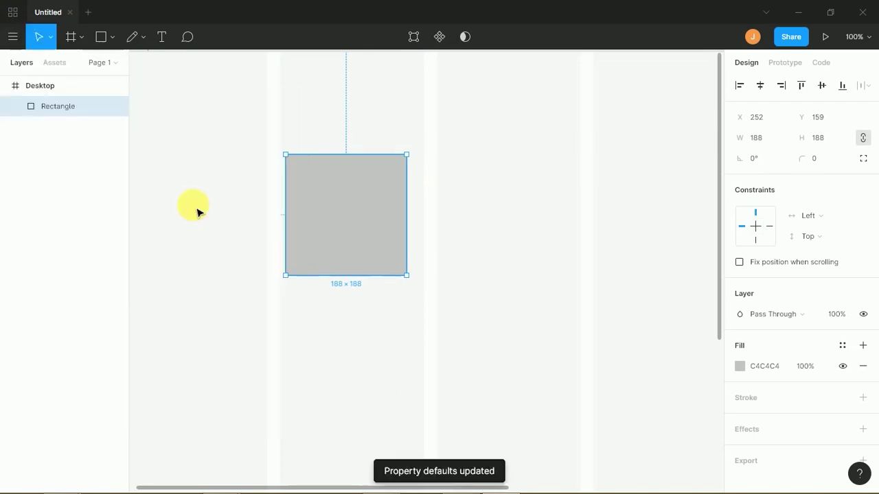
{"action": "left_click", "coordinate": [13, 39]}
{"action": "mouse_move", "coordinate": [108, 113]}
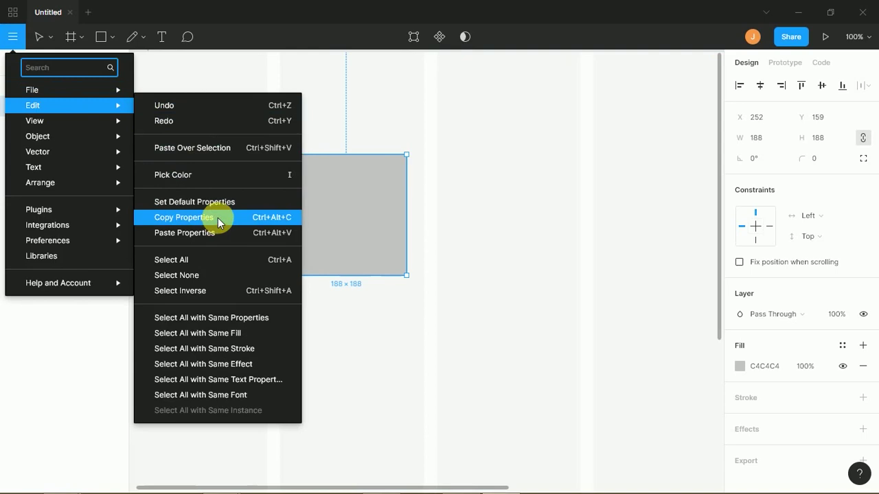
- Paste a copy of the square, delete it, and nudge the original square into place
{"action": "left_click", "coordinate": [212, 147]}
{"action": "left_click_drag", "start_coordinate": [288, 189], "coordinate": [200, 159]}
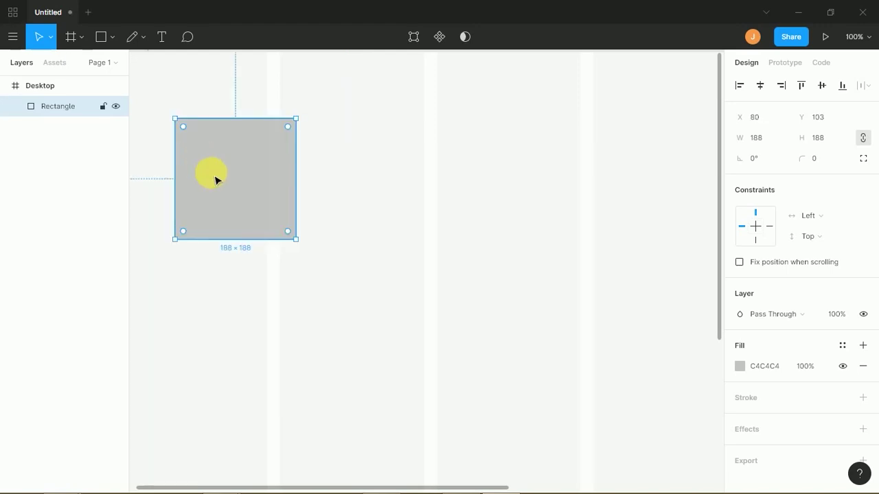
{"action": "left_click_drag", "start_coordinate": [279, 194], "coordinate": [345, 202]}
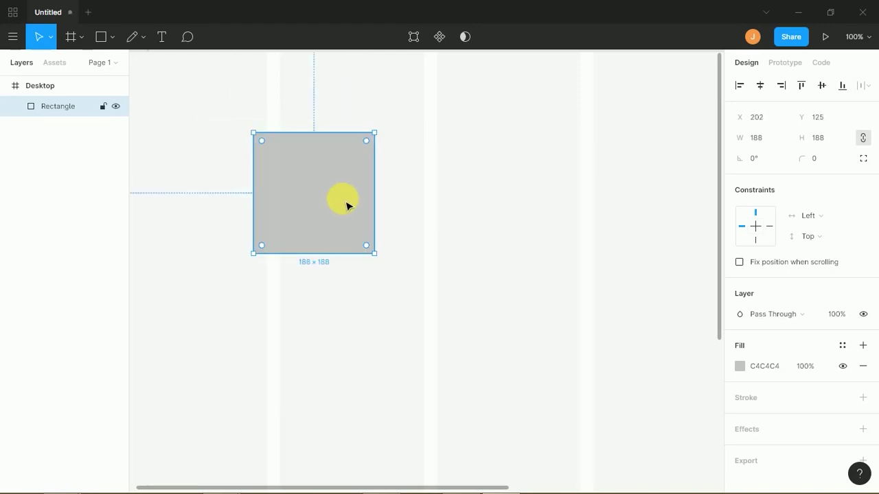
{"action": "key", "text": "ctrl+v"}
{"action": "left_click_drag", "start_coordinate": [719, 218], "coordinate": [390, 194]}
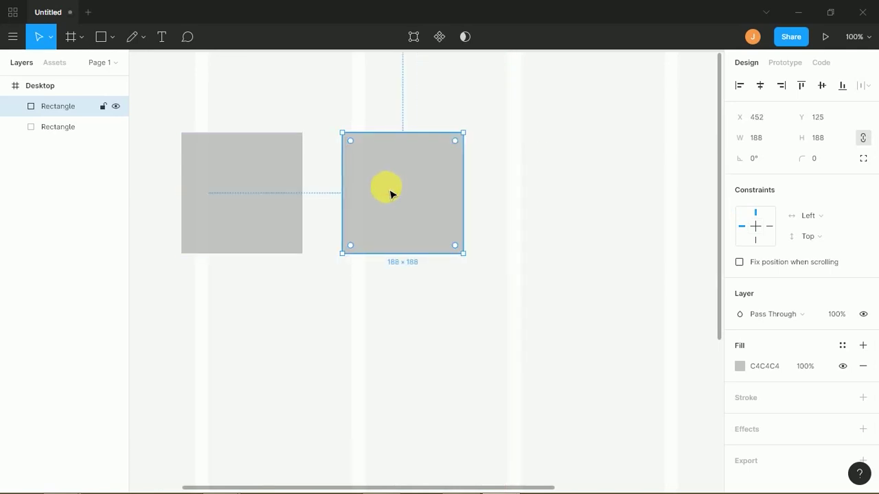
{"action": "key", "text": "Delete"}
{"action": "left_click_drag", "start_coordinate": [298, 195], "coordinate": [330, 186]}
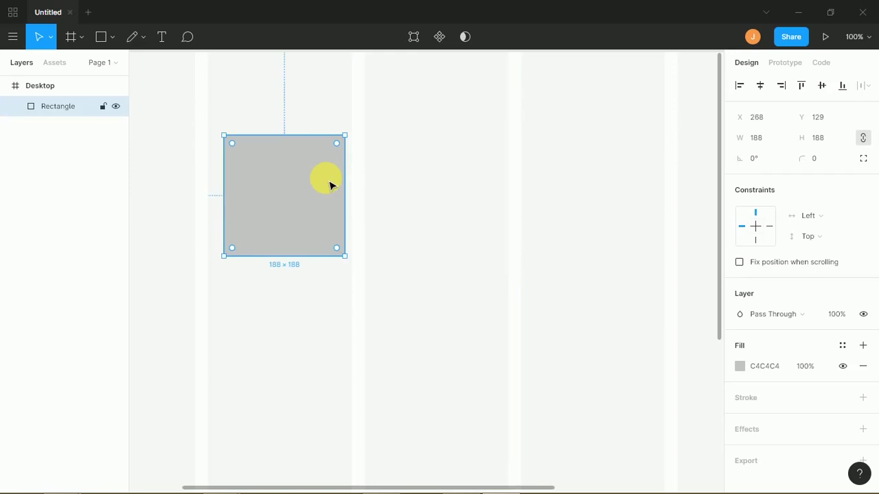
{"action": "left_click_drag", "start_coordinate": [308, 187], "coordinate": [302, 175]}
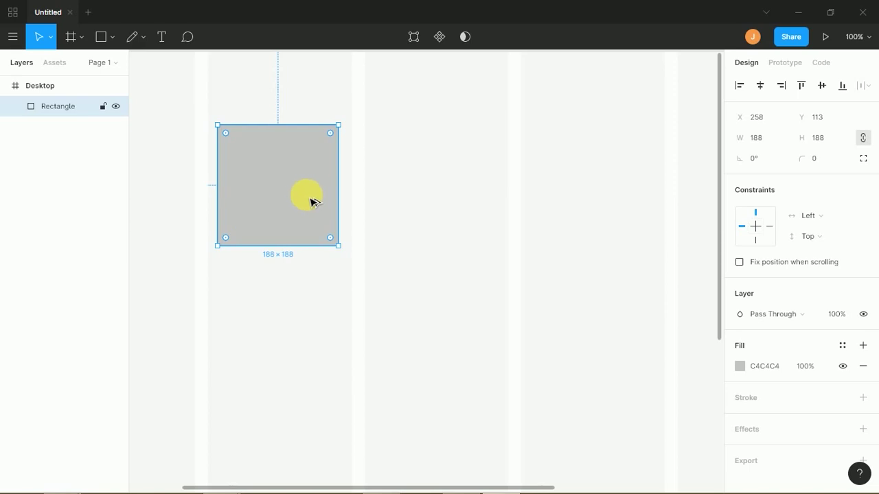
- Duplicate the square to its right, then copy that one below, overlapping both squares
{"action": "left_click_drag", "start_coordinate": [324, 199], "coordinate": [466, 200], "text": "alt"}
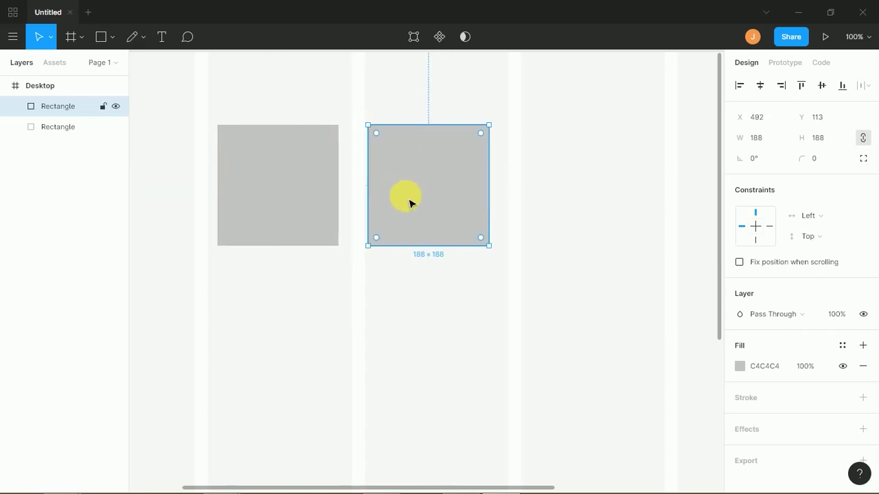
{"action": "left_click_drag", "start_coordinate": [424, 200], "coordinate": [423, 337], "text": "alt"}
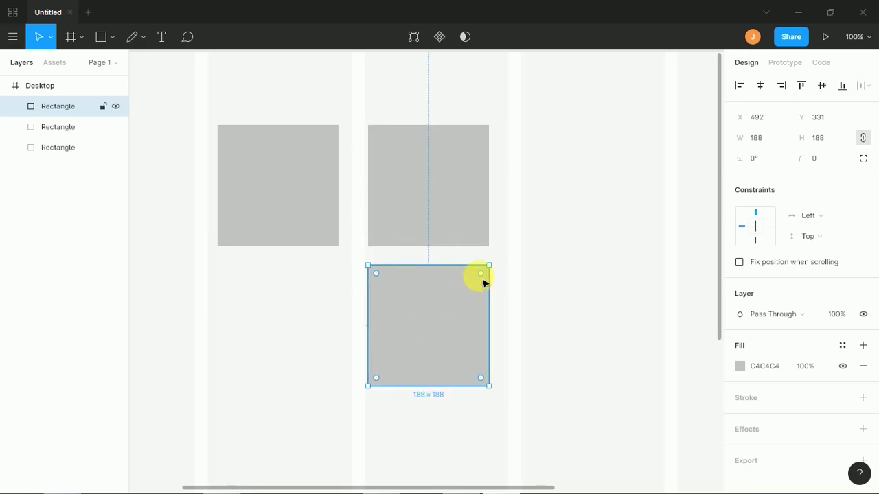
{"action": "left_click_drag", "start_coordinate": [481, 283], "coordinate": [415, 219]}
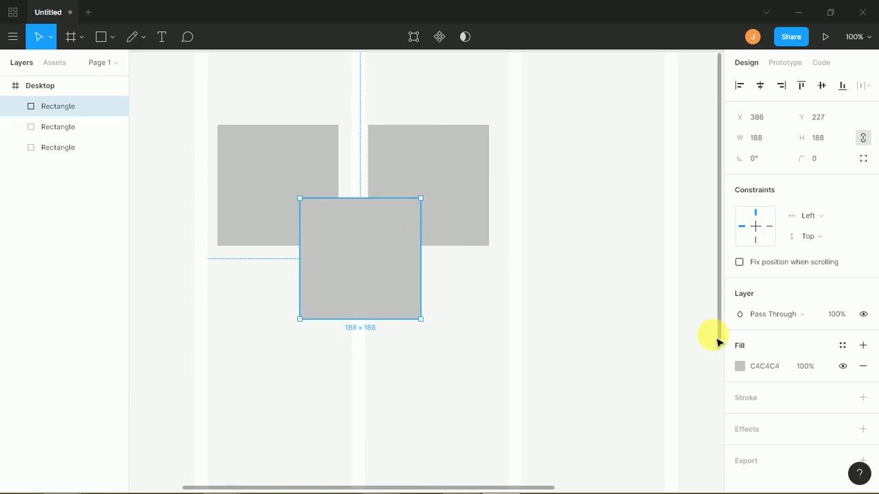
- Fill the front overlapping square with vivid red FF0000
{"action": "left_click", "coordinate": [739, 367]}
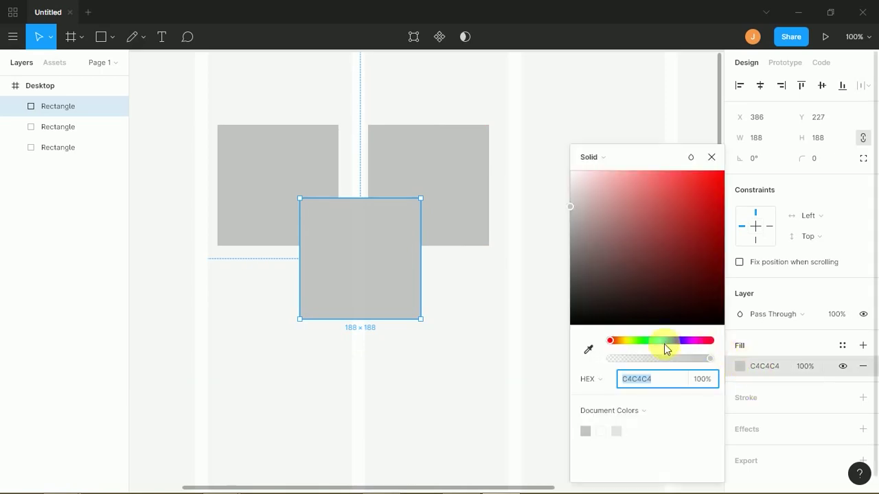
{"action": "left_click_drag", "start_coordinate": [702, 341], "coordinate": [746, 343]}
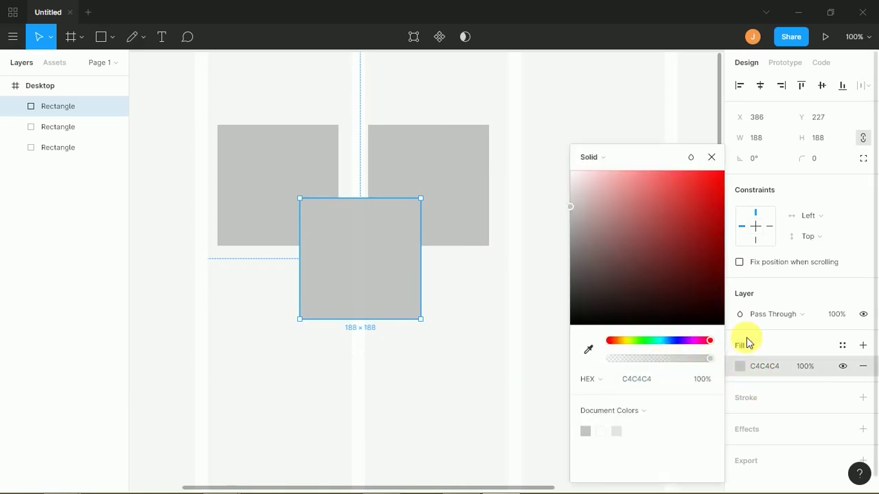
{"action": "left_click", "coordinate": [516, 177]}
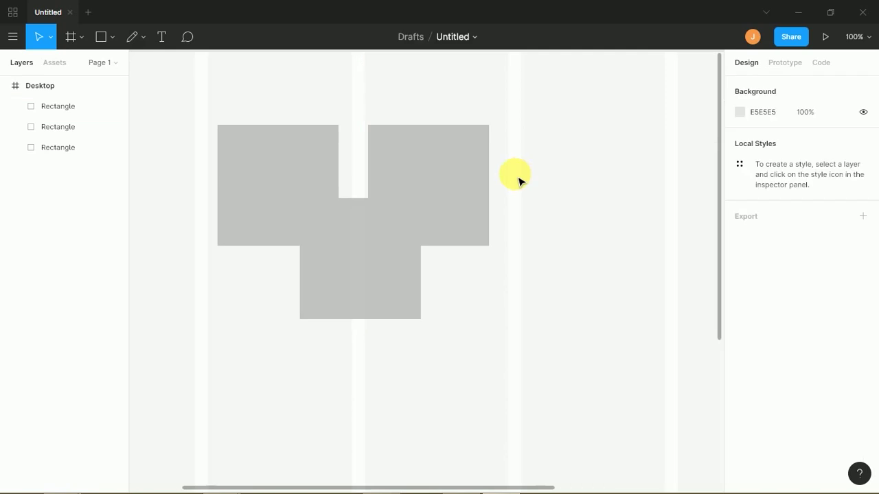
{"action": "left_click", "coordinate": [419, 234]}
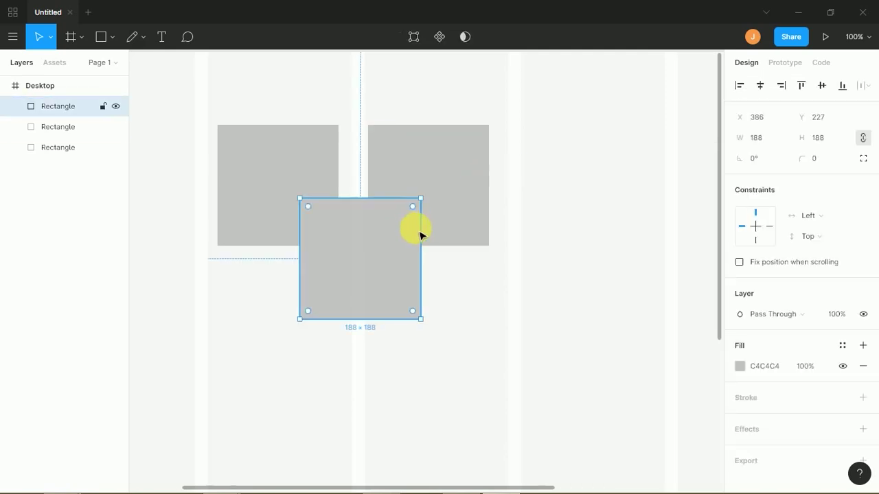
{"action": "left_click", "coordinate": [739, 366]}
{"action": "left_click", "coordinate": [708, 341]}
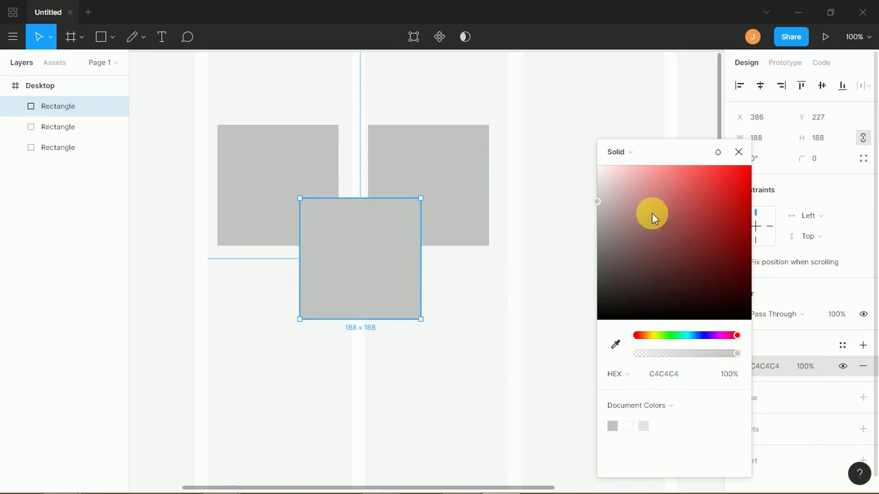
{"action": "left_click_drag", "start_coordinate": [707, 197], "coordinate": [757, 164]}
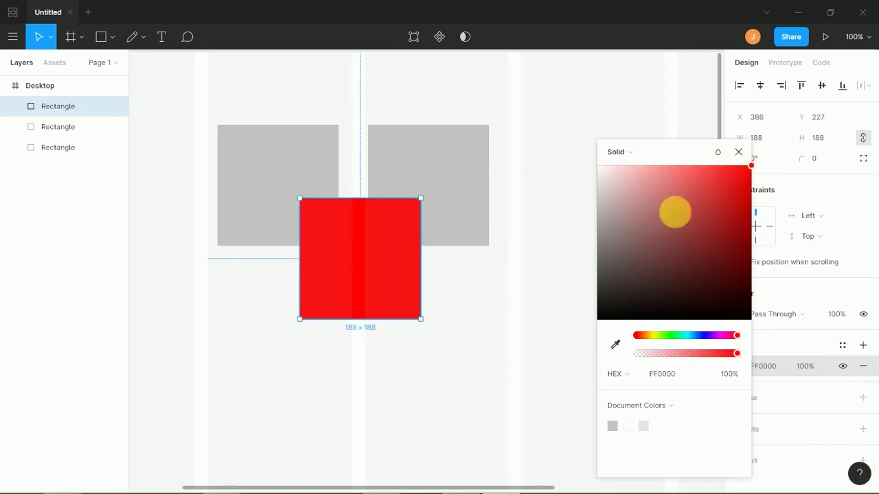
{"action": "left_click", "coordinate": [555, 344]}
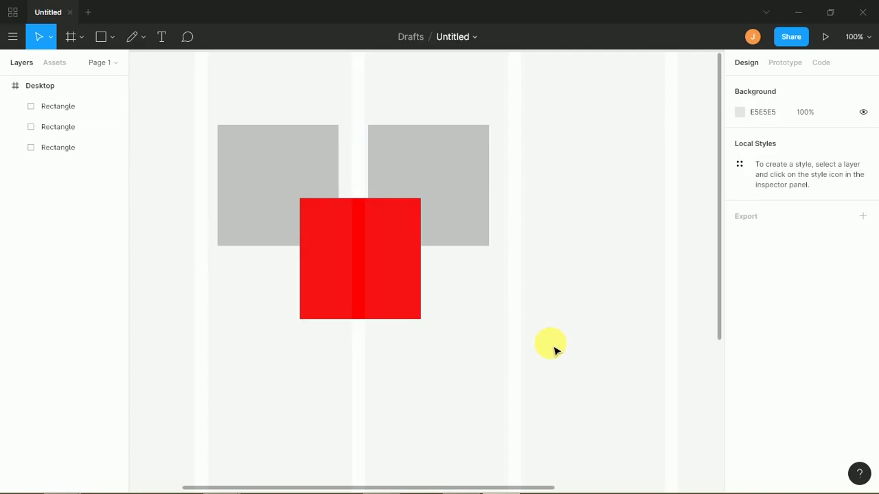
{"action": "left_click", "coordinate": [390, 274]}
- Fill the right square with blue 2400FF
{"action": "left_click", "coordinate": [443, 175]}
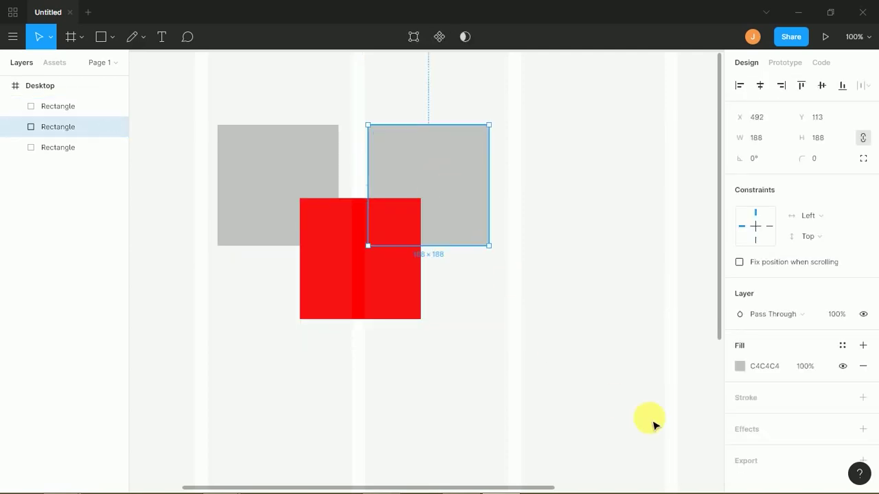
{"action": "left_click", "coordinate": [740, 369]}
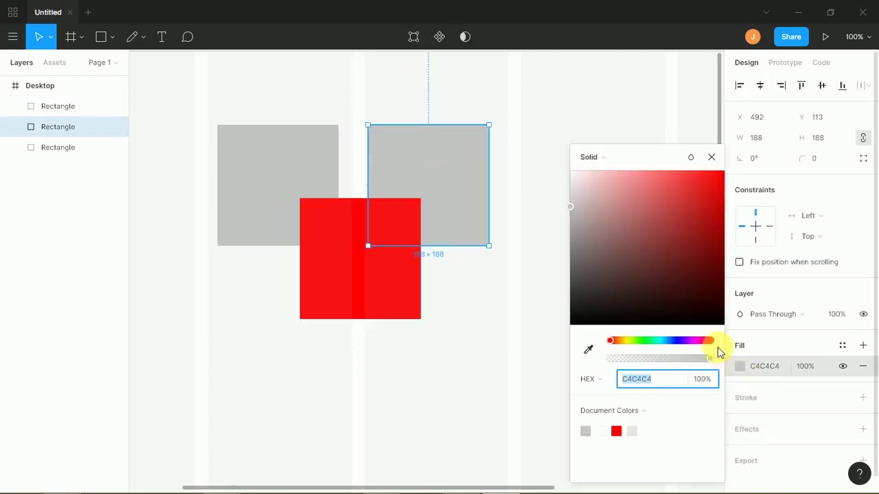
{"action": "left_click", "coordinate": [677, 341]}
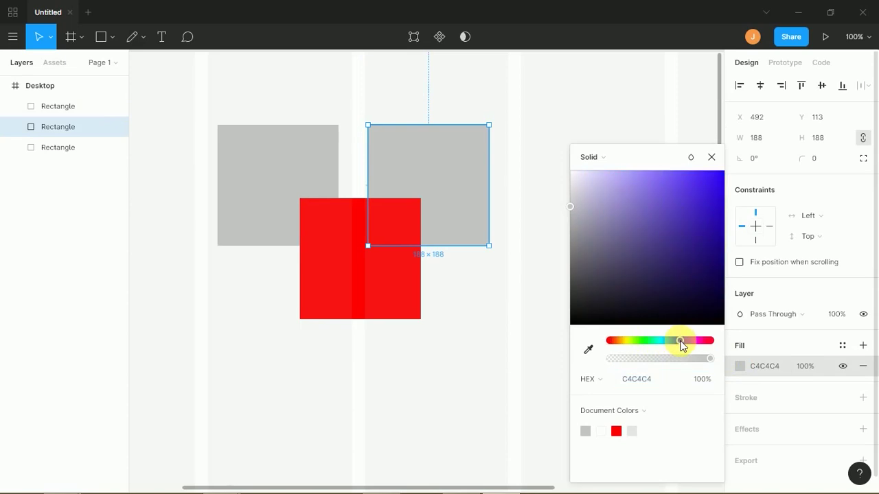
{"action": "left_click_drag", "start_coordinate": [712, 192], "coordinate": [726, 157]}
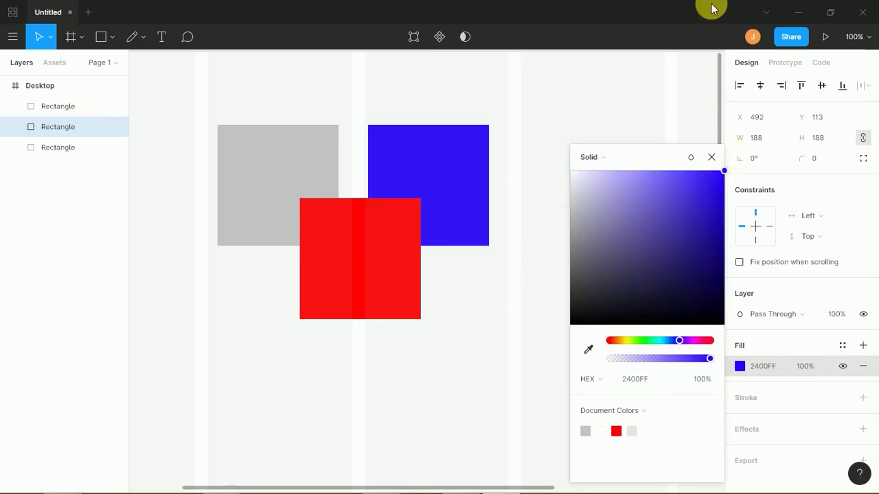
{"action": "left_click", "coordinate": [558, 113]}
- Fill the left square with yellow FAFF00
{"action": "left_click", "coordinate": [293, 142]}
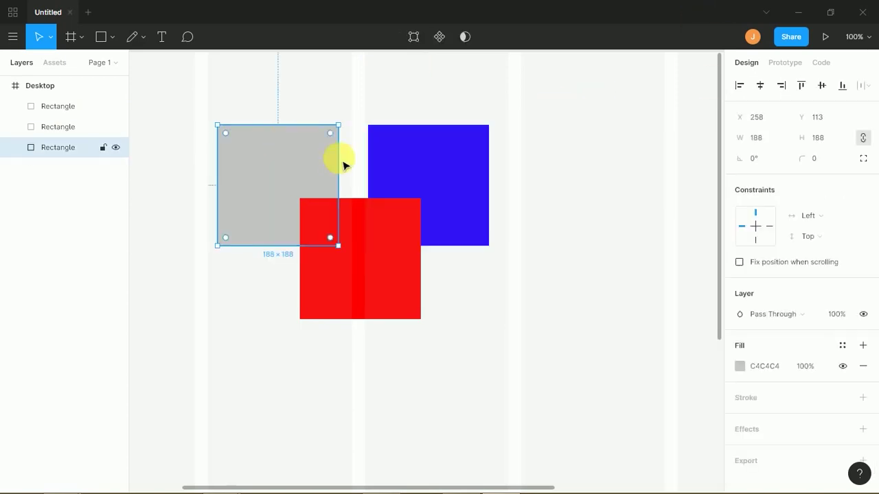
{"action": "left_click", "coordinate": [739, 365]}
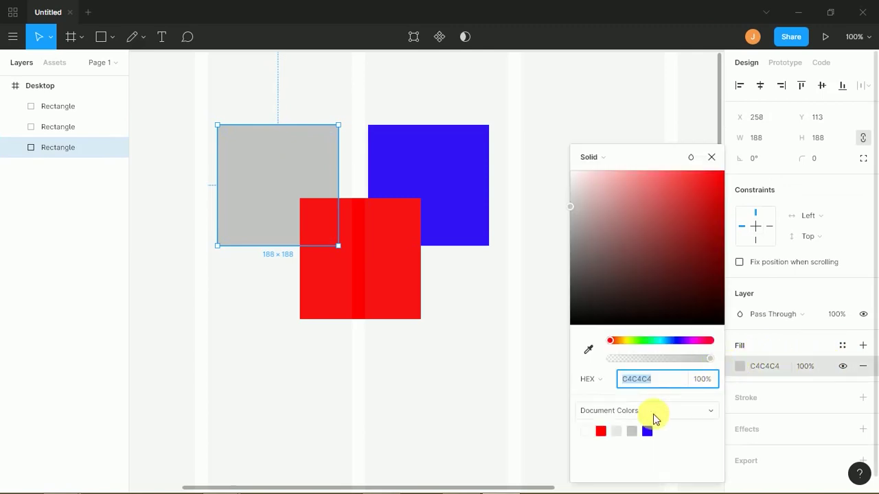
{"action": "left_click_drag", "start_coordinate": [627, 342], "coordinate": [732, 163]}
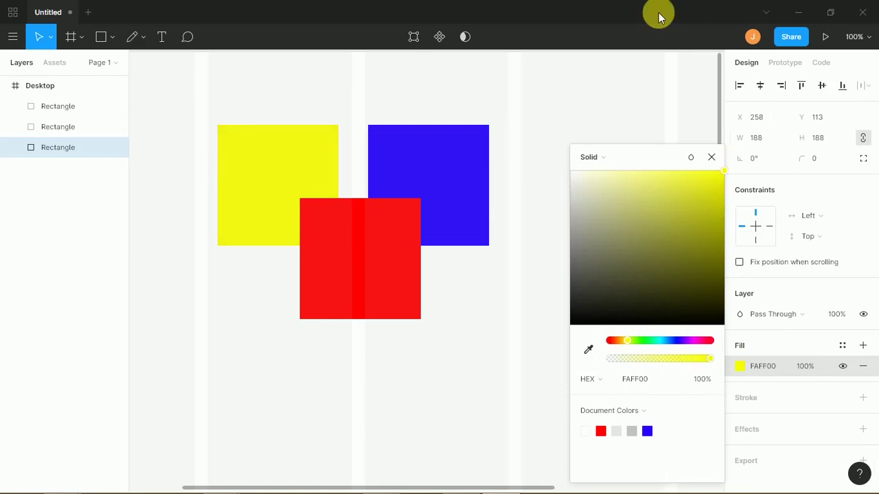
{"action": "left_click", "coordinate": [576, 112]}
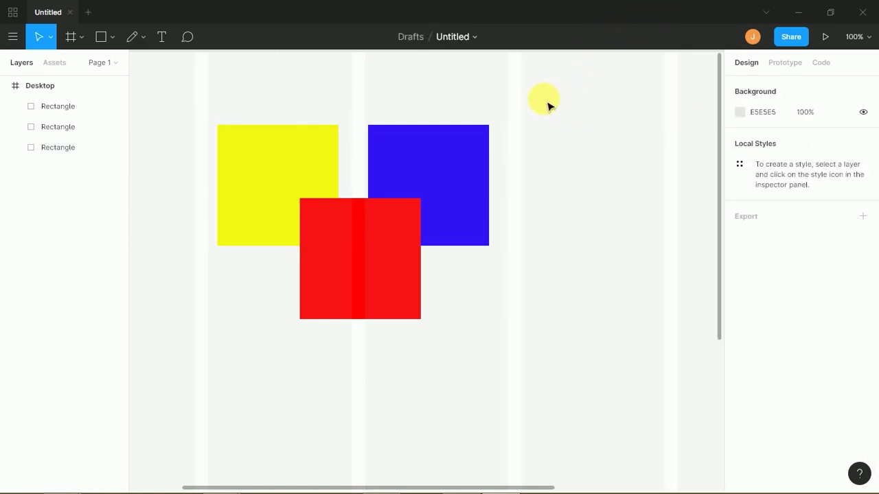
- Butt the yellow square against the blue one and centre the red square under their join
{"action": "left_click_drag", "start_coordinate": [248, 216], "coordinate": [293, 217]}
{"action": "left_click_drag", "start_coordinate": [379, 247], "coordinate": [398, 192]}
{"action": "left_click", "coordinate": [363, 244]}
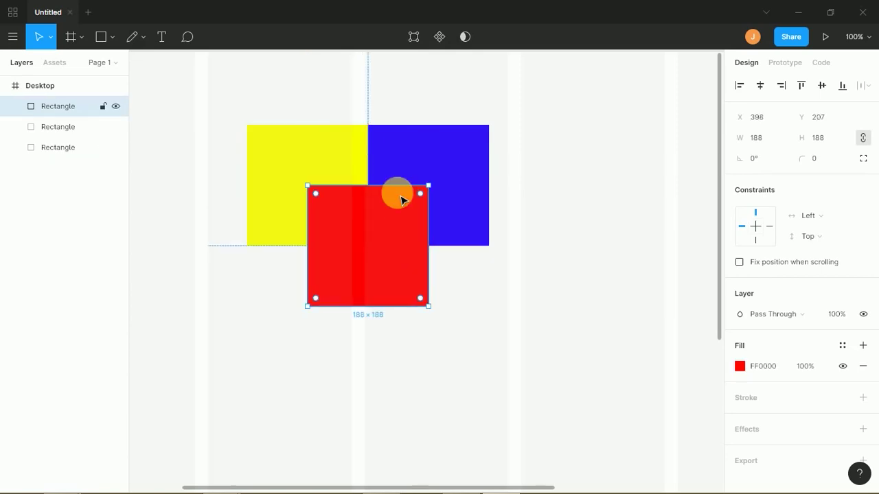
- Try Screen, Overlay and Color Dodge blend modes on all three squares, undoing each
{"action": "left_click_drag", "start_coordinate": [526, 157], "coordinate": [277, 280]}
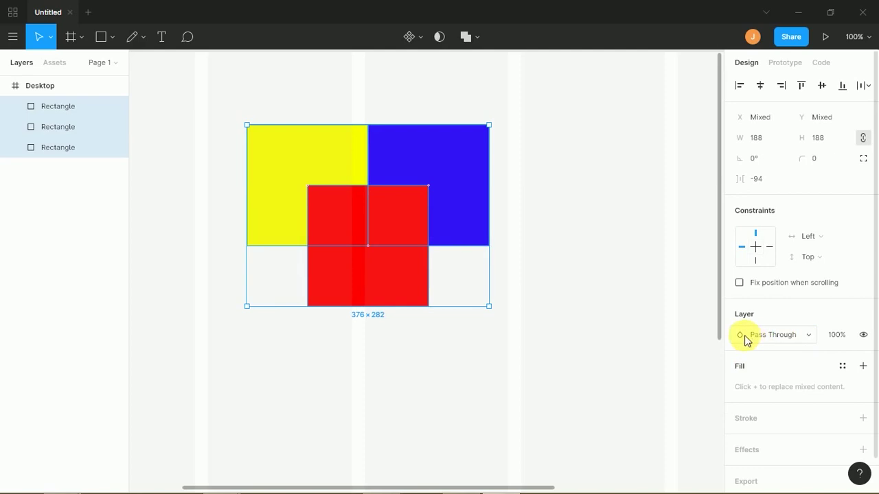
{"action": "left_click", "coordinate": [811, 341]}
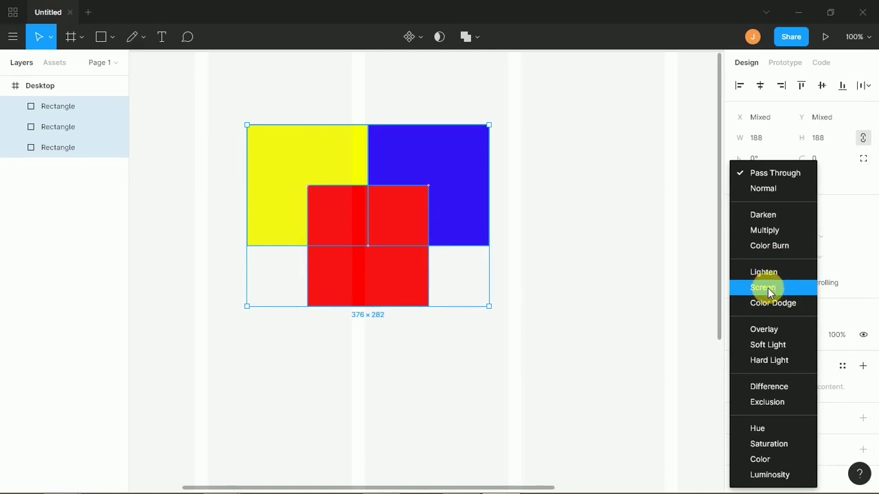
{"action": "left_click", "coordinate": [768, 291]}
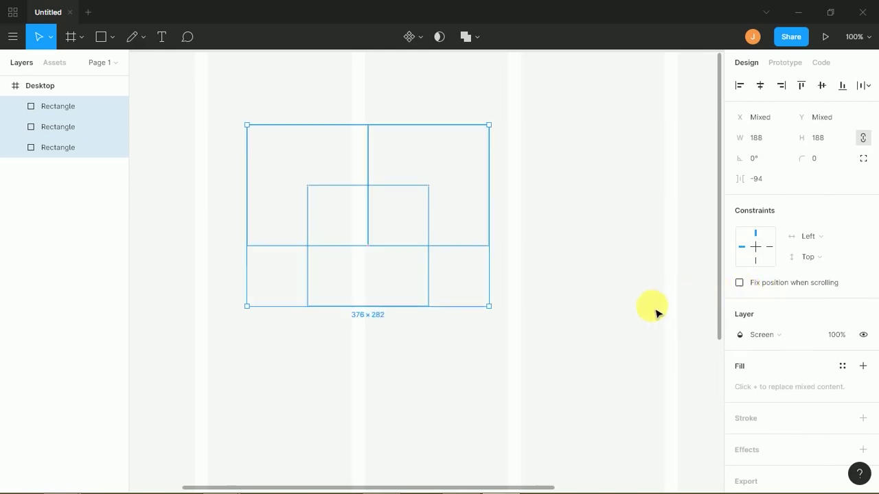
{"action": "key", "text": "ctrl+z"}
{"action": "left_click", "coordinate": [777, 334]}
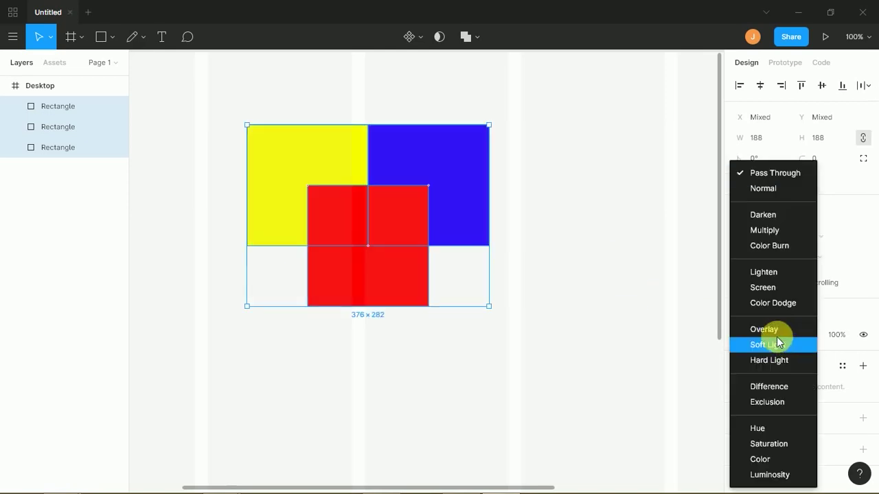
{"action": "left_click", "coordinate": [766, 330]}
{"action": "key", "text": "ctrl+z"}
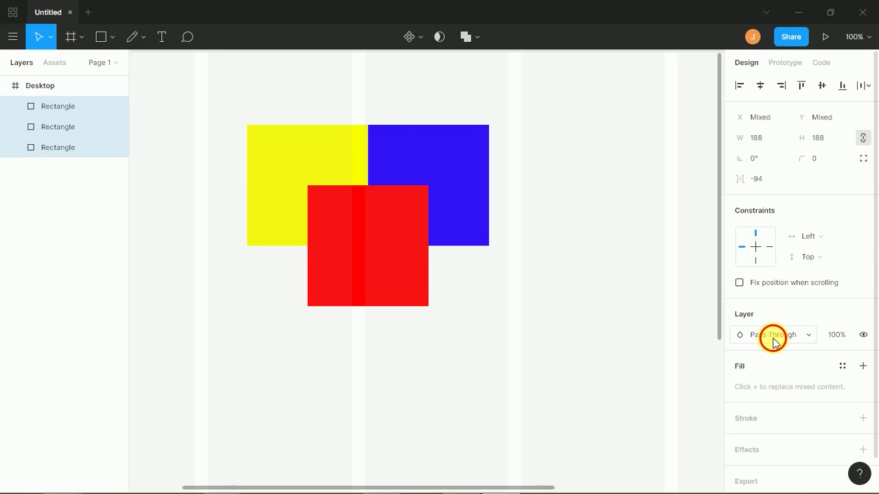
{"action": "left_click", "coordinate": [767, 337]}
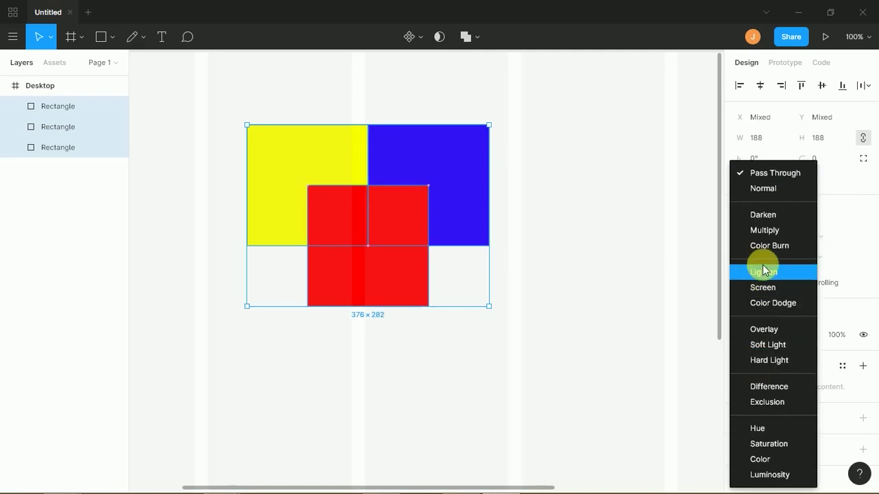
{"action": "left_click", "coordinate": [766, 306]}
{"action": "key", "text": "ctrl+z"}
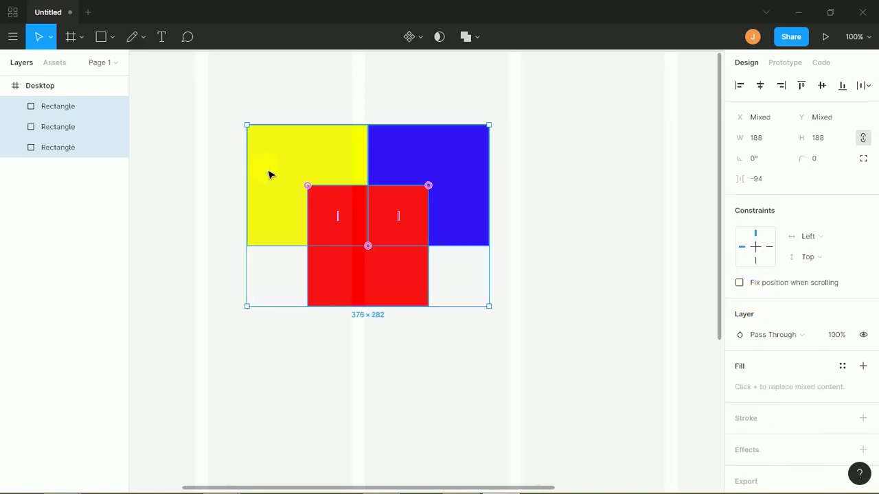
{"action": "left_click", "coordinate": [511, 206]}
{"action": "left_click", "coordinate": [417, 212]}
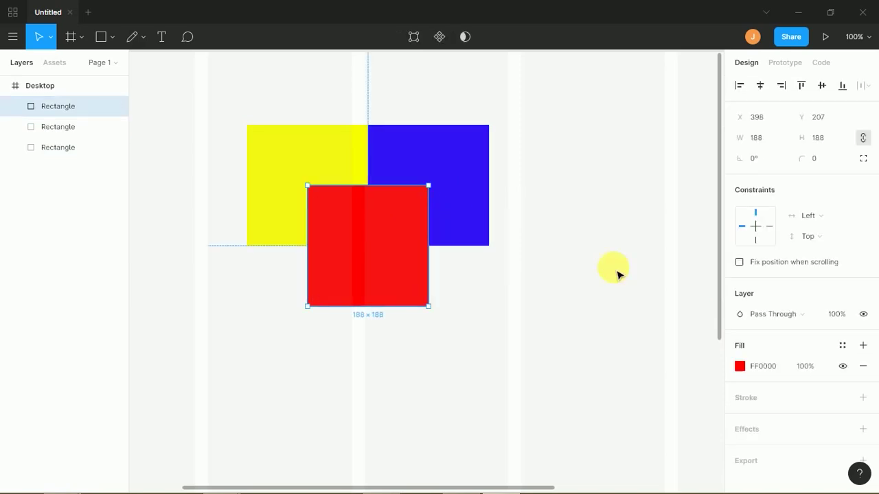
- Try Screen, Overlay, Soft Light and Multiply blend modes on the red square
{"action": "left_click", "coordinate": [754, 361]}
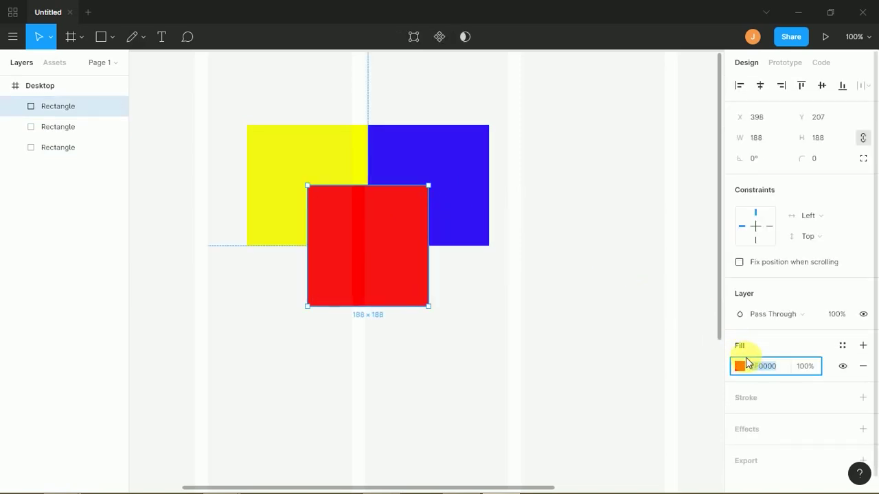
{"action": "left_click", "coordinate": [756, 314]}
{"action": "left_click", "coordinate": [765, 288]}
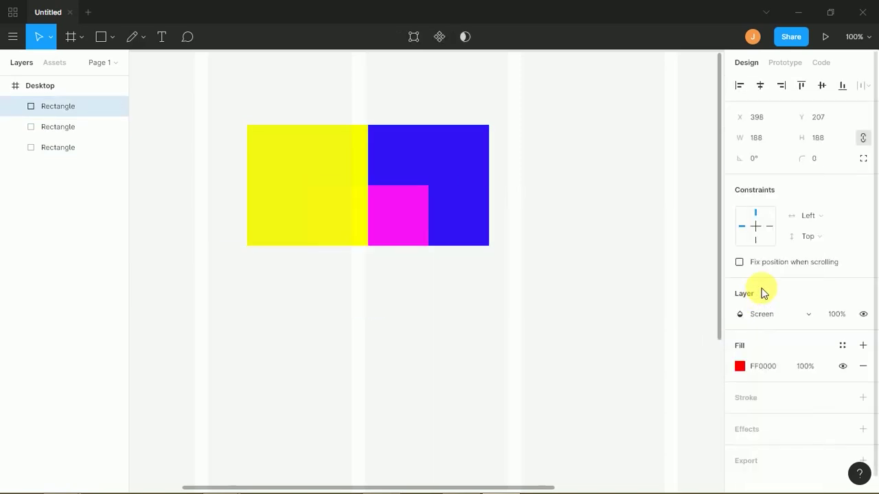
{"action": "left_click", "coordinate": [745, 320]}
{"action": "left_click", "coordinate": [762, 328]}
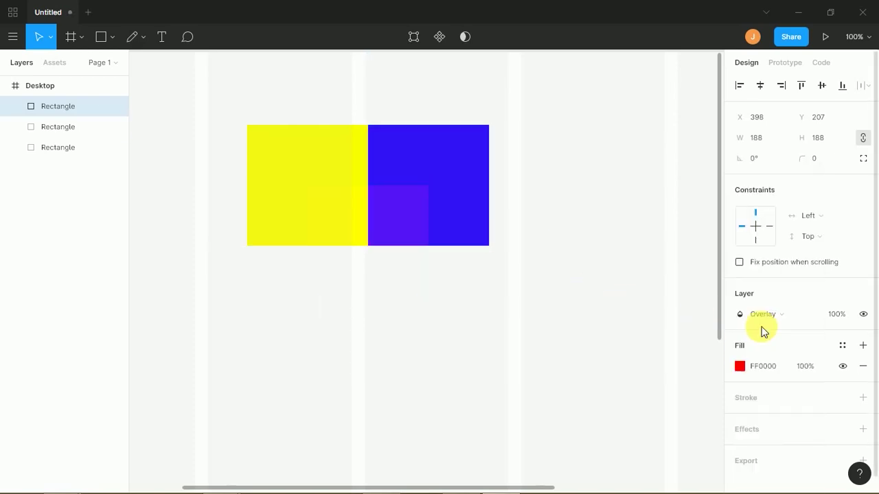
{"action": "left_click", "coordinate": [760, 313]}
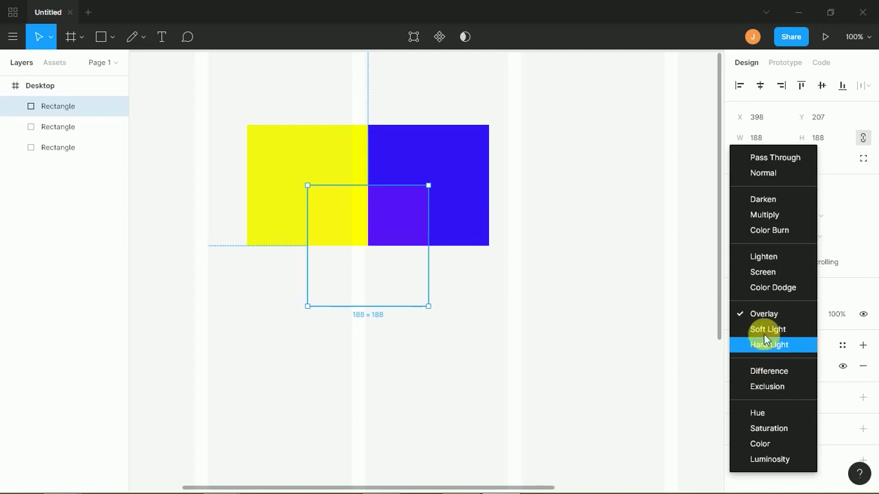
{"action": "left_click", "coordinate": [763, 330]}
{"action": "left_click", "coordinate": [760, 316]}
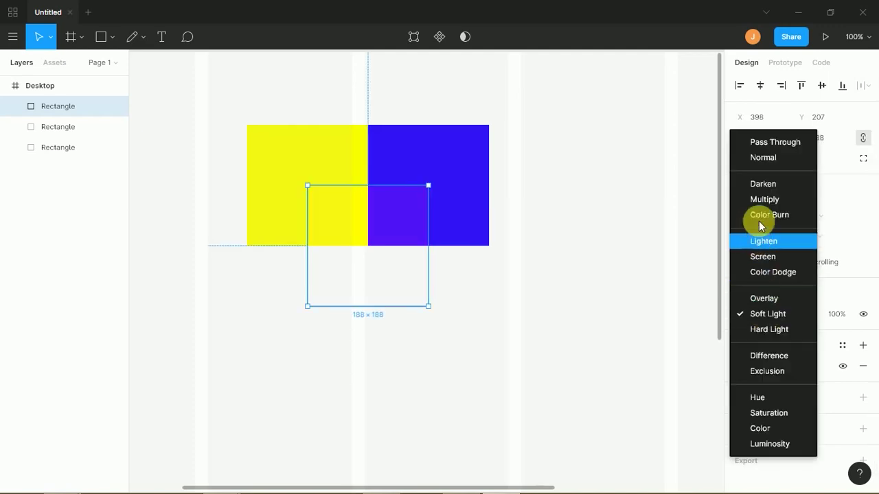
{"action": "left_click", "coordinate": [764, 199]}
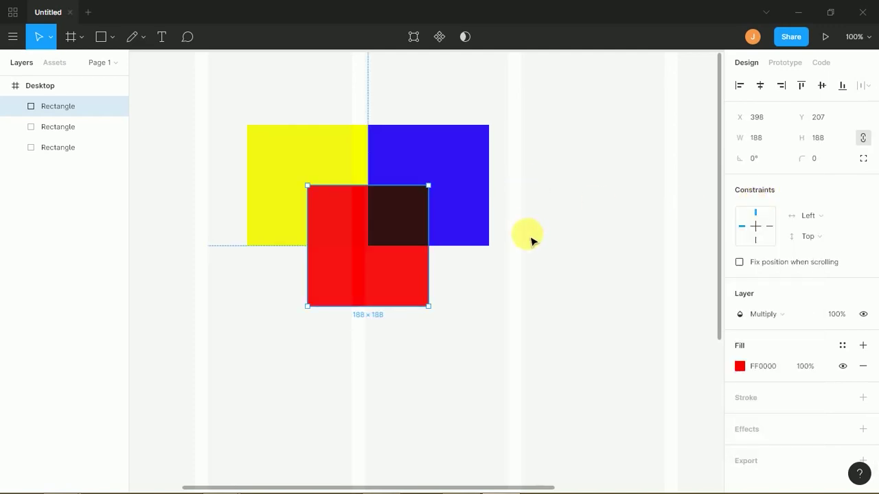
- Compare Soft Light, Hard Light and Difference, settle on Hard Light, and move the square beside the blue one
{"action": "left_click", "coordinate": [751, 325]}
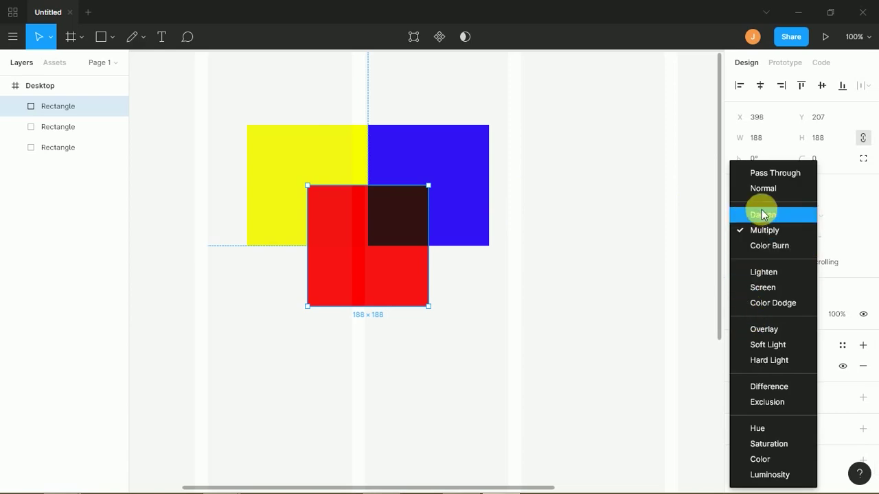
{"action": "left_click", "coordinate": [763, 345]}
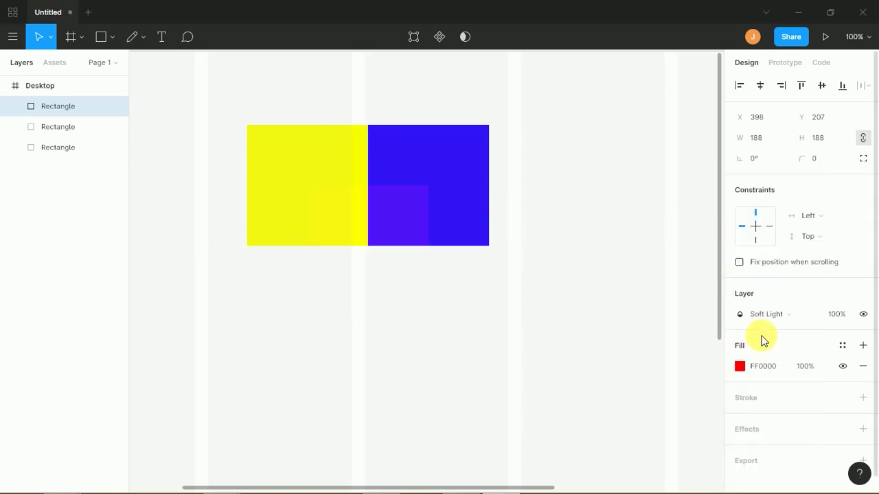
{"action": "left_click", "coordinate": [760, 314]}
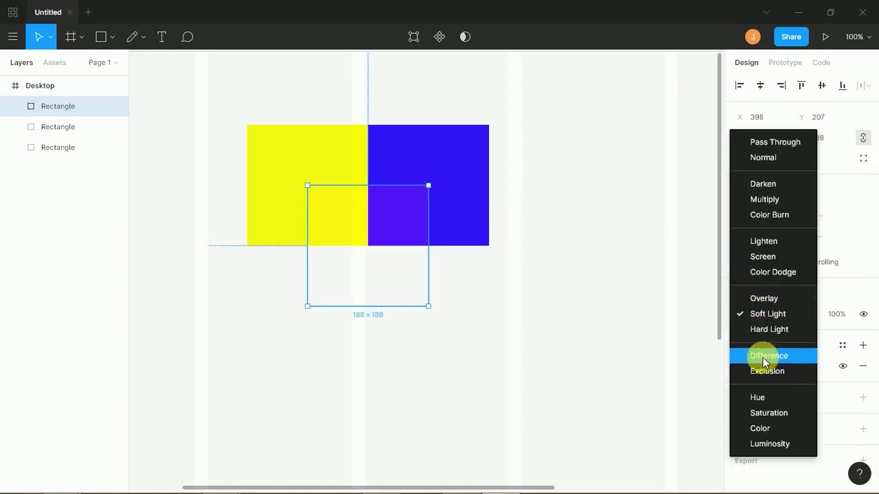
{"action": "left_click", "coordinate": [766, 329]}
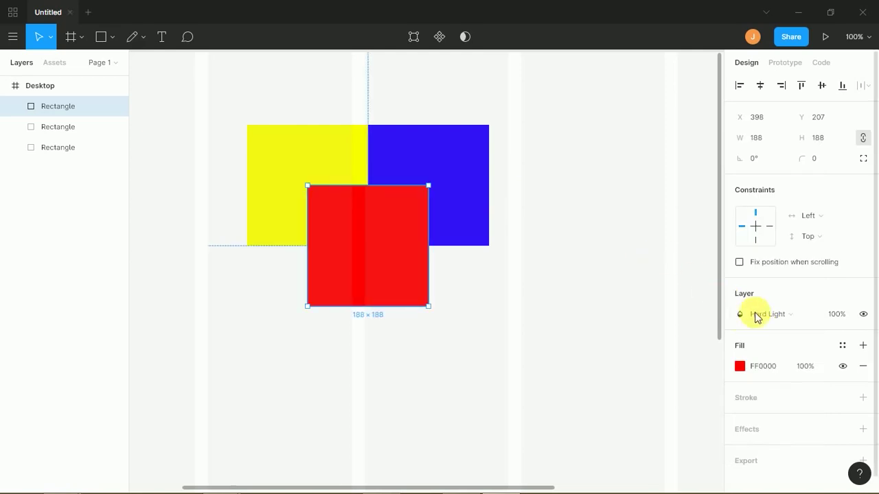
{"action": "left_click", "coordinate": [756, 313]}
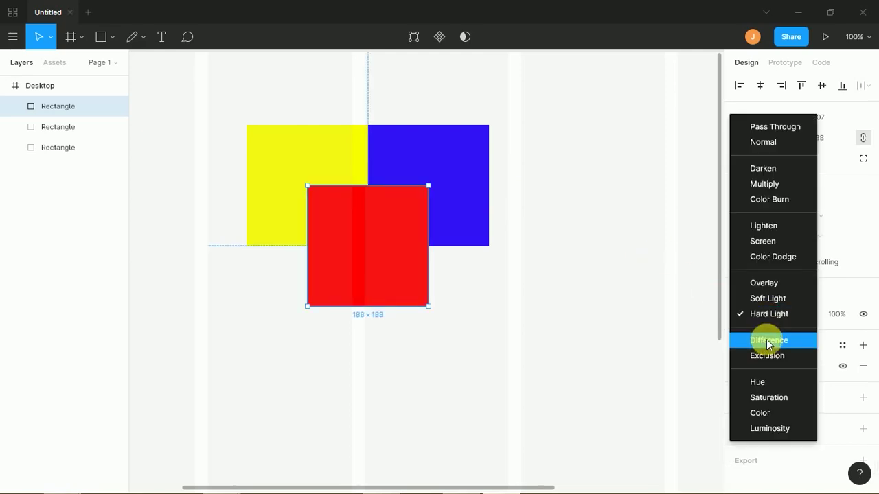
{"action": "left_click", "coordinate": [766, 340]}
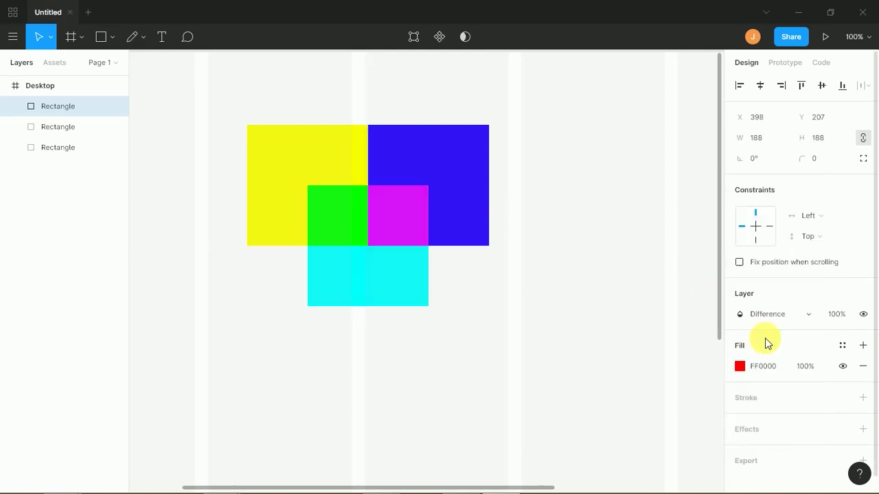
{"action": "left_click", "coordinate": [620, 247]}
{"action": "left_click", "coordinate": [412, 284]}
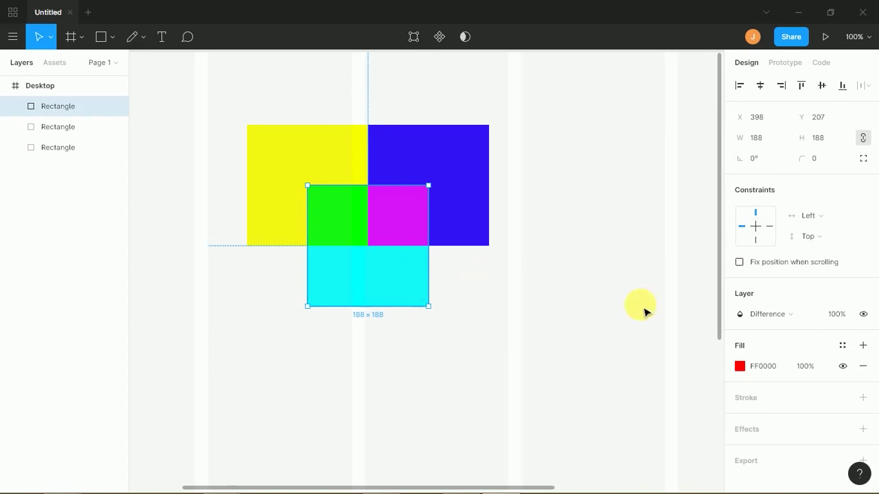
{"action": "left_click", "coordinate": [768, 315]}
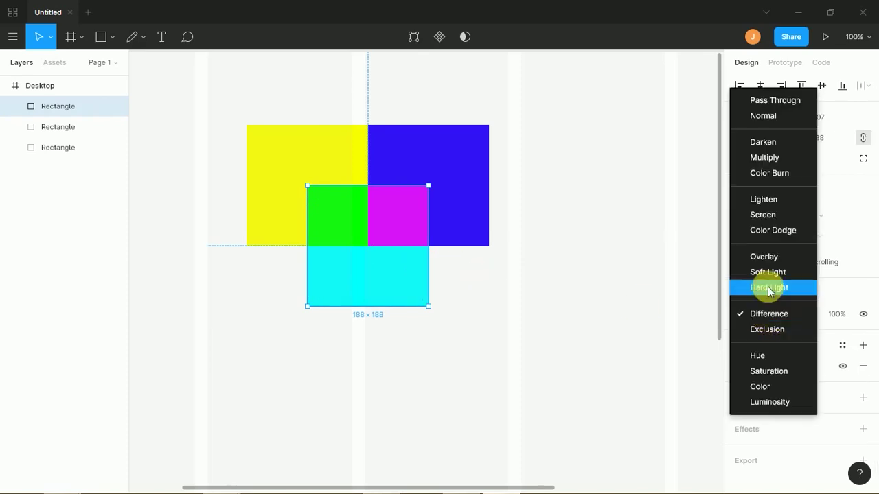
{"action": "left_click", "coordinate": [768, 288]}
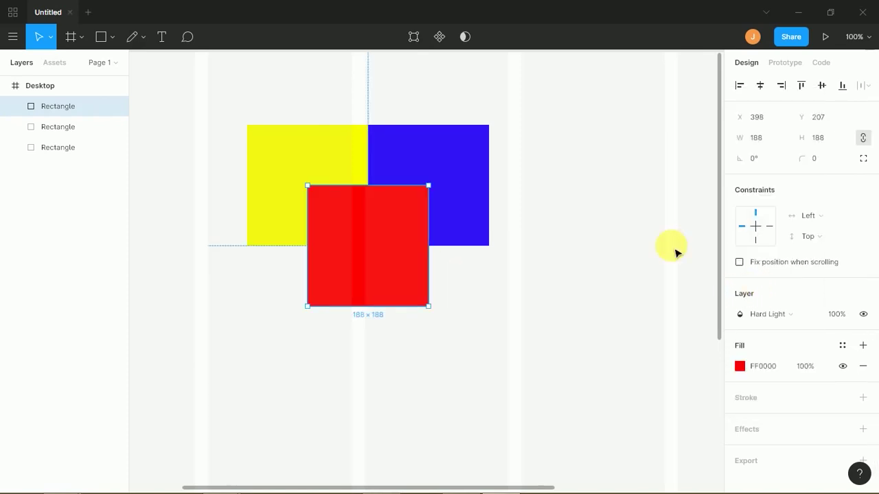
{"action": "left_click_drag", "start_coordinate": [402, 248], "coordinate": [593, 185]}
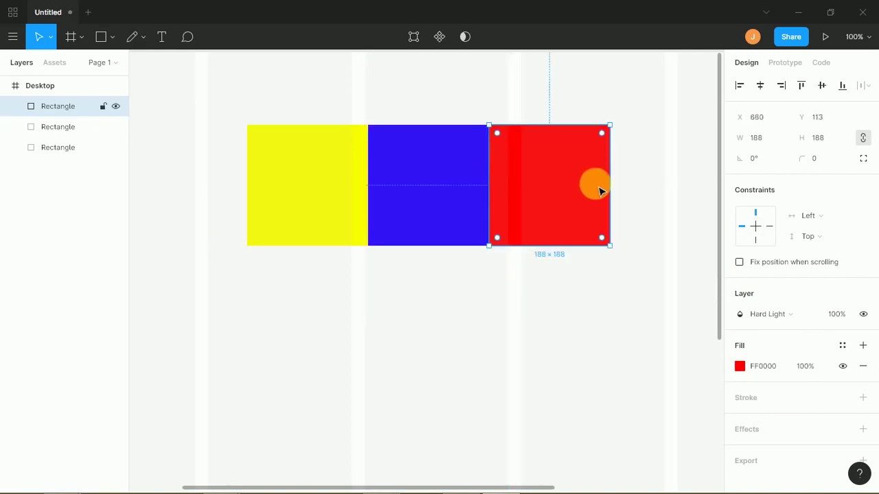
- Create an 'Arttutor' text layer above the squares
{"action": "left_click_drag", "start_coordinate": [612, 291], "coordinate": [266, 143]}
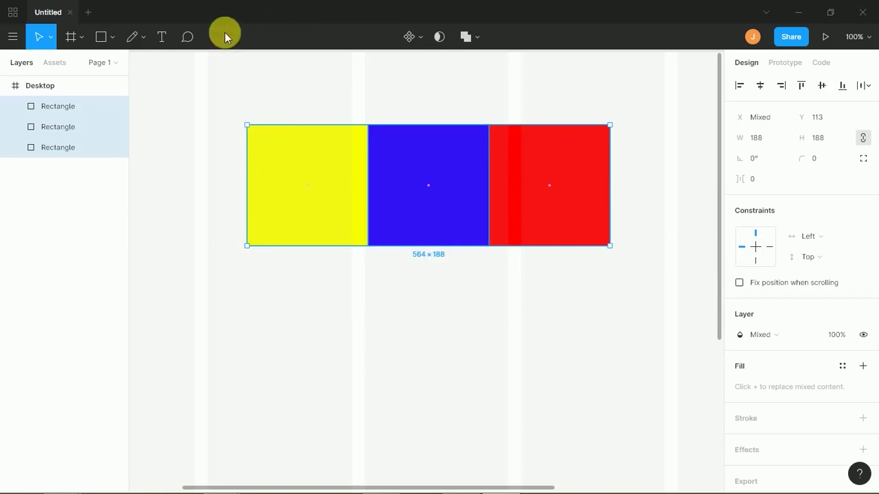
{"action": "left_click", "coordinate": [201, 71]}
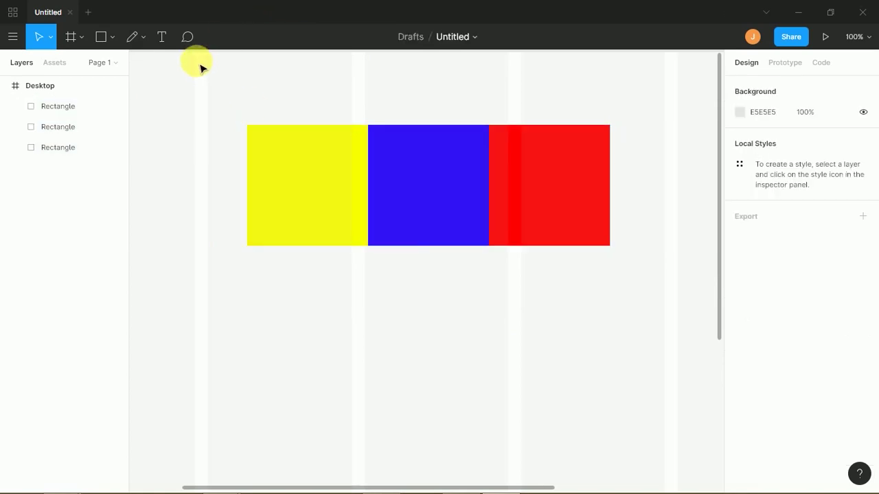
{"action": "left_click", "coordinate": [140, 43]}
{"action": "left_click", "coordinate": [152, 62]}
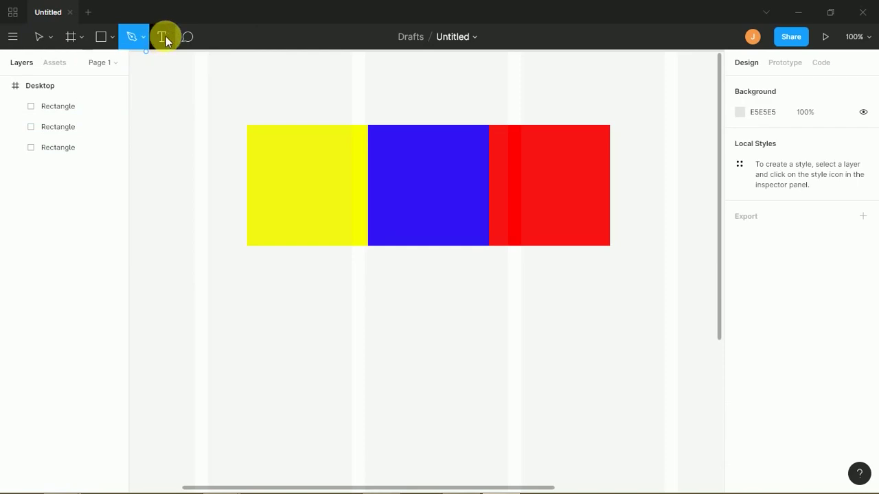
{"action": "left_click", "coordinate": [257, 99]}
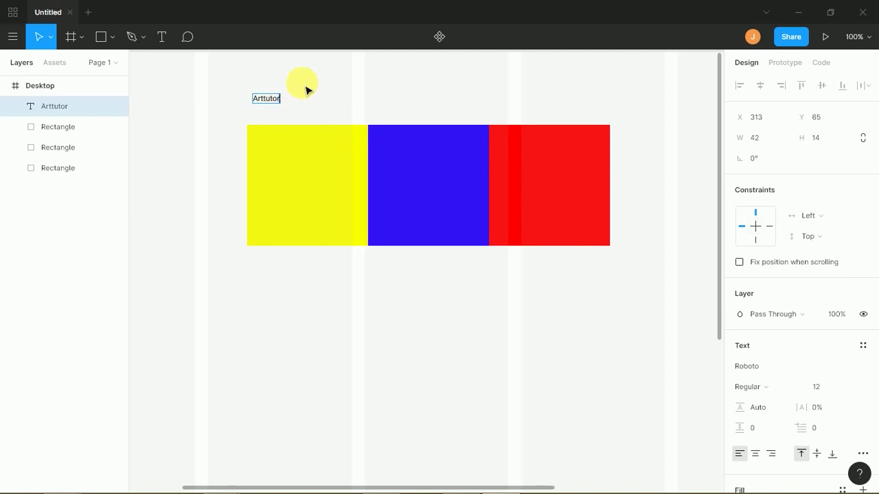
{"action": "key", "text": "Escape"}
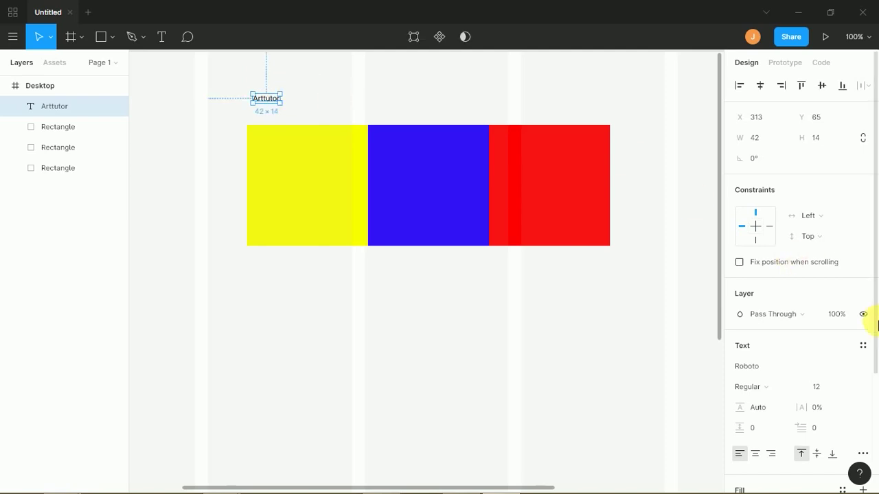
- Set the Arttutor text to size 72 and move it below the squares
{"action": "left_click", "coordinate": [849, 389]}
{"action": "left_click", "coordinate": [833, 429]}
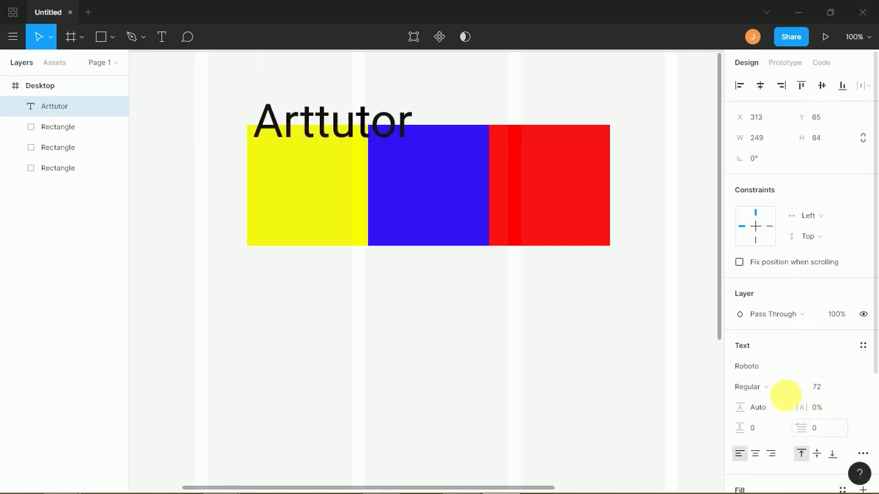
{"action": "left_click_drag", "start_coordinate": [364, 127], "coordinate": [466, 307]}
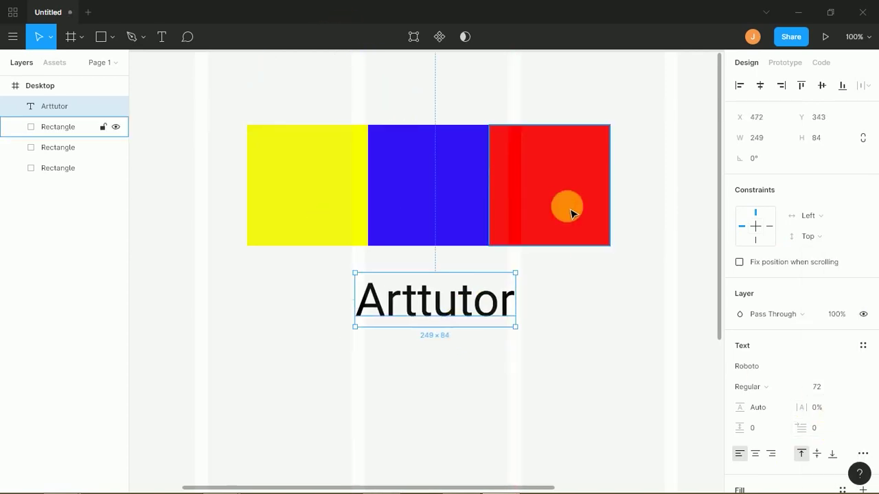
- Try the Rock Salt font on the Arttutor label, nudge it up-left, then revert to Roboto
{"action": "left_click", "coordinate": [764, 369]}
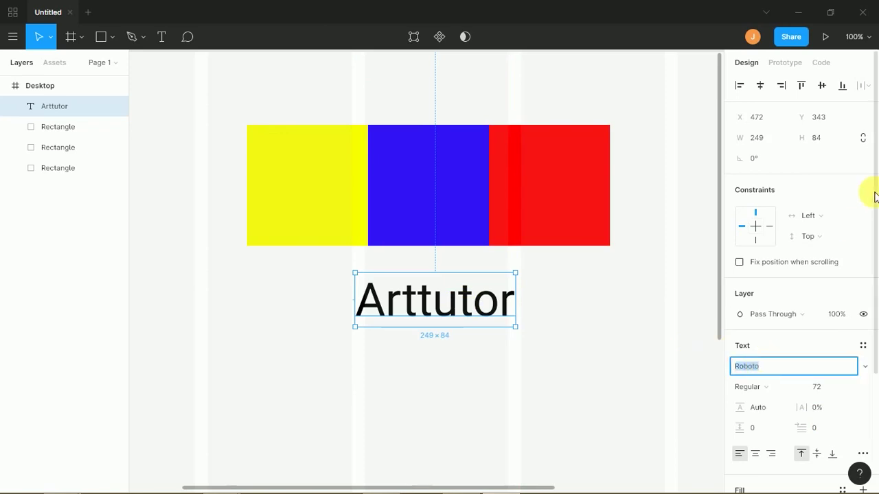
{"action": "left_click", "coordinate": [864, 367]}
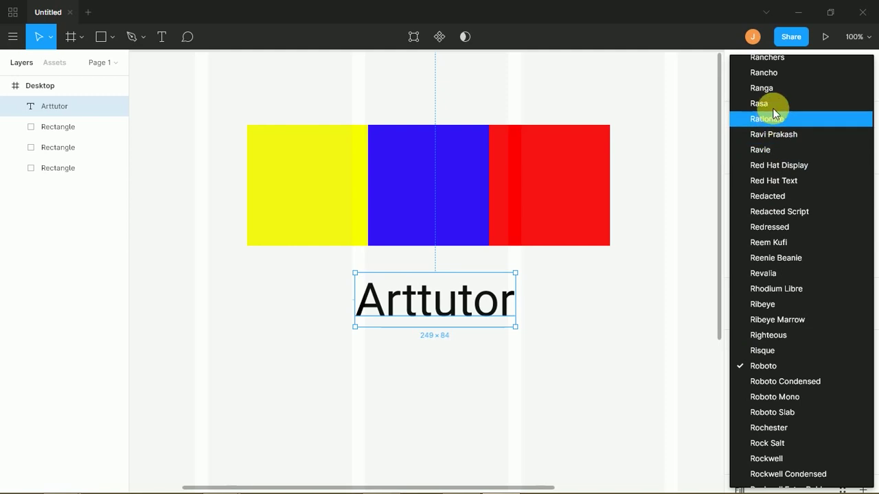
{"action": "left_click", "coordinate": [774, 444]}
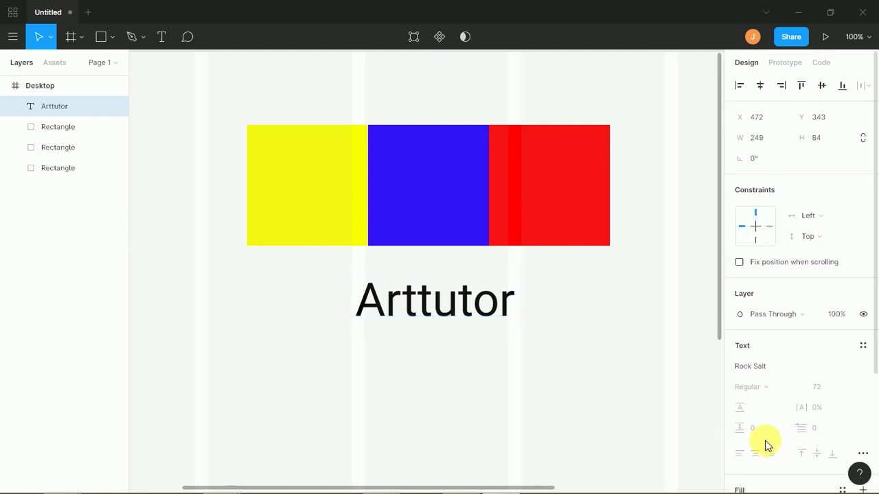
{"action": "left_click_drag", "start_coordinate": [535, 343], "coordinate": [505, 314]}
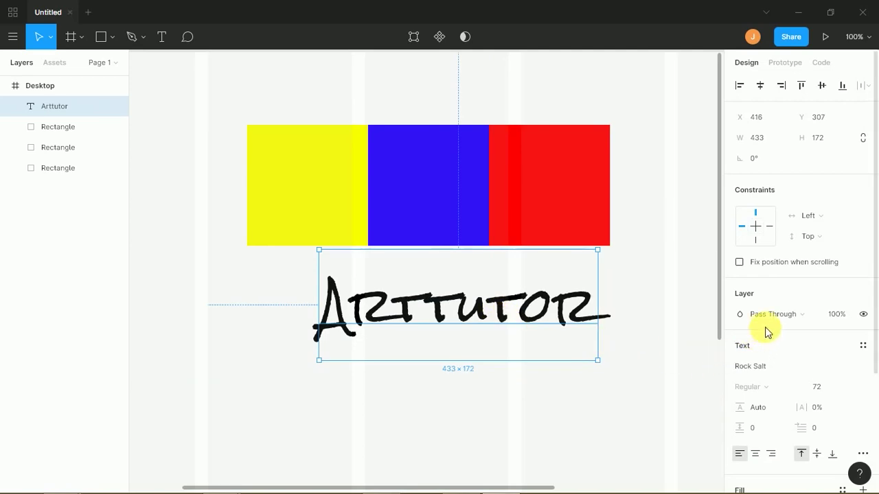
{"action": "left_click", "coordinate": [769, 369]}
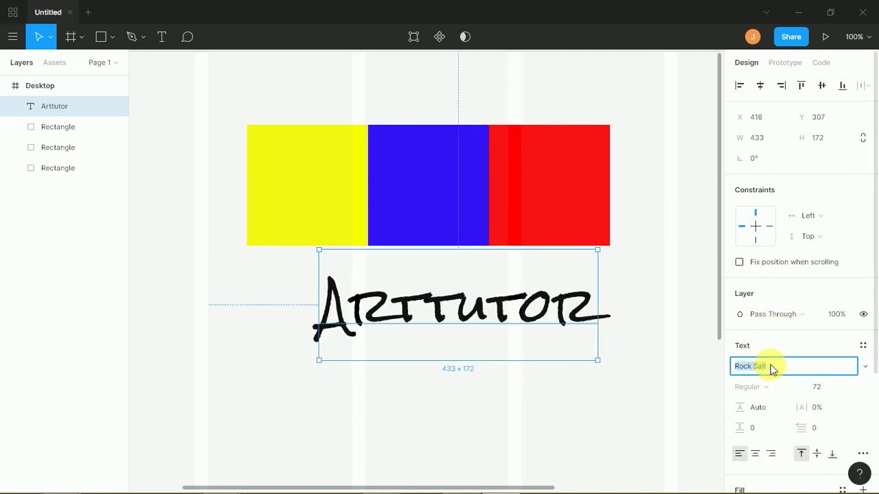
{"action": "left_click", "coordinate": [863, 366]}
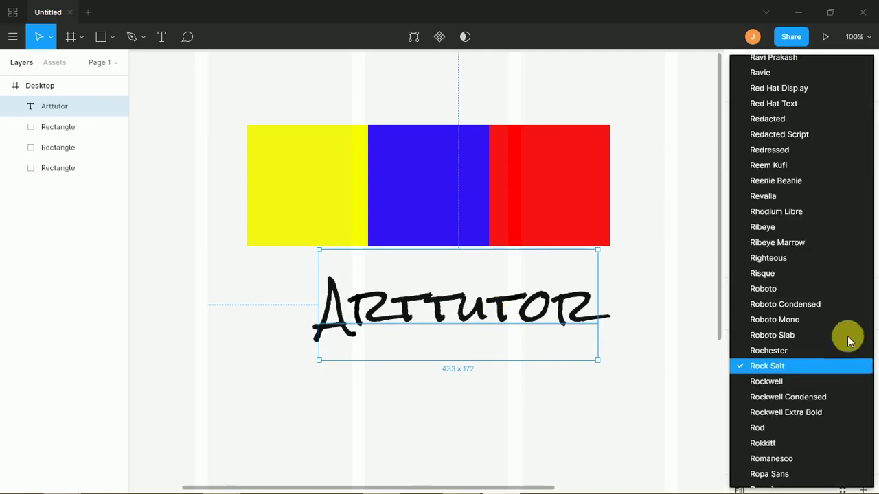
{"action": "left_click", "coordinate": [764, 288]}
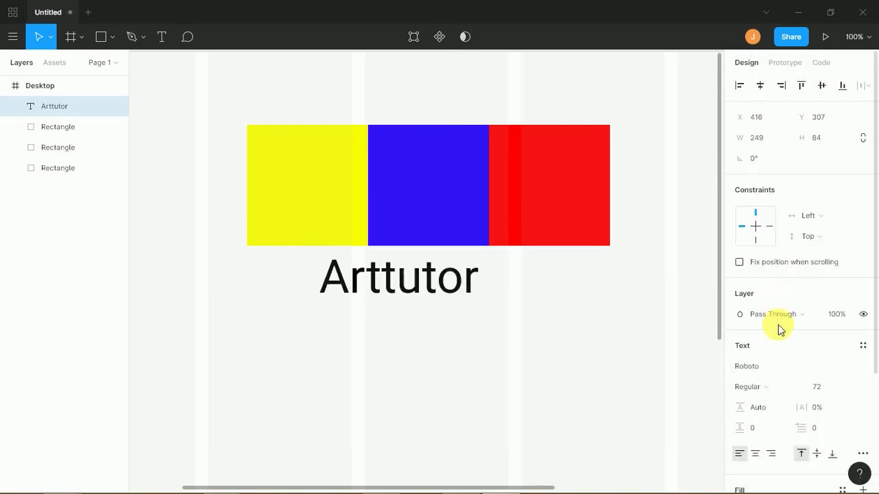
{"action": "left_click", "coordinate": [776, 390]}
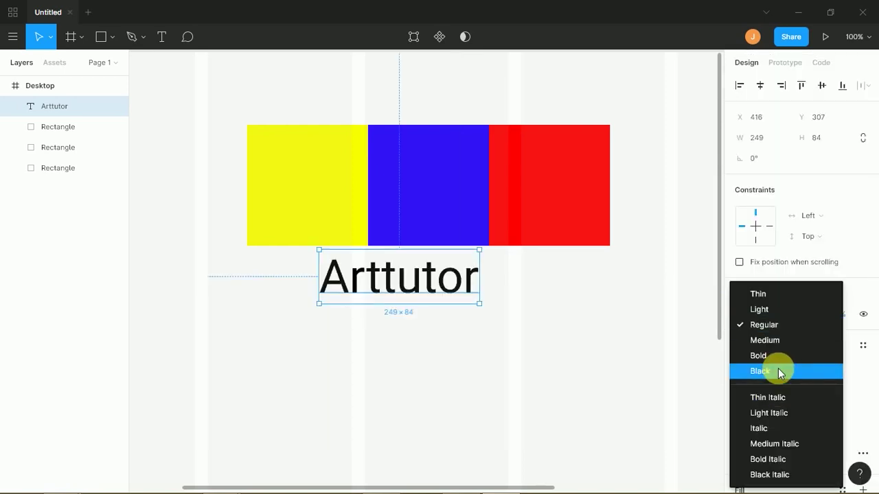
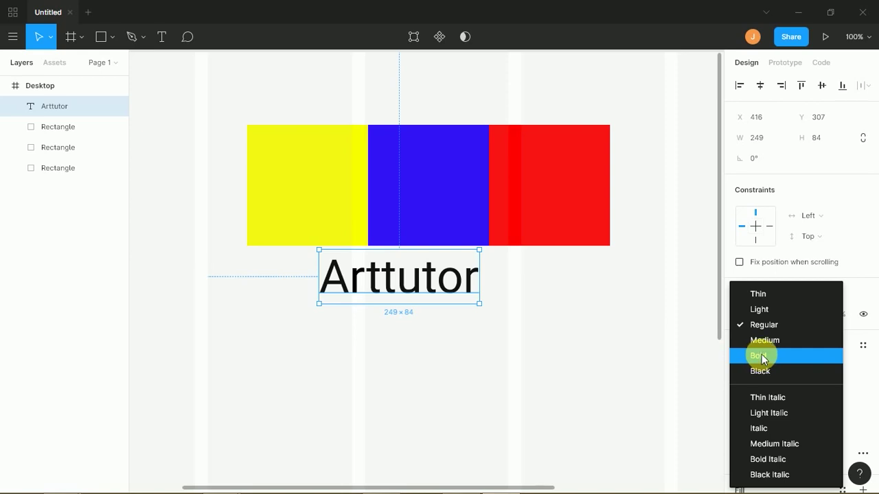
- Try Light, Black Italic and Bold weights on Arttutor and shift it right
{"action": "left_click", "coordinate": [761, 310]}
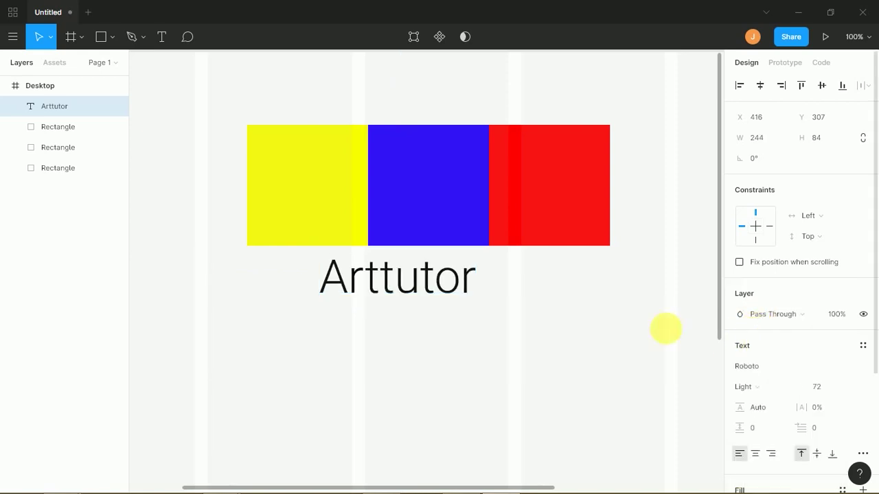
{"action": "left_click_drag", "start_coordinate": [403, 280], "coordinate": [462, 280]}
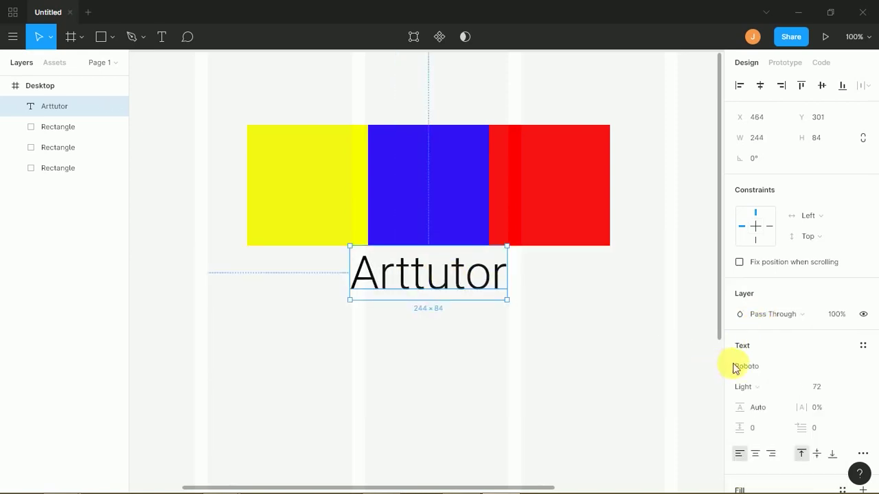
{"action": "left_click", "coordinate": [748, 388]}
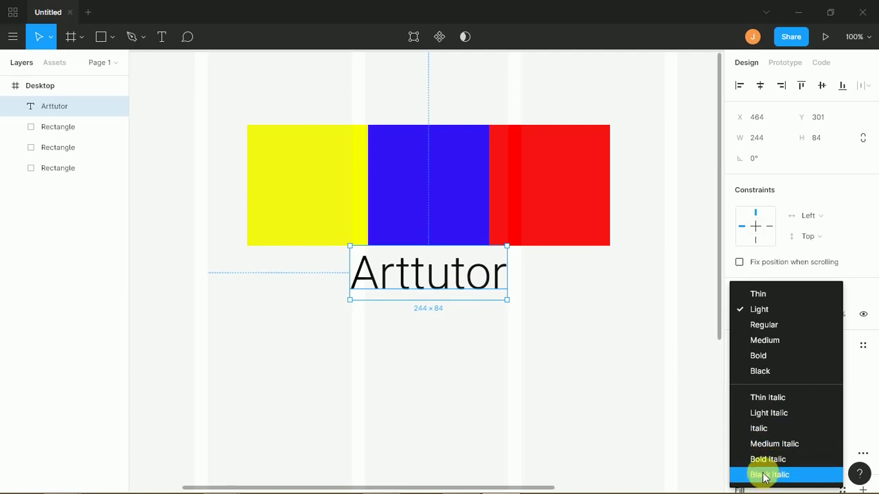
{"action": "left_click", "coordinate": [764, 475]}
{"action": "left_click", "coordinate": [766, 388]}
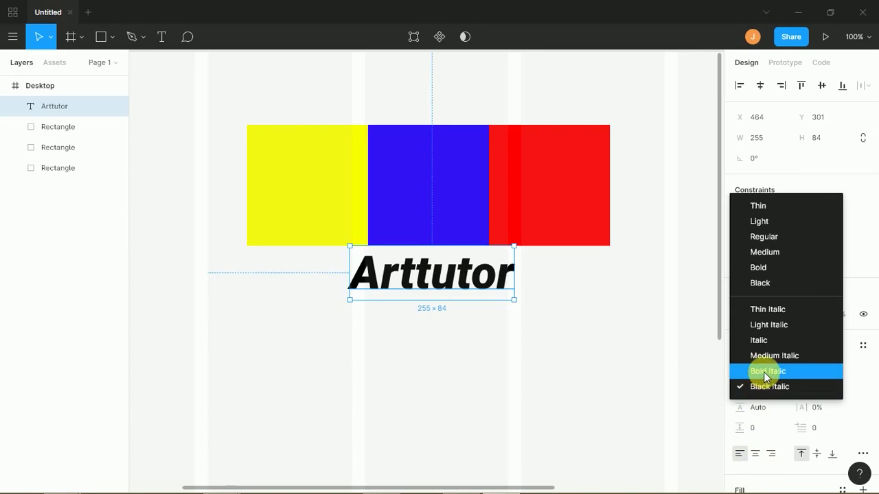
{"action": "left_click", "coordinate": [759, 268]}
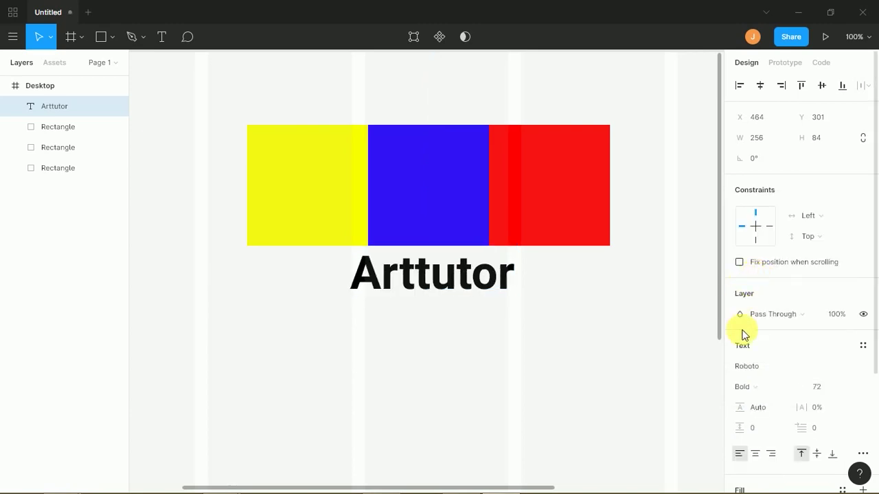
- Try Black and Medium, settle on Regular, and centre Arttutor under the blue rectangle
{"action": "left_click", "coordinate": [758, 387]}
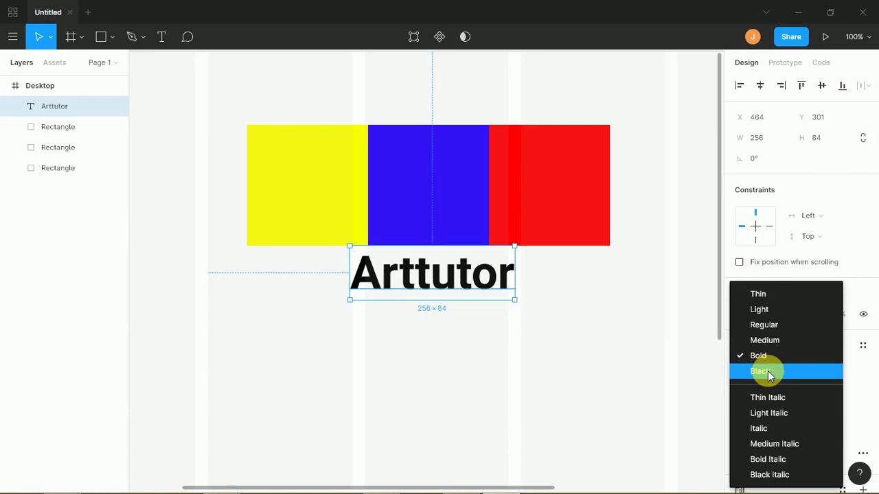
{"action": "left_click", "coordinate": [769, 375]}
{"action": "left_click", "coordinate": [760, 386]}
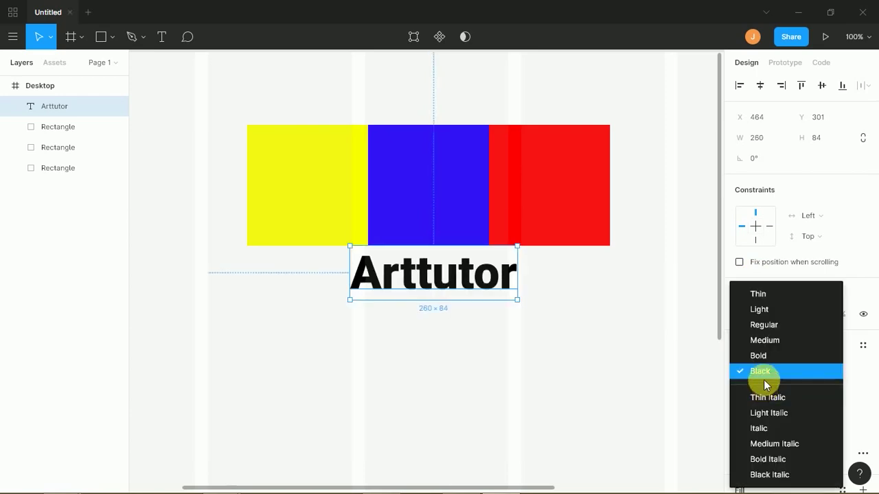
{"action": "left_click", "coordinate": [773, 343]}
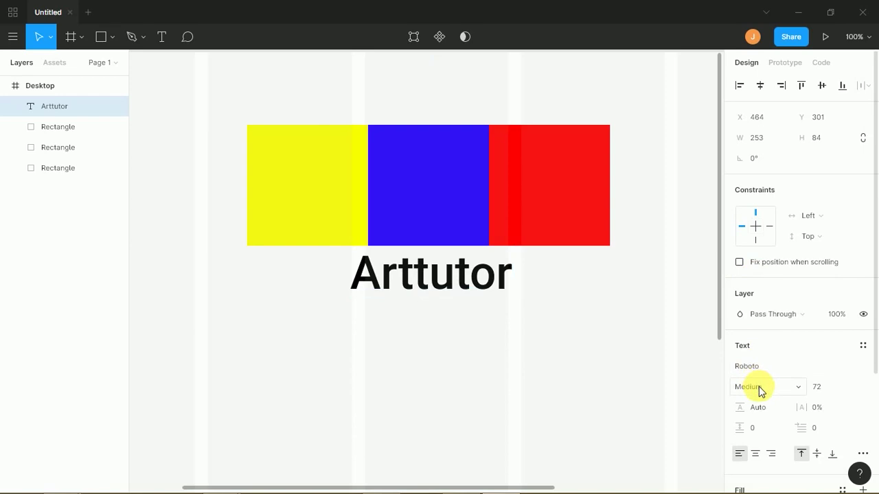
{"action": "left_click", "coordinate": [758, 386]}
{"action": "left_click", "coordinate": [760, 325]}
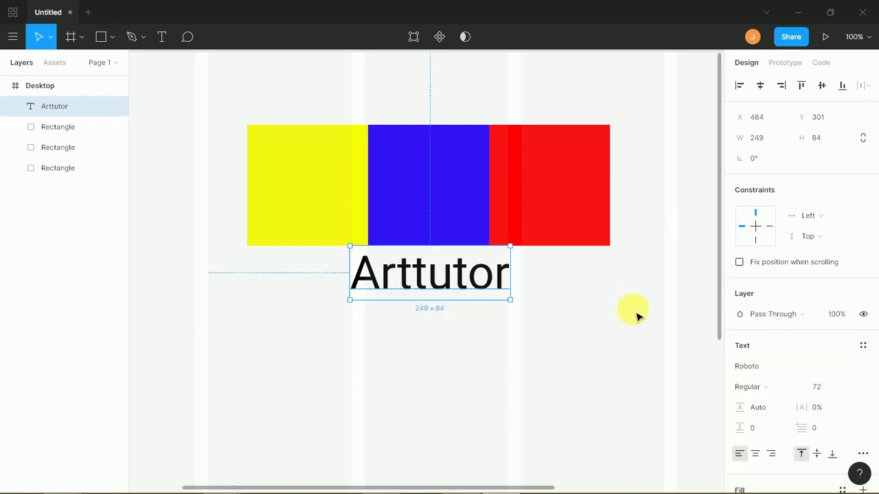
{"action": "left_click_drag", "start_coordinate": [460, 275], "coordinate": [476, 281]}
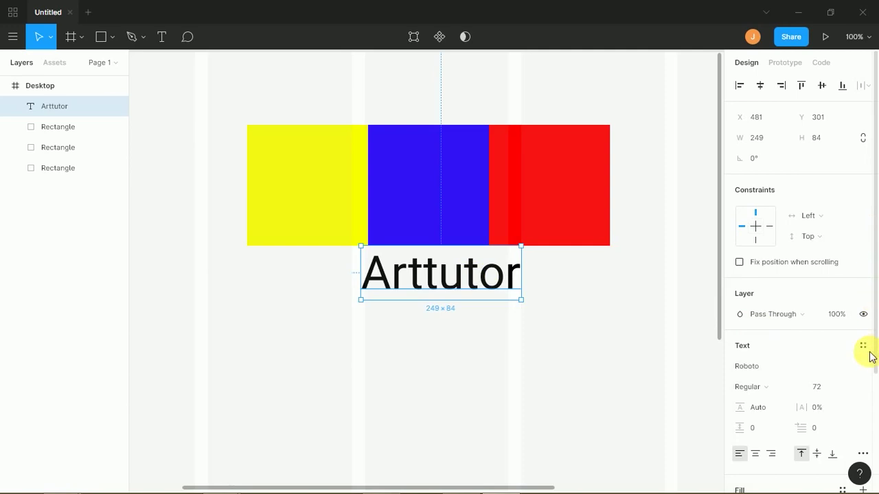
{"action": "scroll", "coordinate": [876, 367], "scroll_direction": "down", "scroll_amount": 3}
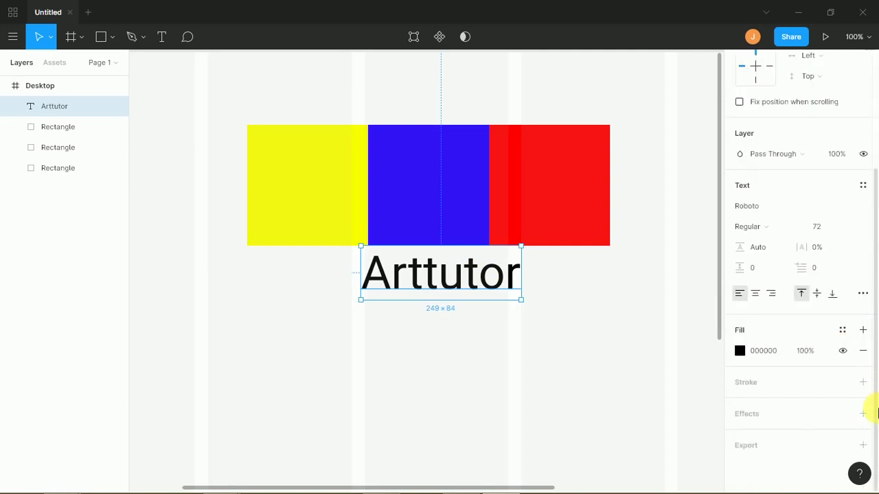
- Change the Arttutor fill to a muted purple-blue (5D5C98)
{"action": "left_click", "coordinate": [740, 351]}
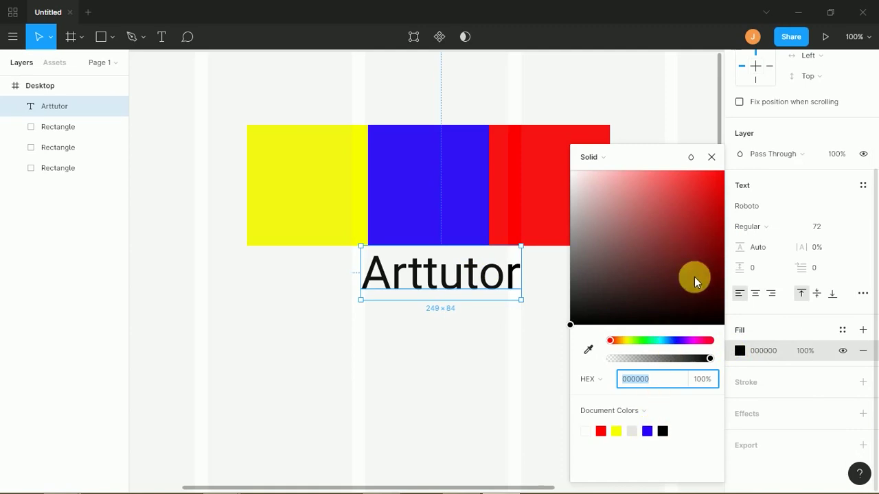
{"action": "left_click", "coordinate": [680, 344]}
{"action": "left_click_drag", "start_coordinate": [648, 290], "coordinate": [633, 241]}
{"action": "left_click", "coordinate": [538, 322]}
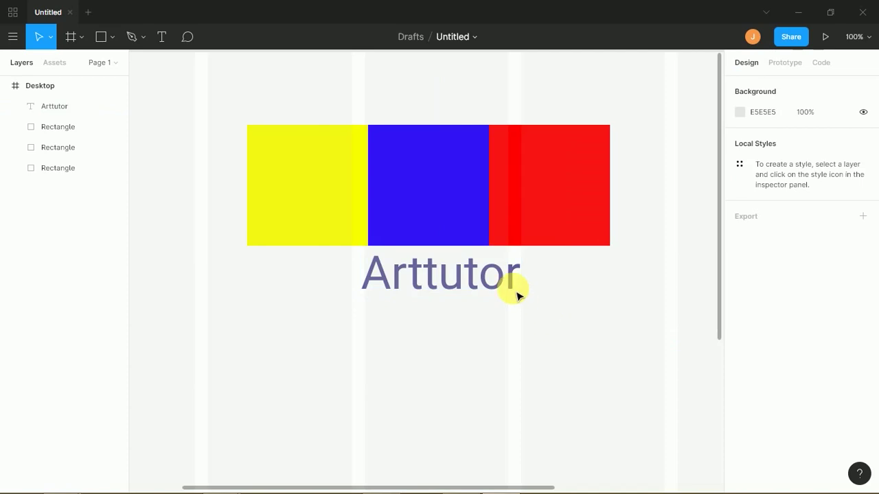
{"action": "left_click", "coordinate": [511, 289]}
{"action": "scroll", "coordinate": [863, 316], "scroll_direction": "down", "scroll_amount": 3}
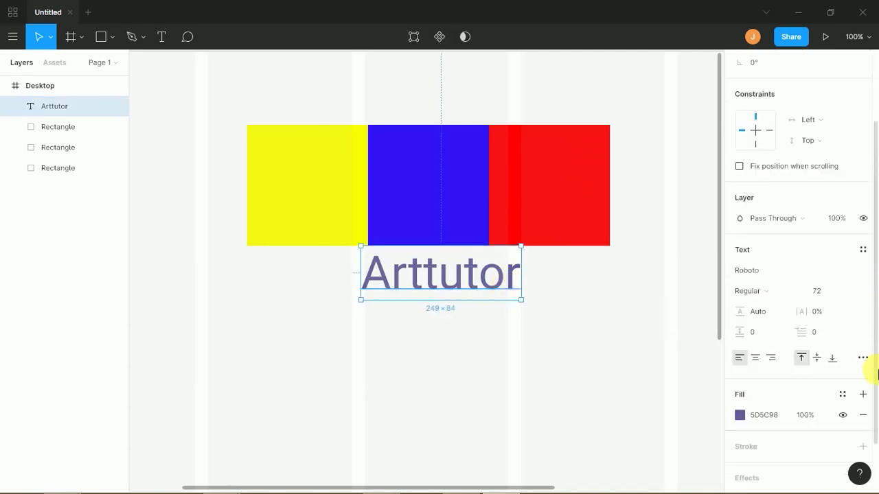
- Convert the fill to a linear gradient whose end stop is 00FE93 at 100% opacity
{"action": "left_click", "coordinate": [764, 414]}
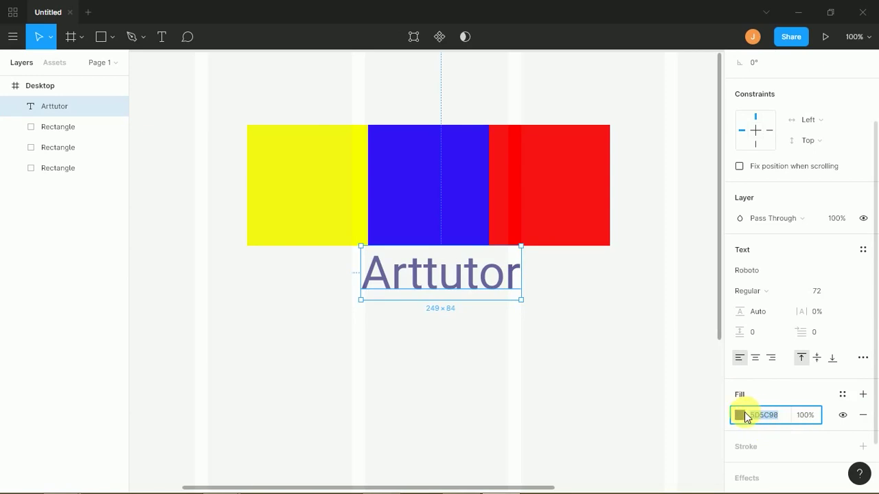
{"action": "left_click", "coordinate": [740, 415]}
{"action": "left_click", "coordinate": [739, 415]}
{"action": "left_click", "coordinate": [739, 415]}
{"action": "left_click", "coordinate": [603, 158]}
{"action": "left_click", "coordinate": [609, 172]}
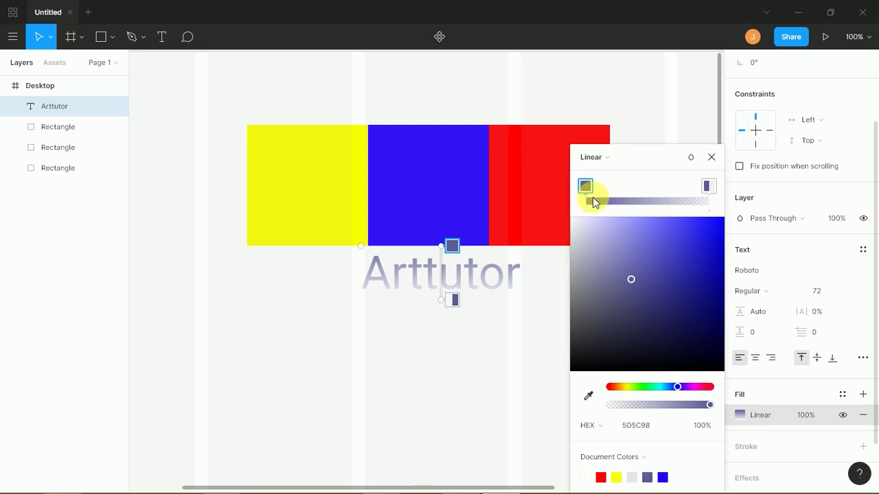
{"action": "left_click", "coordinate": [592, 157]}
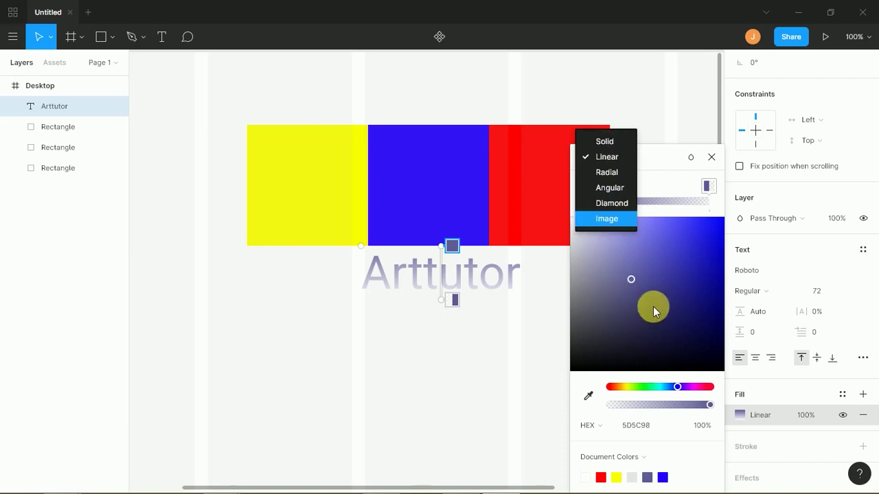
{"action": "left_click", "coordinate": [708, 188]}
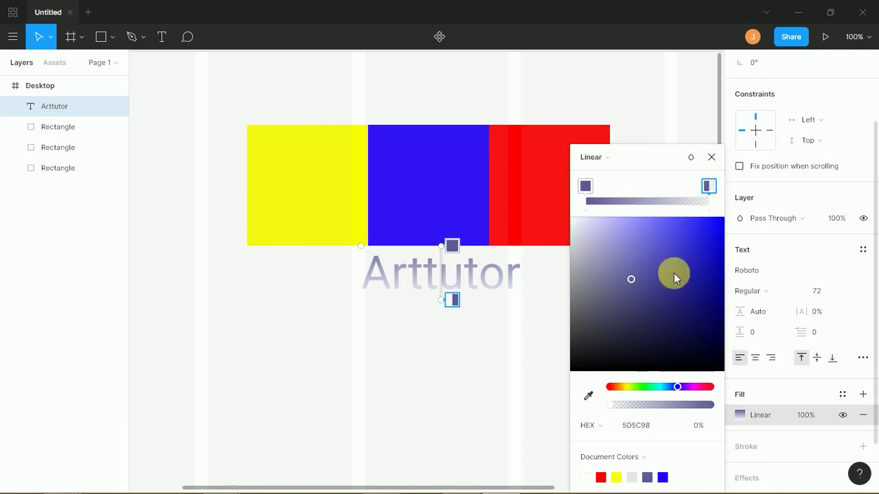
{"action": "left_click", "coordinate": [653, 387]}
{"action": "left_click_drag", "start_coordinate": [694, 255], "coordinate": [730, 227]}
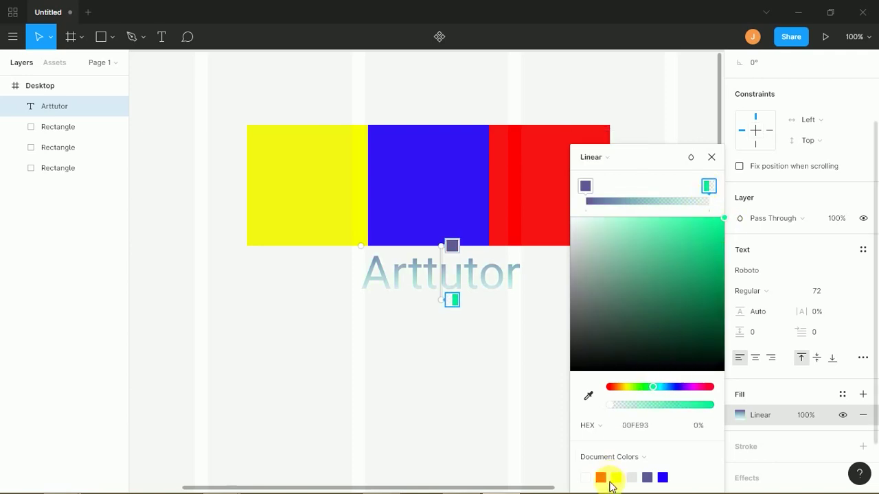
{"action": "left_click_drag", "start_coordinate": [613, 411], "coordinate": [730, 412]}
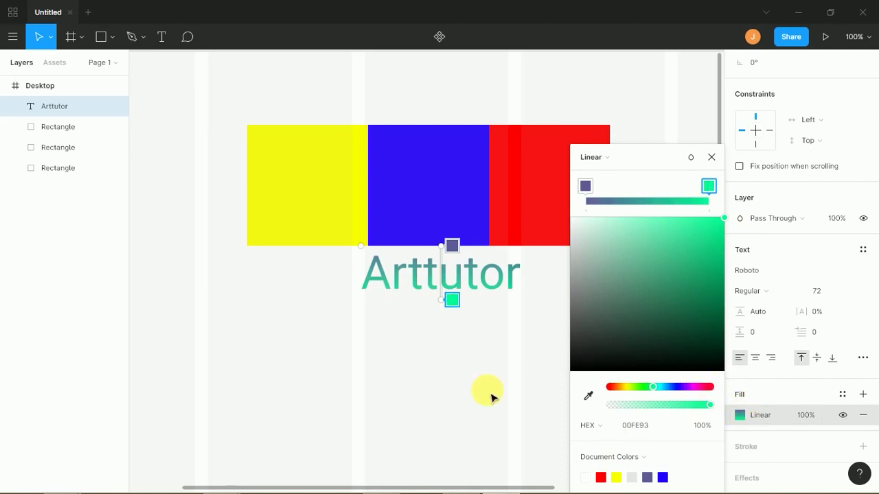
{"action": "scroll", "coordinate": [866, 371], "scroll_direction": "down", "scroll_amount": 2}
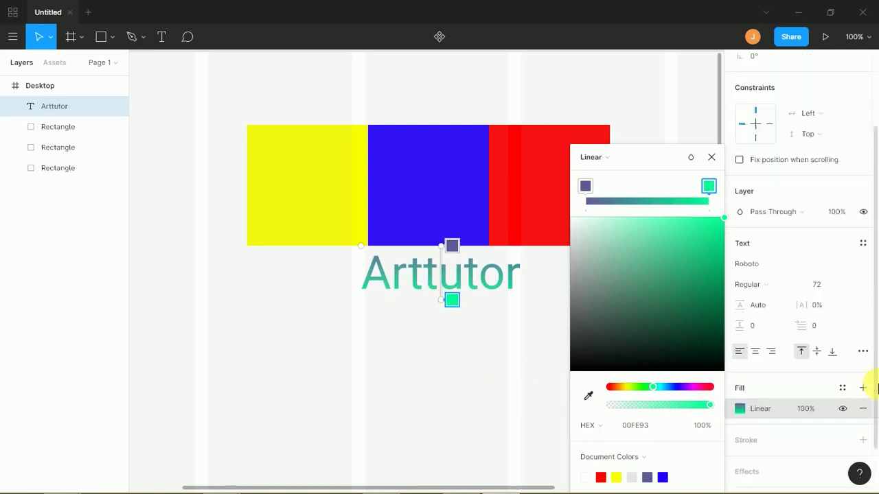
- Add a black 000000 outside stroke of weight 12 with round joins to Arttutor
{"action": "left_click", "coordinate": [863, 386]}
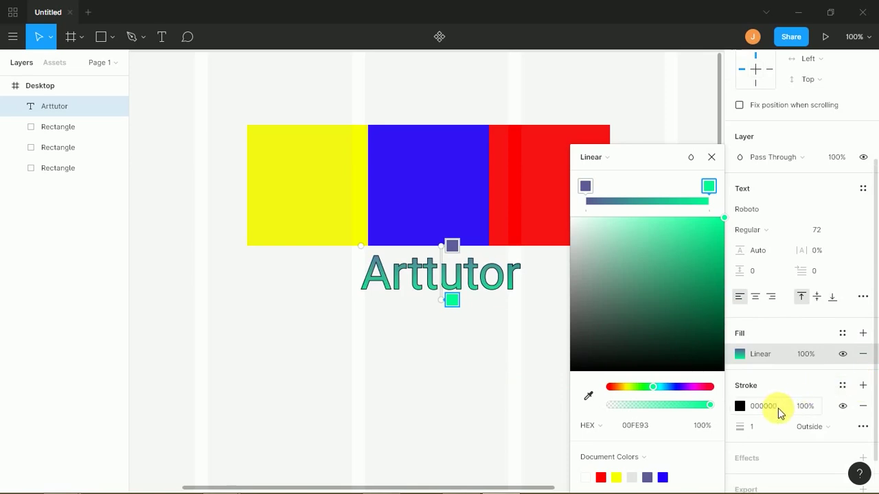
{"action": "left_click_drag", "start_coordinate": [746, 431], "coordinate": [755, 430]}
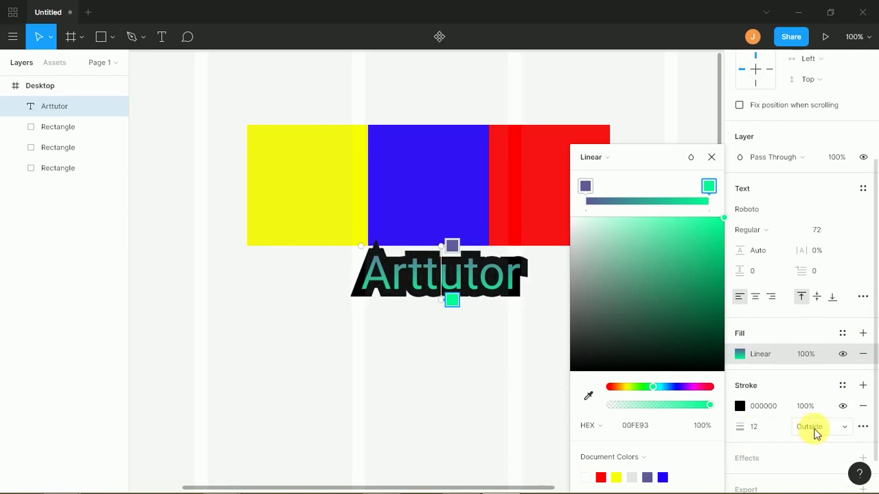
{"action": "left_click", "coordinate": [861, 428]}
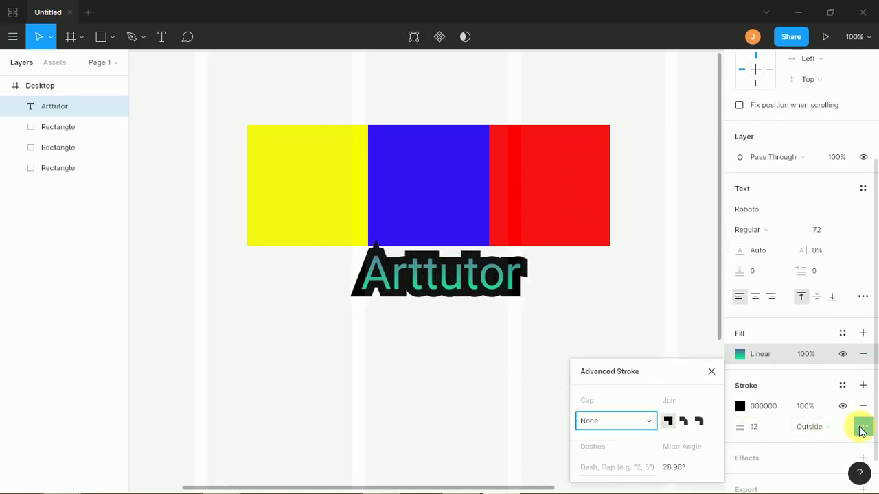
{"action": "left_click", "coordinate": [703, 422]}
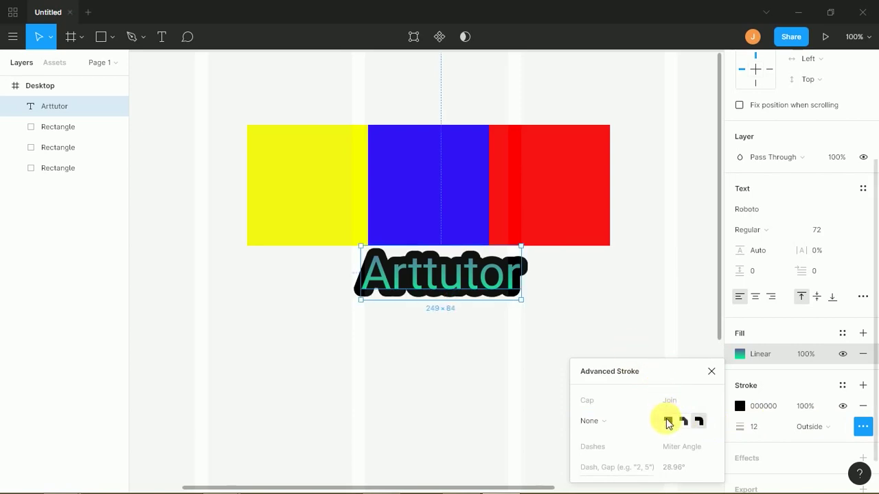
{"action": "left_click", "coordinate": [668, 422]}
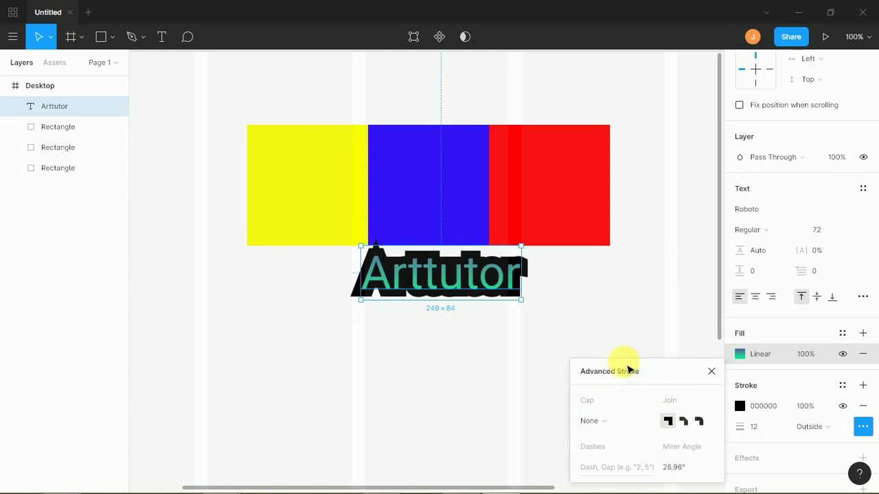
{"action": "left_click", "coordinate": [700, 423]}
{"action": "left_click", "coordinate": [608, 342]}
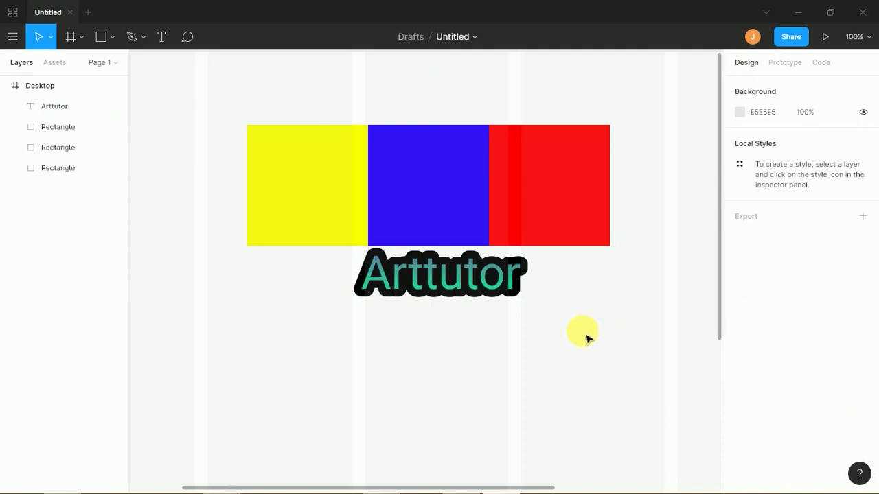
{"action": "left_click", "coordinate": [483, 303]}
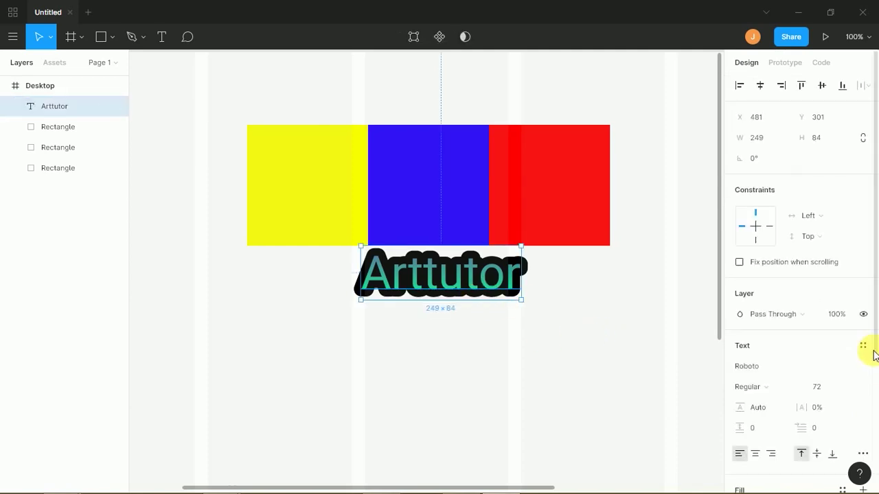
{"action": "scroll", "coordinate": [877, 343], "scroll_direction": "down", "scroll_amount": 3}
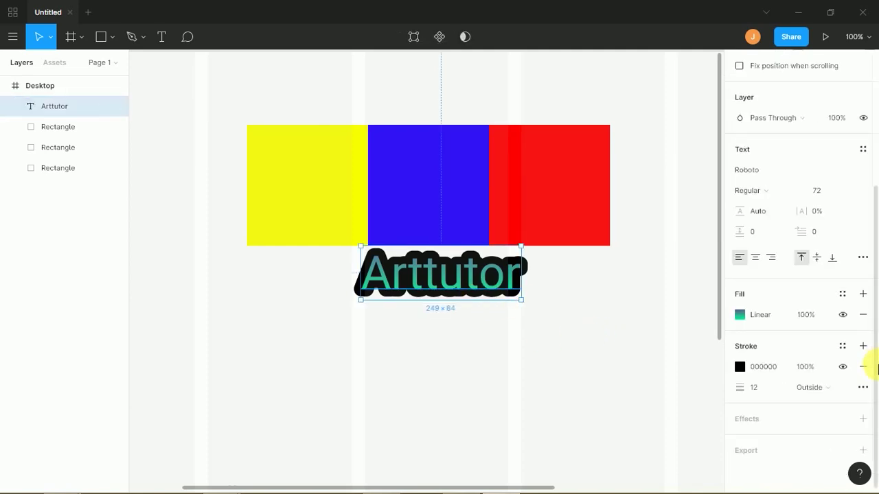
- Create a local text style 'my textstyle1' from Arttutor's formatting
{"action": "left_click", "coordinate": [843, 296]}
{"action": "left_click", "coordinate": [844, 301]}
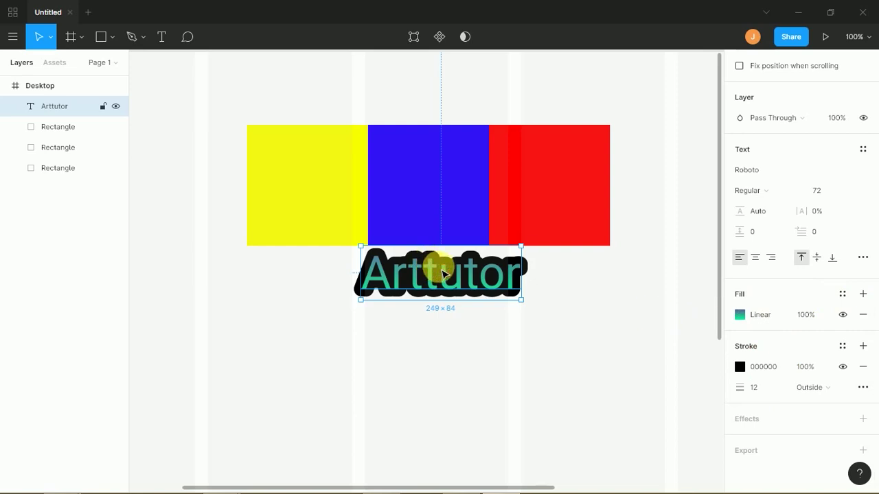
{"action": "left_click", "coordinate": [862, 151]}
{"action": "left_click", "coordinate": [863, 151]}
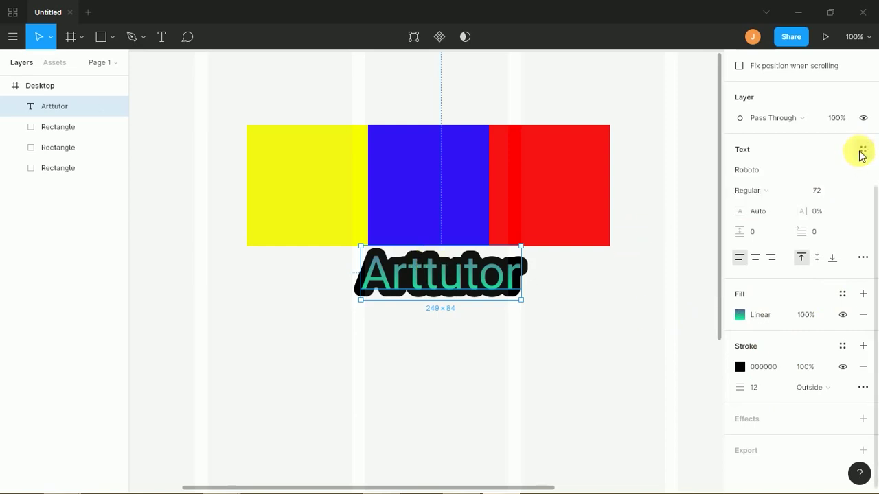
{"action": "left_click", "coordinate": [863, 151]}
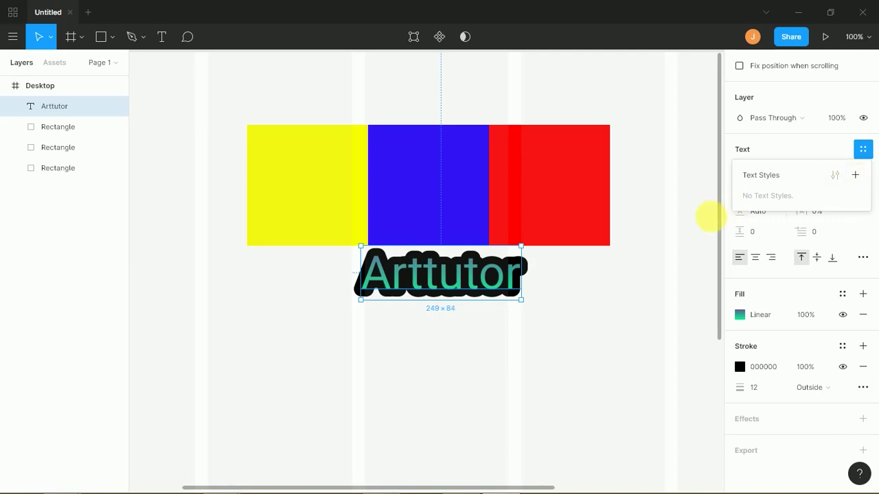
{"action": "left_click", "coordinate": [854, 175]}
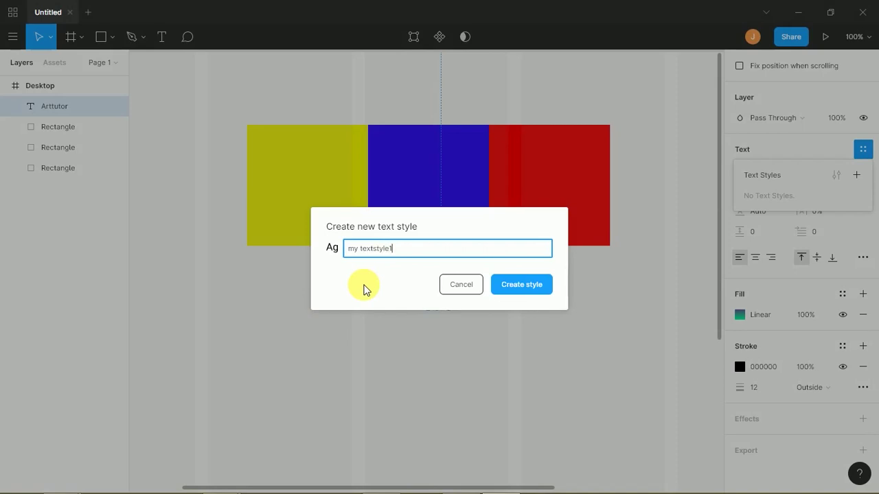
{"action": "left_click", "coordinate": [513, 284]}
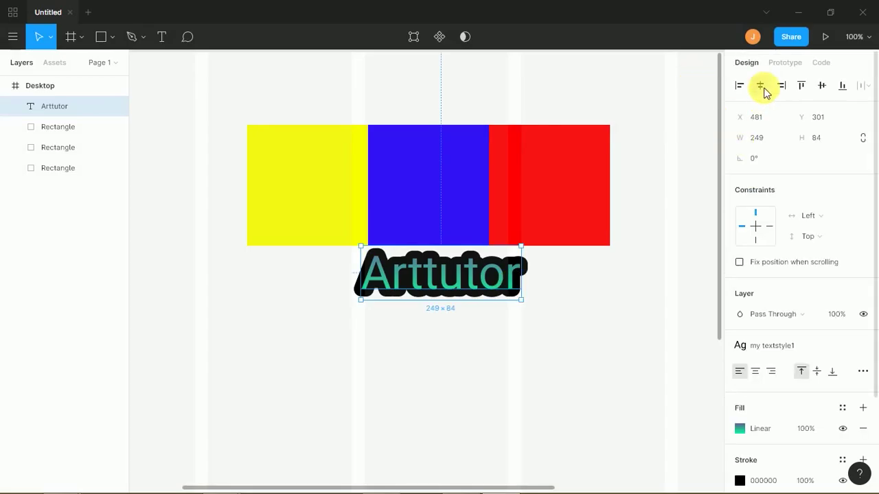
- Move Arttutor down-left and Alt-drag two copies of it to the right
{"action": "left_click_drag", "start_coordinate": [419, 250], "coordinate": [300, 324]}
{"action": "left_click_drag", "start_coordinate": [320, 367], "coordinate": [684, 358]}
{"action": "left_click_drag", "start_coordinate": [598, 314], "coordinate": [506, 265]}
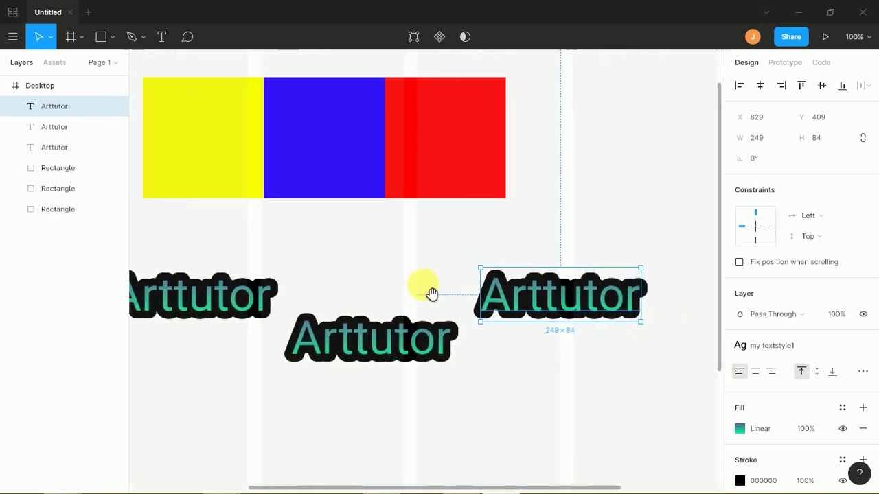
- Rename the copies 'Design' and 'Tutorial' and nudge Design slightly right
{"action": "left_click", "coordinate": [403, 327]}
{"action": "double_click", "coordinate": [399, 335]}
{"action": "type", "text": "Design"}
{"action": "double_click", "coordinate": [527, 310]}
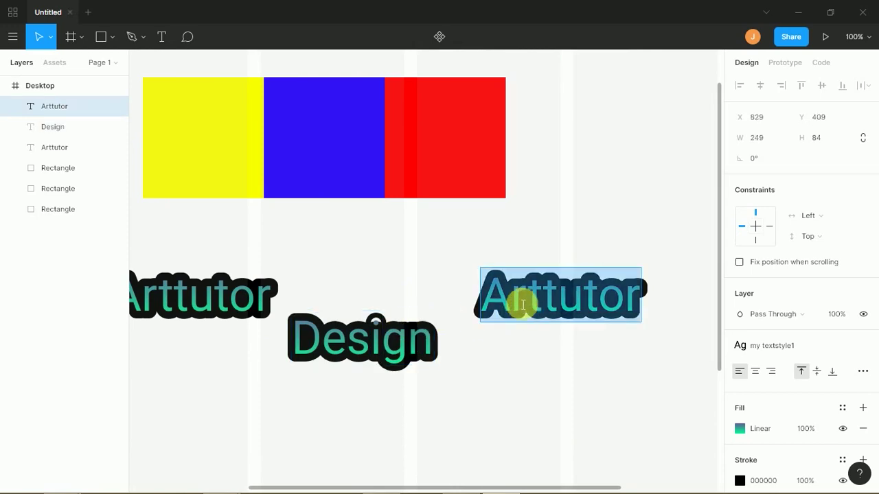
{"action": "type", "text": "Tuto"}
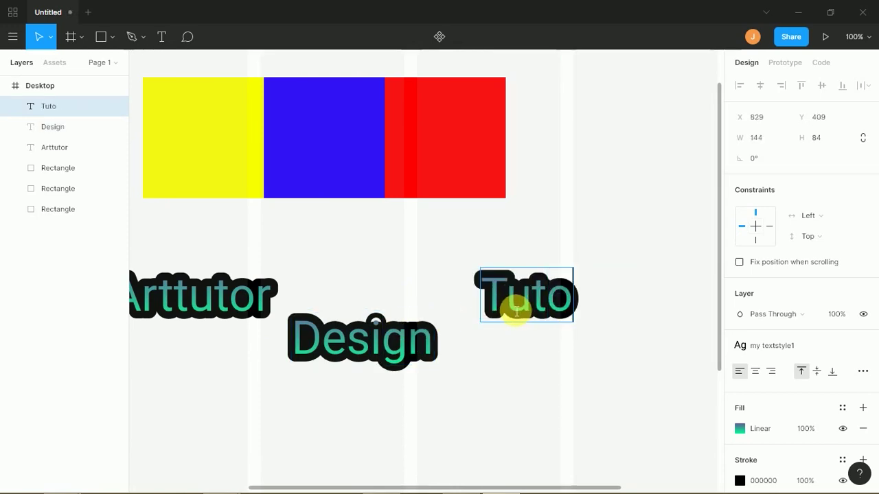
{"action": "type", "text": "rial"}
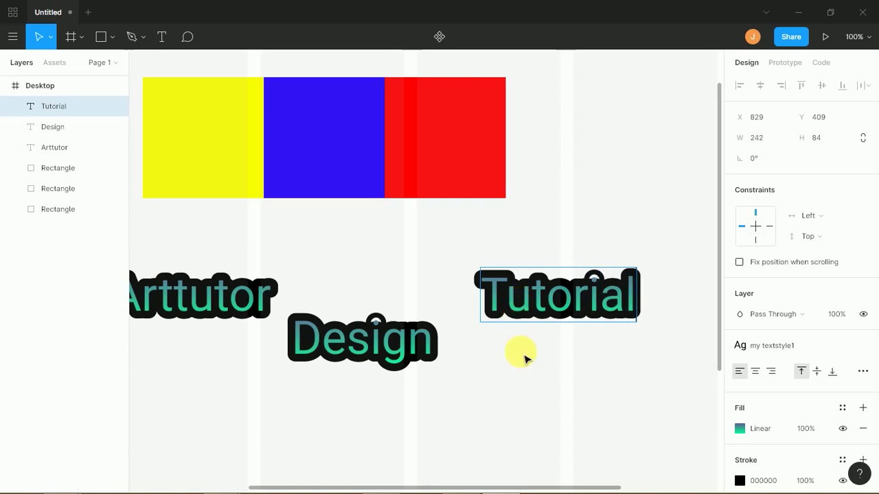
{"action": "key", "text": "Escape"}
{"action": "left_click", "coordinate": [532, 386]}
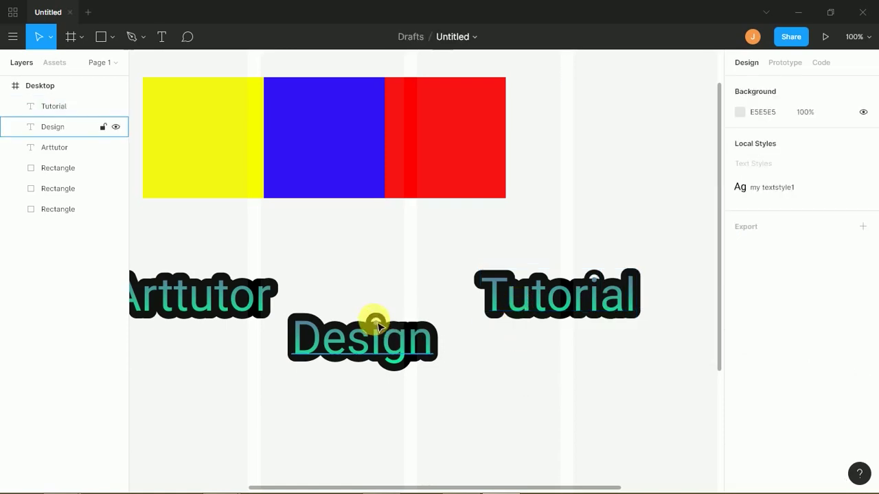
{"action": "left_click_drag", "start_coordinate": [373, 330], "coordinate": [396, 347]}
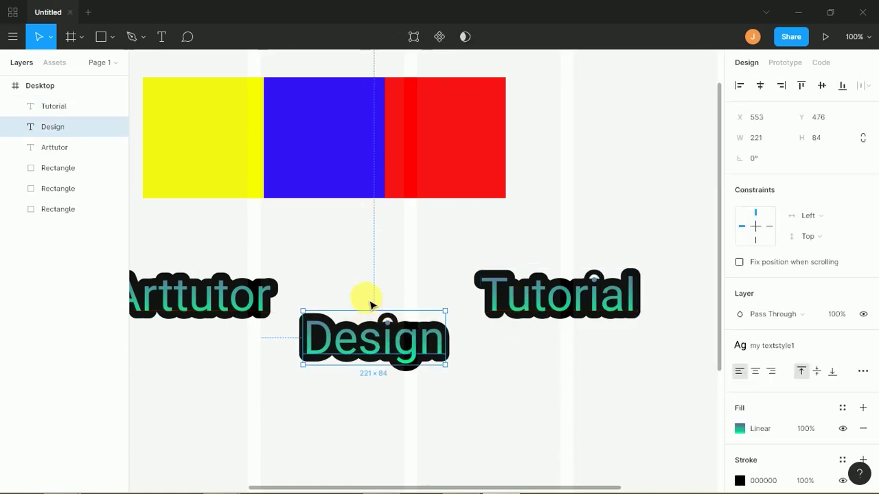
- Marquee-select Arttutor, Design and Tutorial together, dismissing the Tidy Up tip
{"action": "left_click_drag", "start_coordinate": [252, 249], "coordinate": [539, 412]}
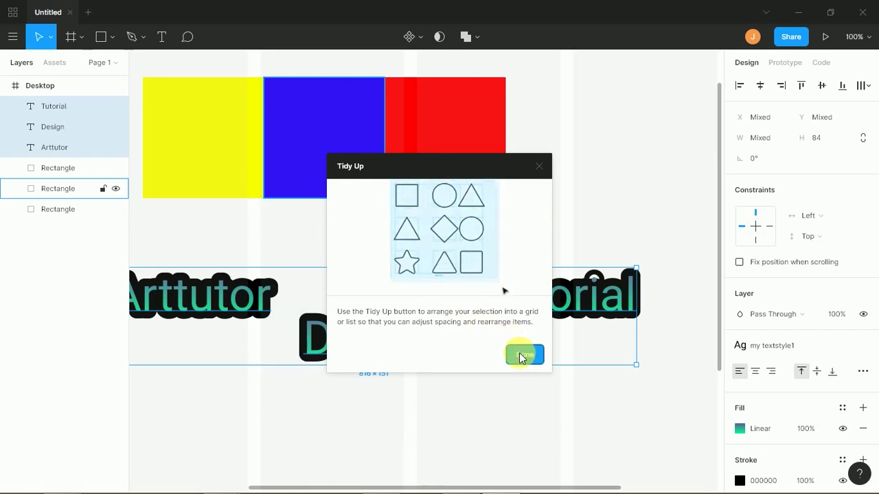
{"action": "left_click", "coordinate": [521, 354]}
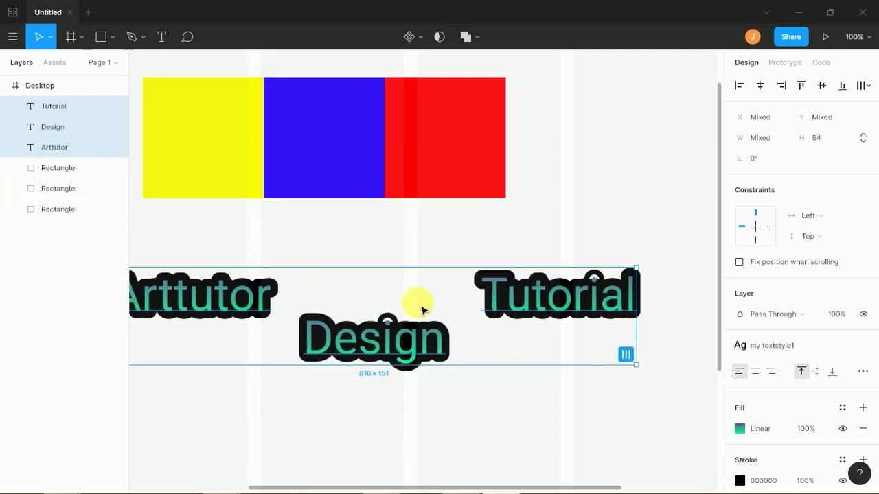
{"action": "left_click", "coordinate": [259, 248]}
{"action": "left_click_drag", "start_coordinate": [206, 239], "coordinate": [581, 413]}
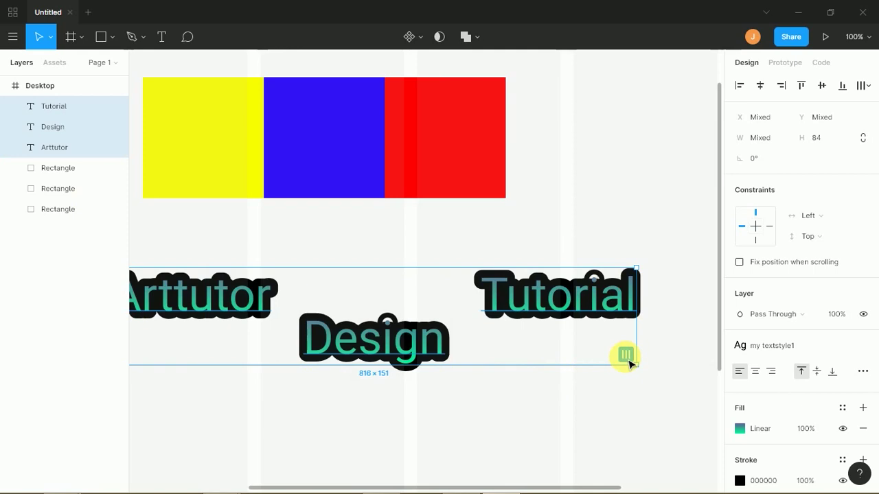
- Tidy up the three words, distribute their horizontal spacing evenly, and align their bottoms
{"action": "left_click", "coordinate": [625, 355]}
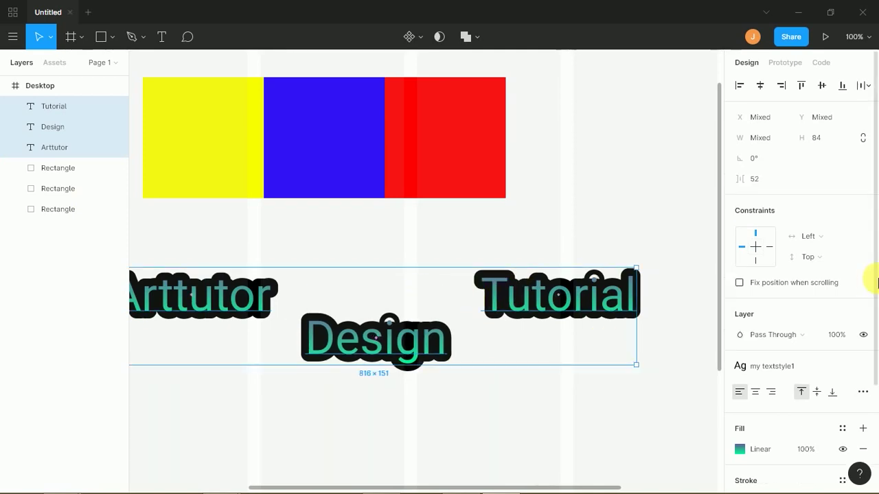
{"action": "left_click", "coordinate": [869, 87]}
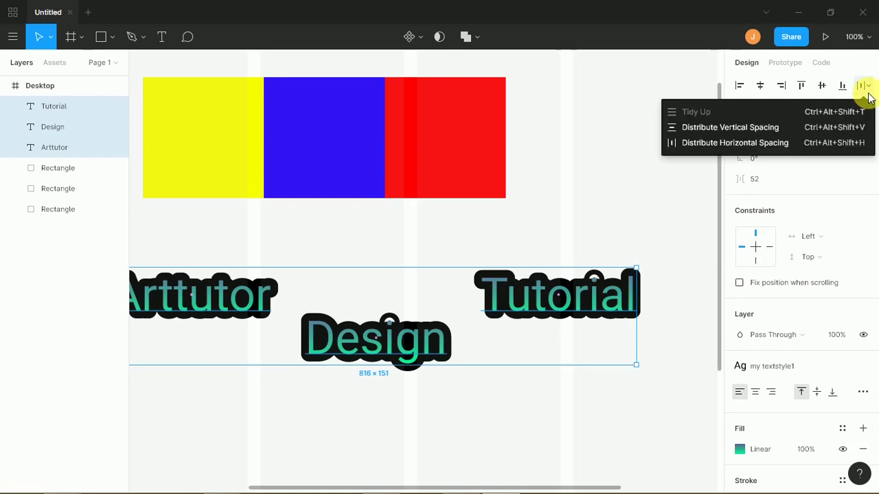
{"action": "left_click", "coordinate": [758, 131]}
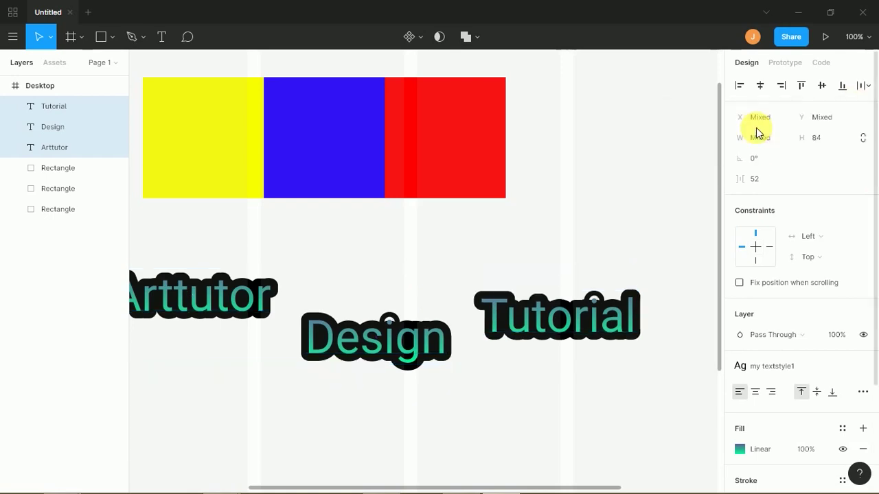
{"action": "left_click", "coordinate": [864, 85]}
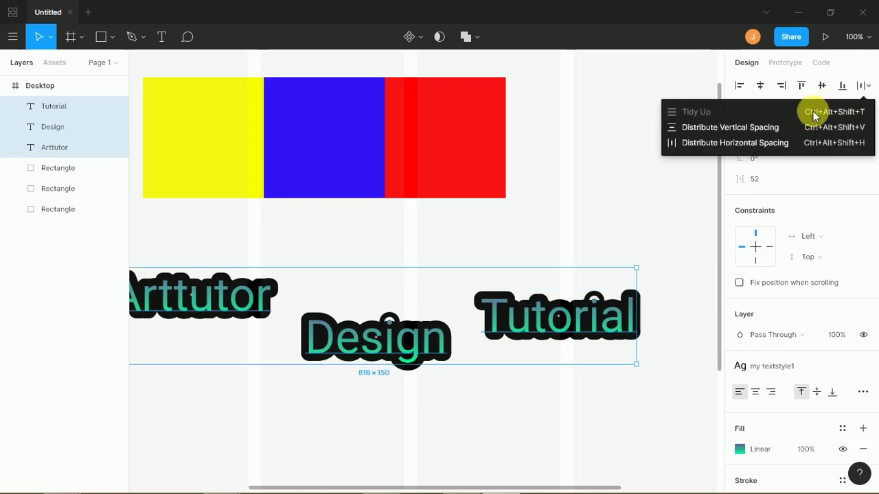
{"action": "left_click", "coordinate": [788, 145]}
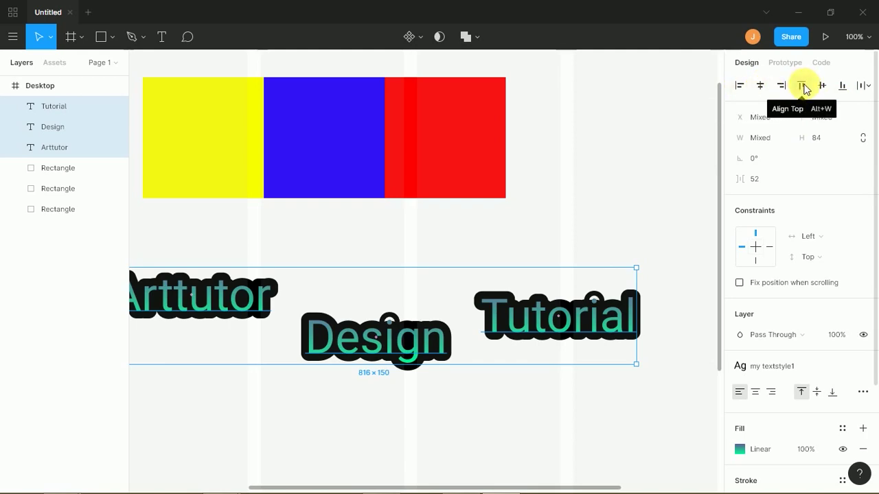
{"action": "left_click", "coordinate": [842, 86]}
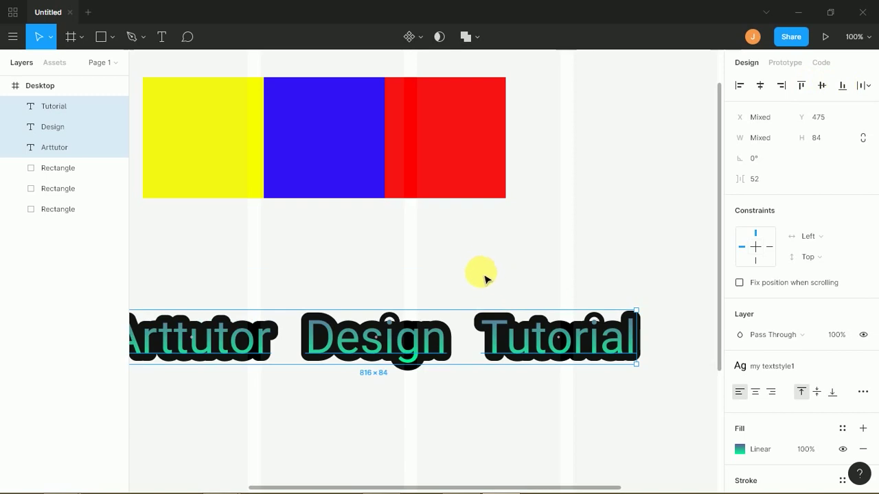
- Zoom the view to 50%, then reselect and deselect the three words
{"action": "key", "text": "minus"}
{"action": "key", "text": "minus"}
{"action": "key", "text": "plus"}
{"action": "key", "text": "plus"}
{"action": "key", "text": "minus"}
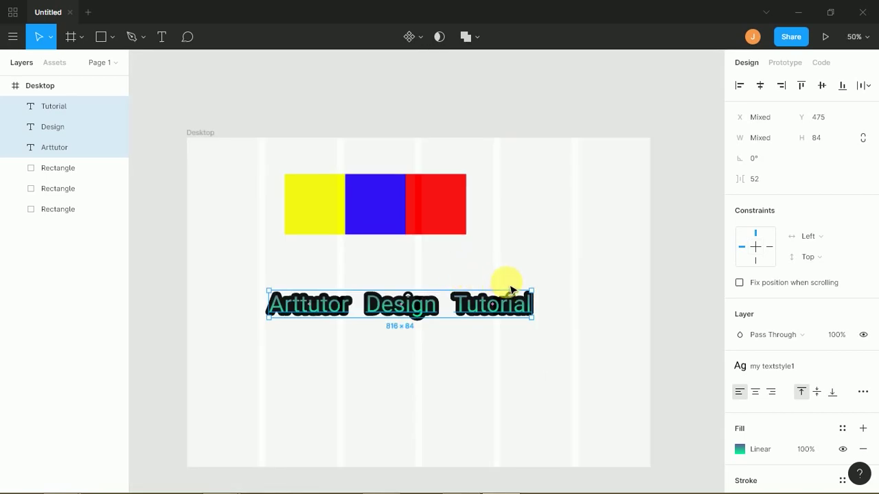
{"action": "left_click", "coordinate": [512, 280]}
{"action": "left_click_drag", "start_coordinate": [550, 283], "coordinate": [273, 315]}
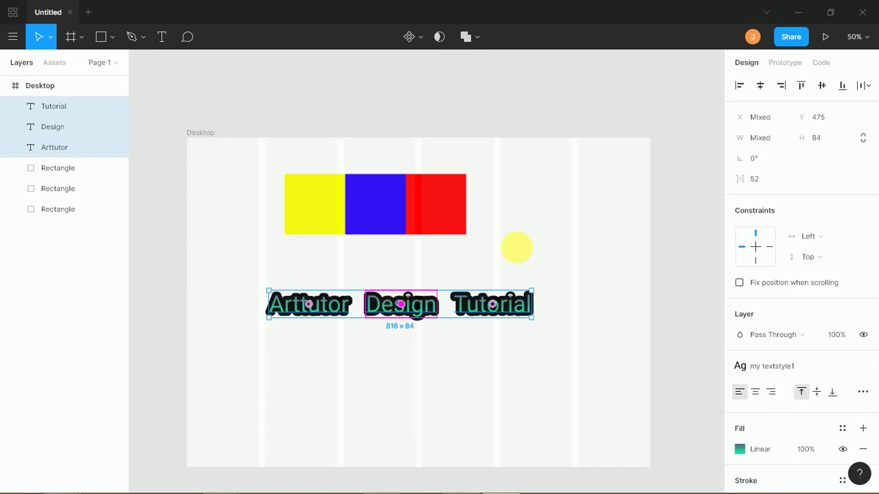
{"action": "left_click", "coordinate": [588, 226]}
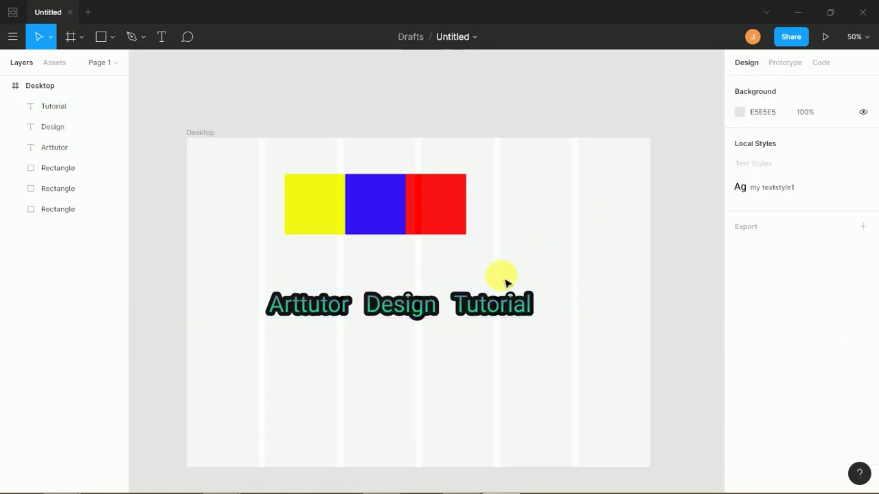
- Inspect Tutorial's CSS in the Code tab, highlighting its font and 12px border values
{"action": "left_click", "coordinate": [505, 314]}
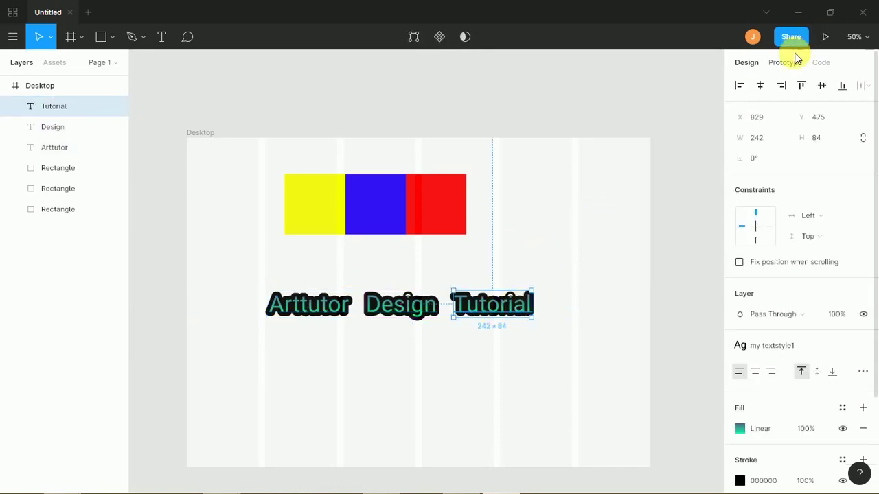
{"action": "left_click", "coordinate": [821, 62]}
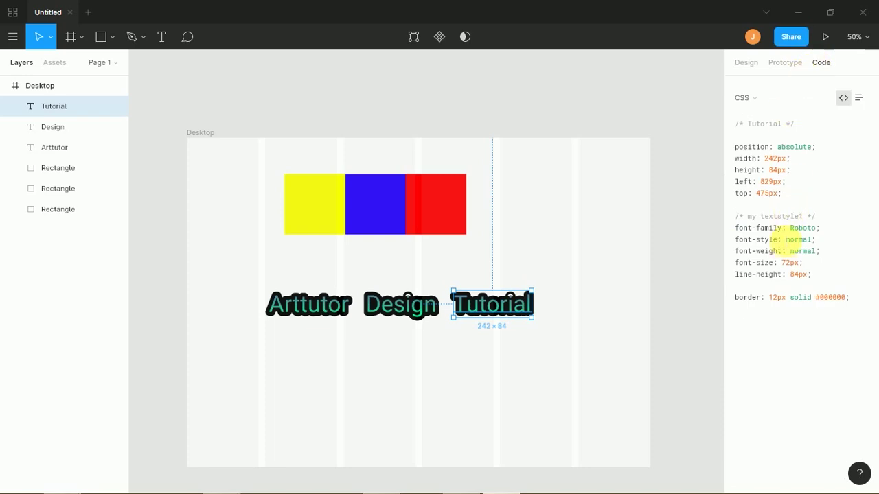
{"action": "left_click_drag", "start_coordinate": [791, 228], "coordinate": [802, 264]}
{"action": "left_click", "coordinate": [795, 265]}
{"action": "left_click", "coordinate": [762, 278]}
{"action": "double_click", "coordinate": [777, 309]}
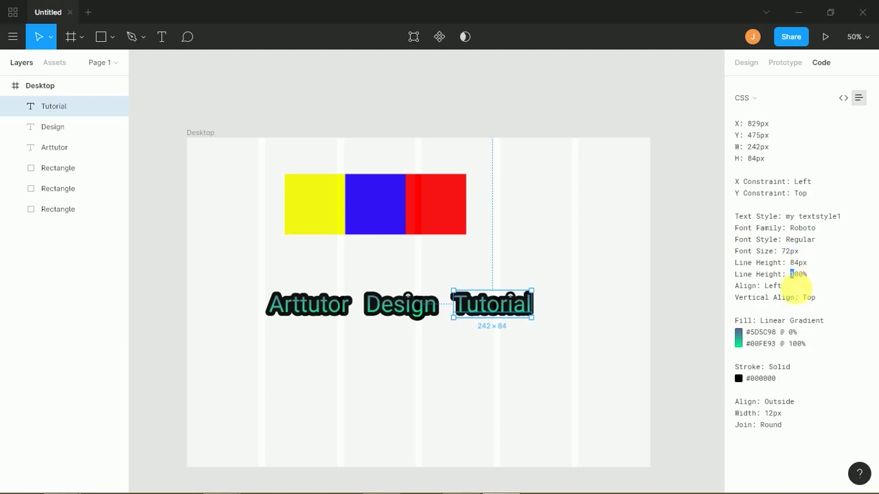
{"action": "left_click_drag", "start_coordinate": [786, 298], "coordinate": [779, 343]}
{"action": "left_click", "coordinate": [791, 326]}
{"action": "left_click", "coordinate": [788, 332]}
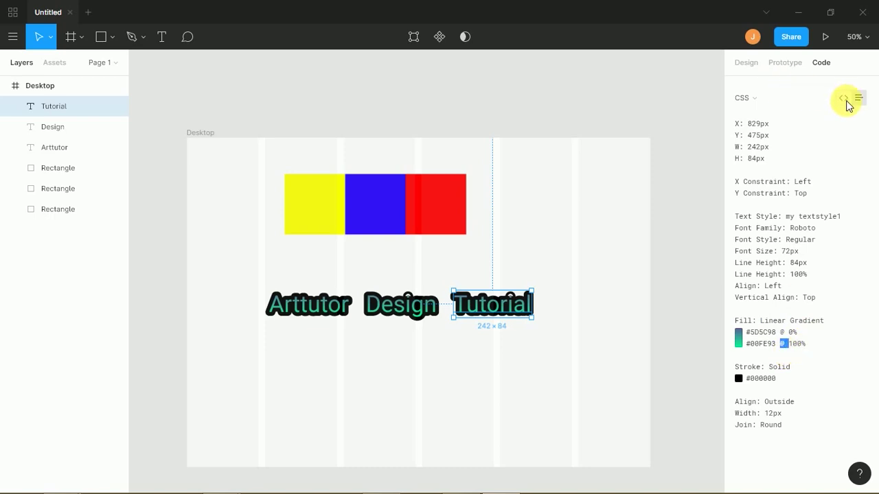
{"action": "left_click", "coordinate": [844, 98]}
- Measure Tutorial's distances to the frame edges and to Arttutor with Alt
{"action": "key", "text": "alt"}
{"action": "left_click", "coordinate": [555, 343]}
{"action": "left_click", "coordinate": [510, 304]}
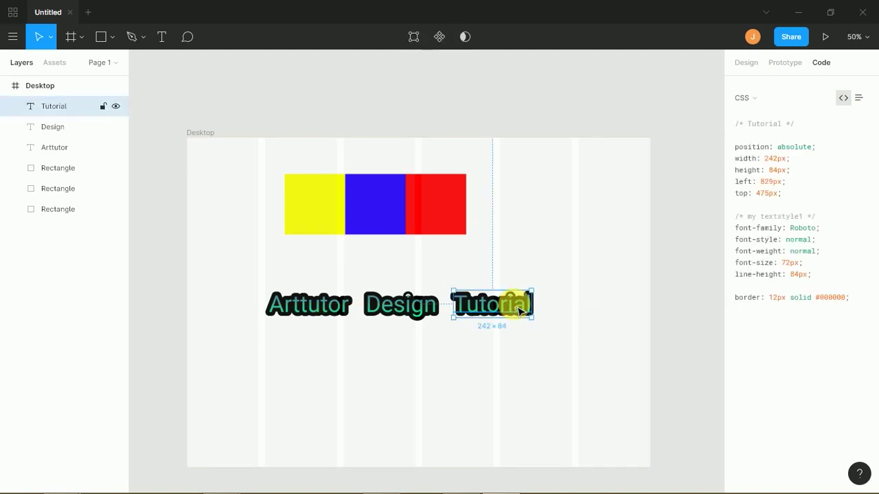
{"action": "key", "text": "alt"}
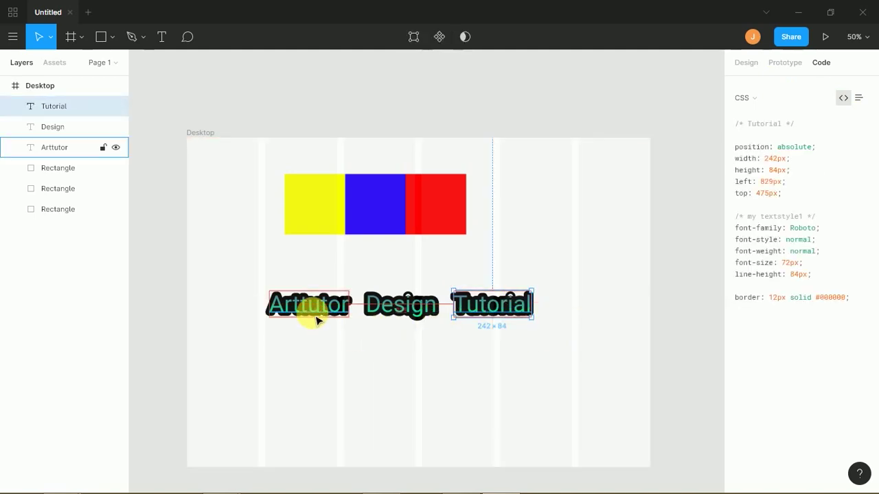
{"action": "left_click", "coordinate": [218, 179]}
{"action": "left_click_drag", "start_coordinate": [218, 179], "coordinate": [540, 364]}
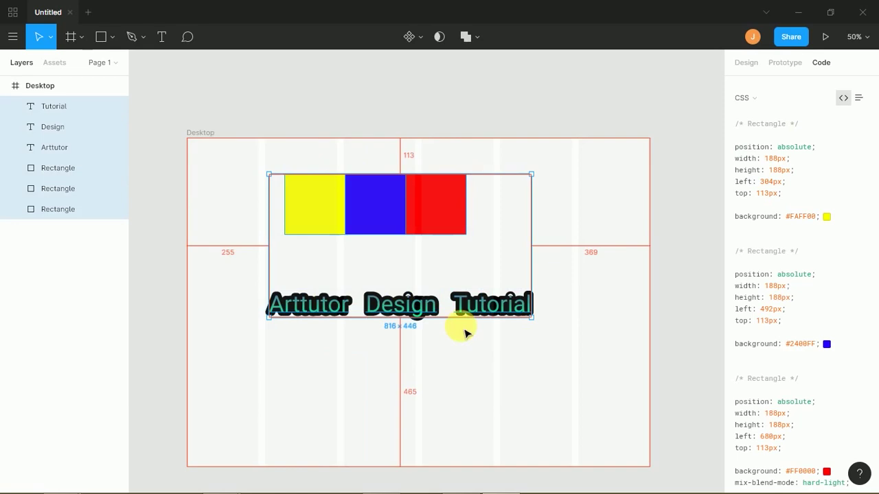
- Drag the Tutorial layer above Desktop in the layer list, then select the Desktop frame
{"action": "left_click", "coordinate": [53, 90]}
{"action": "left_click", "coordinate": [60, 110]}
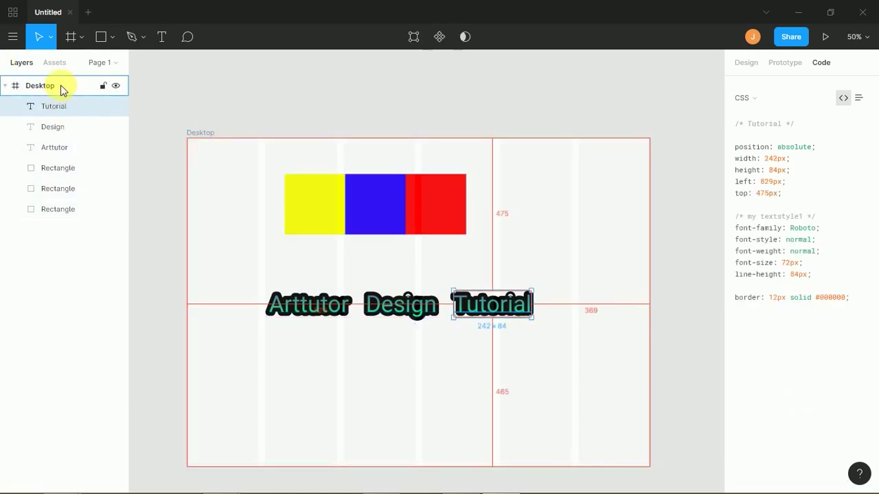
{"action": "left_click_drag", "start_coordinate": [50, 81], "coordinate": [58, 88]}
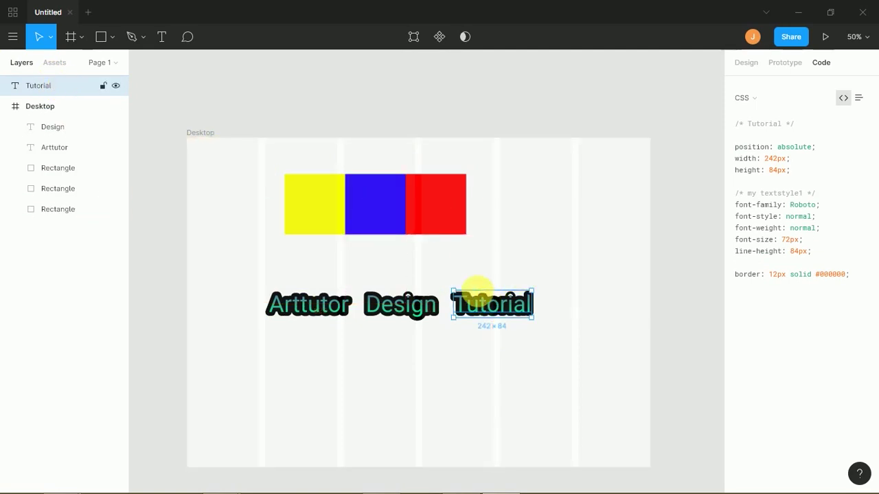
{"action": "left_click", "coordinate": [61, 107]}
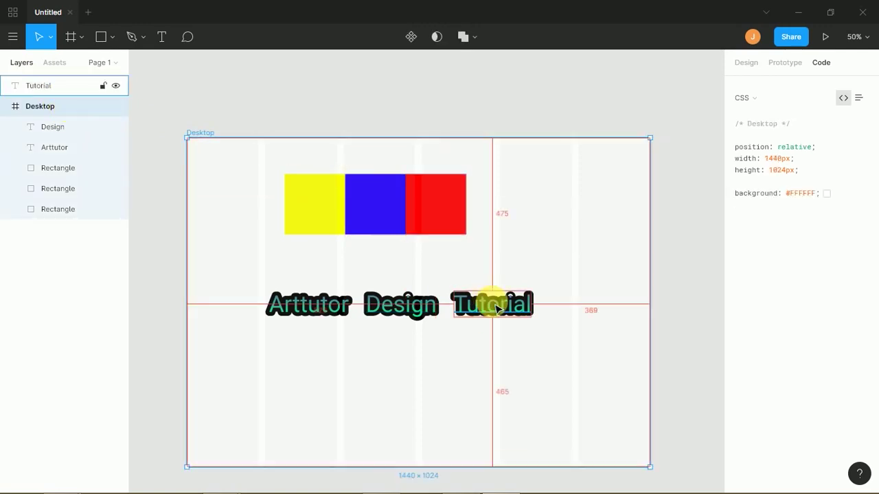
- Narrow the Desktop frame to 556 wide and move Tutorial up into it
{"action": "left_click", "coordinate": [756, 63]}
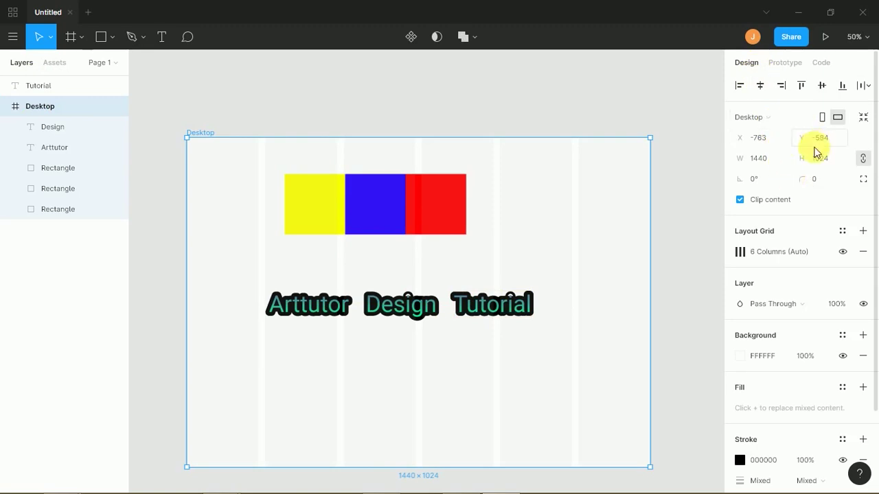
{"action": "left_click_drag", "start_coordinate": [651, 232], "coordinate": [500, 269]}
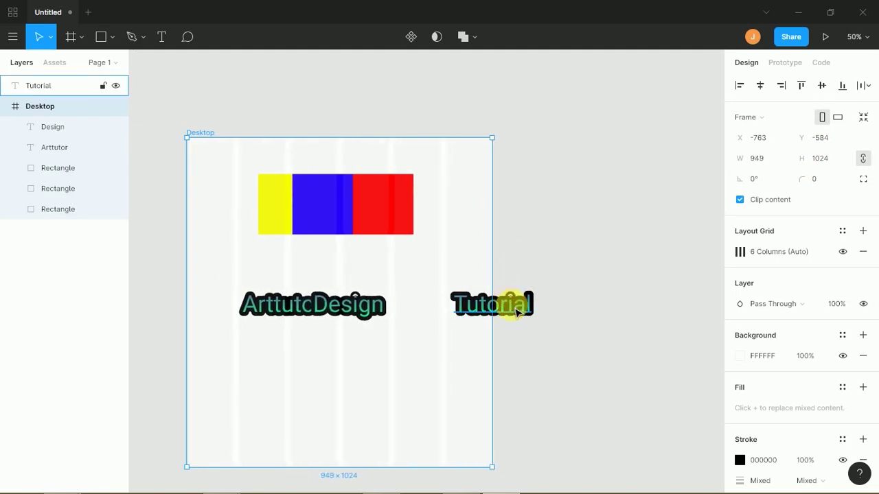
{"action": "left_click_drag", "start_coordinate": [517, 313], "coordinate": [438, 291]}
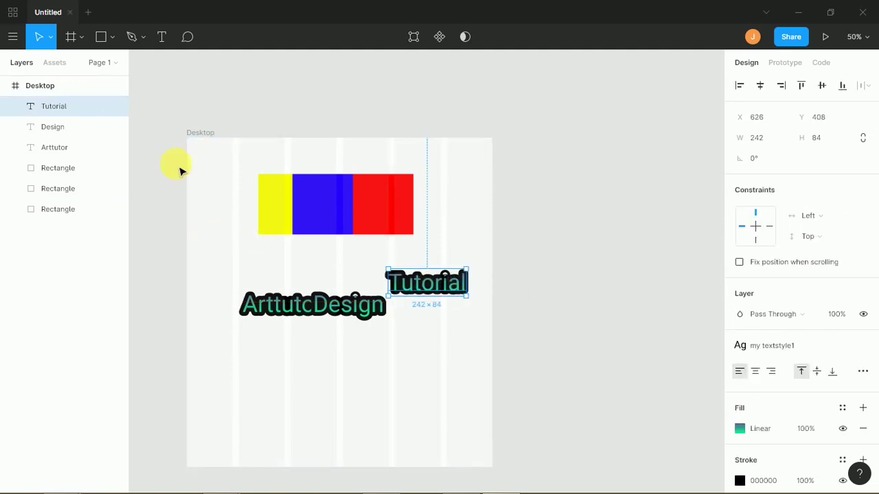
{"action": "mouse_move", "coordinate": [449, 295]}
{"action": "left_mouse_down"}
{"action": "mouse_move", "coordinate": [563, 230]}
{"action": "mouse_move", "coordinate": [447, 288]}
{"action": "mouse_move", "coordinate": [460, 286]}
{"action": "left_mouse_up"}
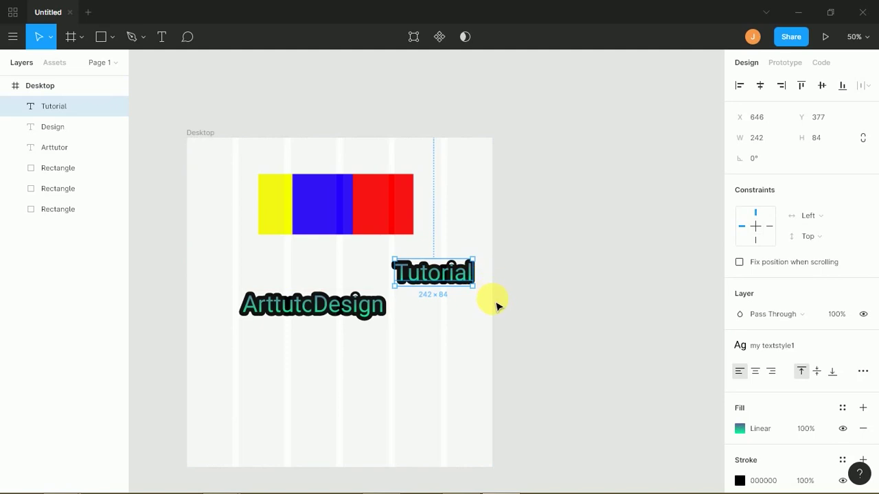
- Widen the Desktop frame to 1479 and line Tutorial up beside Arttutor and Design
{"action": "left_click", "coordinate": [230, 234]}
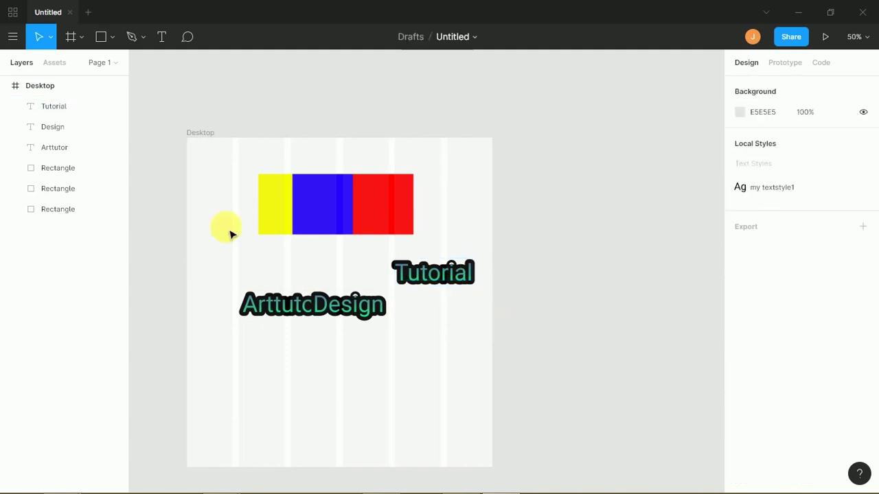
{"action": "left_click", "coordinate": [64, 89]}
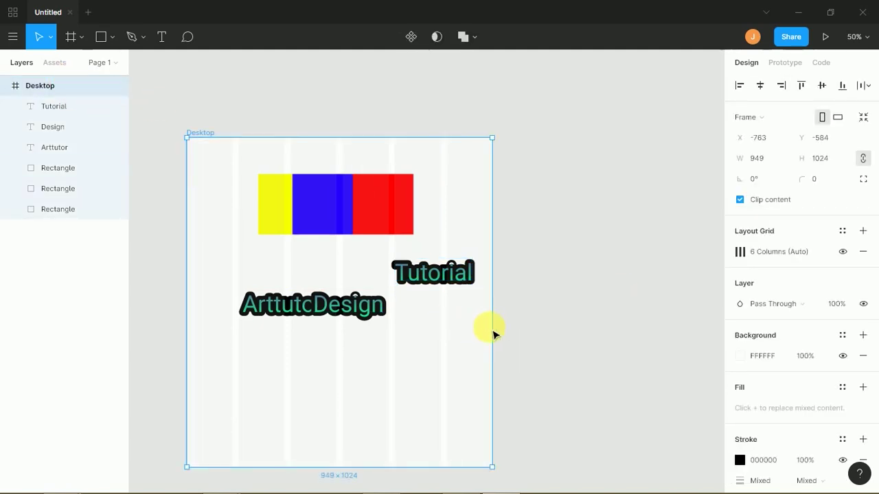
{"action": "left_click_drag", "start_coordinate": [492, 328], "coordinate": [663, 352]}
{"action": "left_click_drag", "start_coordinate": [542, 272], "coordinate": [530, 316]}
{"action": "left_click", "coordinate": [539, 269]}
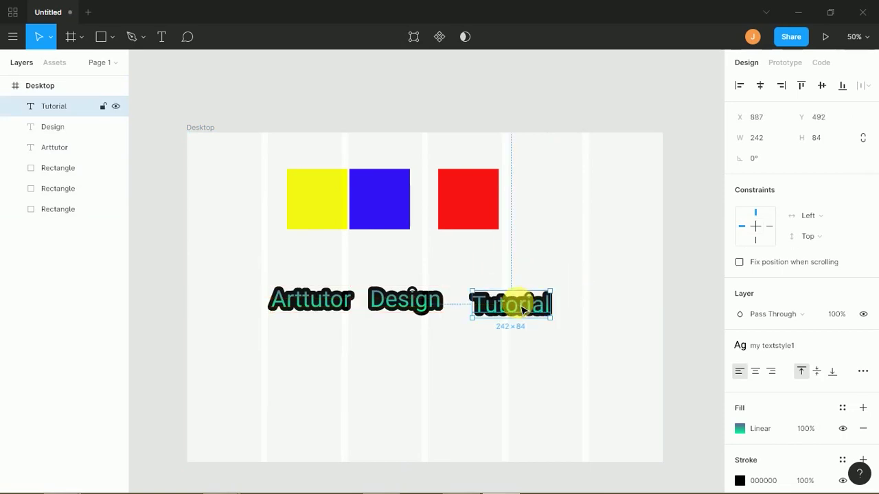
- Duplicate the Desktop frame to its right after deleting a misplaced first copy
{"action": "left_click", "coordinate": [12, 89]}
{"action": "left_click", "coordinate": [49, 90]}
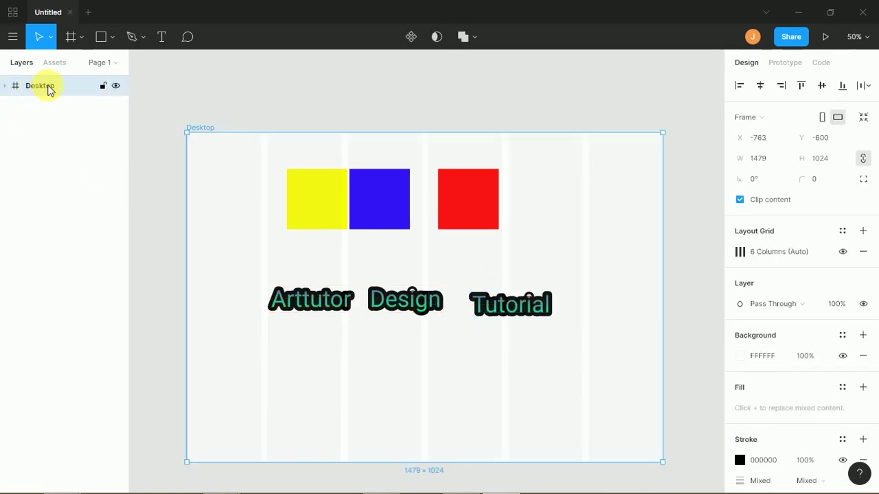
{"action": "key", "text": "minus"}
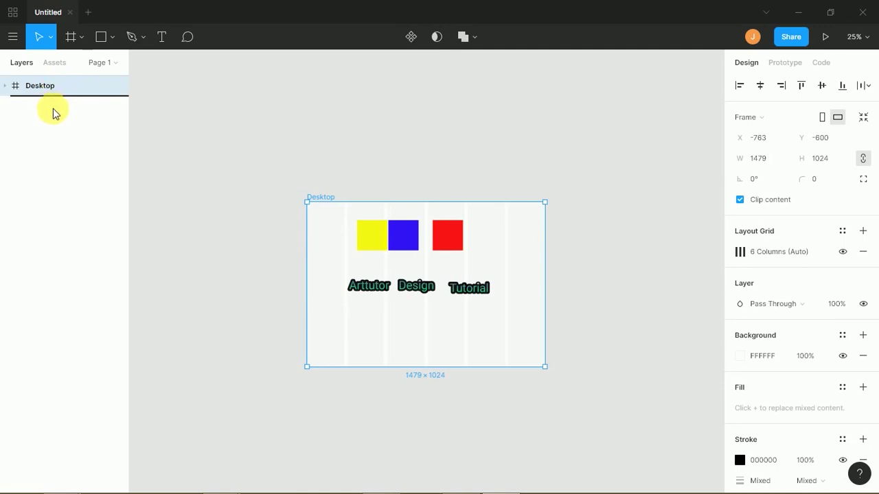
{"action": "left_click_drag", "start_coordinate": [54, 113], "coordinate": [61, 115]}
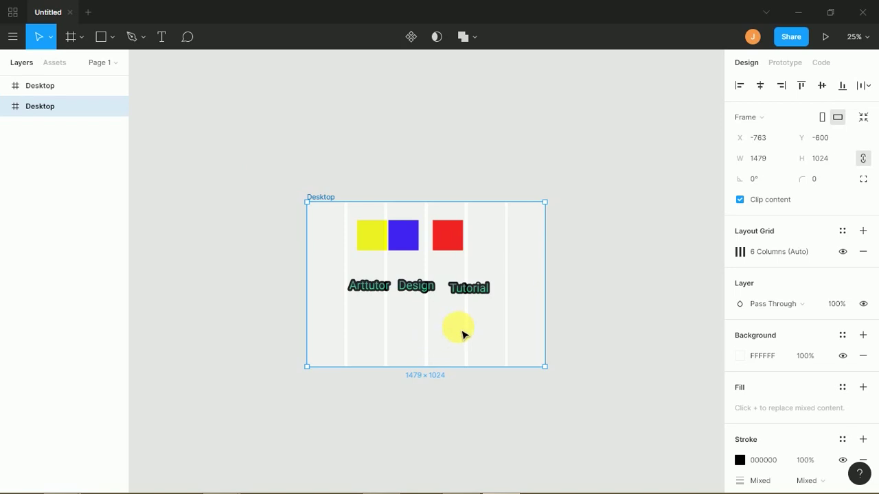
{"action": "left_click_drag", "start_coordinate": [474, 330], "coordinate": [650, 164]}
{"action": "key", "text": "Delete"}
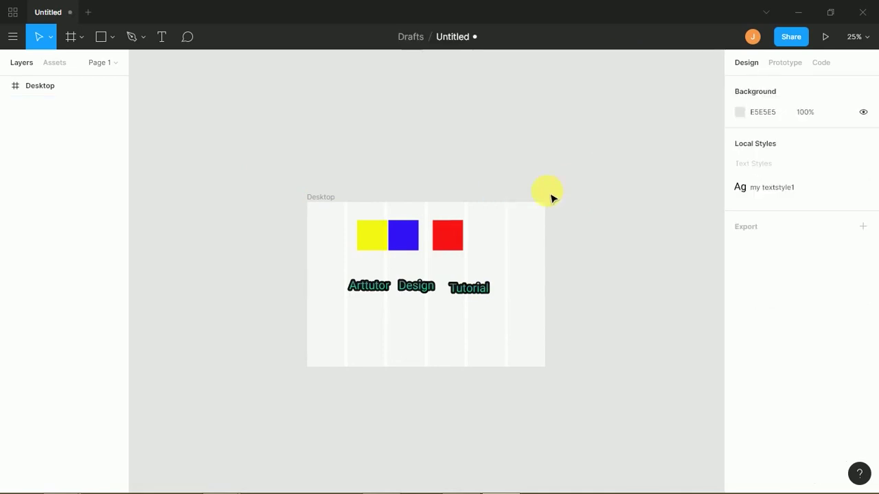
{"action": "left_click", "coordinate": [41, 90]}
{"action": "left_click", "coordinate": [41, 88]}
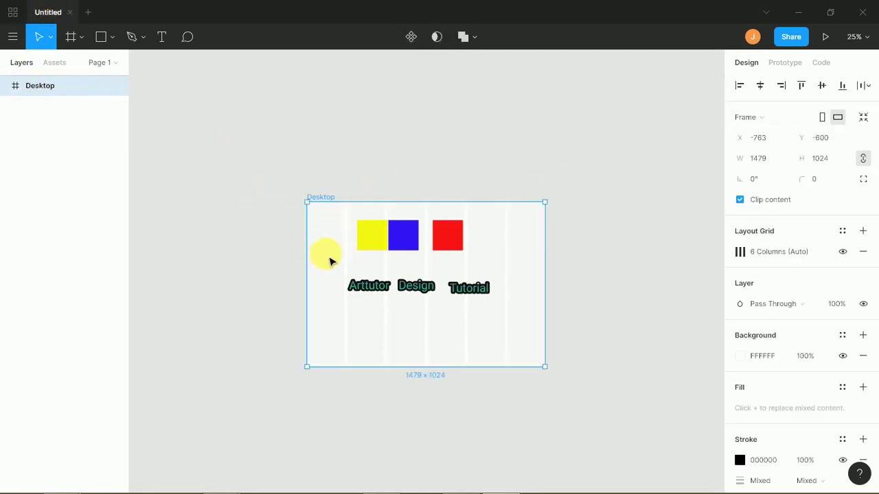
{"action": "left_click_drag", "start_coordinate": [319, 274], "coordinate": [582, 284]}
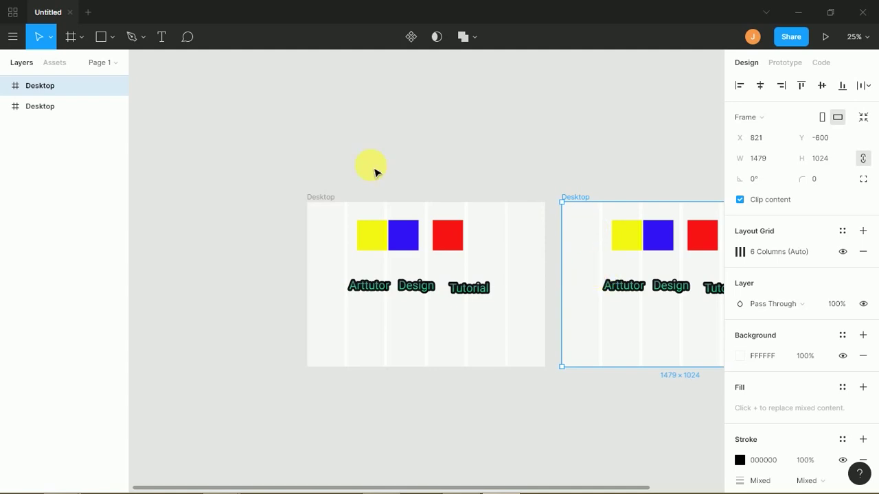
- Rename the copied frame to 'dfvssfgsfg' and lock it
{"action": "left_click", "coordinate": [64, 133]}
{"action": "left_click", "coordinate": [41, 89]}
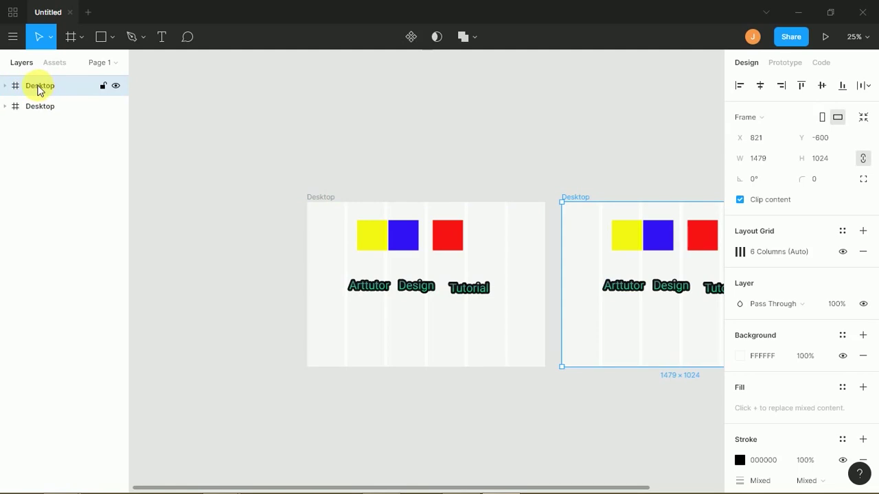
{"action": "double_click", "coordinate": [40, 87]}
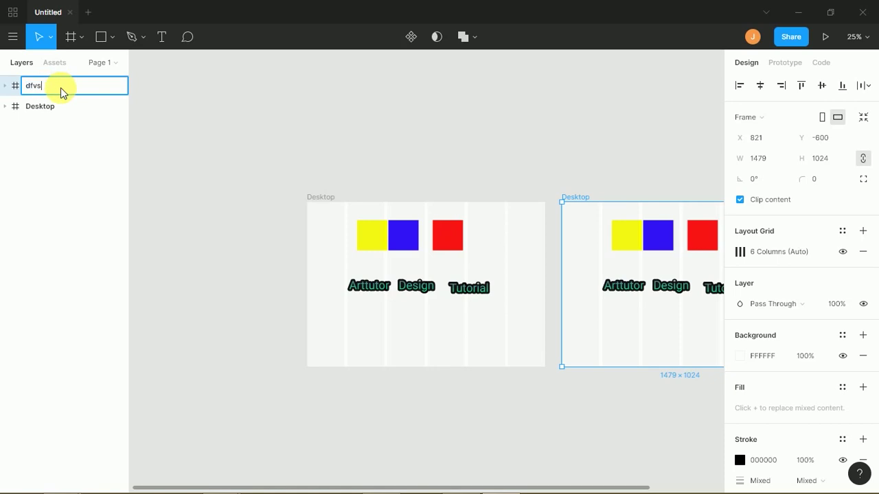
{"action": "left_click", "coordinate": [55, 143]}
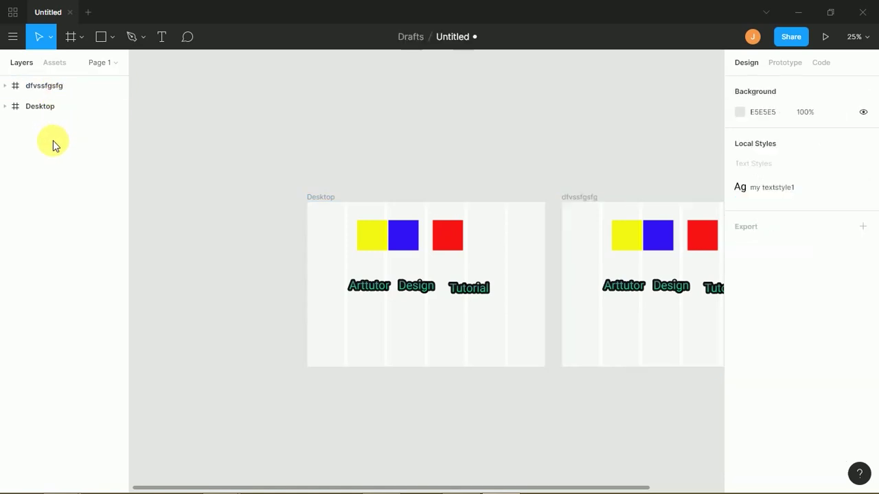
{"action": "left_click", "coordinate": [116, 86]}
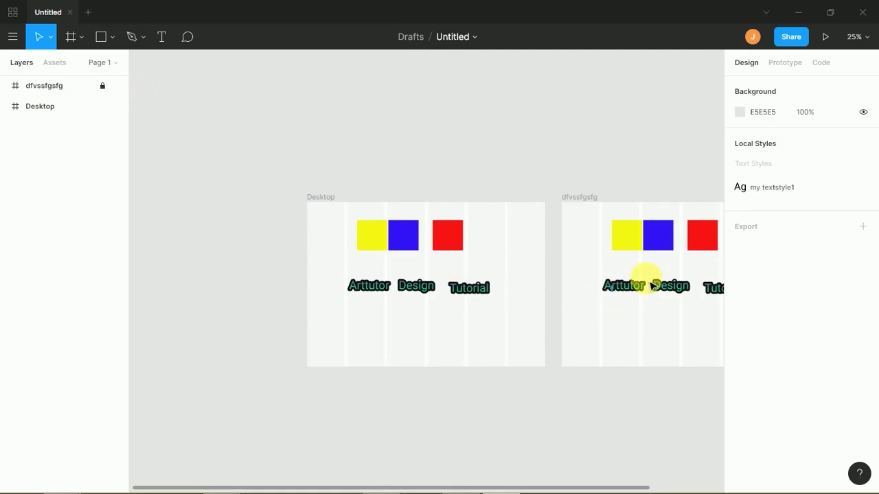
- Test selecting inside the locked copy, then unlock it and shift its yellow square
{"action": "left_click_drag", "start_coordinate": [614, 188], "coordinate": [612, 257]}
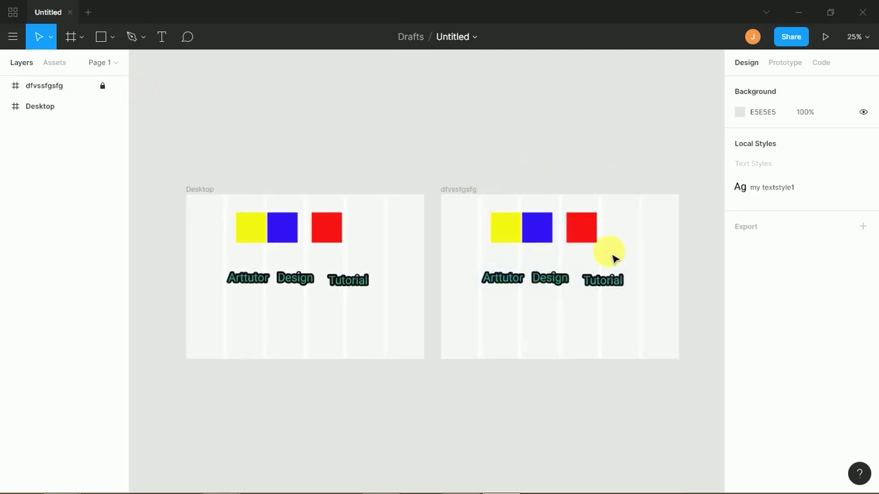
{"action": "left_click_drag", "start_coordinate": [466, 219], "coordinate": [621, 294]}
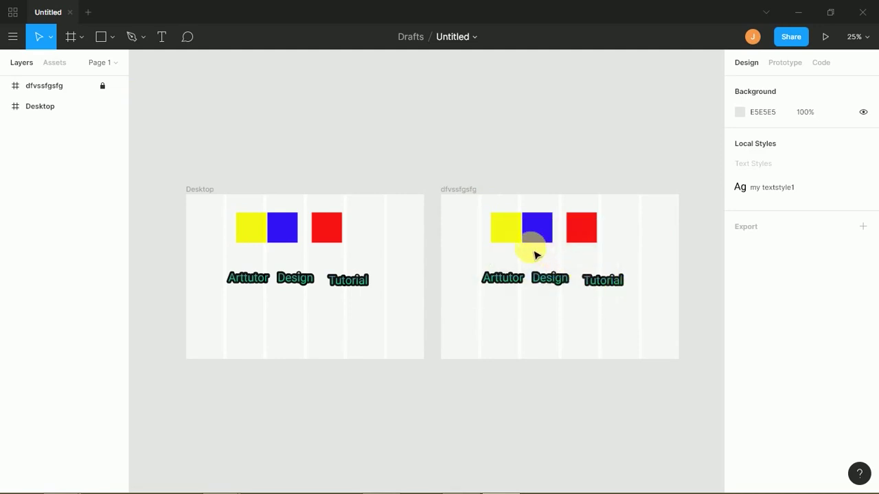
{"action": "left_click_drag", "start_coordinate": [469, 218], "coordinate": [632, 308]}
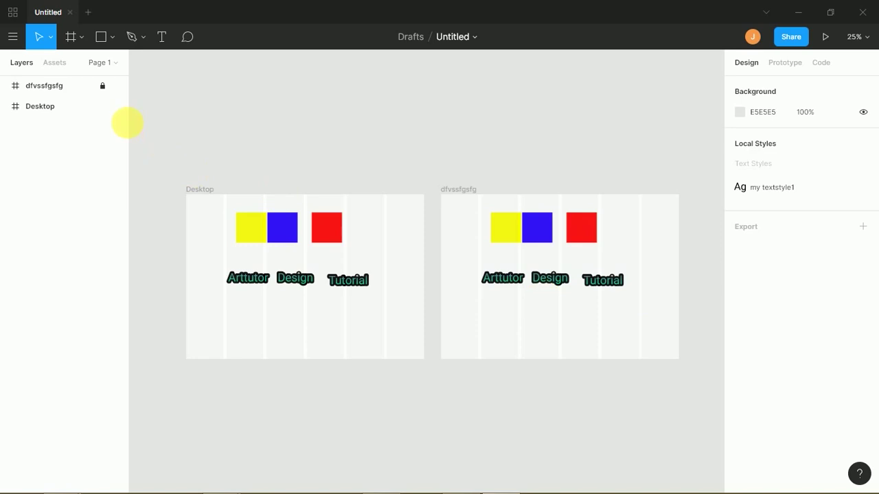
{"action": "left_click", "coordinate": [103, 85]}
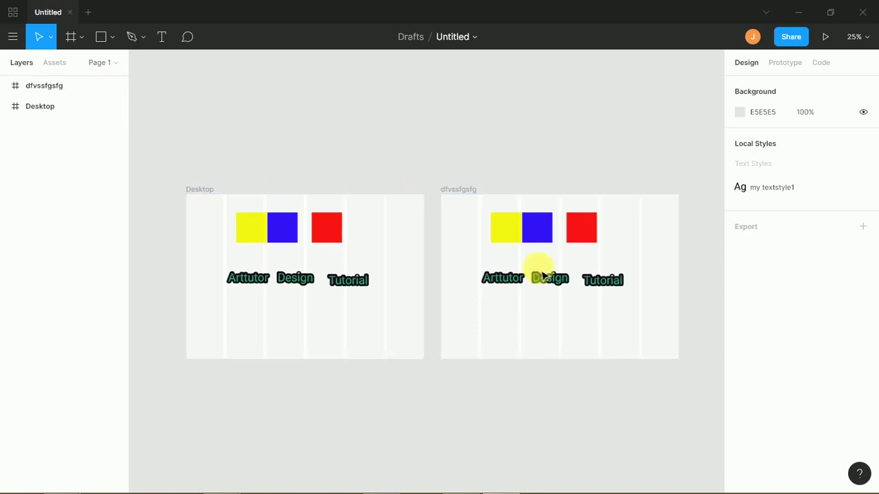
{"action": "mouse_move", "coordinate": [512, 228]}
{"action": "left_mouse_down"}
{"action": "mouse_move", "coordinate": [502, 246]}
{"action": "mouse_move", "coordinate": [534, 236]}
{"action": "mouse_move", "coordinate": [523, 235]}
{"action": "left_mouse_up"}
- Delete the copied frame and open the Page 1 list
{"action": "left_click", "coordinate": [44, 88]}
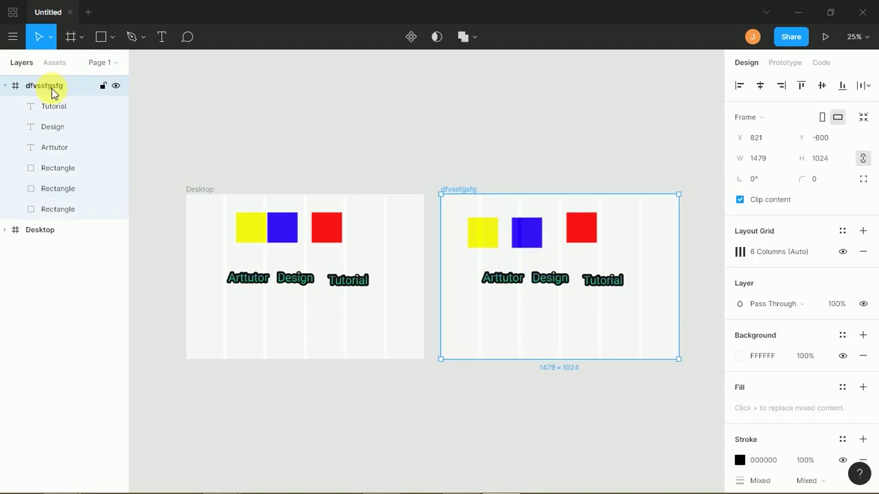
{"action": "key", "text": "Delete"}
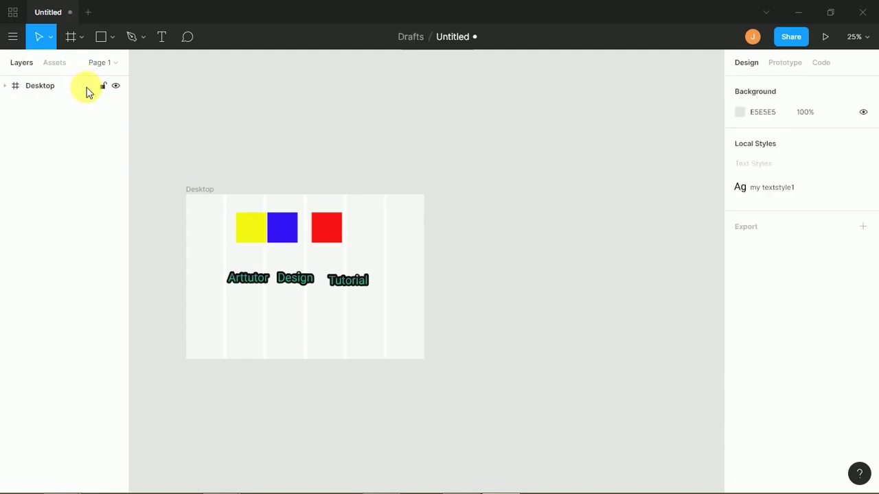
{"action": "left_click", "coordinate": [109, 66]}
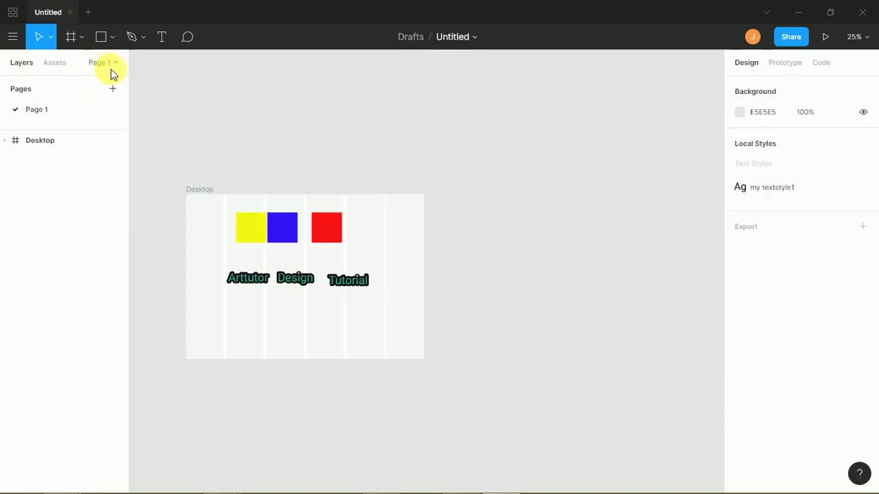
- Add a new page to the file, keeping the default name Page 2
{"action": "left_click", "coordinate": [61, 142]}
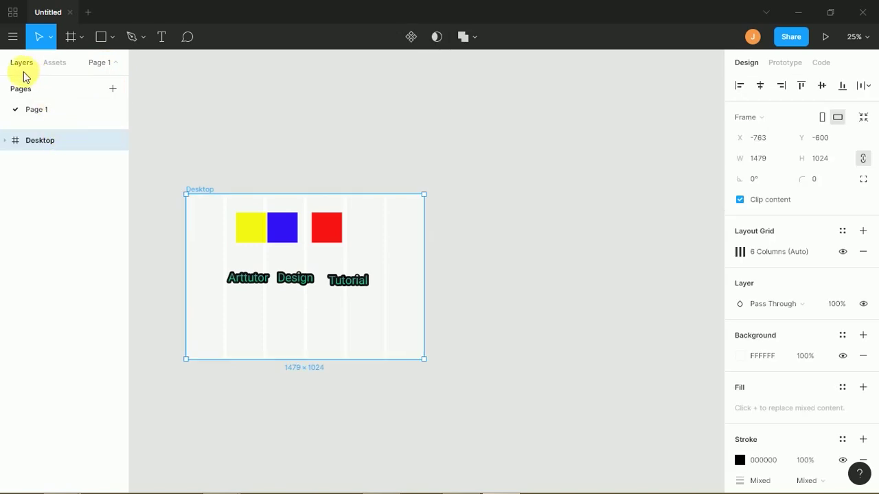
{"action": "left_click", "coordinate": [113, 89]}
{"action": "key", "text": "Return"}
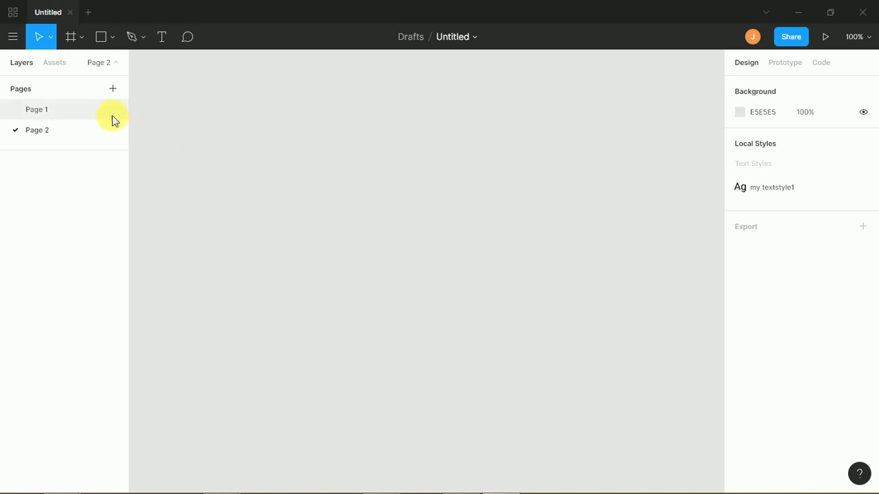
- Switch between Page 1 and Page 2, glance at Assets, then return to Page 1
{"action": "left_click", "coordinate": [61, 110]}
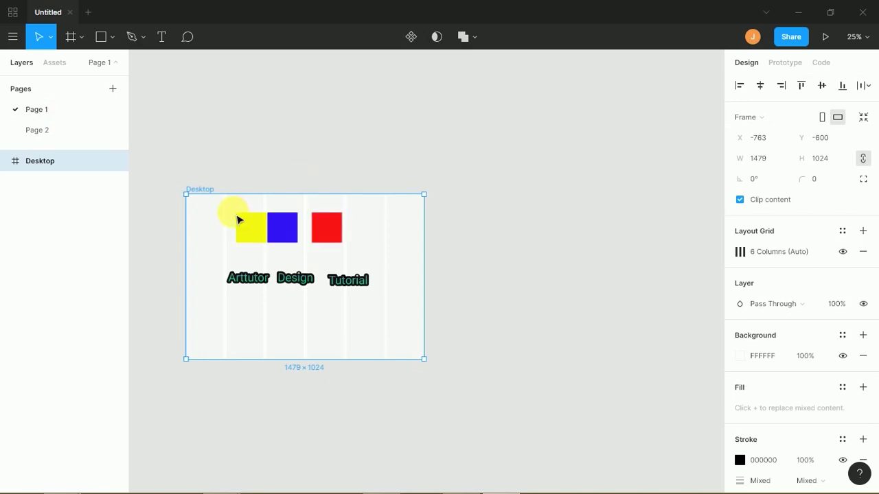
{"action": "left_click", "coordinate": [64, 137]}
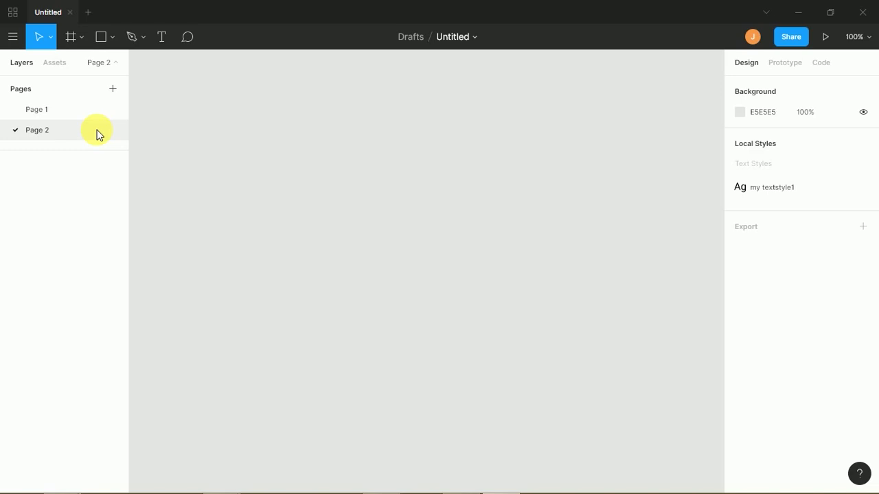
{"action": "left_click", "coordinate": [54, 66]}
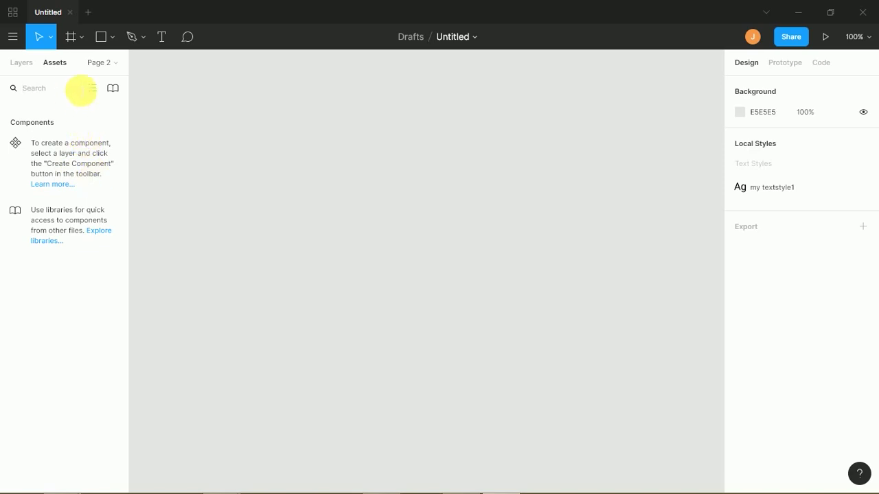
{"action": "left_click", "coordinate": [117, 66]}
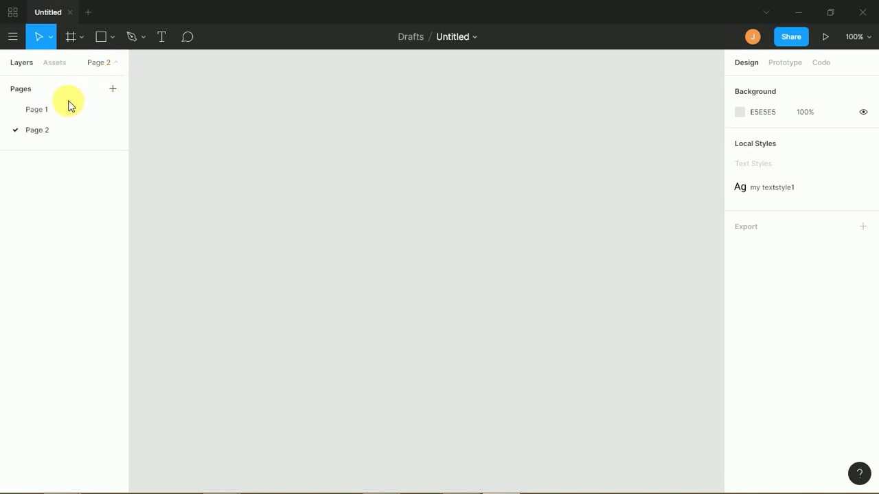
{"action": "left_click", "coordinate": [61, 111]}
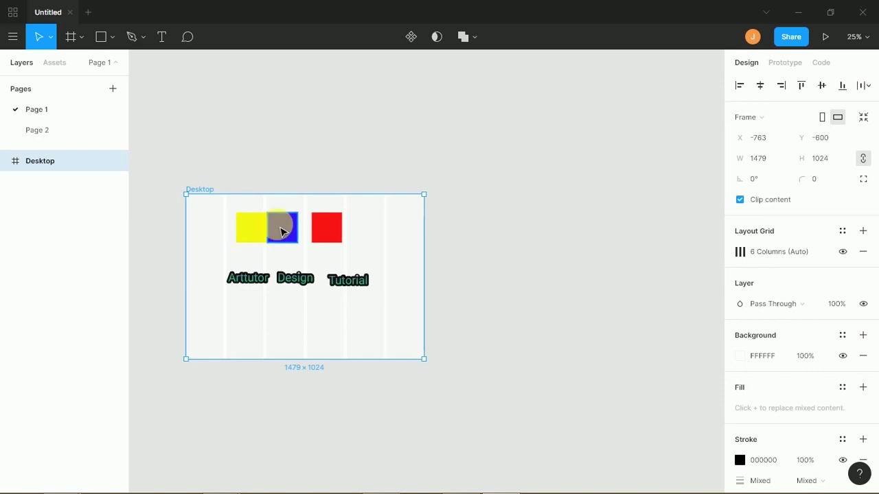
- Shift the blue square so it sits beside the red square
{"action": "left_click_drag", "start_coordinate": [285, 237], "coordinate": [292, 238]}
{"action": "left_click", "coordinate": [299, 236]}
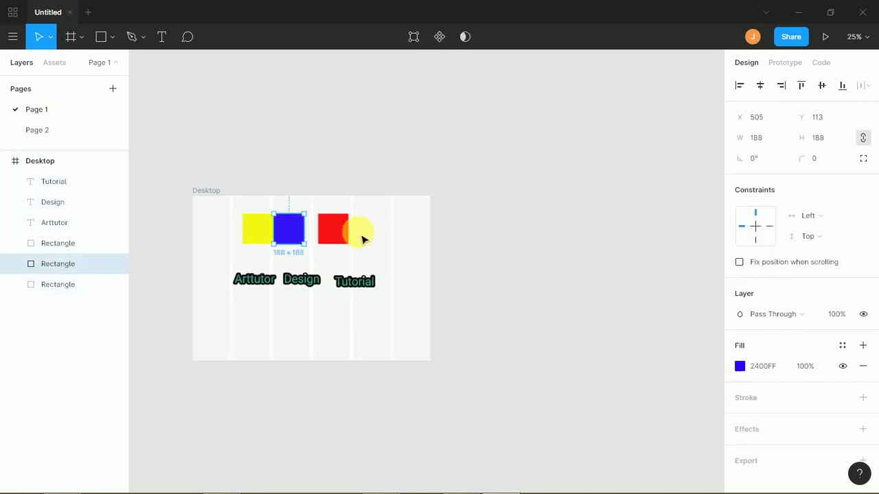
{"action": "left_click_drag", "start_coordinate": [304, 235], "coordinate": [309, 233]}
{"action": "left_click", "coordinate": [365, 232]}
- Turn the three coloured squares into one component and move it to X 386, Y 161
{"action": "left_click_drag", "start_coordinate": [370, 216], "coordinate": [253, 256]}
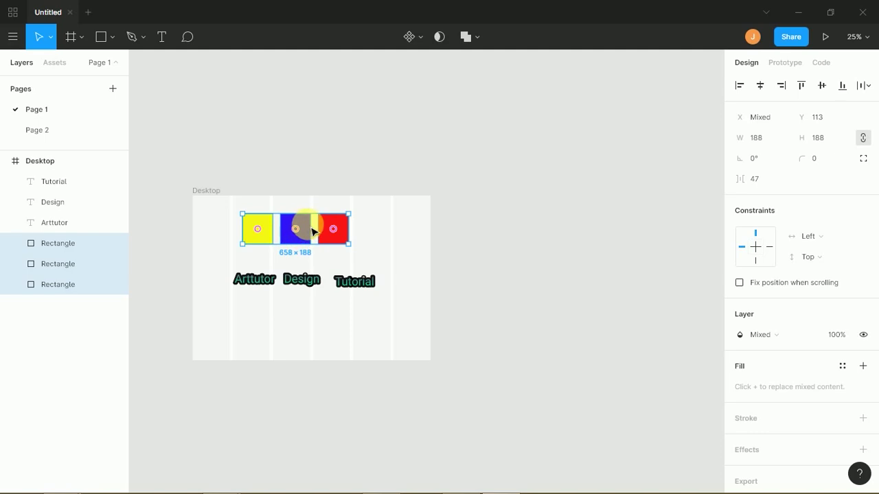
{"action": "right_click", "coordinate": [306, 229]}
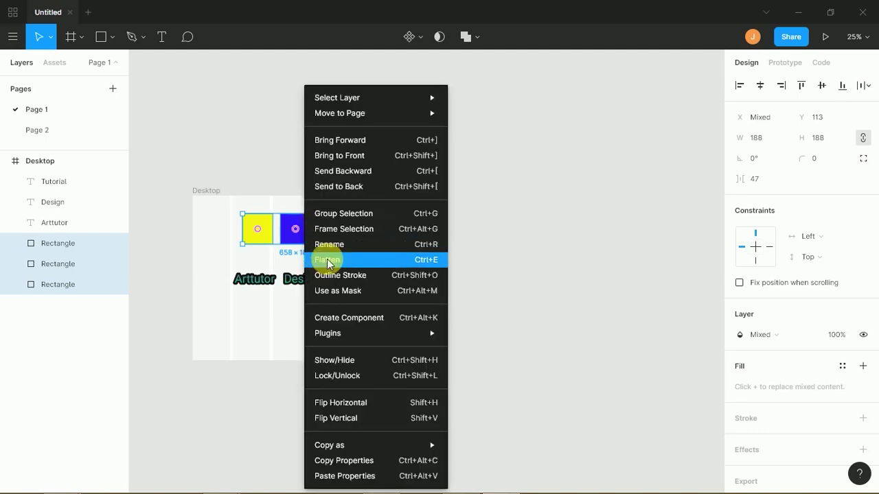
{"action": "left_click", "coordinate": [346, 317]}
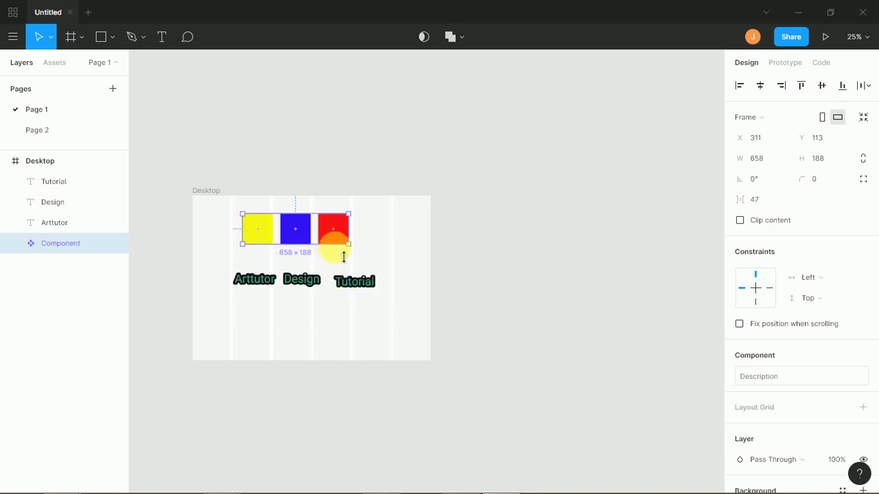
{"action": "left_click", "coordinate": [337, 259]}
{"action": "left_click", "coordinate": [335, 232]}
{"action": "mouse_move", "coordinate": [333, 229]}
{"action": "left_mouse_down"}
{"action": "mouse_move", "coordinate": [351, 246]}
{"action": "mouse_move", "coordinate": [331, 239]}
{"action": "left_mouse_up"}
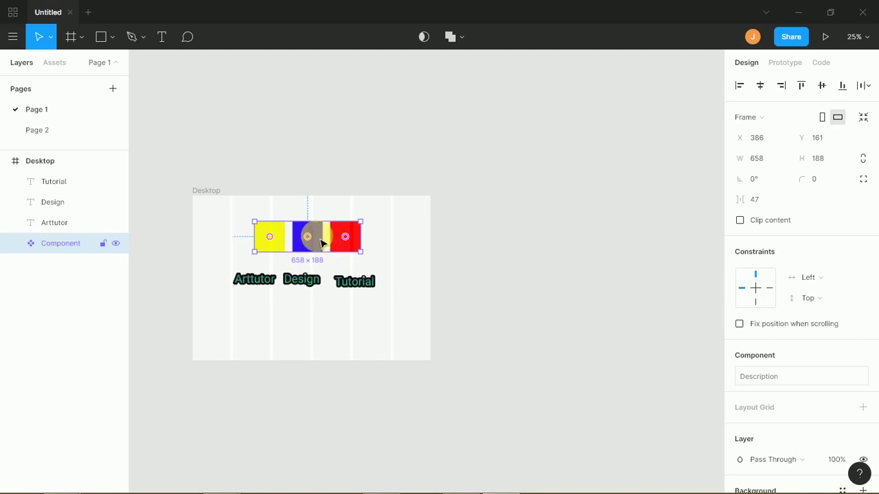
- Drop an instance of the Desktop squares component from Assets onto Page 2 at X -270, Y -164
{"action": "left_click", "coordinate": [56, 62]}
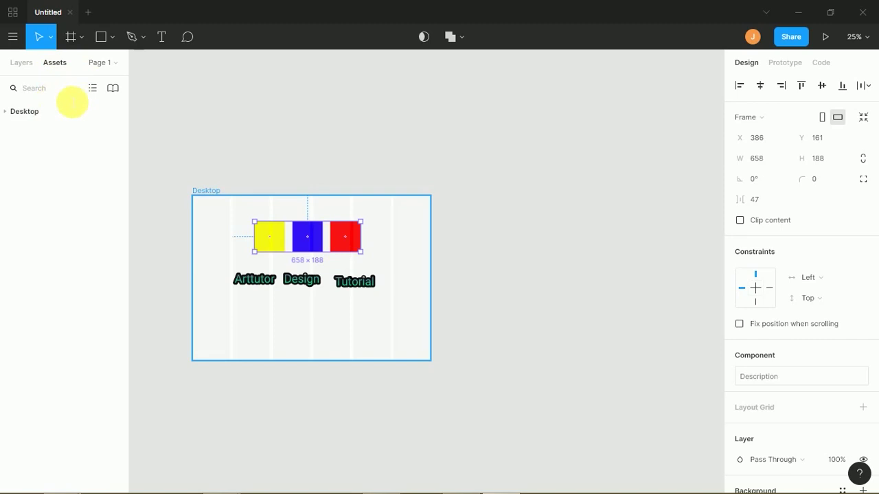
{"action": "left_click", "coordinate": [12, 113]}
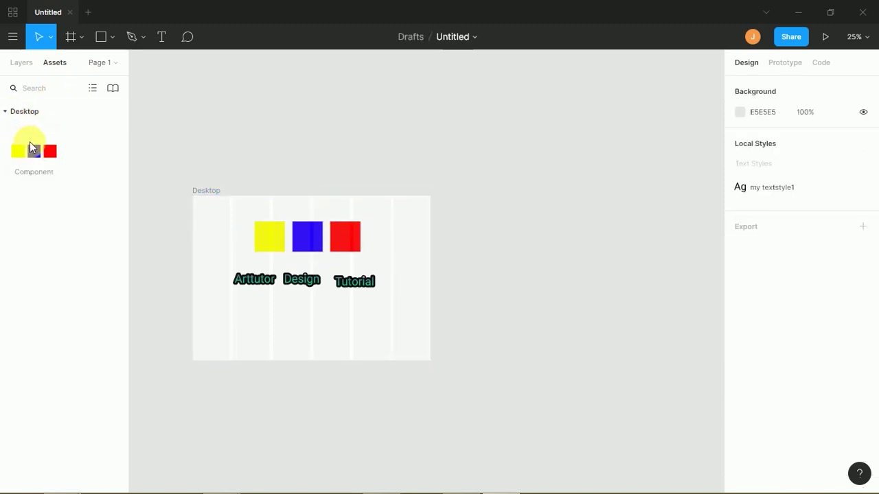
{"action": "left_click", "coordinate": [46, 161]}
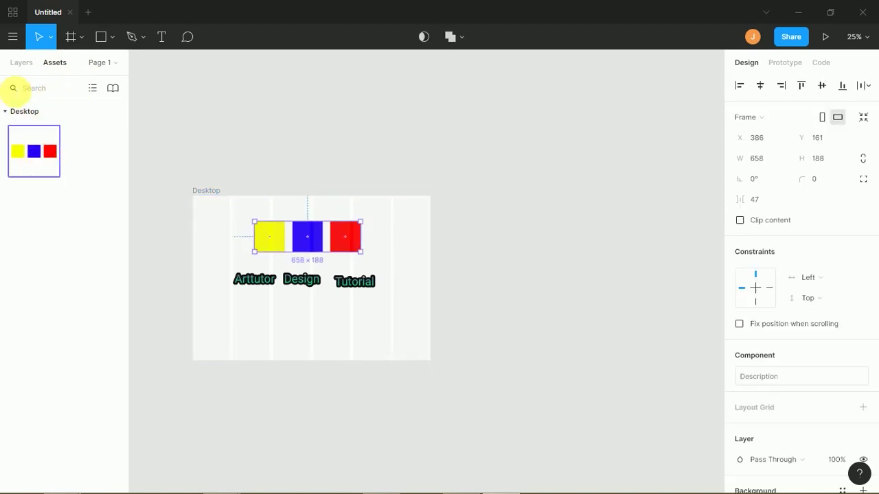
{"action": "left_click", "coordinate": [18, 63]}
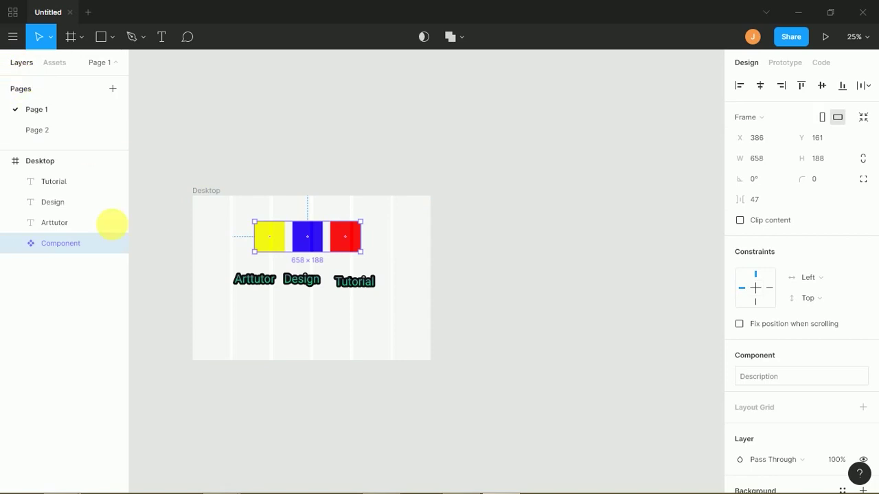
{"action": "left_click", "coordinate": [49, 131]}
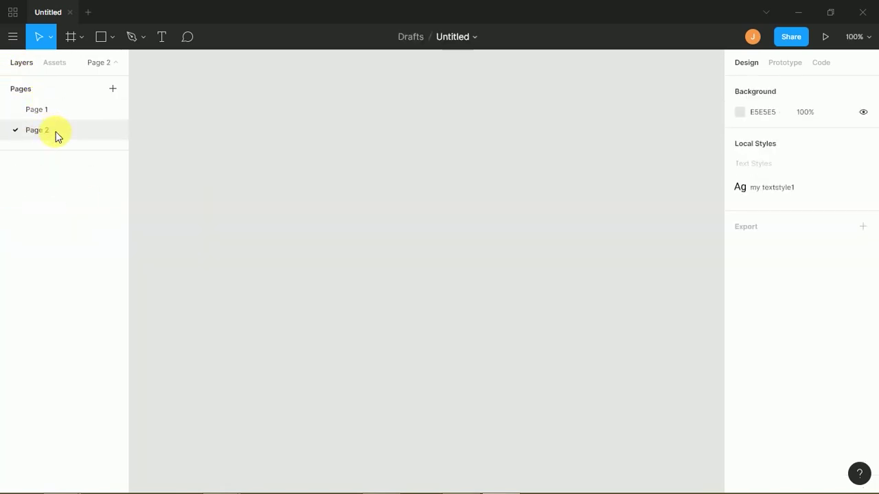
{"action": "left_click", "coordinate": [54, 63]}
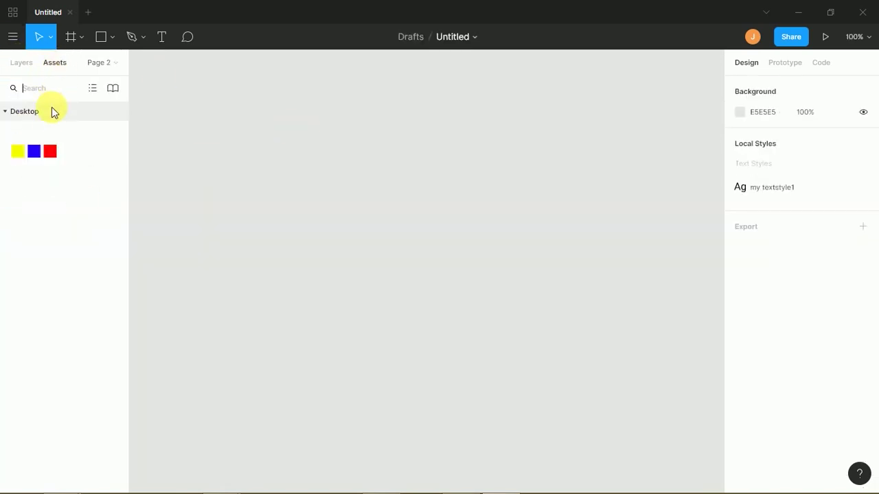
{"action": "left_click_drag", "start_coordinate": [42, 152], "coordinate": [264, 180]}
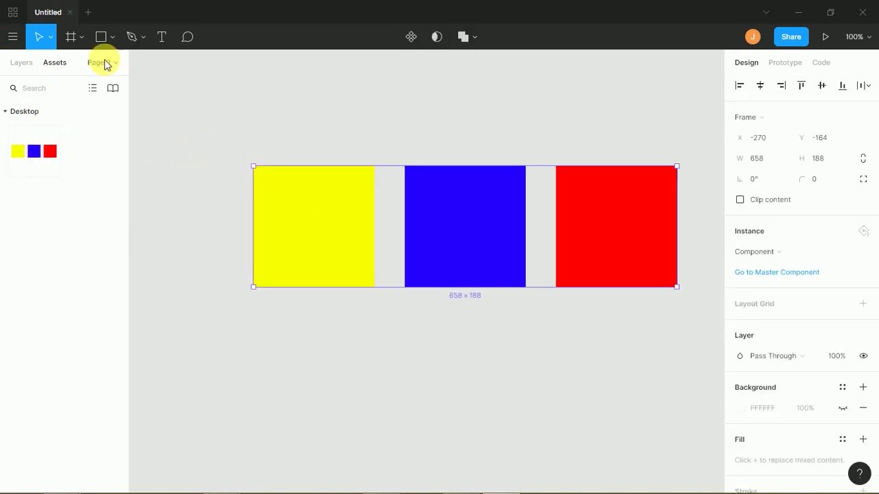
- Move the squares instance left and up to X -366, Y -188
{"action": "right_click", "coordinate": [305, 218]}
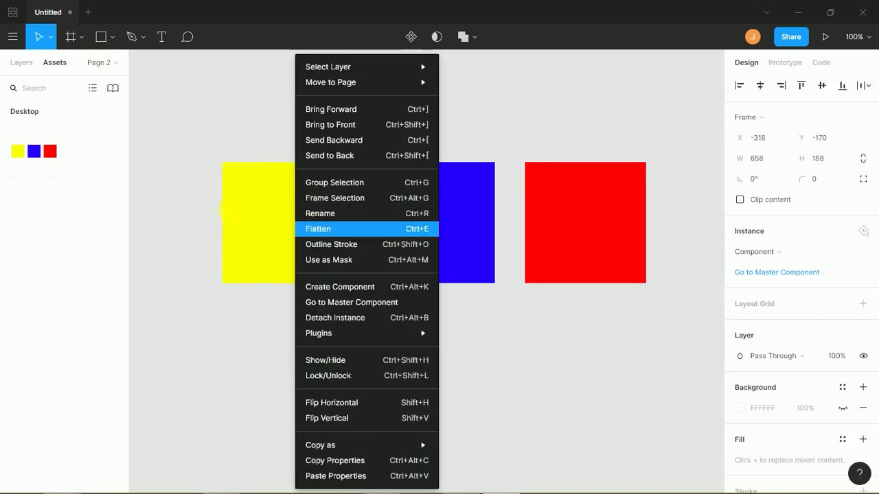
{"action": "key", "text": "Escape"}
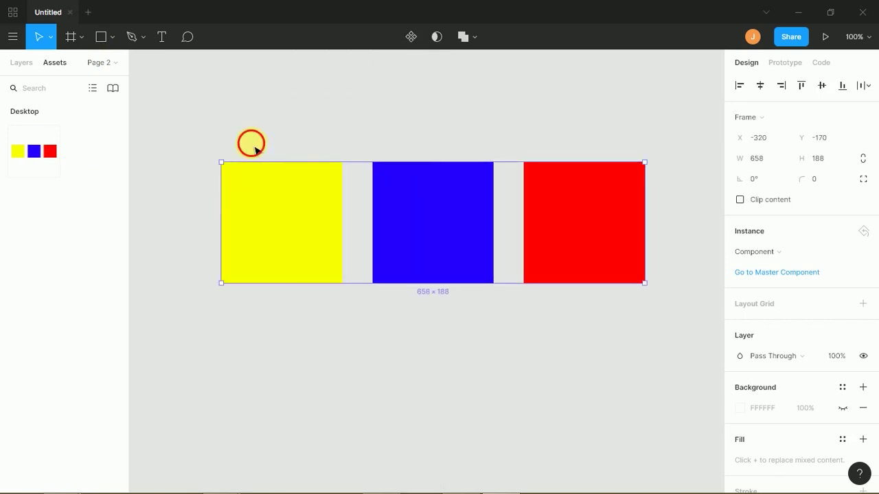
{"action": "left_click", "coordinate": [261, 154]}
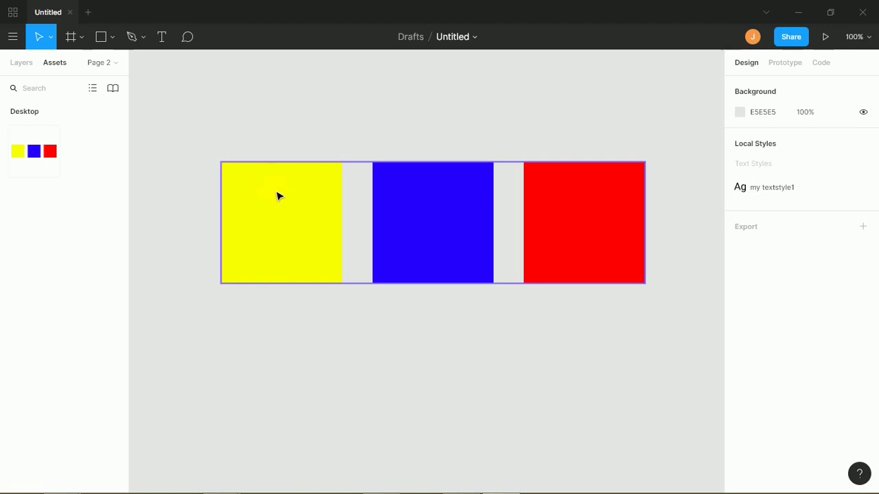
{"action": "left_click_drag", "start_coordinate": [280, 201], "coordinate": [253, 194]}
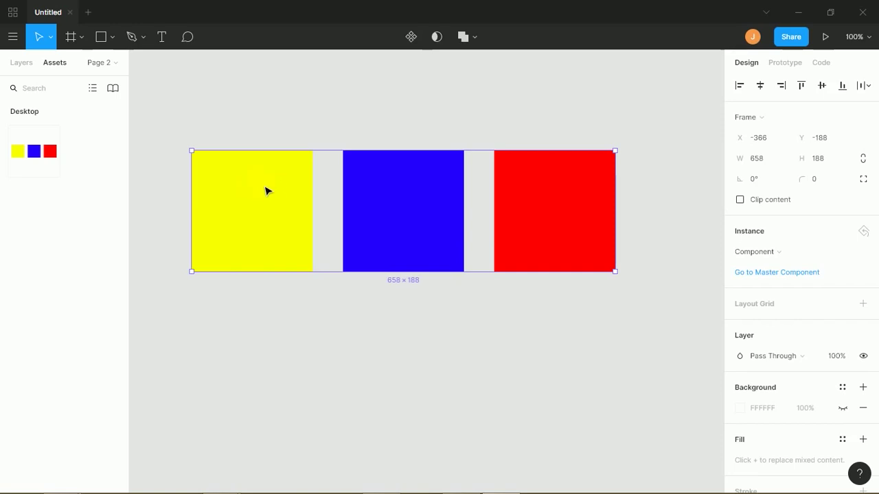
- Convert the instance's strokes to outlines, then reselect the whole instance
{"action": "right_click", "coordinate": [261, 199]}
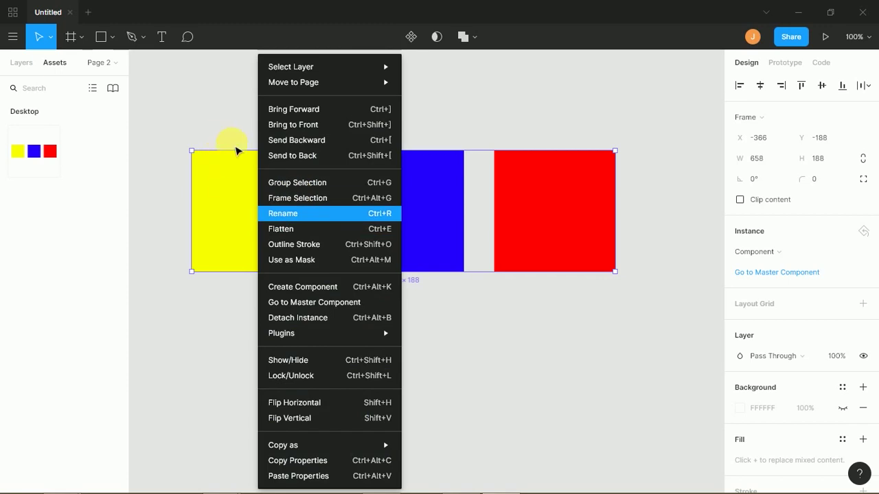
{"action": "left_click", "coordinate": [221, 132]}
{"action": "left_click", "coordinate": [247, 182]}
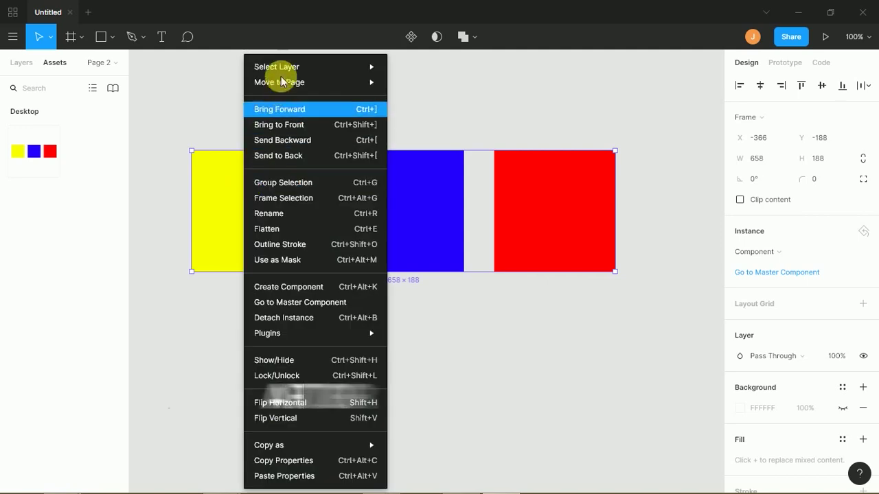
{"action": "mouse_move", "coordinate": [297, 69]}
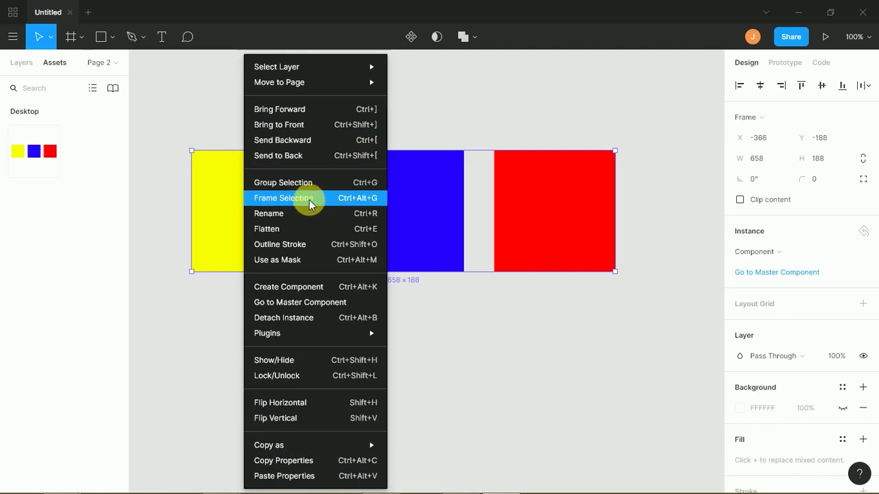
{"action": "left_click", "coordinate": [311, 249]}
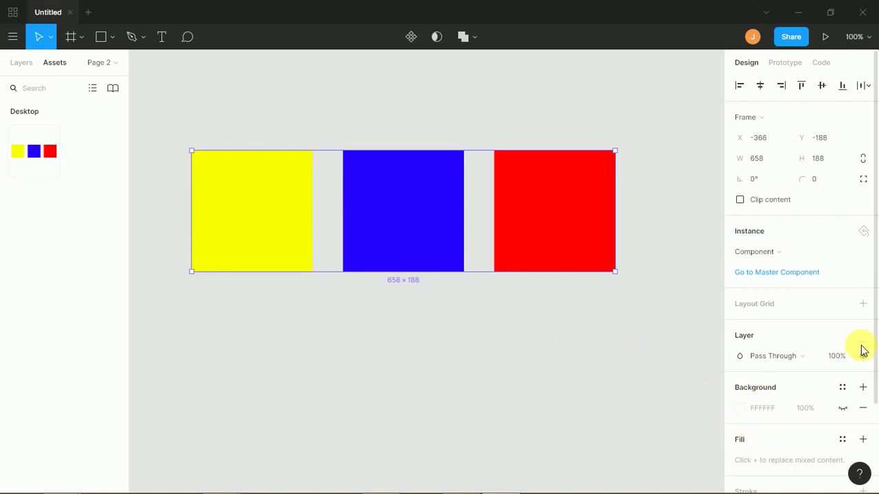
{"action": "scroll", "coordinate": [875, 412], "scroll_direction": "down", "scroll_amount": 3}
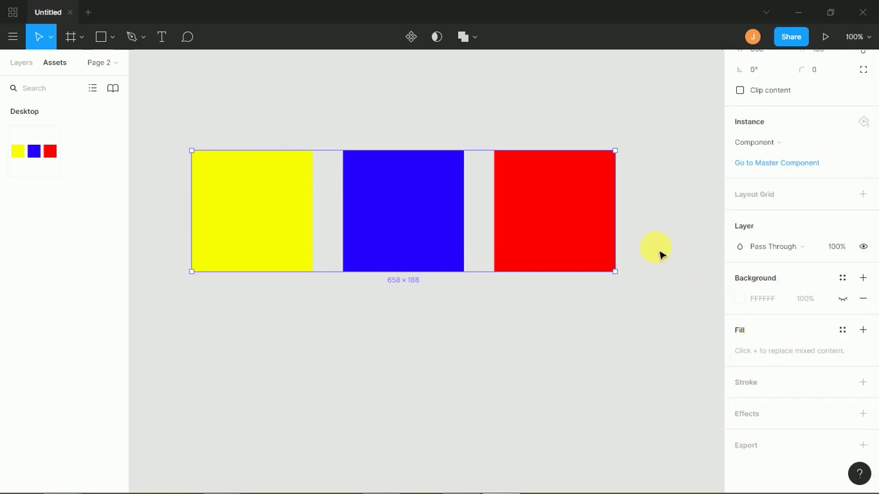
{"action": "left_click", "coordinate": [550, 226]}
{"action": "left_click", "coordinate": [300, 218]}
- Go to the master component on Page 1 and reorder its squares to yellow, blue, red
{"action": "right_click", "coordinate": [293, 217]}
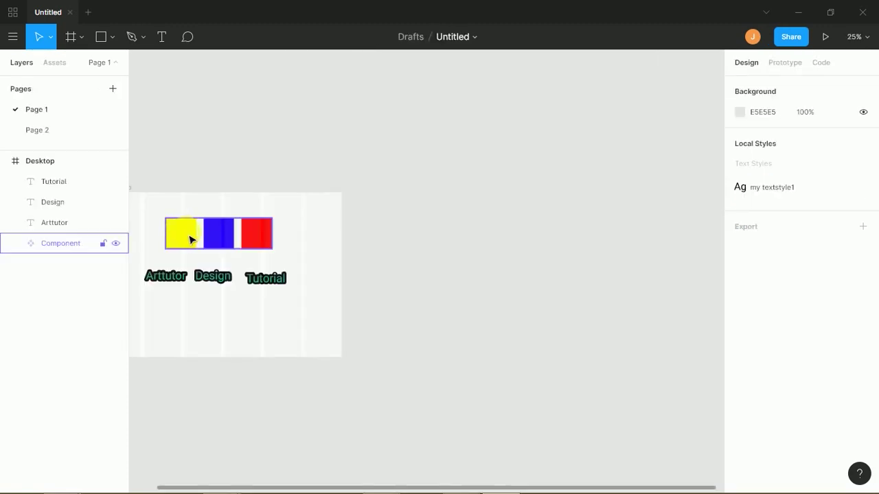
{"action": "left_click_drag", "start_coordinate": [190, 239], "coordinate": [221, 241]}
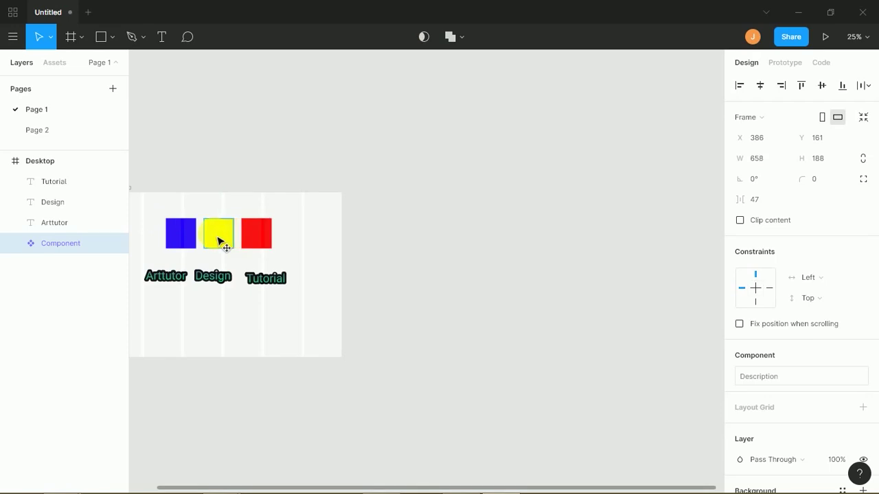
{"action": "left_click", "coordinate": [183, 235]}
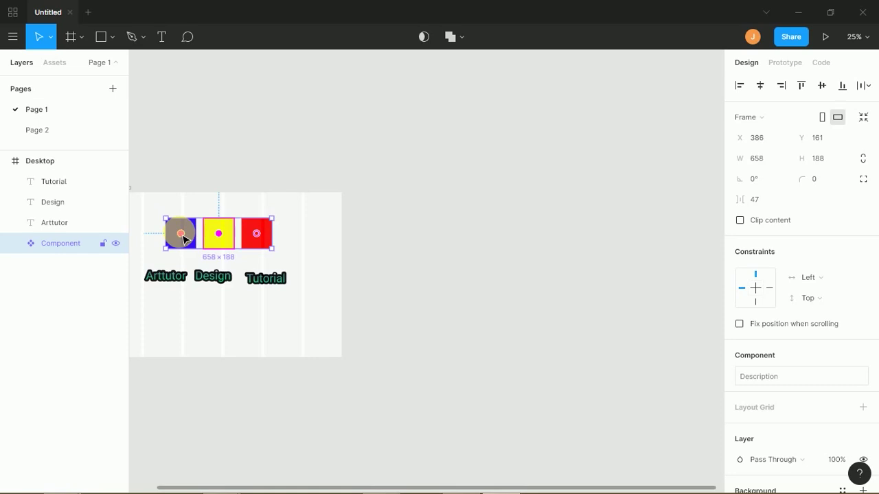
{"action": "left_click_drag", "start_coordinate": [184, 239], "coordinate": [212, 242]}
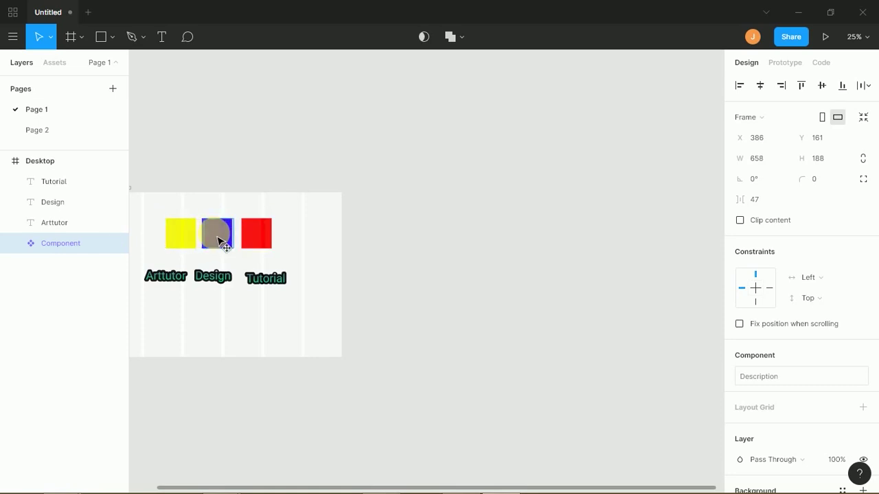
{"action": "left_click_drag", "start_coordinate": [205, 237], "coordinate": [229, 239]}
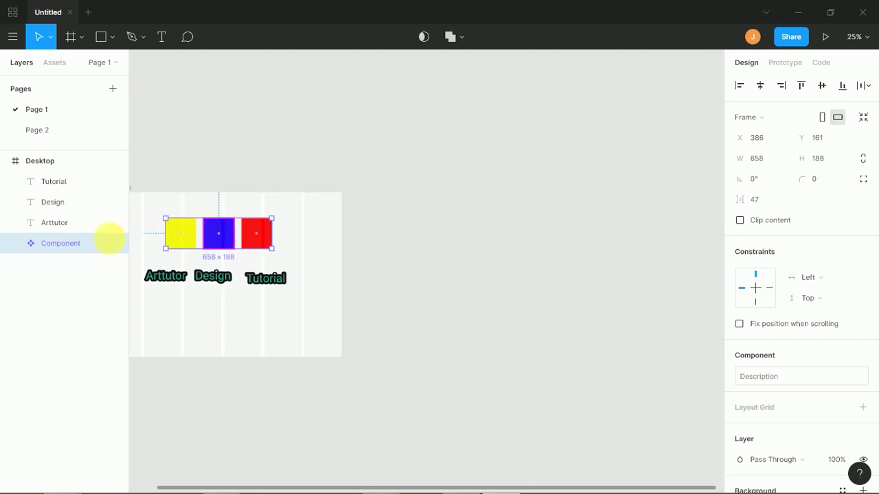
- Expand the Component layer to show its three Rectangle layers, then reselect the component
{"action": "left_click", "coordinate": [16, 244]}
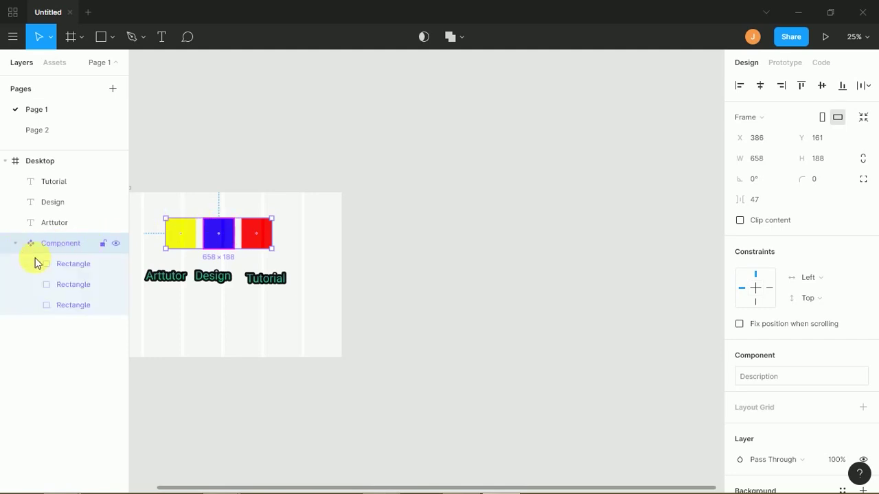
{"action": "left_click", "coordinate": [62, 285]}
{"action": "left_click", "coordinate": [197, 197]}
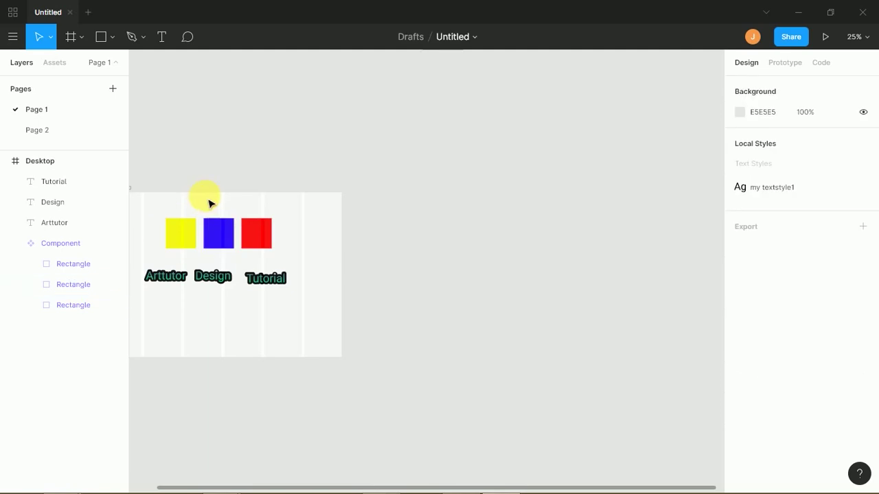
{"action": "left_click", "coordinate": [222, 234]}
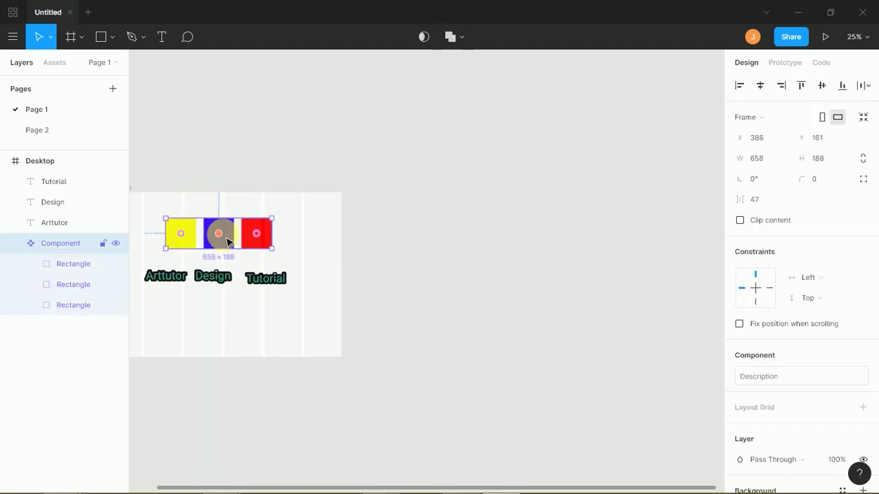
- Place a linked copy of the component lower in Desktop and recolour the master's third square to 00FFB2
{"action": "left_click_drag", "start_coordinate": [220, 237], "coordinate": [267, 329]}
{"action": "left_click", "coordinate": [254, 259]}
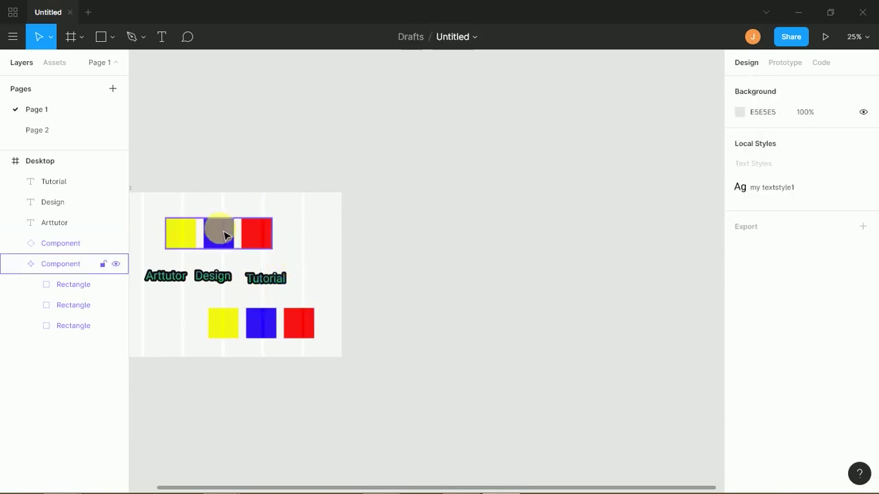
{"action": "left_click", "coordinate": [212, 234]}
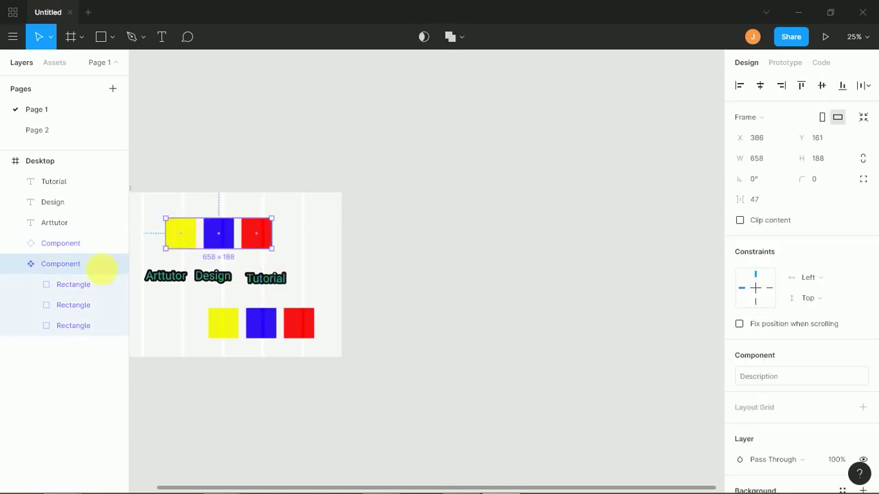
{"action": "left_click", "coordinate": [76, 285]}
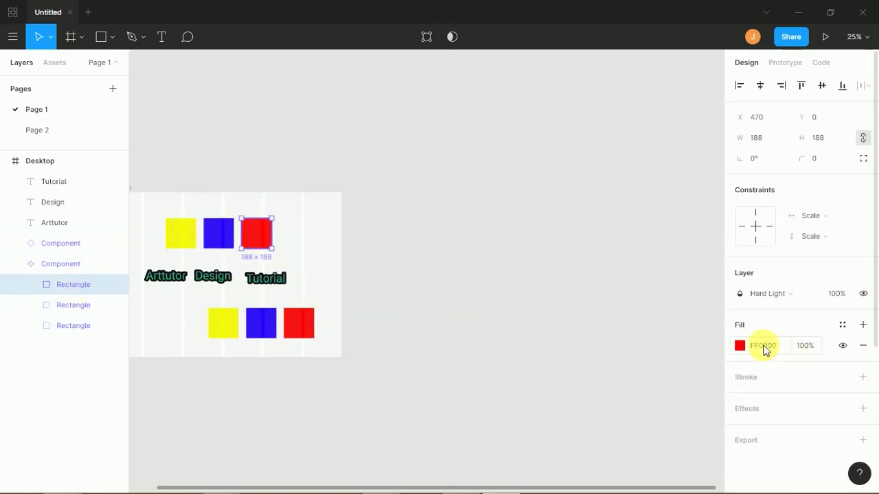
{"action": "left_click", "coordinate": [740, 346]}
{"action": "left_click_drag", "start_coordinate": [673, 340], "coordinate": [656, 341]}
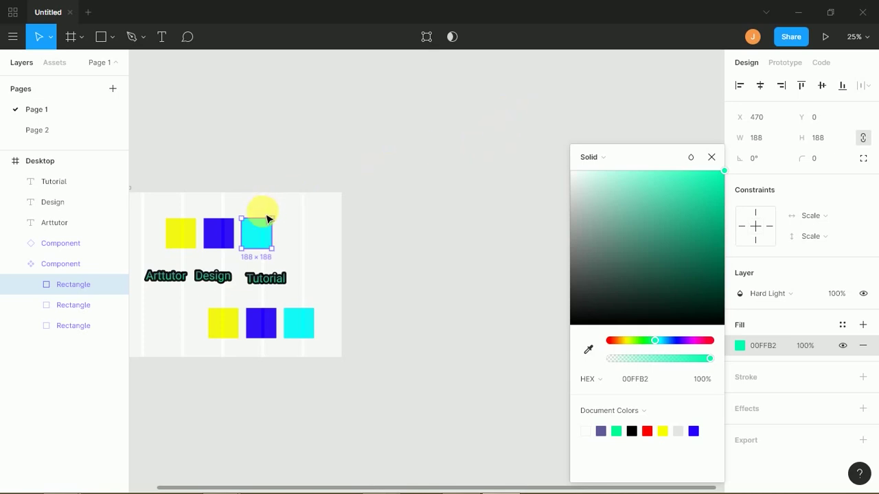
- Try purple, magenta, yellow, blue and grey-purple fills on the third square
{"action": "left_click", "coordinate": [280, 213]}
{"action": "left_click", "coordinate": [263, 233]}
{"action": "left_click", "coordinate": [261, 236]}
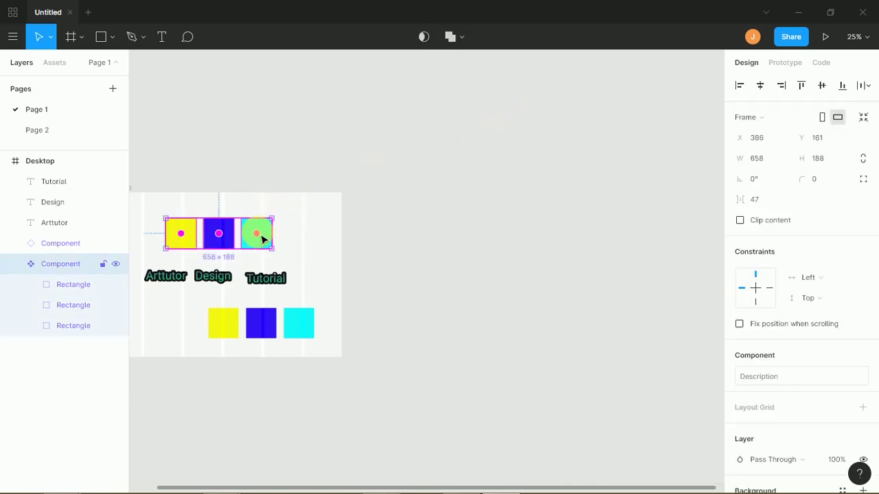
{"action": "double_click", "coordinate": [260, 231]}
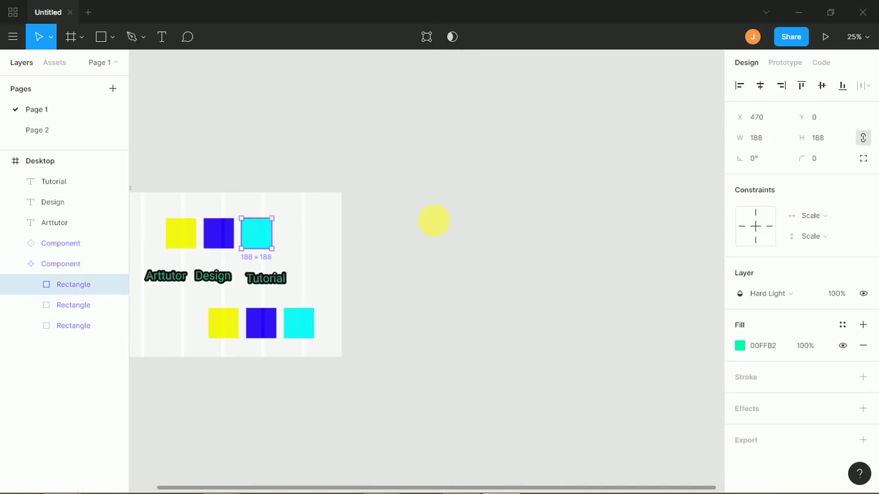
{"action": "left_click", "coordinate": [739, 345]}
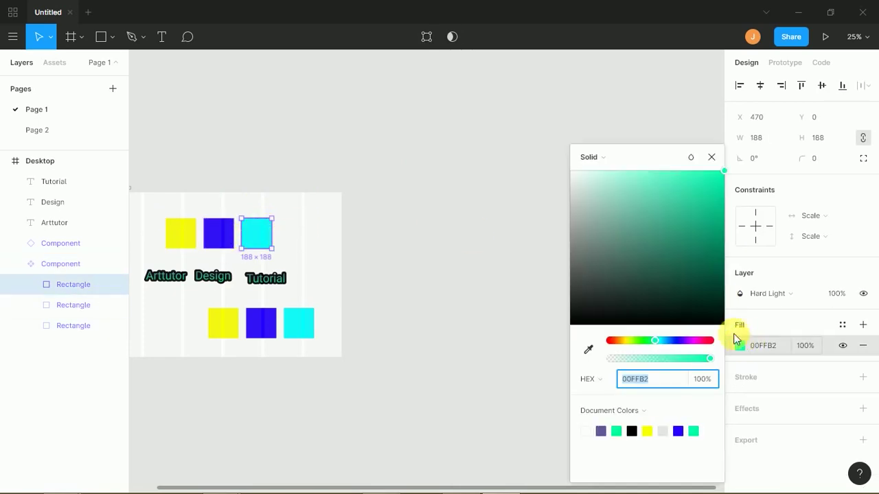
{"action": "left_click", "coordinate": [680, 341]}
{"action": "left_click_drag", "start_coordinate": [706, 341], "coordinate": [730, 361]}
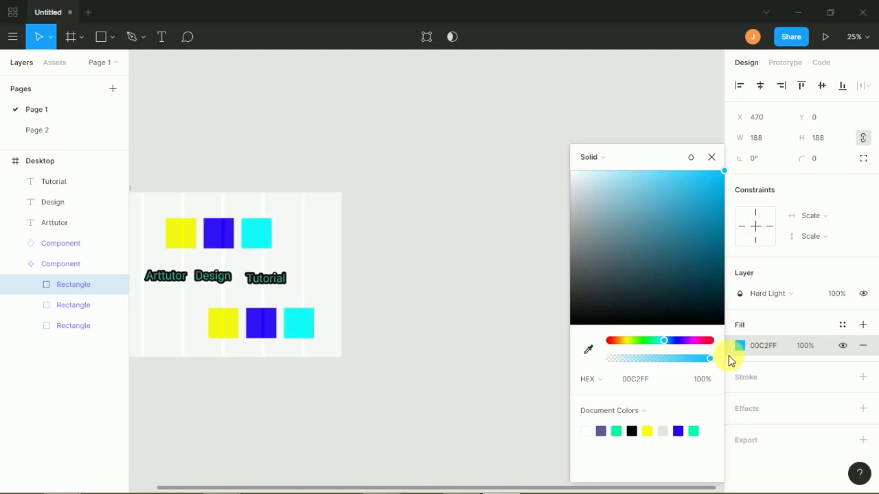
{"action": "left_click", "coordinate": [647, 431]}
{"action": "left_click", "coordinate": [678, 431]}
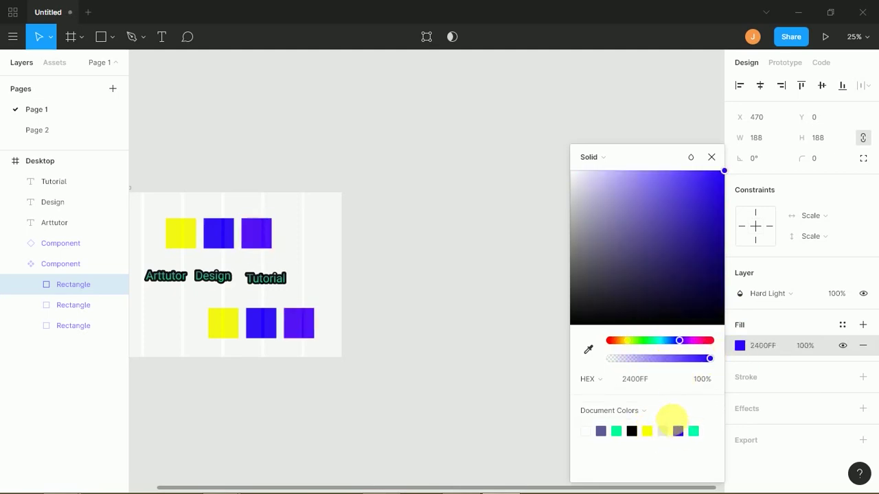
{"action": "left_click", "coordinate": [603, 432]}
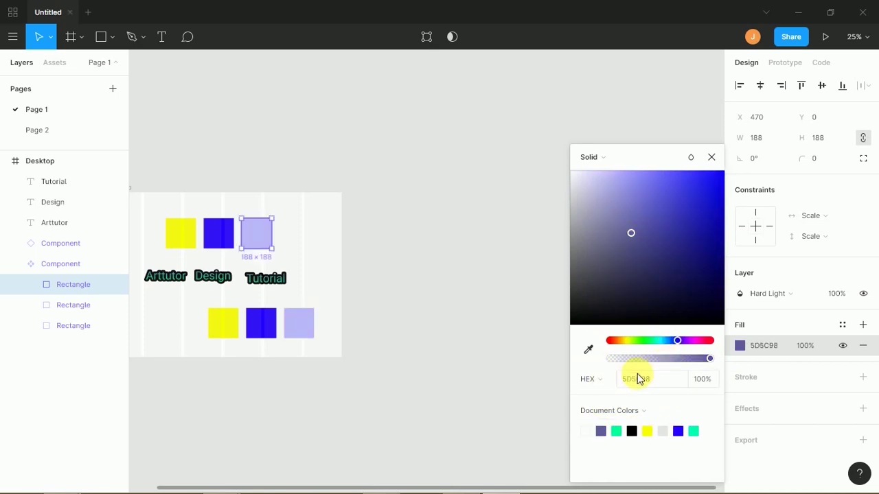
- Settle the third square's fill on red-orange FF1F00 and close the colour picker
{"action": "left_click", "coordinate": [617, 340]}
{"action": "left_click_drag", "start_coordinate": [634, 310], "coordinate": [737, 144]}
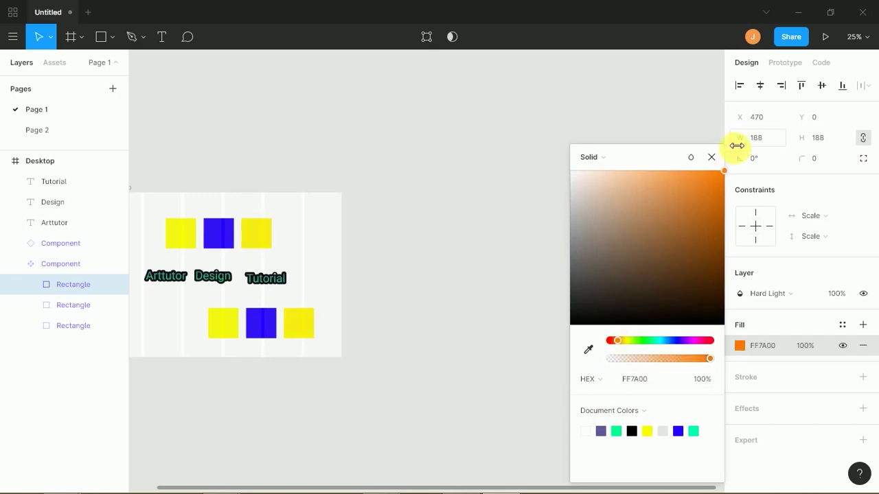
{"action": "left_click_drag", "start_coordinate": [626, 340], "coordinate": [614, 343]}
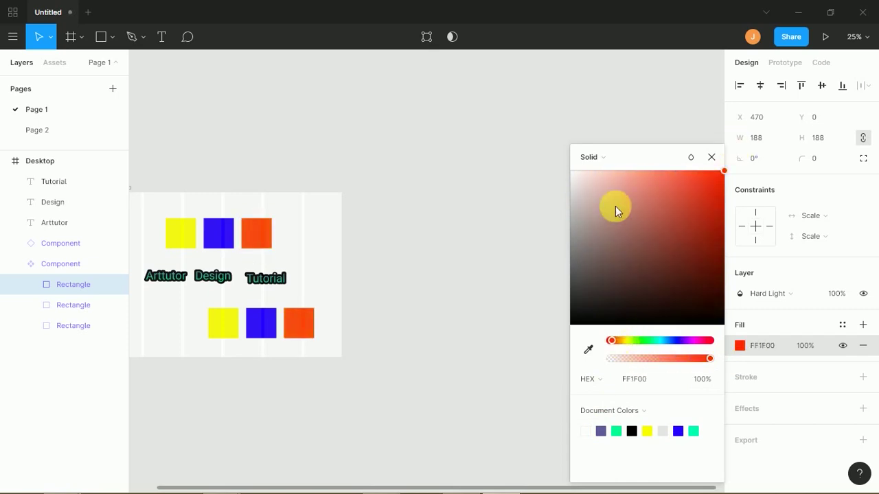
{"action": "left_click", "coordinate": [711, 157]}
{"action": "left_click", "coordinate": [618, 181]}
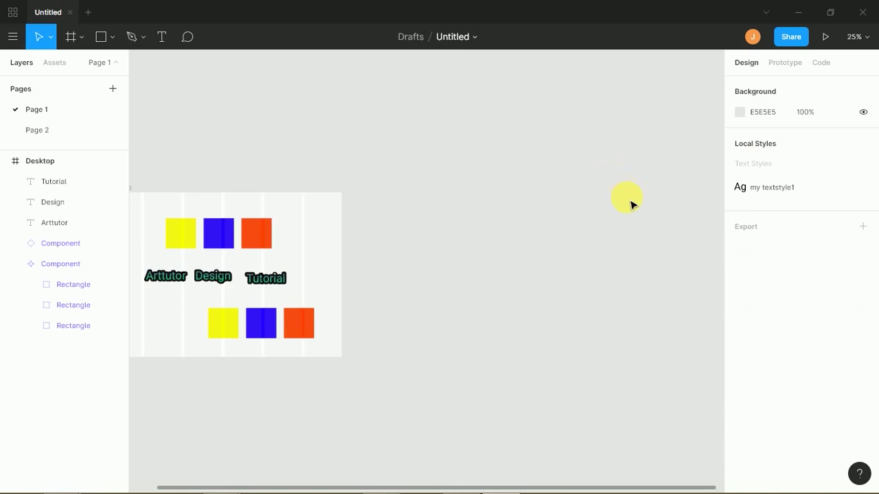
- Delete Page 2 from the Pages list and collapse the Desktop frame's child layers
{"action": "left_click", "coordinate": [260, 236]}
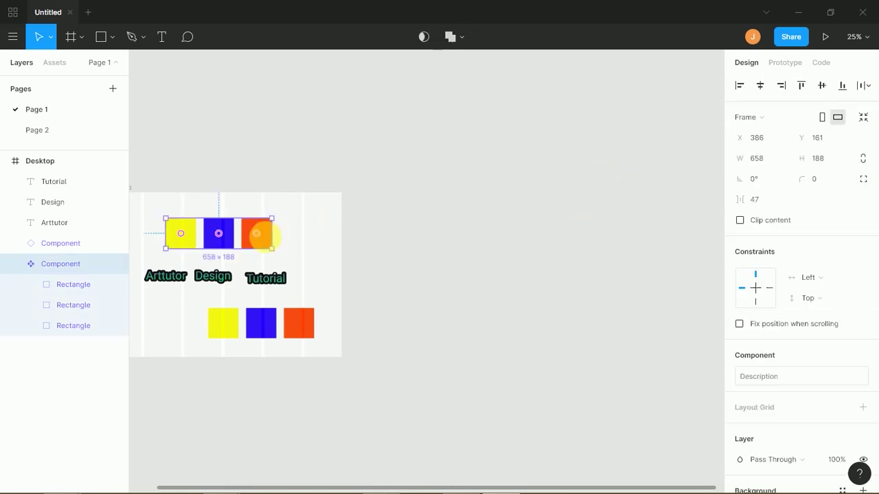
{"action": "left_click", "coordinate": [57, 163]}
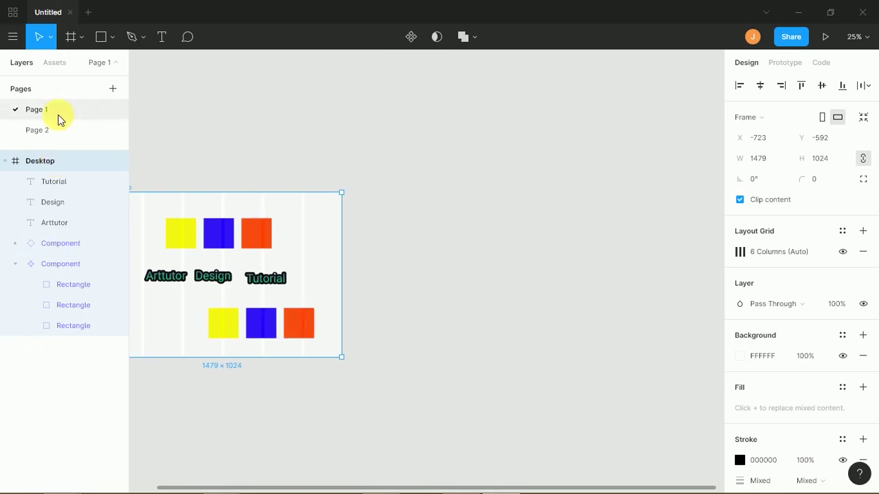
{"action": "left_click", "coordinate": [61, 129]}
{"action": "right_click", "coordinate": [70, 132]}
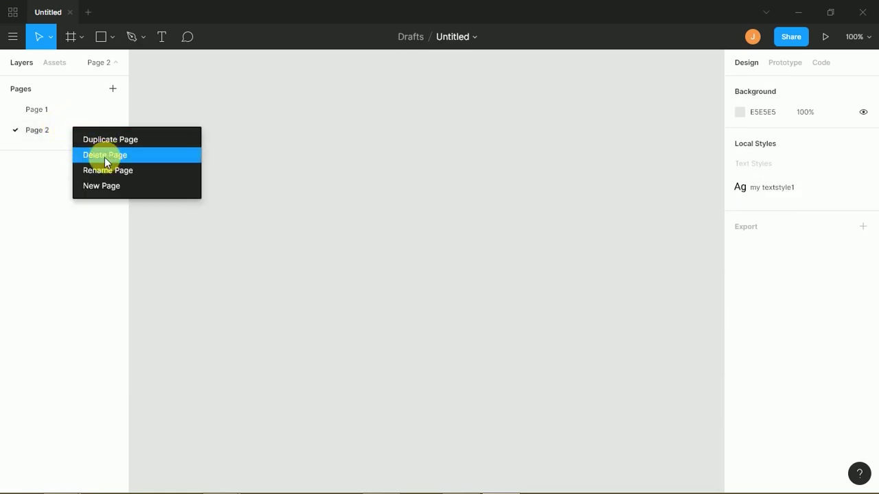
{"action": "left_click", "coordinate": [108, 156]}
{"action": "mouse_move", "coordinate": [421, 482]}
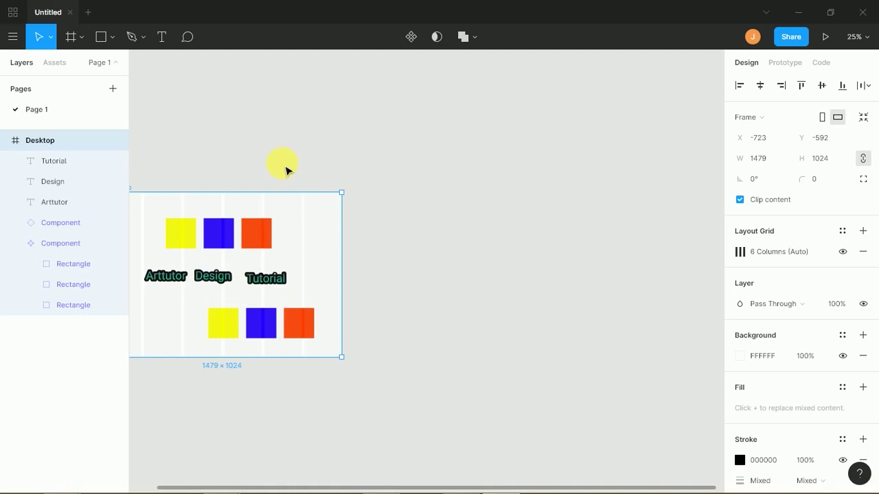
{"action": "left_click", "coordinate": [6, 141]}
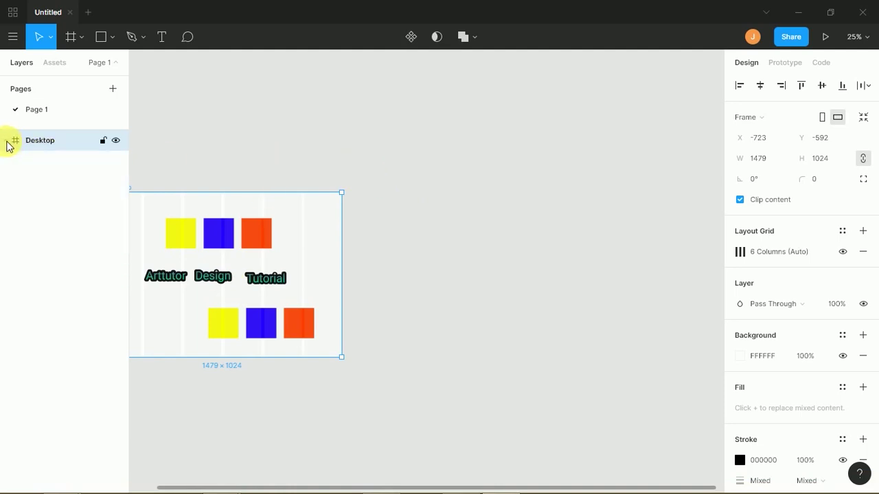
{"action": "right_click", "coordinate": [65, 143]}
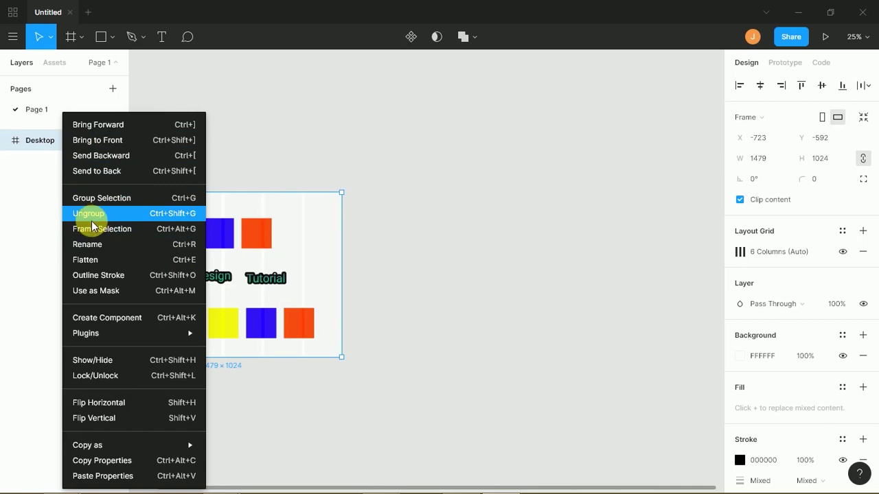
{"action": "left_click", "coordinate": [10, 172]}
{"action": "left_click", "coordinate": [37, 142]}
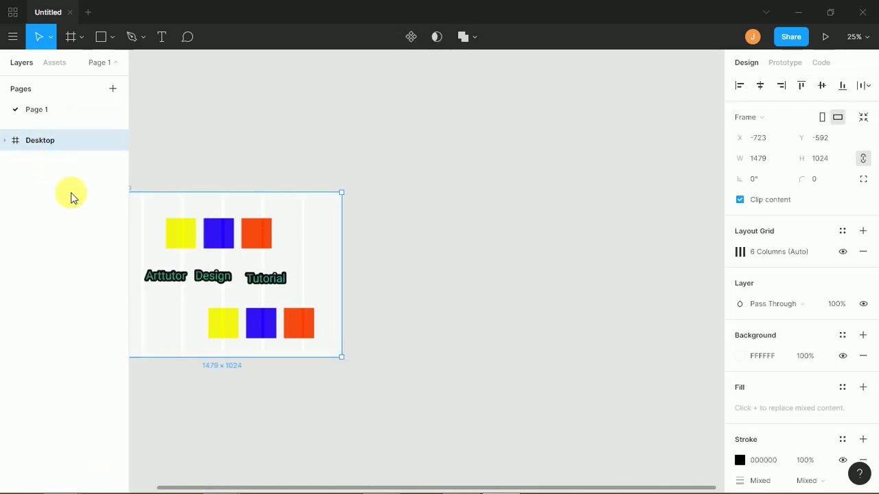
{"action": "key", "text": "ctrl+shift+g"}
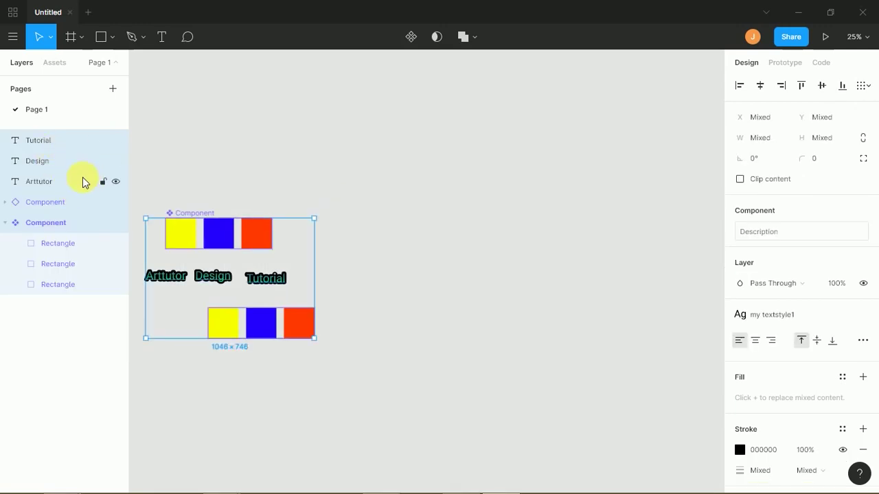
{"action": "key", "text": "ctrl+z"}
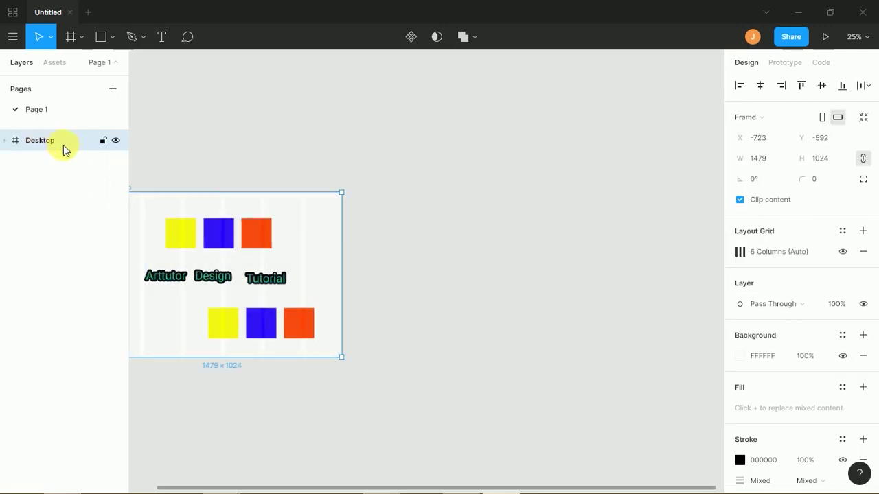
{"action": "right_click", "coordinate": [63, 142]}
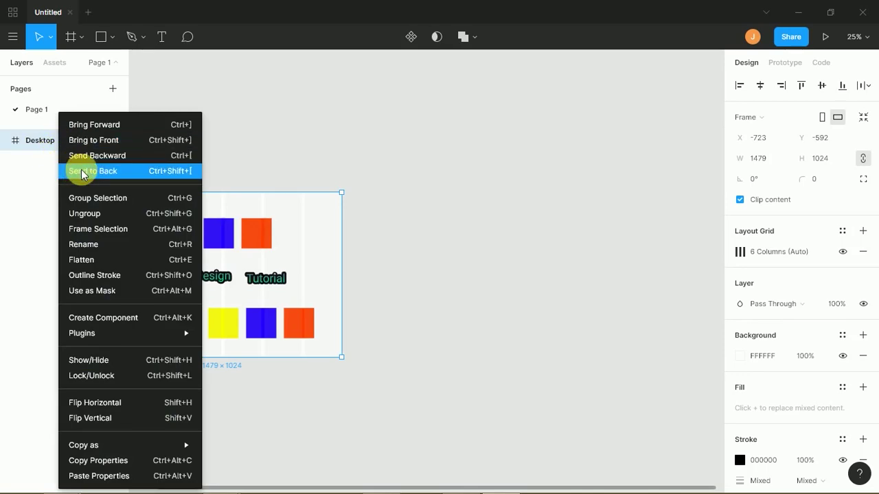
{"action": "left_click", "coordinate": [242, 104]}
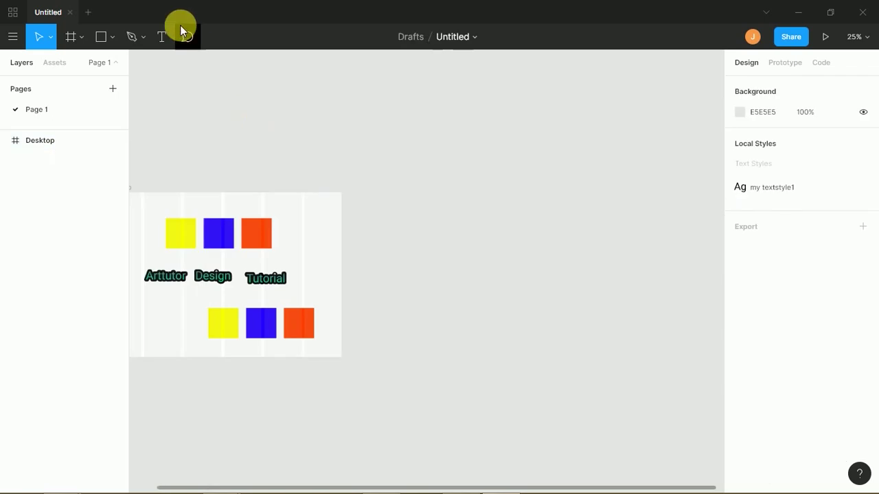
- Post the comment 'these colors are primary colors' on the Desktop frame's top edge
{"action": "left_click", "coordinate": [188, 38]}
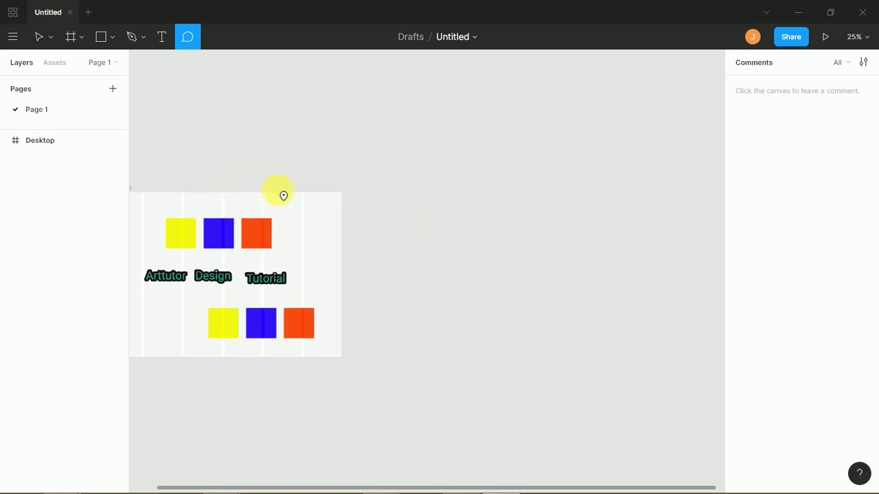
{"action": "left_click", "coordinate": [321, 203]}
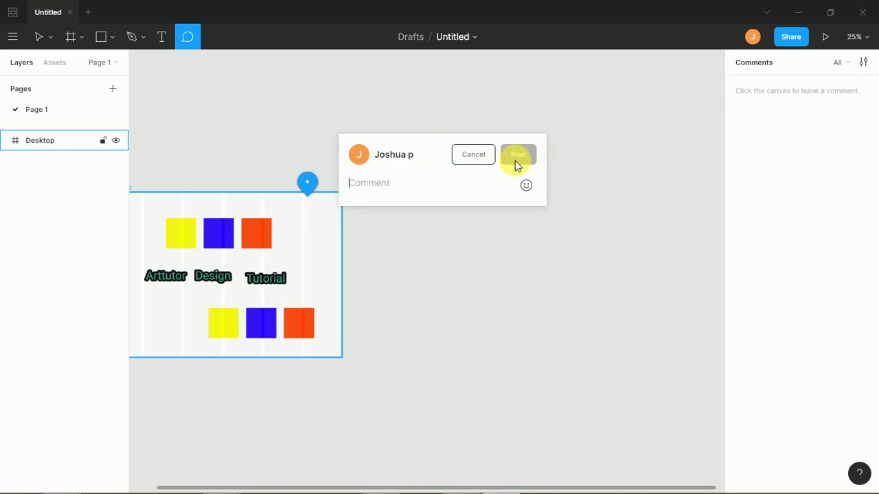
{"action": "type", "text": "these colors are primary colors"}
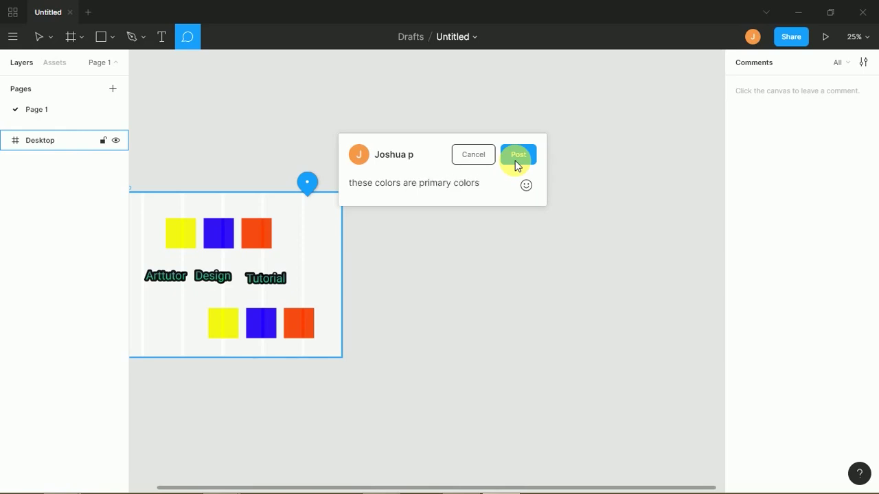
{"action": "left_click", "coordinate": [517, 163]}
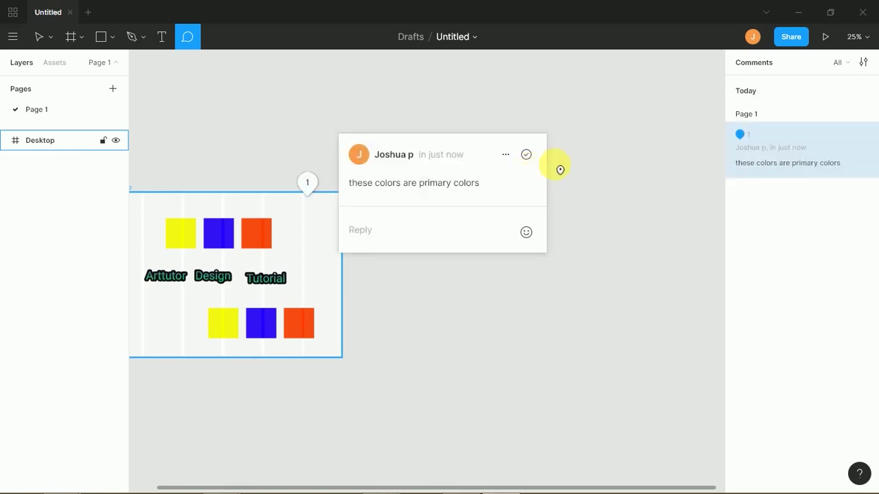
{"action": "left_click", "coordinate": [570, 163]}
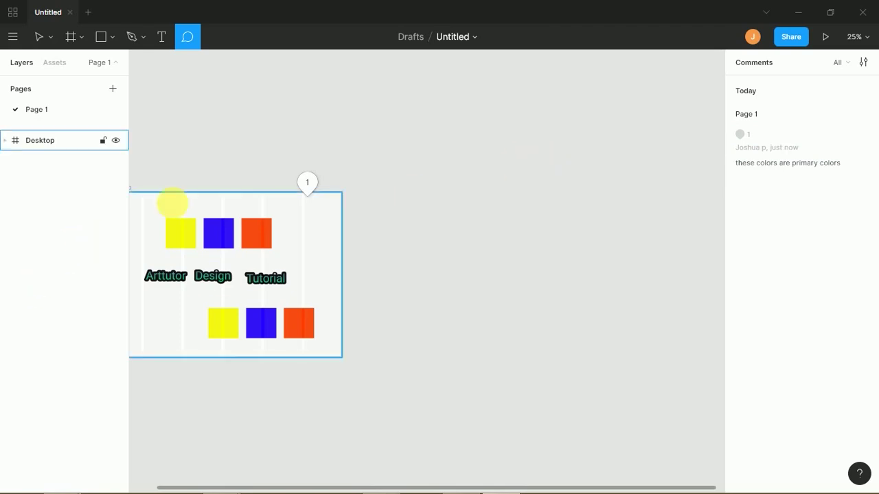
- Reopen the primary-colours comment thread, check its options, and start a reply
{"action": "left_click", "coordinate": [308, 183]}
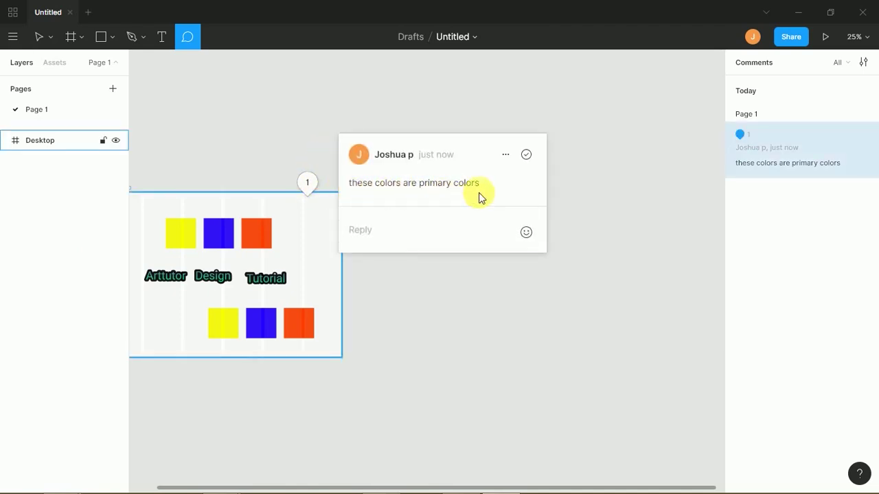
{"action": "left_click", "coordinate": [510, 154]}
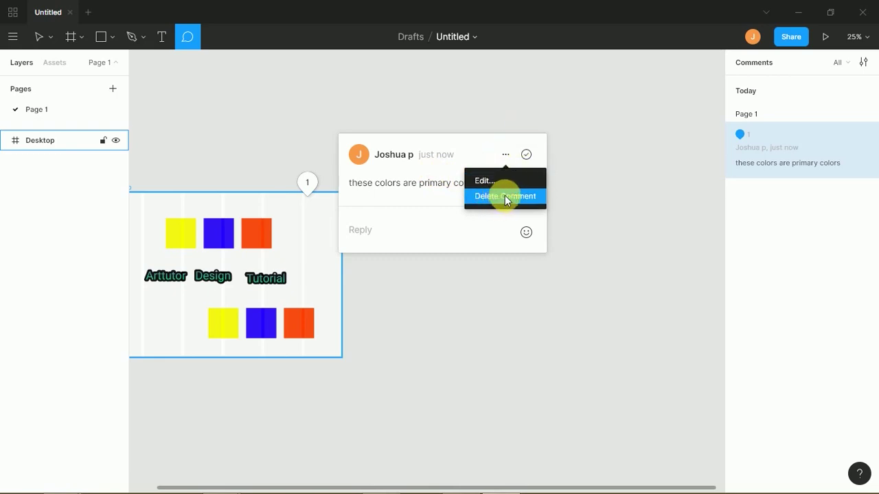
{"action": "left_click", "coordinate": [367, 232]}
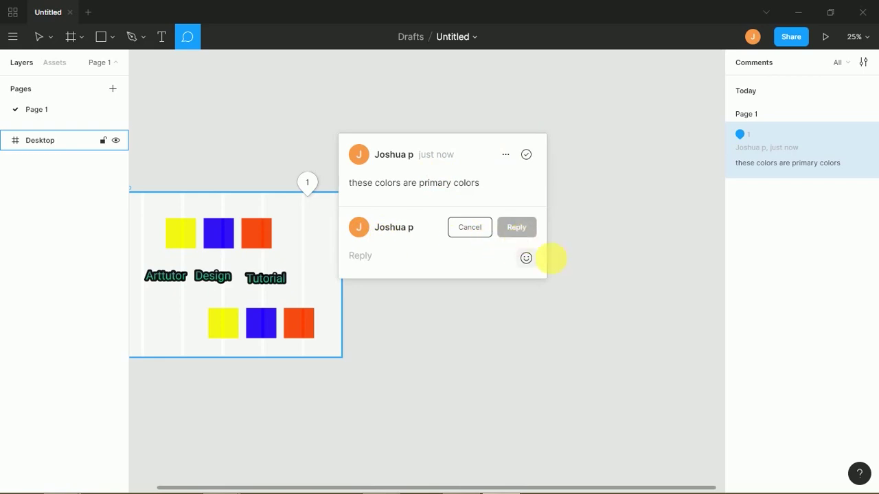
- Browse the emoji categories and insert the winking tongue-out emoji into the reply
{"action": "left_click", "coordinate": [526, 258]}
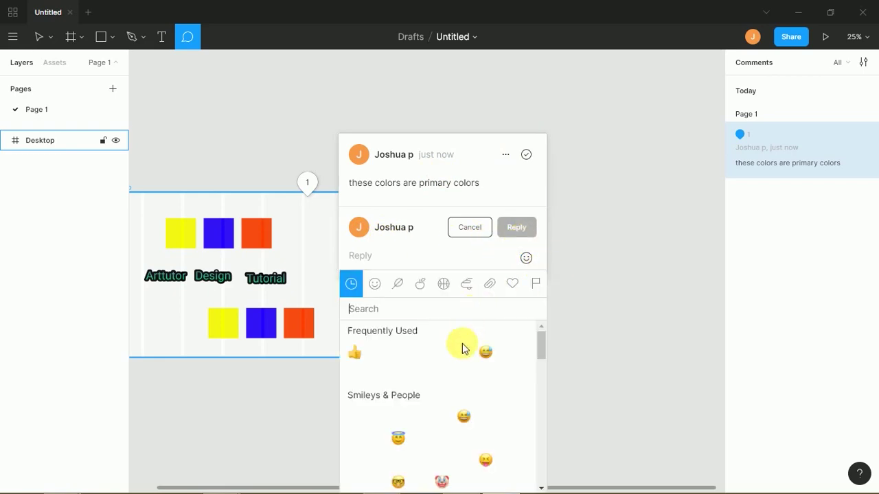
{"action": "mouse_move", "coordinate": [543, 338]}
{"action": "left_mouse_down"}
{"action": "mouse_move", "coordinate": [543, 349]}
{"action": "mouse_move", "coordinate": [535, 329]}
{"action": "left_mouse_up"}
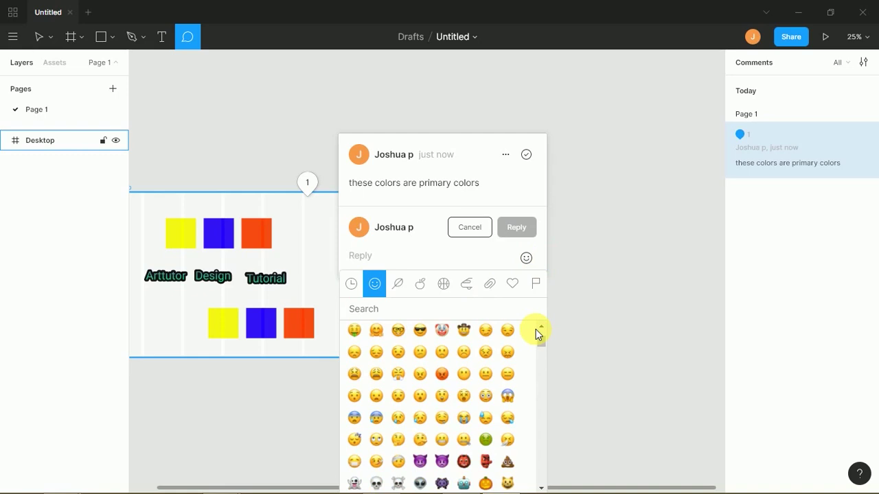
{"action": "left_click", "coordinate": [404, 292]}
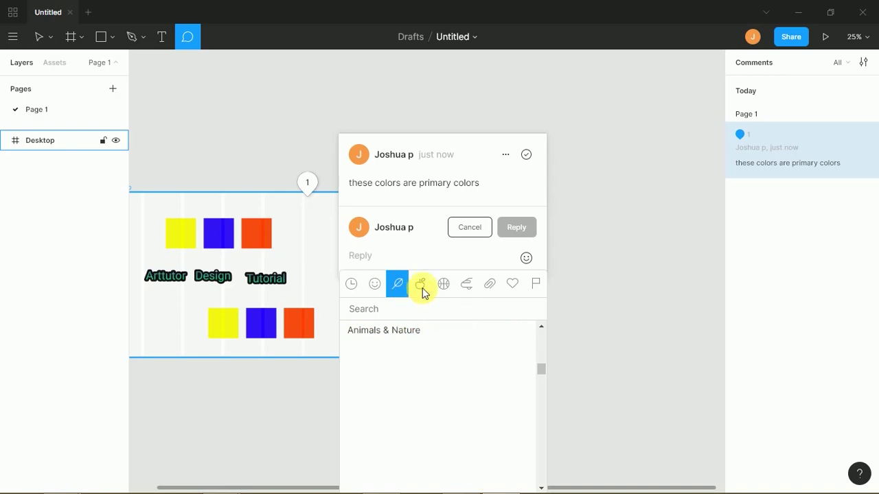
{"action": "left_click", "coordinate": [420, 286]}
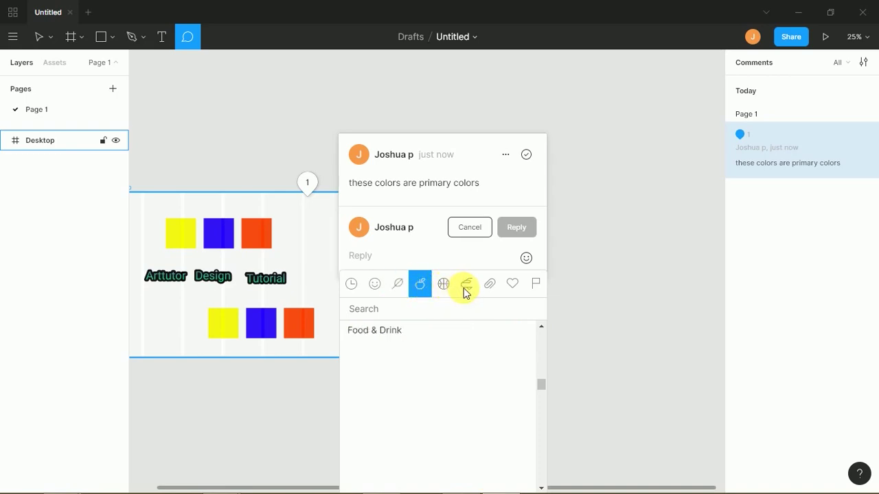
{"action": "left_click", "coordinate": [447, 287]}
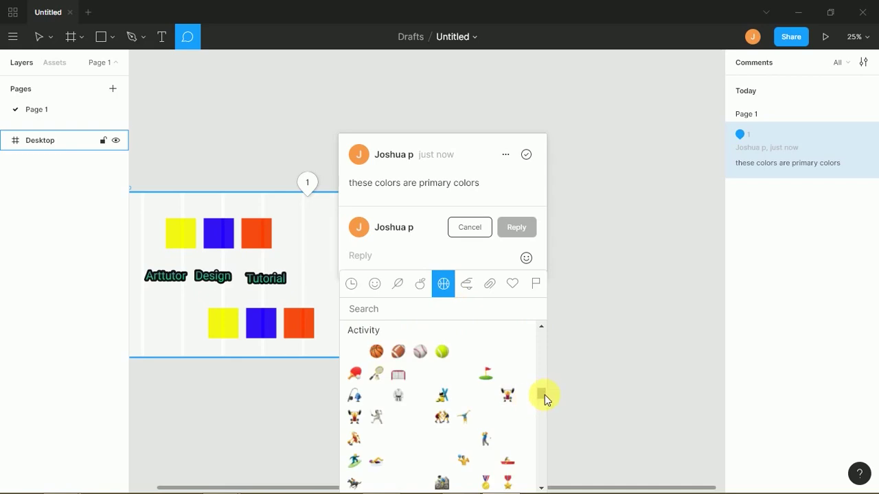
{"action": "left_click_drag", "start_coordinate": [547, 396], "coordinate": [533, 426]}
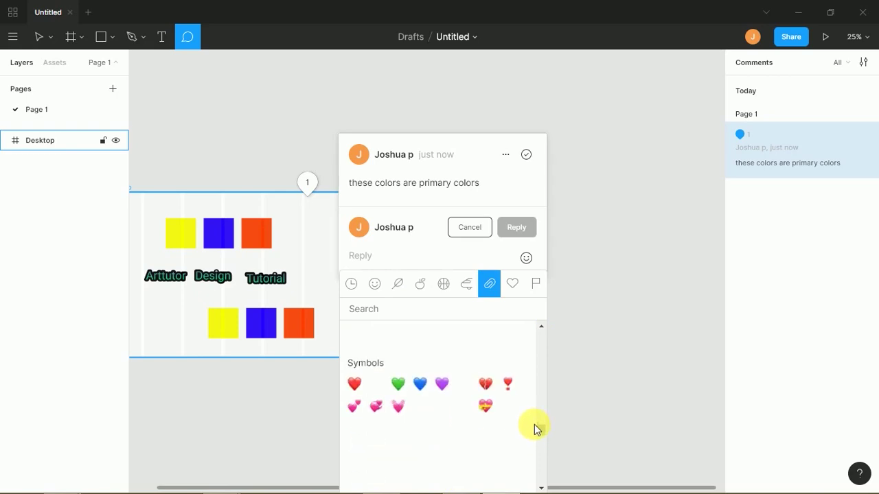
{"action": "left_click", "coordinate": [489, 285]}
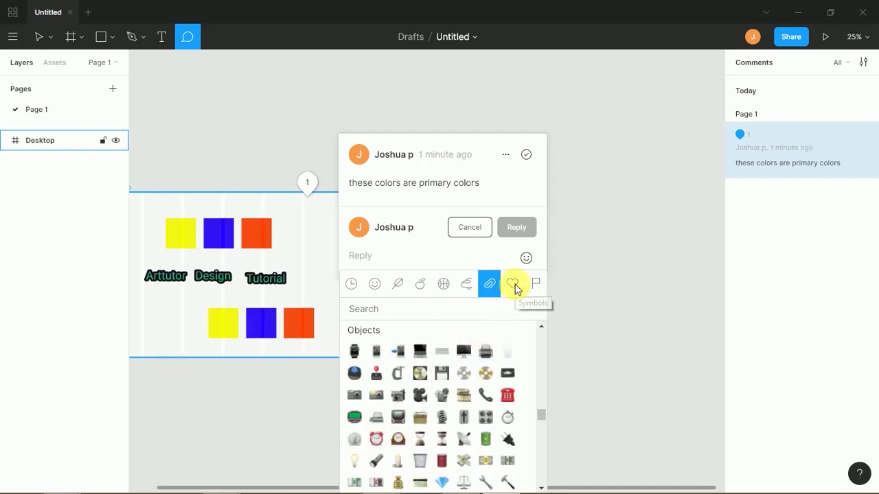
{"action": "left_click", "coordinate": [353, 287]}
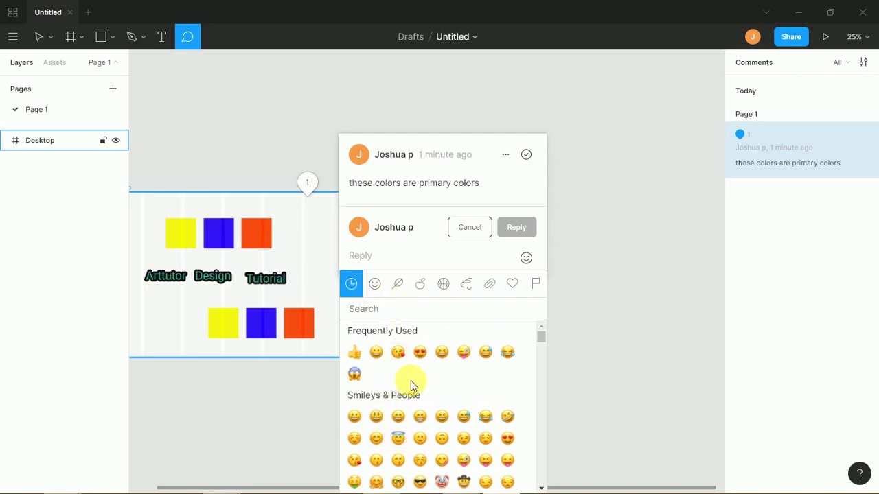
{"action": "left_click", "coordinate": [465, 355]}
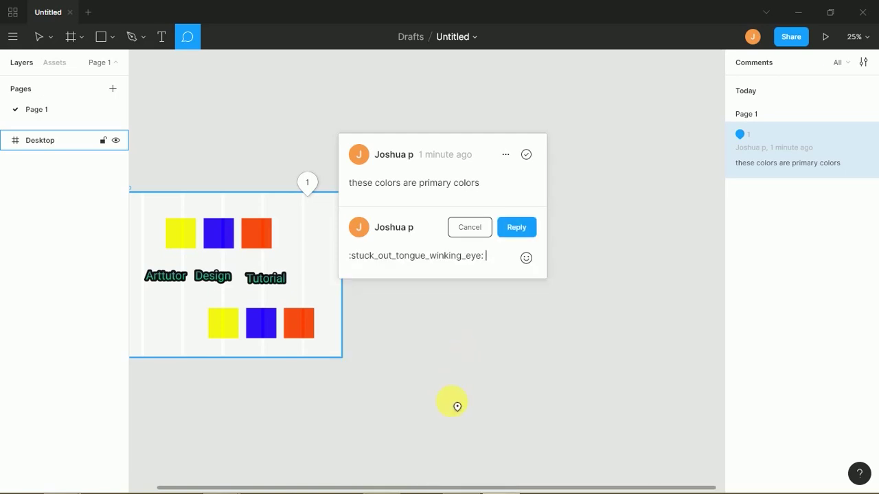
- Reopen comment 1 and delete the 'these colors are primary colors' comment from its options menu
{"action": "left_click", "coordinate": [514, 314]}
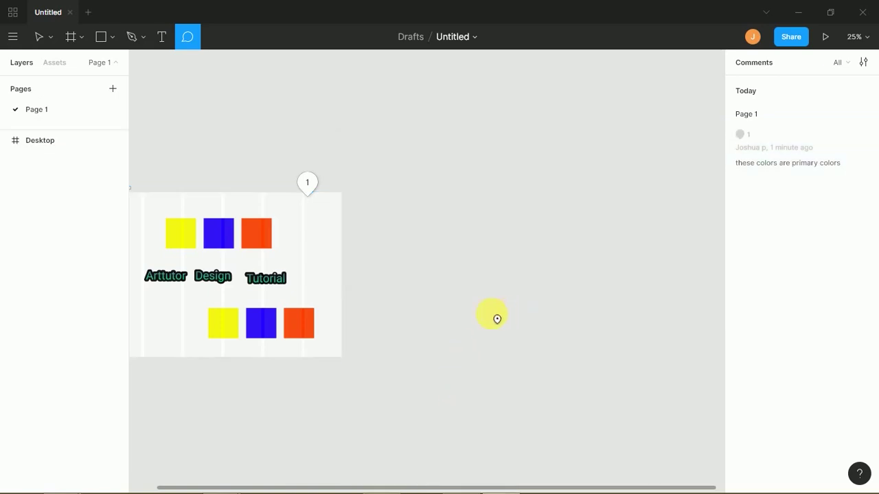
{"action": "left_click", "coordinate": [313, 187]}
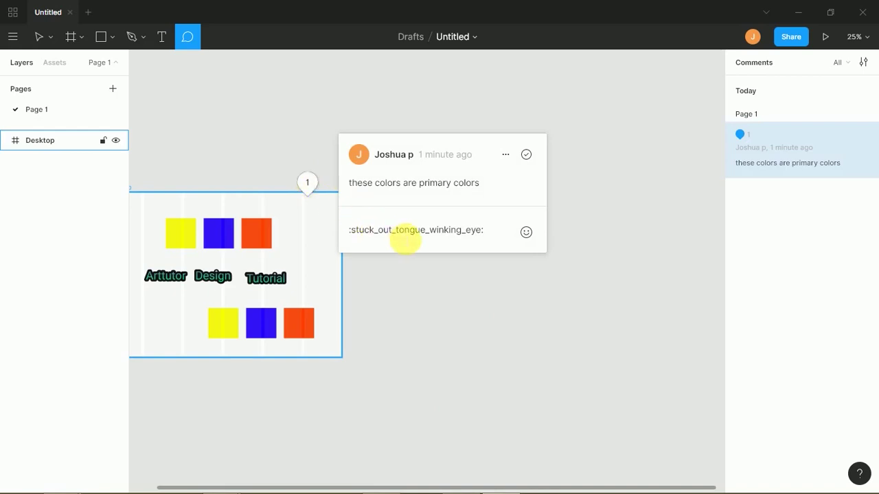
{"action": "left_click", "coordinate": [404, 234]}
{"action": "left_click", "coordinate": [409, 255]}
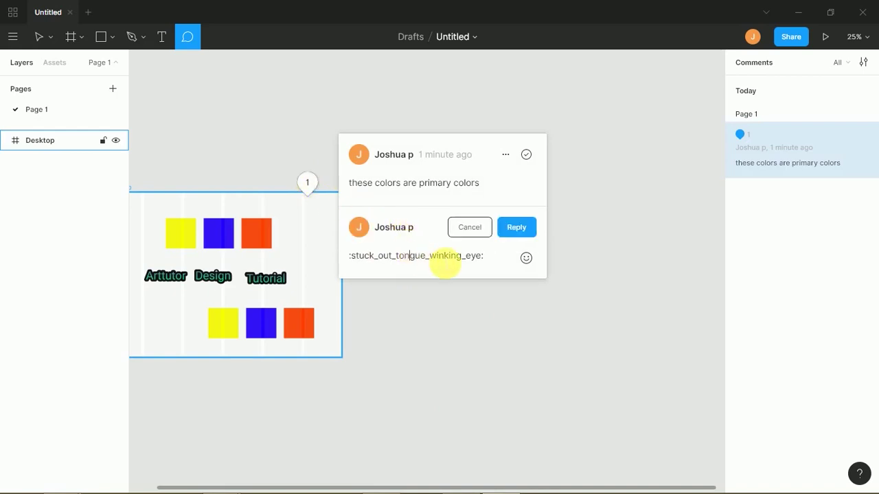
{"action": "left_click", "coordinate": [505, 154]}
{"action": "left_click", "coordinate": [490, 197]}
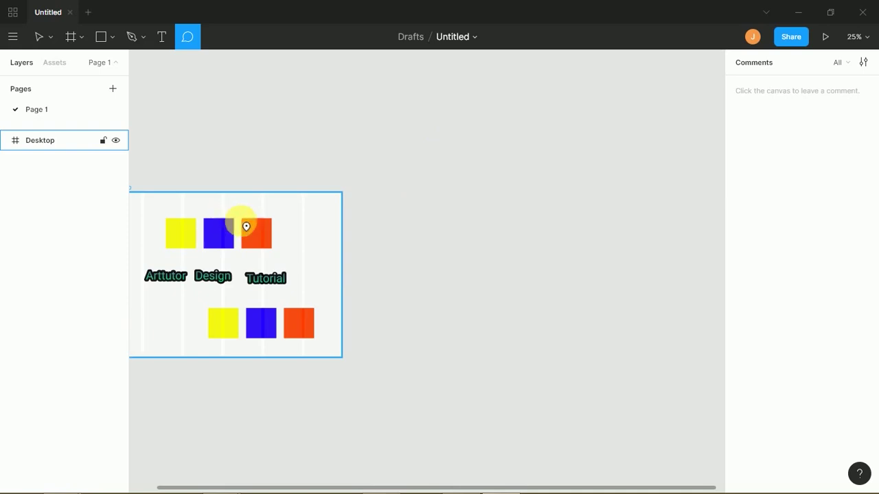
{"action": "left_click_drag", "start_coordinate": [327, 218], "coordinate": [366, 192]}
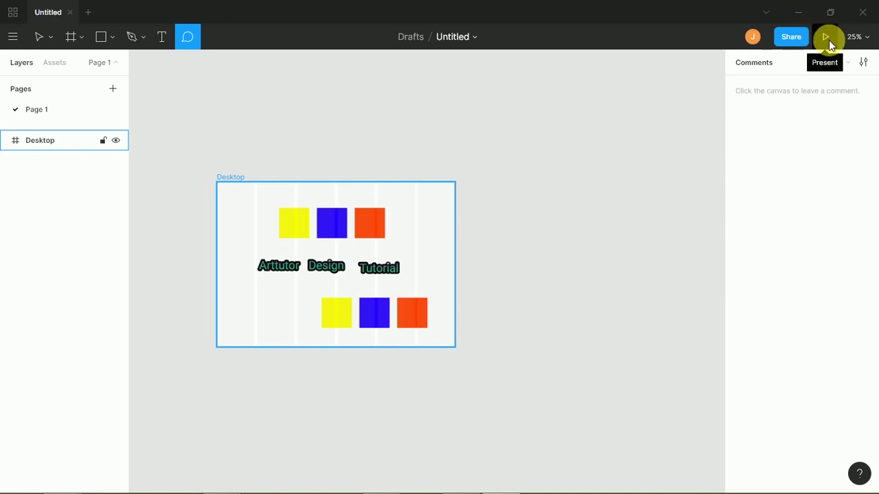
- Launch the Desktop frame as a prototype presentation inside an iPhone mockup
{"action": "left_click", "coordinate": [825, 38]}
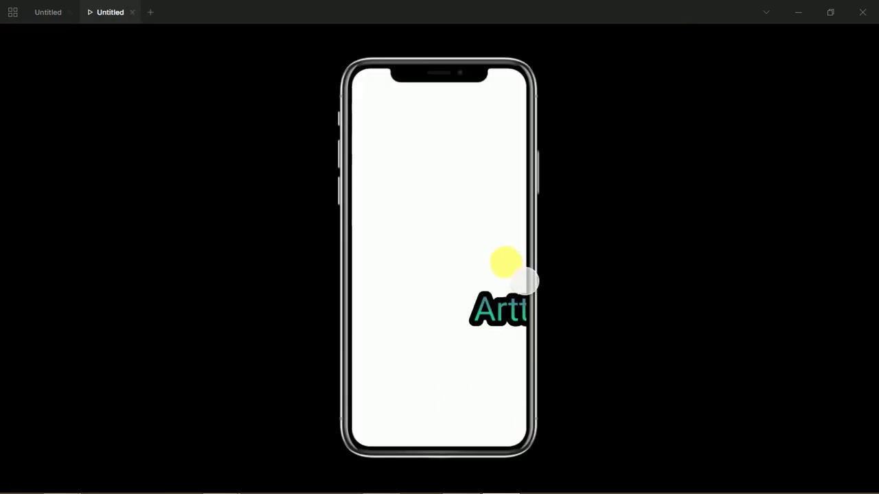
{"action": "left_click_drag", "start_coordinate": [451, 216], "coordinate": [327, 269]}
{"action": "left_click", "coordinate": [366, 280]}
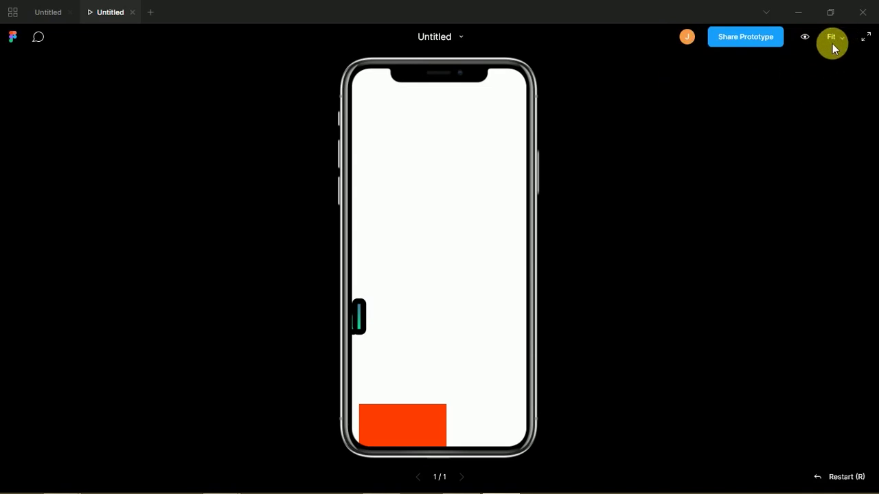
- Switch the prototype zoom to 100%, back to Fit, and hide the toolbar
{"action": "left_click", "coordinate": [835, 42]}
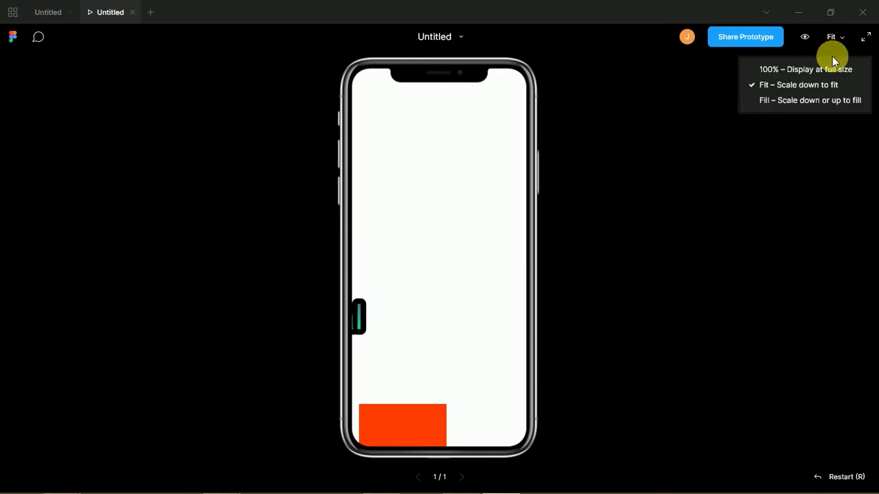
{"action": "left_click", "coordinate": [845, 70]}
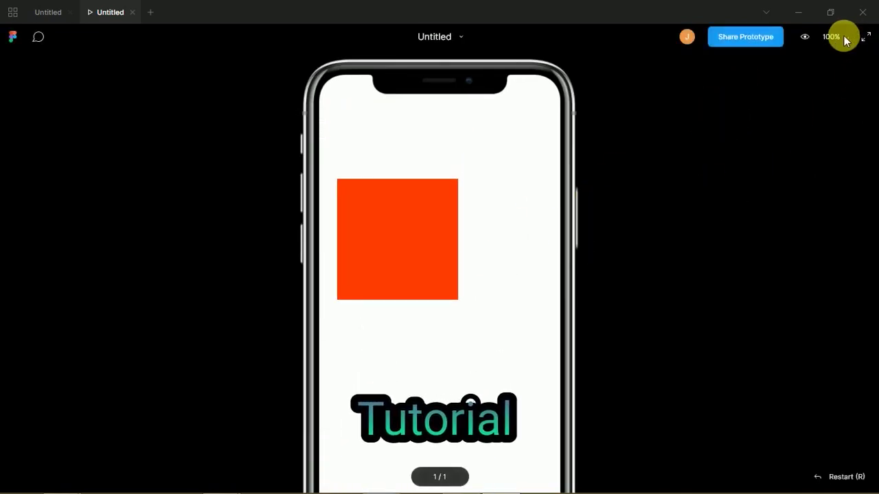
{"action": "left_click", "coordinate": [845, 41]}
{"action": "left_click", "coordinate": [801, 83]}
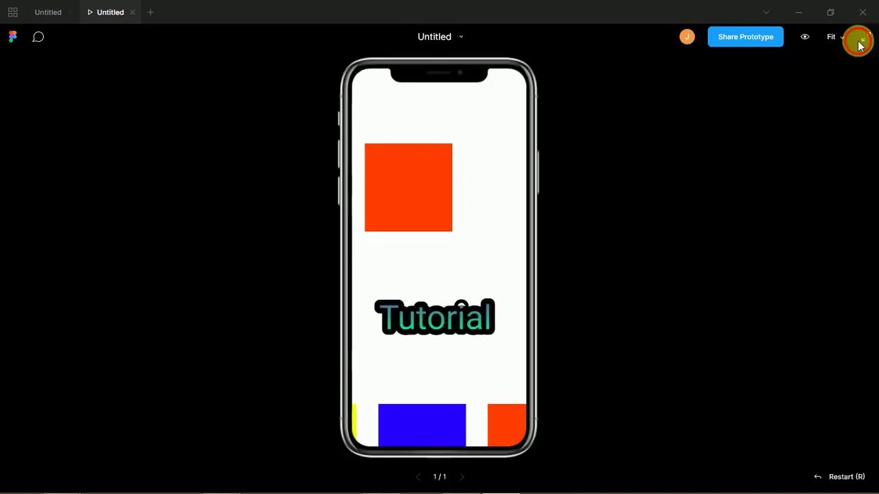
{"action": "left_click", "coordinate": [867, 43]}
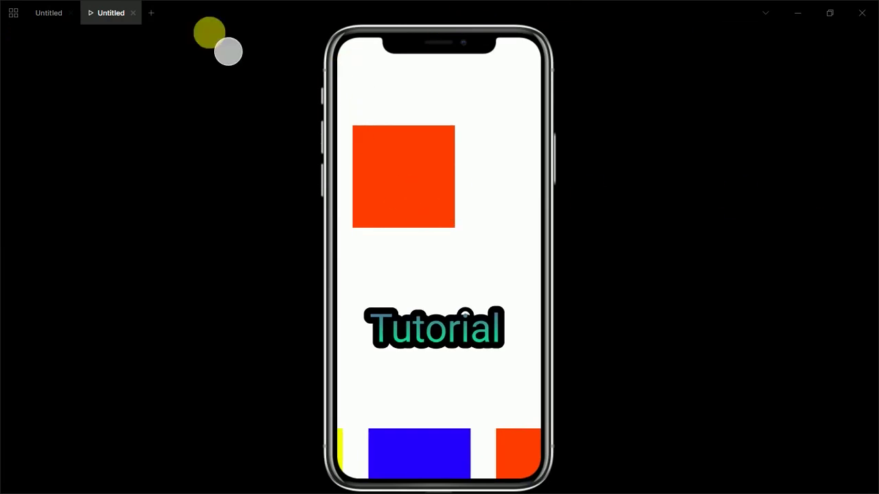
- Close the presentation tab, select the Desktop frame, and show its Prototype properties
{"action": "left_click", "coordinate": [133, 13]}
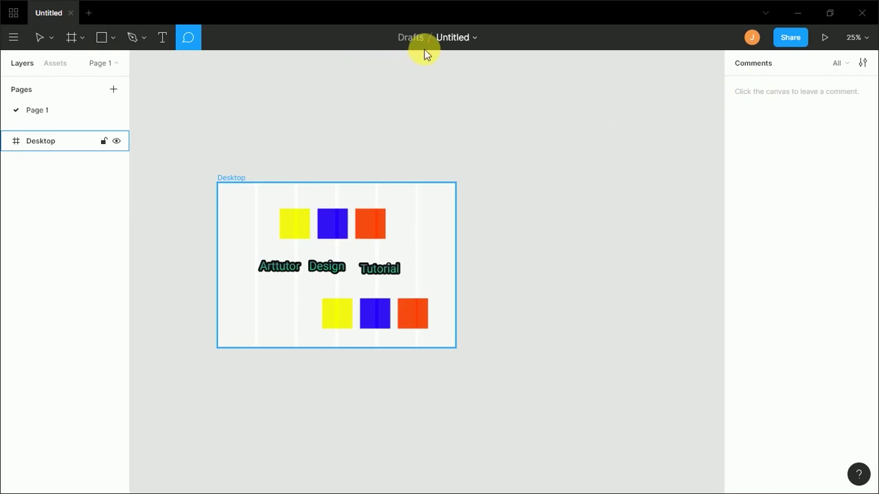
{"action": "left_click", "coordinate": [41, 38]}
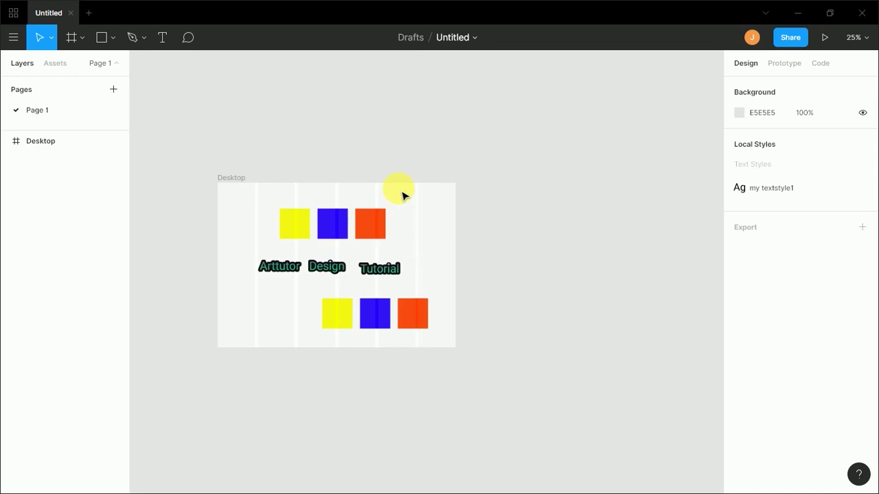
{"action": "left_click", "coordinate": [79, 147]}
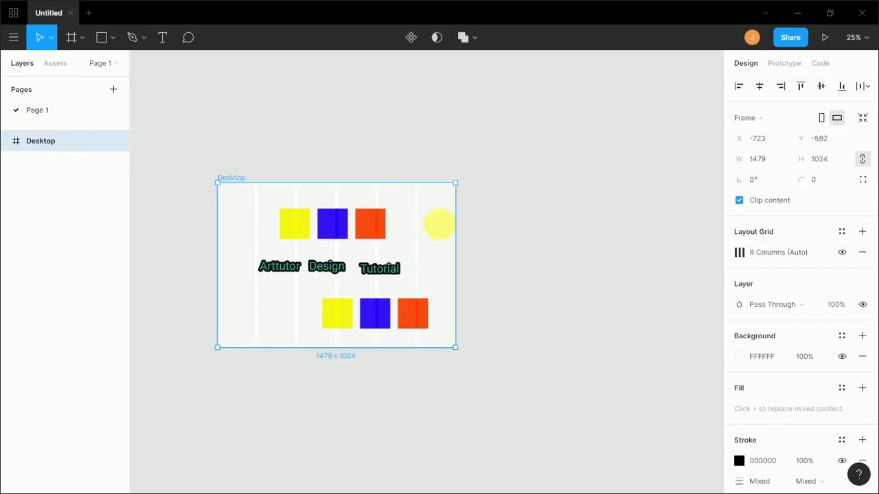
{"action": "left_click", "coordinate": [791, 72]}
- Change the prototype settings' preview device from iPhone X to Presentation
{"action": "left_click", "coordinate": [807, 272]}
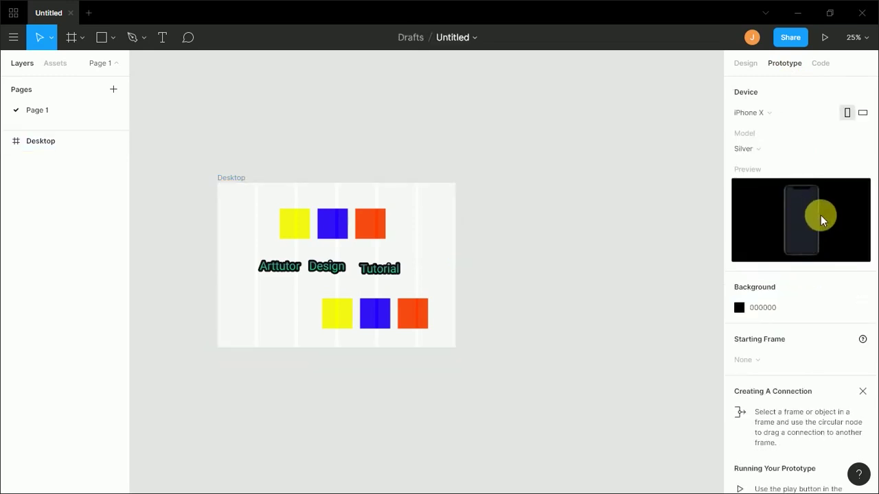
{"action": "left_click", "coordinate": [785, 120]}
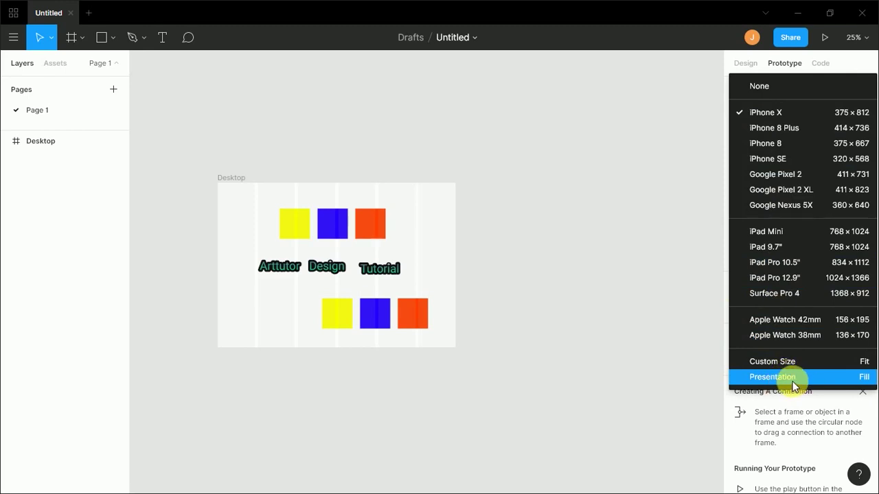
{"action": "left_click", "coordinate": [794, 384]}
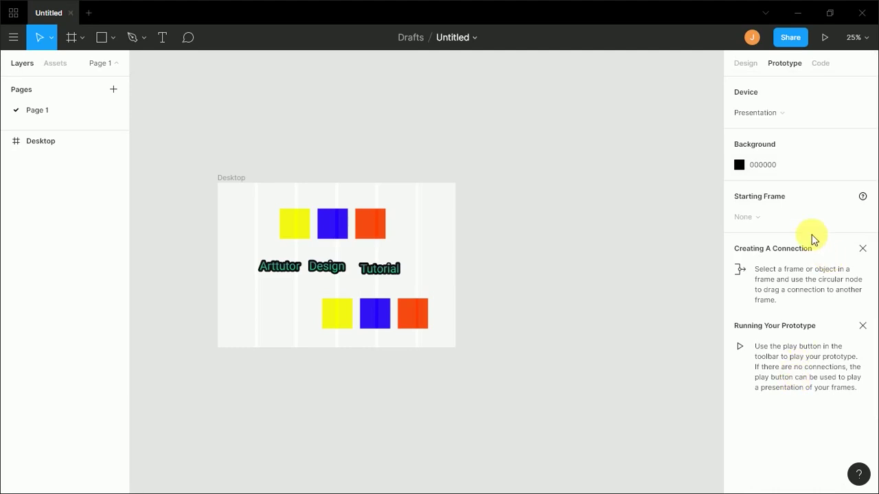
{"action": "left_click", "coordinate": [796, 114]}
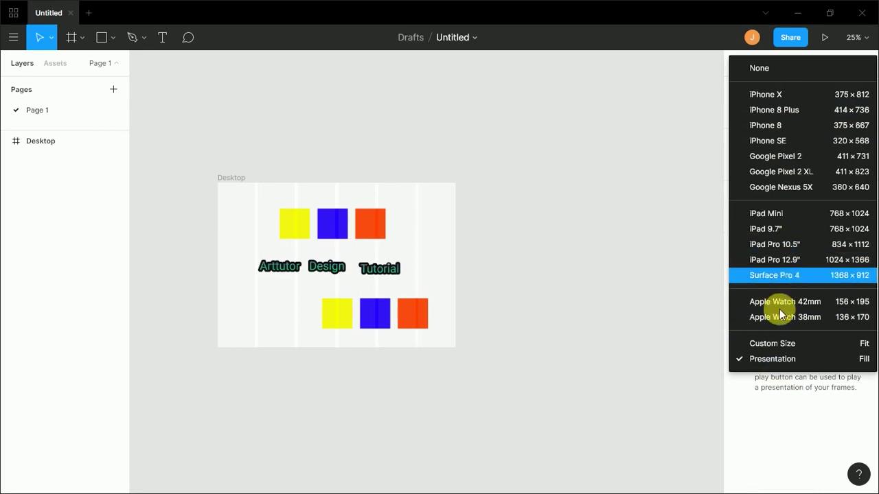
{"action": "left_click", "coordinate": [770, 413]}
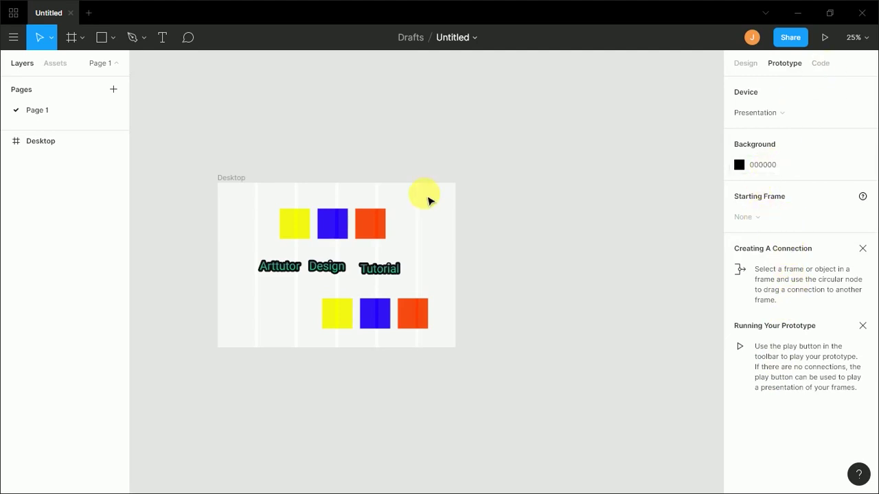
- Delete all the coloured squares and text inside the Desktop frame and reposition the empty frame
{"action": "left_click_drag", "start_coordinate": [246, 172], "coordinate": [464, 380]}
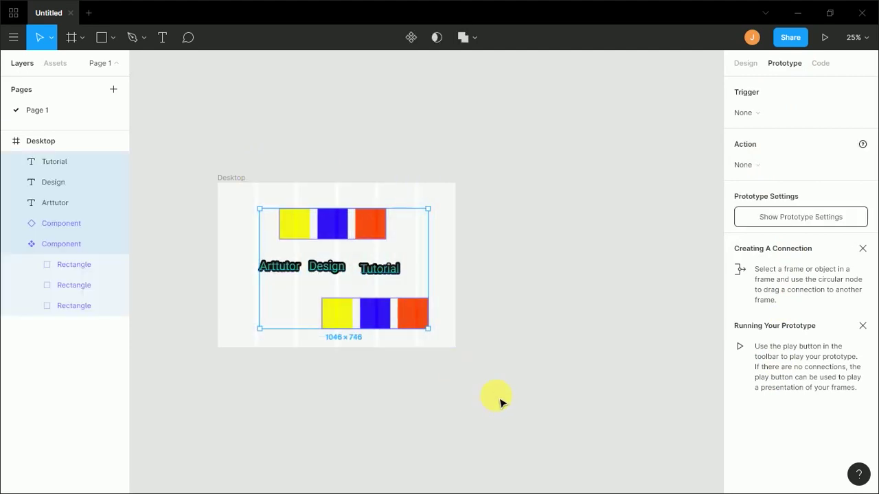
{"action": "key", "text": "Delete"}
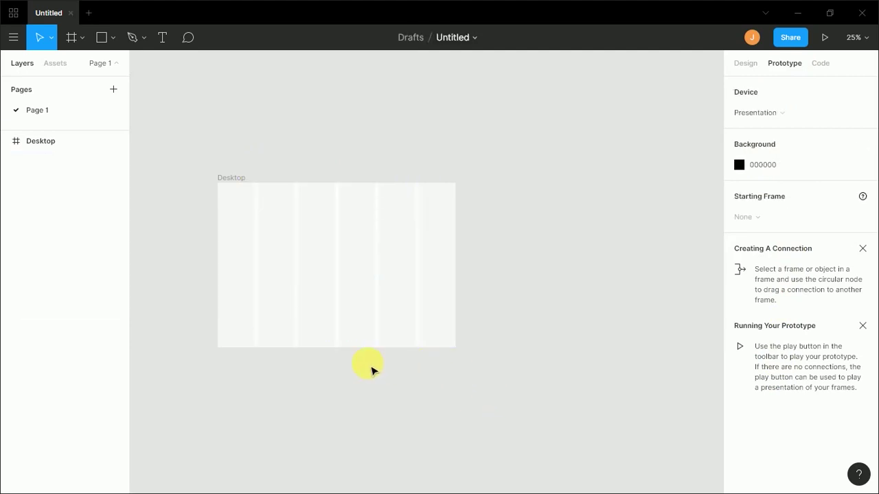
{"action": "left_click_drag", "start_coordinate": [321, 267], "coordinate": [315, 234]}
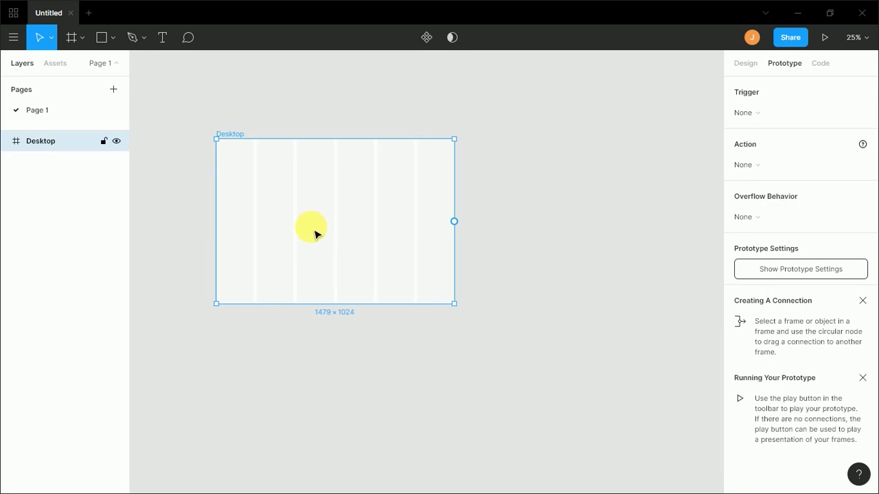
- Zoom to 50% to see the whole blank frame, then switch to Chrome's Downloads page
{"action": "key", "text": "ctrl+plus"}
{"action": "left_click_drag", "start_coordinate": [319, 222], "coordinate": [441, 258]}
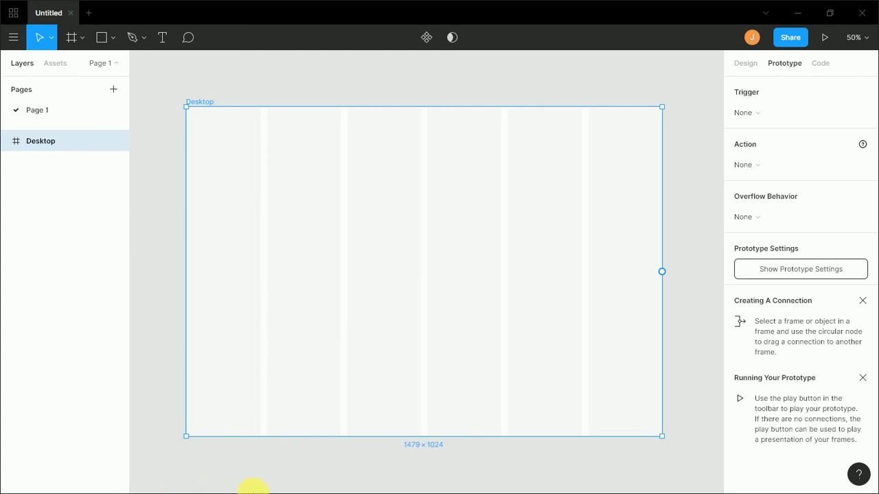
{"action": "key", "text": "alt+Tab"}
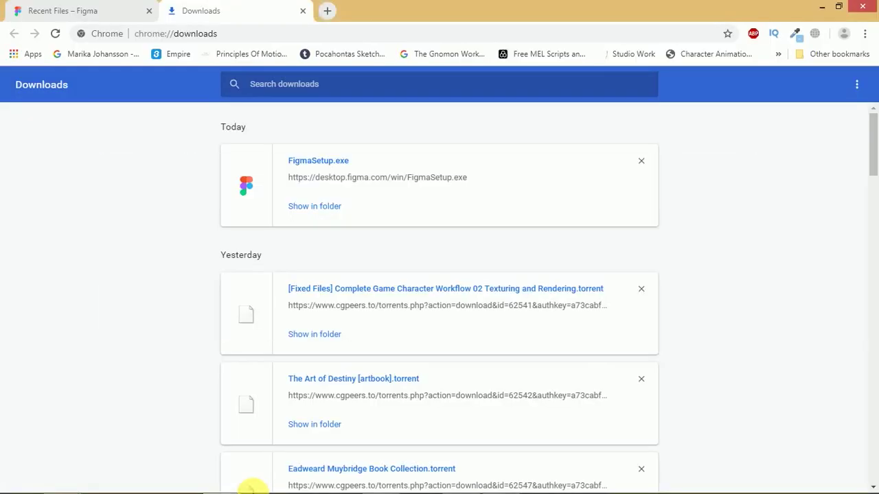
- Close the Downloads page and search Google for 'webtemplate anatomy' in a new tab
{"action": "key", "text": "ctrl+w"}
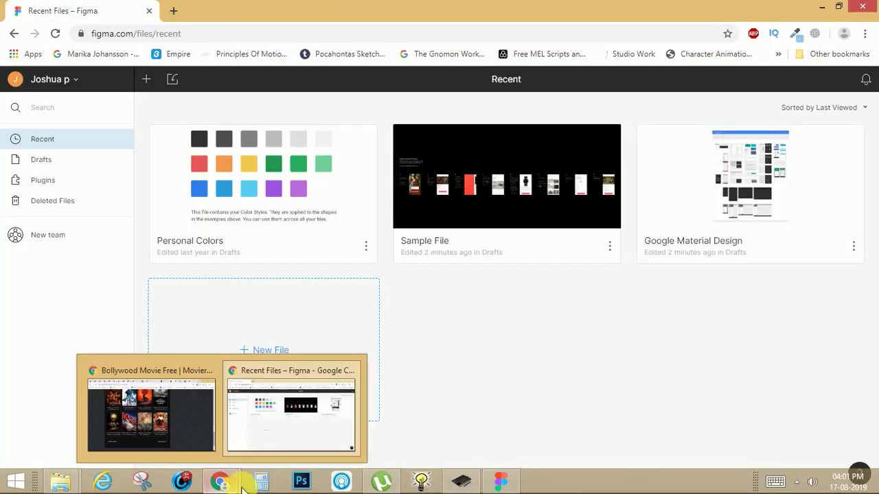
{"action": "key", "text": "ctrl+t"}
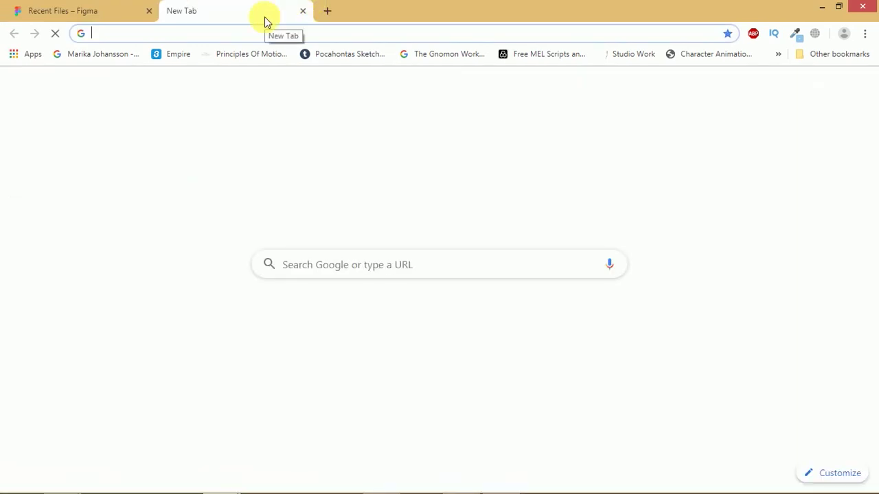
{"action": "type", "text": "webtemp"}
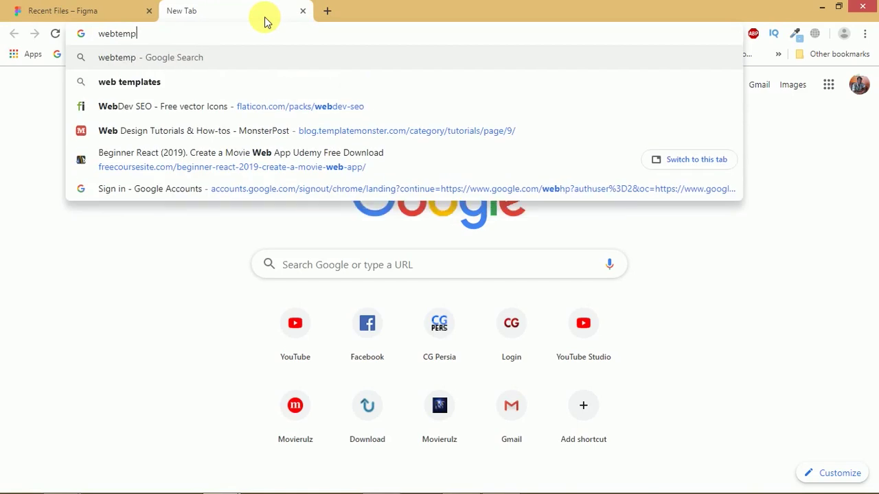
{"action": "type", "text": "late anatomy"}
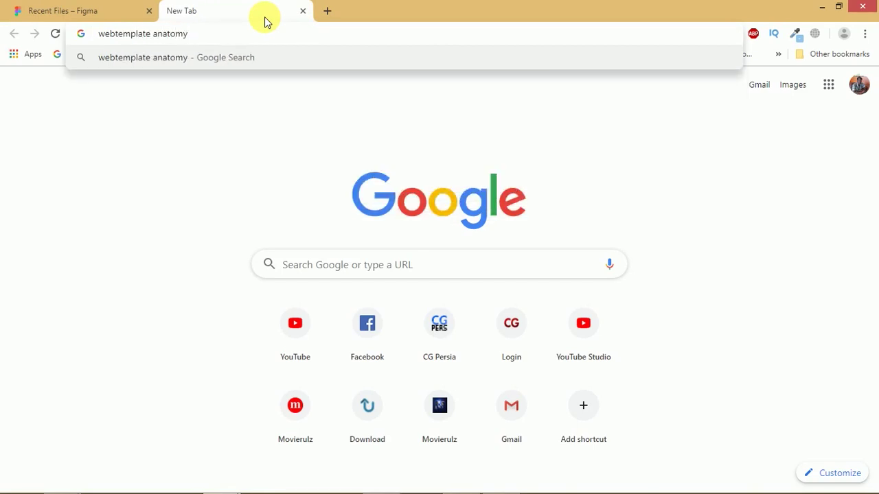
{"action": "key", "text": "Return"}
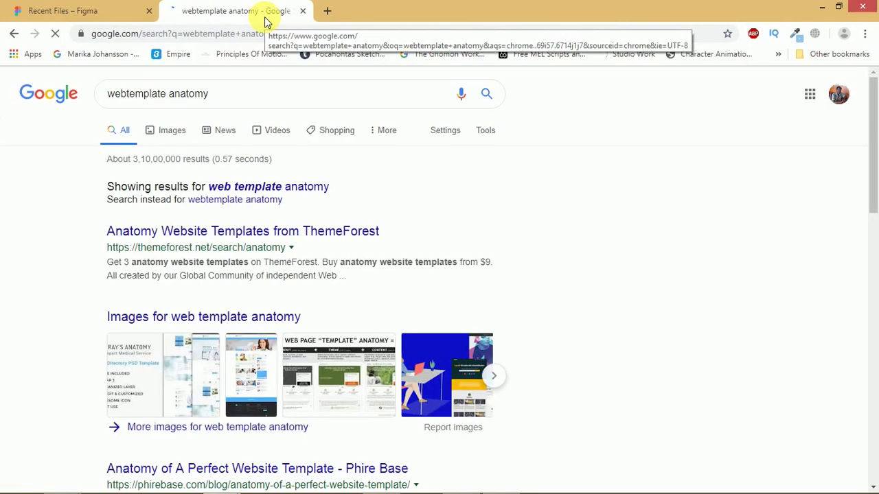
- Open the Wire Framing Workshop blog post from the image results
{"action": "left_click", "coordinate": [175, 134]}
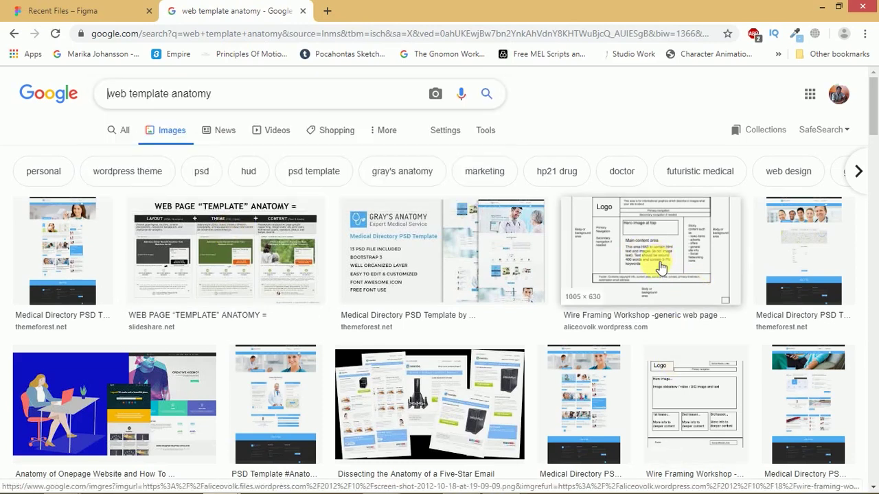
{"action": "left_click", "coordinate": [660, 265]}
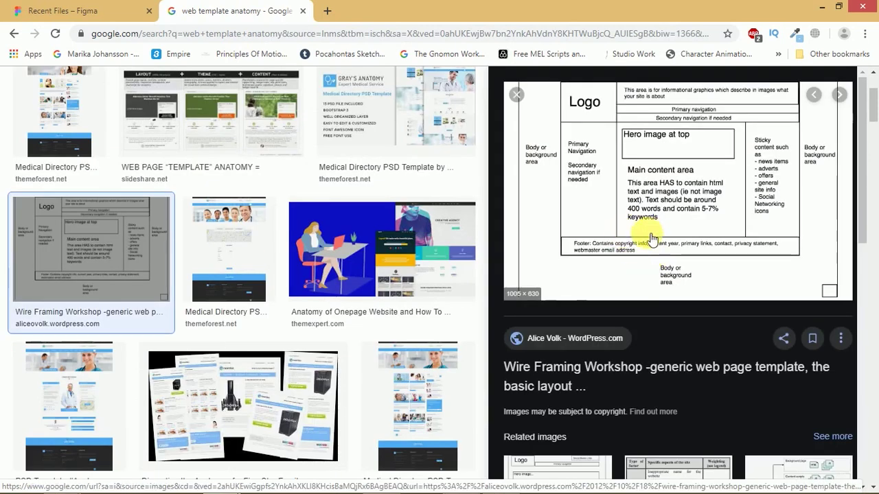
{"action": "left_click", "coordinate": [585, 161]}
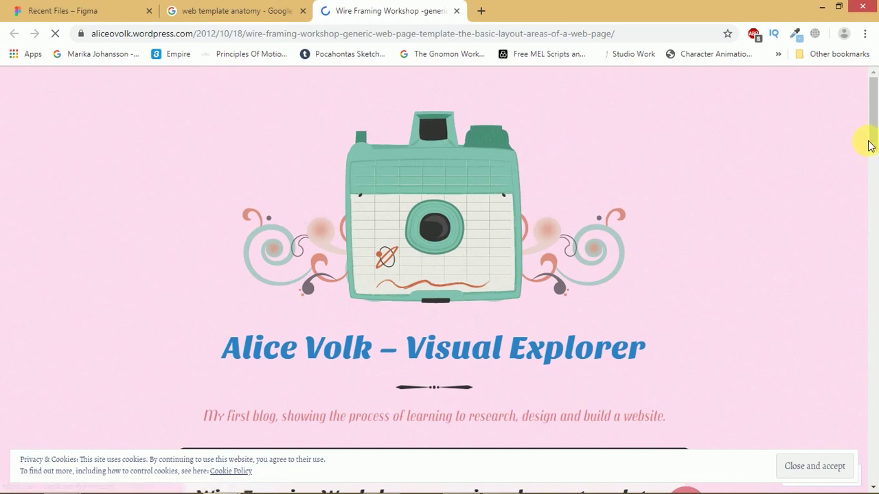
- Open the basic-layout wireframe diagram full size in its own tab and close the blog post tab
{"action": "left_click_drag", "start_coordinate": [871, 141], "coordinate": [874, 151]}
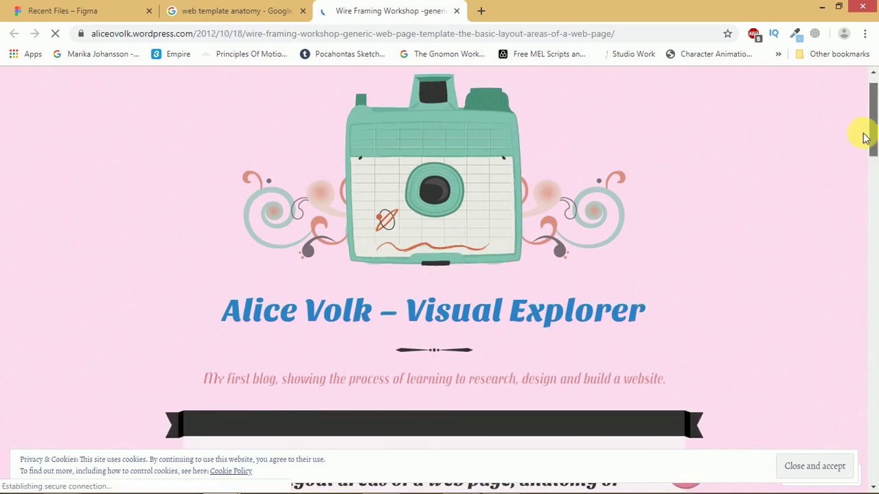
{"action": "scroll", "coordinate": [870, 144], "scroll_direction": "down", "scroll_amount": 3}
{"action": "scroll", "coordinate": [874, 185], "scroll_direction": "down", "scroll_amount": 1}
{"action": "scroll", "coordinate": [734, 175], "scroll_direction": "down", "scroll_amount": 1}
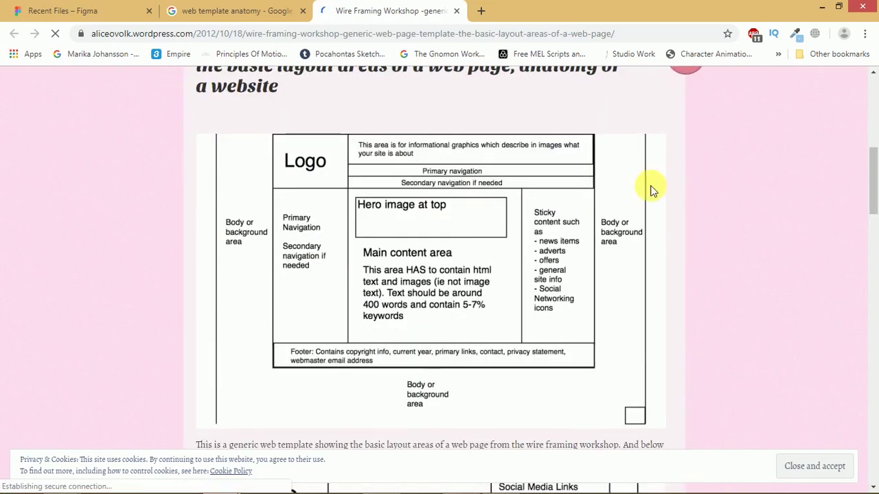
{"action": "left_click_drag", "start_coordinate": [467, 205], "coordinate": [494, 12]}
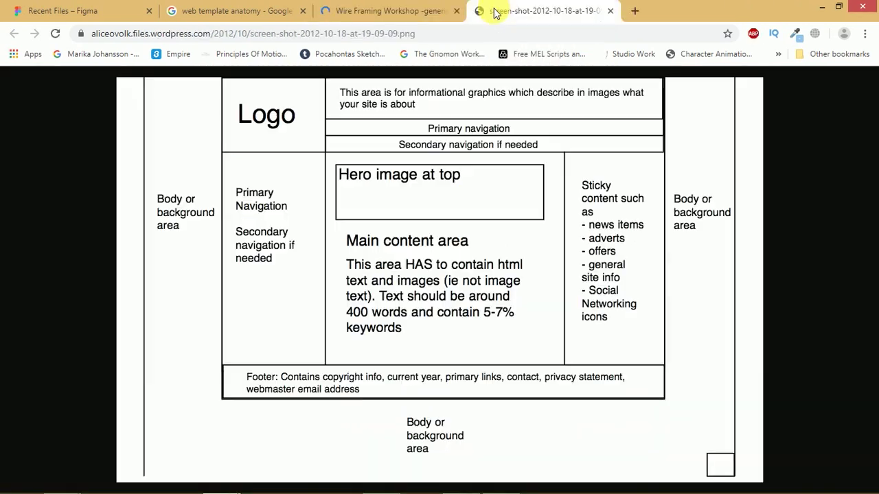
{"action": "left_click", "coordinate": [456, 11]}
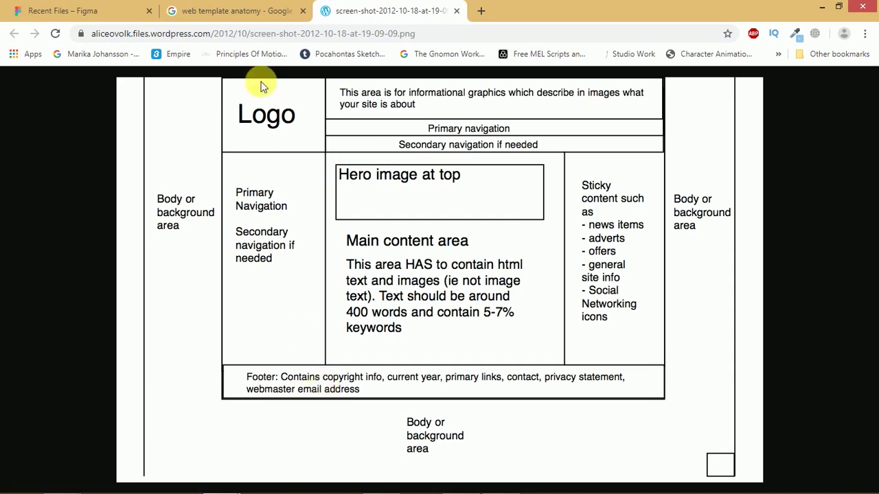
- Return to the web template anatomy image results and preview the docs.oracle.com layout diagram
{"action": "left_click", "coordinate": [206, 10]}
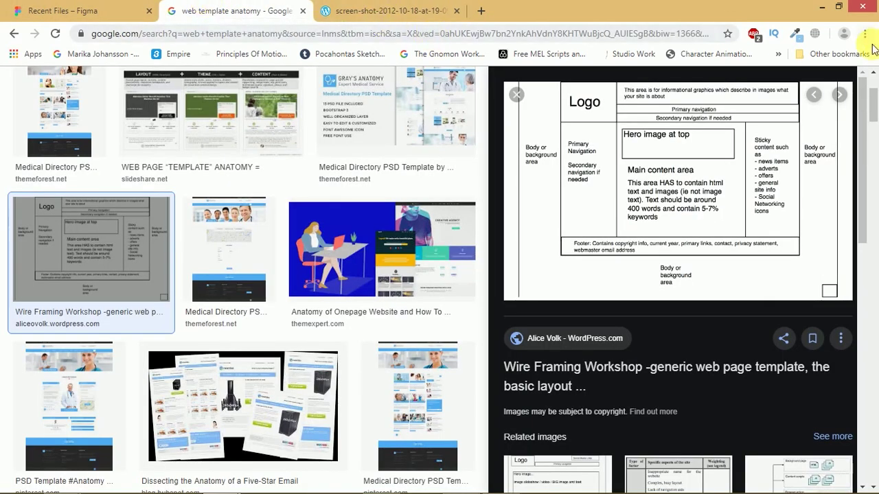
{"action": "left_click_drag", "start_coordinate": [859, 102], "coordinate": [857, 210]}
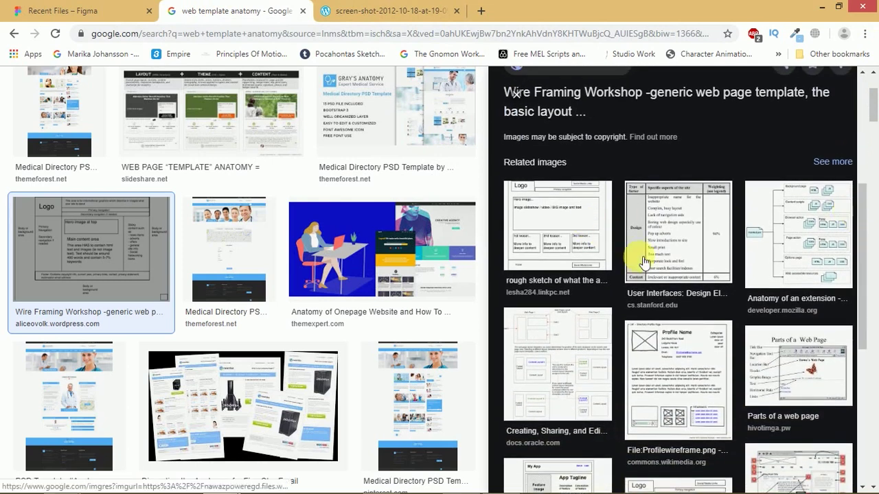
{"action": "left_click_drag", "start_coordinate": [857, 218], "coordinate": [803, 258]}
{"action": "scroll", "coordinate": [549, 175], "scroll_direction": "up", "scroll_amount": 2}
{"action": "scroll", "coordinate": [550, 175], "scroll_direction": "down", "scroll_amount": 2}
{"action": "left_click", "coordinate": [550, 213]}
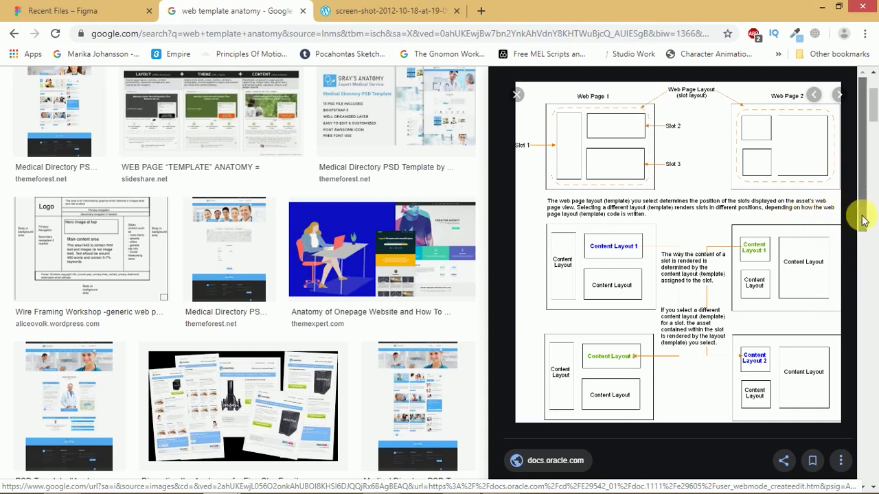
- Preview the rough-sketch wireframe, close its broken host-page tab, and bring up the image's options
{"action": "scroll", "coordinate": [860, 311], "scroll_direction": "down", "scroll_amount": 4}
{"action": "scroll", "coordinate": [858, 313], "scroll_direction": "down", "scroll_amount": 3}
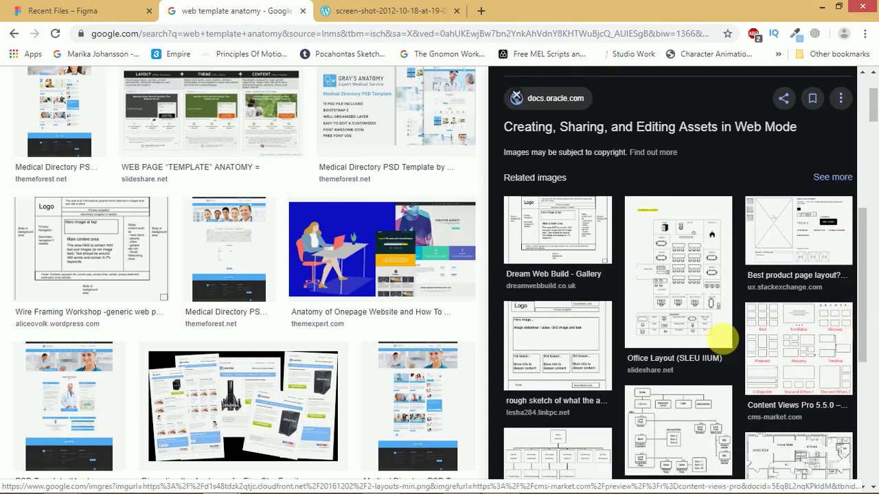
{"action": "left_click", "coordinate": [578, 351]}
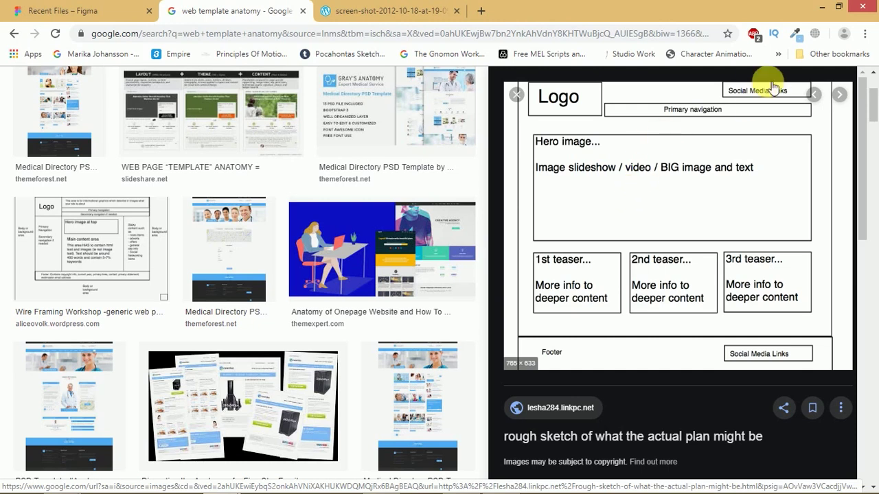
{"action": "left_click_drag", "start_coordinate": [707, 116], "coordinate": [604, 6]}
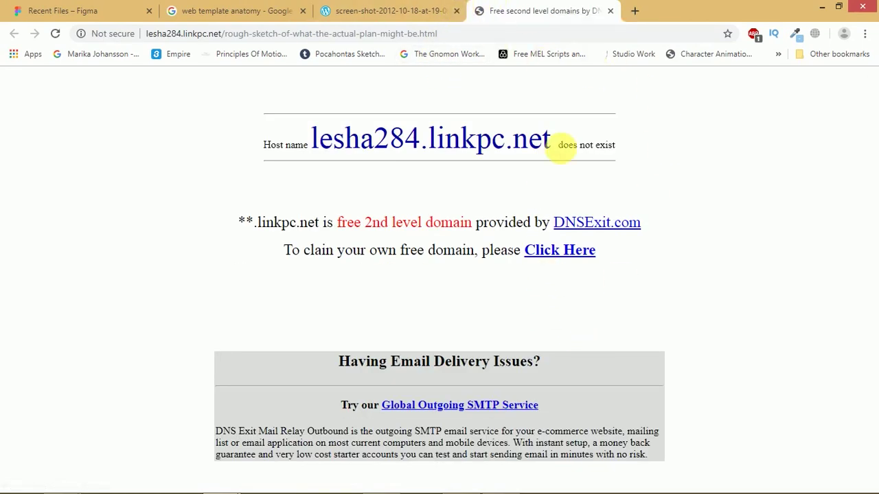
{"action": "left_click", "coordinate": [613, 12]}
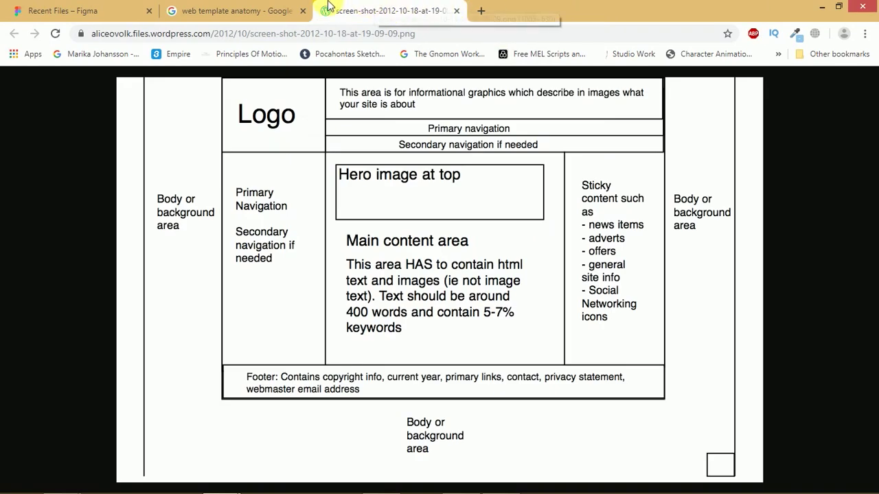
{"action": "left_click", "coordinate": [291, 8]}
{"action": "right_click", "coordinate": [642, 207]}
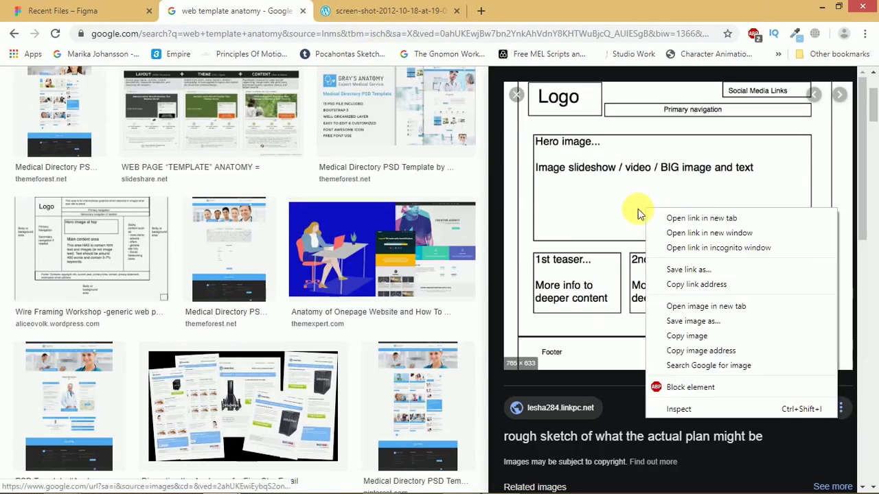
- View the full-size sketch wireframe image, then close both wireframe screenshot tabs
{"action": "key", "text": "Escape"}
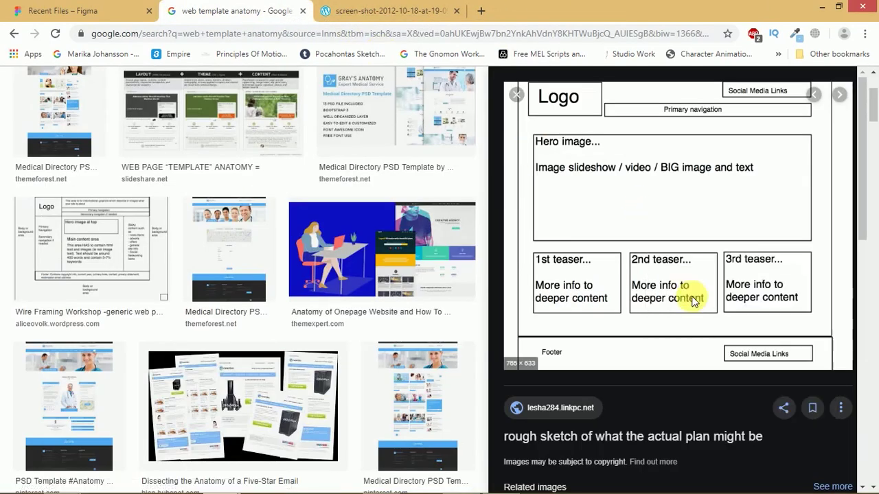
{"action": "left_click", "coordinate": [391, 8]}
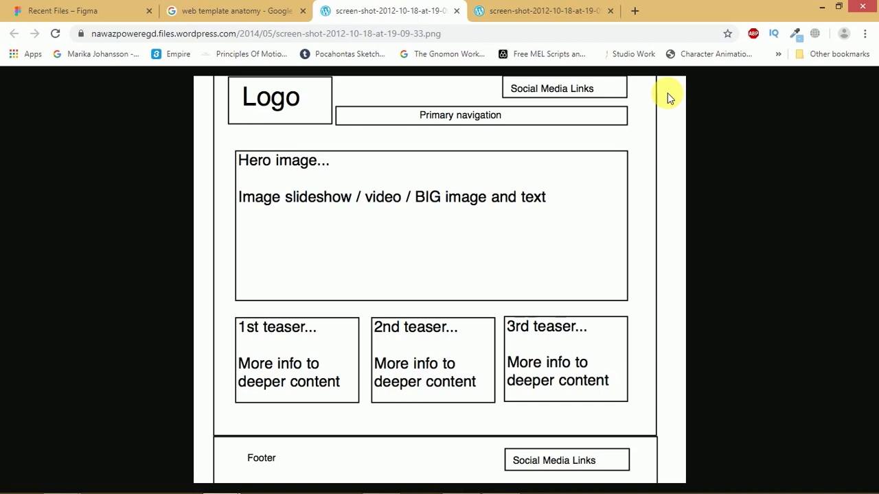
{"action": "left_click", "coordinate": [610, 11]}
{"action": "left_click", "coordinate": [456, 11]}
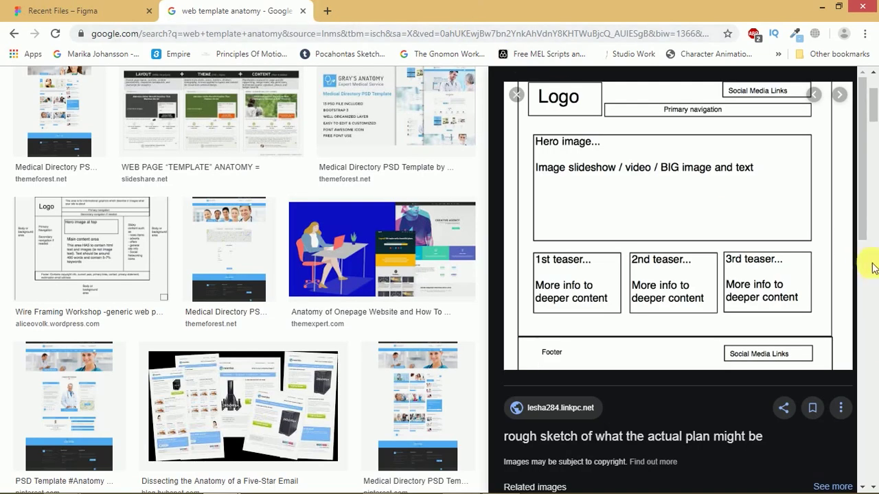
- Change the image search from 'web template anatomy' to 'web wireframes' and browse the results
{"action": "scroll", "coordinate": [873, 103], "scroll_direction": "up", "scroll_amount": 2}
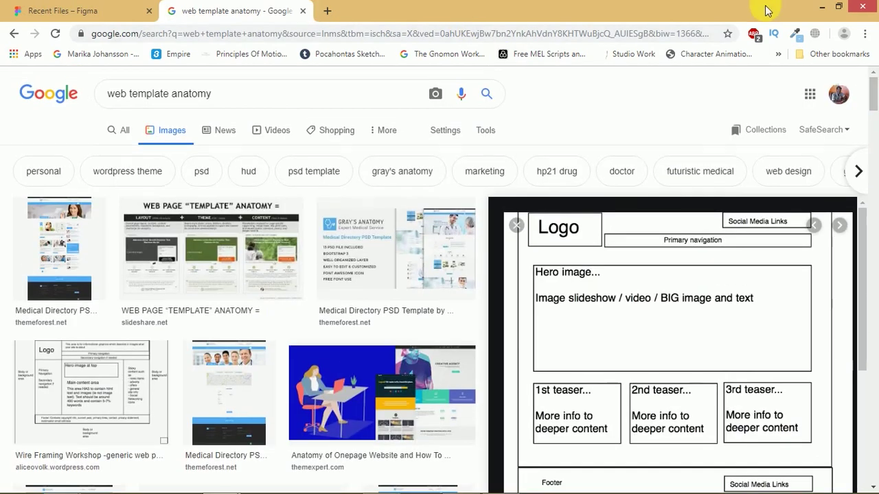
{"action": "left_click_drag", "start_coordinate": [128, 94], "coordinate": [251, 55]}
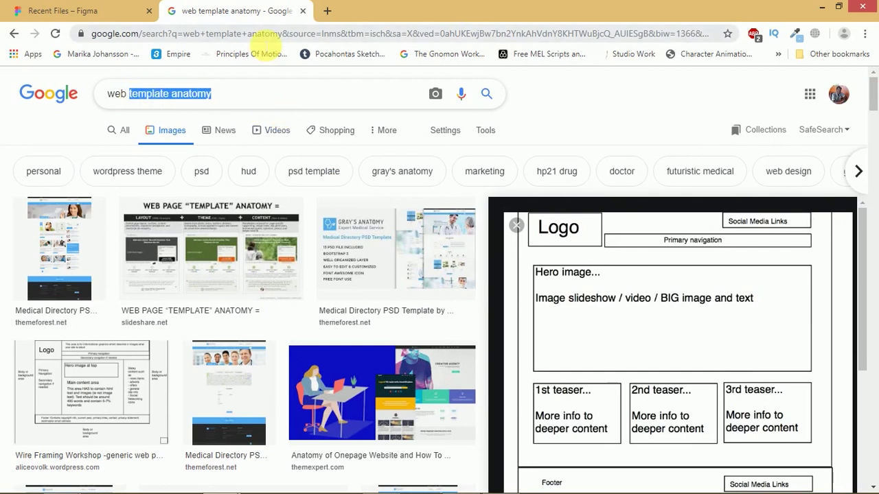
{"action": "type", "text": "wireframes"}
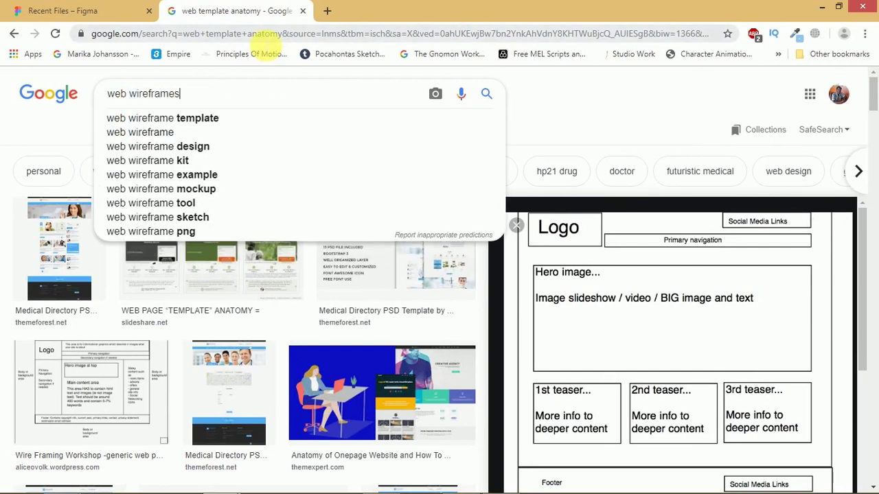
{"action": "key", "text": "Return"}
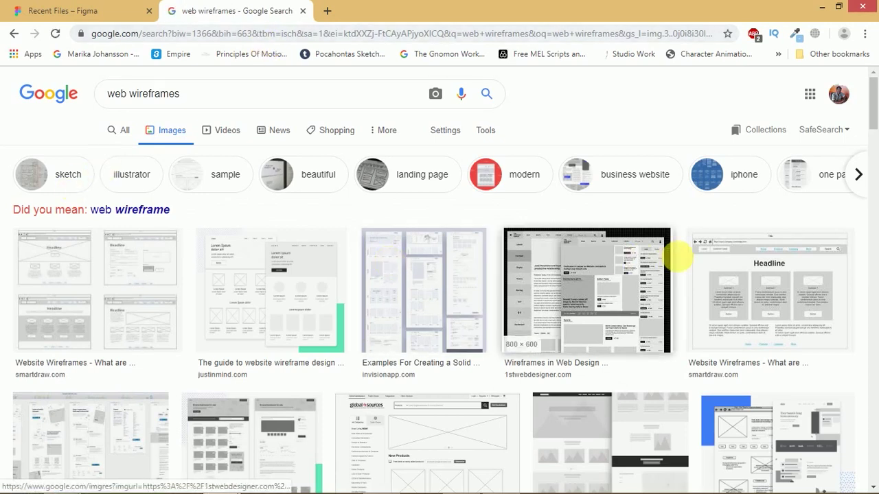
{"action": "left_click_drag", "start_coordinate": [869, 122], "coordinate": [868, 145]}
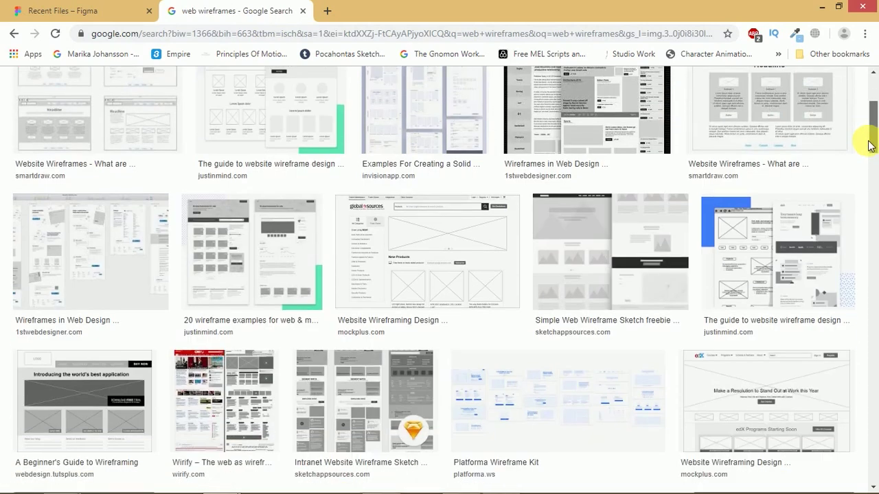
{"action": "scroll", "coordinate": [869, 145], "scroll_direction": "down", "scroll_amount": 1}
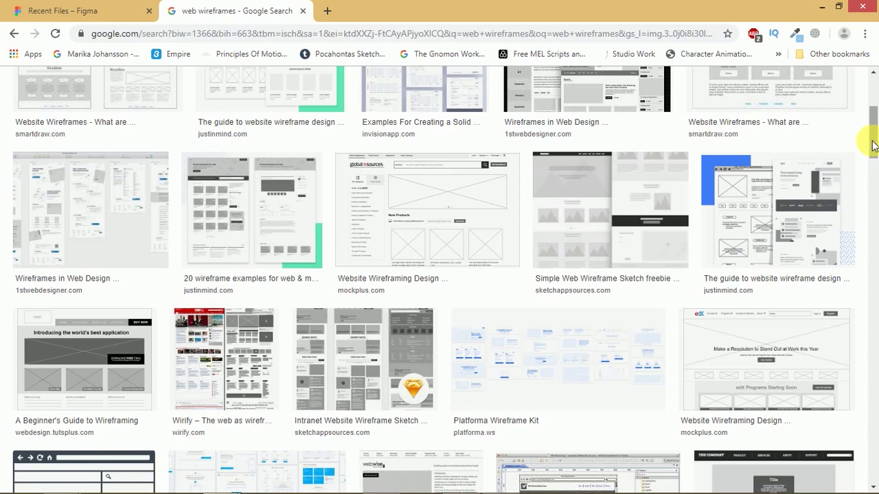
{"action": "left_click_drag", "start_coordinate": [873, 128], "coordinate": [810, 39]}
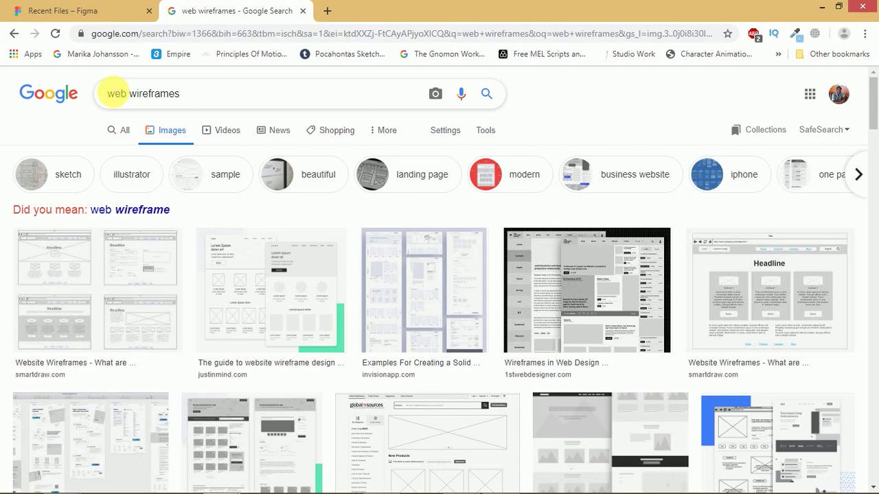
- Search Google Images for 'fashion beauty web wireframes' and preview the Speckyboy PSD templates result
{"action": "type", "text": "fashion b"}
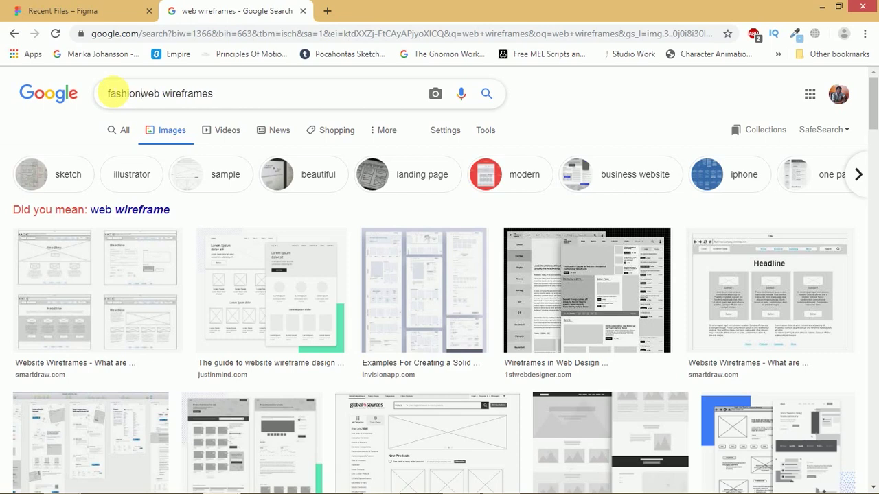
{"action": "type", "text": "eauty"}
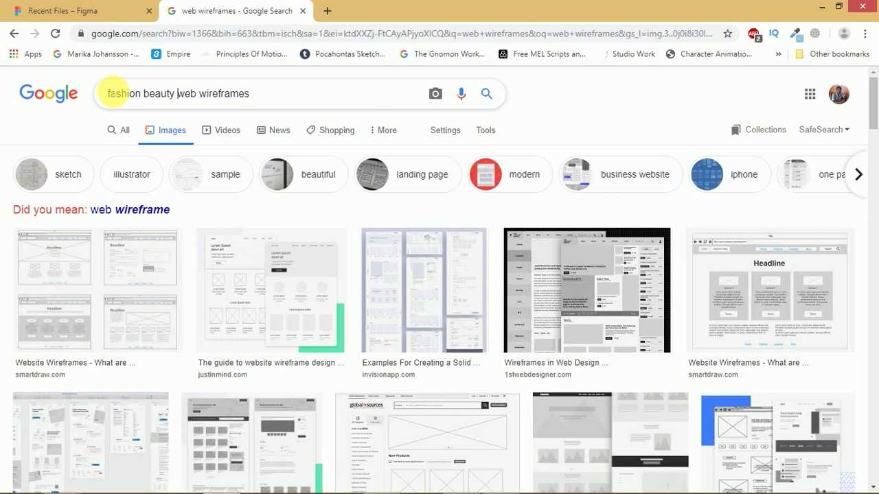
{"action": "key", "text": "Return"}
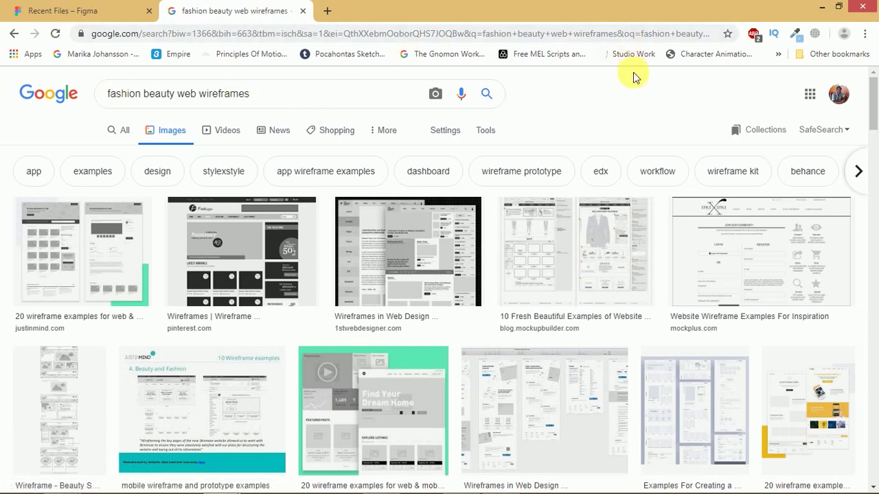
{"action": "left_click_drag", "start_coordinate": [872, 114], "coordinate": [874, 195]}
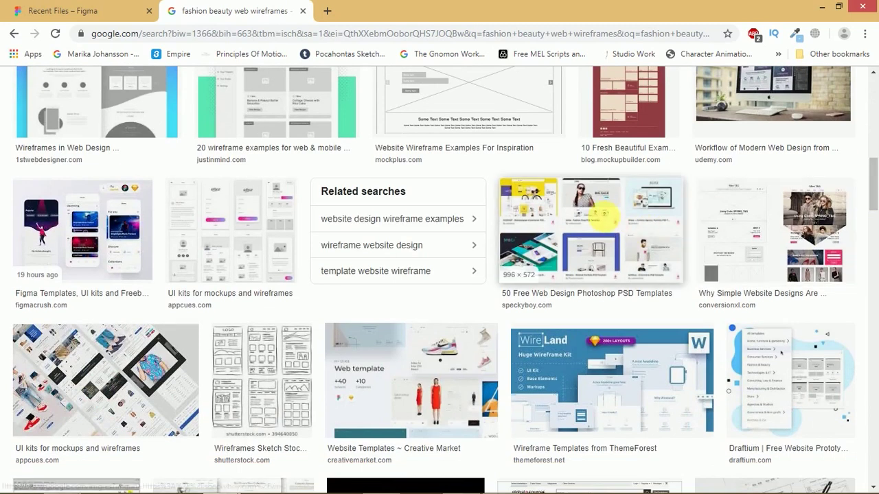
{"action": "left_click", "coordinate": [602, 226]}
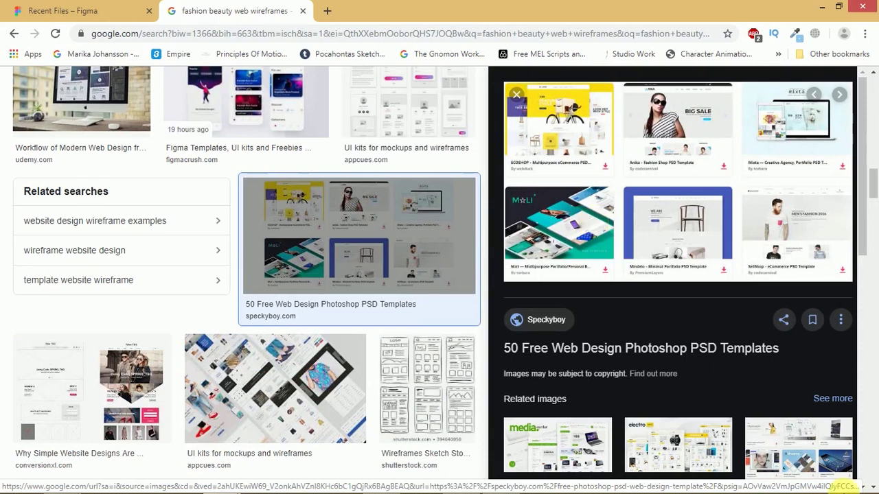
- Scroll the preview and select the word 'wireframes' in the search query
{"action": "left_click_drag", "start_coordinate": [873, 177], "coordinate": [870, 386]}
{"action": "left_click_drag", "start_coordinate": [871, 200], "coordinate": [682, 83]}
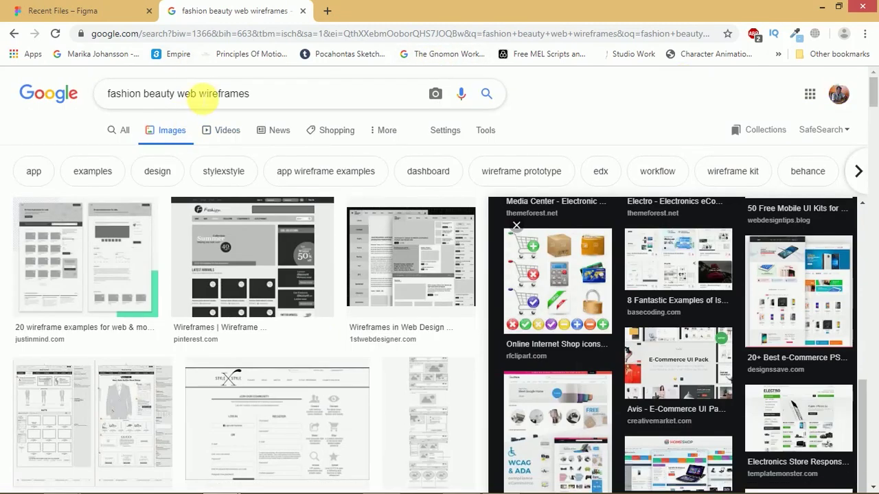
{"action": "left_click_drag", "start_coordinate": [198, 94], "coordinate": [294, 98]}
- Search Google Images for 'fashion beauty web templates', then bring Figma's Recent files to the front
{"action": "type", "text": "templates"}
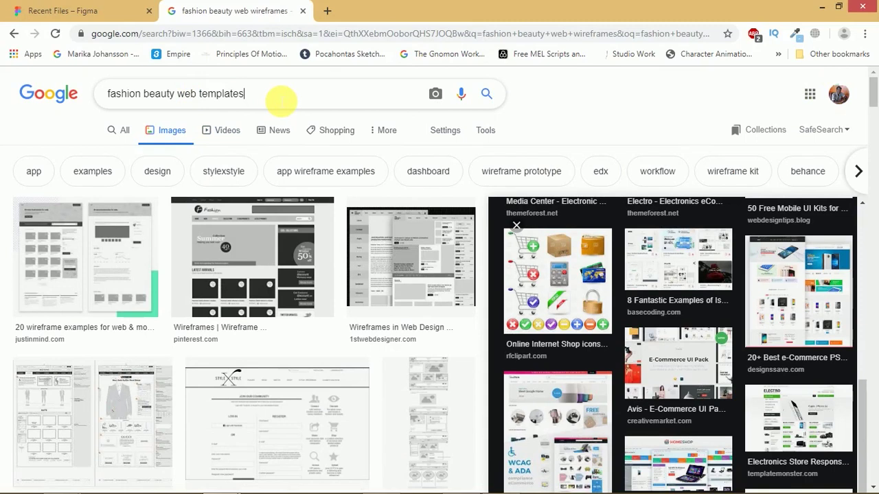
{"action": "key", "text": "Return"}
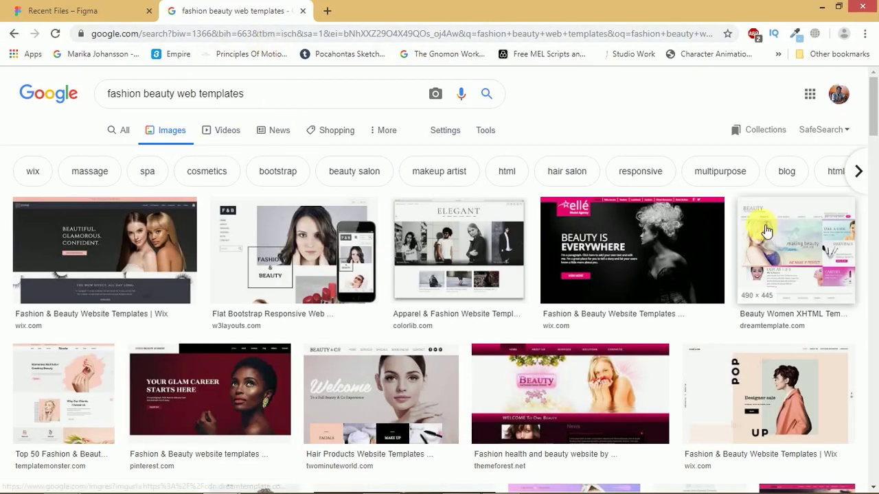
{"action": "left_click_drag", "start_coordinate": [873, 108], "coordinate": [876, 136]}
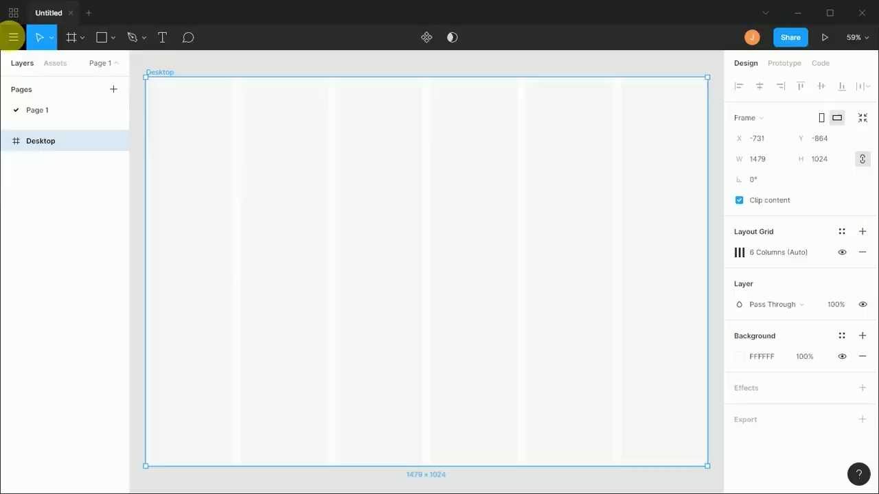
{"action": "left_click", "coordinate": [10, 35]}
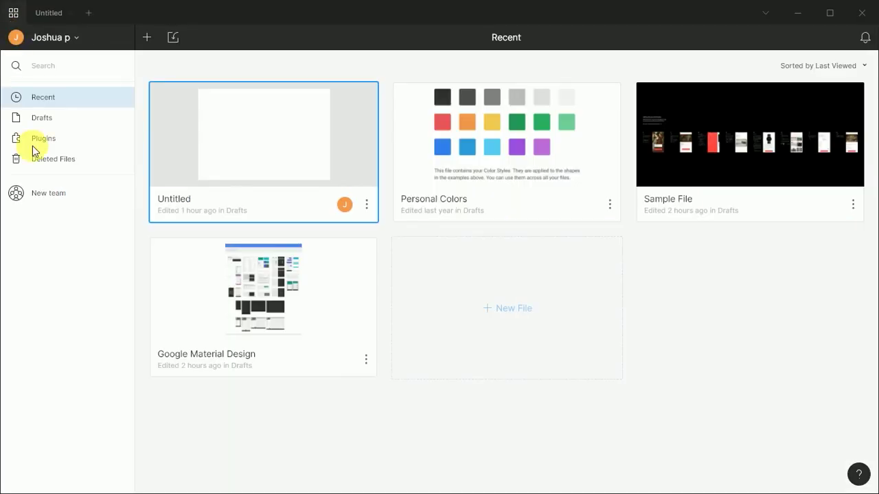
- Go to Figma's Plugins page and show the full Browse list of community plugins
{"action": "left_click", "coordinate": [55, 141]}
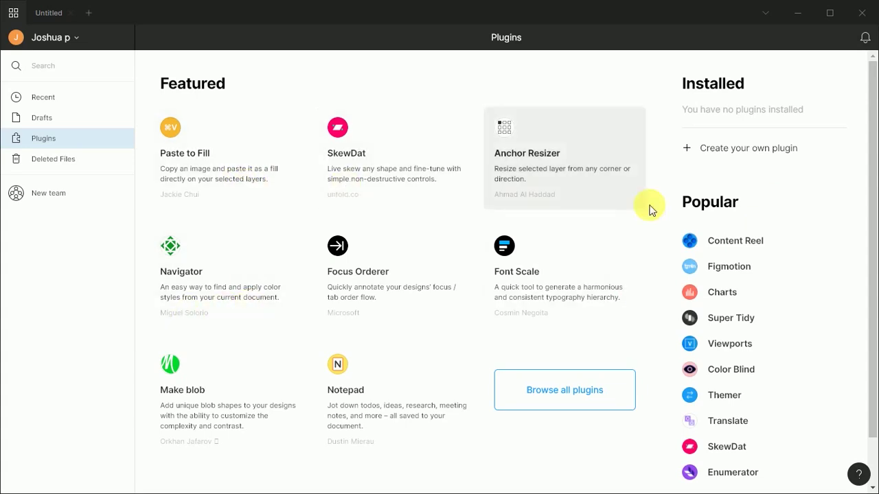
{"action": "scroll", "coordinate": [875, 381], "scroll_direction": "down", "scroll_amount": 1}
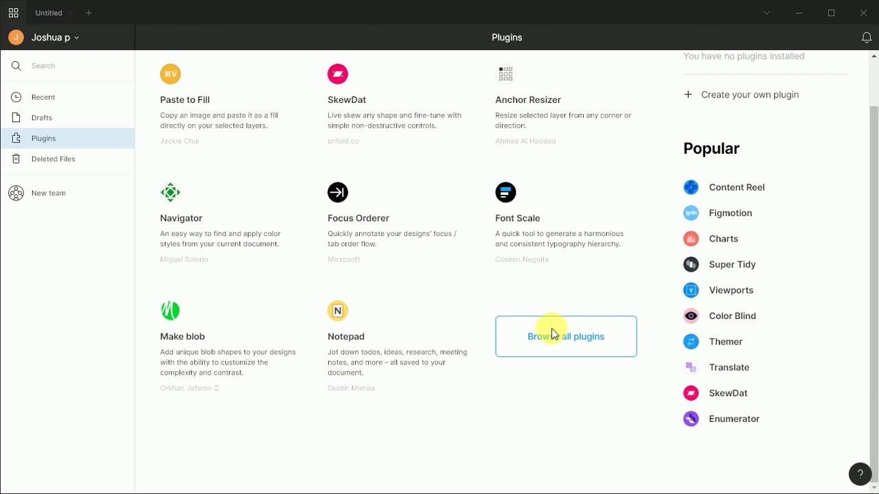
{"action": "left_click", "coordinate": [553, 330]}
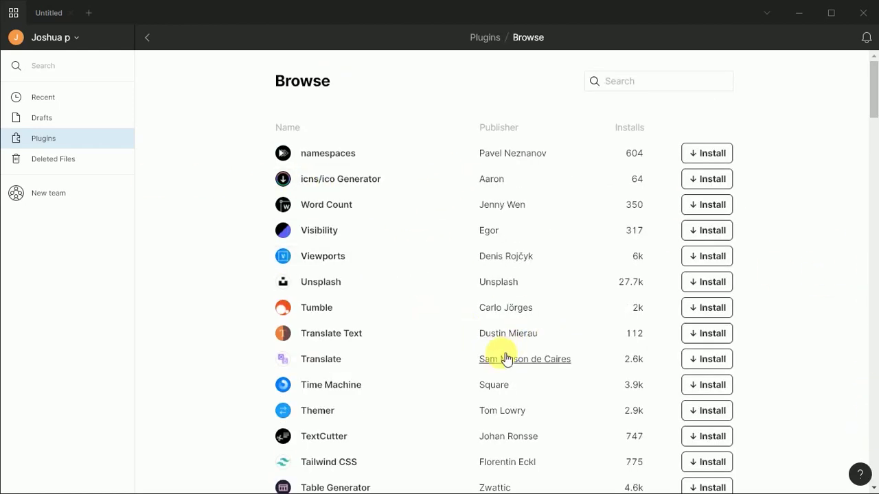
- Install Material Design Icons, Lorem ipsum, Map Maker, Lorem Ipsum Generator and Locator plugins
{"action": "left_click_drag", "start_coordinate": [872, 78], "coordinate": [877, 147]}
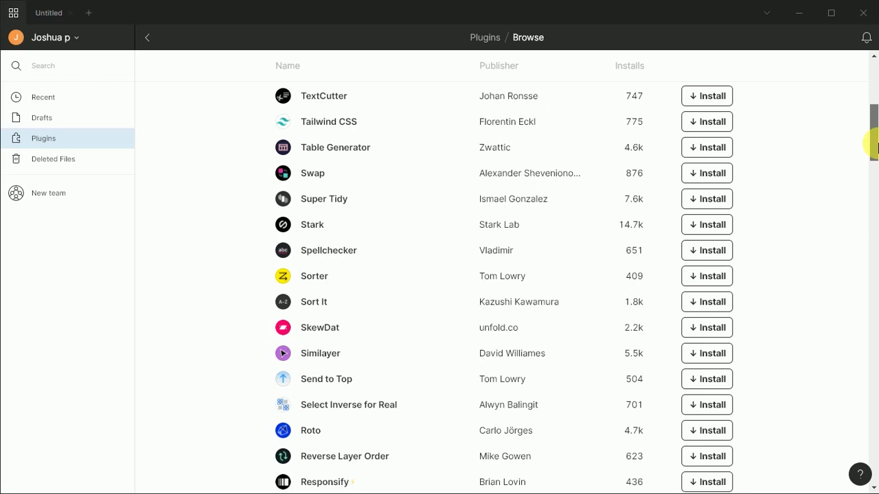
{"action": "left_click_drag", "start_coordinate": [876, 148], "coordinate": [876, 250]}
{"action": "left_click", "coordinate": [697, 272]}
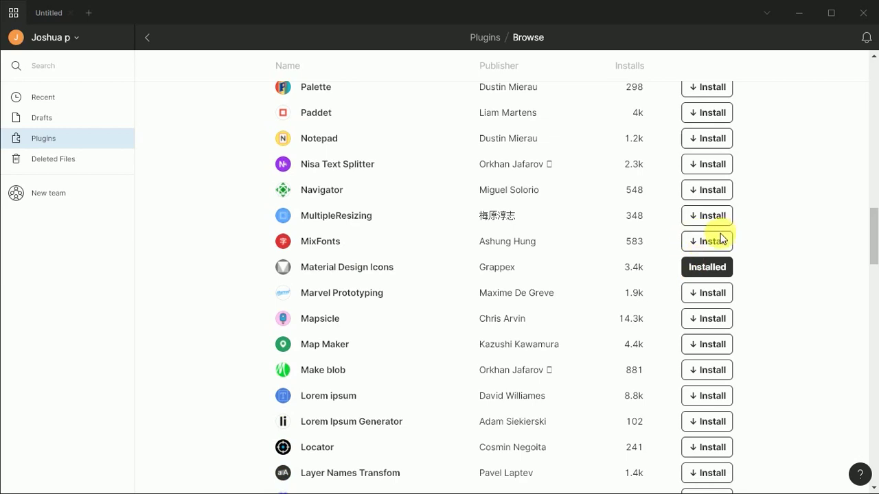
{"action": "left_click", "coordinate": [701, 395]}
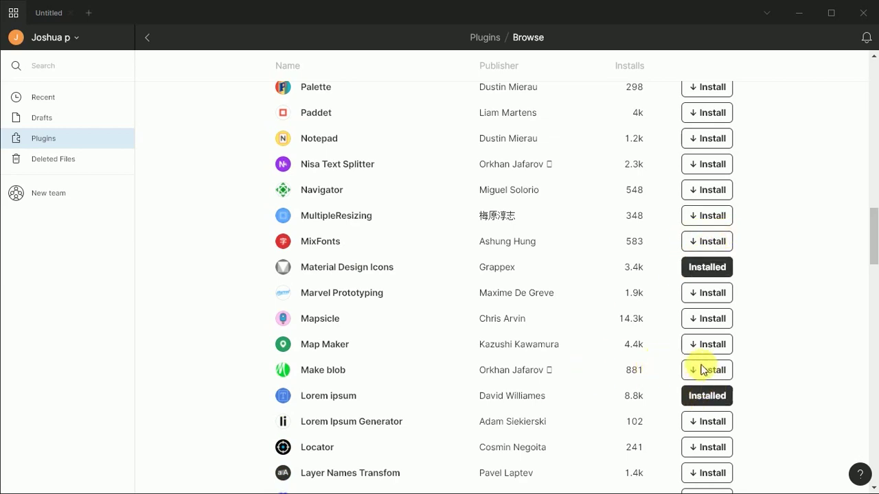
{"action": "left_click", "coordinate": [707, 347]}
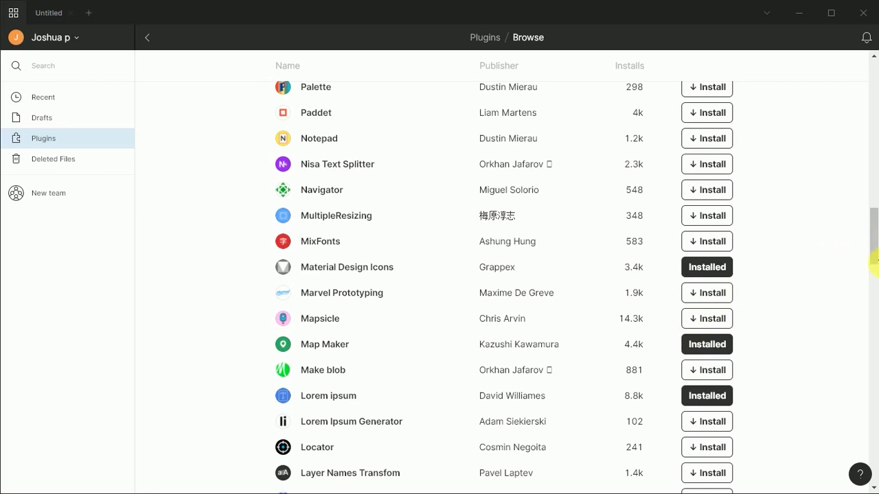
{"action": "left_click", "coordinate": [711, 422]}
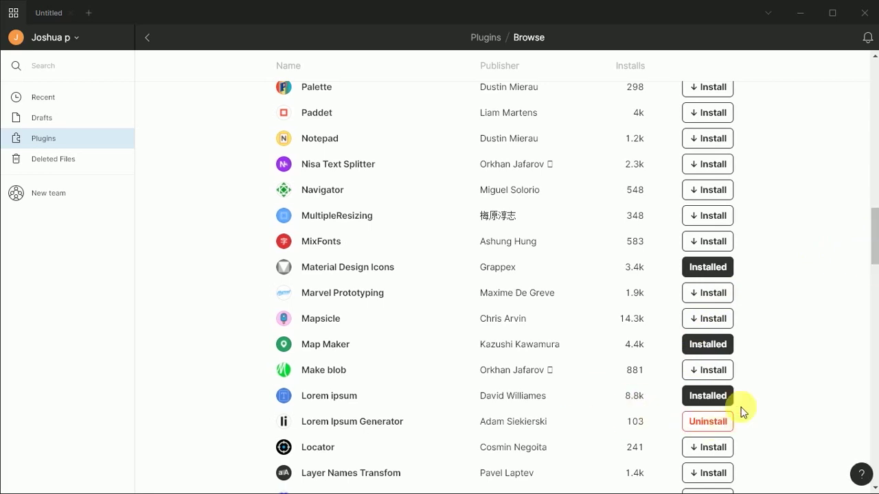
{"action": "left_click", "coordinate": [711, 448]}
- Install the Iconify and Figmoji plugins further down the list
{"action": "scroll", "coordinate": [711, 447], "scroll_direction": "down", "scroll_amount": 6}
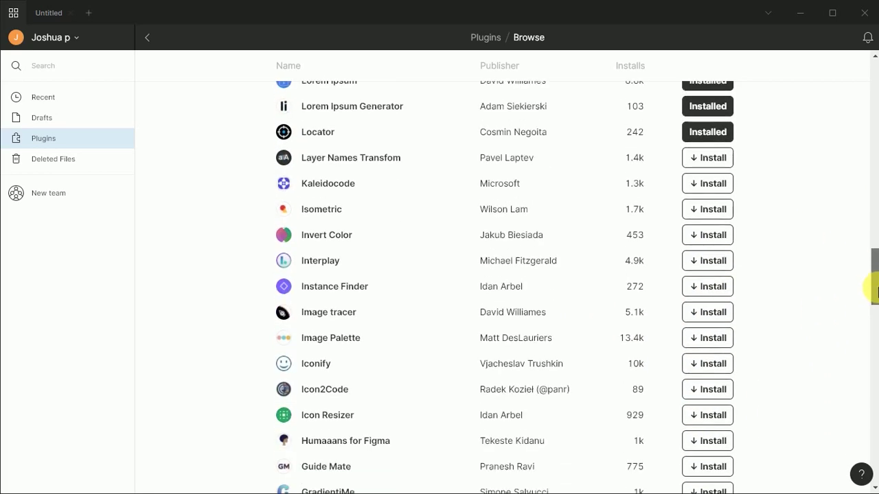
{"action": "left_click", "coordinate": [710, 266]}
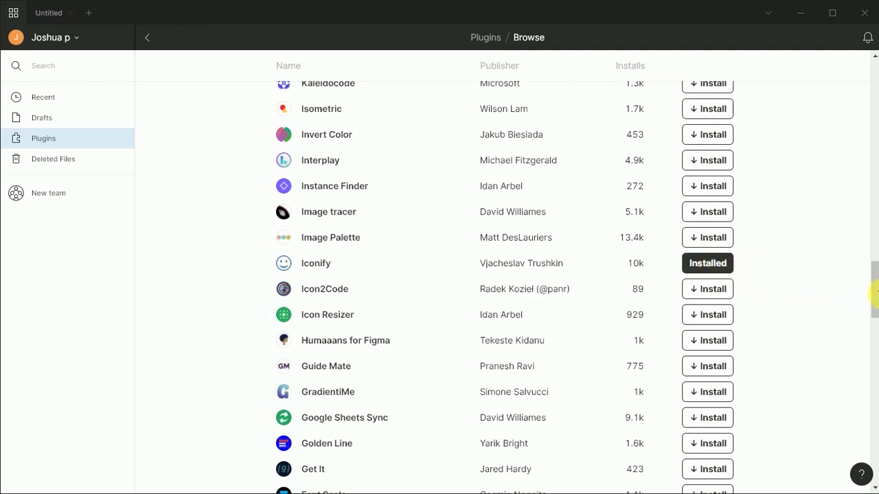
{"action": "scroll", "coordinate": [715, 324], "scroll_direction": "down", "scroll_amount": 10}
{"action": "left_click", "coordinate": [715, 324]}
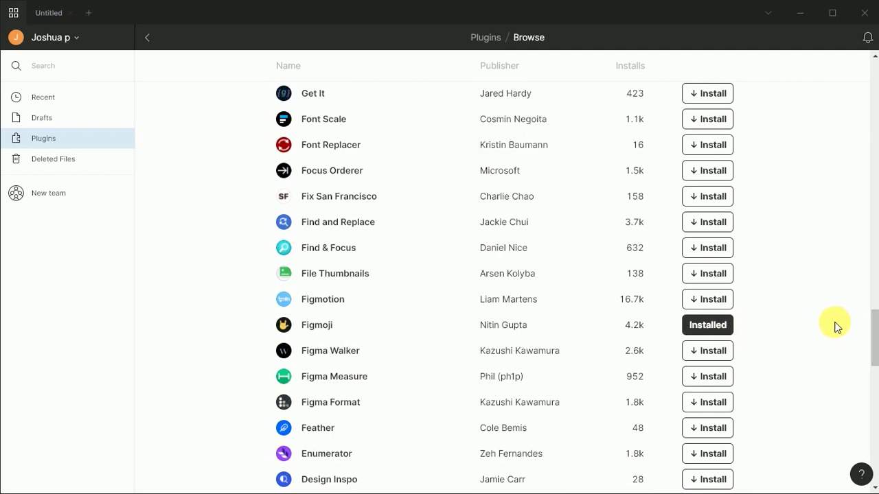
{"action": "scroll", "coordinate": [844, 309], "scroll_direction": "down", "scroll_amount": 20}
{"action": "left_click", "coordinate": [872, 237]}
{"action": "left_click", "coordinate": [873, 237]}
{"action": "left_click", "coordinate": [873, 237]}
{"action": "left_click", "coordinate": [873, 237]}
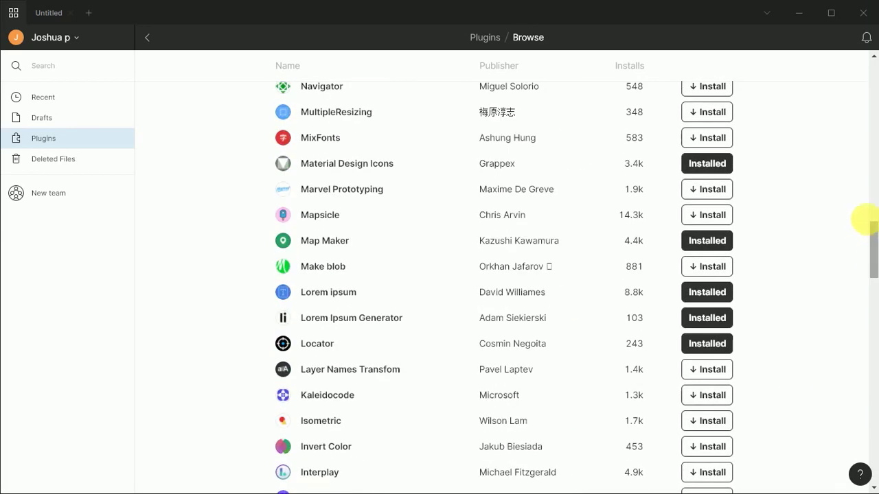
{"action": "left_click_drag", "start_coordinate": [877, 230], "coordinate": [866, 226]}
- Maximize the window, install Unsplash via an 'unspl' search, and return to the Untitled file
{"action": "left_click", "coordinate": [819, 12]}
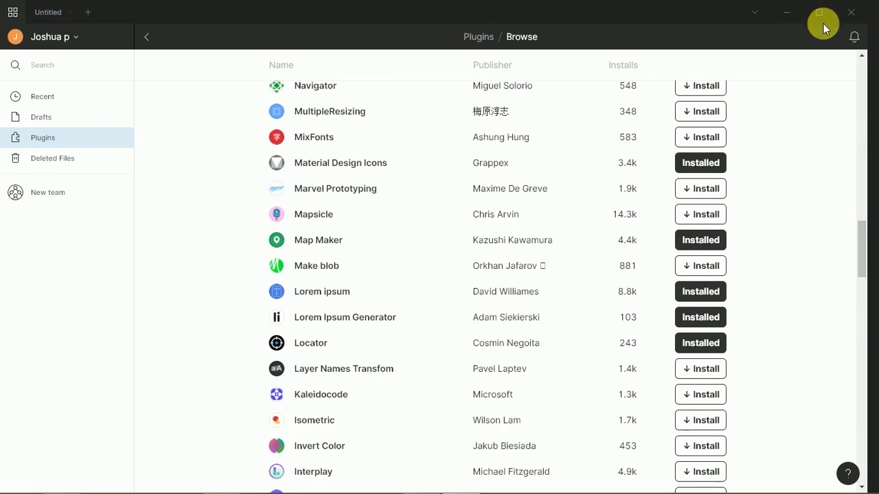
{"action": "left_click_drag", "start_coordinate": [875, 229], "coordinate": [872, 49]}
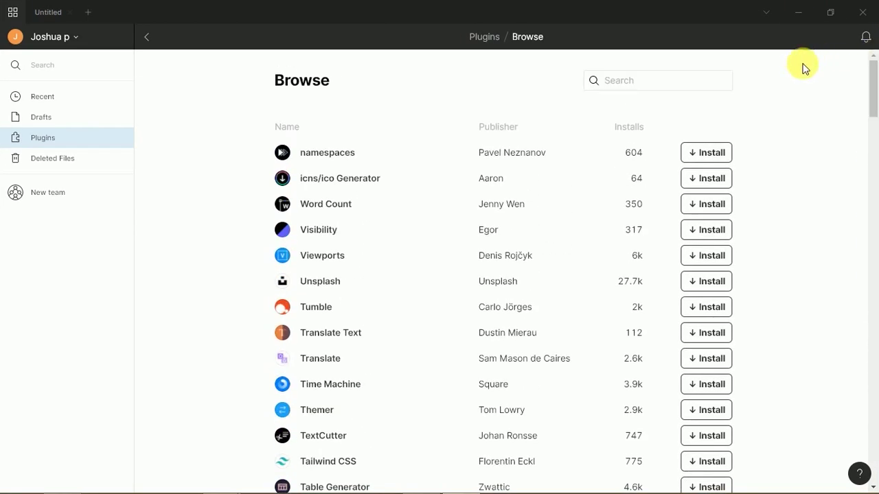
{"action": "left_click", "coordinate": [694, 85]}
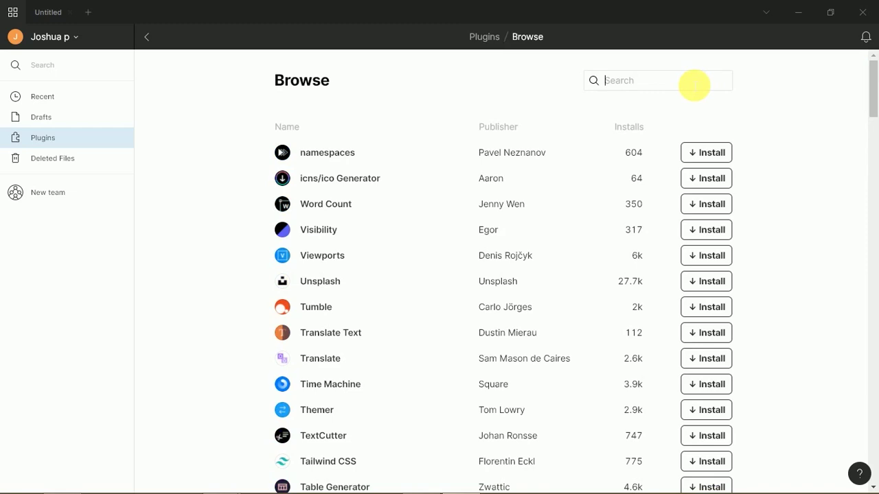
{"action": "type", "text": "unspl"}
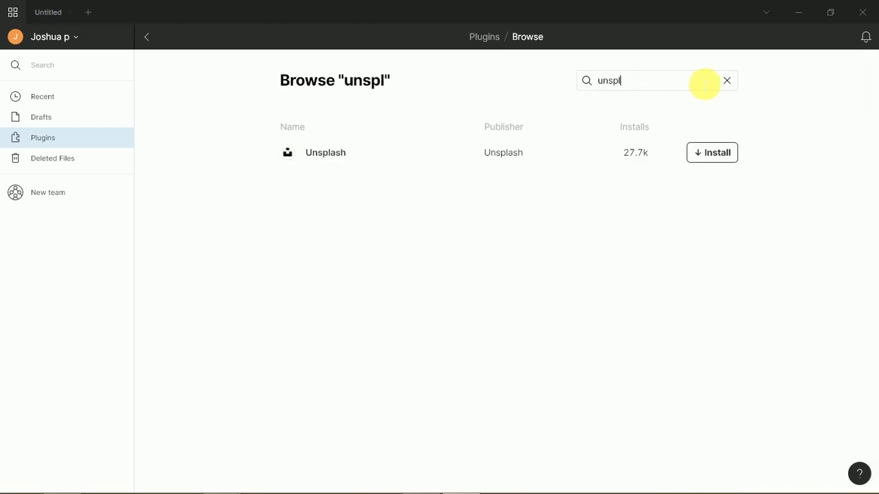
{"action": "left_click", "coordinate": [700, 154]}
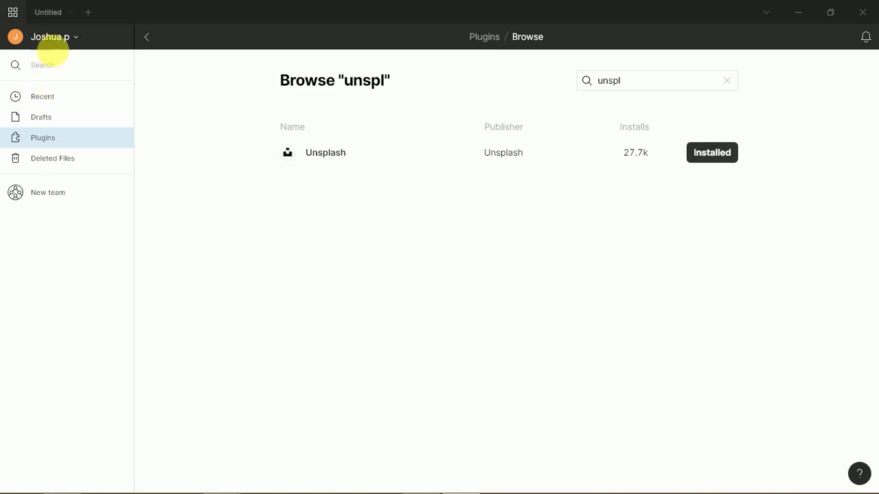
{"action": "left_click", "coordinate": [59, 13]}
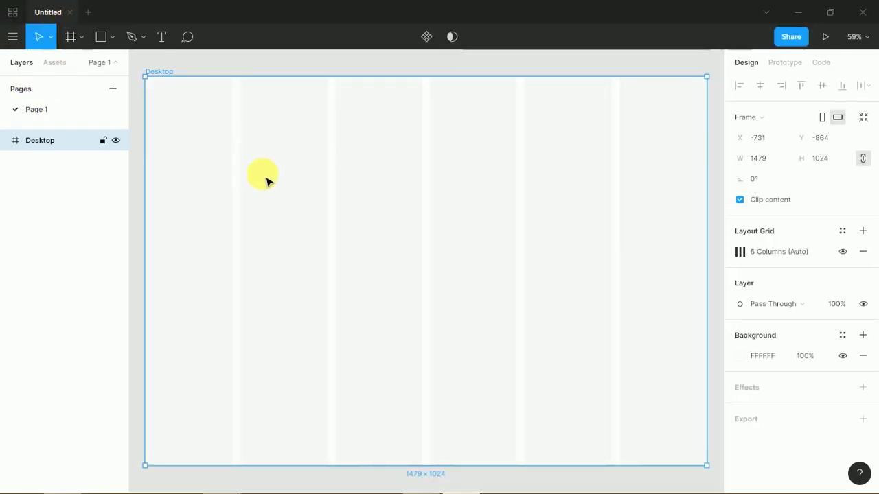
- Check the newly installed plugins in the Desktop frame's right-click Plugins submenu
{"action": "right_click", "coordinate": [258, 180]}
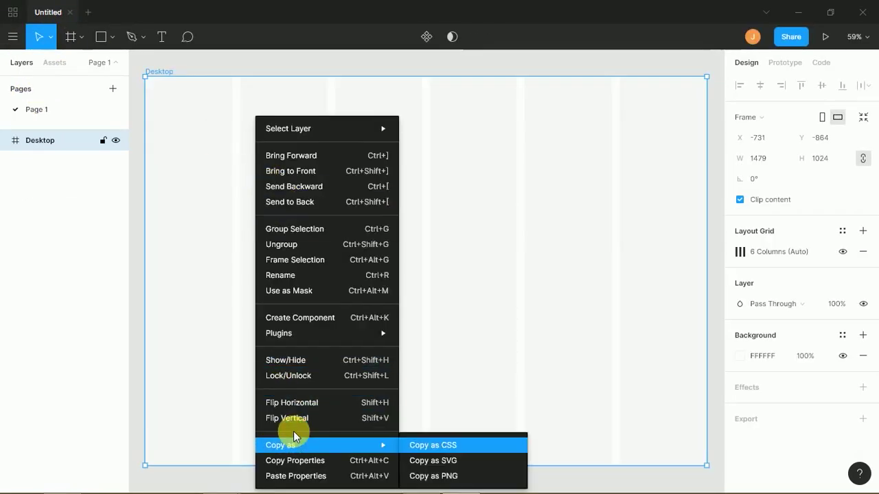
{"action": "mouse_move", "coordinate": [320, 337]}
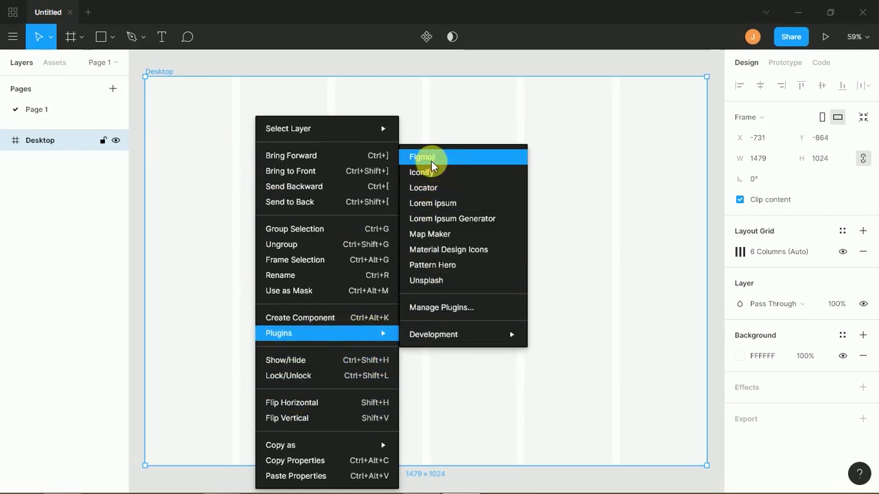
{"action": "mouse_move", "coordinate": [432, 337]}
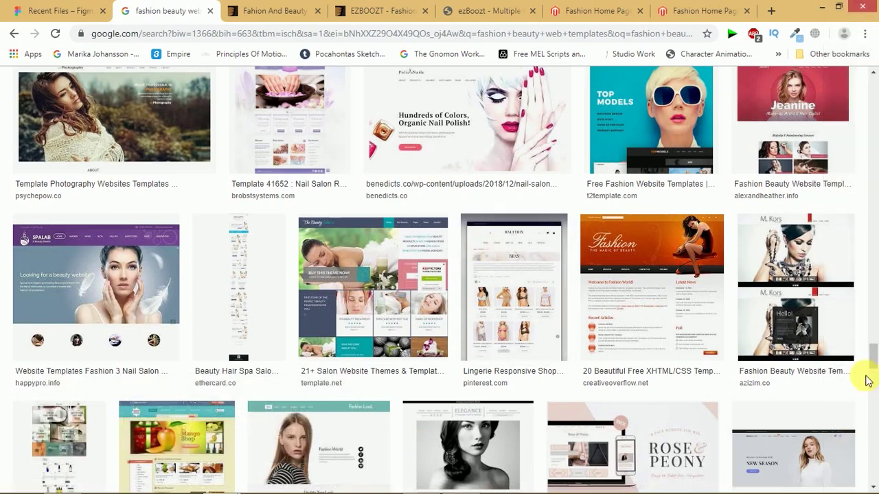
- Scroll the fashion template image results, then view ThemeForest's 21 'fahion and beauty' templates from the top
{"action": "left_click_drag", "start_coordinate": [873, 363], "coordinate": [876, 397]}
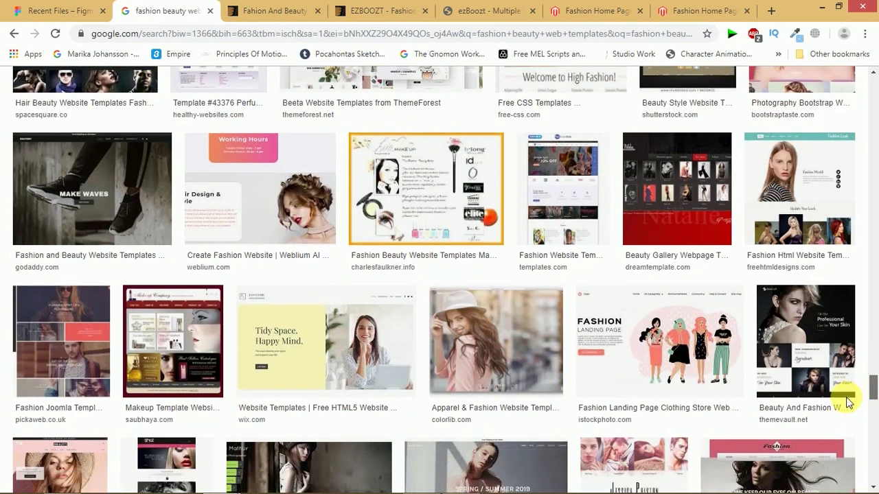
{"action": "scroll", "coordinate": [849, 403], "scroll_direction": "down", "scroll_amount": 2}
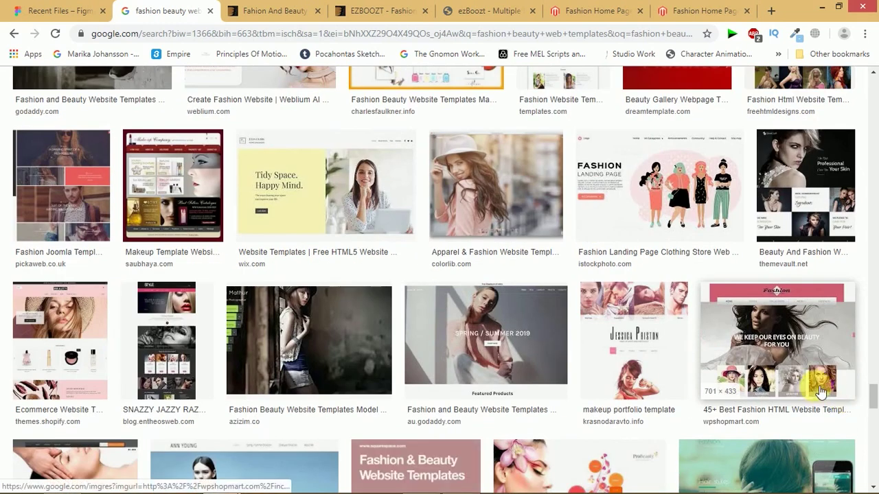
{"action": "left_click_drag", "start_coordinate": [872, 309], "coordinate": [871, 172]}
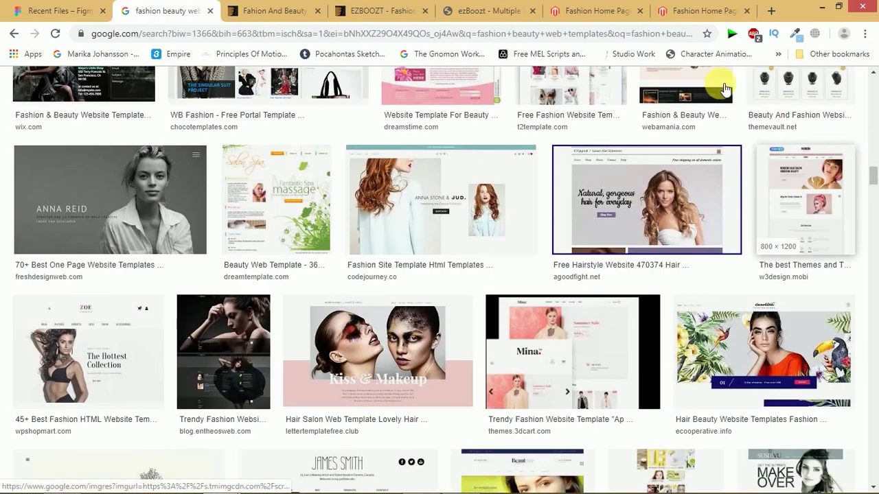
{"action": "left_click", "coordinate": [278, 8]}
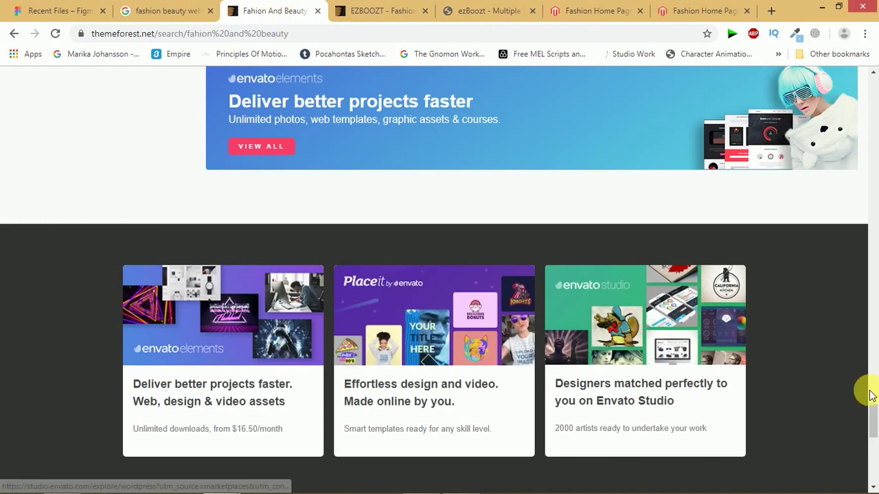
{"action": "left_click_drag", "start_coordinate": [872, 415], "coordinate": [862, 70]}
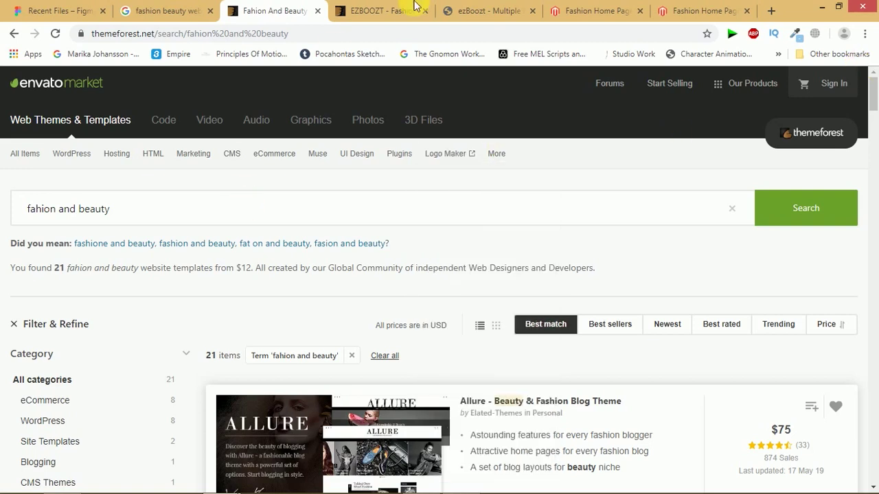
- Look over the EZBOOZT item page, the ezBoozt landing page and the Womens Streetwear demo home
{"action": "left_click", "coordinate": [362, 14]}
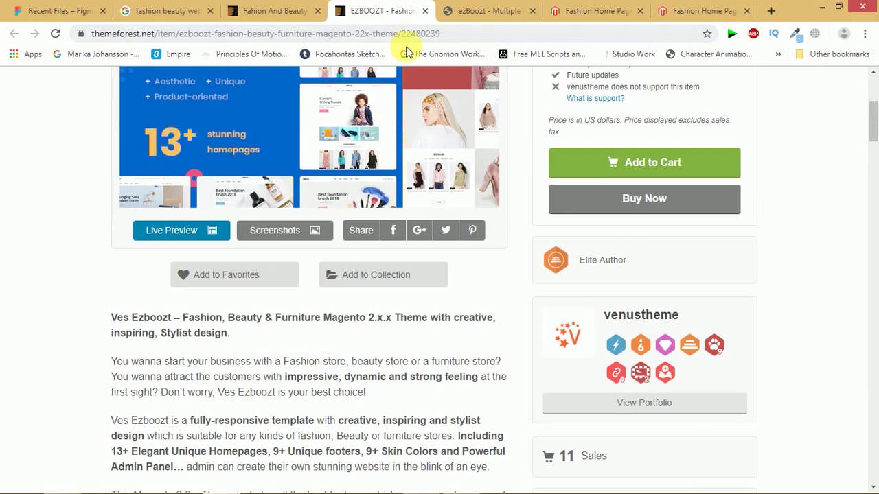
{"action": "left_click", "coordinate": [486, 11]}
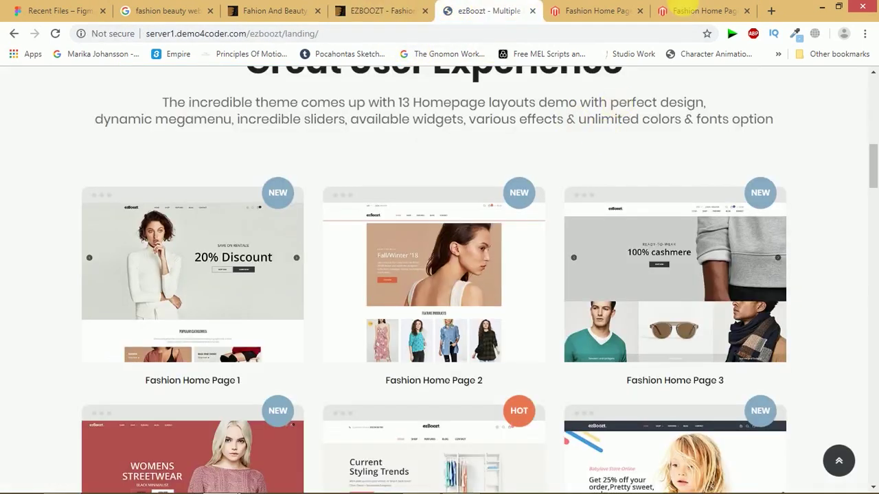
{"action": "left_click", "coordinate": [587, 13]}
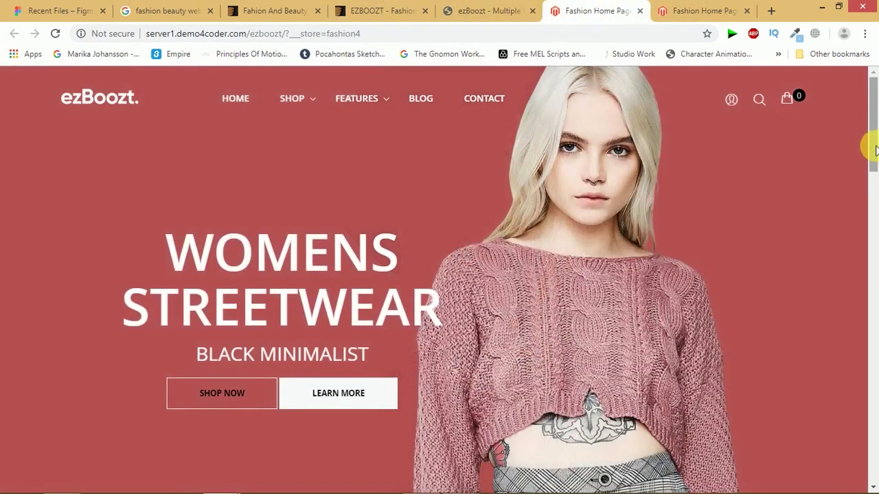
{"action": "left_click_drag", "start_coordinate": [874, 150], "coordinate": [869, 15]}
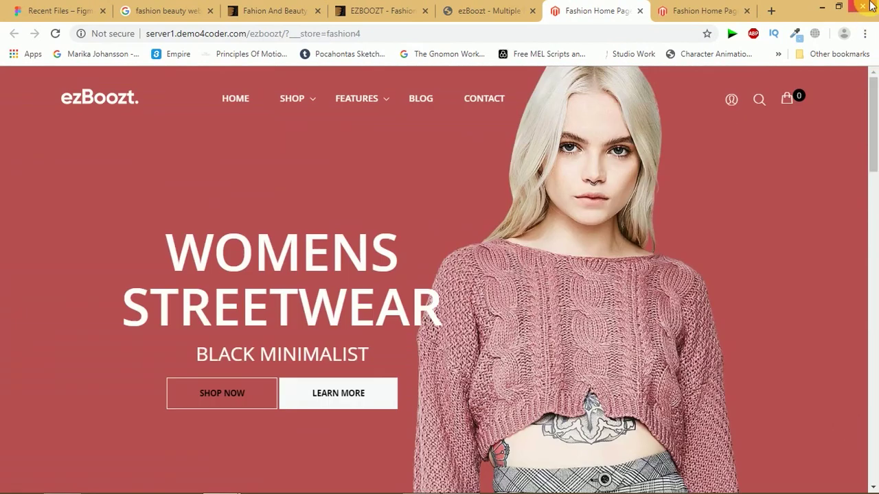
{"action": "mouse_move", "coordinate": [870, 5]}
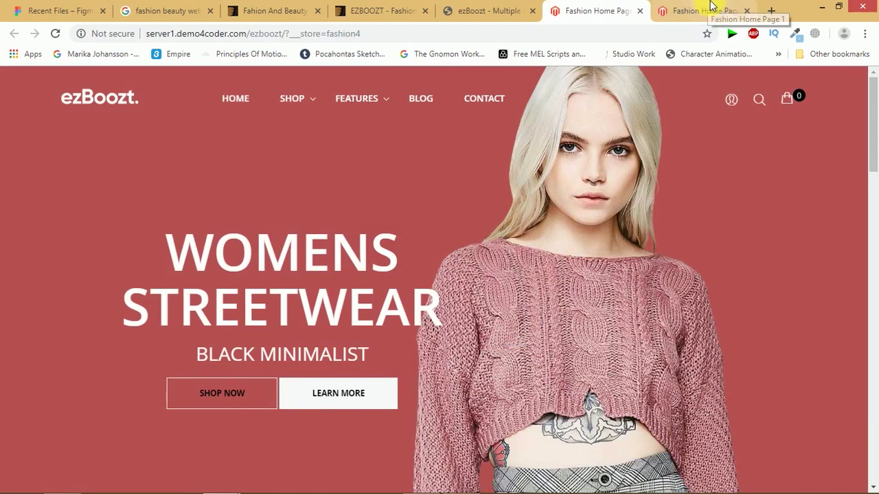
- View the other fashion home page demo, revisit the image results, then return to Figma
{"action": "left_click", "coordinate": [704, 10]}
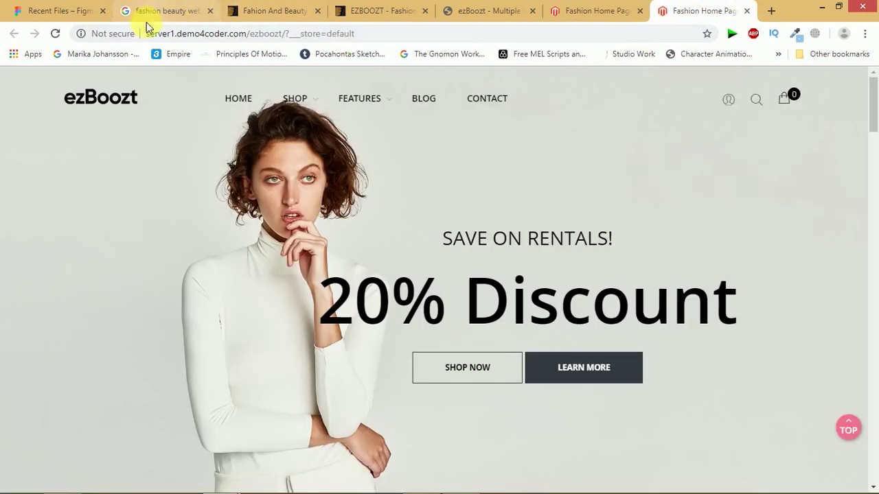
{"action": "left_click", "coordinate": [164, 11]}
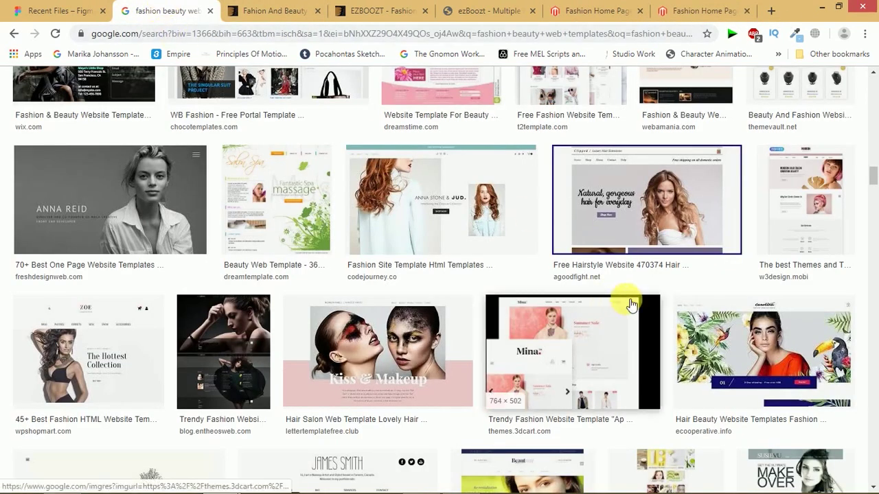
{"action": "left_click", "coordinate": [770, 10]}
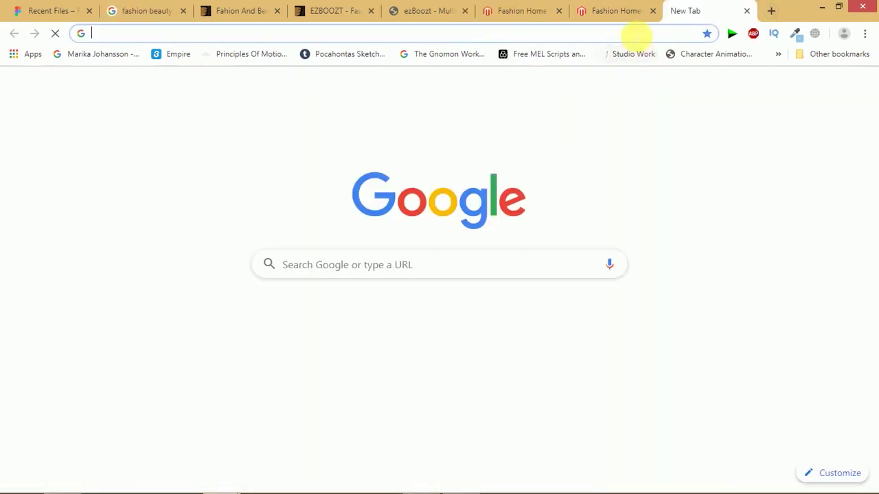
{"action": "left_click", "coordinate": [461, 483]}
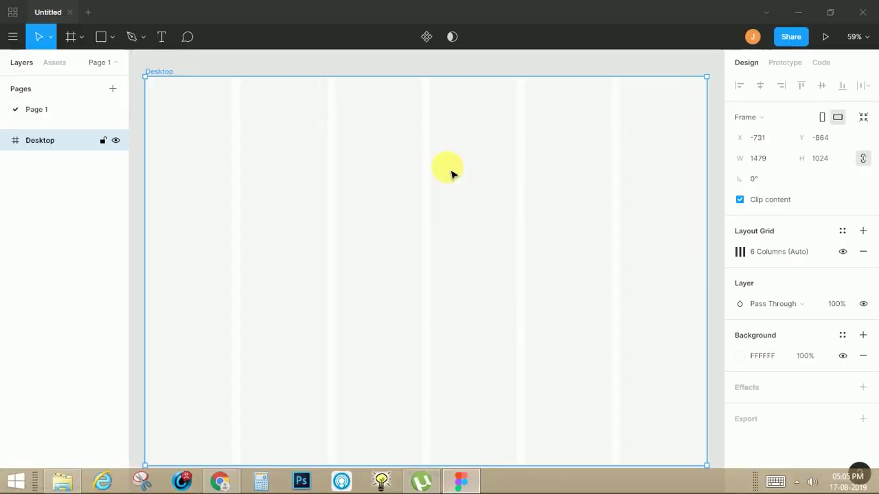
- Launch the Unsplash plugin from the Desktop frame's Plugins menu
{"action": "right_click", "coordinate": [424, 184]}
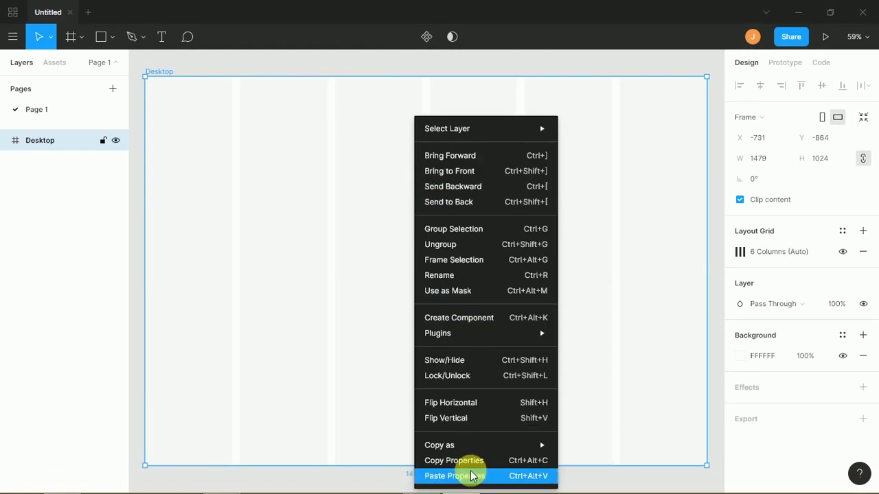
{"action": "mouse_move", "coordinate": [481, 445]}
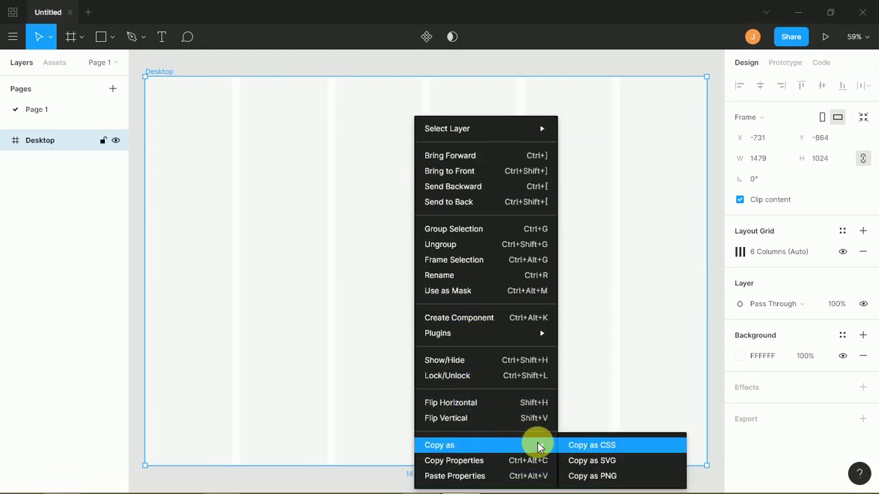
{"action": "mouse_move", "coordinate": [501, 334]}
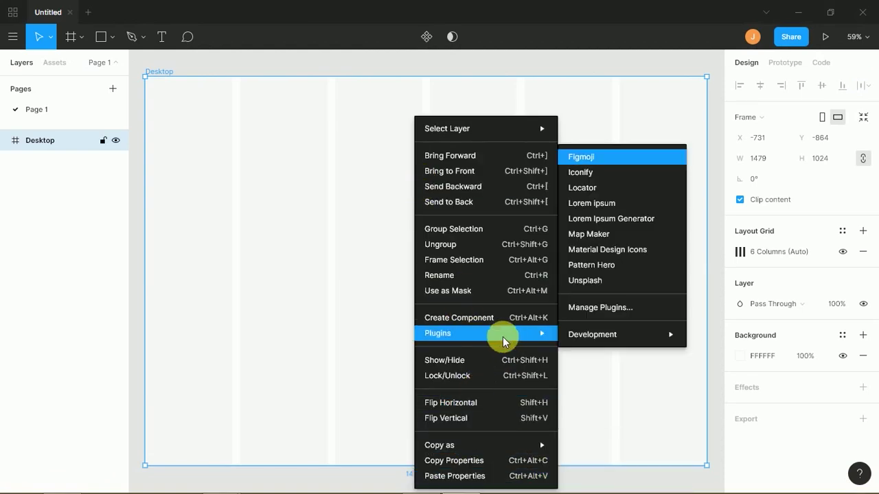
{"action": "left_click", "coordinate": [585, 283]}
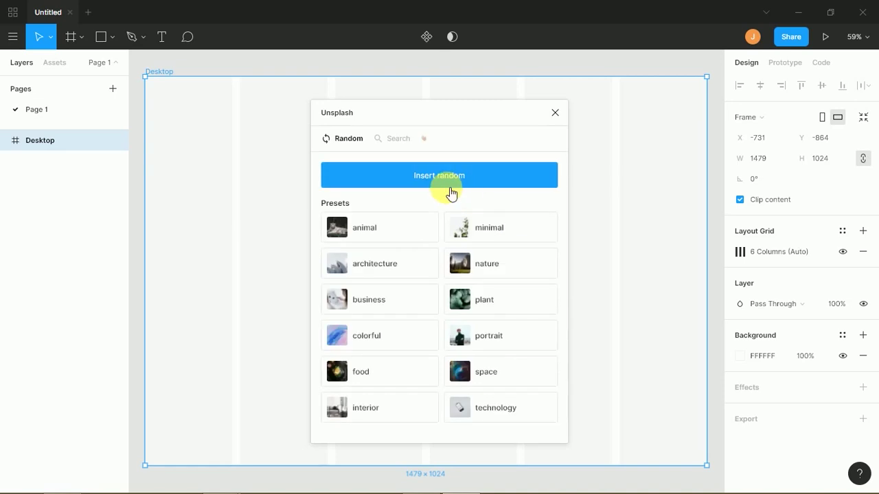
- Search the Unsplash plugin for 'beauty' photos
{"action": "left_click", "coordinate": [398, 139]}
{"action": "left_click", "coordinate": [390, 173]}
{"action": "type", "text": "beauti"}
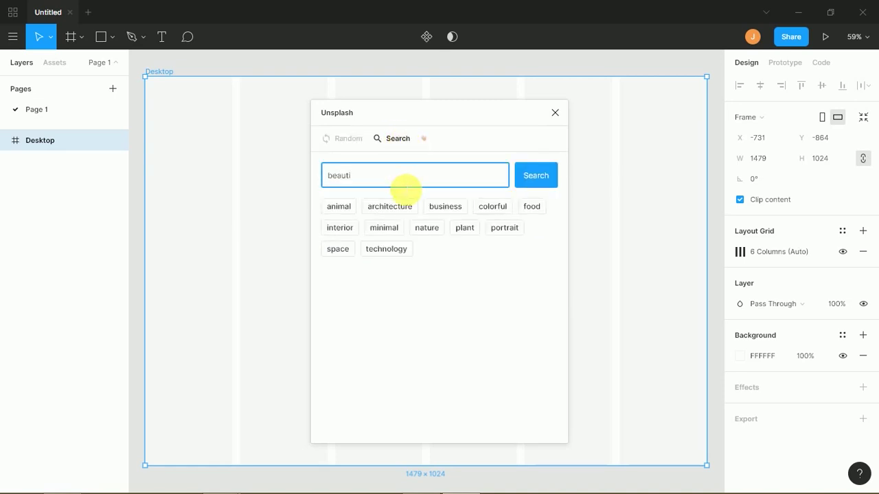
{"action": "left_click", "coordinate": [535, 175]}
- Load three more pages of beauty photo results, then switch to Chrome's new tab
{"action": "left_click_drag", "start_coordinate": [561, 202], "coordinate": [566, 412]}
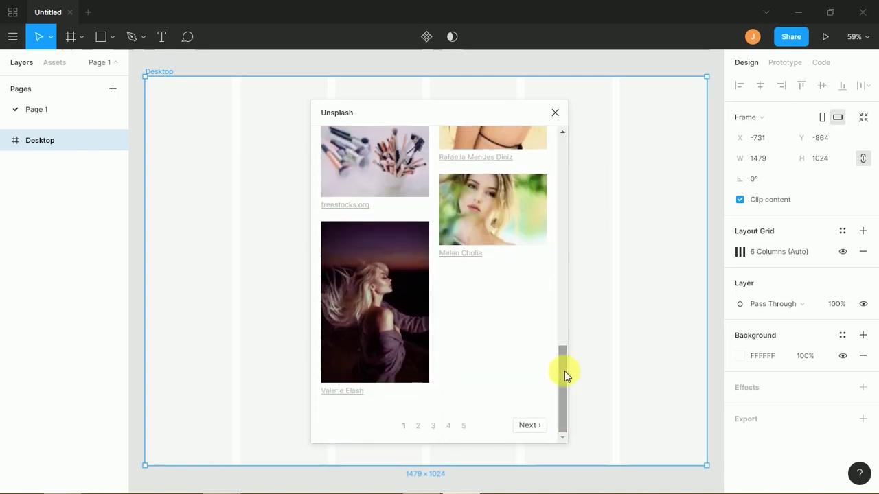
{"action": "left_click", "coordinate": [530, 423]}
{"action": "scroll", "coordinate": [554, 272], "scroll_direction": "down", "scroll_amount": 5}
{"action": "scroll", "coordinate": [556, 274], "scroll_direction": "down", "scroll_amount": 8}
{"action": "left_click", "coordinate": [440, 416]}
{"action": "scroll", "coordinate": [543, 227], "scroll_direction": "down", "scroll_amount": 2}
{"action": "left_click_drag", "start_coordinate": [558, 217], "coordinate": [547, 402]}
{"action": "left_click", "coordinate": [455, 424]}
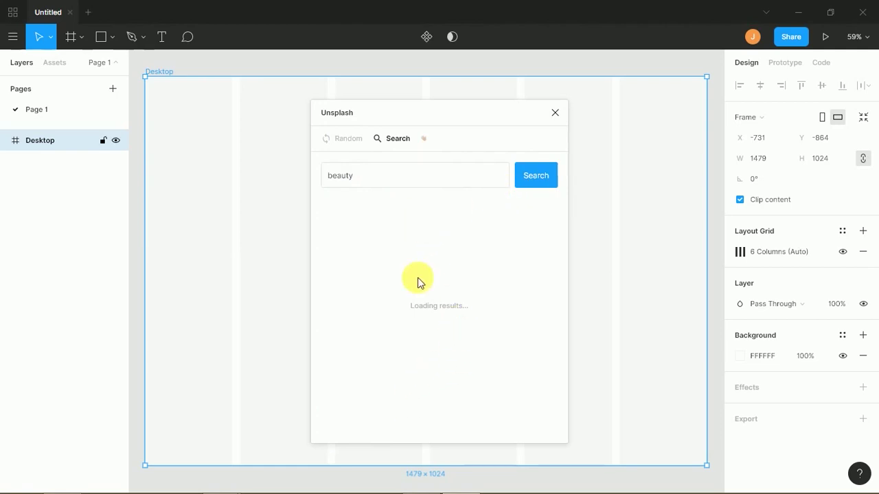
{"action": "mouse_move", "coordinate": [436, 489]}
{"action": "key", "text": "alt+Tab"}
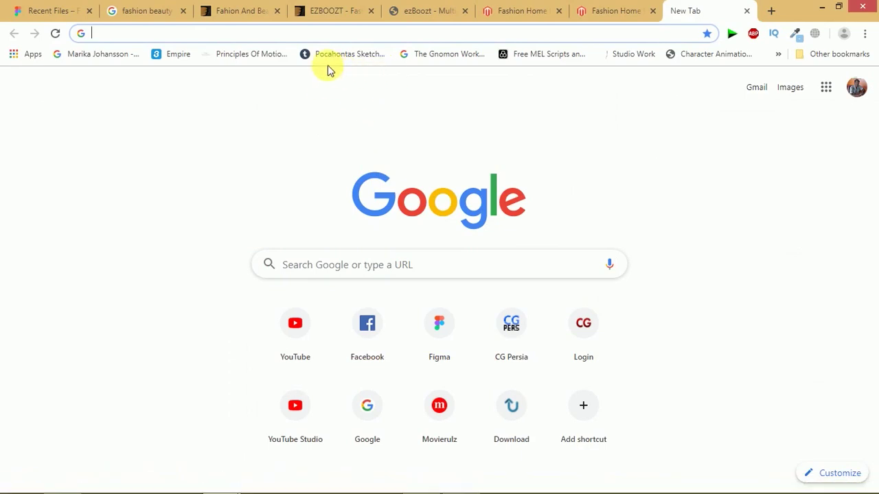
- Open the Unsplash website, then Google 'beautifulgirl png' in a new tab
{"action": "type", "text": "unsplash"}
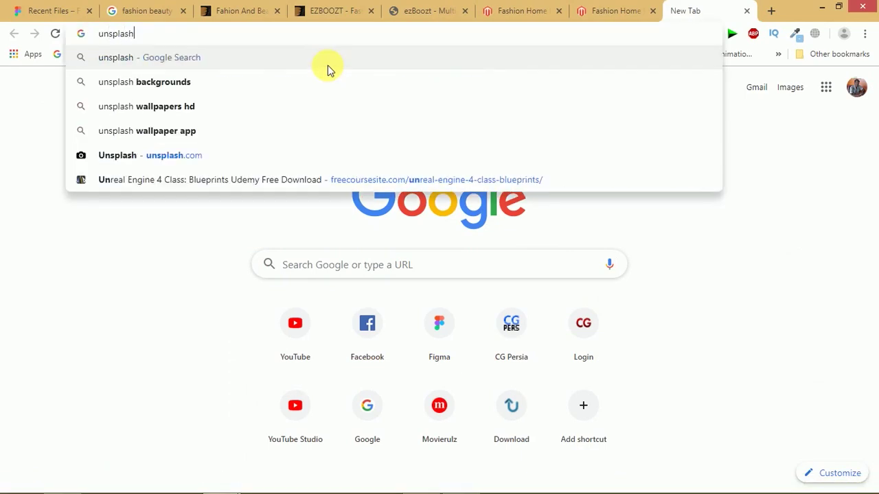
{"action": "key", "text": "Return"}
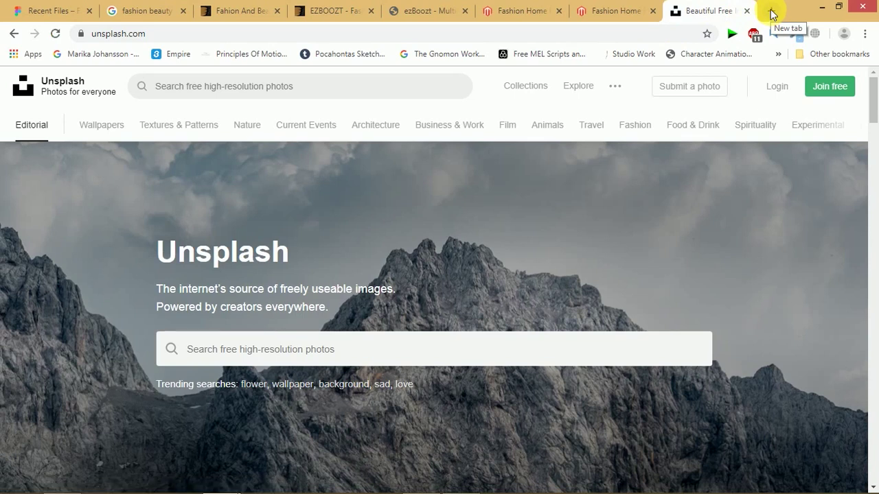
{"action": "left_click", "coordinate": [771, 12]}
{"action": "type", "text": "beautifulgirl png"}
{"action": "key", "text": "Return"}
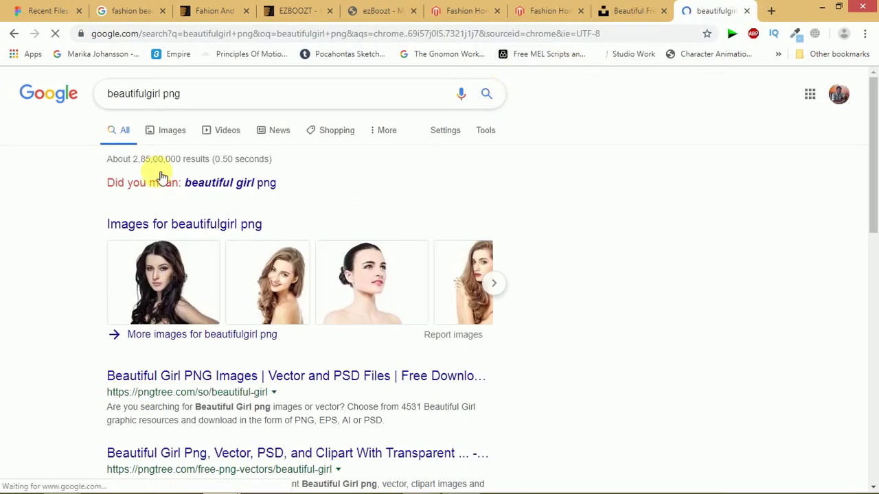
- Filter the beautifulgirl png image results to Large size and browse them, then start a Freepik search
{"action": "left_click", "coordinate": [174, 142]}
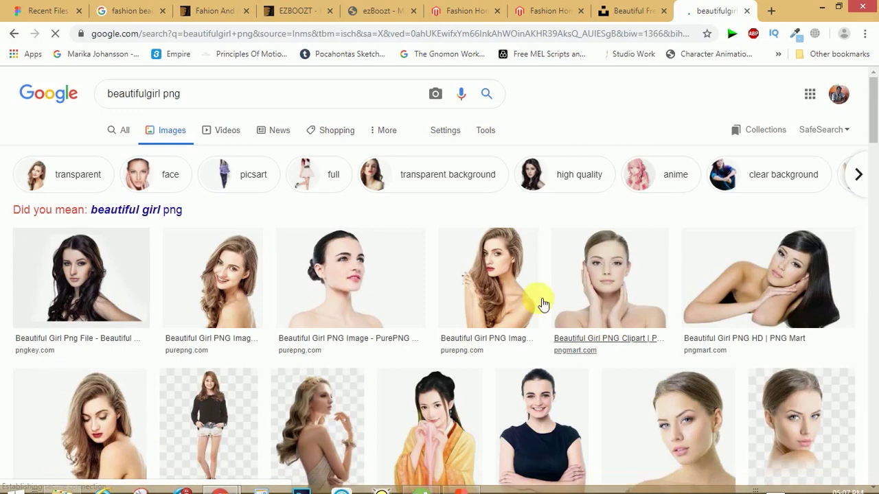
{"action": "left_click", "coordinate": [489, 131]}
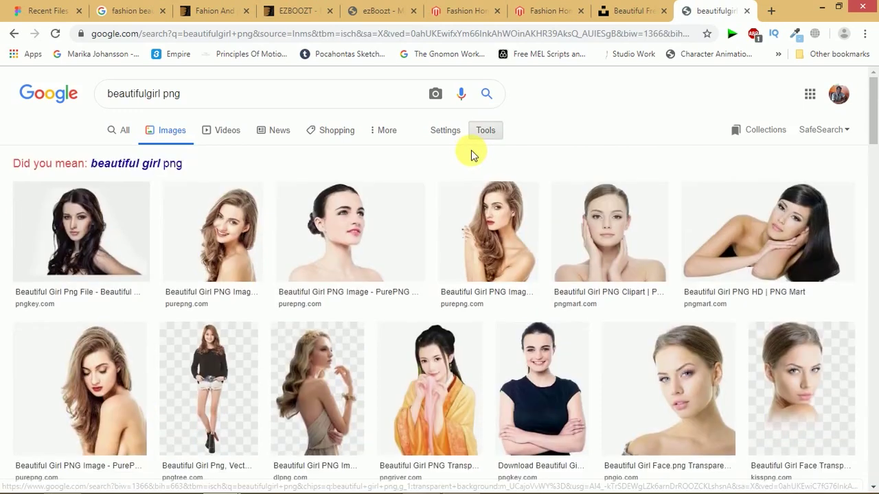
{"action": "left_click", "coordinate": [126, 158]}
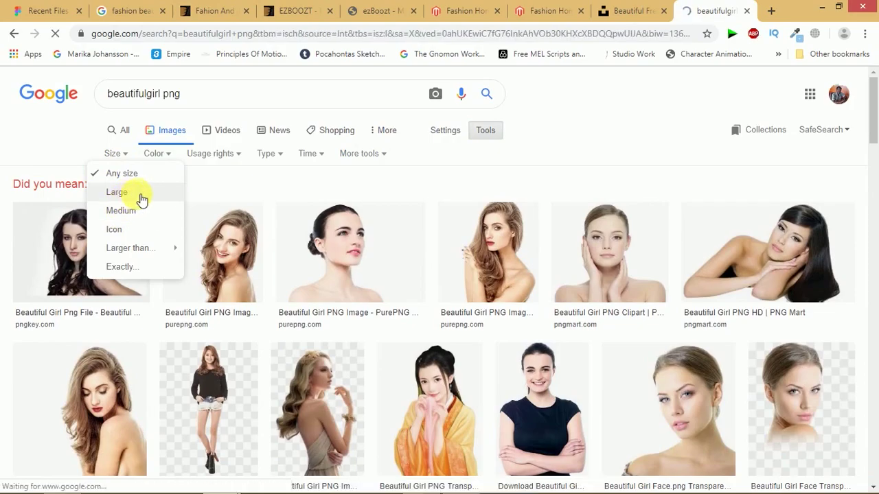
{"action": "left_click", "coordinate": [118, 193]}
{"action": "scroll", "coordinate": [137, 206], "scroll_direction": "down", "scroll_amount": 10}
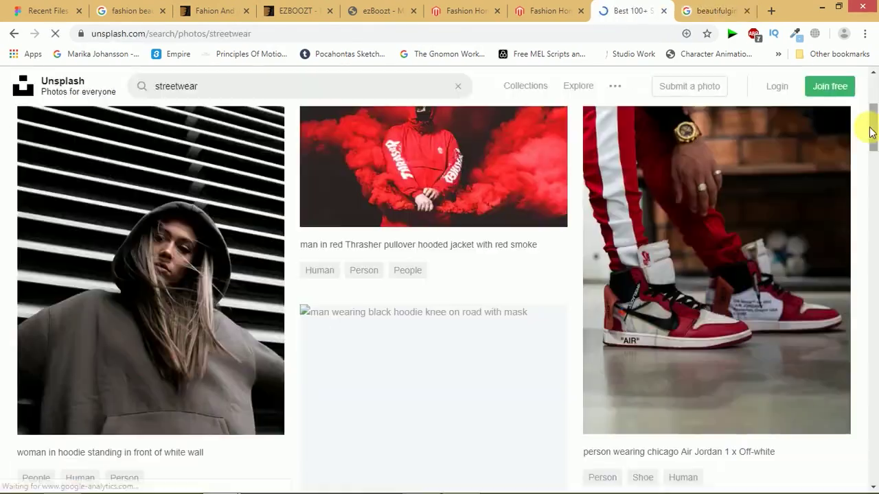
{"action": "scroll", "coordinate": [872, 255], "scroll_direction": "down", "scroll_amount": 15}
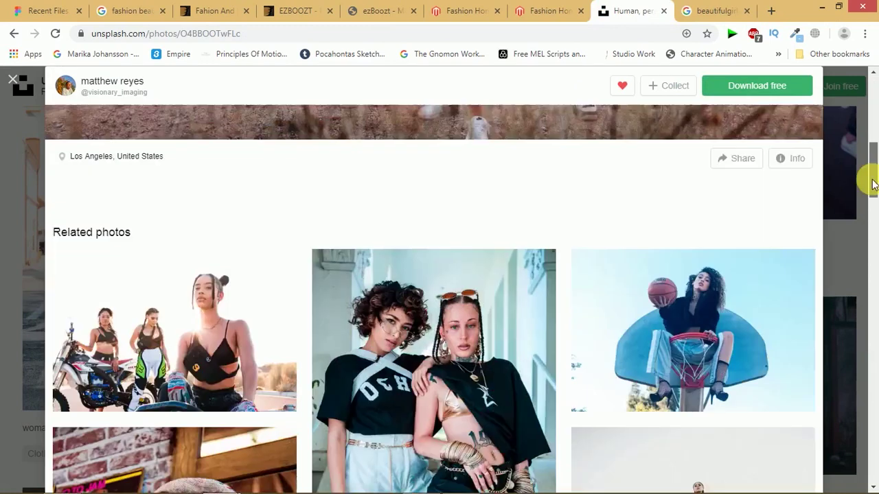
{"action": "scroll", "coordinate": [871, 295], "scroll_direction": "down", "scroll_amount": 5}
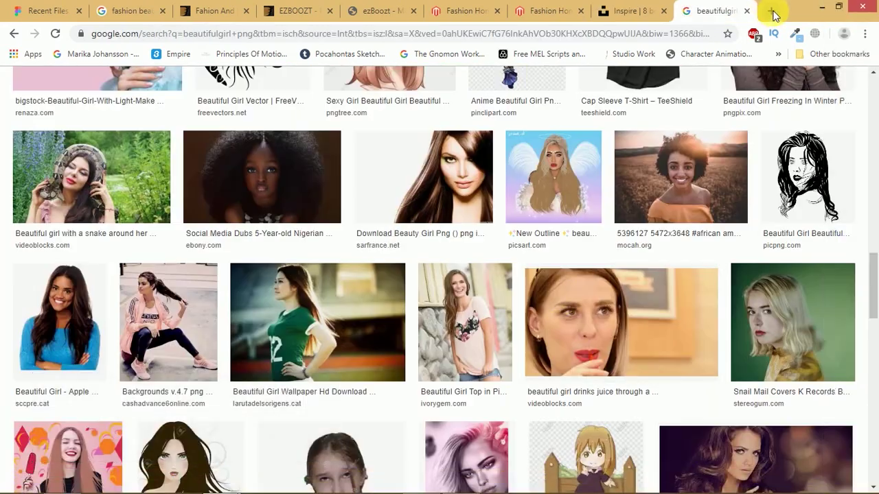
{"action": "left_click", "coordinate": [771, 11]}
{"action": "type", "text": "f"}
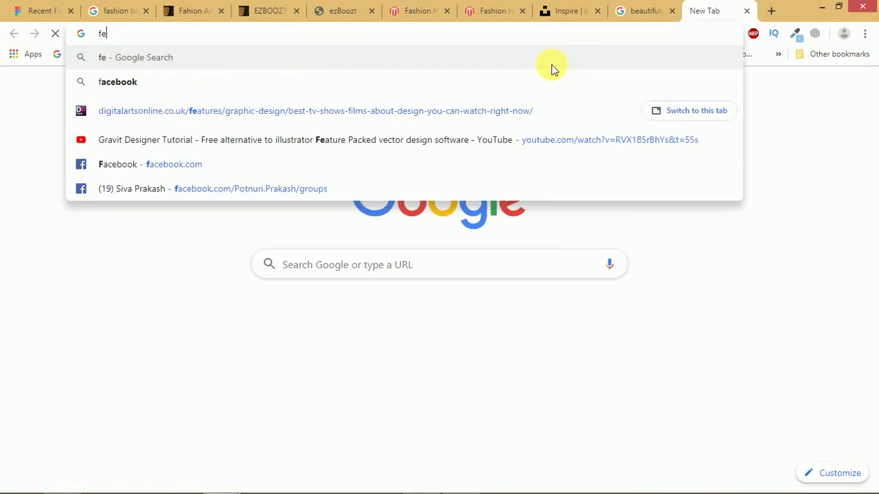
{"action": "type", "text": "reepi"}
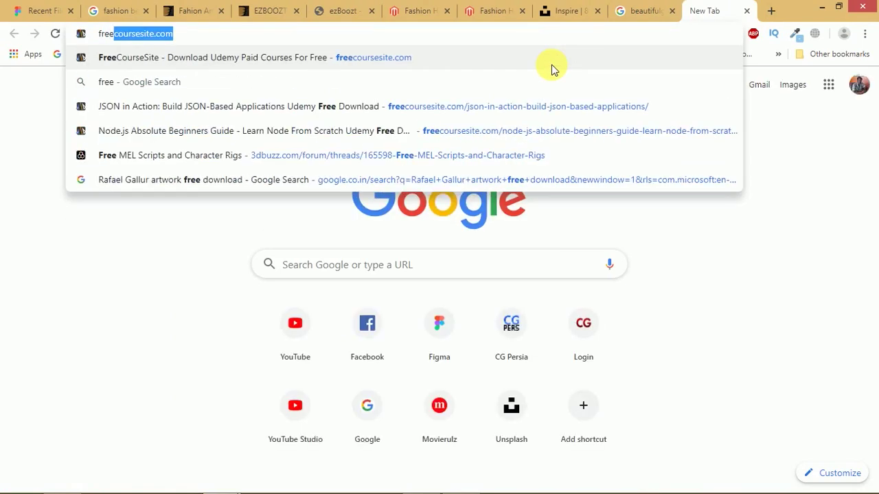
{"action": "type", "text": "k"}
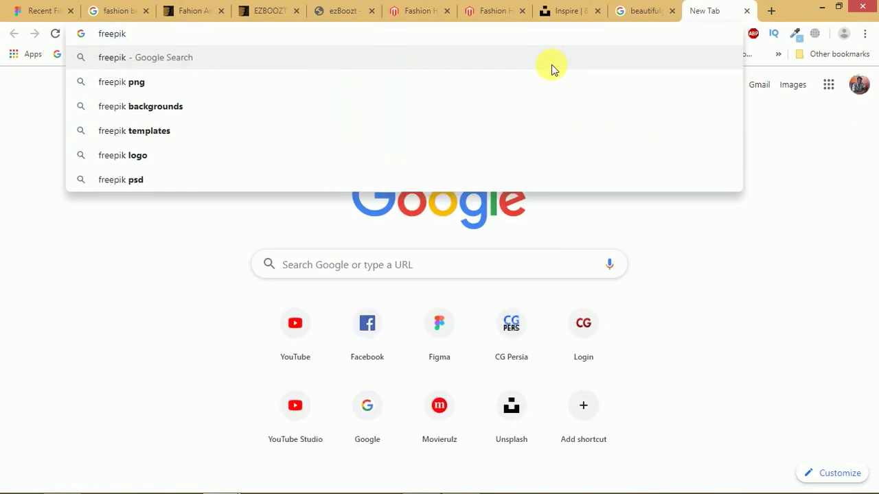
- Open Freepik, search for 'fashio' photos and scroll the results
{"action": "key", "text": "ctrl+Return"}
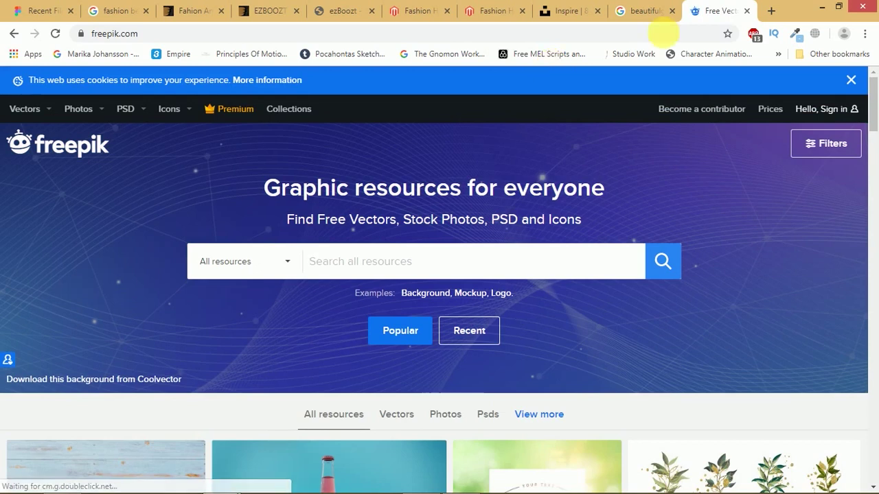
{"action": "left_click_drag", "start_coordinate": [873, 108], "coordinate": [647, 147]}
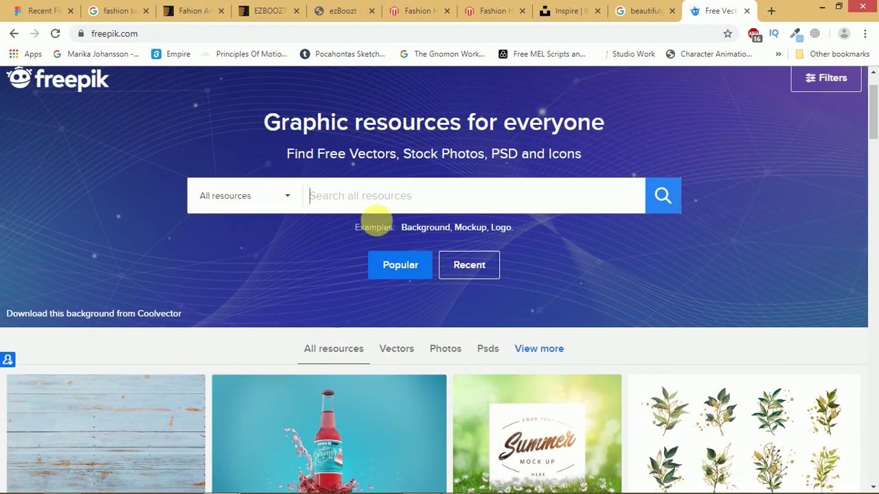
{"action": "type", "text": "fas"}
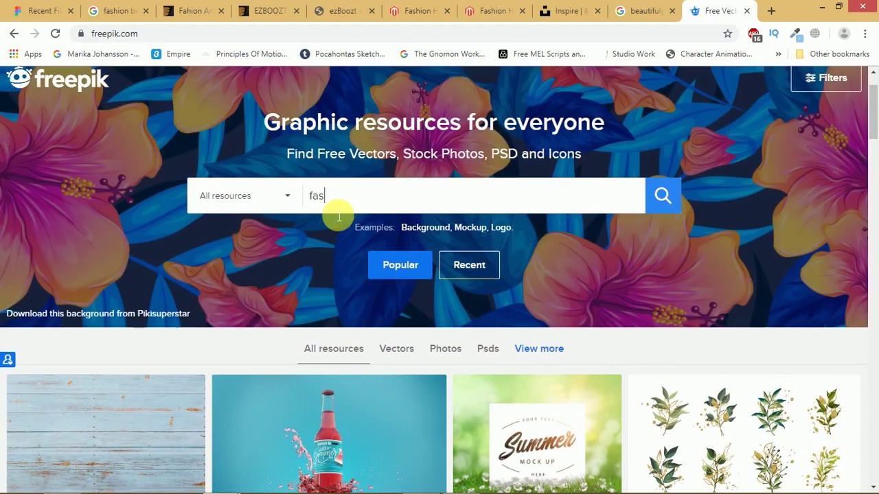
{"action": "type", "text": "hion"}
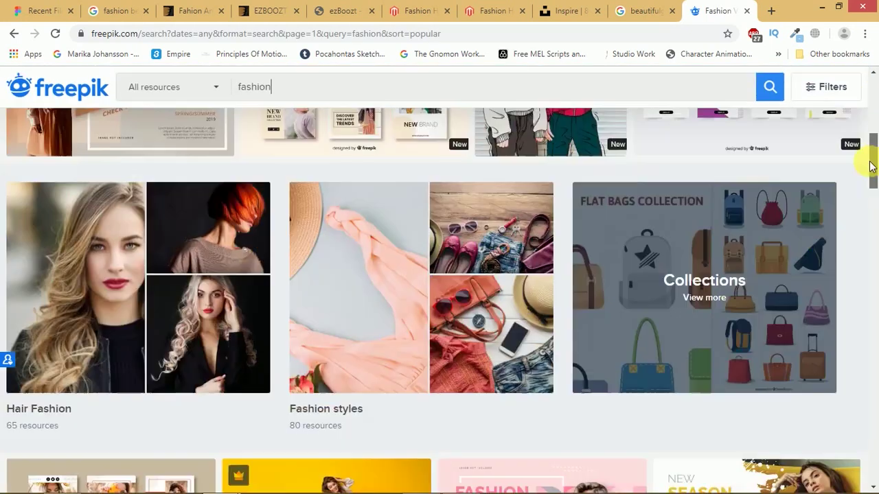
{"action": "left_click_drag", "start_coordinate": [869, 163], "coordinate": [869, 412]}
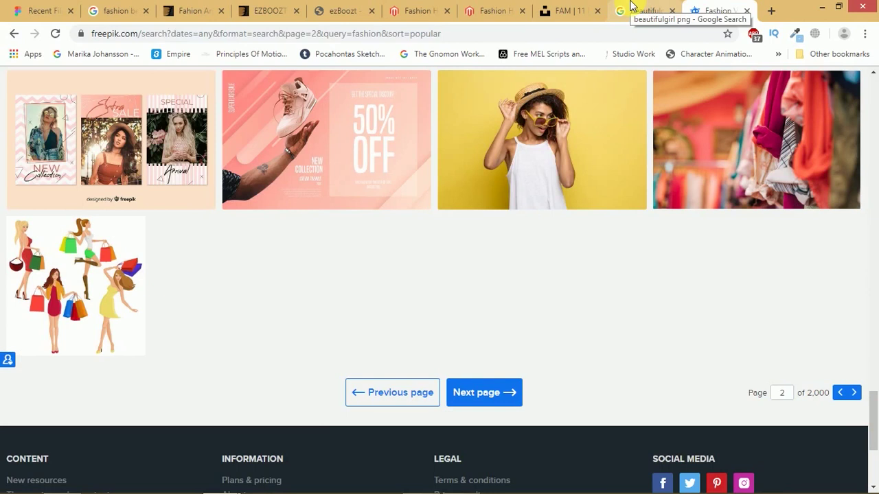
- Browse the Unsplash fam collection, then open the leather-jacket model photo on Freepik
{"action": "left_click", "coordinate": [563, 12]}
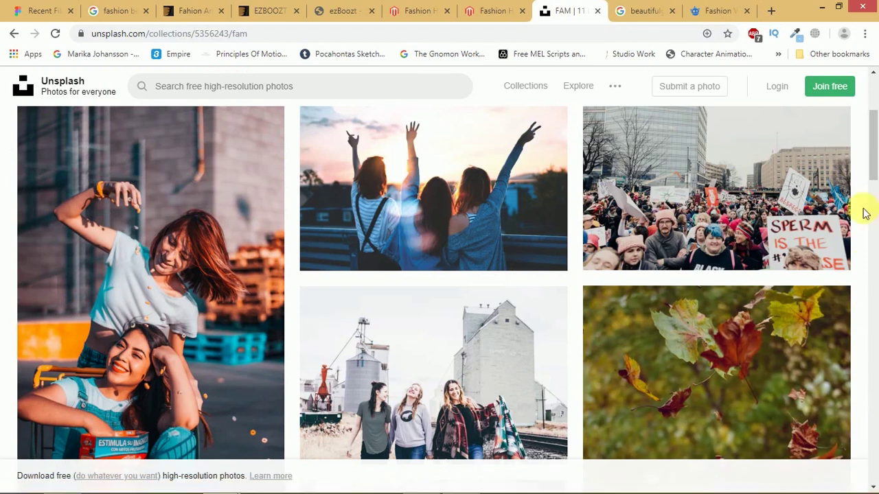
{"action": "mouse_move", "coordinate": [876, 160]}
{"action": "left_mouse_down"}
{"action": "mouse_move", "coordinate": [872, 368]}
{"action": "mouse_move", "coordinate": [870, 177]}
{"action": "left_mouse_up"}
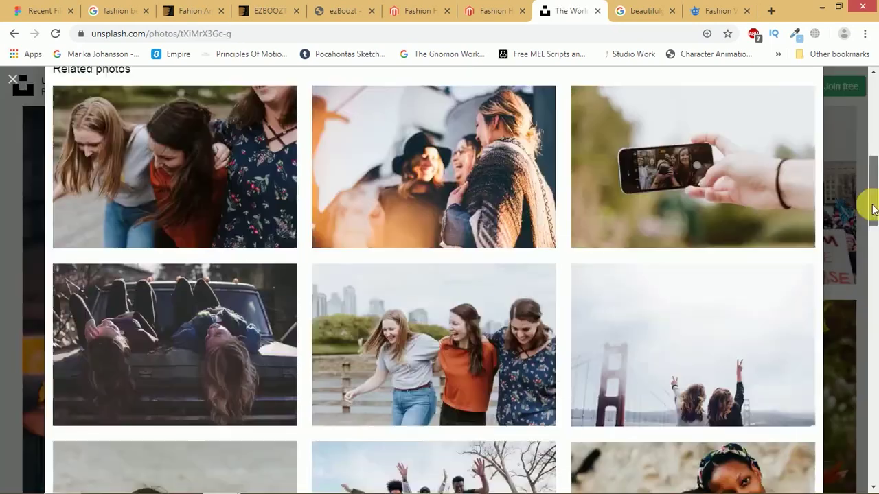
{"action": "left_click_drag", "start_coordinate": [871, 204], "coordinate": [874, 108]}
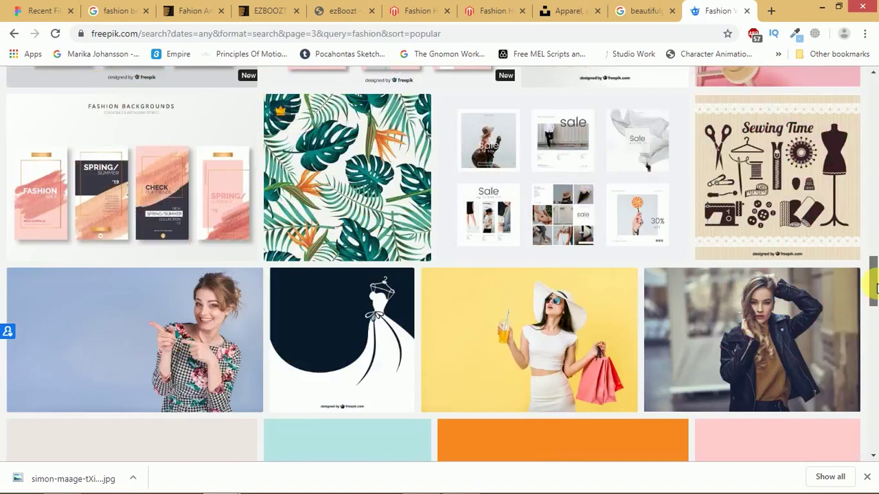
{"action": "left_click", "coordinate": [755, 322]}
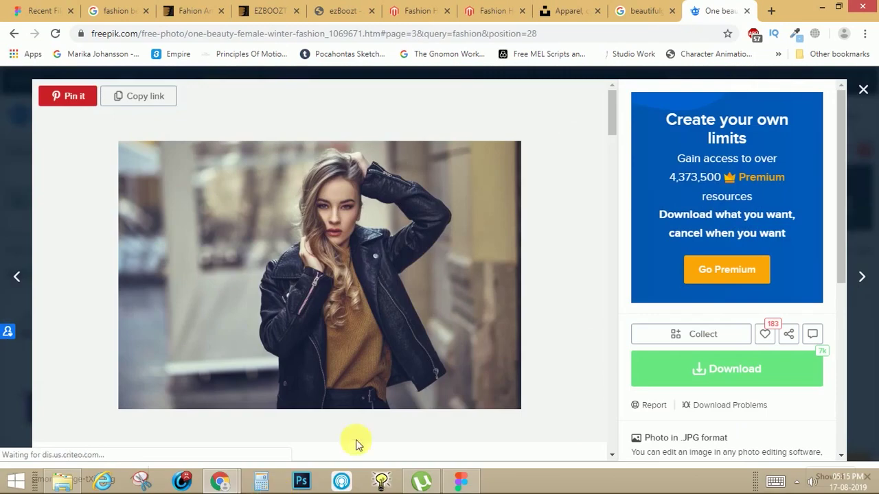
- Download the free version of the leather-jacket photo and dismiss the attribution popup
{"action": "left_click", "coordinate": [707, 375]}
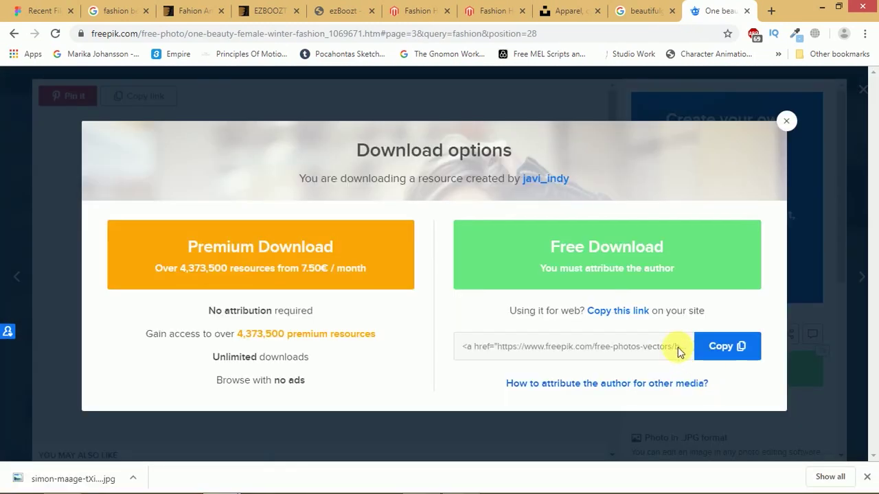
{"action": "left_click", "coordinate": [679, 259]}
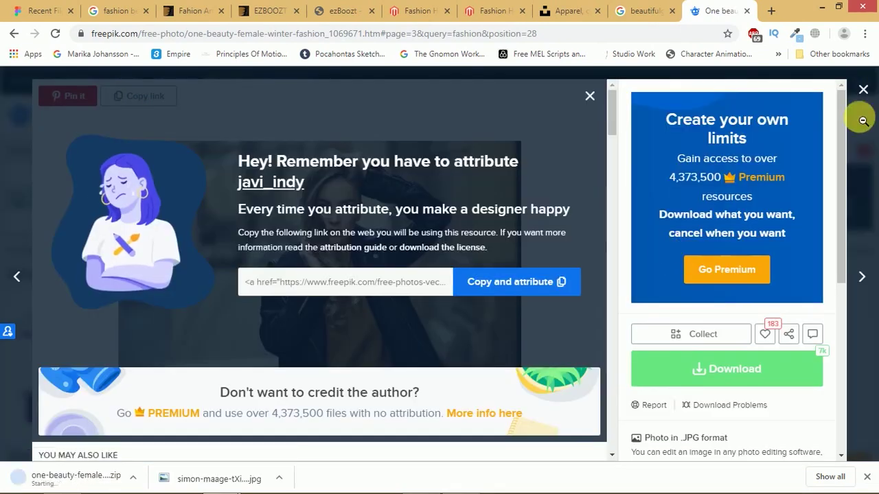
{"action": "key", "text": "Escape"}
{"action": "scroll", "coordinate": [608, 158], "scroll_direction": "down", "scroll_amount": 5}
{"action": "scroll", "coordinate": [609, 155], "scroll_direction": "up", "scroll_amount": 1}
- Browse related images and open a related stylish young woman photo
{"action": "left_click_drag", "start_coordinate": [608, 155], "coordinate": [609, 186]}
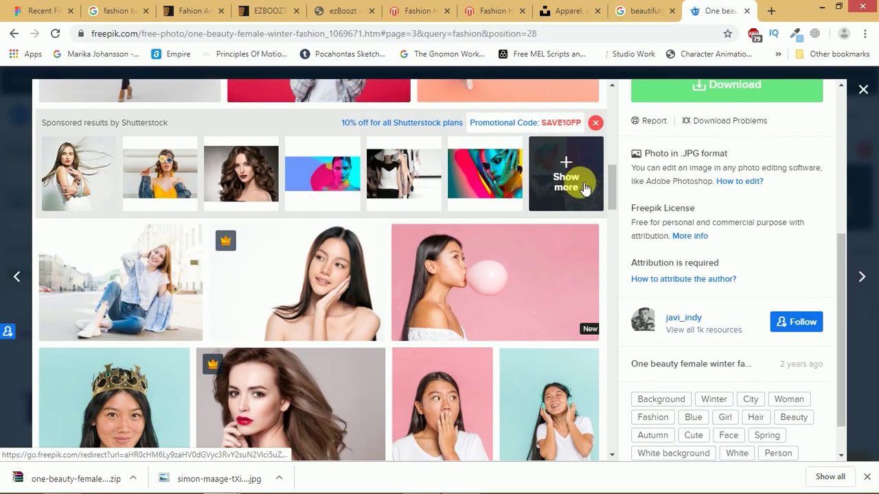
{"action": "left_click_drag", "start_coordinate": [611, 186], "coordinate": [607, 196]}
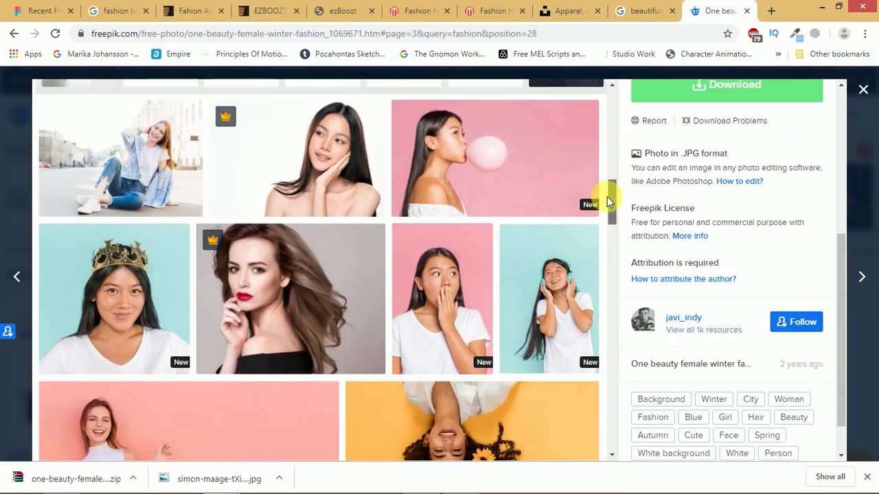
{"action": "left_click_drag", "start_coordinate": [607, 196], "coordinate": [609, 103]}
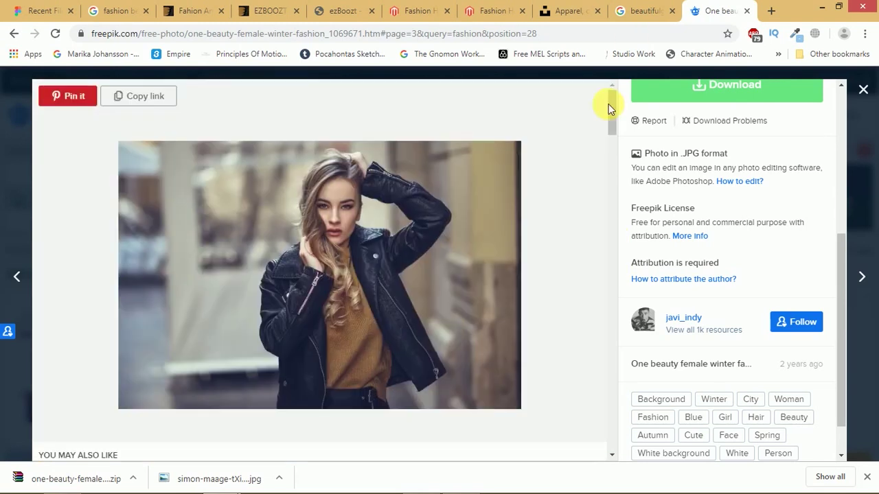
{"action": "scroll", "coordinate": [308, 275], "scroll_direction": "down", "scroll_amount": 5}
{"action": "left_click", "coordinate": [117, 264]}
{"action": "scroll", "coordinate": [727, 110], "scroll_direction": "down", "scroll_amount": 5}
- Return to the Unsplash apparel photo and open the downloaded zip's options
{"action": "left_click", "coordinate": [570, 10]}
{"action": "left_click_drag", "start_coordinate": [872, 110], "coordinate": [849, 273]}
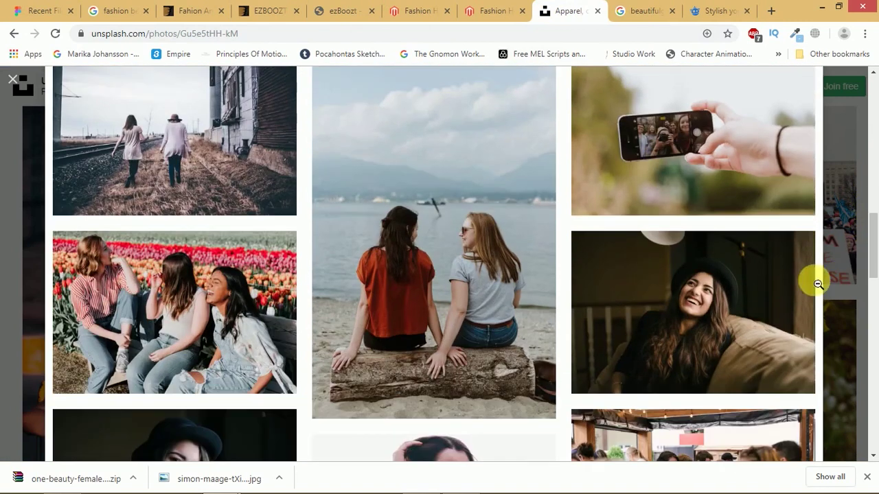
{"action": "left_click", "coordinate": [134, 478]}
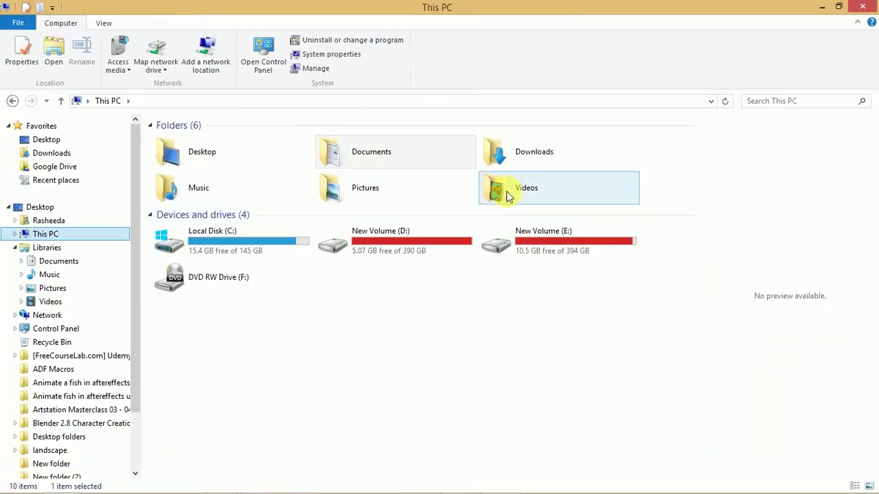
- Pull 824.jpg out of the WinRAR archive and bring Figma back to the front
{"action": "double_click", "coordinate": [559, 187]}
{"action": "left_click_drag", "start_coordinate": [395, 173], "coordinate": [259, 237]}
{"action": "key", "text": "alt+Tab"}
{"action": "key", "text": "alt+Tab"}
{"action": "key", "text": "alt+Tab"}
{"action": "key", "text": "alt+Tab"}
{"action": "key", "text": "alt+shift+Tab"}
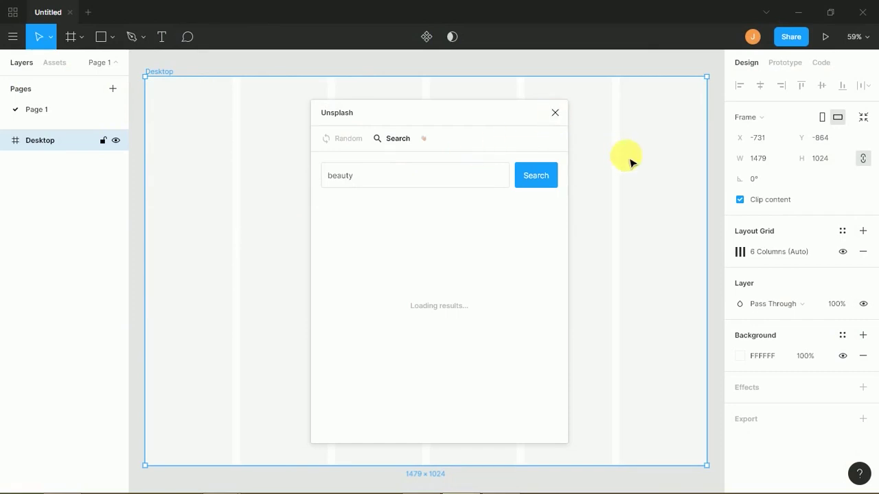
- Place the 824 photo in the Desktop frame, paste a full-size copy, and shrink both
{"action": "left_click", "coordinate": [555, 113]}
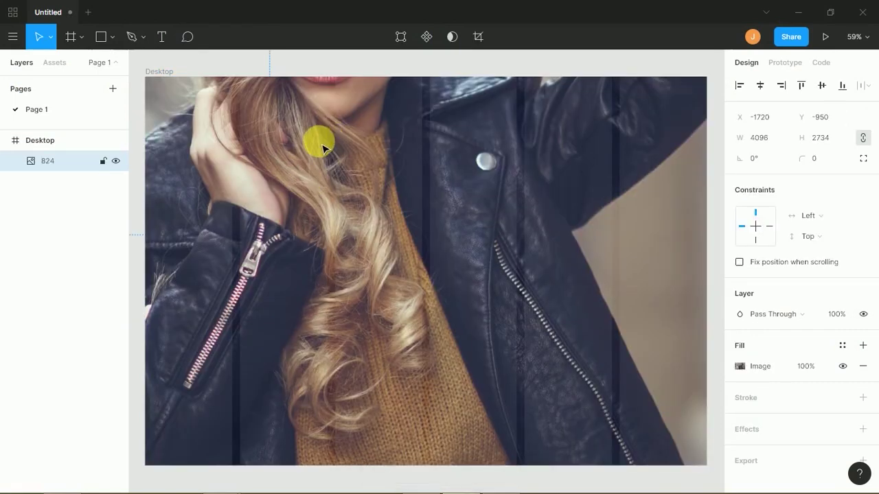
{"action": "scroll", "coordinate": [325, 145], "scroll_direction": "down", "scroll_amount": 10}
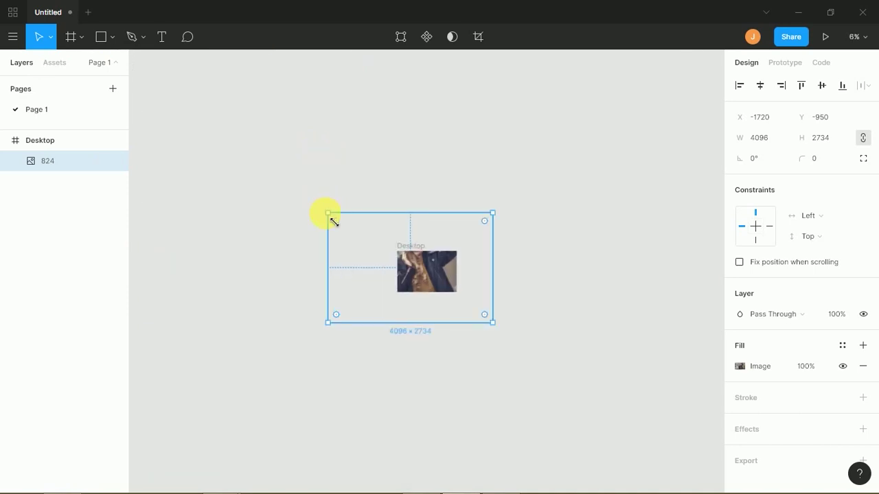
{"action": "left_click_drag", "start_coordinate": [343, 226], "coordinate": [393, 254]}
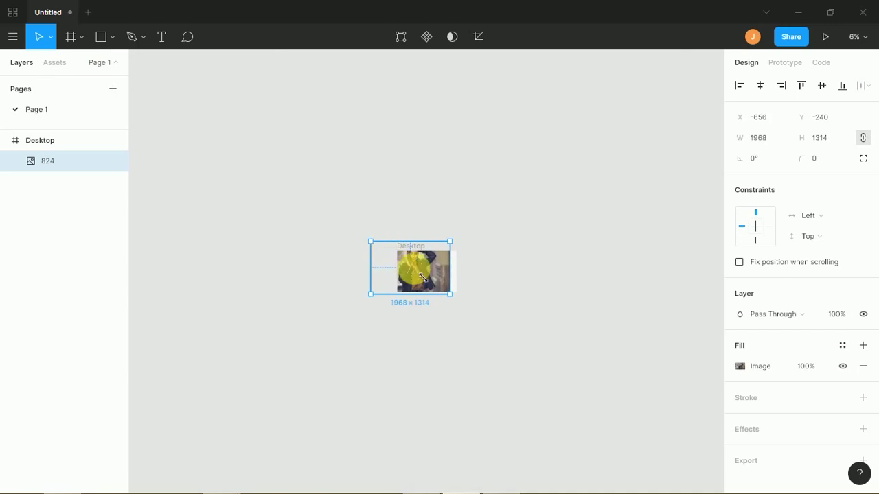
{"action": "key", "text": "ctrl+v"}
{"action": "key", "text": "f"}
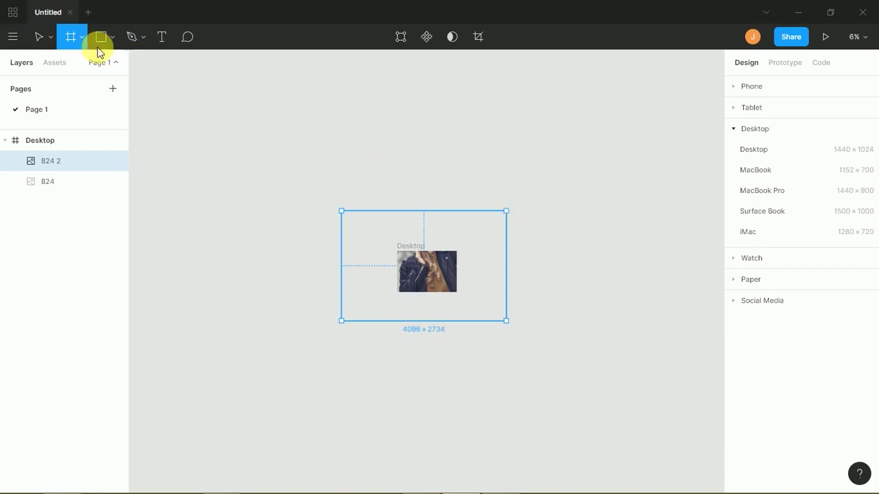
{"action": "left_click", "coordinate": [39, 36]}
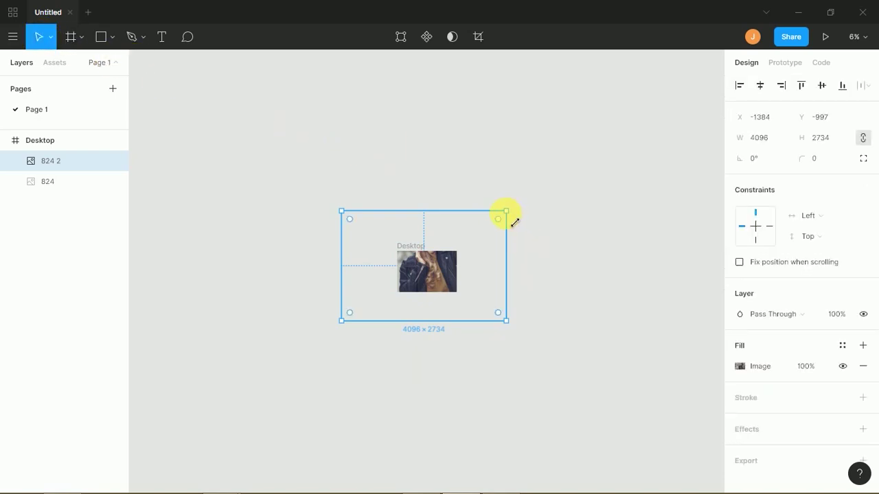
{"action": "left_click_drag", "start_coordinate": [496, 244], "coordinate": [474, 274]}
- Delete the original photo and resize the '824 2' copy to fit the frame at 1536×1025
{"action": "key", "text": "ctrl+plus"}
{"action": "key", "text": "ctrl+plus"}
{"action": "key", "text": "ctrl+plus"}
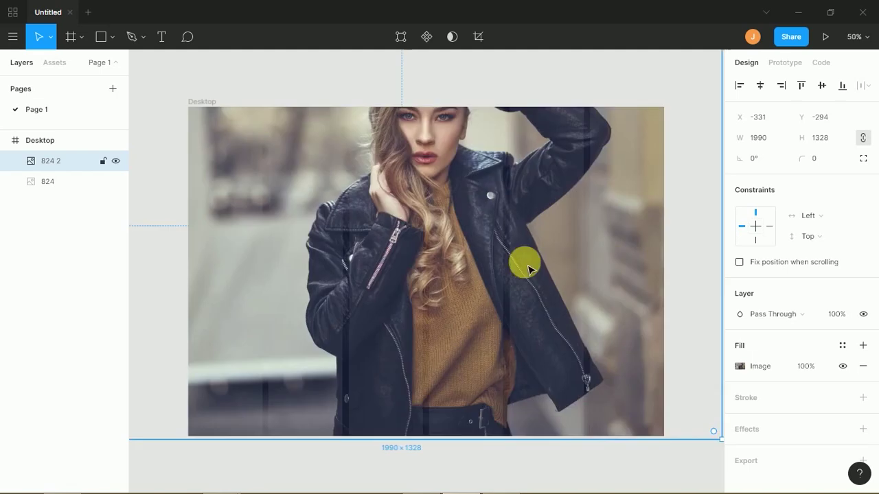
{"action": "left_click", "coordinate": [555, 132]}
{"action": "key", "text": "Delete"}
{"action": "left_click", "coordinate": [514, 196]}
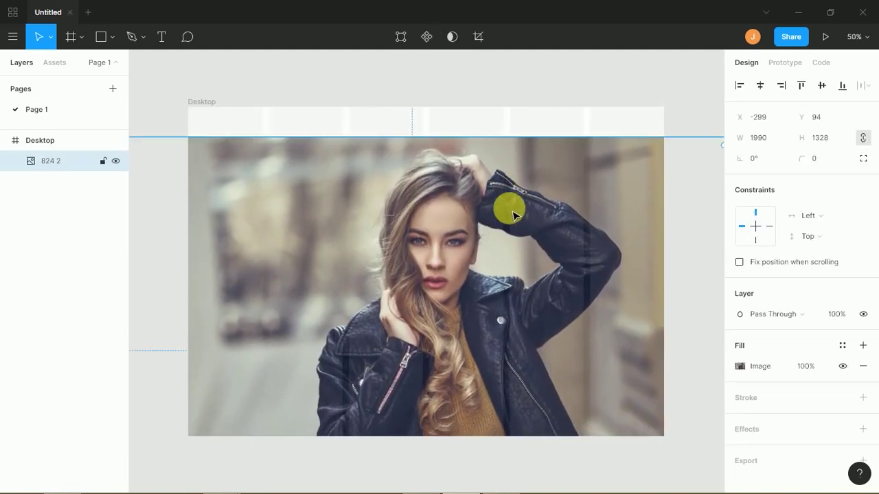
{"action": "key", "text": "ctrl+minus"}
{"action": "left_click_drag", "start_coordinate": [583, 420], "coordinate": [551, 398]}
{"action": "left_click_drag", "start_coordinate": [259, 398], "coordinate": [304, 369]}
{"action": "left_click", "coordinate": [598, 282]}
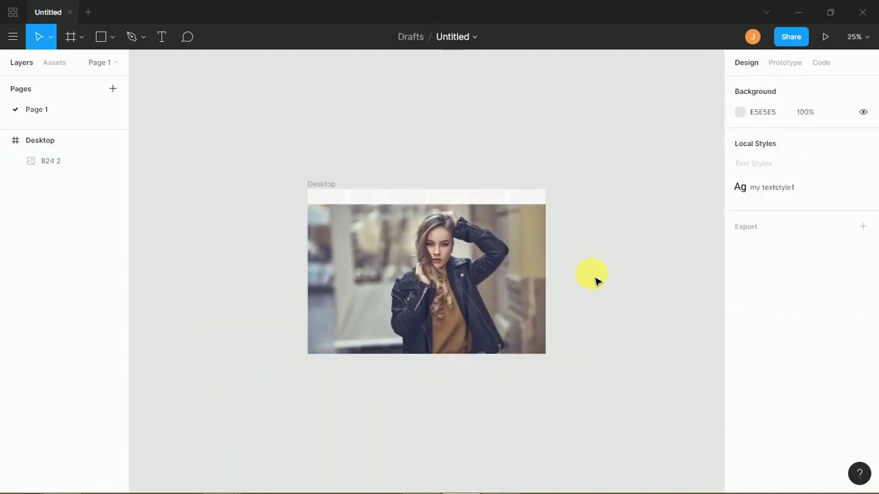
{"action": "key", "text": "shift+0"}
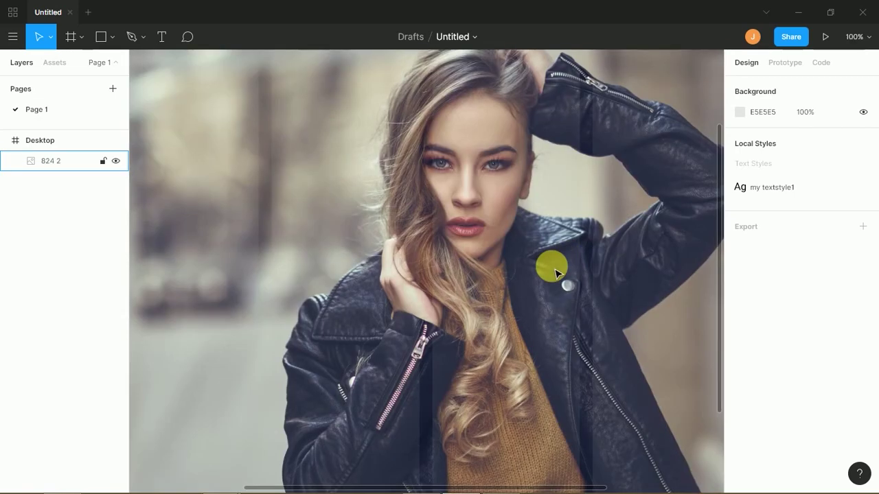
{"action": "key", "text": "ctrl+minus"}
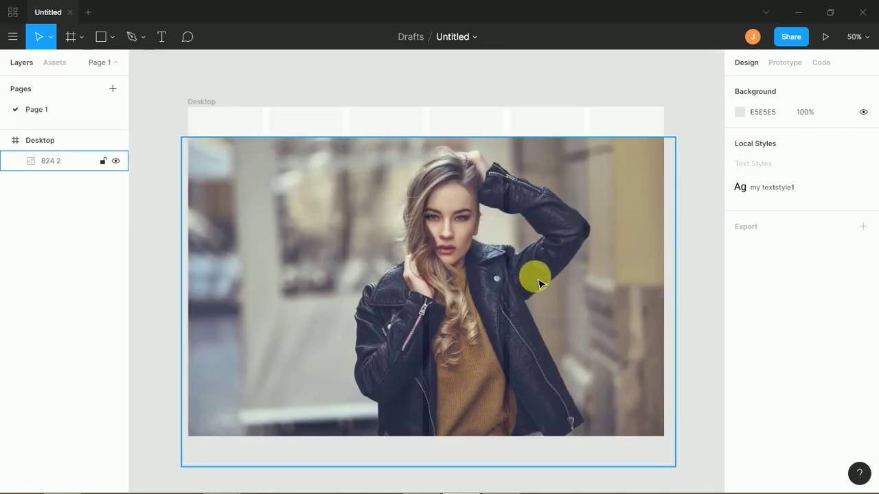
{"action": "left_click", "coordinate": [543, 286]}
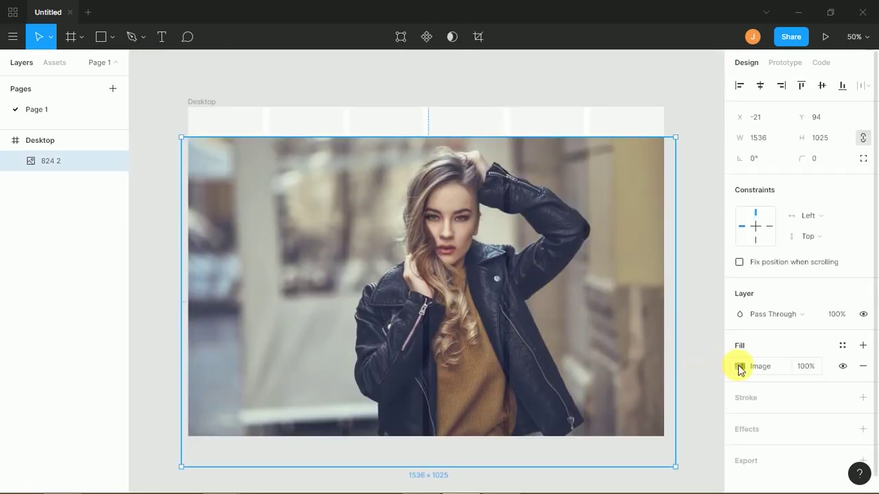
- Raise the photo's exposure, contrast, saturation and highlights, cool its temperature, and deepen shadows
{"action": "left_click", "coordinate": [740, 366]}
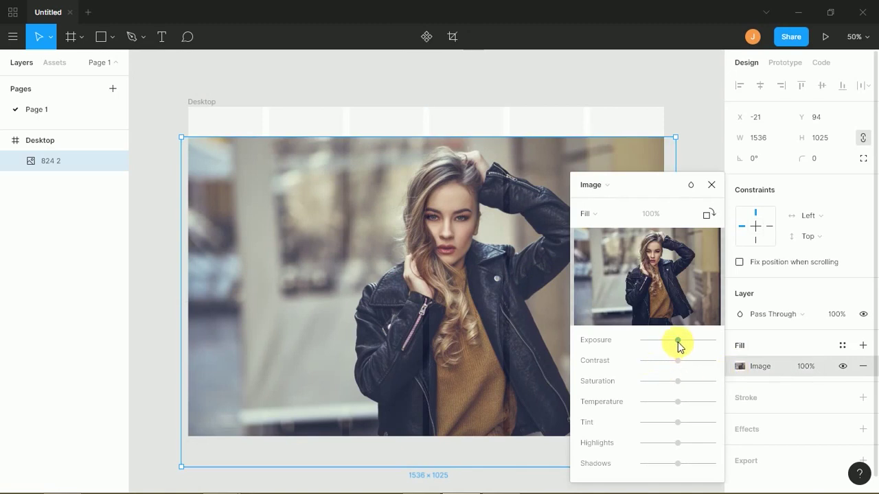
{"action": "left_click_drag", "start_coordinate": [684, 347], "coordinate": [692, 369]}
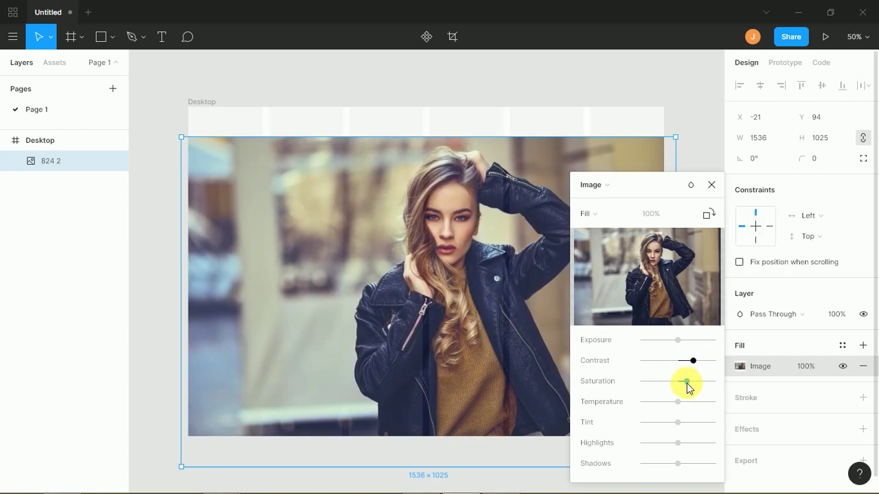
{"action": "left_click_drag", "start_coordinate": [680, 341], "coordinate": [684, 347]}
{"action": "left_click_drag", "start_coordinate": [678, 407], "coordinate": [657, 465]}
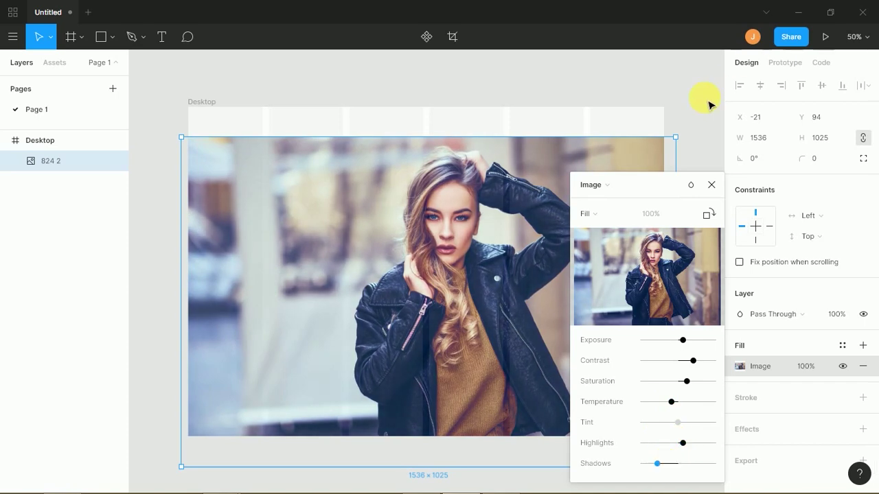
{"action": "left_click", "coordinate": [711, 184]}
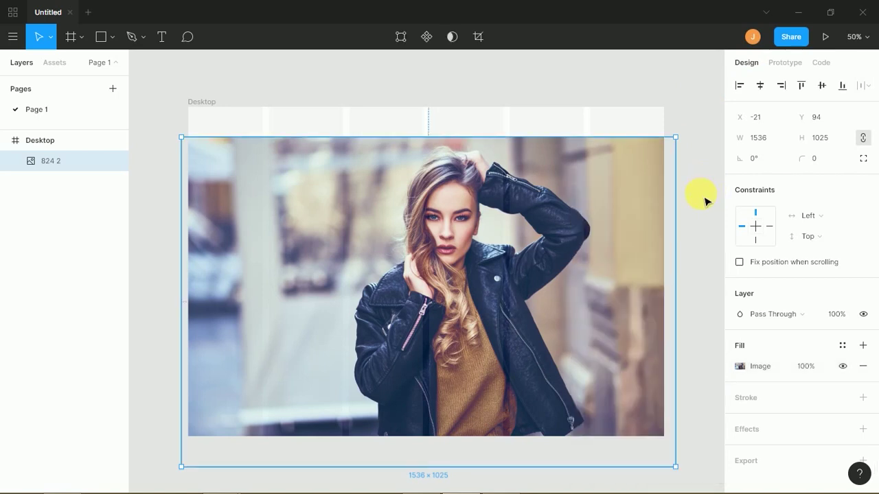
{"action": "left_click", "coordinate": [703, 201]}
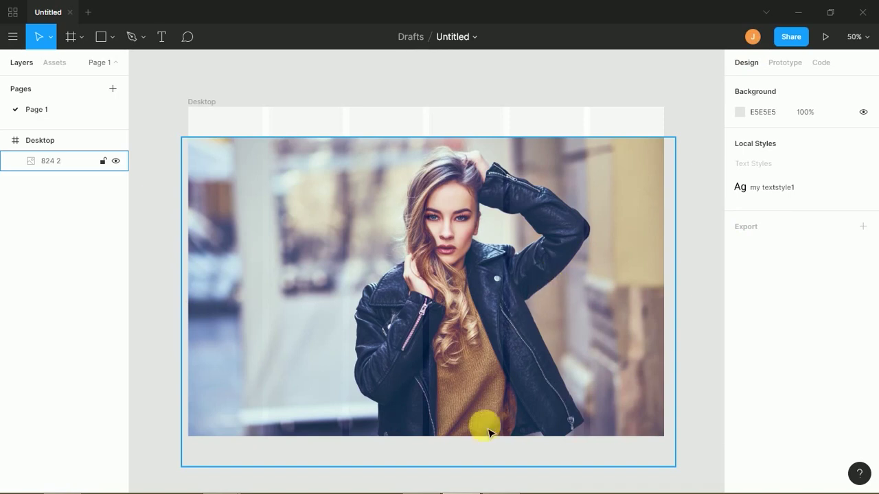
- Shorten the 824 2 photo from its bottom edge, then bring Chrome forward
{"action": "left_click", "coordinate": [506, 410]}
{"action": "left_click_drag", "start_coordinate": [662, 461], "coordinate": [647, 447]}
{"action": "key", "text": "alt+Tab"}
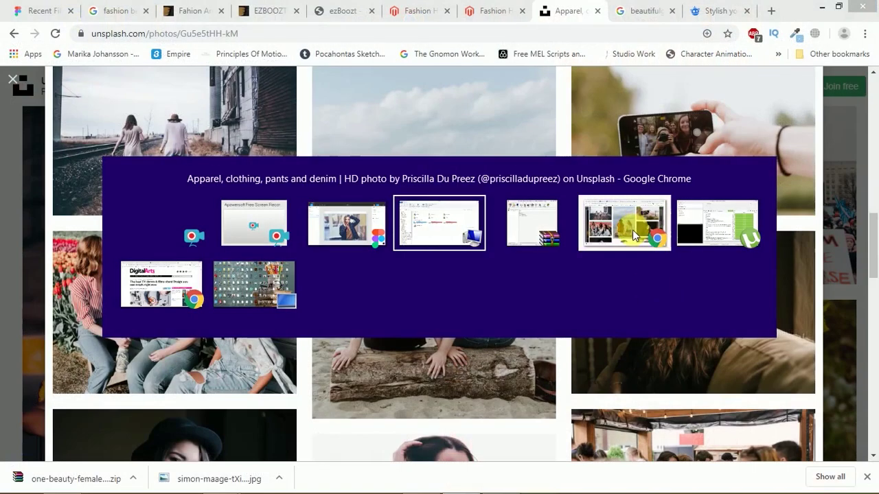
{"action": "left_click", "coordinate": [632, 228]}
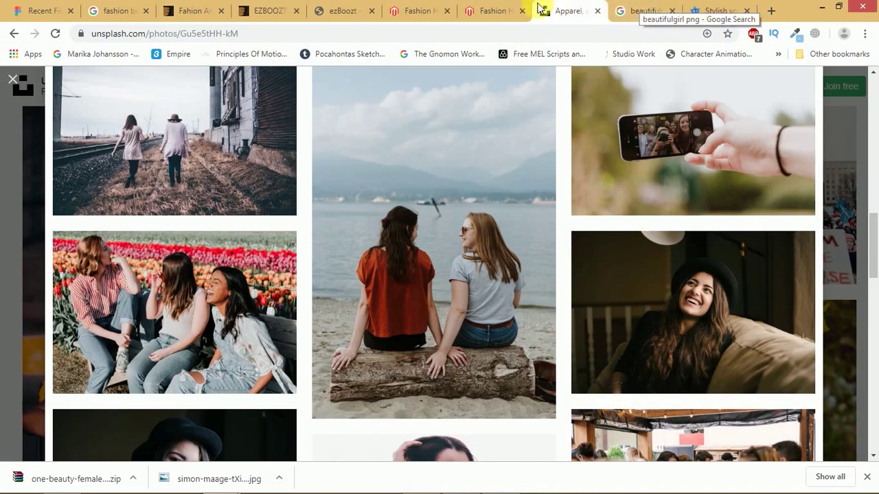
- Review the ezBoozt demo store header and its search box, then return to Figma
{"action": "left_click", "coordinate": [489, 11]}
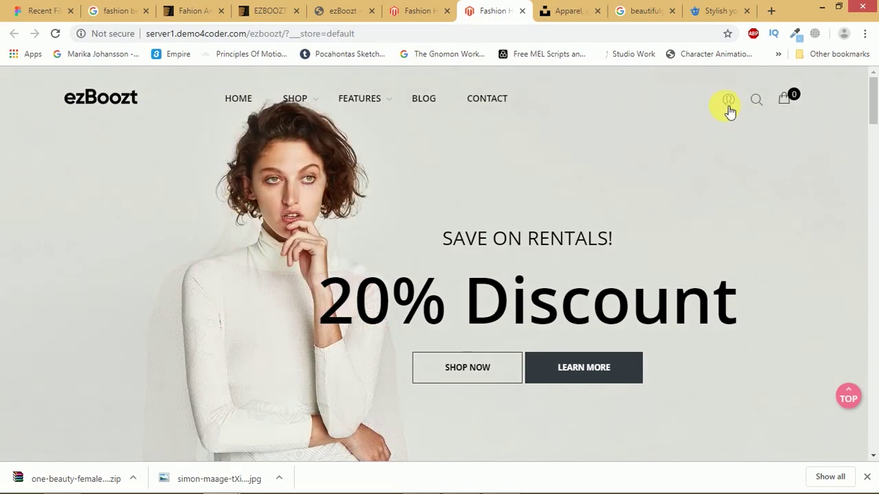
{"action": "left_click", "coordinate": [751, 102]}
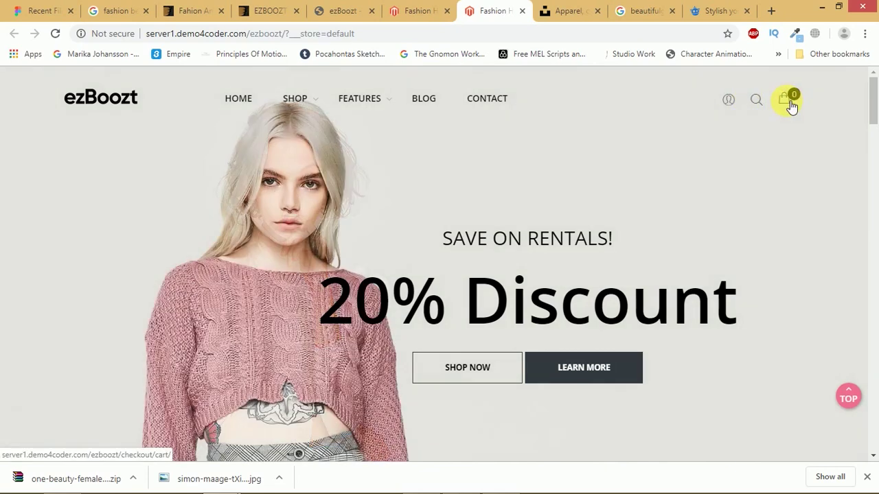
{"action": "key", "text": "alt+Tab"}
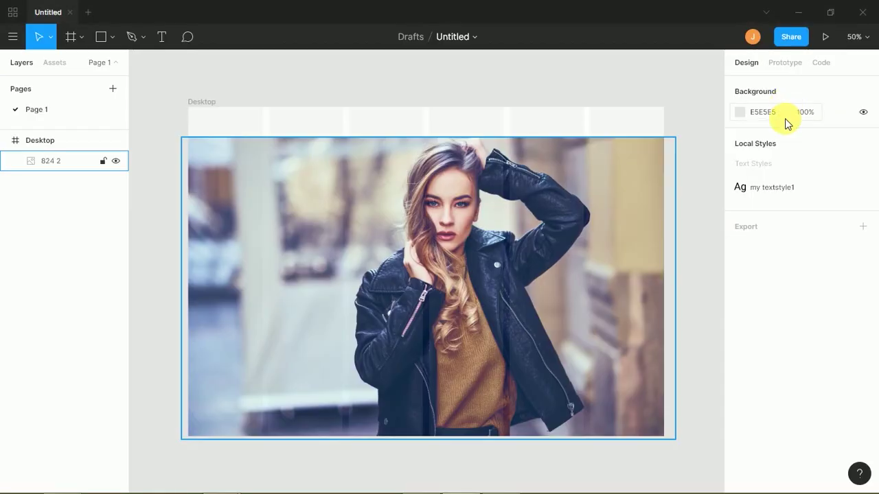
- Stretch the 824 2 photo's top edge up to the frame top at Y 0 (1536×1018)
{"action": "key", "text": "shift+0"}
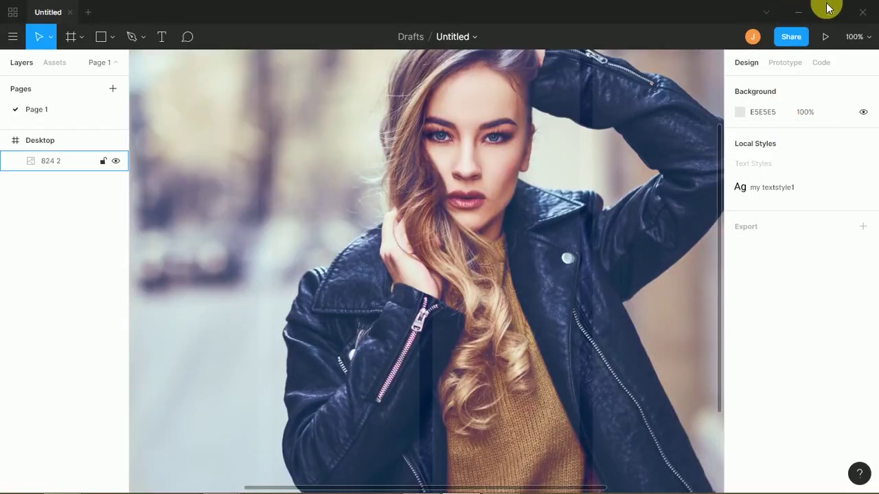
{"action": "left_click_drag", "start_coordinate": [447, 199], "coordinate": [487, 298]}
{"action": "left_click", "coordinate": [490, 298]}
{"action": "key", "text": "minus"}
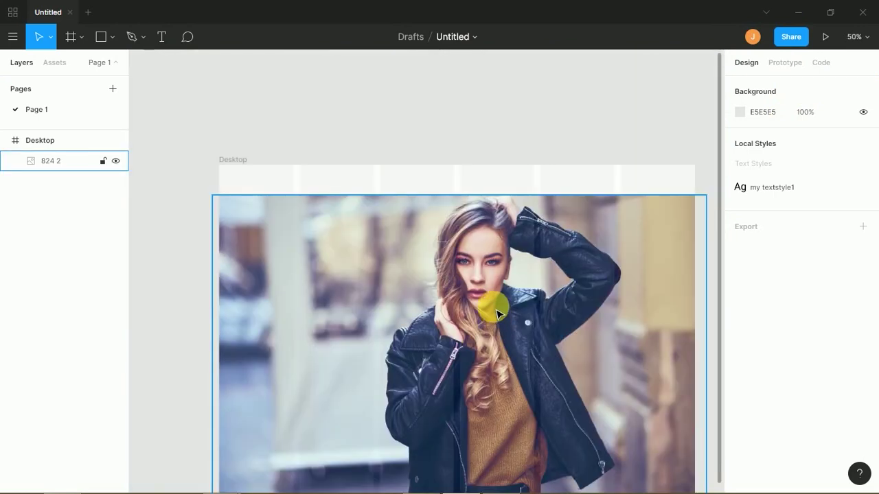
{"action": "left_click_drag", "start_coordinate": [479, 300], "coordinate": [477, 294]}
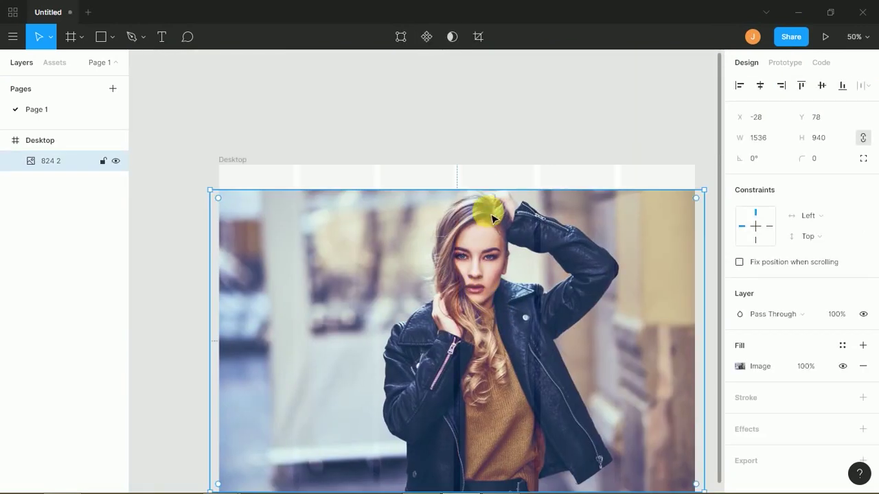
{"action": "left_click_drag", "start_coordinate": [488, 190], "coordinate": [497, 173]}
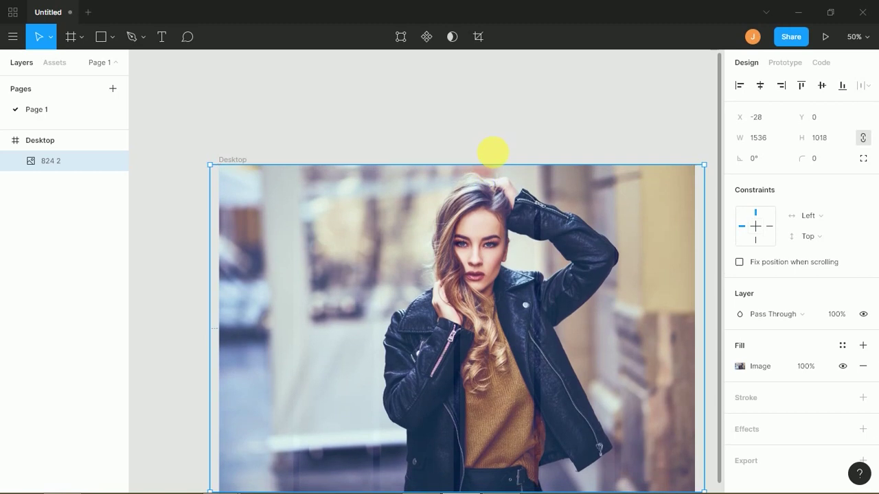
{"action": "left_click", "coordinate": [511, 119]}
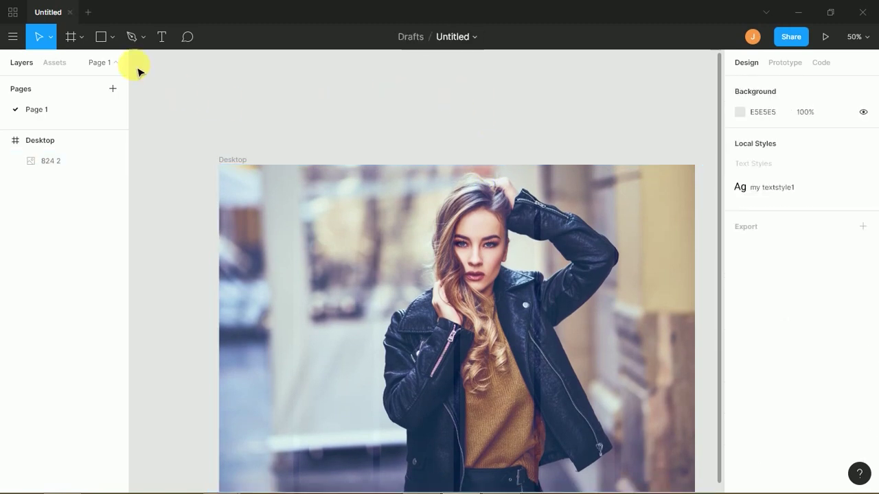
- Switch to the Rectangle tool
{"action": "left_click", "coordinate": [112, 37]}
{"action": "left_click", "coordinate": [112, 38]}
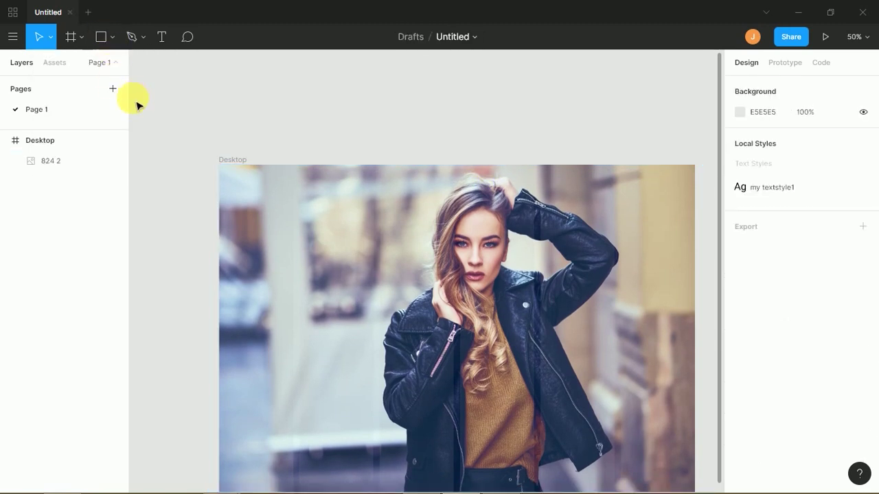
{"action": "key", "text": "r"}
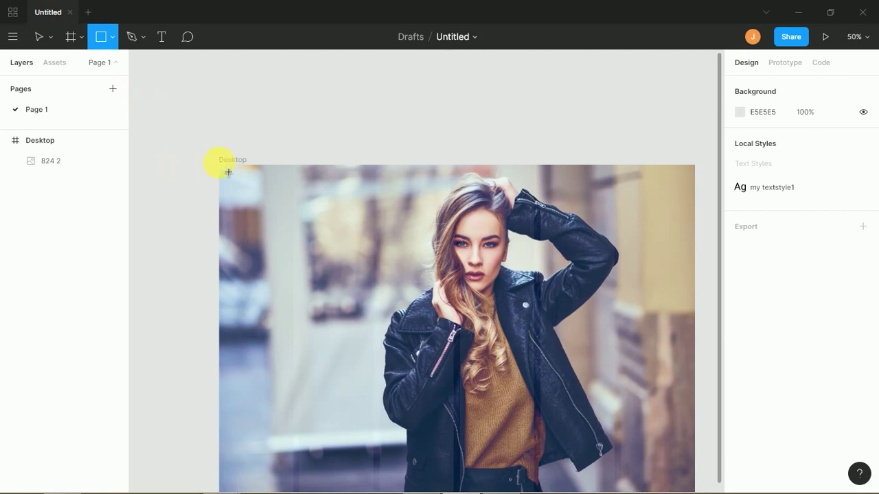
- Draw a full-width rectangle across the top of the Desktop frame with a linear gradient fill
{"action": "mouse_move", "coordinate": [220, 166]}
{"action": "left_mouse_down"}
{"action": "mouse_move", "coordinate": [690, 254]}
{"action": "mouse_move", "coordinate": [696, 216]}
{"action": "left_mouse_up"}
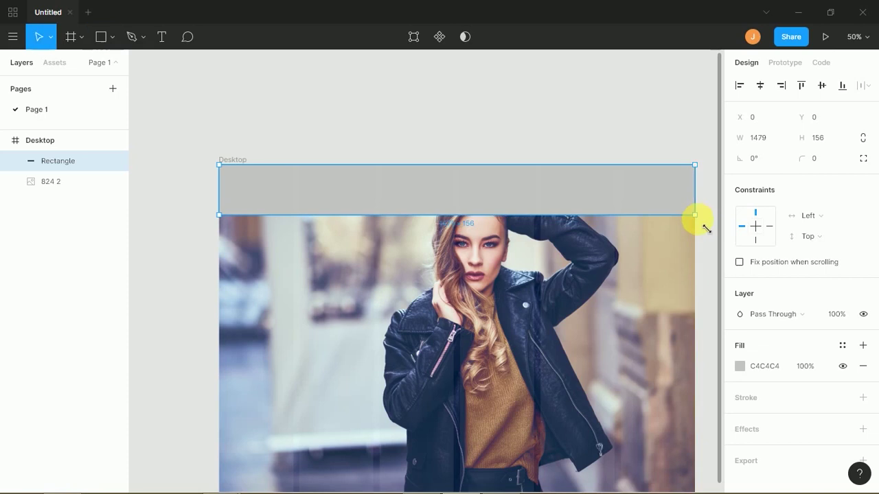
{"action": "left_click", "coordinate": [739, 365]}
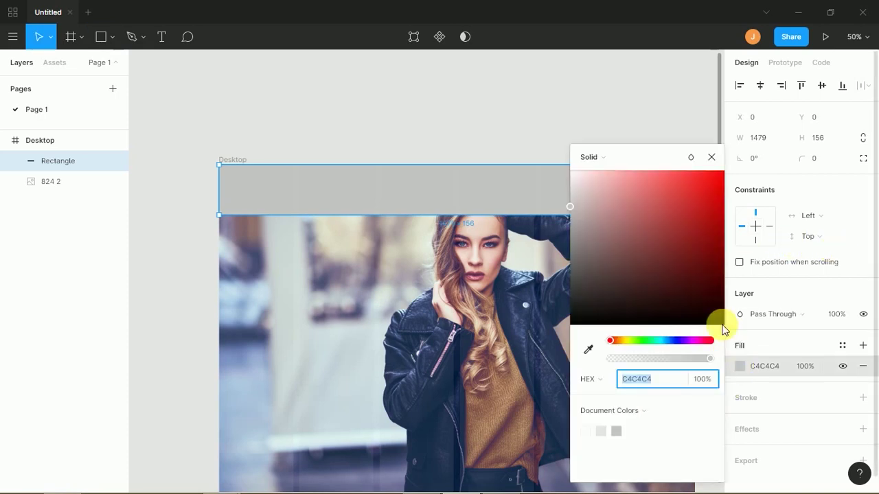
{"action": "left_click", "coordinate": [609, 164]}
{"action": "left_click", "coordinate": [607, 172]}
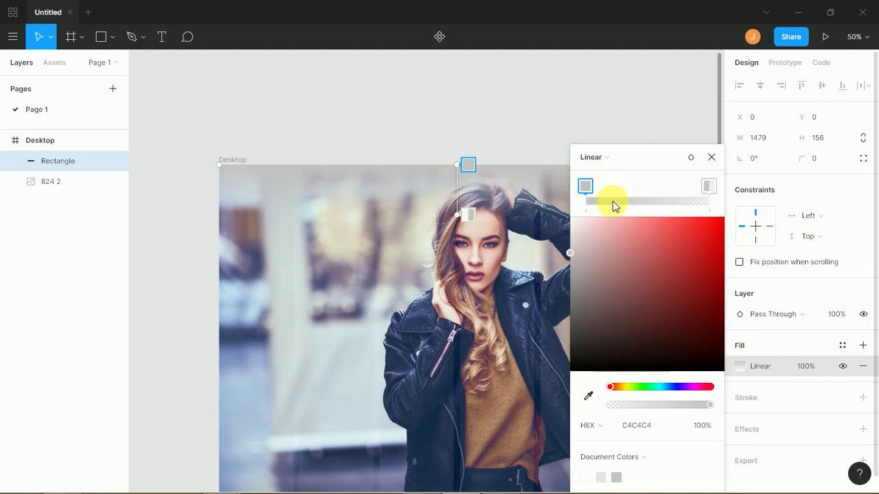
- Make the gradient run from a purple-tinted near-black to transparent and extend it down the bar
{"action": "left_click", "coordinate": [573, 358]}
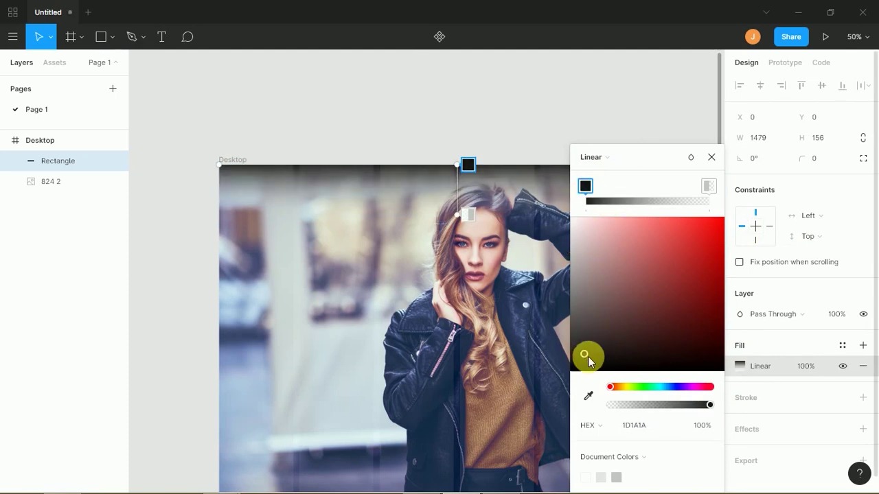
{"action": "left_click", "coordinate": [684, 386]}
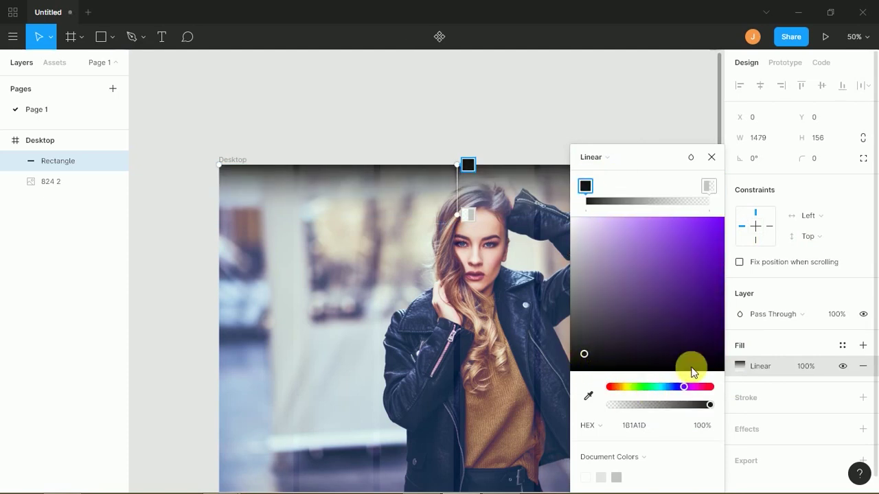
{"action": "left_click", "coordinate": [602, 350]}
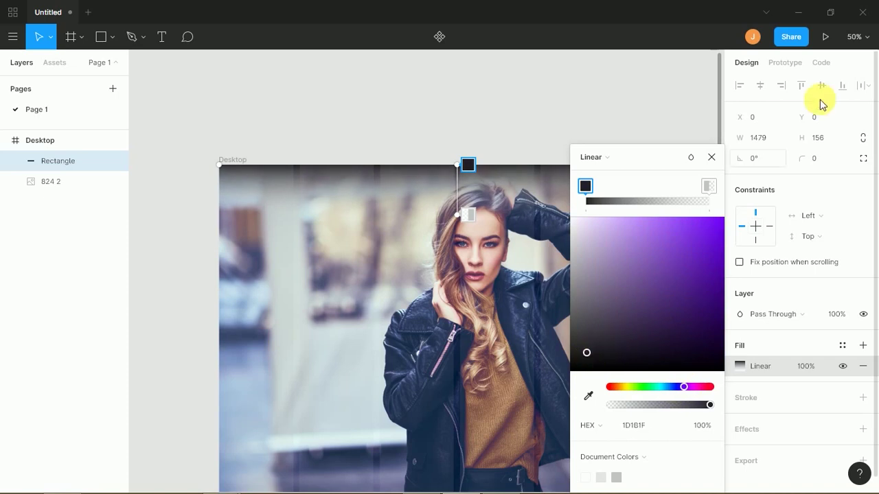
{"action": "left_click", "coordinate": [709, 185]}
{"action": "left_click_drag", "start_coordinate": [664, 261], "coordinate": [575, 357]}
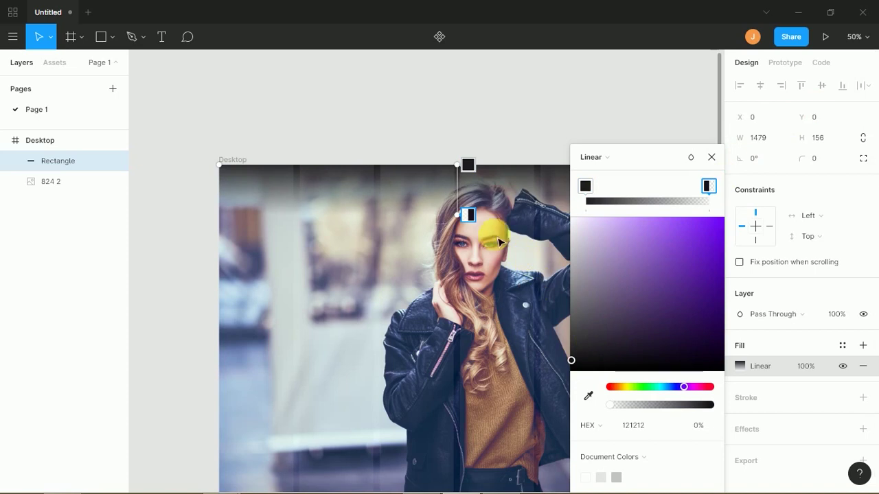
{"action": "left_click_drag", "start_coordinate": [466, 215], "coordinate": [443, 209]}
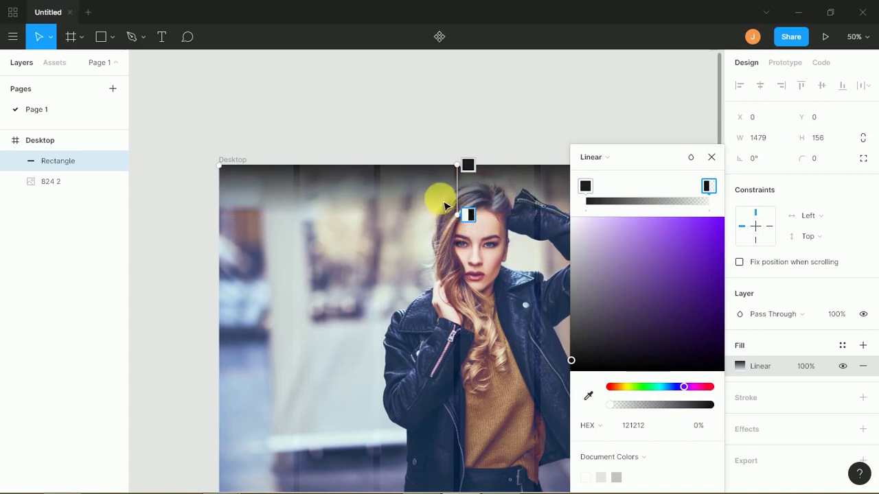
{"action": "left_click", "coordinate": [711, 157]}
- Make the gradient header rectangle taller
{"action": "left_click", "coordinate": [641, 130]}
{"action": "left_click", "coordinate": [545, 216]}
{"action": "left_click_drag", "start_coordinate": [545, 218], "coordinate": [555, 237]}
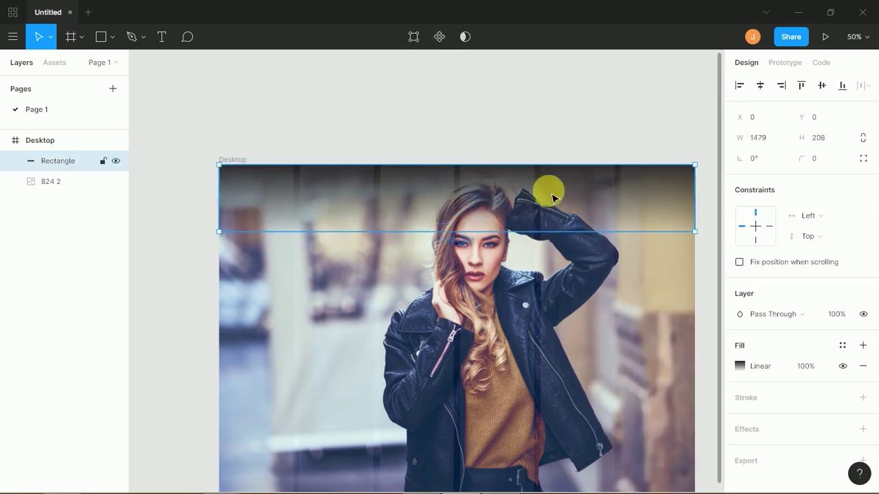
{"action": "left_click", "coordinate": [535, 148]}
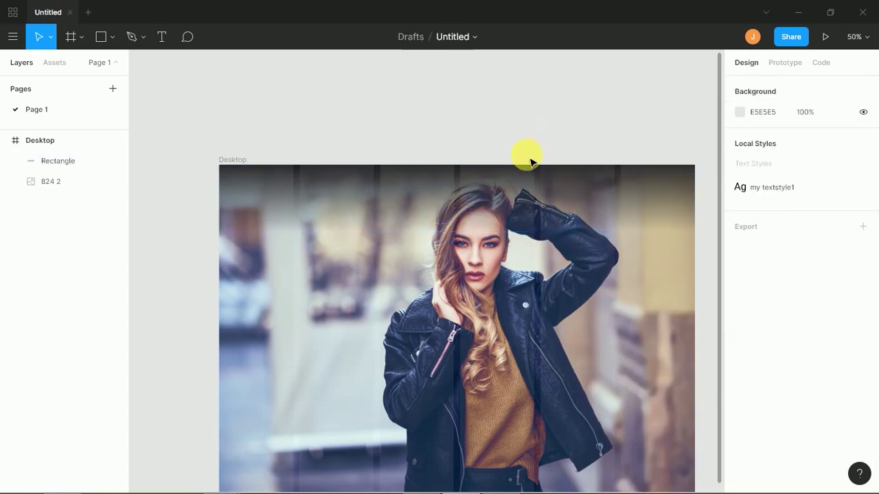
- Zoom to 100% and place a text box in the header area
{"action": "key", "text": "shift+0"}
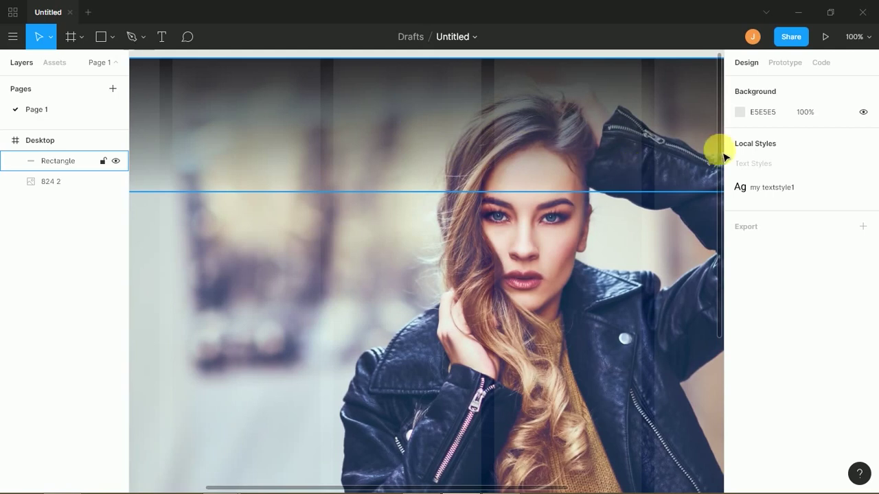
{"action": "left_click_drag", "start_coordinate": [465, 144], "coordinate": [588, 235]}
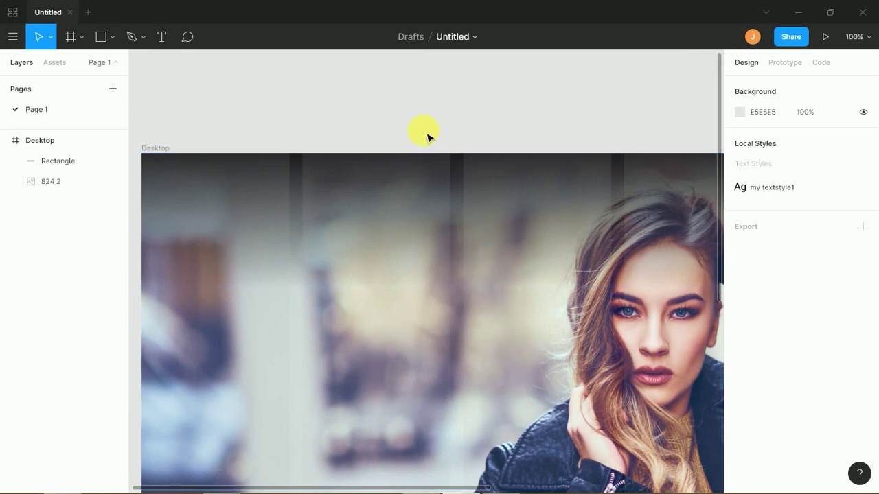
{"action": "left_click", "coordinate": [162, 36]}
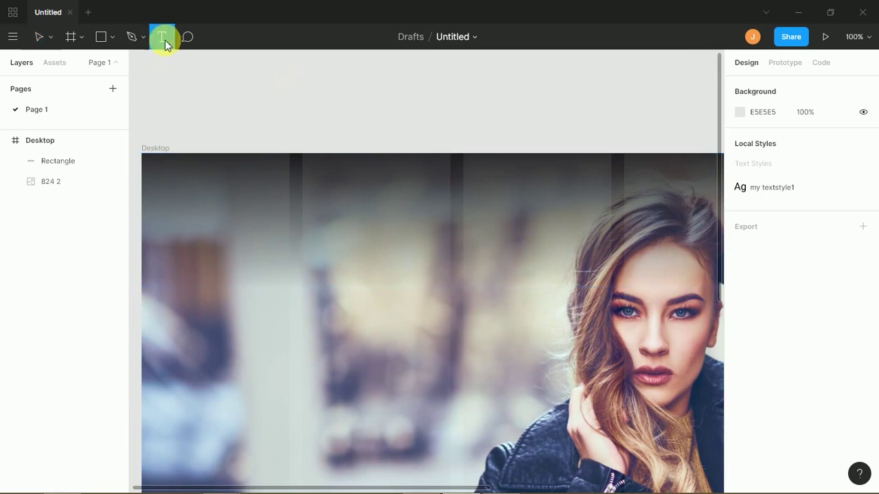
{"action": "left_click", "coordinate": [415, 219]}
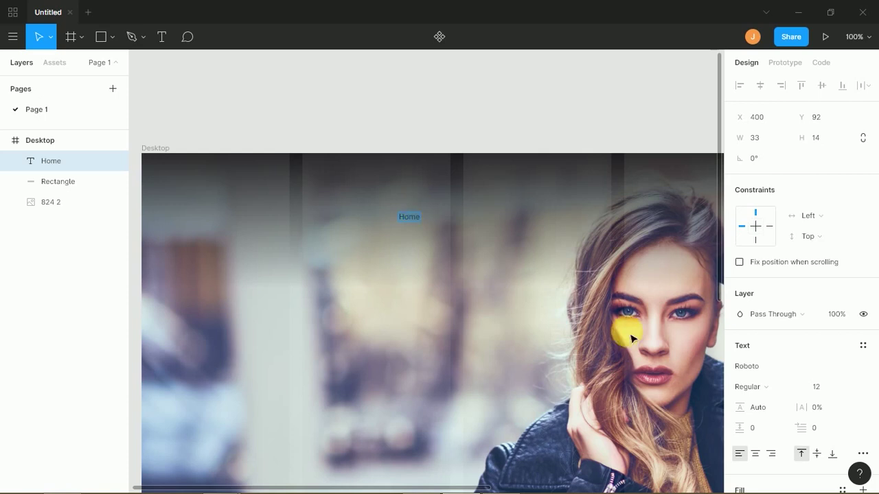
- Set the header text's font size to 16
{"action": "left_click", "coordinate": [823, 389]}
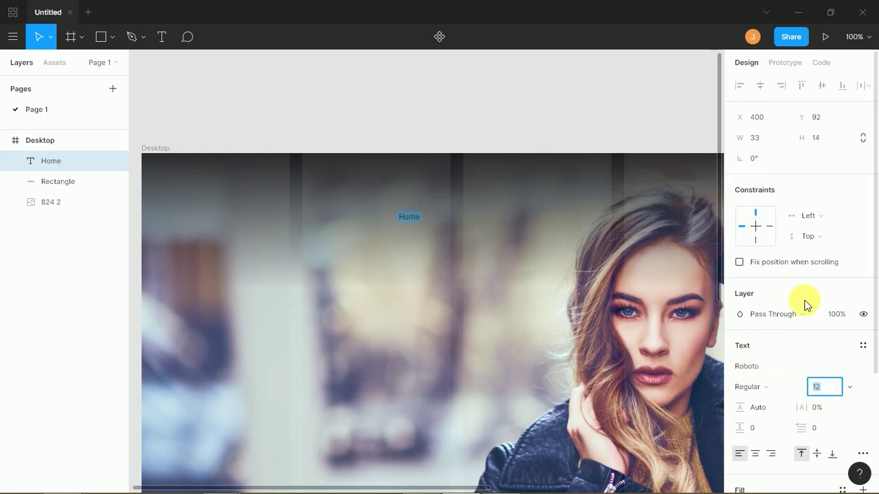
{"action": "key", "text": "Return"}
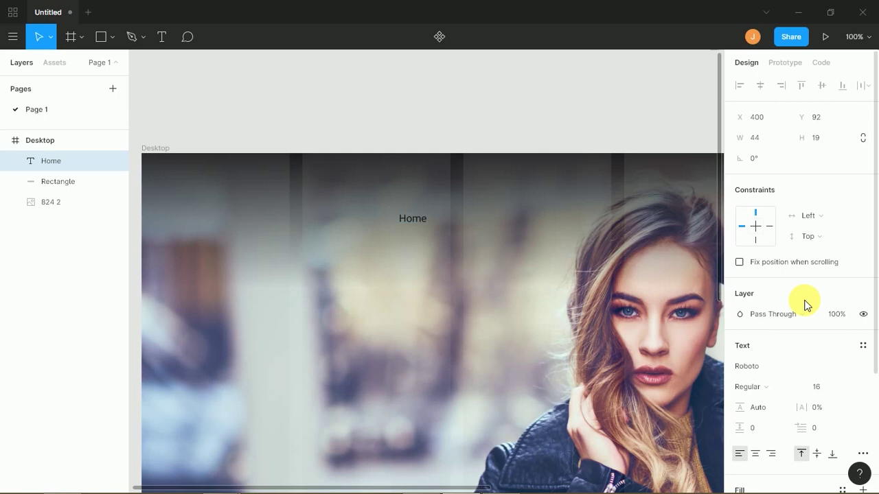
{"action": "key", "text": "Return"}
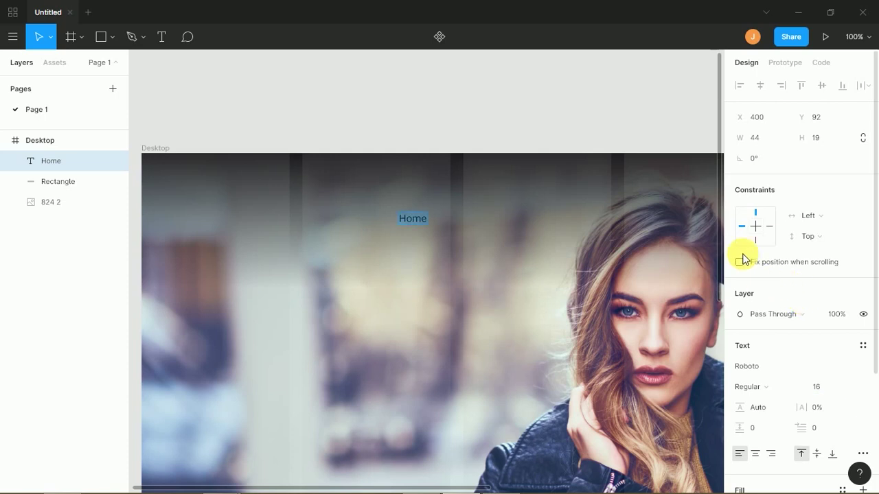
{"action": "key", "text": "Escape"}
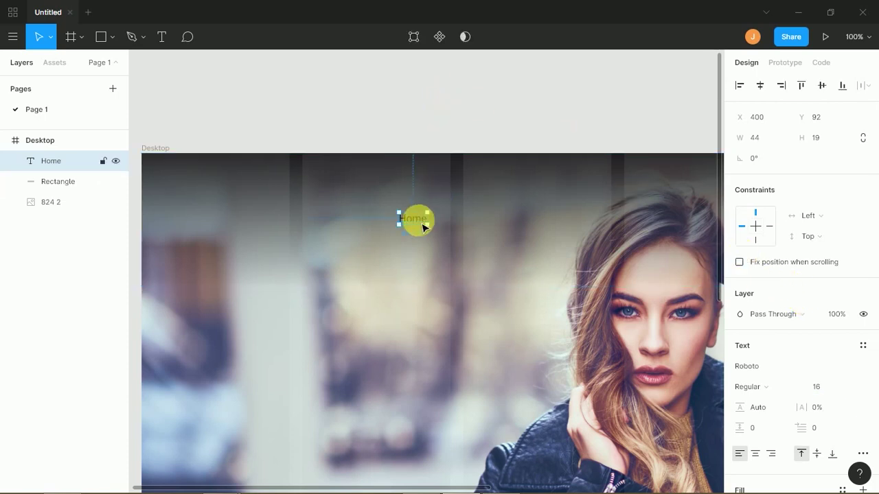
- Extend the nav text to read Home Shop Features Blog Contact Us, checking the reference site
{"action": "double_click", "coordinate": [424, 223]}
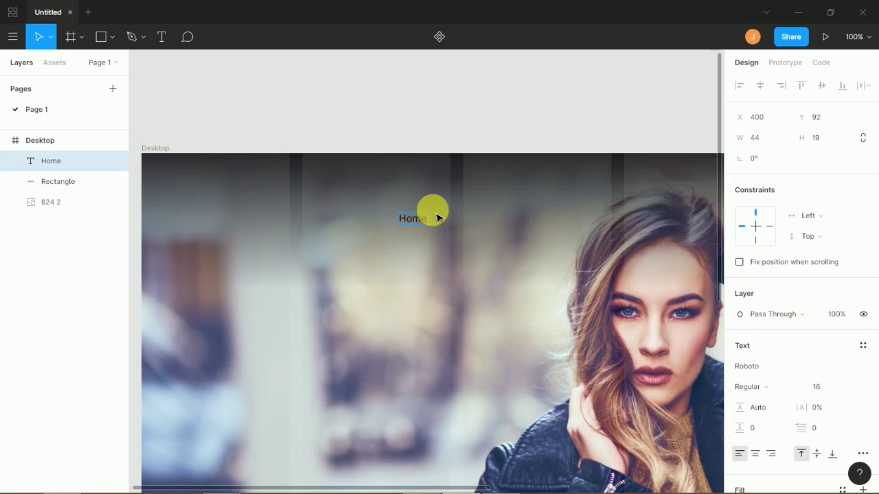
{"action": "key", "text": "alt+Tab"}
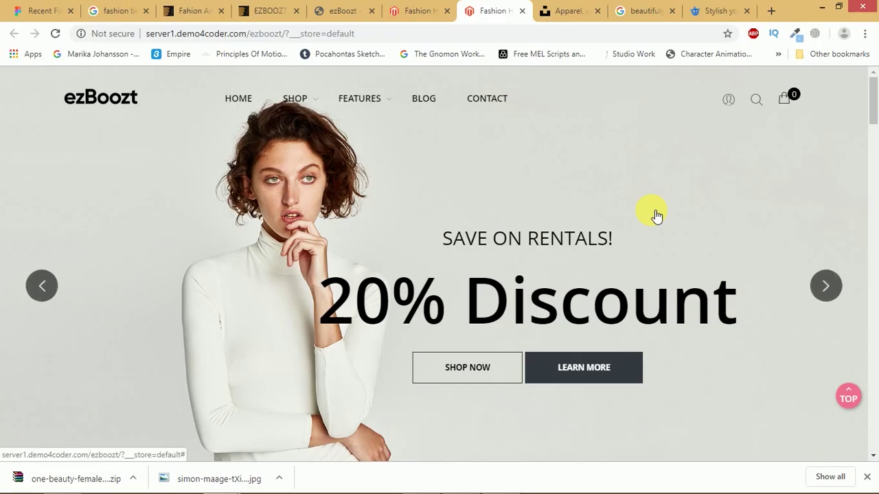
{"action": "key", "text": "alt+Tab"}
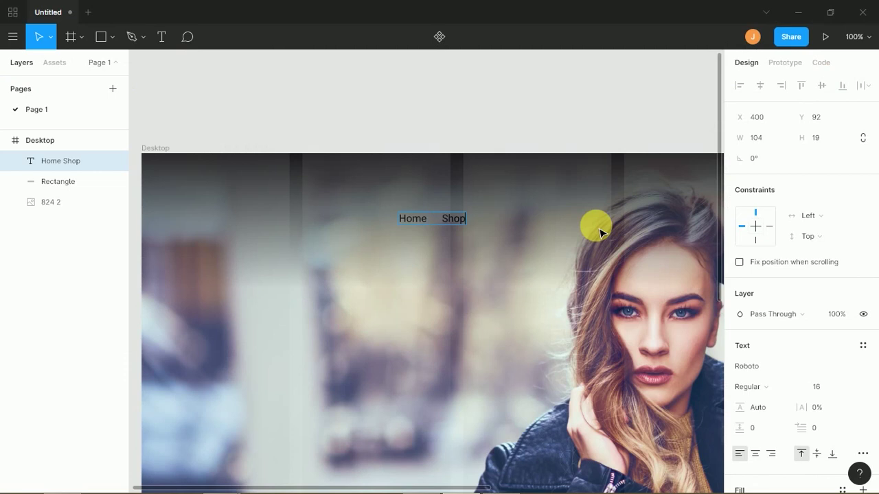
{"action": "double_click", "coordinate": [460, 212]}
{"action": "left_click", "coordinate": [463, 217]}
{"action": "type", "text": "Features Blog"}
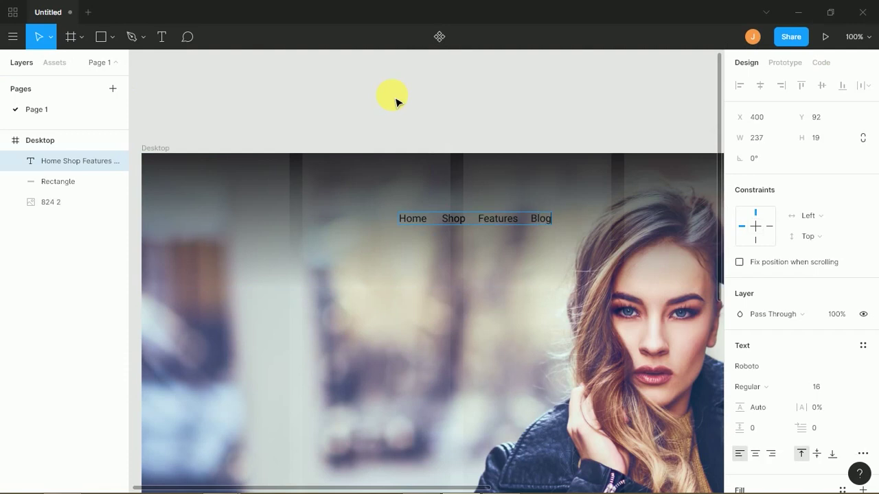
{"action": "type", "text": "     Contact Us"}
- Change the navigation text to Roboto Medium weight
{"action": "key", "text": "Escape"}
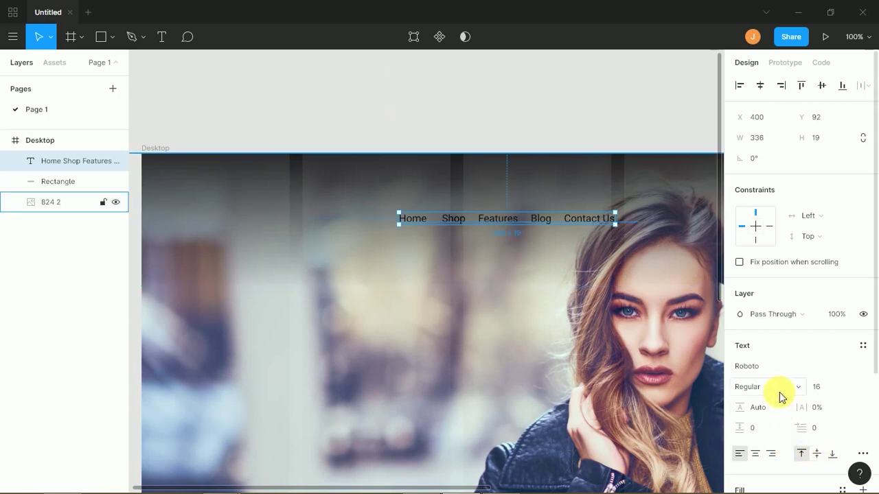
{"action": "left_click", "coordinate": [777, 390]}
{"action": "left_click", "coordinate": [784, 337]}
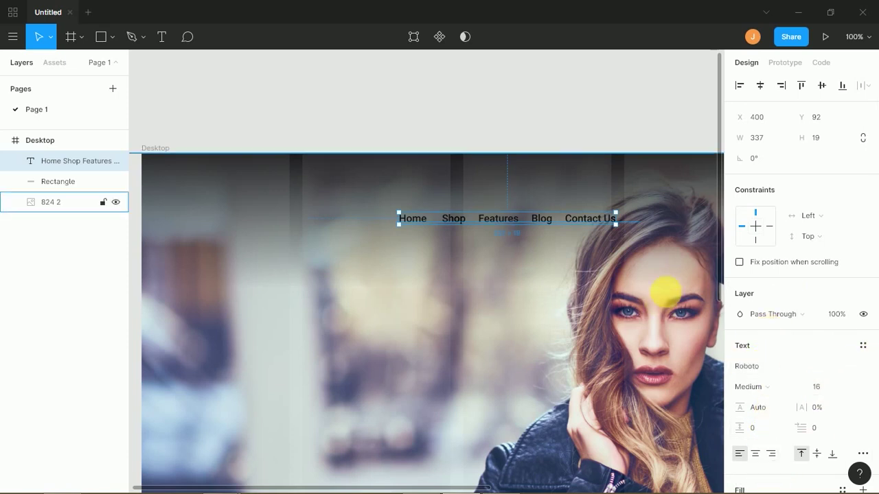
- Colour the navigation text white (FFFFFF)
{"action": "left_click", "coordinate": [598, 231]}
{"action": "left_click", "coordinate": [588, 220]}
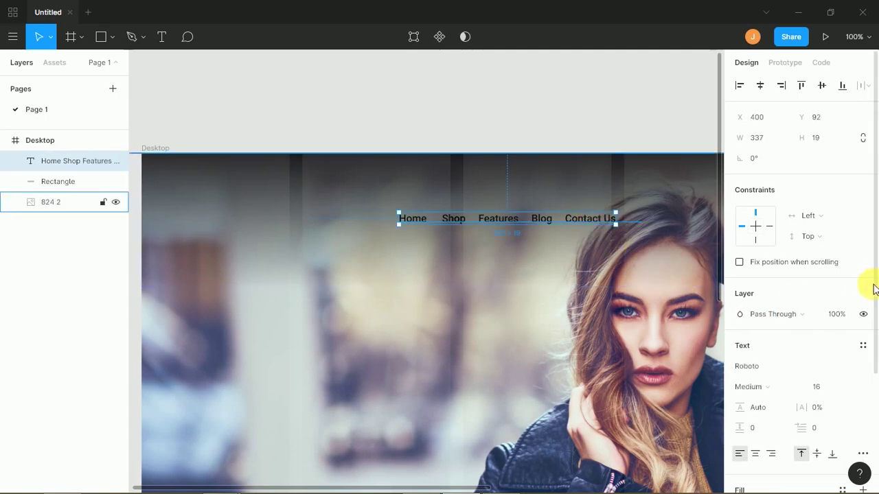
{"action": "scroll", "coordinate": [871, 385], "scroll_direction": "down", "scroll_amount": 3}
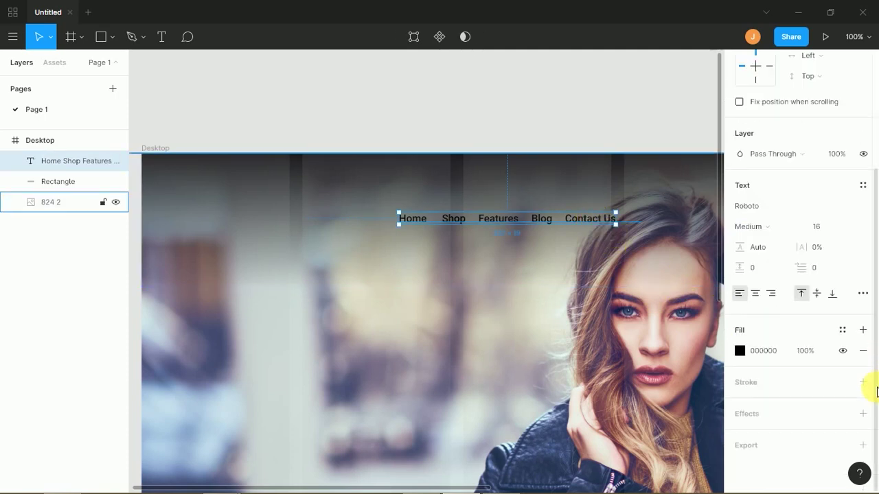
{"action": "left_click", "coordinate": [739, 351]}
{"action": "left_click_drag", "start_coordinate": [690, 299], "coordinate": [565, 158]}
- Move the navigation text further right and up in the hero frame
{"action": "left_click", "coordinate": [515, 129]}
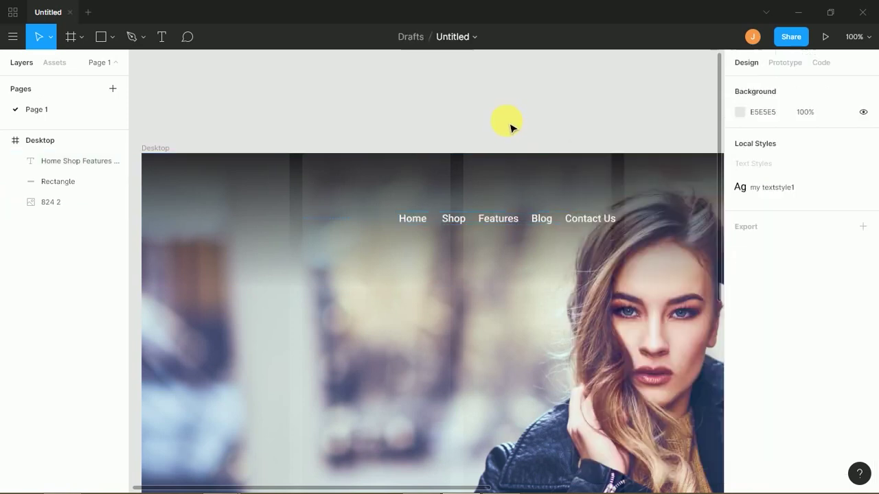
{"action": "left_click_drag", "start_coordinate": [410, 169], "coordinate": [346, 179]}
{"action": "left_click_drag", "start_coordinate": [348, 252], "coordinate": [501, 217]}
{"action": "key", "text": "minus"}
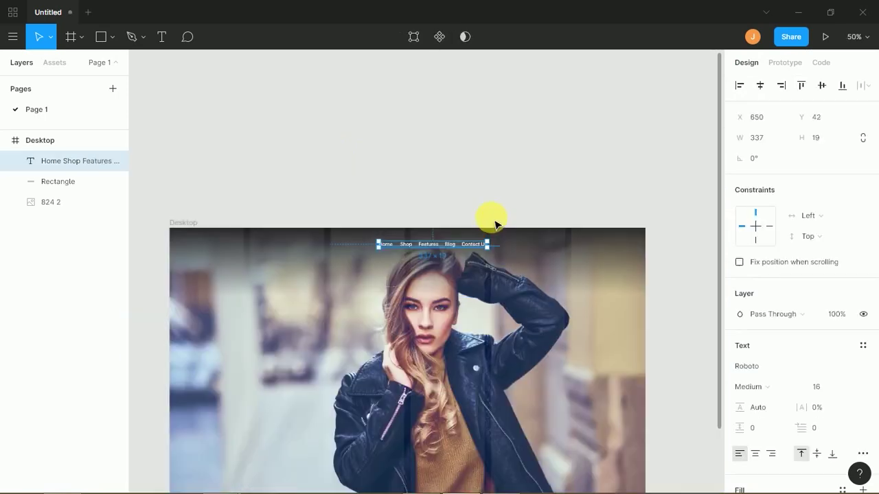
- Set the nav text size to 20 and shift it right to X 814
{"action": "left_click", "coordinate": [824, 388]}
{"action": "key", "text": "BackSpace"}
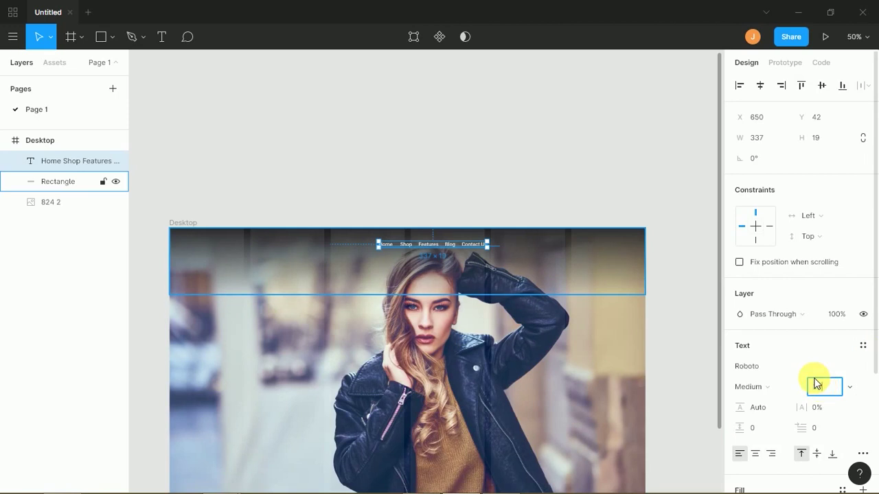
{"action": "type", "text": "20"}
{"action": "key", "text": "Return"}
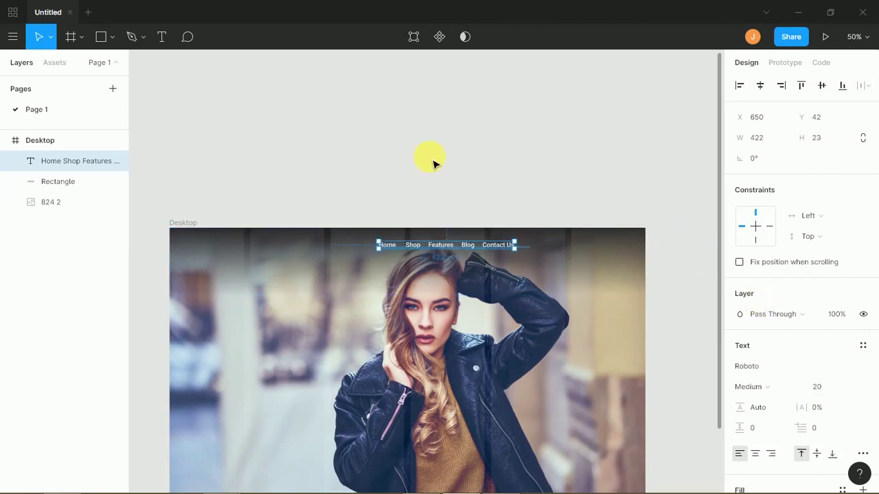
{"action": "left_click", "coordinate": [435, 185]}
{"action": "left_click_drag", "start_coordinate": [481, 248], "coordinate": [526, 253]}
{"action": "left_click", "coordinate": [534, 217]}
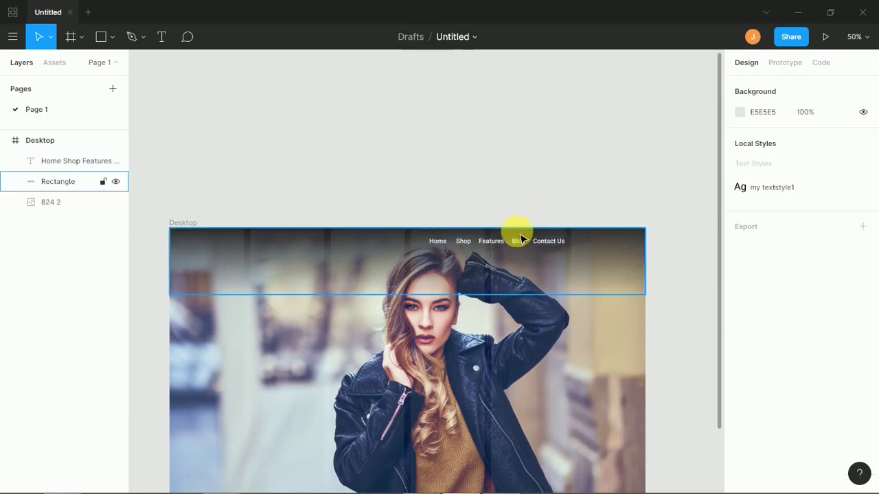
- Stretch the dark header gradient rectangle down to 1479×290
{"action": "left_click", "coordinate": [522, 236]}
{"action": "left_click", "coordinate": [466, 193]}
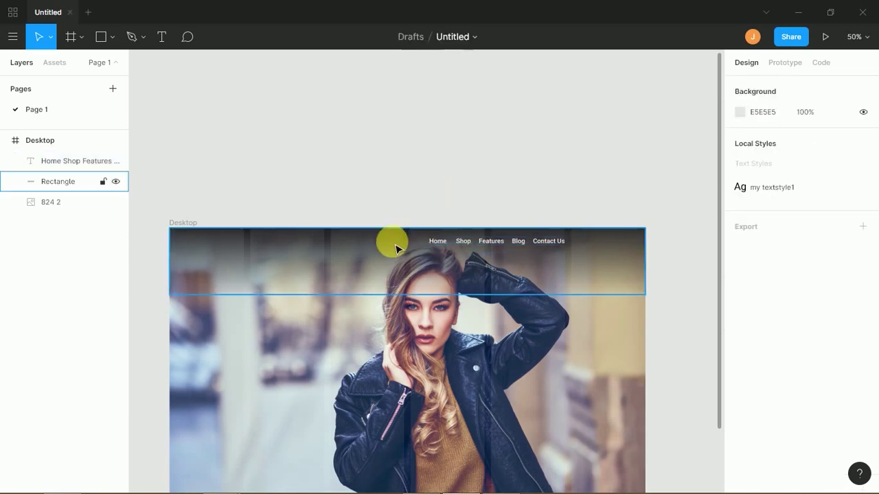
{"action": "left_click", "coordinate": [388, 287]}
{"action": "left_click_drag", "start_coordinate": [393, 311], "coordinate": [384, 318]}
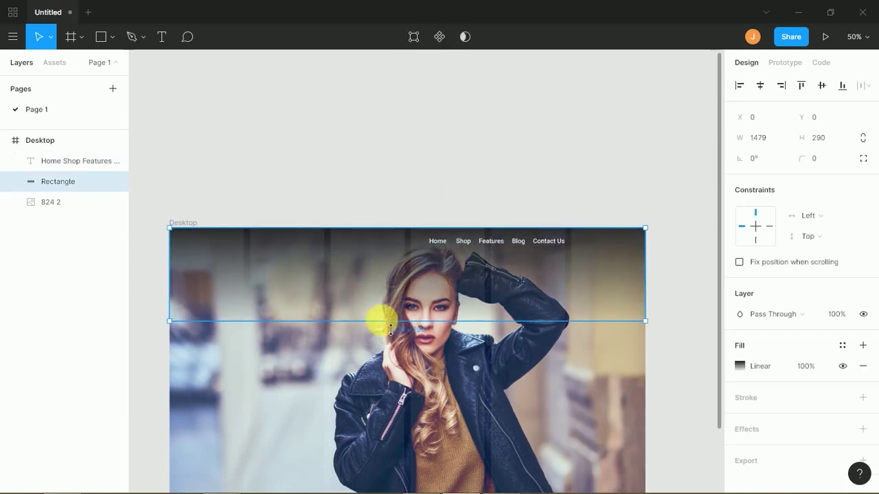
{"action": "left_click", "coordinate": [415, 197]}
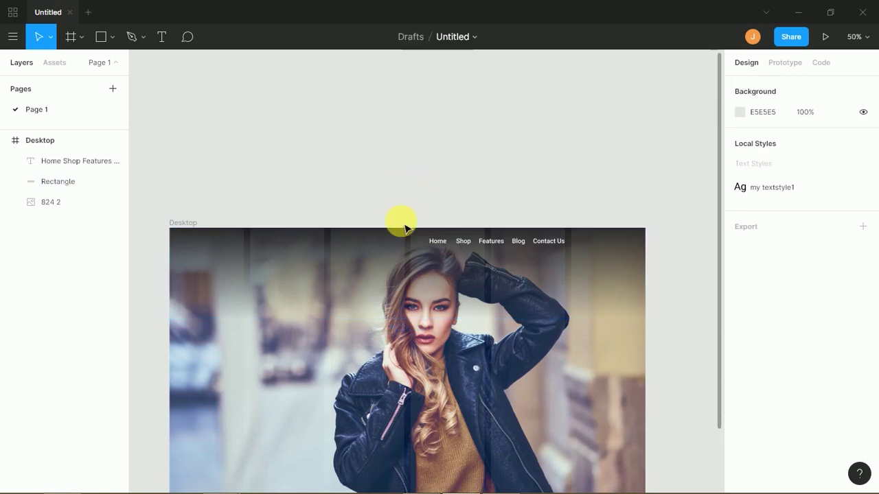
{"action": "scroll", "coordinate": [406, 251], "scroll_direction": "down", "scroll_amount": 4}
{"action": "scroll", "coordinate": [392, 186], "scroll_direction": "up", "scroll_amount": 2}
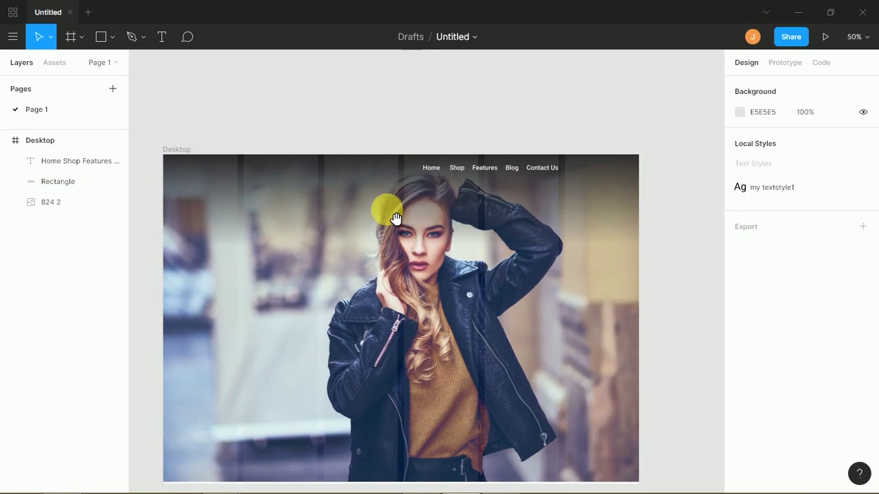
{"action": "left_click", "coordinate": [416, 377]}
{"action": "scroll", "coordinate": [439, 343], "scroll_direction": "down", "scroll_amount": 2}
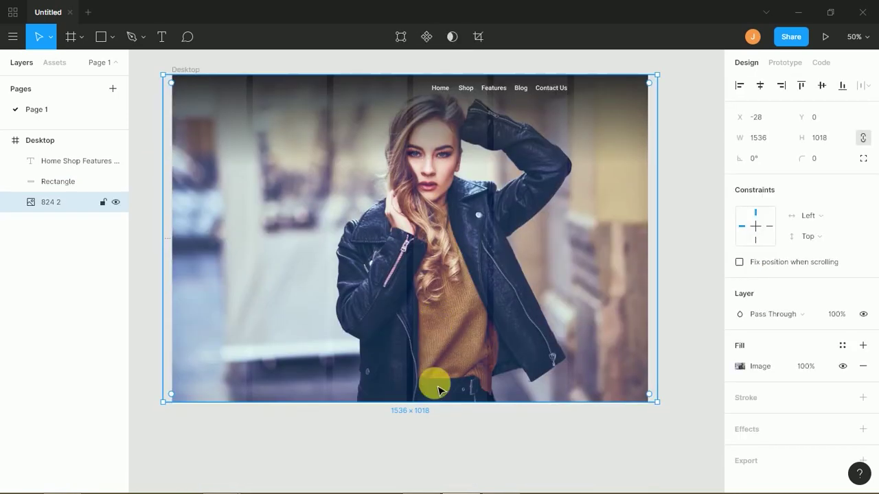
{"action": "left_click_drag", "start_coordinate": [438, 403], "coordinate": [447, 359]}
{"action": "key", "text": "ctrl+z"}
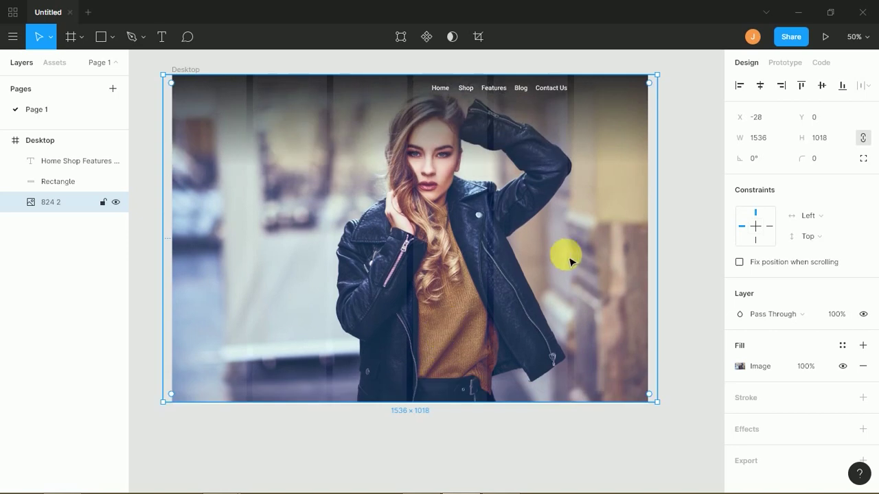
{"action": "left_click", "coordinate": [674, 238]}
{"action": "scroll", "coordinate": [559, 320], "scroll_direction": "up", "scroll_amount": 4}
{"action": "scroll", "coordinate": [559, 320], "scroll_direction": "right", "scroll_amount": 2}
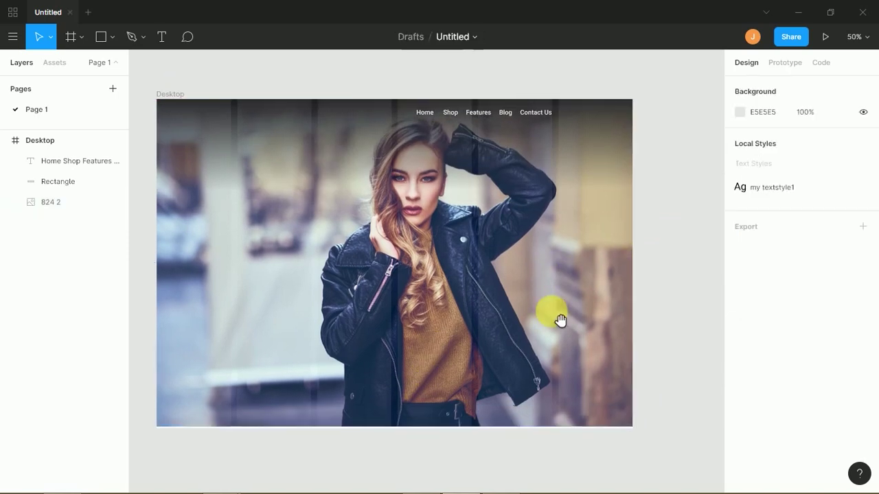
{"action": "key", "text": "ctrl+plus"}
{"action": "key", "text": "ctrl+plus"}
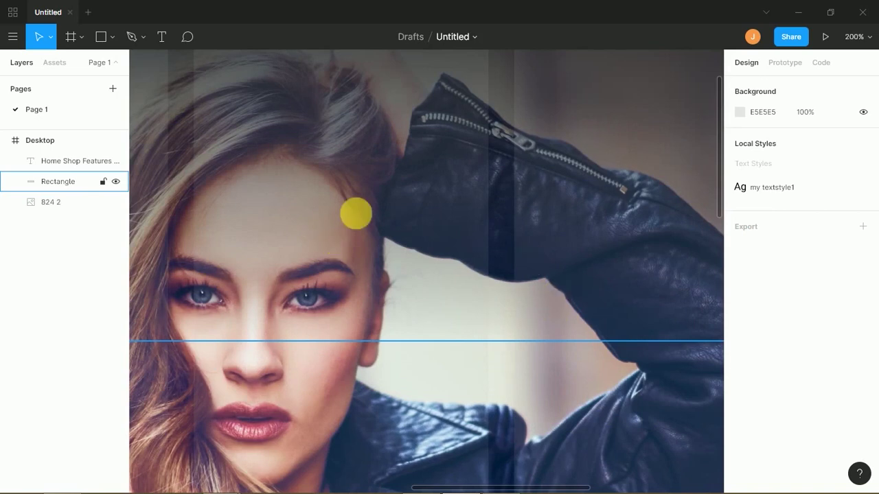
{"action": "scroll", "coordinate": [561, 213], "scroll_direction": "up", "scroll_amount": 3}
{"action": "scroll", "coordinate": [562, 213], "scroll_direction": "right", "scroll_amount": 2}
{"action": "scroll", "coordinate": [562, 214], "scroll_direction": "up", "scroll_amount": 3}
{"action": "scroll", "coordinate": [562, 214], "scroll_direction": "right", "scroll_amount": 15}
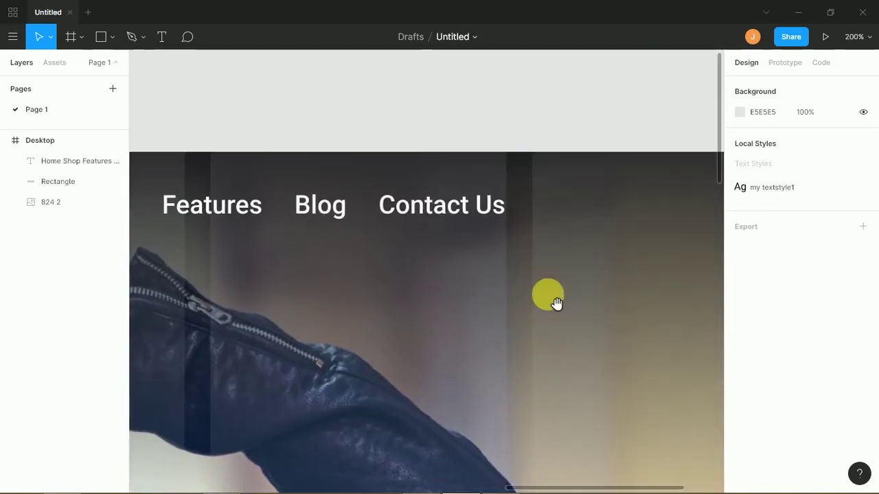
{"action": "left_click", "coordinate": [406, 222]}
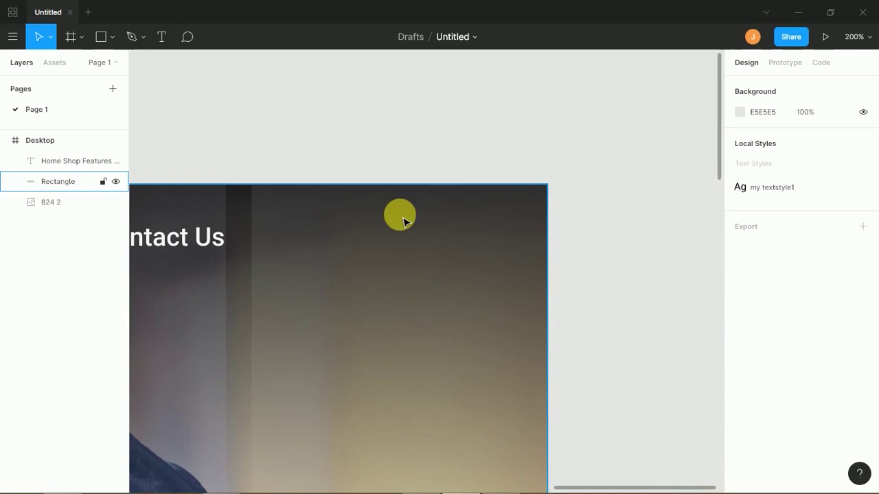
- Draw a 40×40 circle above the frame and turn it into a half-circle arc
{"action": "left_click", "coordinate": [285, 96]}
{"action": "left_click", "coordinate": [107, 38]}
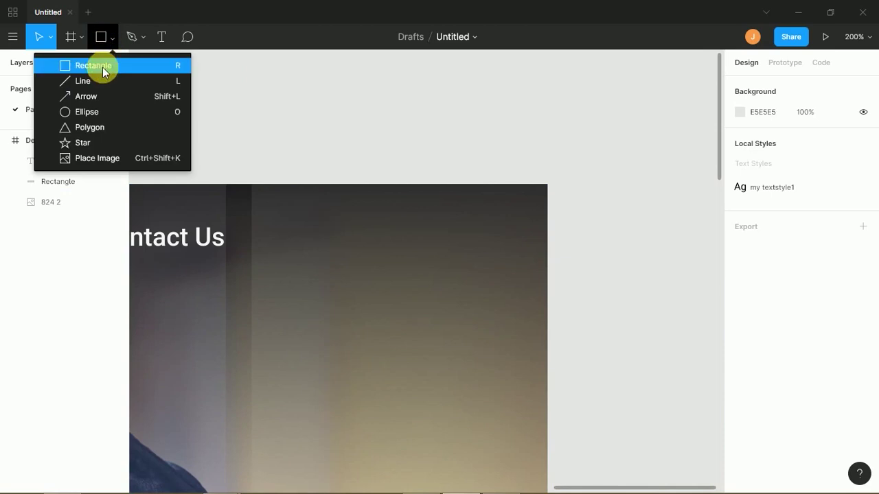
{"action": "left_click", "coordinate": [208, 127]}
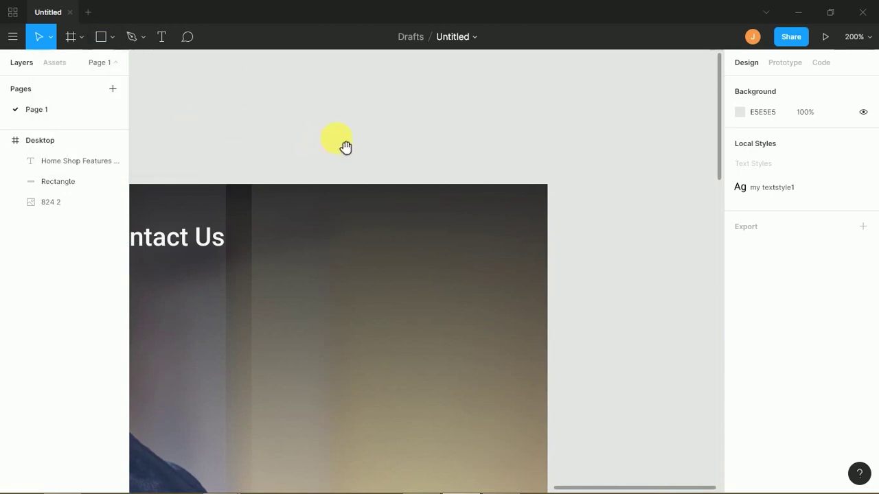
{"action": "left_click_drag", "start_coordinate": [345, 148], "coordinate": [284, 275]}
{"action": "key", "text": "o"}
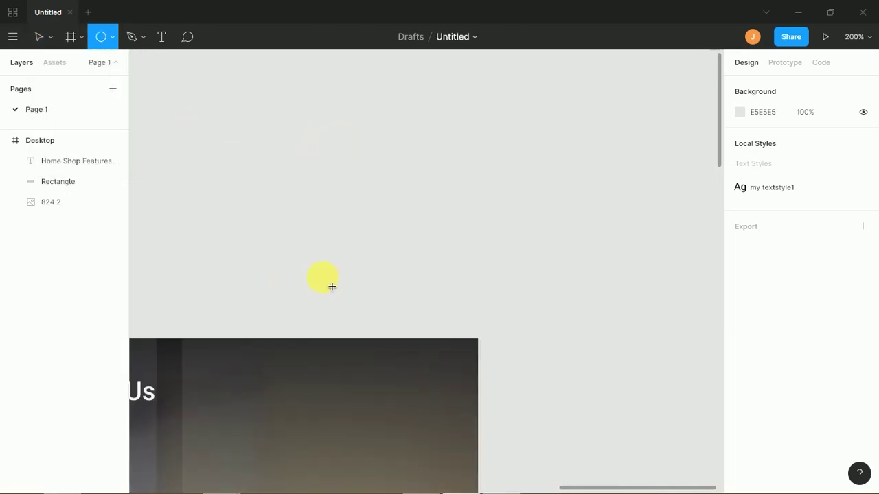
{"action": "left_click_drag", "start_coordinate": [310, 206], "coordinate": [362, 257]}
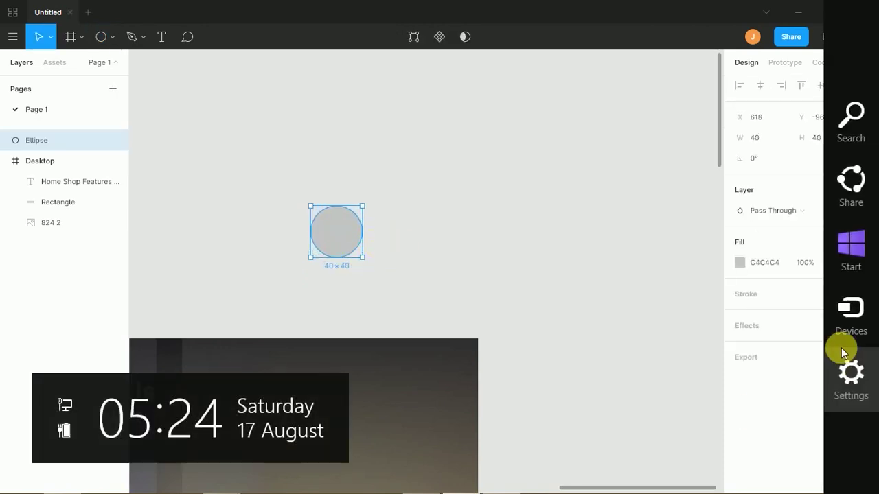
{"action": "left_click_drag", "start_coordinate": [352, 240], "coordinate": [318, 237]}
- Give the half-circle no fill and a 2 px white outline
{"action": "left_click", "coordinate": [384, 238]}
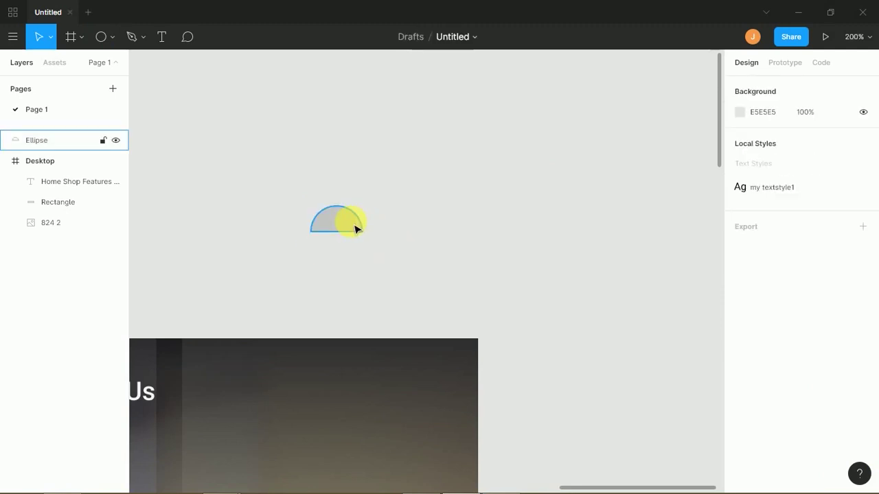
{"action": "left_click", "coordinate": [355, 227]}
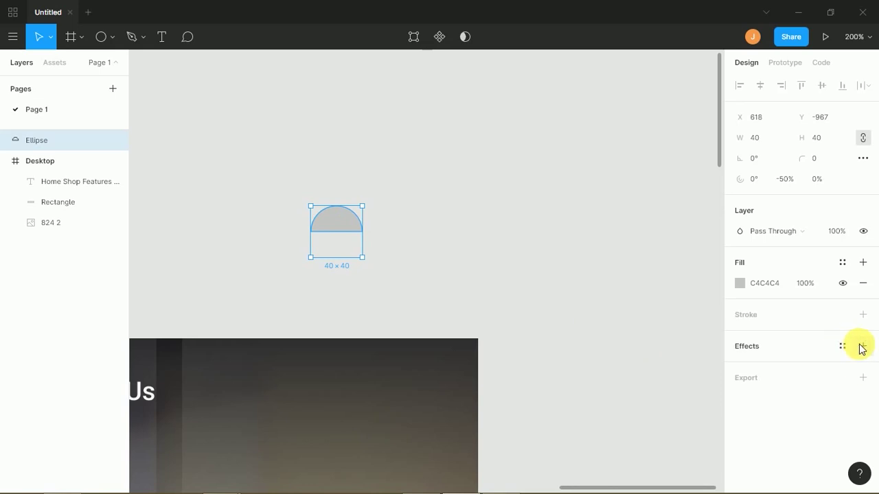
{"action": "left_click", "coordinate": [862, 283]}
{"action": "left_click", "coordinate": [863, 295]}
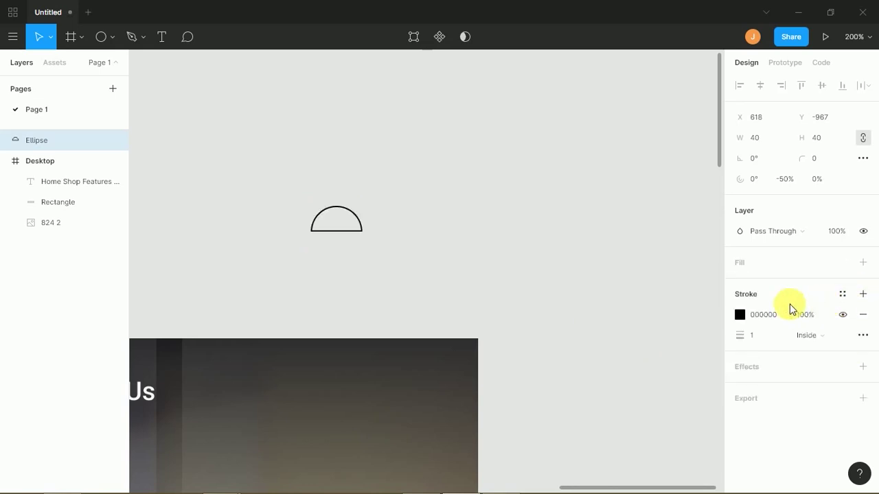
{"action": "left_click", "coordinate": [756, 338]}
{"action": "type", "text": "2"}
{"action": "key", "text": "Return"}
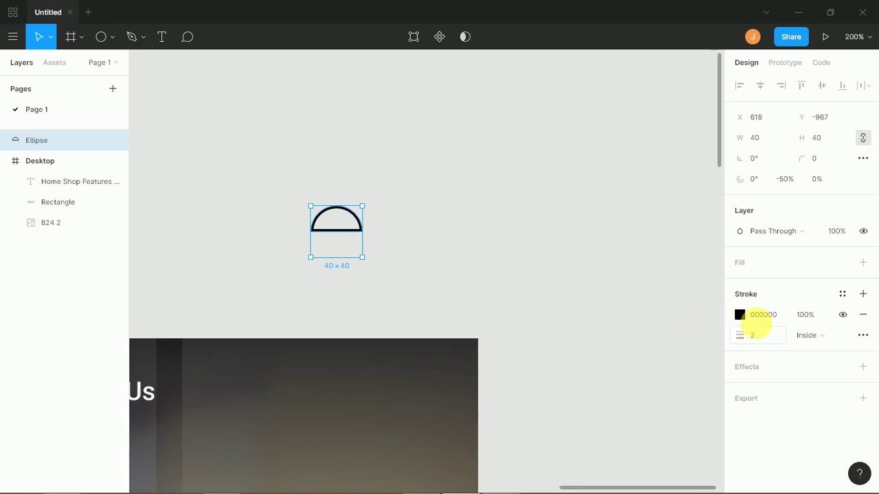
{"action": "left_click", "coordinate": [740, 316]}
{"action": "left_click_drag", "start_coordinate": [693, 276], "coordinate": [571, 165]}
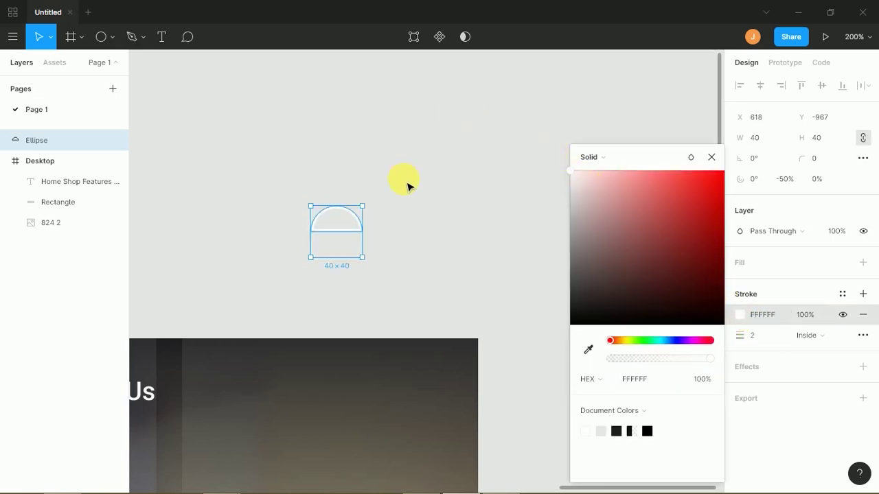
{"action": "left_click", "coordinate": [408, 185]}
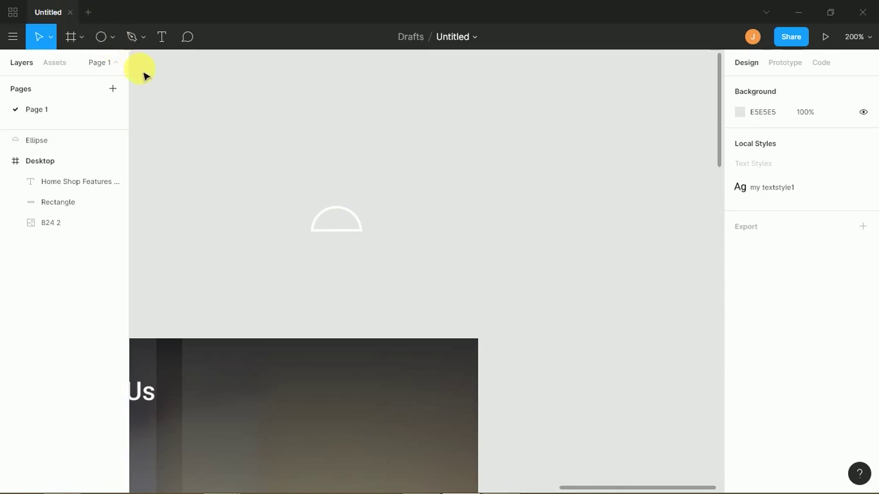
- Add a 20×20 circle above it with no fill and a 2 px FFFFFF outline
{"action": "key", "text": "o"}
{"action": "left_click_drag", "start_coordinate": [322, 179], "coordinate": [351, 206]}
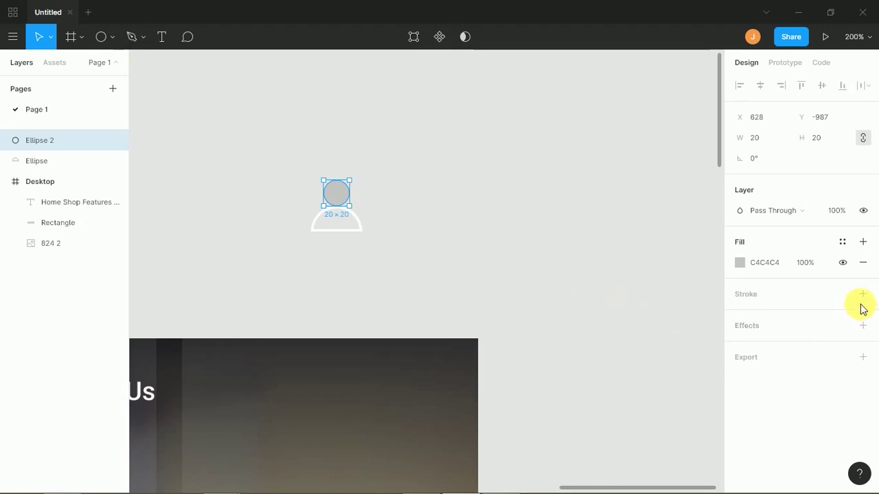
{"action": "left_click", "coordinate": [863, 263]}
{"action": "left_click", "coordinate": [862, 273]}
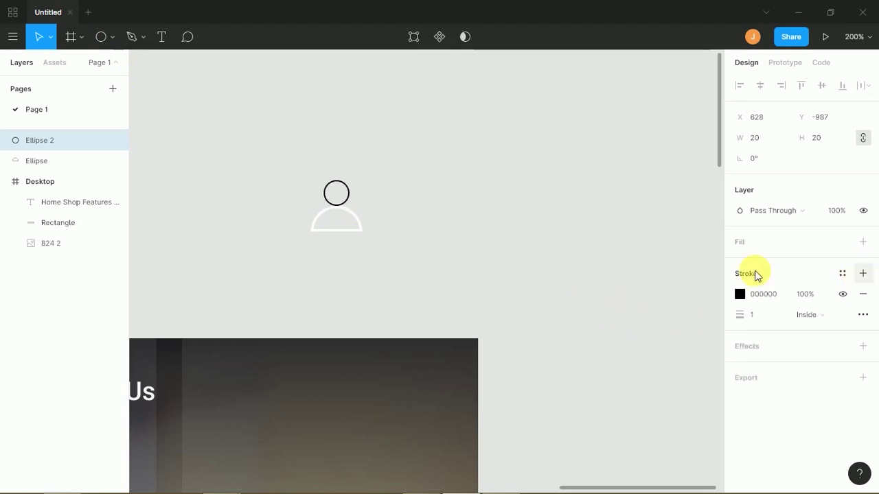
{"action": "left_click", "coordinate": [756, 320]}
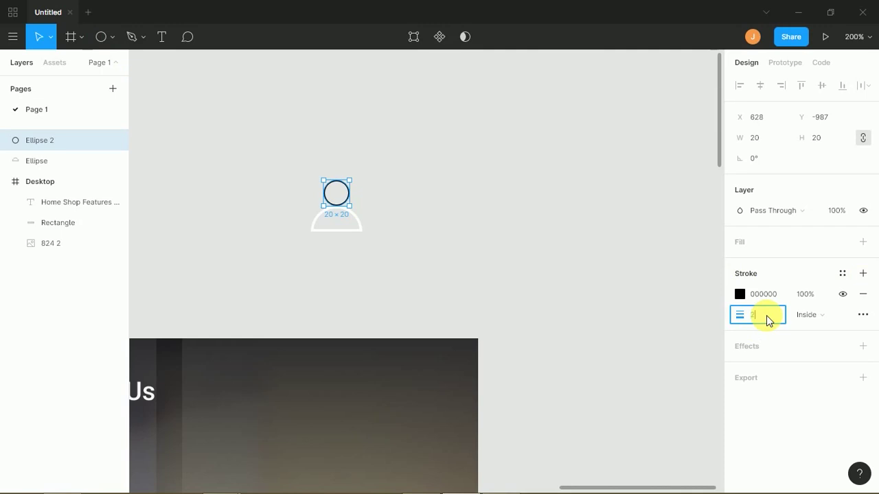
{"action": "key", "text": "Return"}
{"action": "left_click", "coordinate": [740, 294]}
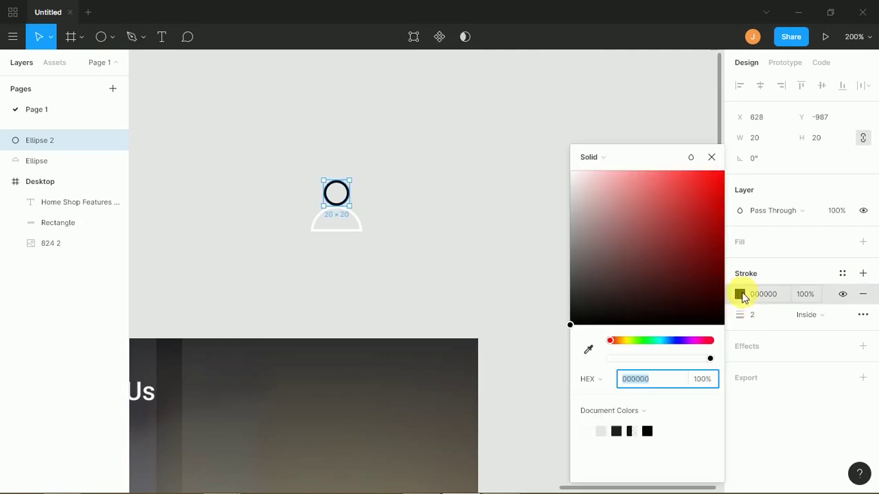
{"action": "type", "text": "ffffff"}
{"action": "key", "text": "Return"}
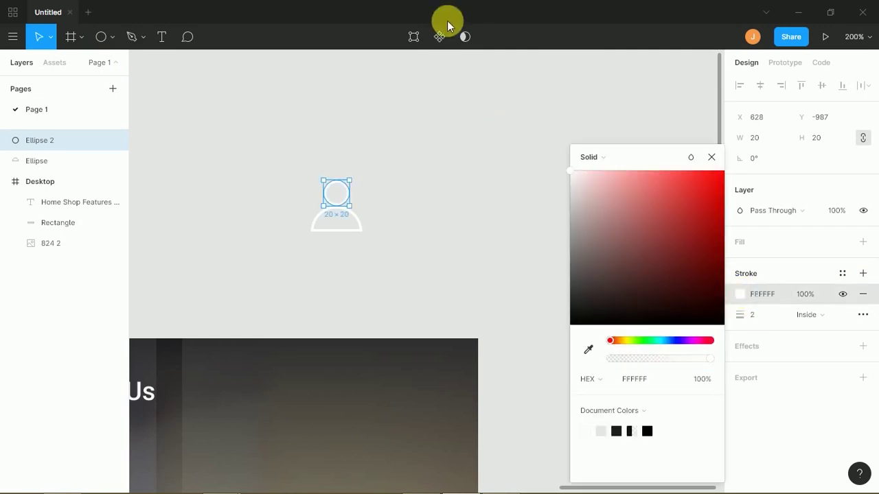
- Scale both ellipses down together and flatten them into one vector
{"action": "left_click", "coordinate": [396, 223]}
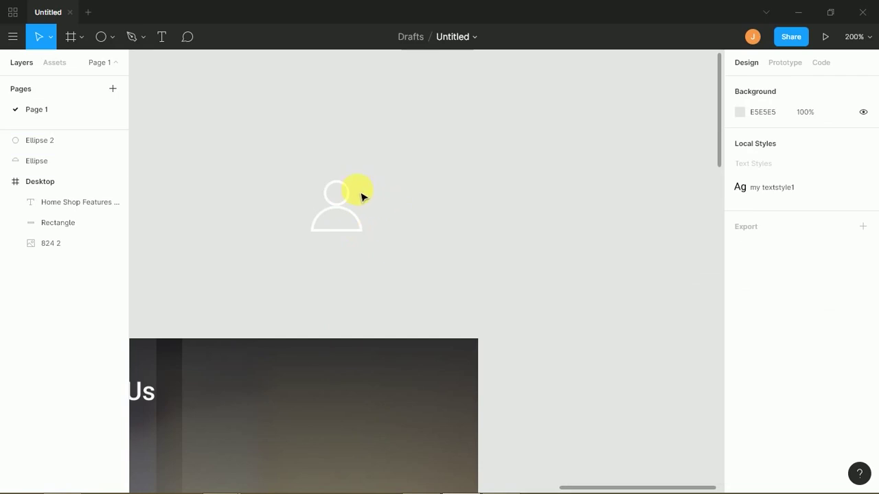
{"action": "left_click_drag", "start_coordinate": [302, 173], "coordinate": [364, 247]}
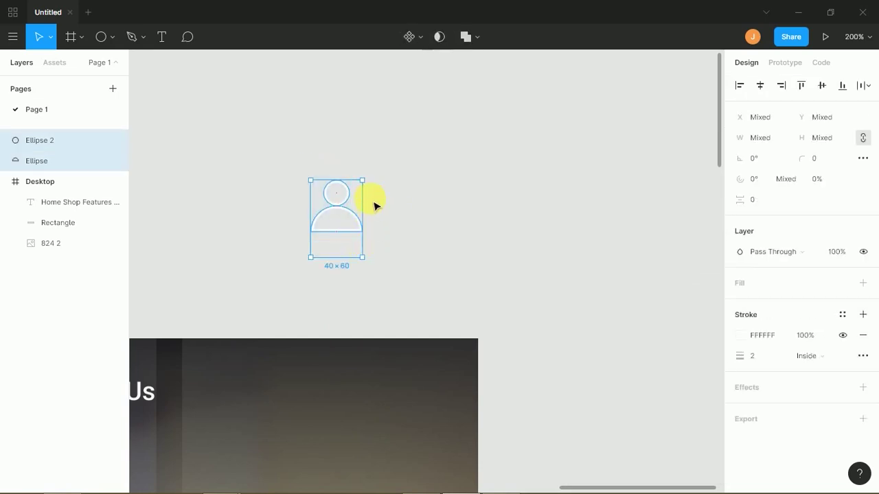
{"action": "left_click_drag", "start_coordinate": [365, 182], "coordinate": [359, 216]}
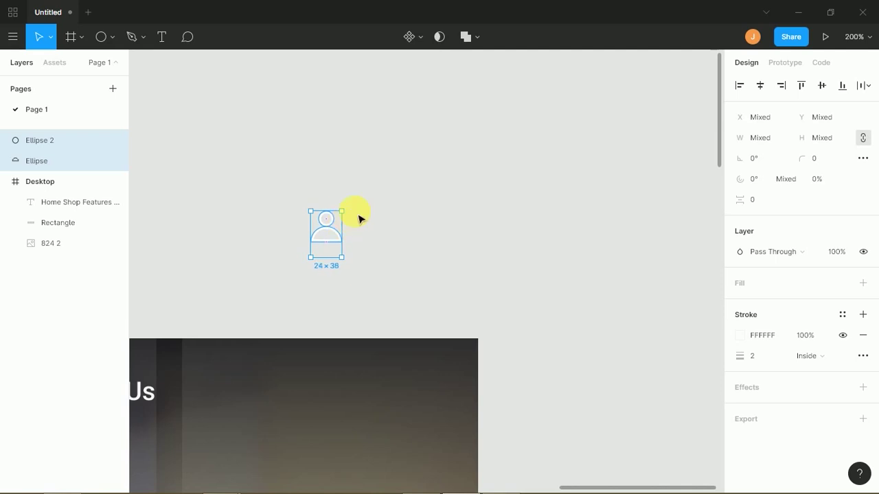
{"action": "right_click", "coordinate": [331, 238]}
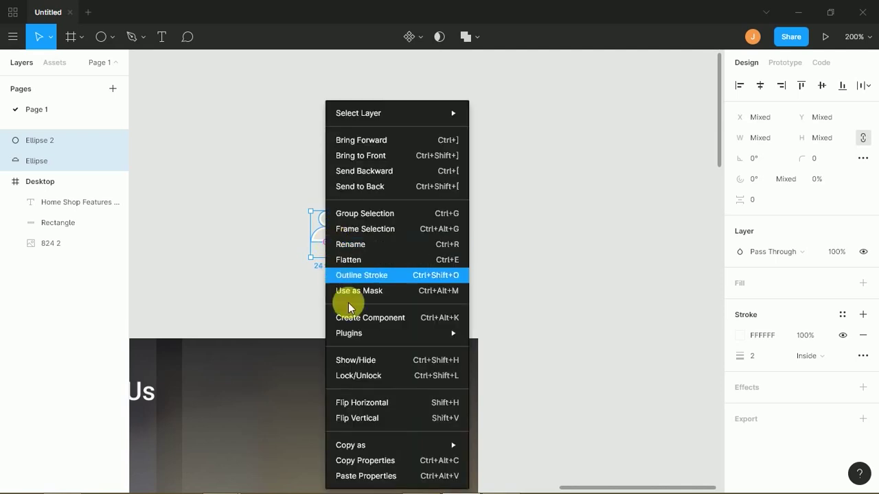
{"action": "left_click", "coordinate": [363, 259]}
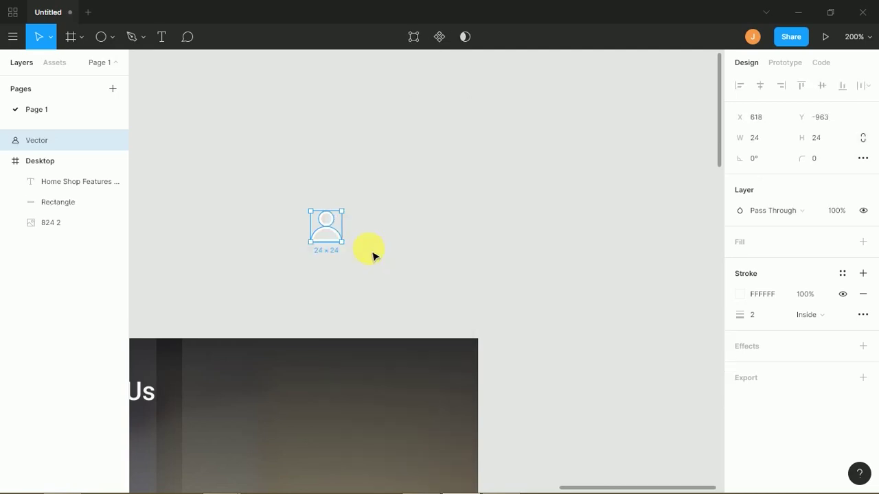
- Place the 20×20 person icon in the header to the right of Contact Us
{"action": "left_click", "coordinate": [371, 254]}
{"action": "left_click_drag", "start_coordinate": [331, 238], "coordinate": [292, 404]}
{"action": "scroll", "coordinate": [311, 372], "scroll_direction": "left", "scroll_amount": 4}
{"action": "scroll", "coordinate": [311, 373], "scroll_direction": "down", "scroll_amount": 2}
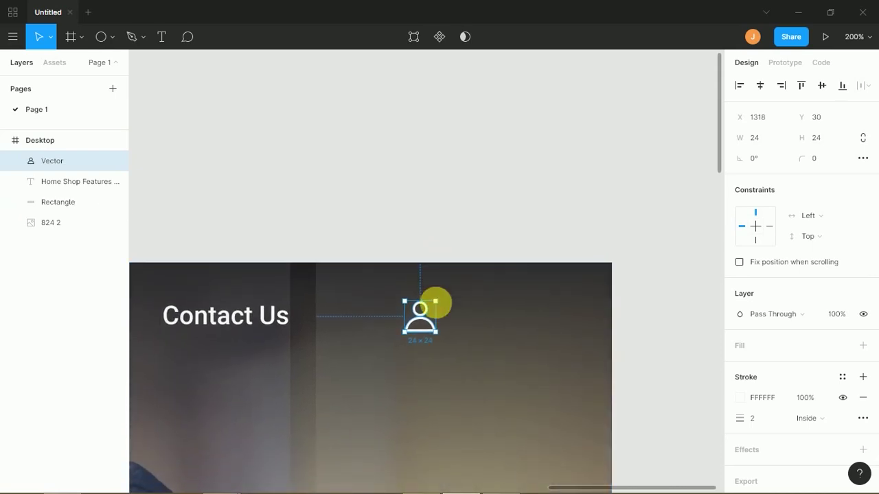
{"action": "key", "text": "alt"}
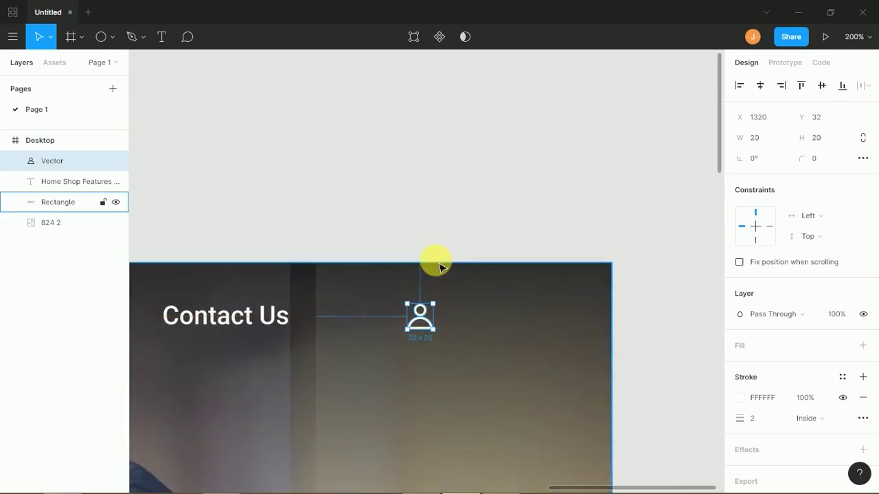
{"action": "left_click", "coordinate": [441, 240]}
{"action": "left_click_drag", "start_coordinate": [441, 239], "coordinate": [389, 200]}
{"action": "scroll", "coordinate": [428, 244], "scroll_direction": "right", "scroll_amount": 1}
- Draw a 16×16 circle beside the person icon, redrawing the first attempt
{"action": "key", "text": "o"}
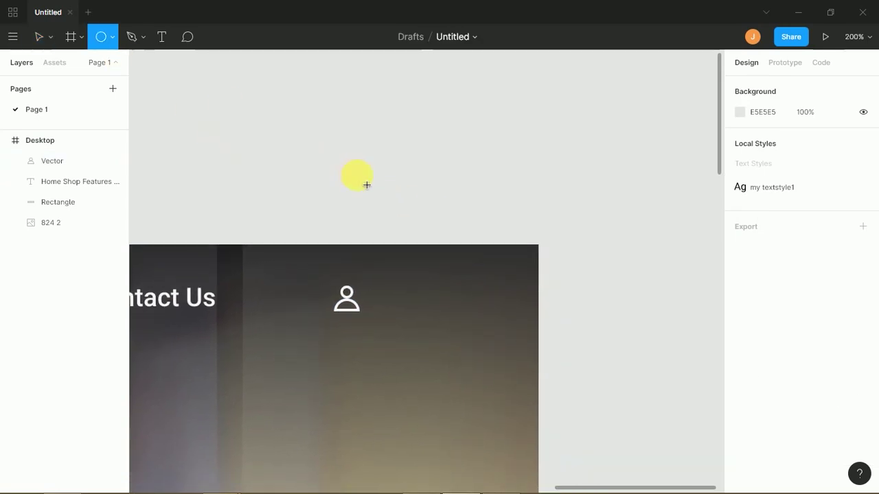
{"action": "mouse_move", "coordinate": [385, 287]}
{"action": "left_mouse_down"}
{"action": "mouse_move", "coordinate": [411, 313]}
{"action": "mouse_move", "coordinate": [405, 307]}
{"action": "left_mouse_up"}
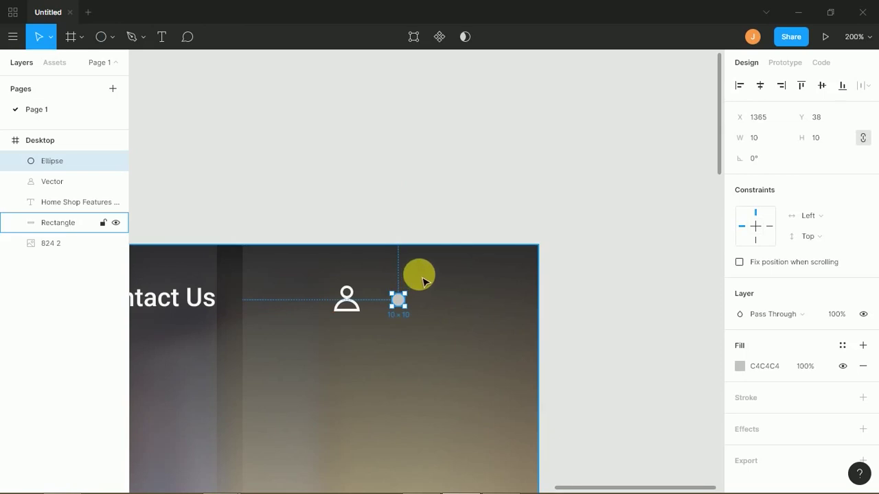
{"action": "key", "text": "Delete"}
{"action": "key", "text": "o"}
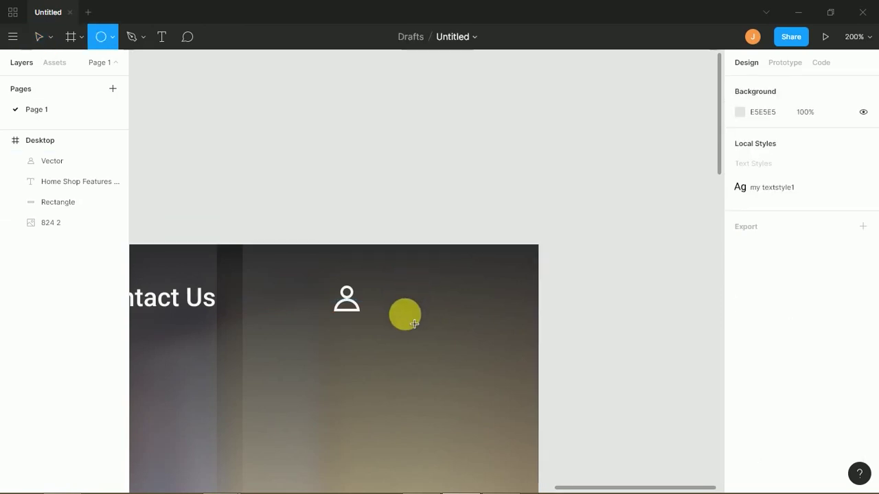
{"action": "left_click_drag", "start_coordinate": [408, 306], "coordinate": [406, 312]}
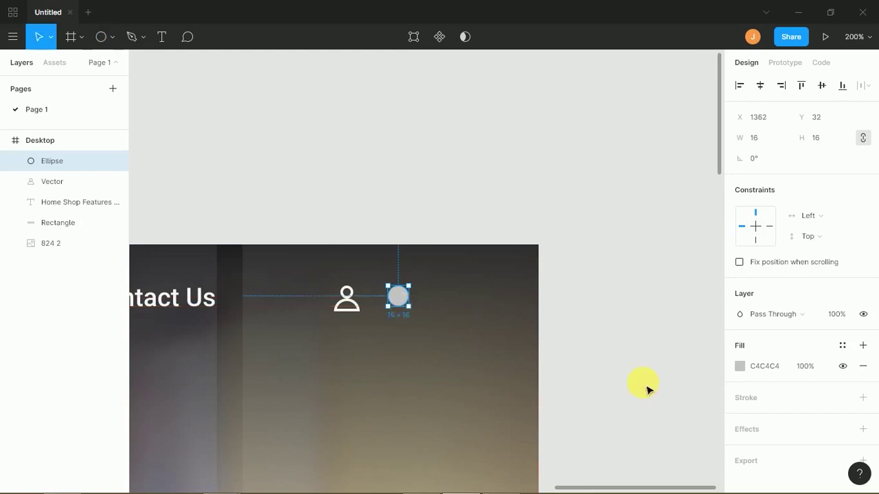
- Give the circle no fill and a 2 px FFFFFF outline
{"action": "left_click", "coordinate": [863, 366]}
{"action": "left_click", "coordinate": [862, 377]}
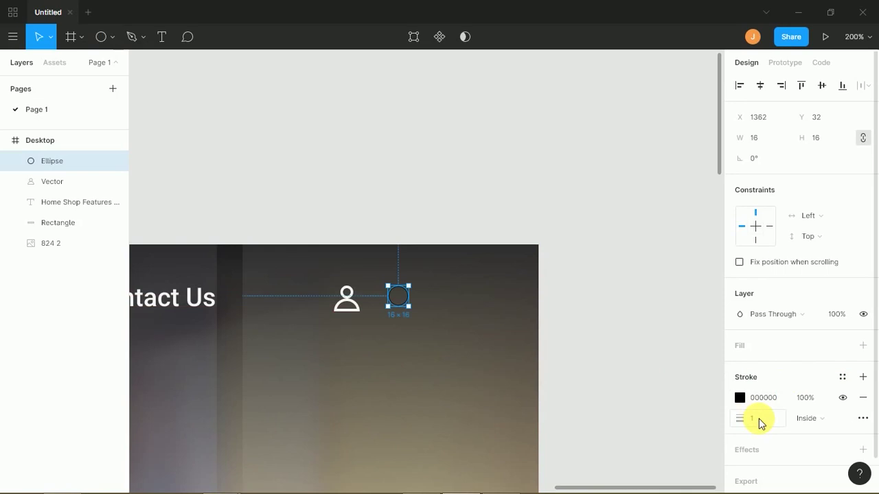
{"action": "type", "text": "2"}
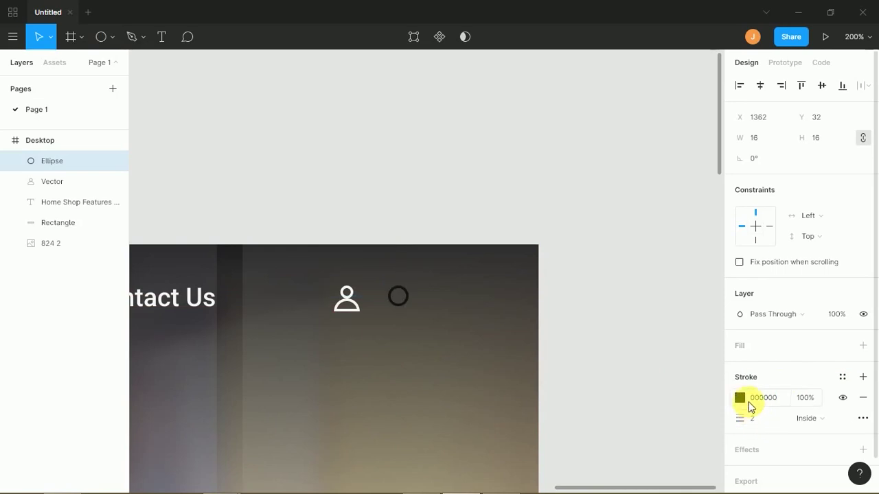
{"action": "left_click", "coordinate": [741, 399]}
{"action": "type", "text": "ffffff"}
{"action": "key", "text": "Return"}
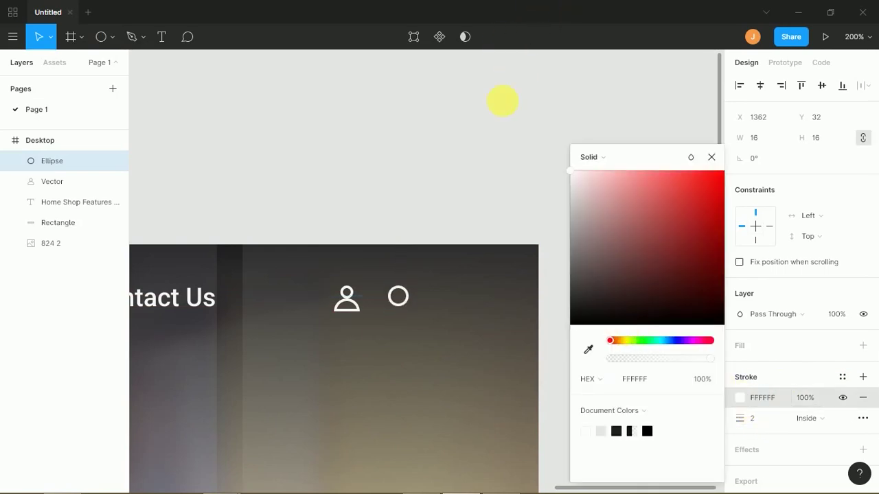
{"action": "left_click", "coordinate": [427, 214]}
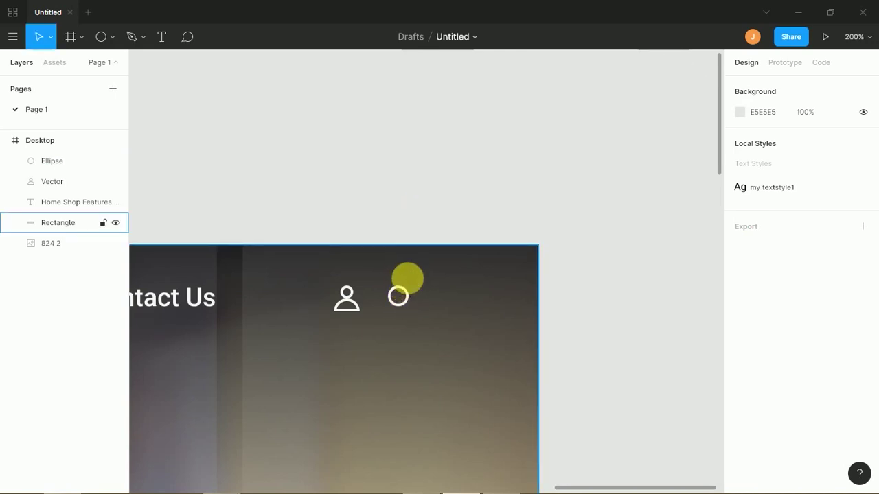
- Discard a misplaced line and shift the circle slightly left
{"action": "key", "text": "l"}
{"action": "left_click_drag", "start_coordinate": [405, 302], "coordinate": [412, 304]}
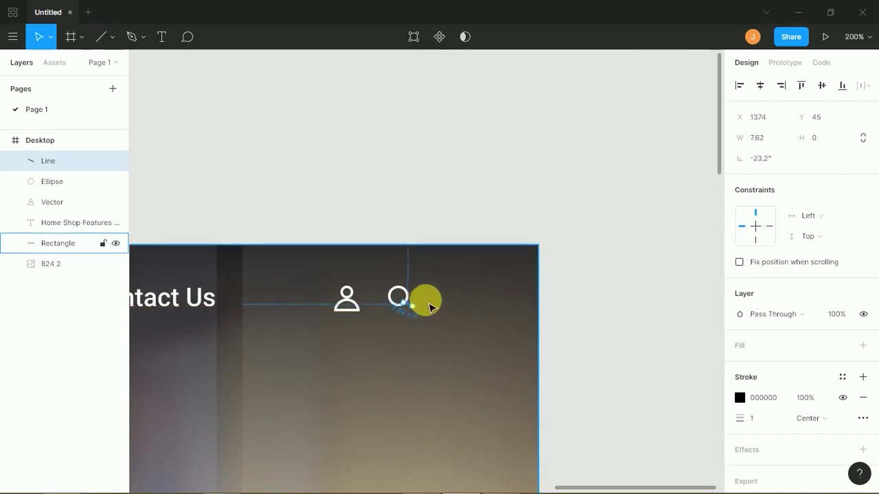
{"action": "key", "text": "Delete"}
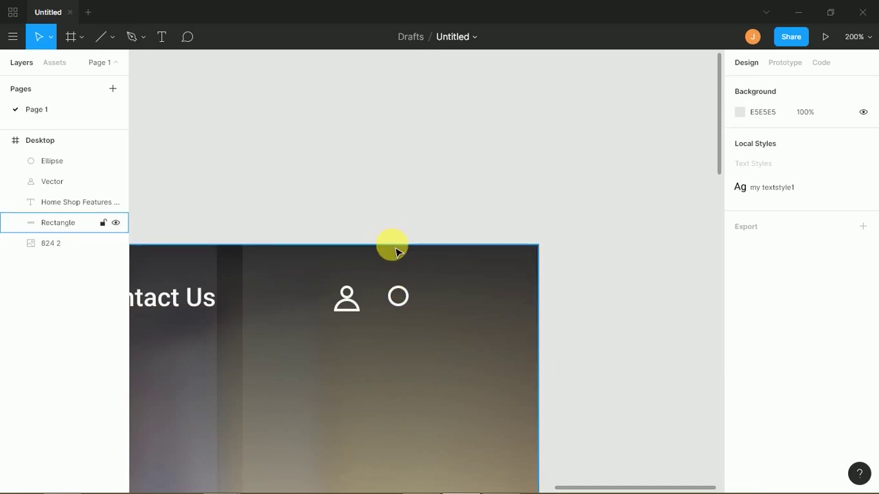
{"action": "scroll", "coordinate": [395, 252], "scroll_direction": "up", "scroll_amount": 5}
{"action": "scroll", "coordinate": [383, 267], "scroll_direction": "down", "scroll_amount": 3}
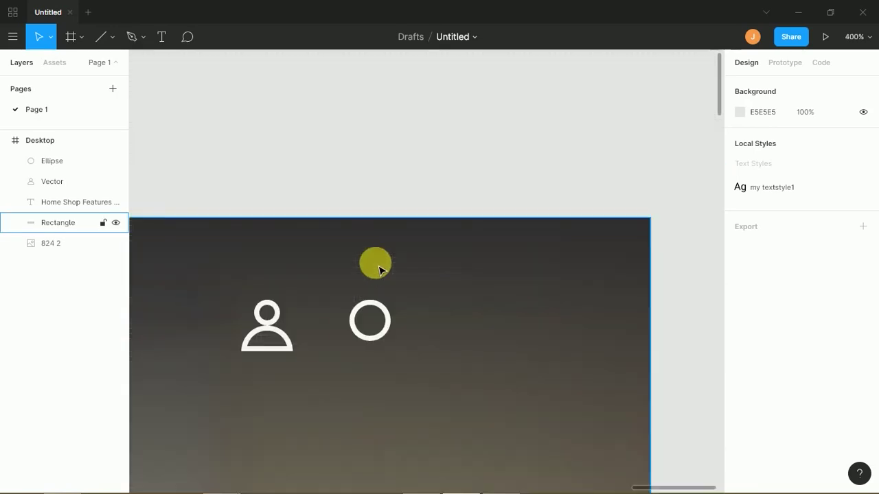
{"action": "left_click_drag", "start_coordinate": [375, 342], "coordinate": [368, 342]}
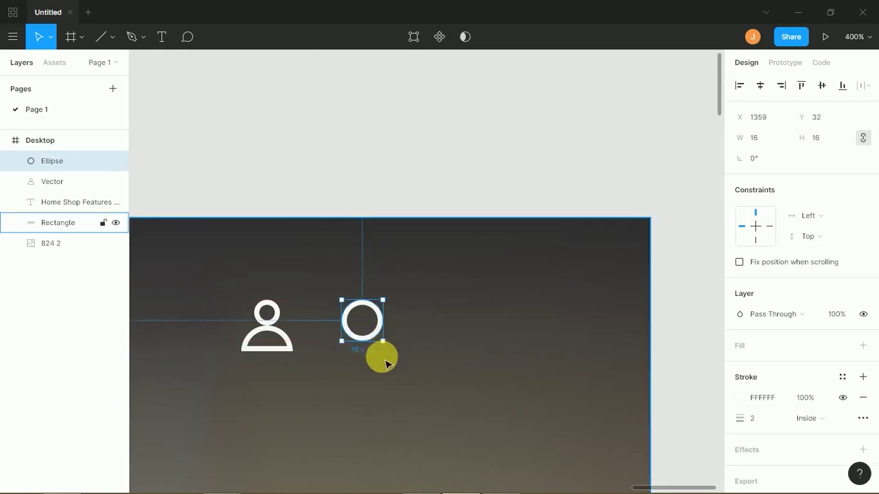
- Draw a short vertical handle below the circle with a 2 px white stroke
{"action": "key", "text": "l"}
{"action": "left_click_drag", "start_coordinate": [362, 339], "coordinate": [361, 358]}
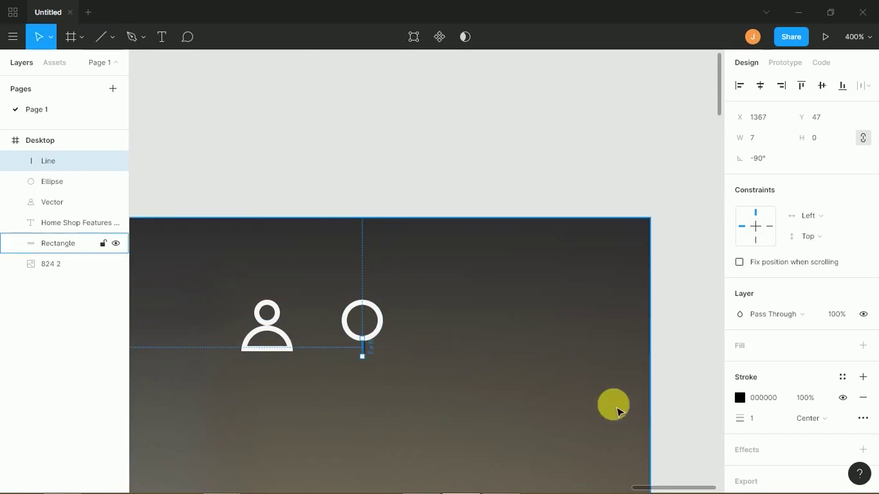
{"action": "left_click", "coordinate": [758, 420]}
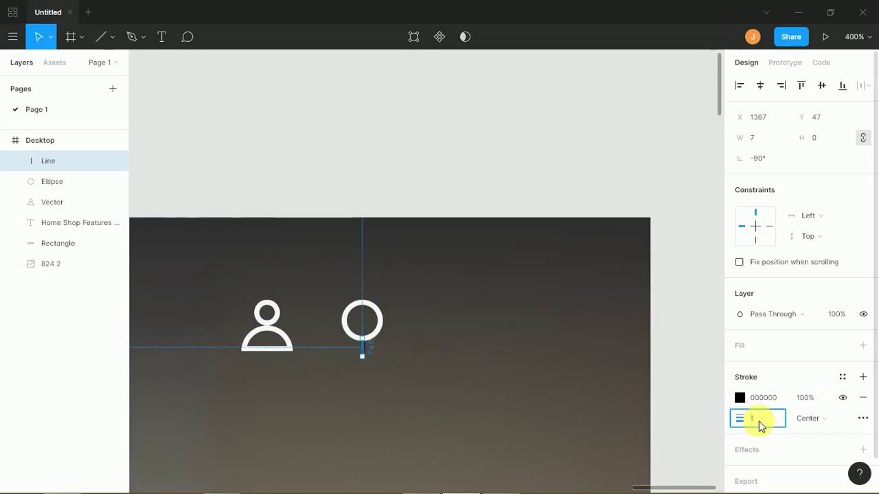
{"action": "left_click", "coordinate": [740, 398]}
{"action": "mouse_move", "coordinate": [659, 261]}
{"action": "left_mouse_down"}
{"action": "mouse_move", "coordinate": [572, 158]}
{"action": "mouse_move", "coordinate": [572, 146]}
{"action": "left_mouse_up"}
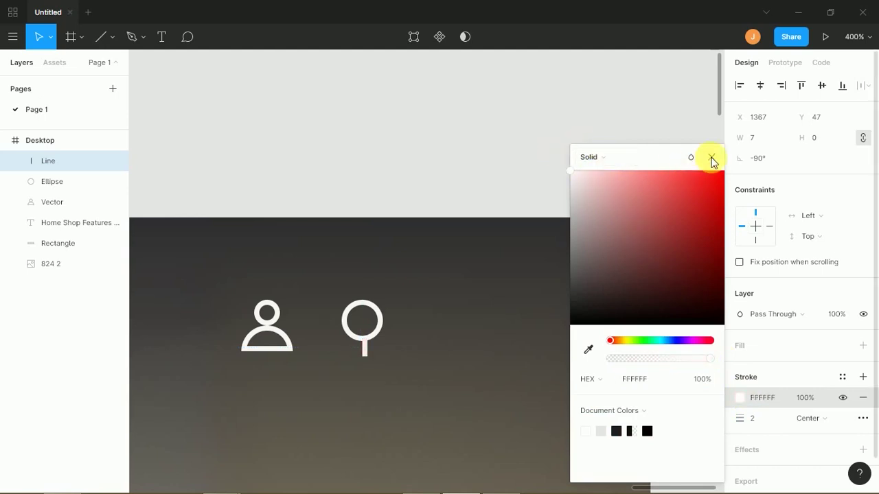
{"action": "left_click", "coordinate": [711, 159]}
{"action": "left_click", "coordinate": [448, 159]}
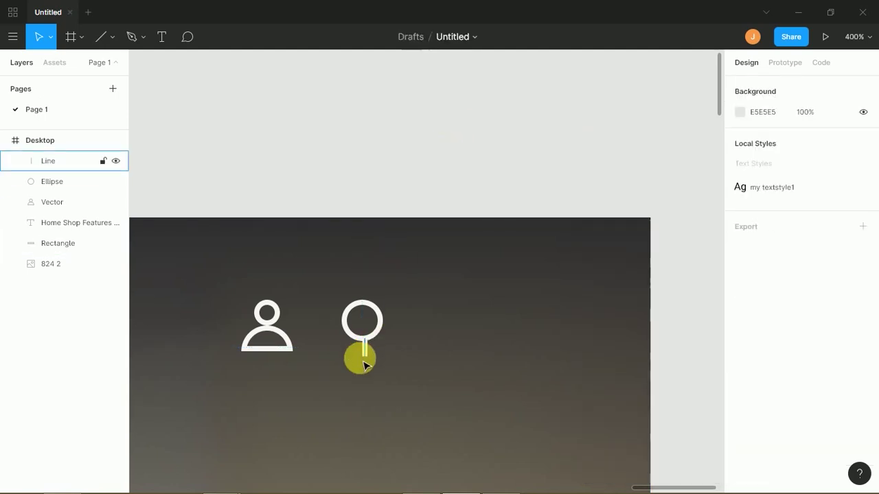
- Flatten the circle and handle into one vector and rotate it 45°
{"action": "mouse_move", "coordinate": [366, 357]}
{"action": "left_mouse_down"}
{"action": "mouse_move", "coordinate": [371, 362]}
{"action": "mouse_move", "coordinate": [365, 355]}
{"action": "left_mouse_up"}
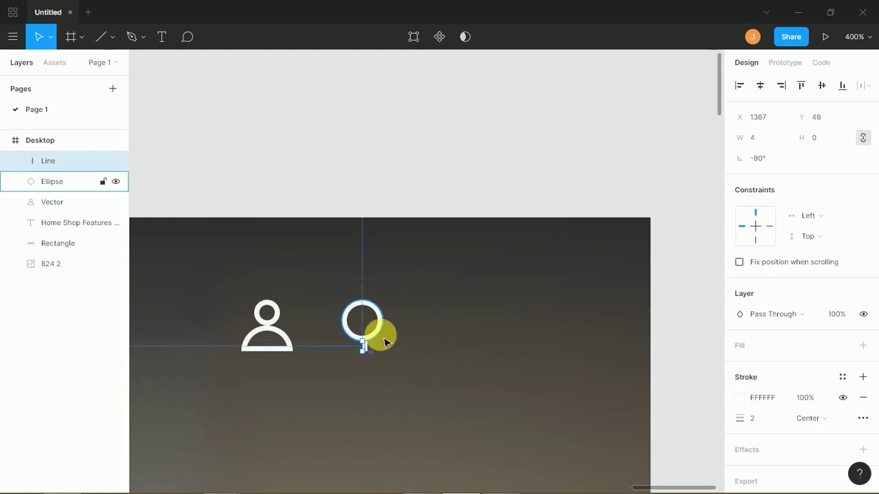
{"action": "left_click", "coordinate": [384, 336], "text": "shift"}
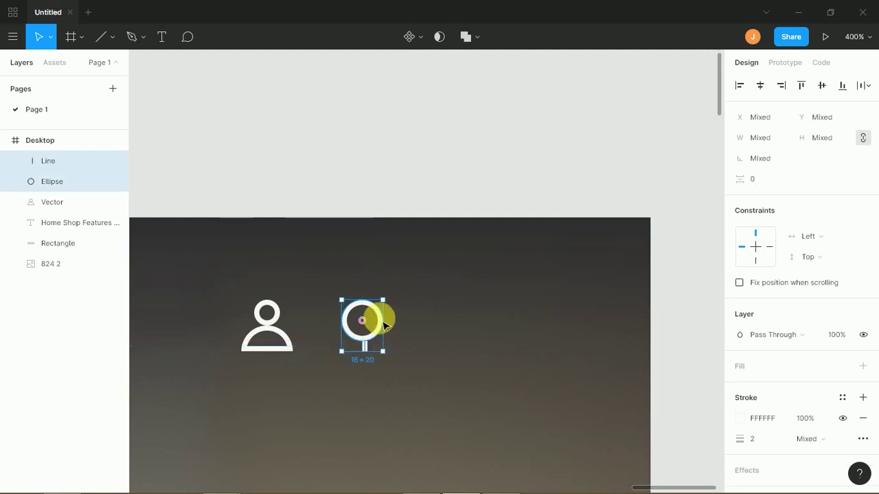
{"action": "right_click", "coordinate": [372, 317]}
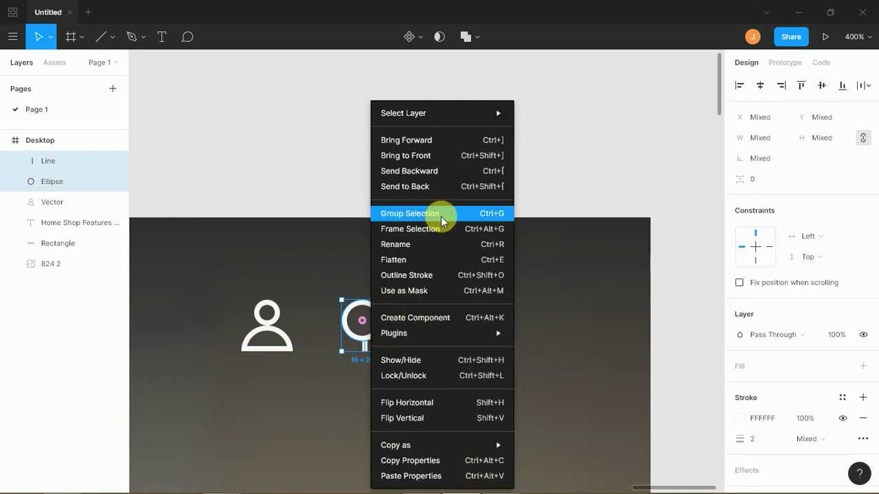
{"action": "left_click", "coordinate": [397, 260]}
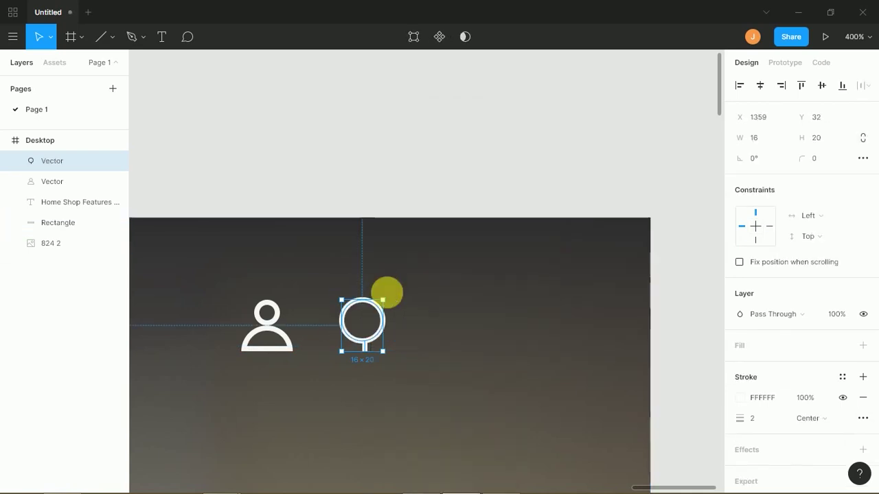
{"action": "left_click_drag", "start_coordinate": [396, 304], "coordinate": [406, 346]}
{"action": "scroll", "coordinate": [438, 215], "scroll_direction": "up", "scroll_amount": 2}
{"action": "scroll", "coordinate": [406, 236], "scroll_direction": "right", "scroll_amount": 3}
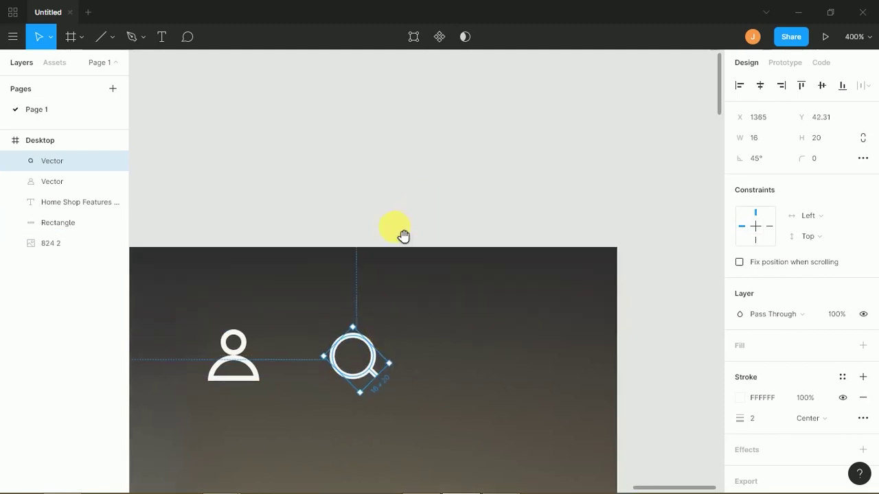
- Draw a small rectangle above the header and round its bottom corners to 5
{"action": "key", "text": "r"}
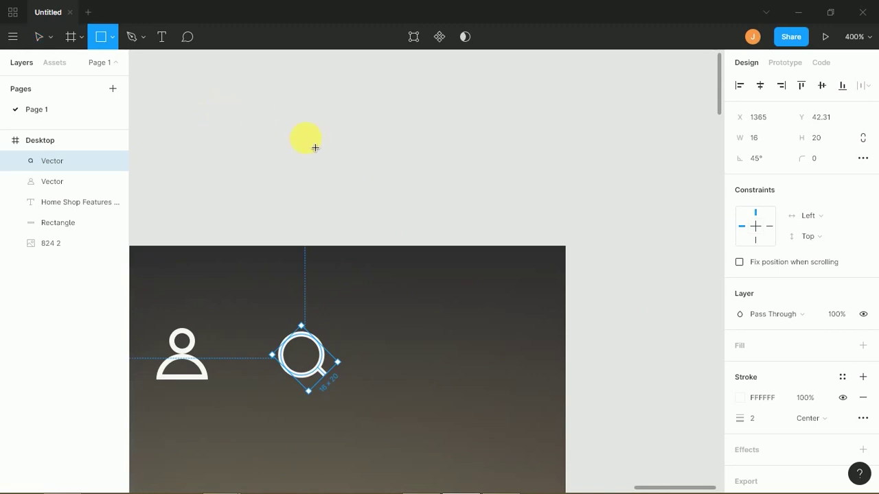
{"action": "mouse_move", "coordinate": [334, 163]}
{"action": "left_mouse_down"}
{"action": "mouse_move", "coordinate": [361, 208]}
{"action": "mouse_move", "coordinate": [370, 205]}
{"action": "left_mouse_up"}
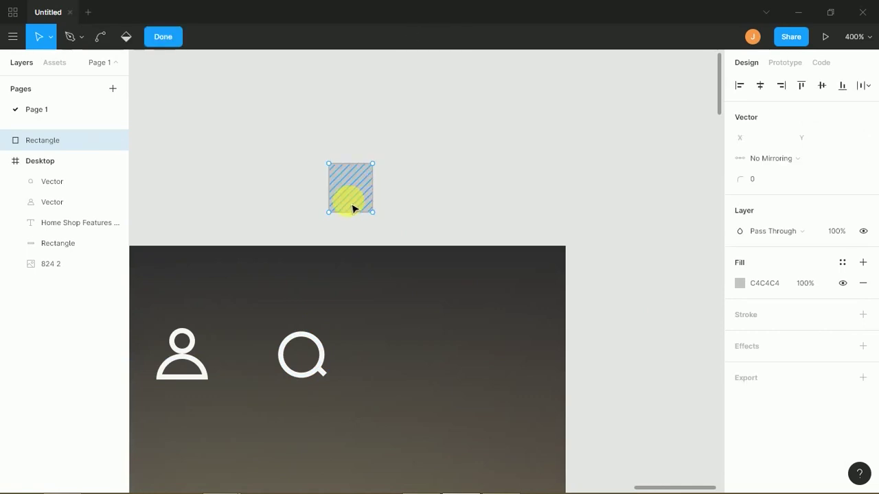
{"action": "left_click_drag", "start_coordinate": [318, 204], "coordinate": [386, 238]}
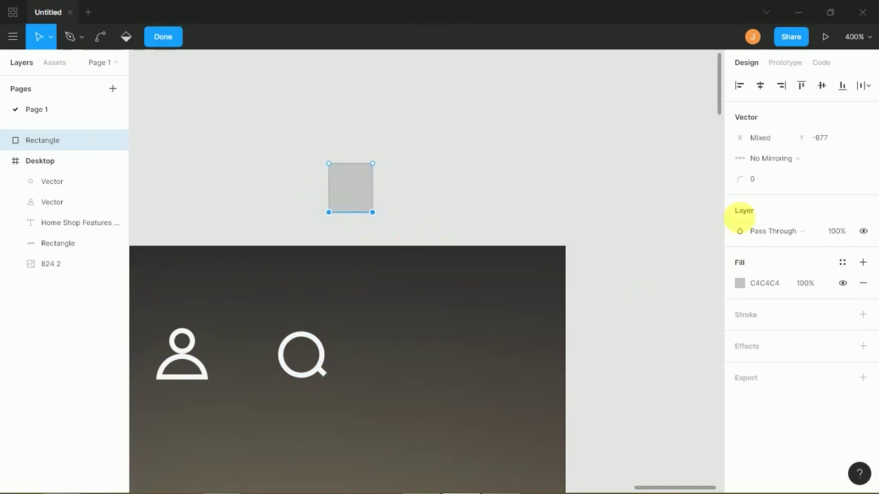
{"action": "left_click_drag", "start_coordinate": [750, 183], "coordinate": [748, 183]}
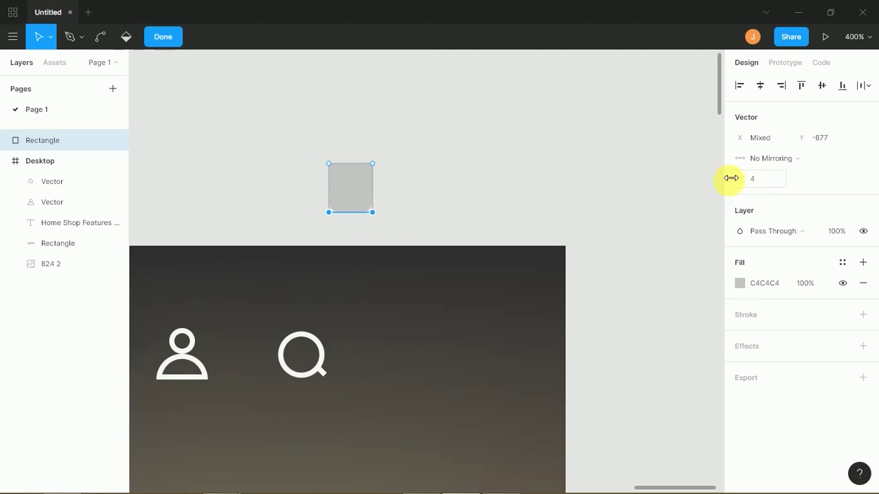
{"action": "left_click", "coordinate": [351, 163]}
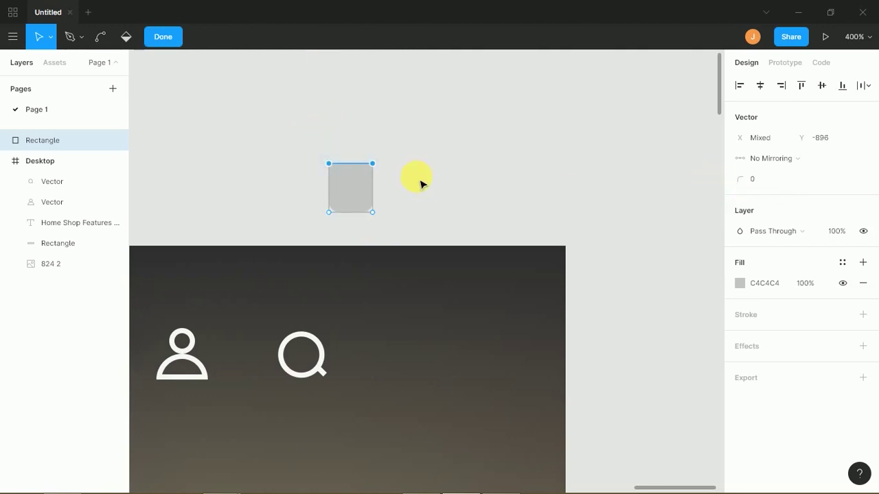
{"action": "left_click", "coordinate": [589, 218]}
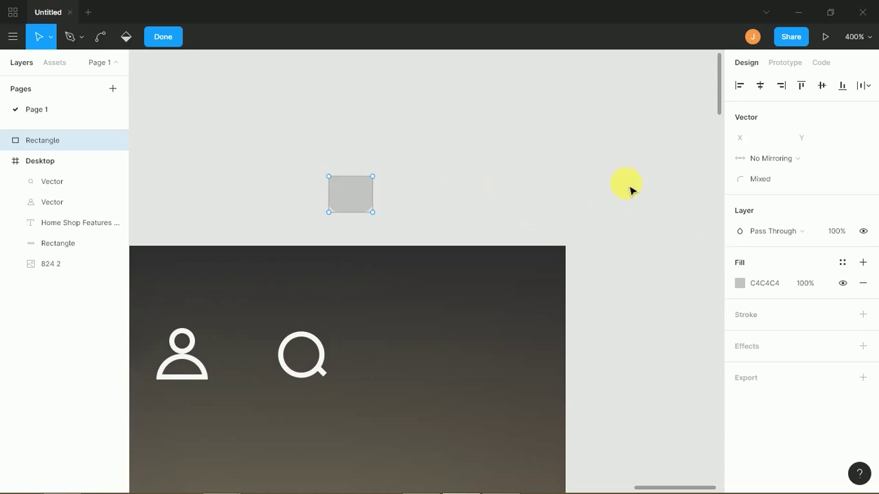
{"action": "left_click", "coordinate": [616, 196]}
- Duplicate the rectangle to the right and make the original an unfilled 2 px white outline
{"action": "left_click", "coordinate": [348, 192]}
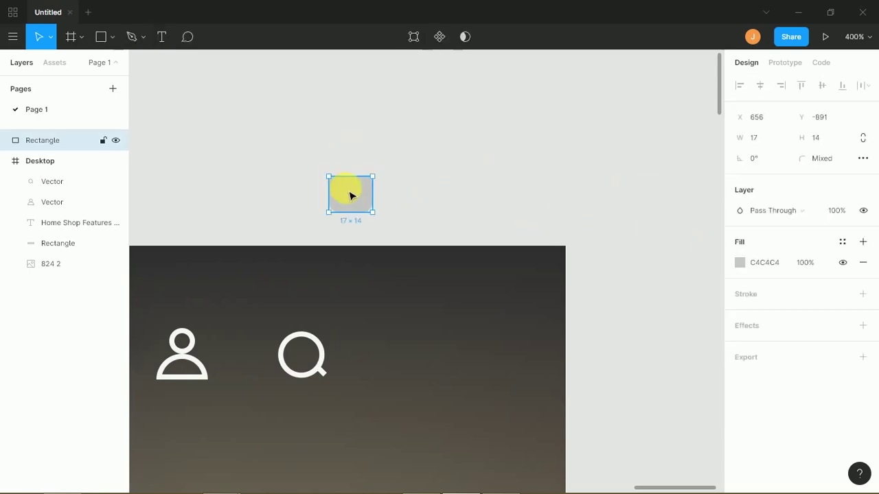
{"action": "left_click_drag", "start_coordinate": [350, 200], "coordinate": [409, 198]}
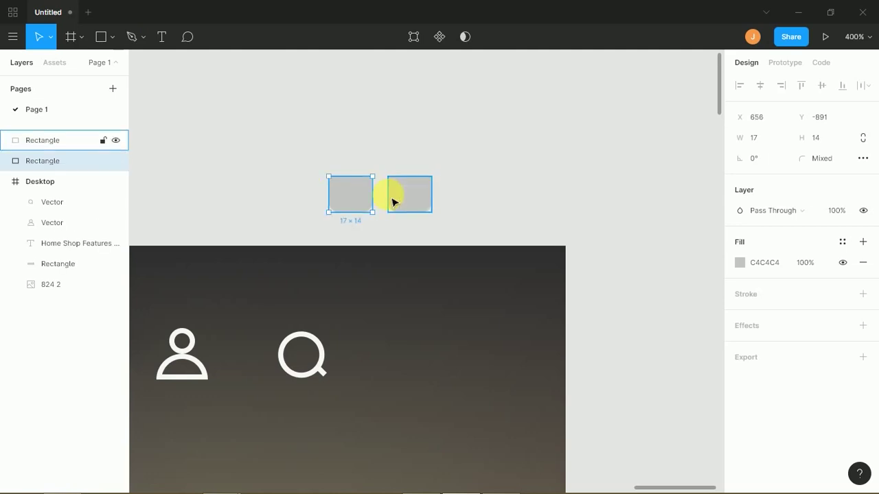
{"action": "left_click", "coordinate": [863, 262]}
{"action": "left_click", "coordinate": [863, 274]}
{"action": "left_click", "coordinate": [758, 314]}
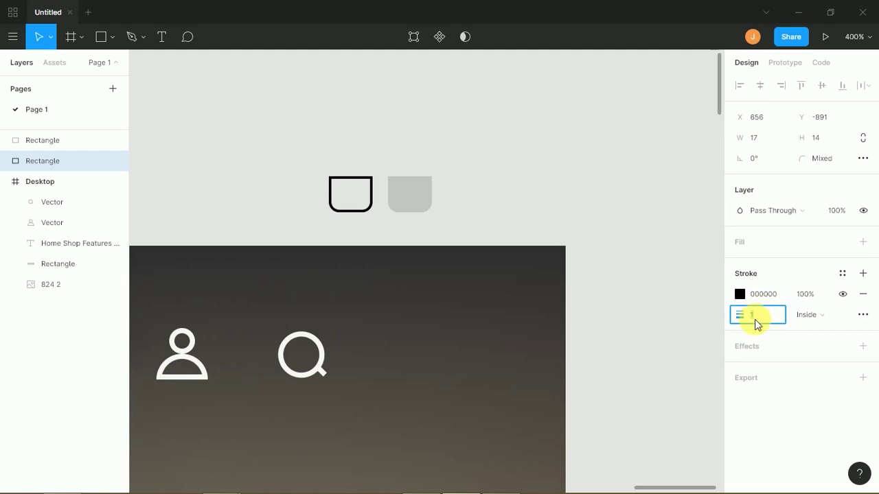
{"action": "left_click", "coordinate": [739, 294]}
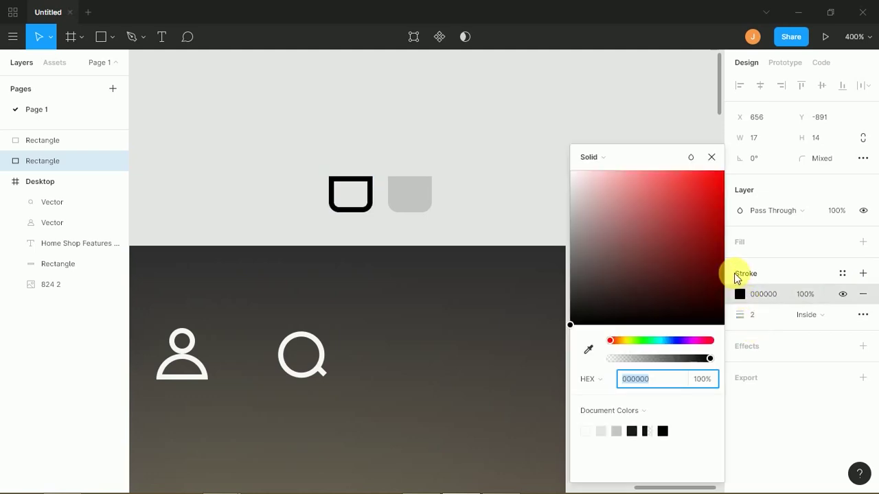
{"action": "left_click_drag", "start_coordinate": [673, 222], "coordinate": [556, 161]}
{"action": "left_click", "coordinate": [416, 172]}
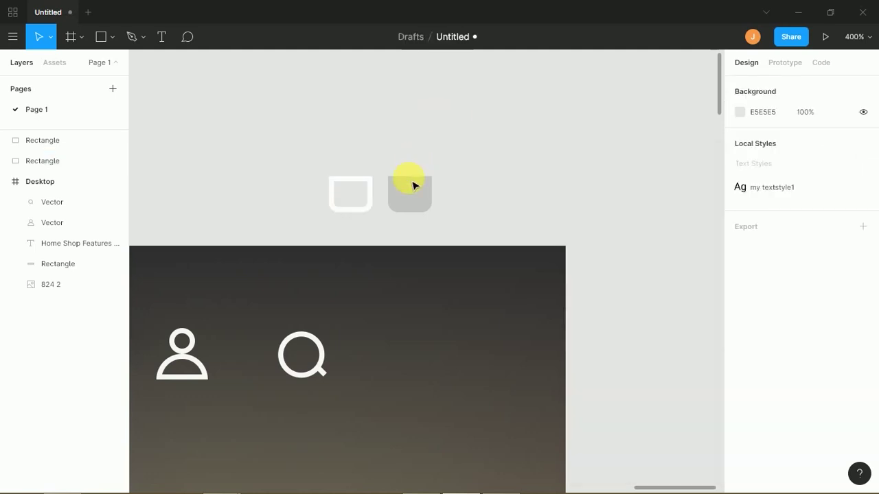
{"action": "left_click", "coordinate": [431, 178]}
- Rotate the copied shape 180° and replace its fill with a 2 px white outline
{"action": "left_click_drag", "start_coordinate": [443, 178], "coordinate": [421, 199]}
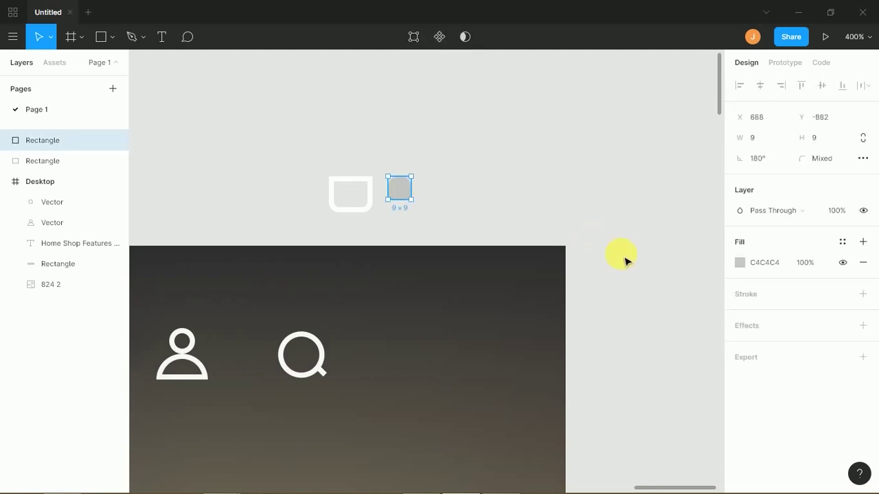
{"action": "left_click", "coordinate": [863, 262]}
{"action": "left_click", "coordinate": [863, 274]}
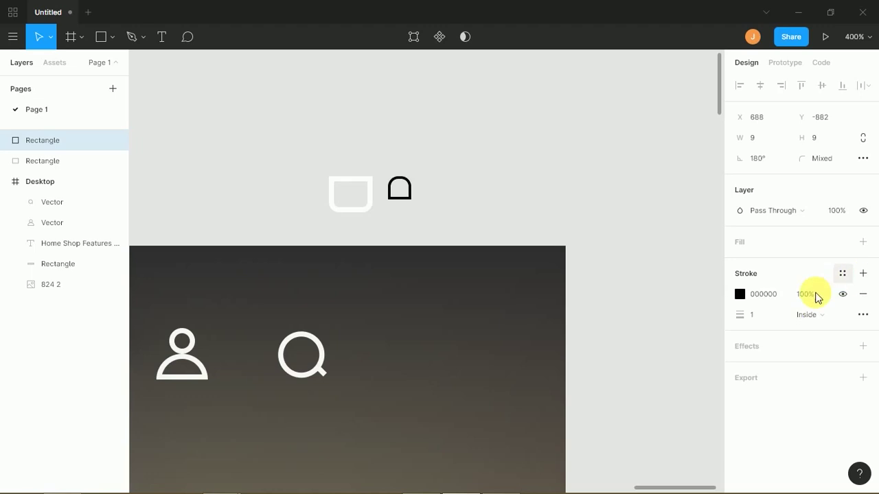
{"action": "left_click", "coordinate": [757, 315]}
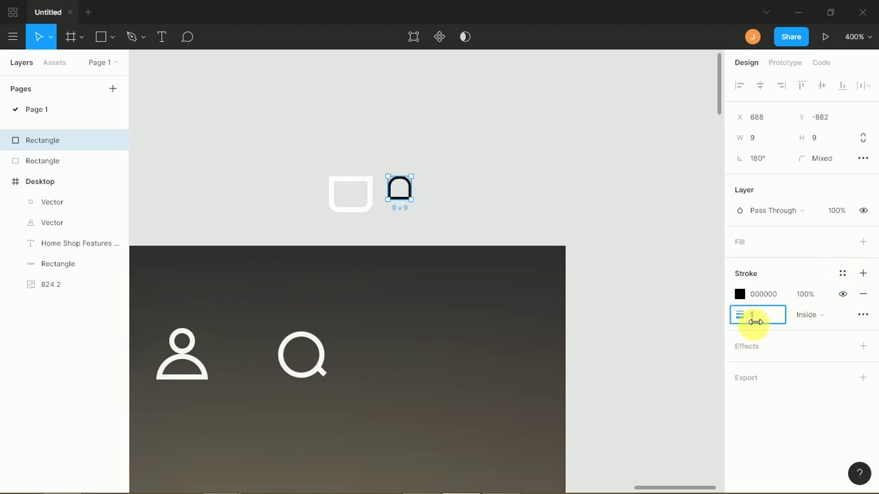
{"action": "type", "text": "2"}
{"action": "left_click", "coordinate": [739, 294]}
{"action": "left_click", "coordinate": [629, 212]}
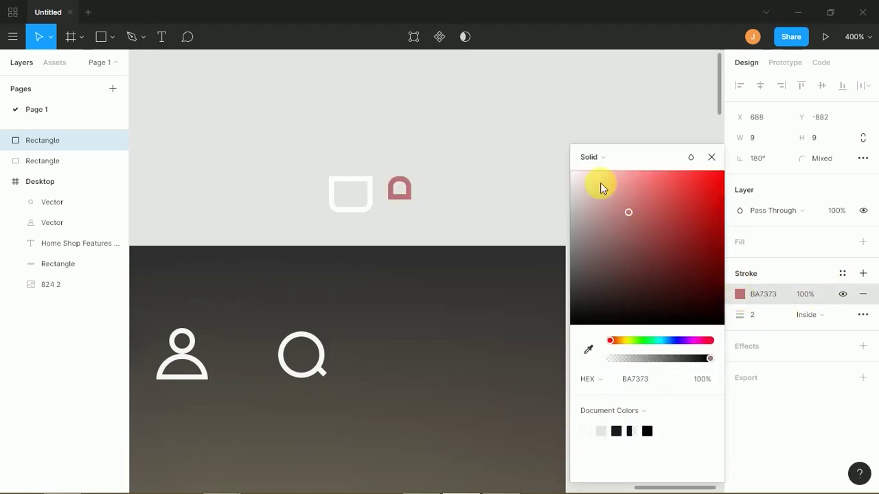
{"action": "left_click", "coordinate": [486, 153]}
- Place the copy on the bag body as its handle and widen the body to 20 px
{"action": "left_click_drag", "start_coordinate": [396, 198], "coordinate": [364, 185]}
{"action": "key", "text": "Left"}
{"action": "key", "text": "Left"}
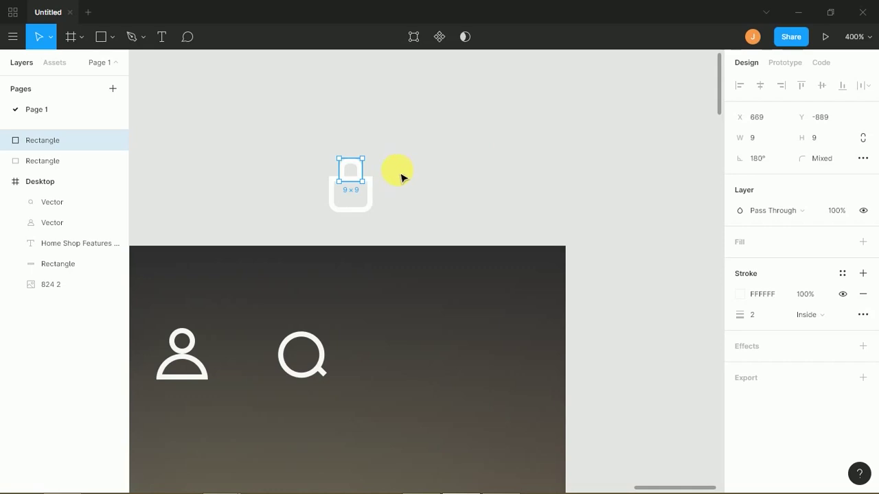
{"action": "left_click", "coordinate": [371, 211]}
{"action": "left_click_drag", "start_coordinate": [389, 206], "coordinate": [388, 207]}
{"action": "key", "text": "super"}
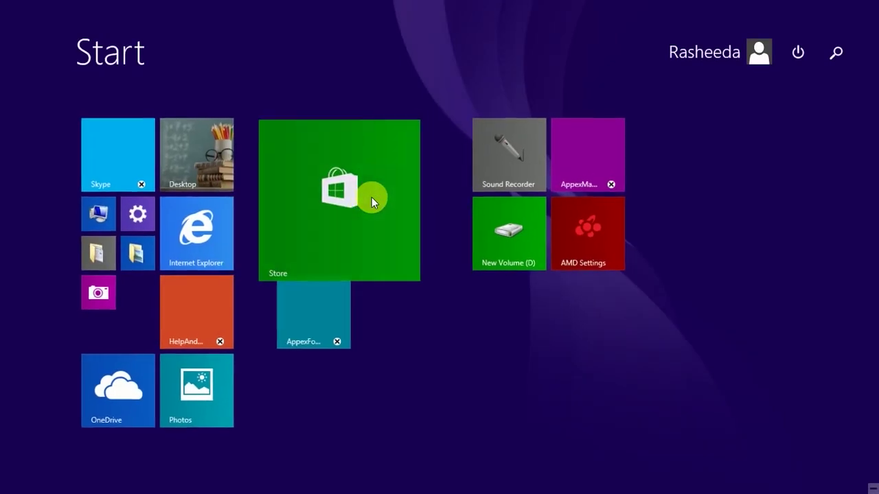
{"action": "key", "text": "super"}
{"action": "left_click", "coordinate": [409, 175]}
- Center the handle horizontally over the bag body, trying a merge and undoing it
{"action": "left_click_drag", "start_coordinate": [406, 155], "coordinate": [331, 228]}
{"action": "left_click", "coordinate": [760, 85]}
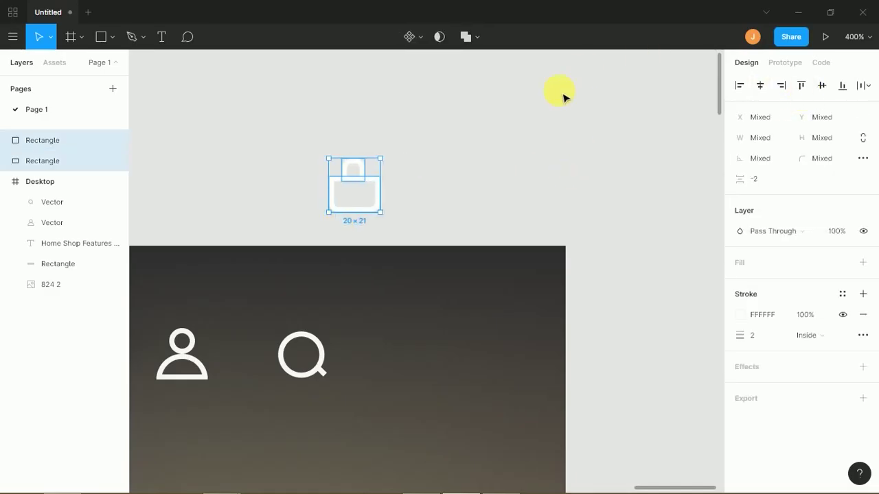
{"action": "right_click", "coordinate": [375, 187]}
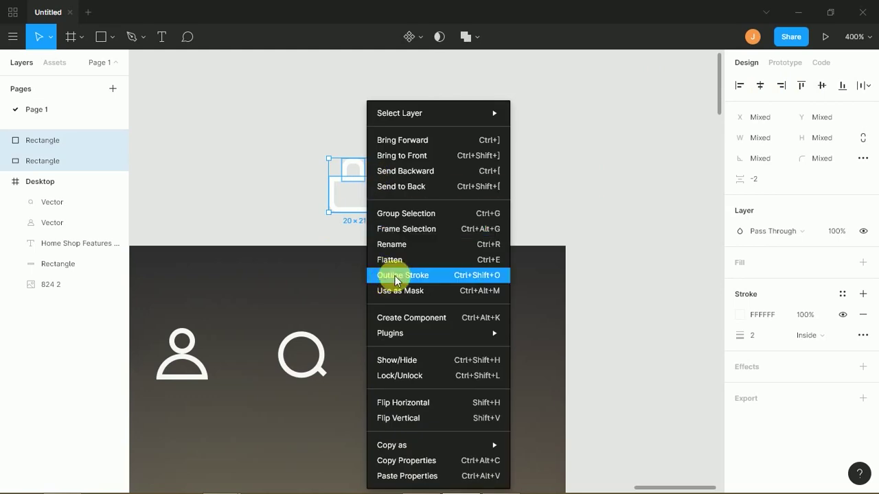
{"action": "left_click", "coordinate": [392, 259]}
{"action": "left_click", "coordinate": [397, 208]}
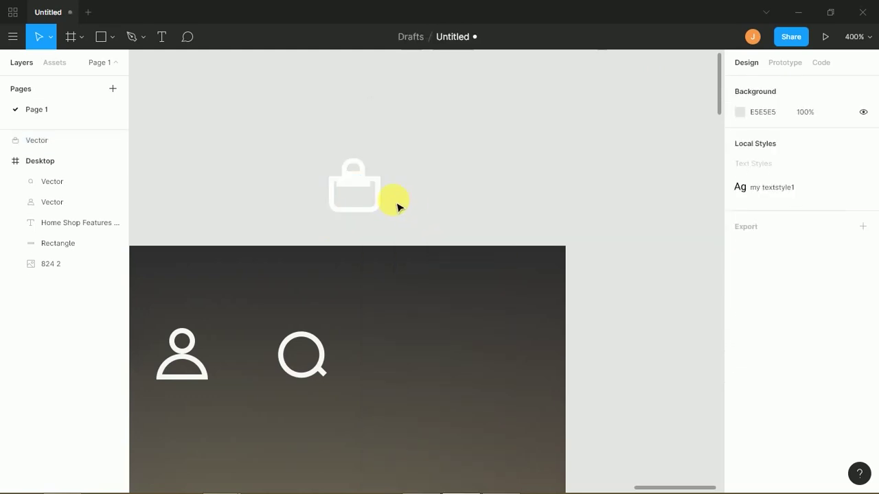
{"action": "left_click", "coordinate": [374, 177]}
{"action": "key", "text": "ctrl+z"}
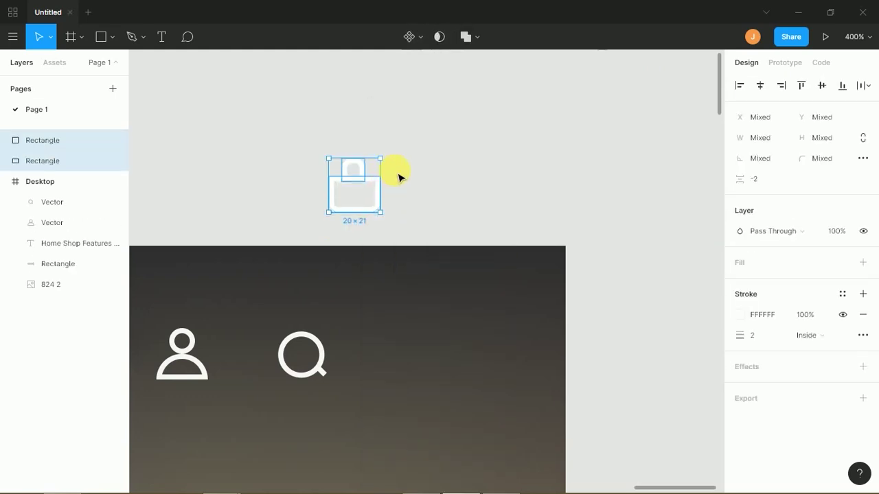
{"action": "left_click", "coordinate": [402, 177]}
- Group the bag body and handle, then move the icon into the header right of search
{"action": "left_click", "coordinate": [362, 171]}
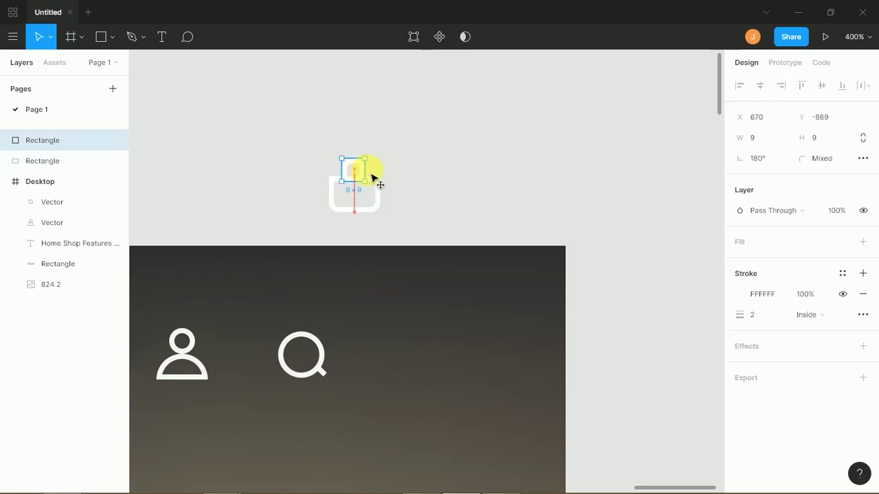
{"action": "left_click", "coordinate": [397, 177]}
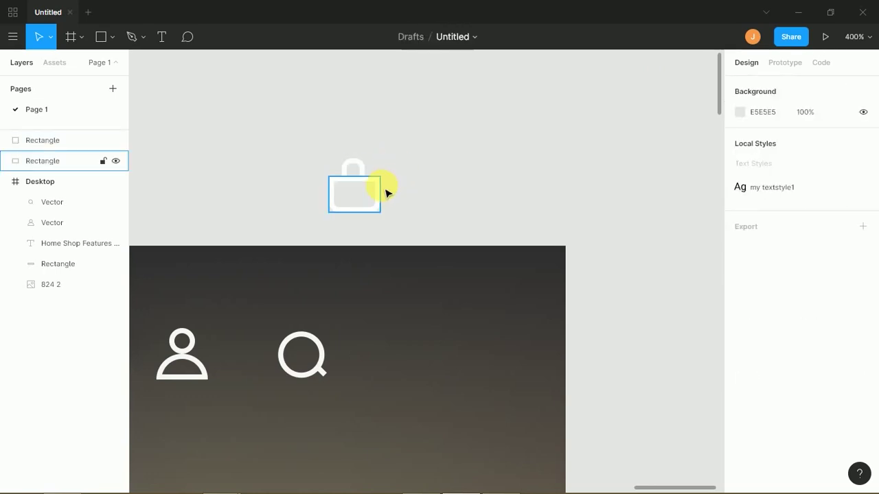
{"action": "left_click", "coordinate": [380, 196]}
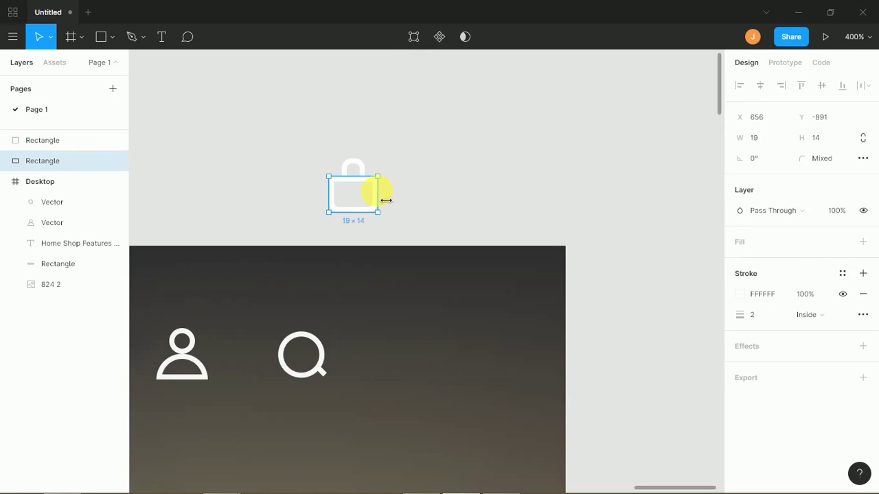
{"action": "left_click", "coordinate": [402, 177]}
{"action": "left_click", "coordinate": [369, 198]}
{"action": "left_click", "coordinate": [352, 170], "text": "shift"}
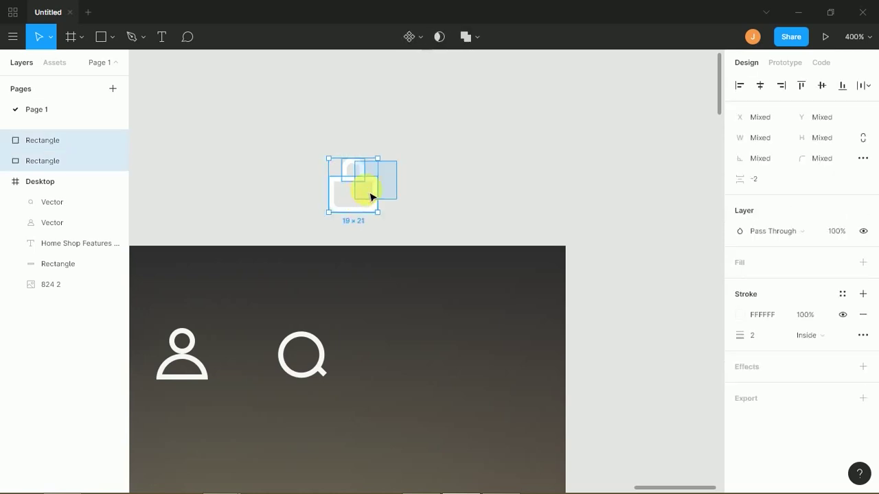
{"action": "key", "text": "ctrl+g"}
{"action": "left_click", "coordinate": [387, 182]}
{"action": "left_click_drag", "start_coordinate": [381, 191], "coordinate": [467, 333]}
{"action": "left_click", "coordinate": [469, 141]}
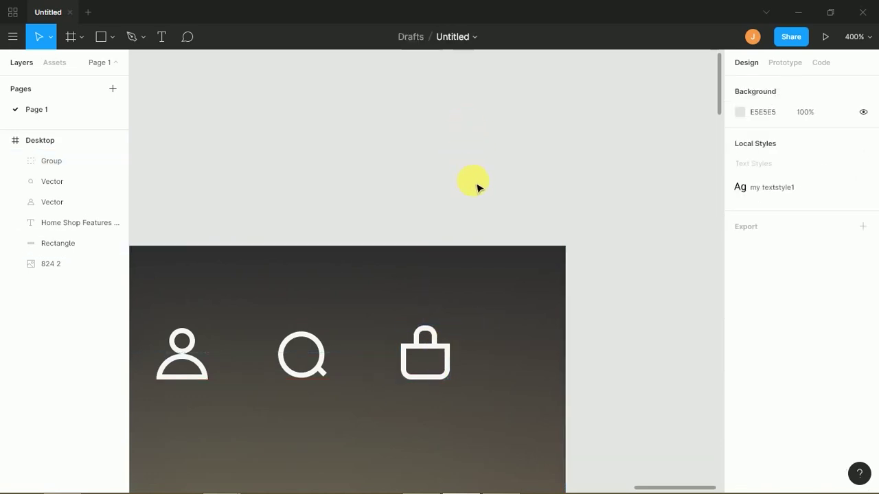
- Draw a small orange circle at the shopping bag's top-right corner
{"action": "key", "text": "o"}
{"action": "left_click_drag", "start_coordinate": [429, 305], "coordinate": [459, 336]}
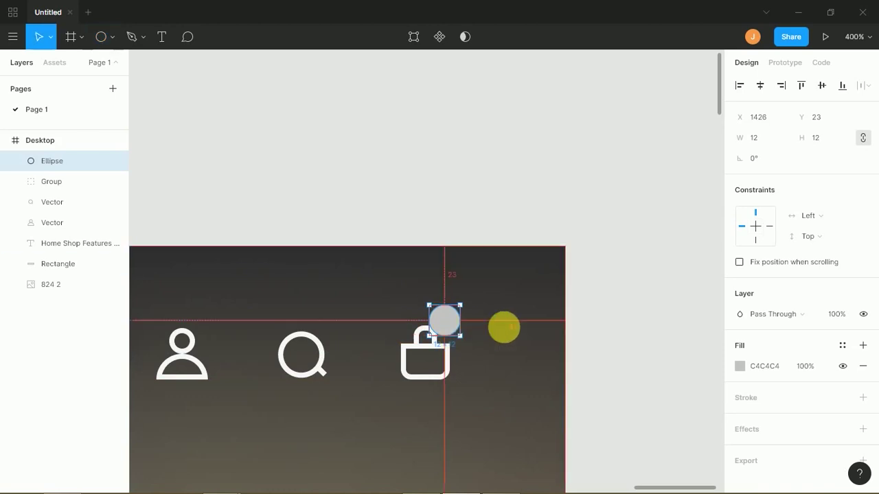
{"action": "left_click", "coordinate": [738, 367]}
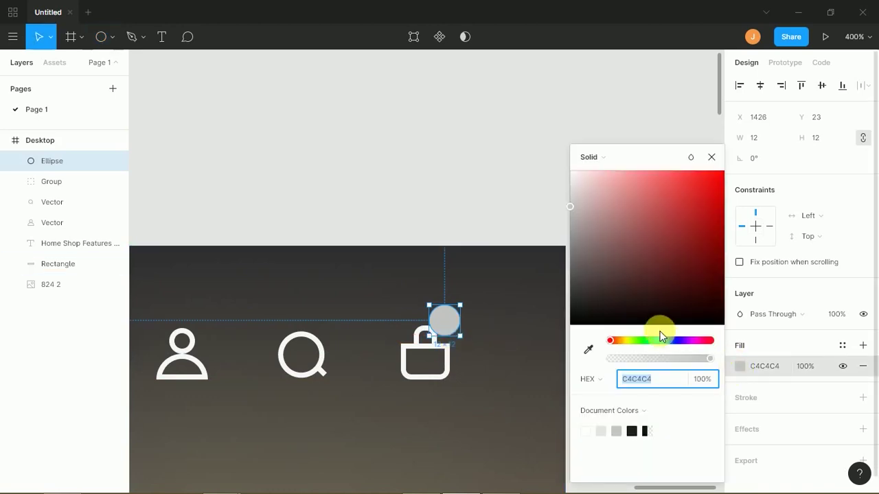
{"action": "left_click_drag", "start_coordinate": [653, 340], "coordinate": [663, 340]}
{"action": "left_click_drag", "start_coordinate": [688, 274], "coordinate": [751, 177]}
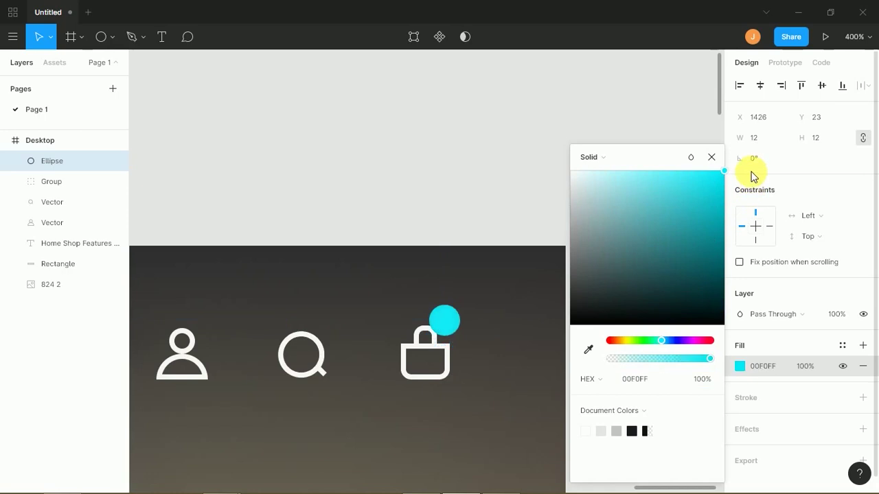
{"action": "left_click_drag", "start_coordinate": [535, 5], "coordinate": [709, 172]}
{"action": "left_click", "coordinate": [620, 341]}
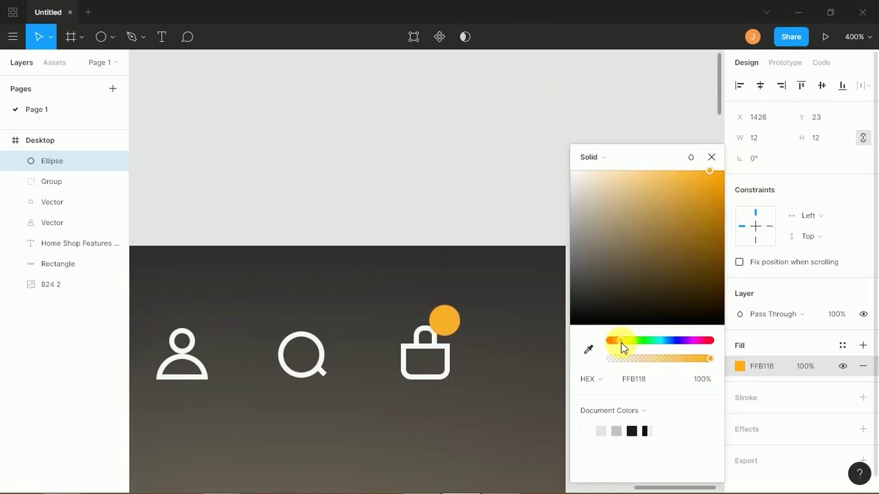
{"action": "left_click", "coordinate": [508, 205]}
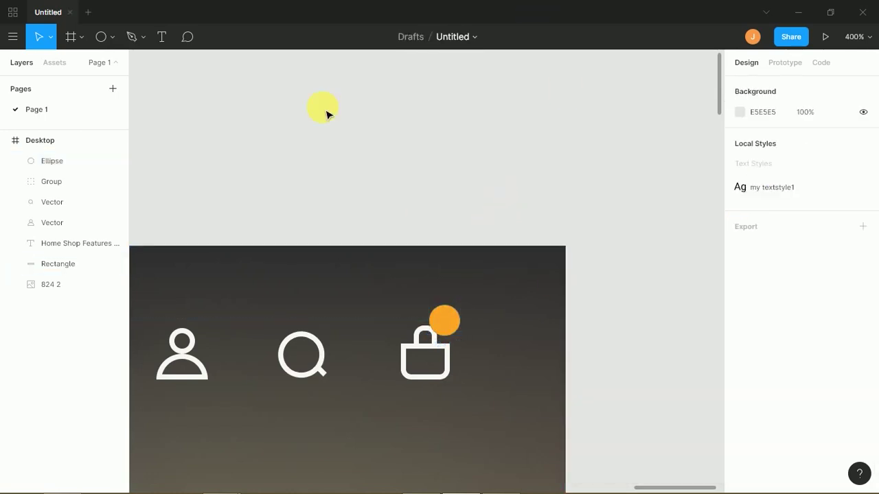
- Add a '0' text beside the bag icon at font size 12
{"action": "left_click", "coordinate": [170, 34]}
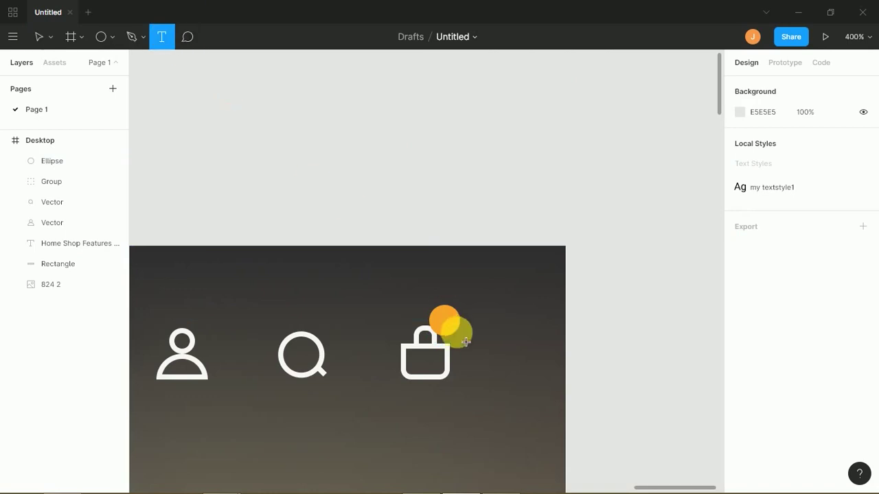
{"action": "left_click", "coordinate": [448, 328]}
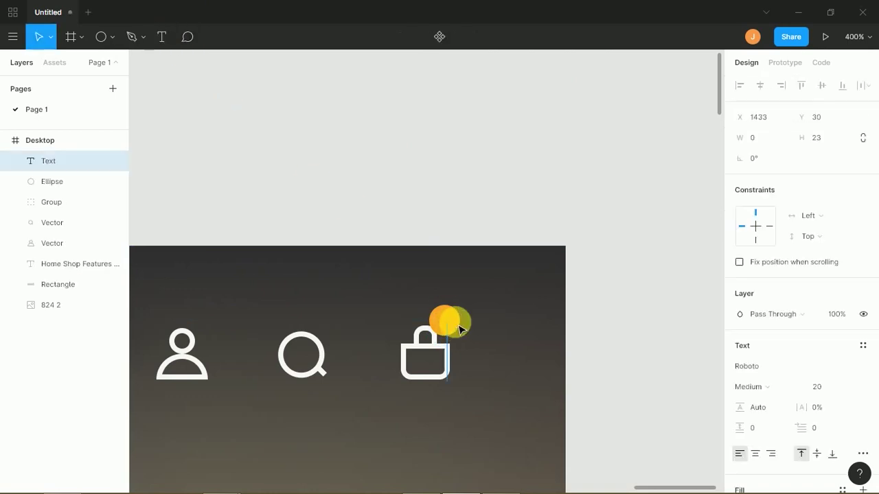
{"action": "type", "text": "0"}
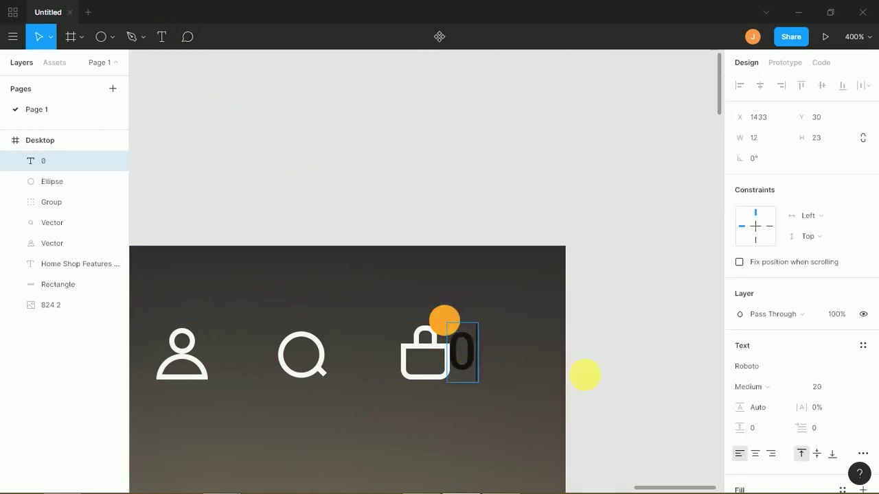
{"action": "left_click", "coordinate": [822, 388]}
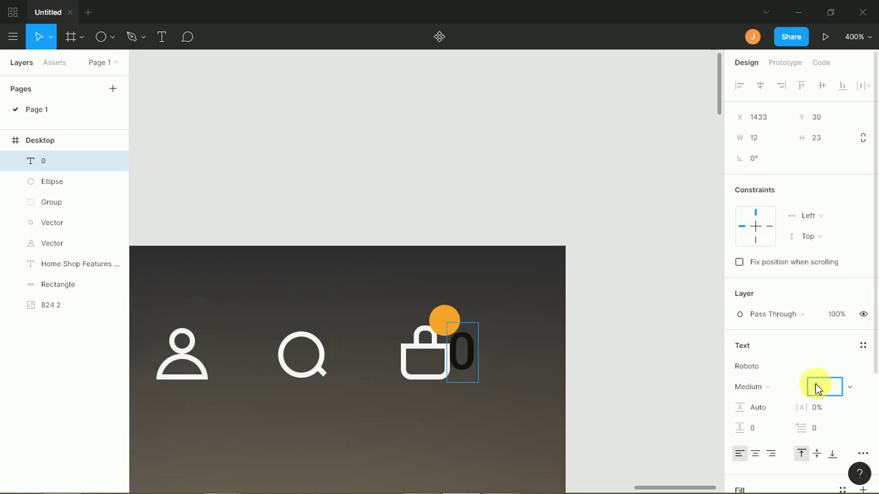
{"action": "key", "text": "Escape"}
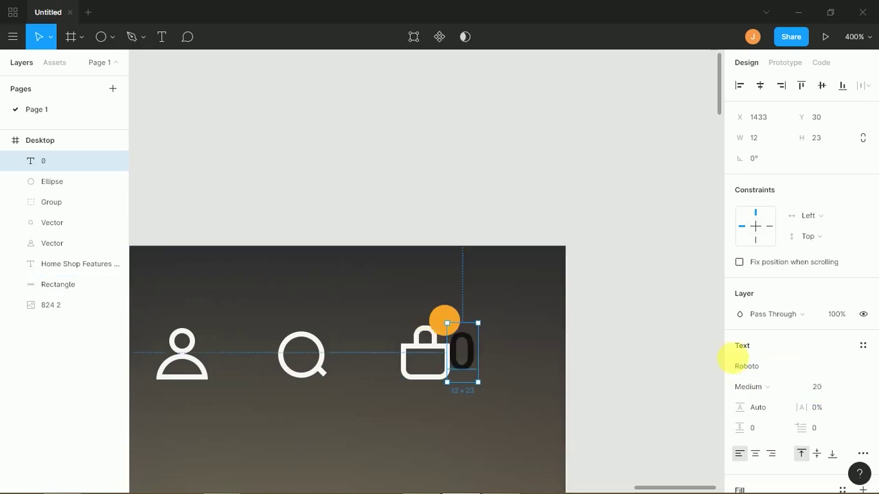
{"action": "left_click", "coordinate": [830, 390]}
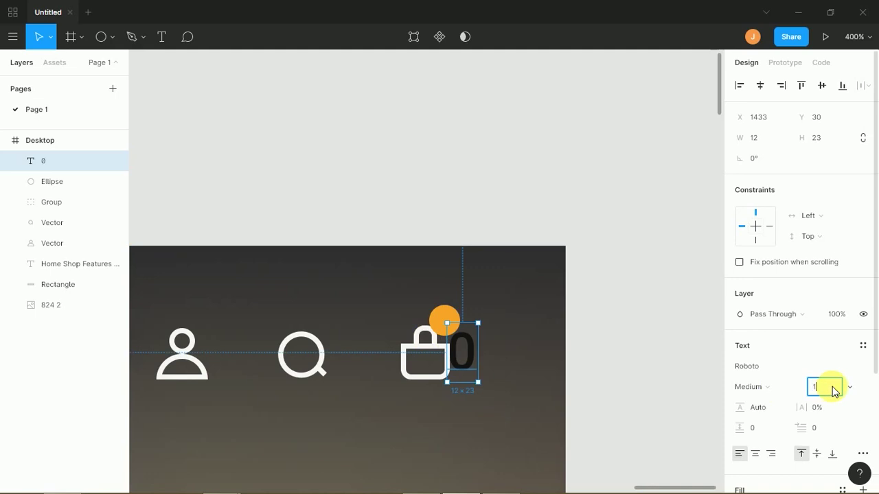
{"action": "key", "text": "Return"}
- Center the 0 on the orange circle, reduce it to size 10, and fill it FFFFFF
{"action": "left_click_drag", "start_coordinate": [459, 346], "coordinate": [445, 327]}
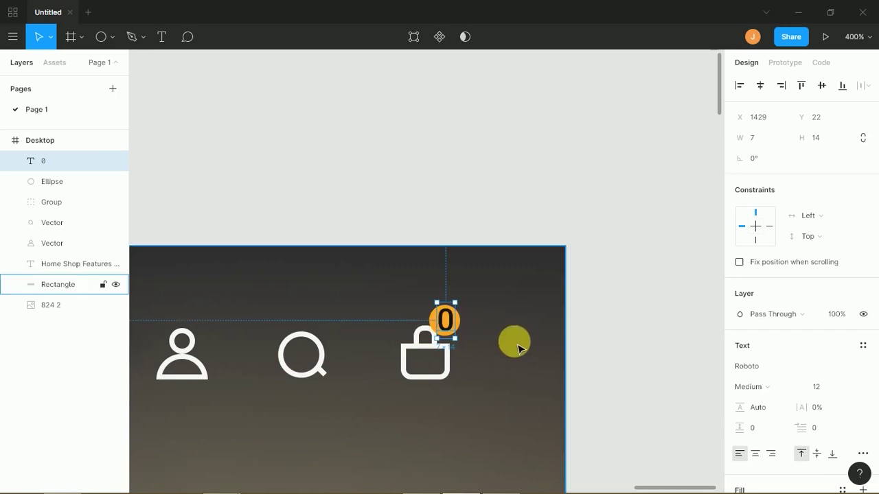
{"action": "key", "text": "Right"}
{"action": "left_click", "coordinate": [830, 390]}
{"action": "key", "text": "Return"}
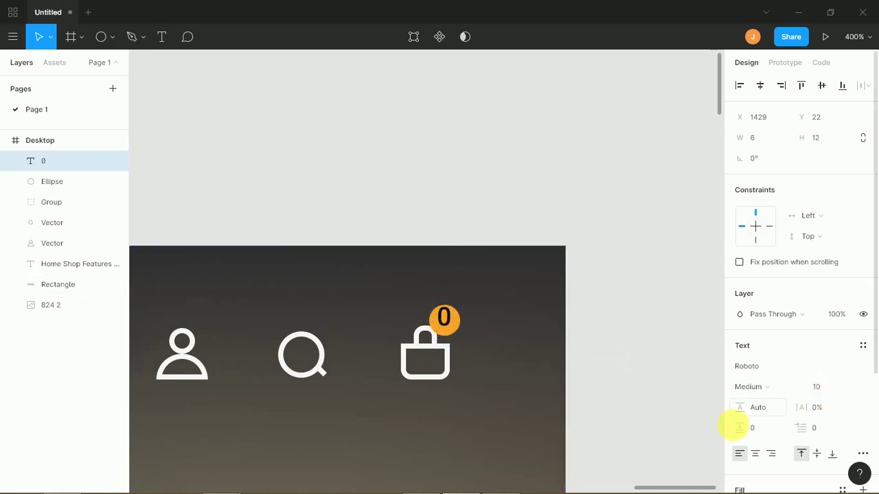
{"action": "scroll", "coordinate": [862, 349], "scroll_direction": "down", "scroll_amount": 3}
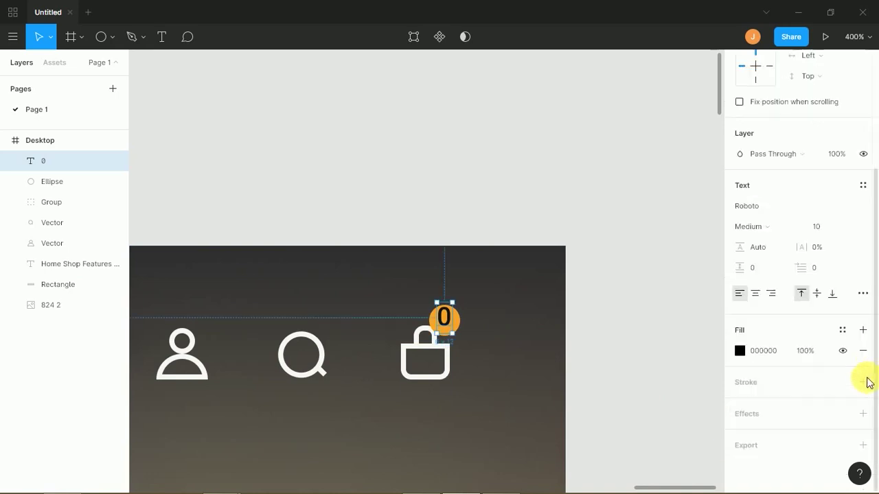
{"action": "left_click", "coordinate": [740, 351]}
{"action": "type", "text": "ffffff"}
{"action": "key", "text": "Return"}
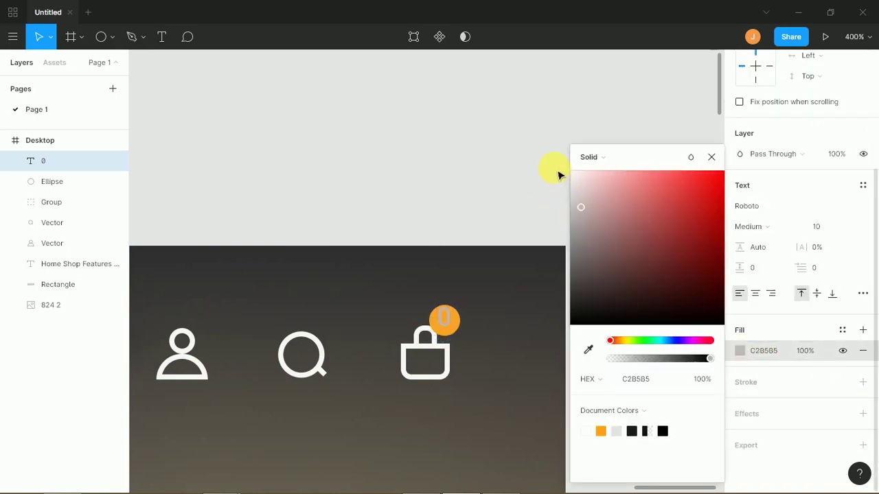
{"action": "left_click", "coordinate": [522, 177]}
{"action": "left_click", "coordinate": [444, 320]}
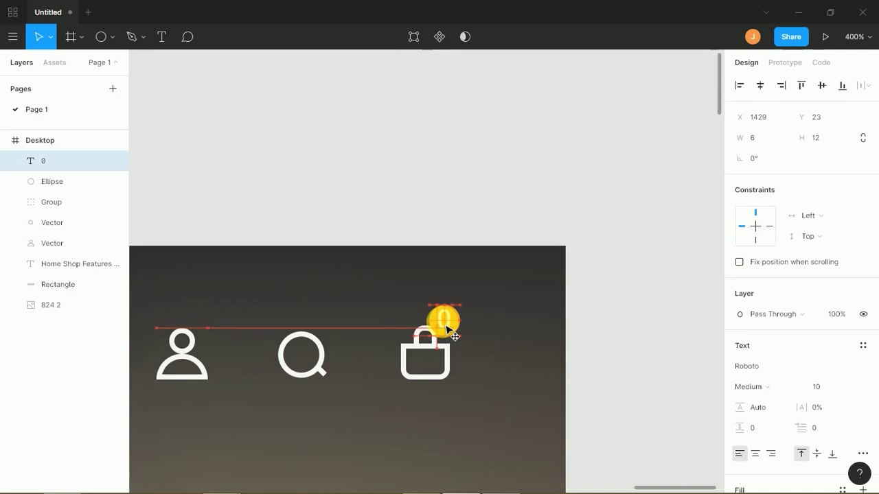
{"action": "left_click", "coordinate": [496, 223]}
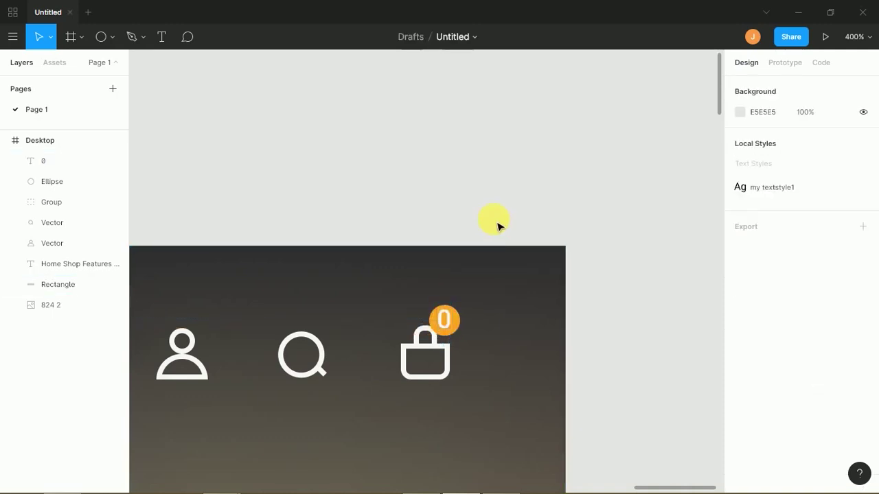
{"action": "key", "text": "minus"}
{"action": "key", "text": "minus"}
{"action": "key", "text": "minus"}
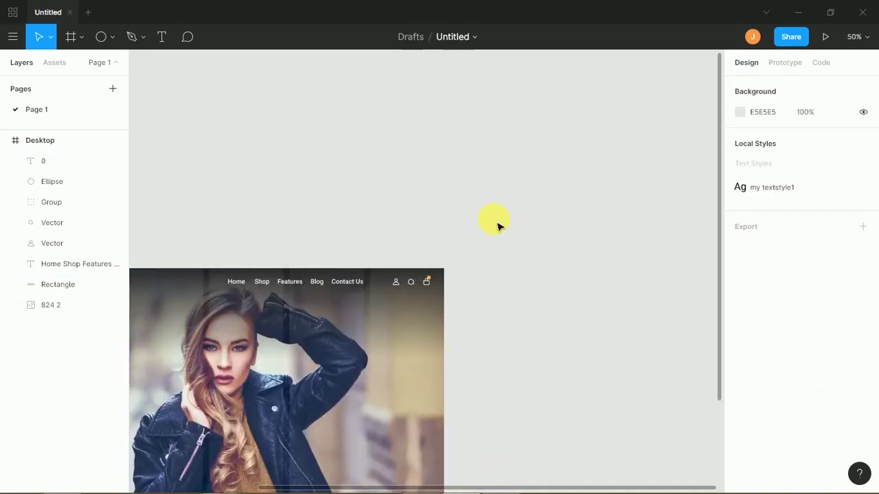
- Add the text 'Street Fashion' near the header's top-left corner
{"action": "left_click_drag", "start_coordinate": [479, 237], "coordinate": [629, 237]}
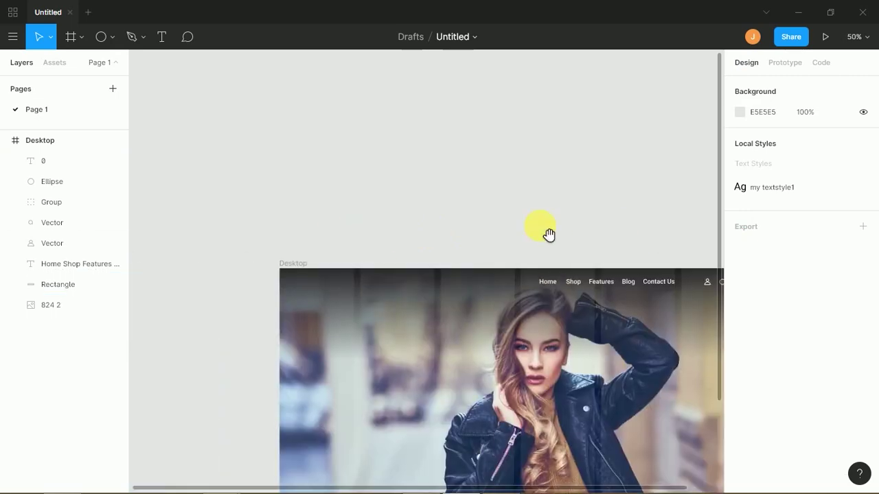
{"action": "scroll", "coordinate": [383, 213], "scroll_direction": "down", "scroll_amount": 1}
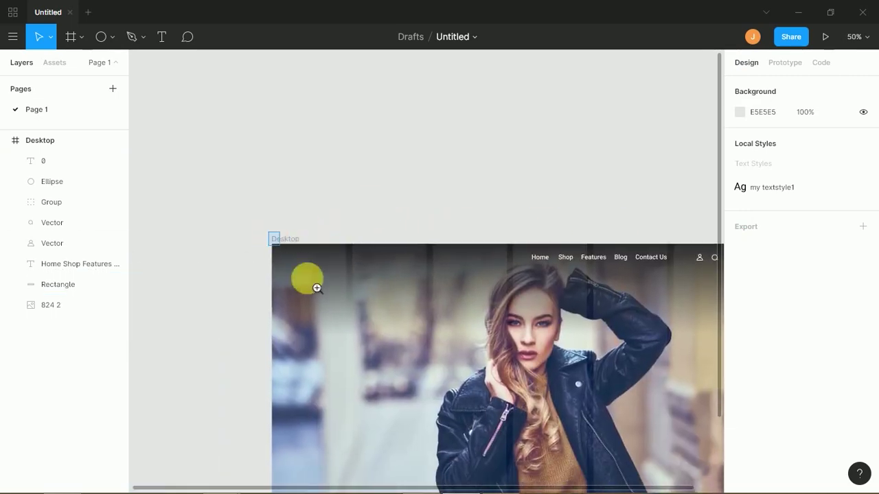
{"action": "scroll", "coordinate": [291, 257], "scroll_direction": "up", "scroll_amount": 5}
{"action": "scroll", "coordinate": [323, 289], "scroll_direction": "up", "scroll_amount": 2}
{"action": "scroll", "coordinate": [323, 288], "scroll_direction": "right", "scroll_amount": 2}
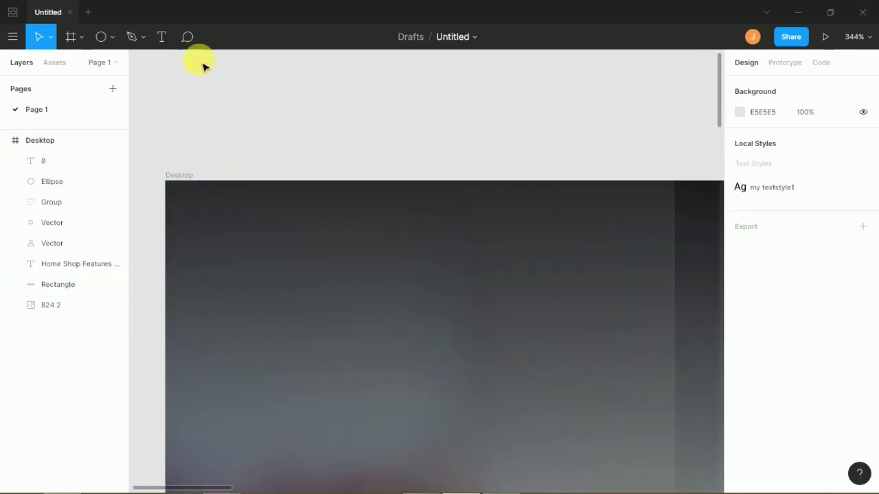
{"action": "left_click", "coordinate": [168, 34]}
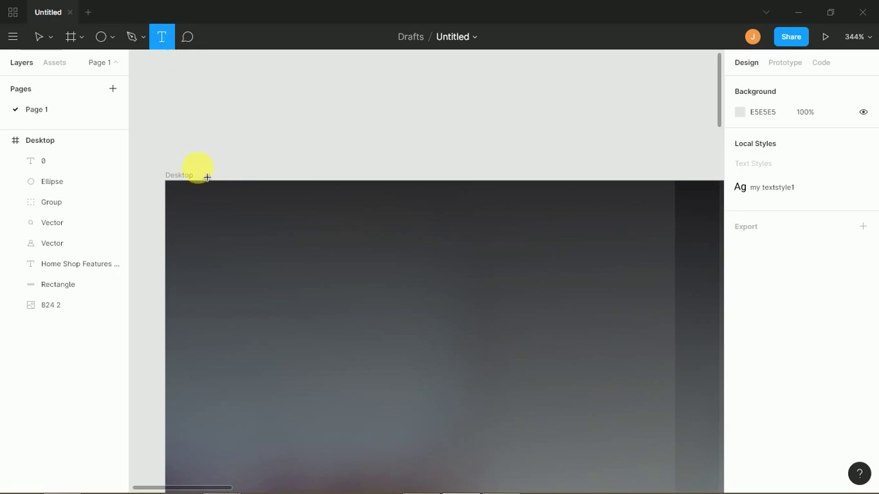
{"action": "left_click", "coordinate": [248, 239]}
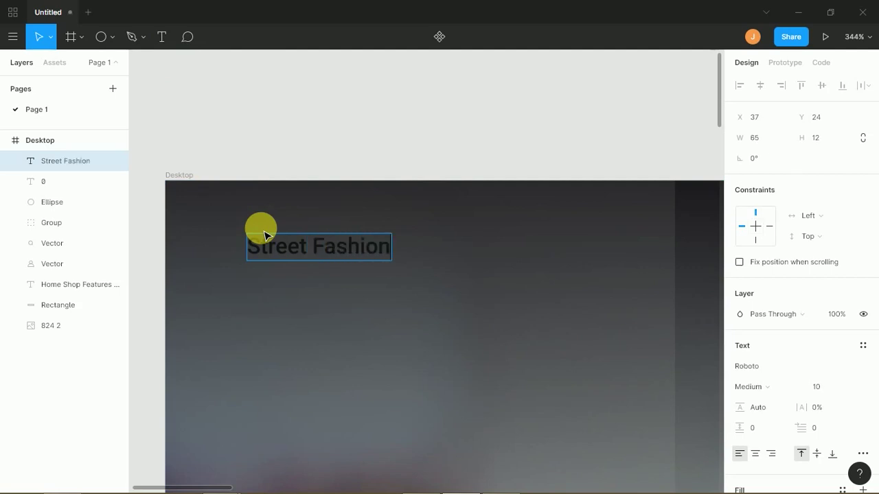
{"action": "key", "text": "Escape"}
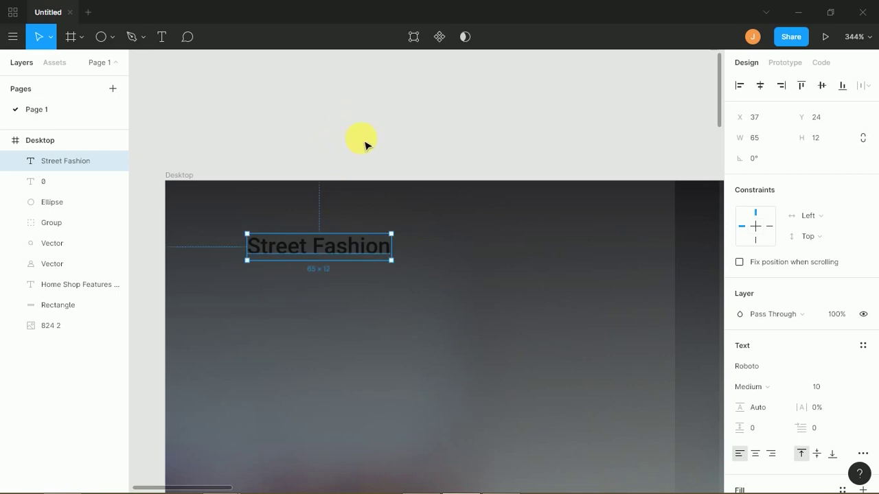
- Make the Street Fashion text all uppercase through the Advanced Type options
{"action": "double_click", "coordinate": [302, 254]}
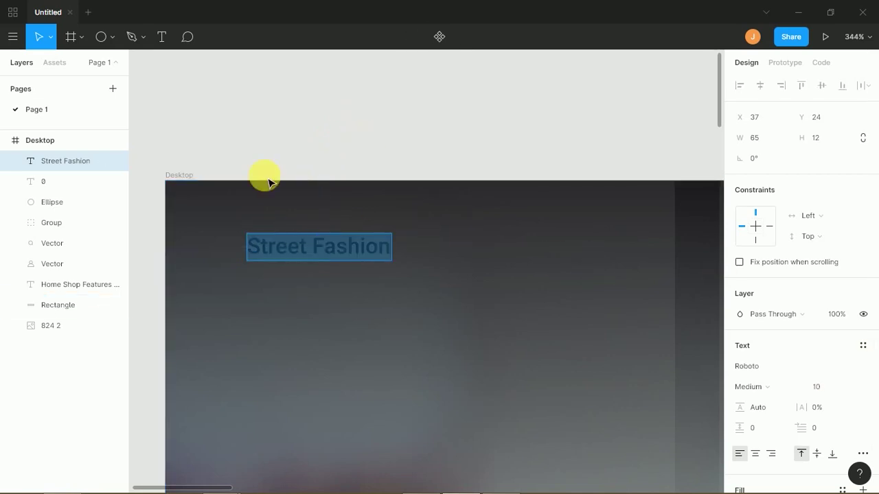
{"action": "key", "text": "ctrl+shift+k"}
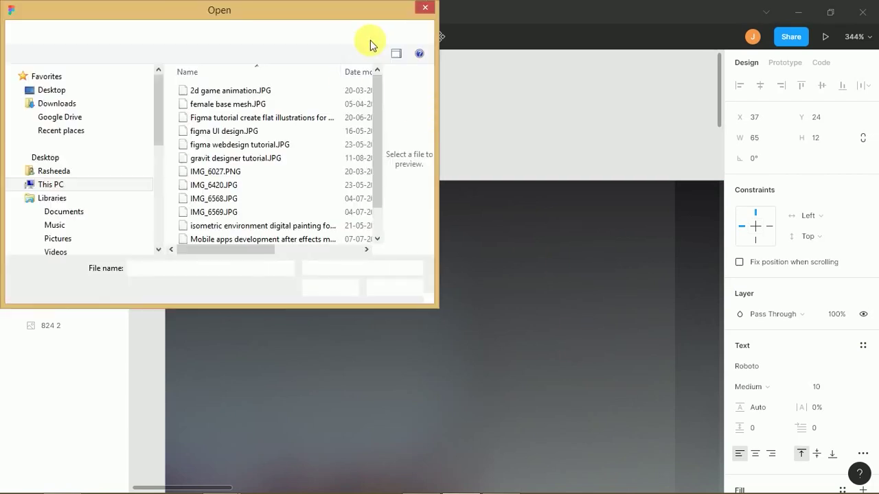
{"action": "left_click", "coordinate": [424, 8]}
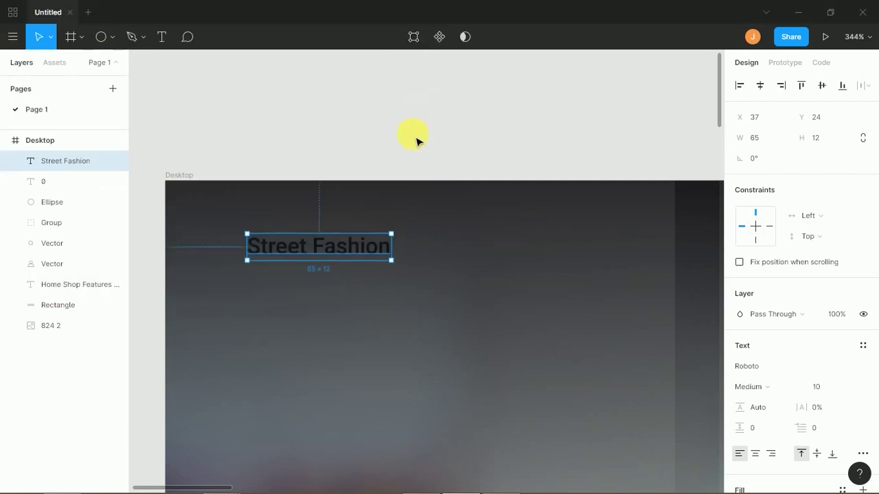
{"action": "left_click", "coordinate": [863, 454]}
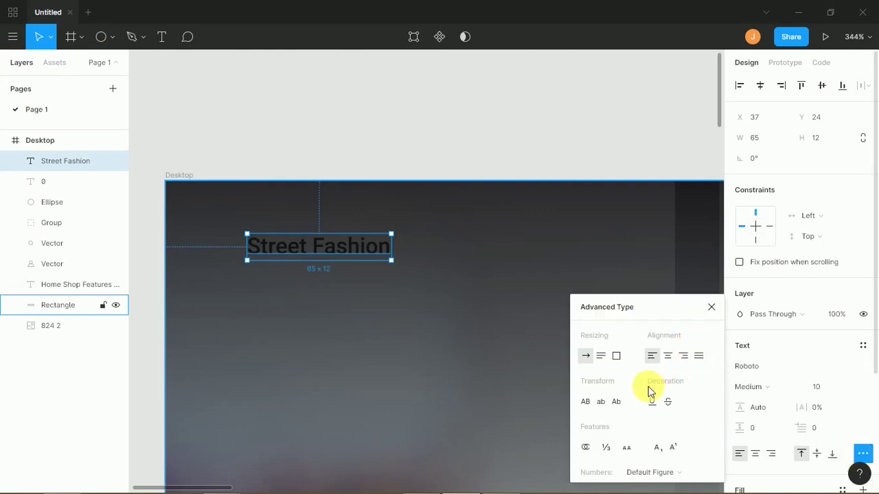
{"action": "left_click", "coordinate": [584, 404]}
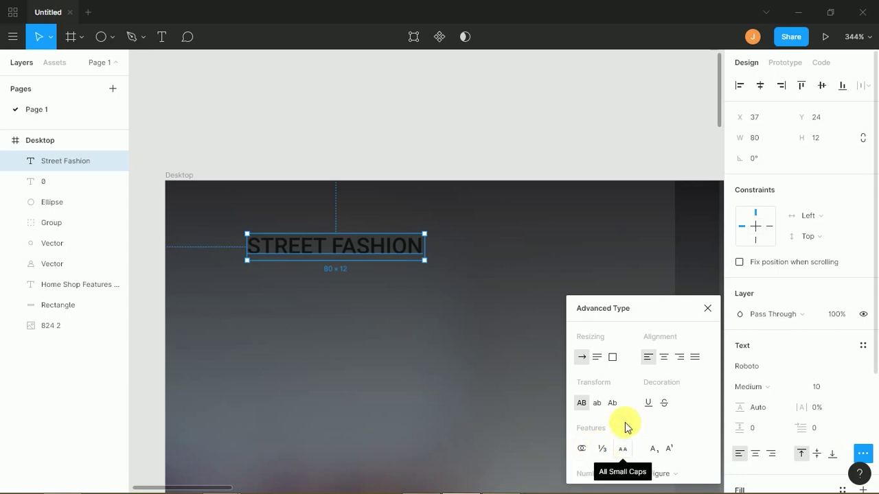
{"action": "left_click", "coordinate": [708, 307]}
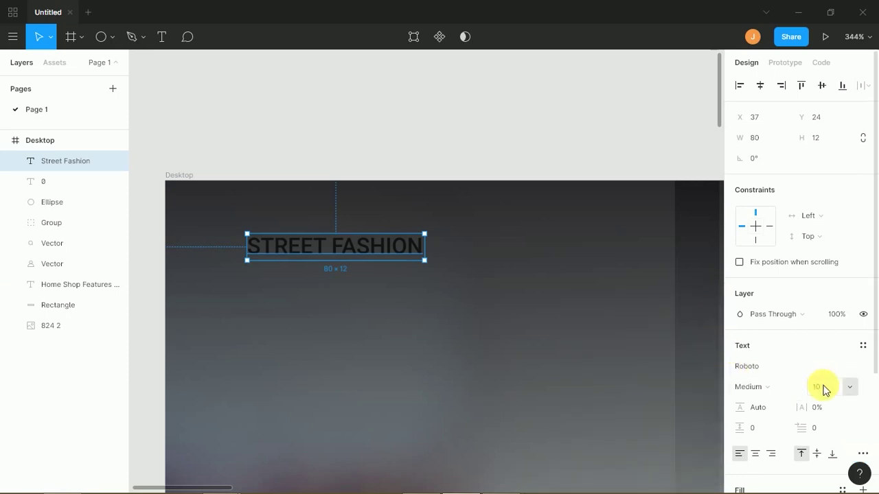
- Change the STREET FASHION text fill to white
{"action": "scroll", "coordinate": [869, 398], "scroll_direction": "down", "scroll_amount": 3}
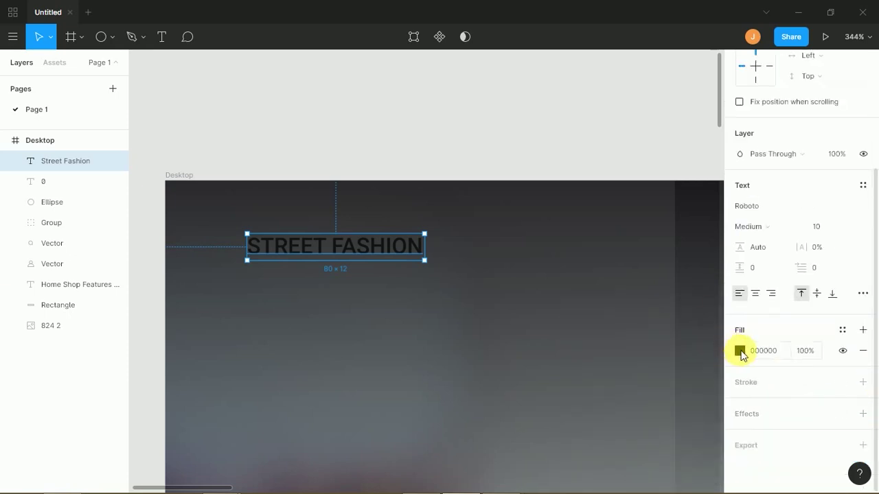
{"action": "left_click", "coordinate": [740, 351]}
{"action": "type", "text": "4E2121"}
{"action": "key", "text": "Return"}
{"action": "left_click_drag", "start_coordinate": [614, 215], "coordinate": [557, 46]}
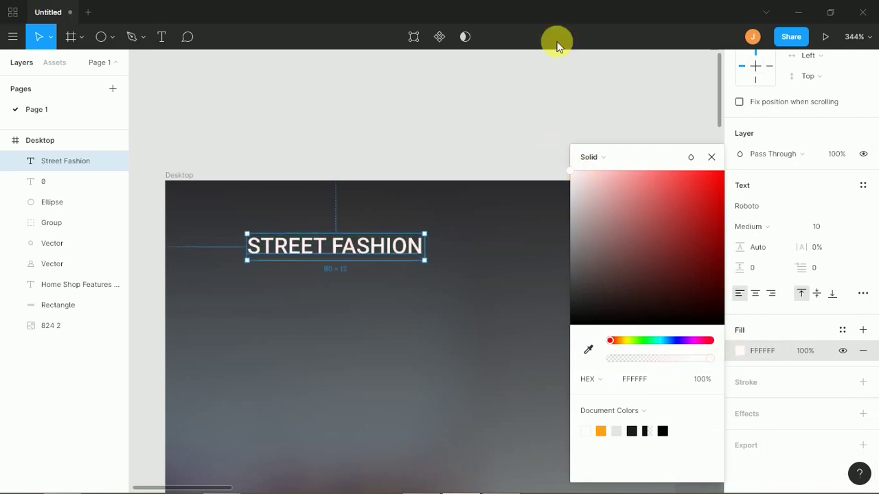
- Zoom out and show the Plugins submenu from the header rectangle's right-click menu
{"action": "left_click", "coordinate": [492, 132]}
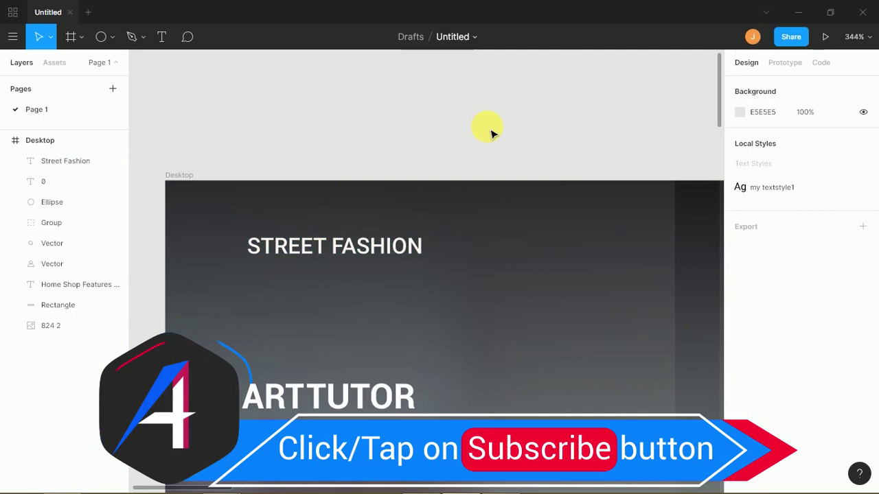
{"action": "scroll", "coordinate": [491, 133], "scroll_direction": "down", "scroll_amount": 3}
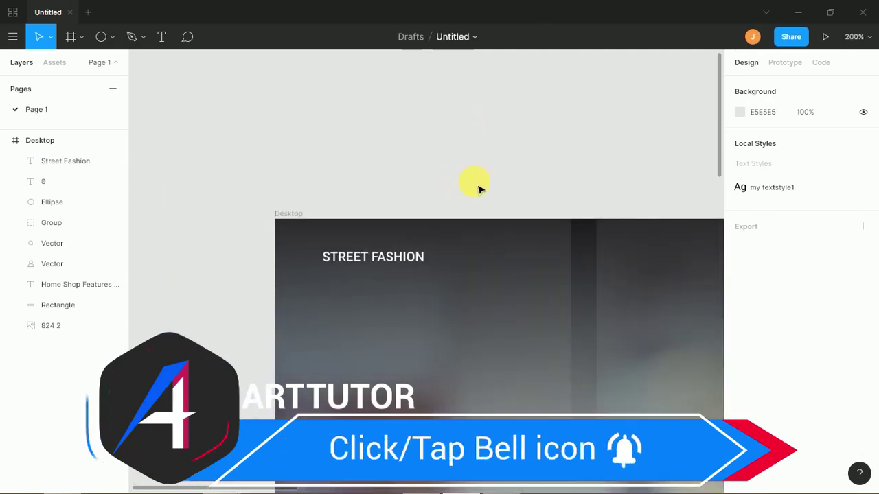
{"action": "scroll", "coordinate": [455, 190], "scroll_direction": "right", "scroll_amount": 5}
{"action": "scroll", "coordinate": [329, 151], "scroll_direction": "down", "scroll_amount": 1}
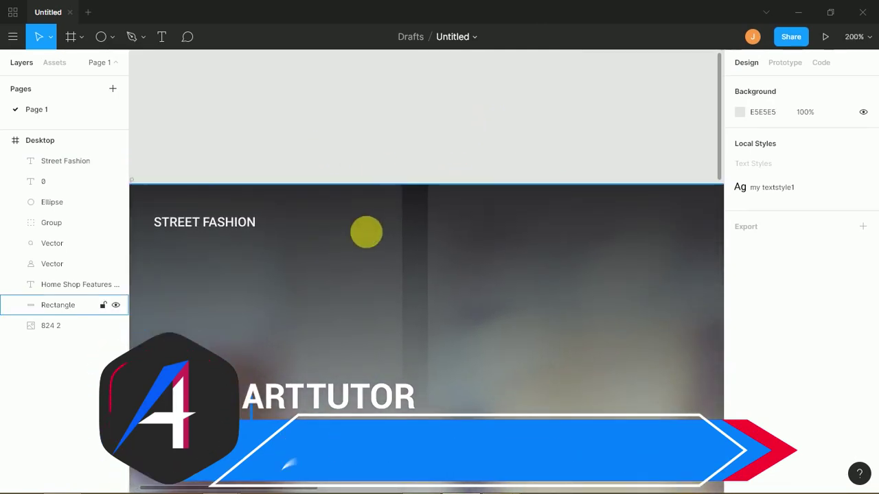
{"action": "right_click", "coordinate": [369, 241]}
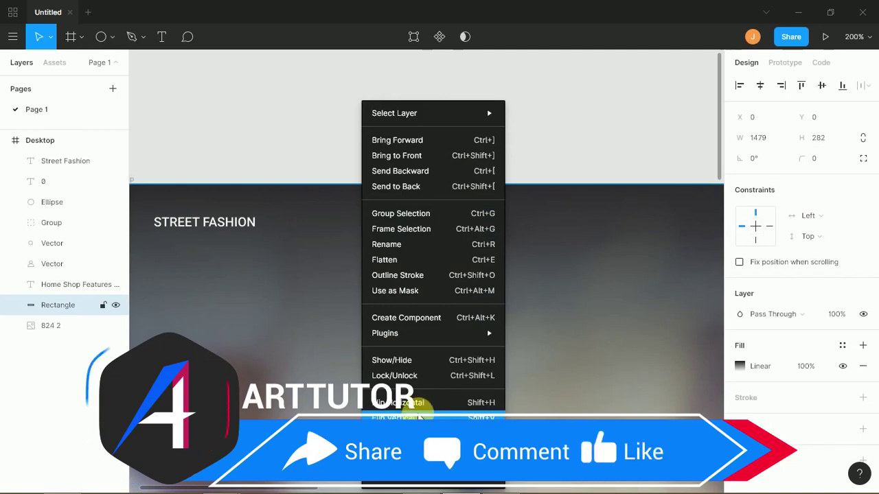
{"action": "mouse_move", "coordinate": [440, 335]}
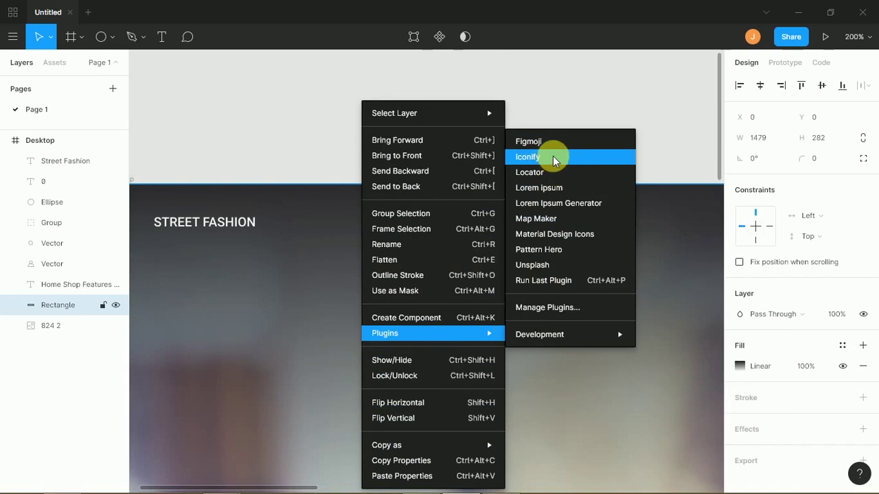
- In Iconify, search 'fashion', 'beauty', then 'dress', and insert the green fxemoji-dress icon
{"action": "left_click", "coordinate": [554, 159]}
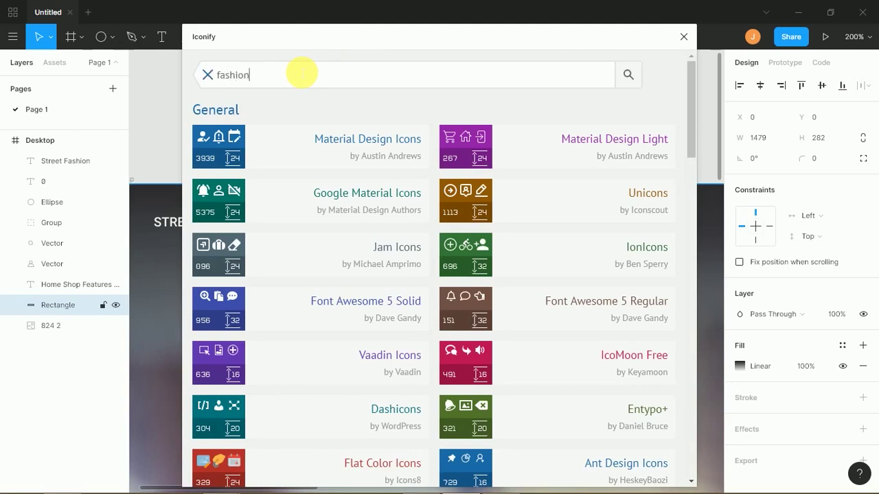
{"action": "key", "text": "Return"}
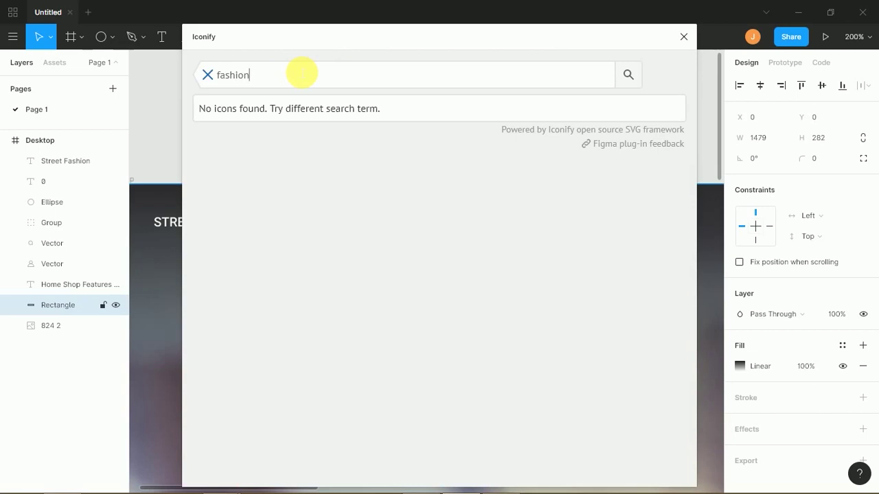
{"action": "left_click_drag", "start_coordinate": [265, 74], "coordinate": [210, 76]}
{"action": "type", "text": "b"}
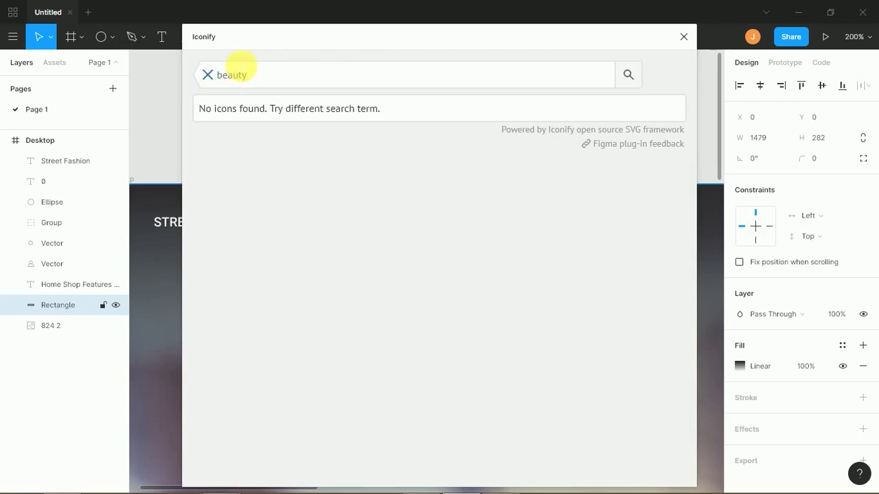
{"action": "type", "text": "eauty"}
{"action": "key", "text": "Return"}
{"action": "left_click_drag", "start_coordinate": [253, 74], "coordinate": [184, 82]}
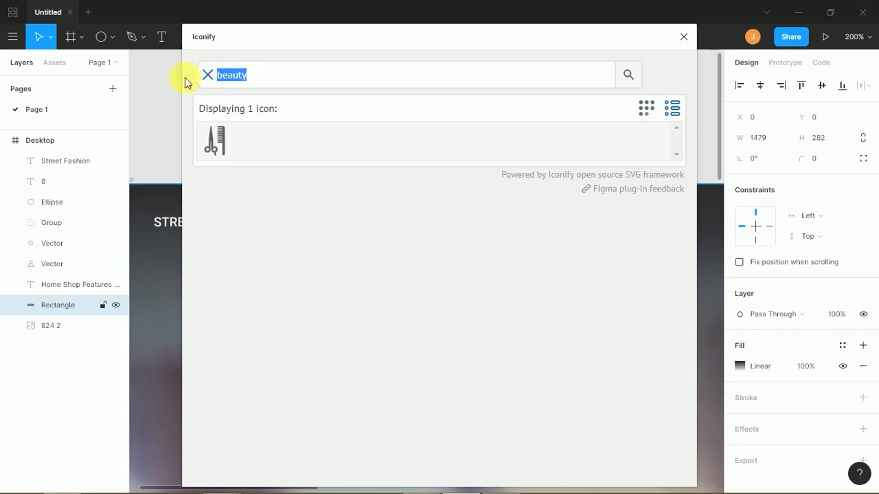
{"action": "type", "text": "dress"}
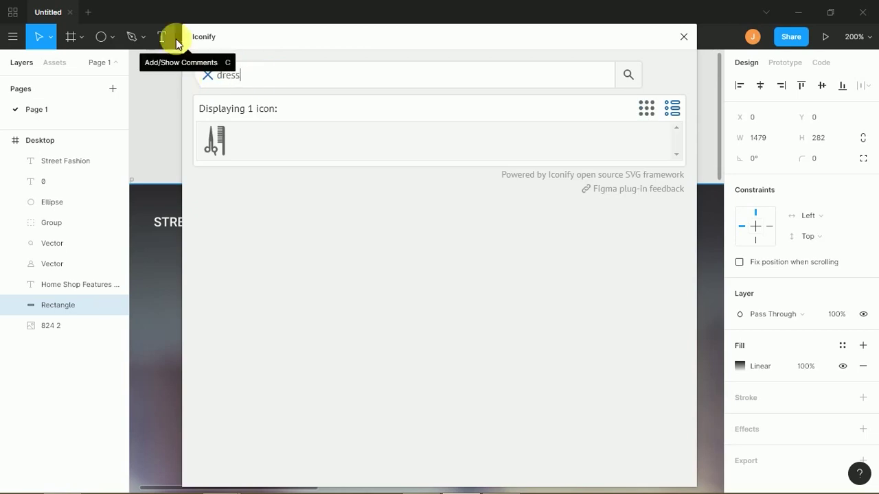
{"action": "key", "text": "Return"}
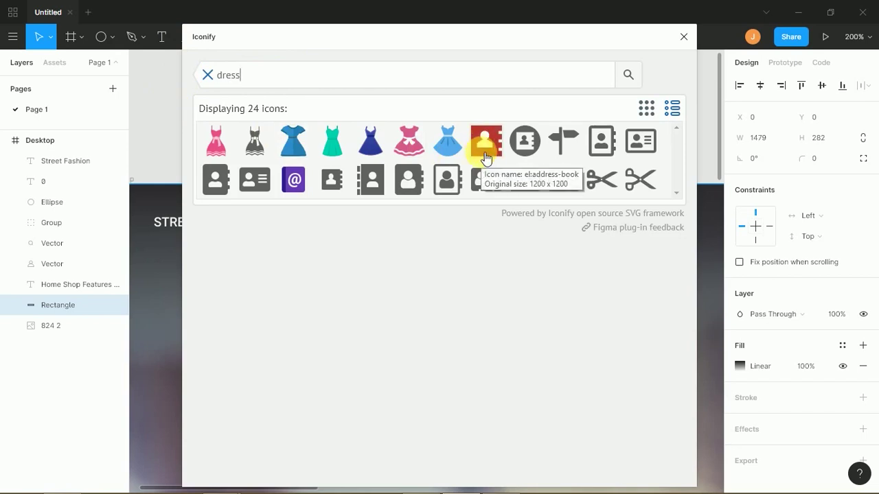
{"action": "left_click", "coordinate": [344, 150]}
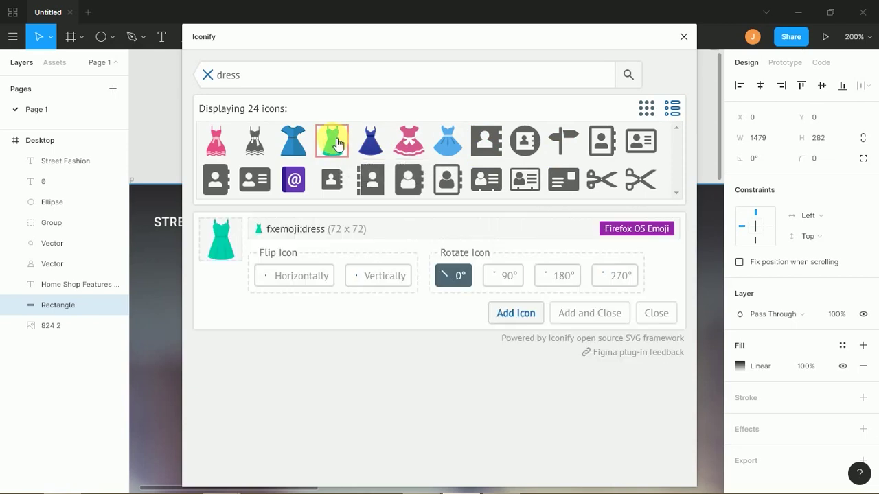
{"action": "left_click", "coordinate": [504, 315]}
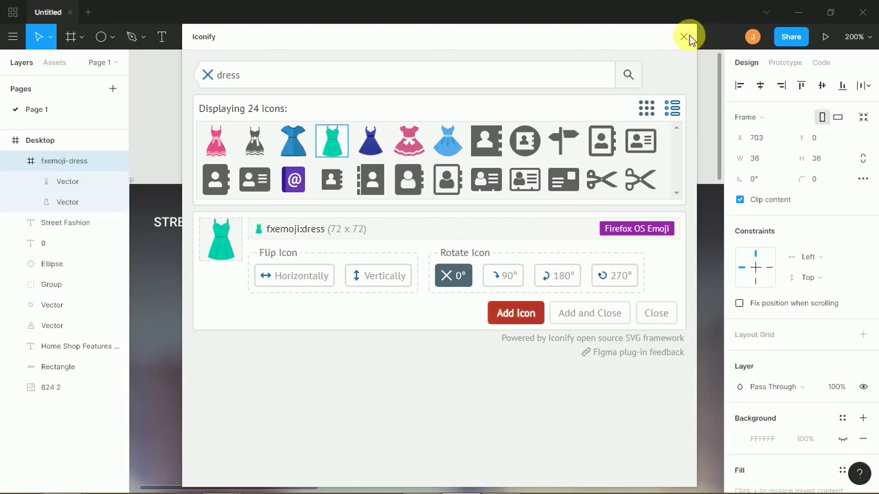
{"action": "left_click", "coordinate": [685, 36]}
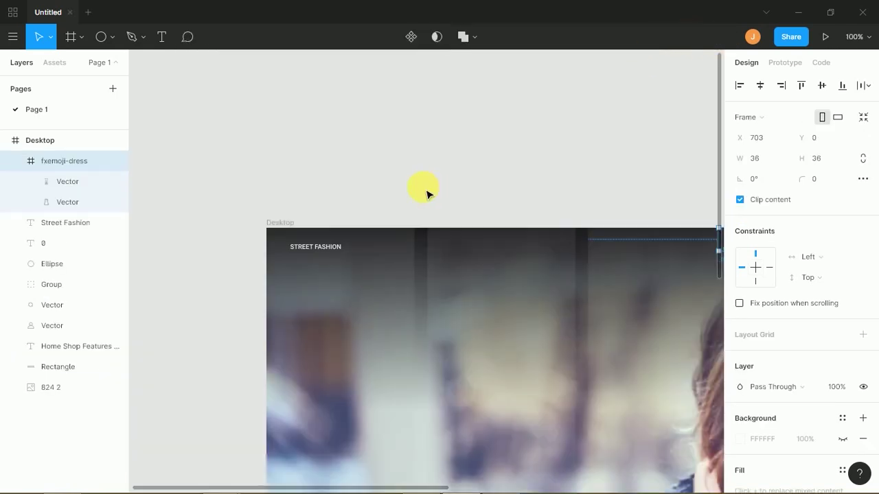
- Move the dress icon to the frame's top-left and place STREET FASHION beside it
{"action": "left_click", "coordinate": [578, 246]}
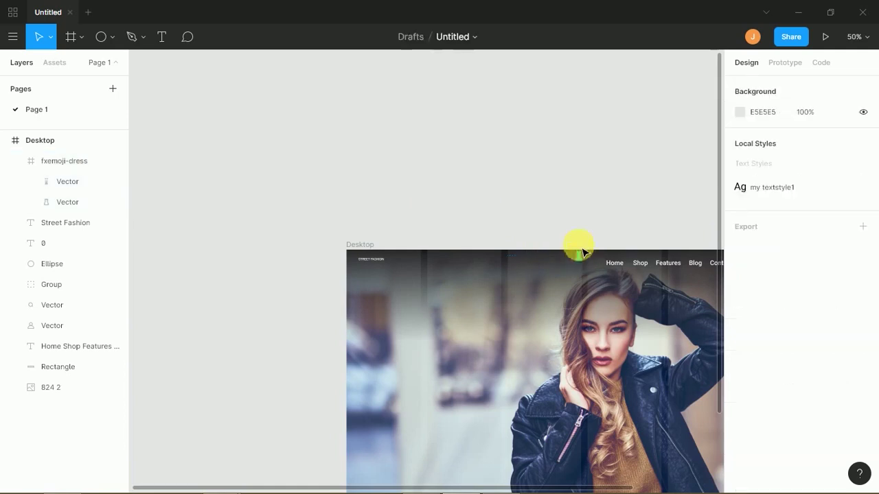
{"action": "left_click_drag", "start_coordinate": [581, 256], "coordinate": [371, 275]}
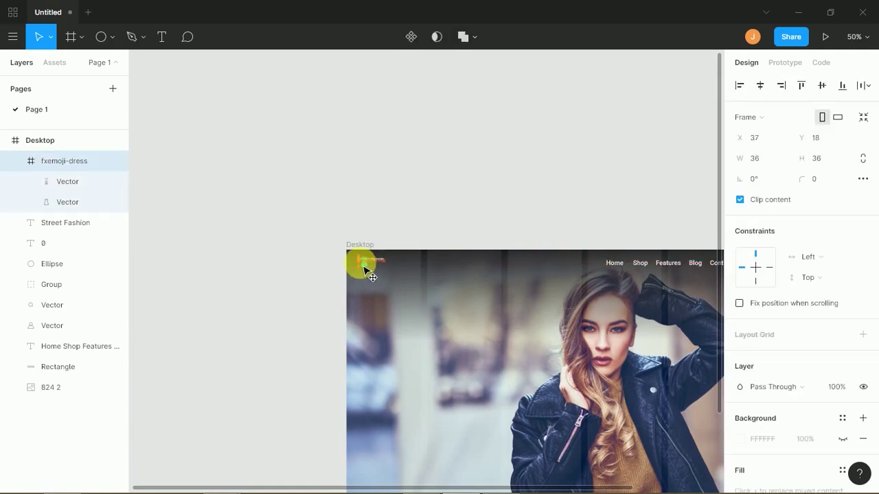
{"action": "left_click", "coordinate": [408, 225]}
{"action": "key", "text": "ctrl+plus"}
{"action": "key", "text": "ctrl+plus"}
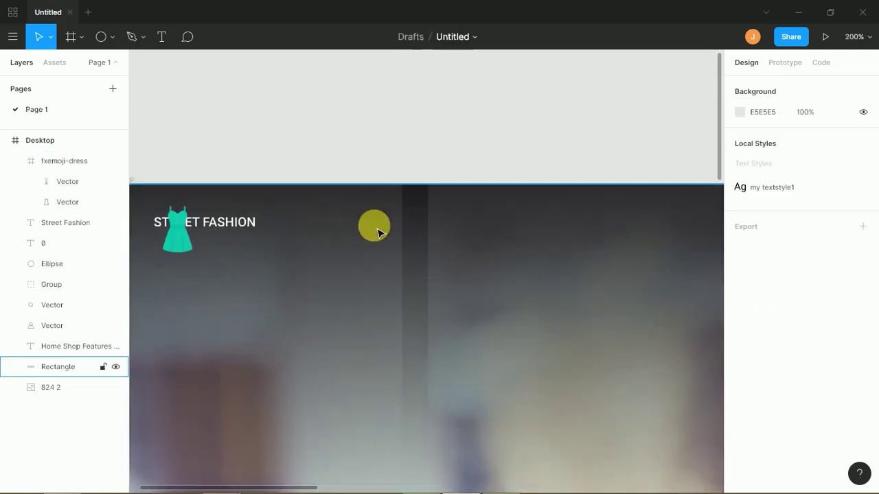
{"action": "scroll", "coordinate": [443, 252], "scroll_direction": "left", "scroll_amount": 5}
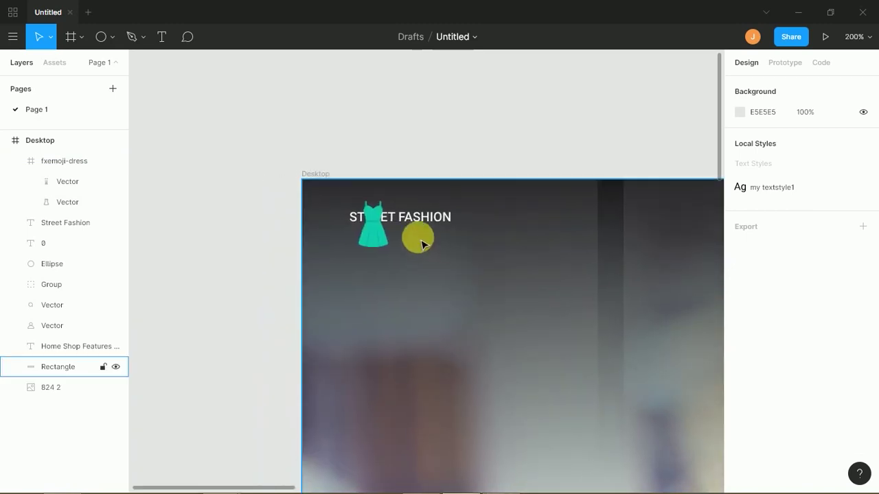
{"action": "left_click", "coordinate": [390, 241]}
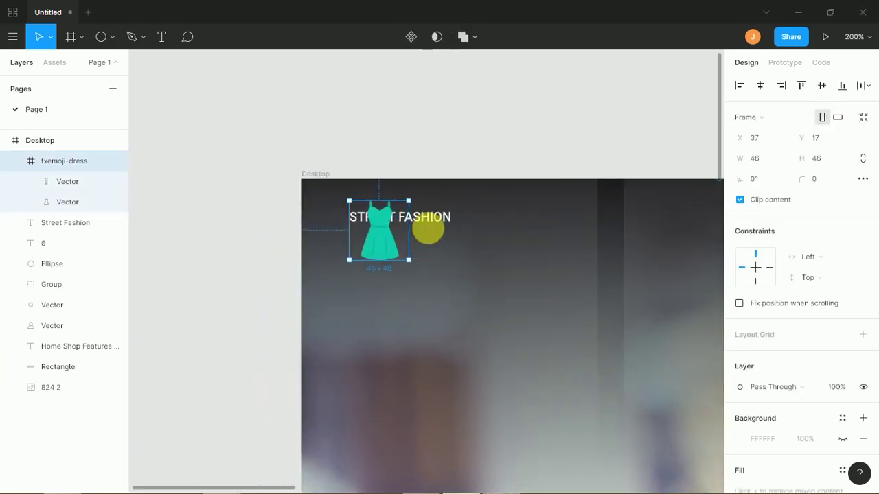
{"action": "left_click_drag", "start_coordinate": [433, 223], "coordinate": [484, 245]}
- Shift the dress icon and STREET FASHION logo together to the right
{"action": "left_click", "coordinate": [383, 247], "text": "shift"}
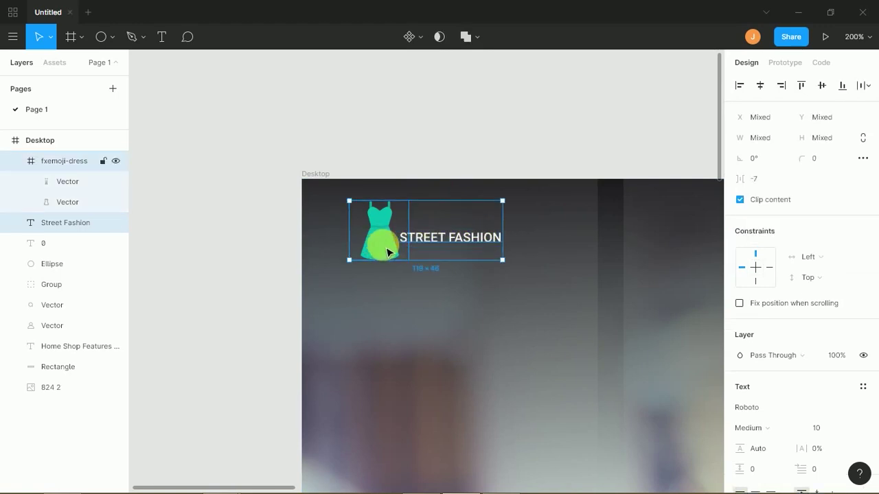
{"action": "key", "text": "minus"}
{"action": "key", "text": "minus"}
{"action": "key", "text": "minus"}
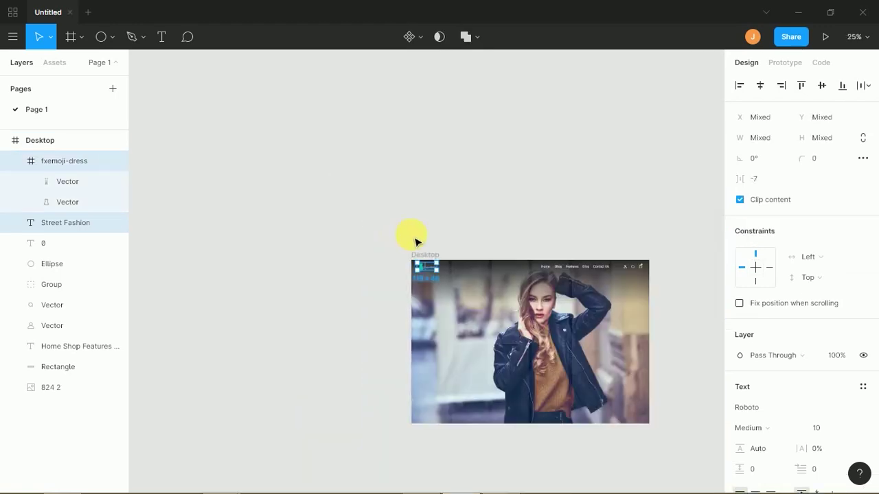
{"action": "left_click", "coordinate": [439, 233]}
{"action": "scroll", "coordinate": [451, 228], "scroll_direction": "right", "scroll_amount": 2}
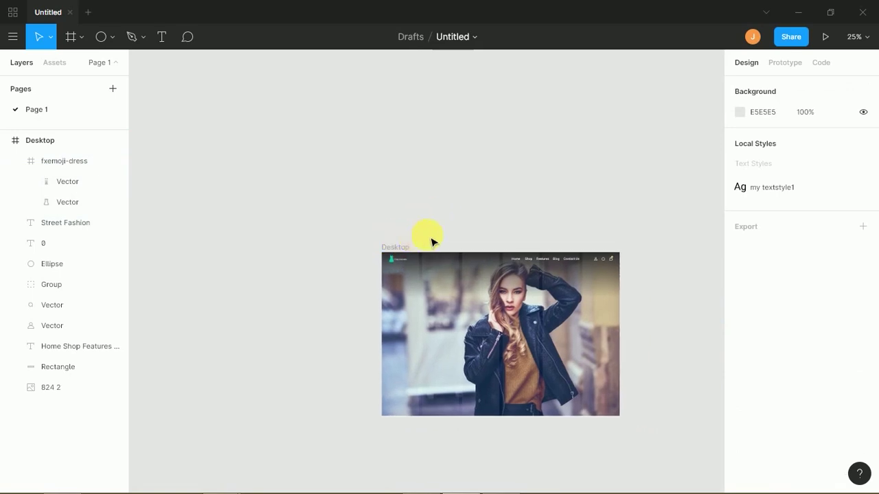
{"action": "key", "text": "plus"}
{"action": "key", "text": "plus"}
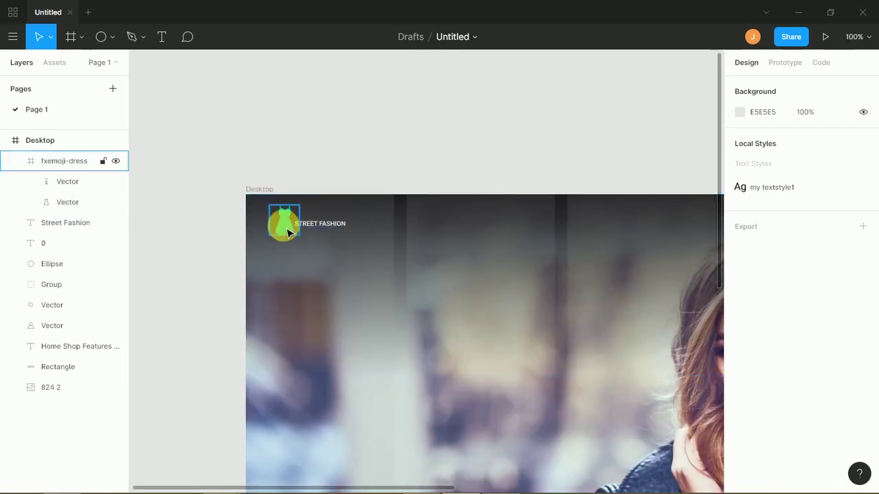
{"action": "left_click", "coordinate": [289, 234]}
{"action": "left_click", "coordinate": [330, 227], "text": "shift"}
{"action": "left_click_drag", "start_coordinate": [330, 227], "coordinate": [410, 254]}
{"action": "scroll", "coordinate": [506, 251], "scroll_direction": "right", "scroll_amount": 5}
{"action": "left_click_drag", "start_coordinate": [451, 232], "coordinate": [256, 243]}
- Set the nav menu text to size 16, center-aligned, and horizontally centred in the header
{"action": "left_click", "coordinate": [381, 228]}
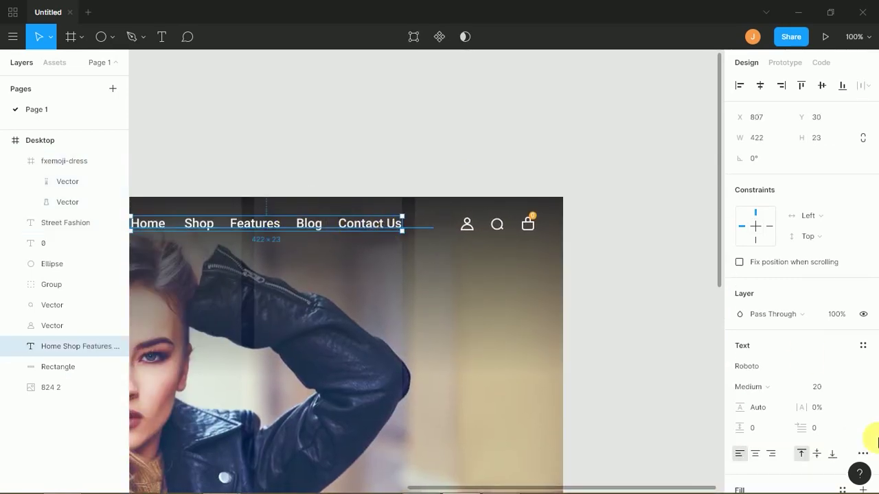
{"action": "left_click", "coordinate": [827, 395]}
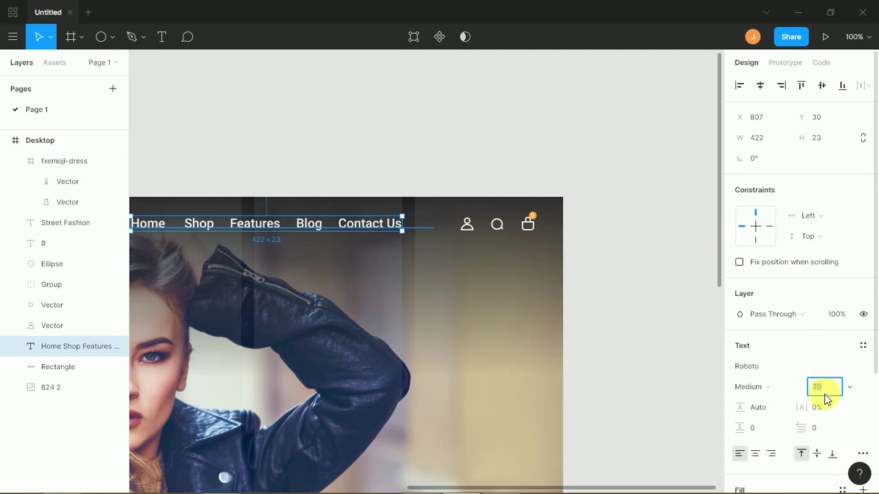
{"action": "key", "text": "Return"}
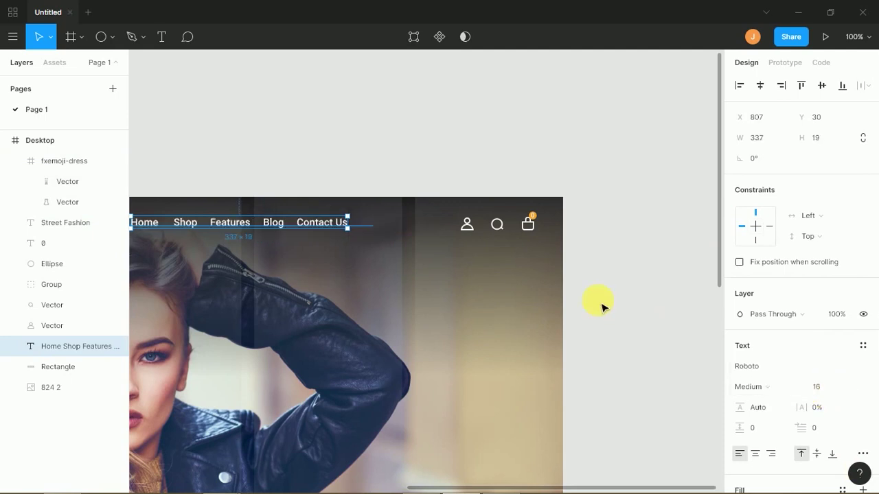
{"action": "scroll", "coordinate": [480, 206], "scroll_direction": "left", "scroll_amount": 5}
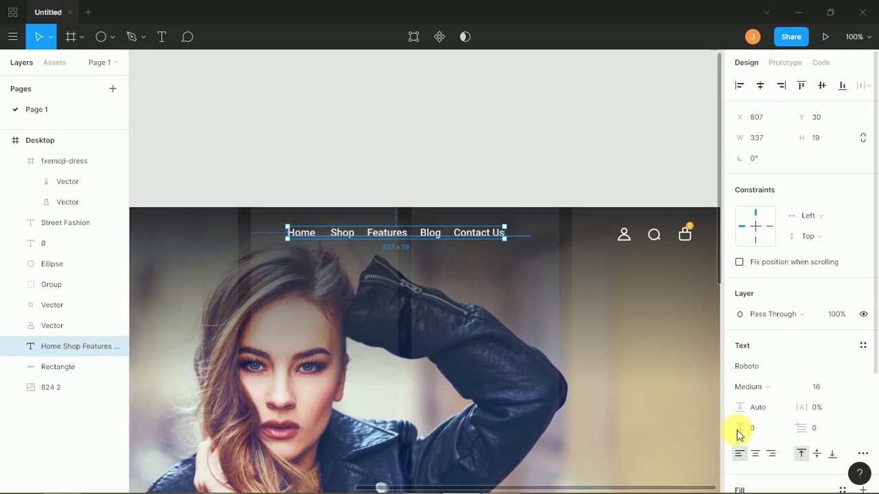
{"action": "left_click", "coordinate": [755, 454]}
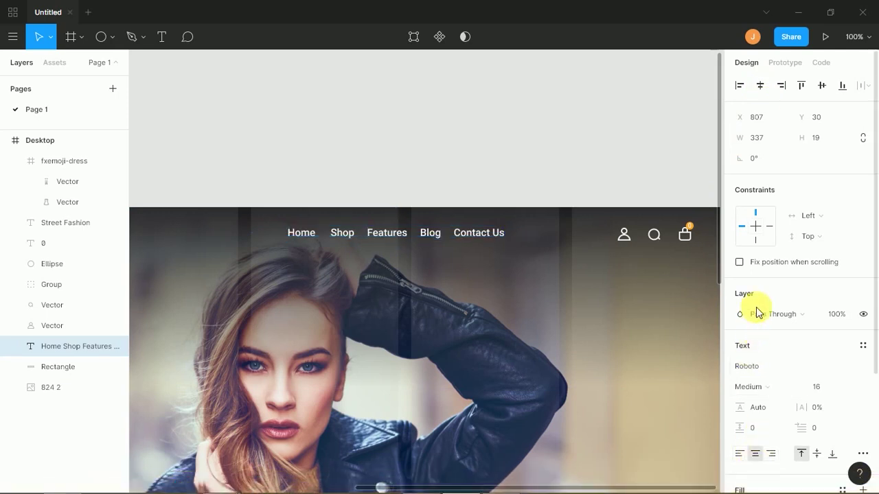
{"action": "left_click", "coordinate": [759, 85]}
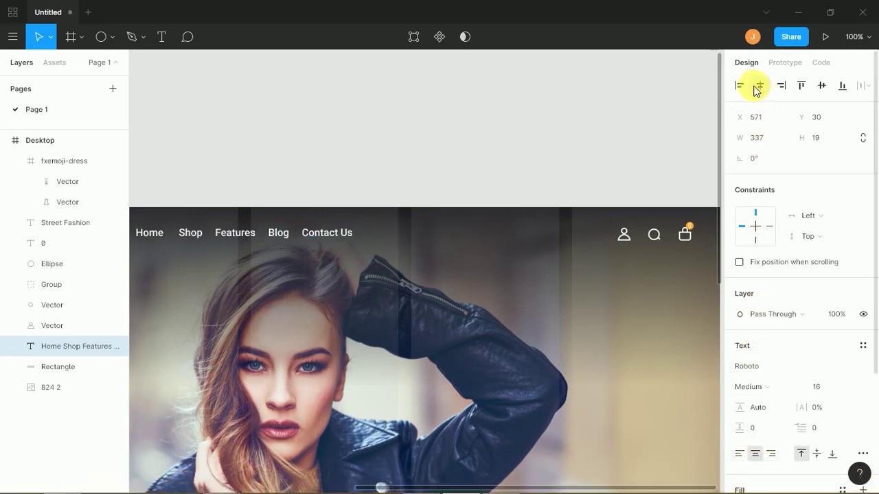
{"action": "scroll", "coordinate": [600, 200], "scroll_direction": "right", "scroll_amount": 2}
- Lock the header Rectangle and 824 2 photo layers
{"action": "left_click", "coordinate": [558, 206]}
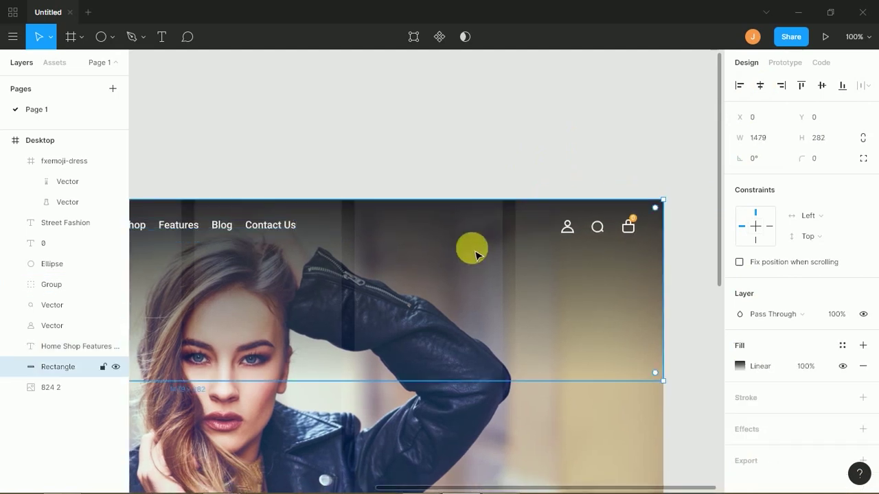
{"action": "left_click", "coordinate": [76, 387], "text": "shift"}
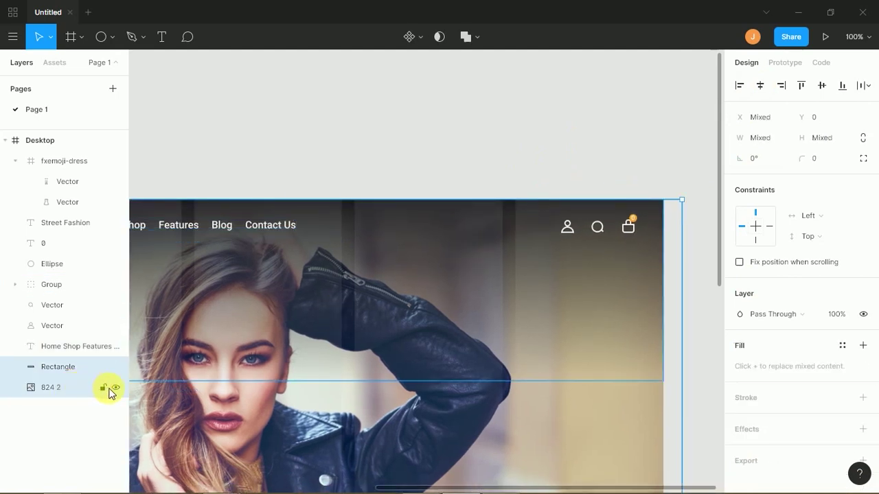
{"action": "left_click", "coordinate": [99, 387]}
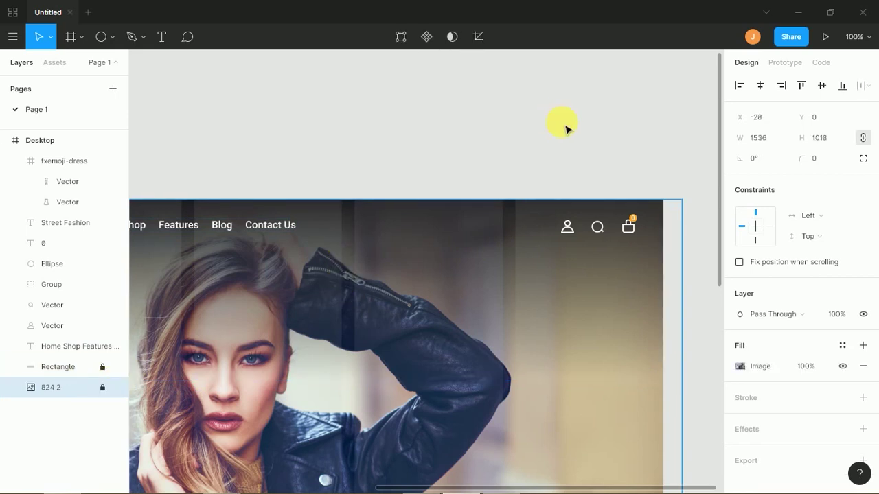
- Move the account, search and cart icons left, closer to the nav menu
{"action": "left_click_drag", "start_coordinate": [539, 176], "coordinate": [494, 230]}
{"action": "left_click", "coordinate": [499, 179]}
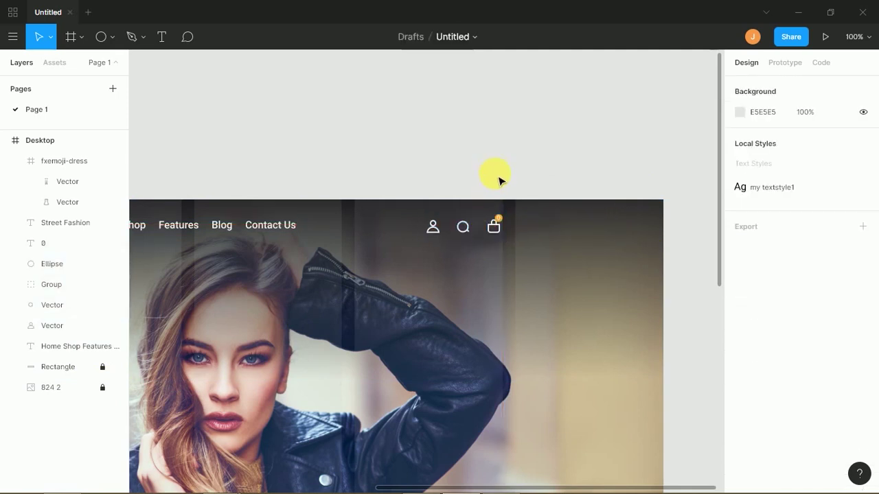
{"action": "key", "text": "minus"}
{"action": "key", "text": "minus"}
{"action": "key", "text": "plus"}
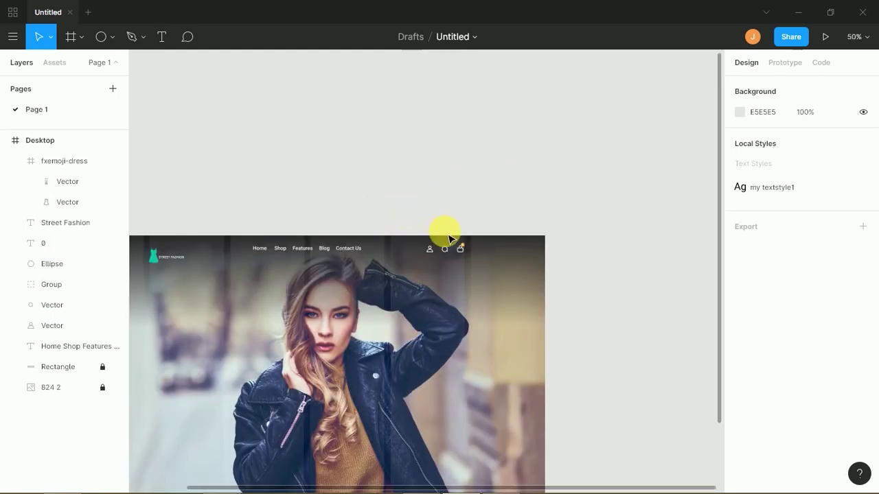
- Nudge the dress and STREET FASHION logo slightly down to the guide
{"action": "left_click_drag", "start_coordinate": [414, 228], "coordinate": [463, 224]}
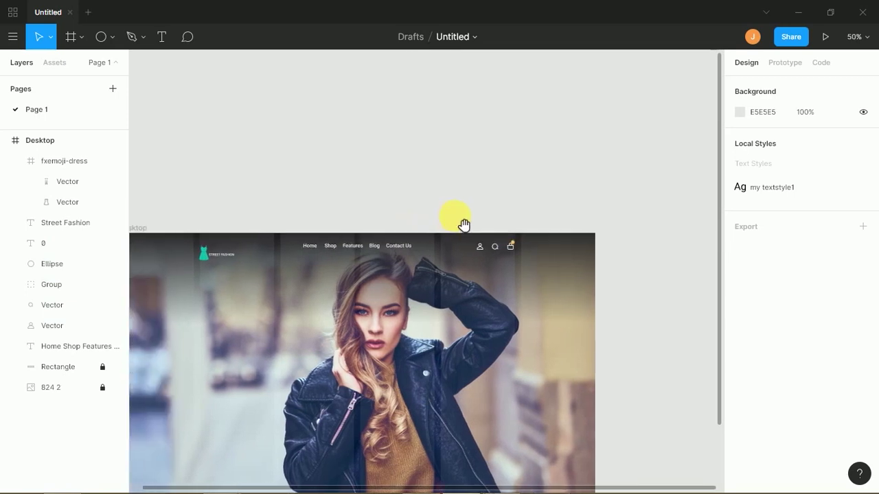
{"action": "left_click_drag", "start_coordinate": [186, 275], "coordinate": [227, 247]}
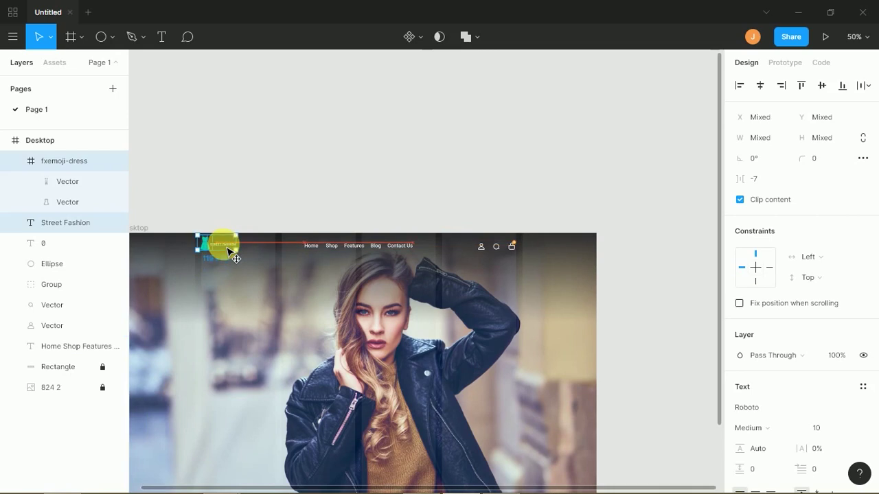
{"action": "left_click_drag", "start_coordinate": [226, 247], "coordinate": [232, 260]}
{"action": "left_click", "coordinate": [216, 261]}
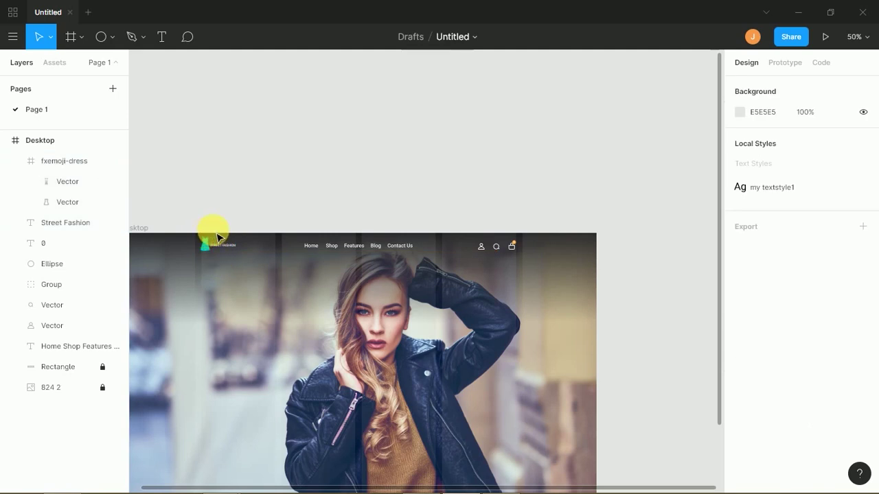
- Zoom to 200% and shrink the dress icon to 32×32
{"action": "key", "text": "ctrl+equal"}
{"action": "key", "text": "ctrl+equal"}
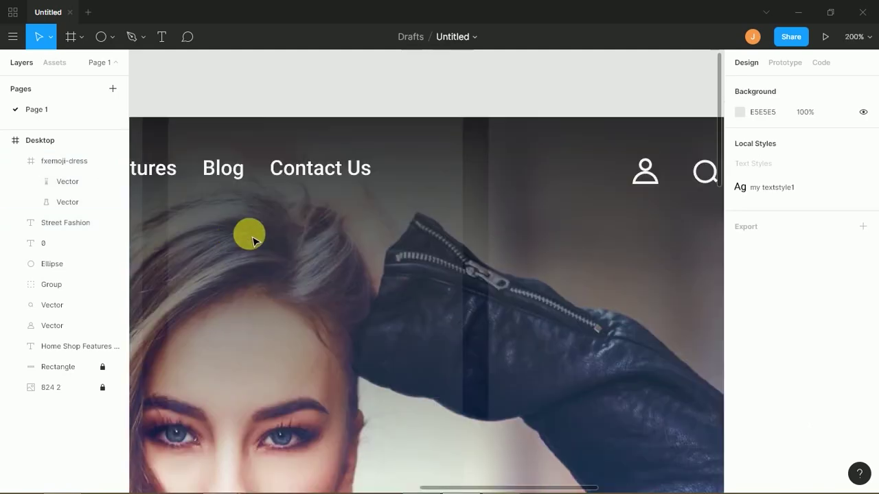
{"action": "scroll", "coordinate": [254, 218], "scroll_direction": "up", "scroll_amount": 2}
{"action": "scroll", "coordinate": [254, 218], "scroll_direction": "left", "scroll_amount": 10}
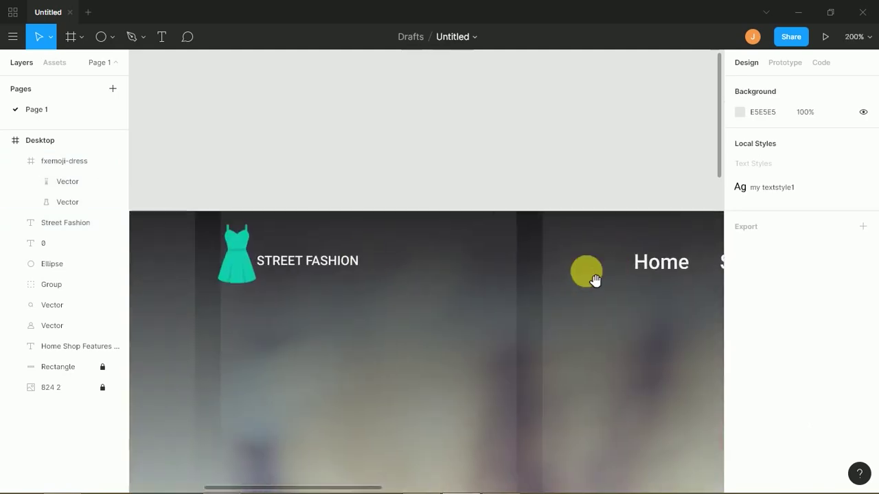
{"action": "left_click", "coordinate": [245, 274]}
{"action": "left_click_drag", "start_coordinate": [265, 226], "coordinate": [307, 244]}
{"action": "left_click", "coordinate": [295, 263]}
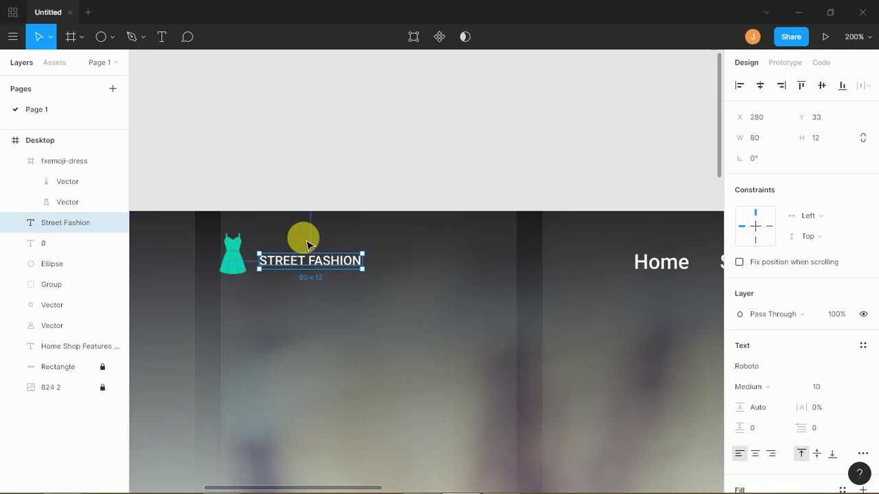
- Zoom out to frame the whole Desktop hero, then switch to the Chrome reference page
{"action": "key", "text": "minus"}
{"action": "key", "text": "minus"}
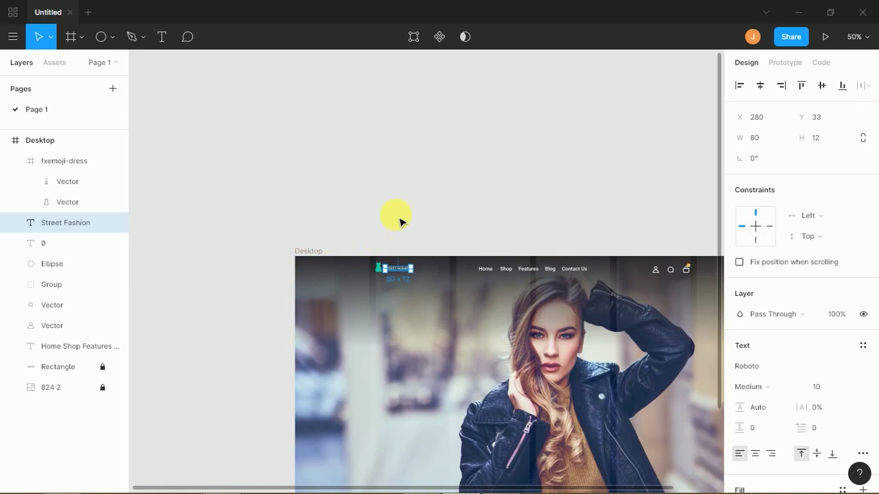
{"action": "left_click", "coordinate": [402, 223]}
{"action": "scroll", "coordinate": [405, 220], "scroll_direction": "down", "scroll_amount": 2}
{"action": "scroll", "coordinate": [405, 220], "scroll_direction": "right", "scroll_amount": 2}
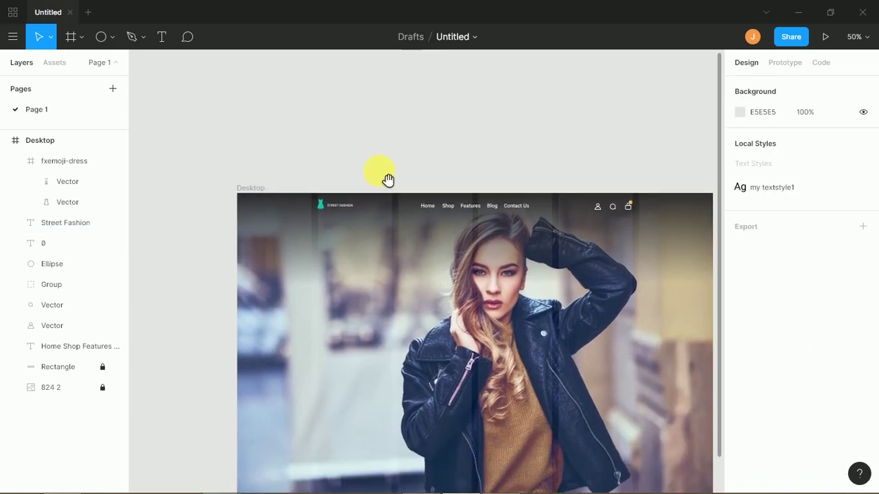
{"action": "left_click_drag", "start_coordinate": [409, 283], "coordinate": [389, 225]}
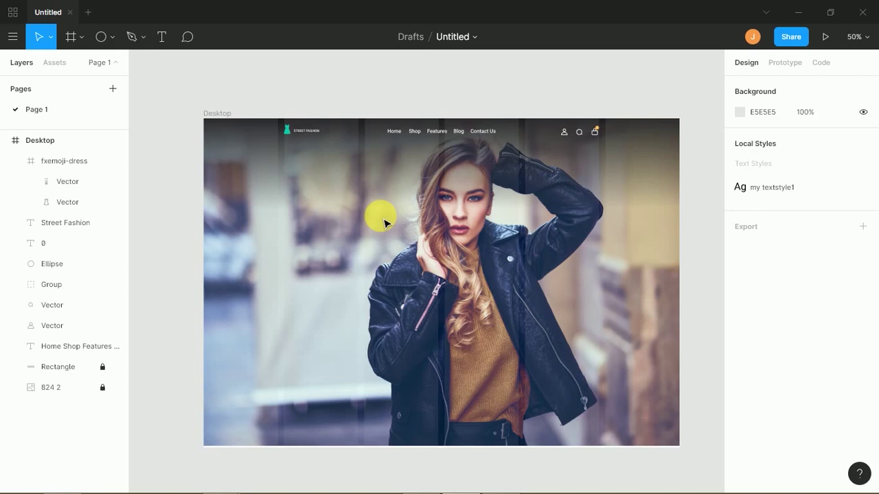
{"action": "key", "text": "alt+Tab"}
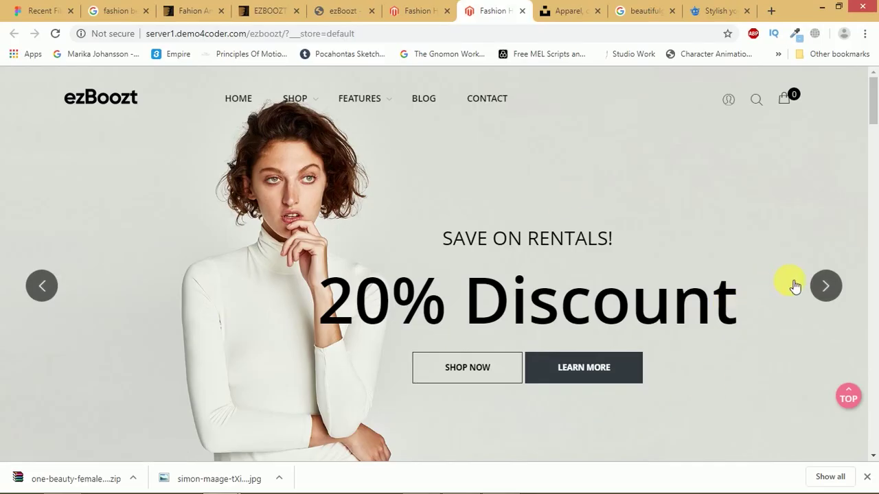
- Browse the ezBoozt hero slides and the red Womens Streetwear page, then return to Figma
{"action": "left_click", "coordinate": [825, 287]}
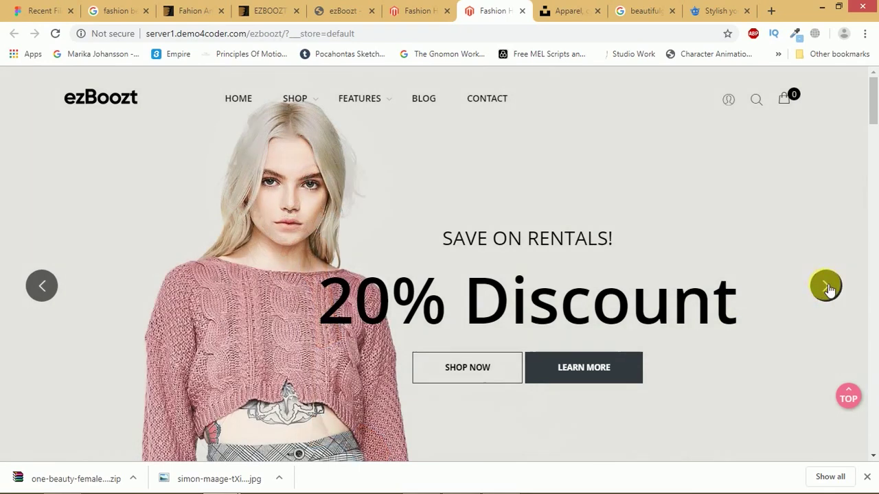
{"action": "left_click", "coordinate": [826, 286]}
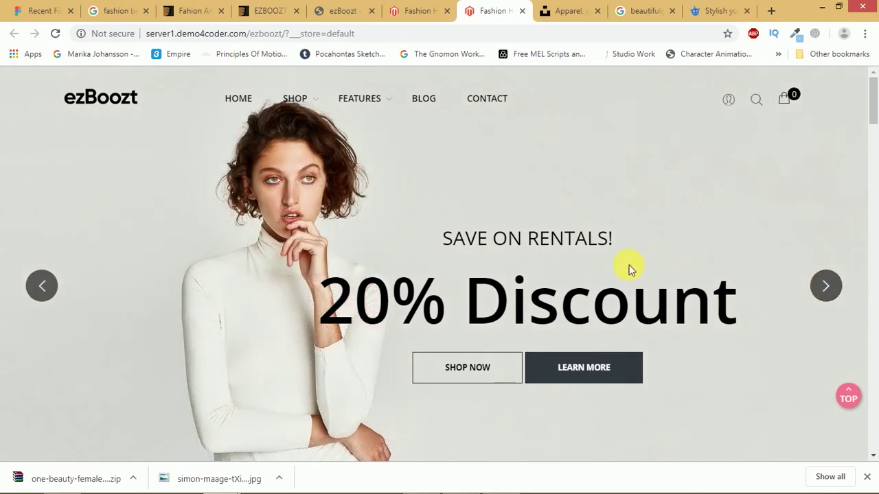
{"action": "left_click", "coordinate": [826, 288]}
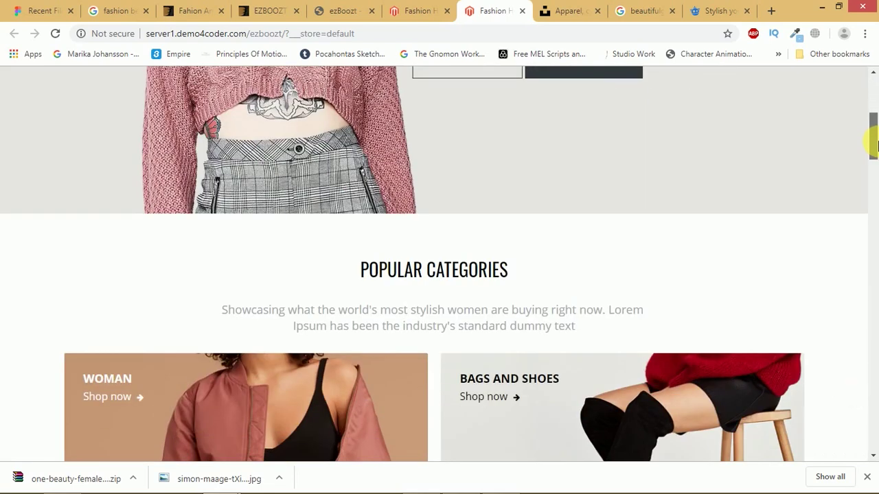
{"action": "scroll", "coordinate": [866, 137], "scroll_direction": "down", "scroll_amount": 4}
{"action": "scroll", "coordinate": [875, 159], "scroll_direction": "down", "scroll_amount": 2}
{"action": "left_click_drag", "start_coordinate": [875, 159], "coordinate": [849, 96]}
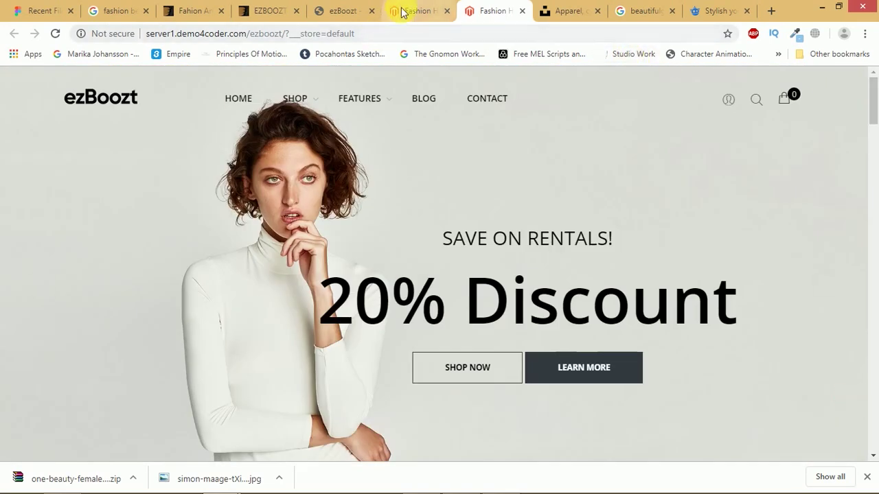
{"action": "left_click", "coordinate": [406, 10]}
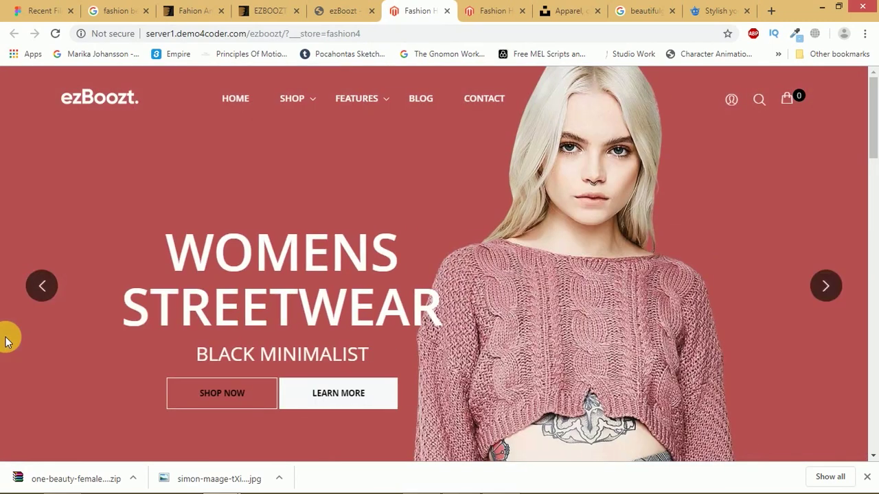
{"action": "key", "text": "alt+Tab"}
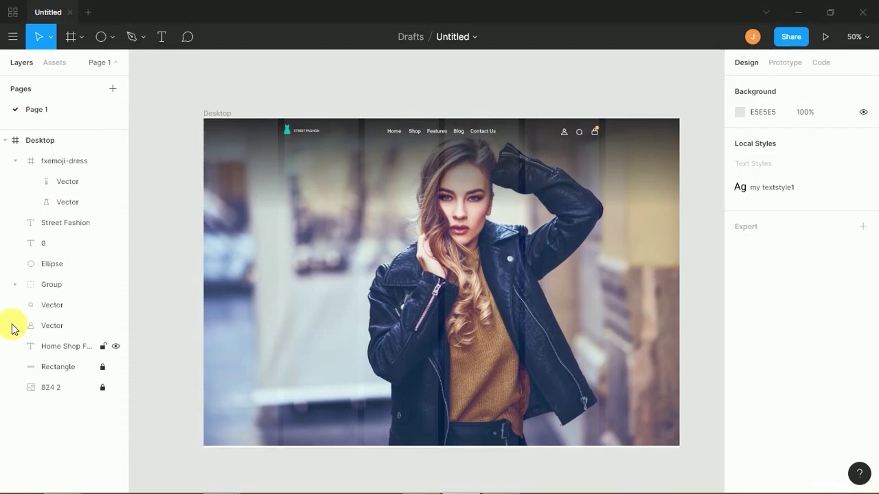
- Add a 'WOMENS STREET WEAR' text layer on the hero photo and enlarge its font
{"action": "left_click", "coordinate": [161, 38]}
{"action": "left_click", "coordinate": [289, 249]}
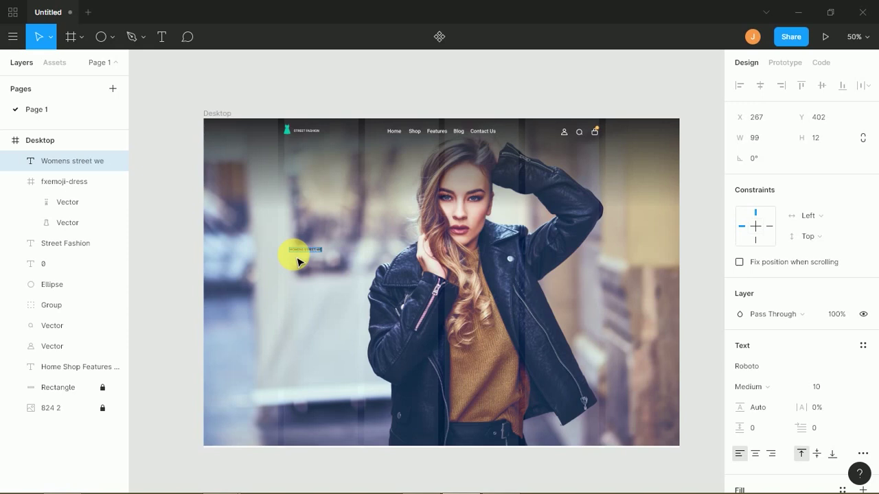
{"action": "key", "text": "ctrl+shift+period"}
{"action": "key", "text": "ctrl+shift+period"}
{"action": "key", "text": "ctrl+shift+period"}
{"action": "key", "text": "ctrl+shift+period"}
{"action": "key", "text": "ctrl+shift+period"}
{"action": "key", "text": "ctrl+shift+period"}
{"action": "key", "text": "ctrl+shift+period"}
{"action": "key", "text": "ctrl+shift+period"}
{"action": "key", "text": "ctrl+shift+period"}
{"action": "key", "text": "ctrl+shift+period"}
{"action": "key", "text": "ctrl+shift+period"}
{"action": "key", "text": "ctrl+shift+period"}
{"action": "key", "text": "ctrl+shift+period"}
{"action": "key", "text": "ctrl+shift+period"}
{"action": "key", "text": "ctrl+shift+period"}
{"action": "key", "text": "ctrl+shift+period"}
{"action": "key", "text": "ctrl+shift+period"}
{"action": "key", "text": "ctrl+shift+period"}
{"action": "key", "text": "ctrl+shift+period"}
{"action": "key", "text": "ctrl+shift+period"}
{"action": "key", "text": "ctrl+shift+period"}
{"action": "key", "text": "ctrl+shift+period"}
{"action": "key", "text": "ctrl+shift+period"}
{"action": "key", "text": "ctrl+shift+period"}
{"action": "key", "text": "ctrl+shift+period"}
{"action": "key", "text": "ctrl+shift+period"}
{"action": "key", "text": "ctrl+shift+period"}
{"action": "key", "text": "ctrl+shift+period"}
{"action": "key", "text": "ctrl+shift+period"}
{"action": "key", "text": "ctrl+shift+period"}
{"action": "key", "text": "ctrl+shift+period"}
{"action": "key", "text": "ctrl+shift+period"}
{"action": "key", "text": "ctrl+shift+period"}
{"action": "key", "text": "ctrl+shift+period"}
{"action": "key", "text": "ctrl+shift+period"}
{"action": "key", "text": "ctrl+shift+period"}
{"action": "key", "text": "ctrl+shift+period"}
{"action": "key", "text": "ctrl+shift+period"}
{"action": "key", "text": "ctrl+shift+period"}
{"action": "key", "text": "ctrl+shift+period"}
{"action": "key", "text": "ctrl+shift+period"}
{"action": "key", "text": "ctrl+shift+period"}
{"action": "key", "text": "ctrl+shift+period"}
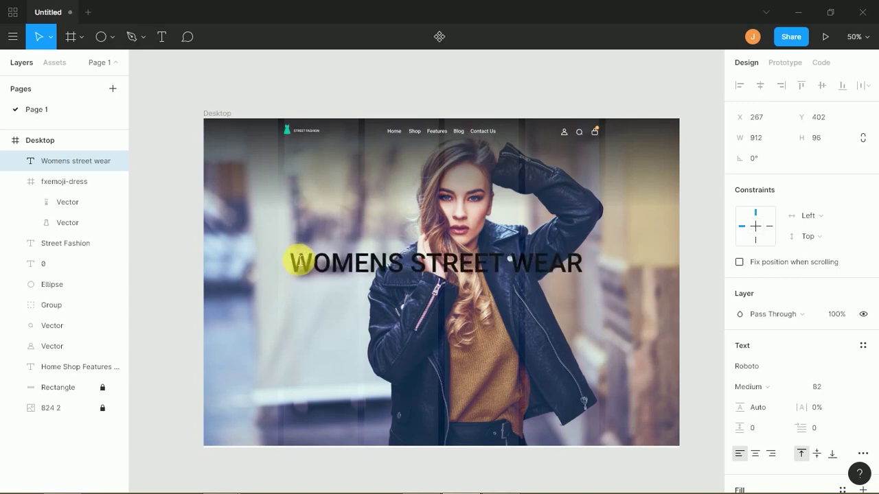
{"action": "double_click", "coordinate": [300, 261]}
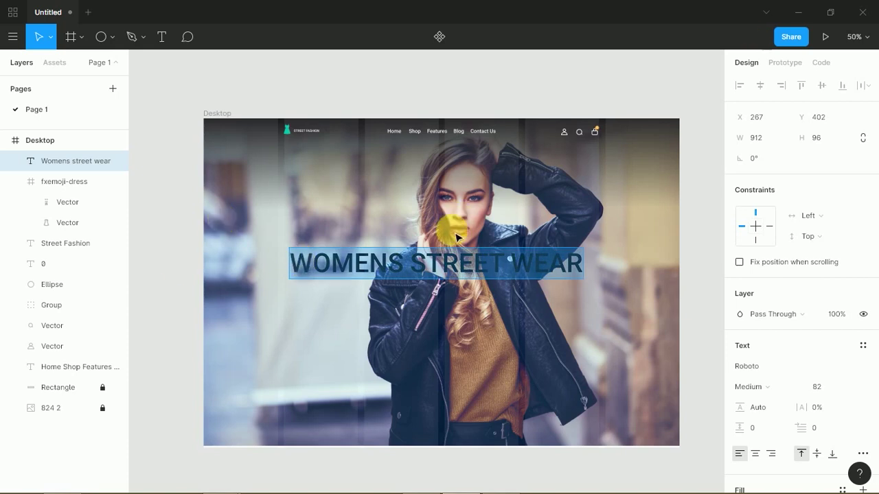
{"action": "left_click", "coordinate": [412, 269]}
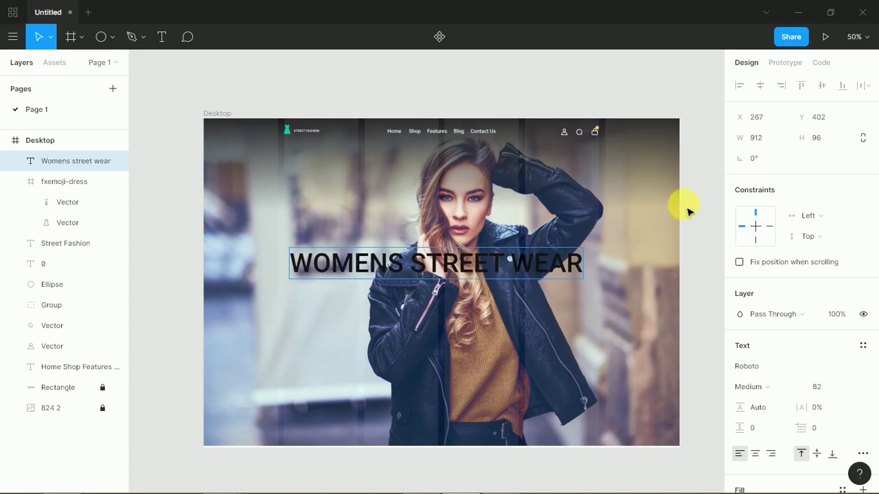
{"action": "key", "text": "Escape"}
- Move the heading to the left of the photo and break it onto two lines before STREET
{"action": "left_click_drag", "start_coordinate": [555, 261], "coordinate": [557, 310]}
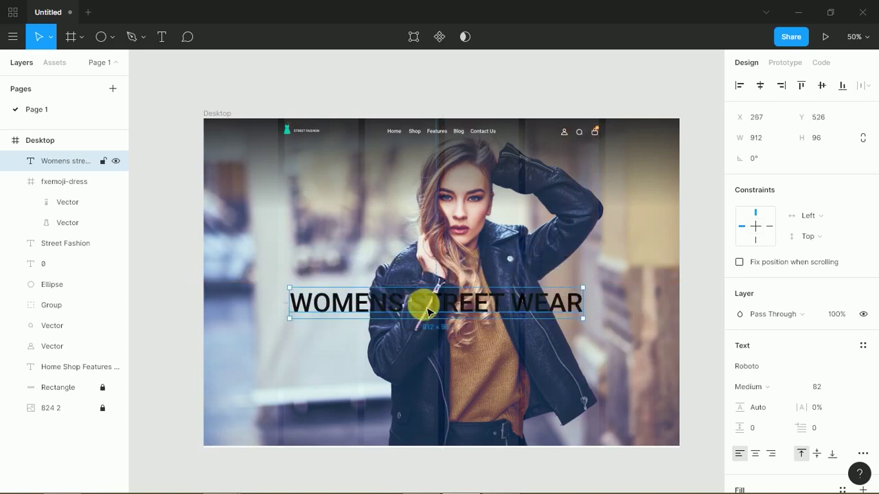
{"action": "left_click_drag", "start_coordinate": [409, 297], "coordinate": [365, 265]}
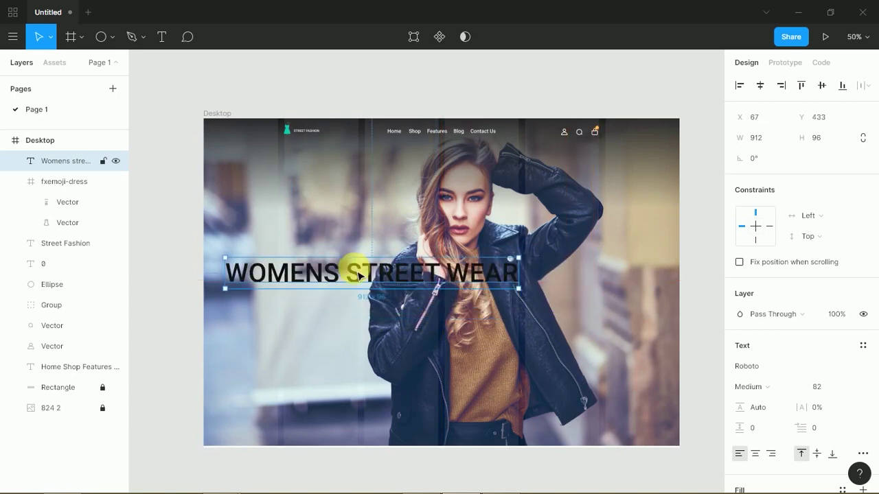
{"action": "double_click", "coordinate": [355, 278]}
{"action": "left_click", "coordinate": [355, 277]}
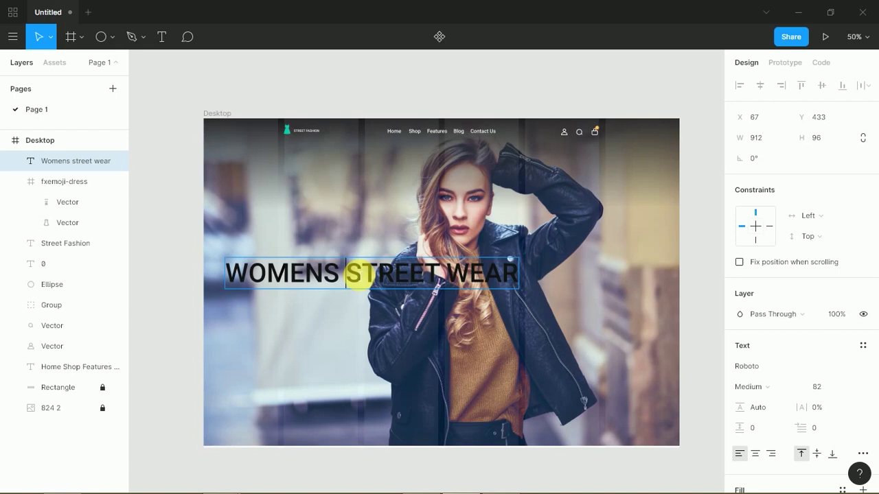
{"action": "key", "text": "Return"}
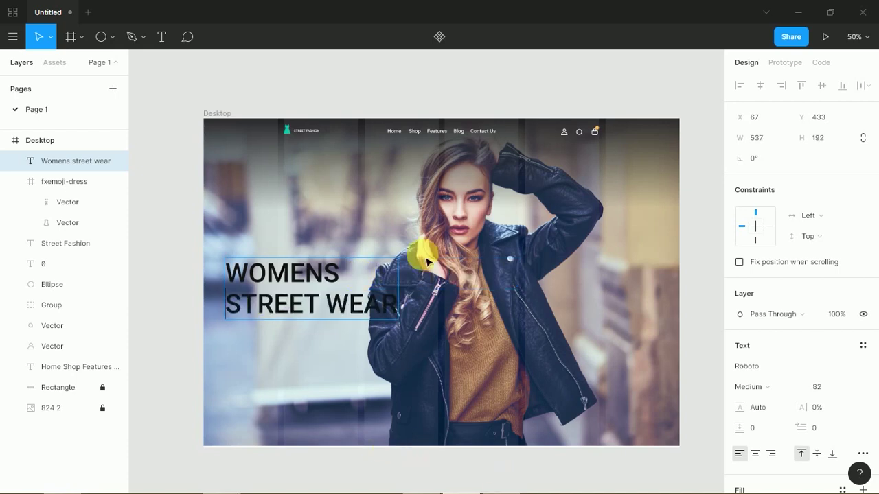
{"action": "key", "text": "Escape"}
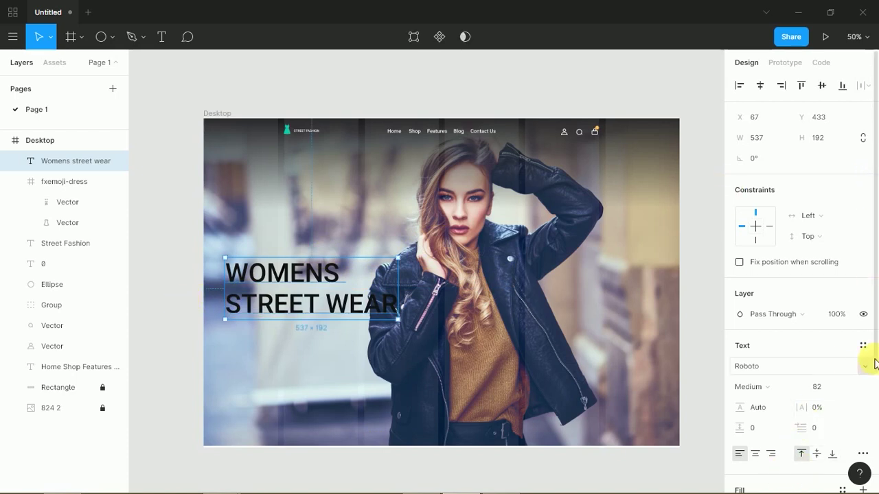
- Change the heading's fill colour from black to pink FF0AAC
{"action": "scroll", "coordinate": [875, 405], "scroll_direction": "down", "scroll_amount": 3}
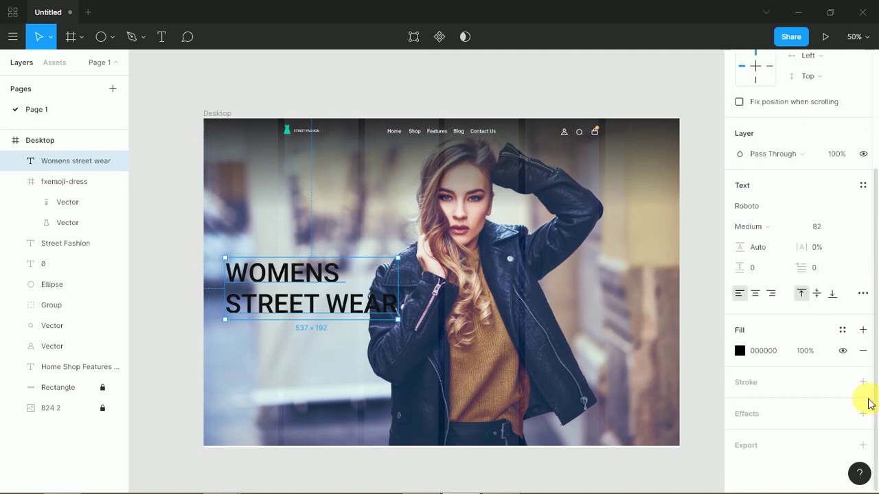
{"action": "left_click", "coordinate": [739, 351]}
{"action": "left_click_drag", "start_coordinate": [627, 279], "coordinate": [539, 171]}
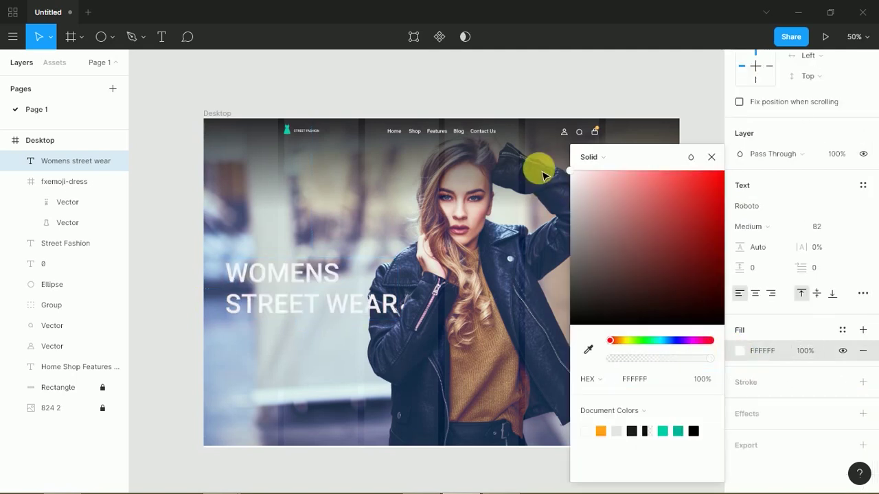
{"action": "left_click_drag", "start_coordinate": [653, 343], "coordinate": [635, 341]}
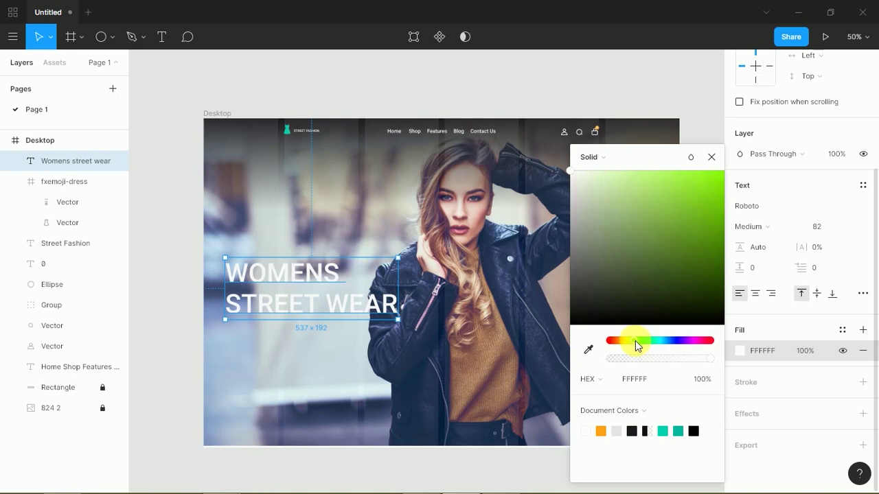
{"action": "mouse_move", "coordinate": [635, 253]}
{"action": "left_mouse_down"}
{"action": "mouse_move", "coordinate": [675, 167]}
{"action": "mouse_move", "coordinate": [715, 172]}
{"action": "left_mouse_up"}
{"action": "left_click_drag", "start_coordinate": [636, 341], "coordinate": [602, 350]}
{"action": "left_click_drag", "start_coordinate": [661, 330], "coordinate": [700, 327]}
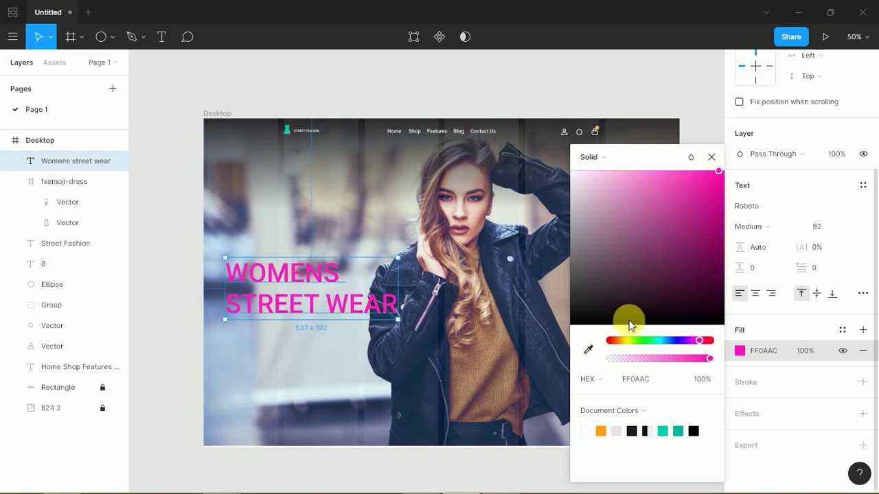
- Set the heading font size to 96
{"action": "left_click_drag", "start_coordinate": [398, 320], "coordinate": [482, 349]}
{"action": "key", "text": "ctrl+z"}
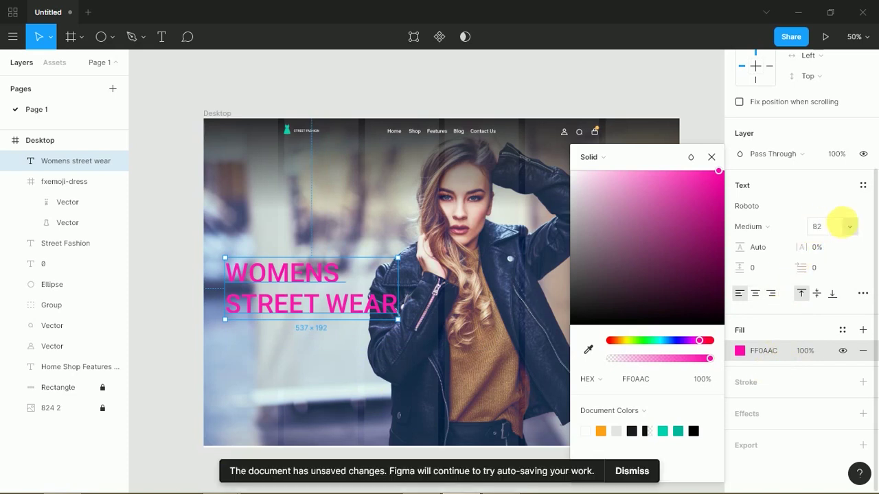
{"action": "left_click", "coordinate": [849, 226]}
{"action": "left_click", "coordinate": [843, 437]}
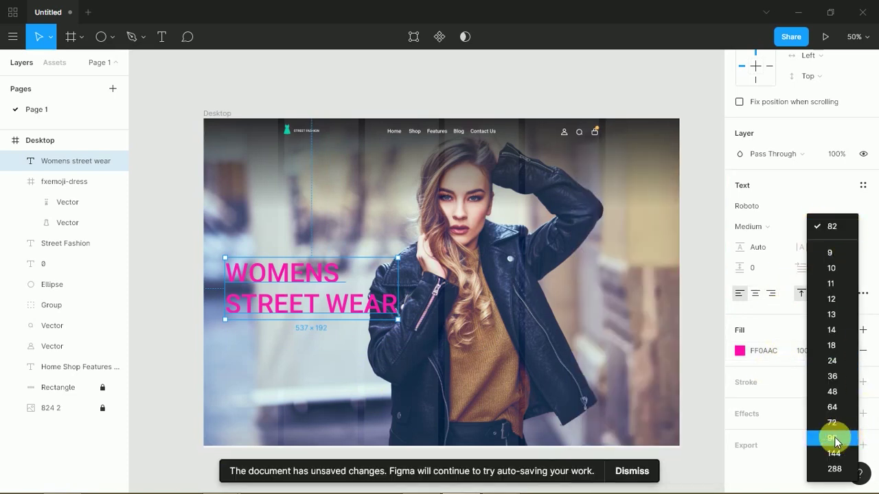
- Center-align the headline's lines and centre it horizontally in the Desktop frame
{"action": "left_click", "coordinate": [755, 293]}
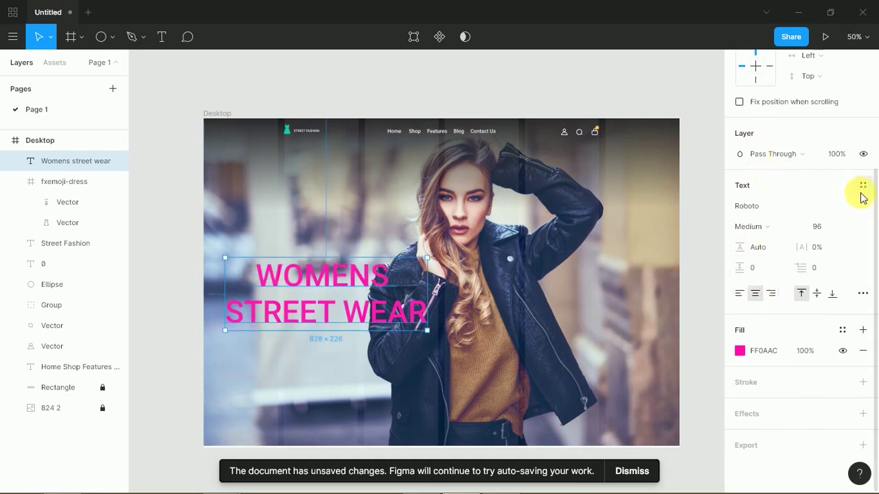
{"action": "scroll", "coordinate": [862, 185], "scroll_direction": "up", "scroll_amount": 3}
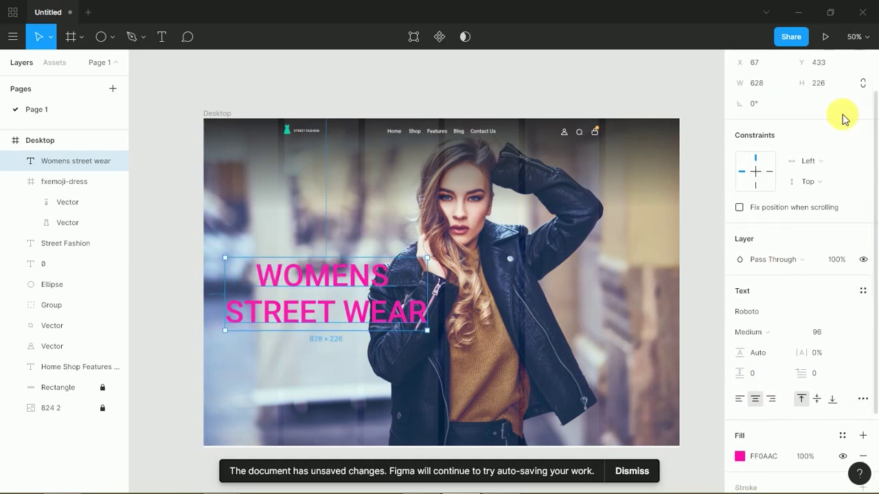
{"action": "left_click_drag", "start_coordinate": [877, 117], "coordinate": [873, 108]}
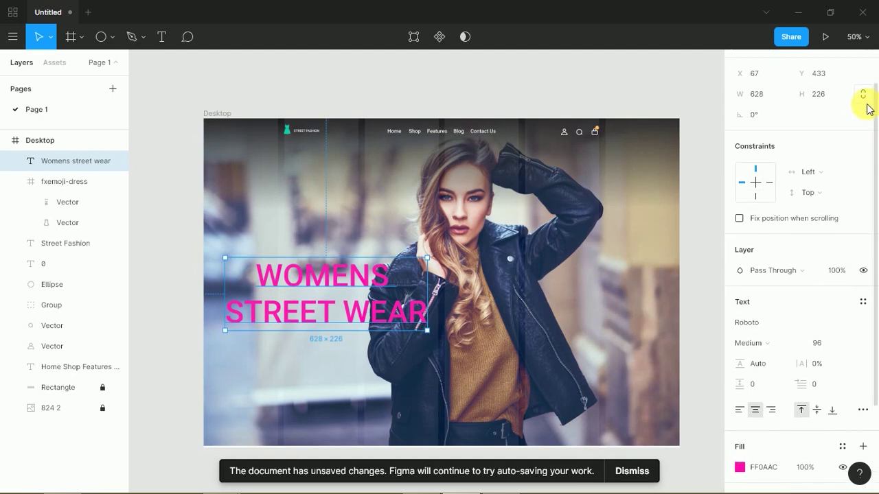
{"action": "scroll", "coordinate": [857, 65], "scroll_direction": "up", "scroll_amount": 1}
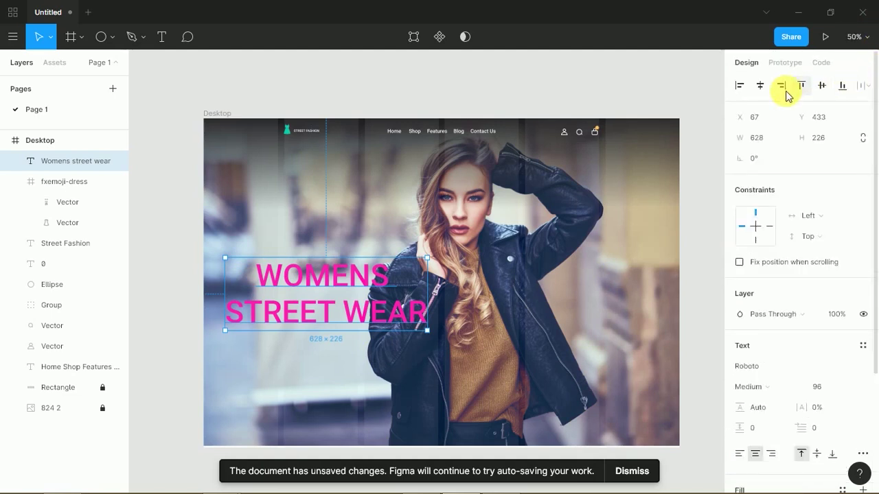
{"action": "left_click", "coordinate": [759, 85]}
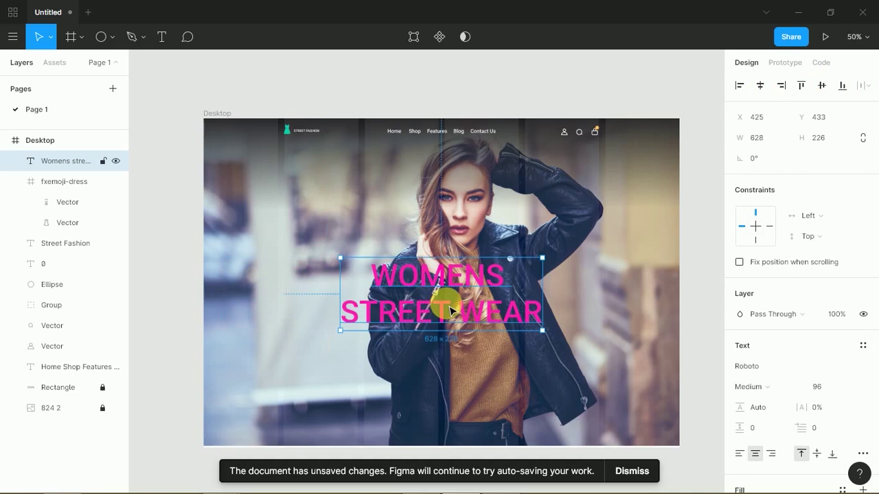
- Raise the headline's font size to 117 and reselect the headline layer
{"action": "double_click", "coordinate": [484, 317]}
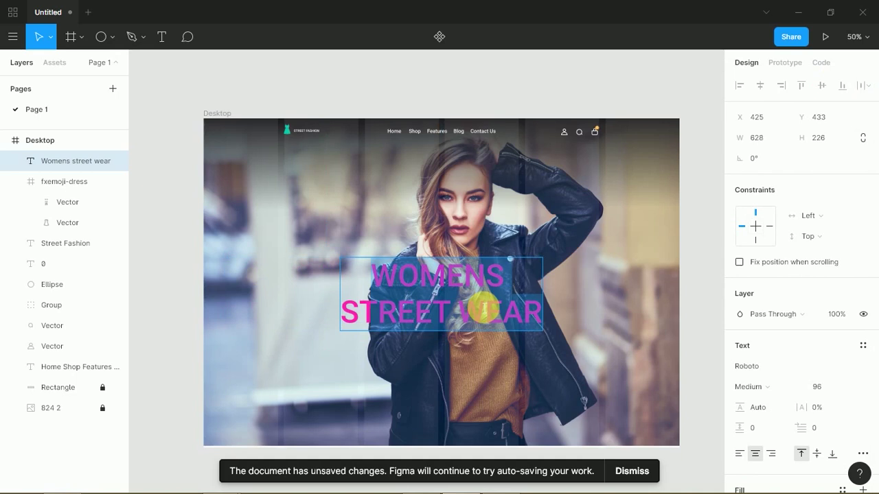
{"action": "key", "text": "ctrl+shift+period"}
{"action": "key", "text": "ctrl+shift+period"}
{"action": "key", "text": "ctrl+shift+period"}
{"action": "key", "text": "ctrl+shift+period"}
{"action": "key", "text": "ctrl+shift+period"}
{"action": "key", "text": "ctrl+shift+period"}
{"action": "key", "text": "ctrl+shift+period"}
{"action": "key", "text": "ctrl+shift+period"}
{"action": "key", "text": "ctrl+shift+period"}
{"action": "key", "text": "ctrl+shift+period"}
{"action": "key", "text": "ctrl+shift+period"}
{"action": "key", "text": "ctrl+shift+period"}
{"action": "key", "text": "ctrl+shift+period"}
{"action": "key", "text": "ctrl+shift+period"}
{"action": "key", "text": "ctrl+shift+period"}
{"action": "key", "text": "ctrl+shift+period"}
{"action": "key", "text": "ctrl+shift+period"}
{"action": "key", "text": "ctrl+shift+period"}
{"action": "key", "text": "ctrl+shift+period"}
{"action": "key", "text": "ctrl+shift+period"}
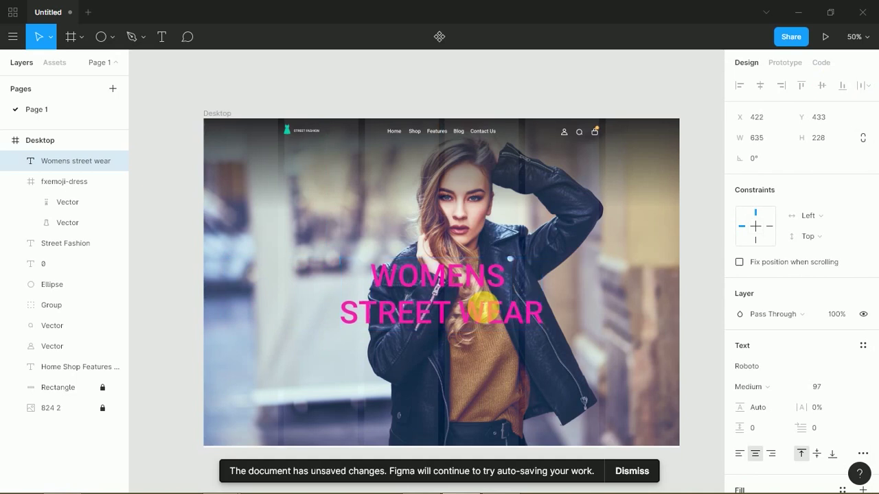
{"action": "key", "text": "ctrl+shift+period"}
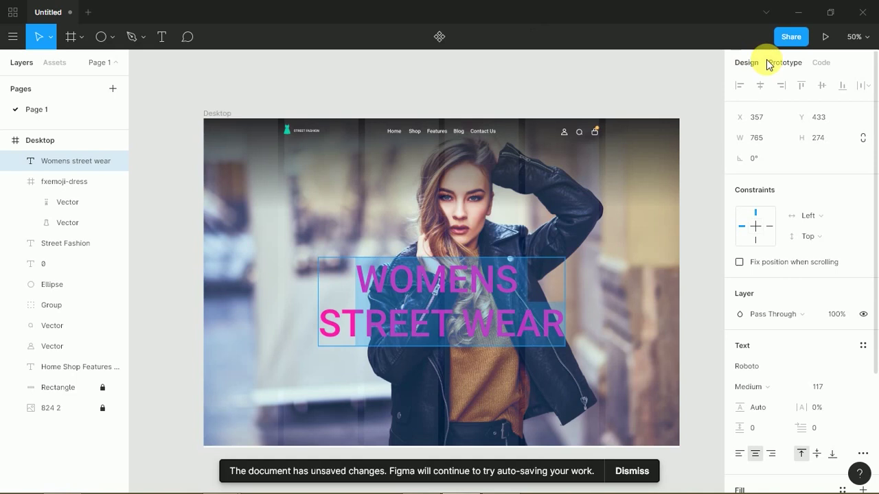
{"action": "key", "text": "Escape"}
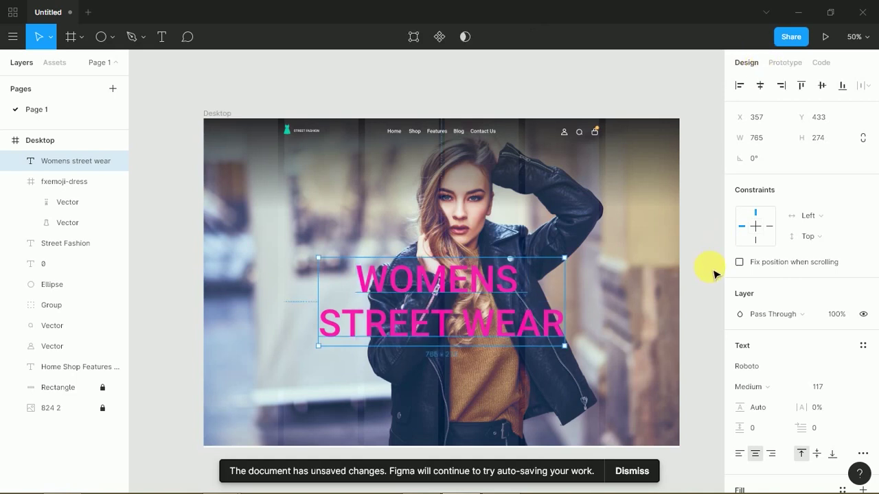
{"action": "left_click", "coordinate": [716, 283]}
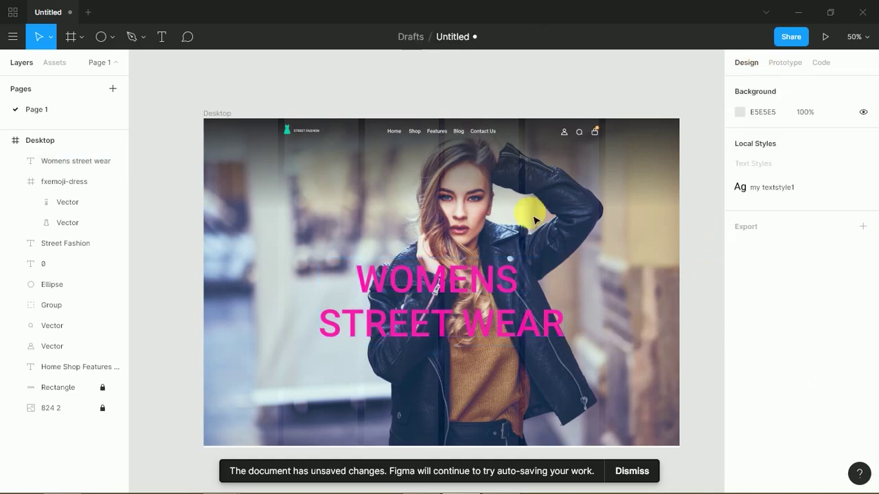
{"action": "left_click", "coordinate": [488, 318]}
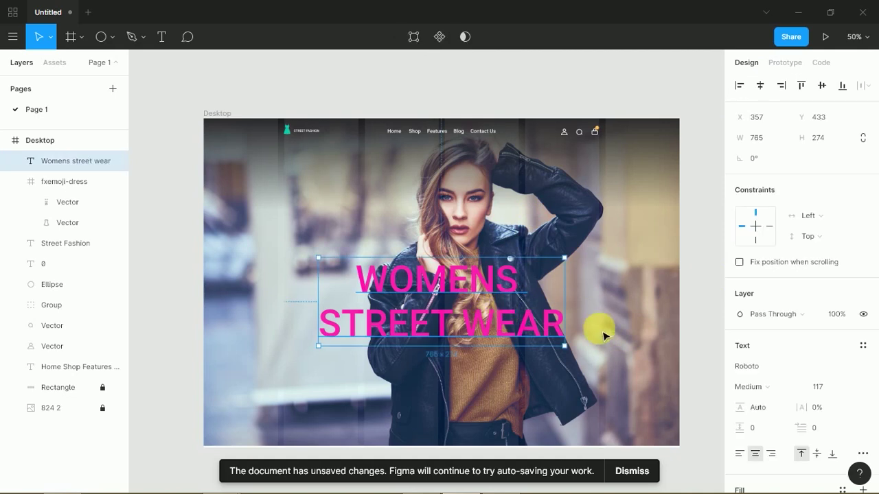
{"action": "left_click", "coordinate": [700, 330]}
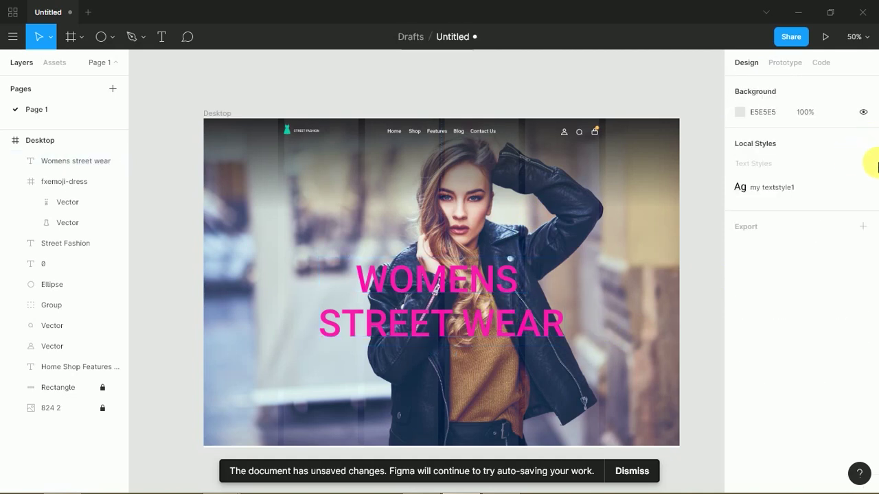
{"action": "left_click", "coordinate": [409, 336]}
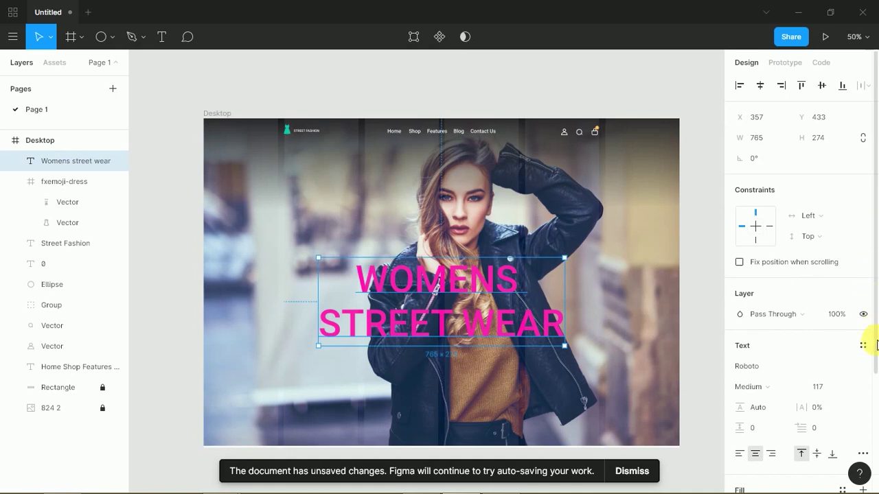
- Try several fill hues on the headline, settling on yellow FFF50A
{"action": "scroll", "coordinate": [869, 405], "scroll_direction": "down", "scroll_amount": 3}
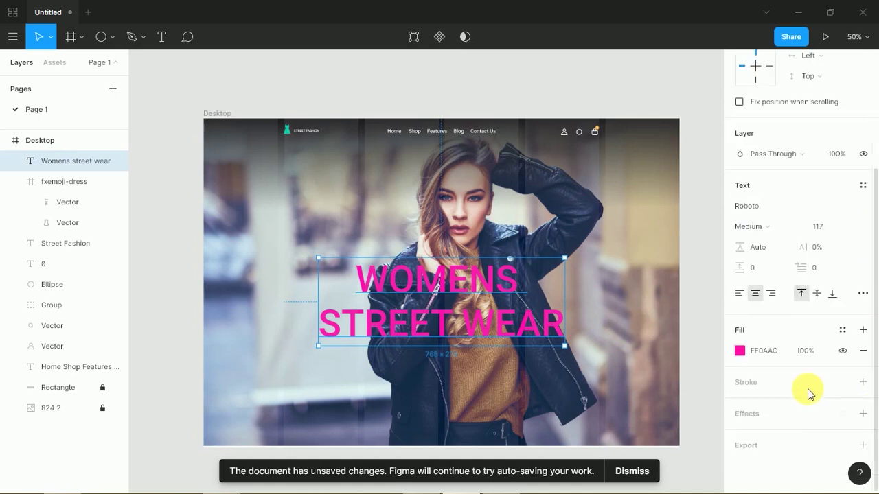
{"action": "left_click", "coordinate": [740, 351]}
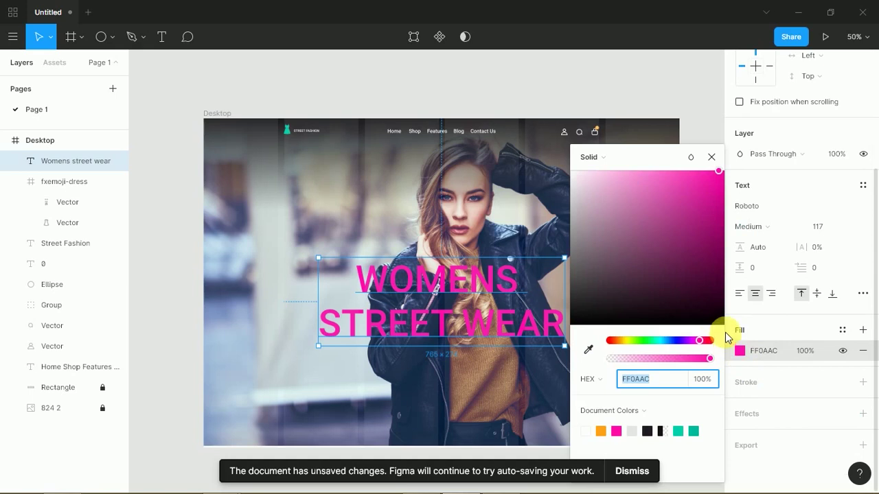
{"action": "left_click", "coordinate": [670, 340]}
{"action": "mouse_move", "coordinate": [666, 340]}
{"action": "left_mouse_down"}
{"action": "mouse_move", "coordinate": [603, 352]}
{"action": "mouse_move", "coordinate": [654, 347]}
{"action": "left_mouse_up"}
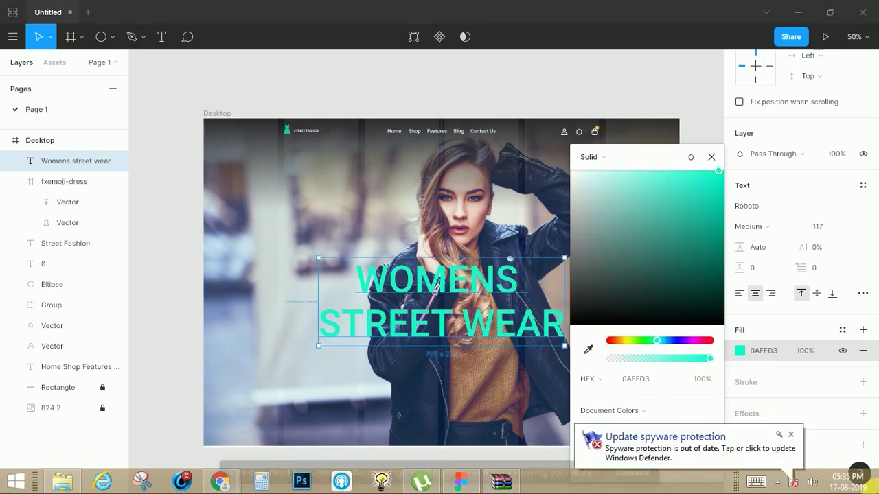
{"action": "left_click", "coordinate": [791, 435]}
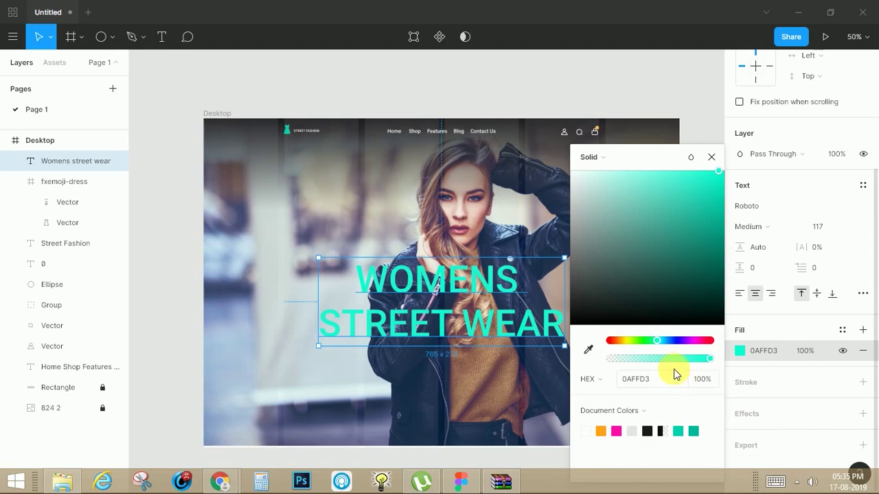
{"action": "left_click_drag", "start_coordinate": [657, 343], "coordinate": [586, 145]}
{"action": "left_click_drag", "start_coordinate": [589, 181], "coordinate": [567, 173]}
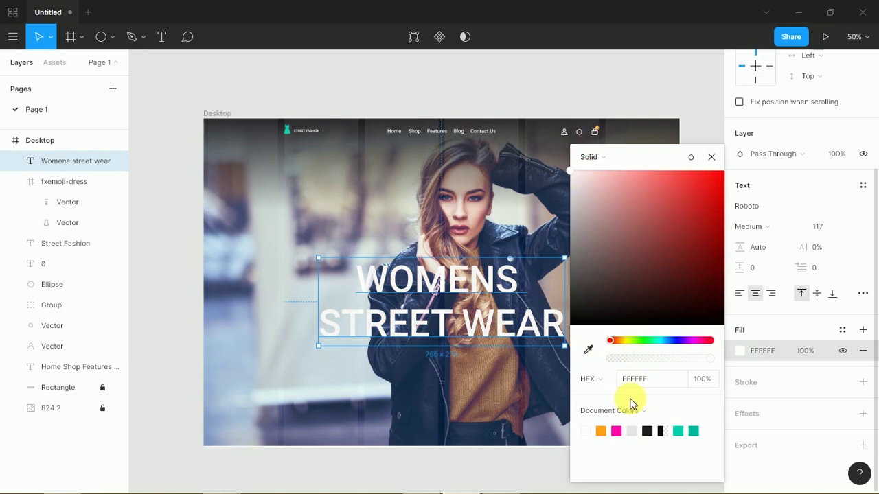
{"action": "left_click", "coordinate": [616, 431]}
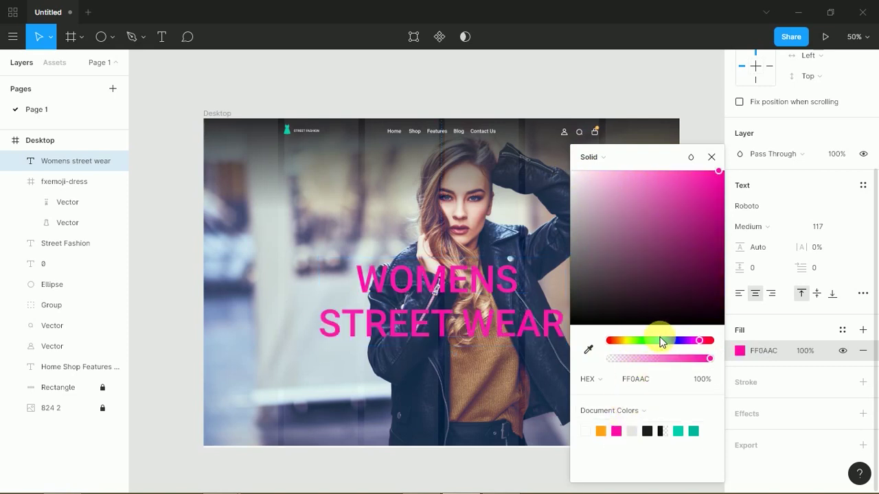
{"action": "left_click_drag", "start_coordinate": [661, 341], "coordinate": [625, 343]}
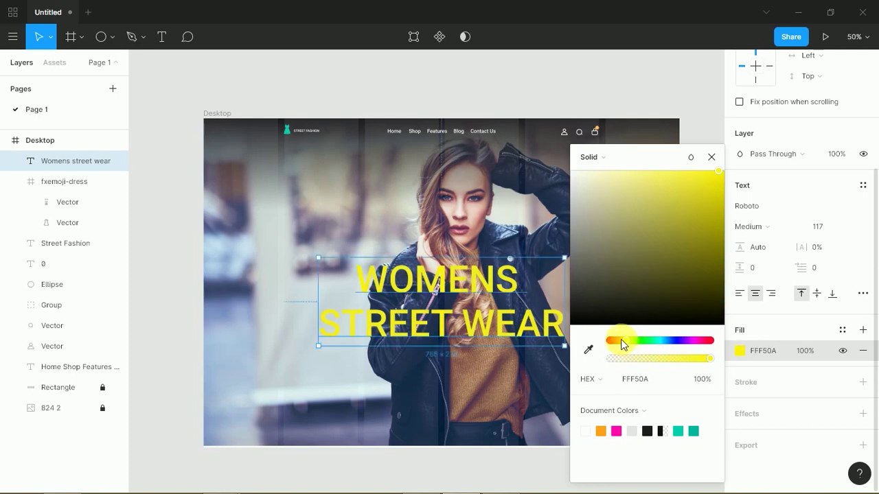
{"action": "left_click", "coordinate": [711, 146]}
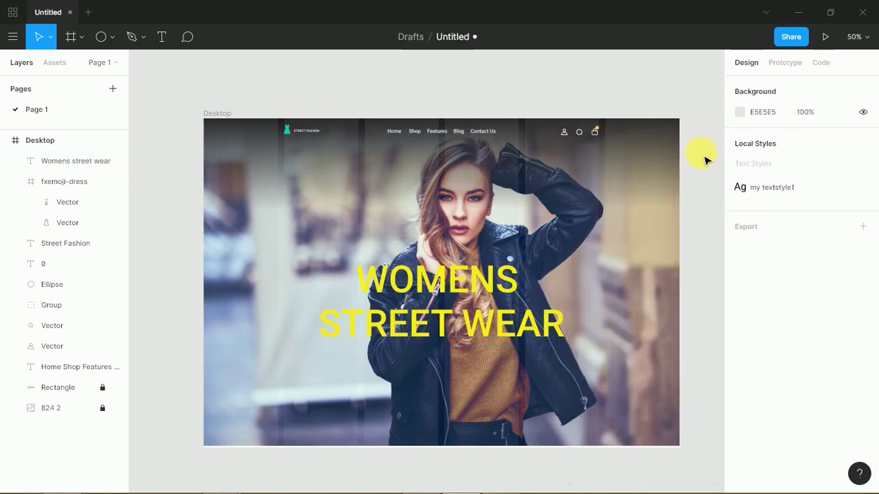
{"action": "left_click", "coordinate": [530, 313]}
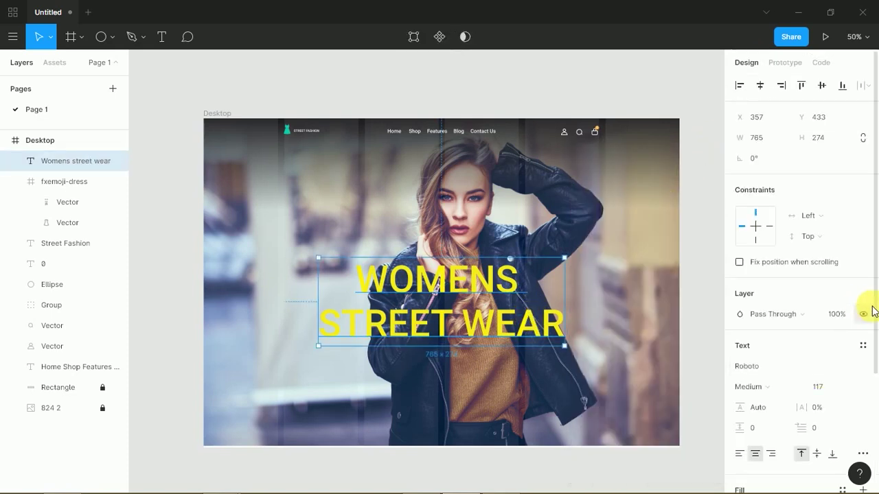
{"action": "scroll", "coordinate": [870, 316], "scroll_direction": "down", "scroll_amount": 3}
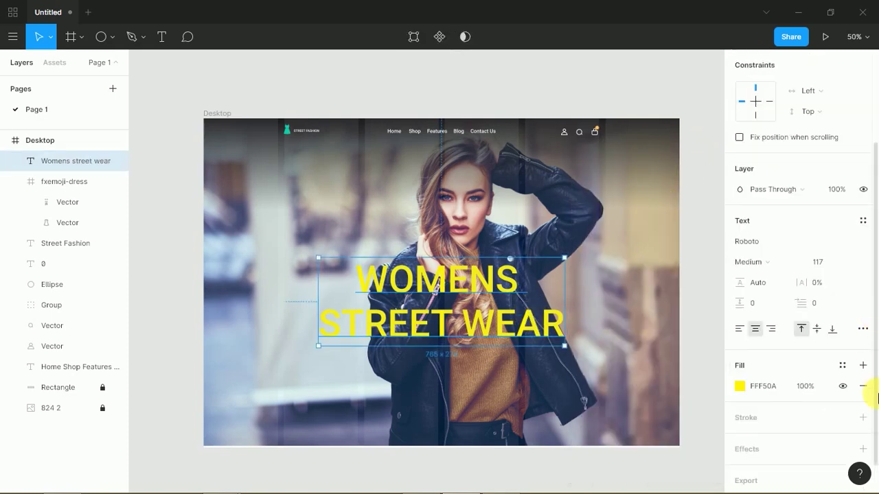
- Add a Drop Shadow effect to the yellow headline and zoom the canvas to 100%
{"action": "left_click", "coordinate": [863, 449]}
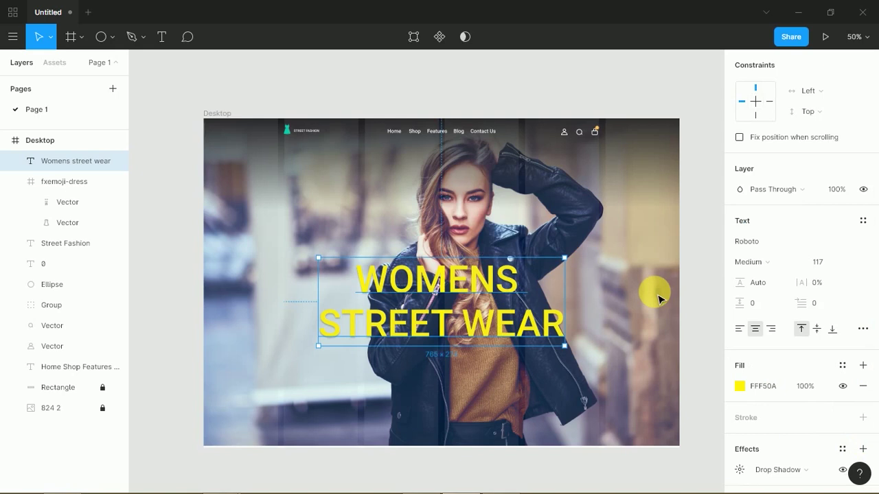
{"action": "key", "text": "shift+0"}
{"action": "scroll", "coordinate": [425, 275], "scroll_direction": "down", "scroll_amount": 5}
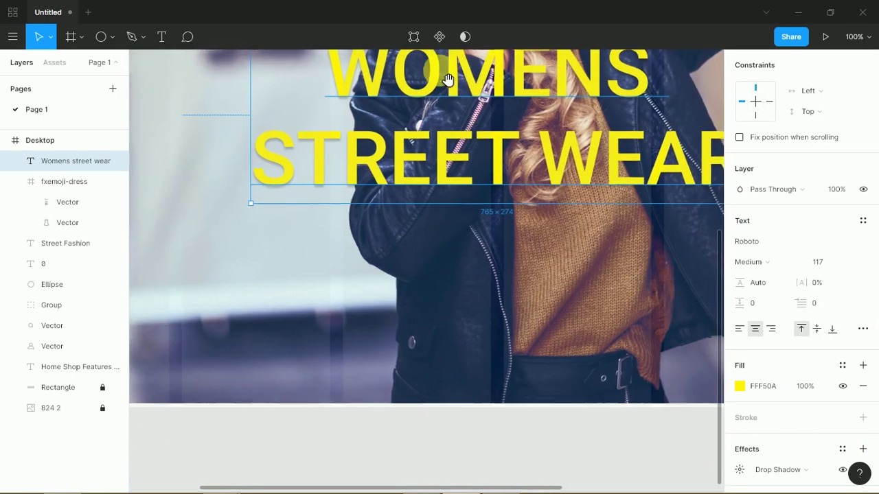
{"action": "left_click", "coordinate": [112, 36]}
{"action": "key", "text": "Escape"}
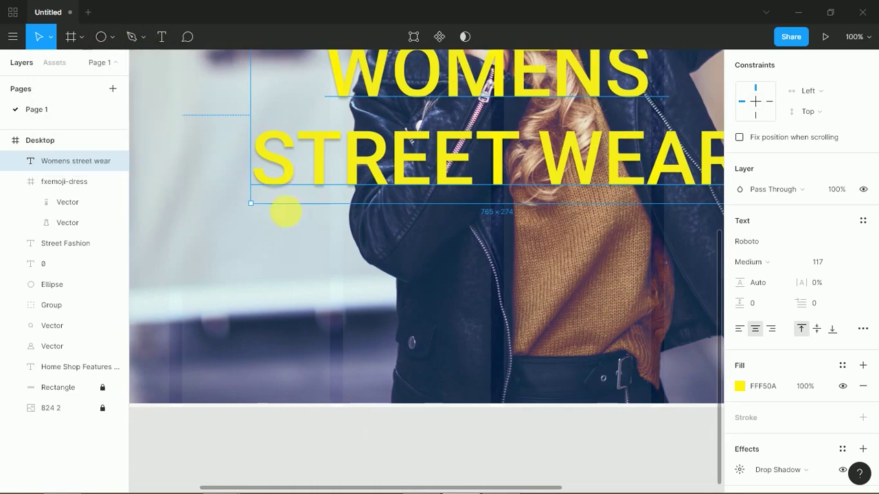
- Draw a grey rectangle below the headline as a button box
{"action": "left_click", "coordinate": [112, 37]}
{"action": "left_click", "coordinate": [115, 65]}
{"action": "mouse_move", "coordinate": [256, 249]}
{"action": "left_mouse_down"}
{"action": "mouse_move", "coordinate": [373, 295]}
{"action": "mouse_move", "coordinate": [407, 298]}
{"action": "left_mouse_up"}
- Add a SHOP NOW label at font size 24 and place the grey rectangle behind it
{"action": "left_click", "coordinate": [162, 37]}
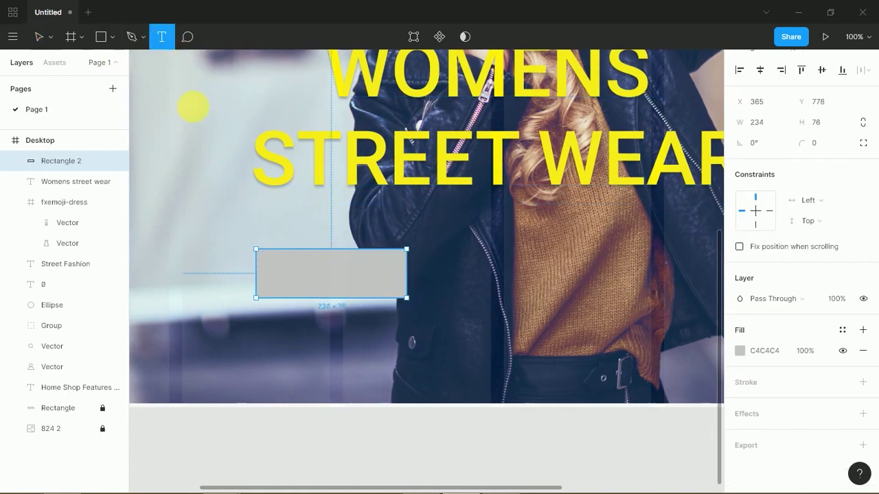
{"action": "left_click", "coordinate": [342, 284]}
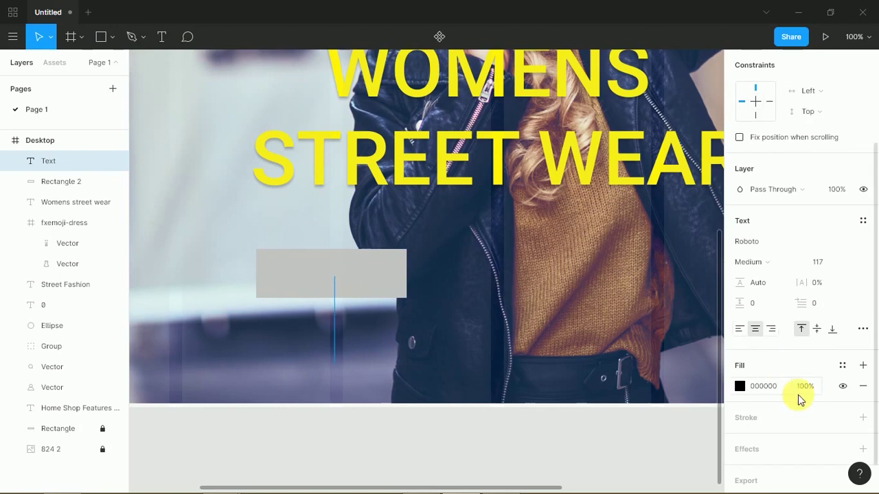
{"action": "left_click", "coordinate": [824, 262]}
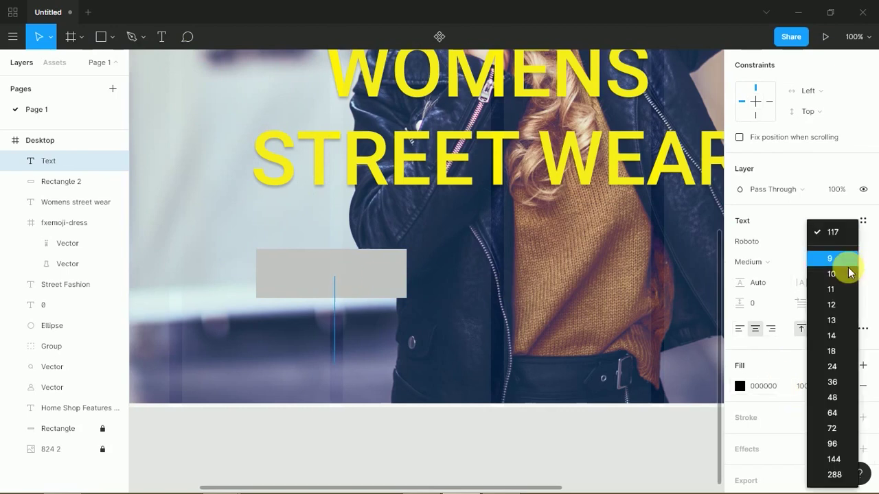
{"action": "left_click", "coordinate": [832, 350]}
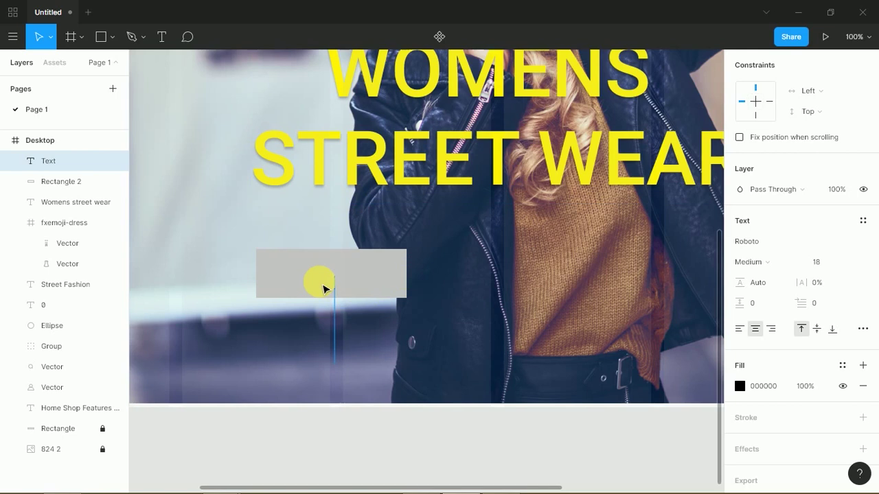
{"action": "type", "text": "P NOW"}
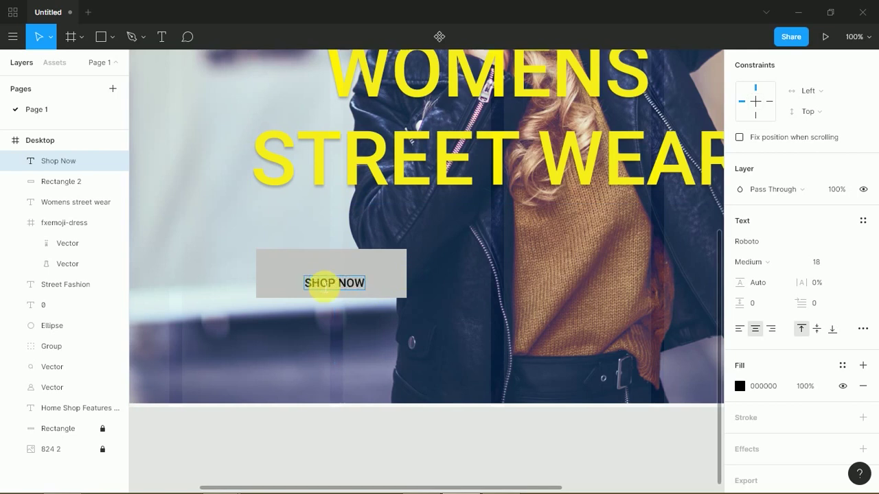
{"action": "key", "text": "Escape"}
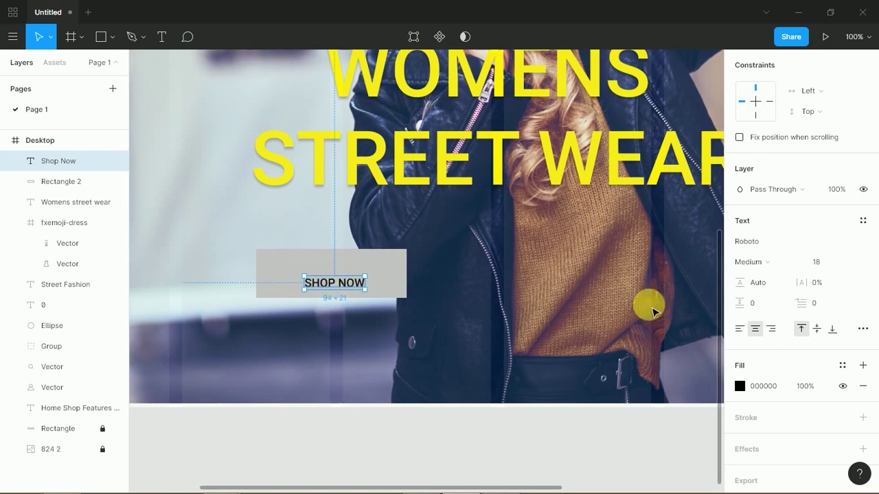
{"action": "left_click", "coordinate": [846, 266]}
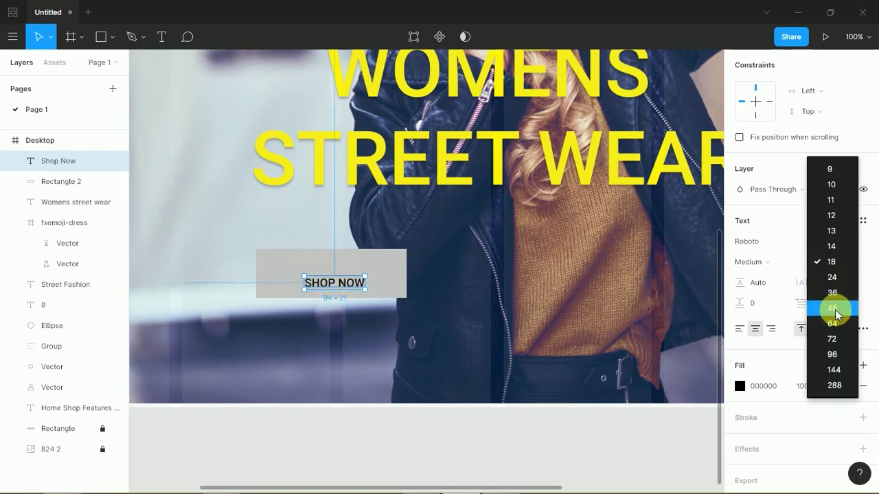
{"action": "left_click", "coordinate": [835, 310]}
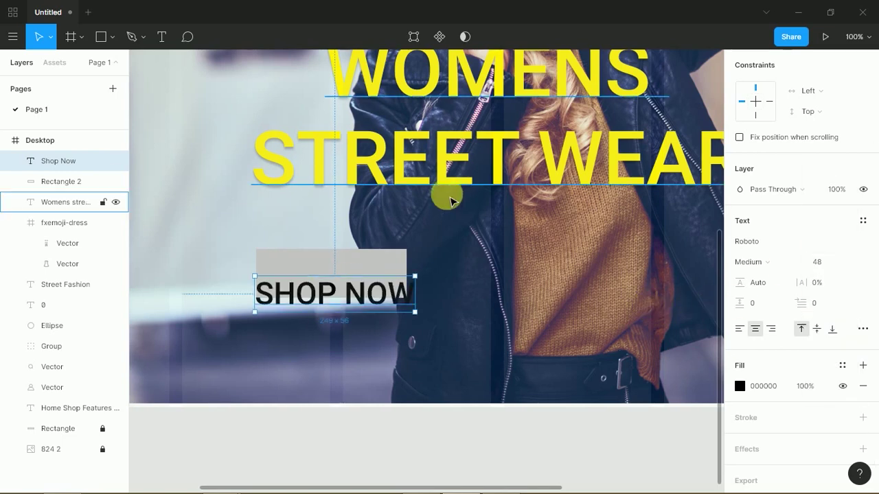
{"action": "left_click", "coordinate": [849, 262]}
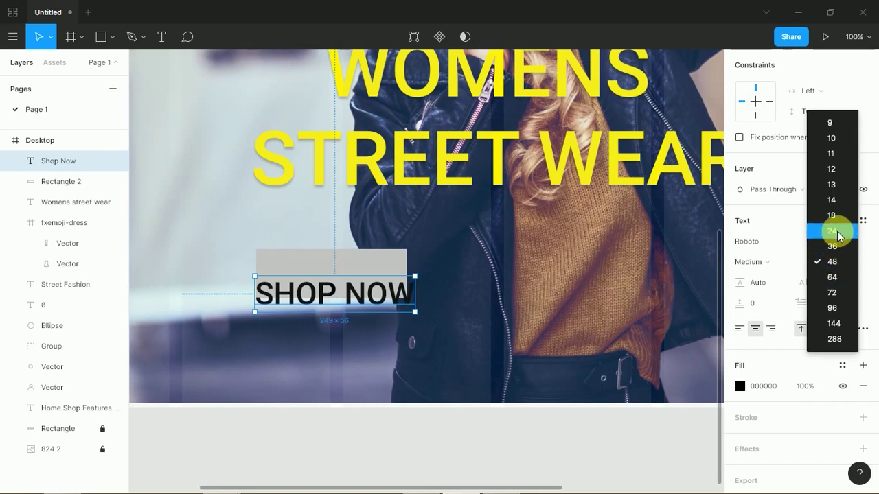
{"action": "left_click", "coordinate": [839, 236]}
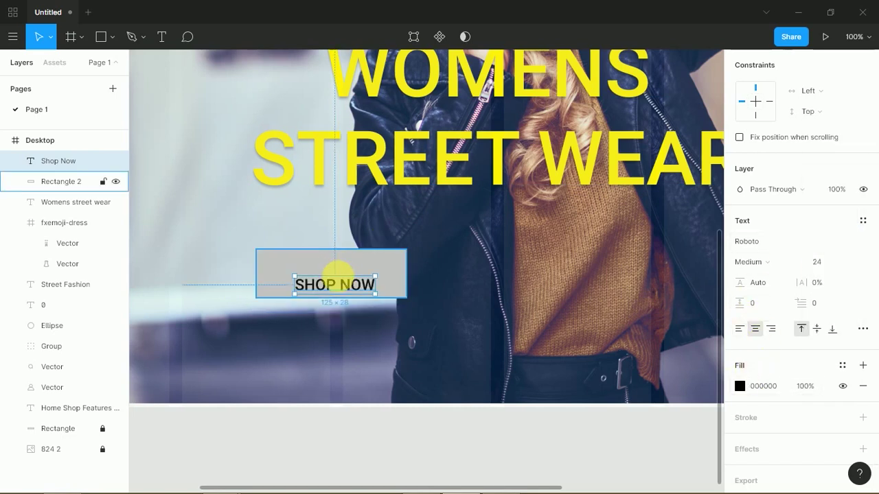
{"action": "mouse_move", "coordinate": [345, 291]}
{"action": "left_mouse_down"}
{"action": "mouse_move", "coordinate": [339, 280]}
{"action": "mouse_move", "coordinate": [347, 284]}
{"action": "left_mouse_up"}
- Centre the SHOP NOW text horizontally and vertically within its rectangle
{"action": "left_click", "coordinate": [374, 292], "text": "shift"}
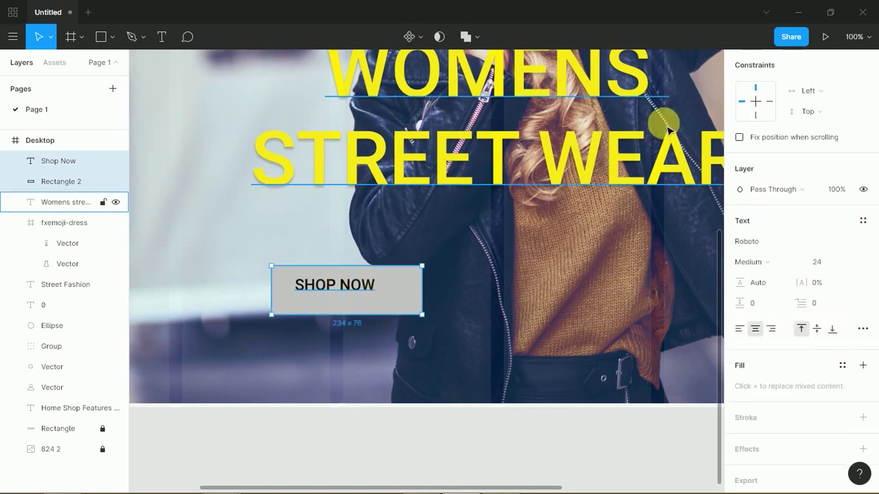
{"action": "scroll", "coordinate": [870, 93], "scroll_direction": "up", "scroll_amount": 3}
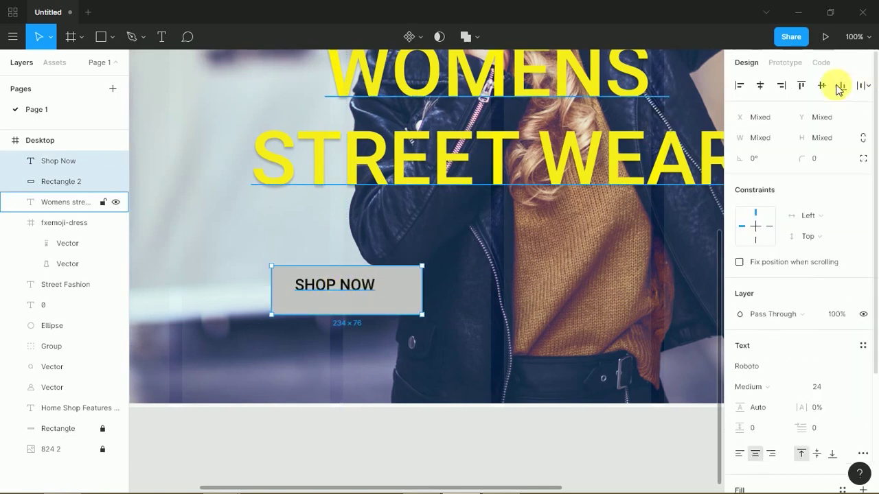
{"action": "left_click", "coordinate": [760, 85]}
{"action": "left_click", "coordinate": [821, 86]}
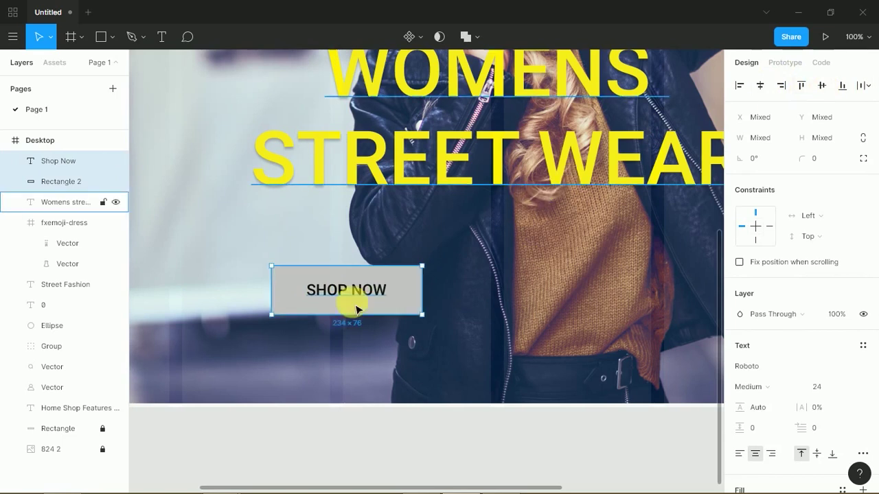
{"action": "left_click", "coordinate": [433, 296]}
- Lighten the button rectangle's fill to F0F0F0
{"action": "left_click", "coordinate": [416, 291]}
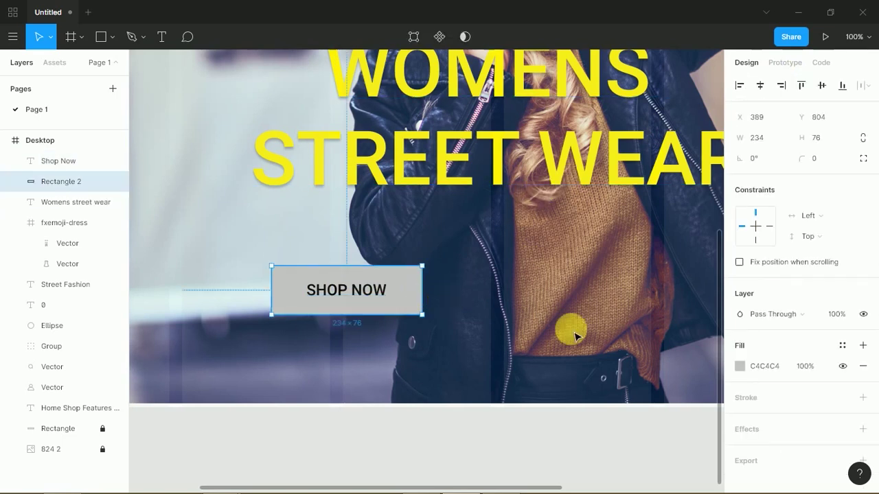
{"action": "left_click", "coordinate": [740, 366]}
{"action": "mouse_move", "coordinate": [670, 268]}
{"action": "left_mouse_down"}
{"action": "mouse_move", "coordinate": [581, 172]}
{"action": "mouse_move", "coordinate": [571, 180]}
{"action": "left_mouse_up"}
{"action": "left_click", "coordinate": [382, 255]}
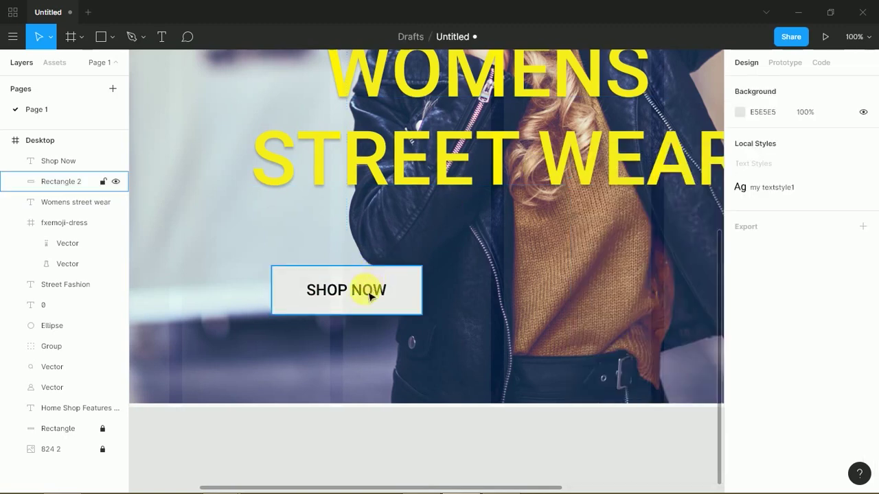
- Duplicate the whole SHOP NOW button to its right
{"action": "left_click", "coordinate": [392, 290]}
{"action": "left_click", "coordinate": [412, 291], "text": "shift"}
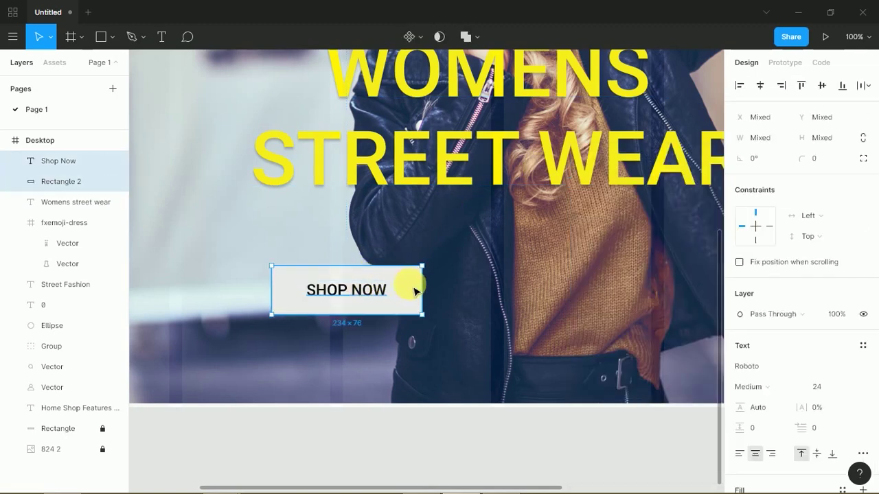
{"action": "left_click_drag", "start_coordinate": [415, 292], "coordinate": [570, 295]}
- Change the duplicated button's label to 'Read more'
{"action": "left_click", "coordinate": [580, 240]}
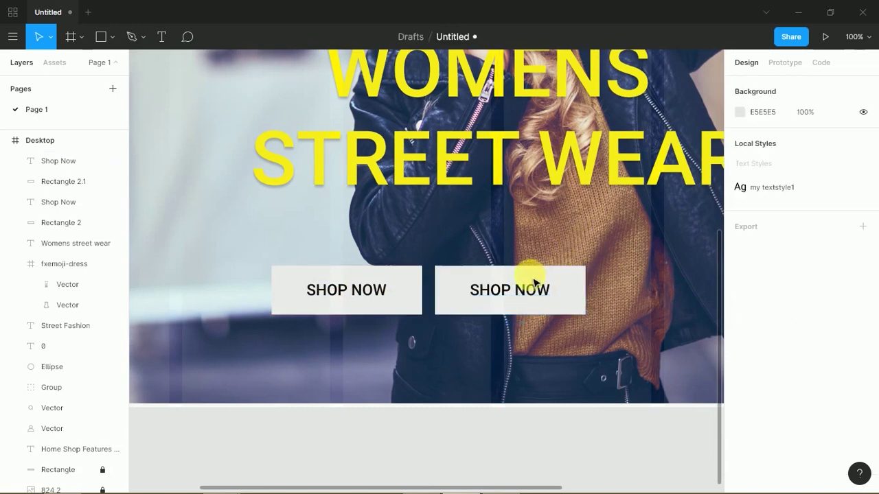
{"action": "left_click", "coordinate": [522, 296]}
{"action": "double_click", "coordinate": [522, 297]}
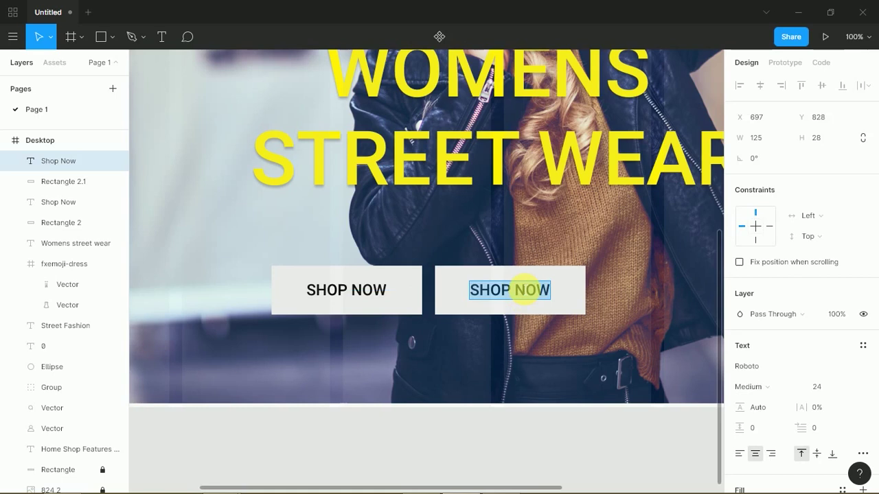
{"action": "type", "text": "Read m"}
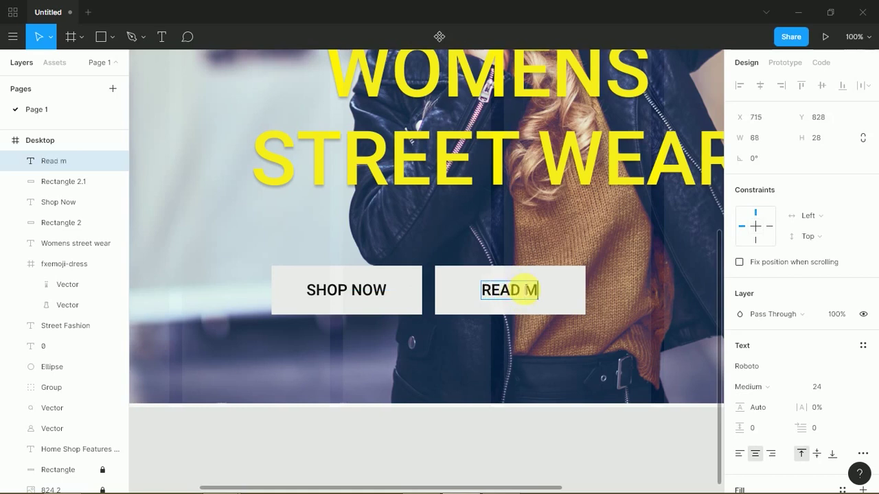
{"action": "type", "text": "ore"}
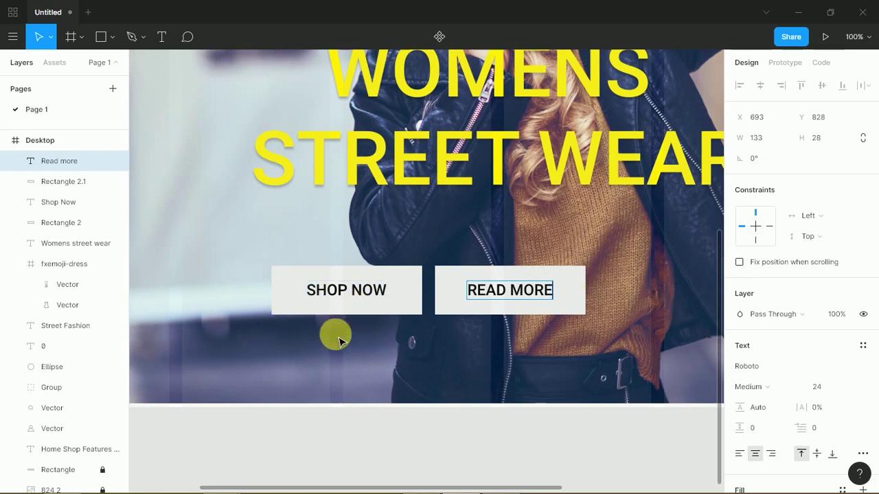
- Fill the SHOP NOW button rectangle with hot pink FF00A8
{"action": "left_click", "coordinate": [349, 305]}
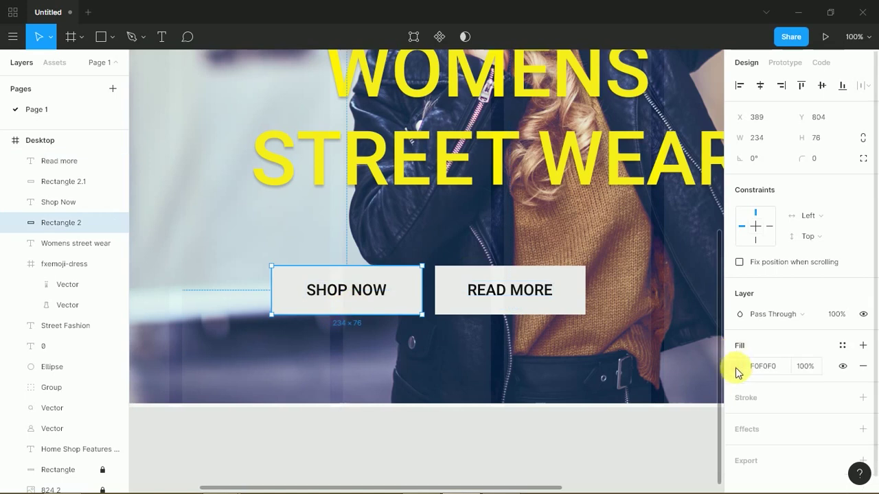
{"action": "left_click", "coordinate": [738, 368]}
{"action": "left_click", "coordinate": [631, 431]}
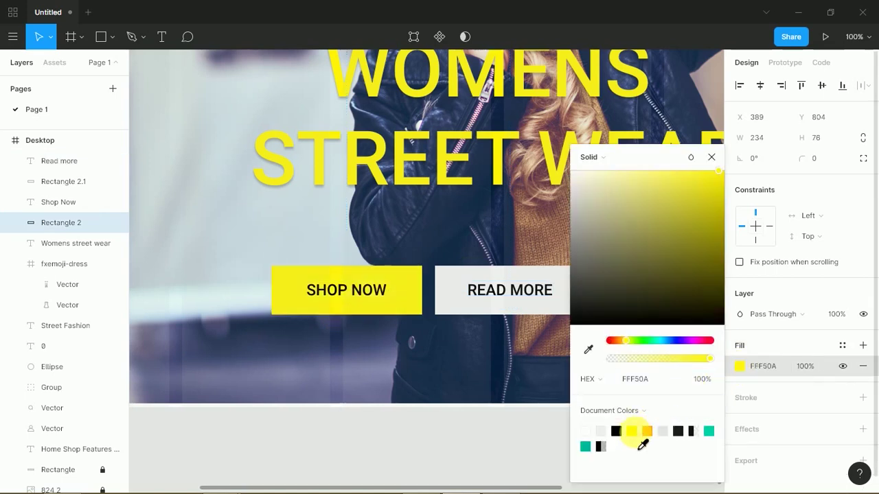
{"action": "left_click", "coordinate": [585, 447]}
{"action": "left_click", "coordinate": [668, 340]}
{"action": "left_click_drag", "start_coordinate": [697, 270], "coordinate": [733, 172]}
{"action": "left_click_drag", "start_coordinate": [648, 340], "coordinate": [696, 348]}
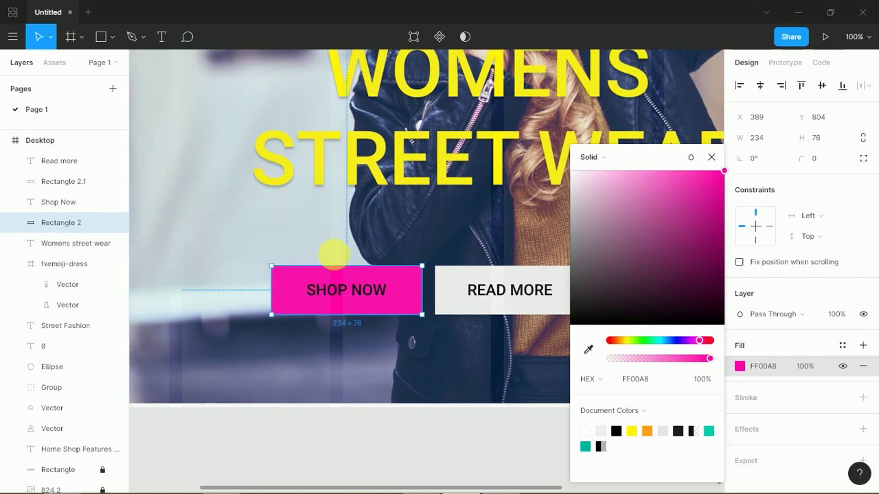
{"action": "left_click", "coordinate": [337, 289]}
- Make the SHOP NOW label white FFFFFF, then select both buttons together
{"action": "left_click", "coordinate": [337, 288]}
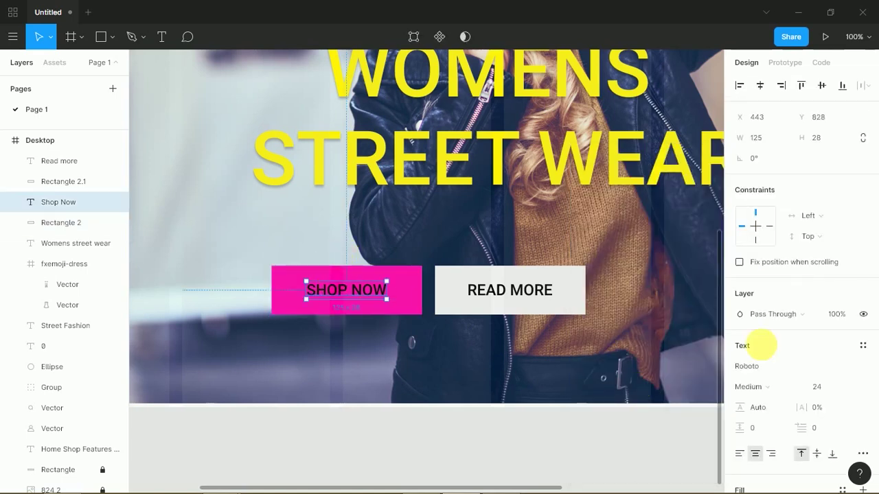
{"action": "left_click_drag", "start_coordinate": [875, 277], "coordinate": [869, 359]}
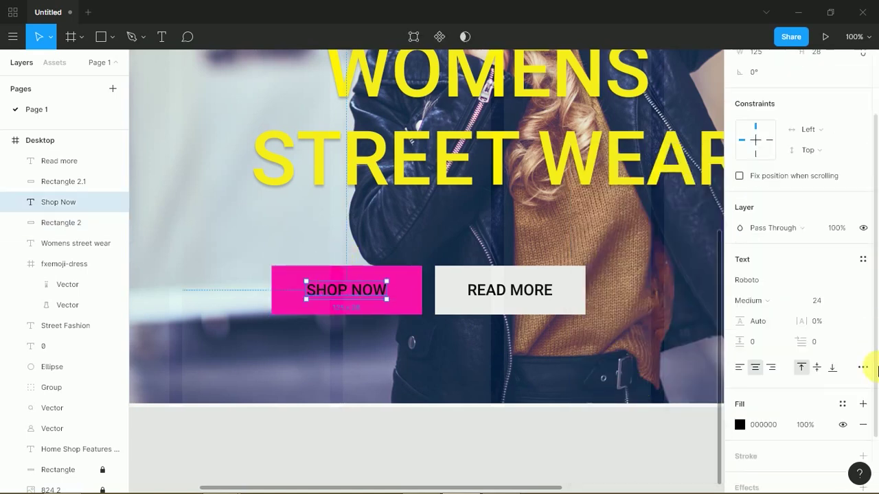
{"action": "left_click", "coordinate": [740, 424]}
{"action": "mouse_move", "coordinate": [650, 260]}
{"action": "left_mouse_down"}
{"action": "mouse_move", "coordinate": [579, 179]}
{"action": "mouse_move", "coordinate": [471, 182]}
{"action": "left_mouse_up"}
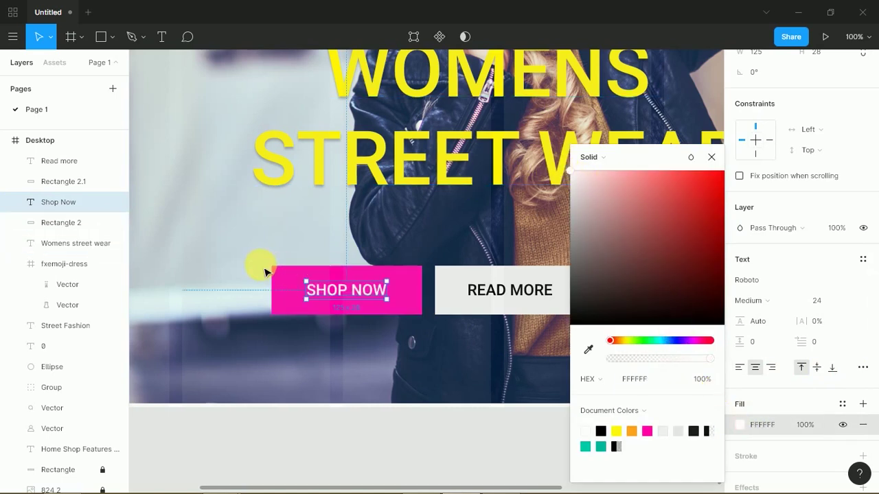
{"action": "left_click", "coordinate": [294, 245]}
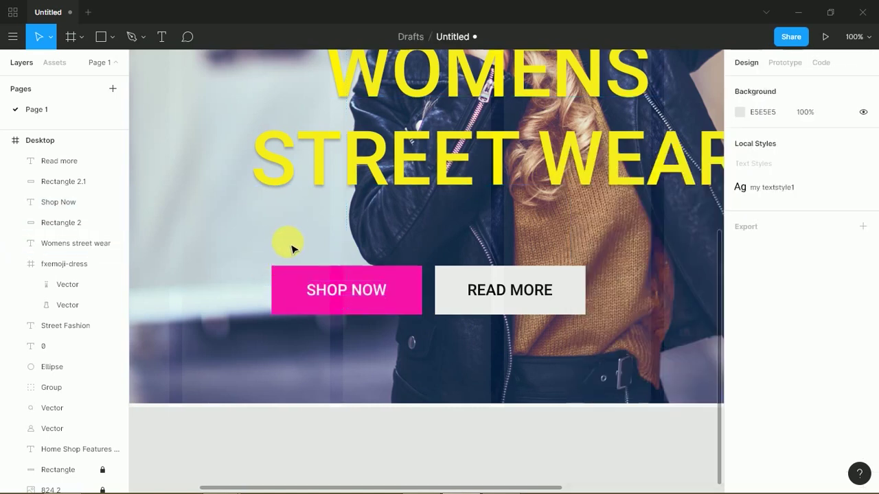
{"action": "left_click", "coordinate": [294, 291]}
{"action": "left_click_drag", "start_coordinate": [253, 234], "coordinate": [606, 363]}
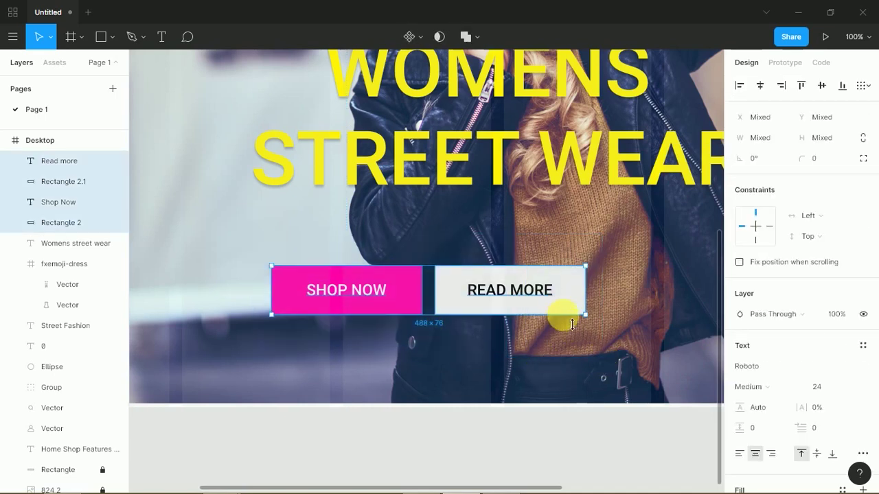
- Group the SHOP NOW and READ MORE buttons and centre the group horizontally
{"action": "right_click", "coordinate": [564, 283]}
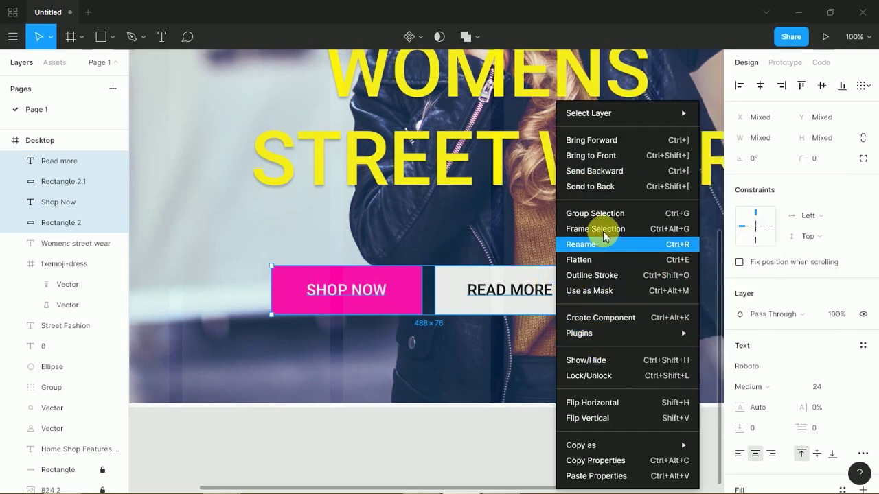
{"action": "left_click", "coordinate": [617, 217]}
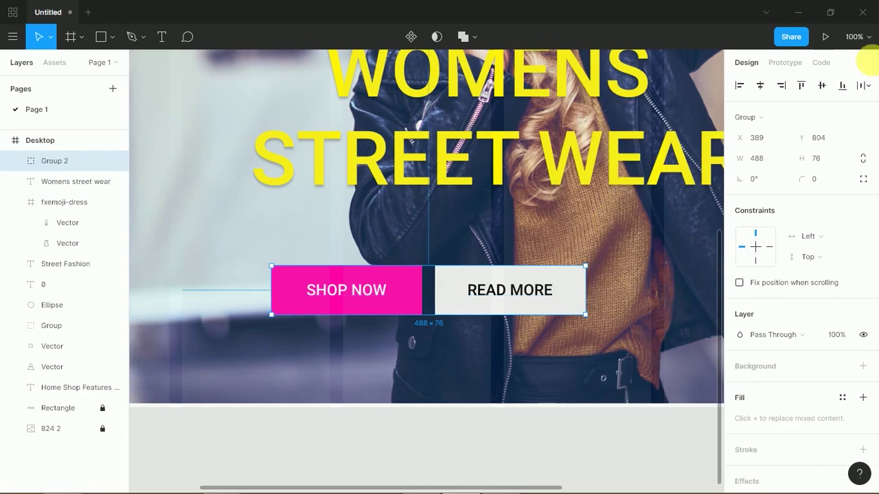
{"action": "left_click", "coordinate": [760, 85]}
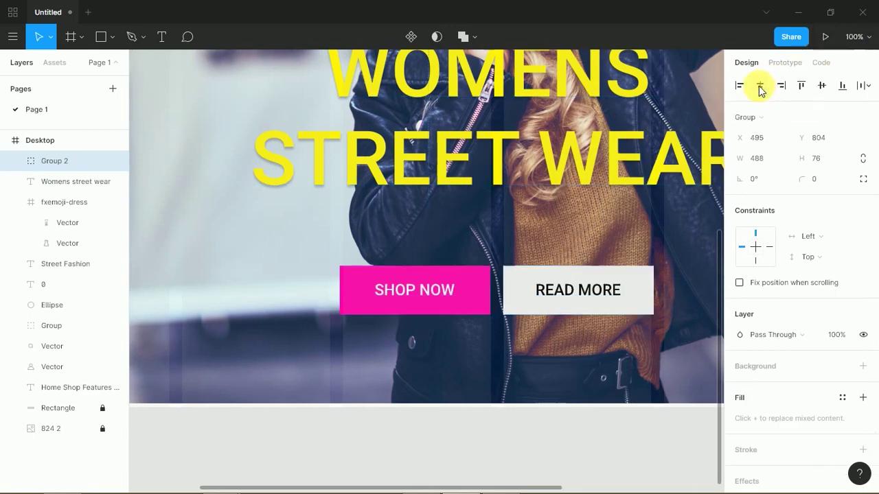
{"action": "key", "text": "minus"}
{"action": "key", "text": "minus"}
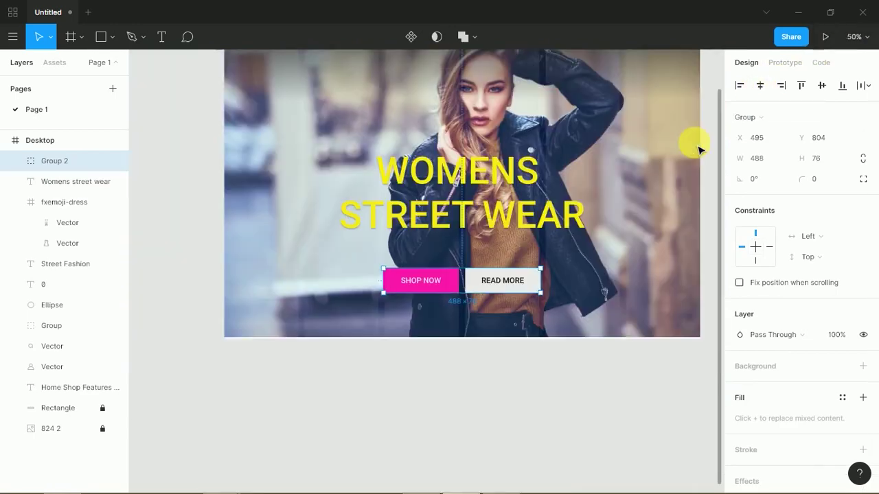
- Move the button group up closer to the WOMENS STREET WEAR heading
{"action": "left_click", "coordinate": [601, 219]}
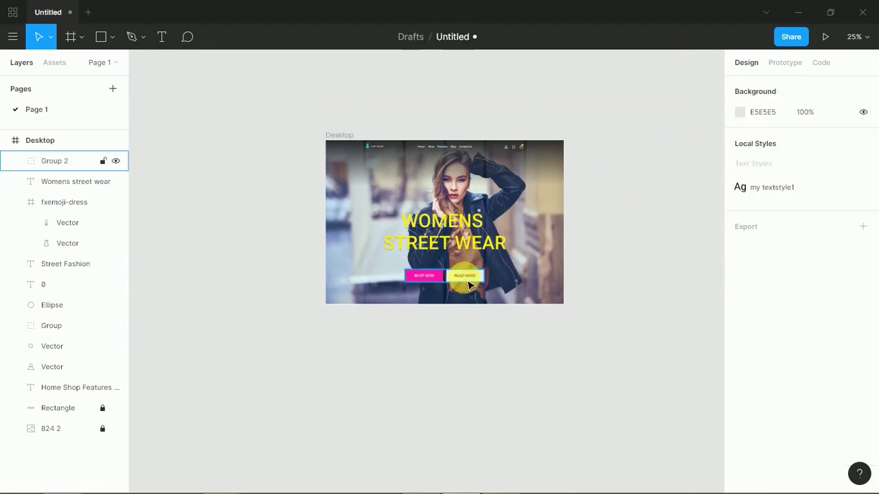
{"action": "left_click_drag", "start_coordinate": [471, 283], "coordinate": [466, 274]}
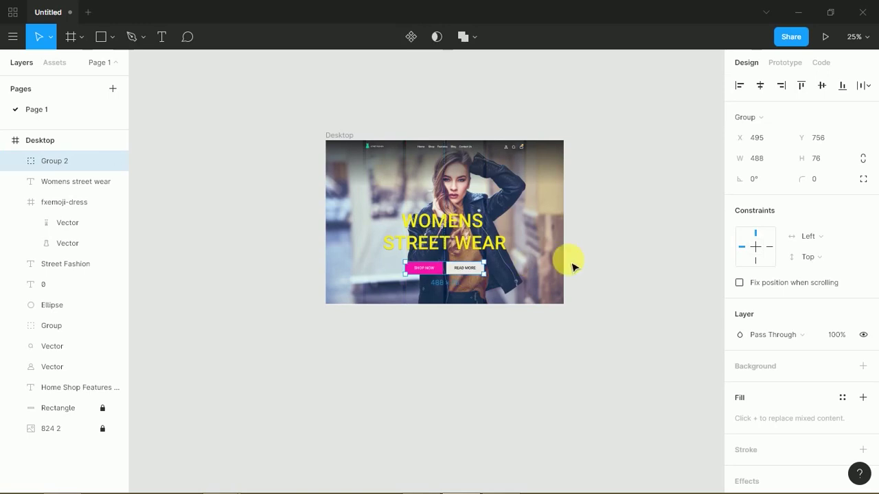
{"action": "left_click", "coordinate": [610, 267]}
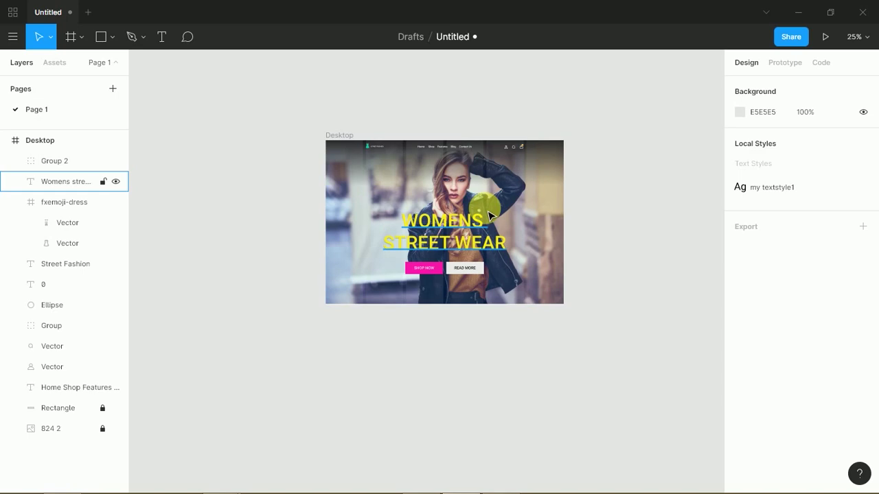
{"action": "key", "text": "ctrl+plus"}
{"action": "key", "text": "ctrl+plus"}
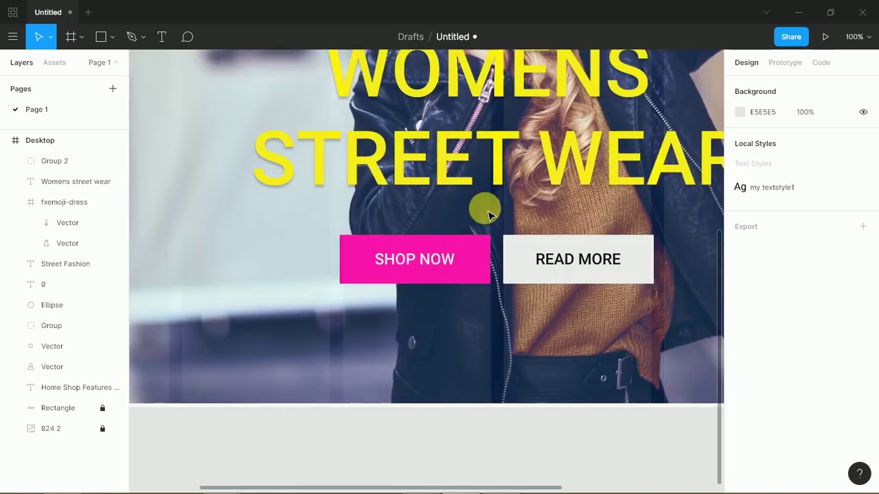
{"action": "key", "text": "ctrl+minus"}
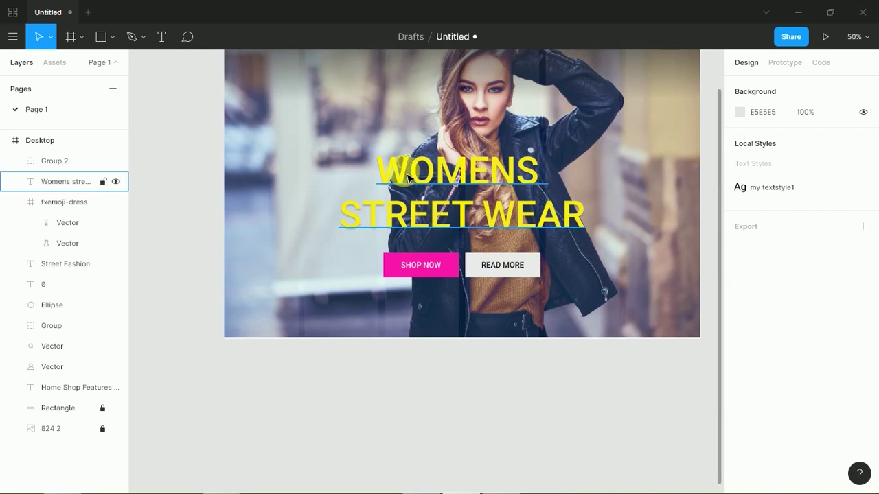
{"action": "left_click", "coordinate": [316, 177]}
{"action": "left_click_drag", "start_coordinate": [314, 180], "coordinate": [314, 257]}
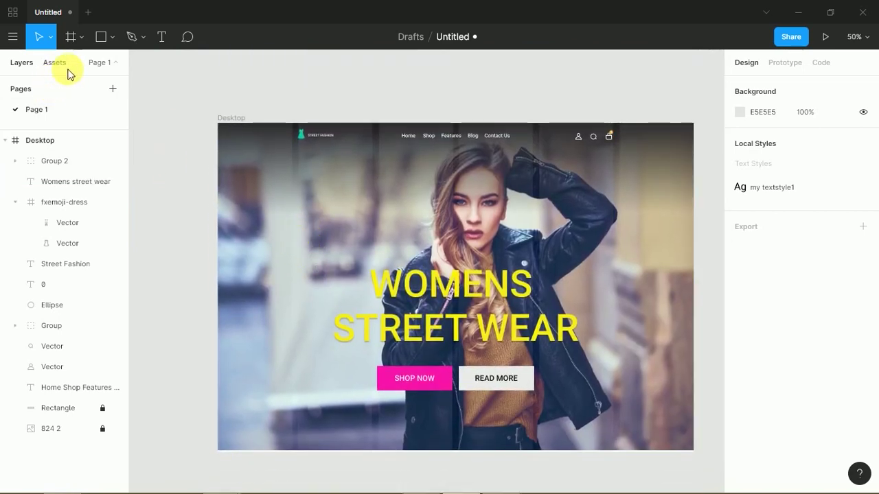
- Draw a closed, curved freeform blob with the Pen tool left of the headline
{"action": "left_click", "coordinate": [141, 38]}
{"action": "left_click", "coordinate": [137, 65]}
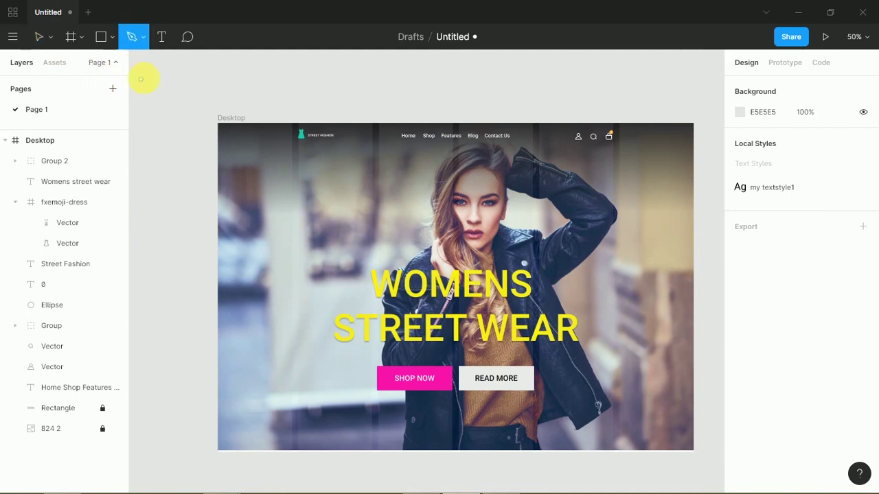
{"action": "left_click", "coordinate": [311, 220]}
{"action": "left_click_drag", "start_coordinate": [255, 263], "coordinate": [260, 305]}
{"action": "left_click", "coordinate": [300, 293]}
{"action": "left_click_drag", "start_coordinate": [355, 301], "coordinate": [372, 308]}
{"action": "key", "text": "ctrl"}
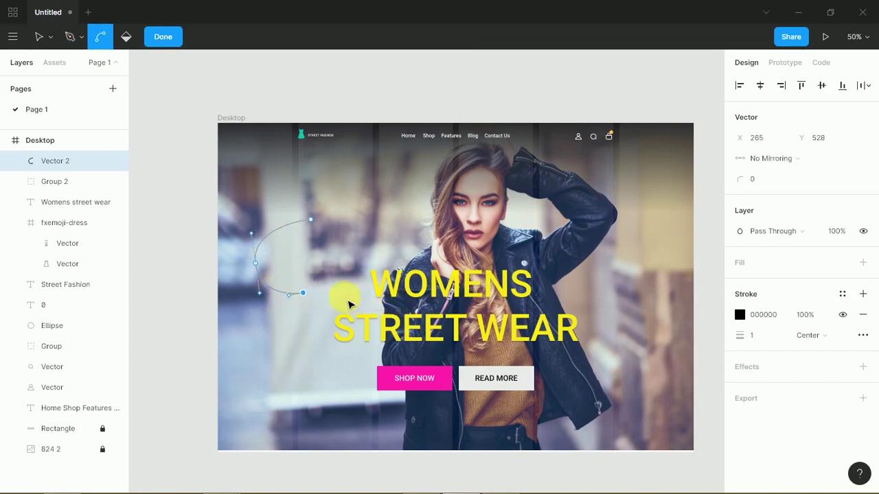
{"action": "left_click_drag", "start_coordinate": [327, 293], "coordinate": [335, 295]}
{"action": "key", "text": "ctrl"}
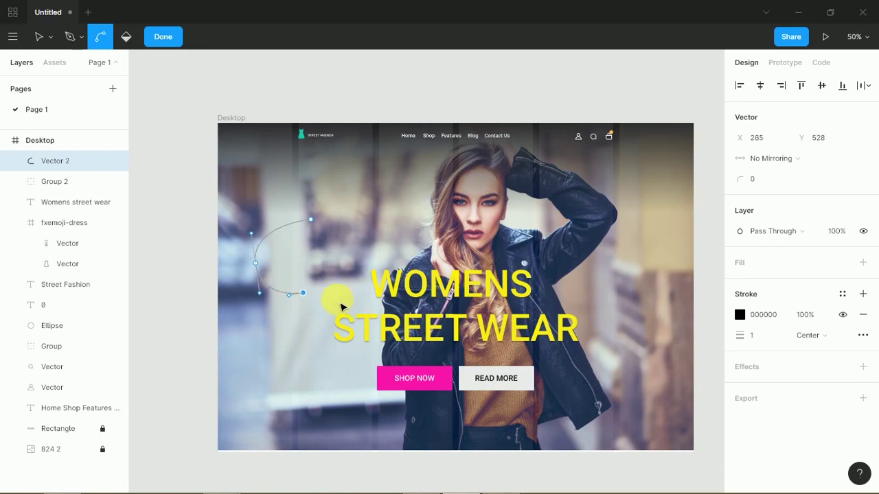
{"action": "key", "text": "ctrl+z"}
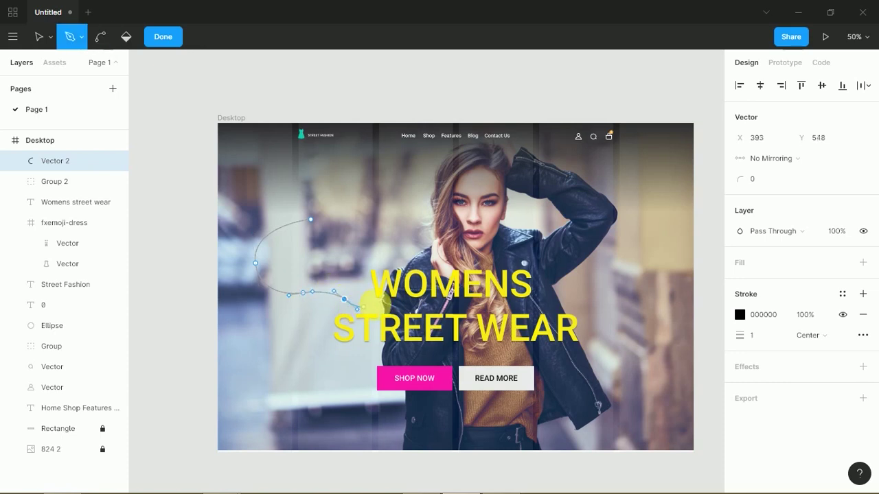
{"action": "key", "text": "ctrl"}
{"action": "left_click_drag", "start_coordinate": [400, 261], "coordinate": [390, 203]}
{"action": "left_click_drag", "start_coordinate": [312, 220], "coordinate": [140, 95]}
{"action": "left_click", "coordinate": [39, 36]}
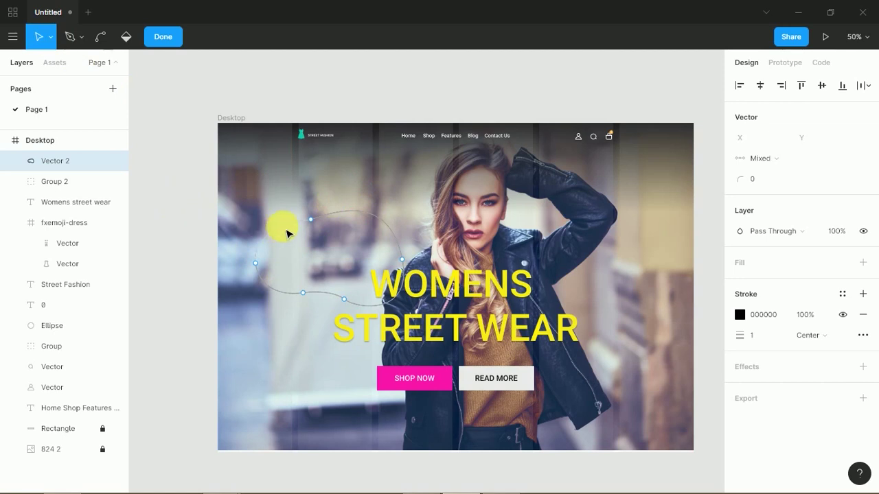
{"action": "key", "text": "Escape"}
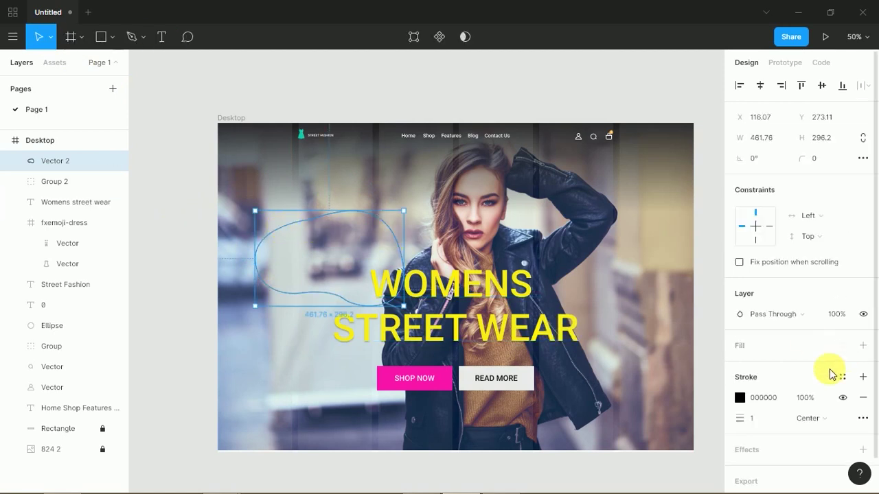
- Remove the blob's outline, fill it cyan 00D1FF, and add a copy rotated about 21 degrees
{"action": "left_click", "coordinate": [863, 398]}
{"action": "left_click", "coordinate": [863, 345]}
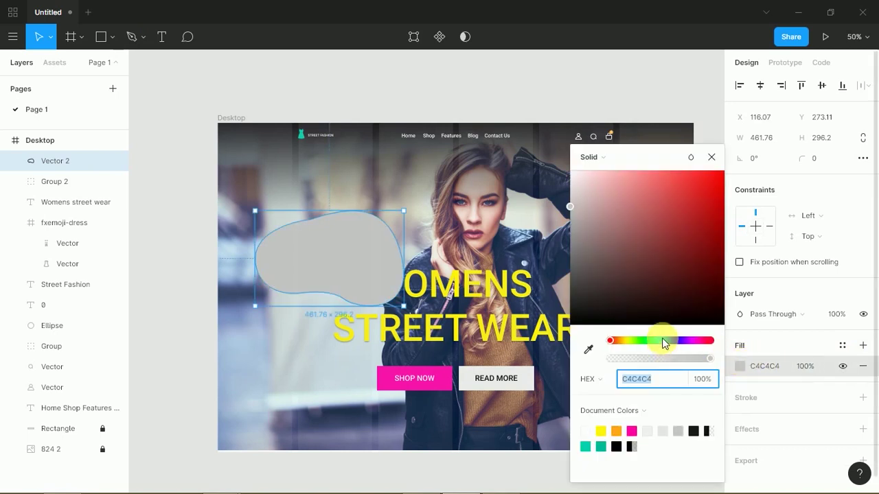
{"action": "left_click", "coordinate": [663, 341]}
{"action": "left_click_drag", "start_coordinate": [661, 294], "coordinate": [365, 202]}
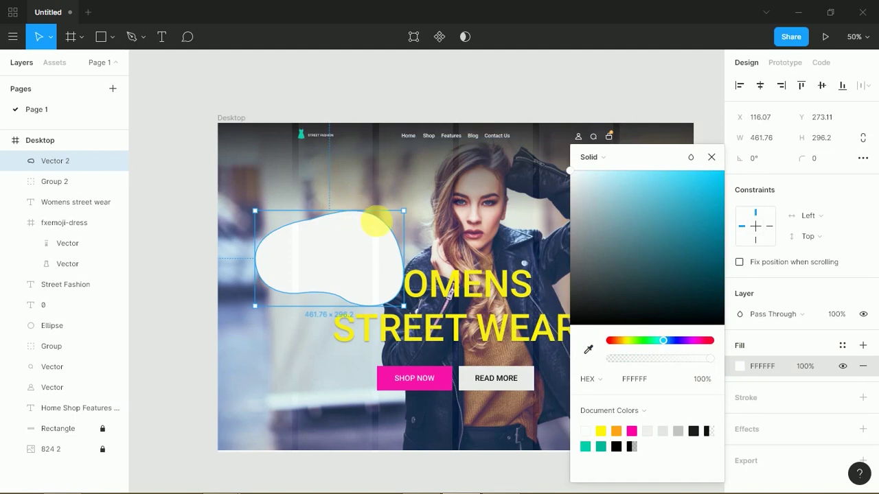
{"action": "left_click_drag", "start_coordinate": [696, 184], "coordinate": [725, 174]}
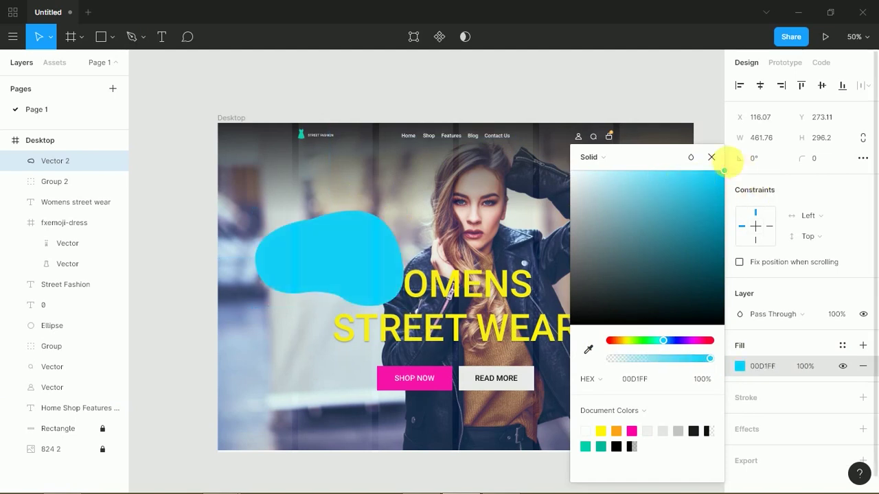
{"action": "left_click", "coordinate": [167, 212]}
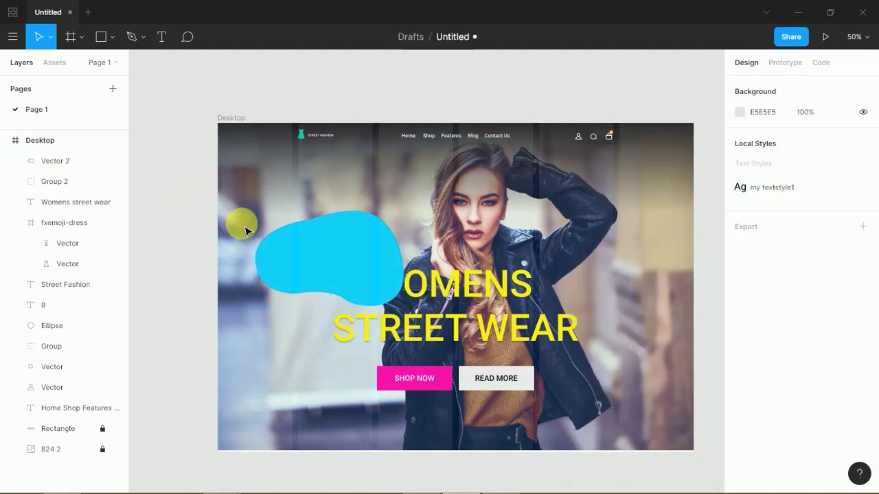
{"action": "left_click_drag", "start_coordinate": [312, 242], "coordinate": [371, 212]}
{"action": "left_click_drag", "start_coordinate": [419, 184], "coordinate": [367, 195]}
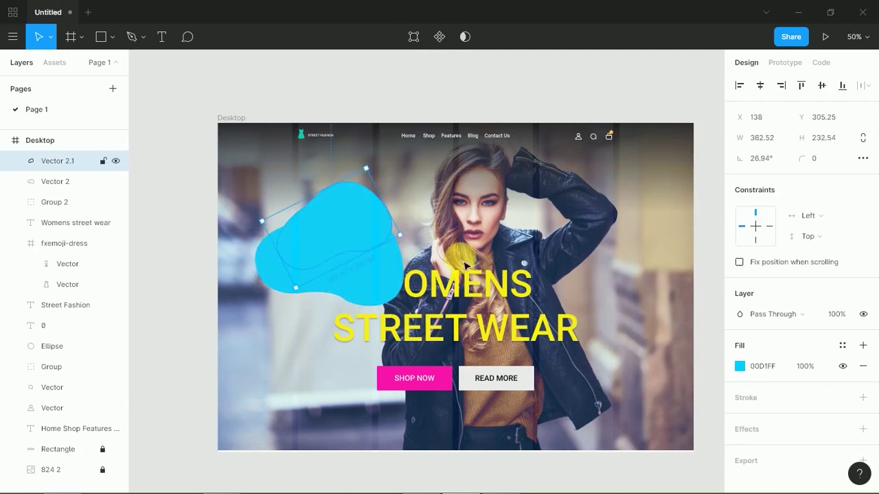
- Set the rotated blob copy's layer blend mode to Overlay
{"action": "left_click", "coordinate": [743, 368]}
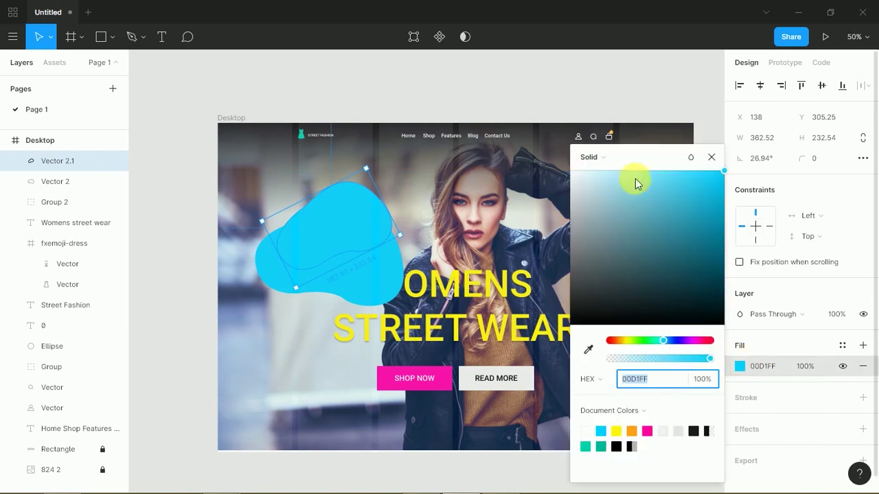
{"action": "left_click", "coordinate": [596, 158]}
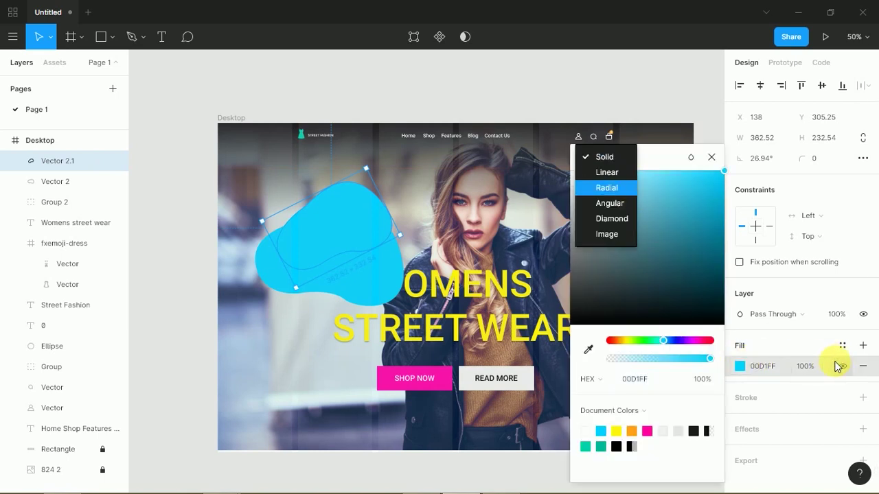
{"action": "left_click", "coordinate": [840, 365]}
{"action": "left_click", "coordinate": [349, 238]}
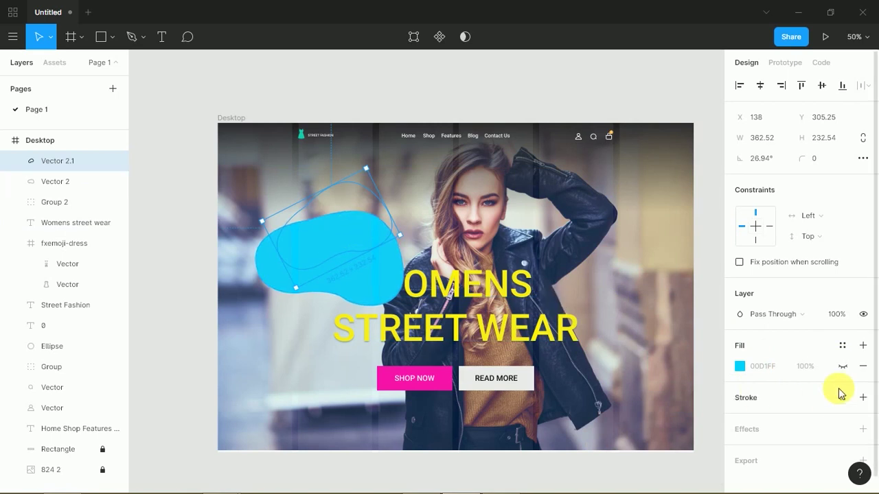
{"action": "left_click", "coordinate": [842, 367]}
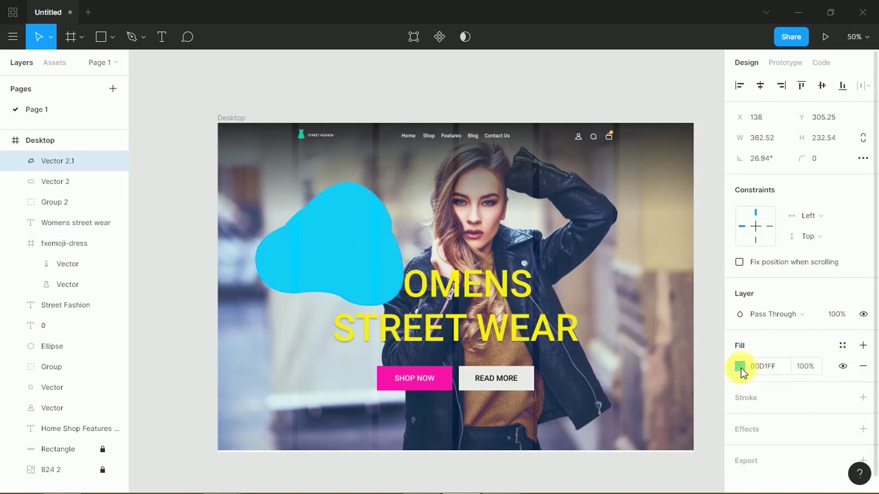
{"action": "left_click", "coordinate": [740, 369]}
{"action": "left_click", "coordinate": [740, 369]}
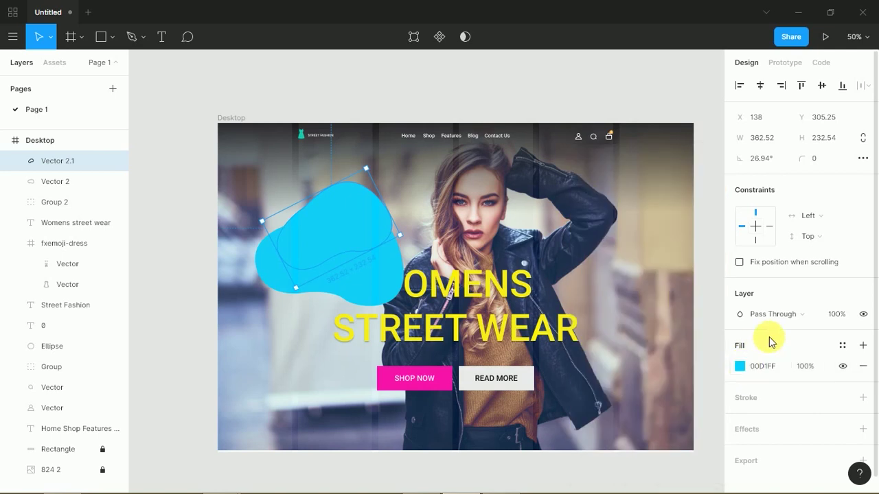
{"action": "left_click", "coordinate": [776, 313]}
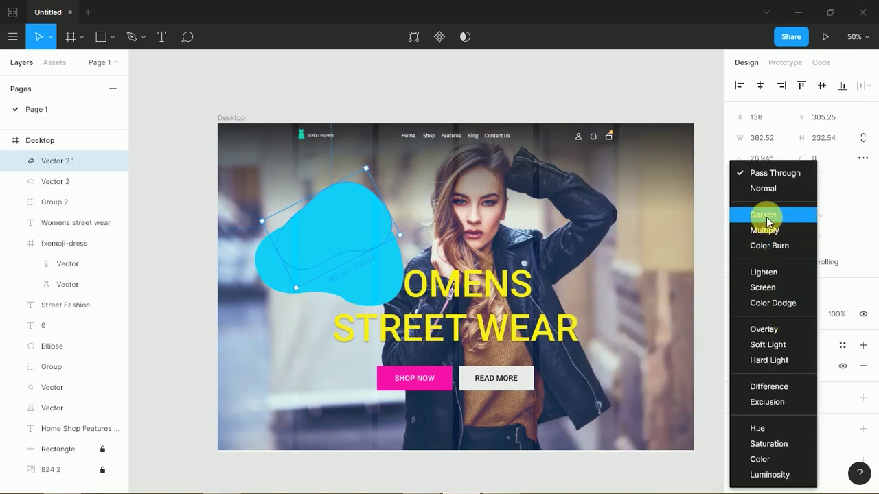
{"action": "left_click", "coordinate": [763, 329]}
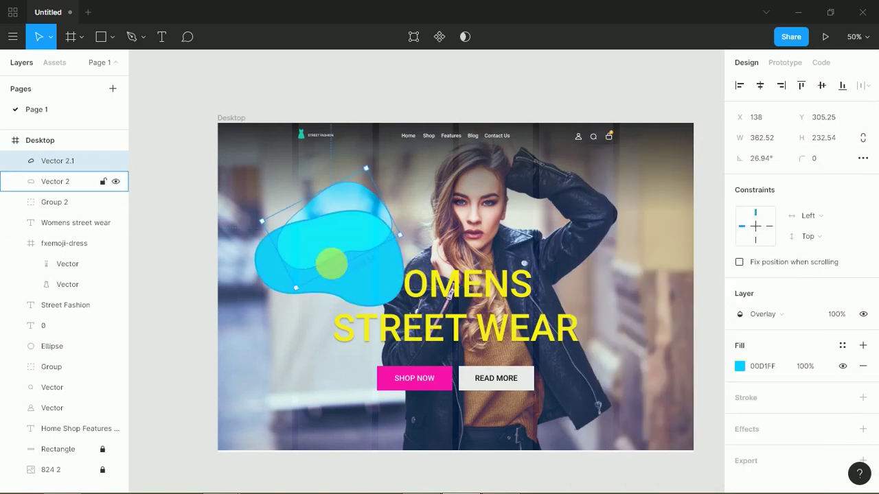
- Try Screen, Lighten, Hue and Saturation on the original cyan blob, settling on Overlay
{"action": "left_click", "coordinate": [358, 288]}
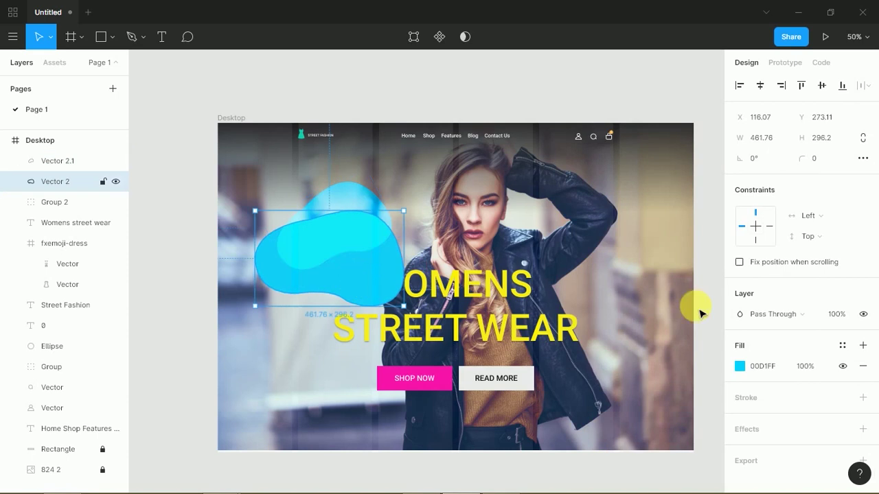
{"action": "left_click", "coordinate": [769, 318]}
{"action": "left_click", "coordinate": [767, 292]}
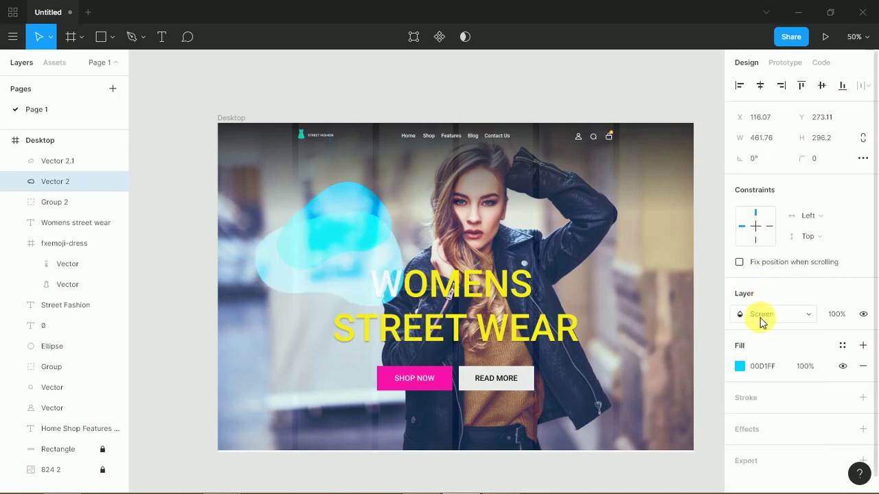
{"action": "left_click", "coordinate": [759, 321]}
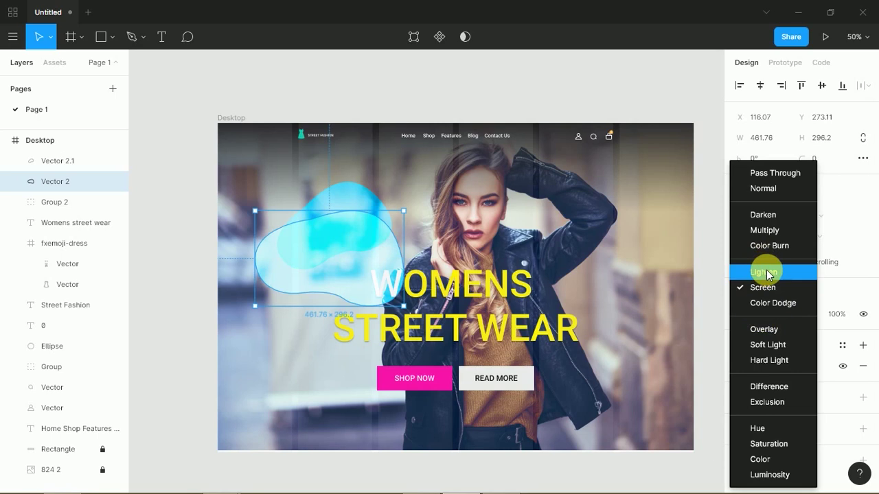
{"action": "left_click", "coordinate": [767, 274]}
{"action": "left_click", "coordinate": [762, 315]}
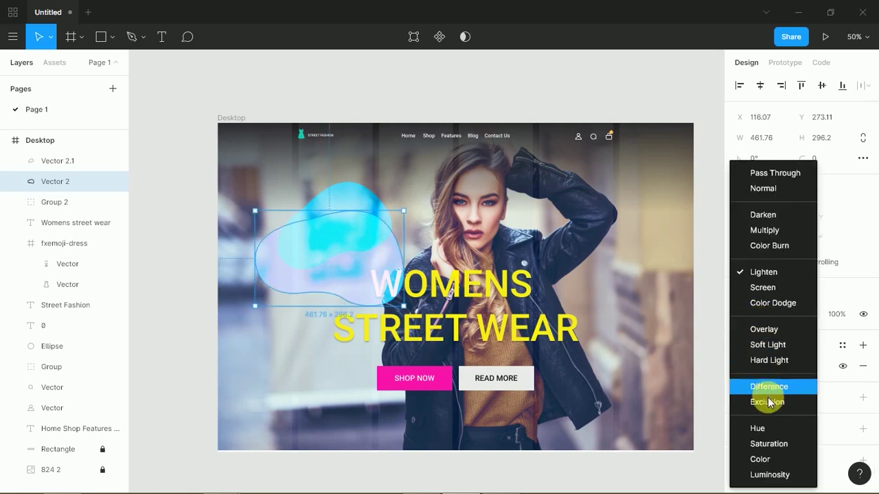
{"action": "left_click", "coordinate": [758, 429]}
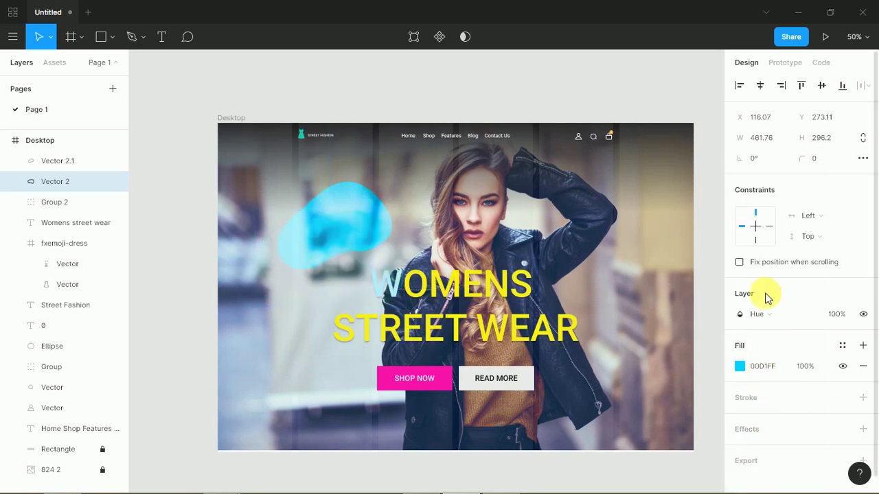
{"action": "left_click", "coordinate": [765, 316]}
{"action": "left_click", "coordinate": [769, 339]}
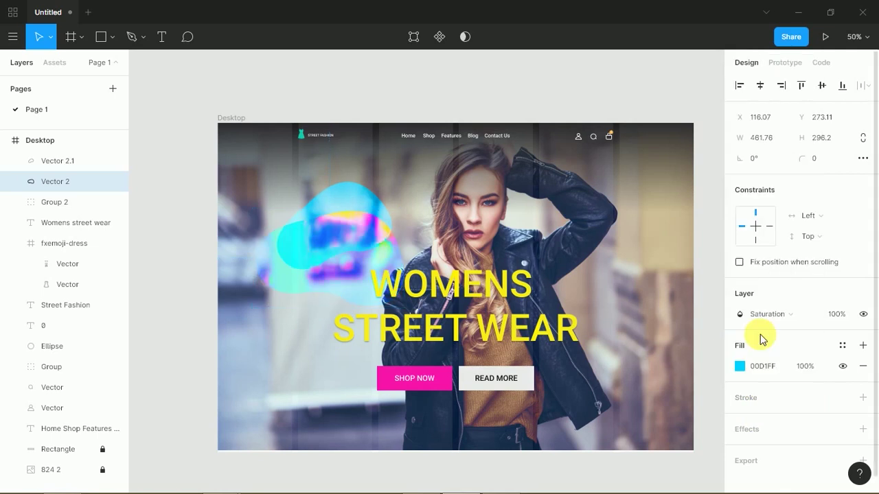
{"action": "left_click", "coordinate": [762, 315]}
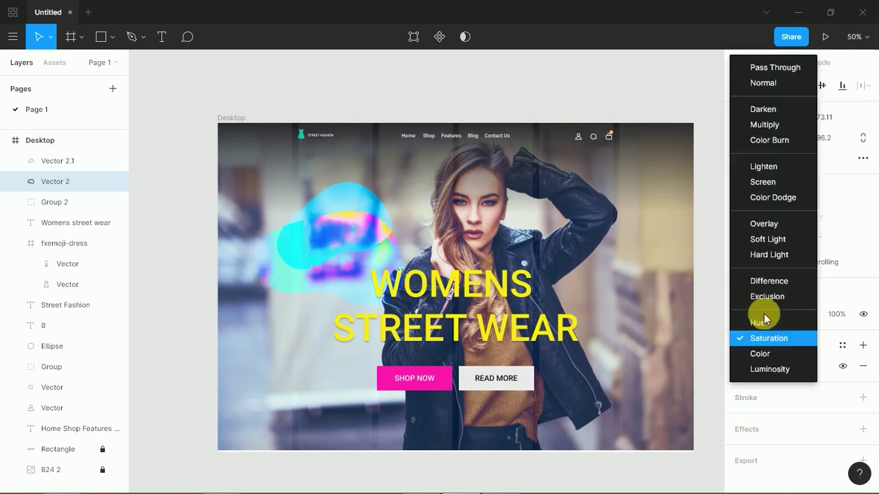
{"action": "left_click", "coordinate": [774, 225]}
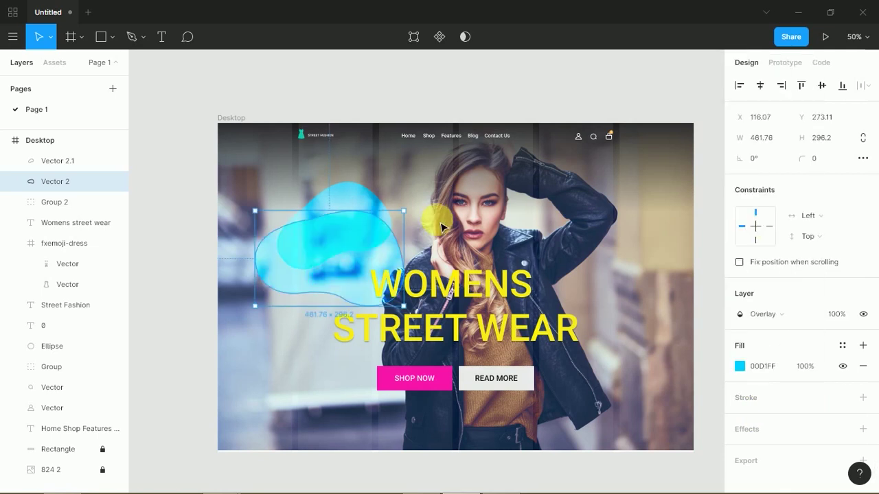
- Recolour the rotated copy pink FF00A8, then select both blobs
{"action": "left_click", "coordinate": [368, 211]}
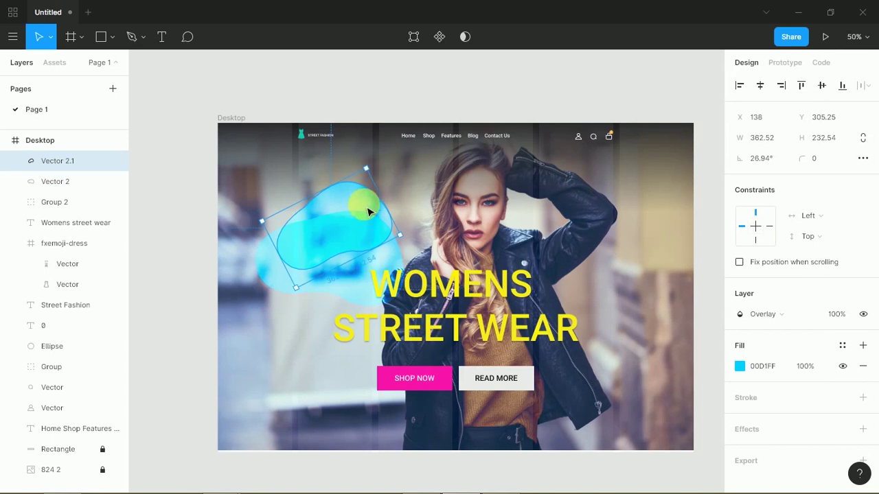
{"action": "left_click", "coordinate": [739, 367]}
{"action": "left_click", "coordinate": [617, 431]}
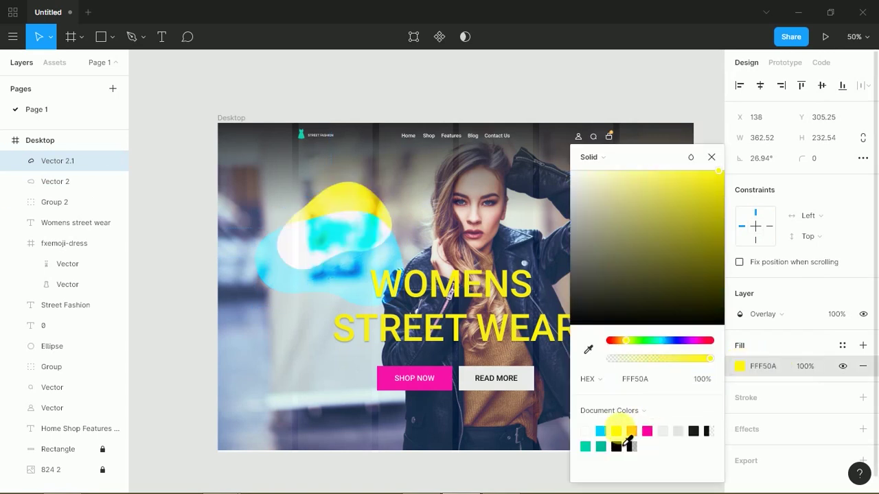
{"action": "left_click", "coordinate": [647, 431]}
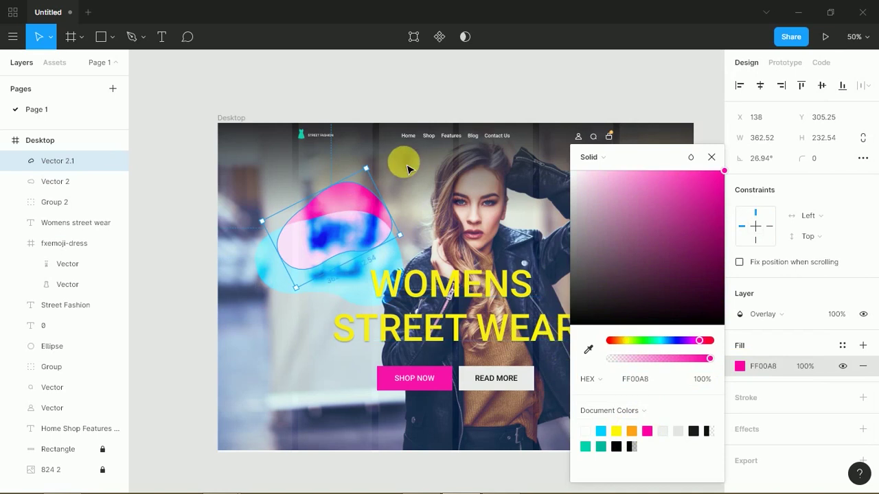
{"action": "left_click", "coordinate": [223, 258]}
{"action": "left_click", "coordinate": [291, 274]}
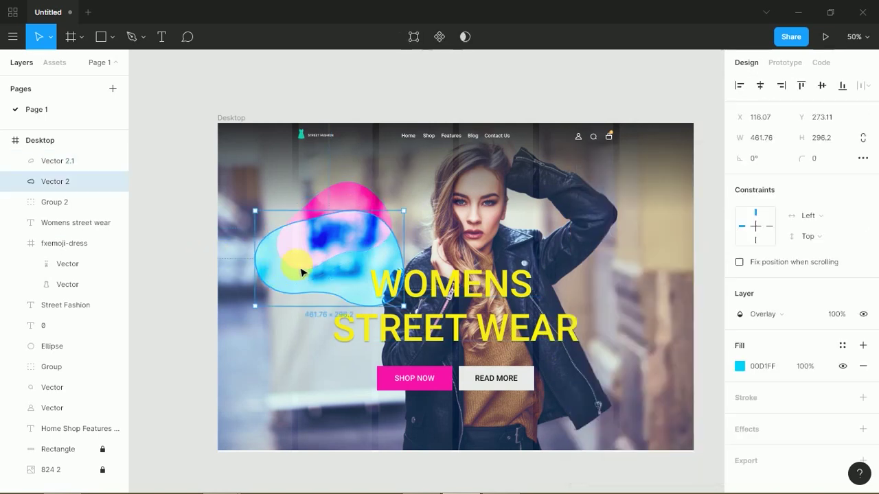
{"action": "left_click", "coordinate": [354, 201], "text": "shift"}
- Rotate and reposition both blobs together over the model's torso
{"action": "left_click_drag", "start_coordinate": [410, 177], "coordinate": [434, 164]}
{"action": "left_click_drag", "start_coordinate": [314, 251], "coordinate": [256, 297]}
{"action": "left_click_drag", "start_coordinate": [355, 227], "coordinate": [422, 333]}
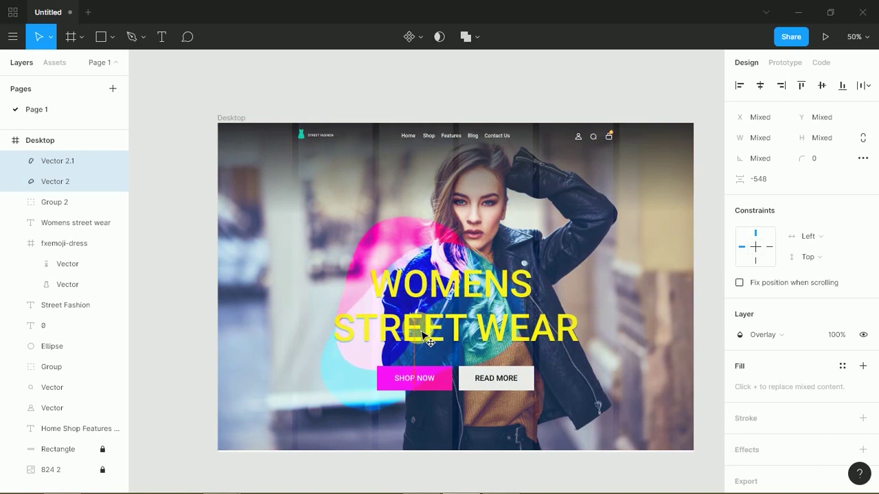
{"action": "left_click_drag", "start_coordinate": [411, 249], "coordinate": [411, 247]}
{"action": "scroll", "coordinate": [411, 247], "scroll_direction": "right", "scroll_amount": 3}
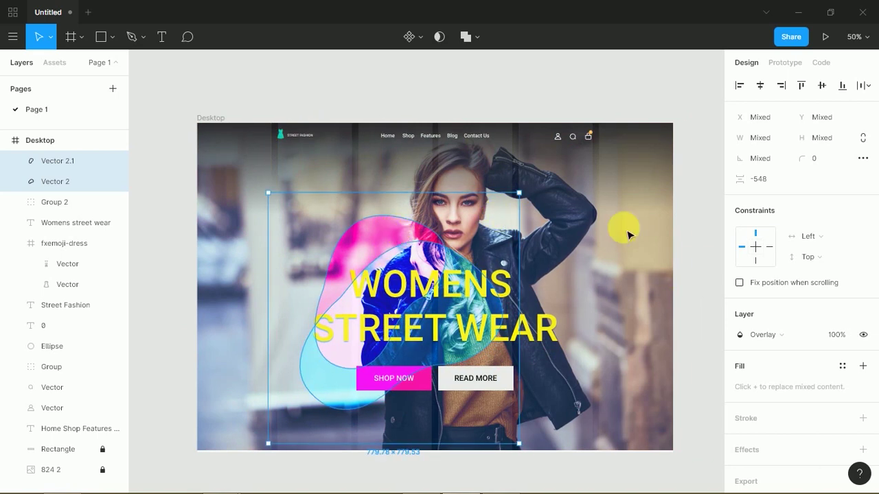
- Duplicate the cyan blob toward the lower right, then delete the stray copy
{"action": "left_click", "coordinate": [686, 254]}
{"action": "scroll", "coordinate": [642, 237], "scroll_direction": "down", "scroll_amount": 3}
{"action": "scroll", "coordinate": [641, 237], "scroll_direction": "right", "scroll_amount": 1}
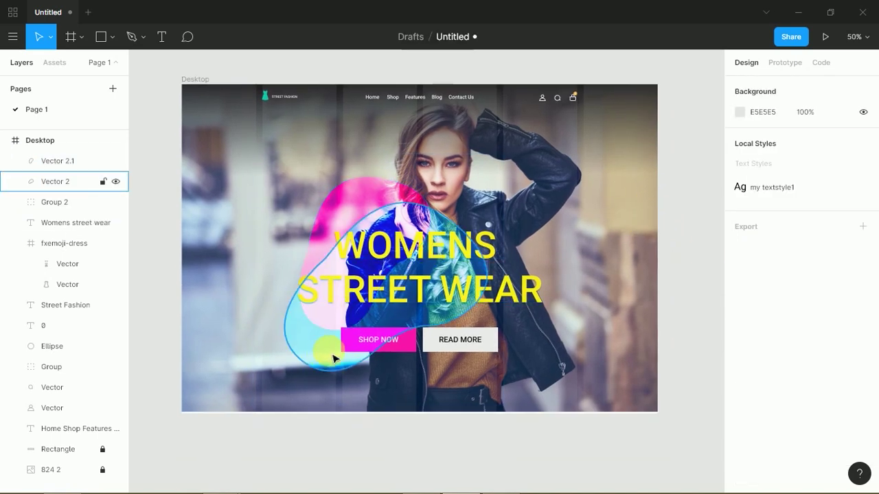
{"action": "left_click_drag", "start_coordinate": [353, 359], "coordinate": [672, 377]}
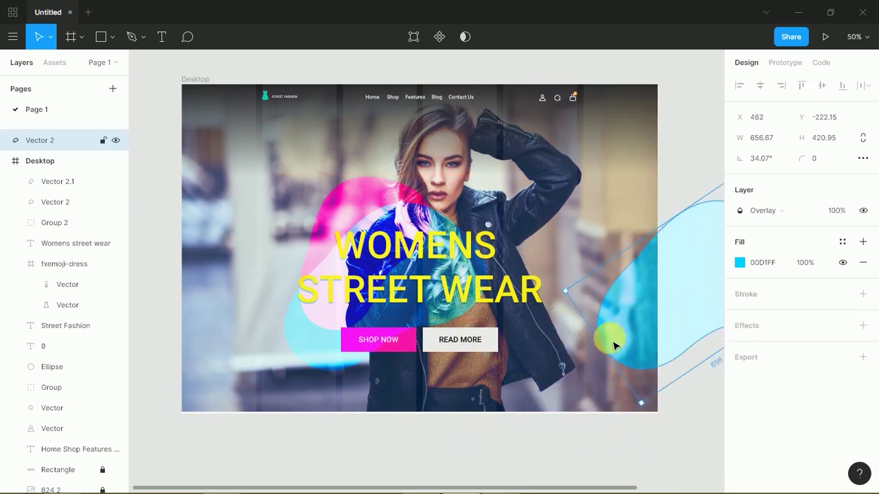
{"action": "key", "text": "Delete"}
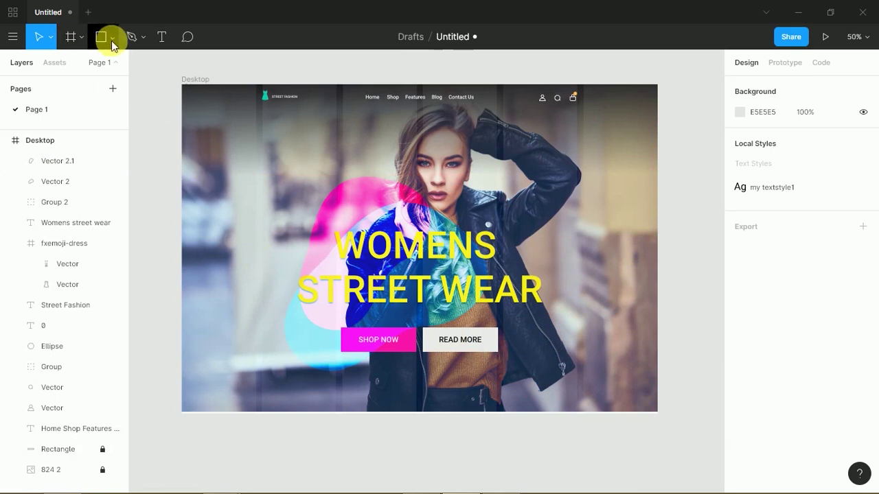
- Draw a 280 px circle on the hero with the Ellipse tool
{"action": "left_click", "coordinate": [109, 43]}
{"action": "left_click", "coordinate": [87, 112]}
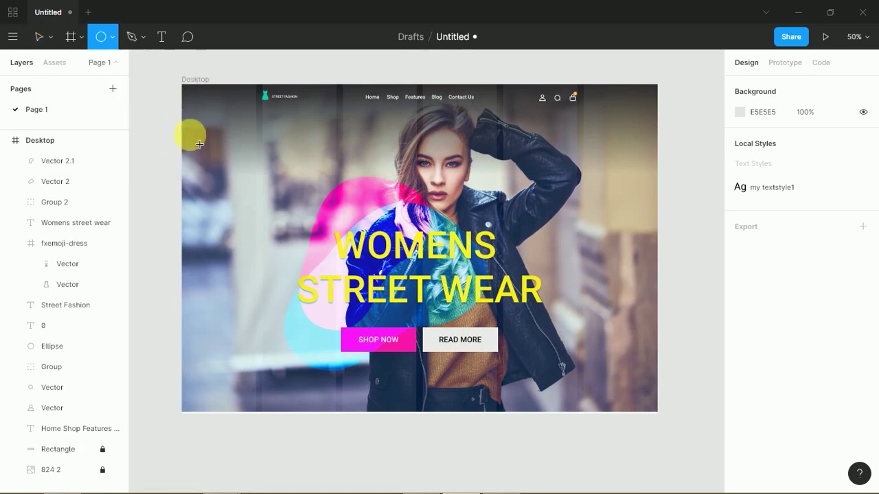
{"action": "mouse_move", "coordinate": [236, 250]}
{"action": "left_mouse_down"}
{"action": "mouse_move", "coordinate": [261, 279]}
{"action": "mouse_move", "coordinate": [408, 312]}
{"action": "mouse_move", "coordinate": [663, 330]}
{"action": "mouse_move", "coordinate": [656, 343]}
{"action": "mouse_move", "coordinate": [642, 339]}
{"action": "mouse_move", "coordinate": [654, 352]}
{"action": "mouse_move", "coordinate": [626, 352]}
{"action": "mouse_move", "coordinate": [641, 367]}
{"action": "left_mouse_up"}
{"action": "left_click", "coordinate": [693, 392]}
{"action": "left_click_drag", "start_coordinate": [609, 310], "coordinate": [594, 296]}
- Turn the circle into a ring with no fill and a 9 px round-cap stroke
{"action": "left_click", "coordinate": [863, 366]}
{"action": "left_click", "coordinate": [863, 408]}
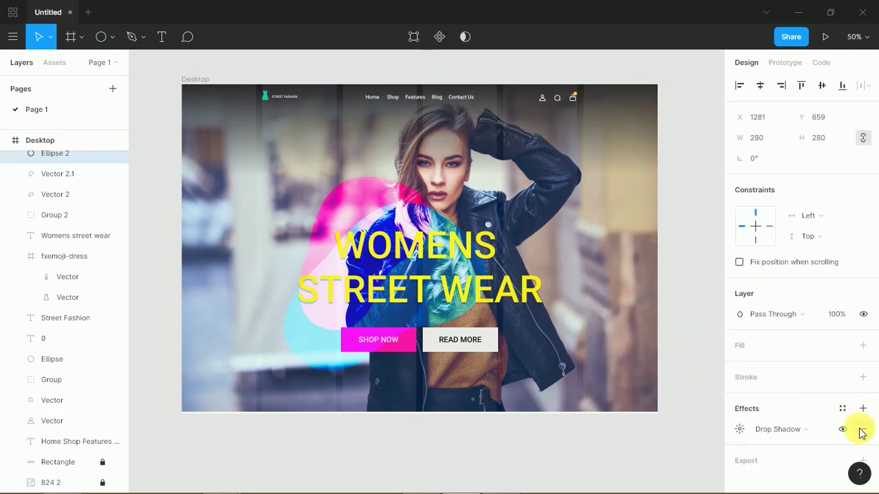
{"action": "left_click", "coordinate": [863, 429]}
{"action": "left_click", "coordinate": [863, 377]}
{"action": "left_click", "coordinate": [753, 417]}
{"action": "type", "text": "9"}
{"action": "left_click", "coordinate": [863, 418]}
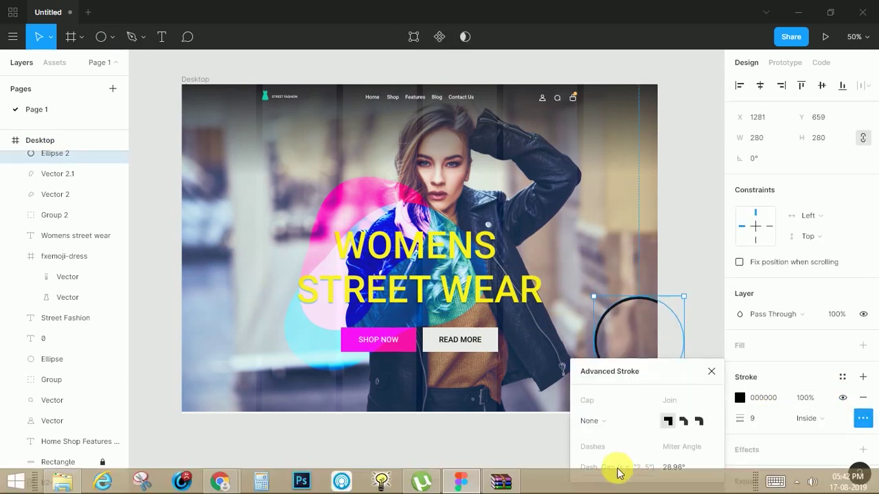
{"action": "left_click", "coordinate": [597, 420]}
{"action": "left_click", "coordinate": [604, 437]}
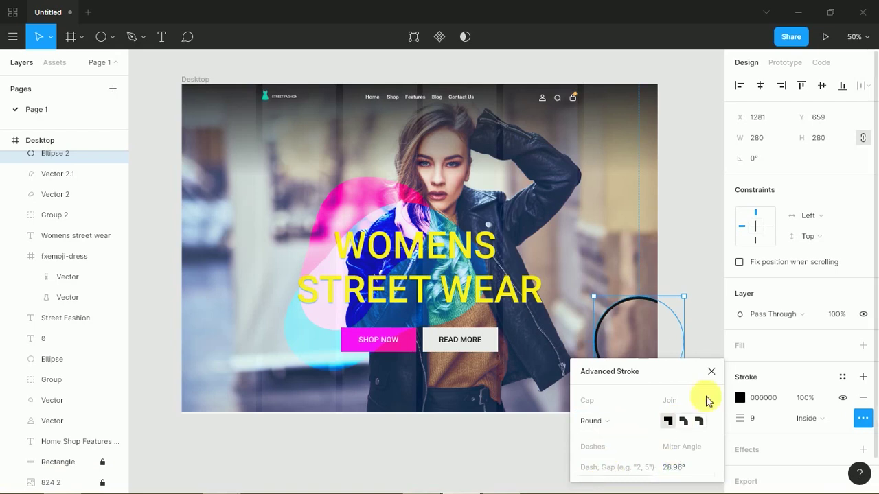
{"action": "left_click", "coordinate": [714, 370]}
- Colour the ring magenta and add a smaller 144 px yellow ring copy
{"action": "left_click", "coordinate": [740, 397]}
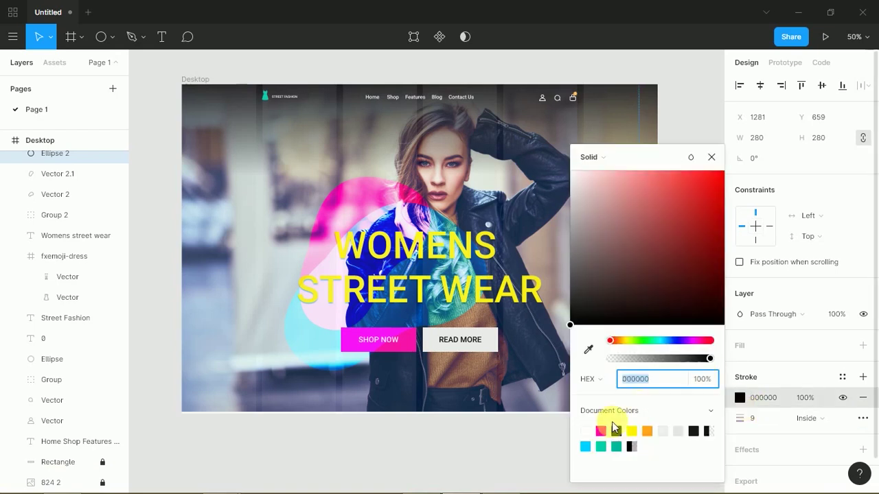
{"action": "left_click", "coordinate": [616, 430]}
{"action": "left_click", "coordinate": [618, 388]}
{"action": "left_click_drag", "start_coordinate": [610, 375], "coordinate": [594, 331]}
{"action": "left_click_drag", "start_coordinate": [667, 253], "coordinate": [624, 296]}
{"action": "left_click", "coordinate": [739, 398]}
{"action": "left_click", "coordinate": [631, 430]}
{"action": "left_click", "coordinate": [520, 394]}
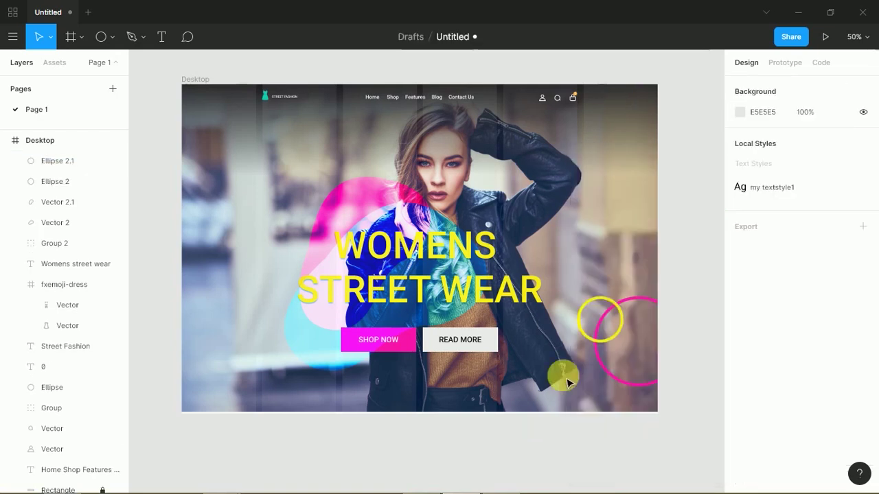
- Set both the magenta and yellow rings to Overlay blending
{"action": "left_click", "coordinate": [607, 372]}
{"action": "left_click", "coordinate": [584, 332], "text": "shift"}
{"action": "left_click", "coordinate": [755, 332]}
{"action": "left_click", "coordinate": [755, 331]}
- Add a cyan ring at the upper left and a larger 257 px cyan ring inside the hero
{"action": "left_click", "coordinate": [686, 384]}
{"action": "mouse_move", "coordinate": [617, 337]}
{"action": "left_mouse_down"}
{"action": "mouse_move", "coordinate": [492, 328]}
{"action": "mouse_move", "coordinate": [325, 175]}
{"action": "mouse_move", "coordinate": [339, 204]}
{"action": "mouse_move", "coordinate": [346, 196]}
{"action": "left_mouse_up"}
{"action": "left_click", "coordinate": [739, 398]}
{"action": "left_click", "coordinate": [710, 433]}
{"action": "left_click", "coordinate": [494, 439]}
{"action": "left_click_drag", "start_coordinate": [357, 203], "coordinate": [400, 219]}
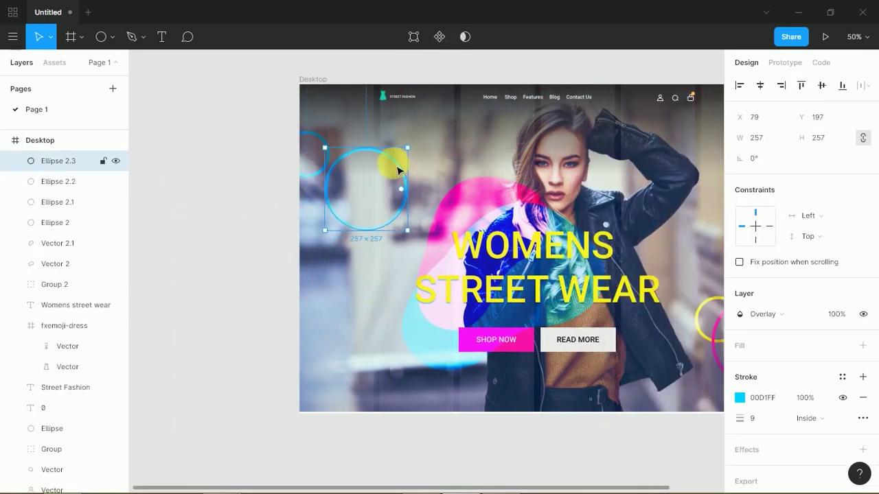
{"action": "left_click_drag", "start_coordinate": [403, 171], "coordinate": [502, 176]}
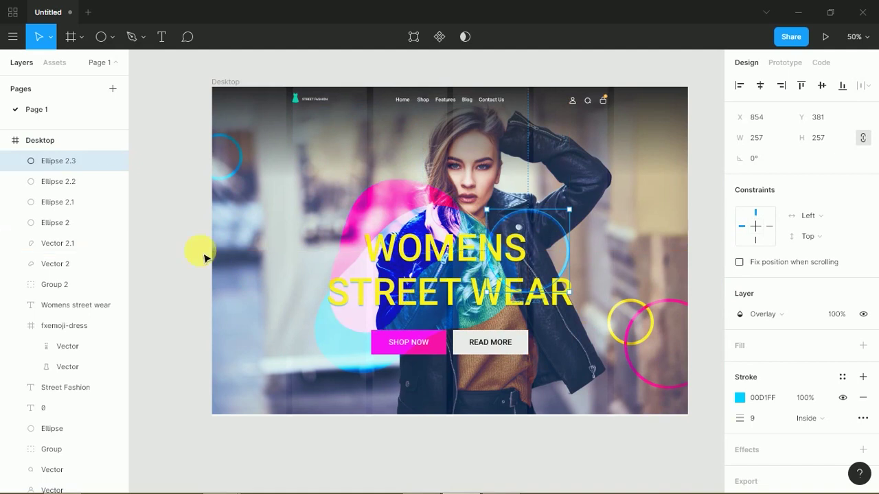
{"action": "left_click", "coordinate": [186, 260]}
- Draw a diagonal line, duplicate it into evenly spaced stripes with stroke 5 and a new colour, and group them
{"action": "key", "text": "l"}
{"action": "left_click_drag", "start_coordinate": [205, 266], "coordinate": [269, 203]}
{"action": "key", "text": "ctrl+d"}
{"action": "key", "text": "ctrl+d"}
{"action": "key", "text": "ctrl+d"}
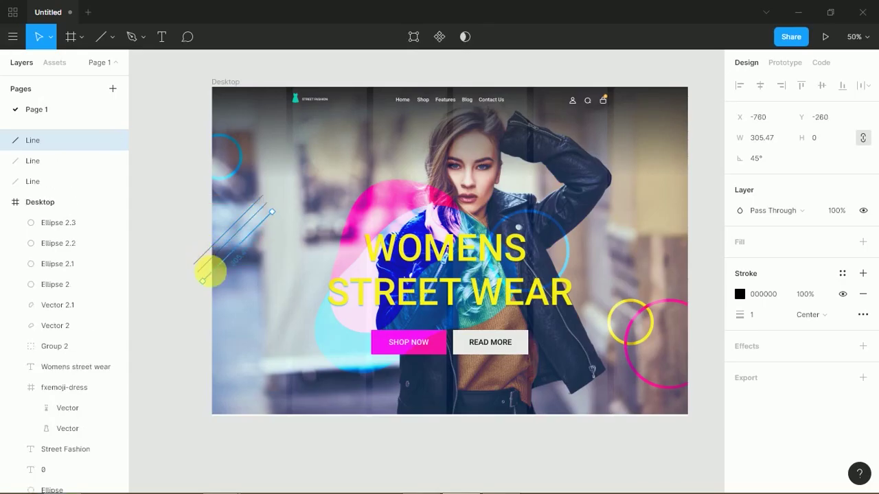
{"action": "key", "text": "ctrl+d"}
{"action": "key", "text": "ctrl+d"}
{"action": "key", "text": "ctrl+d"}
{"action": "key", "text": "ctrl+d"}
{"action": "key", "text": "ctrl+d"}
{"action": "key", "text": "ctrl+d"}
{"action": "key", "text": "ctrl+d"}
{"action": "left_click", "coordinate": [62, 346], "text": "shift"}
{"action": "left_click", "coordinate": [753, 315]}
{"action": "type", "text": "3"}
{"action": "key", "text": "Return"}
{"action": "left_click", "coordinate": [739, 294]}
{"action": "mouse_move", "coordinate": [662, 343]}
{"action": "left_mouse_down"}
{"action": "mouse_move", "coordinate": [687, 361]}
{"action": "mouse_move", "coordinate": [664, 347]}
{"action": "mouse_move", "coordinate": [620, 351]}
{"action": "mouse_move", "coordinate": [629, 347]}
{"action": "left_mouse_up"}
{"action": "left_click", "coordinate": [755, 316]}
{"action": "type", "text": "5"}
{"action": "key", "text": "Return"}
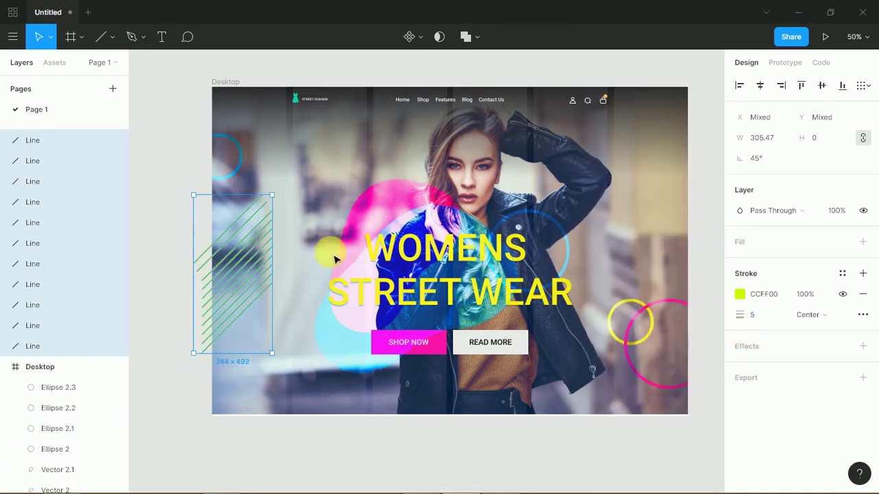
{"action": "key", "text": "ctrl+g"}
- Rotate the stripe group and turn a copy of it 180°
{"action": "left_click_drag", "start_coordinate": [275, 362], "coordinate": [290, 298]}
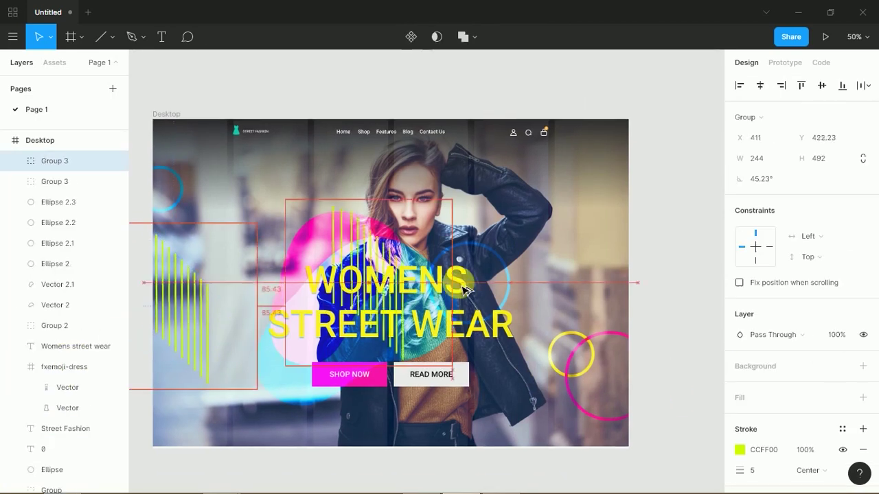
{"action": "left_click_drag", "start_coordinate": [52, 159], "coordinate": [50, 145]}
{"action": "key", "text": "ctrl+z"}
{"action": "left_click", "coordinate": [659, 337]}
{"action": "left_click", "coordinate": [559, 210]}
{"action": "mouse_move", "coordinate": [558, 210]}
{"action": "left_mouse_down"}
{"action": "mouse_move", "coordinate": [580, 281]}
{"action": "mouse_move", "coordinate": [651, 295]}
{"action": "left_mouse_up"}
- Try pink, then yellow, on the stripe copy and move it to the hero's right edge
{"action": "left_click", "coordinate": [739, 449]}
{"action": "left_click", "coordinate": [616, 431]}
{"action": "key", "text": "Escape"}
{"action": "left_click", "coordinate": [739, 450]}
{"action": "left_click", "coordinate": [647, 431]}
{"action": "key", "text": "Escape"}
{"action": "left_click_drag", "start_coordinate": [595, 251], "coordinate": [624, 250]}
- Make the right-hand stripes white with Overlay blend mode, then shift the pink blob up-left
{"action": "left_click", "coordinate": [54, 181], "text": "shift"}
{"action": "key", "text": "Escape"}
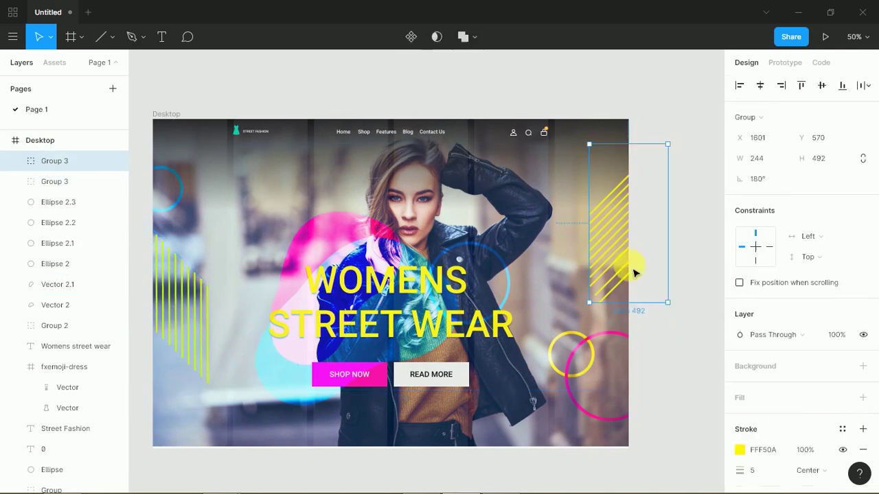
{"action": "left_click", "coordinate": [623, 255]}
{"action": "left_click", "coordinate": [739, 450]}
{"action": "left_click", "coordinate": [773, 334]}
{"action": "left_click", "coordinate": [794, 337]}
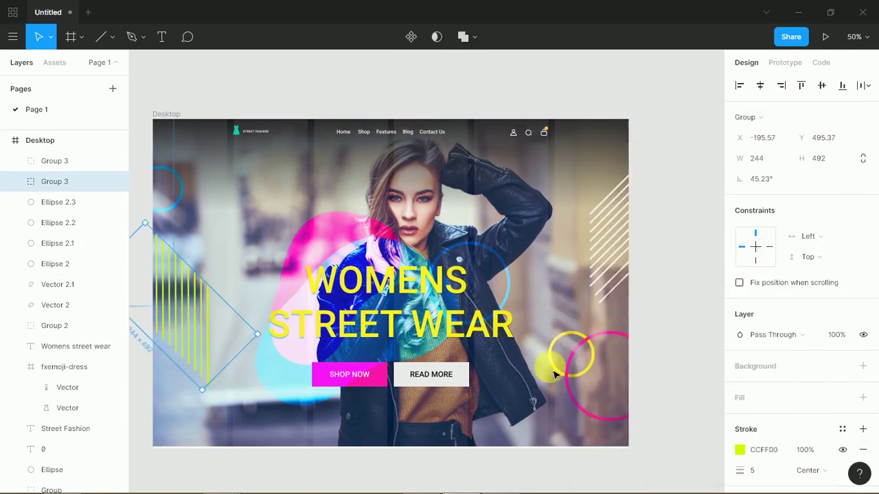
{"action": "left_click", "coordinate": [681, 337]}
{"action": "left_click_drag", "start_coordinate": [357, 295], "coordinate": [503, 398]}
- Try yellow and orange fills on the blob copy, then remove its fill
{"action": "left_click", "coordinate": [739, 366]}
{"action": "left_click", "coordinate": [601, 431]}
{"action": "left_click", "coordinate": [663, 430]}
{"action": "left_click", "coordinate": [863, 366]}
{"action": "left_click", "coordinate": [661, 369]}
- Arrange the pink and cyan blobs over the model, group them, and scale and rotate the copy
{"action": "left_click_drag", "start_coordinate": [305, 262], "coordinate": [372, 305]}
{"action": "mouse_move", "coordinate": [267, 365]}
{"action": "left_mouse_down"}
{"action": "mouse_move", "coordinate": [295, 383]}
{"action": "mouse_move", "coordinate": [255, 363]}
{"action": "left_mouse_up"}
{"action": "left_click_drag", "start_coordinate": [419, 408], "coordinate": [474, 424]}
{"action": "mouse_move", "coordinate": [307, 375]}
{"action": "left_mouse_down"}
{"action": "mouse_move", "coordinate": [163, 358]}
{"action": "mouse_move", "coordinate": [290, 357]}
{"action": "mouse_move", "coordinate": [353, 406]}
{"action": "mouse_move", "coordinate": [320, 378]}
{"action": "left_mouse_up"}
{"action": "left_click_drag", "start_coordinate": [547, 399], "coordinate": [431, 358]}
{"action": "left_click", "coordinate": [295, 381], "text": "shift"}
{"action": "left_click_drag", "start_coordinate": [296, 381], "coordinate": [415, 262]}
{"action": "key", "text": "ctrl+g"}
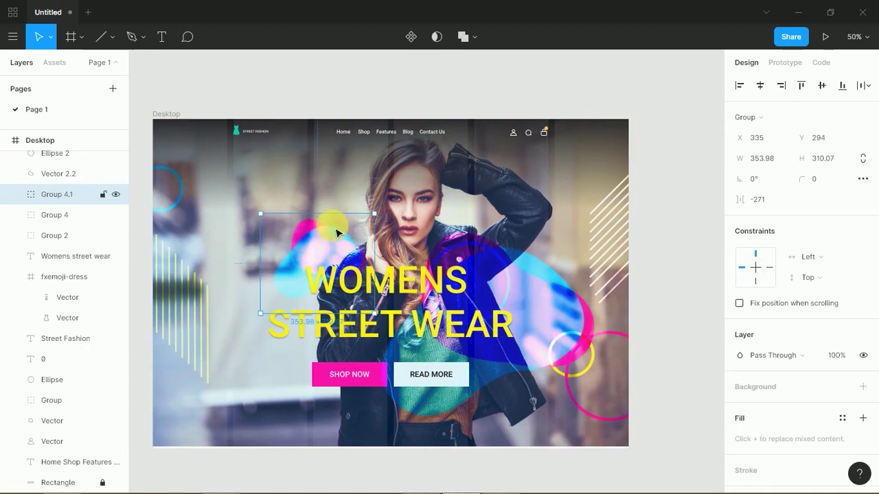
{"action": "left_click_drag", "start_coordinate": [408, 343], "coordinate": [381, 320]}
{"action": "left_click_drag", "start_coordinate": [389, 204], "coordinate": [283, 317]}
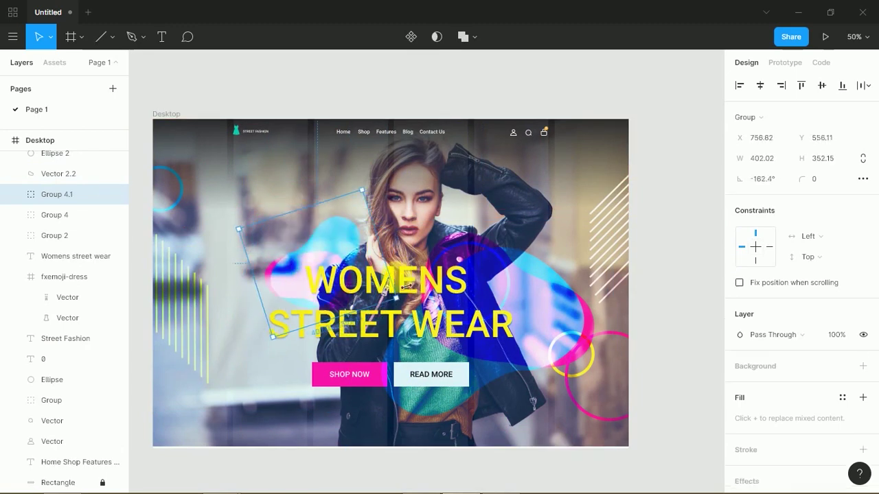
- Undo the yellow fill so the WOMENS STREET WEAR headline stays white
{"action": "left_click", "coordinate": [405, 283]}
{"action": "scroll", "coordinate": [877, 350], "scroll_direction": "down", "scroll_amount": 2}
{"action": "left_click", "coordinate": [739, 383]}
{"action": "left_click", "coordinate": [713, 162]}
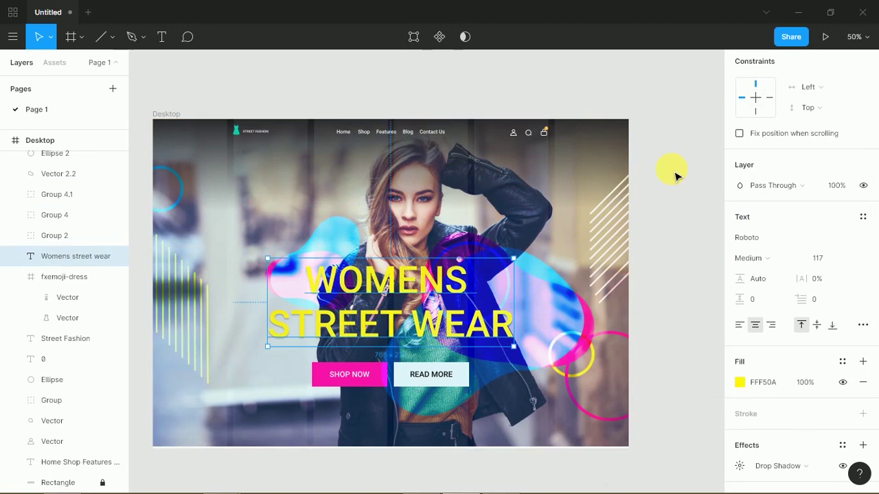
{"action": "key", "text": "ctrl+z"}
{"action": "left_click", "coordinate": [668, 195]}
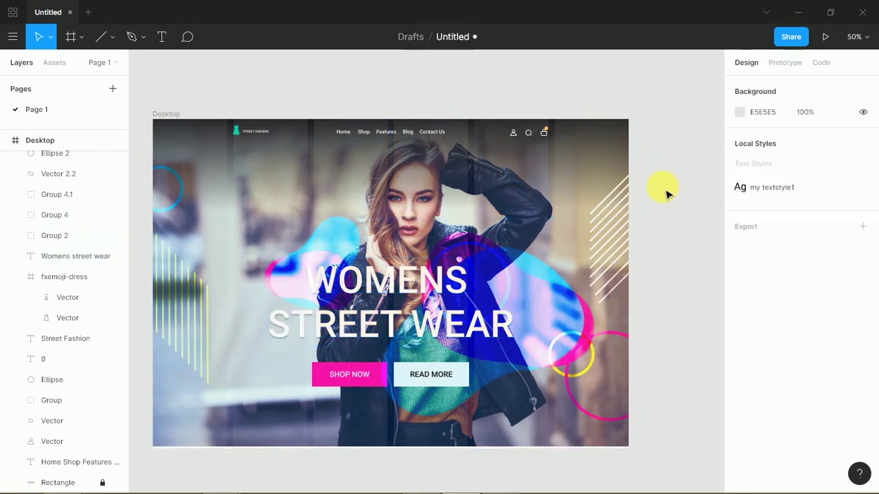
- Bring the button group to the front and zoom out to see the whole frame
{"action": "left_click", "coordinate": [364, 383]}
{"action": "key", "text": "ctrl+shift+bracketright"}
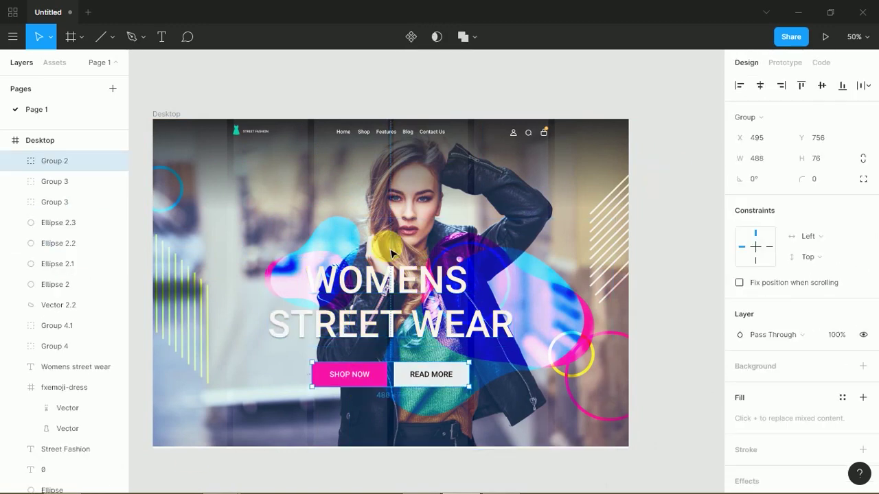
{"action": "key", "text": "minus"}
{"action": "left_click", "coordinate": [40, 141]}
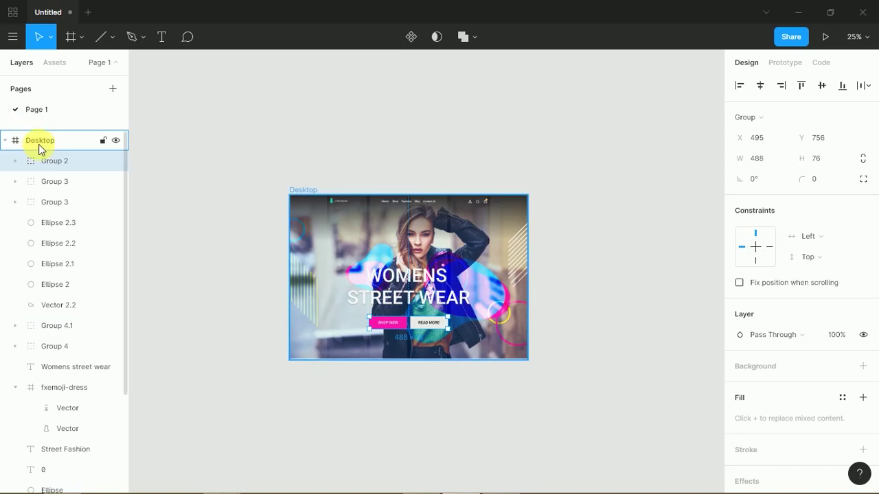
- Drag the Desktop frame's bottom edge down until it measures 1479 × 2004
{"action": "left_click_drag", "start_coordinate": [333, 371], "coordinate": [639, 482]}
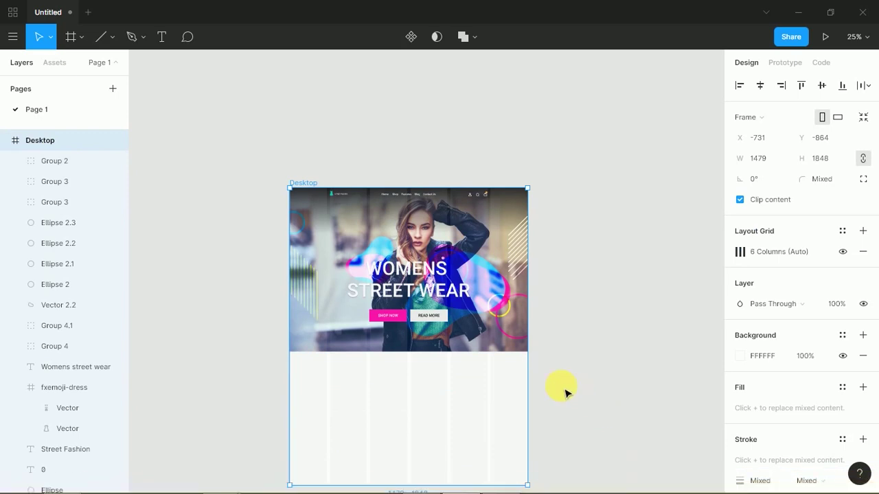
{"action": "scroll", "coordinate": [511, 392], "scroll_direction": "down", "scroll_amount": 3}
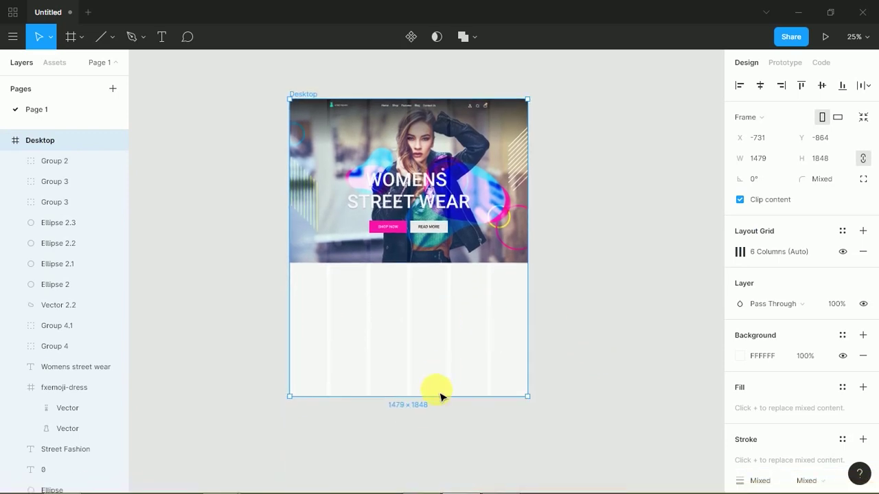
{"action": "left_click_drag", "start_coordinate": [443, 405], "coordinate": [440, 431]}
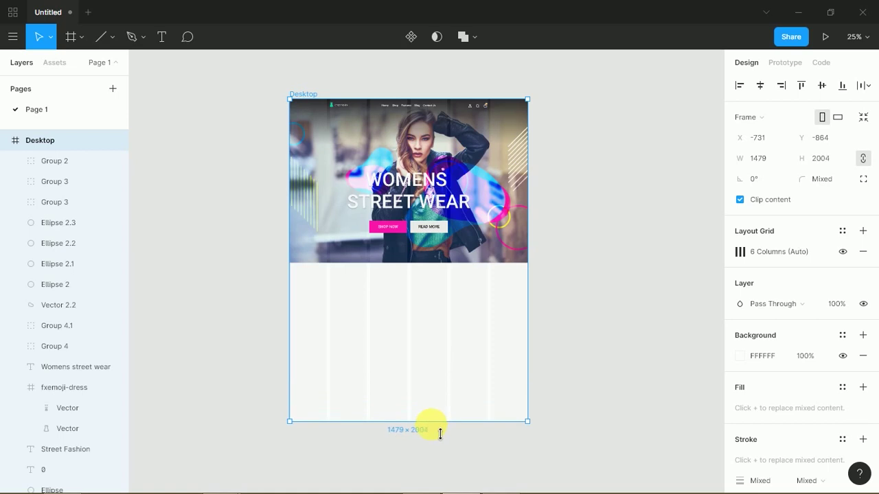
{"action": "left_click", "coordinate": [616, 342]}
{"action": "key", "text": "alt+Tab"}
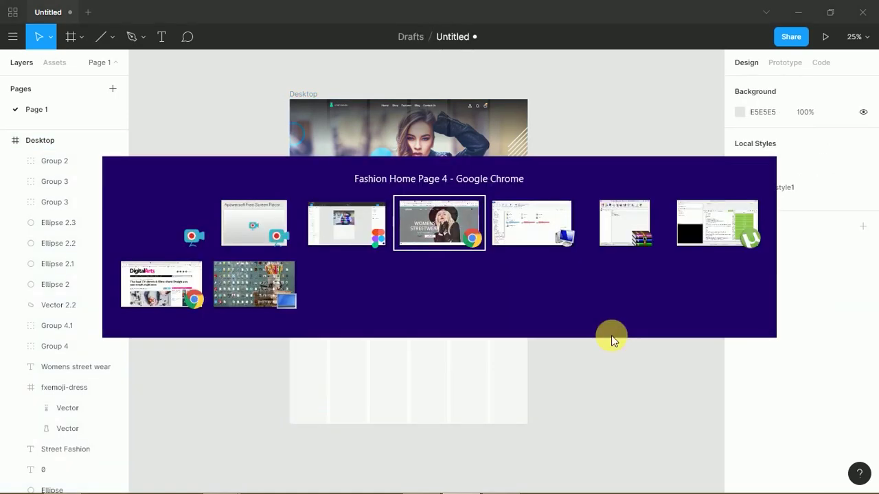
- Scroll the Chrome reference page to its WHAT'S NEW section and select the heading text
{"action": "left_click_drag", "start_coordinate": [875, 126], "coordinate": [844, 210]}
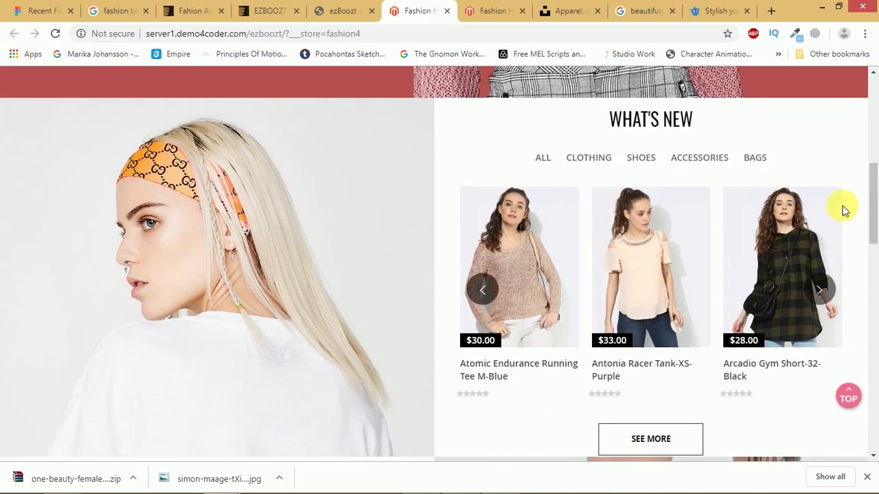
{"action": "left_click_drag", "start_coordinate": [610, 120], "coordinate": [709, 129]}
{"action": "key", "text": "ctrl+c"}
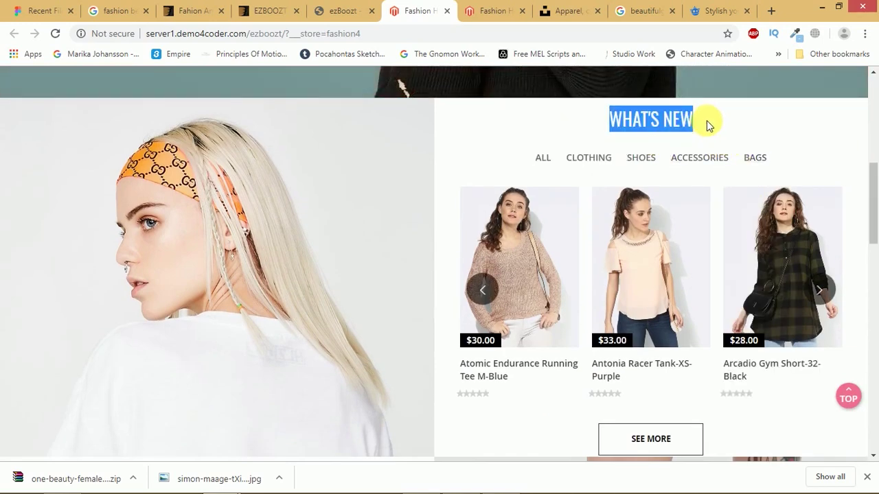
{"action": "key", "text": "alt+Tab"}
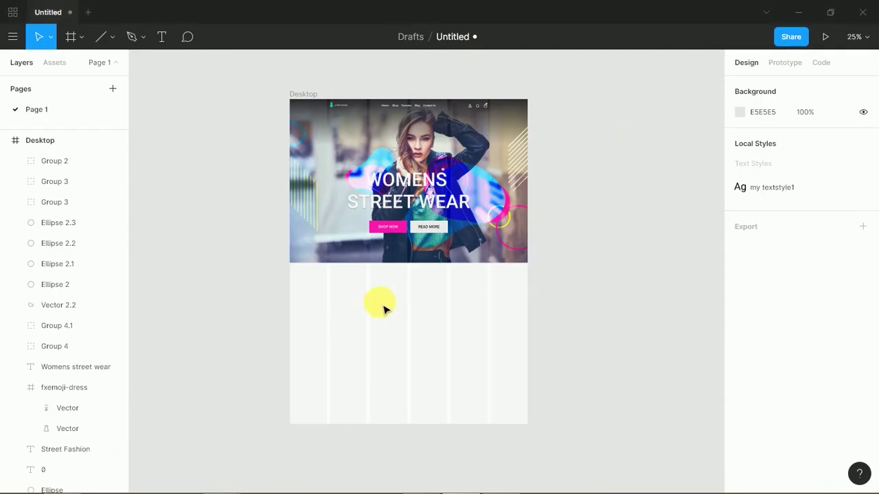
- Paste the WHAT'S NEW heading, enlarge it to size 46, and move it up under the hero
{"action": "key", "text": "ctrl+equal"}
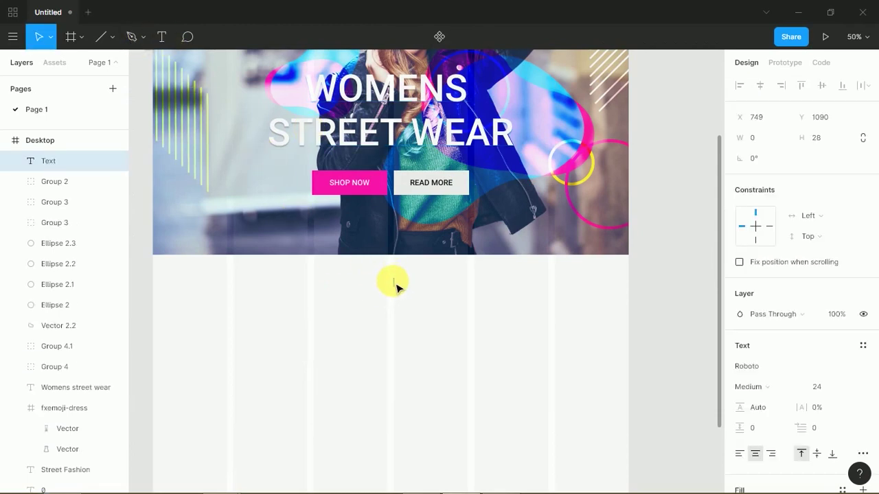
{"action": "key", "text": "ctrl+v"}
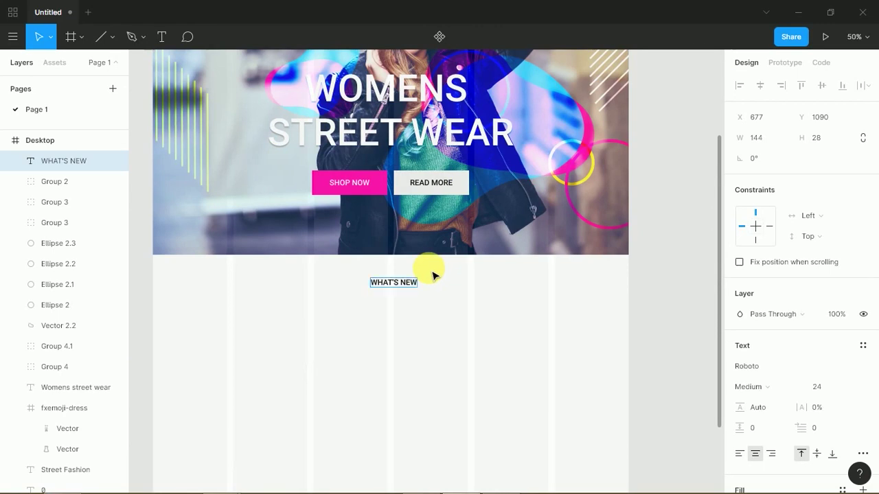
{"action": "key", "text": "ctrl+shift+period"}
{"action": "key", "text": "ctrl+shift+period"}
{"action": "key", "text": "ctrl+shift+period"}
{"action": "key", "text": "ctrl+shift+period"}
{"action": "key", "text": "ctrl+shift+period"}
{"action": "key", "text": "ctrl+shift+period"}
{"action": "key", "text": "ctrl+shift+period"}
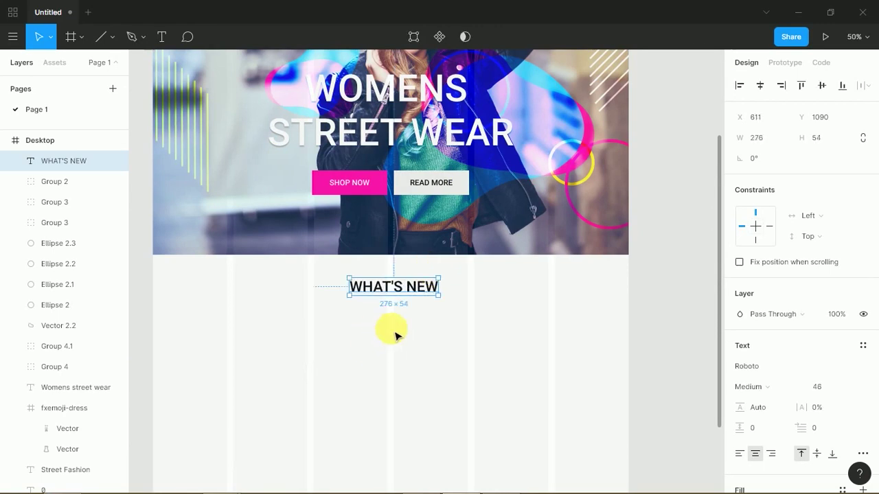
{"action": "left_click_drag", "start_coordinate": [419, 289], "coordinate": [420, 278]}
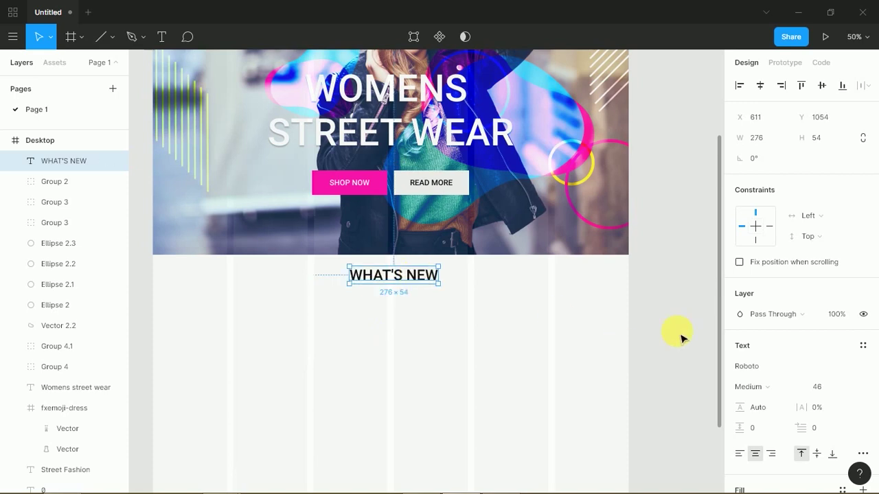
{"action": "scroll", "coordinate": [871, 309], "scroll_direction": "down", "scroll_amount": 2}
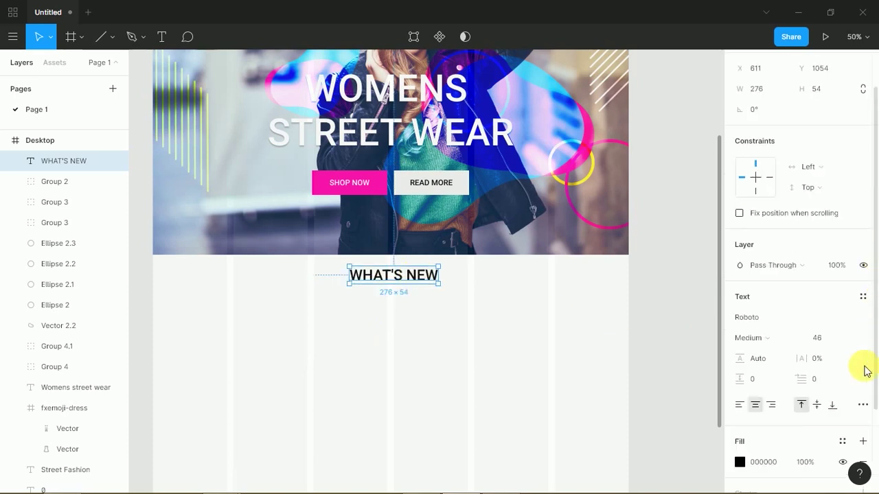
- Sample dark navy 182948 from the hero image with the eyedropper for the heading fill
{"action": "left_click", "coordinate": [739, 462]}
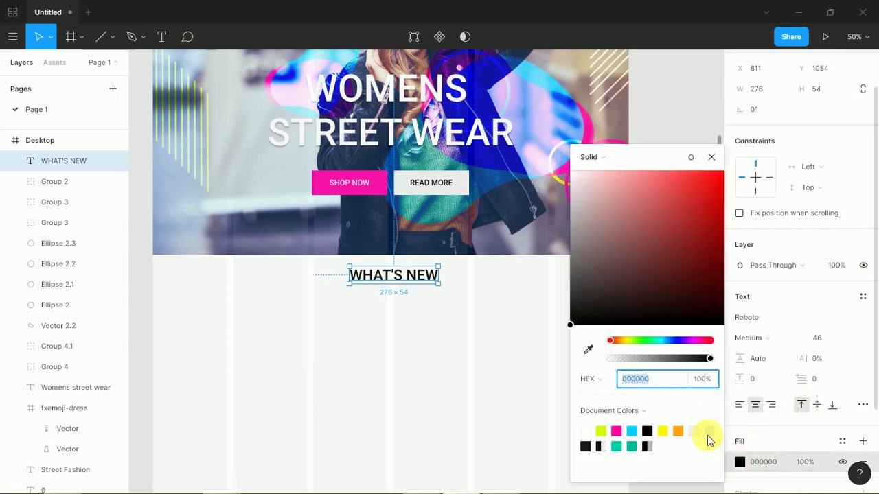
{"action": "left_click", "coordinate": [589, 351]}
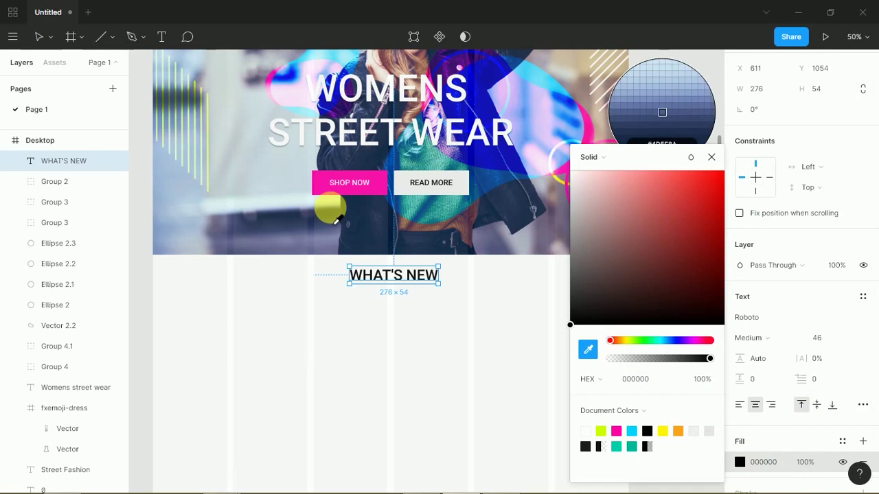
{"action": "left_click", "coordinate": [336, 220]}
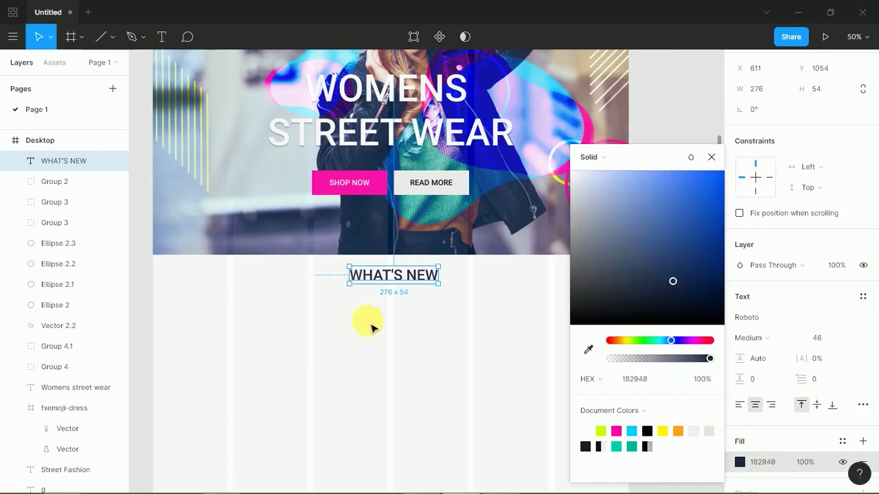
{"action": "left_click", "coordinate": [368, 323]}
{"action": "scroll", "coordinate": [378, 302], "scroll_direction": "down", "scroll_amount": 3}
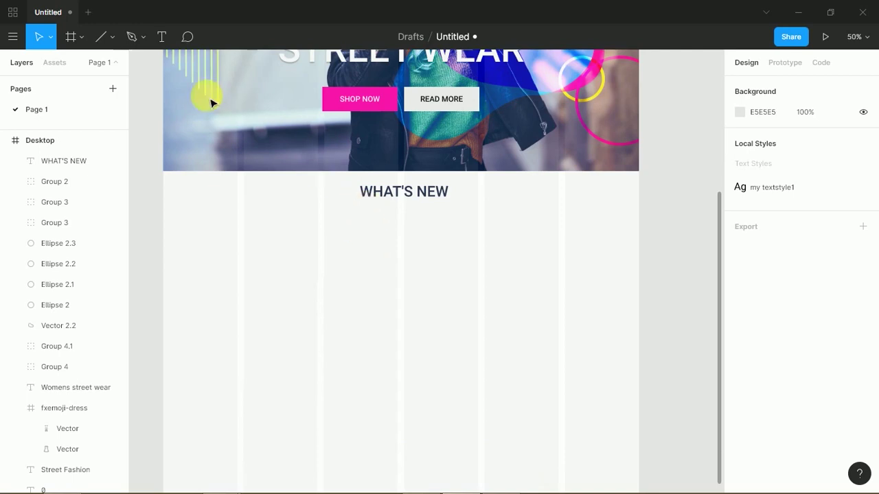
- Draw a 352 px grey square at the left of the section below WHAT'S NEW
{"action": "left_click", "coordinate": [48, 38]}
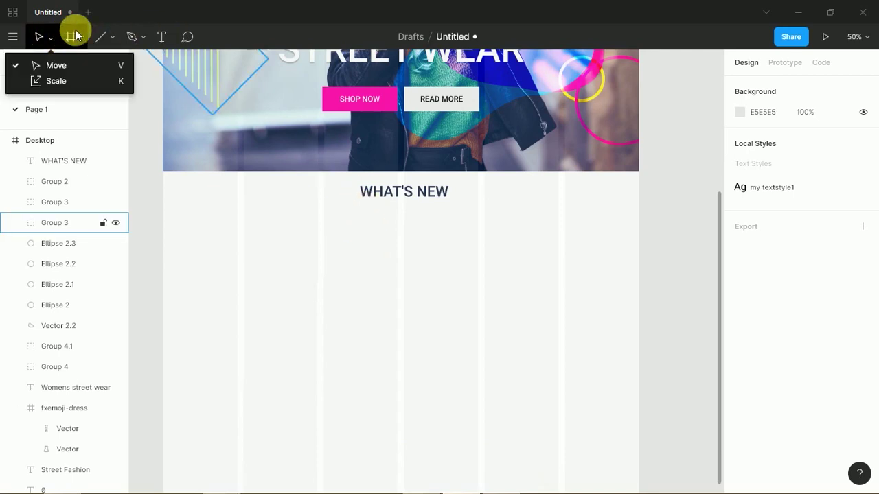
{"action": "left_click", "coordinate": [113, 40]}
{"action": "left_click", "coordinate": [98, 67]}
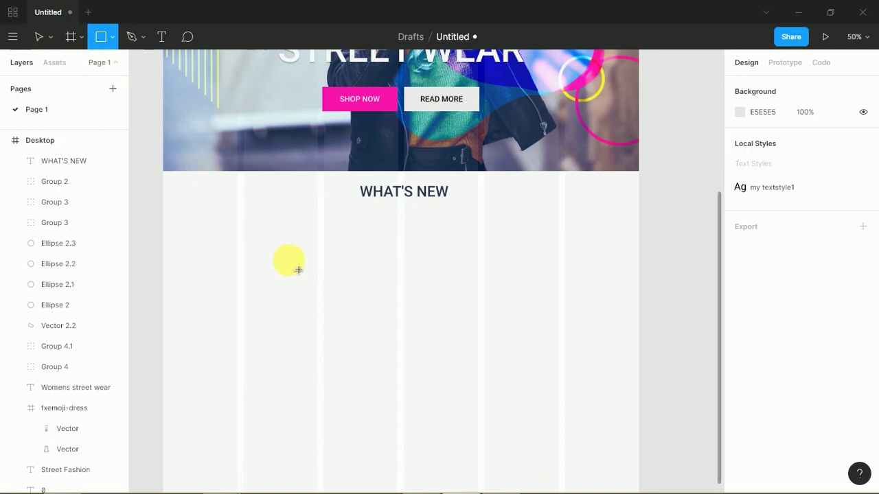
{"action": "mouse_move", "coordinate": [248, 222]}
{"action": "left_mouse_down"}
{"action": "mouse_move", "coordinate": [337, 343]}
{"action": "mouse_move", "coordinate": [362, 340]}
{"action": "mouse_move", "coordinate": [354, 337]}
{"action": "left_mouse_up"}
{"action": "mouse_move", "coordinate": [333, 295]}
{"action": "left_mouse_down"}
{"action": "mouse_move", "coordinate": [318, 296]}
{"action": "mouse_move", "coordinate": [437, 307]}
{"action": "mouse_move", "coordinate": [436, 300]}
{"action": "mouse_move", "coordinate": [488, 286]}
{"action": "mouse_move", "coordinate": [548, 286]}
{"action": "mouse_move", "coordinate": [540, 284]}
{"action": "left_mouse_up"}
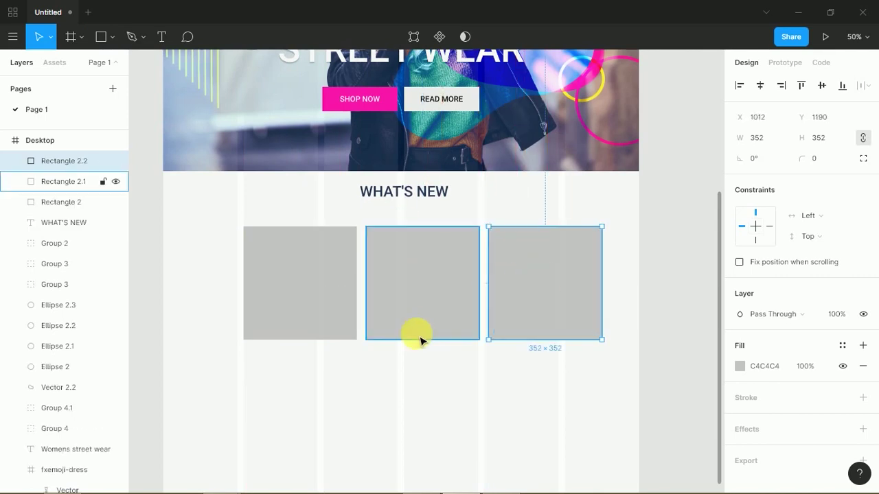
- Scale all three squares down to 240 px, 20 px apart, and shift them left
{"action": "left_click_drag", "start_coordinate": [281, 364], "coordinate": [350, 328]}
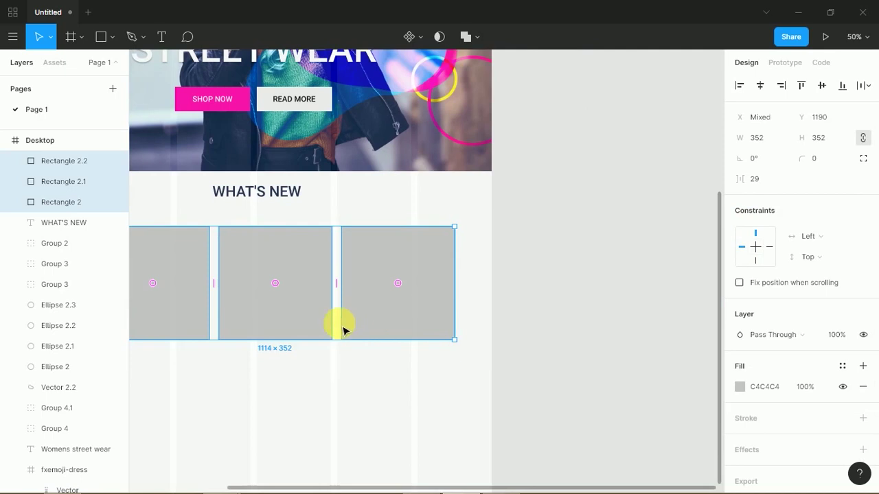
{"action": "scroll", "coordinate": [398, 315], "scroll_direction": "left", "scroll_amount": 5}
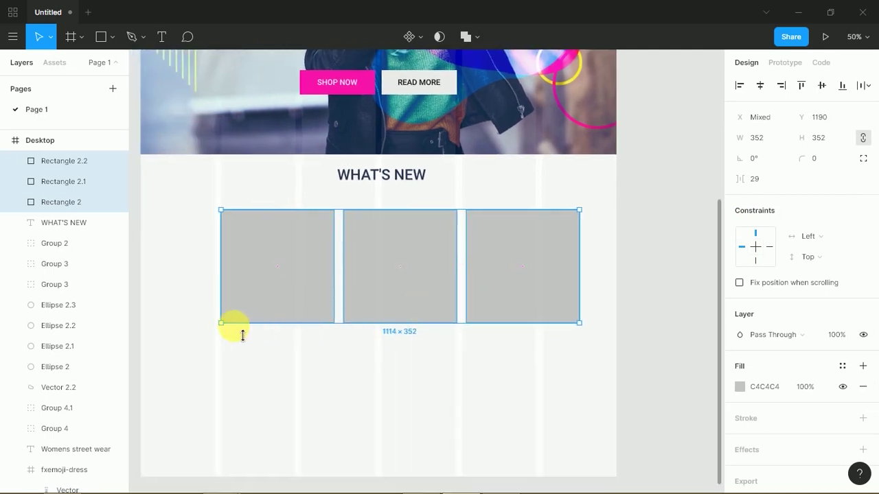
{"action": "left_click_drag", "start_coordinate": [232, 333], "coordinate": [355, 297]}
{"action": "left_click_drag", "start_coordinate": [559, 258], "coordinate": [519, 259]}
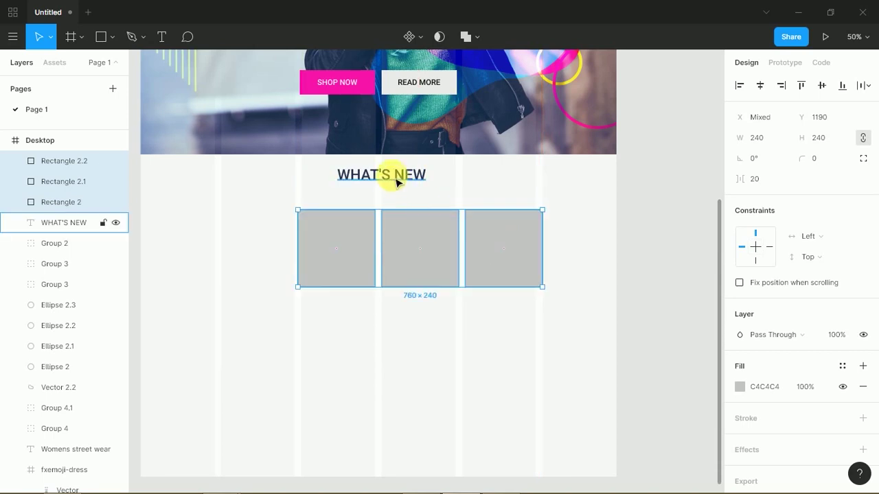
{"action": "left_click_drag", "start_coordinate": [395, 180], "coordinate": [420, 178]}
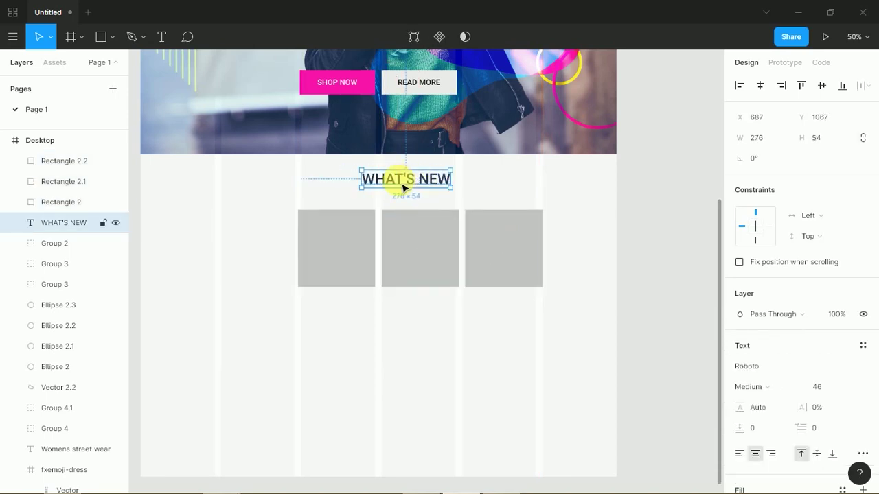
{"action": "key", "text": "ctrl+z"}
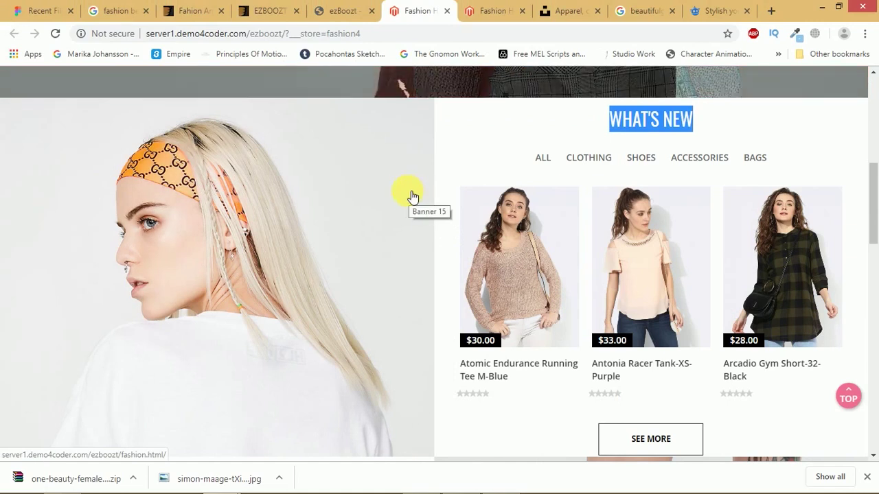
{"action": "key", "text": "alt+Tab"}
- Centre WHAT'S NEW above the squares and set its font size to 24
{"action": "left_click_drag", "start_coordinate": [530, 238], "coordinate": [495, 212]}
{"action": "left_click_drag", "start_coordinate": [406, 179], "coordinate": [499, 194]}
{"action": "left_click", "coordinate": [830, 389]}
{"action": "left_click", "coordinate": [849, 389]}
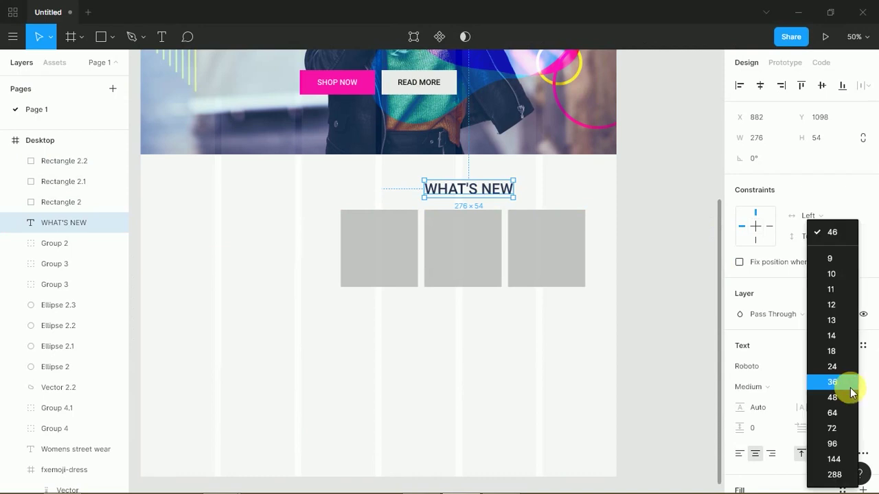
{"action": "left_click", "coordinate": [835, 352]}
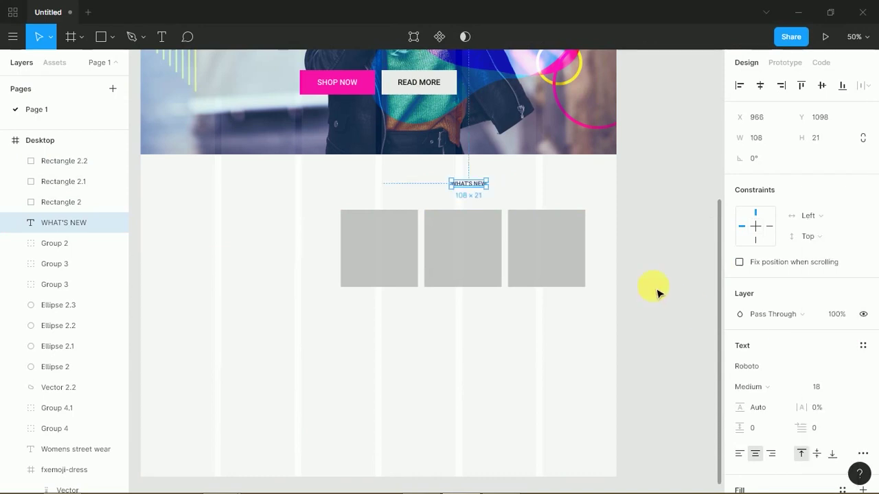
{"action": "left_click", "coordinate": [848, 387]}
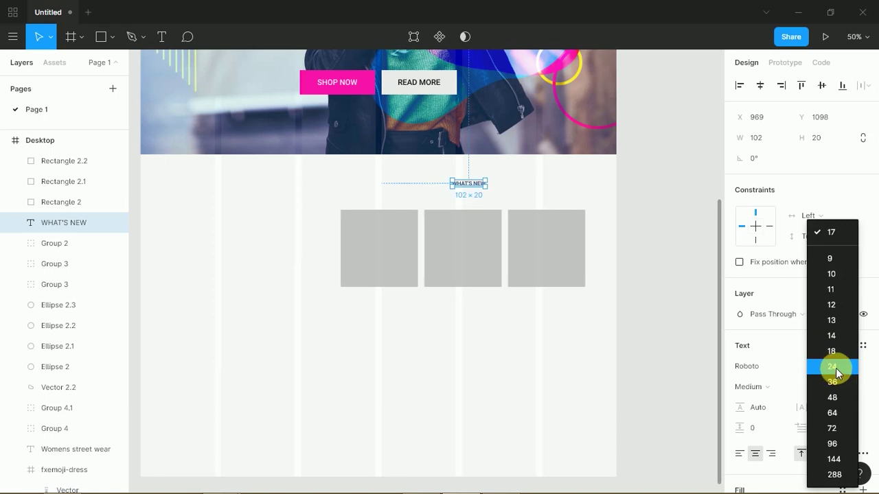
{"action": "left_click", "coordinate": [836, 369]}
{"action": "left_click", "coordinate": [410, 335]}
- Give the three squares a corner radius of 20
{"action": "left_click_drag", "start_coordinate": [351, 325], "coordinate": [649, 254]}
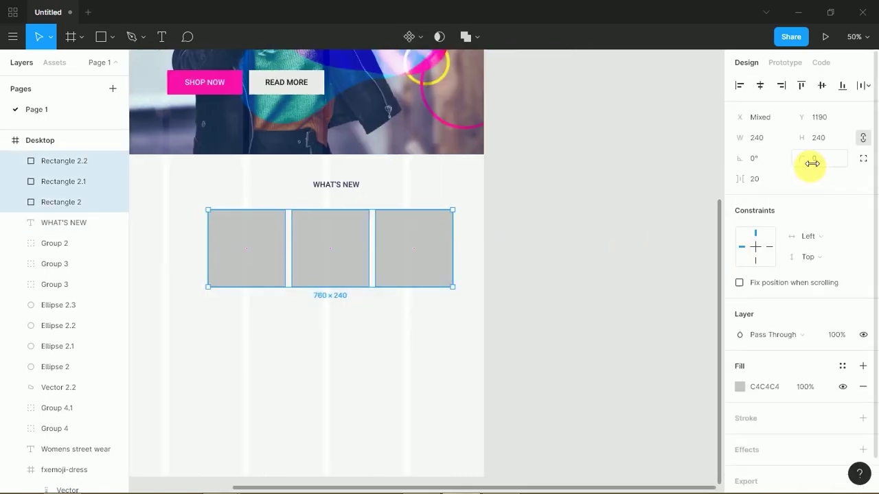
{"action": "mouse_move", "coordinate": [808, 159]}
{"action": "left_mouse_down"}
{"action": "mouse_move", "coordinate": [824, 159]}
{"action": "mouse_move", "coordinate": [751, 147]}
{"action": "mouse_move", "coordinate": [853, 141]}
{"action": "mouse_move", "coordinate": [824, 163]}
{"action": "left_mouse_up"}
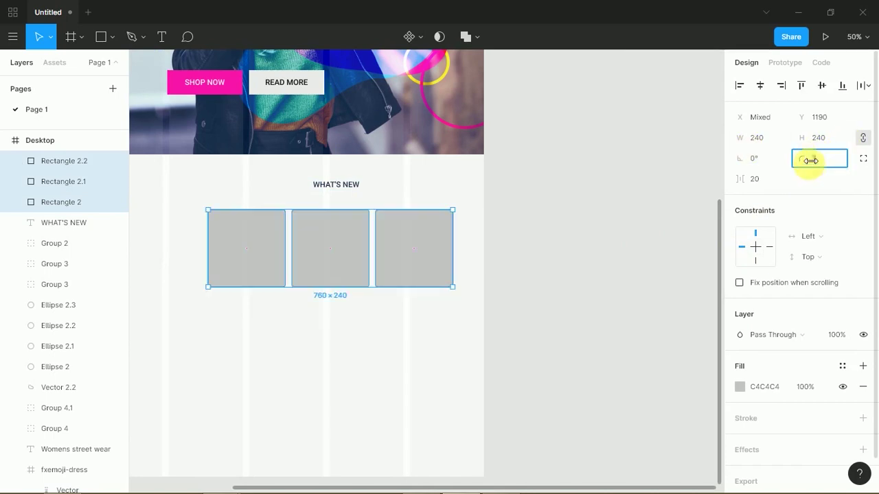
{"action": "type", "text": "20"}
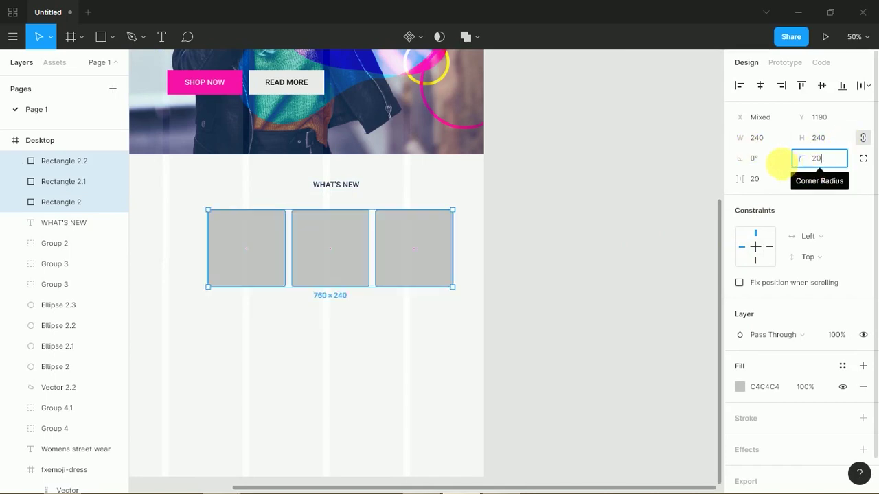
{"action": "key", "text": "Return"}
{"action": "left_click", "coordinate": [483, 336]}
{"action": "left_click_drag", "start_coordinate": [383, 331], "coordinate": [453, 327]}
{"action": "scroll", "coordinate": [373, 308], "scroll_direction": "left", "scroll_amount": 2}
{"action": "left_click_drag", "start_coordinate": [361, 296], "coordinate": [710, 213]}
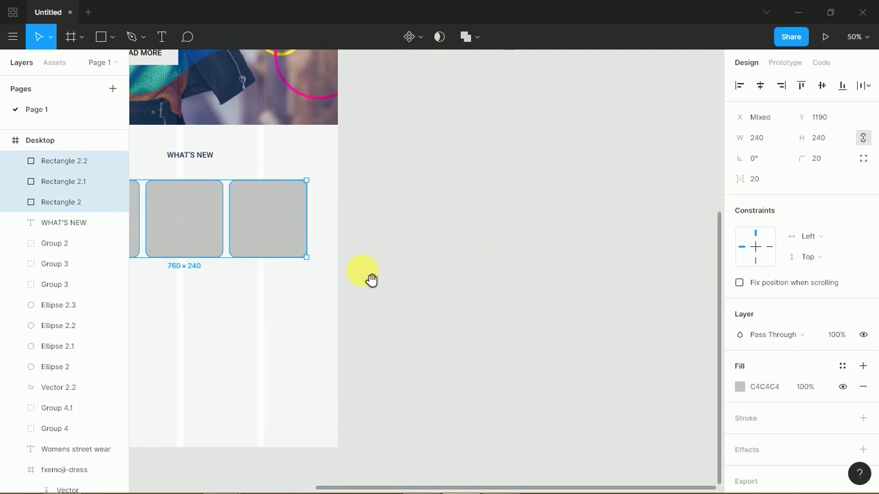
{"action": "scroll", "coordinate": [394, 279], "scroll_direction": "left", "scroll_amount": 4}
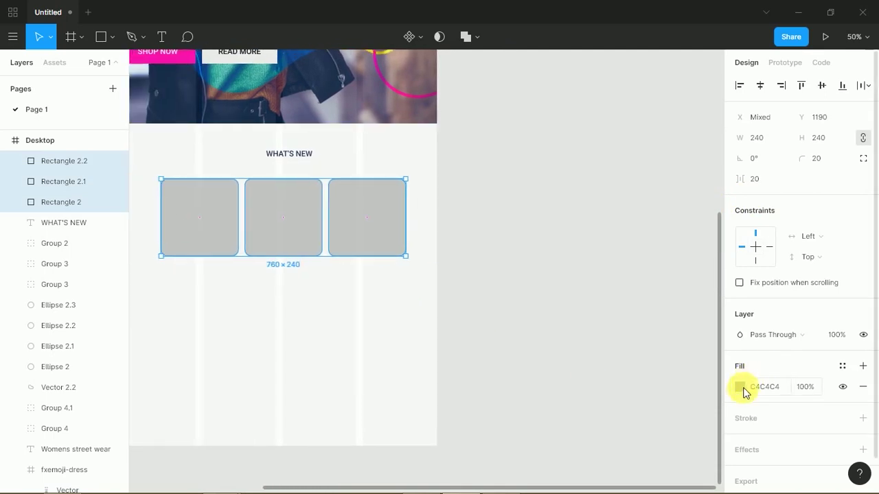
- Fill the three squares white and add a drop shadow with X offset 4
{"action": "left_click", "coordinate": [740, 387]}
{"action": "left_click_drag", "start_coordinate": [618, 237], "coordinate": [559, 164]}
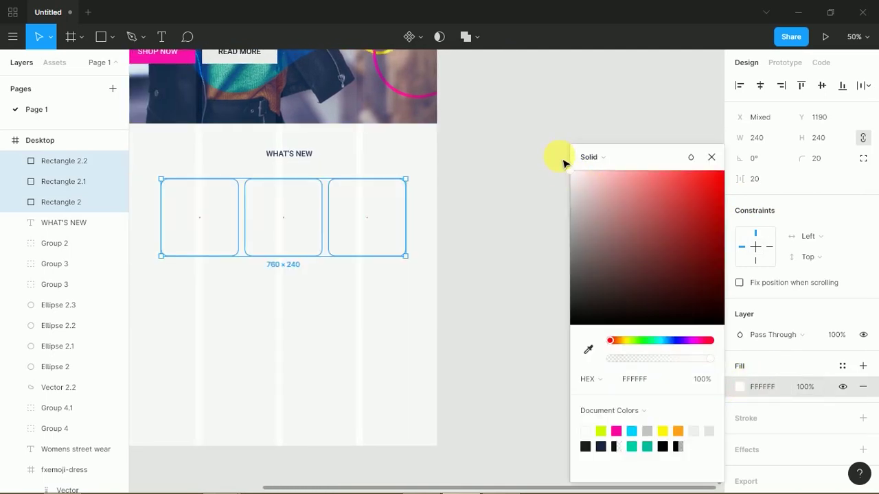
{"action": "left_click", "coordinate": [864, 451]}
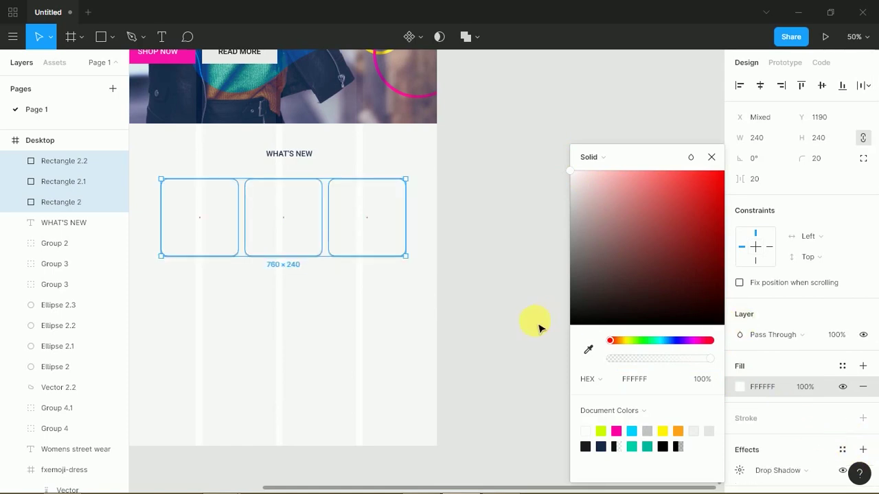
{"action": "left_click", "coordinate": [740, 469]}
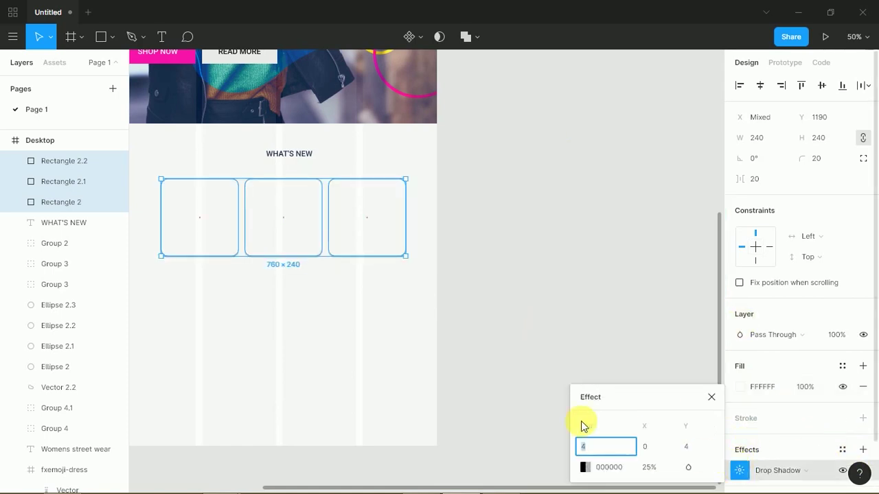
{"action": "left_click", "coordinate": [655, 449]}
{"action": "type", "text": "4"}
{"action": "left_click", "coordinate": [688, 451]}
{"action": "left_click", "coordinate": [579, 449]}
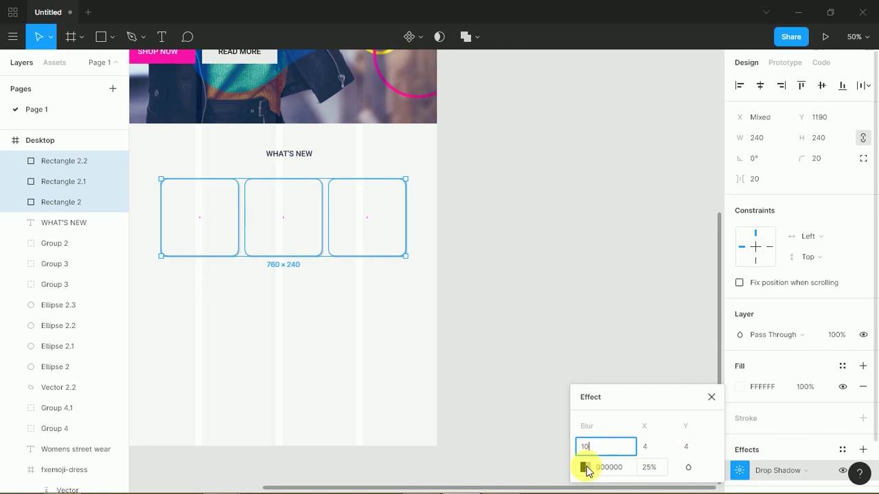
- Colour the drop shadow pink FF00A8
{"action": "left_click", "coordinate": [584, 468]}
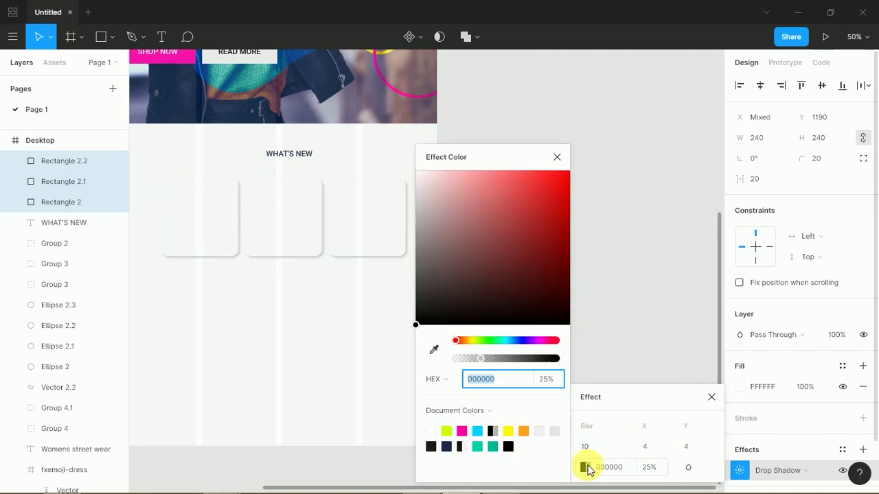
{"action": "left_click", "coordinate": [478, 446]}
{"action": "left_click", "coordinate": [461, 432]}
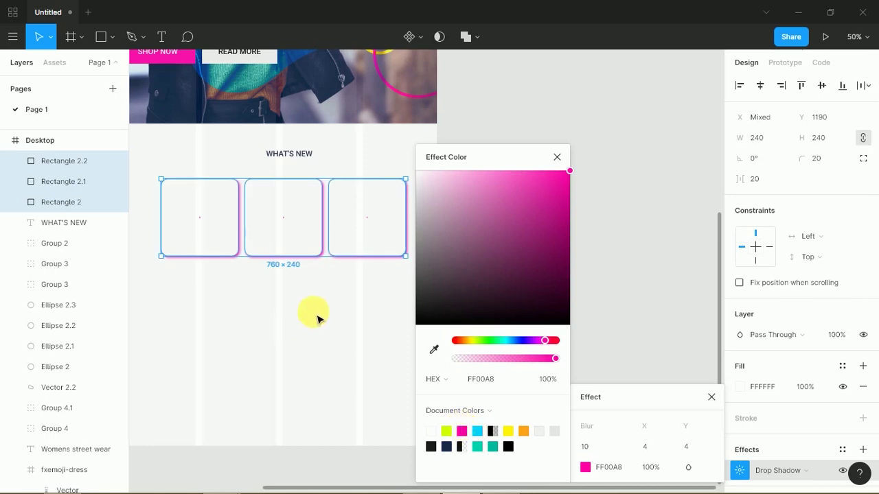
{"action": "left_click", "coordinate": [414, 355]}
{"action": "left_click_drag", "start_coordinate": [405, 296], "coordinate": [313, 240]}
{"action": "left_click", "coordinate": [740, 470]}
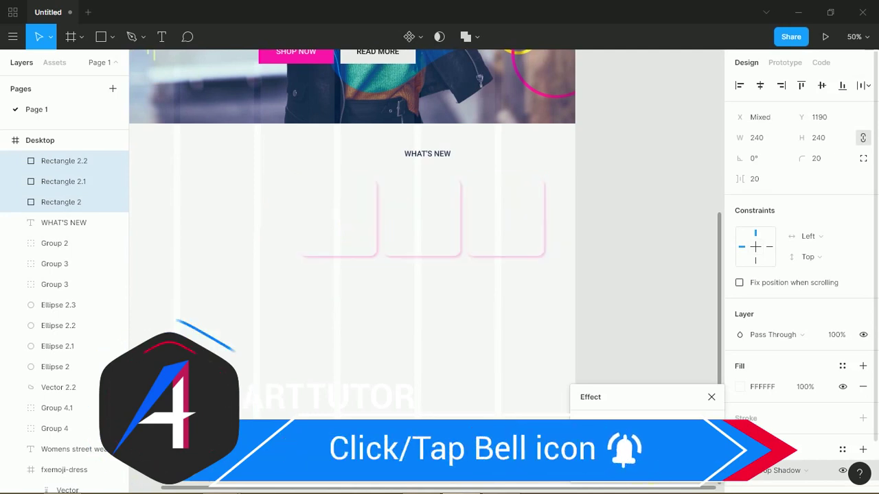
{"action": "left_click", "coordinate": [600, 177]}
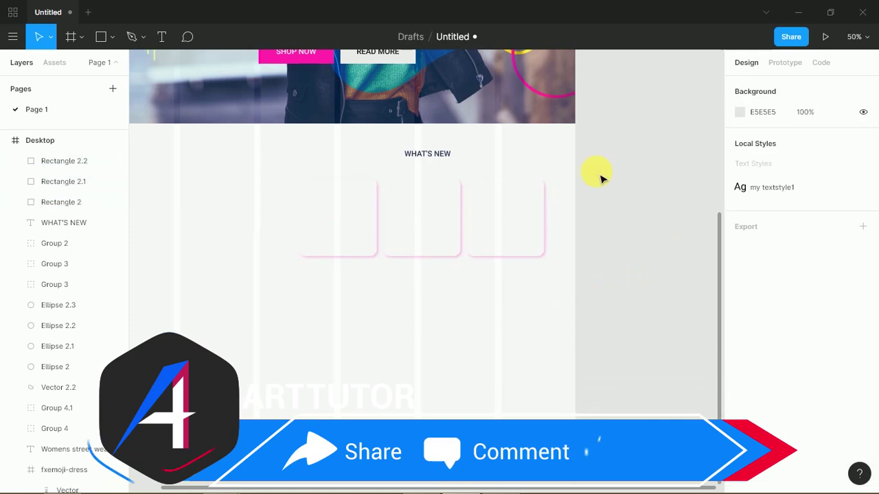
{"action": "left_click", "coordinate": [64, 148]}
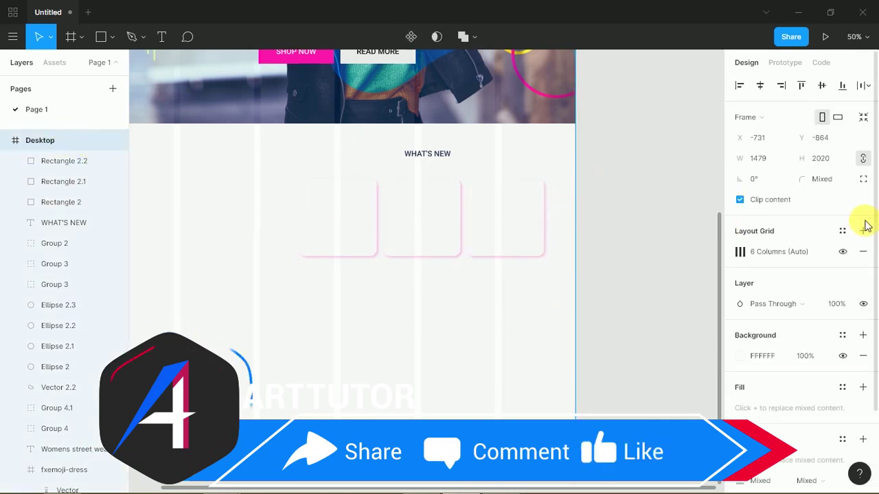
- Hide the Desktop frame's column layout grid
{"action": "left_click", "coordinate": [843, 252]}
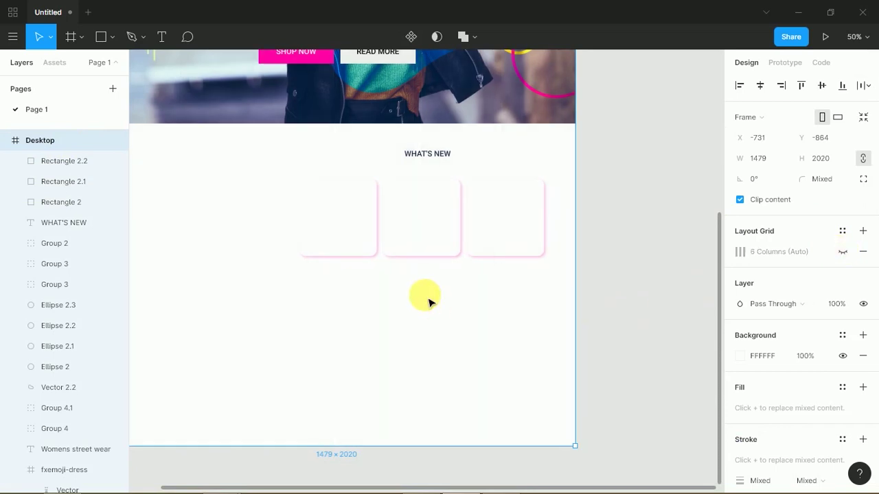
{"action": "left_click_drag", "start_coordinate": [368, 301], "coordinate": [428, 362]}
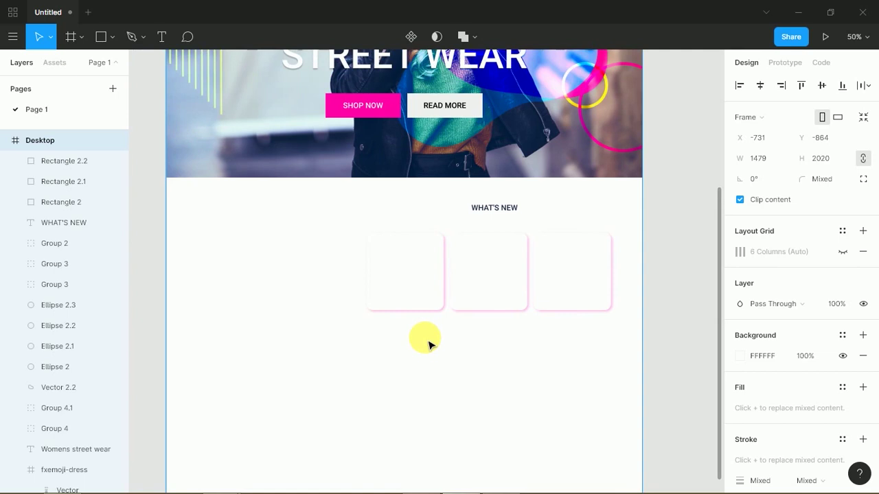
{"action": "mouse_move", "coordinate": [396, 318]}
{"action": "left_mouse_down"}
{"action": "mouse_move", "coordinate": [506, 320]}
{"action": "mouse_move", "coordinate": [404, 317]}
{"action": "left_mouse_up"}
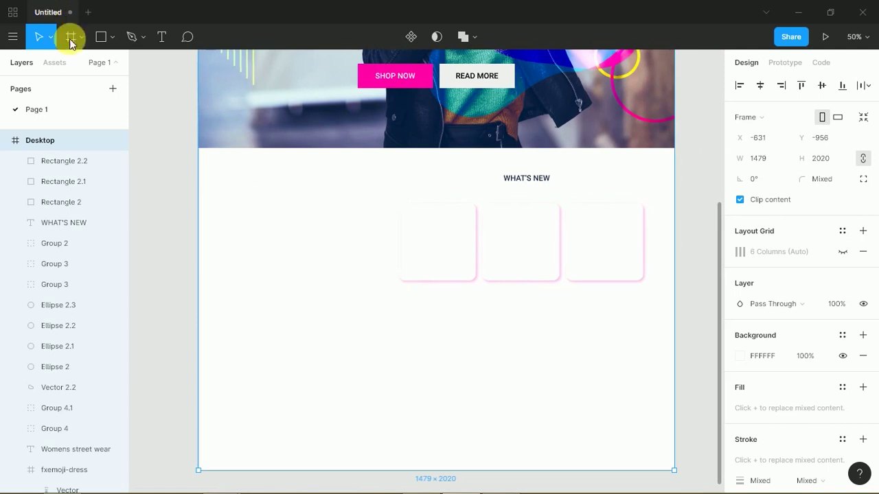
- Add a locked, 10%-opacity background rectangle behind the WHAT'S NEW section
{"action": "left_click", "coordinate": [104, 41]}
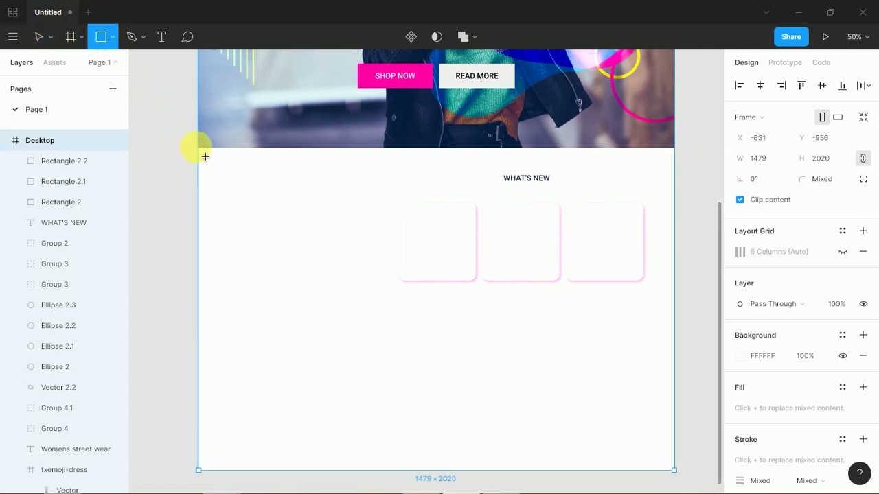
{"action": "left_click_drag", "start_coordinate": [198, 146], "coordinate": [675, 342]}
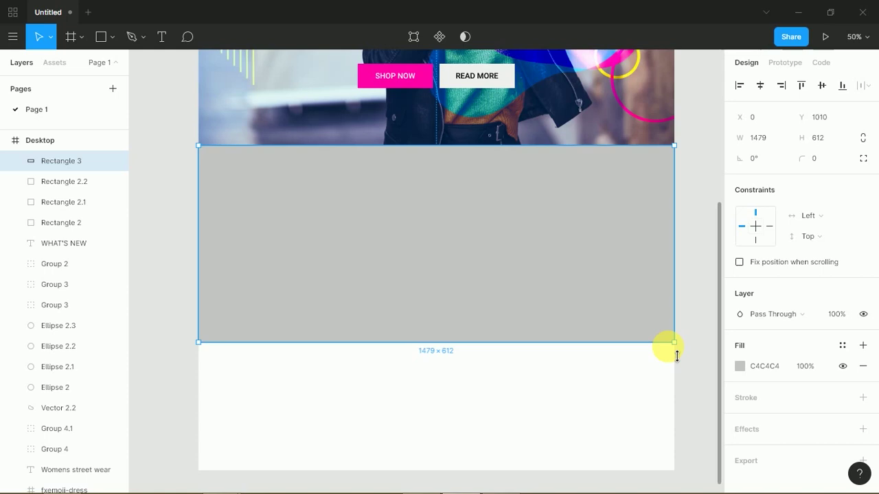
{"action": "key", "text": "ctrl+shift+bracketleft"}
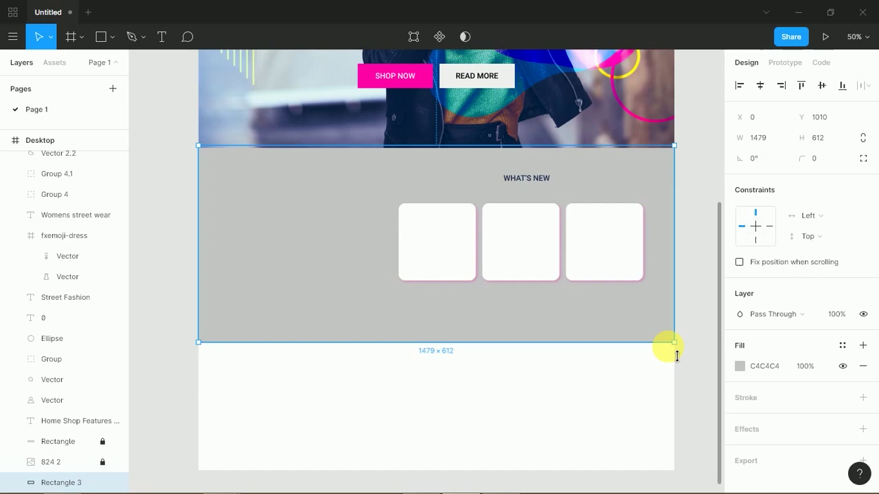
{"action": "key", "text": "1"}
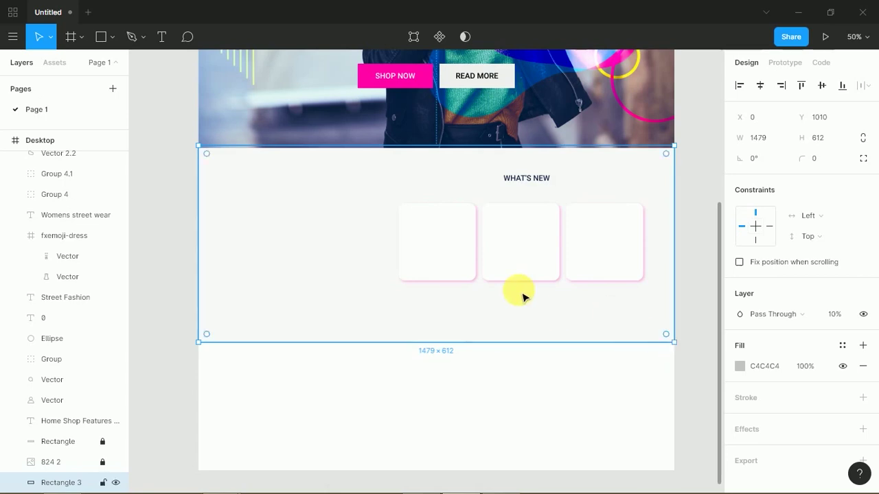
{"action": "left_click", "coordinate": [103, 484]}
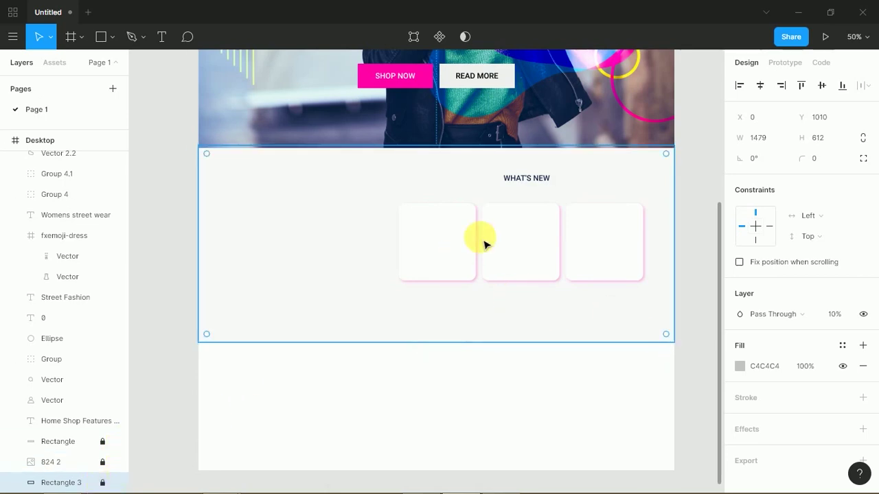
{"action": "left_click", "coordinate": [394, 296]}
- Select the three white cards and scale them up together
{"action": "left_click", "coordinate": [435, 275]}
{"action": "mouse_move", "coordinate": [574, 265]}
{"action": "left_mouse_down"}
{"action": "mouse_move", "coordinate": [612, 255]}
{"action": "mouse_move", "coordinate": [565, 272]}
{"action": "left_mouse_up"}
{"action": "left_click_drag", "start_coordinate": [398, 280], "coordinate": [349, 295]}
{"action": "left_click", "coordinate": [288, 396]}
- Copy the Freepik street photo of a young woman sitting to the clipboard, then return to Figma
{"action": "key", "text": "alt+Tab"}
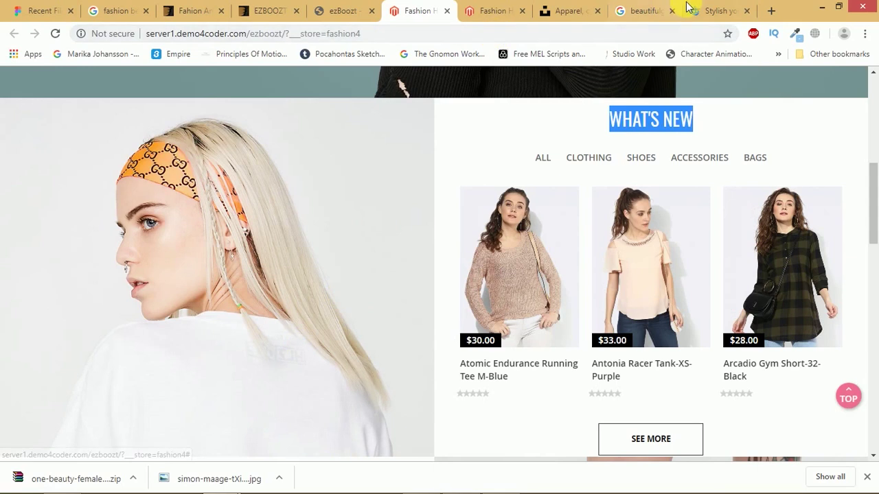
{"action": "left_click", "coordinate": [705, 13]}
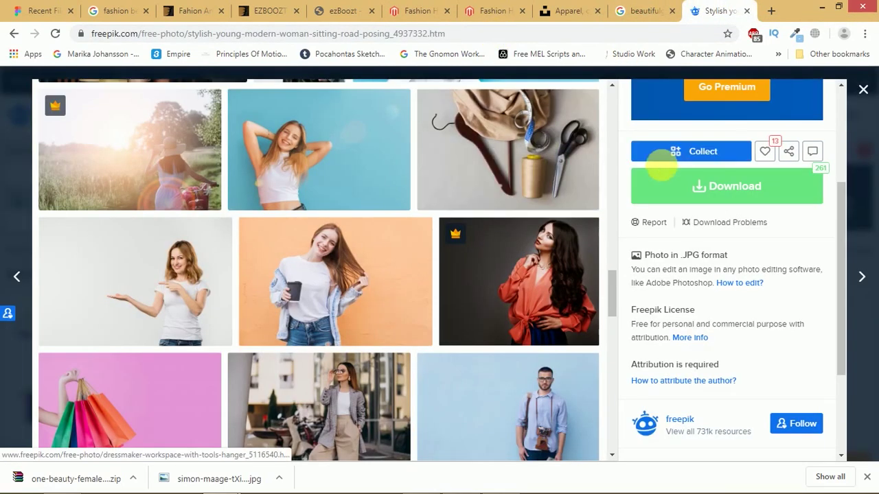
{"action": "scroll", "coordinate": [844, 199], "scroll_direction": "up", "scroll_amount": 1}
{"action": "left_click_drag", "start_coordinate": [844, 199], "coordinate": [794, 94]}
{"action": "left_click_drag", "start_coordinate": [616, 277], "coordinate": [626, 100]}
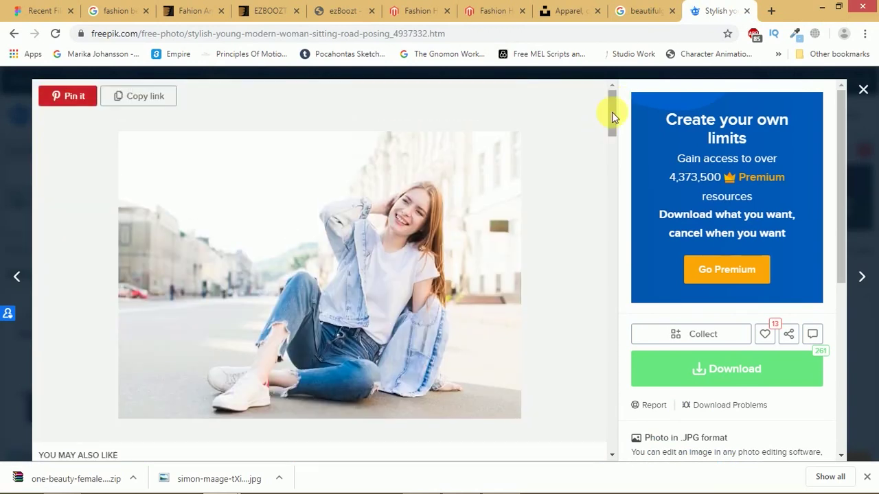
{"action": "right_click", "coordinate": [468, 211]}
{"action": "left_click", "coordinate": [499, 246]}
{"action": "key", "text": "alt+Tab"}
- Paste the street photo, enlarge it to 806×575 at the section's left, and send it behind the cards
{"action": "left_click", "coordinate": [481, 247]}
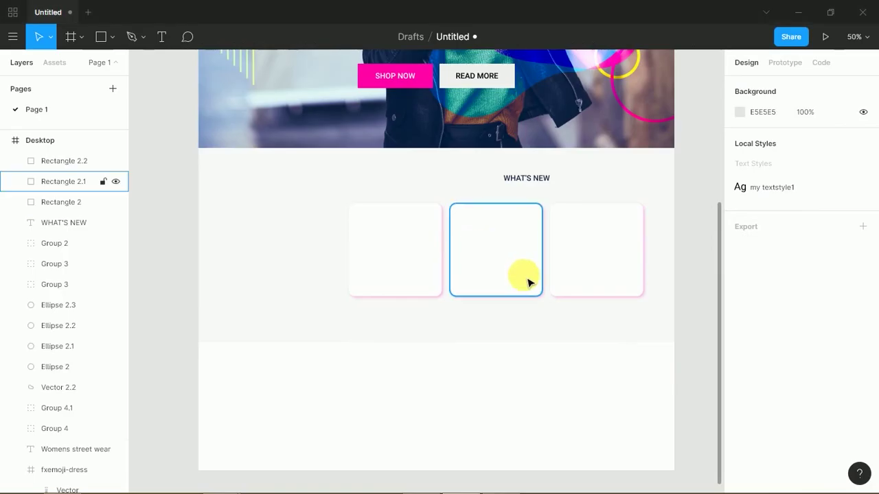
{"action": "key", "text": "ctrl+v"}
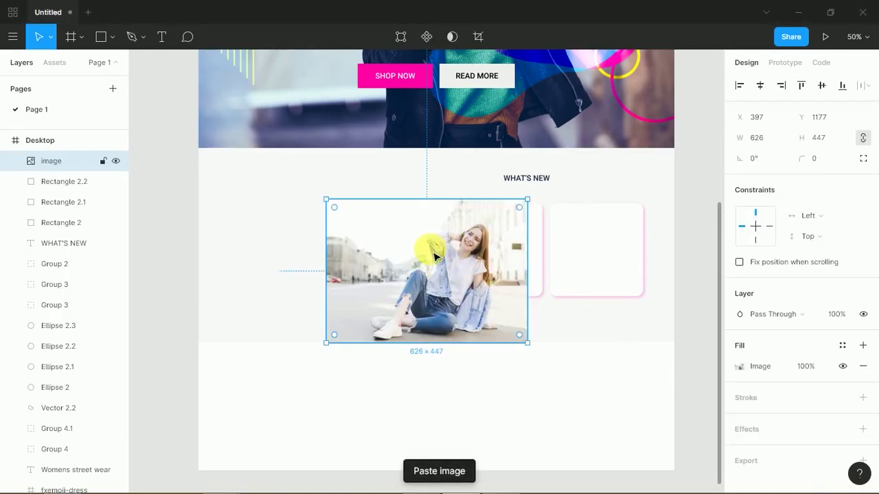
{"action": "left_click_drag", "start_coordinate": [432, 256], "coordinate": [322, 239]}
{"action": "left_click_drag", "start_coordinate": [436, 180], "coordinate": [467, 162]}
{"action": "left_click_drag", "start_coordinate": [436, 190], "coordinate": [435, 191]}
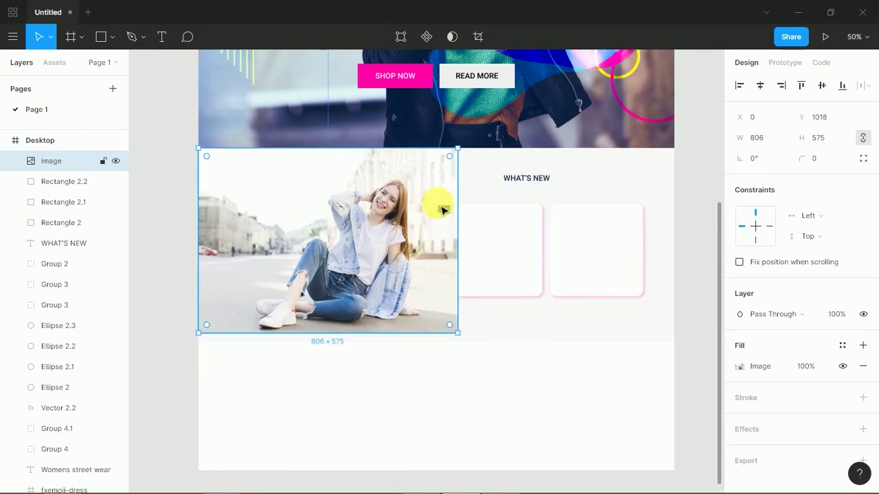
{"action": "key", "text": "ctrl+shift+["}
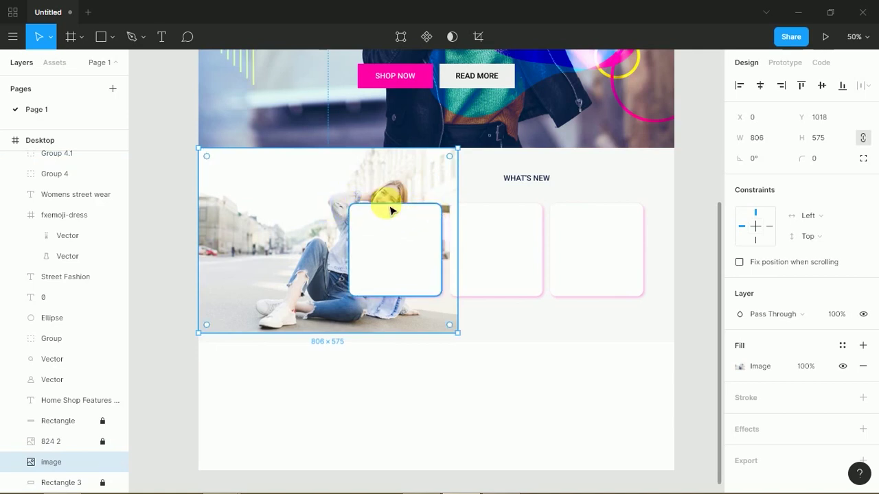
{"action": "left_click_drag", "start_coordinate": [355, 201], "coordinate": [305, 198]}
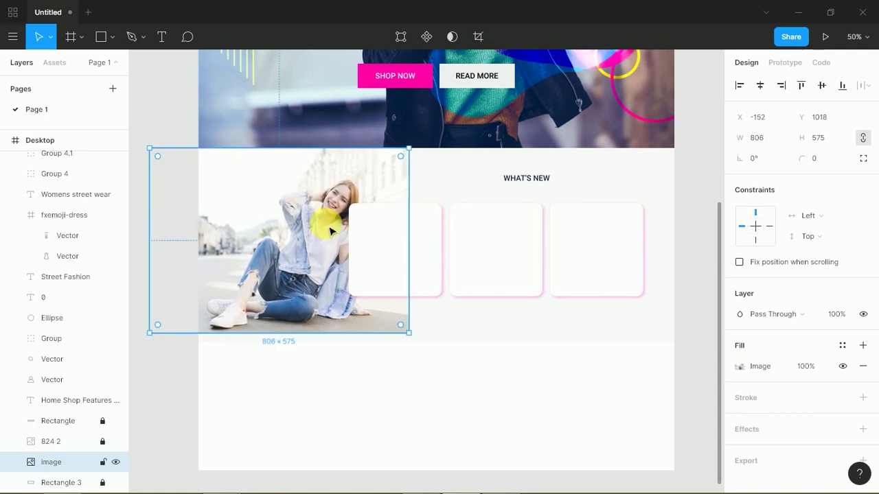
{"action": "left_click", "coordinate": [518, 424]}
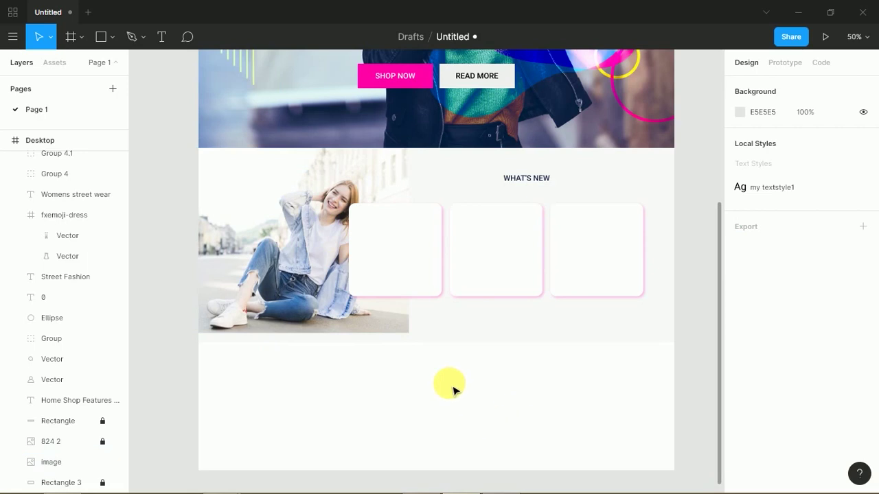
- Set the WHAT'S NEW heading to font size 48 and shift it slightly left
{"action": "left_click", "coordinate": [529, 180]}
{"action": "left_click", "coordinate": [840, 388]}
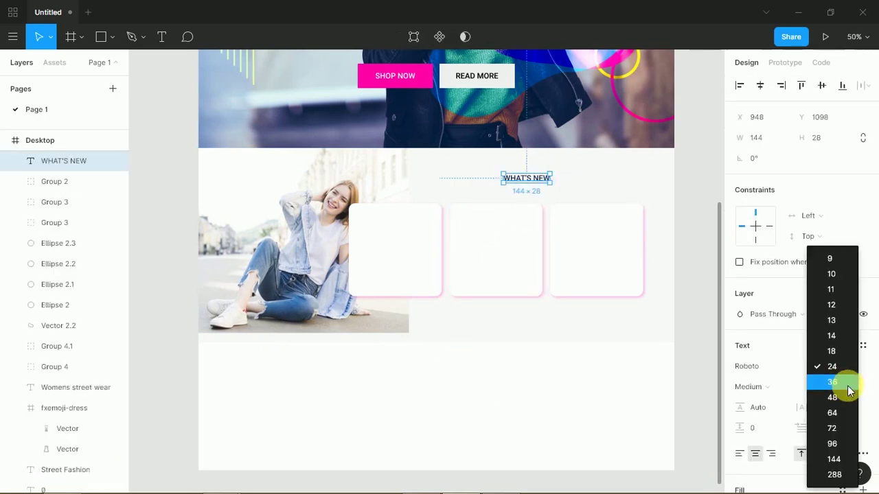
{"action": "left_click", "coordinate": [837, 402]}
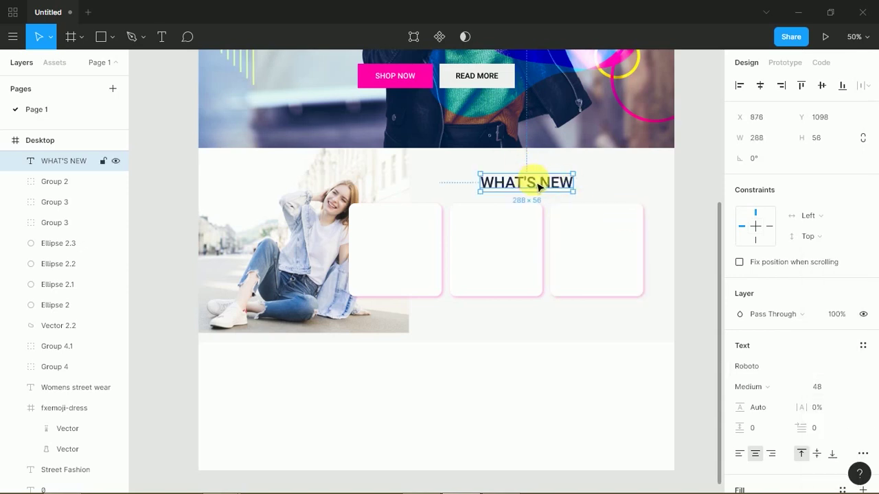
{"action": "left_click_drag", "start_coordinate": [549, 180], "coordinate": [516, 184]}
{"action": "left_click", "coordinate": [522, 382]}
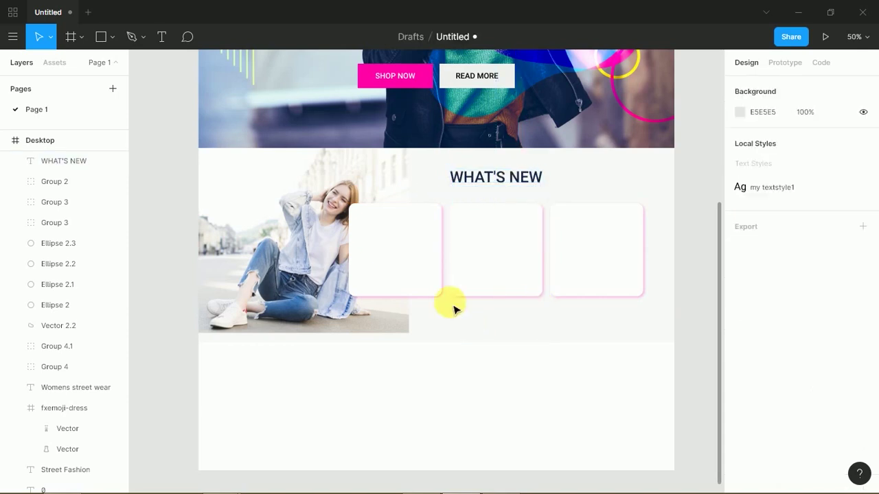
- Select the three cards, then quit a running app from the system tray
{"action": "left_click", "coordinate": [436, 275]}
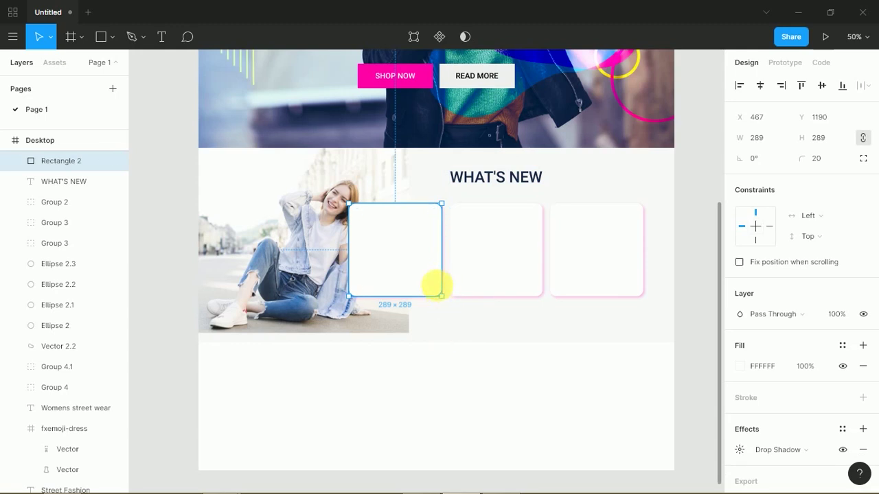
{"action": "left_click", "coordinate": [485, 278], "text": "shift"}
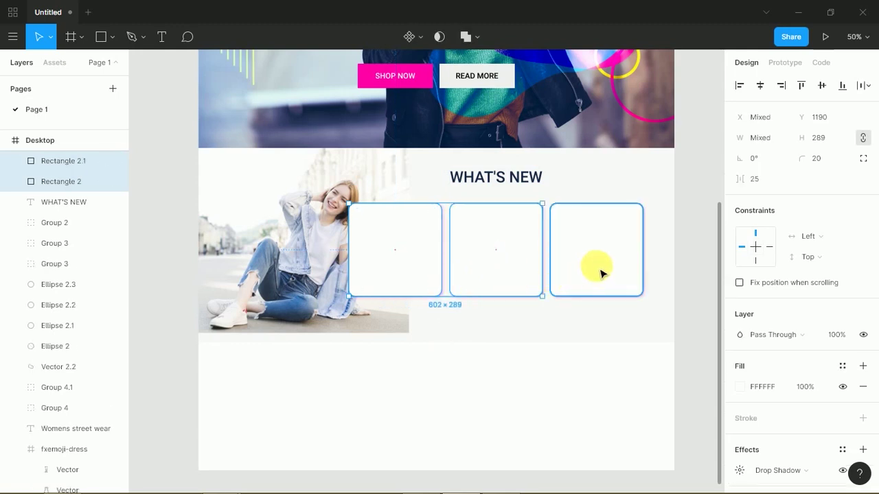
{"action": "left_click", "coordinate": [583, 265], "text": "shift"}
{"action": "mouse_move", "coordinate": [554, 484]}
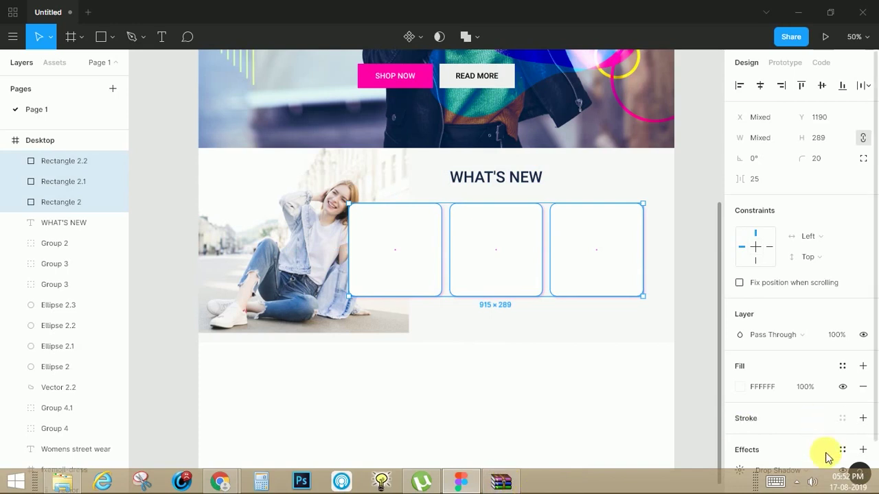
{"action": "left_click", "coordinate": [796, 482]}
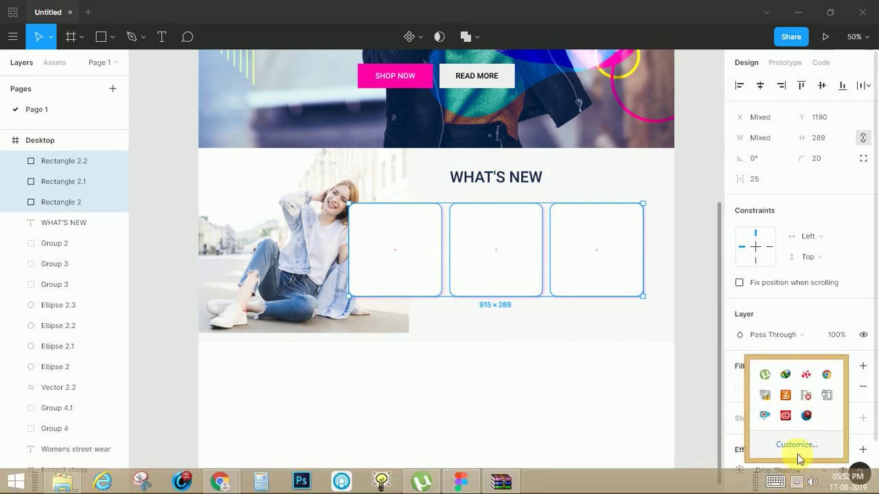
{"action": "right_click", "coordinate": [764, 417]}
{"action": "left_click", "coordinate": [647, 308]}
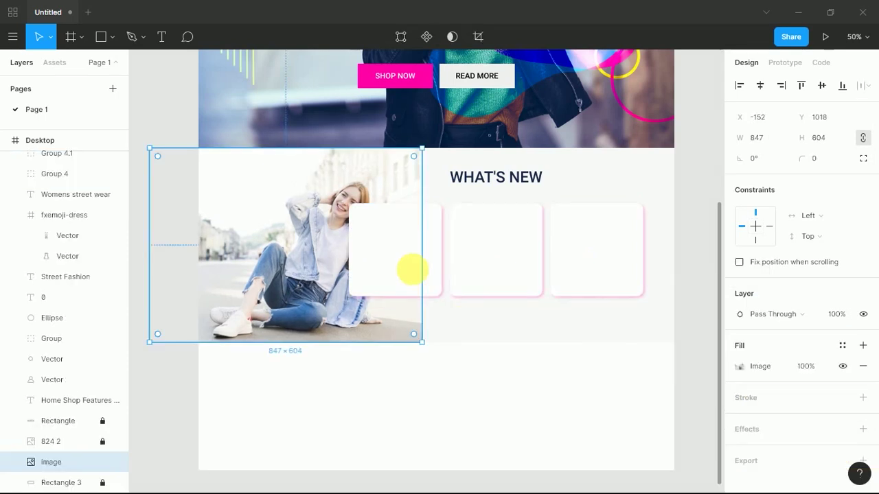
- Stretch the three white cards taller together
{"action": "left_click", "coordinate": [419, 268]}
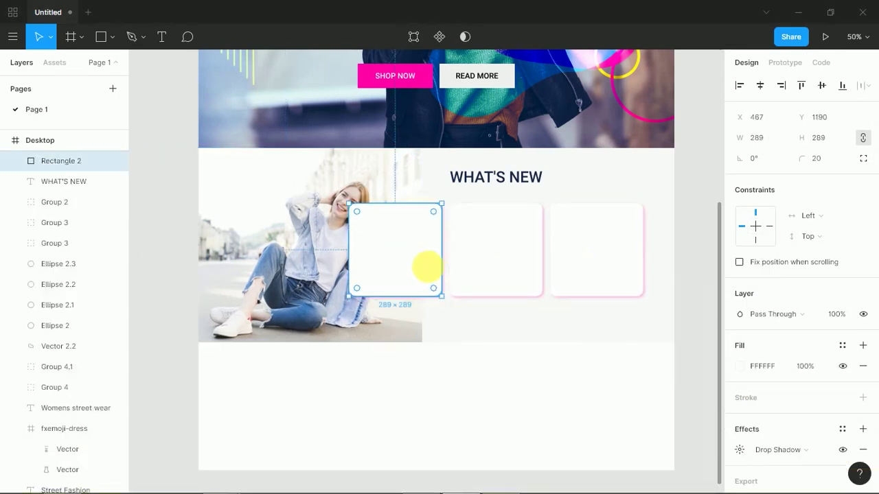
{"action": "left_click", "coordinate": [499, 266], "text": "shift"}
{"action": "left_click", "coordinate": [580, 270], "text": "shift"}
{"action": "left_click_drag", "start_coordinate": [527, 309], "coordinate": [527, 378]}
{"action": "left_click", "coordinate": [519, 400]}
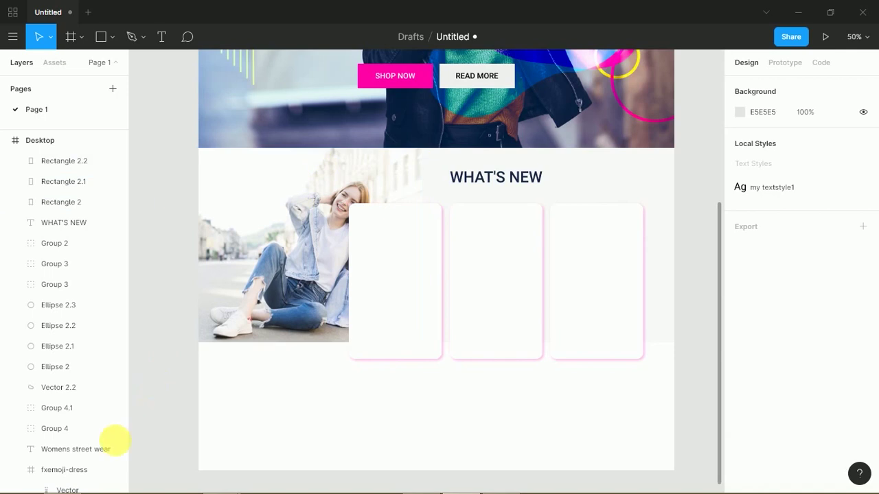
- Check the section background's arrange options in its context menu
{"action": "right_click", "coordinate": [653, 171]}
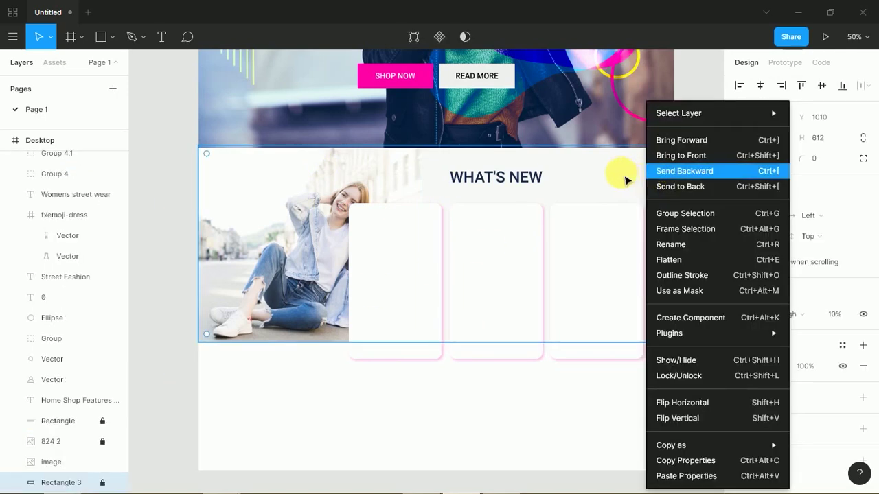
{"action": "left_click", "coordinate": [547, 410]}
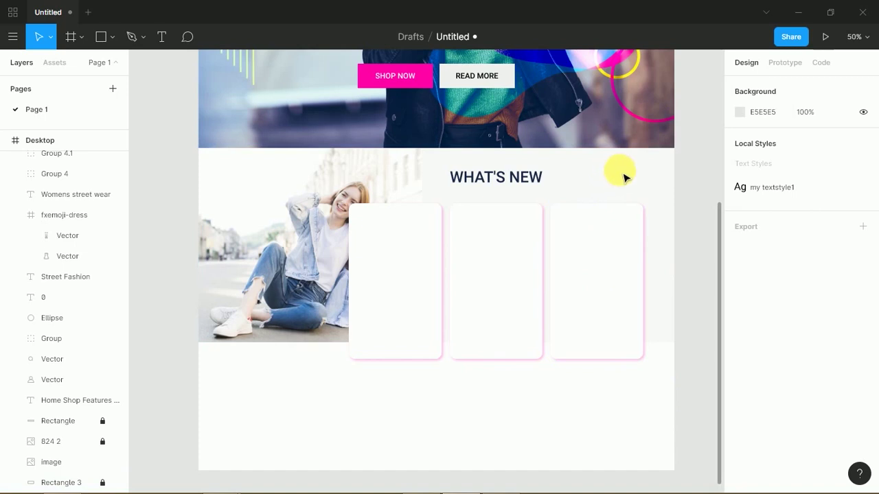
{"action": "right_click", "coordinate": [624, 178]}
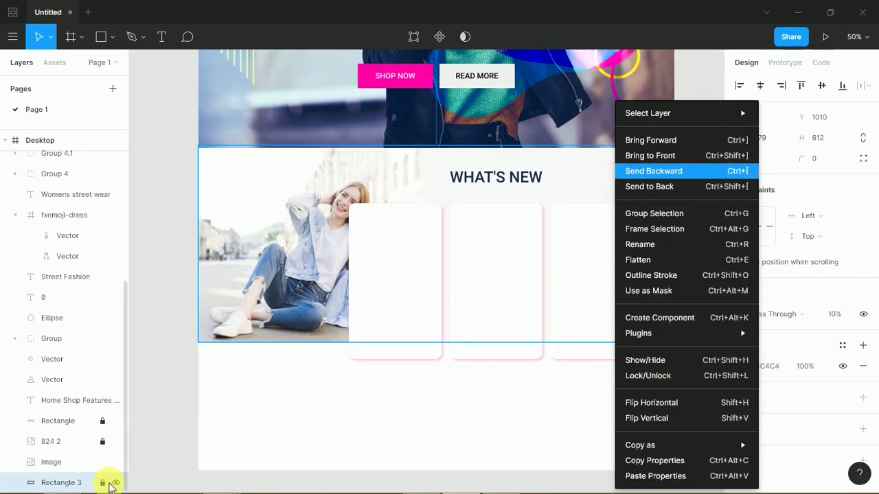
{"action": "key", "text": "alt+Tab"}
{"action": "key", "text": "alt+Tab"}
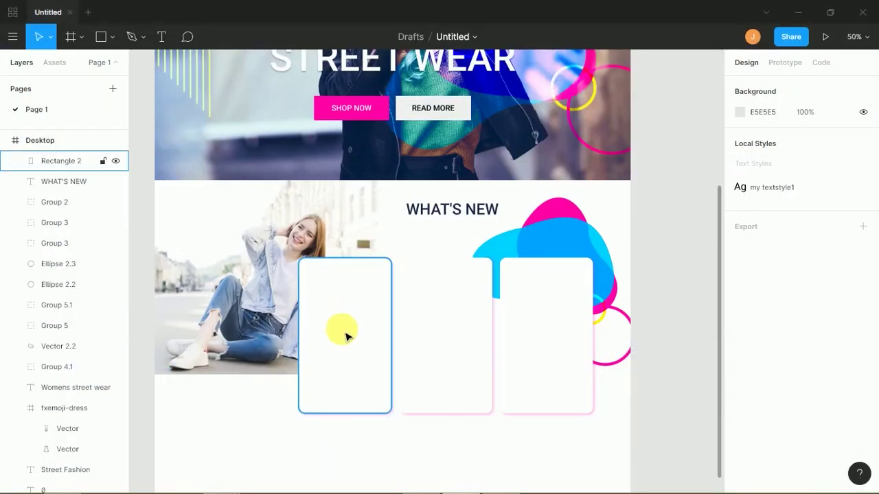
- Paste the pink-backdrop model photo over the left card and mask it to the card's shape
{"action": "left_click", "coordinate": [346, 335]}
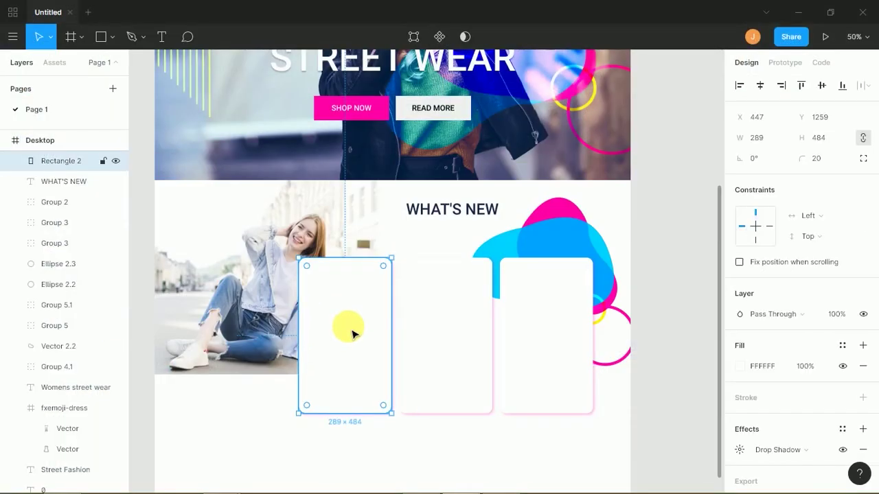
{"action": "key", "text": "ctrl+v"}
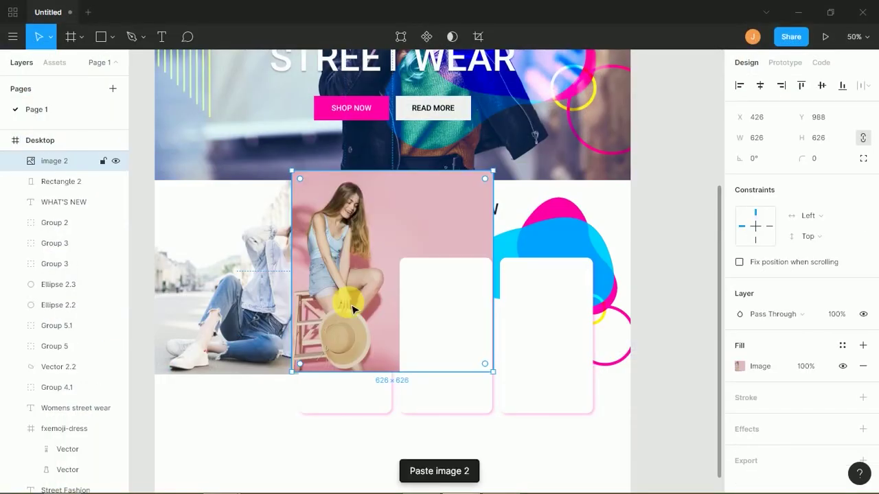
{"action": "left_click_drag", "start_coordinate": [337, 333], "coordinate": [310, 389]}
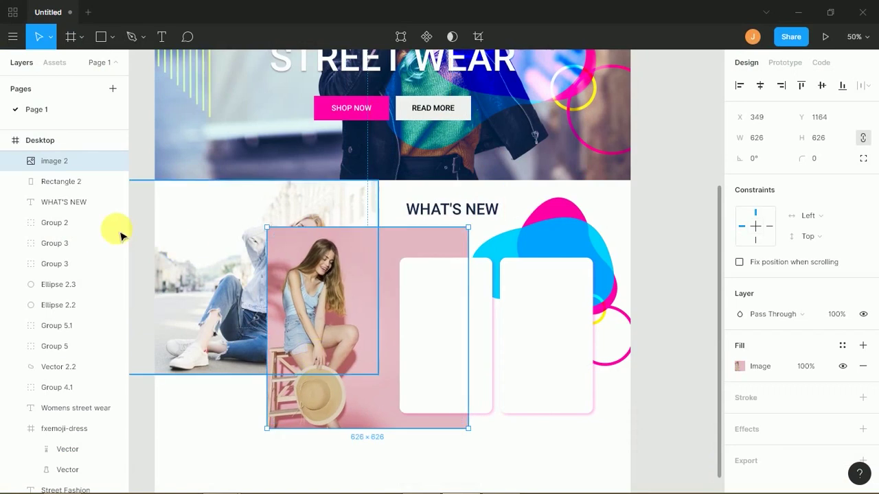
{"action": "left_click", "coordinate": [73, 181], "text": "shift"}
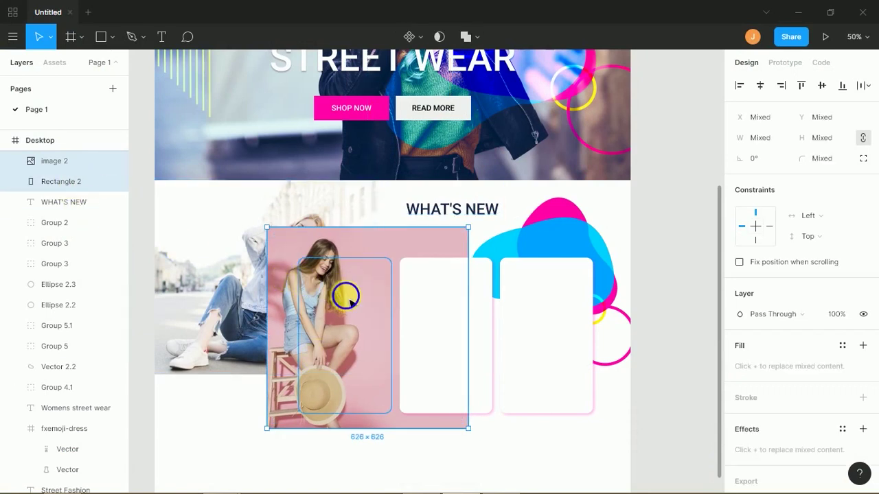
{"action": "right_click", "coordinate": [345, 295]}
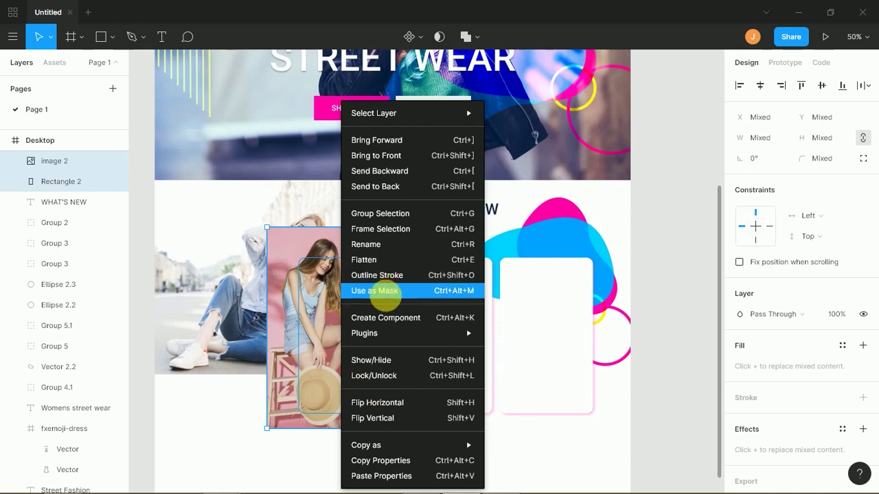
{"action": "left_click", "coordinate": [374, 291]}
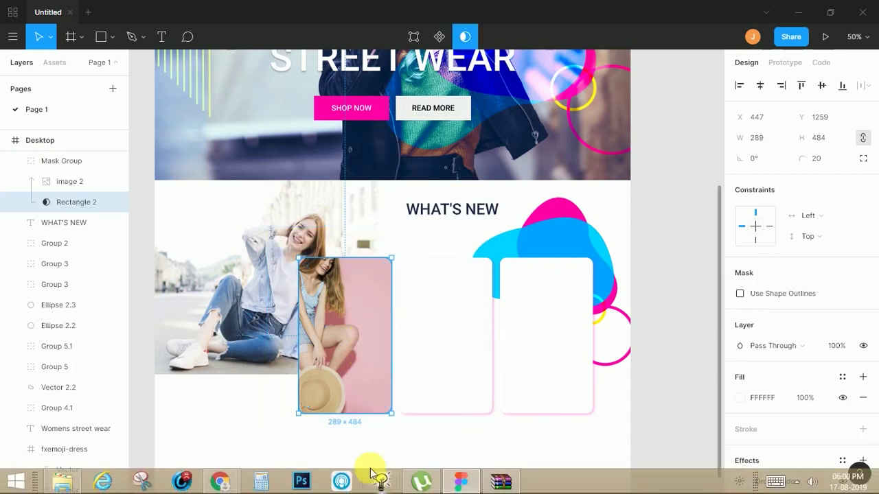
{"action": "left_click", "coordinate": [328, 447]}
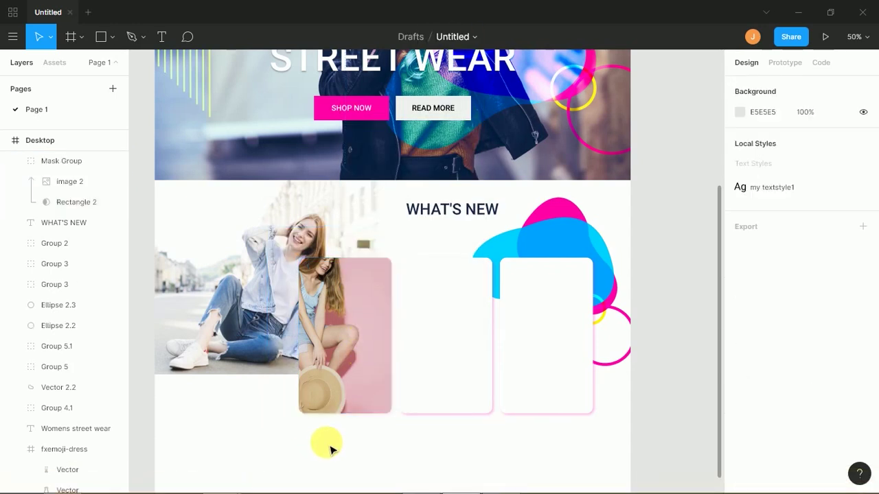
- Reposition the photo right and down inside the left card through its image fill settings
{"action": "double_click", "coordinate": [337, 362]}
{"action": "double_click", "coordinate": [344, 357]}
{"action": "left_click_drag", "start_coordinate": [345, 357], "coordinate": [373, 373]}
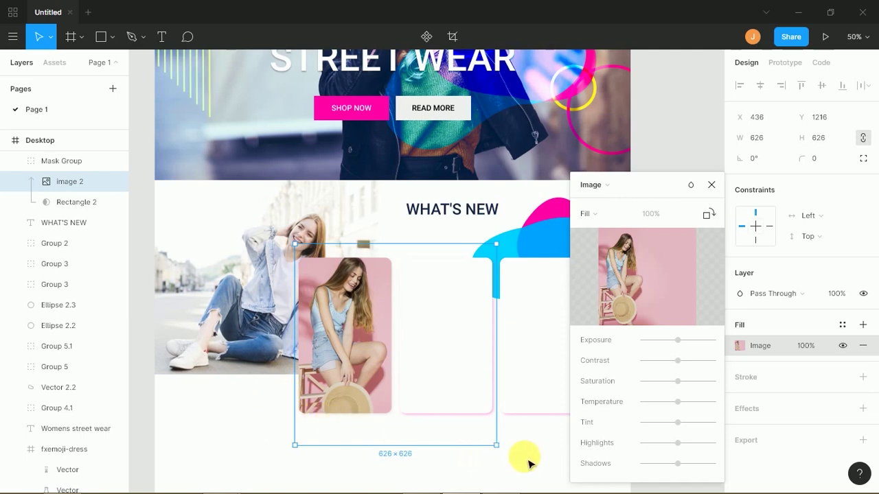
{"action": "scroll", "coordinate": [420, 373], "scroll_direction": "down", "scroll_amount": 1}
{"action": "scroll", "coordinate": [421, 373], "scroll_direction": "right", "scroll_amount": 1}
{"action": "left_click", "coordinate": [712, 187]}
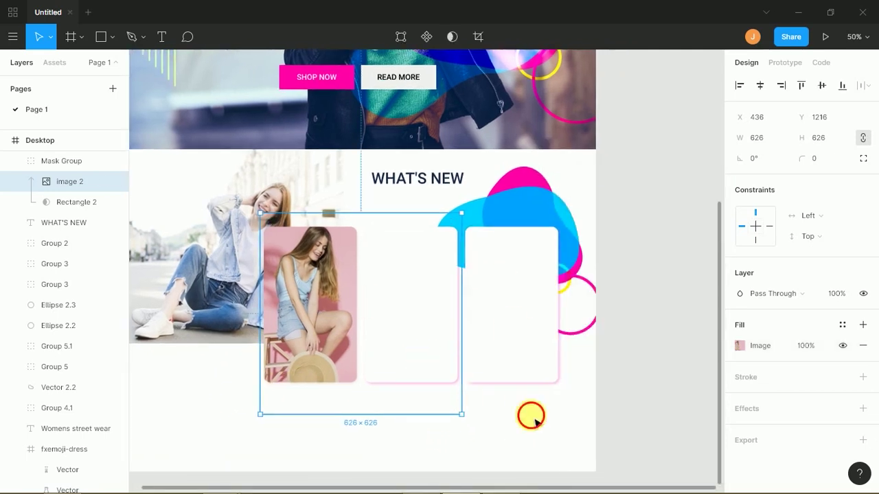
- Select the middle card and open the young lady in elegant dress photo on Freepik
{"action": "left_click", "coordinate": [440, 348]}
{"action": "key", "text": "alt+Tab"}
{"action": "left_click_drag", "start_coordinate": [870, 128], "coordinate": [856, 243]}
{"action": "left_click", "coordinate": [326, 149]}
{"action": "right_click", "coordinate": [388, 313]}
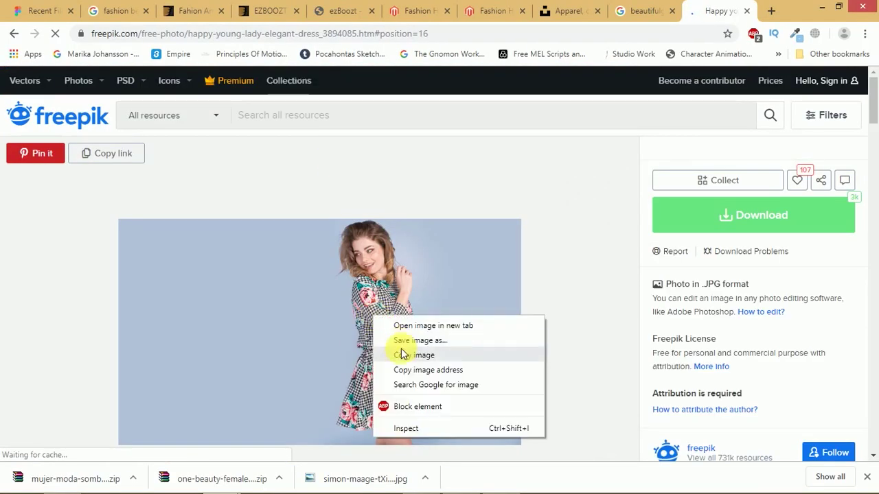
- Copy and paste the dress photo into Figma, then delete it again
{"action": "left_click", "coordinate": [402, 351]}
{"action": "key", "text": "alt+Tab"}
{"action": "key", "text": "ctrl+v"}
{"action": "left_click_drag", "start_coordinate": [407, 308], "coordinate": [416, 333]}
{"action": "key", "text": "Delete"}
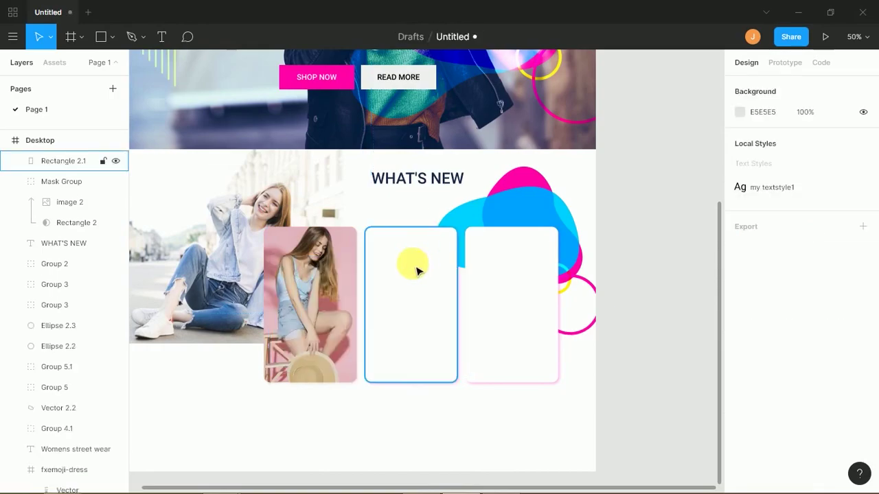
- Copy a different model photo from its Freepik page
{"action": "key", "text": "alt+Tab"}
{"action": "left_click_drag", "start_coordinate": [870, 103], "coordinate": [871, 330]}
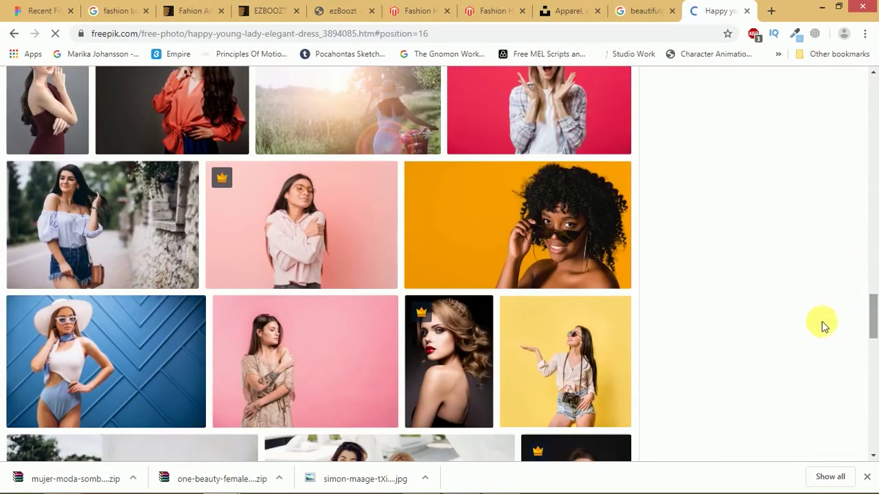
{"action": "left_click", "coordinate": [98, 212]}
{"action": "right_click", "coordinate": [316, 278]}
{"action": "left_click", "coordinate": [356, 317]}
{"action": "key", "text": "alt+Tab"}
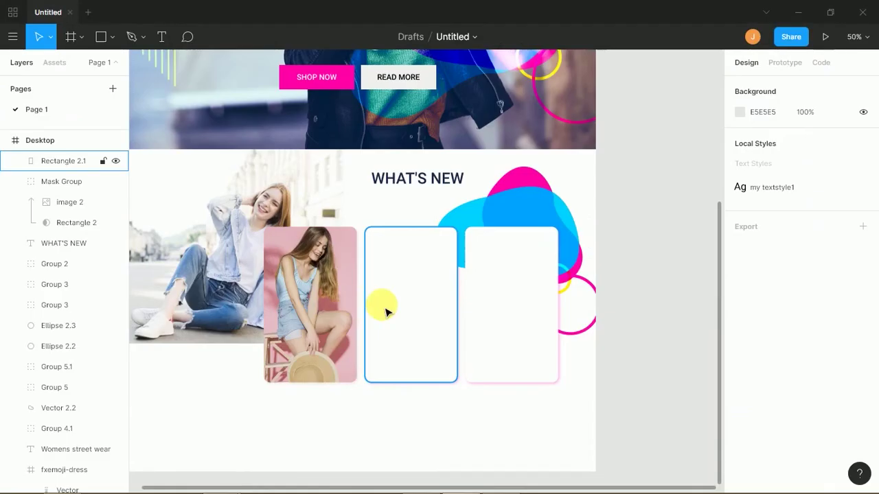
- Paste the off-shoulder model photo and mask it to the middle card
{"action": "scroll", "coordinate": [359, 304], "scroll_direction": "up", "scroll_amount": 3}
{"action": "scroll", "coordinate": [392, 352], "scroll_direction": "down", "scroll_amount": 3}
{"action": "key", "text": "ctrl+v"}
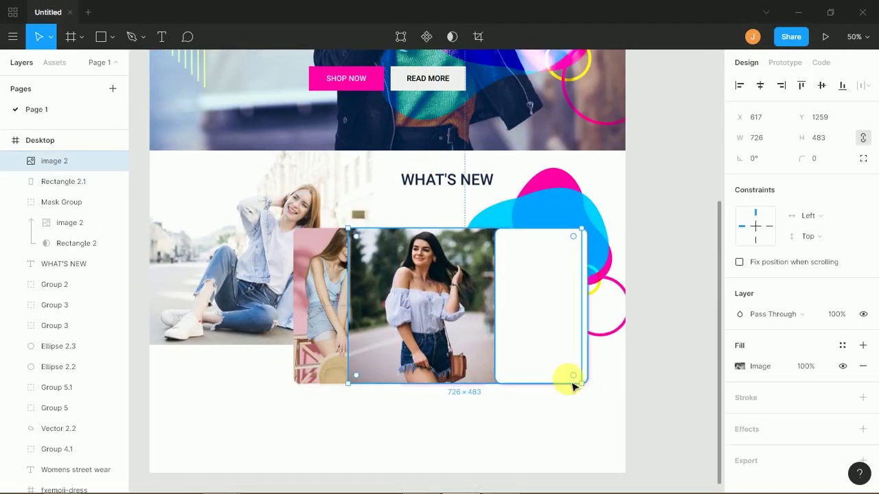
{"action": "left_click", "coordinate": [437, 371], "text": "shift"}
{"action": "right_click", "coordinate": [442, 369]}
{"action": "left_click", "coordinate": [471, 289]}
- Select the third card and scroll the Freepik results for the last photo
{"action": "left_click", "coordinate": [495, 405]}
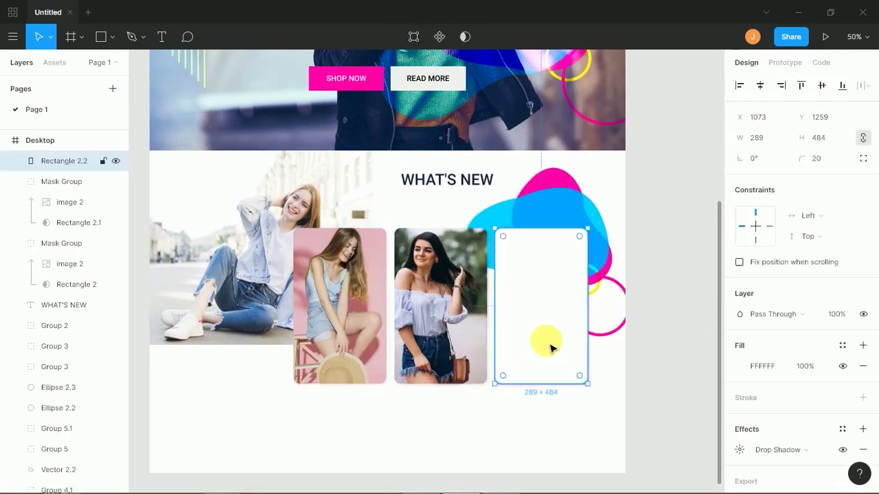
{"action": "key", "text": "alt+Tab"}
{"action": "left_click_drag", "start_coordinate": [872, 96], "coordinate": [859, 215]}
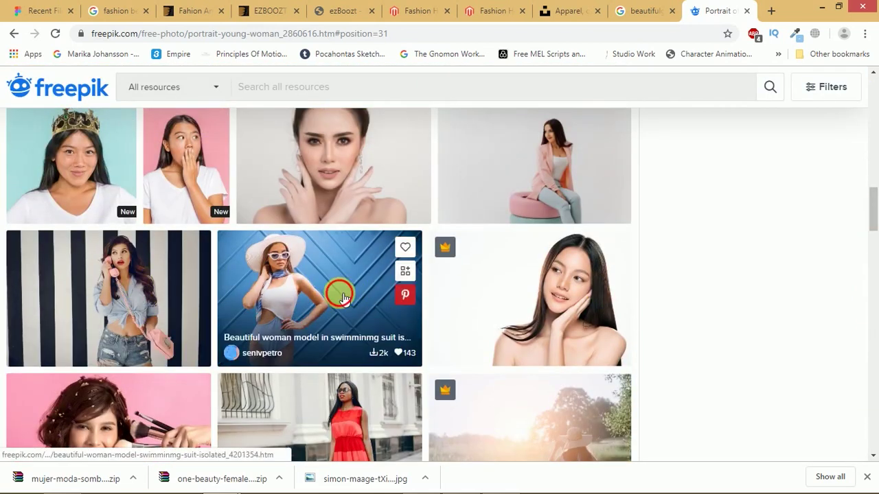
- Copy the grey-jacket model photo from its Freepik page
{"action": "left_click", "coordinate": [346, 295]}
{"action": "left_click_drag", "start_coordinate": [872, 92], "coordinate": [871, 396]}
{"action": "left_click", "coordinate": [581, 199]}
{"action": "right_click", "coordinate": [374, 287]}
{"action": "left_click", "coordinate": [386, 326]}
{"action": "key", "text": "alt+Tab"}
- Paste the grey-jacket photo, mask it to the right card, and shrink it to fit
{"action": "key", "text": "ctrl+v"}
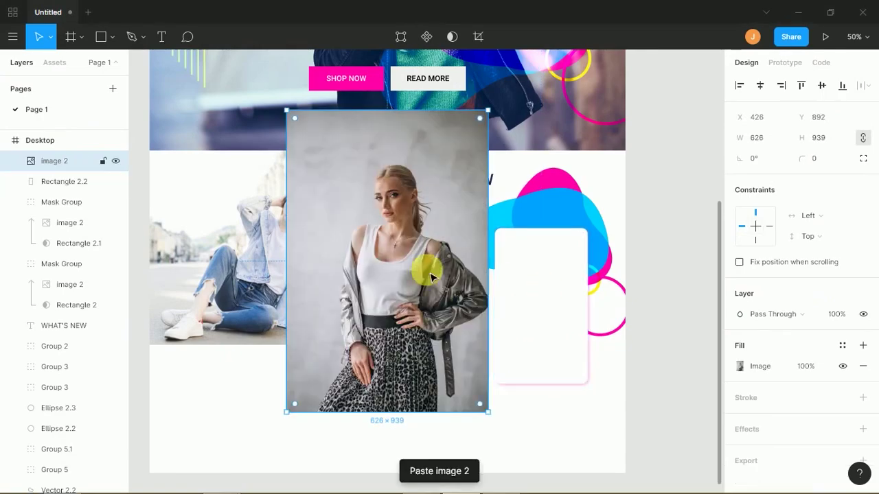
{"action": "left_click_drag", "start_coordinate": [439, 275], "coordinate": [575, 305]}
{"action": "left_click", "coordinate": [64, 181], "text": "shift"}
{"action": "right_click", "coordinate": [585, 331]}
{"action": "left_click", "coordinate": [592, 290]}
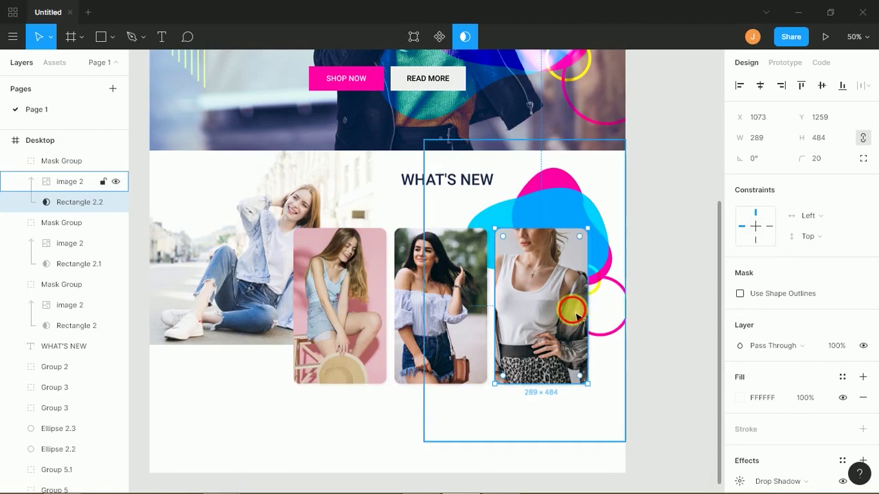
{"action": "left_click", "coordinate": [460, 416]}
{"action": "left_click_drag", "start_coordinate": [426, 443], "coordinate": [516, 400]}
- Inspect the finished third photo card, then deselect it
{"action": "left_click", "coordinate": [522, 427]}
{"action": "left_click", "coordinate": [555, 385]}
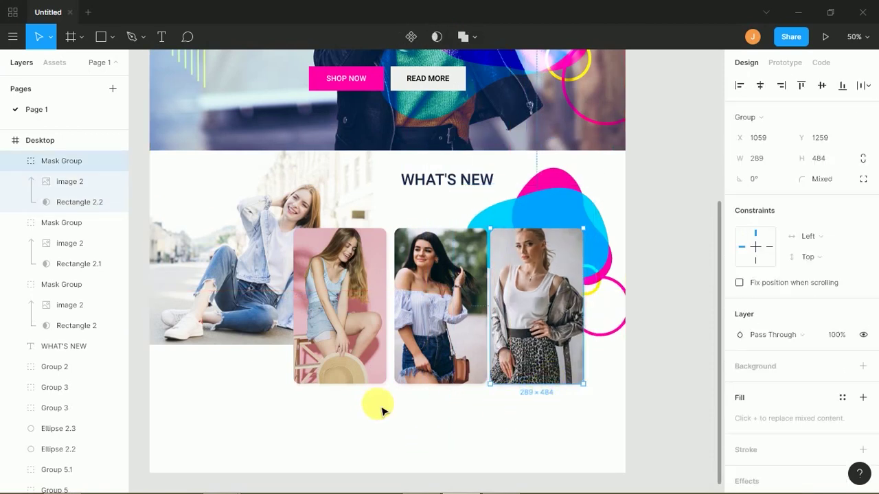
{"action": "left_click", "coordinate": [419, 426]}
{"action": "key", "text": "alt+Tab"}
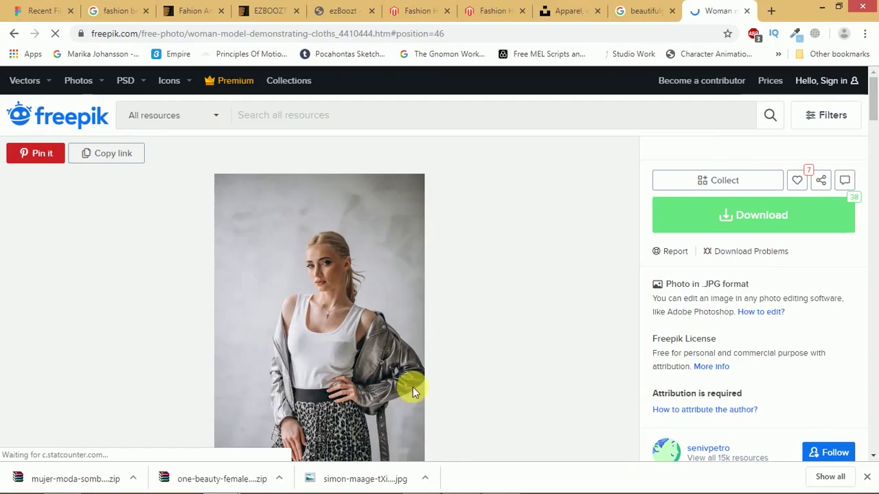
- Bring the ezBoozt fashion store tab forward and scroll to its WHAT'S NEW product row
{"action": "left_click", "coordinate": [419, 10]}
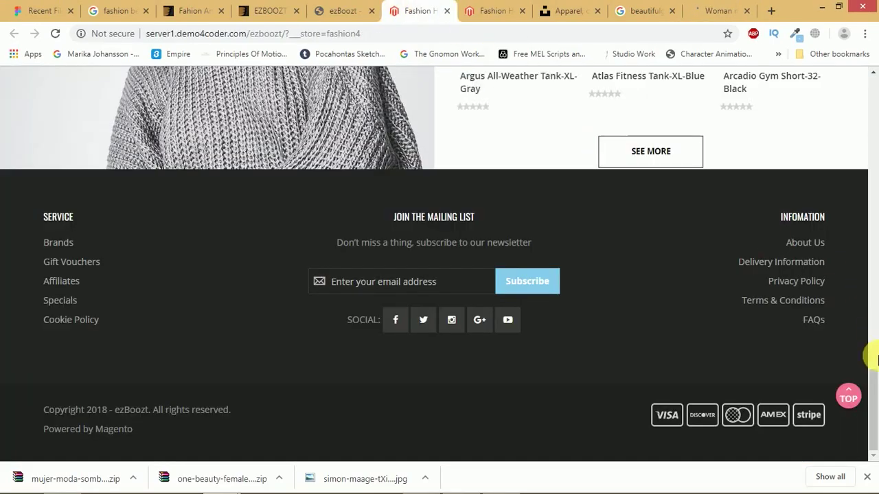
{"action": "left_click_drag", "start_coordinate": [877, 397], "coordinate": [858, 197]}
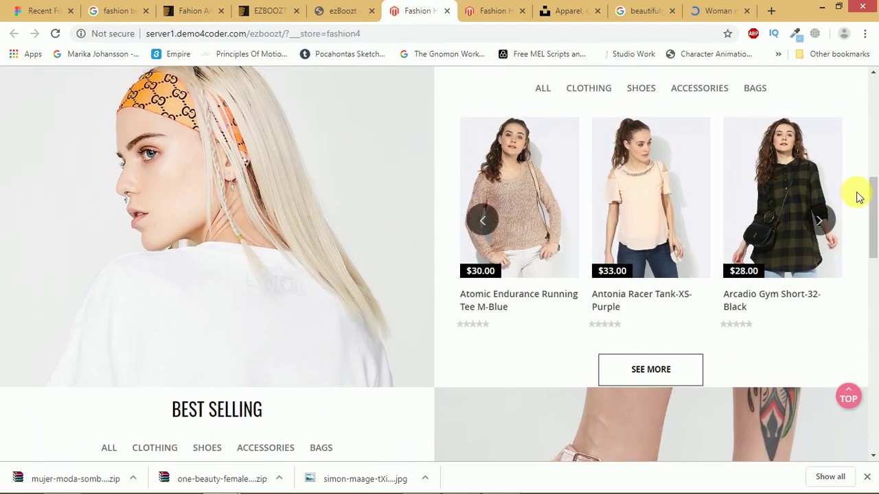
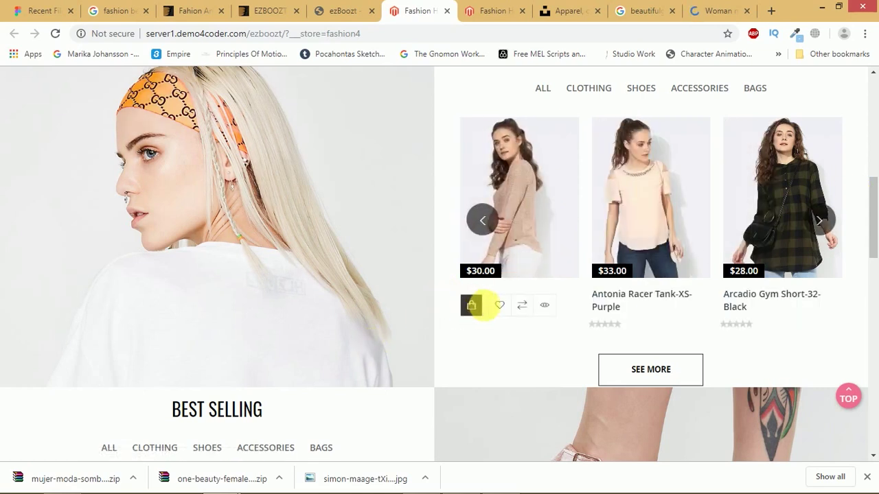
- Review the reference shop's first product card and its hover icons, then return to Figma
{"action": "mouse_move", "coordinate": [483, 308]}
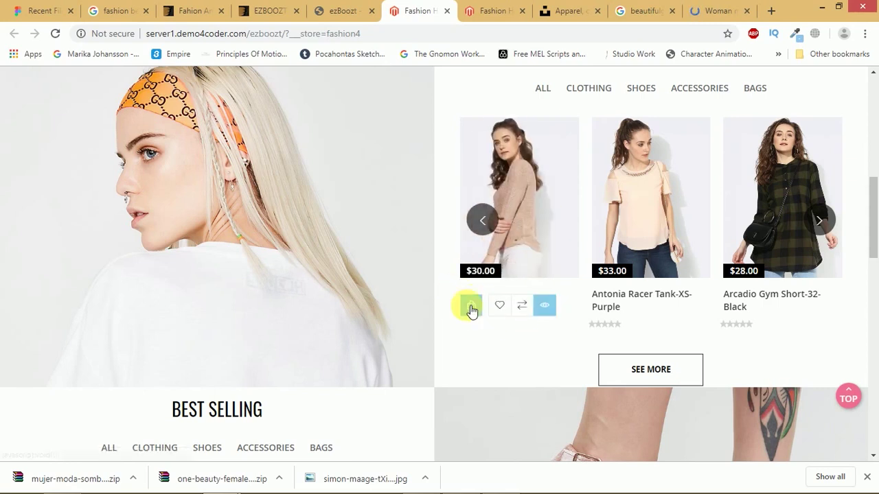
{"action": "mouse_move", "coordinate": [529, 223]}
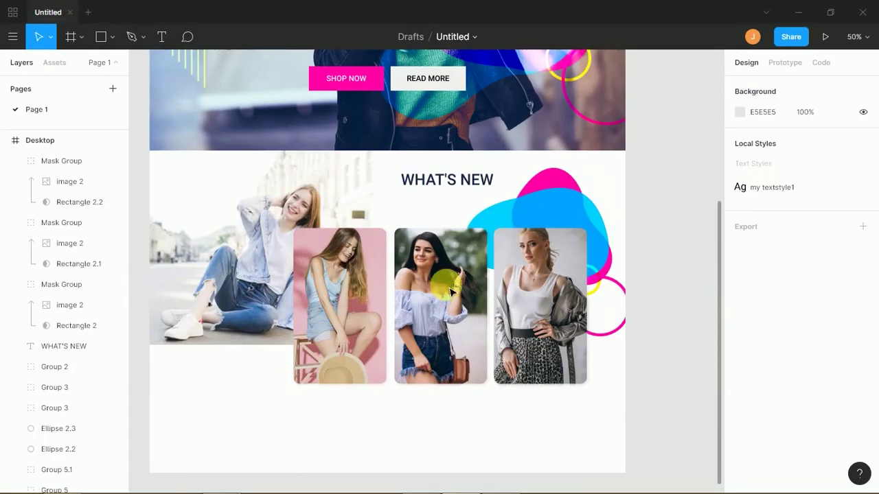
- Inspect the middle and pink product card images, then clear the selection
{"action": "key", "text": "shift+0"}
{"action": "left_click", "coordinate": [387, 402]}
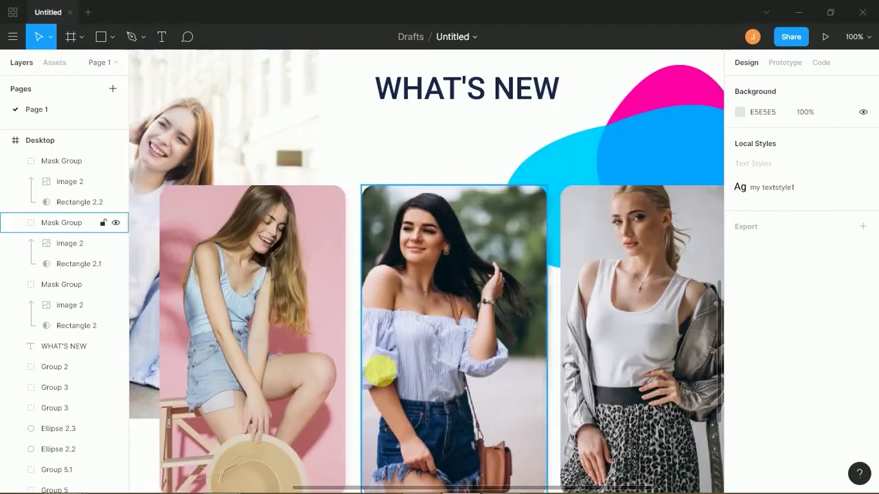
{"action": "key", "text": "minus"}
{"action": "left_click", "coordinate": [378, 336]}
{"action": "left_click", "coordinate": [308, 421]}
- Generate a three-sentence lorem ipsum text layer in the Desktop frame with the Lorem Ipsum Generator plugin
{"action": "right_click", "coordinate": [313, 426]}
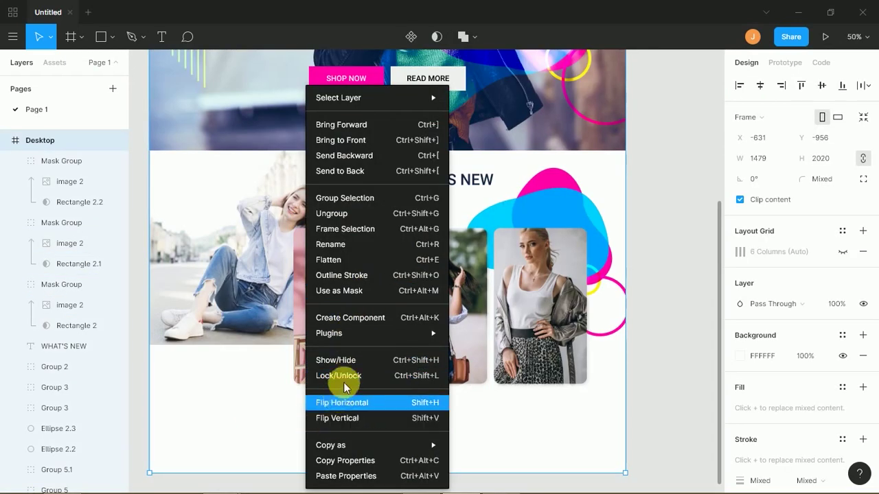
{"action": "mouse_move", "coordinate": [347, 337]}
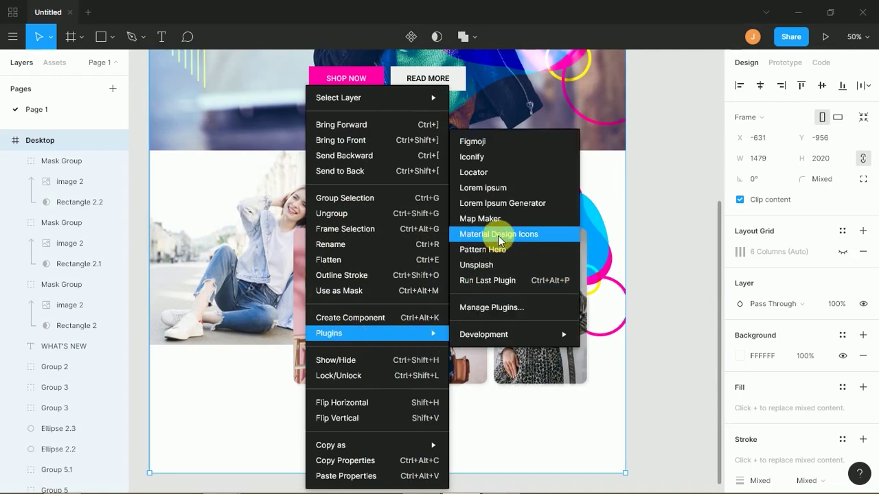
{"action": "left_click", "coordinate": [502, 206]}
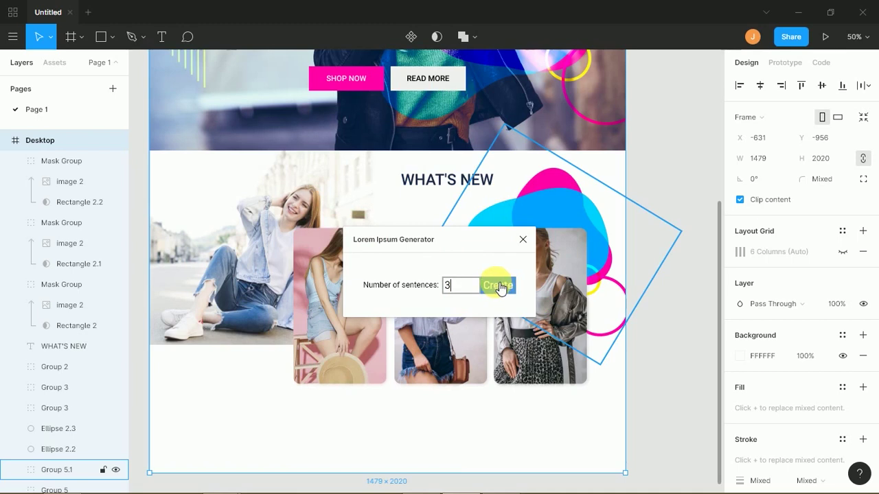
{"action": "left_click", "coordinate": [499, 287]}
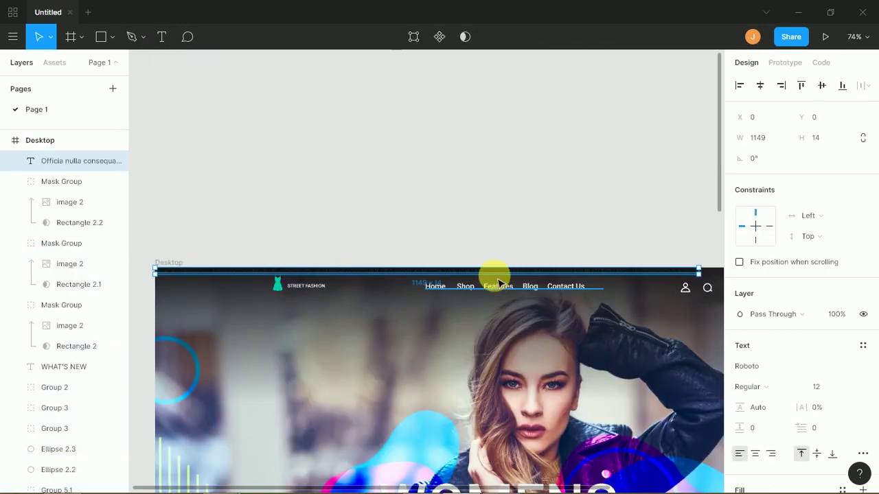
- Make the placeholder text white at font size 18
{"action": "scroll", "coordinate": [483, 267], "scroll_direction": "down", "scroll_amount": 5}
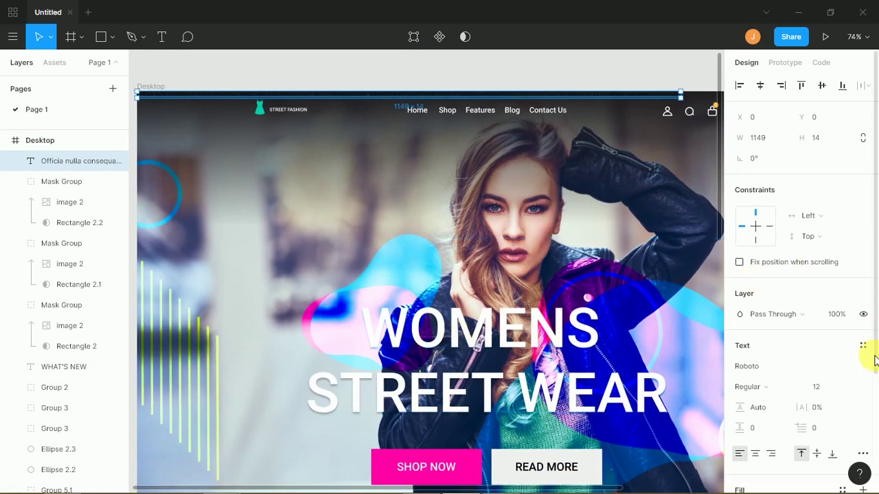
{"action": "scroll", "coordinate": [872, 405], "scroll_direction": "down", "scroll_amount": 3}
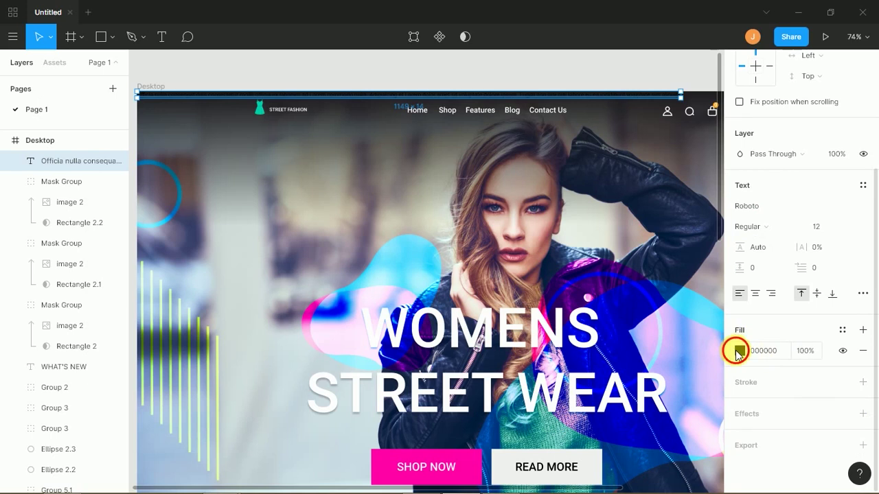
{"action": "left_click", "coordinate": [739, 350]}
{"action": "left_click_drag", "start_coordinate": [649, 250], "coordinate": [579, 157]}
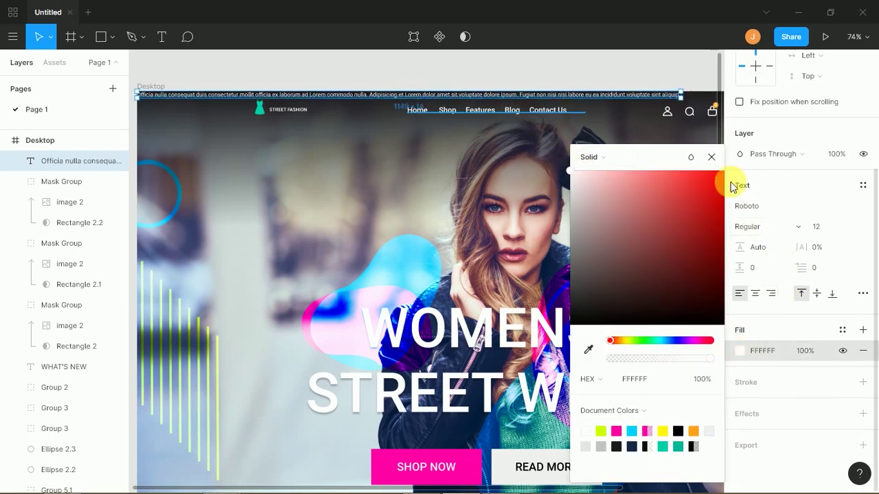
{"action": "left_click", "coordinate": [712, 157]}
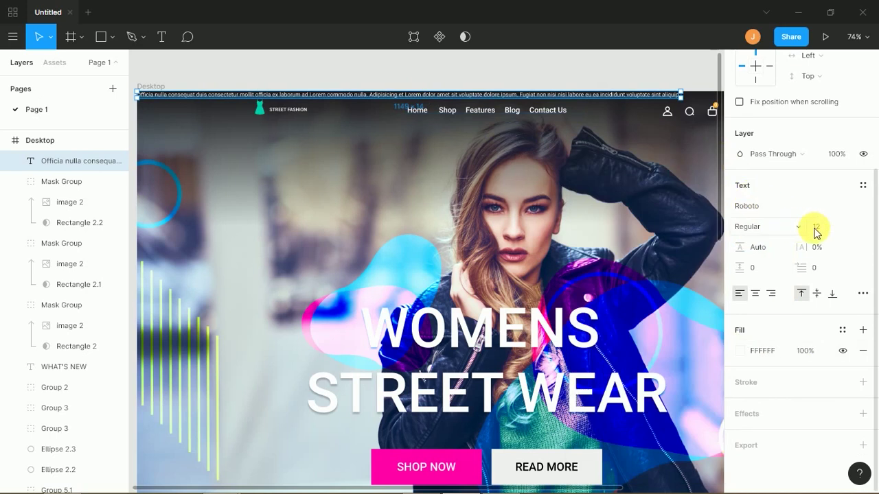
{"action": "left_click", "coordinate": [843, 226]}
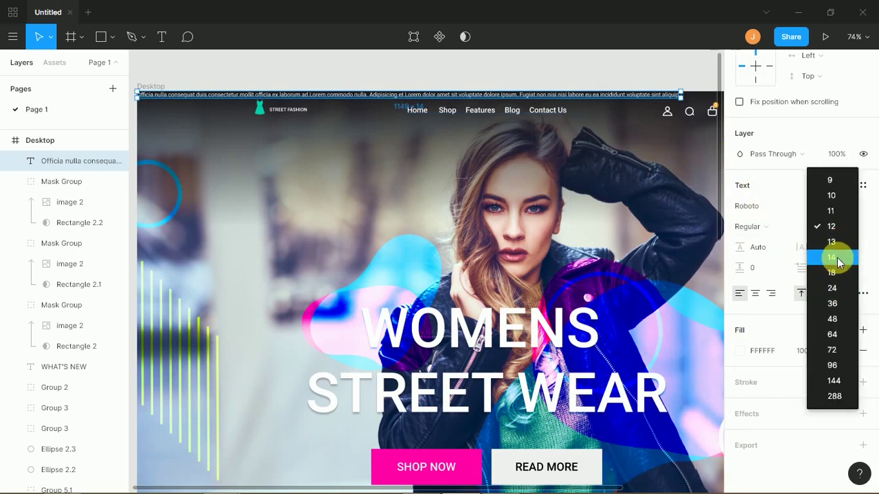
{"action": "left_click", "coordinate": [833, 272]}
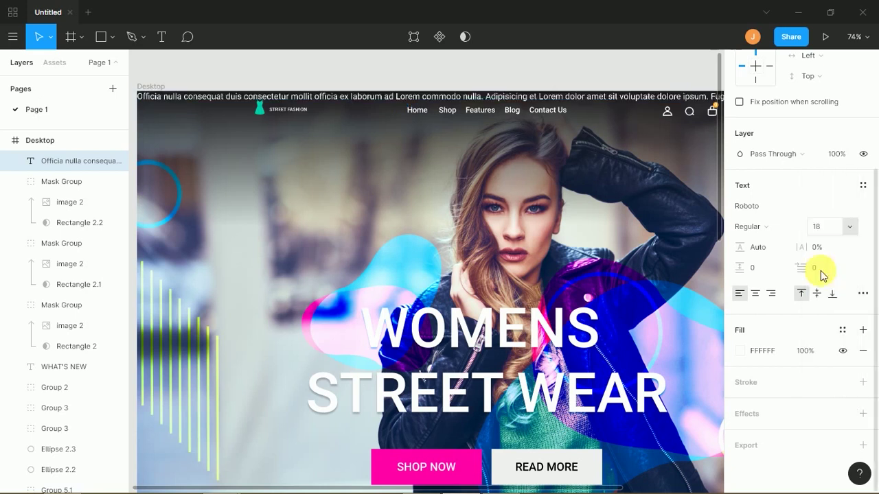
- Move the text line down below the SHOP NOW and READ MORE buttons
{"action": "left_click_drag", "start_coordinate": [323, 101], "coordinate": [373, 229]}
{"action": "scroll", "coordinate": [370, 195], "scroll_direction": "down", "scroll_amount": 2}
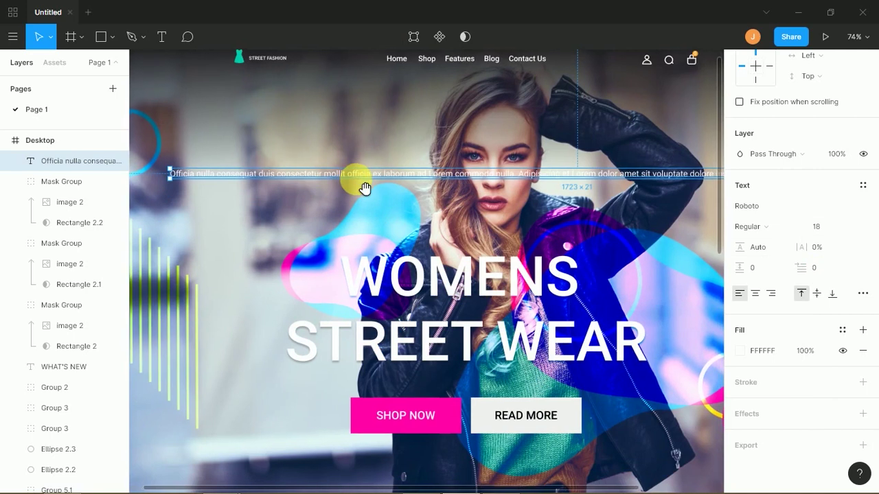
{"action": "left_click_drag", "start_coordinate": [336, 180], "coordinate": [355, 453]}
{"action": "scroll", "coordinate": [389, 162], "scroll_direction": "down", "scroll_amount": 3}
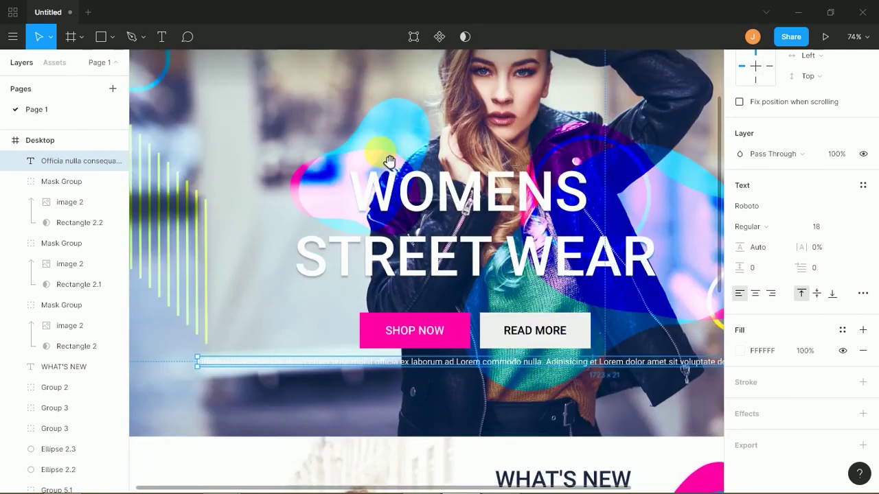
{"action": "scroll", "coordinate": [390, 161], "scroll_direction": "down", "scroll_amount": 5}
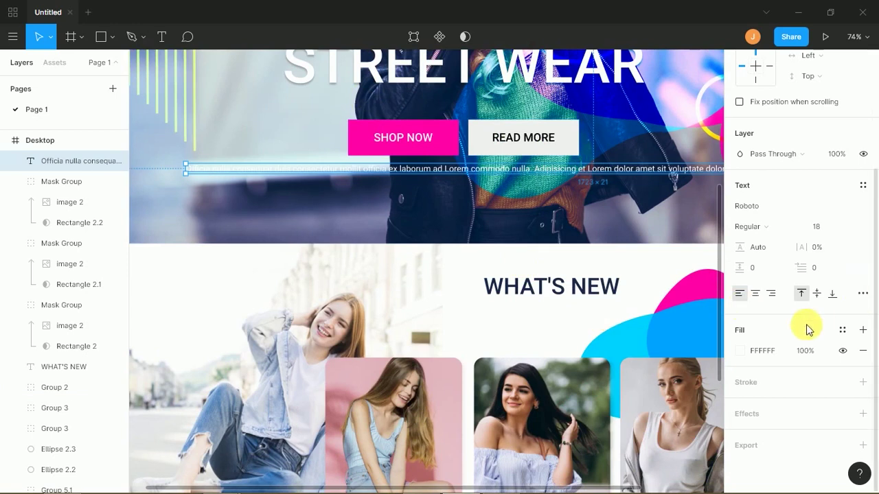
- Recolour the text navy 182948 and make its text box taller
{"action": "left_click", "coordinate": [743, 351]}
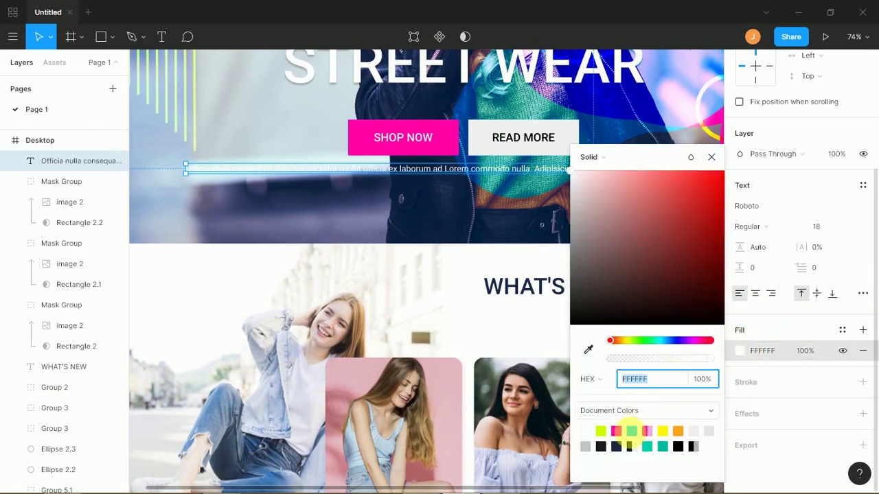
{"action": "left_click", "coordinate": [616, 447]}
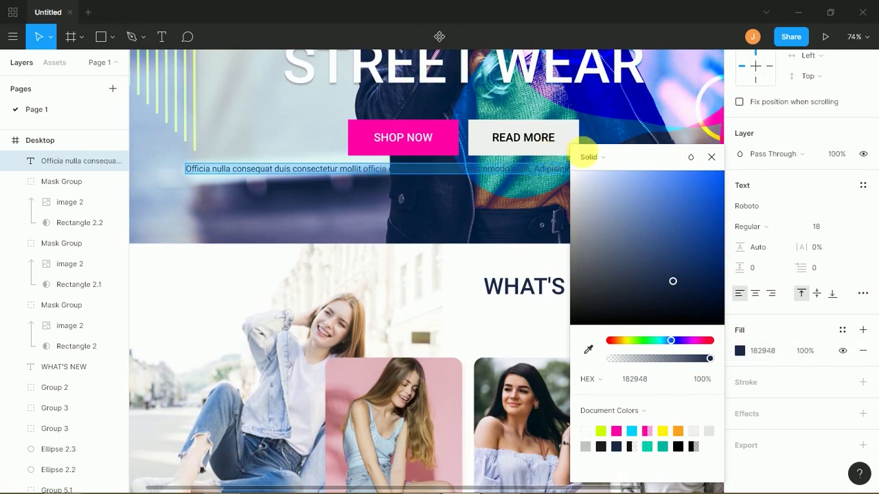
{"action": "left_click", "coordinate": [711, 157]}
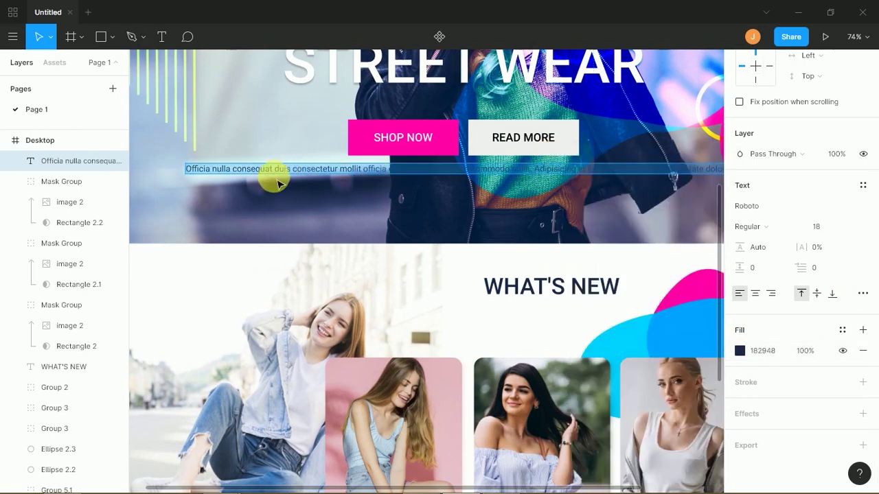
{"action": "key", "text": "Escape"}
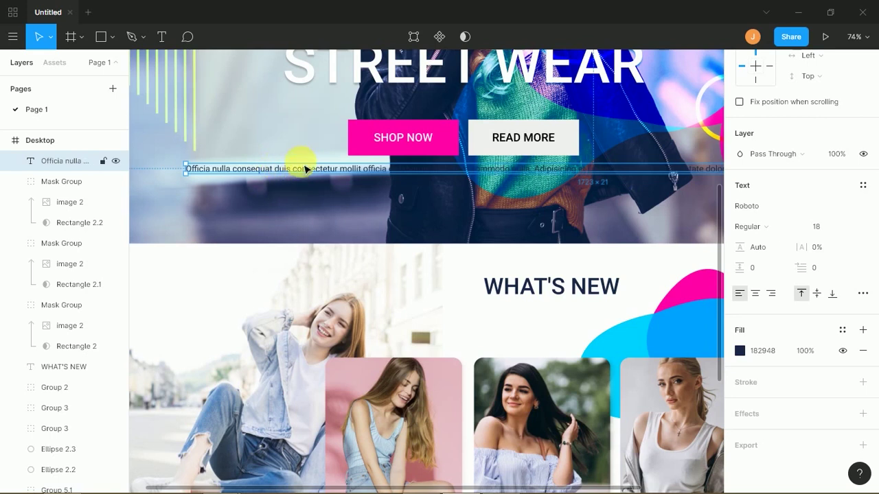
{"action": "key", "text": "shift+1"}
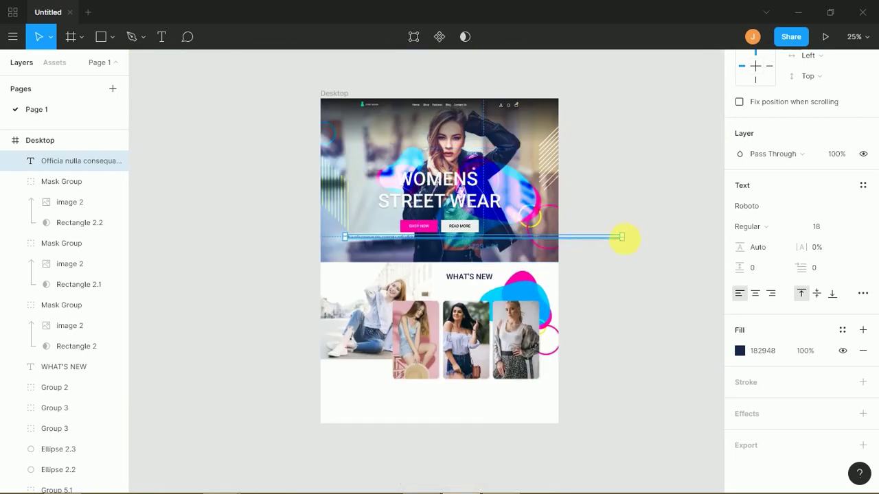
{"action": "left_click_drag", "start_coordinate": [631, 250], "coordinate": [479, 112]}
- Delete the placeholder sentences from 'laborum' to the end of the text
{"action": "key", "text": "shift+0"}
{"action": "scroll", "coordinate": [419, 367], "scroll_direction": "down", "scroll_amount": 5}
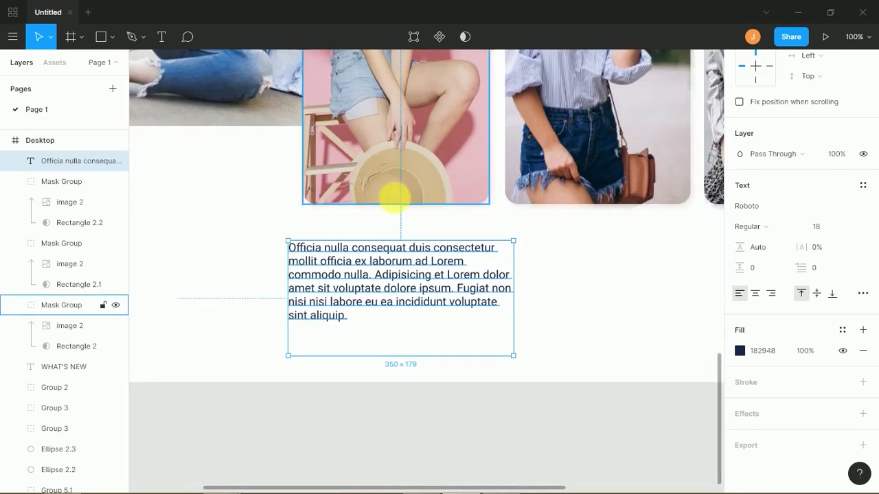
{"action": "double_click", "coordinate": [351, 317]}
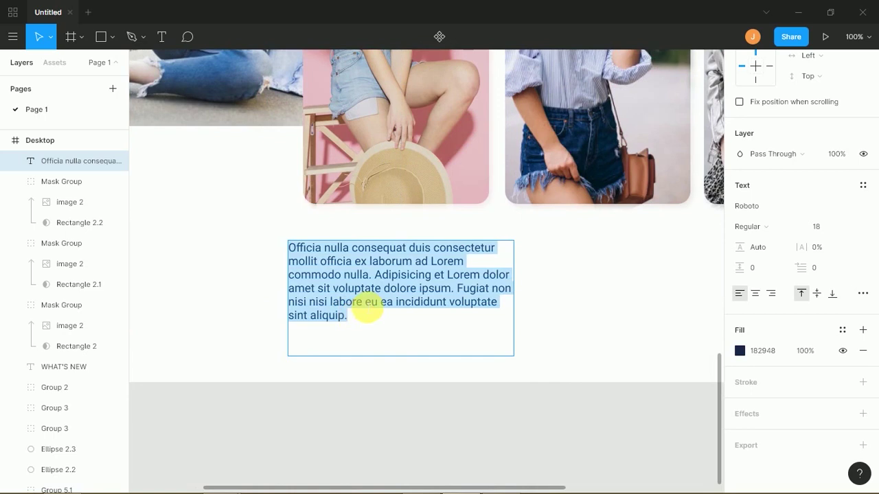
{"action": "left_click", "coordinate": [358, 313]}
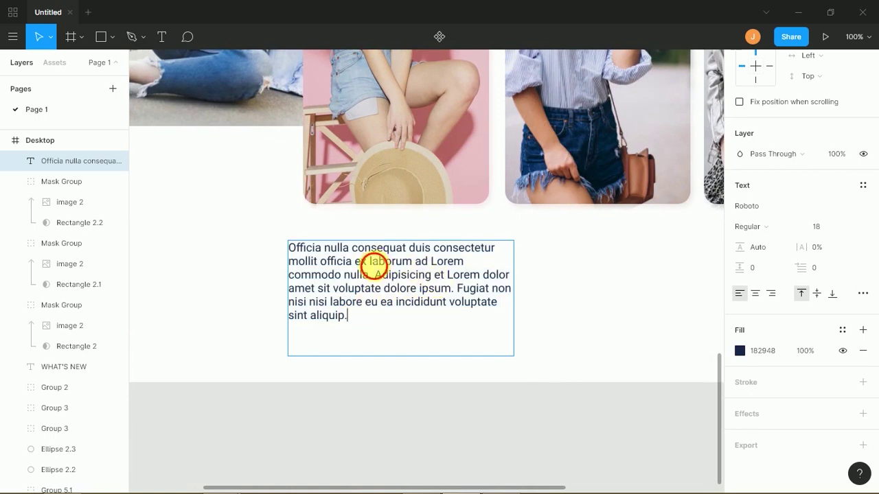
{"action": "left_click_drag", "start_coordinate": [371, 264], "coordinate": [427, 335]}
{"action": "key", "text": "BackSpace"}
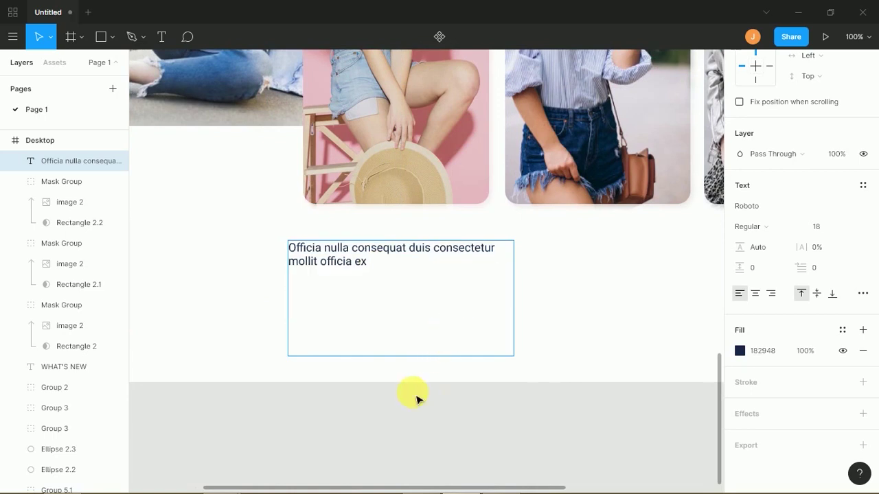
{"action": "key", "text": "Escape"}
- Trim the title box to wrap, place it under the pink card, and make it Medium weight
{"action": "left_click_drag", "start_coordinate": [428, 355], "coordinate": [444, 277]}
{"action": "left_click_drag", "start_coordinate": [526, 264], "coordinate": [491, 256]}
{"action": "mouse_move", "coordinate": [418, 255]}
{"action": "left_mouse_down"}
{"action": "mouse_move", "coordinate": [414, 230]}
{"action": "mouse_move", "coordinate": [414, 245]}
{"action": "left_mouse_up"}
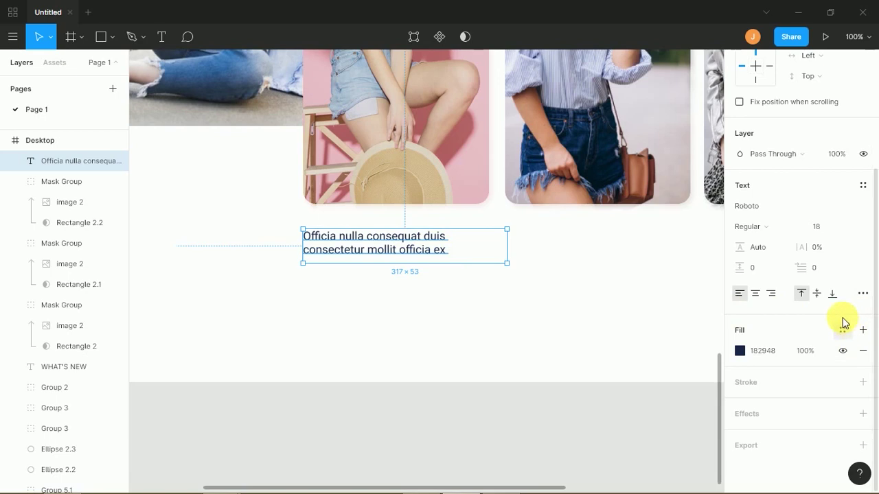
{"action": "left_click", "coordinate": [780, 230]}
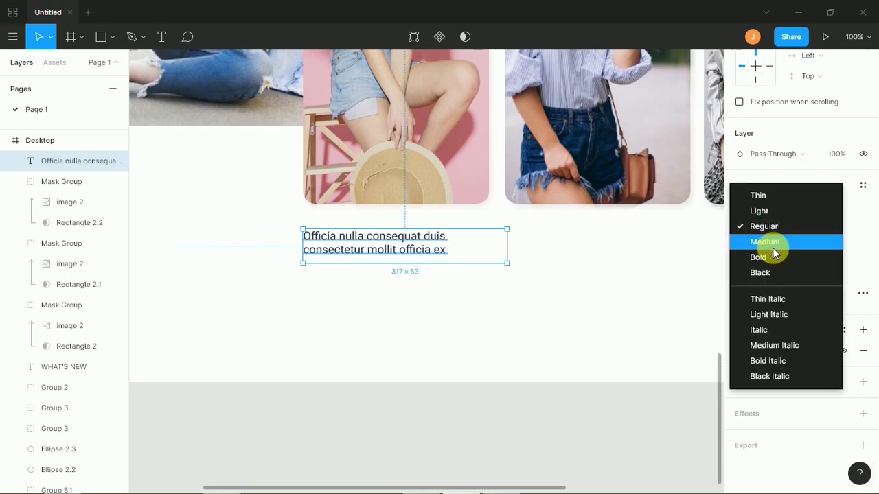
{"action": "left_click", "coordinate": [774, 242]}
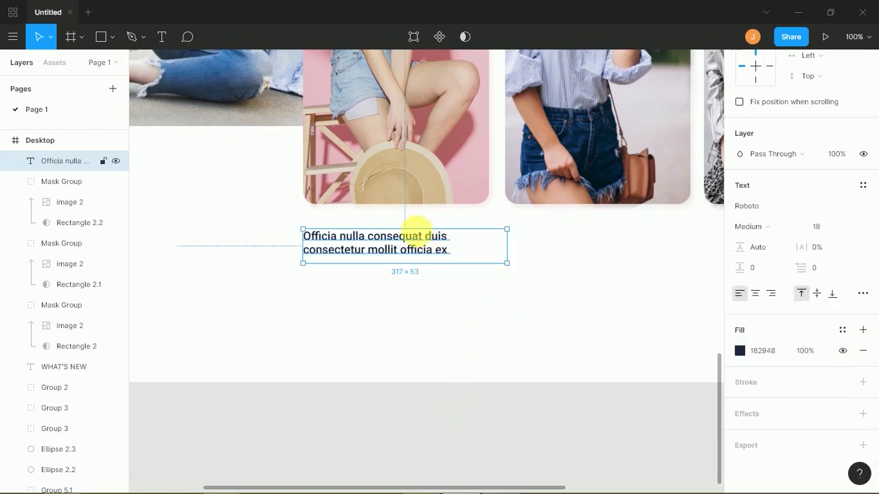
{"action": "mouse_move", "coordinate": [421, 252]}
{"action": "left_mouse_down"}
{"action": "mouse_move", "coordinate": [419, 238]}
{"action": "mouse_move", "coordinate": [418, 248]}
{"action": "left_mouse_up"}
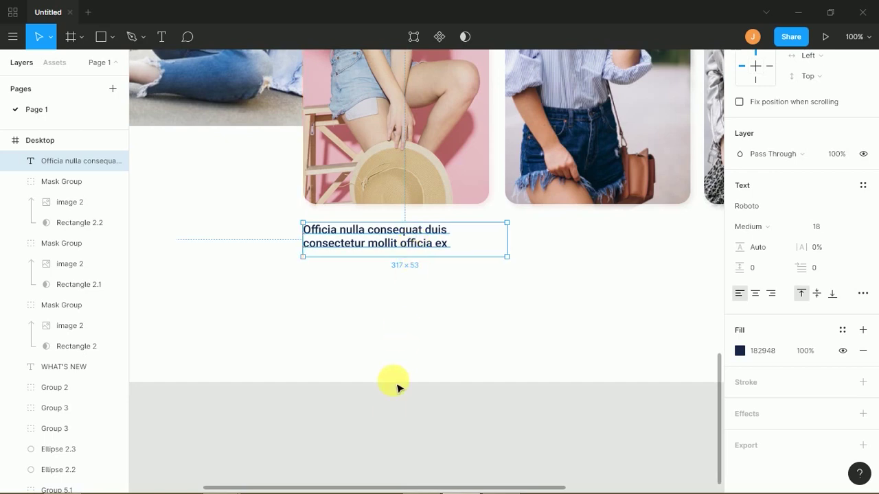
{"action": "left_click", "coordinate": [390, 414]}
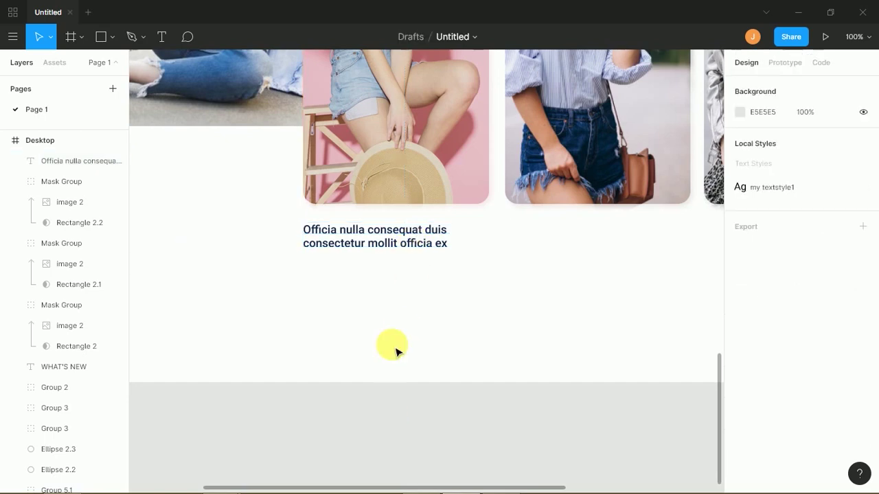
- Duplicate the title below itself and replace its text with the $50 price
{"action": "left_click_drag", "start_coordinate": [374, 252], "coordinate": [379, 290]}
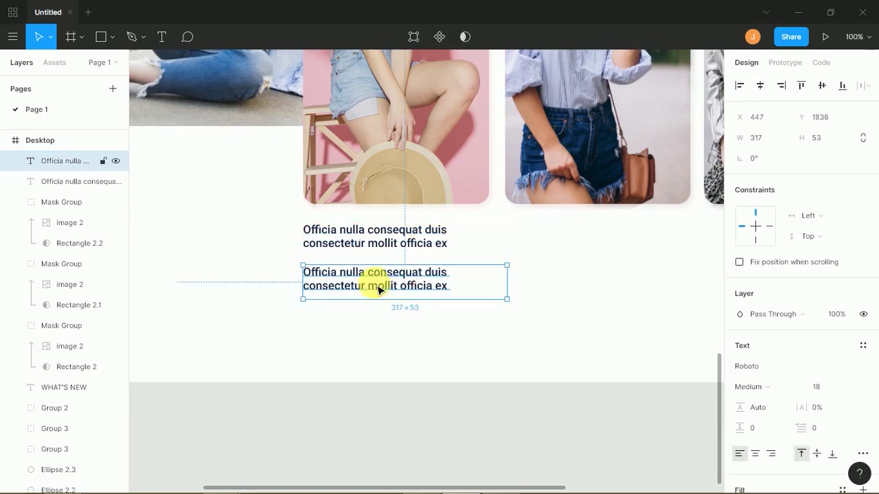
{"action": "double_click", "coordinate": [382, 289]}
{"action": "left_click", "coordinate": [381, 286]}
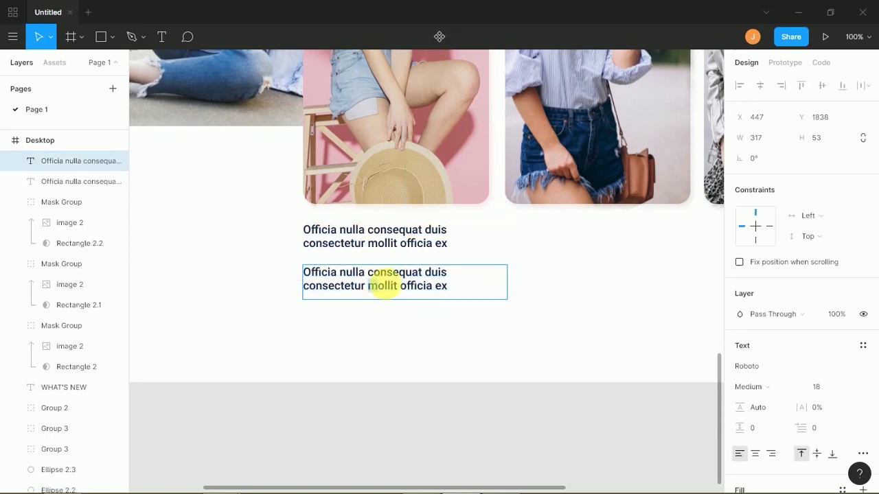
{"action": "key", "text": "ctrl+a"}
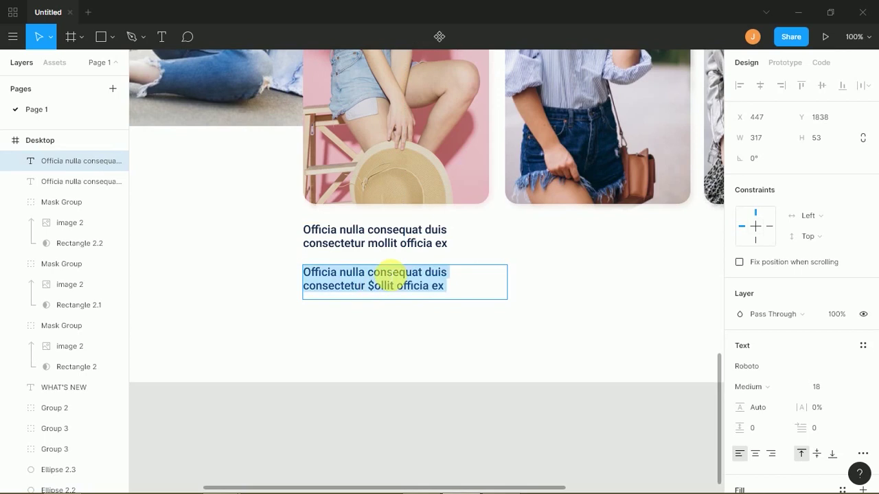
{"action": "type", "text": "$50"}
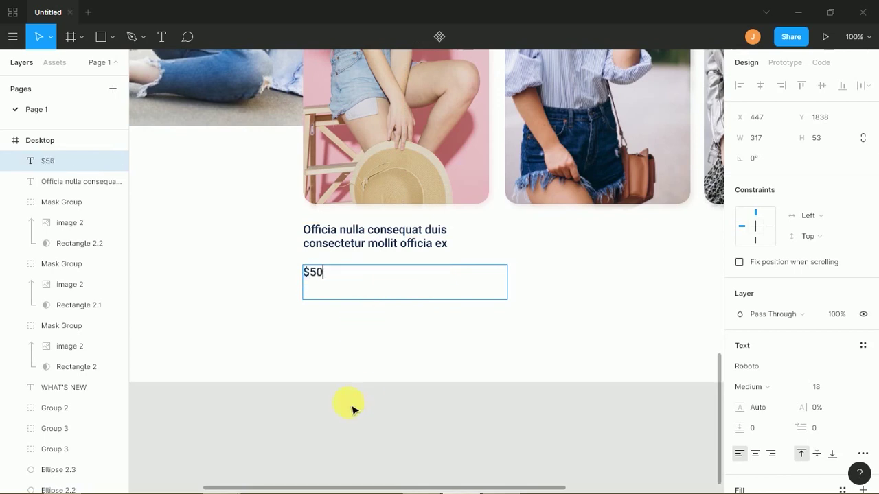
{"action": "key", "text": "Escape"}
{"action": "left_click_drag", "start_coordinate": [521, 309], "coordinate": [368, 297]}
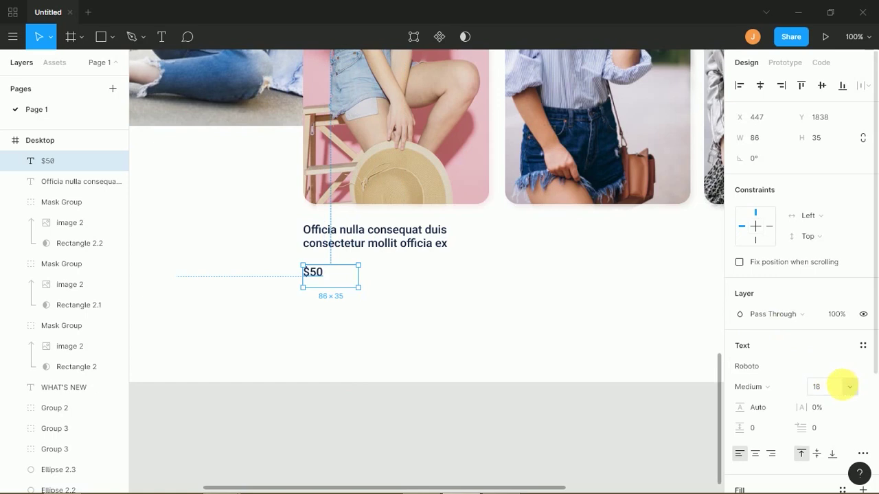
- Set the $50 price to size 36 and narrow its box to fit
{"action": "left_click", "coordinate": [843, 389]}
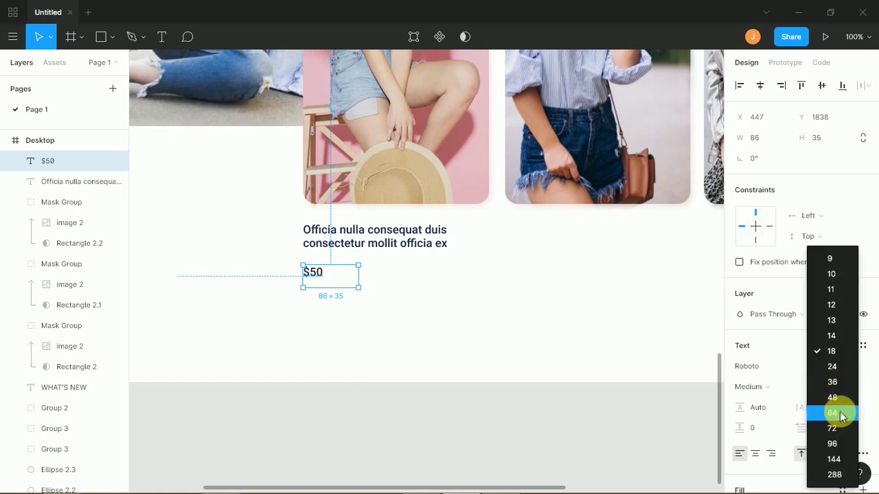
{"action": "left_click", "coordinate": [841, 414]}
{"action": "left_click_drag", "start_coordinate": [363, 288], "coordinate": [382, 287]}
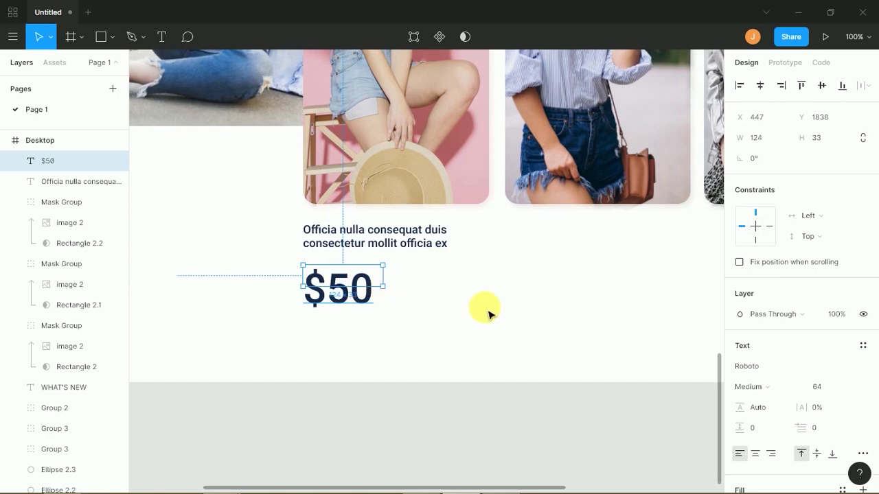
{"action": "left_click", "coordinate": [843, 389]}
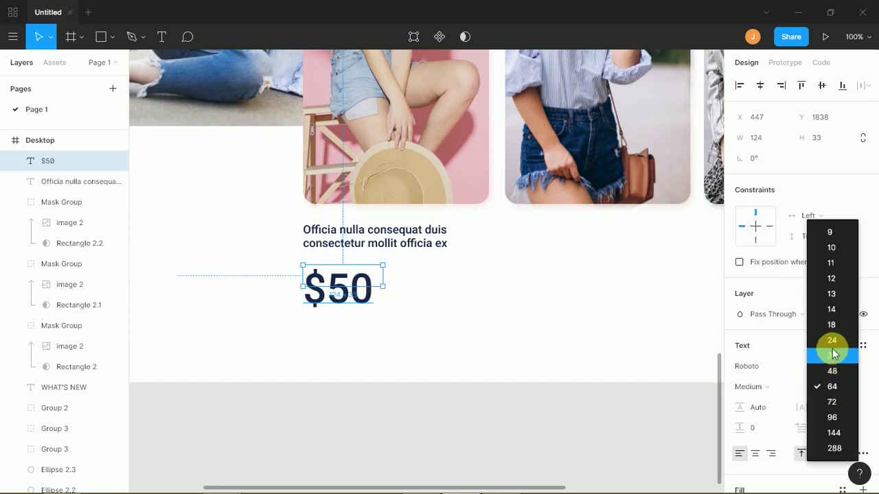
{"action": "left_click", "coordinate": [832, 356]}
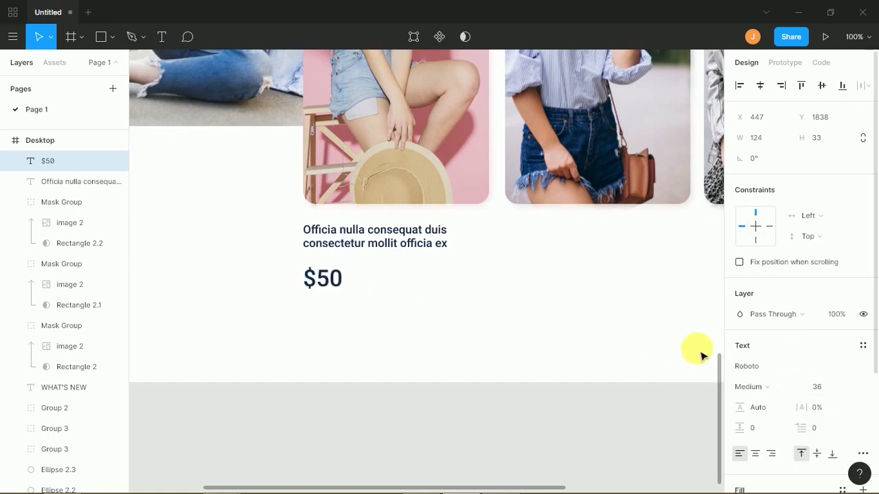
{"action": "left_click", "coordinate": [394, 285]}
{"action": "left_click", "coordinate": [374, 280]}
{"action": "left_click_drag", "start_coordinate": [382, 275], "coordinate": [345, 279]}
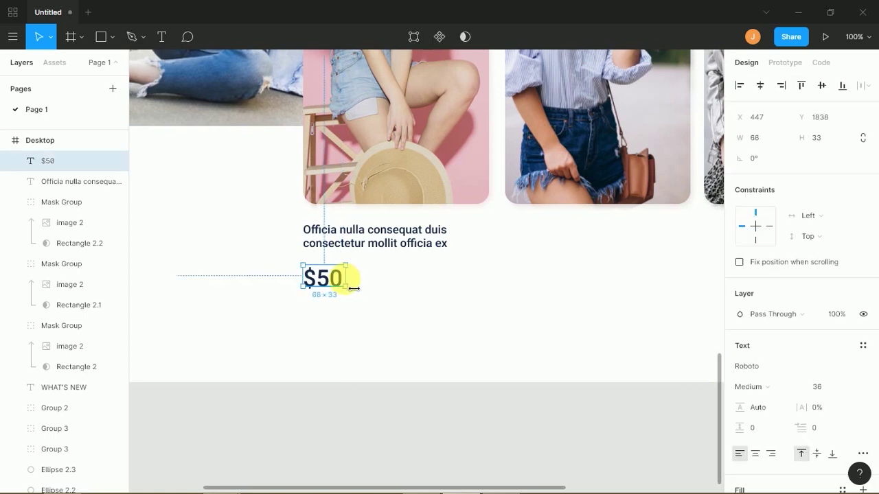
{"action": "left_click", "coordinate": [346, 385]}
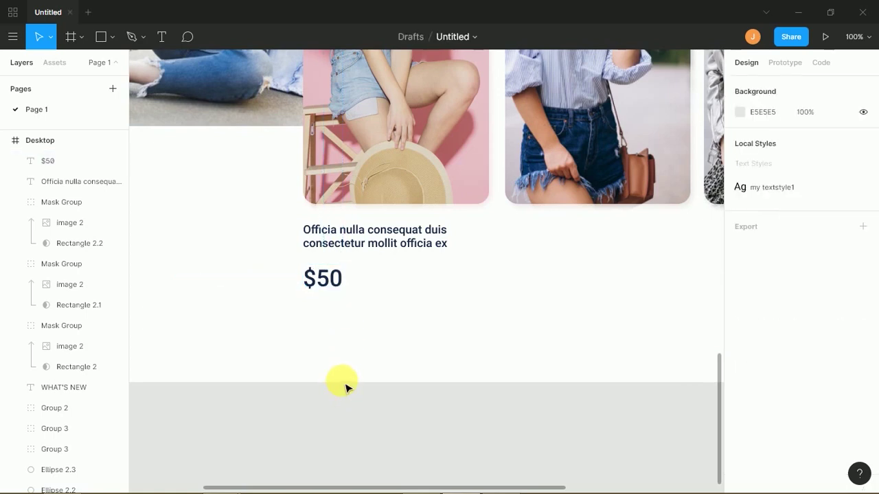
- Draw a small star beside the $50 price and fill it orange FFA318
{"action": "left_click", "coordinate": [112, 37]}
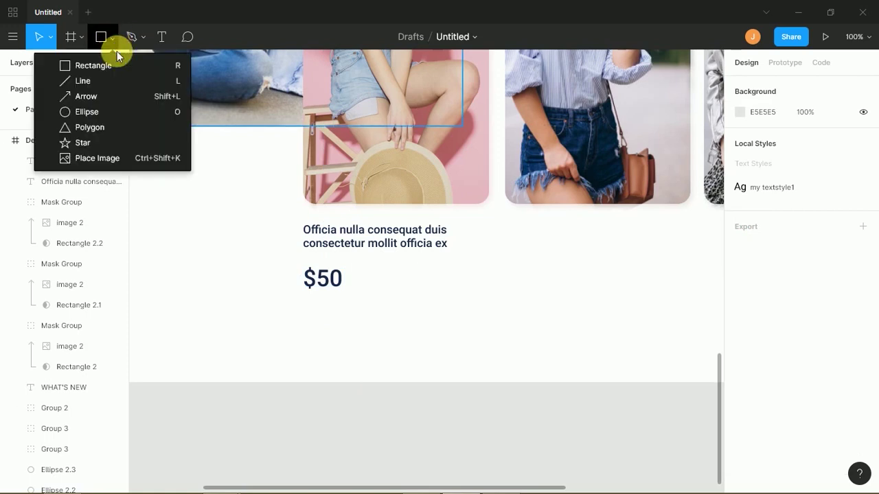
{"action": "left_click", "coordinate": [110, 143]}
{"action": "left_click_drag", "start_coordinate": [383, 281], "coordinate": [404, 292]}
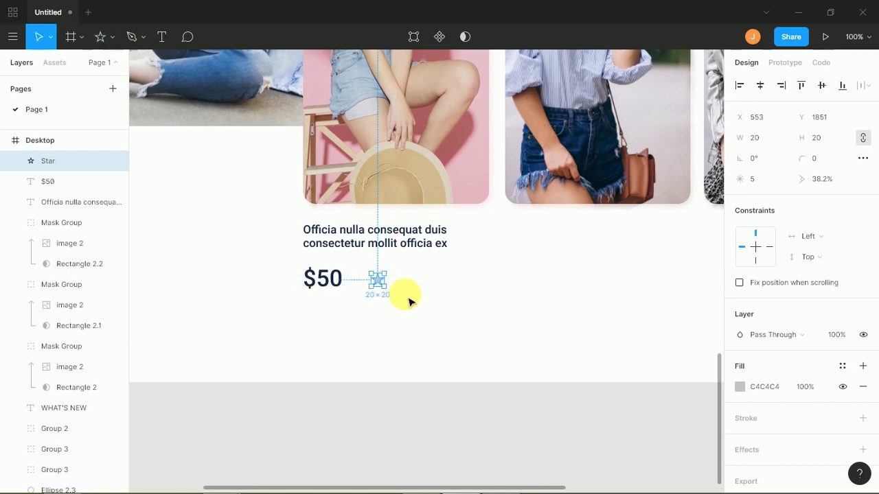
{"action": "left_click", "coordinate": [740, 386]}
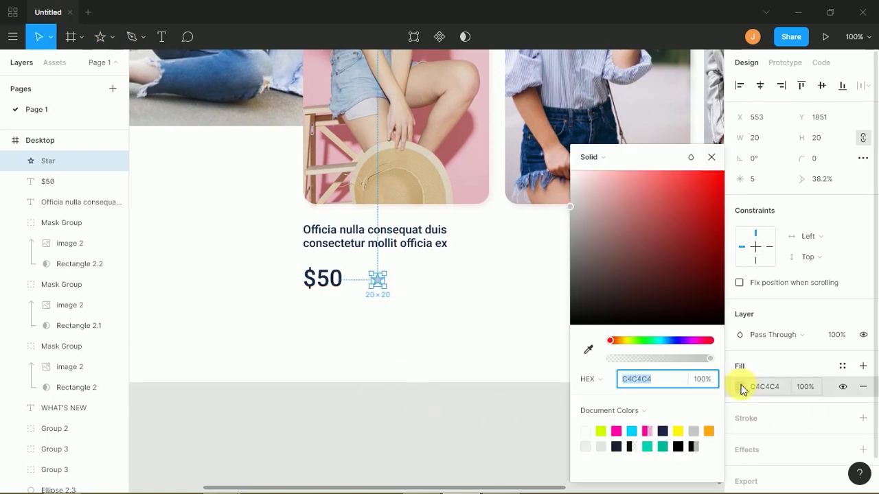
{"action": "left_click", "coordinate": [707, 431]}
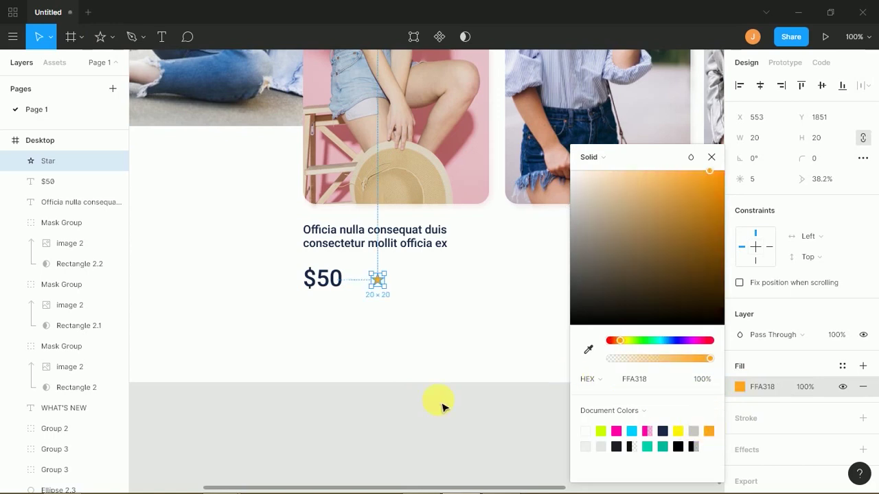
{"action": "left_click", "coordinate": [402, 415]}
- Duplicate the orange star into a row of five stars
{"action": "left_click_drag", "start_coordinate": [386, 286], "coordinate": [409, 282]}
{"action": "key", "text": "Delete"}
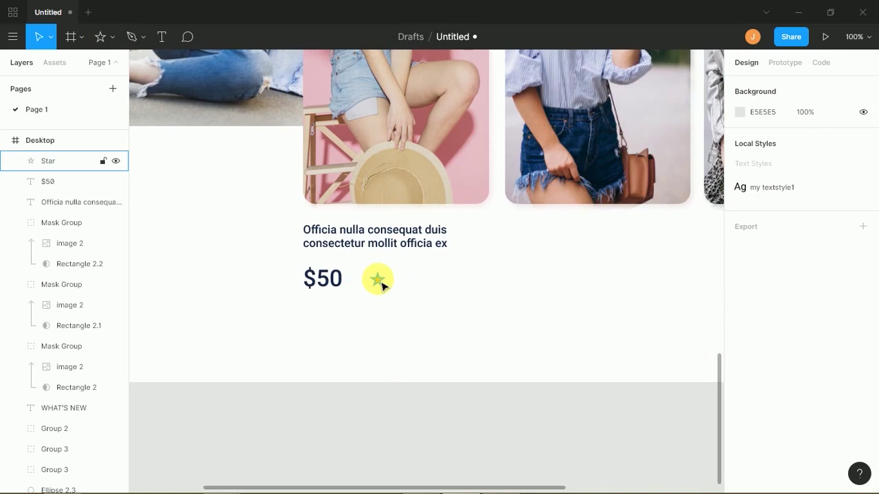
{"action": "left_click", "coordinate": [380, 282]}
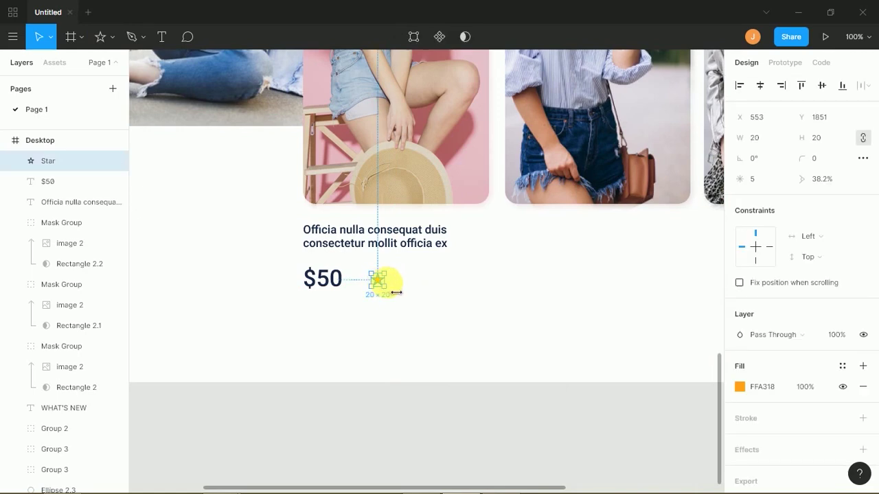
{"action": "key", "text": "alt"}
{"action": "key", "text": "alt"}
{"action": "key", "text": "alt"}
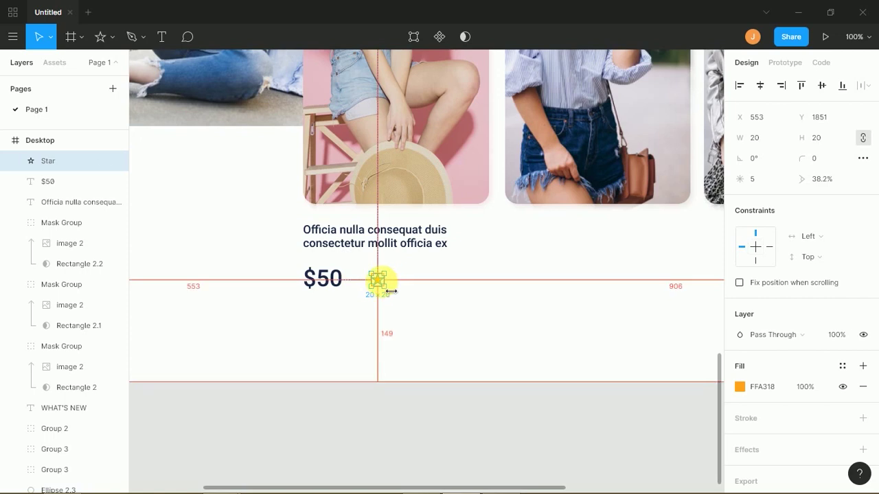
{"action": "left_click_drag", "start_coordinate": [383, 287], "coordinate": [401, 285]}
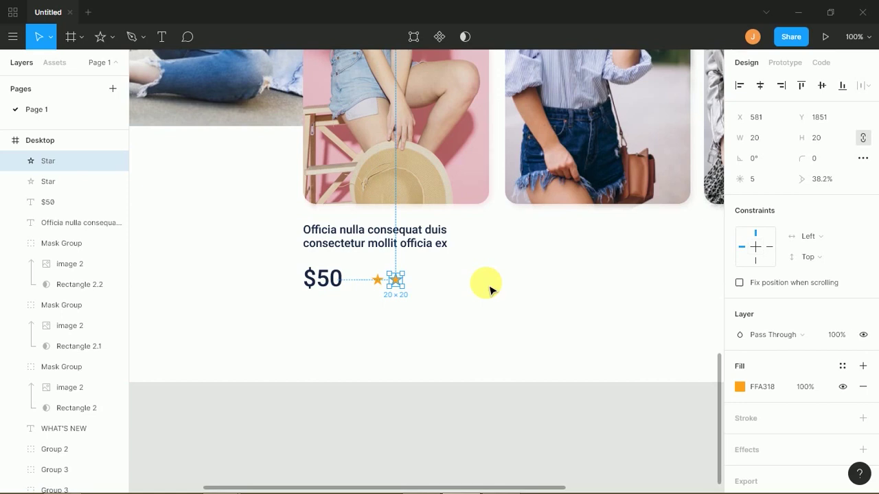
{"action": "key", "text": "ctrl+d"}
{"action": "key", "text": "ctrl+d"}
{"action": "key", "text": "ctrl+d"}
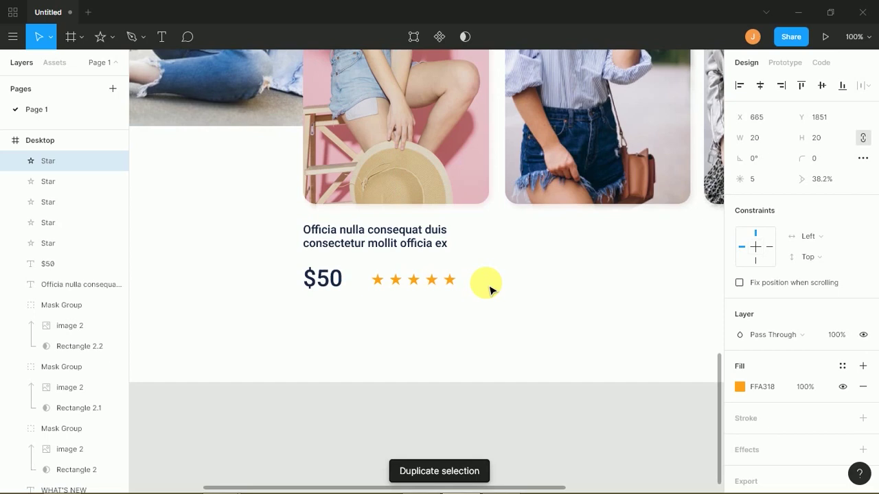
- Turn the fifth star light grey E5E5E5
{"action": "left_click", "coordinate": [488, 287]}
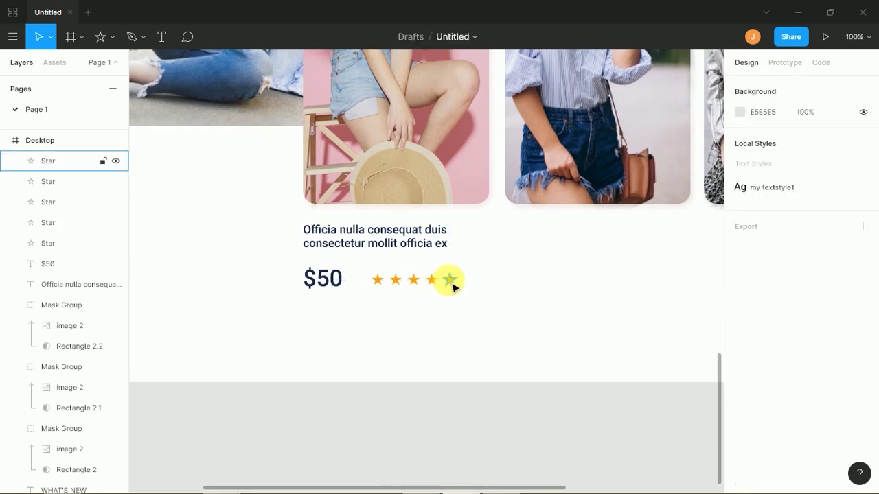
{"action": "left_click", "coordinate": [450, 279]}
{"action": "left_click", "coordinate": [740, 387]}
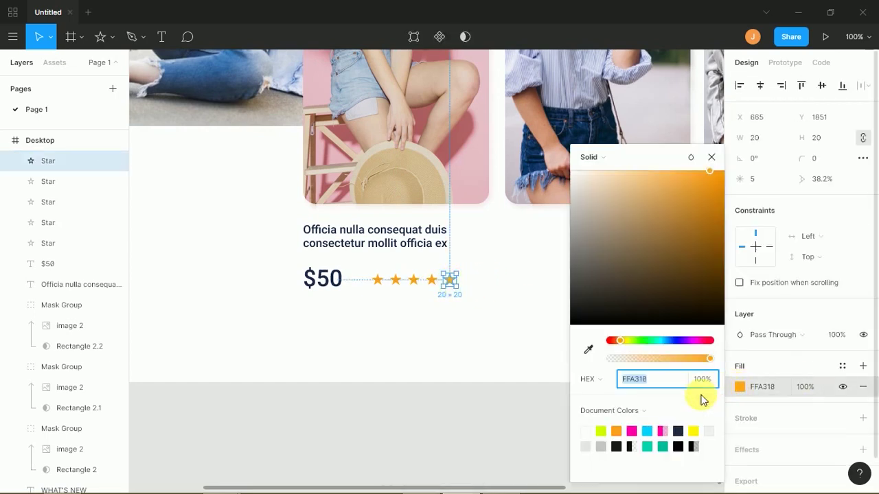
{"action": "left_click", "coordinate": [585, 446]}
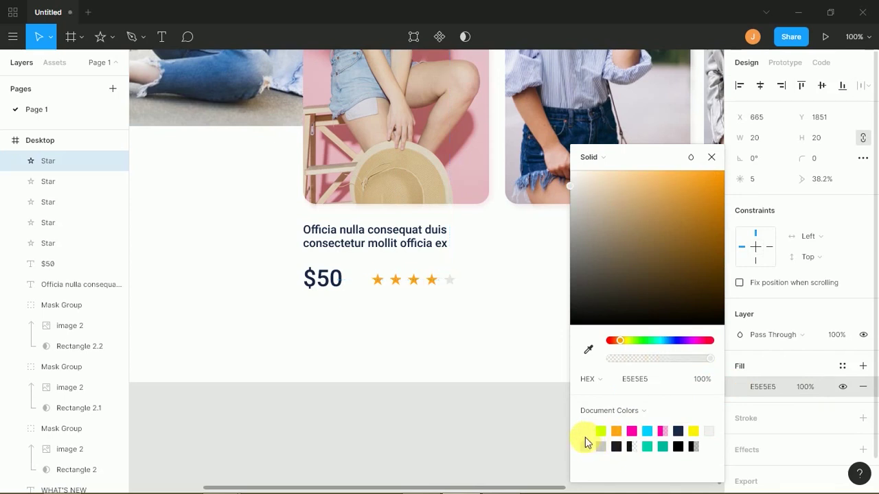
{"action": "left_click", "coordinate": [413, 303]}
- Group the five stars and move the rating group further right beside the price
{"action": "left_click_drag", "start_coordinate": [364, 295], "coordinate": [515, 281]}
{"action": "key", "text": "ctrl+g"}
{"action": "left_click", "coordinate": [489, 295]}
{"action": "left_click_drag", "start_coordinate": [457, 287], "coordinate": [481, 282]}
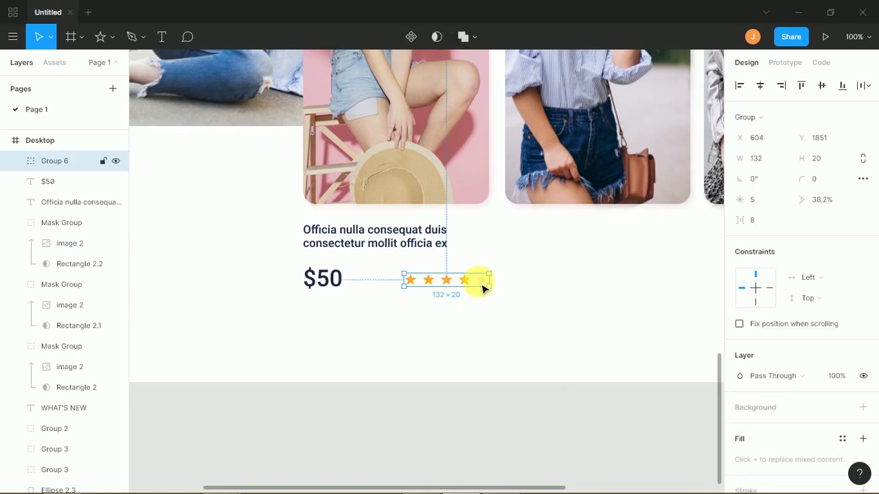
{"action": "left_click", "coordinate": [375, 310]}
{"action": "left_click", "coordinate": [455, 247]}
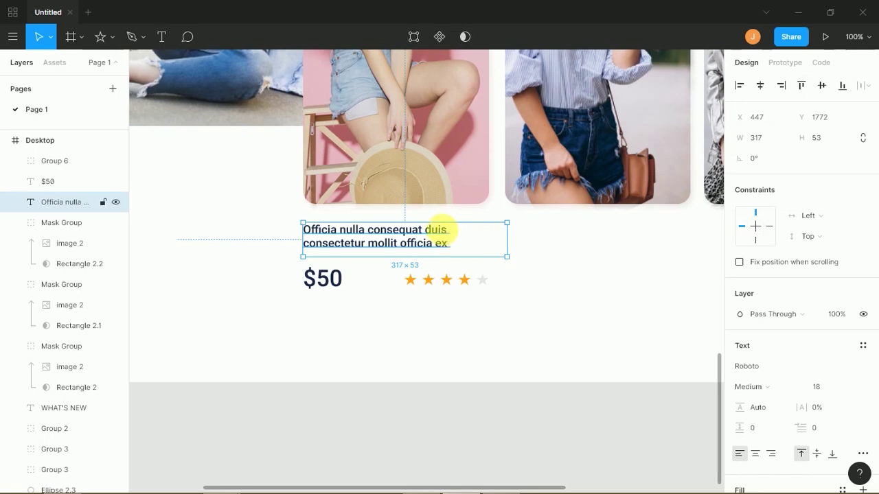
- Delete the stray 'c' after 'duis' in the product title and resize its box
{"action": "double_click", "coordinate": [446, 235]}
{"action": "key", "text": "Delete"}
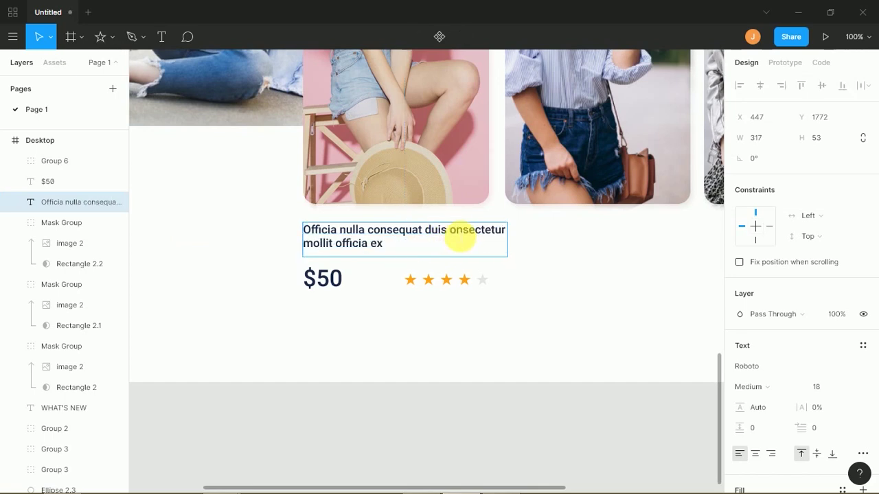
{"action": "key", "text": "Escape"}
{"action": "mouse_move", "coordinate": [517, 245]}
{"action": "left_mouse_down"}
{"action": "mouse_move", "coordinate": [504, 245]}
{"action": "mouse_move", "coordinate": [519, 245]}
{"action": "left_mouse_up"}
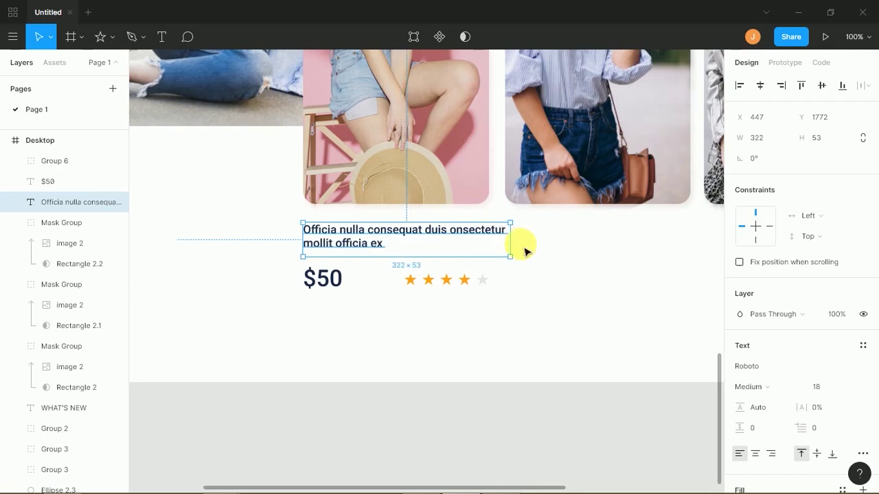
{"action": "left_click", "coordinate": [529, 256]}
{"action": "left_click", "coordinate": [496, 234]}
{"action": "left_click_drag", "start_coordinate": [496, 234], "coordinate": [489, 229]}
{"action": "key", "text": "ctrl+z"}
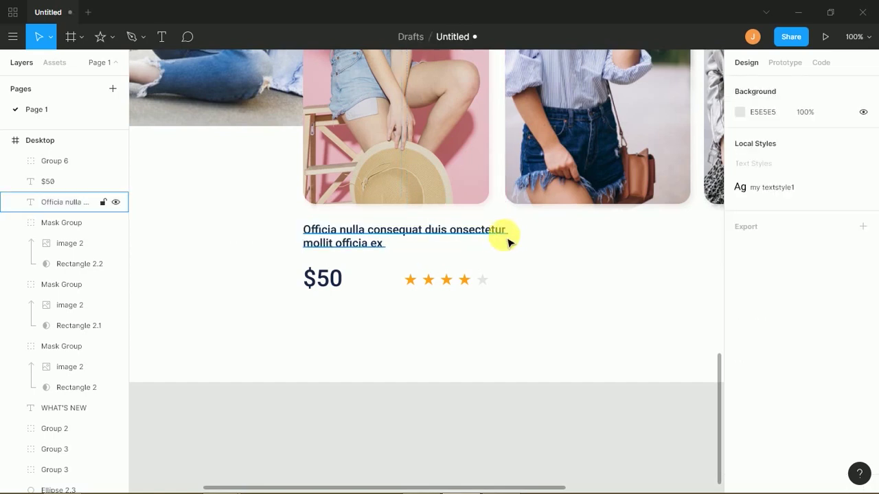
- Break the title onto two lines after 'onsect' and nudge it slightly left
{"action": "left_click", "coordinate": [514, 243]}
{"action": "left_click_drag", "start_coordinate": [516, 247], "coordinate": [513, 248]}
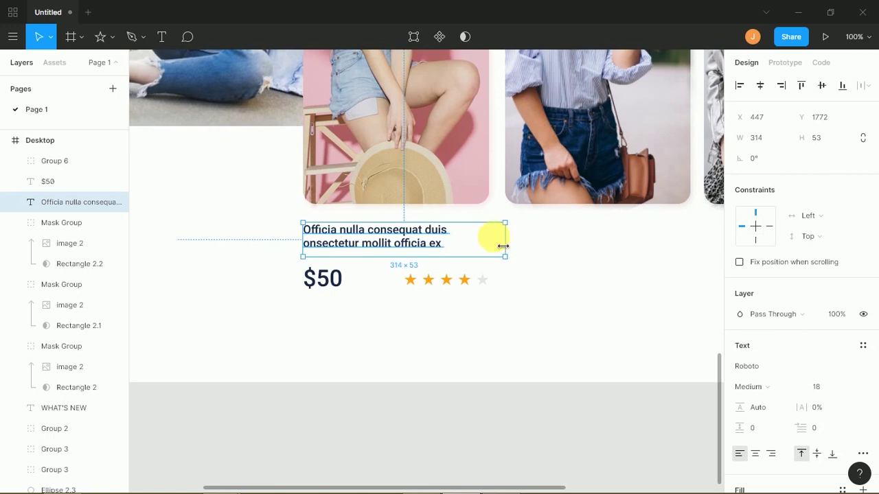
{"action": "double_click", "coordinate": [459, 231]}
{"action": "double_click", "coordinate": [473, 236]}
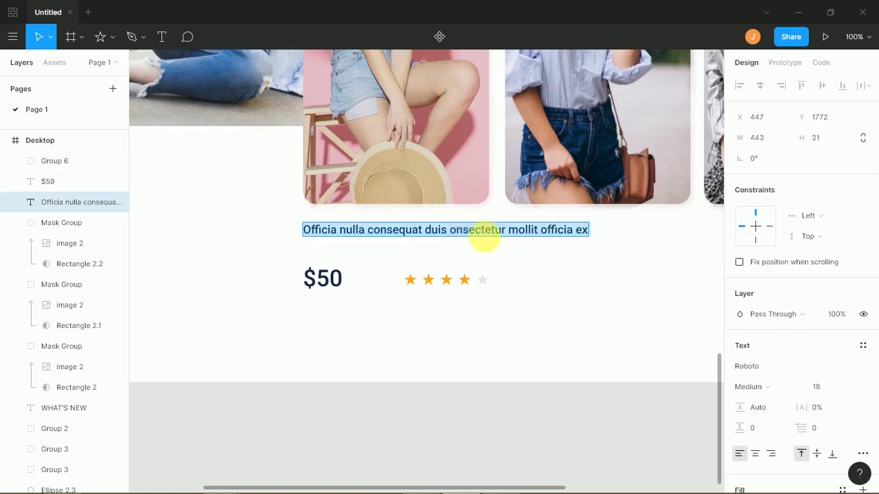
{"action": "left_click", "coordinate": [484, 234]}
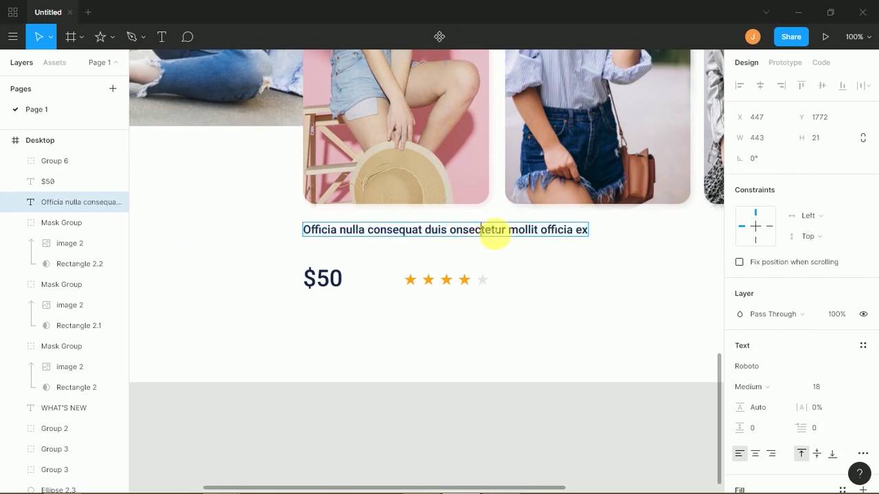
{"action": "key", "text": "Return"}
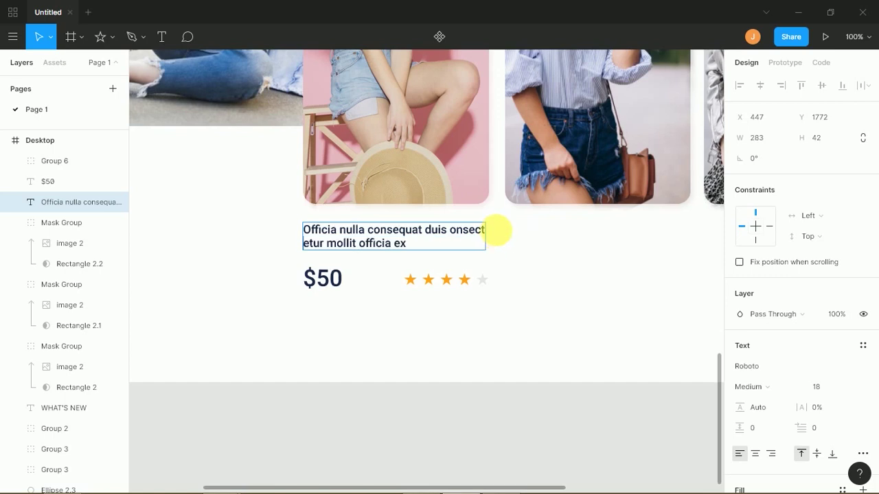
{"action": "key", "text": "Escape"}
{"action": "left_click", "coordinate": [519, 265]}
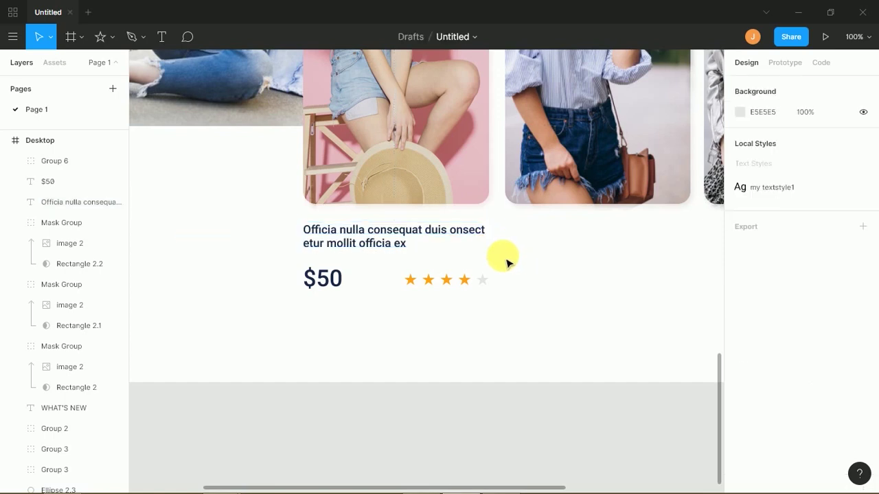
{"action": "left_click_drag", "start_coordinate": [364, 231], "coordinate": [369, 242]}
{"action": "left_click_drag", "start_coordinate": [368, 237], "coordinate": [366, 235]}
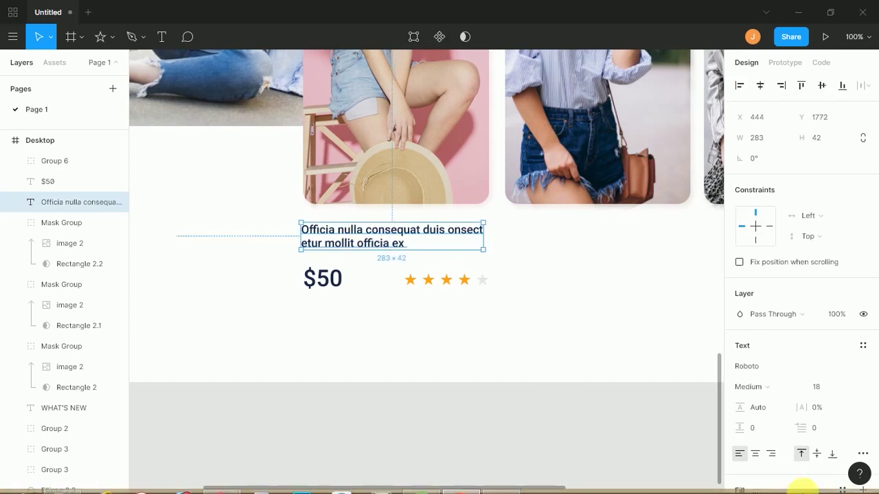
- Compare with the reference shop's product card, then deselect and zoom out
{"action": "key", "text": "alt+Tab"}
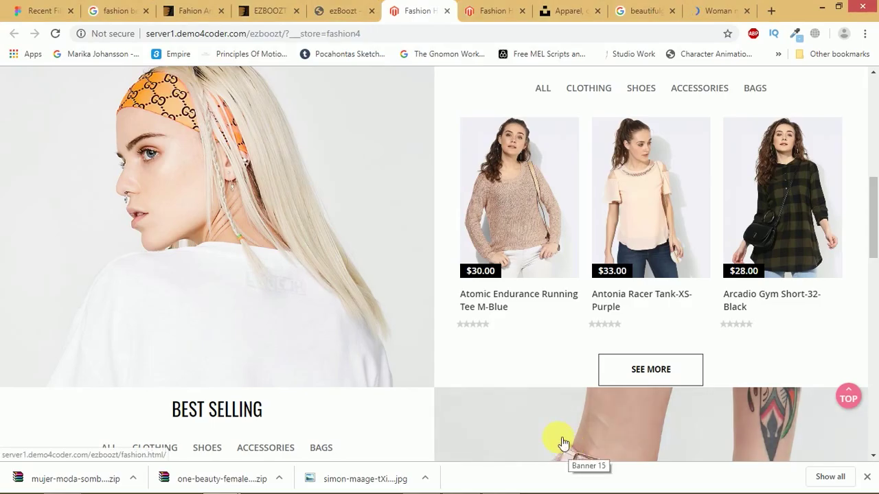
{"action": "mouse_move", "coordinate": [480, 308]}
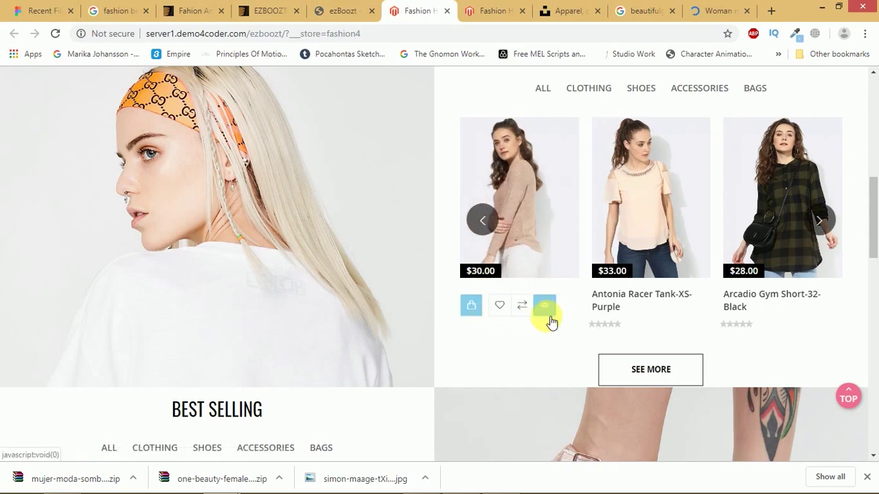
{"action": "key", "text": "alt+Tab"}
{"action": "left_click", "coordinate": [440, 323]}
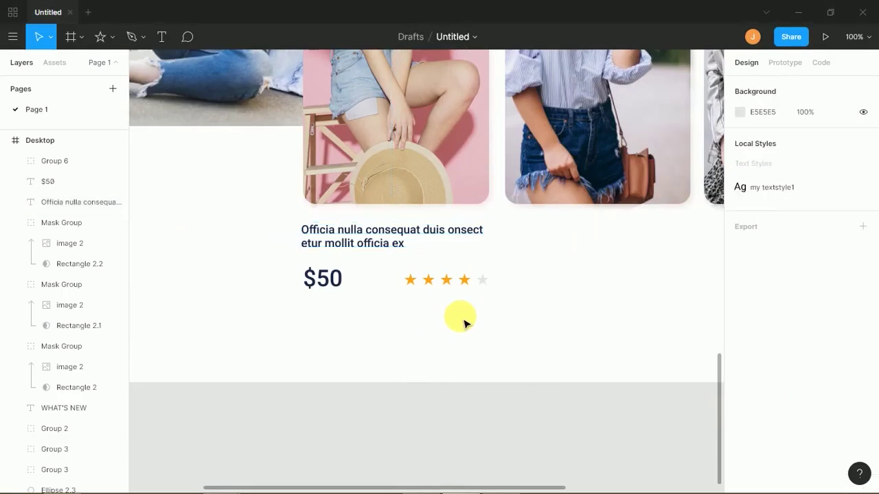
{"action": "key", "text": "ctrl+minus"}
{"action": "key", "text": "ctrl+minus"}
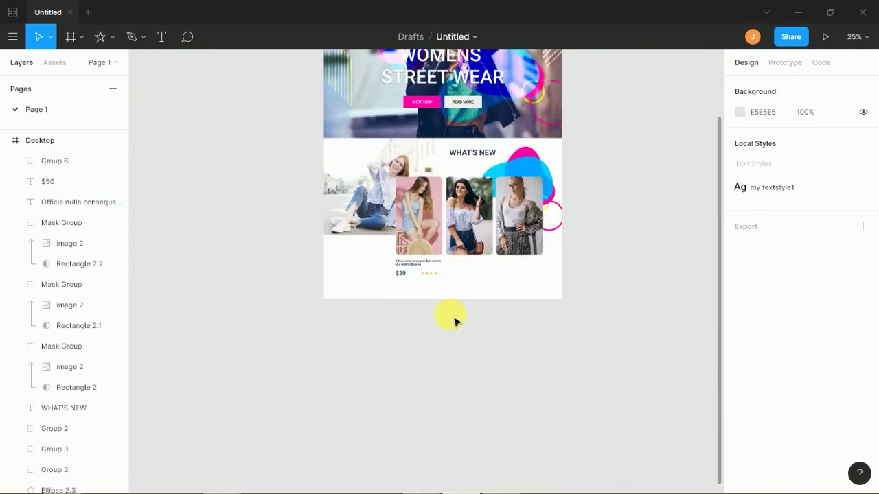
- Paste a copy of the header's shopping-bag icon group into the Desktop frame at 1206, 31
{"action": "left_click_drag", "start_coordinate": [461, 279], "coordinate": [405, 441]}
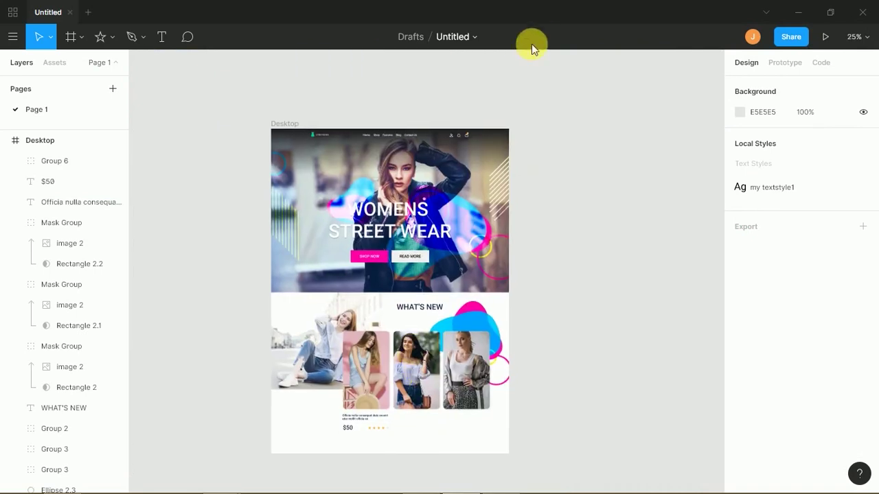
{"action": "key", "text": "ctrl+plus"}
{"action": "key", "text": "ctrl+plus"}
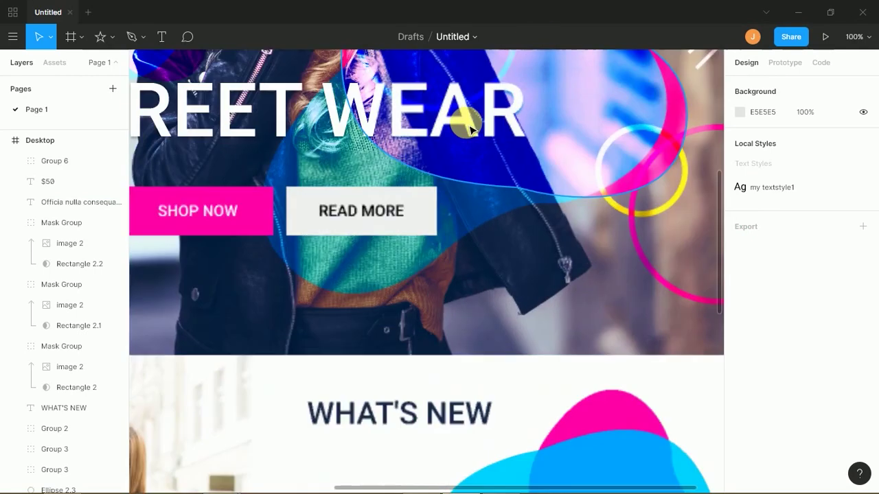
{"action": "left_click_drag", "start_coordinate": [457, 147], "coordinate": [369, 405]}
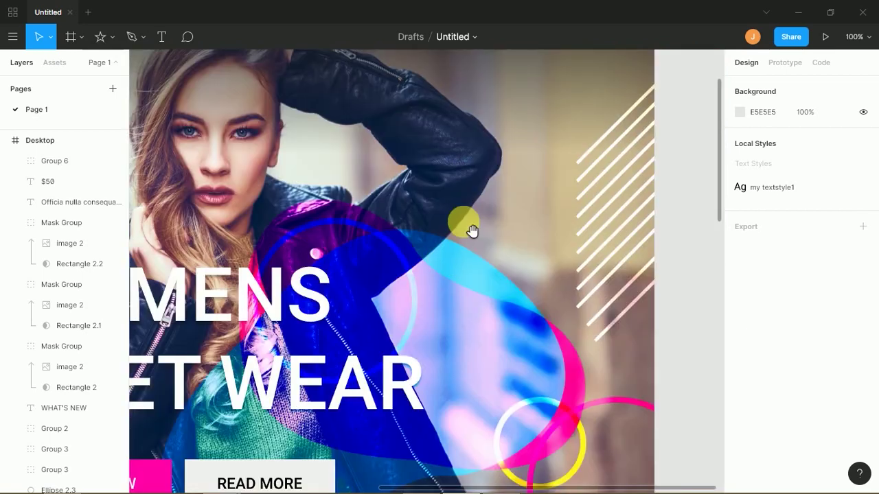
{"action": "left_click_drag", "start_coordinate": [465, 155], "coordinate": [418, 316]}
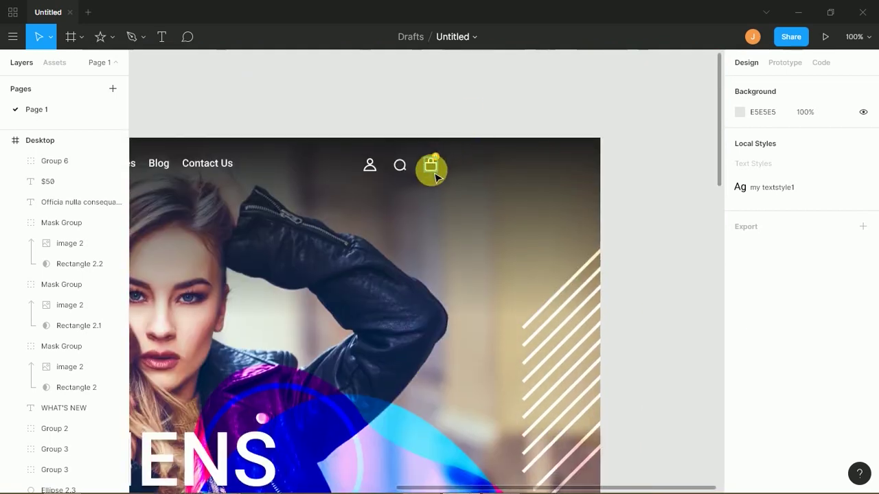
{"action": "left_click", "coordinate": [433, 168]}
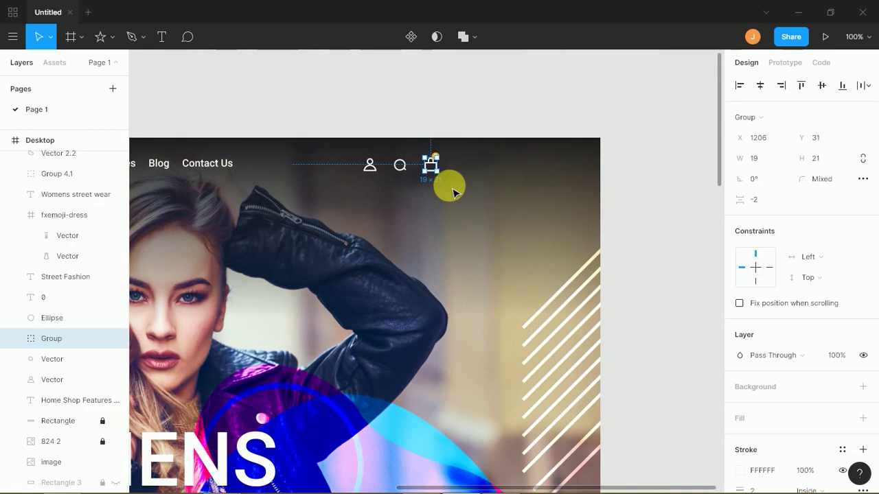
{"action": "scroll", "coordinate": [364, 331], "scroll_direction": "down", "scroll_amount": 8}
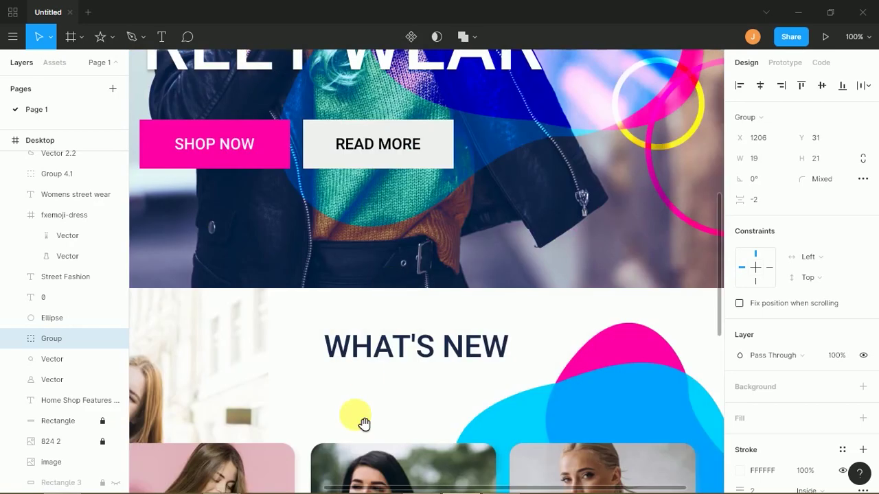
{"action": "scroll", "coordinate": [373, 380], "scroll_direction": "down", "scroll_amount": 9}
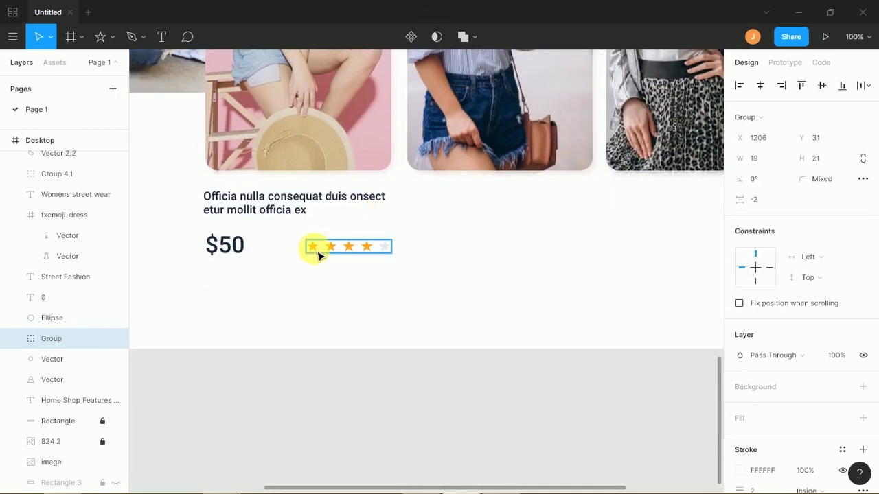
{"action": "left_click", "coordinate": [319, 258]}
{"action": "key", "text": "ctrl+v"}
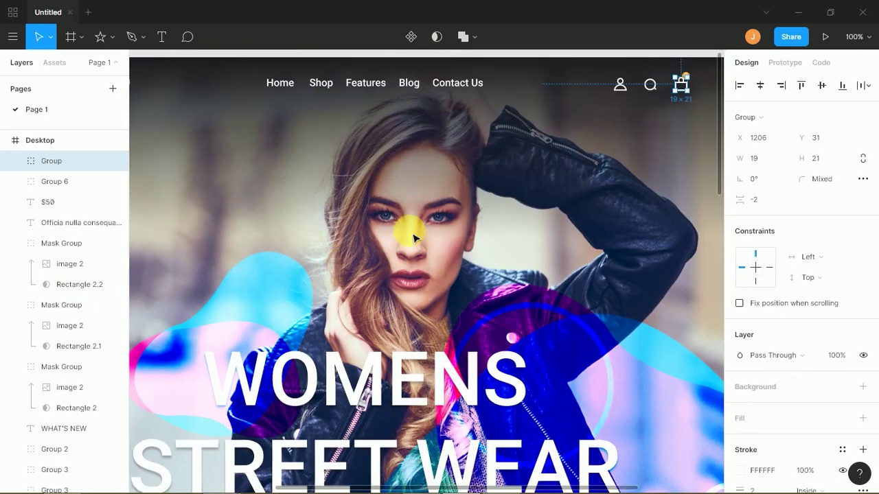
{"action": "scroll", "coordinate": [411, 239], "scroll_direction": "down", "scroll_amount": 5}
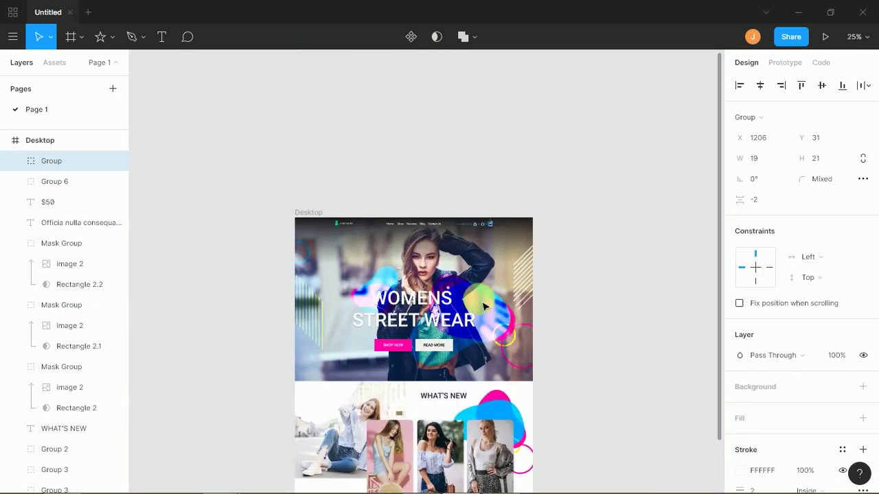
{"action": "scroll", "coordinate": [543, 274], "scroll_direction": "down", "scroll_amount": 3}
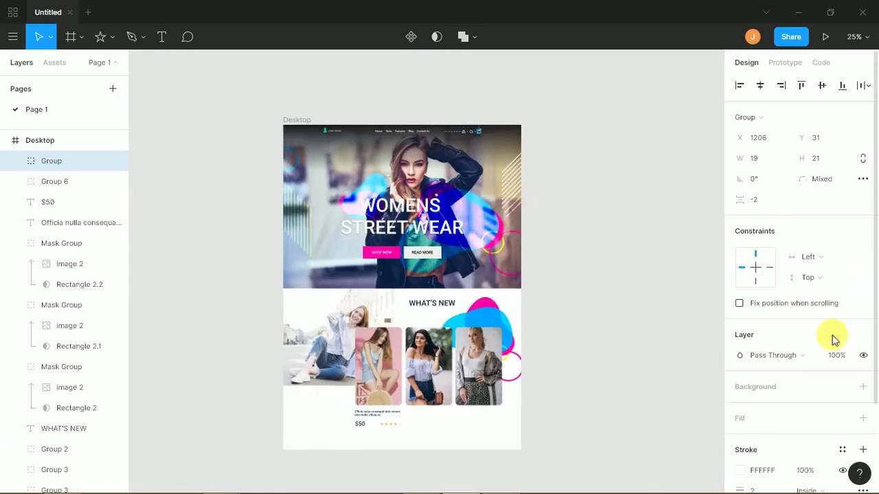
- Give the copied bag icon an orange outline and move it down beside the $50 price
{"action": "left_click", "coordinate": [742, 472]}
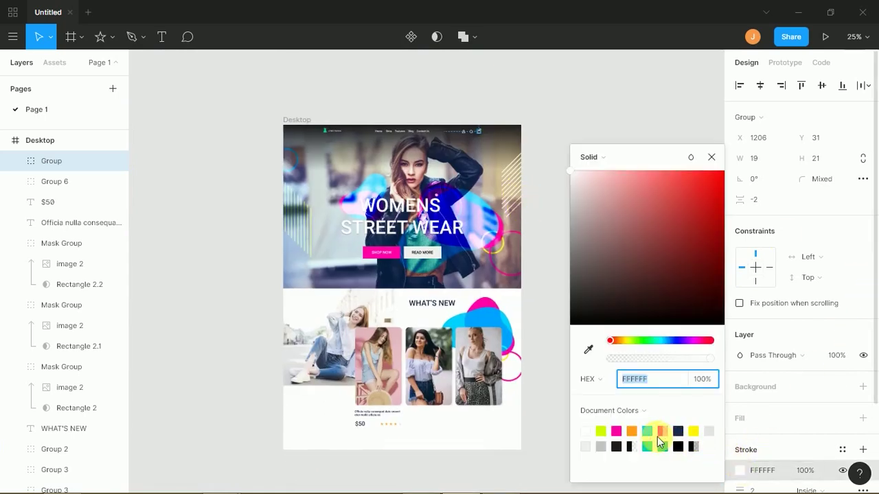
{"action": "left_click", "coordinate": [632, 431]}
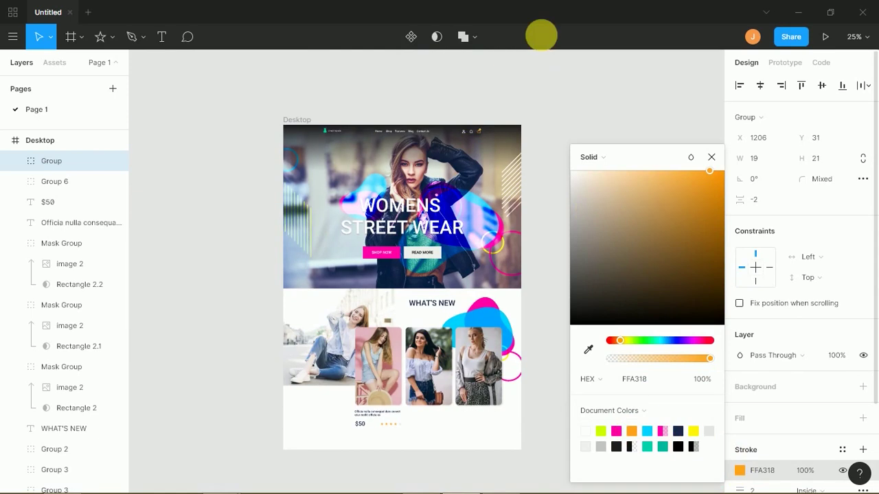
{"action": "left_click", "coordinate": [535, 107]}
{"action": "left_click_drag", "start_coordinate": [477, 133], "coordinate": [397, 423]}
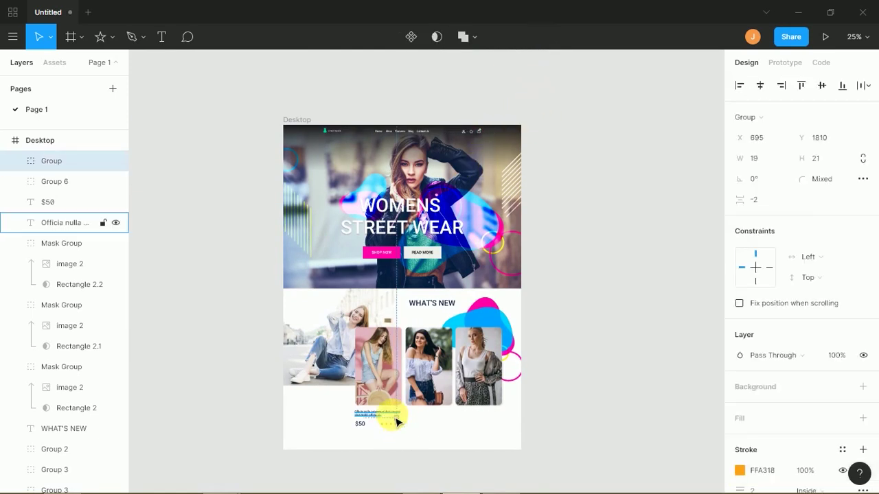
- Zoom in on the first product card and place the bag icon below the $50 price
{"action": "key", "text": "ctrl+plus"}
{"action": "key", "text": "ctrl+plus"}
{"action": "key", "text": "ctrl+plus"}
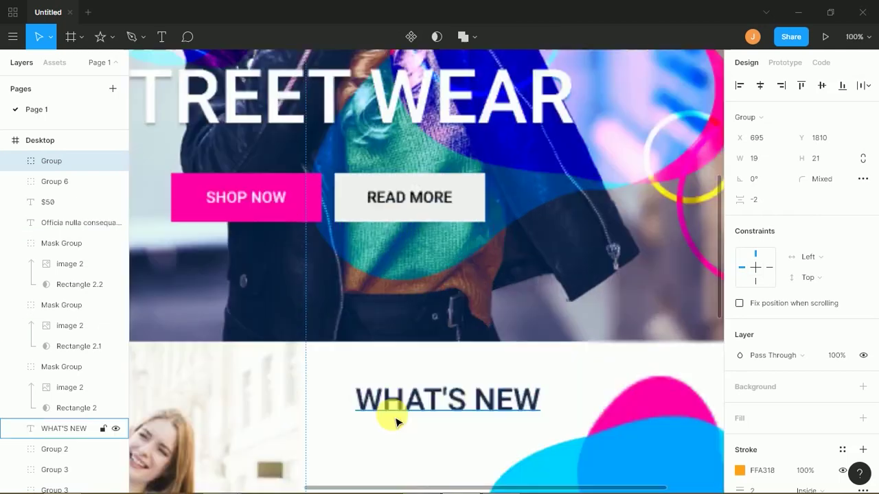
{"action": "scroll", "coordinate": [367, 406], "scroll_direction": "down", "scroll_amount": 4}
{"action": "scroll", "coordinate": [367, 406], "scroll_direction": "left", "scroll_amount": 2}
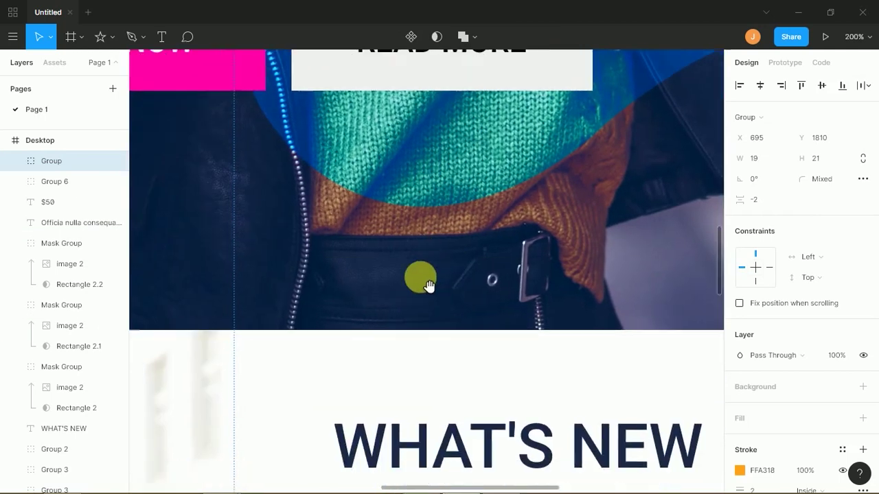
{"action": "left_click", "coordinate": [422, 306]}
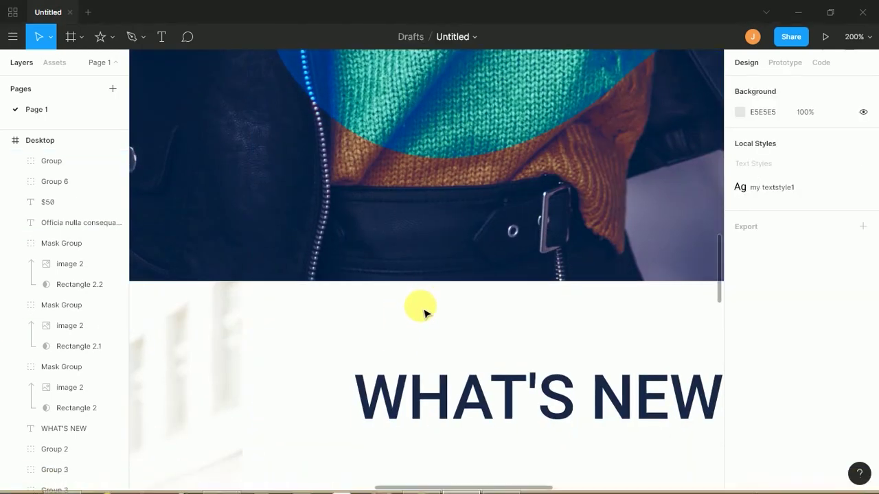
{"action": "scroll", "coordinate": [465, 217], "scroll_direction": "down", "scroll_amount": 5}
{"action": "scroll", "coordinate": [464, 217], "scroll_direction": "left", "scroll_amount": 1}
{"action": "scroll", "coordinate": [465, 217], "scroll_direction": "down", "scroll_amount": 5}
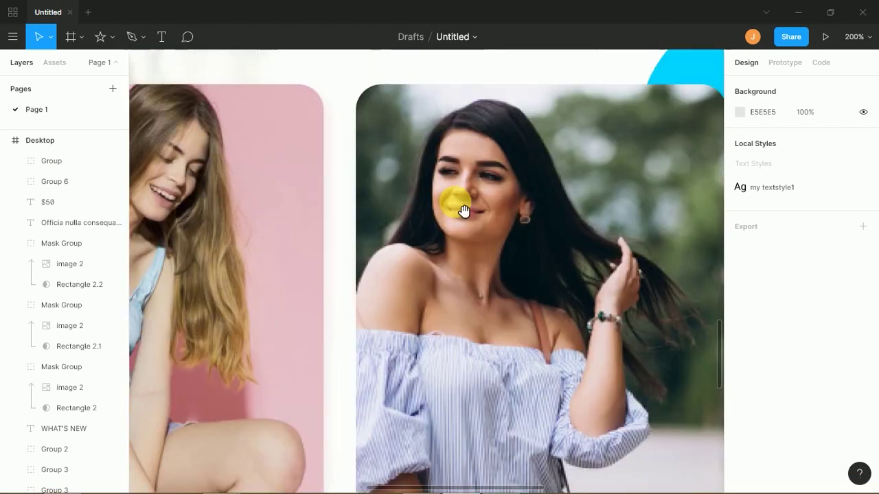
{"action": "key", "text": "ctrl+minus"}
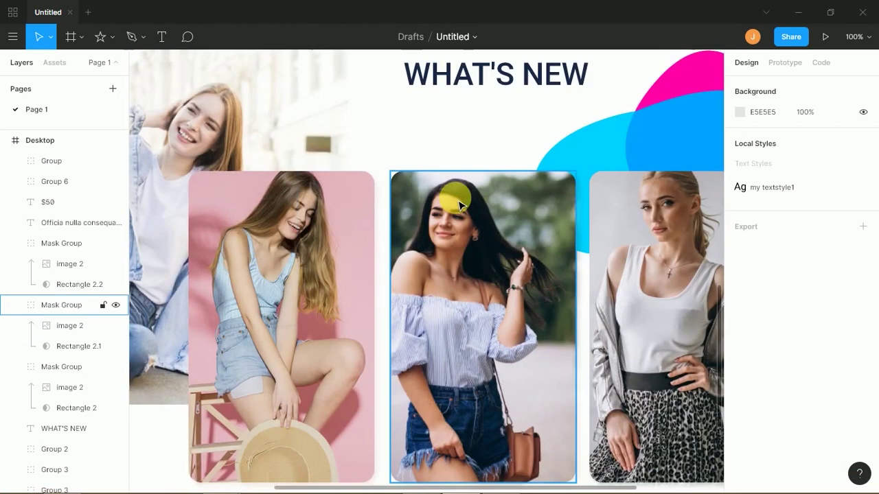
{"action": "key", "text": "ctrl+minus"}
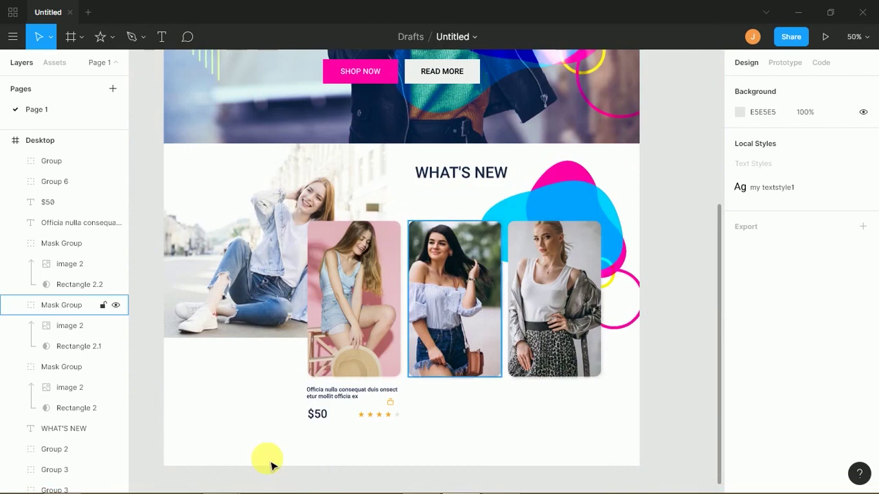
{"action": "key", "text": "ctrl+plus"}
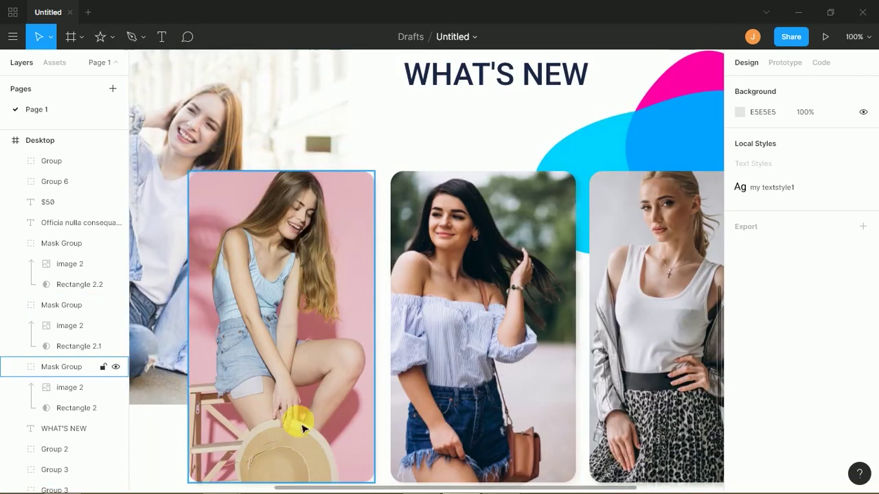
{"action": "scroll", "coordinate": [329, 398], "scroll_direction": "down", "scroll_amount": 5}
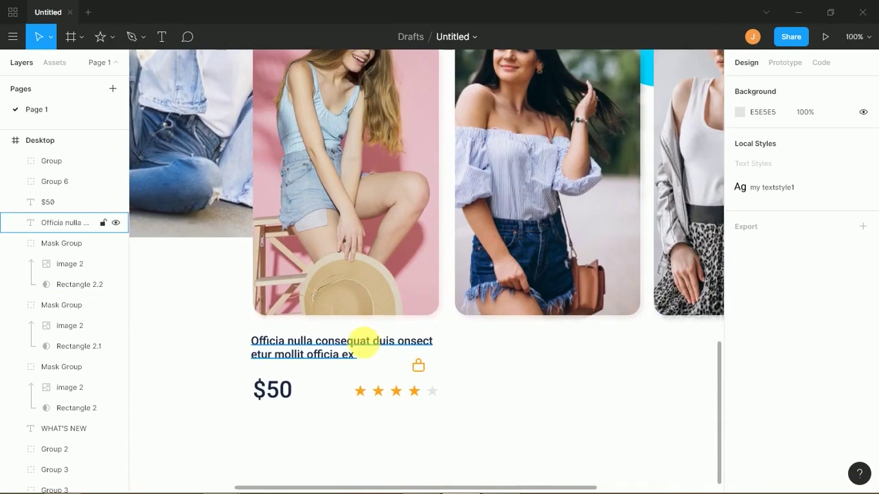
{"action": "key", "text": "ctrl+plus"}
{"action": "left_click_drag", "start_coordinate": [410, 318], "coordinate": [469, 232]}
{"action": "left_click_drag", "start_coordinate": [399, 281], "coordinate": [440, 252]}
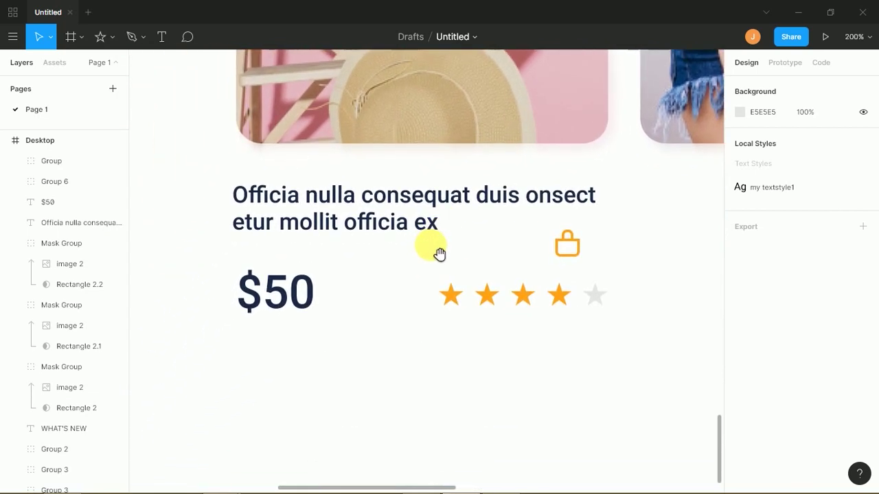
{"action": "left_click_drag", "start_coordinate": [570, 250], "coordinate": [256, 367]}
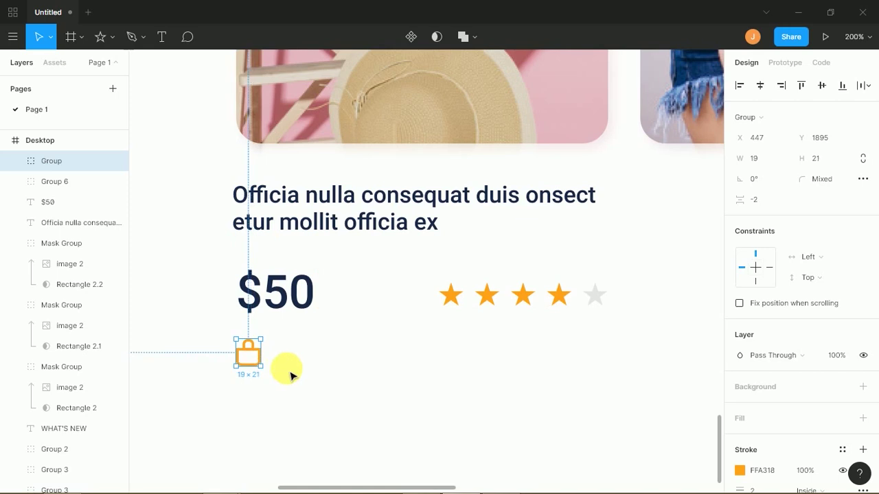
{"action": "left_click", "coordinate": [294, 376]}
{"action": "left_click", "coordinate": [260, 363]}
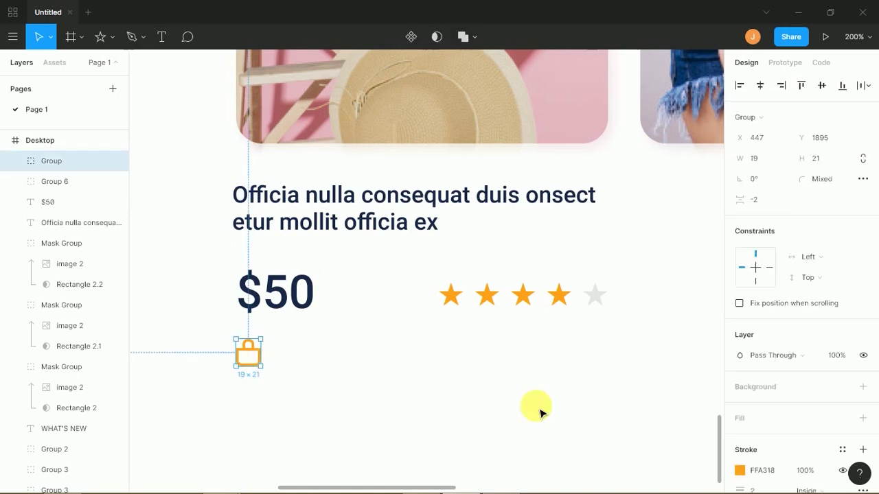
- Recolour the bag icon's outline to teal 00D1AE from Document Colors
{"action": "left_click", "coordinate": [741, 471]}
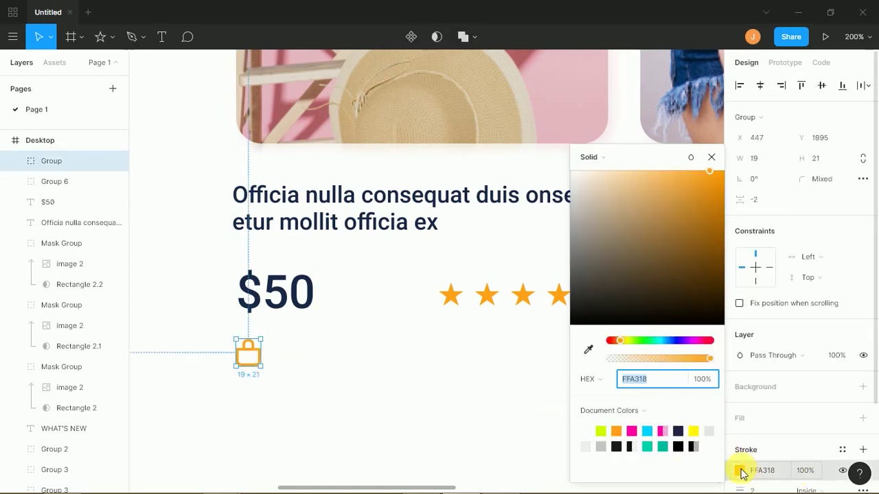
{"action": "left_click", "coordinate": [647, 447]}
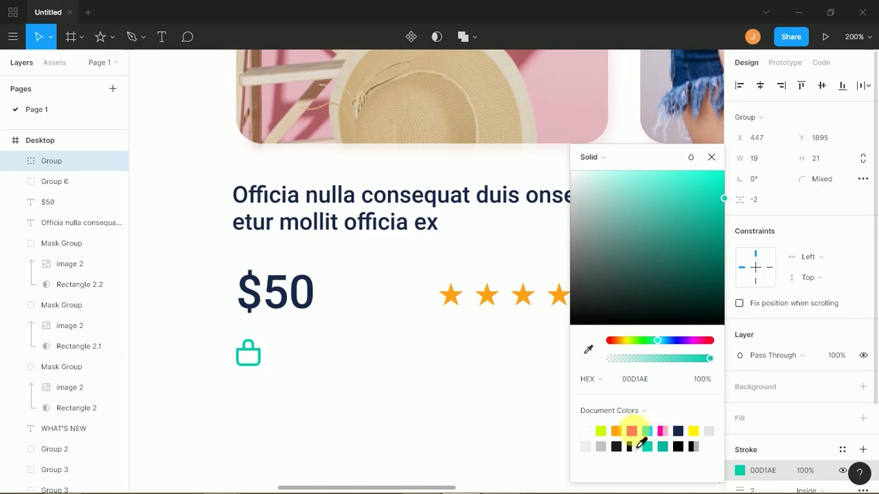
{"action": "left_click", "coordinate": [632, 430]}
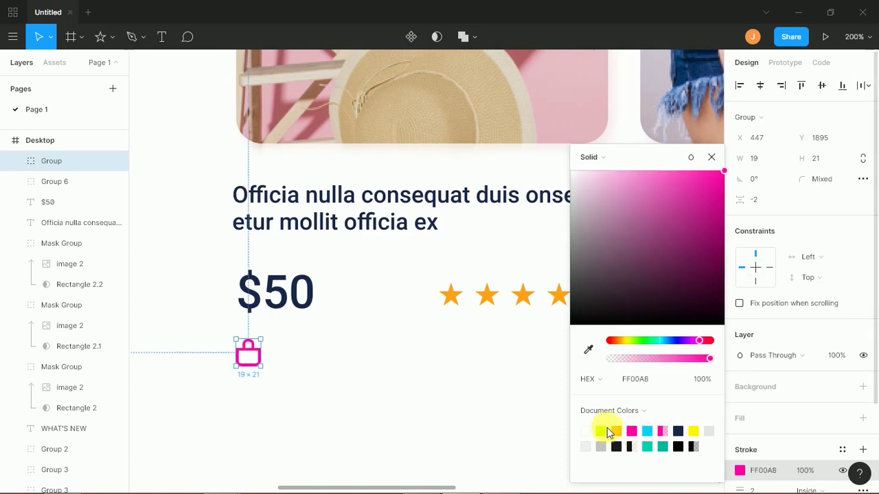
{"action": "left_click", "coordinate": [647, 447]}
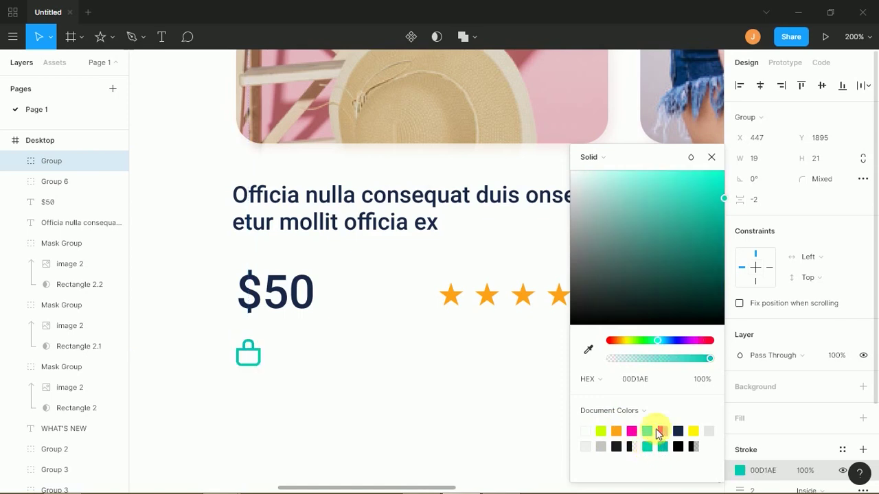
{"action": "left_click", "coordinate": [314, 381]}
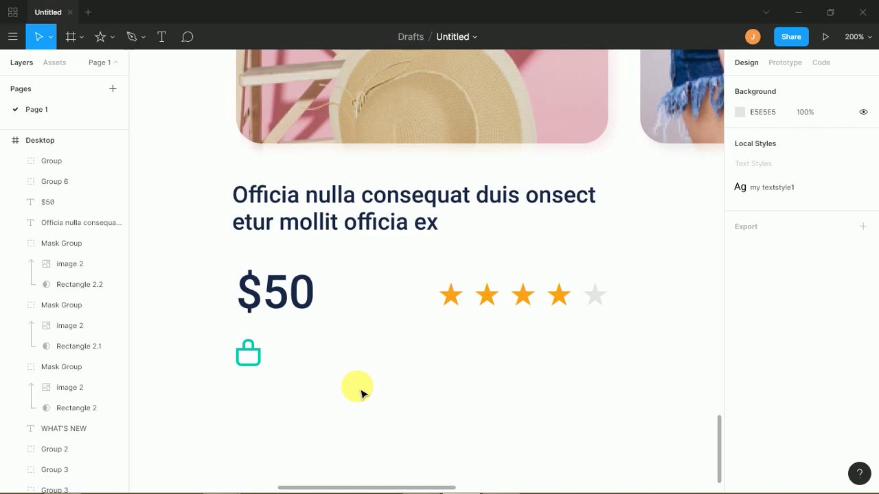
- Zoom to 400% on the rating stars and draw a 22×22 grey square below them
{"action": "key", "text": "ctrl+plus"}
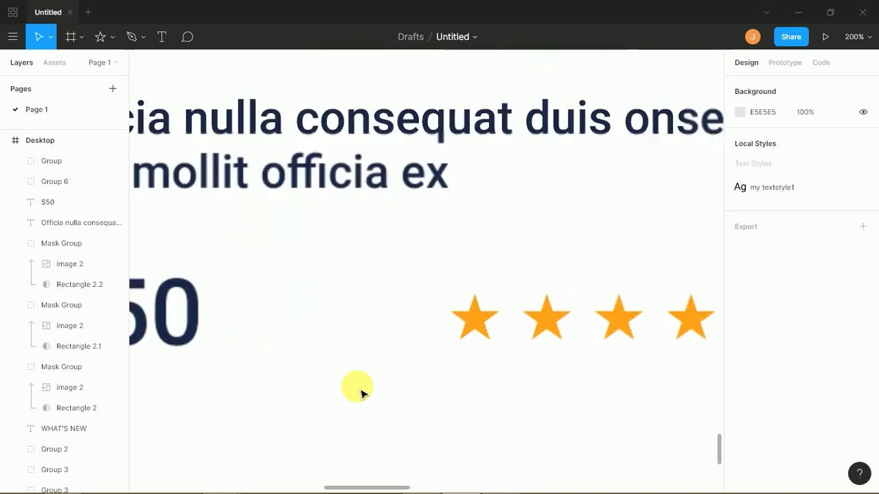
{"action": "key", "text": "space"}
{"action": "left_click_drag", "start_coordinate": [439, 370], "coordinate": [316, 273]}
{"action": "left_click_drag", "start_coordinate": [392, 288], "coordinate": [370, 289]}
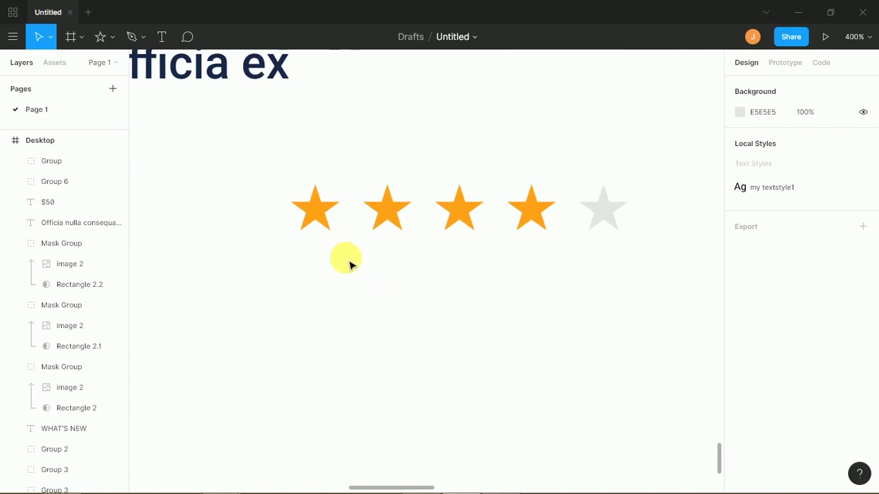
{"action": "left_click", "coordinate": [107, 37]}
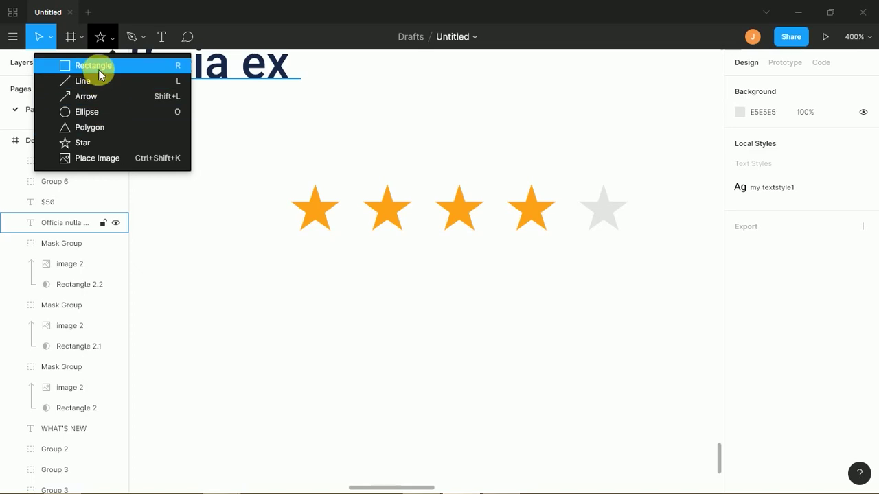
{"action": "left_click", "coordinate": [143, 142]}
{"action": "scroll", "coordinate": [279, 245], "scroll_direction": "down", "scroll_amount": 3}
{"action": "scroll", "coordinate": [279, 245], "scroll_direction": "left", "scroll_amount": 2}
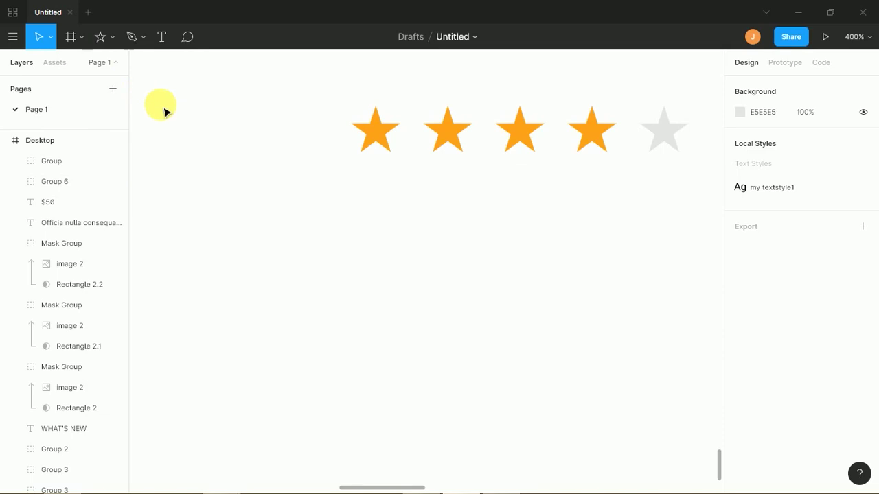
{"action": "key", "text": "r"}
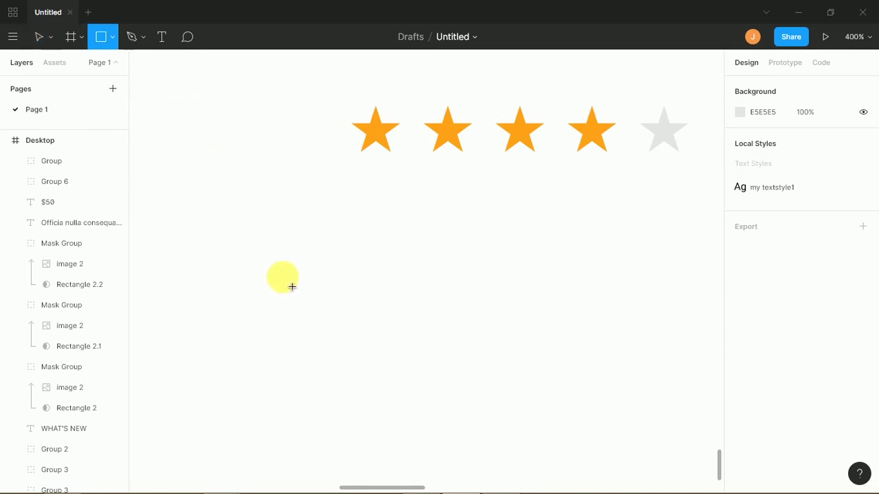
{"action": "left_click_drag", "start_coordinate": [252, 250], "coordinate": [309, 306]}
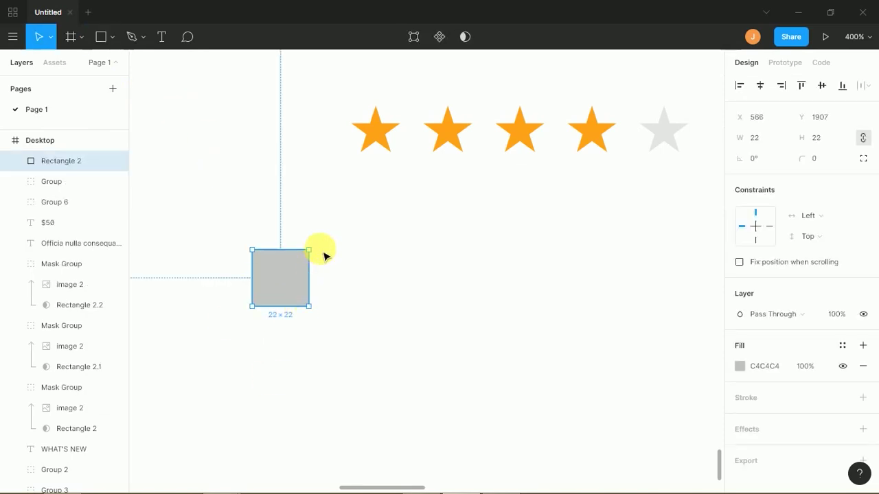
- Rotate the square -45°, pull its top vertex down into a V, and round all corners to 23
{"action": "left_click_drag", "start_coordinate": [324, 254], "coordinate": [323, 276]}
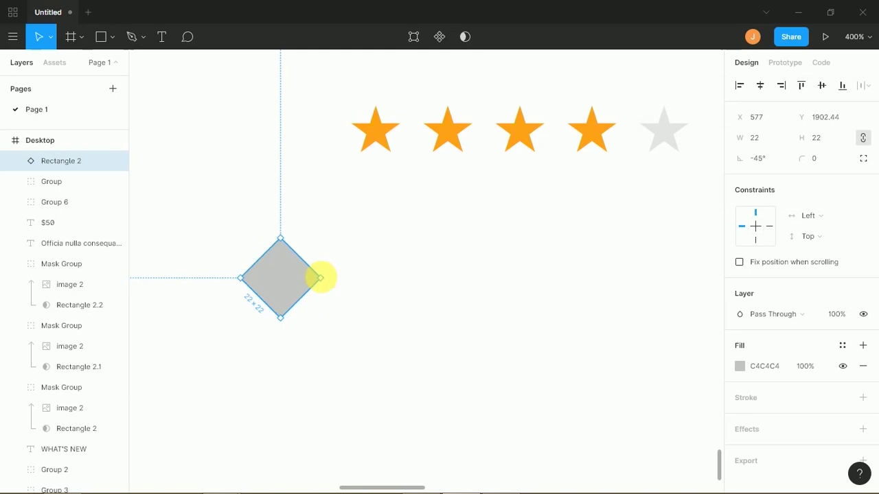
{"action": "double_click", "coordinate": [295, 271]}
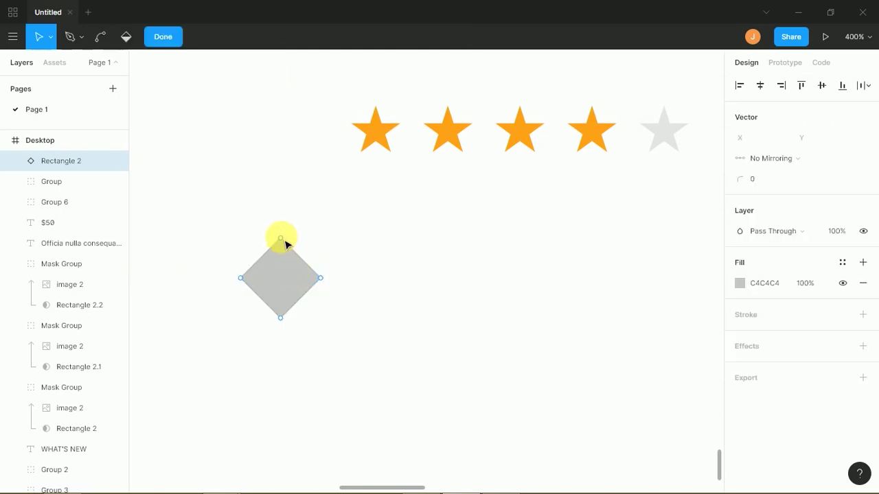
{"action": "left_click_drag", "start_coordinate": [281, 238], "coordinate": [283, 367]}
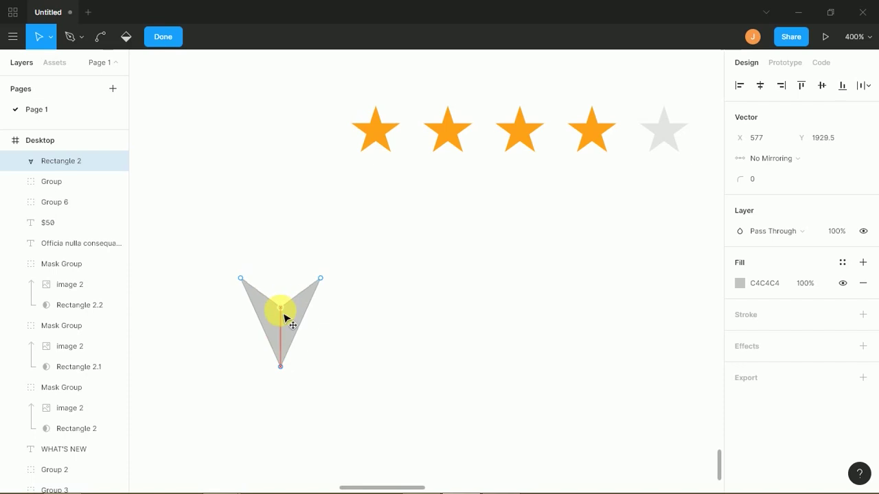
{"action": "left_click_drag", "start_coordinate": [224, 261], "coordinate": [376, 398]}
{"action": "left_click_drag", "start_coordinate": [749, 180], "coordinate": [775, 180]}
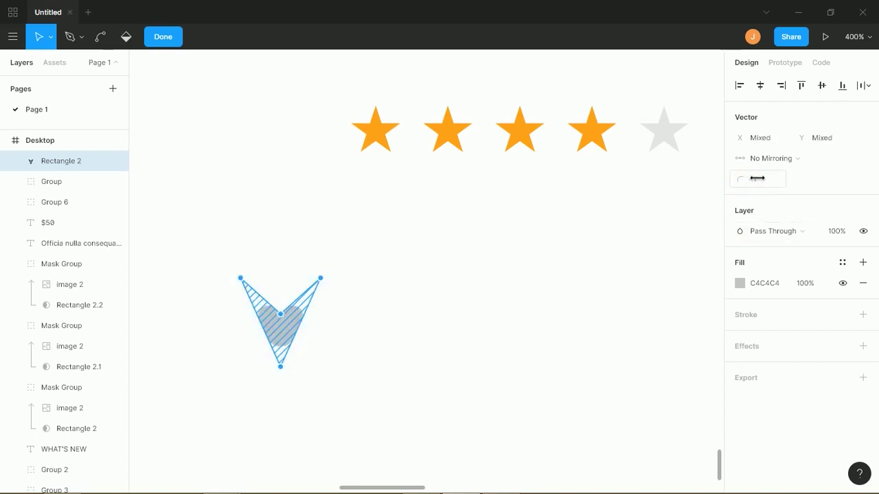
{"action": "left_click", "coordinate": [435, 363]}
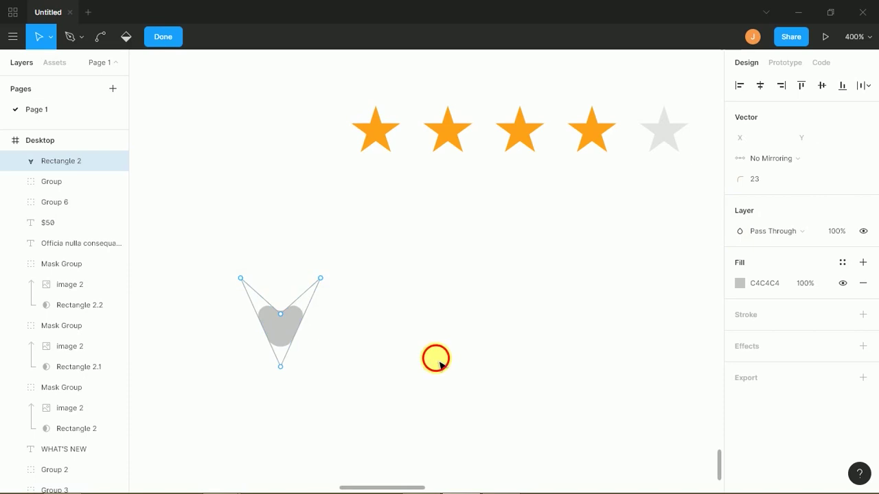
{"action": "key", "text": "Escape"}
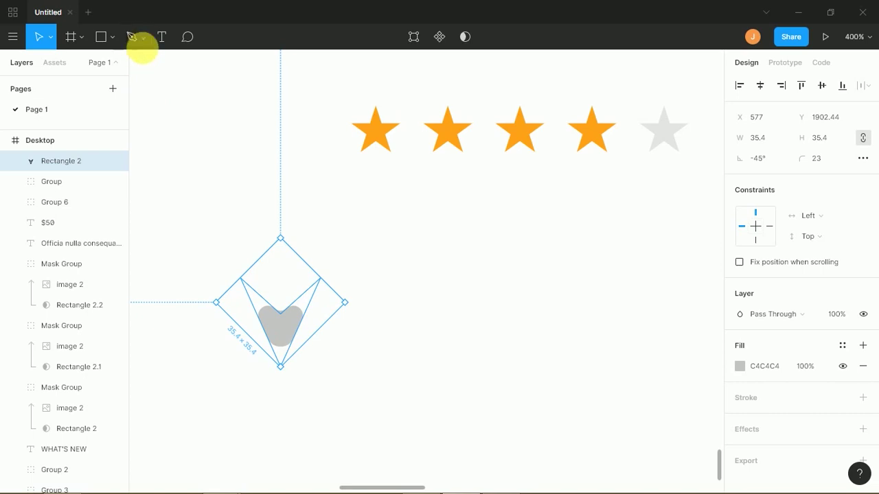
{"action": "left_click", "coordinate": [143, 39]}
- Bend the V's path into a rounded heart and shrink it to about 17×17
{"action": "left_click", "coordinate": [117, 39]}
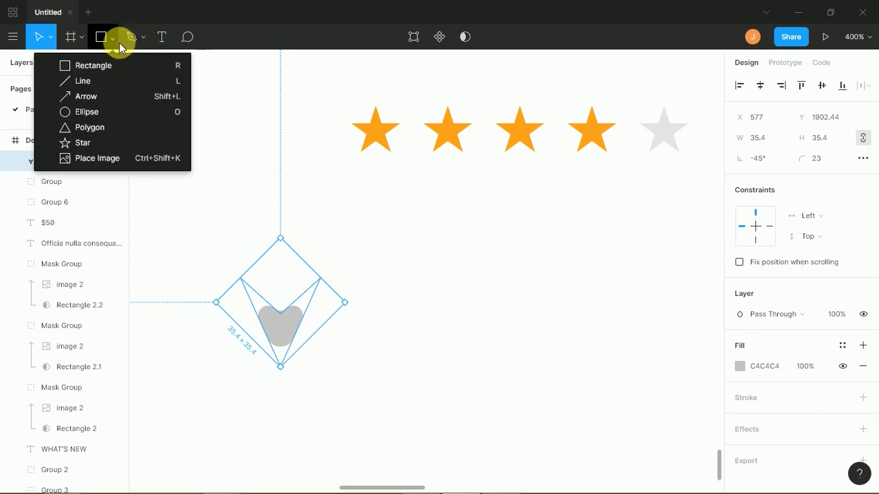
{"action": "left_click", "coordinate": [280, 331]}
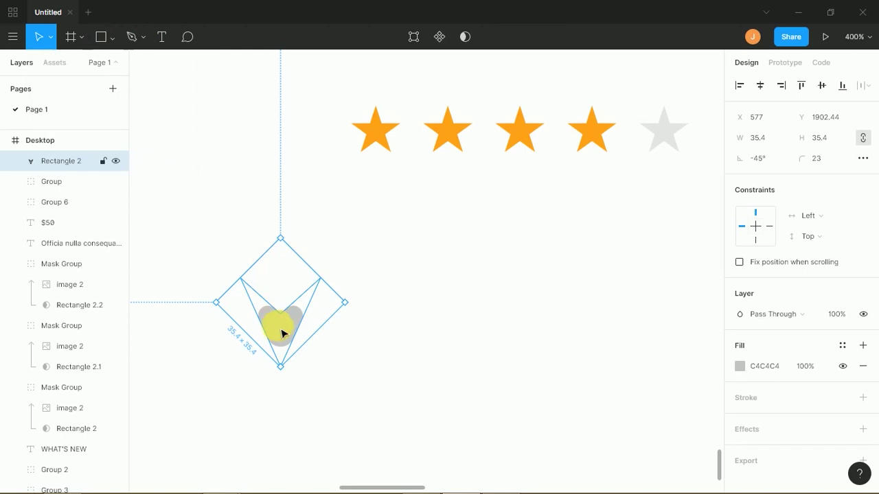
{"action": "double_click", "coordinate": [284, 333]}
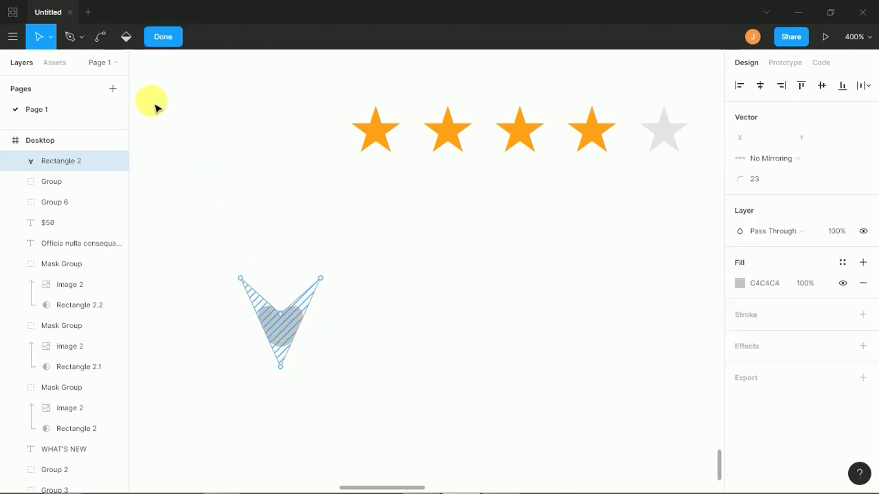
{"action": "left_click", "coordinate": [102, 36]}
{"action": "mouse_move", "coordinate": [306, 335]}
{"action": "left_mouse_down"}
{"action": "mouse_move", "coordinate": [324, 345]}
{"action": "mouse_move", "coordinate": [246, 347]}
{"action": "left_mouse_up"}
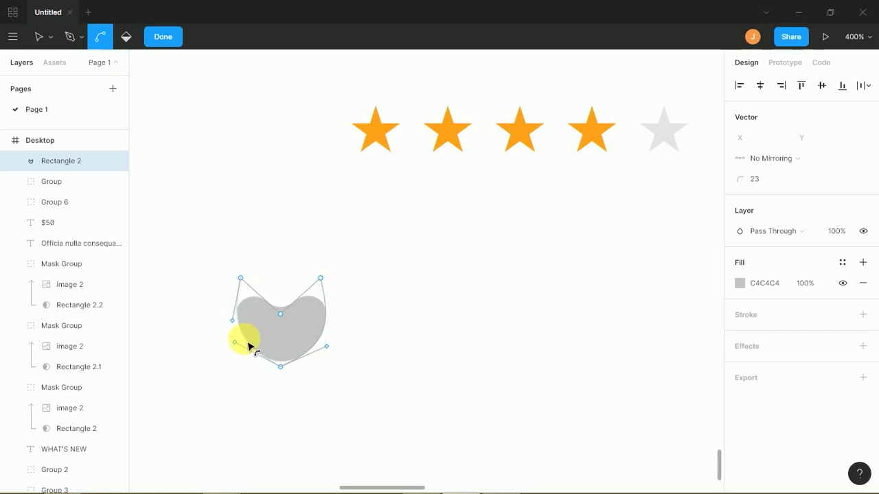
{"action": "key", "text": "Escape"}
{"action": "left_click", "coordinate": [361, 337]}
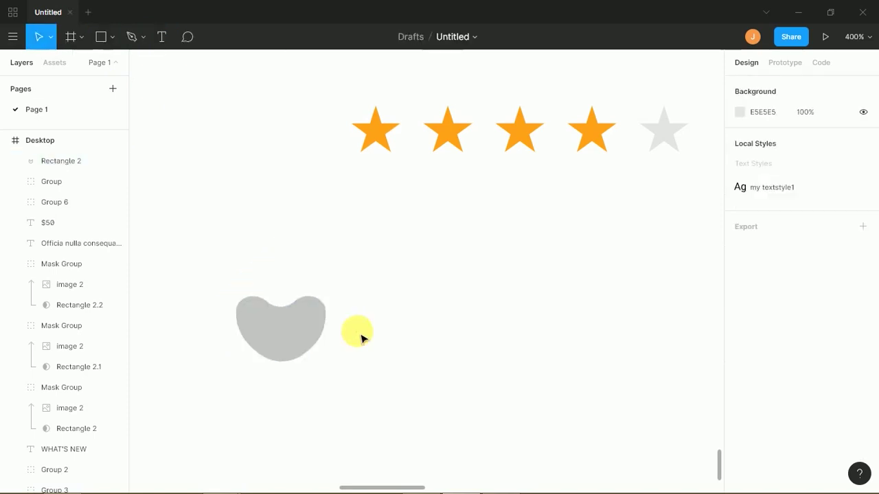
{"action": "left_click", "coordinate": [304, 334]}
{"action": "left_click_drag", "start_coordinate": [350, 310], "coordinate": [321, 320]}
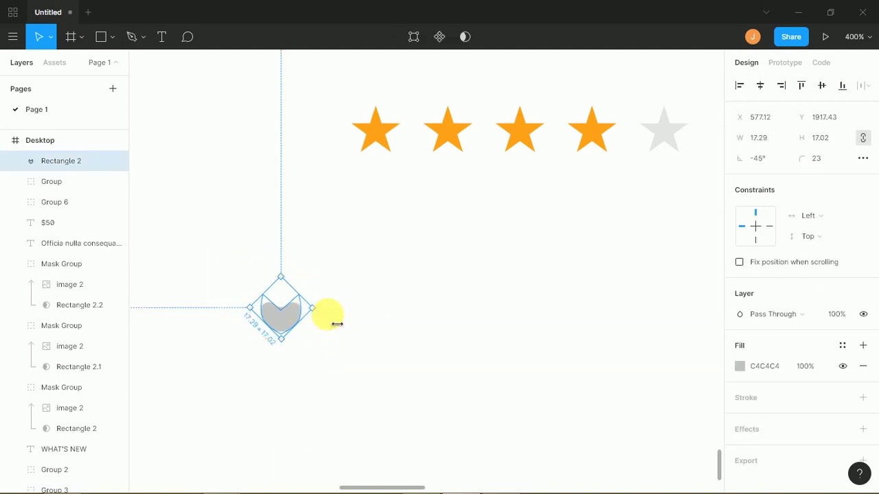
- Adjust the heart's top and bottom points, then delete the heart shape
{"action": "left_click", "coordinate": [334, 323]}
{"action": "double_click", "coordinate": [294, 325]}
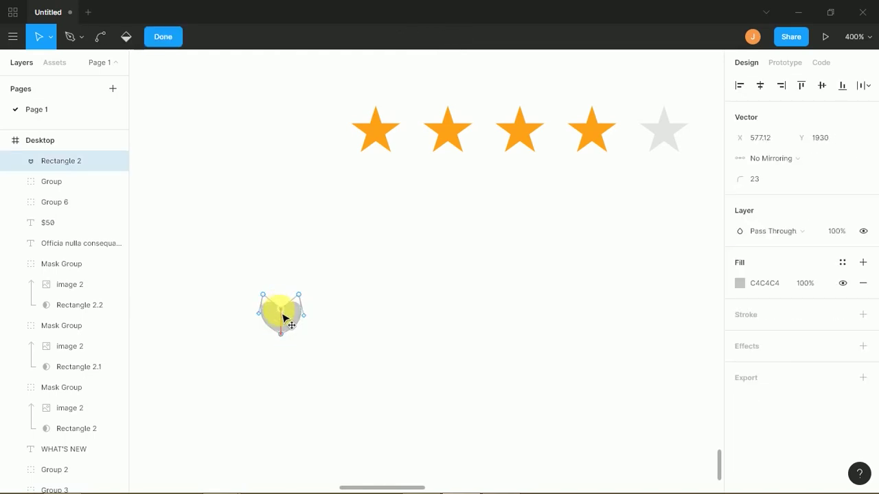
{"action": "left_click_drag", "start_coordinate": [283, 317], "coordinate": [284, 320]}
{"action": "left_click", "coordinate": [320, 330]}
{"action": "left_click", "coordinate": [322, 327]}
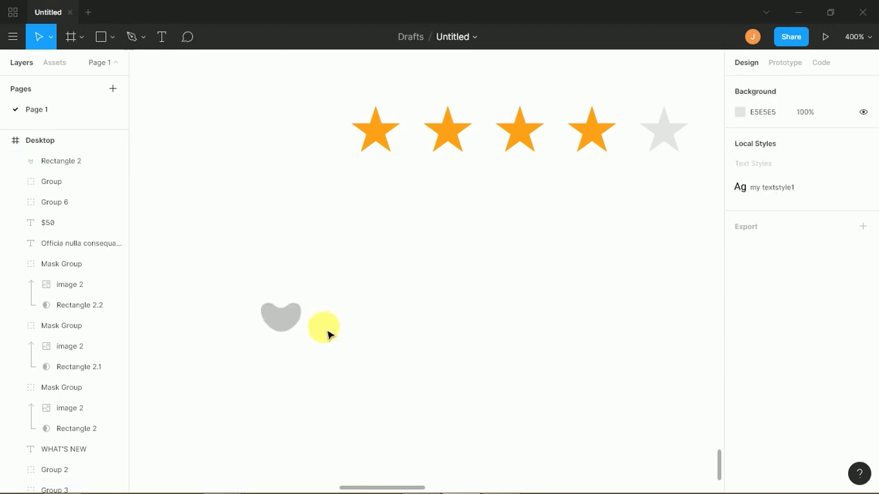
{"action": "double_click", "coordinate": [292, 332]}
{"action": "left_click_drag", "start_coordinate": [284, 340], "coordinate": [287, 363]}
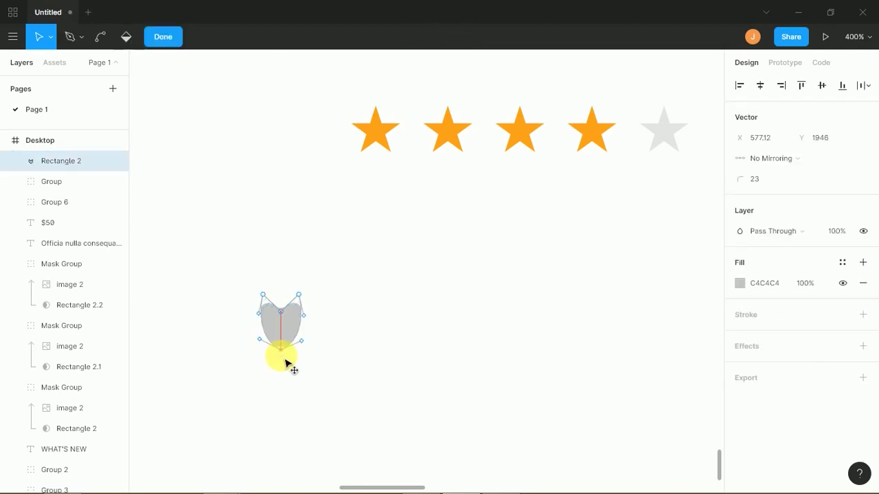
{"action": "key", "text": "Escape"}
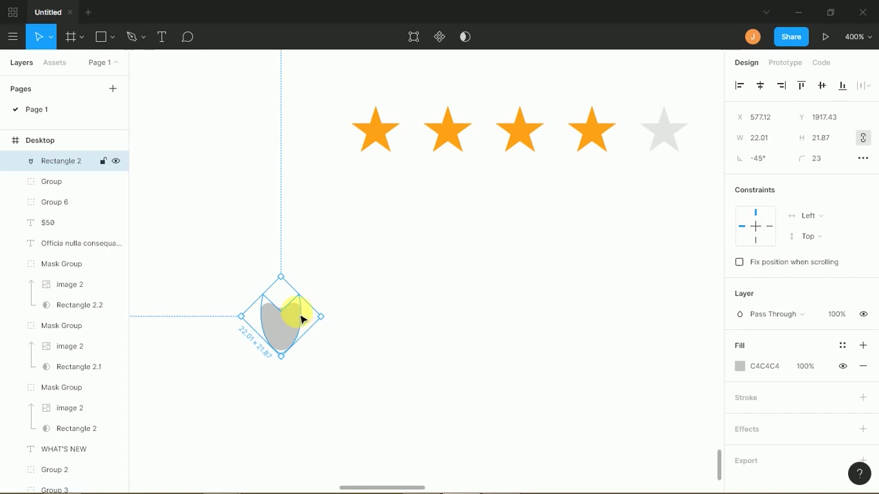
{"action": "key", "text": "Delete"}
{"action": "scroll", "coordinate": [405, 230], "scroll_direction": "down", "scroll_amount": 2}
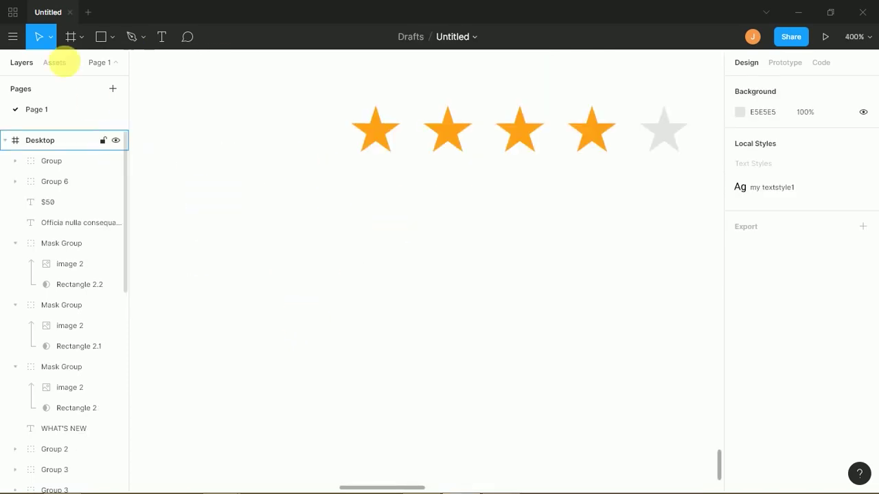
- Discard a test circle, then draw a 32×32 grey square rotated -45° into a diamond
{"action": "left_click", "coordinate": [110, 45]}
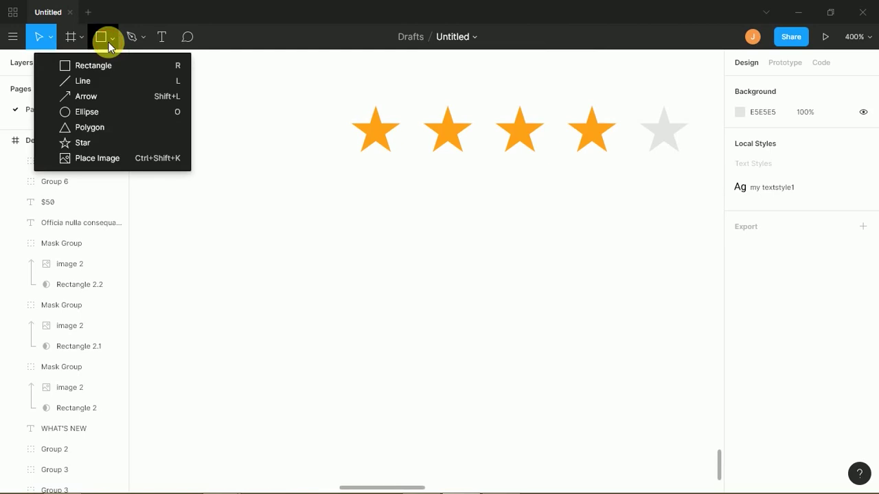
{"action": "left_click", "coordinate": [101, 112]}
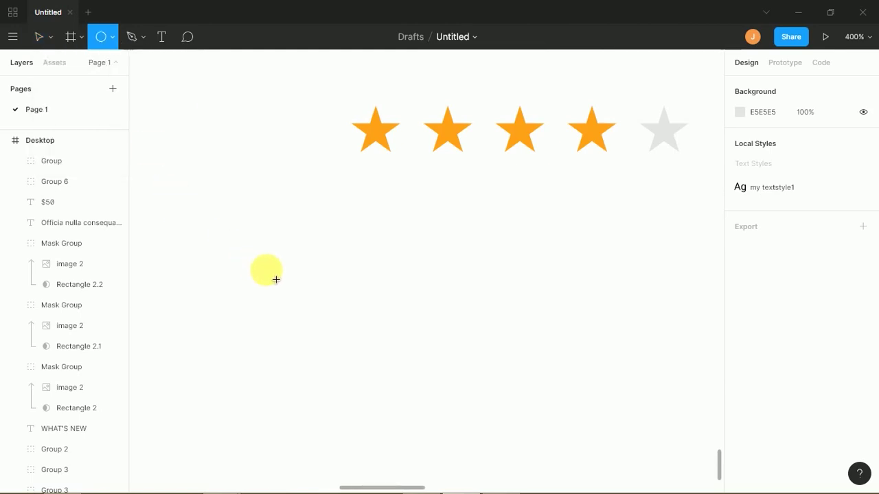
{"action": "left_click", "coordinate": [113, 46]}
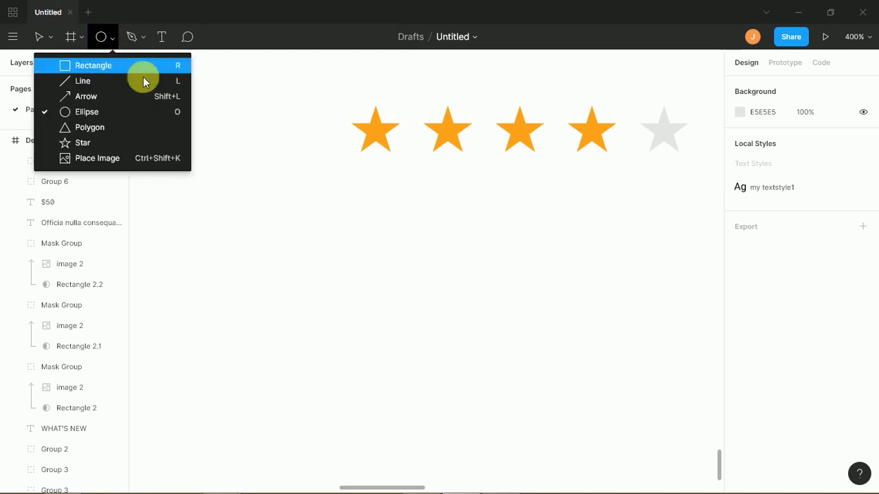
{"action": "key", "text": "Escape"}
{"action": "left_click_drag", "start_coordinate": [322, 343], "coordinate": [327, 341]}
{"action": "key", "text": "Delete"}
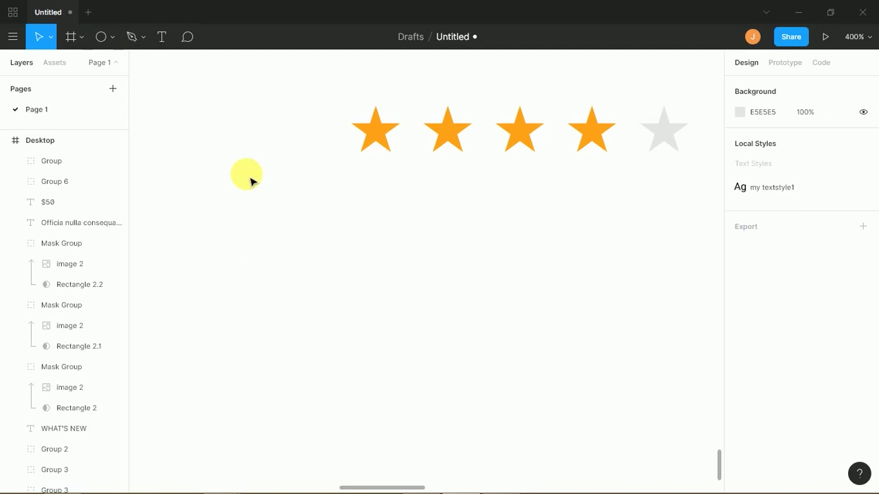
{"action": "key", "text": "r"}
{"action": "left_click_drag", "start_coordinate": [281, 280], "coordinate": [322, 322]}
{"action": "left_click_drag", "start_coordinate": [337, 246], "coordinate": [337, 280]}
- Round the diamond's top three corners to 45 and Alt-resize the teardrop to about 43 px
{"action": "left_click_drag", "start_coordinate": [197, 215], "coordinate": [355, 296]}
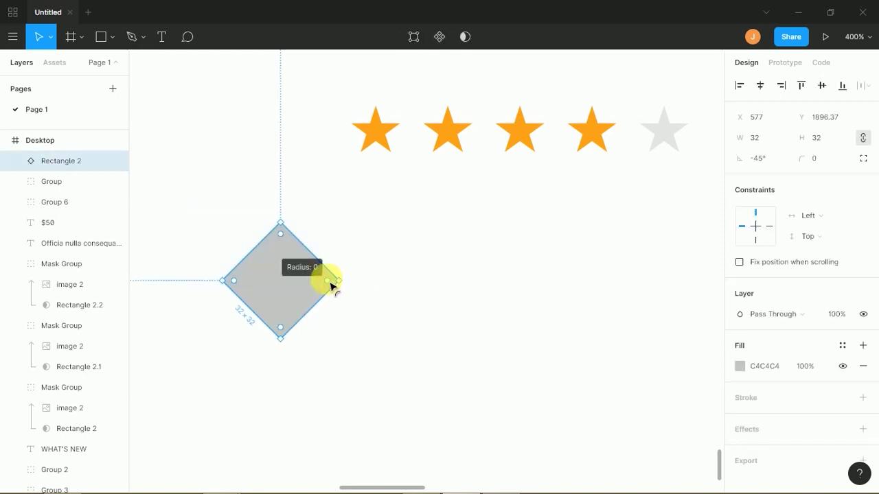
{"action": "double_click", "coordinate": [300, 259]}
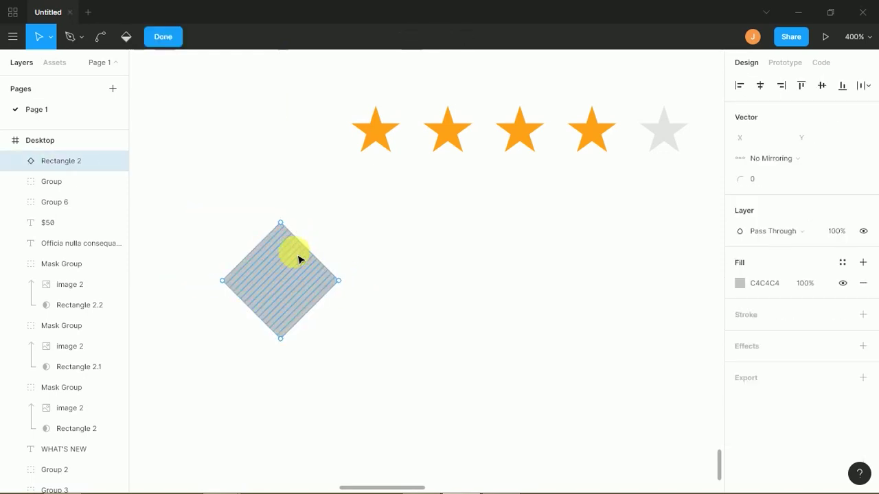
{"action": "left_click_drag", "start_coordinate": [206, 214], "coordinate": [370, 303]}
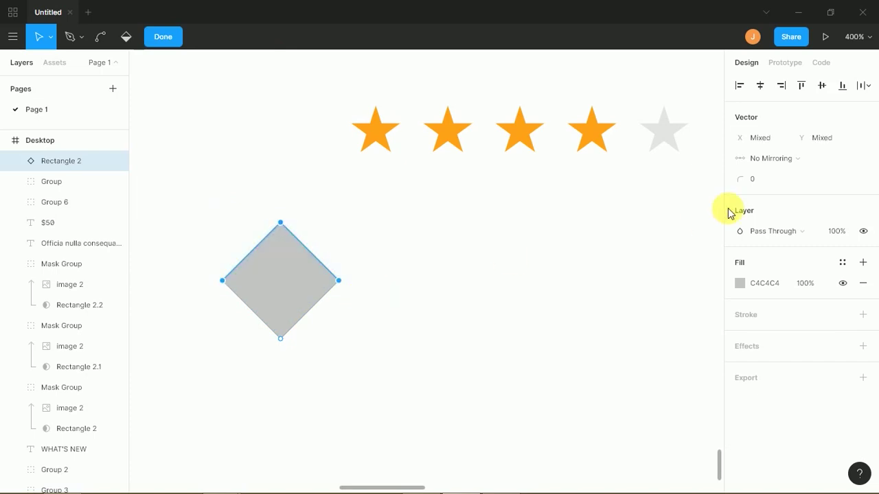
{"action": "left_click_drag", "start_coordinate": [739, 180], "coordinate": [800, 181]}
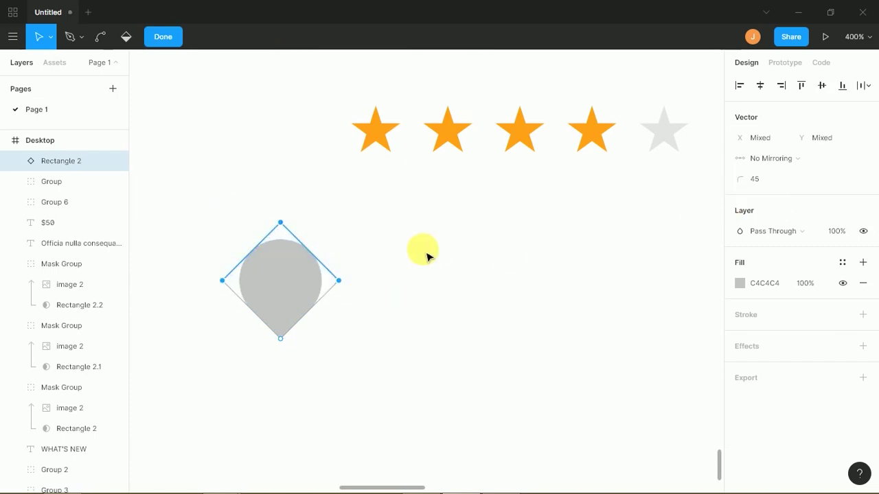
{"action": "left_click_drag", "start_coordinate": [310, 294], "coordinate": [332, 293]}
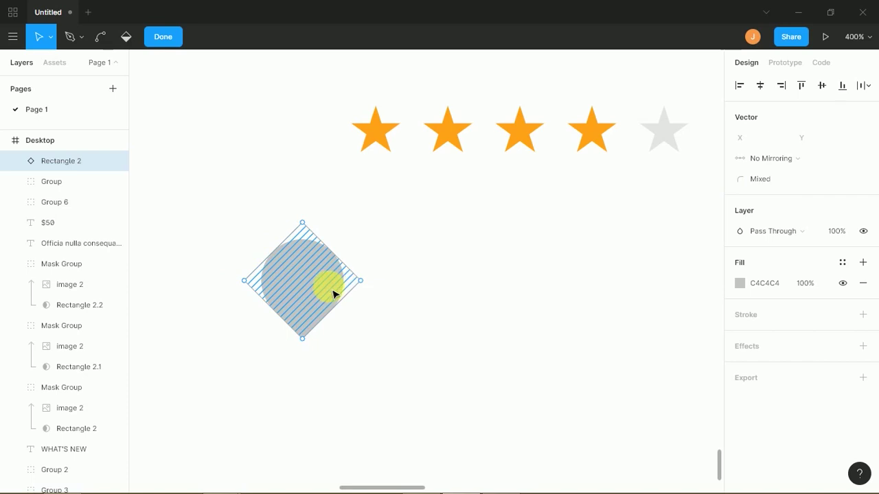
{"action": "double_click", "coordinate": [379, 298]}
{"action": "key", "text": "alt"}
{"action": "left_click_drag", "start_coordinate": [370, 293], "coordinate": [387, 295]}
- Duplicate the teardrop higher up, shrink the copy, and select both teardrops
{"action": "left_click_drag", "start_coordinate": [322, 268], "coordinate": [320, 222]}
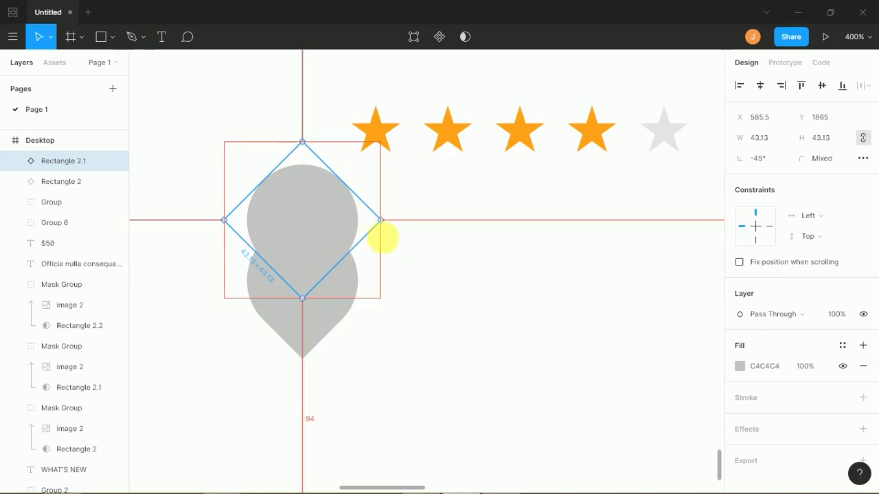
{"action": "left_click_drag", "start_coordinate": [381, 221], "coordinate": [320, 268]}
{"action": "left_click", "coordinate": [328, 294], "text": "shift"}
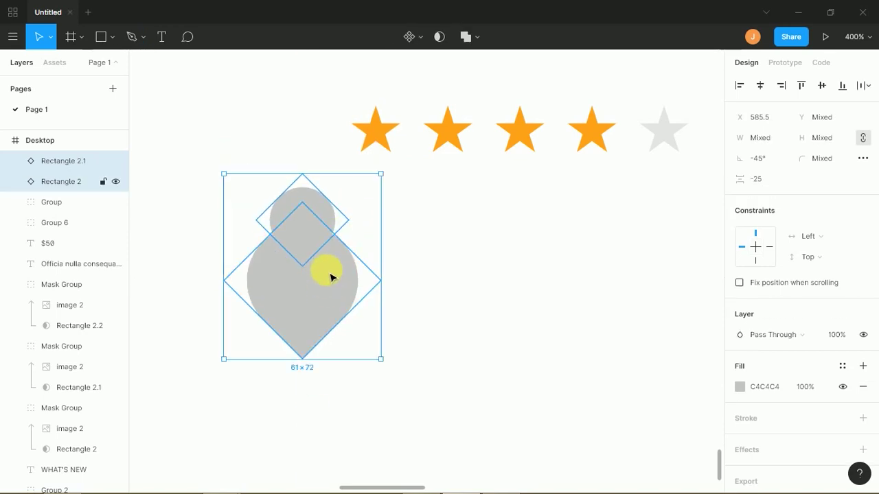
{"action": "left_click", "coordinate": [347, 343]}
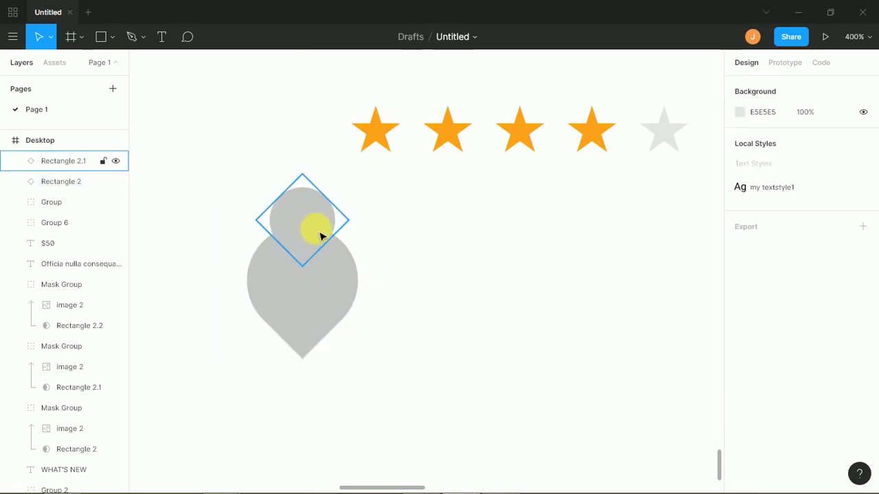
{"action": "left_click", "coordinate": [314, 234]}
{"action": "left_click_drag", "start_coordinate": [362, 228], "coordinate": [364, 229]}
{"action": "left_click", "coordinate": [343, 292], "text": "shift"}
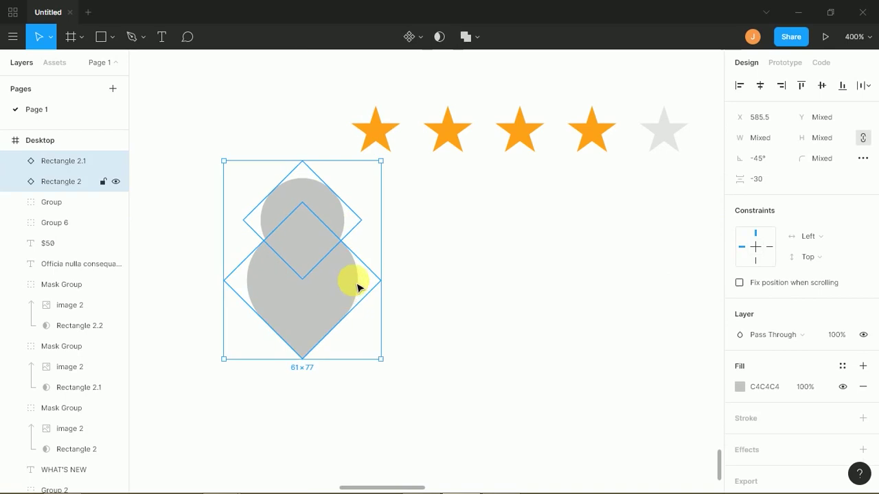
- Subtract the upper teardrop from the lower one and flatten the result into a heart
{"action": "left_click", "coordinate": [475, 38]}
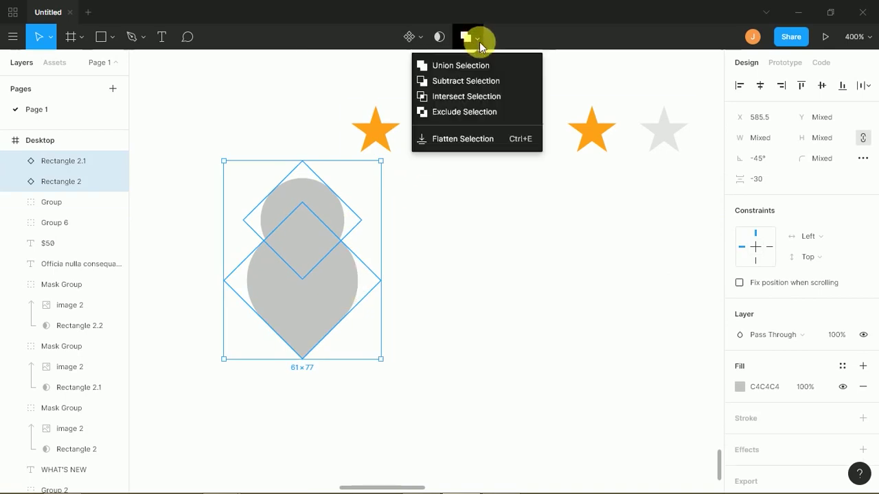
{"action": "left_click", "coordinate": [464, 81]}
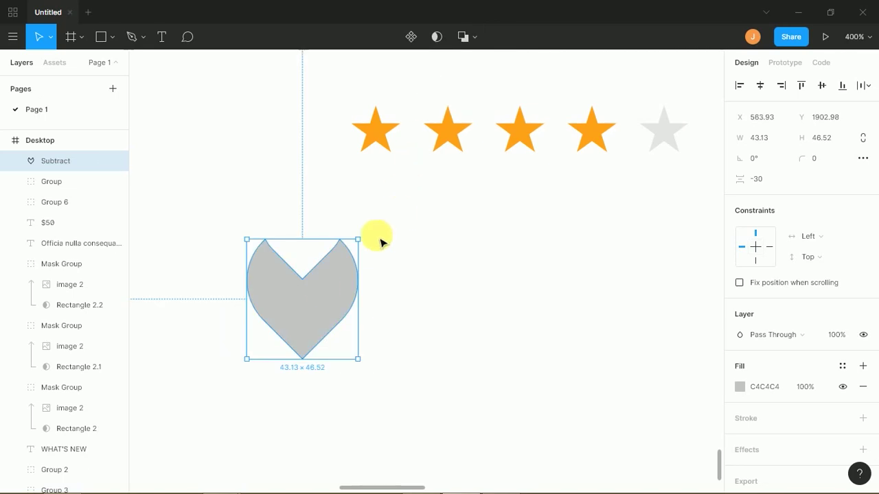
{"action": "double_click", "coordinate": [329, 292]}
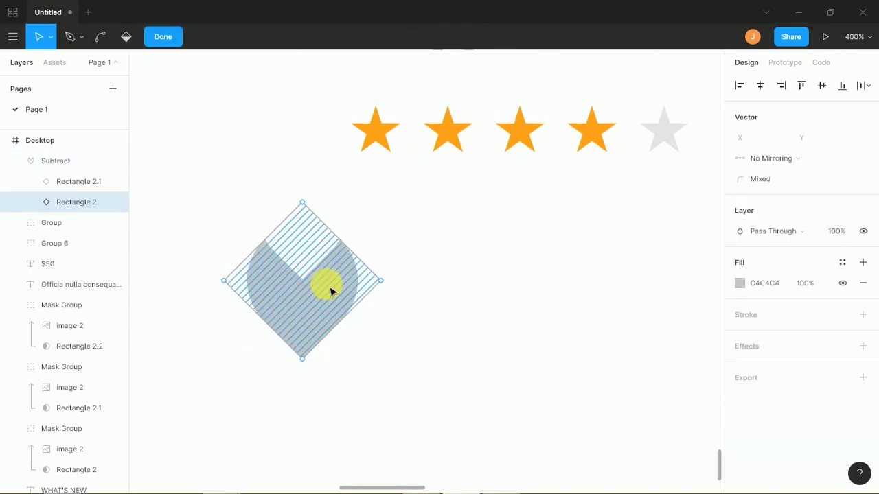
{"action": "left_click", "coordinate": [415, 288]}
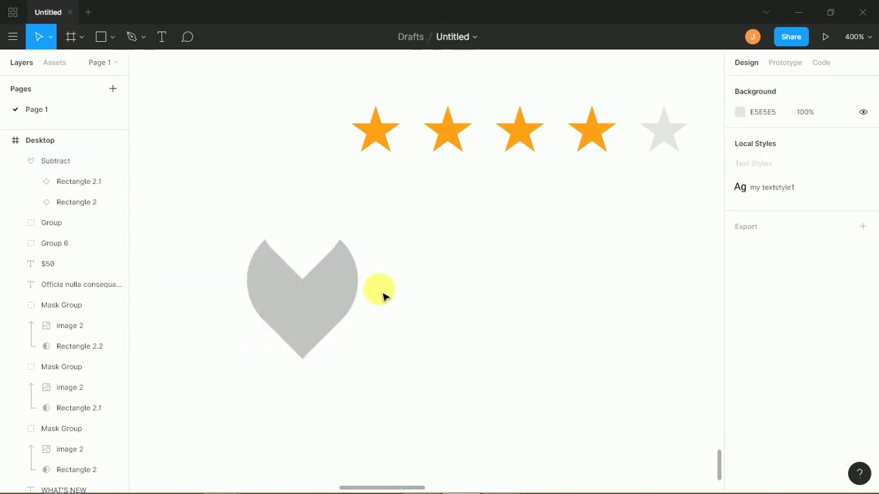
{"action": "left_click", "coordinate": [344, 295]}
{"action": "right_click", "coordinate": [342, 295]}
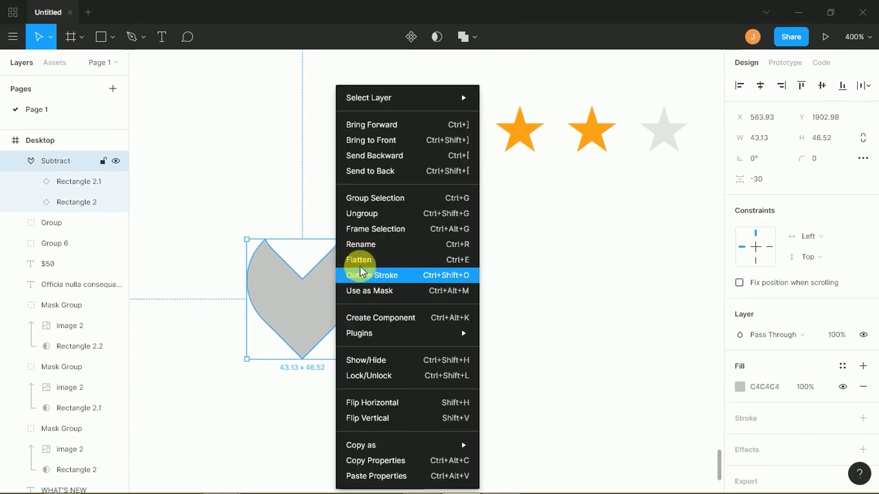
{"action": "left_click", "coordinate": [363, 260]}
- Shrink the flattened heart to icon size, about 15×16
{"action": "left_click_drag", "start_coordinate": [345, 274], "coordinate": [351, 278]}
{"action": "double_click", "coordinate": [350, 278]}
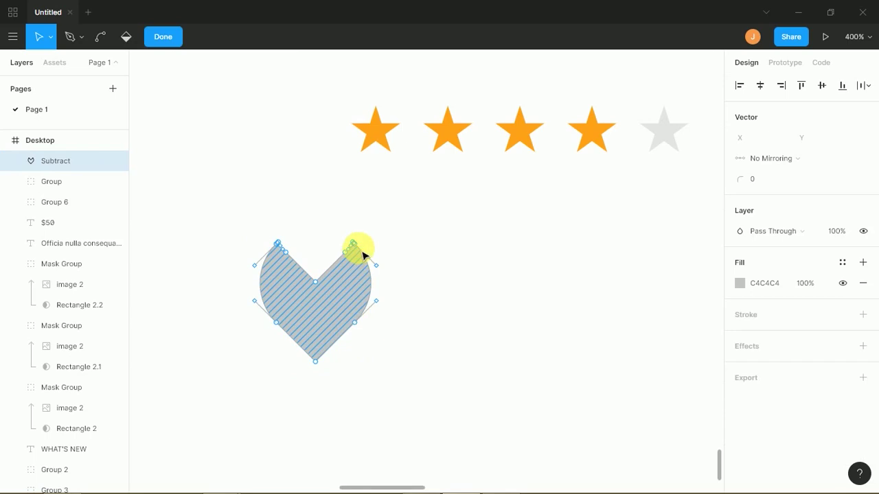
{"action": "key", "text": "Escape"}
{"action": "left_click", "coordinate": [386, 267]}
{"action": "left_click", "coordinate": [364, 288]}
{"action": "left_click_drag", "start_coordinate": [381, 248], "coordinate": [347, 309]}
{"action": "left_click", "coordinate": [364, 298]}
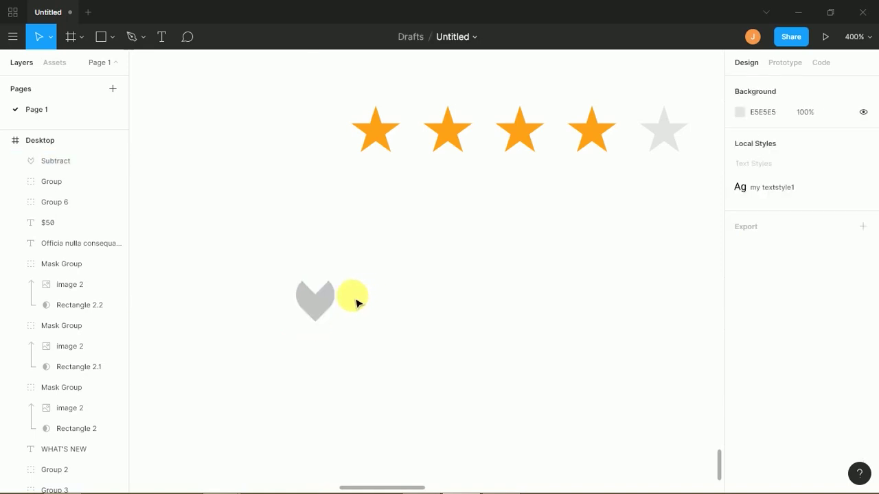
{"action": "left_click", "coordinate": [326, 308]}
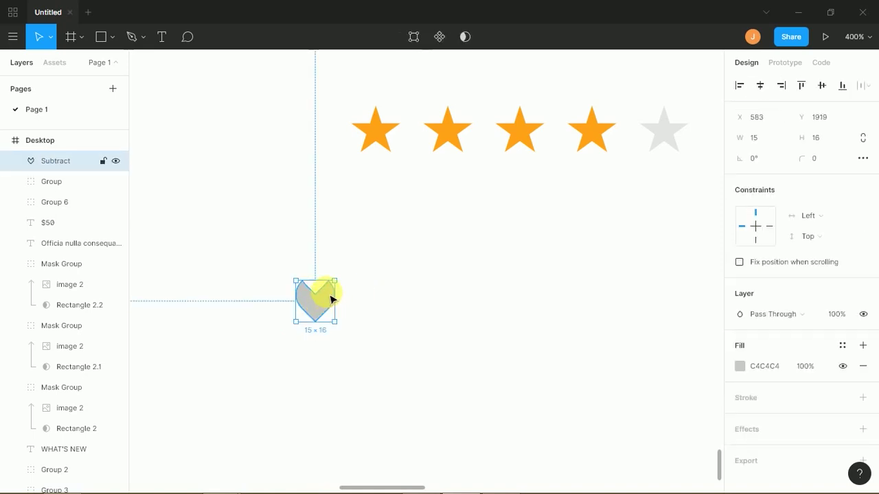
- Move the heart in line with the bag icon and swap its grey fill for a 2 px outline
{"action": "key", "text": "minus"}
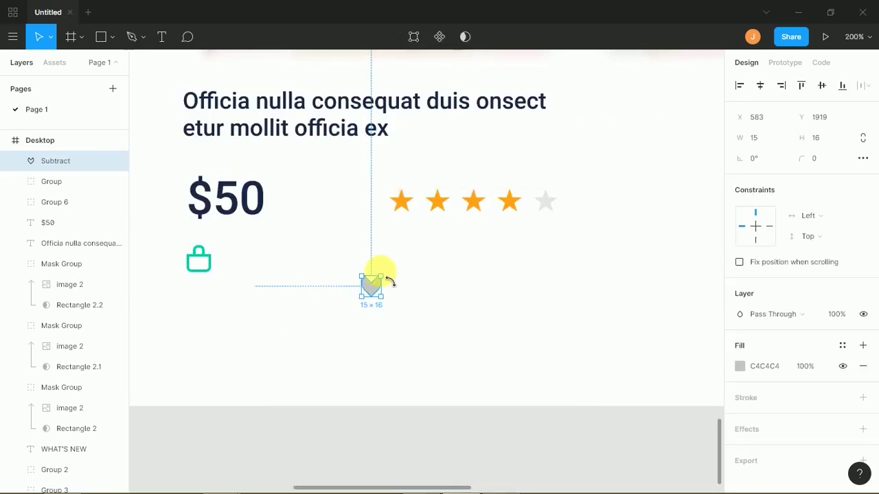
{"action": "left_click", "coordinate": [398, 276]}
{"action": "mouse_move", "coordinate": [378, 287]}
{"action": "left_mouse_down"}
{"action": "mouse_move", "coordinate": [545, 268]}
{"action": "mouse_move", "coordinate": [559, 245]}
{"action": "mouse_move", "coordinate": [545, 257]}
{"action": "mouse_move", "coordinate": [554, 259]}
{"action": "mouse_move", "coordinate": [528, 259]}
{"action": "left_mouse_up"}
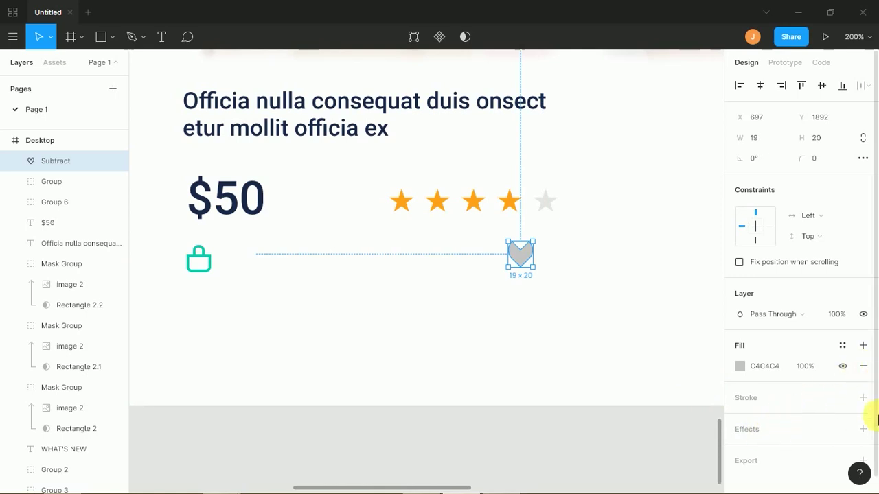
{"action": "left_click", "coordinate": [862, 367]}
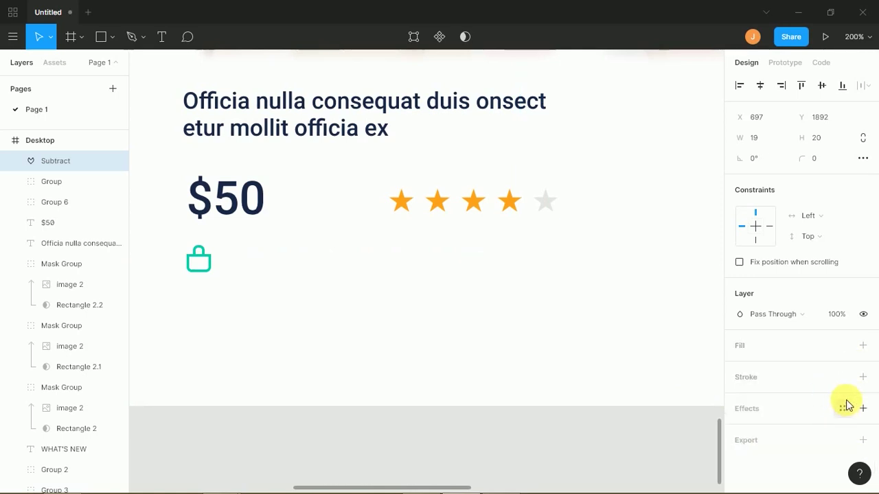
{"action": "left_click", "coordinate": [863, 377]}
{"action": "left_click", "coordinate": [763, 423]}
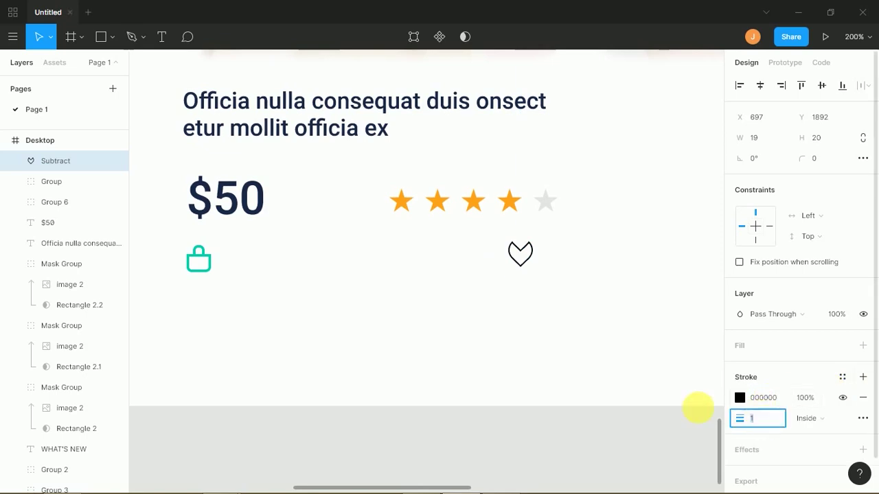
{"action": "key", "text": "Return"}
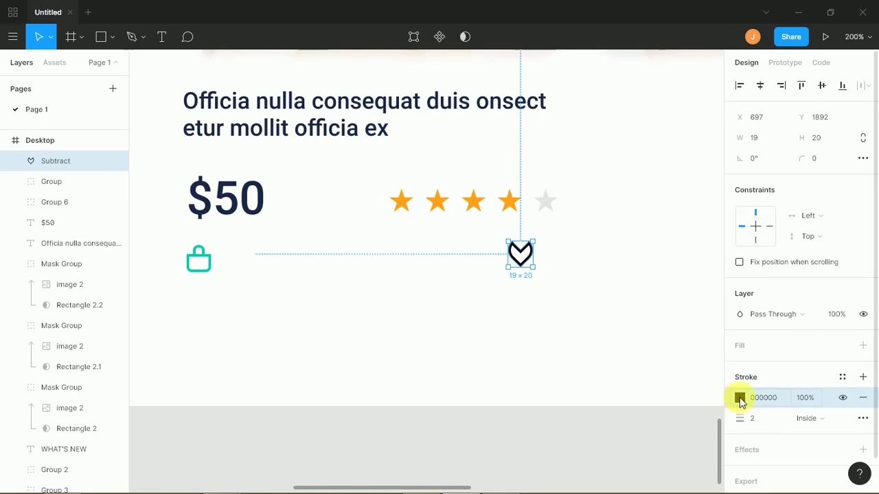
- Make the heart outline pink FF00A8 and nudge the heart slightly left
{"action": "left_click", "coordinate": [734, 401]}
{"action": "left_click", "coordinate": [662, 431]}
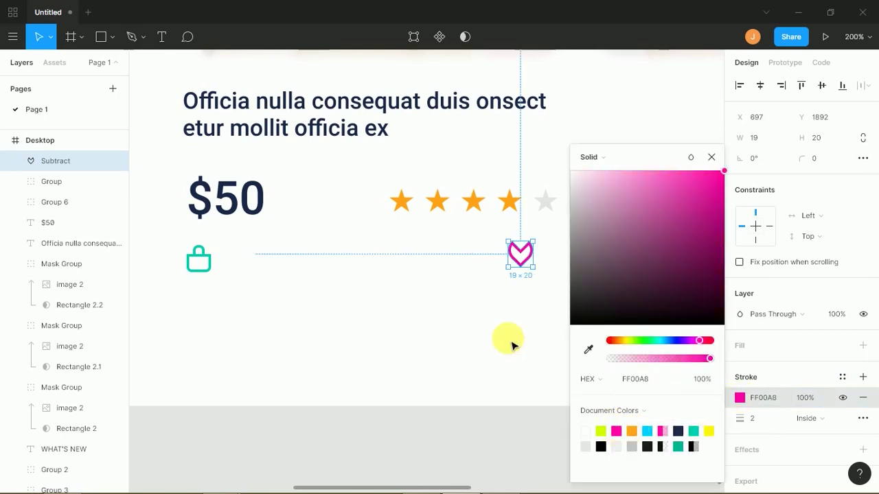
{"action": "left_click", "coordinate": [496, 334]}
{"action": "left_click", "coordinate": [522, 254]}
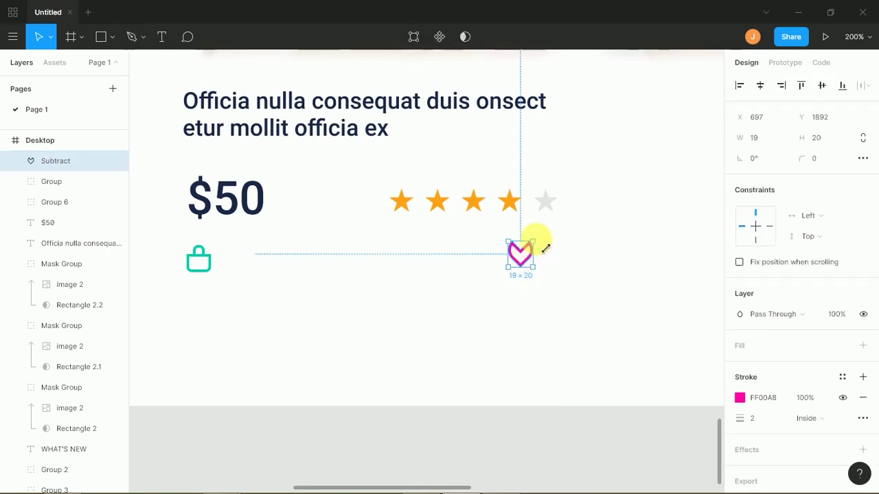
{"action": "left_click_drag", "start_coordinate": [525, 264], "coordinate": [509, 273]}
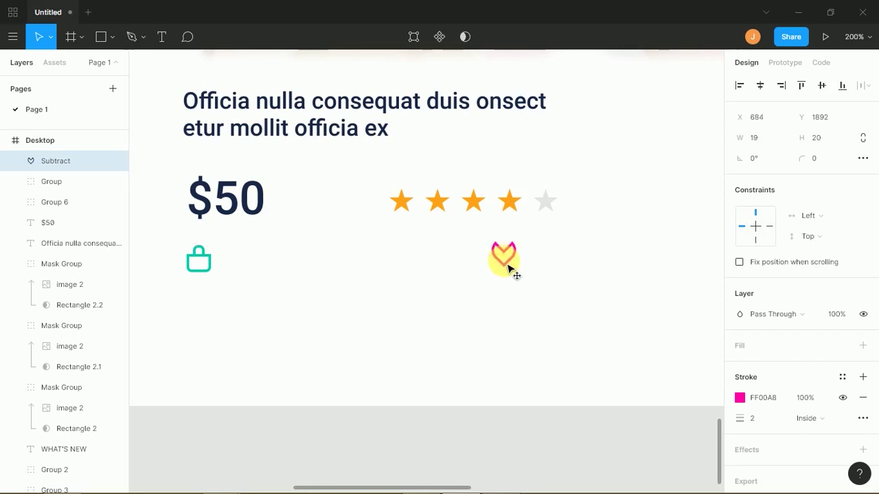
{"action": "left_click", "coordinate": [547, 270]}
- At 400% zoom, move the pink heart about 20 px further left
{"action": "key", "text": "ctrl+plus"}
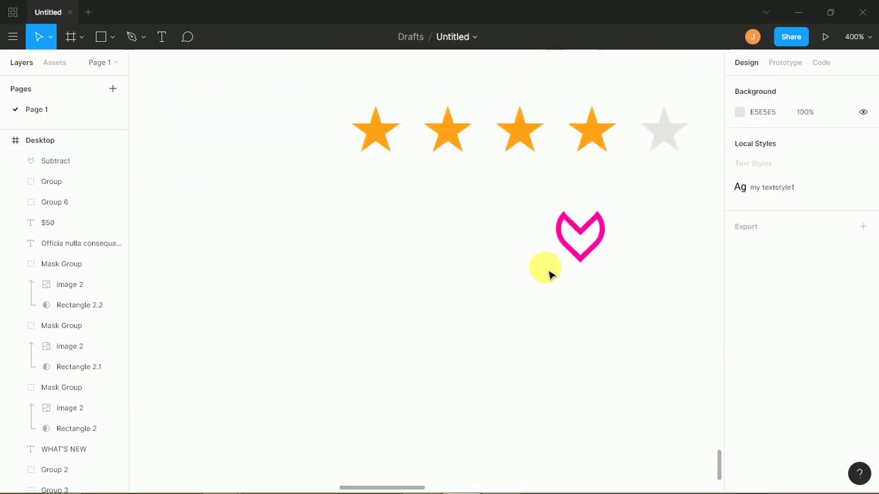
{"action": "left_click_drag", "start_coordinate": [581, 294], "coordinate": [494, 316]}
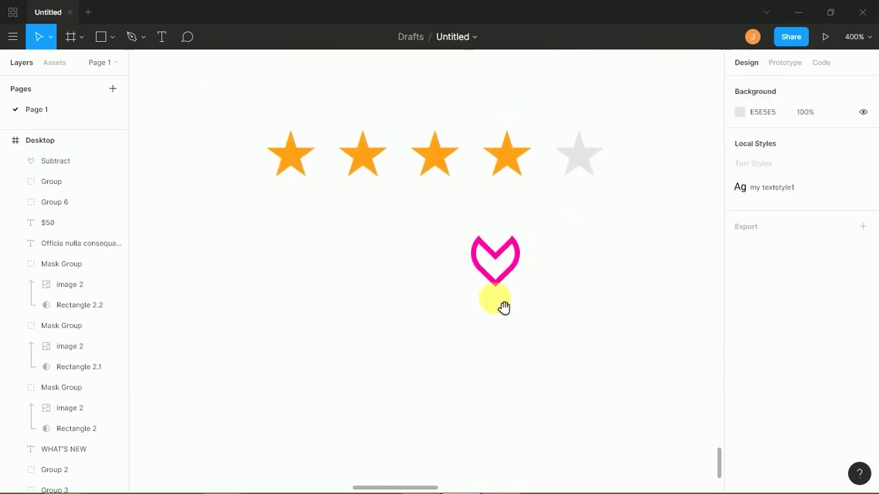
{"action": "left_click_drag", "start_coordinate": [499, 269], "coordinate": [488, 269]}
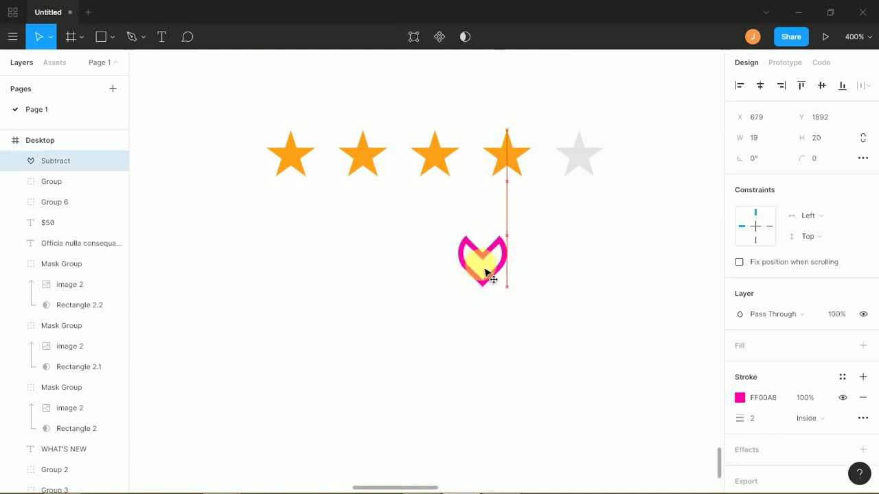
{"action": "left_click", "coordinate": [543, 267]}
{"action": "mouse_move", "coordinate": [541, 267]}
{"action": "left_mouse_down"}
{"action": "mouse_move", "coordinate": [486, 261]}
{"action": "mouse_move", "coordinate": [490, 268]}
{"action": "left_mouse_up"}
- Build a share icon from three small circles joined by two straight lines
{"action": "key", "text": "o"}
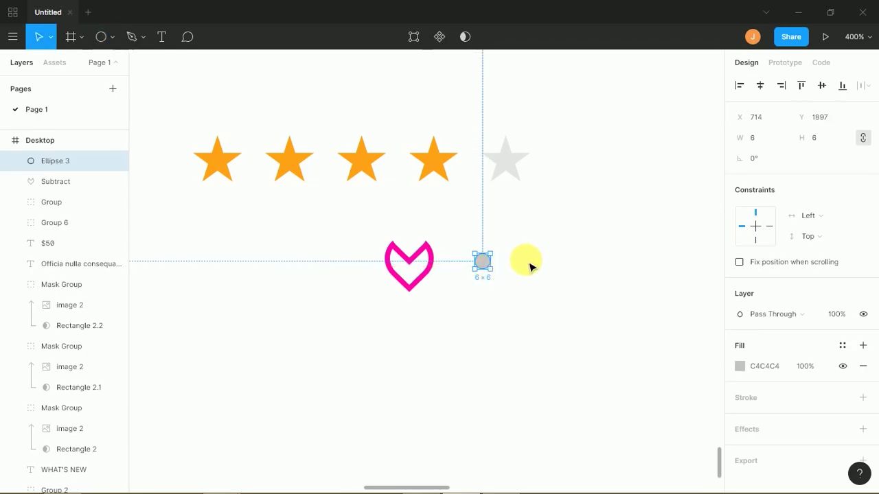
{"action": "left_click_drag", "start_coordinate": [486, 261], "coordinate": [484, 275]}
{"action": "key", "text": "alt"}
{"action": "left_click", "coordinate": [507, 267]}
{"action": "left_click_drag", "start_coordinate": [490, 265], "coordinate": [522, 292]}
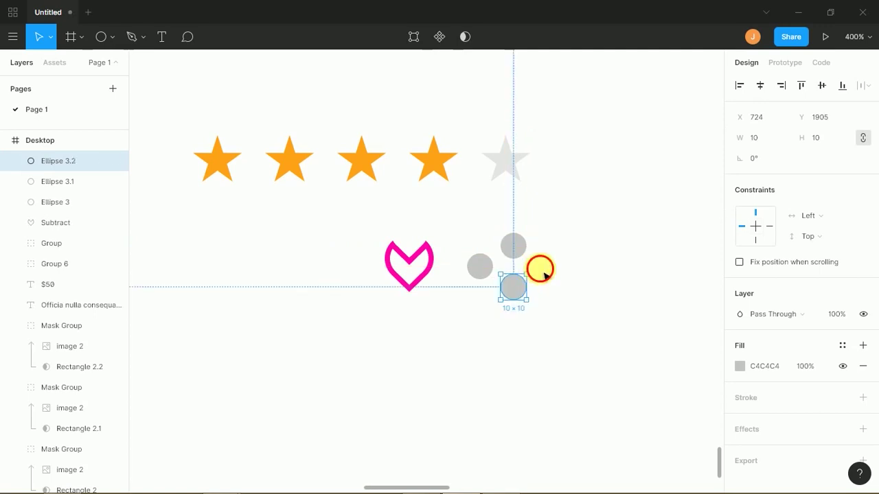
{"action": "left_click", "coordinate": [540, 271]}
{"action": "key", "text": "l"}
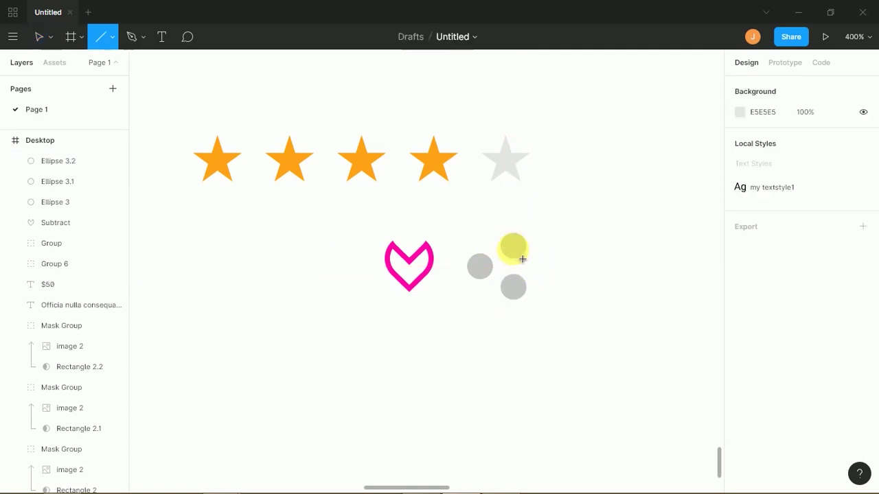
{"action": "left_click_drag", "start_coordinate": [510, 248], "coordinate": [484, 266]}
{"action": "left_click", "coordinate": [541, 269]}
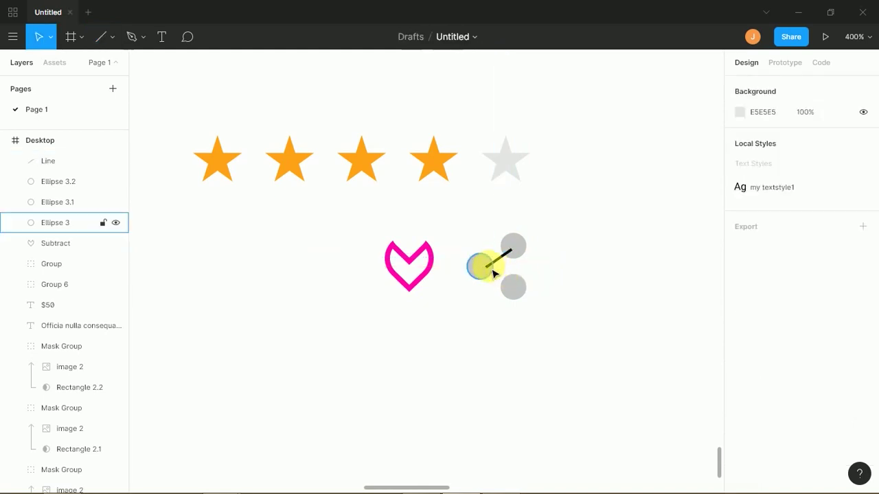
{"action": "key", "text": "l"}
{"action": "left_click_drag", "start_coordinate": [484, 266], "coordinate": [513, 289]}
- Style the share icon parts with no fill and a 2 px grey outline
{"action": "key", "text": "f"}
{"action": "left_click", "coordinate": [554, 278]}
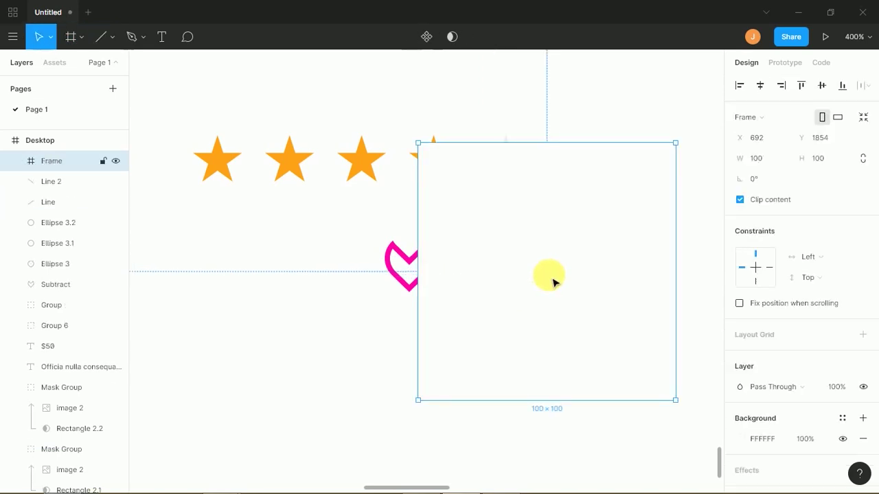
{"action": "key", "text": "ctrl+z"}
{"action": "left_click_drag", "start_coordinate": [543, 308], "coordinate": [484, 239]}
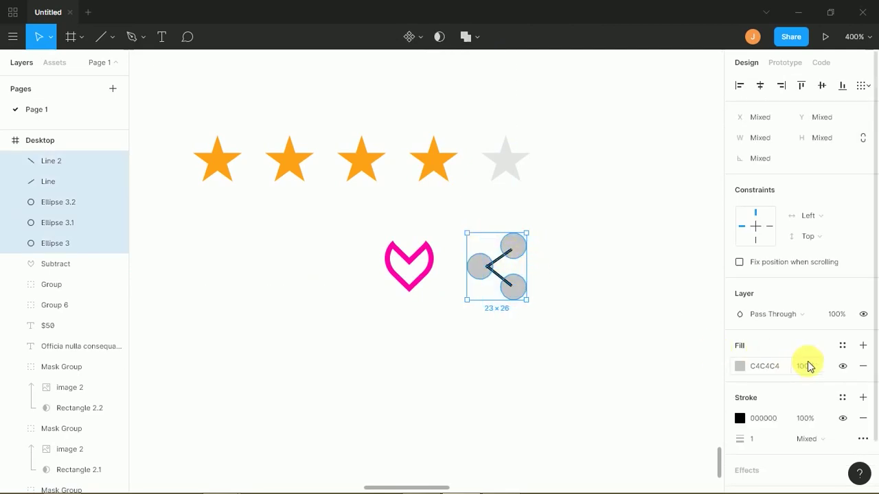
{"action": "left_click", "coordinate": [863, 366]}
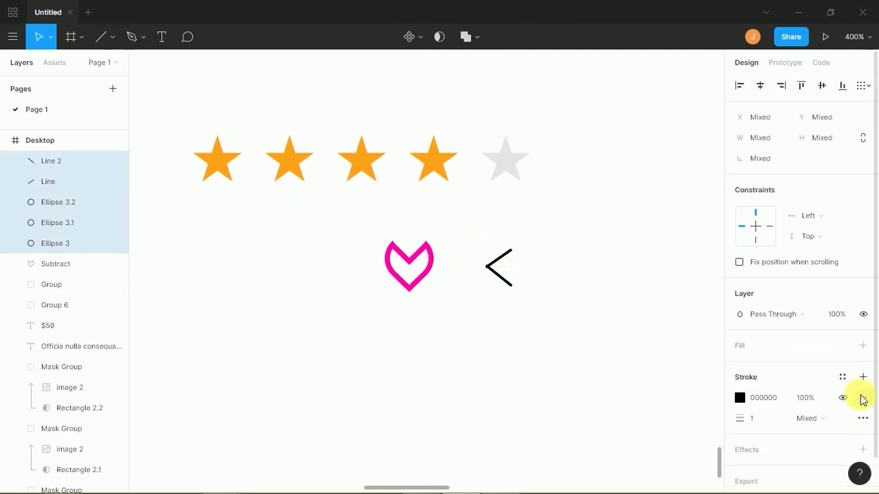
{"action": "left_click", "coordinate": [856, 383]}
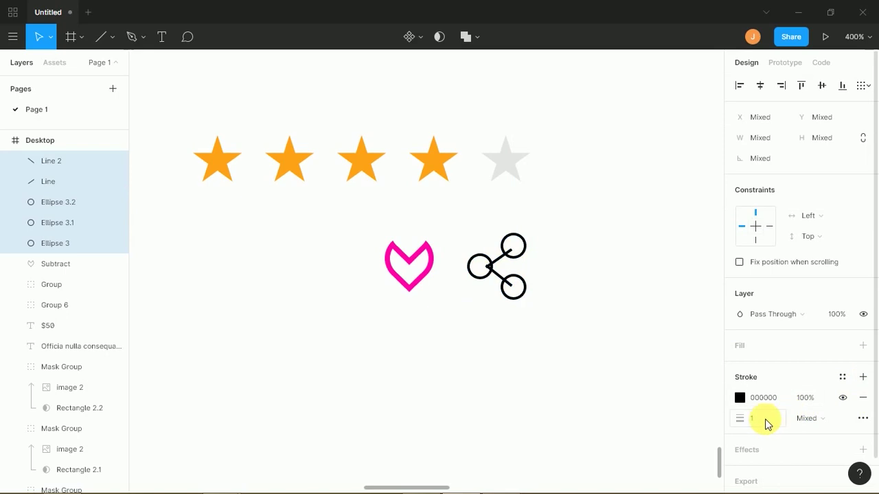
{"action": "left_click", "coordinate": [753, 420]}
{"action": "type", "text": "2"}
{"action": "key", "text": "Return"}
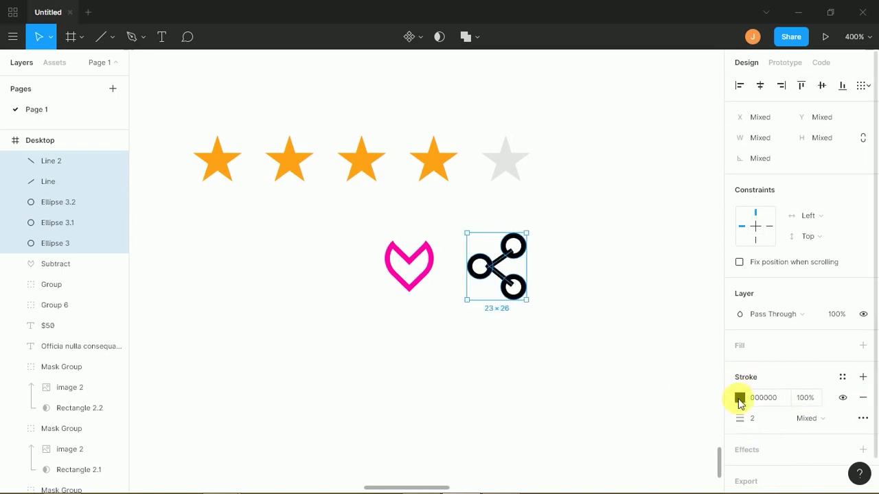
{"action": "left_click", "coordinate": [739, 399]}
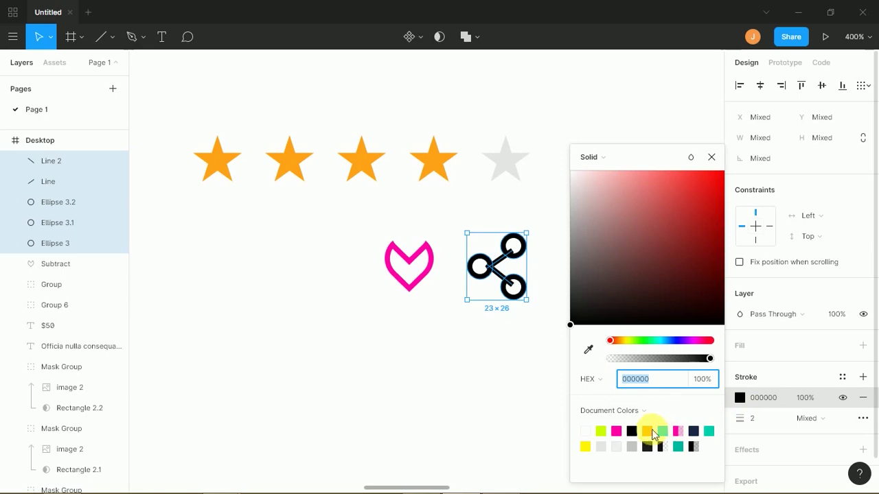
{"action": "left_click", "coordinate": [600, 431]}
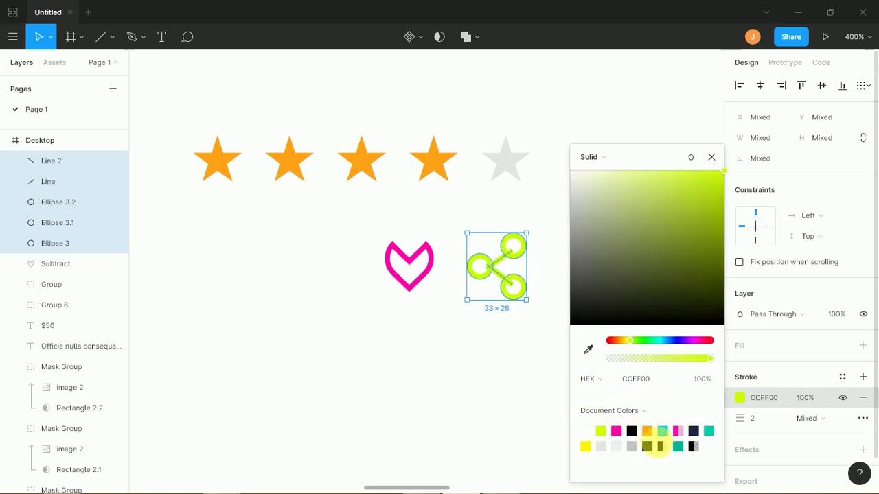
{"action": "left_click", "coordinate": [632, 447]}
{"action": "left_click", "coordinate": [535, 256]}
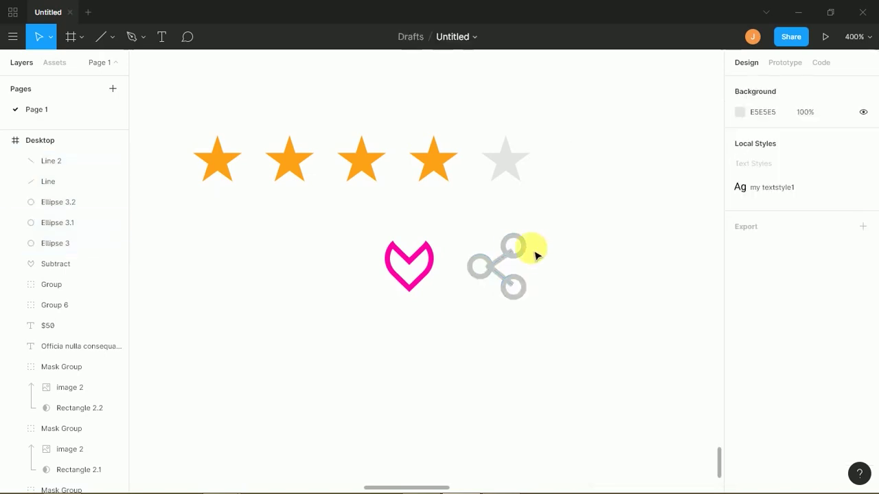
- Align the share icon's circles, shrink it to the heart's size, and group it
{"action": "left_click_drag", "start_coordinate": [524, 255], "coordinate": [528, 260]}
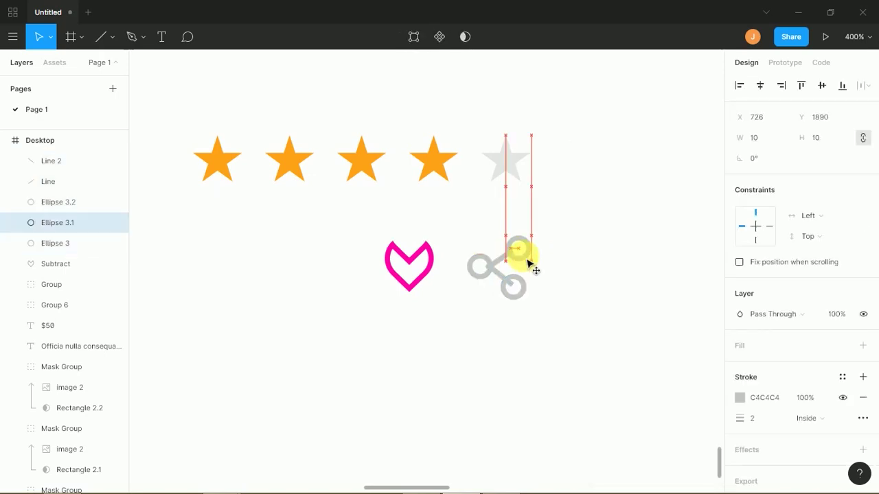
{"action": "left_click_drag", "start_coordinate": [524, 294], "coordinate": [539, 307]}
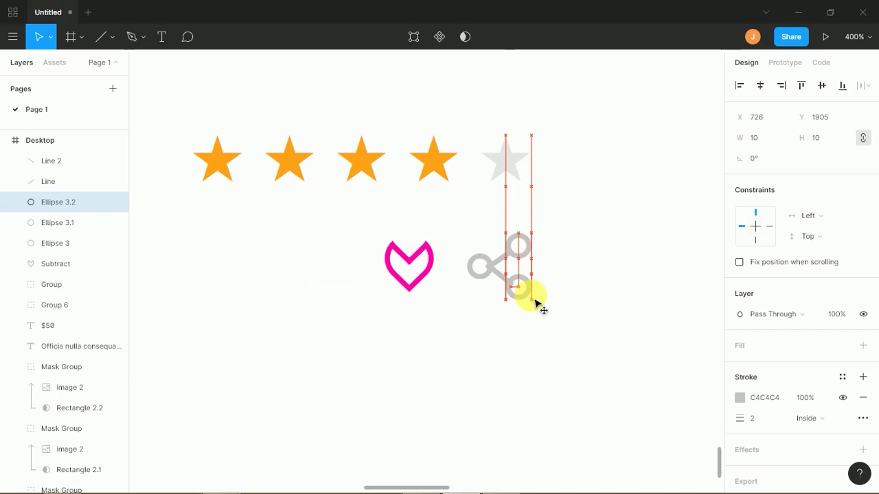
{"action": "left_click_drag", "start_coordinate": [551, 231], "coordinate": [481, 291]}
{"action": "left_click_drag", "start_coordinate": [533, 235], "coordinate": [534, 264]}
{"action": "key", "text": "ctrl+g"}
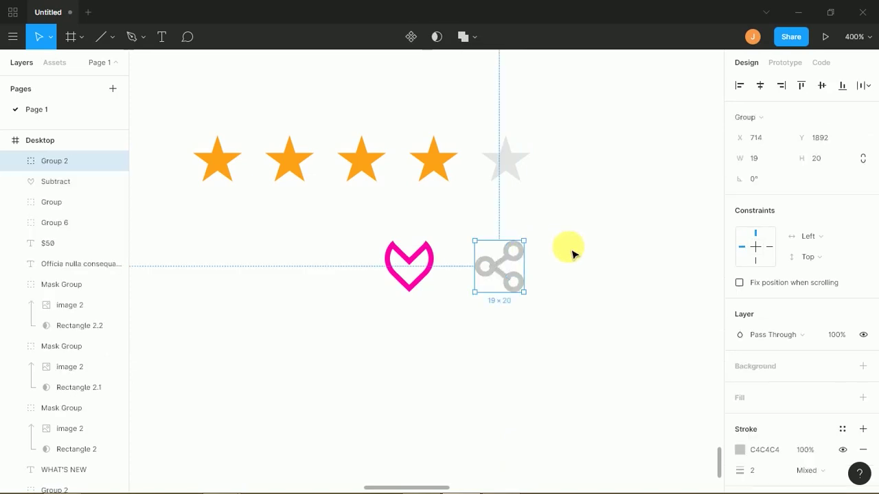
{"action": "left_click", "coordinate": [571, 264]}
- Nudge the heart and share icons left so they sit level with the bag icon
{"action": "key", "text": "minus"}
{"action": "key", "text": "minus"}
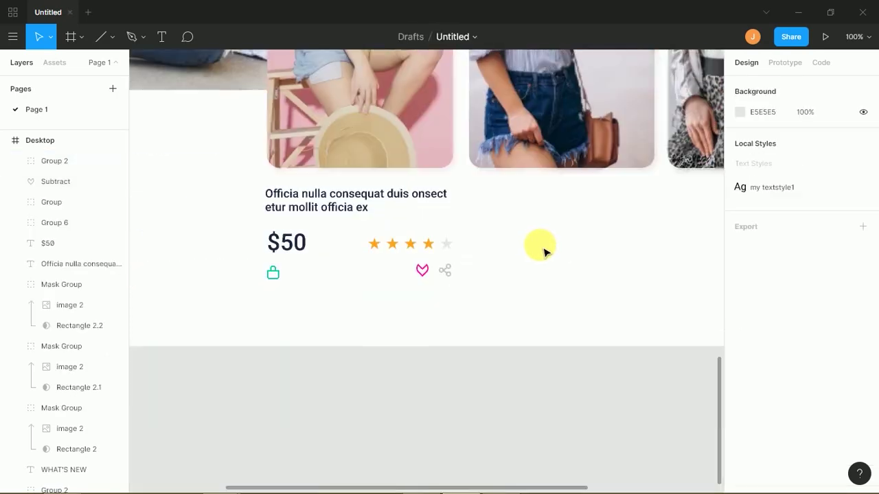
{"action": "key", "text": "minus"}
{"action": "key", "text": "plus"}
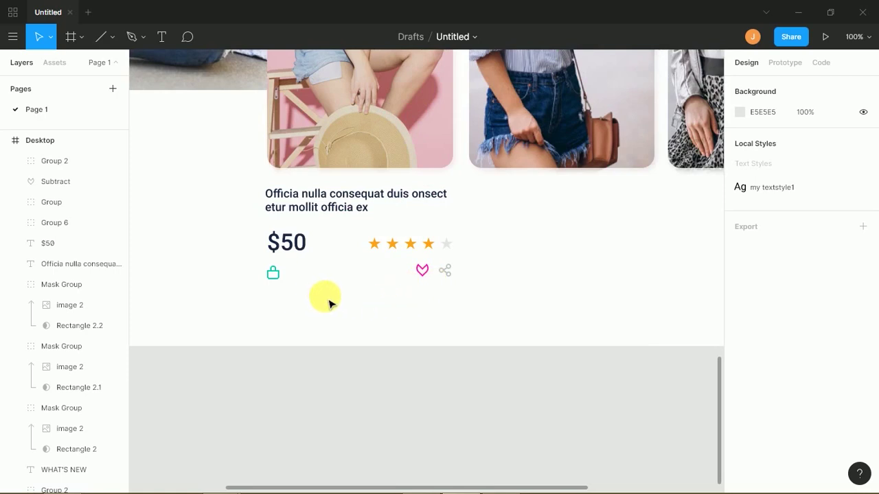
{"action": "left_click", "coordinate": [275, 277]}
{"action": "left_click_drag", "start_coordinate": [319, 273], "coordinate": [396, 284]}
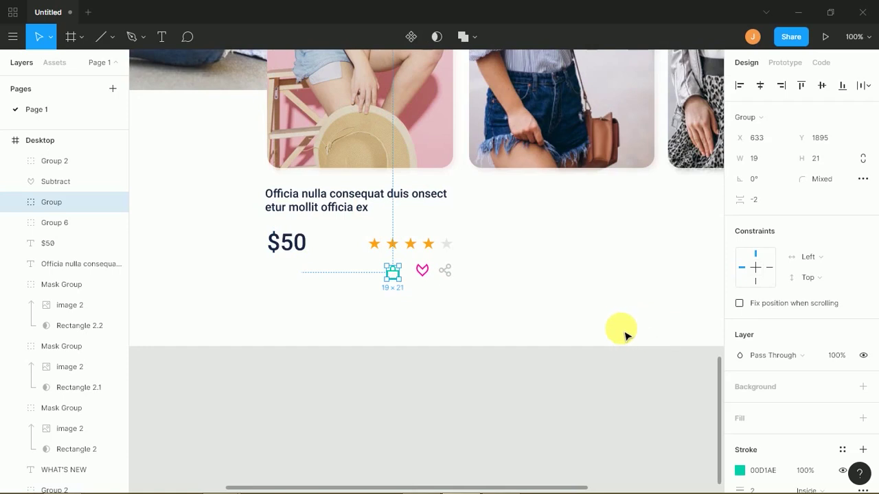
{"action": "key", "text": "ctrl+z"}
{"action": "left_click", "coordinate": [600, 320]}
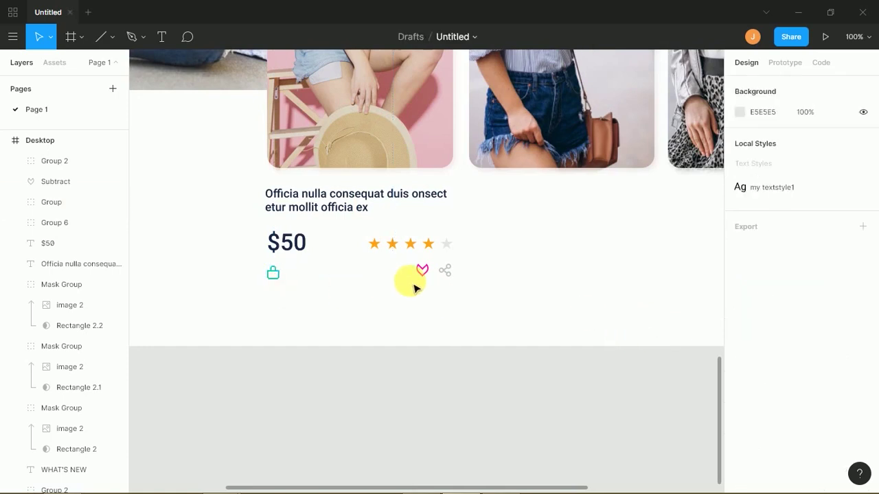
{"action": "left_click_drag", "start_coordinate": [467, 269], "coordinate": [426, 289]}
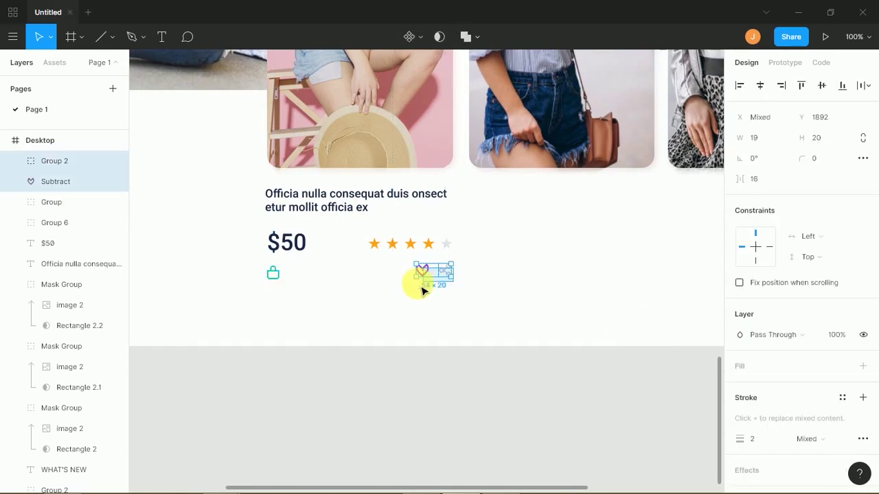
{"action": "key", "text": "Left"}
{"action": "key", "text": "Left"}
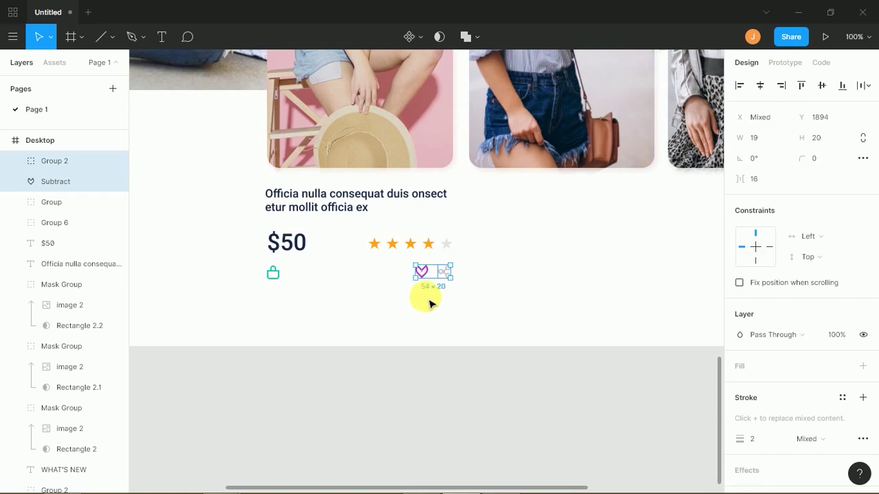
{"action": "left_click", "coordinate": [428, 309]}
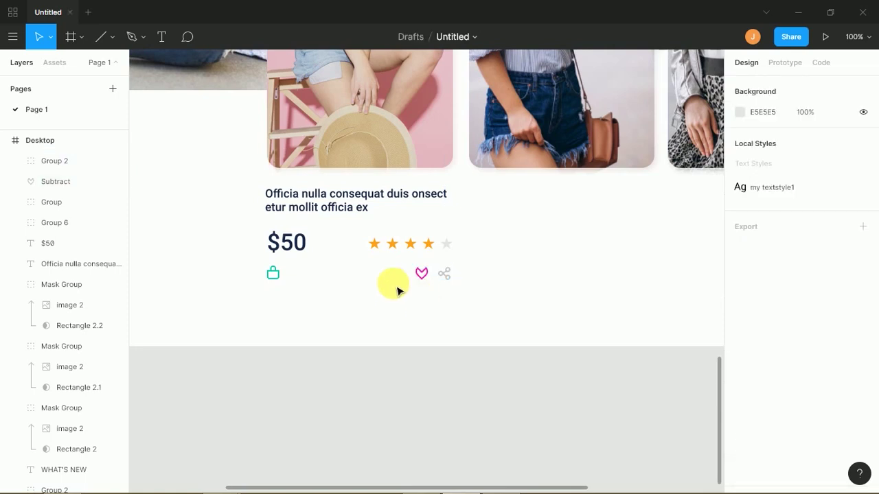
- Draw a horizontal bar under the first card with stroke weight 8 in light grey E5E5E5
{"action": "left_click", "coordinate": [105, 36]}
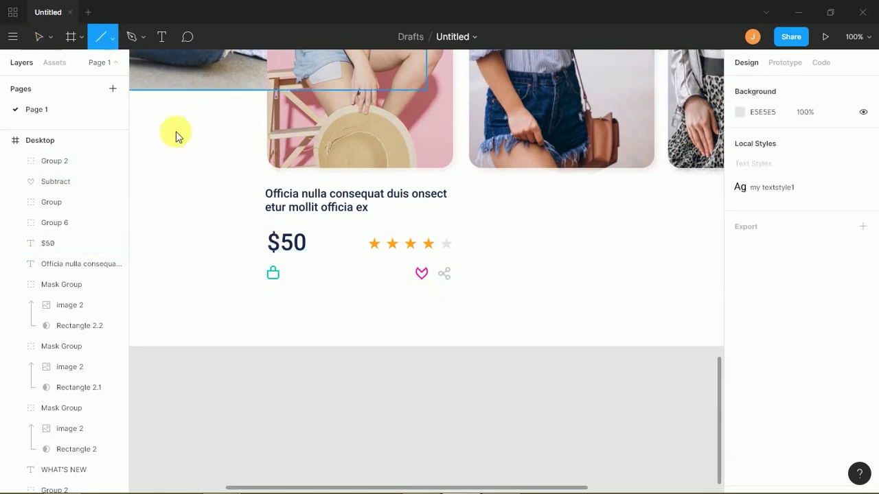
{"action": "left_click_drag", "start_coordinate": [266, 296], "coordinate": [451, 296]}
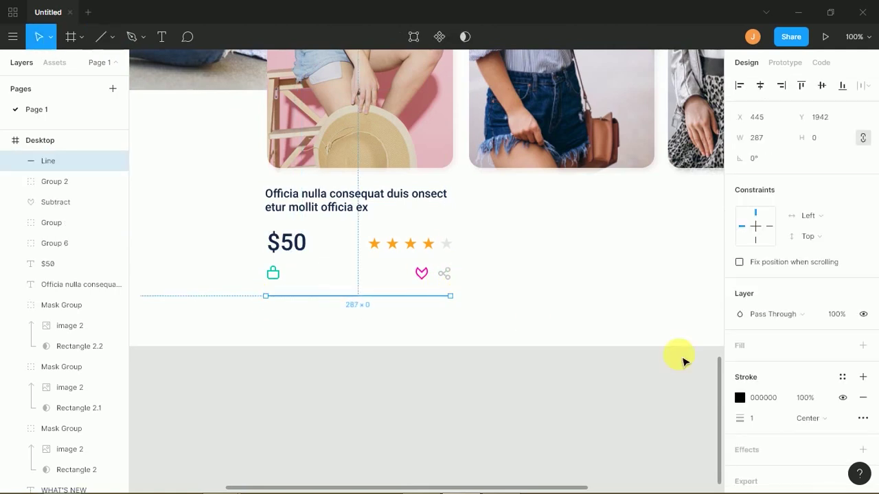
{"action": "left_click", "coordinate": [762, 422]}
{"action": "type", "text": "8"}
{"action": "key", "text": "Return"}
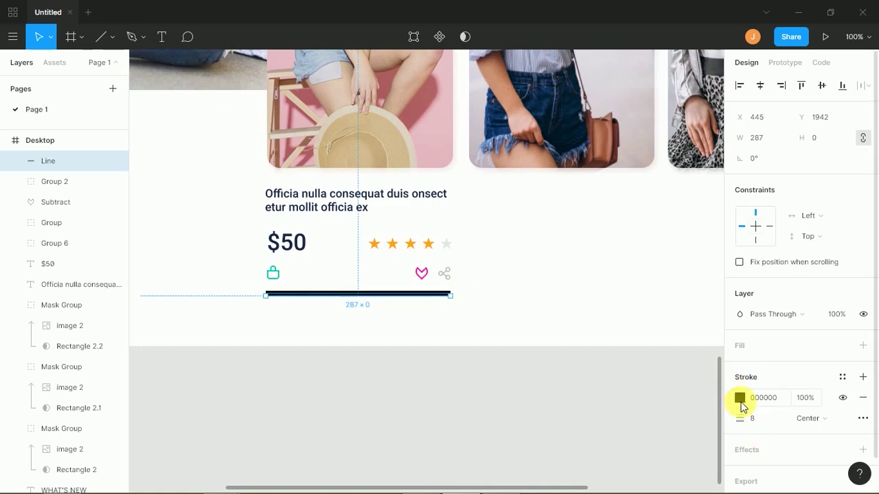
{"action": "left_click", "coordinate": [740, 398]}
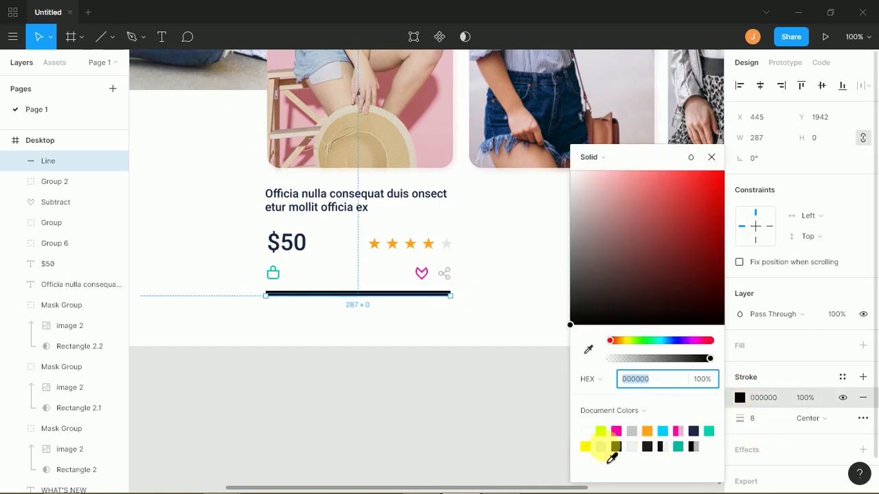
{"action": "left_click", "coordinate": [601, 447]}
{"action": "left_click", "coordinate": [489, 332]}
{"action": "scroll", "coordinate": [363, 361], "scroll_direction": "up", "scroll_amount": 3}
{"action": "left_click_drag", "start_coordinate": [233, 365], "coordinate": [549, 251]}
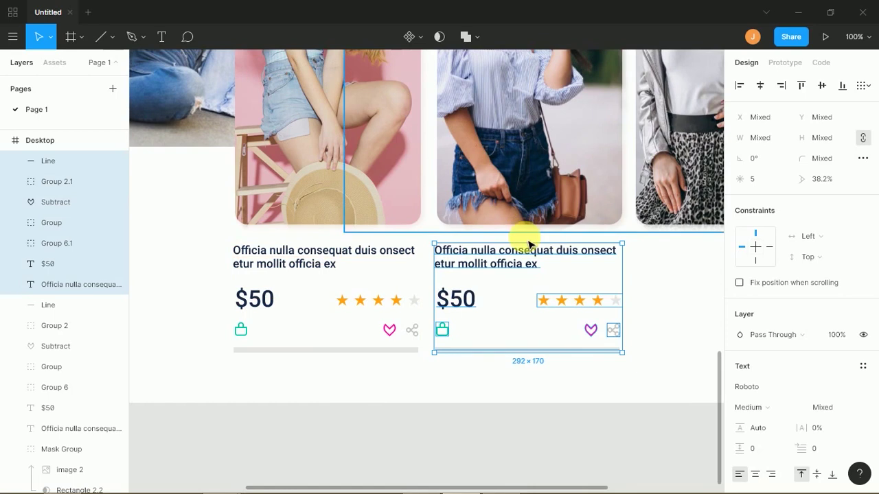
- Duplicate the product card into a third card, review the section zoomed out, then return to 100%
{"action": "key", "text": "ctrl+d"}
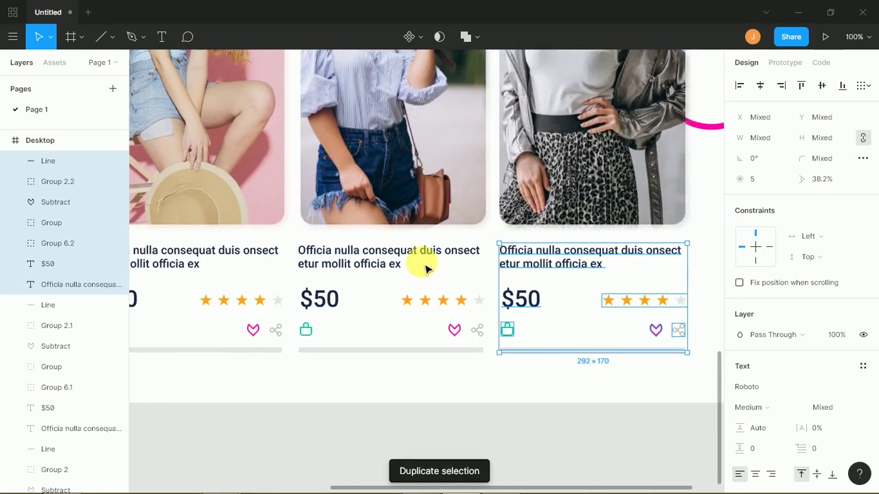
{"action": "key", "text": "ctrl+minus"}
{"action": "left_click", "coordinate": [596, 277]}
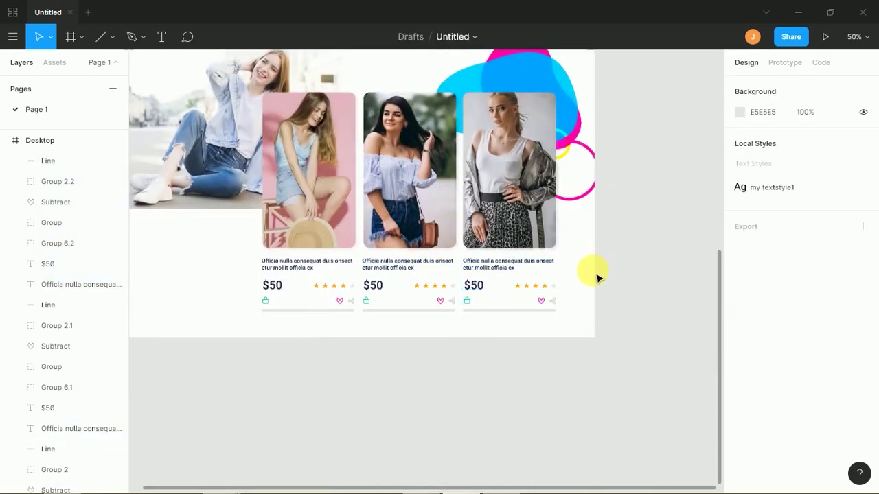
{"action": "scroll", "coordinate": [387, 383], "scroll_direction": "up", "scroll_amount": 5}
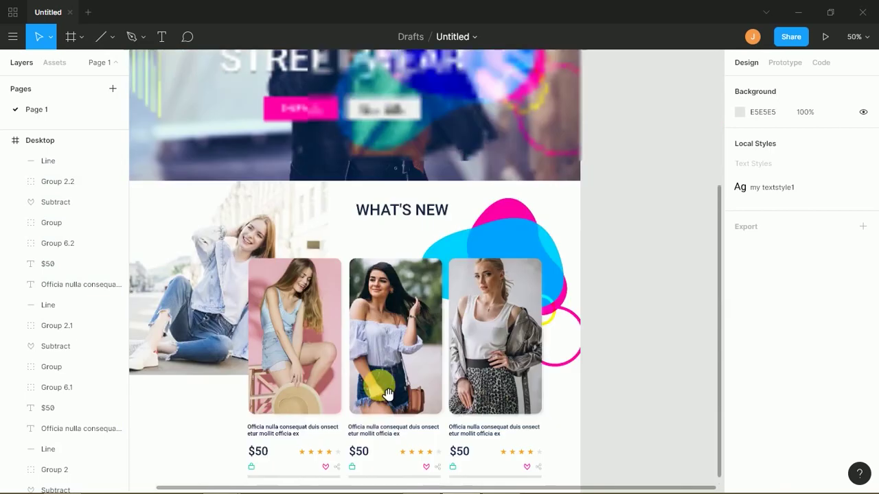
{"action": "scroll", "coordinate": [396, 349], "scroll_direction": "down", "scroll_amount": 2}
{"action": "scroll", "coordinate": [397, 349], "scroll_direction": "left", "scroll_amount": 2}
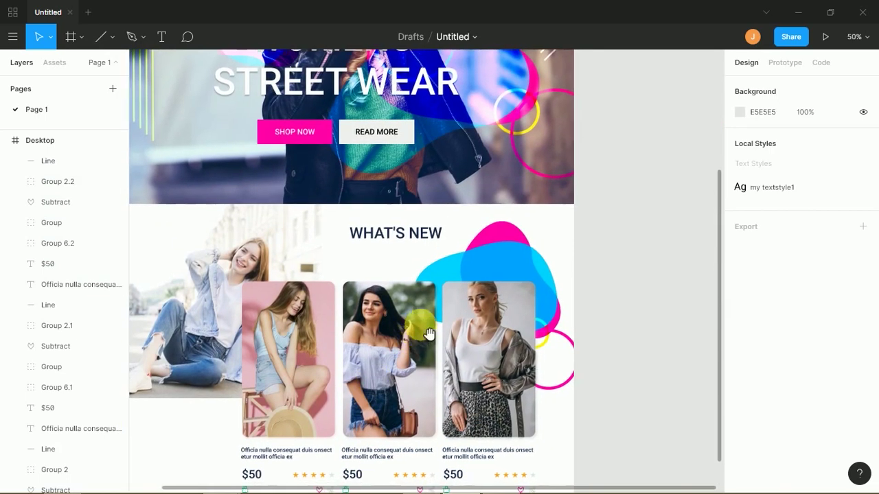
{"action": "scroll", "coordinate": [473, 298], "scroll_direction": "down", "scroll_amount": 1}
{"action": "scroll", "coordinate": [474, 298], "scroll_direction": "left", "scroll_amount": 1}
{"action": "scroll", "coordinate": [233, 401], "scroll_direction": "down", "scroll_amount": 1}
{"action": "scroll", "coordinate": [234, 401], "scroll_direction": "left", "scroll_amount": 2}
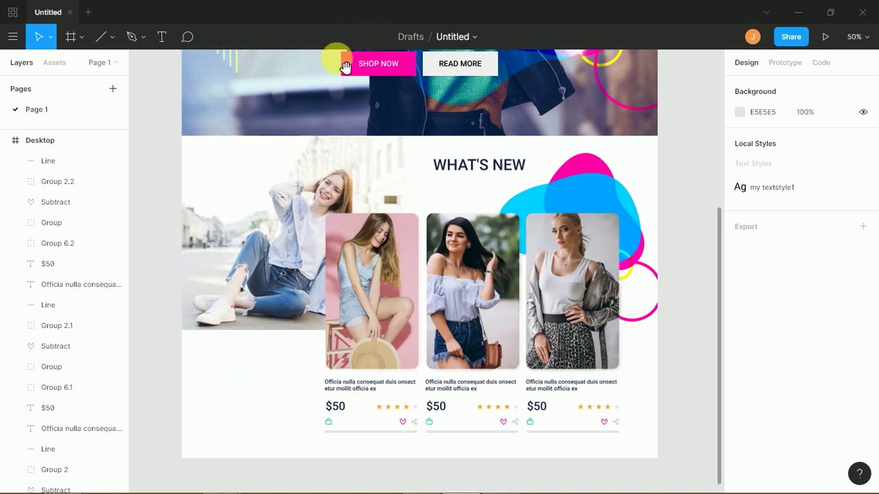
{"action": "scroll", "coordinate": [322, 179], "scroll_direction": "up", "scroll_amount": 3}
{"action": "scroll", "coordinate": [295, 220], "scroll_direction": "up", "scroll_amount": 2}
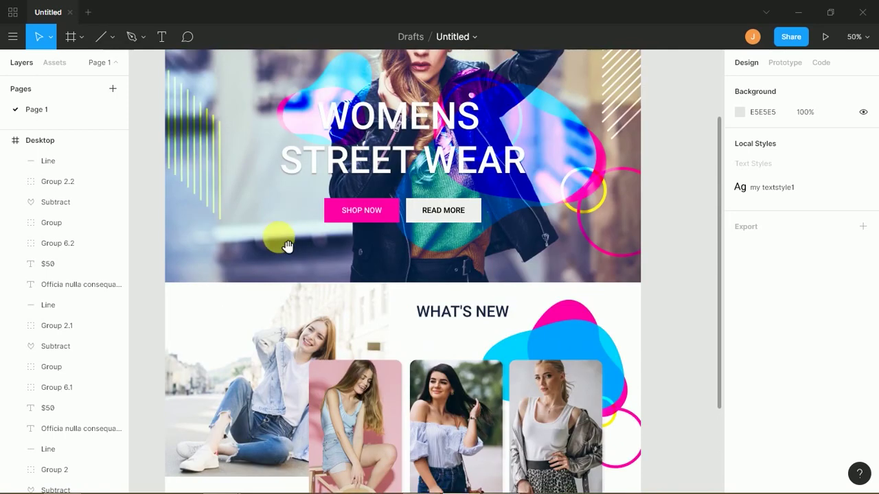
{"action": "scroll", "coordinate": [320, 237], "scroll_direction": "right", "scroll_amount": 1}
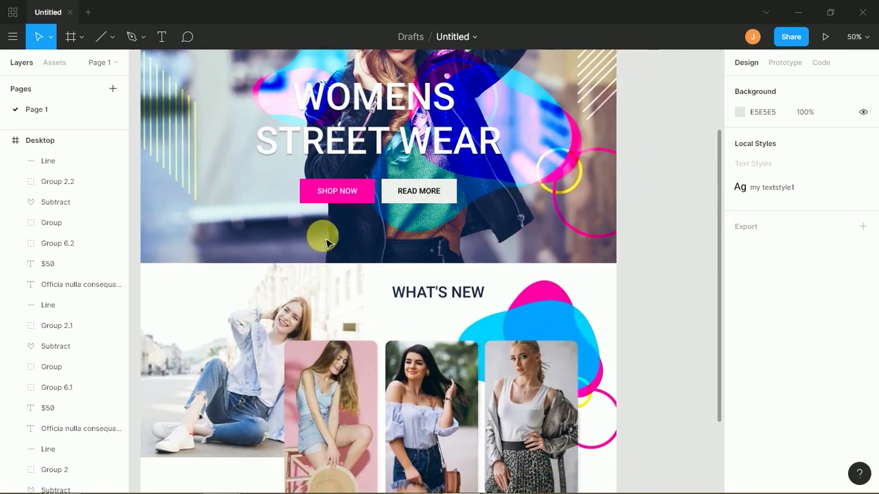
{"action": "key", "text": "shift+0"}
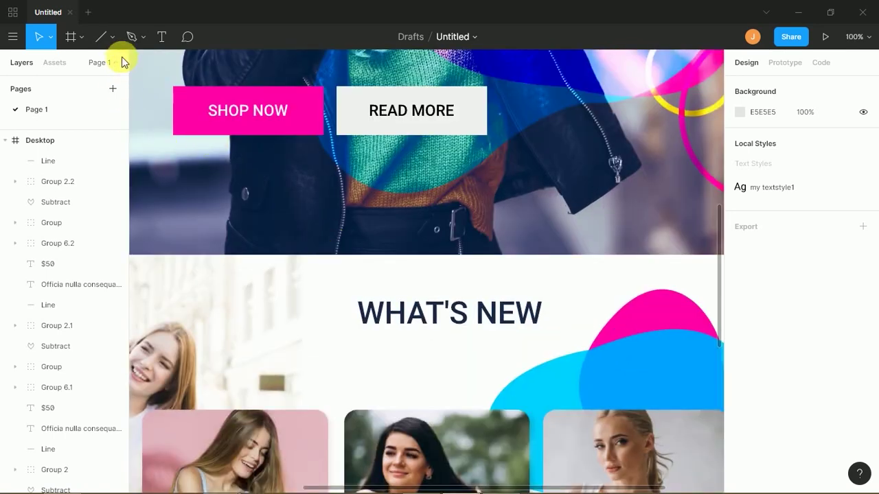
- Make an open corner path by drawing a small square and deleting its bottom-right point
{"action": "left_click", "coordinate": [113, 37]}
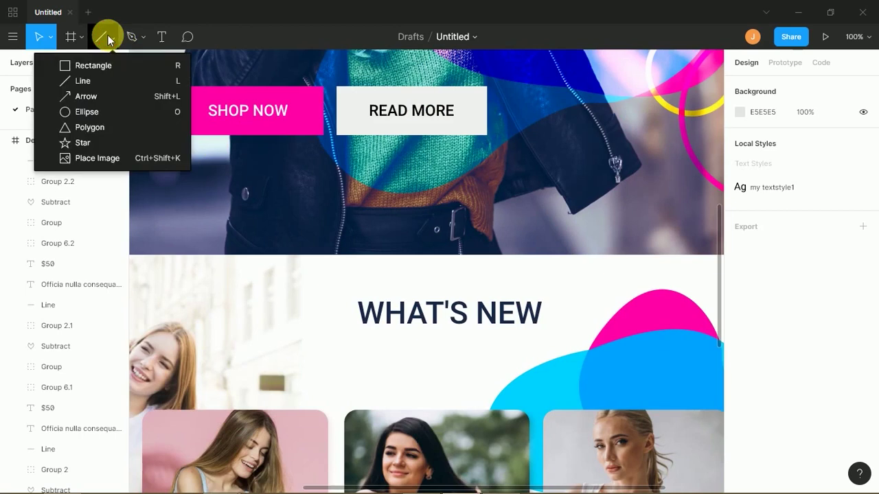
{"action": "left_click", "coordinate": [105, 96]}
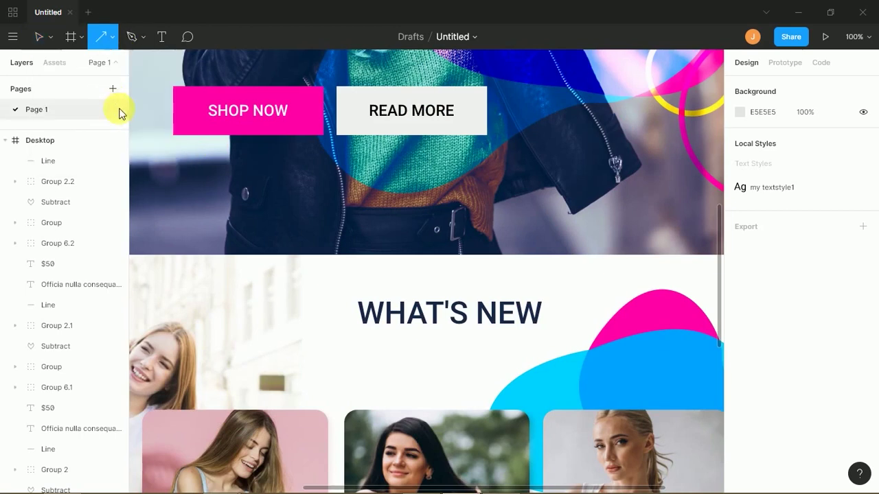
{"action": "left_click", "coordinate": [110, 45]}
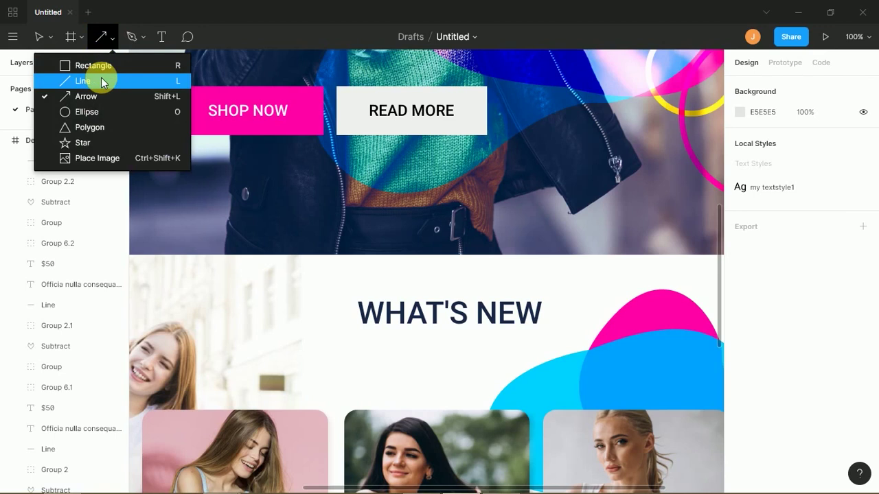
{"action": "key", "text": "Escape"}
{"action": "left_click_drag", "start_coordinate": [274, 187], "coordinate": [241, 222]}
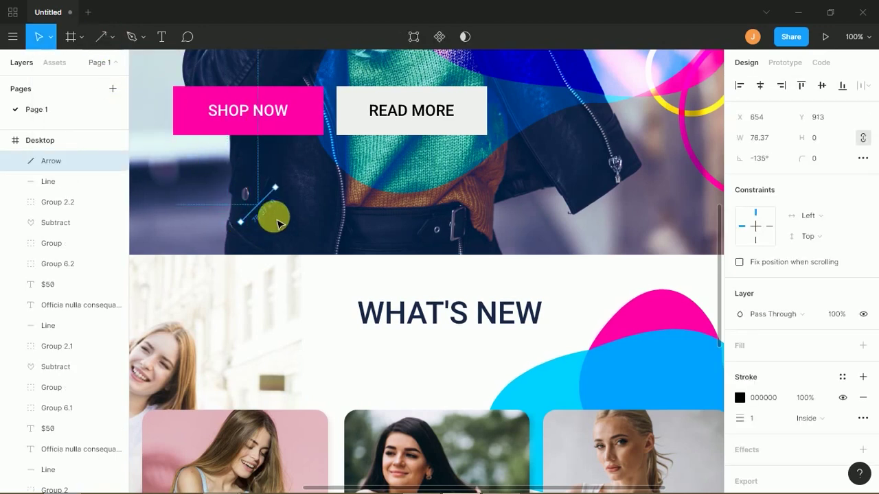
{"action": "key", "text": "ctrl+z"}
{"action": "key", "text": "r"}
{"action": "left_click_drag", "start_coordinate": [256, 214], "coordinate": [272, 230]}
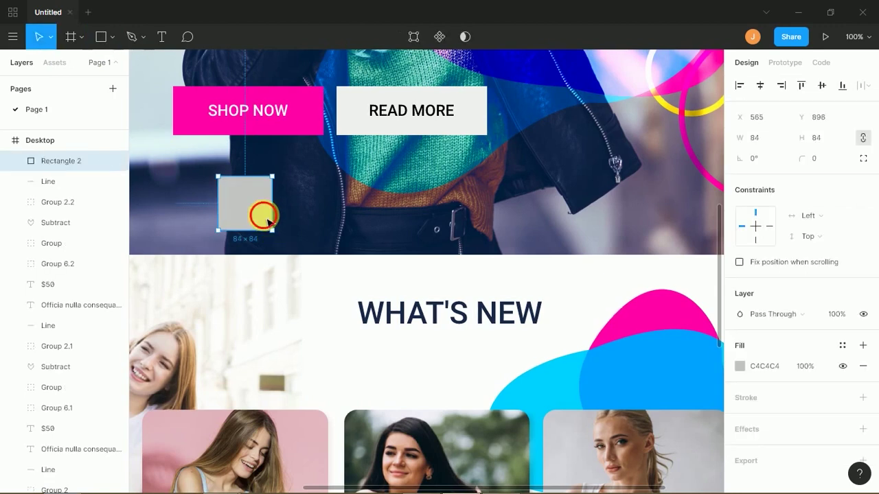
{"action": "double_click", "coordinate": [270, 221]}
{"action": "left_click", "coordinate": [272, 230]}
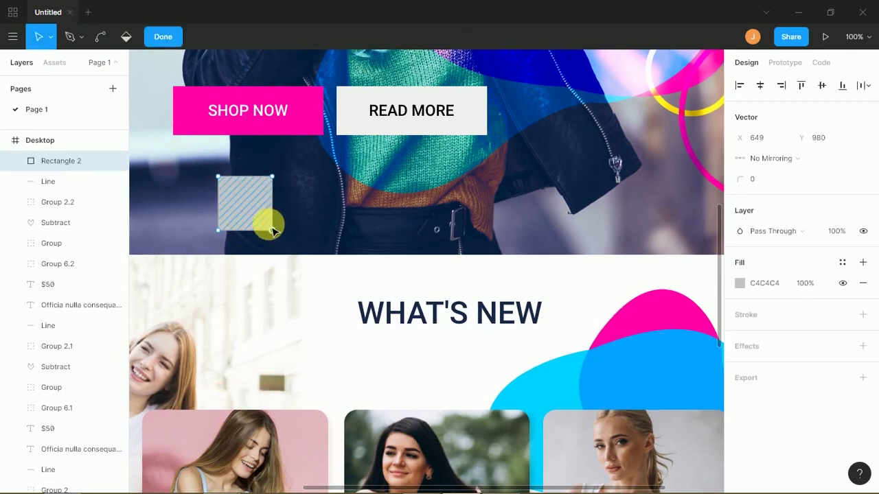
{"action": "key", "text": "Delete"}
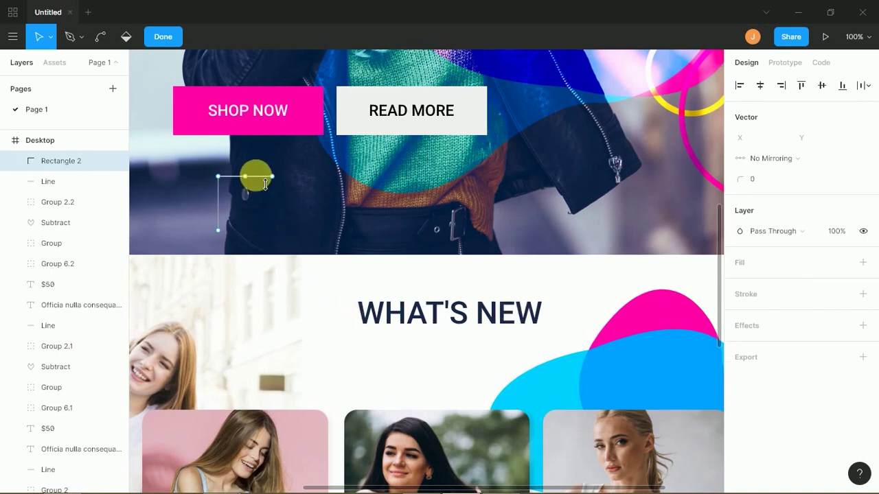
{"action": "key", "text": "Escape"}
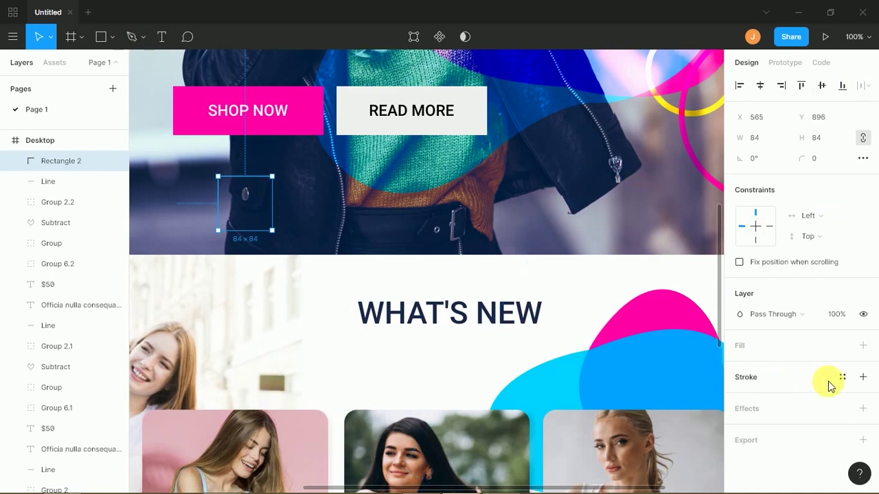
- Give the corner path a 3 px white FFFFFF stroke
{"action": "left_click", "coordinate": [863, 377]}
{"action": "left_click", "coordinate": [767, 422]}
{"action": "type", "text": "3"}
{"action": "left_click", "coordinate": [740, 398]}
{"action": "left_click", "coordinate": [731, 383]}
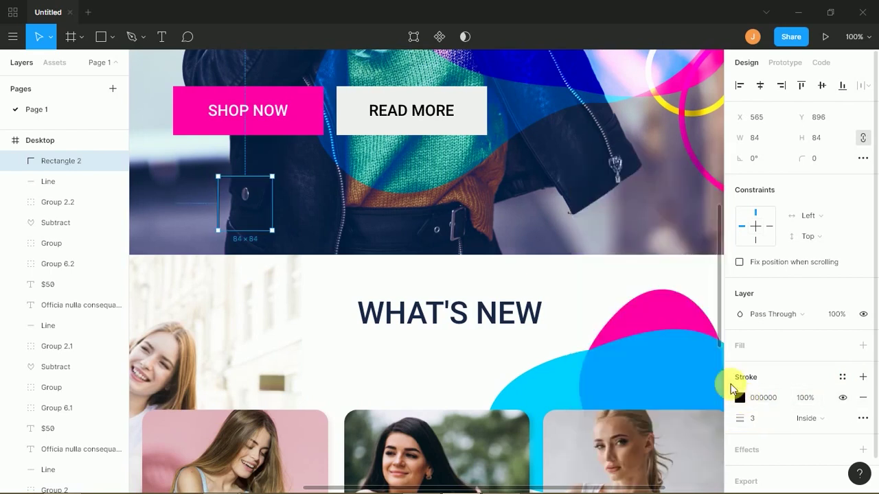
{"action": "left_click", "coordinate": [740, 398]}
{"action": "type", "text": "ffffff"}
{"action": "key", "text": "Return"}
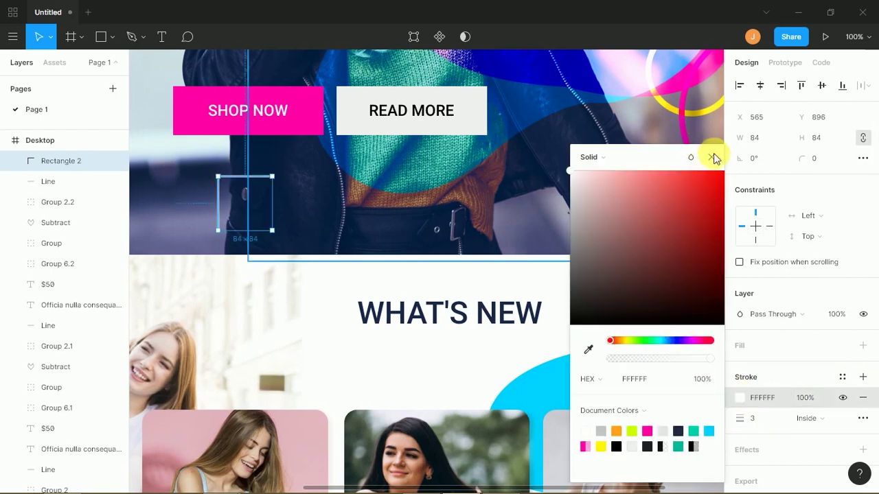
{"action": "left_click", "coordinate": [712, 157]}
- Rotate it 45° into a chevron, copy it to the right, group the pair and centre it horizontally
{"action": "left_click_drag", "start_coordinate": [285, 180], "coordinate": [269, 213]}
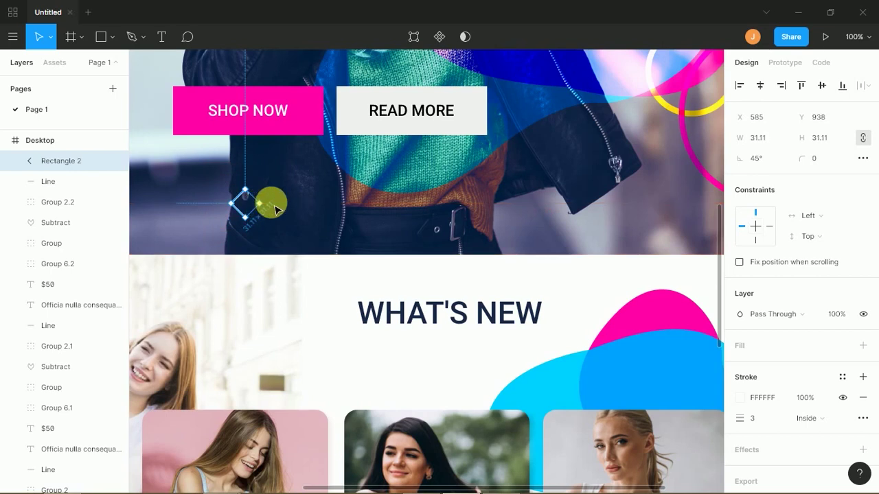
{"action": "key", "text": "Escape"}
{"action": "left_click_drag", "start_coordinate": [232, 200], "coordinate": [323, 202]}
{"action": "left_click", "coordinate": [241, 231]}
{"action": "key", "text": "ctrl+g"}
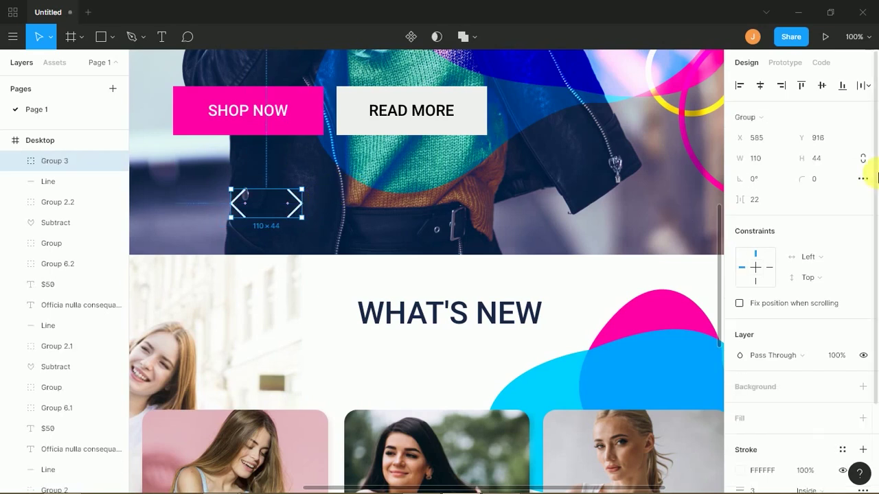
{"action": "left_click", "coordinate": [760, 87]}
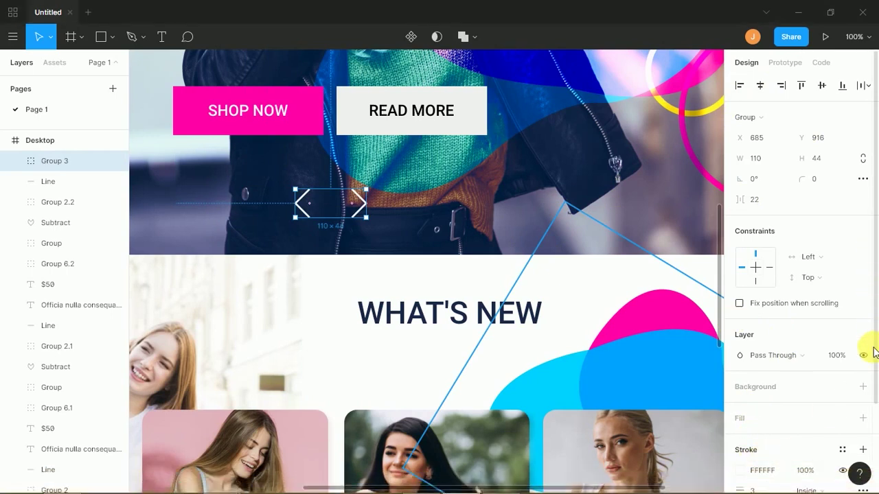
- Increase the chevrons' stroke weight to 5 and zoom out to view the whole Desktop frame
{"action": "scroll", "coordinate": [876, 438], "scroll_direction": "down", "scroll_amount": 3}
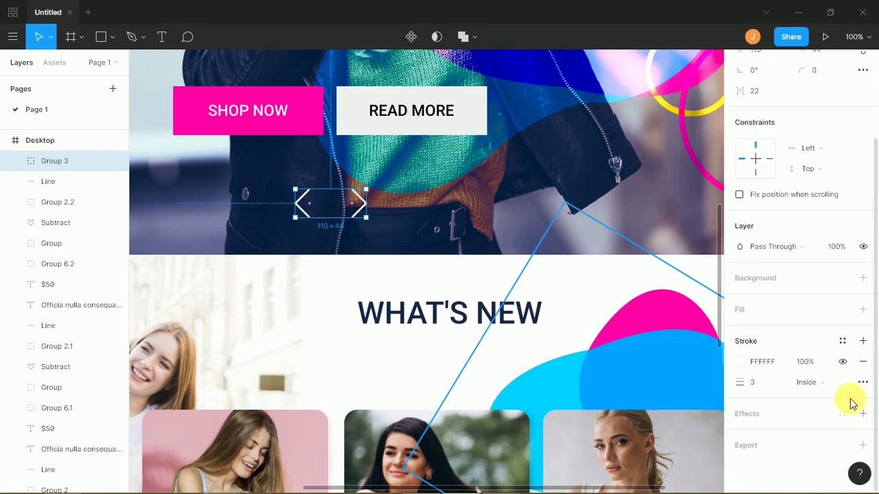
{"action": "left_click", "coordinate": [765, 385]}
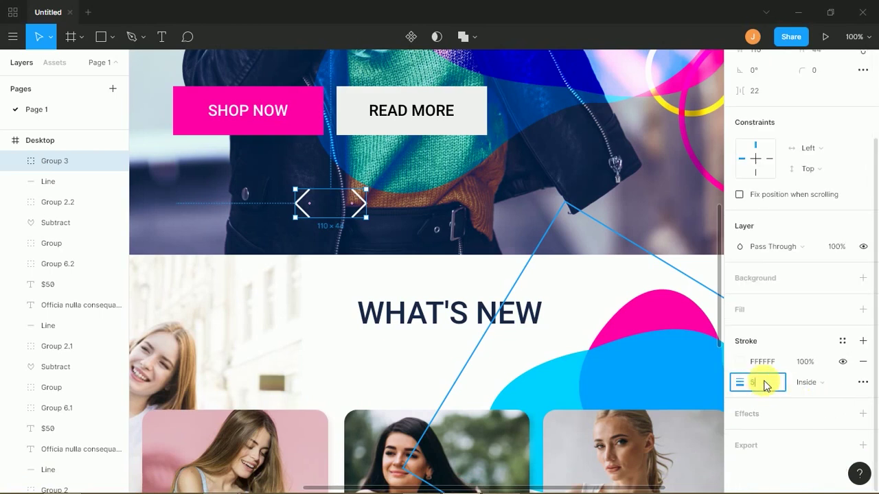
{"action": "type", "text": "5"}
{"action": "key", "text": "Return"}
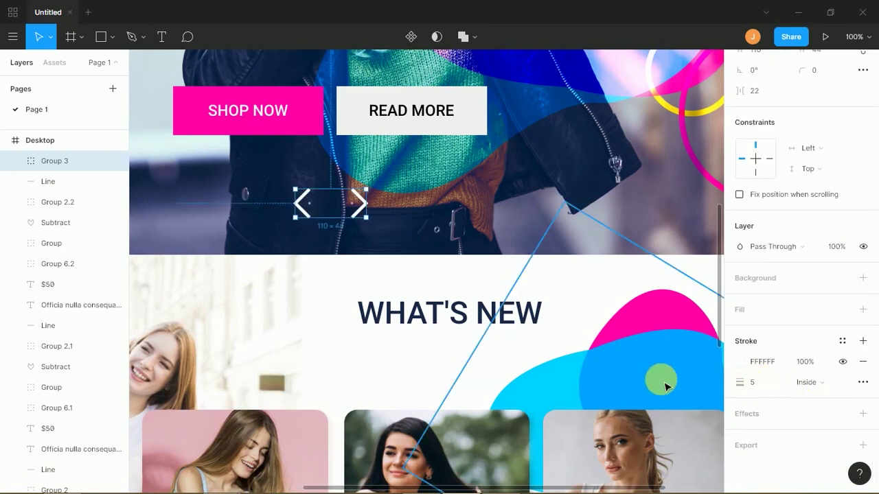
{"action": "key", "text": "minus"}
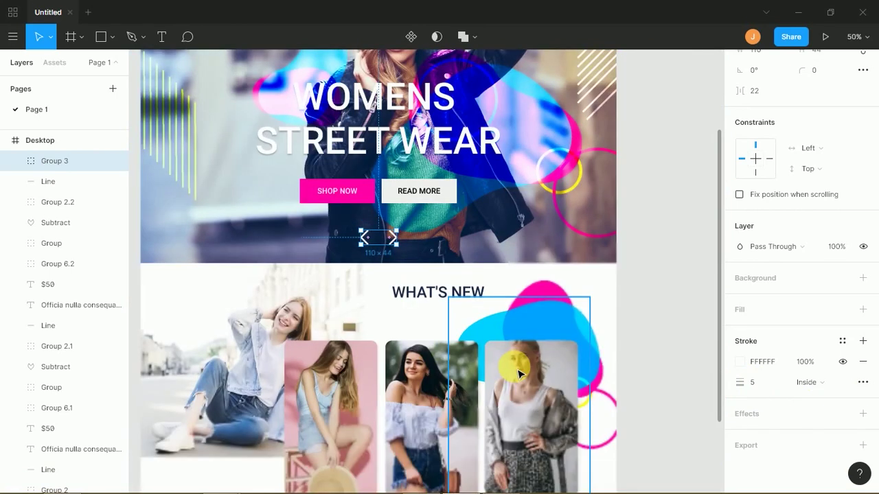
{"action": "key", "text": "minus"}
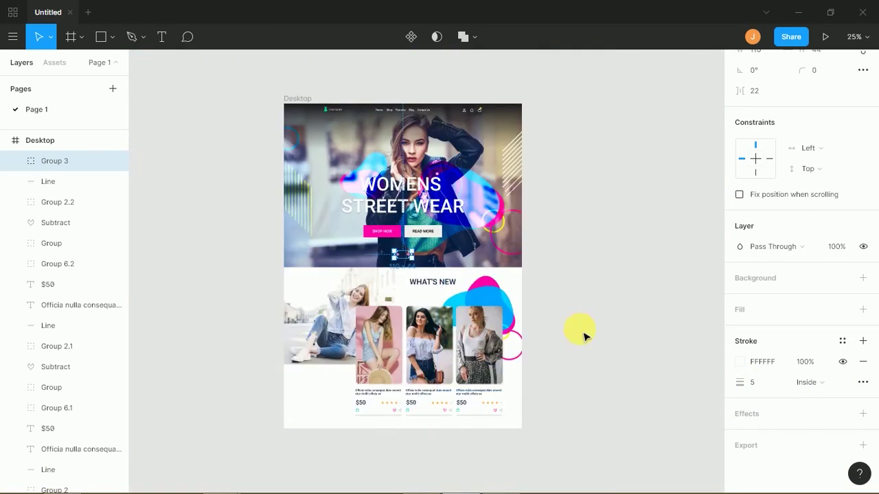
- Move the chevron arrows below the product cards and give their stroke a dark colour
{"action": "left_click", "coordinate": [580, 333]}
{"action": "scroll", "coordinate": [443, 243], "scroll_direction": "down", "scroll_amount": 2}
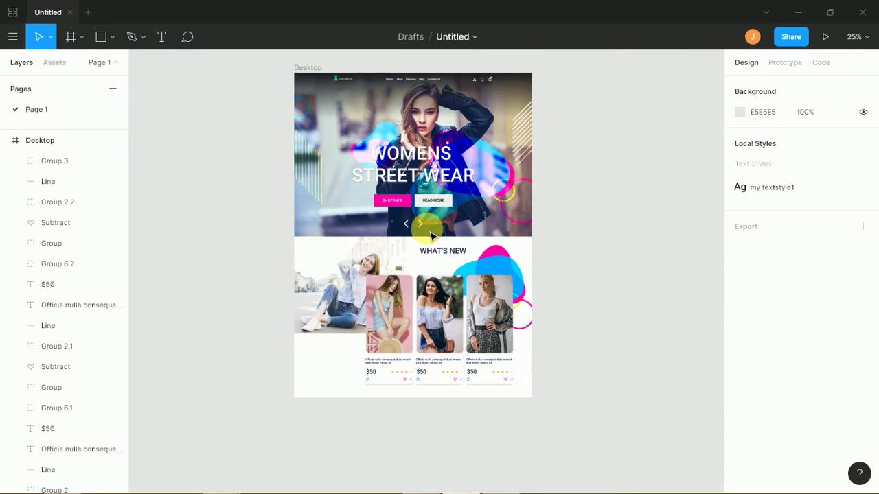
{"action": "left_click_drag", "start_coordinate": [419, 222], "coordinate": [458, 394]}
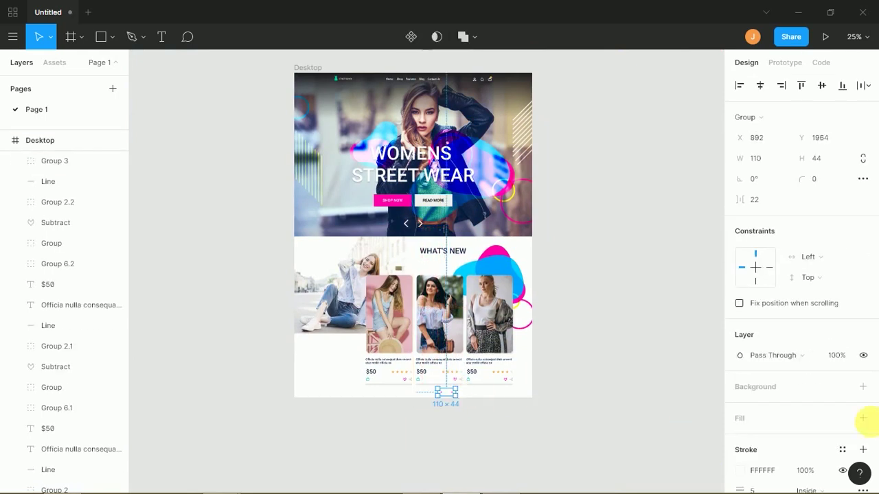
{"action": "left_click", "coordinate": [740, 471]}
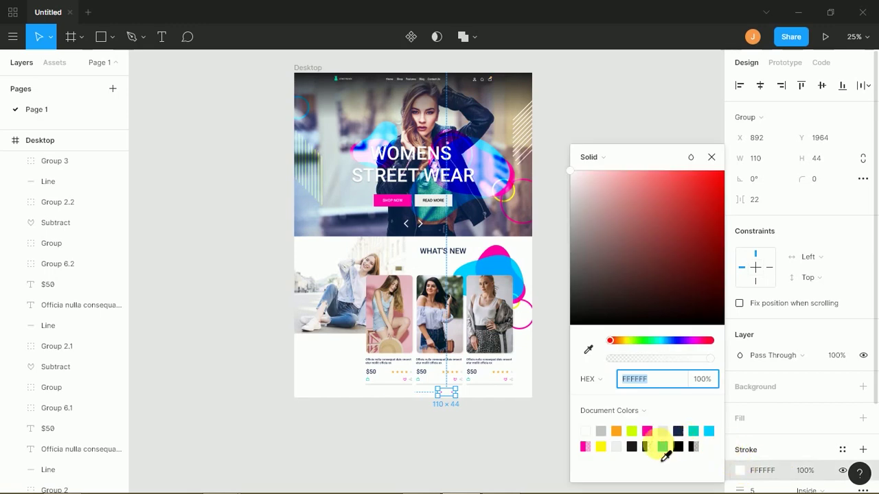
{"action": "left_click", "coordinate": [643, 448]}
{"action": "left_click", "coordinate": [493, 426]}
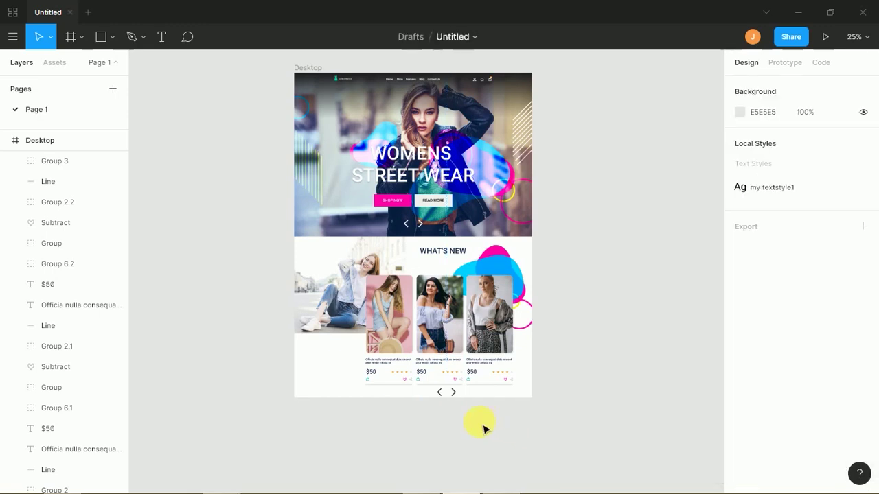
- Centre the arrows under the middle card and shift the pink-blue blob down behind the cards
{"action": "scroll", "coordinate": [470, 415], "scroll_direction": "up", "scroll_amount": 5}
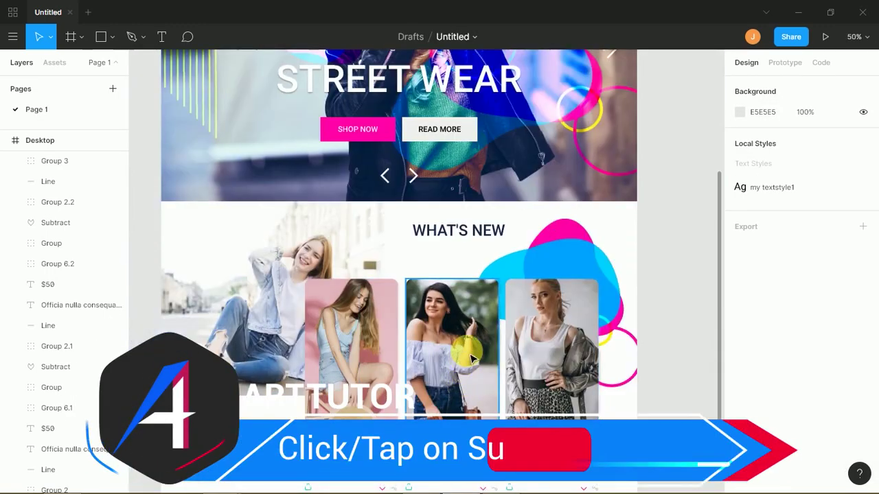
{"action": "scroll", "coordinate": [470, 370], "scroll_direction": "down", "scroll_amount": 3}
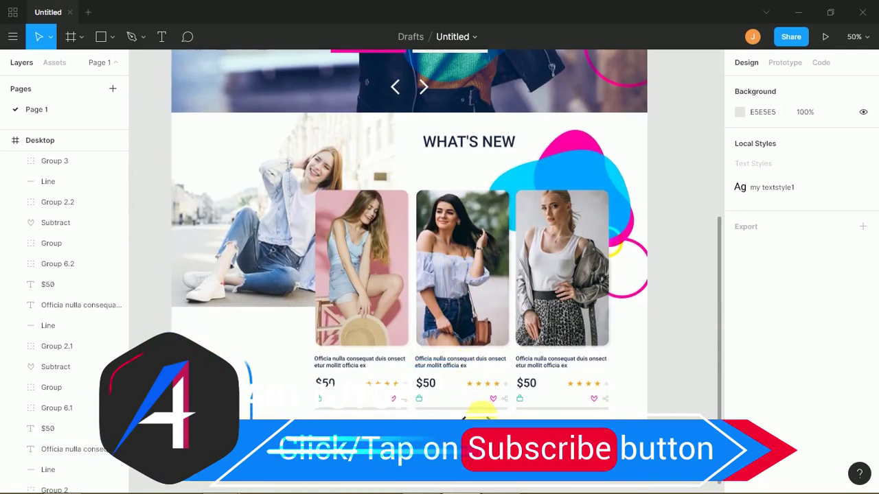
{"action": "left_click_drag", "start_coordinate": [486, 427], "coordinate": [470, 427]}
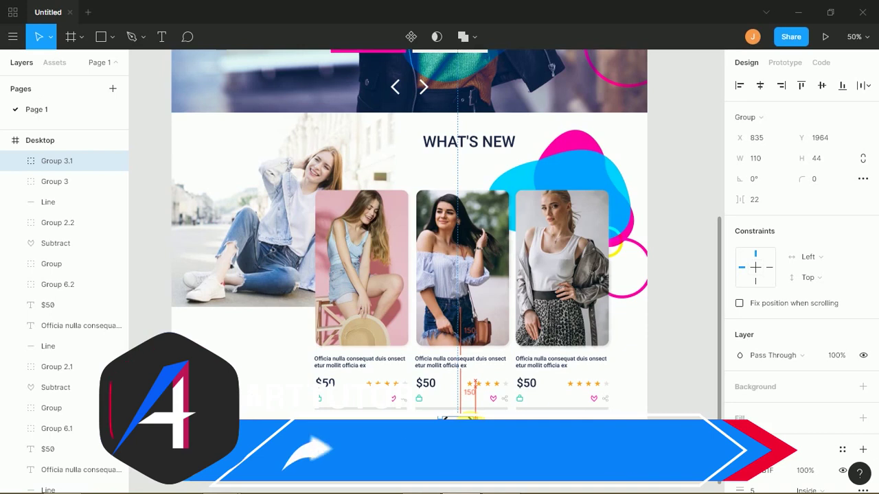
{"action": "key", "text": "Escape"}
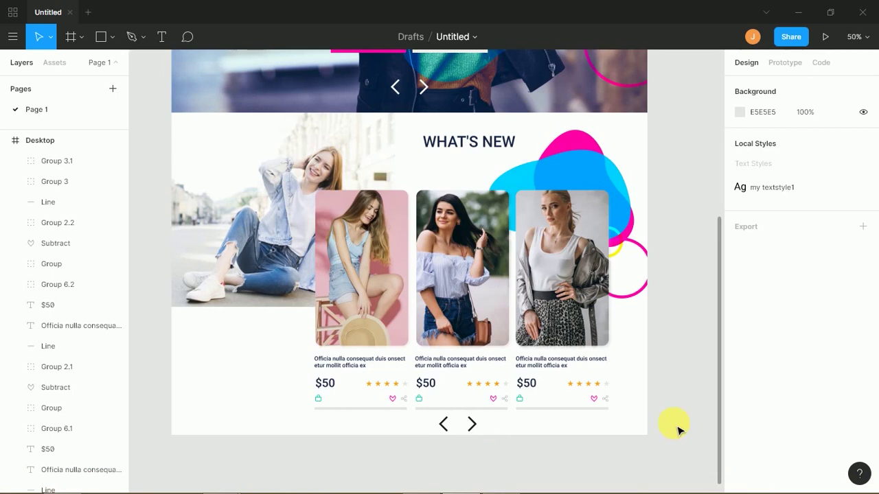
{"action": "left_click_drag", "start_coordinate": [576, 190], "coordinate": [500, 219]}
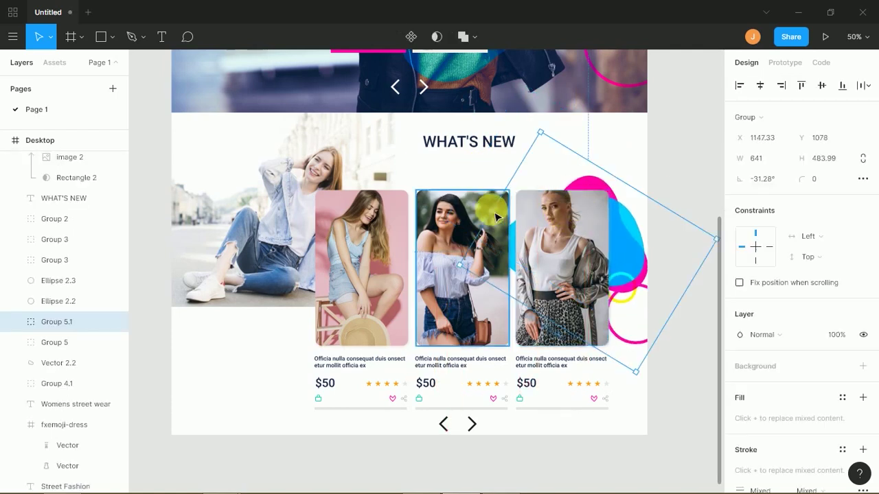
- Raise the WHAT'S NEW heading slightly and duplicate it below itself
{"action": "left_click_drag", "start_coordinate": [486, 150], "coordinate": [481, 141]}
{"action": "key", "text": "f"}
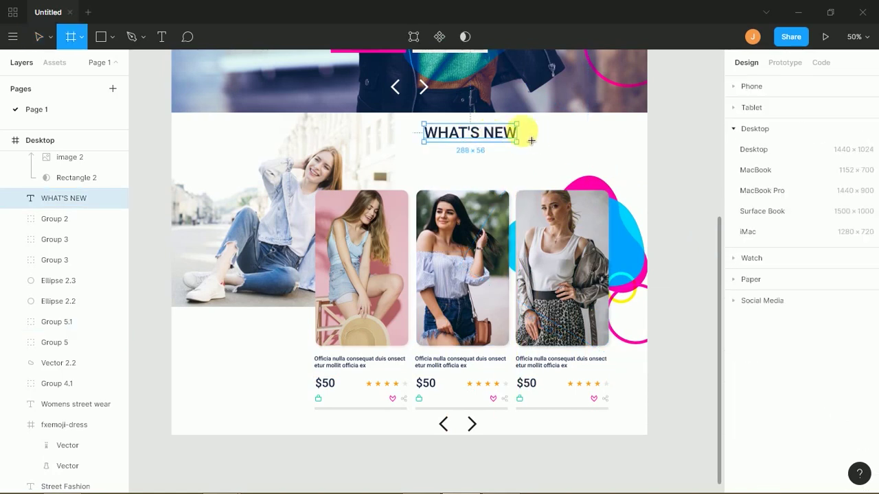
{"action": "left_click", "coordinate": [37, 37]}
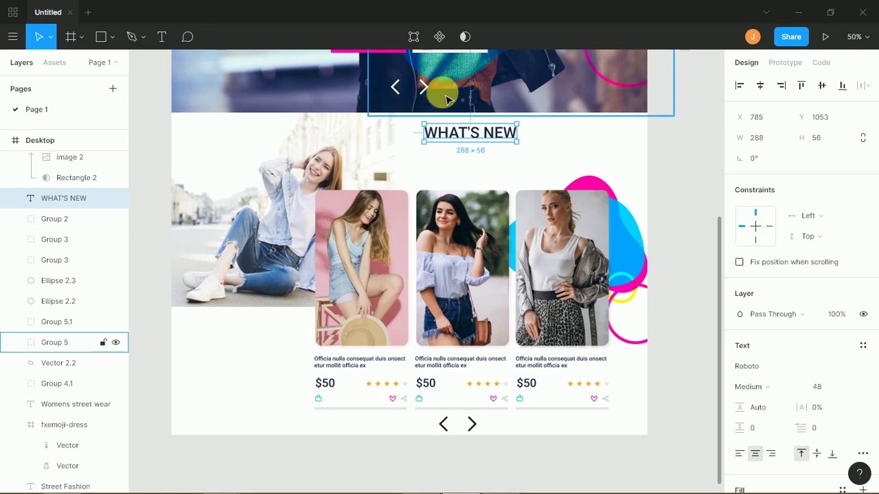
{"action": "left_click", "coordinate": [546, 152]}
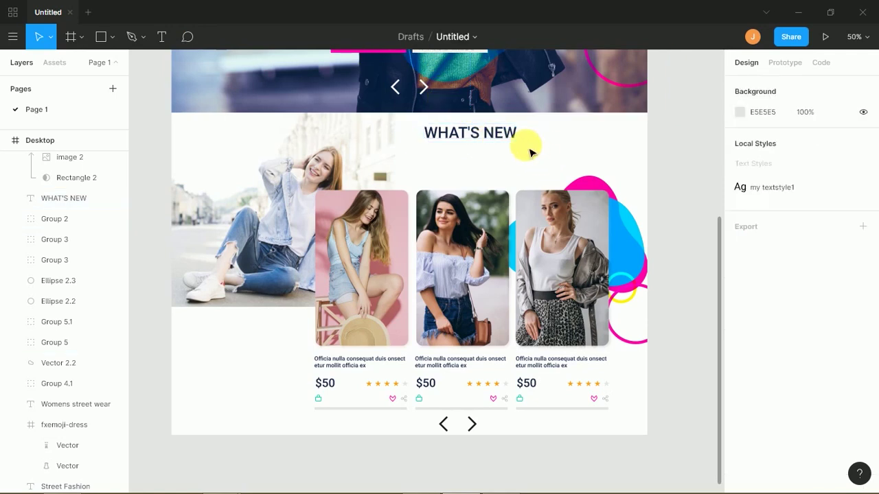
{"action": "left_click", "coordinate": [506, 137]}
{"action": "key", "text": "ctrl+d"}
- Change the copied heading's text to ALL TRENDING LATEST BEST RATED
{"action": "double_click", "coordinate": [500, 164]}
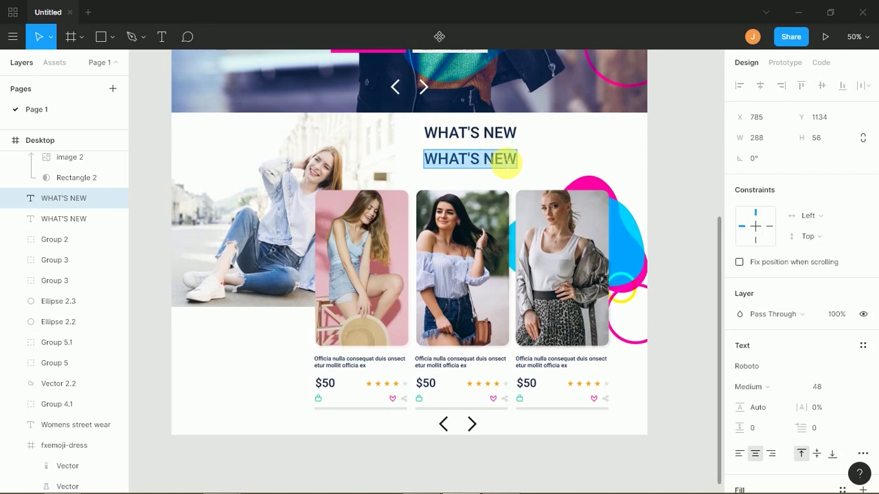
{"action": "type", "text": "A"}
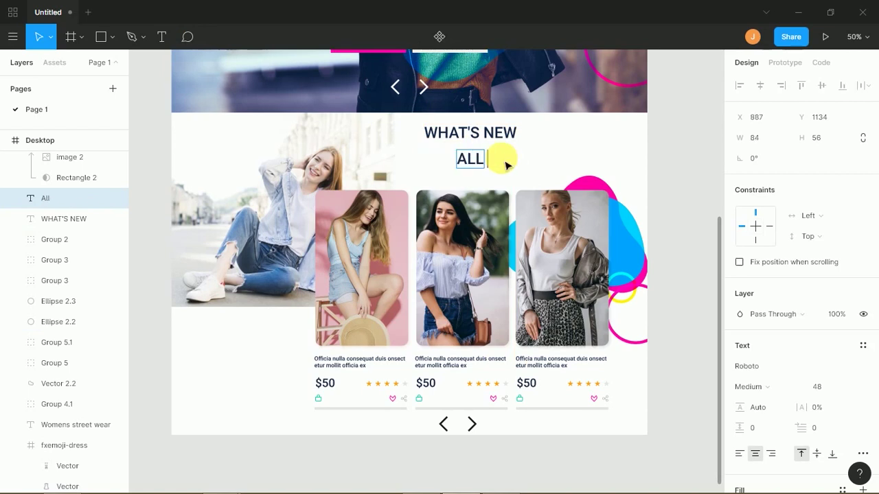
{"action": "type", "text": "ll    Trending"}
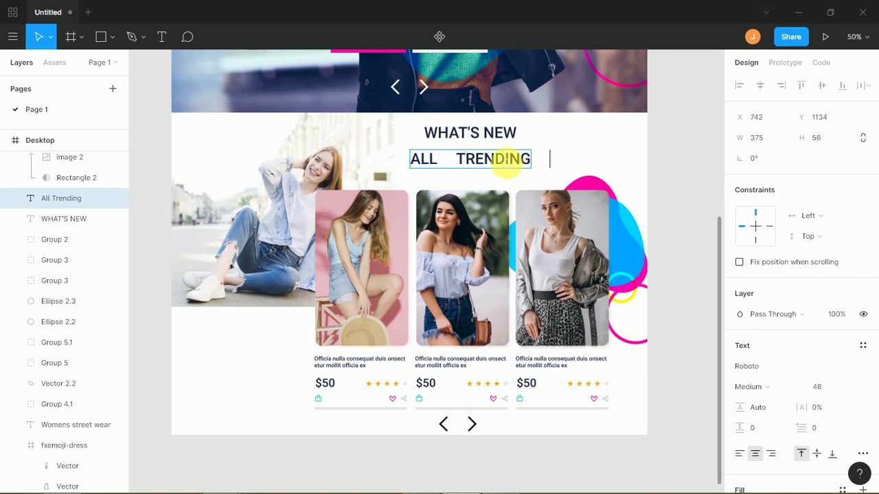
{"action": "type", "text": "Latesr"}
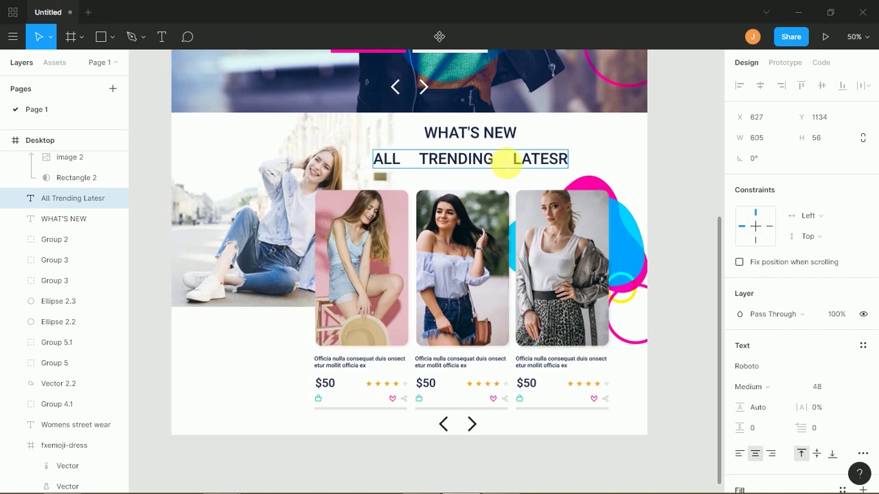
{"action": "key", "text": "BackSpace"}
{"action": "type", "text": "t"}
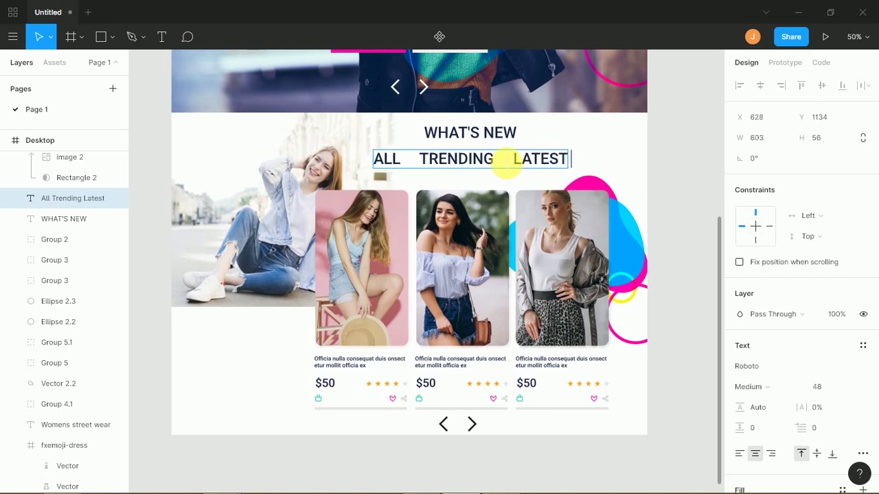
{"action": "key", "text": "Escape"}
{"action": "key", "text": "Return"}
{"action": "type", "text": "Best Raed"}
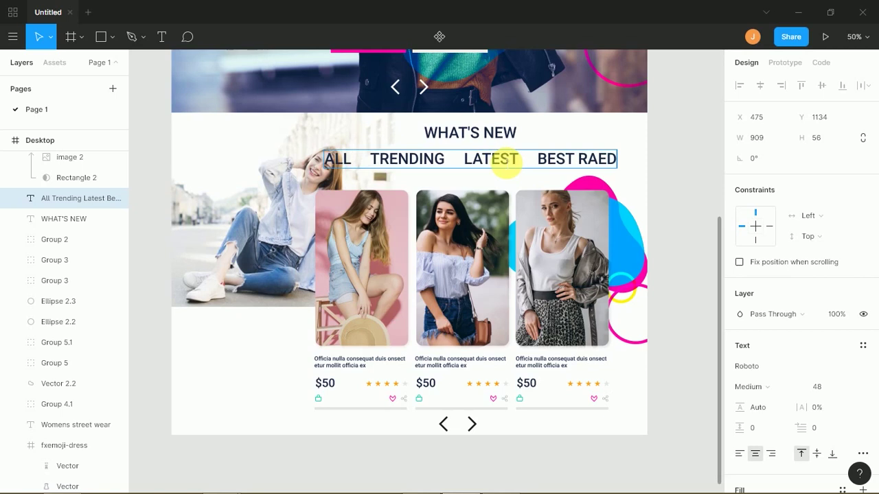
{"action": "key", "text": "Left"}
{"action": "key", "text": "Left"}
{"action": "type", "text": "t"}
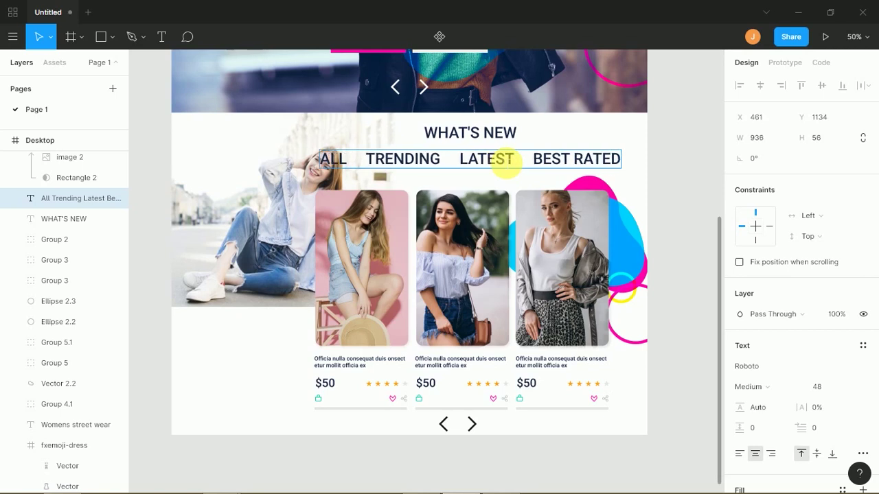
{"action": "key", "text": "Escape"}
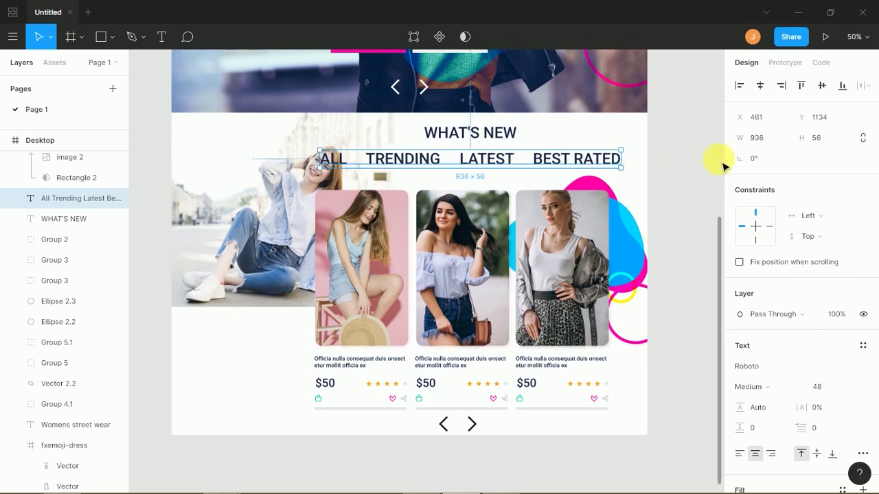
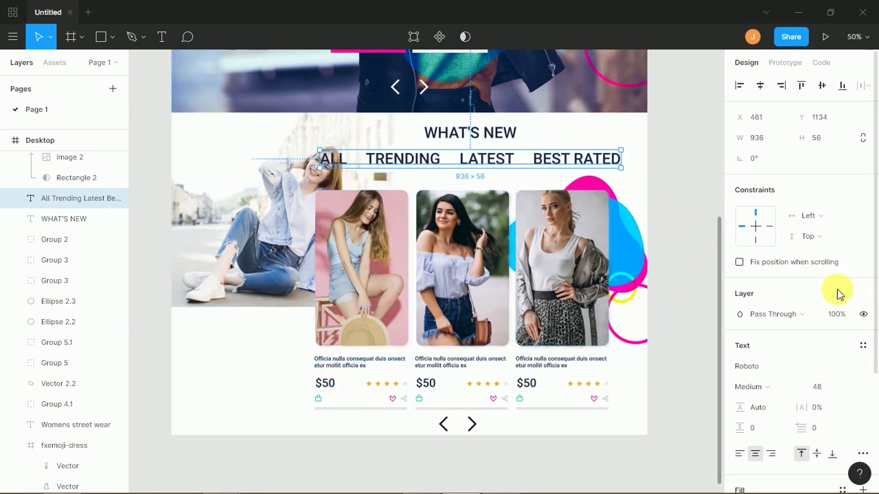
- Set the tab labels to 24 pt and move them below WHAT'S NEW
{"action": "left_click", "coordinate": [845, 387]}
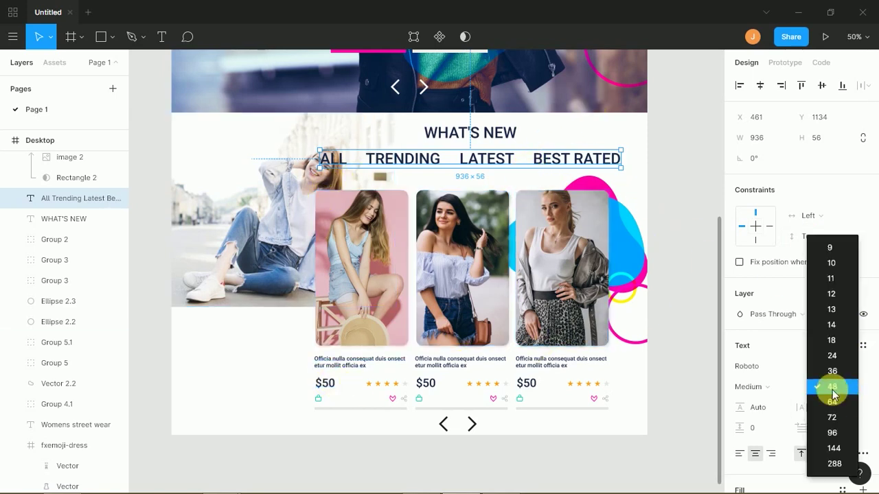
{"action": "left_click", "coordinate": [826, 341]}
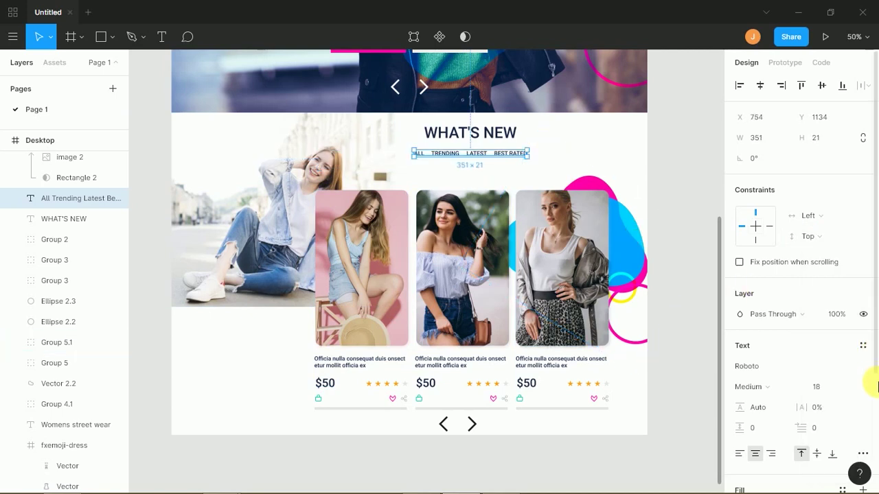
{"action": "left_click", "coordinate": [850, 389]}
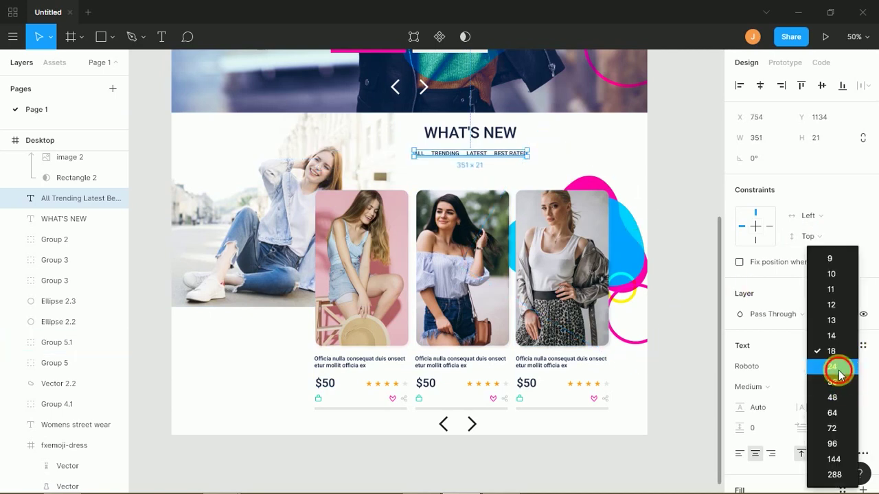
{"action": "left_click", "coordinate": [837, 372]}
{"action": "left_click_drag", "start_coordinate": [467, 166], "coordinate": [443, 173]}
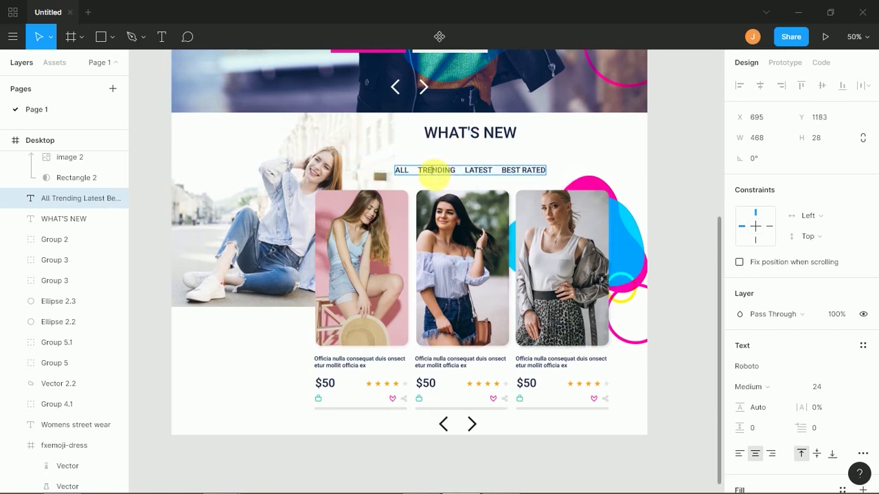
- Recolour TRENDING, LATEST and BEST RATED grey C4C4C4, leaving ALL dark
{"action": "double_click", "coordinate": [431, 175]}
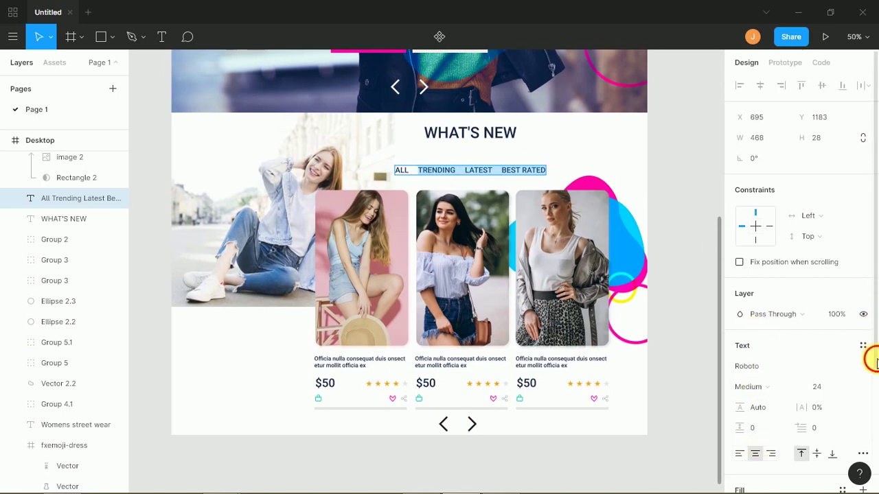
{"action": "scroll", "coordinate": [872, 388], "scroll_direction": "down", "scroll_amount": 3}
{"action": "left_click", "coordinate": [741, 351]}
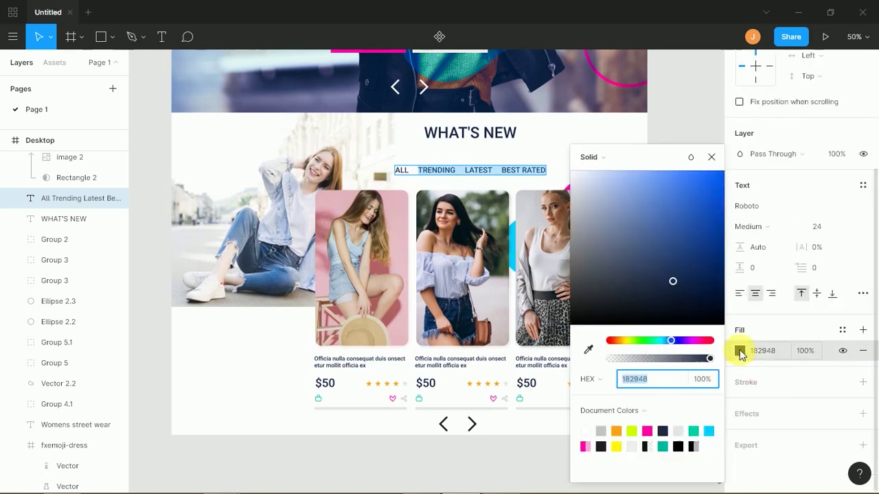
{"action": "left_click", "coordinate": [601, 432]}
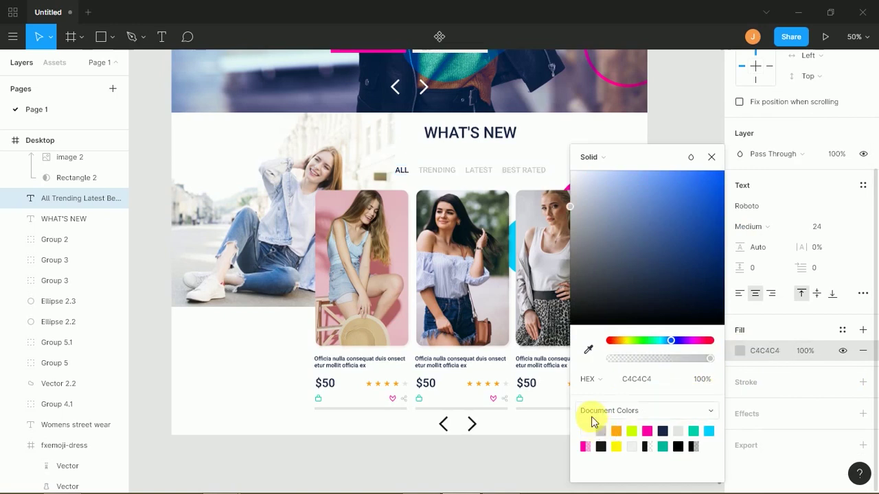
{"action": "left_click", "coordinate": [711, 156]}
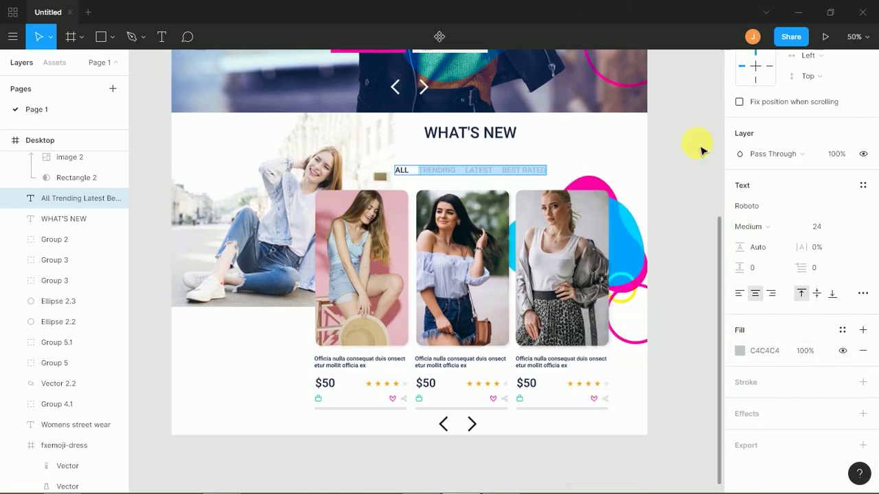
{"action": "key", "text": "Escape"}
- Set the WHAT'S NEW heading to 36 pt
{"action": "left_click", "coordinate": [489, 134]}
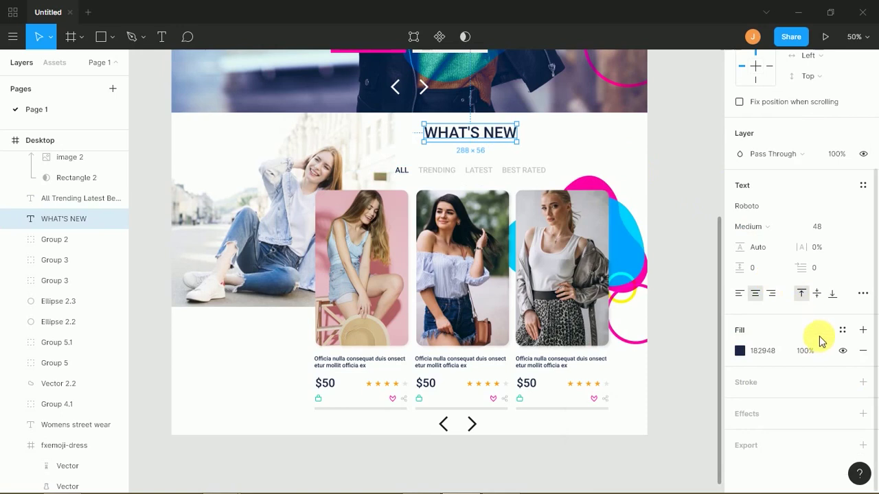
{"action": "left_click", "coordinate": [849, 229]}
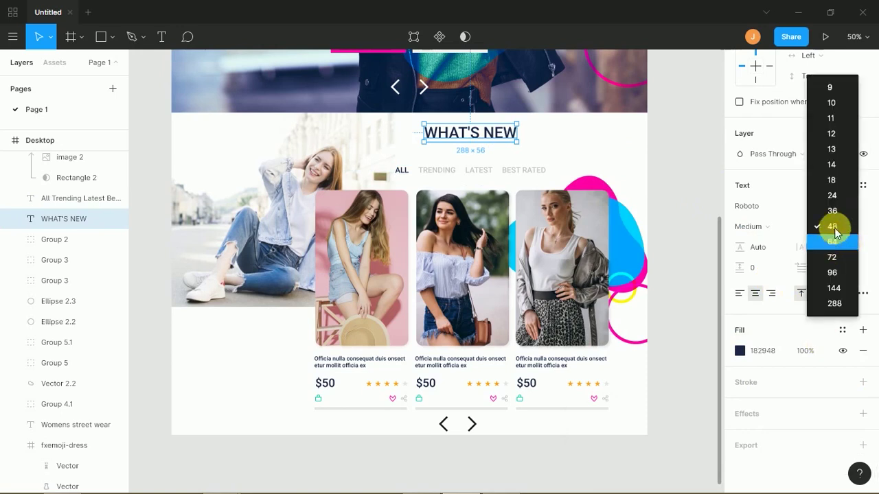
{"action": "left_click", "coordinate": [832, 209]}
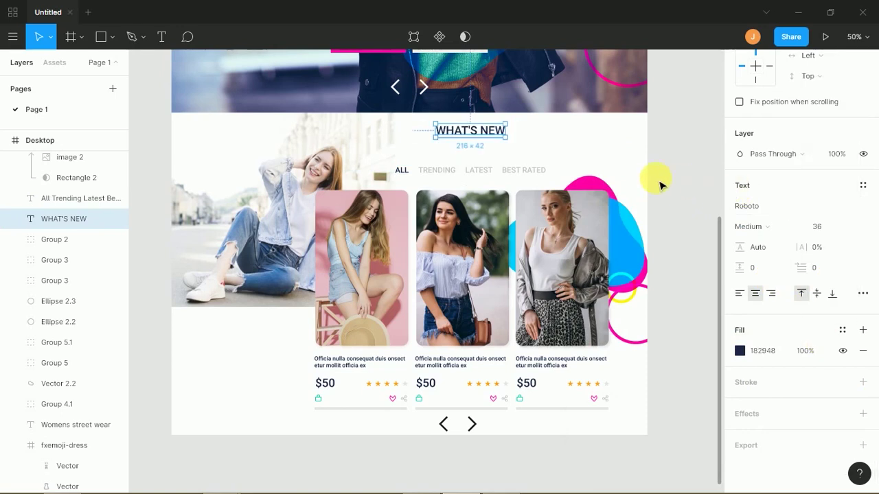
{"action": "left_click", "coordinate": [680, 177]}
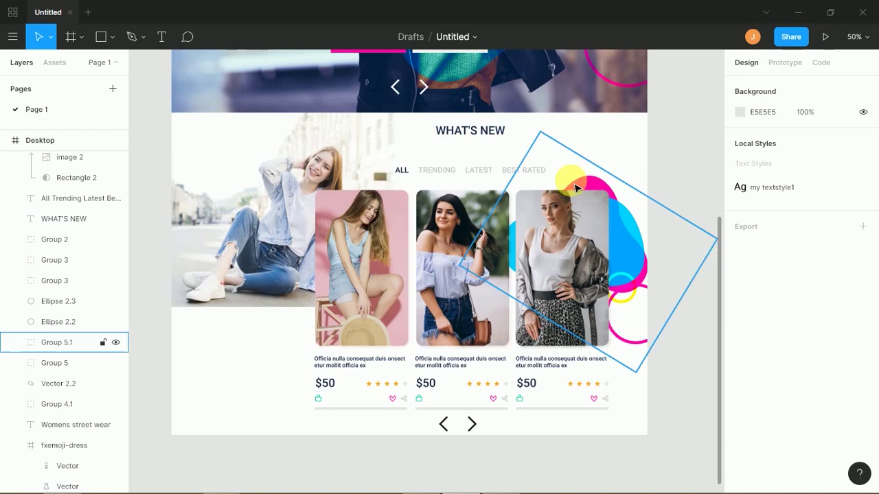
- Keep the tab labels at 24 pt and tighten their position beneath WHAT'S NEW
{"action": "left_click", "coordinate": [531, 177]}
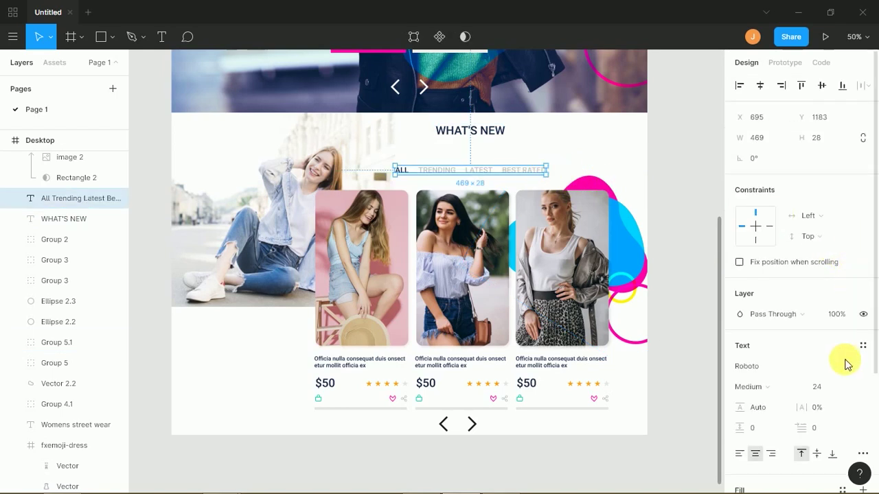
{"action": "left_click", "coordinate": [849, 387]}
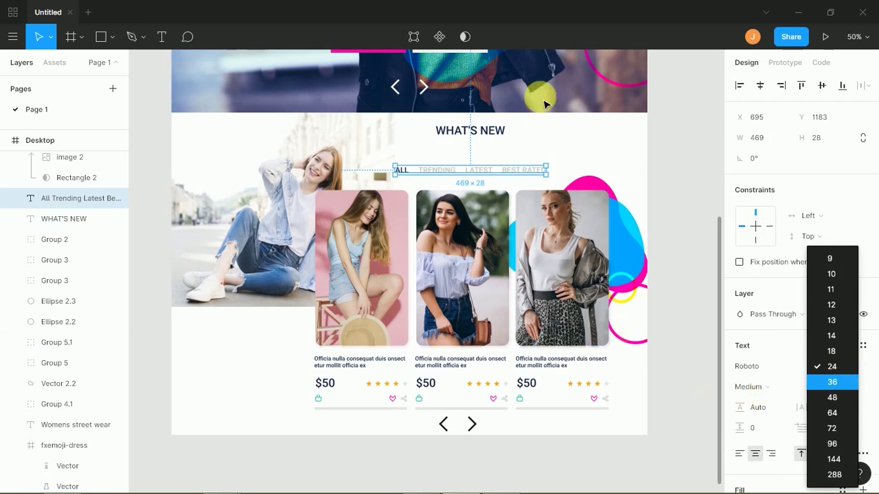
{"action": "double_click", "coordinate": [493, 176]}
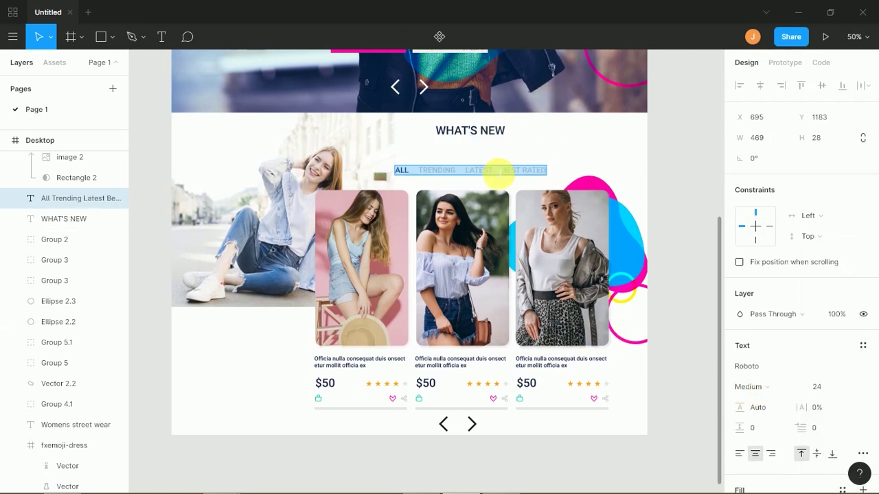
{"action": "key", "text": "ctrl+shift+period"}
{"action": "key", "text": "ctrl+shift+period"}
{"action": "key", "text": "ctrl+shift+period"}
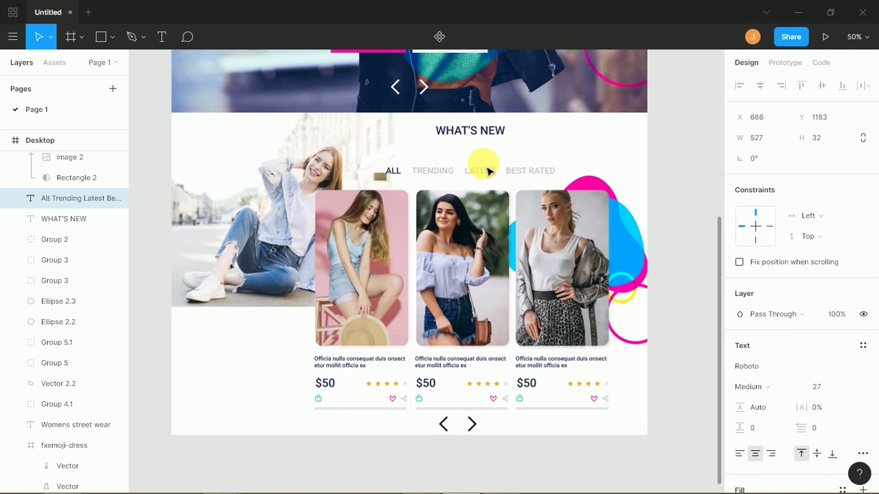
{"action": "key", "text": "ctrl+shift+comma"}
{"action": "key", "text": "ctrl+shift+comma"}
{"action": "key", "text": "ctrl+shift+comma"}
{"action": "key", "text": "Escape"}
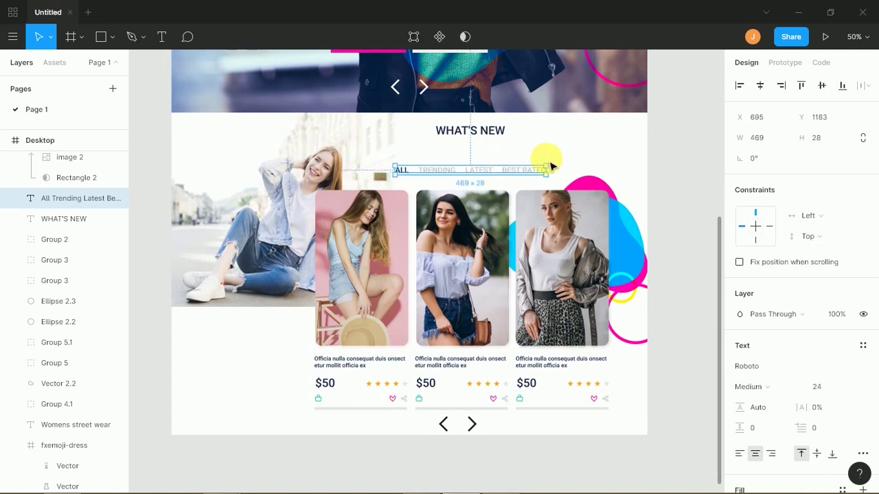
{"action": "left_click_drag", "start_coordinate": [500, 180], "coordinate": [511, 159]}
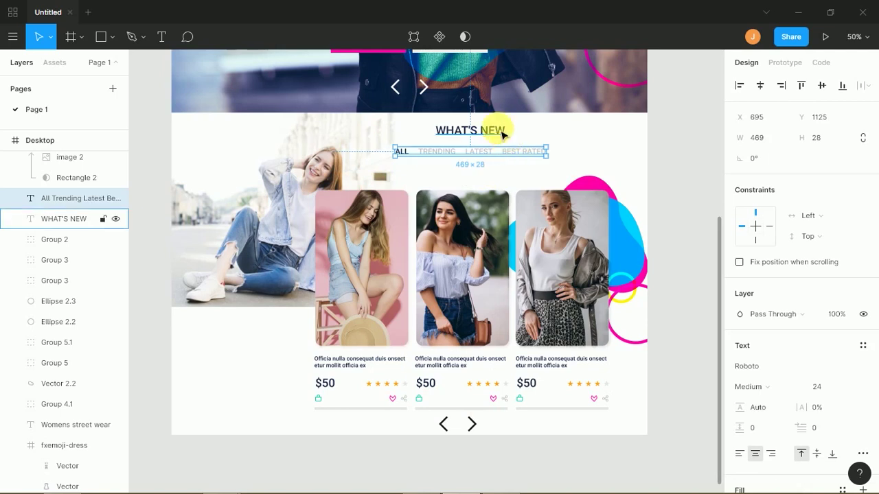
{"action": "left_click", "coordinate": [500, 132], "text": "shift"}
{"action": "left_click_drag", "start_coordinate": [506, 161], "coordinate": [510, 169]}
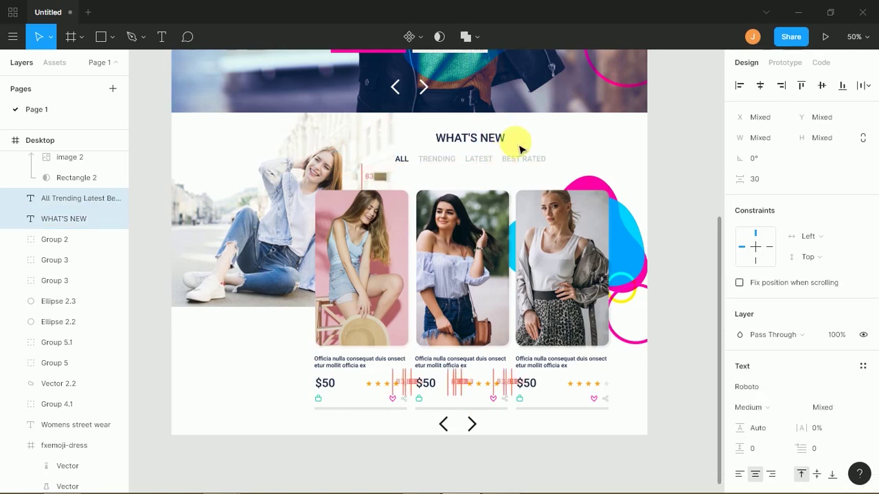
{"action": "left_click", "coordinate": [525, 136]}
{"action": "left_click_drag", "start_coordinate": [449, 142], "coordinate": [450, 139]}
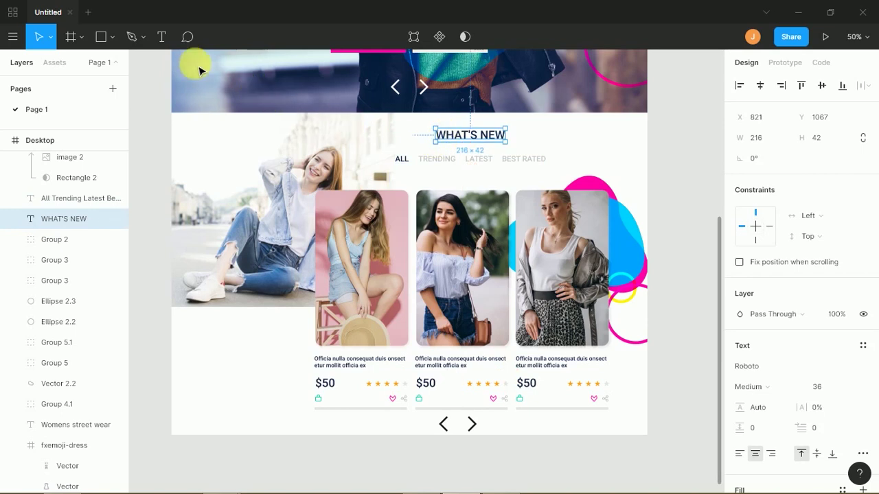
- Draw a thin 51×5 underline rectangle beneath the ALL tab
{"action": "left_click", "coordinate": [101, 40]}
{"action": "left_click", "coordinate": [111, 41]}
{"action": "left_click", "coordinate": [114, 67]}
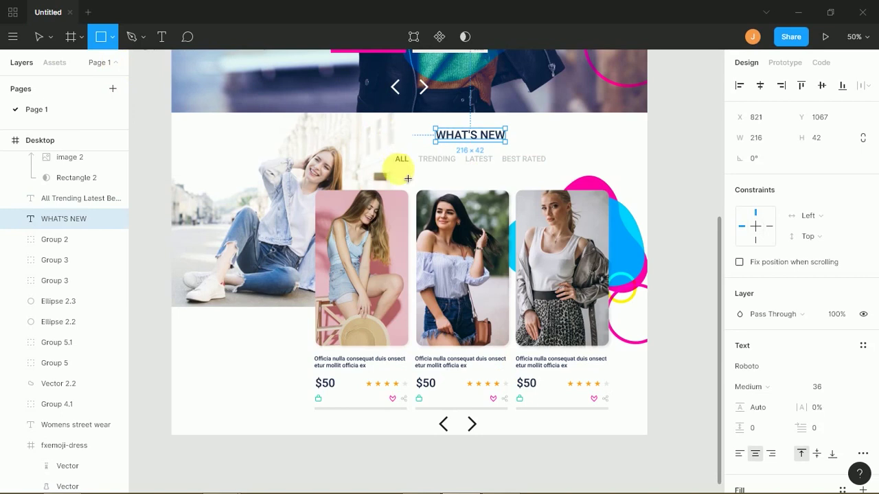
{"action": "left_click_drag", "start_coordinate": [392, 166], "coordinate": [409, 166]}
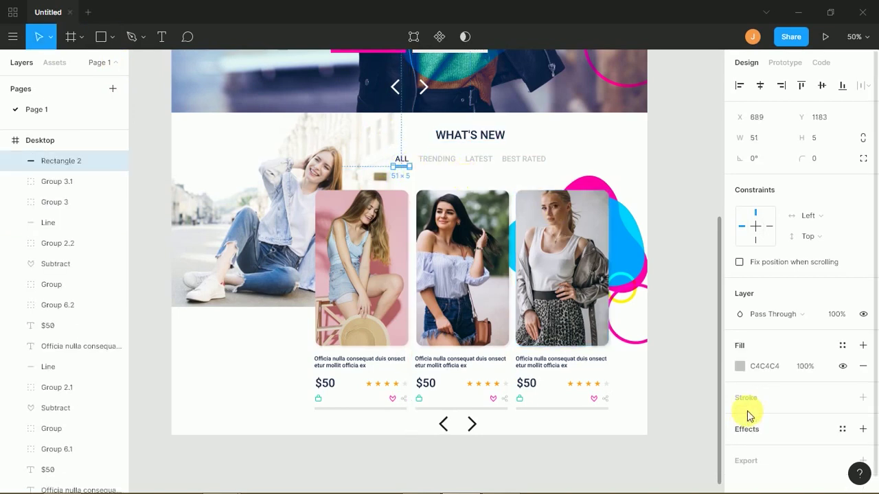
- Fill the ALL underline bar with the pink document colour and save the design
{"action": "left_click", "coordinate": [739, 367]}
{"action": "left_click", "coordinate": [585, 446]}
{"action": "left_click", "coordinate": [547, 474]}
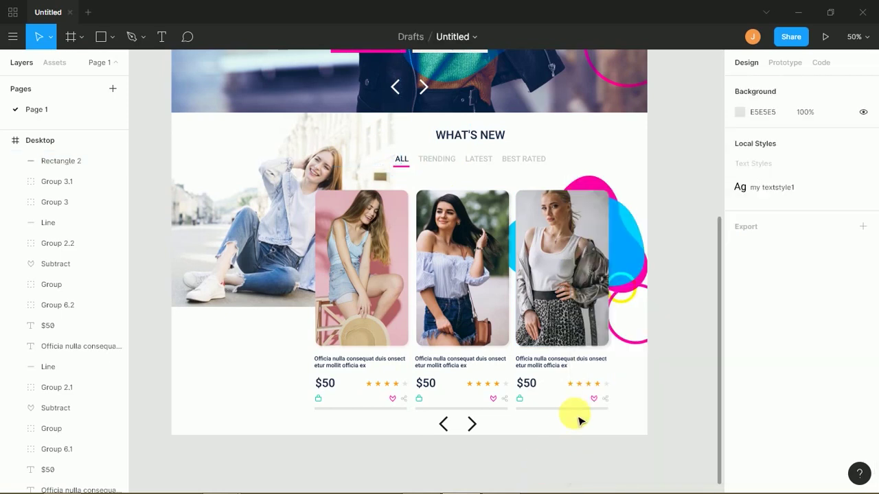
{"action": "key", "text": "ctrl+s"}
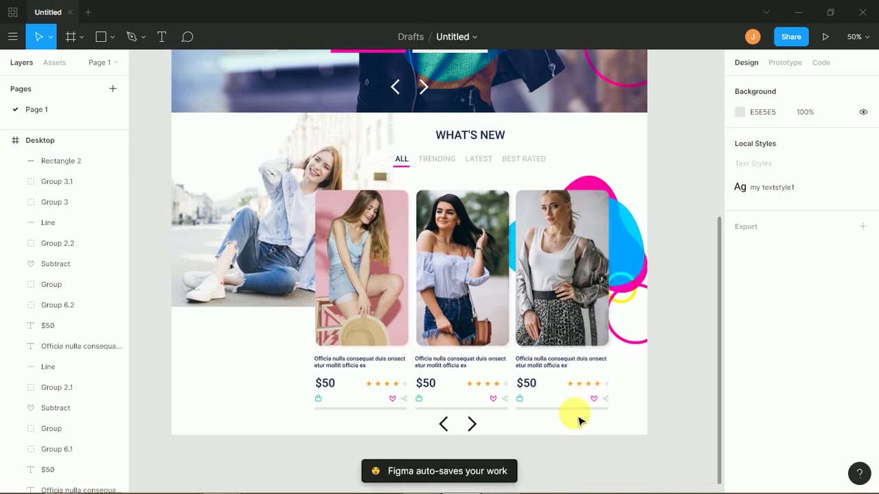
{"action": "key", "text": "minus"}
{"action": "key", "text": "minus"}
{"action": "key", "text": "equal"}
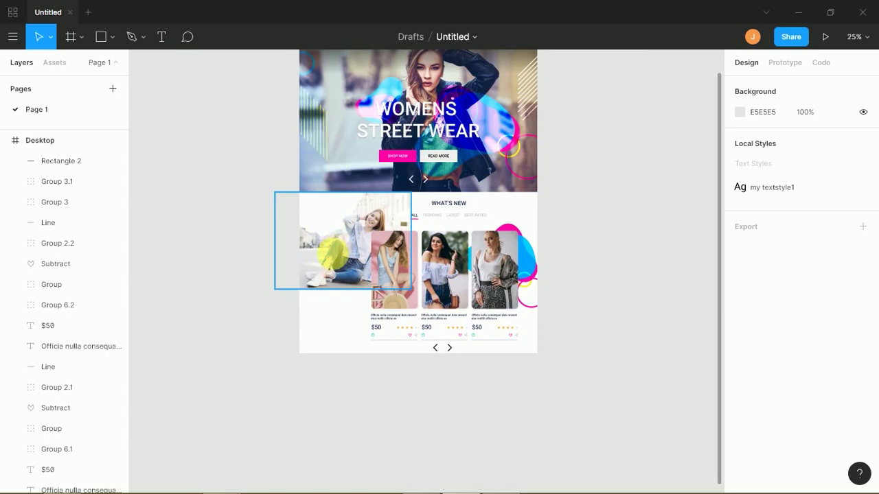
- Duplicate the coloured circles group onto the left photo and shrink the copy
{"action": "scroll", "coordinate": [334, 240], "scroll_direction": "down", "scroll_amount": 2}
{"action": "scroll", "coordinate": [326, 239], "scroll_direction": "down", "scroll_amount": 2}
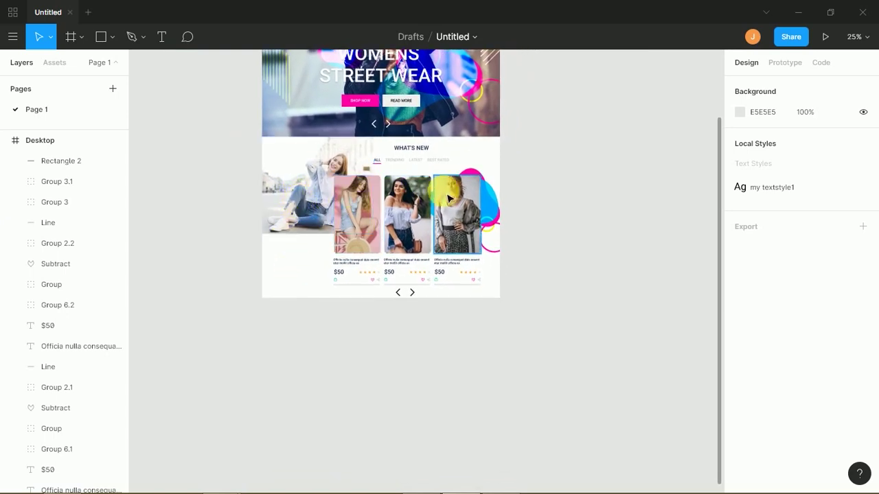
{"action": "left_click_drag", "start_coordinate": [500, 209], "coordinate": [330, 240]}
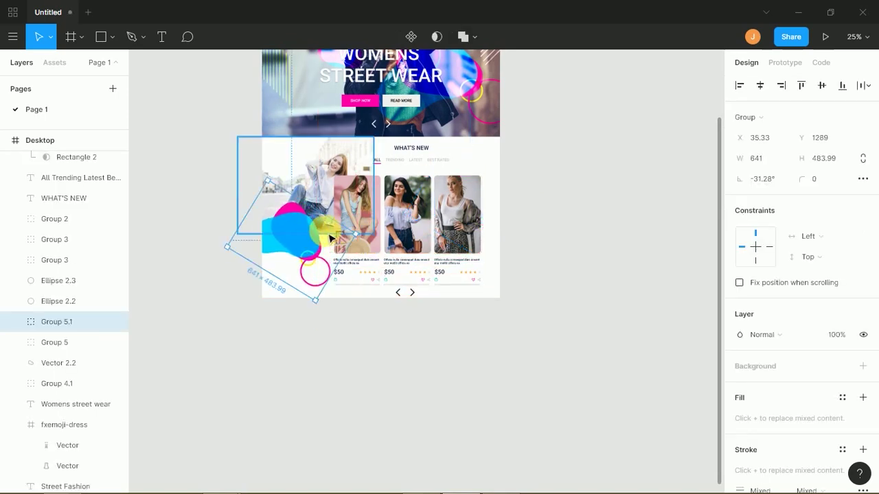
{"action": "key", "text": "ctrl+z"}
{"action": "key", "text": "ctrl+z"}
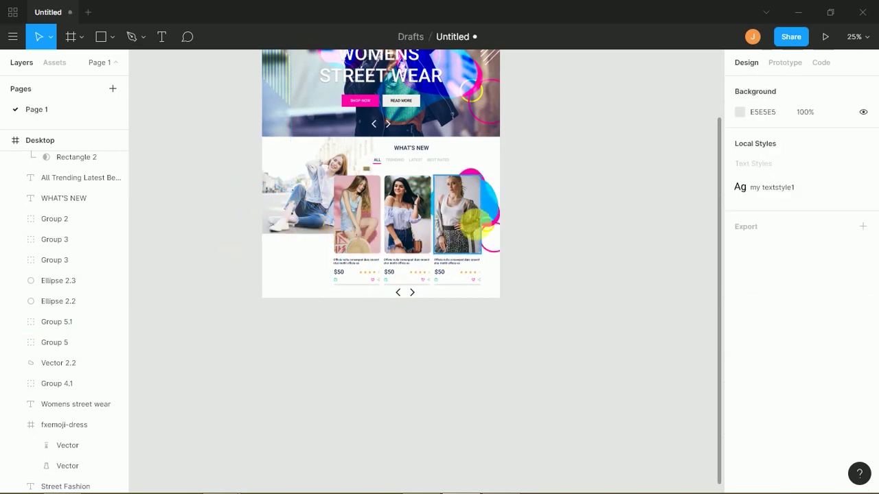
{"action": "left_click_drag", "start_coordinate": [386, 228], "coordinate": [212, 259]}
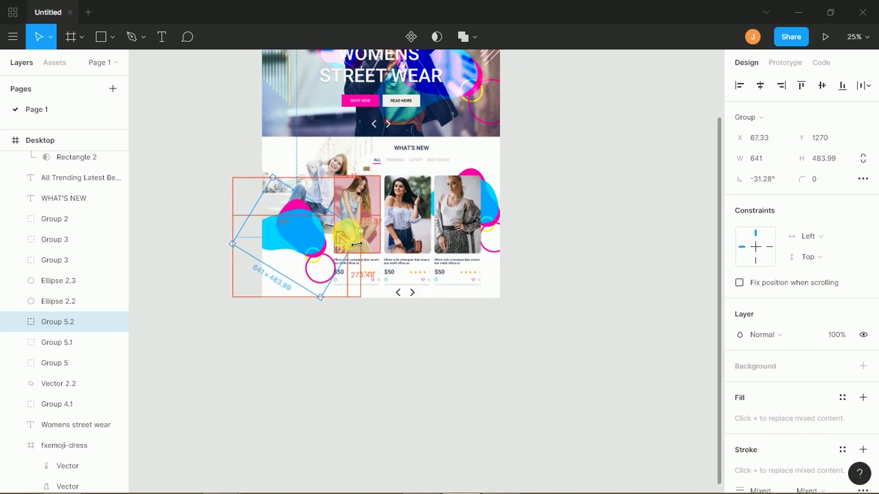
{"action": "left_click_drag", "start_coordinate": [359, 243], "coordinate": [350, 244]}
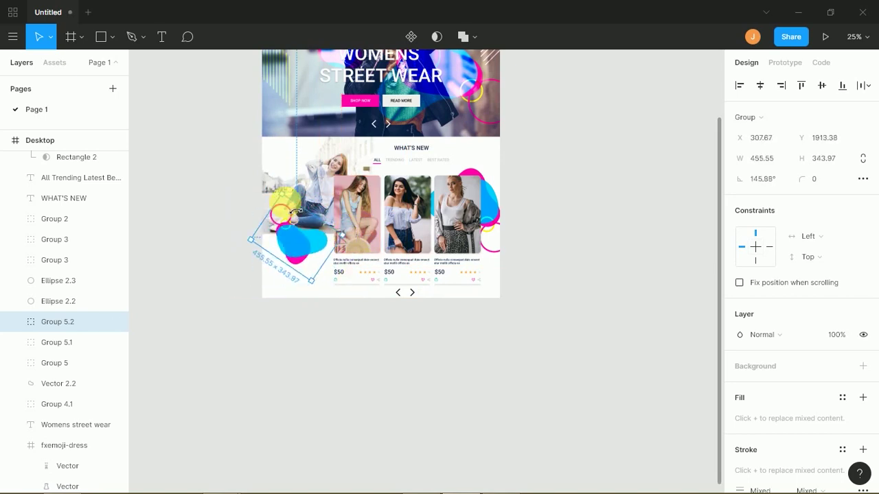
- Place the blue-pink blob behind the left photo, nudge it into position, and set 50% opacity
{"action": "left_click_drag", "start_coordinate": [302, 240], "coordinate": [336, 240]}
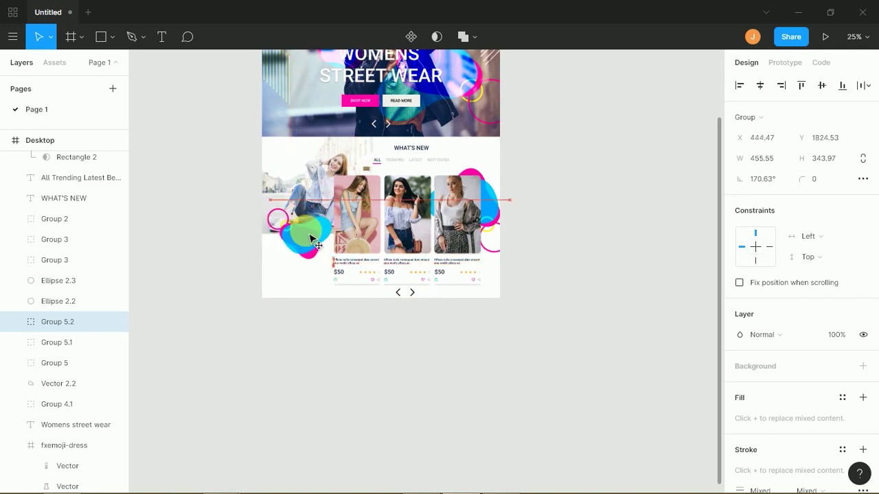
{"action": "key", "text": "bracketleft"}
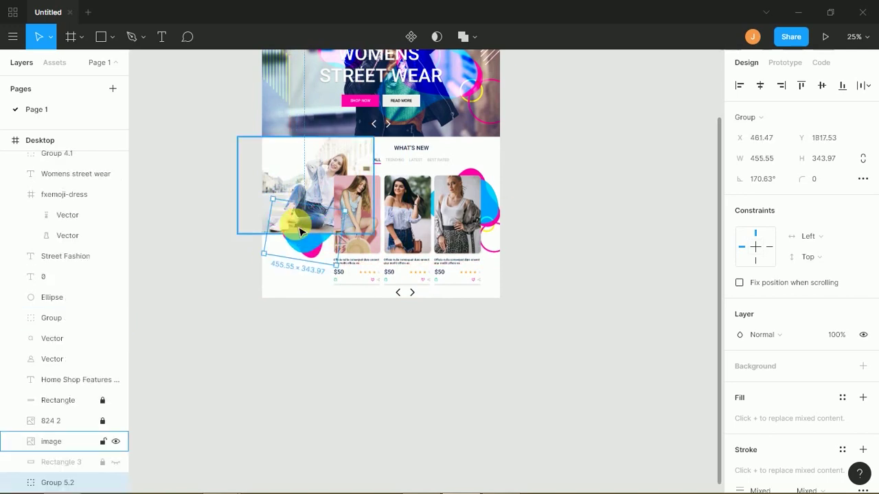
{"action": "key", "text": "shift+Down"}
{"action": "key", "text": "shift+Down"}
{"action": "key", "text": "shift+Down"}
{"action": "key", "text": "shift+Down"}
{"action": "key", "text": "shift+Down"}
{"action": "key", "text": "shift+Down"}
{"action": "key", "text": "shift+Down"}
{"action": "key", "text": "shift+Down"}
{"action": "key", "text": "shift+Down"}
{"action": "key", "text": "shift+Down"}
{"action": "key", "text": "shift+Down"}
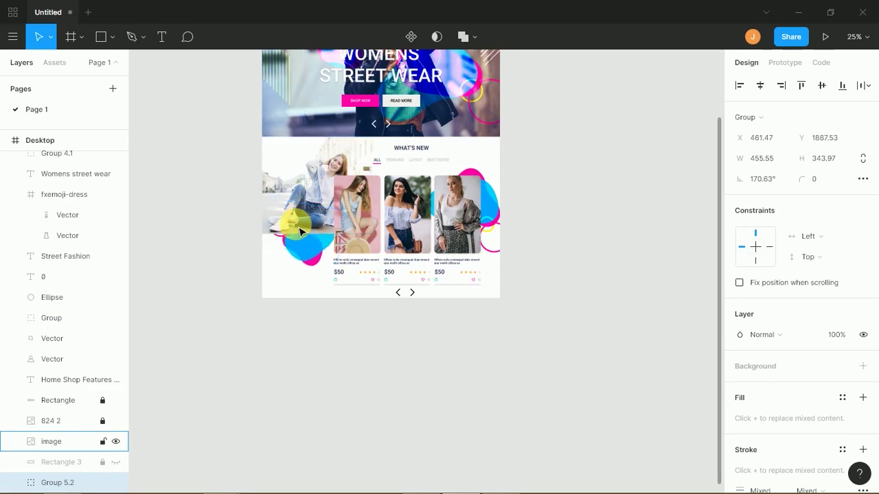
{"action": "key", "text": "shift+Left"}
{"action": "key", "text": "shift+Left"}
{"action": "key", "text": "shift+Left"}
{"action": "key", "text": "shift+Up"}
{"action": "key", "text": "shift+Up"}
{"action": "key", "text": "shift+Up"}
{"action": "key", "text": "shift+Right"}
{"action": "key", "text": "shift+Right"}
{"action": "key", "text": "shift+Up"}
{"action": "key", "text": "5"}
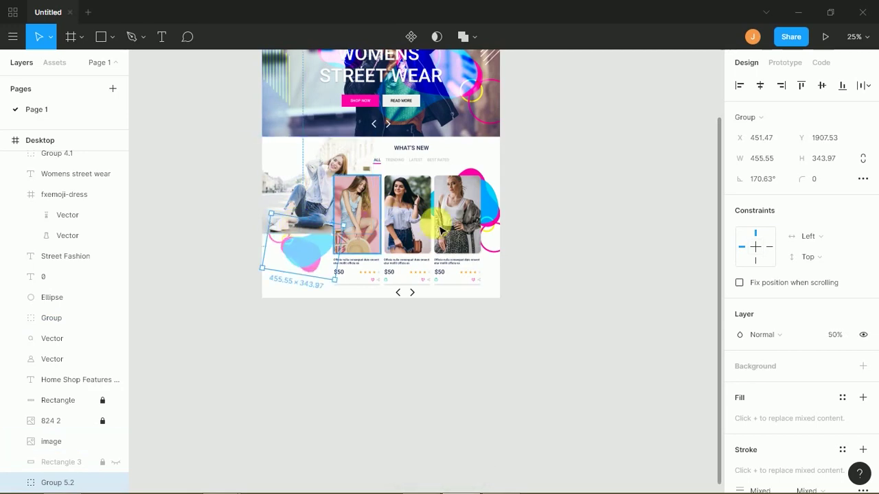
- Fade the yellow and pink circles group on the right to 55% opacity
{"action": "left_click", "coordinate": [504, 216]}
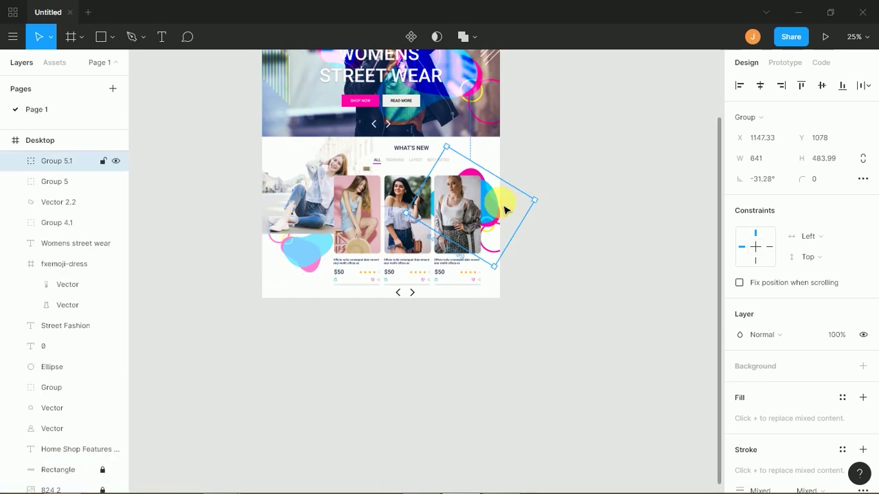
{"action": "key", "text": "3"}
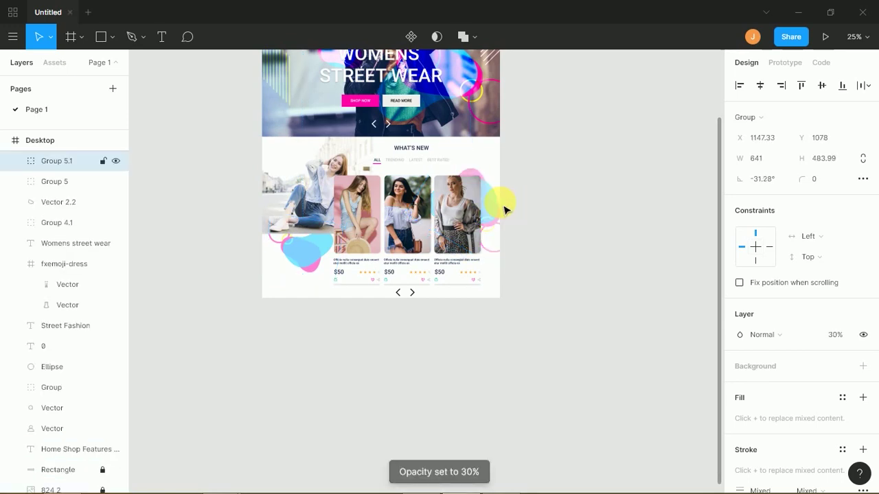
{"action": "key", "text": "5"}
{"action": "key", "text": "5"}
{"action": "left_click", "coordinate": [532, 297]}
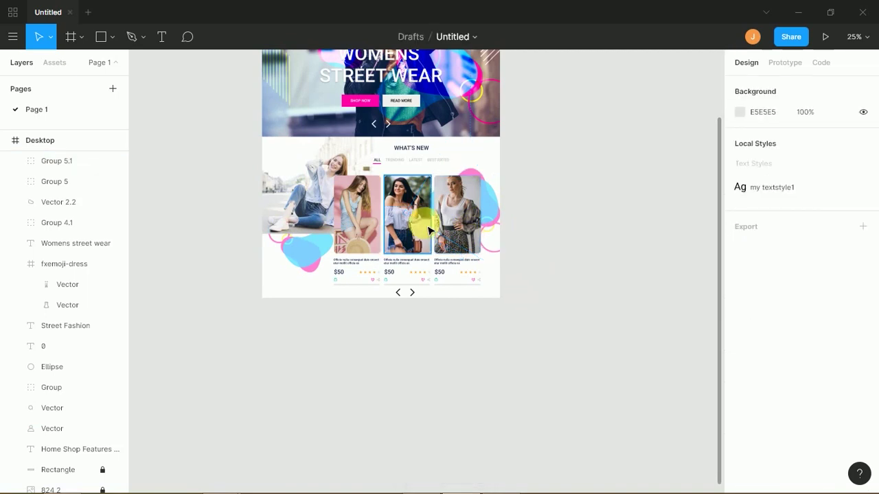
- Enlarge the blue-pink blob to 757.04 × 571.61 and shift it up and left
{"action": "left_click", "coordinate": [300, 271]}
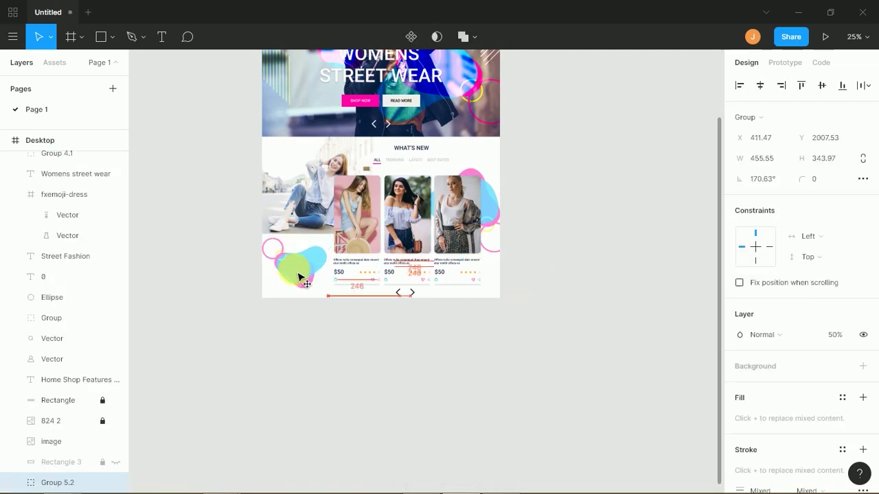
{"action": "left_click_drag", "start_coordinate": [351, 247], "coordinate": [364, 227]}
{"action": "left_click_drag", "start_coordinate": [314, 257], "coordinate": [319, 275]}
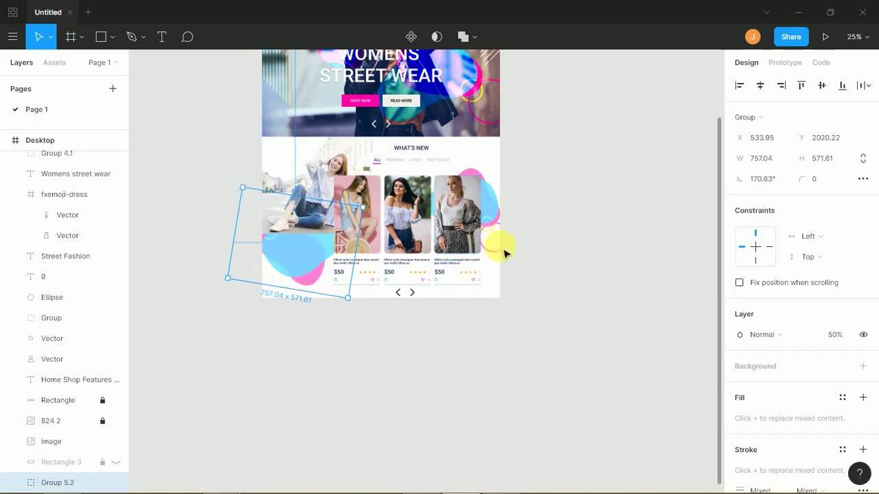
{"action": "left_click", "coordinate": [529, 263]}
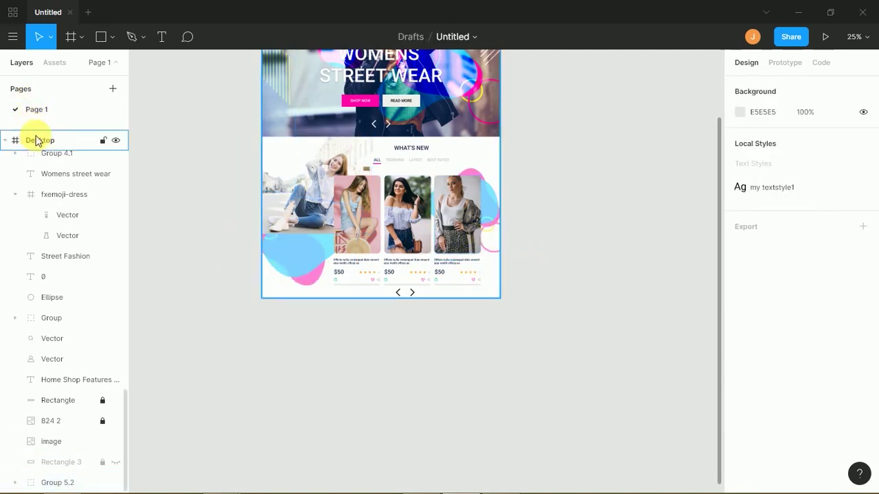
{"action": "left_click", "coordinate": [31, 139]}
- Extend the Desktop frame downward to 2680 px tall
{"action": "left_click_drag", "start_coordinate": [388, 309], "coordinate": [387, 414]}
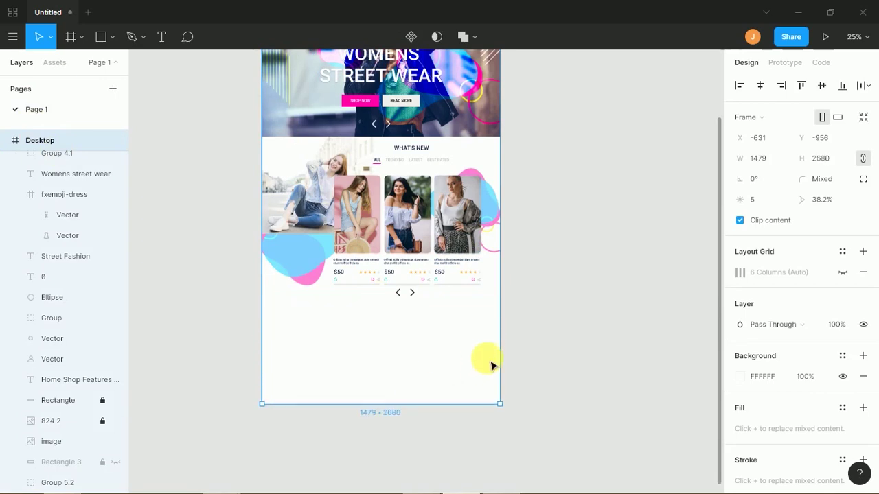
{"action": "left_click", "coordinate": [538, 353]}
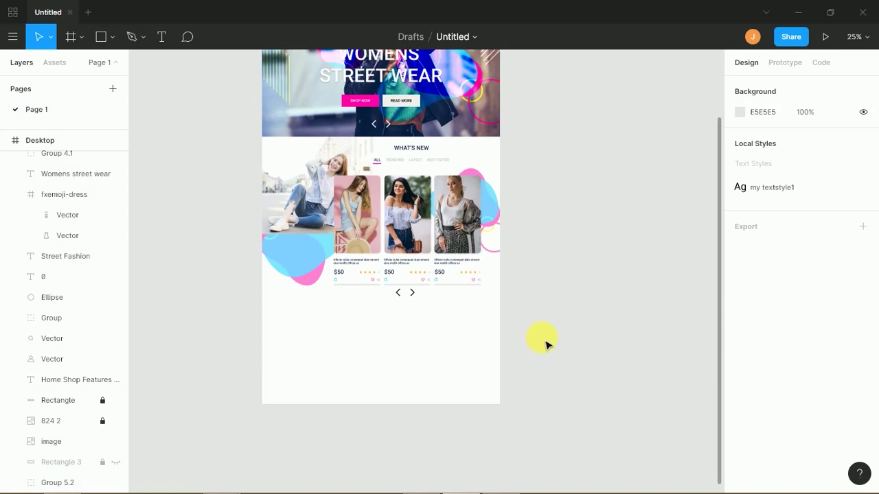
{"action": "key", "text": "minus"}
{"action": "key", "text": "plus"}
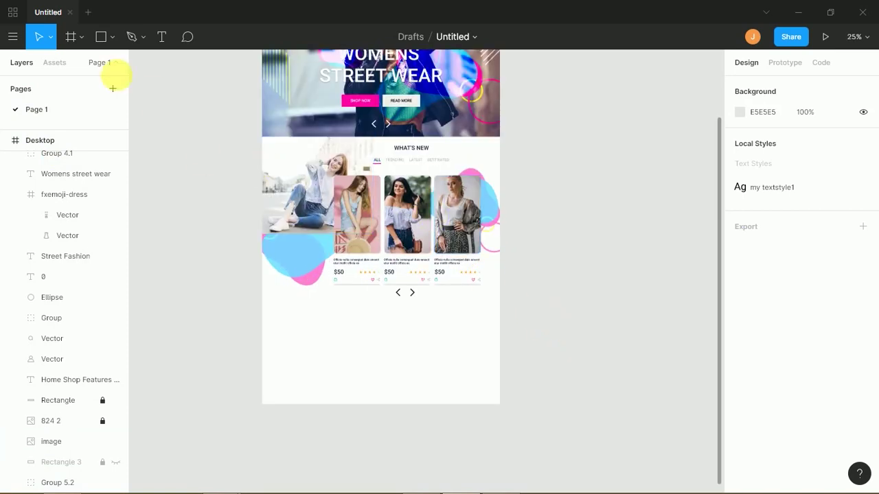
- Draw a 1584 × 600 rectangle inside Desktop's new bottom area and fill it navy 182948
{"action": "left_click", "coordinate": [103, 38]}
{"action": "left_click_drag", "start_coordinate": [255, 404], "coordinate": [510, 308]}
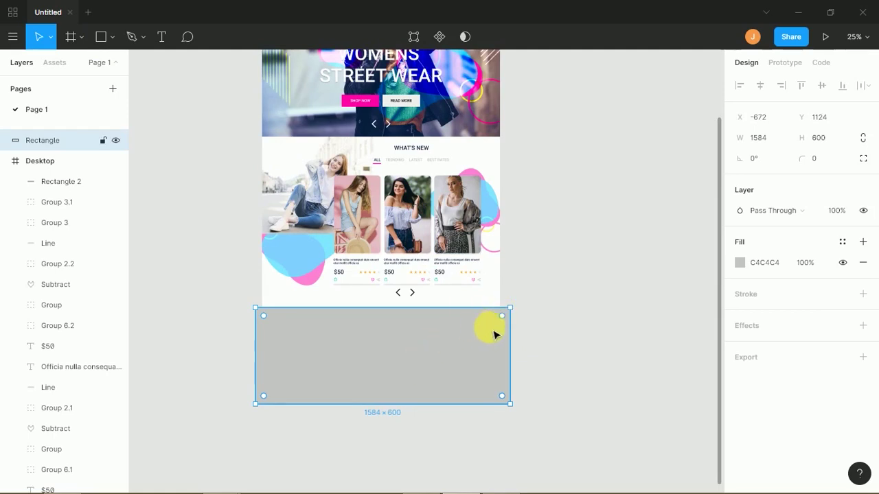
{"action": "left_click_drag", "start_coordinate": [63, 139], "coordinate": [66, 179]}
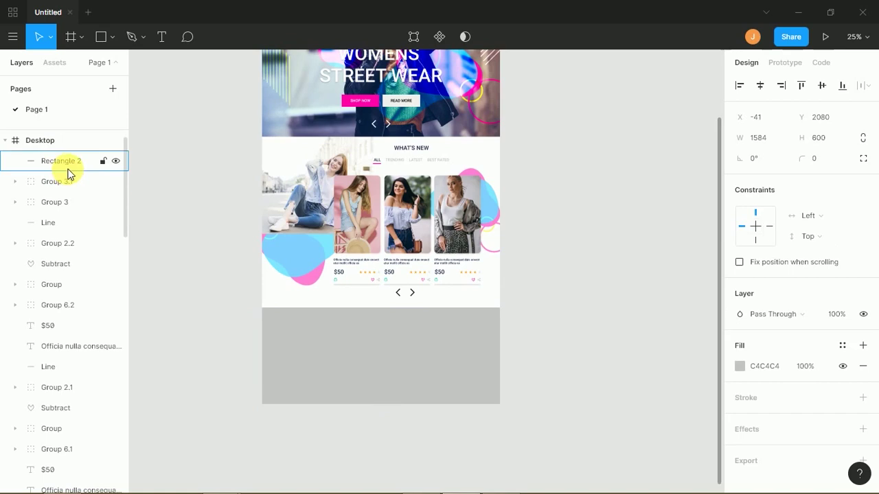
{"action": "left_click", "coordinate": [558, 281]}
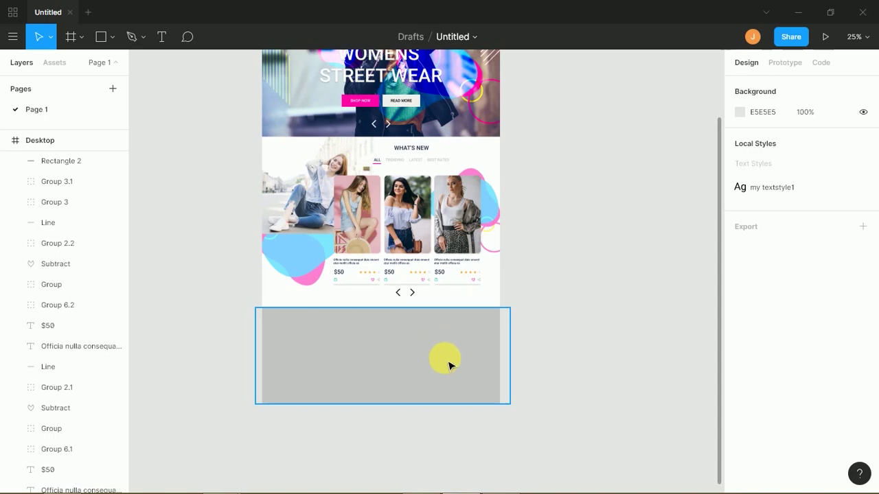
{"action": "left_click", "coordinate": [424, 361]}
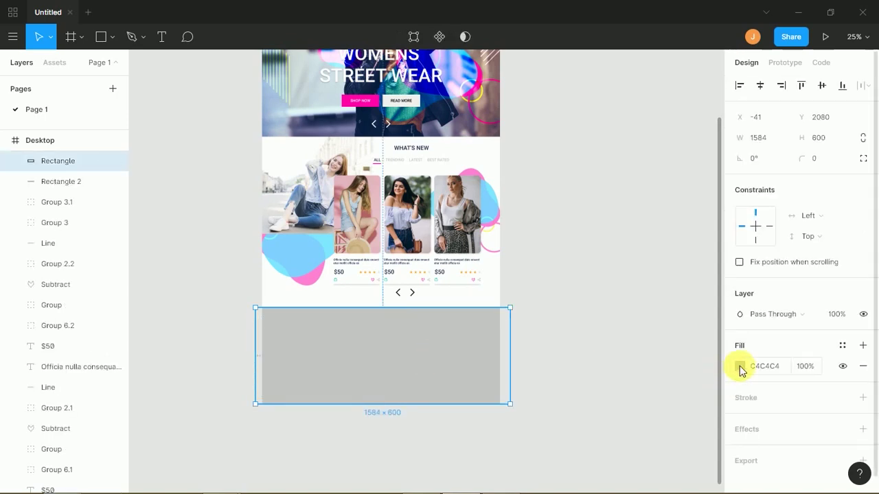
{"action": "left_click", "coordinate": [738, 366]}
{"action": "left_click", "coordinate": [663, 431]}
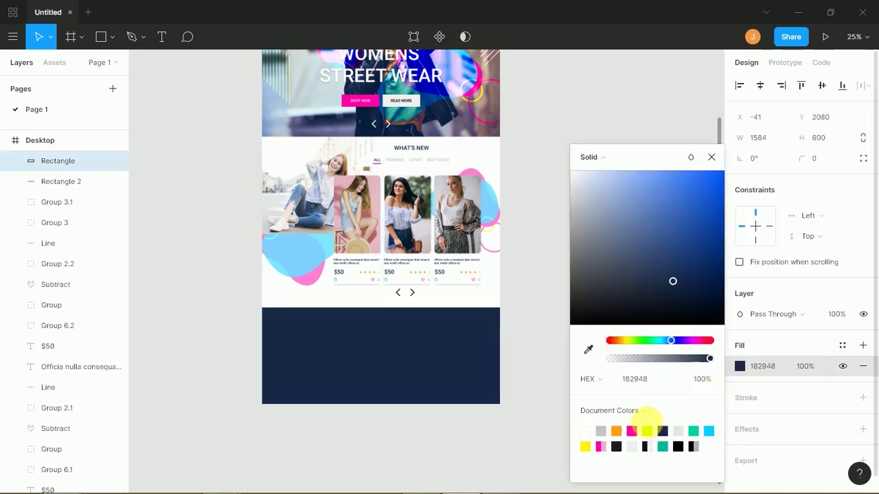
{"action": "left_click", "coordinate": [515, 272]}
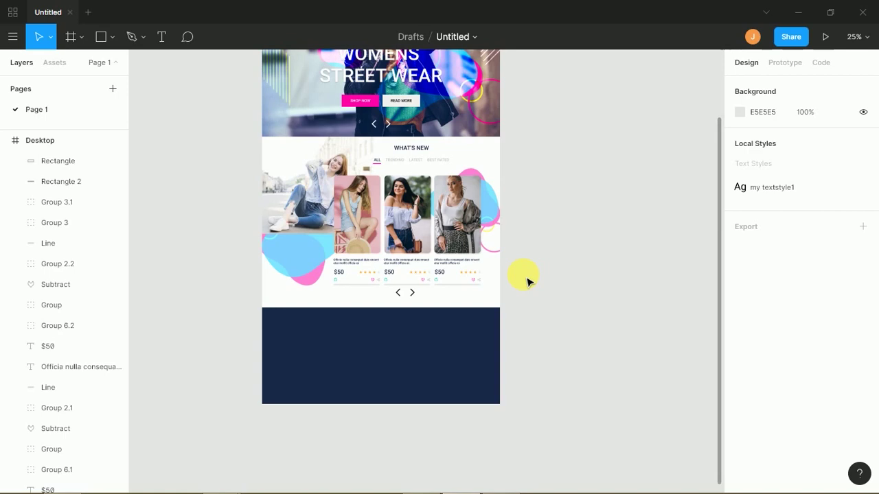
{"action": "key", "text": "ctrl+plus"}
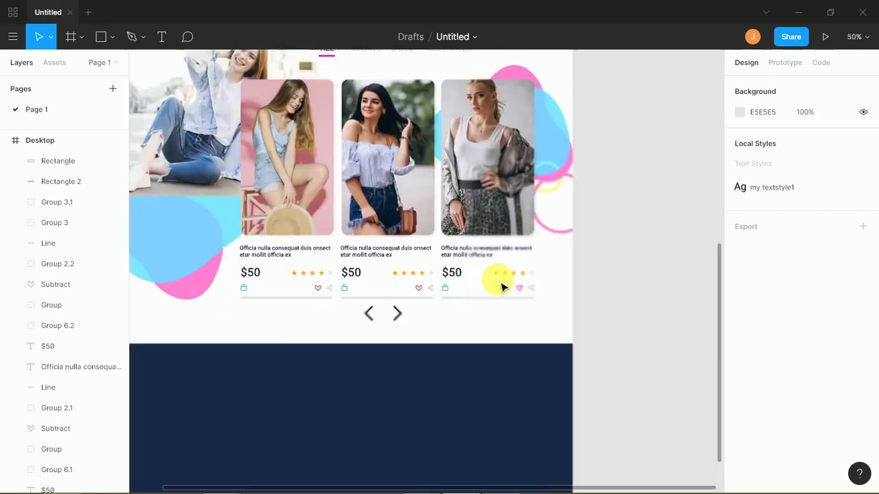
{"action": "left_click_drag", "start_coordinate": [428, 314], "coordinate": [541, 142]}
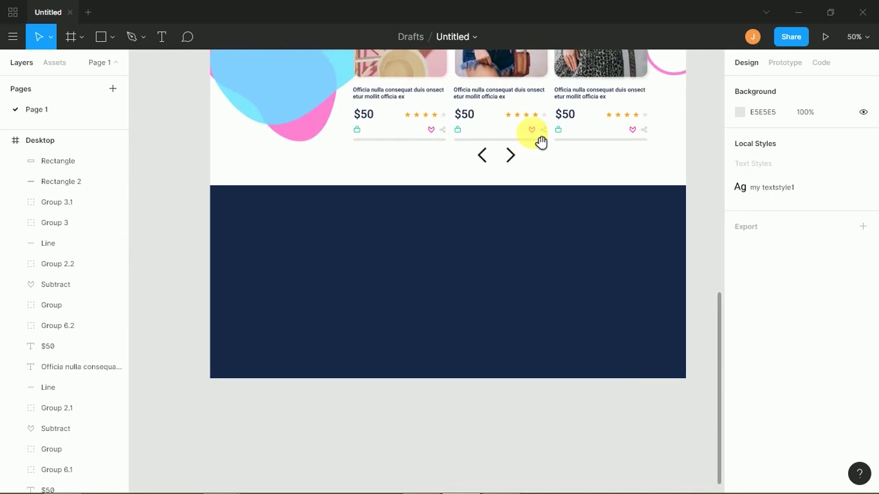
{"action": "key", "text": "alt+Tab"}
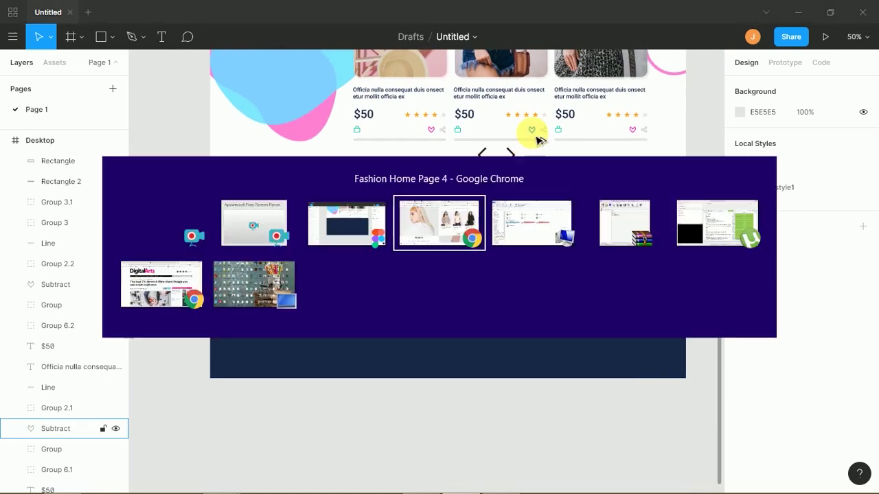
- Scroll to the reference site's footer and select the JOIN THE MAILING LIST heading and newsletter line
{"action": "mouse_move", "coordinate": [874, 206]}
{"action": "left_mouse_down"}
{"action": "mouse_move", "coordinate": [876, 376]}
{"action": "mouse_move", "coordinate": [844, 491]}
{"action": "mouse_move", "coordinate": [727, 451]}
{"action": "left_mouse_up"}
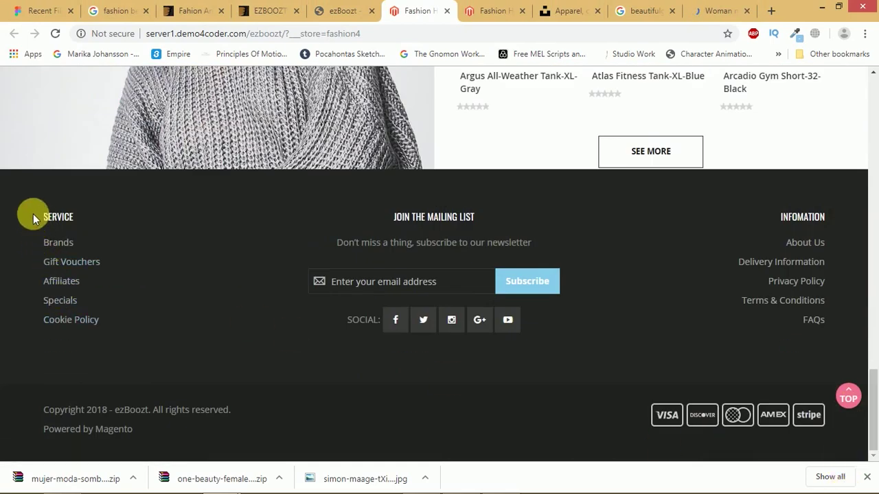
{"action": "left_click_drag", "start_coordinate": [48, 243], "coordinate": [98, 278]}
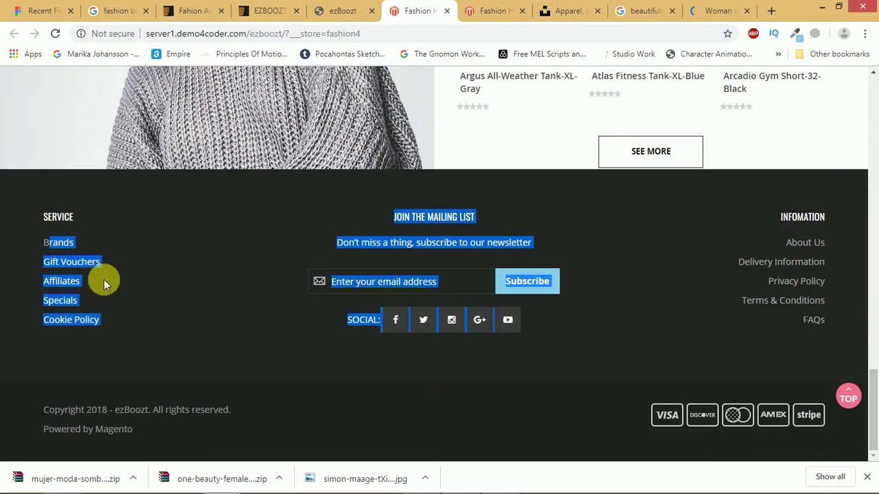
{"action": "left_click", "coordinate": [591, 250]}
{"action": "left_click_drag", "start_coordinate": [394, 210], "coordinate": [507, 253]}
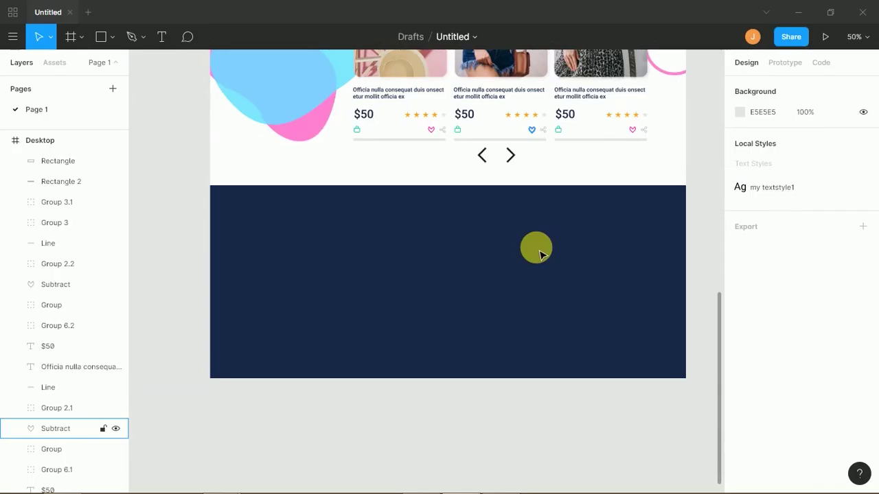
- Paste the mailing-list text into the navy footer, with an 18 pt subtitle and 24 pt heading
{"action": "left_click", "coordinate": [513, 263]}
{"action": "type", "text": "JOIN THE MAILING LIST DON'T MISS A THING, SUBSCRIBE TO OUR NEWSLETTER"}
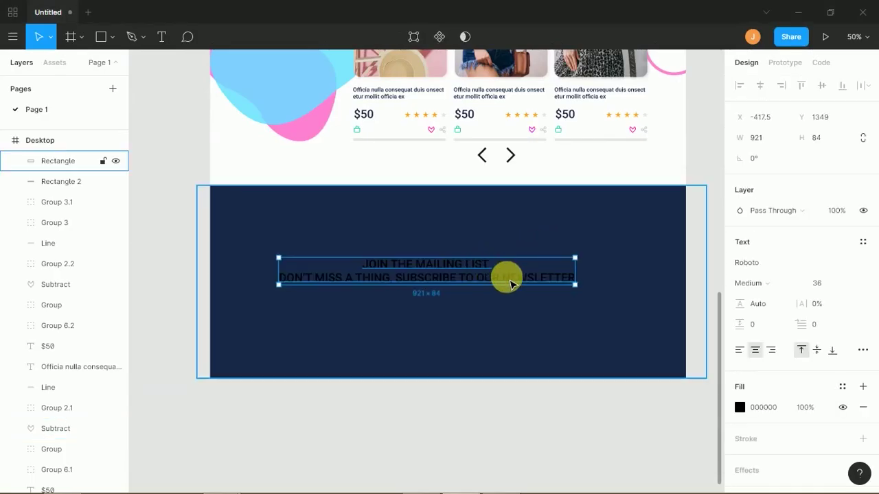
{"action": "left_click_drag", "start_coordinate": [535, 275], "coordinate": [546, 246]}
{"action": "double_click", "coordinate": [522, 241]}
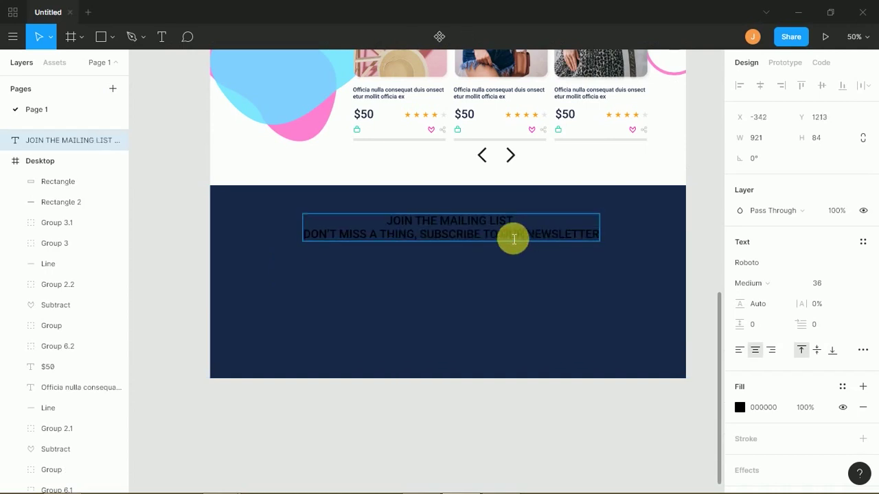
{"action": "left_click_drag", "start_coordinate": [329, 237], "coordinate": [318, 239]}
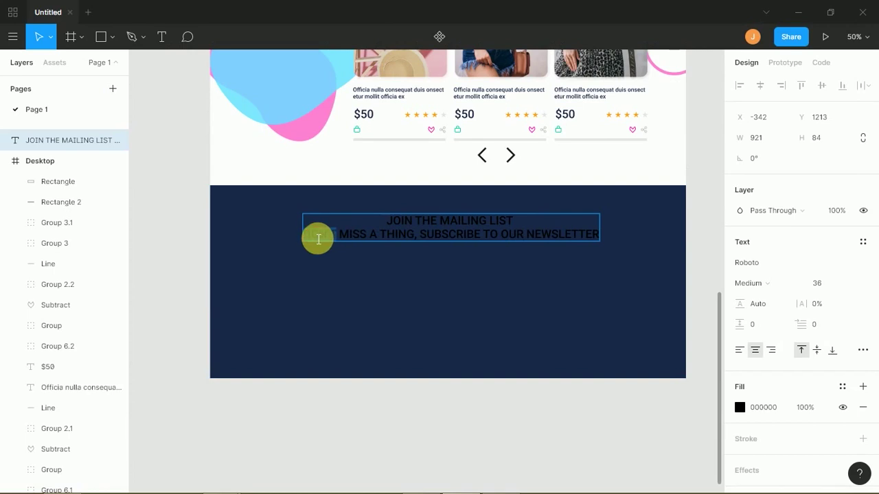
{"action": "double_click", "coordinate": [323, 234]}
{"action": "triple_click", "coordinate": [323, 234]}
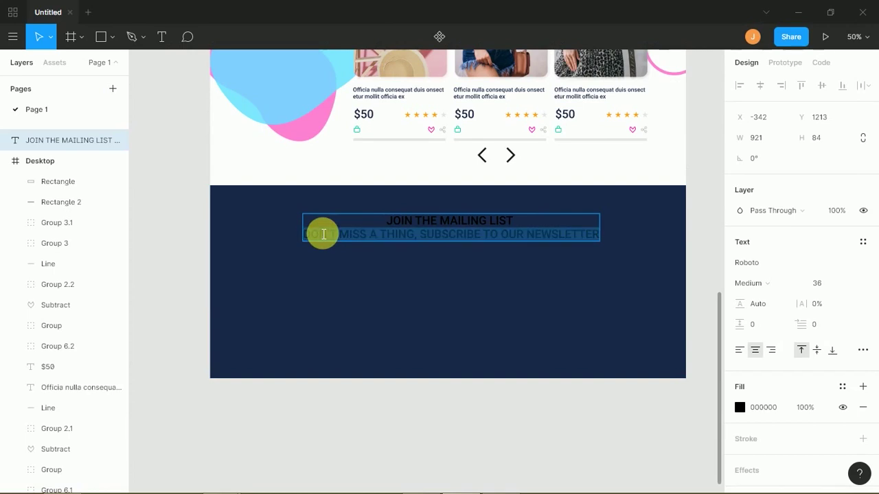
{"action": "left_click", "coordinate": [850, 284]}
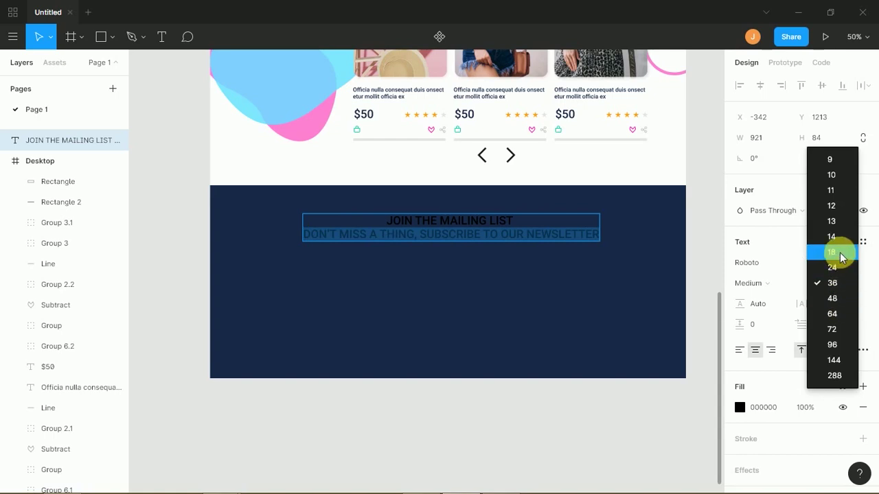
{"action": "left_click", "coordinate": [831, 252]}
{"action": "left_click", "coordinate": [849, 286]}
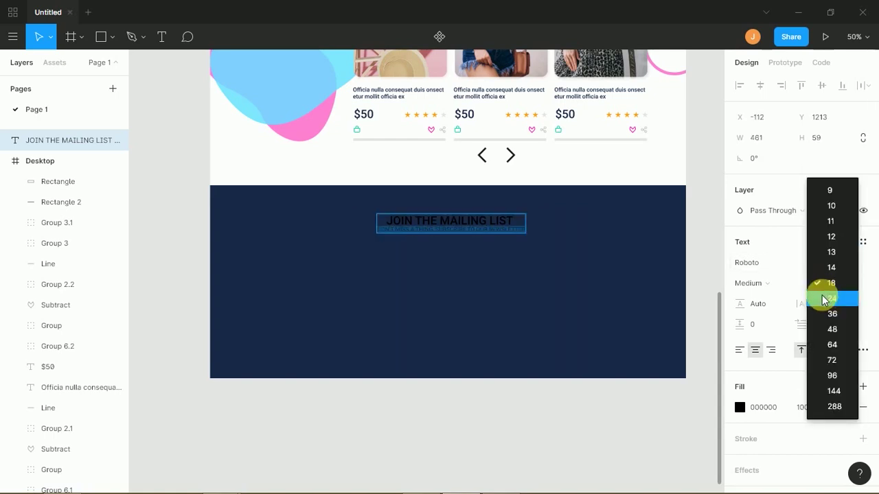
{"action": "left_click", "coordinate": [832, 298]}
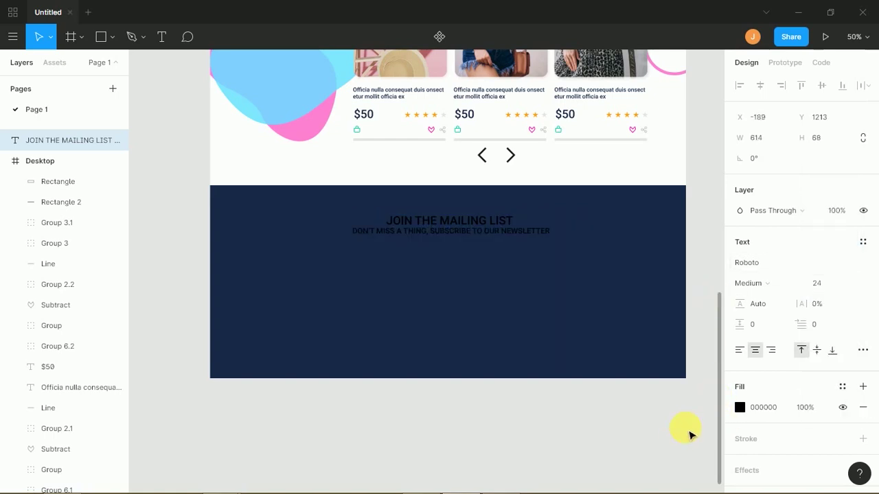
- Turn the mailing-list text white FFFFFF and centre it near the footer's top
{"action": "left_click", "coordinate": [739, 408]}
{"action": "left_click_drag", "start_coordinate": [652, 268], "coordinate": [584, 159]}
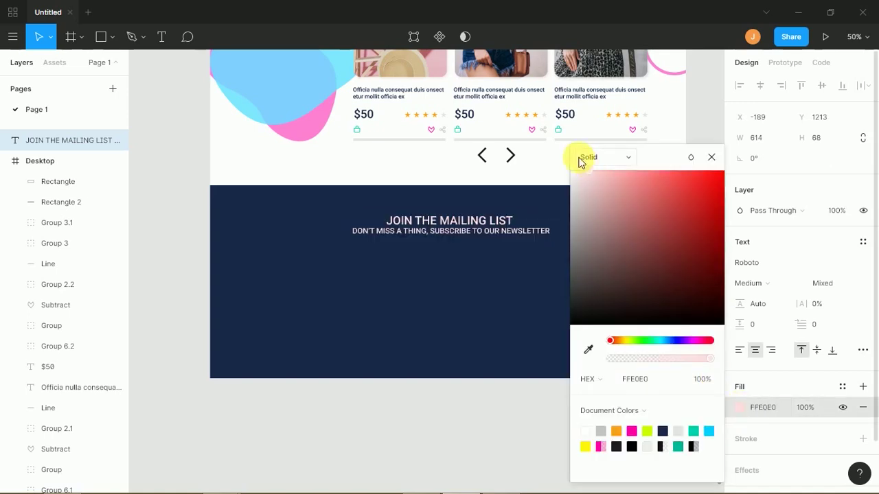
{"action": "left_click", "coordinate": [453, 405]}
{"action": "left_click_drag", "start_coordinate": [470, 231], "coordinate": [461, 234]}
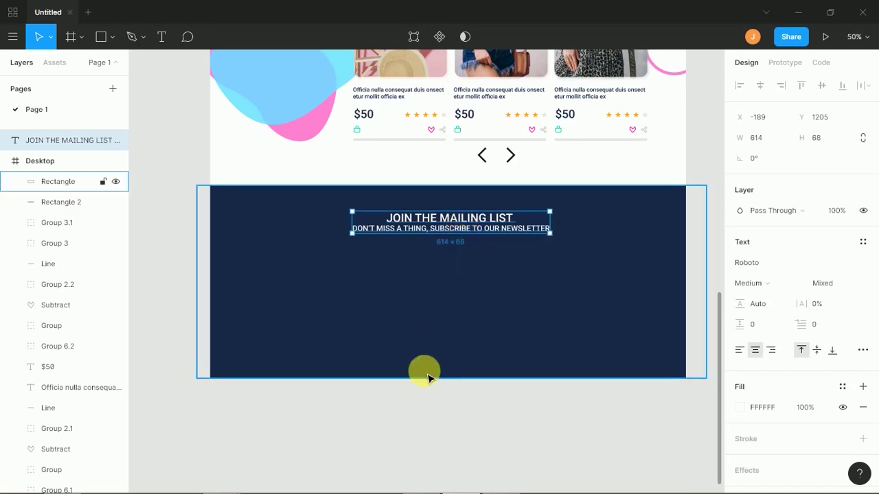
{"action": "left_click", "coordinate": [415, 391]}
{"action": "left_click", "coordinate": [417, 373]}
{"action": "key", "text": "shift+2"}
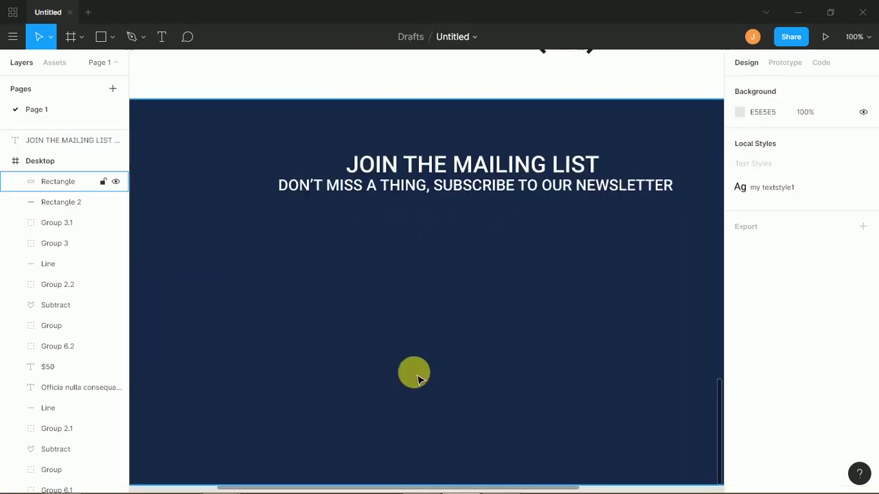
{"action": "key", "text": "shift+2"}
{"action": "left_click", "coordinate": [200, 99]}
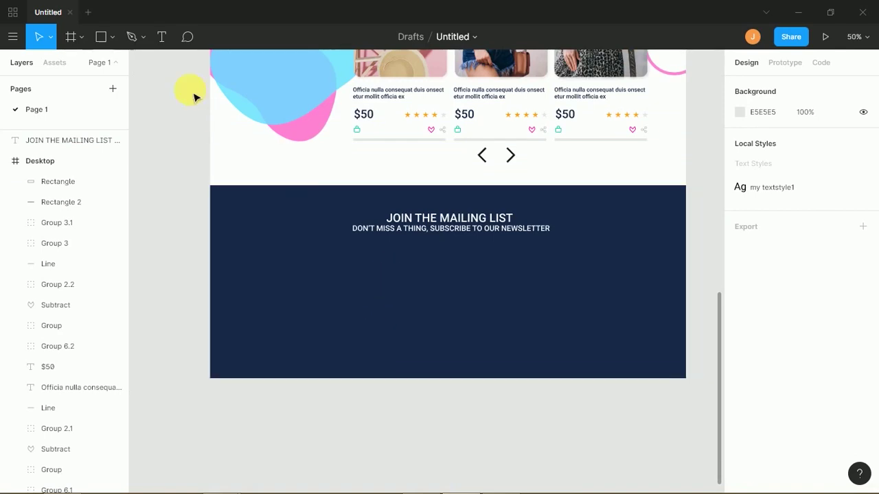
- Draw a white bar below the newsletter subtitle for the email field
{"action": "left_click", "coordinate": [238, 200]}
{"action": "key", "text": "r"}
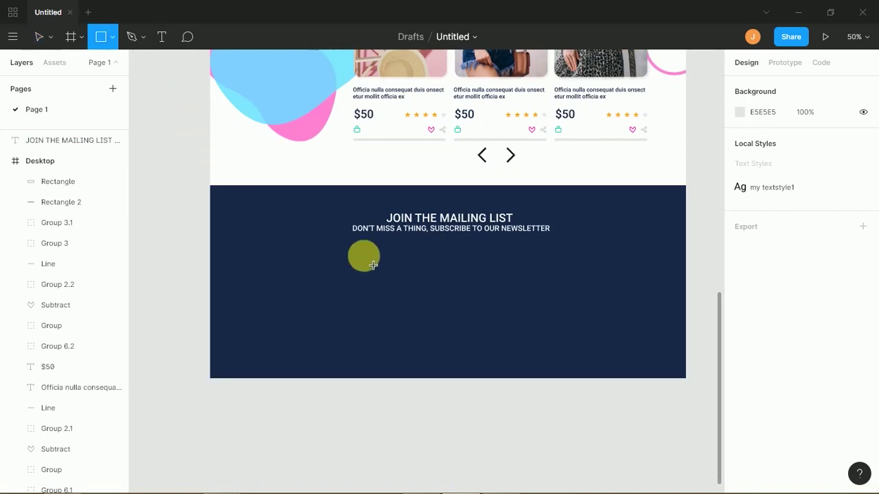
{"action": "mouse_move", "coordinate": [353, 244]}
{"action": "left_mouse_down"}
{"action": "mouse_move", "coordinate": [400, 272]}
{"action": "mouse_move", "coordinate": [512, 264]}
{"action": "left_mouse_up"}
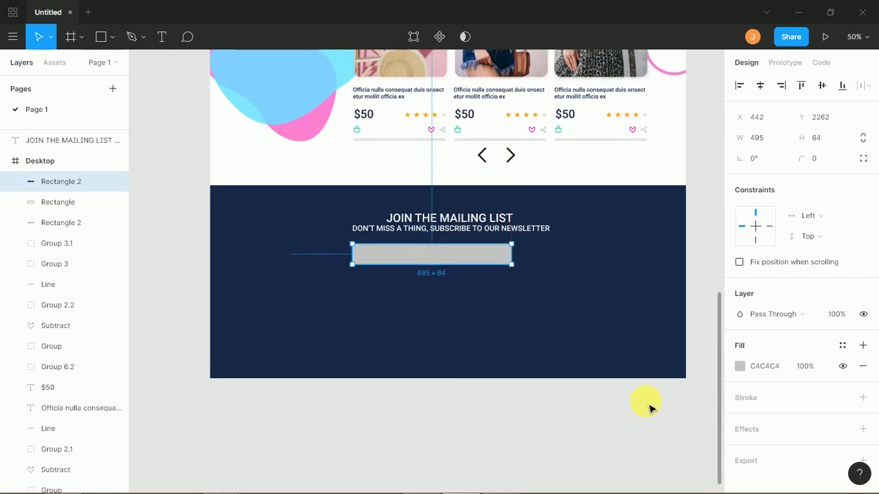
{"action": "left_click", "coordinate": [739, 366]}
{"action": "left_click_drag", "start_coordinate": [666, 271], "coordinate": [517, 106]}
{"action": "left_click", "coordinate": [456, 412]}
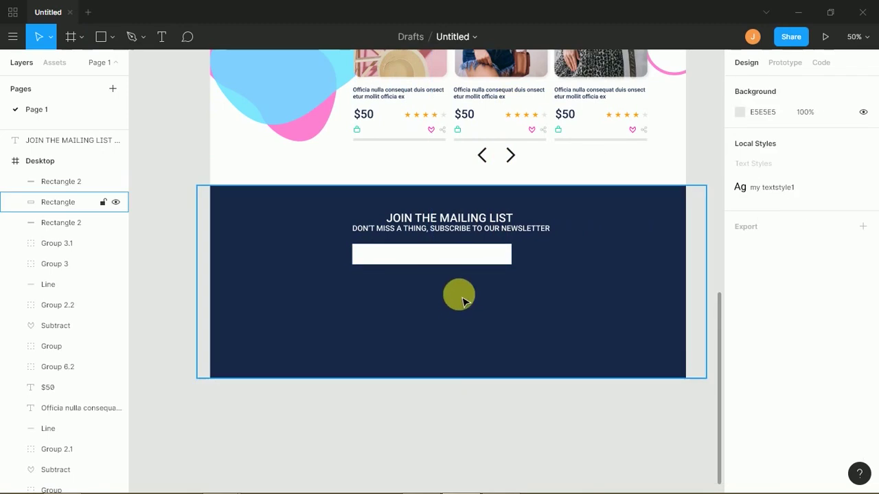
- Duplicate the bar to the right as a narrower button and fade the left bar to 10% opacity
{"action": "left_click", "coordinate": [469, 261]}
{"action": "left_click_drag", "start_coordinate": [472, 264], "coordinate": [628, 267]}
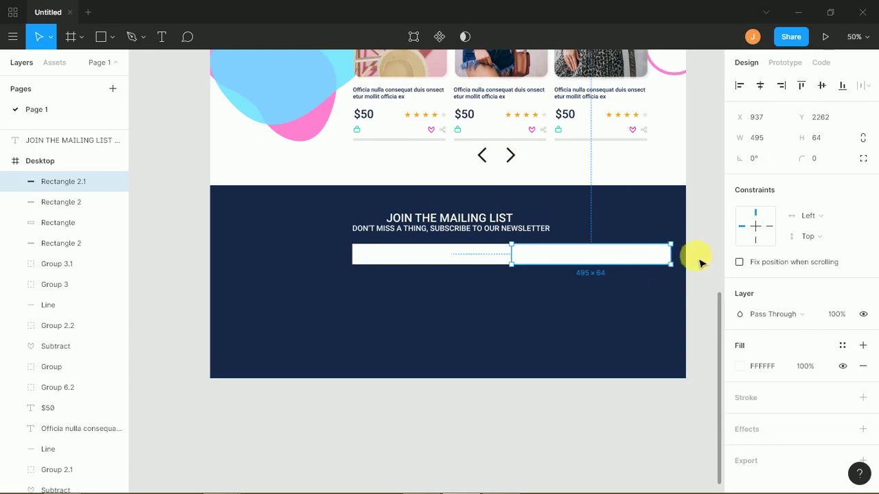
{"action": "left_click_drag", "start_coordinate": [681, 261], "coordinate": [569, 246]}
{"action": "left_click", "coordinate": [483, 256]}
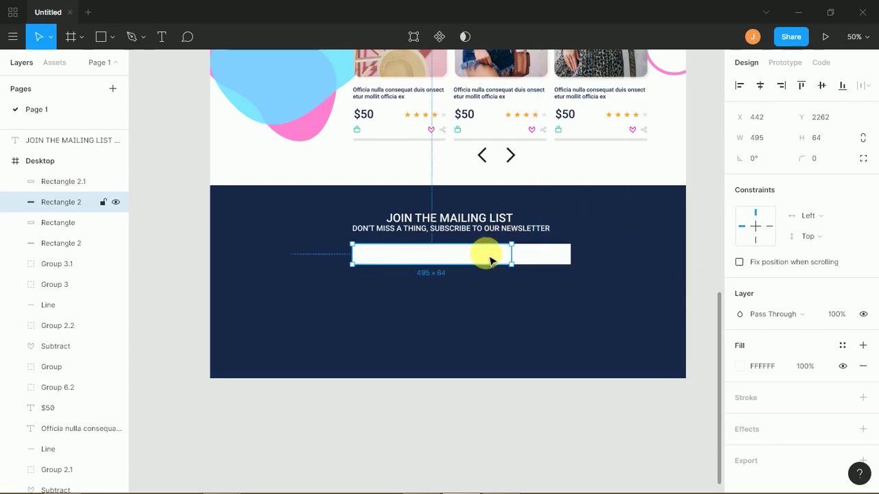
{"action": "key", "text": "1"}
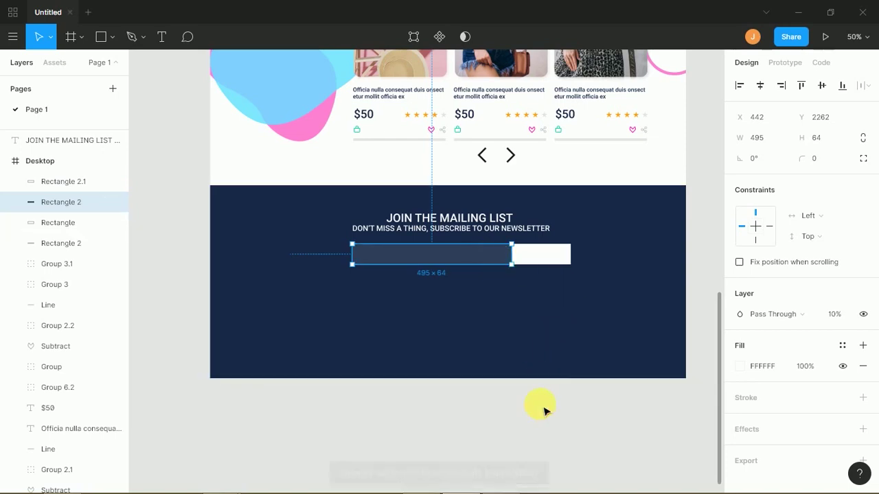
{"action": "left_click", "coordinate": [557, 370]}
- Shorten both the email field and button bars to 55 px tall
{"action": "key", "text": "shift+0"}
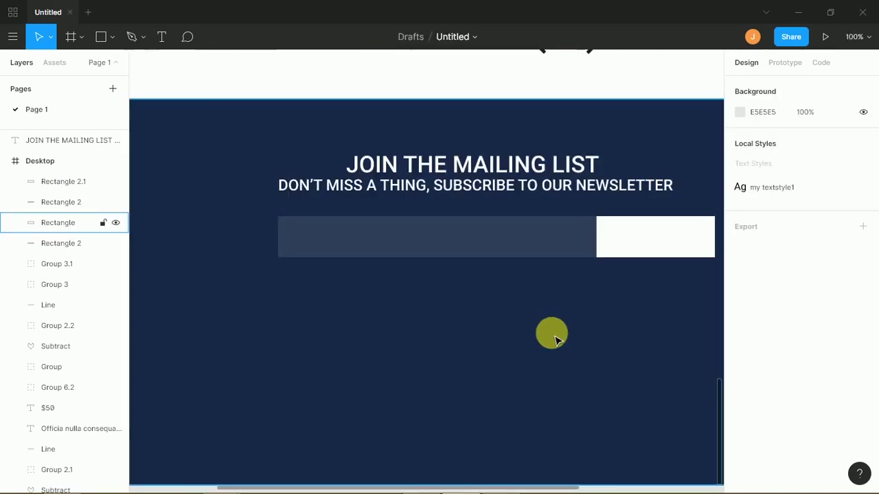
{"action": "left_click_drag", "start_coordinate": [540, 234], "coordinate": [408, 231]}
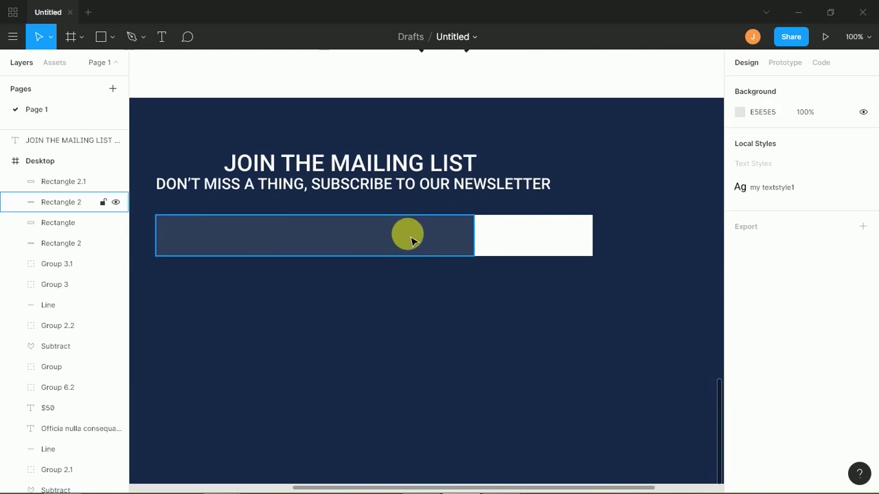
{"action": "left_click", "coordinate": [412, 233]}
{"action": "left_click", "coordinate": [506, 245], "text": "shift"}
{"action": "left_click_drag", "start_coordinate": [475, 264], "coordinate": [466, 250]}
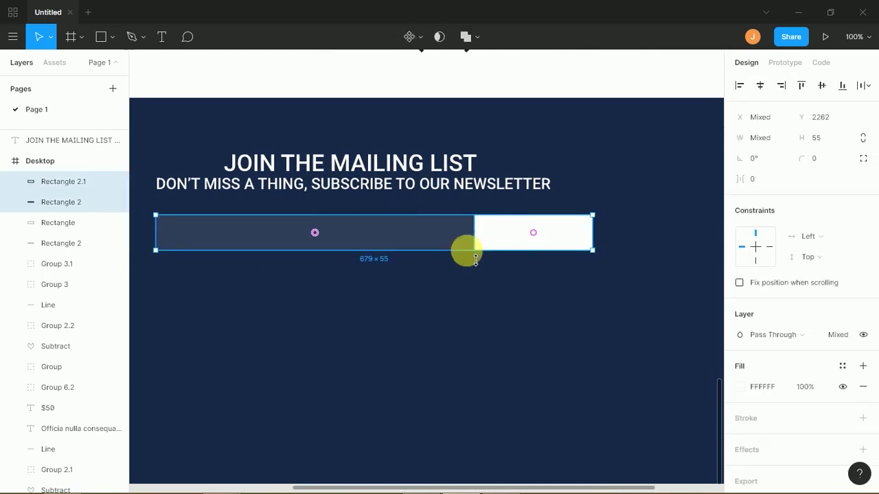
{"action": "left_click", "coordinate": [453, 286]}
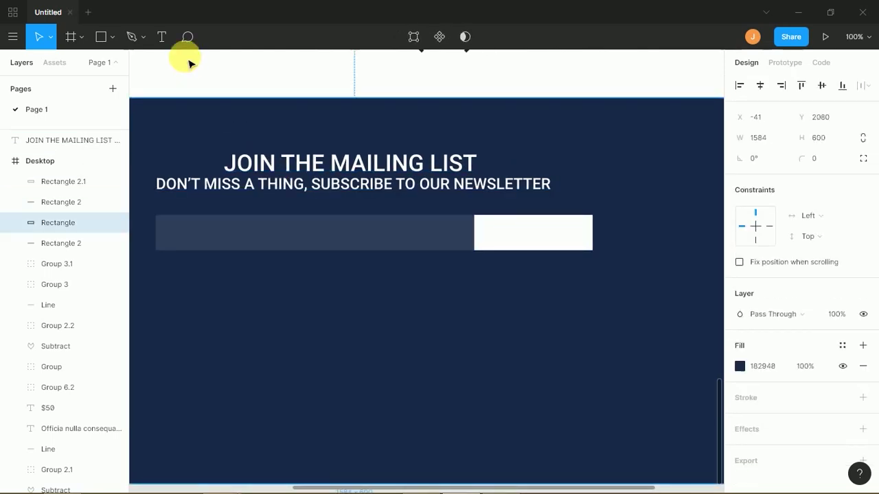
- Add an 18 pt SUBSCRIBE label in front of the button, centred vertically
{"action": "left_click", "coordinate": [162, 38]}
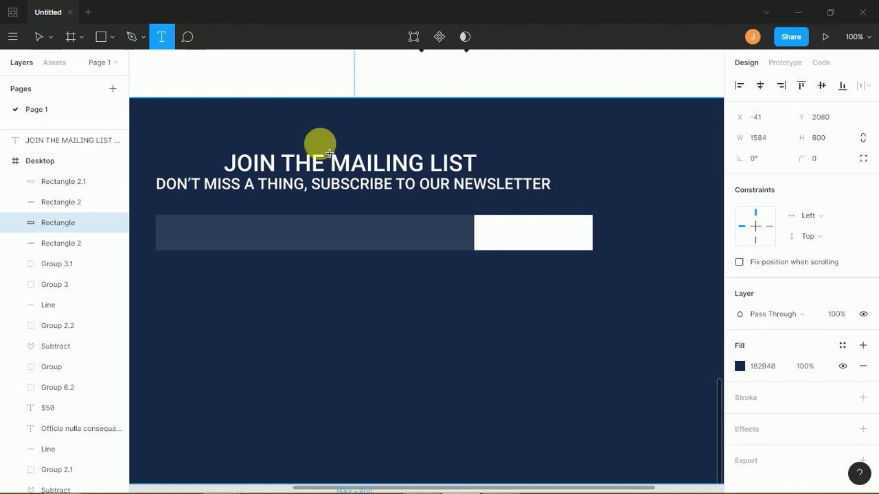
{"action": "left_click", "coordinate": [533, 237]}
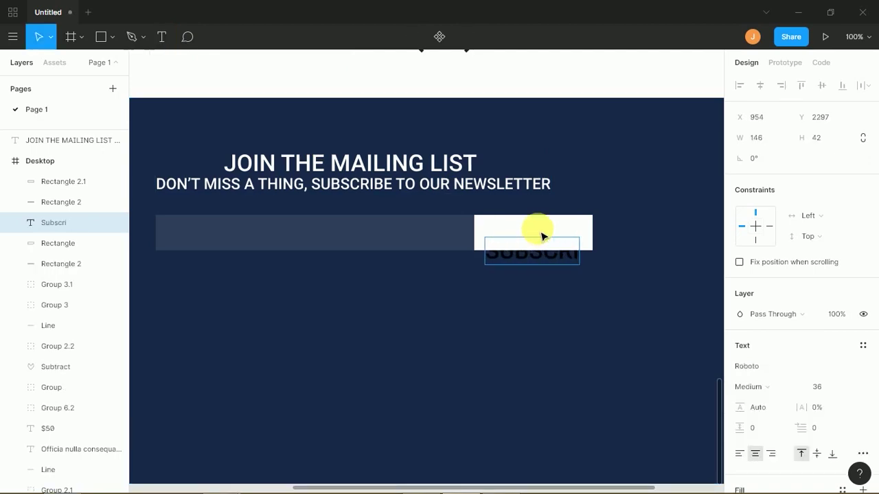
{"action": "left_click", "coordinate": [523, 300]}
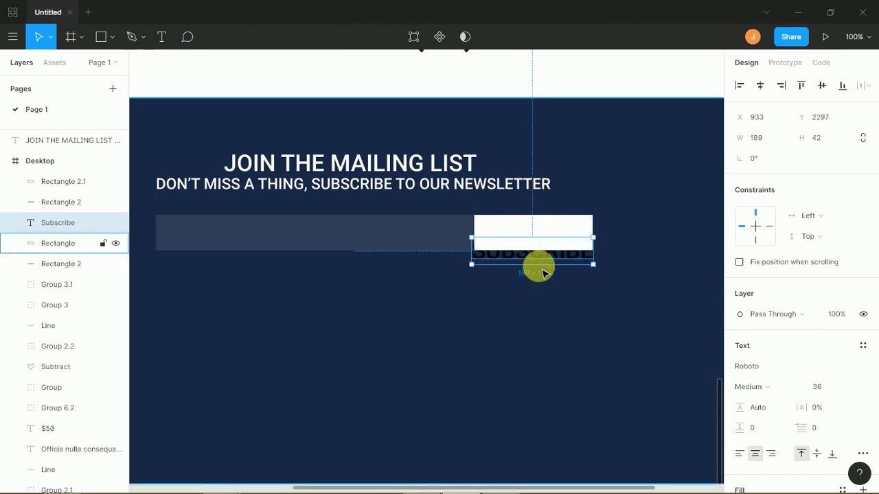
{"action": "key", "text": "ctrl+shift+]"}
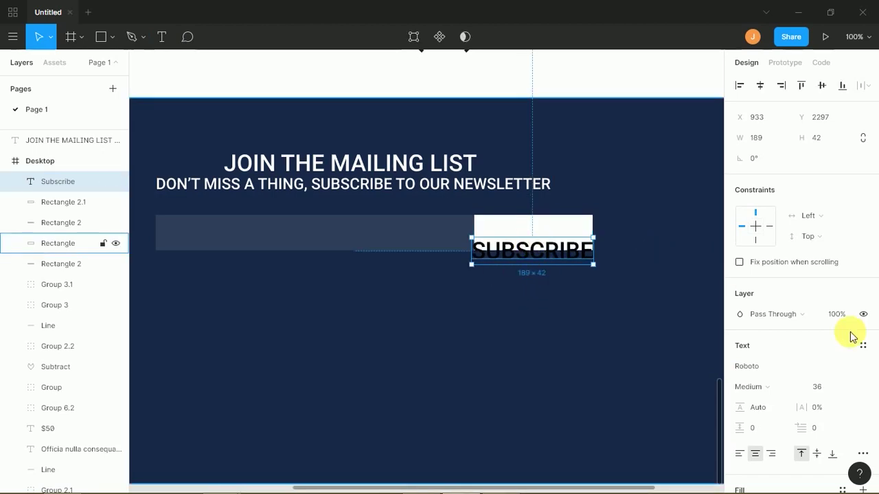
{"action": "left_click", "coordinate": [846, 387]}
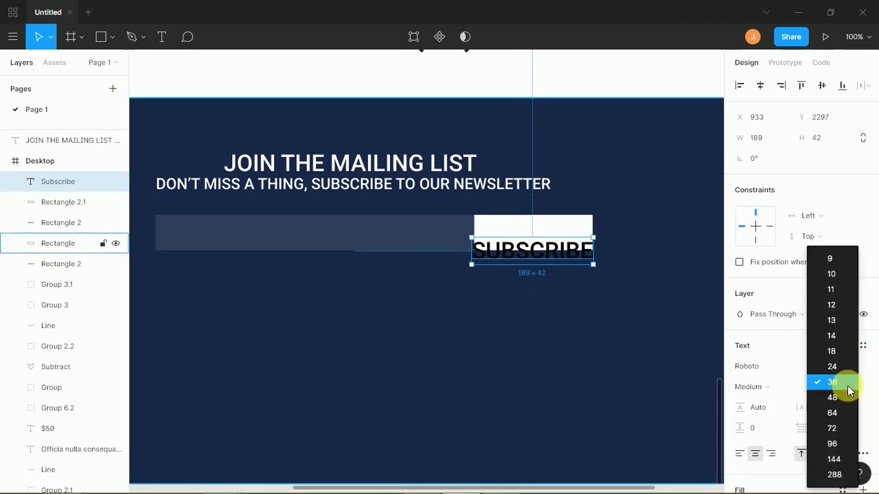
{"action": "left_click", "coordinate": [838, 350]}
{"action": "left_click_drag", "start_coordinate": [533, 252], "coordinate": [534, 239]}
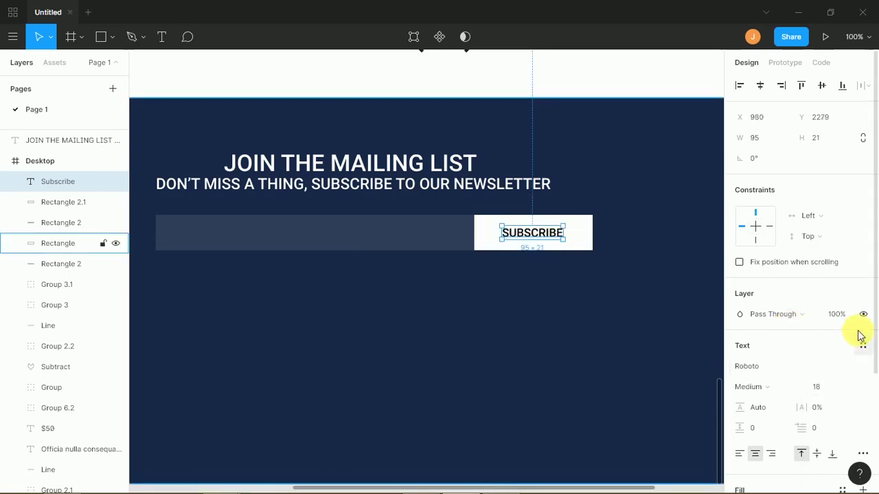
{"action": "scroll", "coordinate": [863, 357], "scroll_direction": "down", "scroll_amount": 3}
- Fill the button magenta FF00A8 and make the SUBSCRIBE text white
{"action": "left_click", "coordinate": [739, 372]}
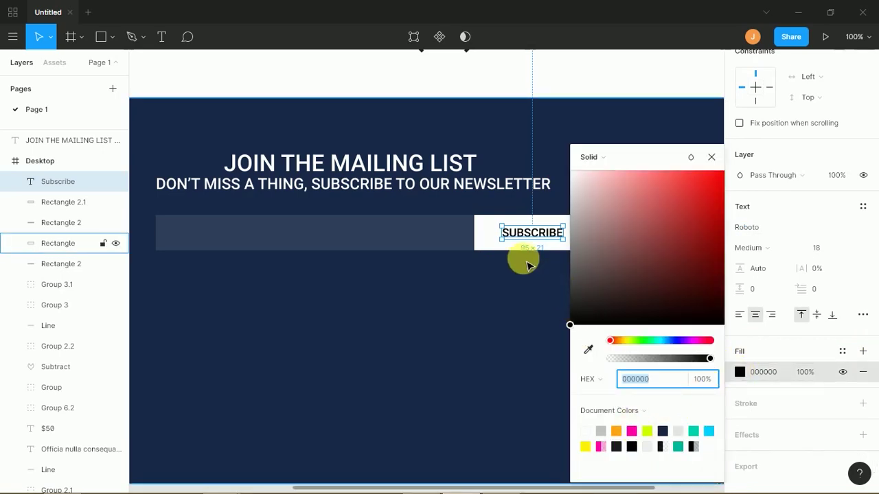
{"action": "left_click", "coordinate": [491, 244]}
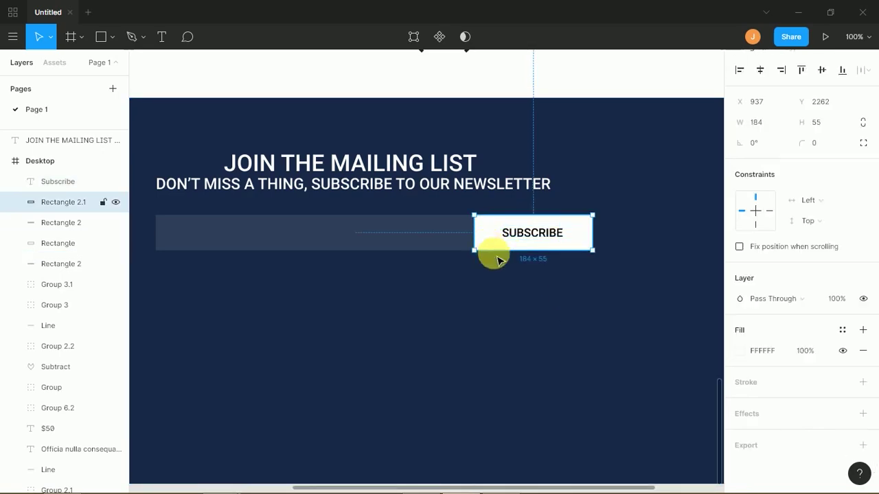
{"action": "left_click", "coordinate": [739, 351]}
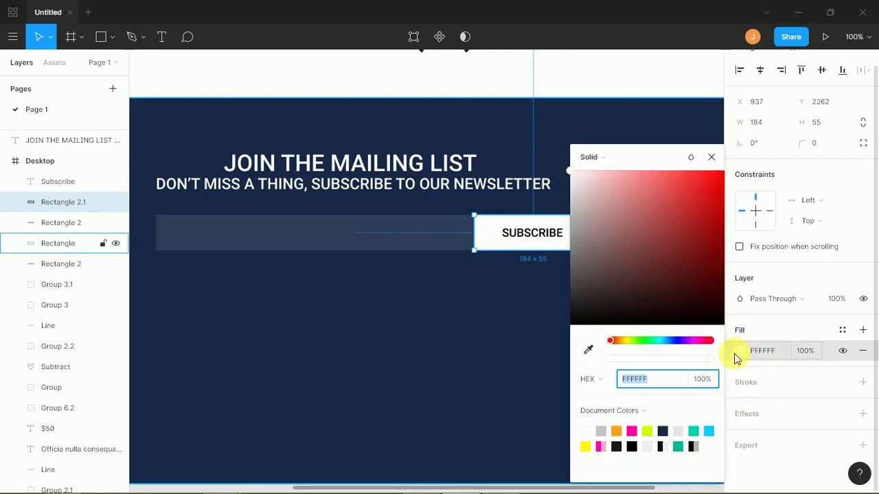
{"action": "left_click", "coordinate": [631, 431]}
{"action": "left_click", "coordinate": [507, 233]}
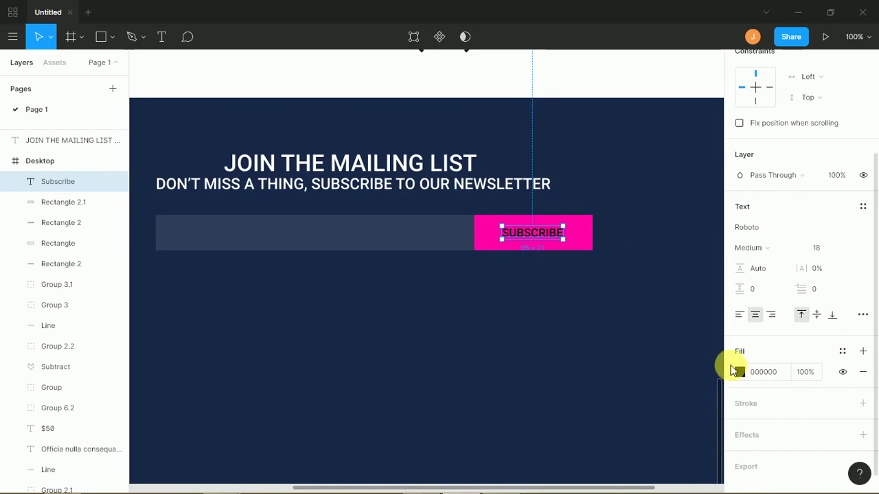
{"action": "left_click", "coordinate": [739, 372]}
{"action": "left_click_drag", "start_coordinate": [648, 216], "coordinate": [592, 170]}
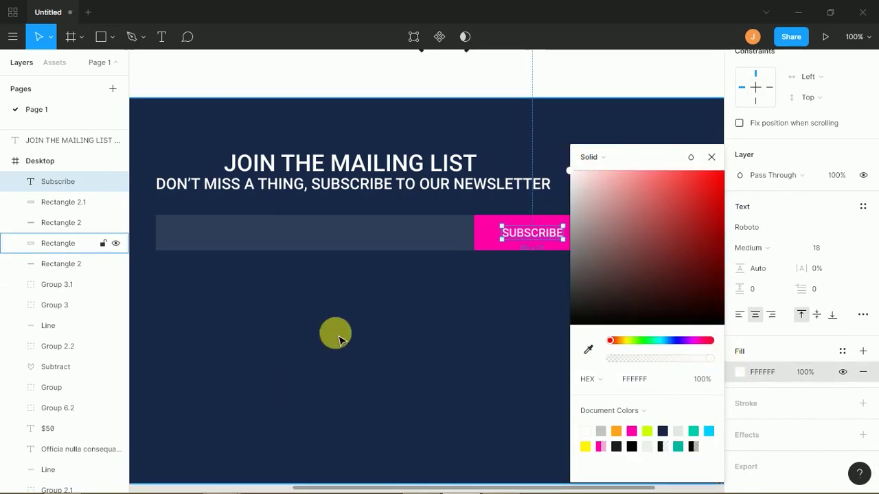
{"action": "left_click", "coordinate": [364, 310]}
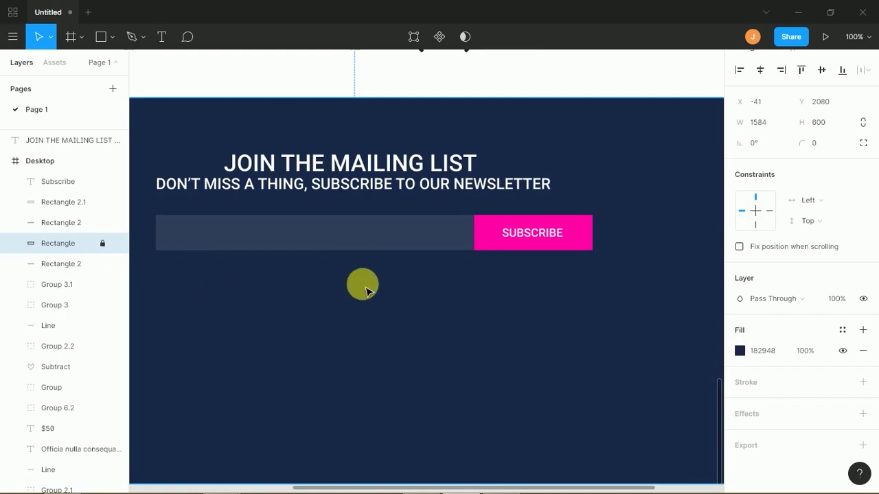
- Group the email bar and SUBSCRIBE button and centre the group horizontally in the footer
{"action": "left_click", "coordinate": [599, 256]}
{"action": "left_click", "coordinate": [330, 221]}
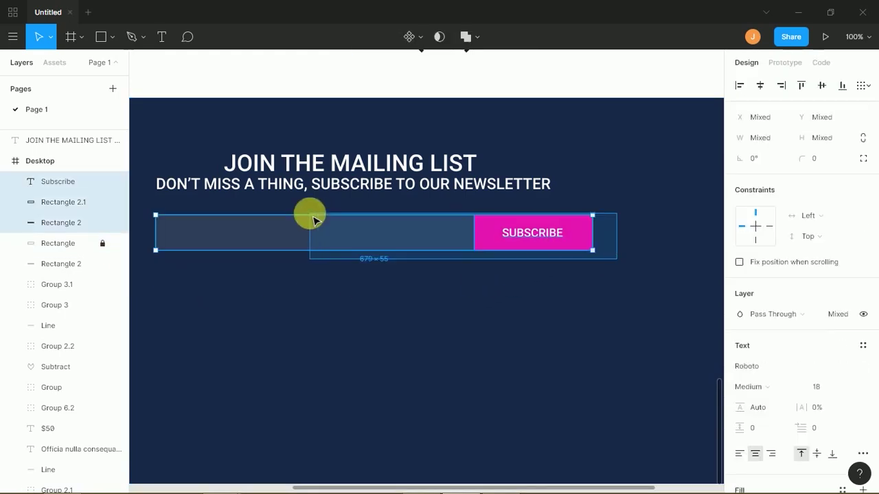
{"action": "key", "text": "ctrl+g"}
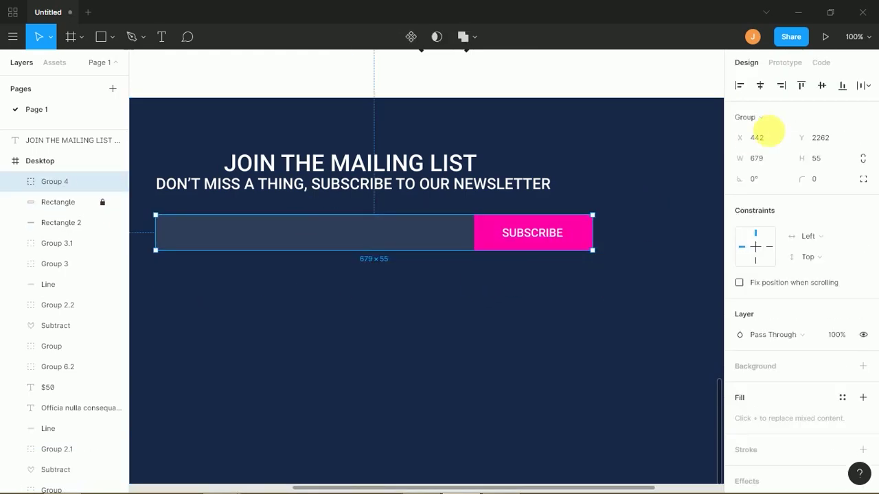
{"action": "left_click", "coordinate": [760, 86]}
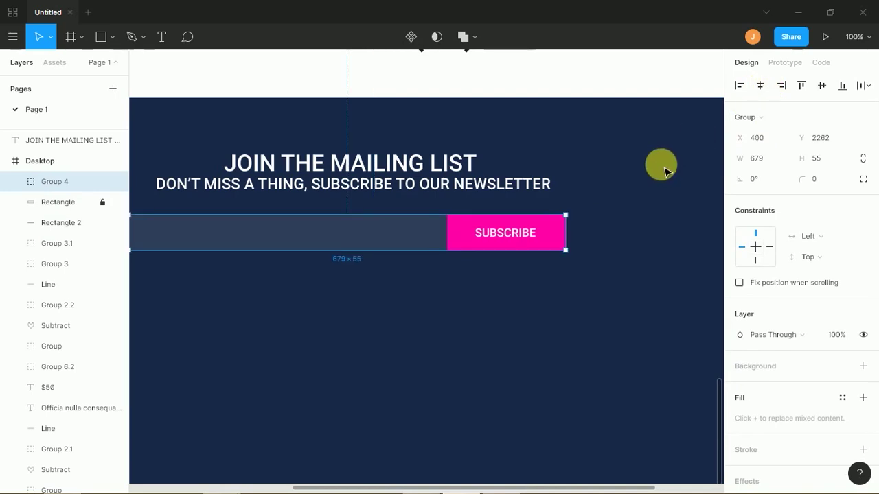
{"action": "key", "text": "minus"}
- Compare the centred sign-up row with the reference site's email field in Chrome
{"action": "left_click", "coordinate": [651, 221]}
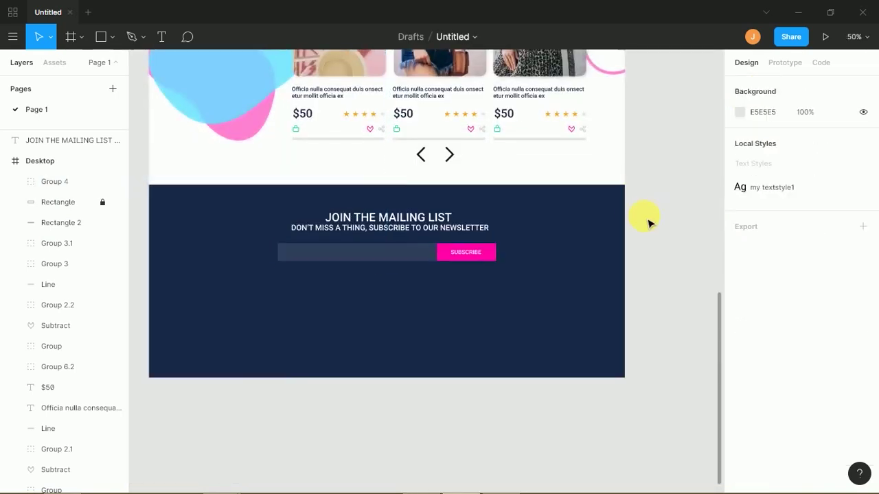
{"action": "key", "text": "alt+Tab"}
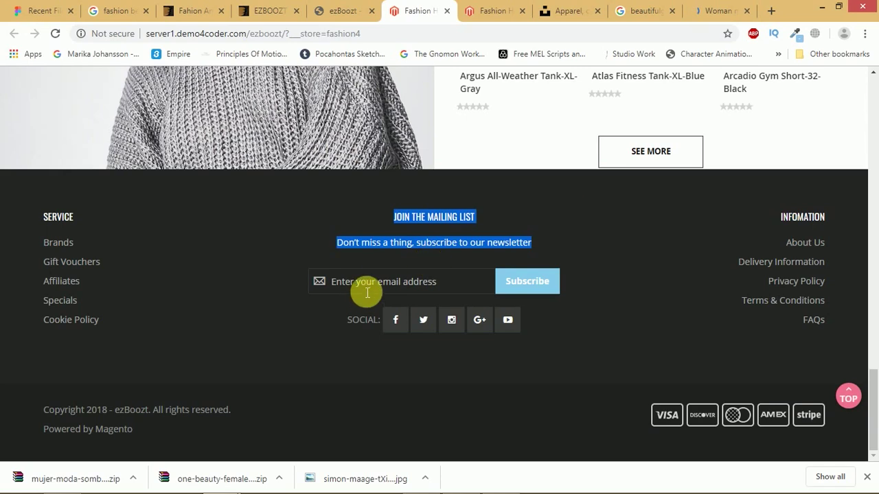
{"action": "left_click", "coordinate": [363, 281]}
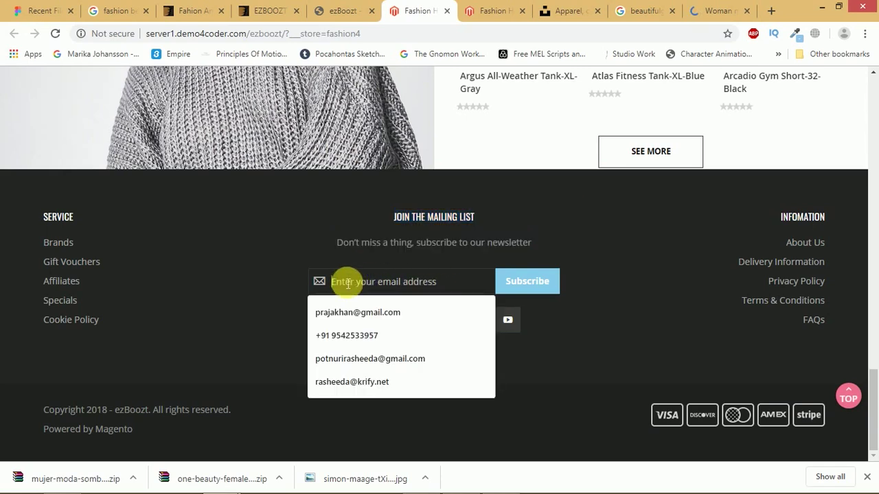
{"action": "key", "text": "alt+Tab"}
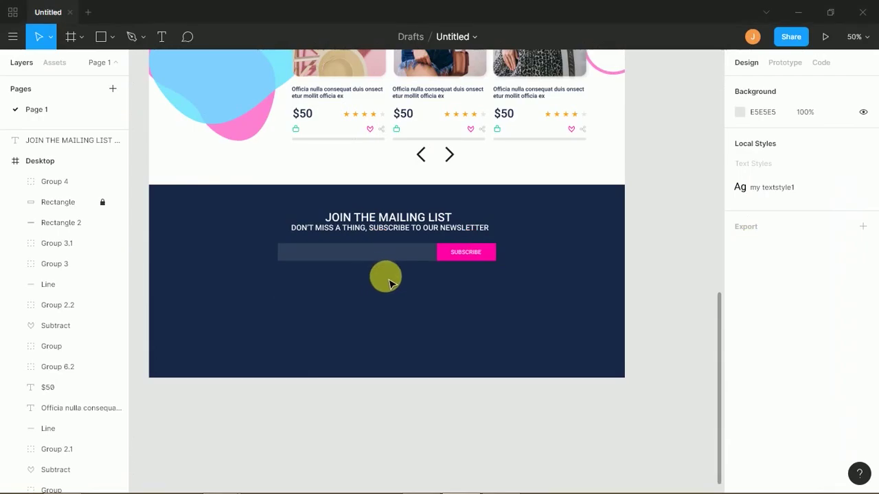
{"action": "key", "text": "shift+0"}
- Add 'Enter your email address' text with uppercase turned off and Regular weight
{"action": "left_click_drag", "start_coordinate": [392, 286], "coordinate": [483, 294]}
{"action": "left_click", "coordinate": [161, 36]}
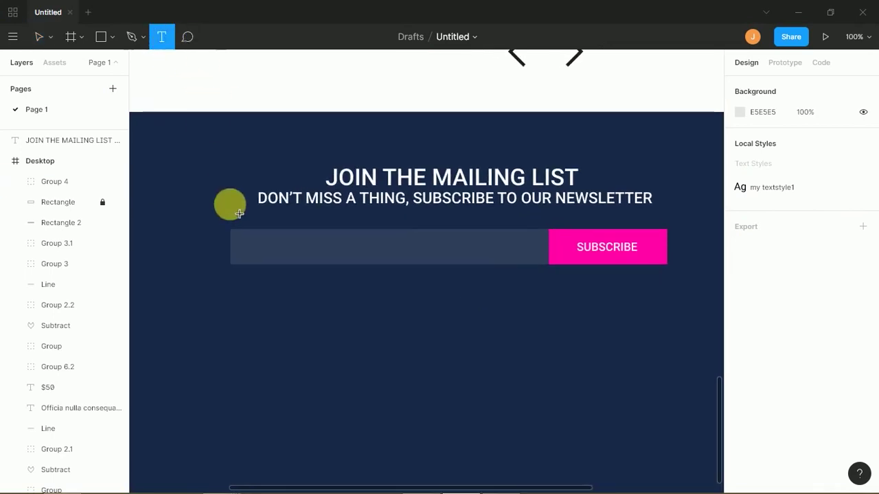
{"action": "left_click", "coordinate": [254, 251]}
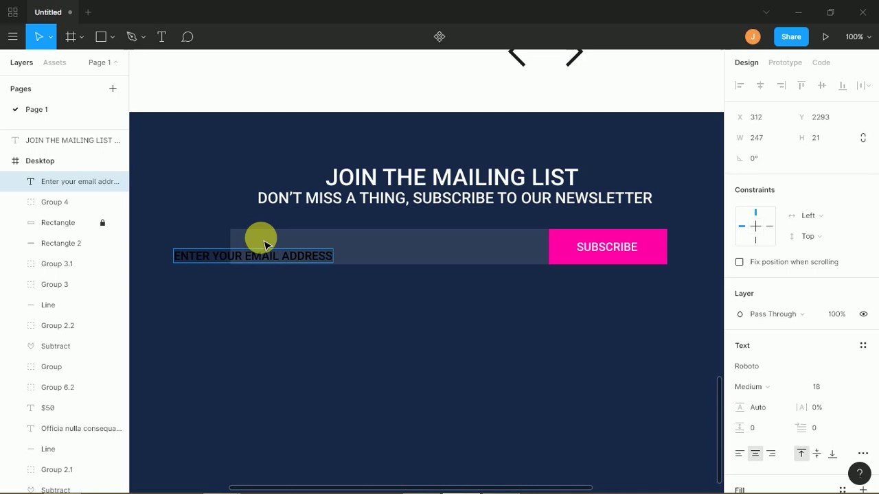
{"action": "key", "text": "Escape"}
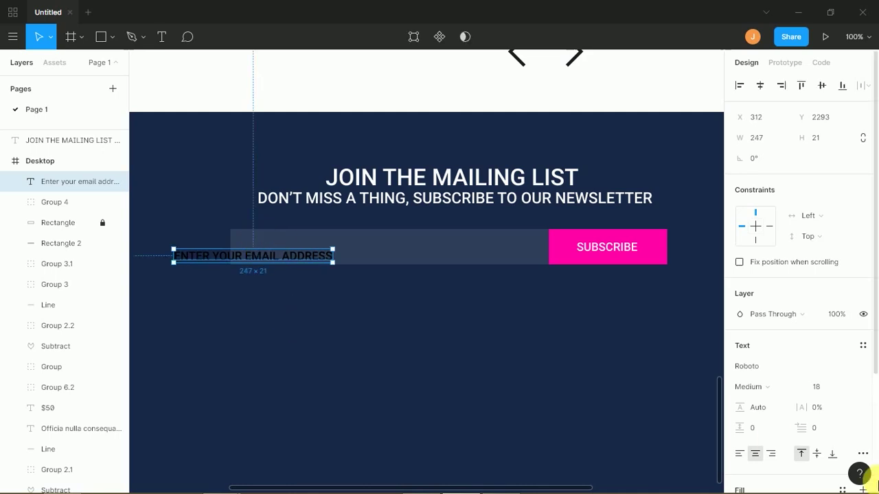
{"action": "left_click", "coordinate": [864, 454]}
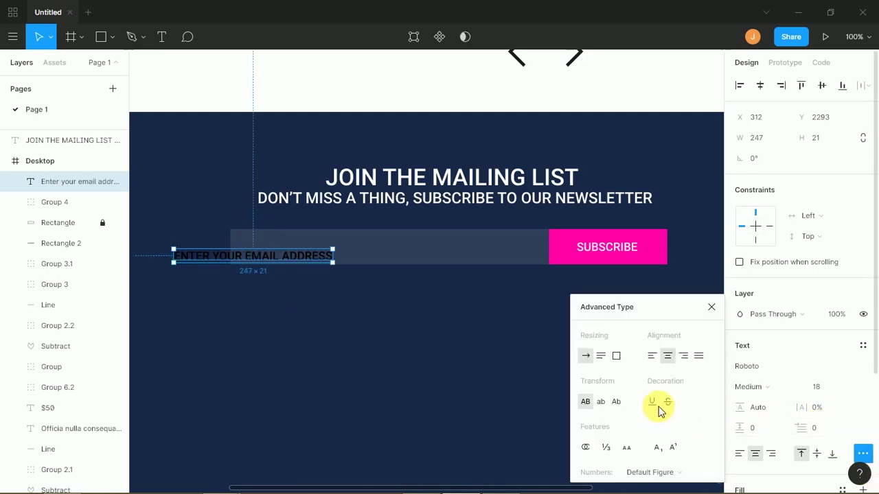
{"action": "left_click", "coordinate": [584, 403]}
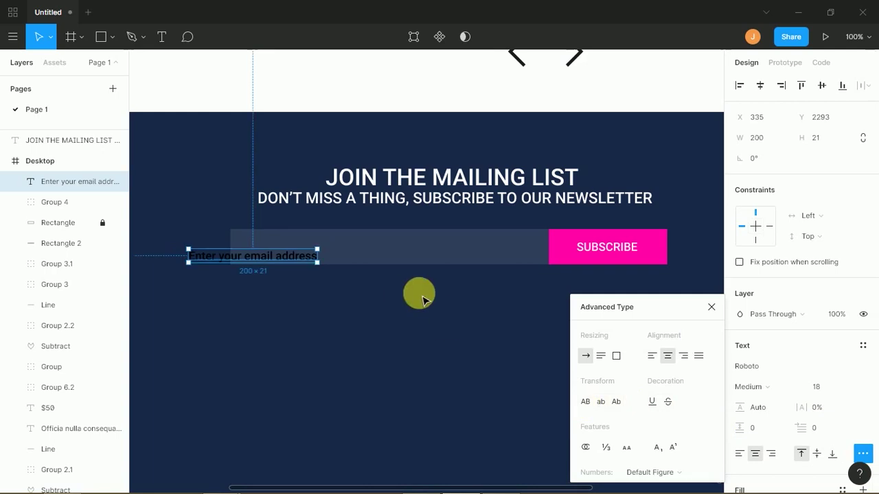
{"action": "left_click", "coordinate": [789, 392]}
{"action": "left_click", "coordinate": [774, 323]}
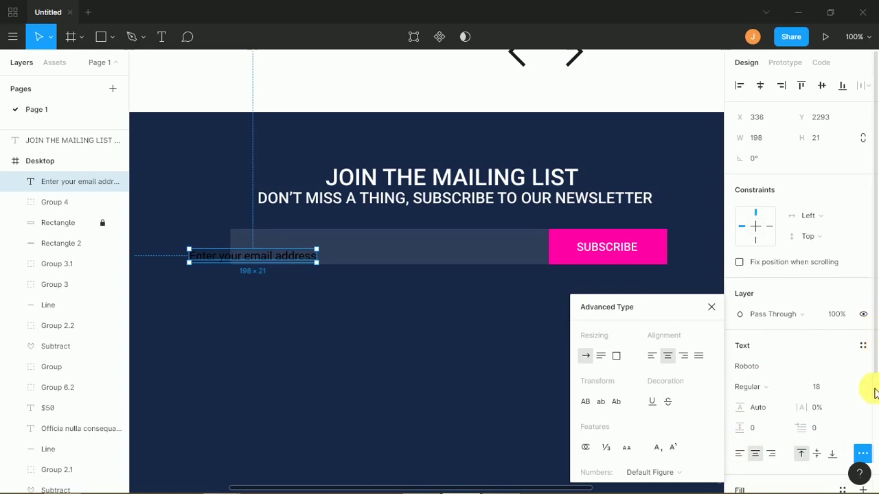
- Make the placeholder white FFFFFF, move it into the bar, and compare with the reference site
{"action": "scroll", "coordinate": [874, 389], "scroll_direction": "down", "scroll_amount": 3}
{"action": "left_click", "coordinate": [739, 350]}
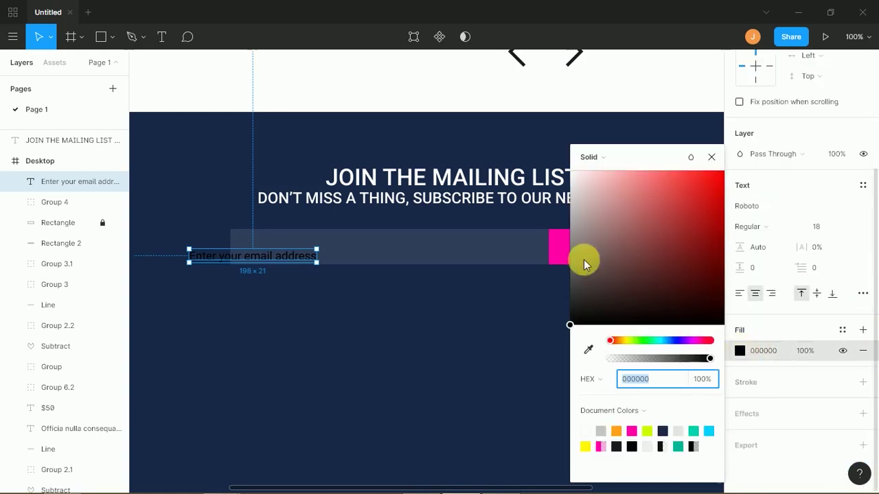
{"action": "left_click_drag", "start_coordinate": [586, 202], "coordinate": [583, 160]}
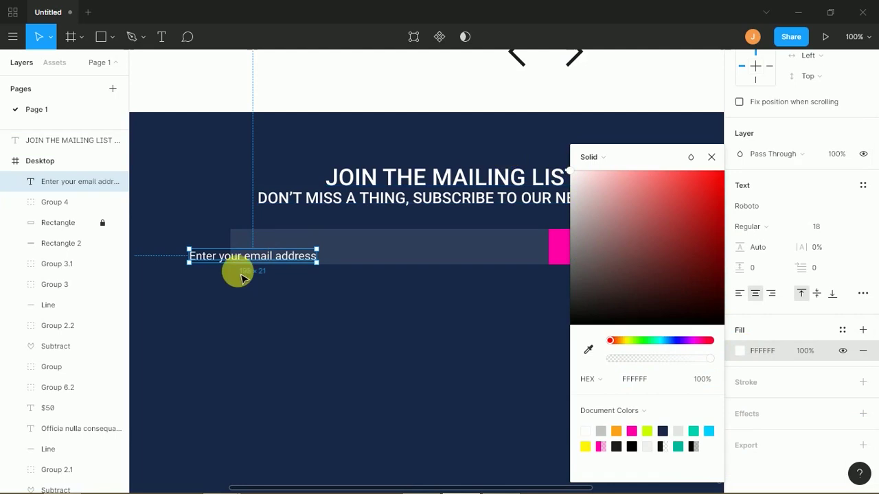
{"action": "left_click", "coordinate": [239, 302]}
{"action": "left_click_drag", "start_coordinate": [251, 251], "coordinate": [312, 258]}
{"action": "left_click", "coordinate": [310, 317]}
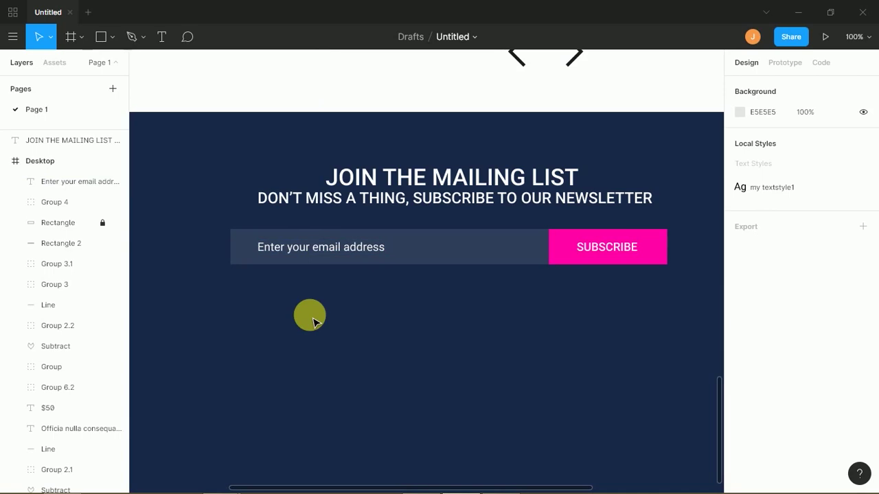
{"action": "key", "text": "alt+Tab"}
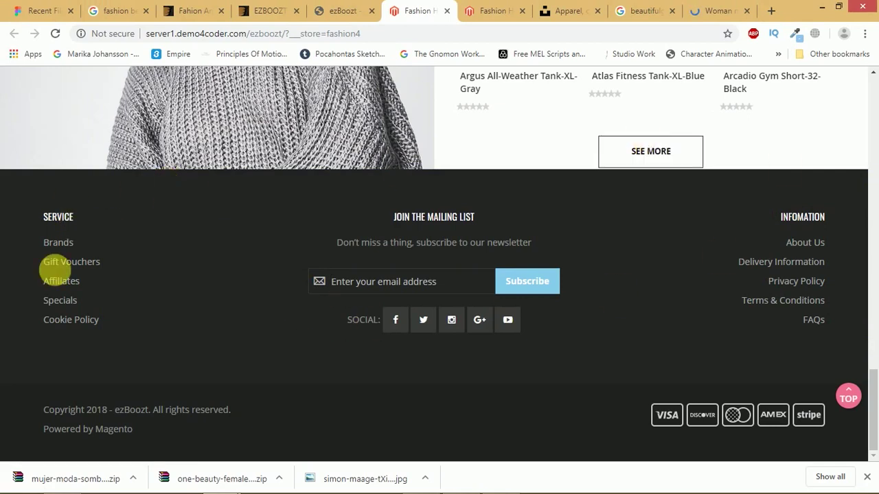
{"action": "key", "text": "alt+Tab"}
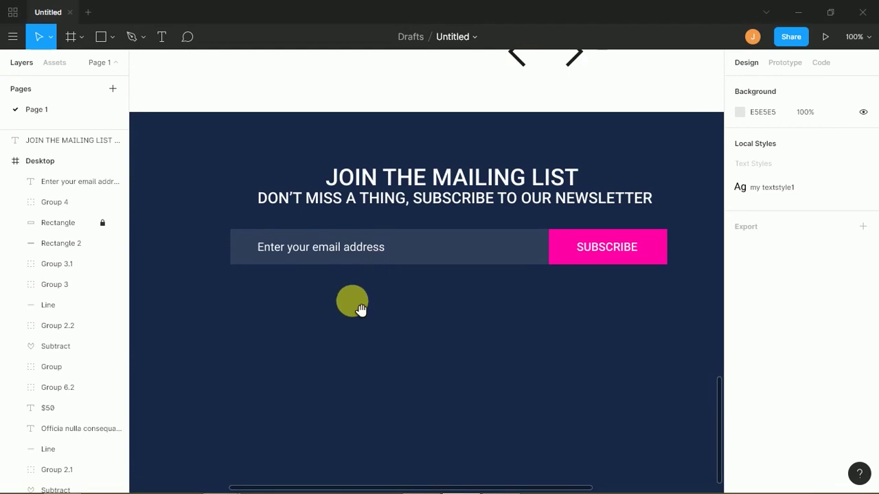
{"action": "key", "text": "ctrl+minus"}
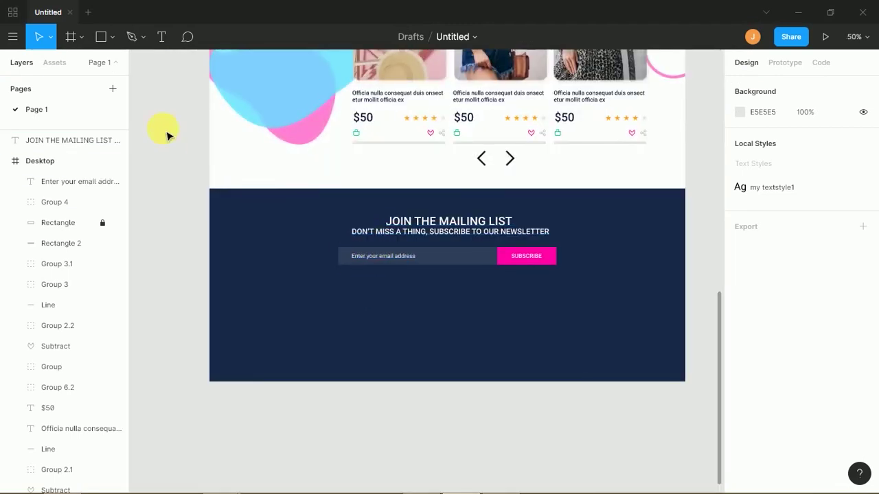
- Add a 'Services' text in the lower left footer and fill it magenta FF00A8
{"action": "left_click", "coordinate": [162, 37]}
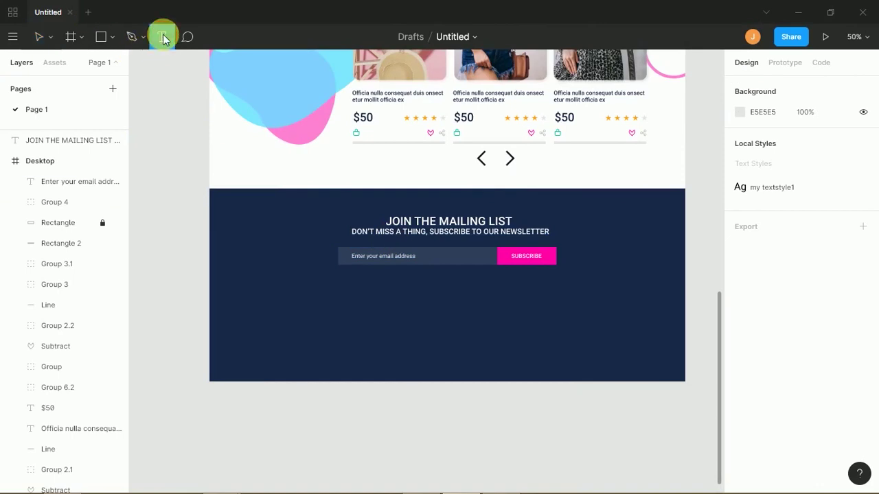
{"action": "left_click", "coordinate": [253, 303]}
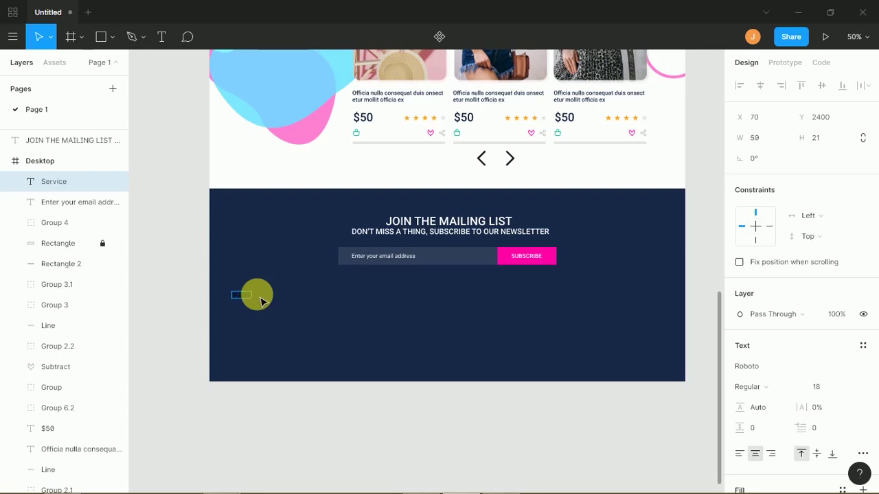
{"action": "key", "text": "Escape"}
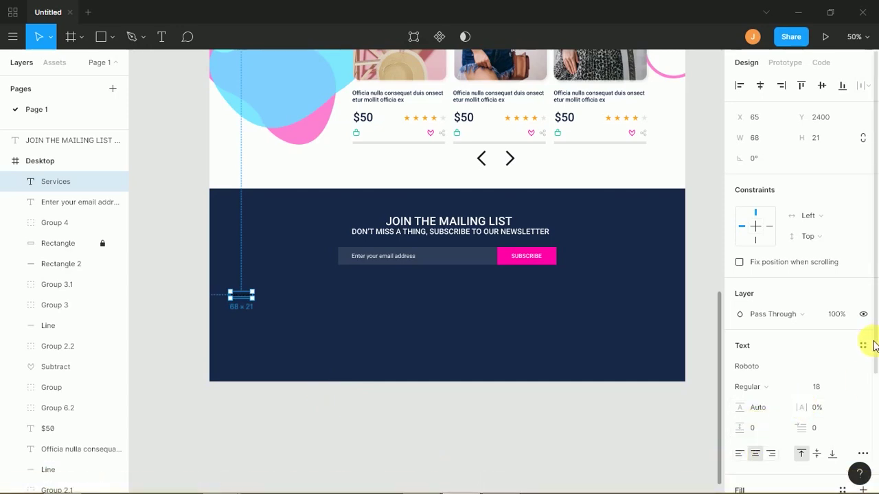
{"action": "scroll", "coordinate": [877, 378], "scroll_direction": "down", "scroll_amount": 3}
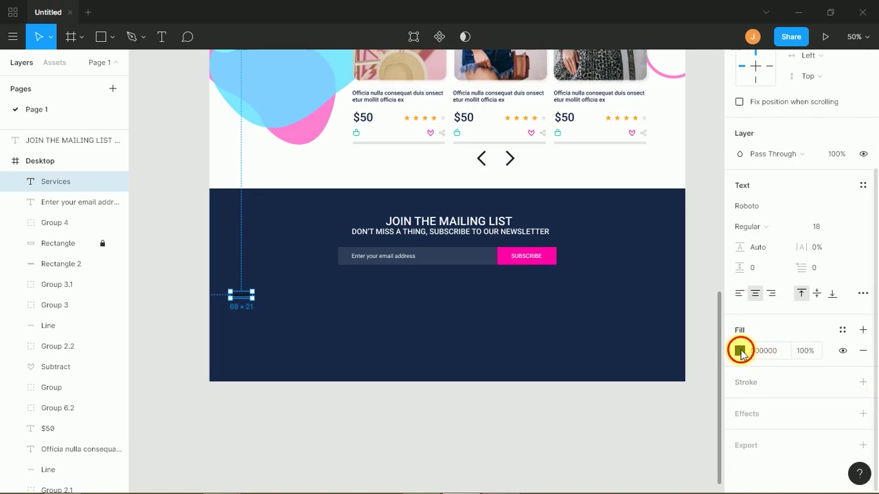
{"action": "left_click", "coordinate": [740, 352]}
{"action": "left_click_drag", "start_coordinate": [628, 235], "coordinate": [557, 158]}
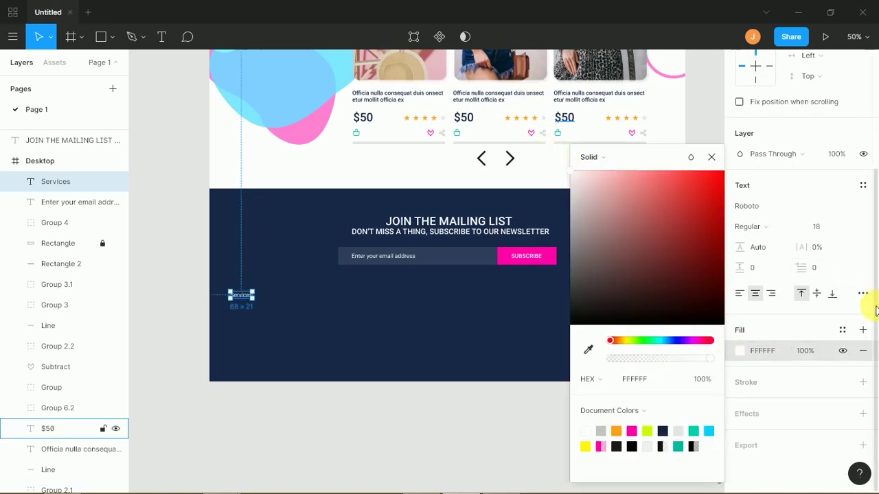
{"action": "left_click", "coordinate": [586, 177]}
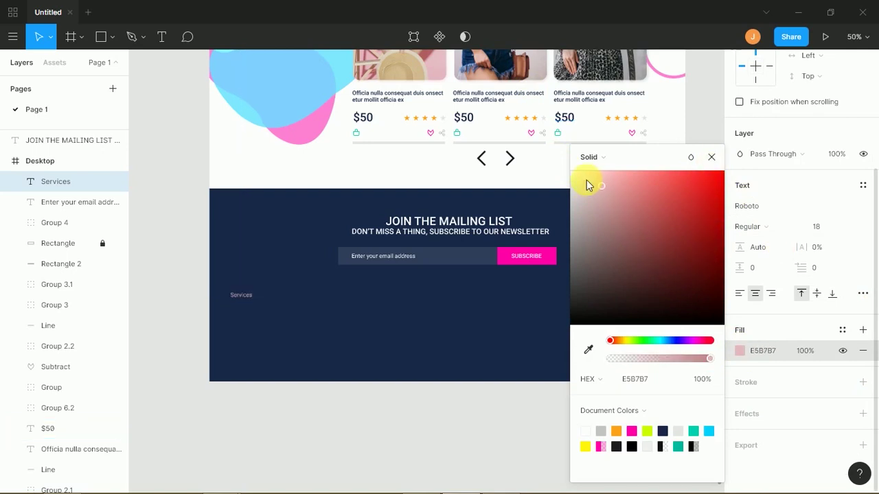
{"action": "left_click", "coordinate": [631, 431]}
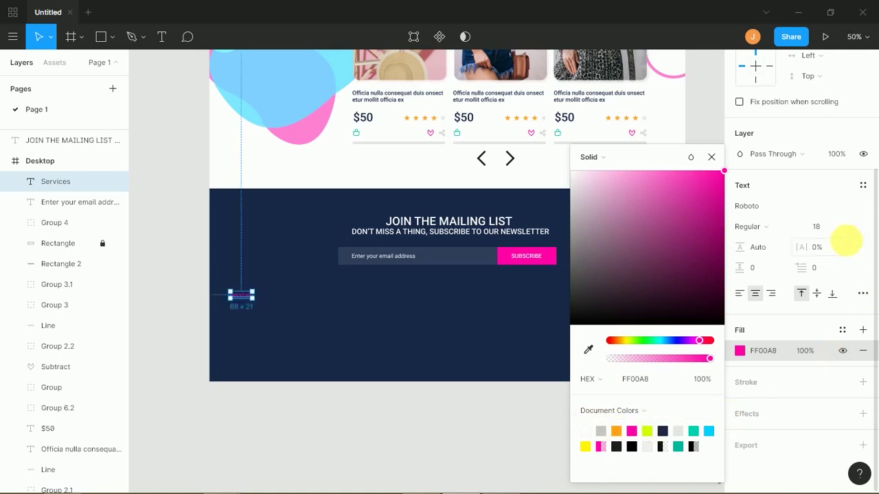
- Set the SERVICES heading to size 24 and uppercase
{"action": "left_click", "coordinate": [843, 229]}
{"action": "left_click", "coordinate": [809, 246]}
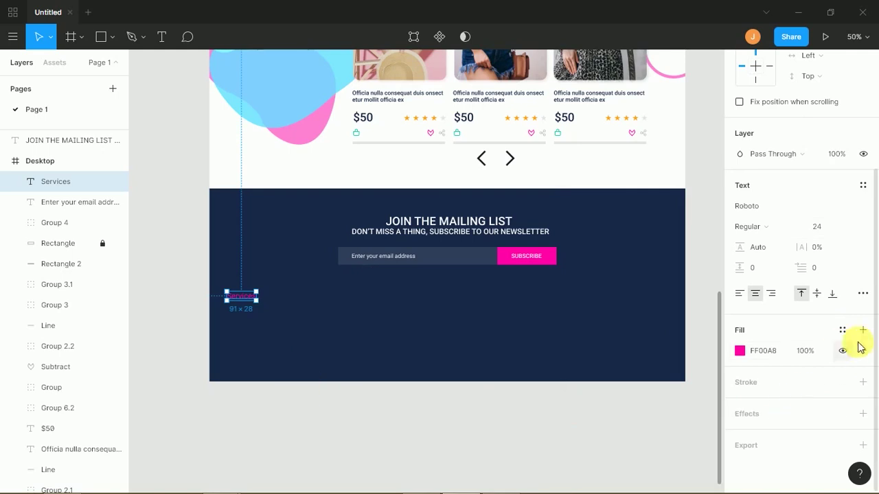
{"action": "left_click", "coordinate": [863, 297]}
{"action": "left_click", "coordinate": [585, 390]}
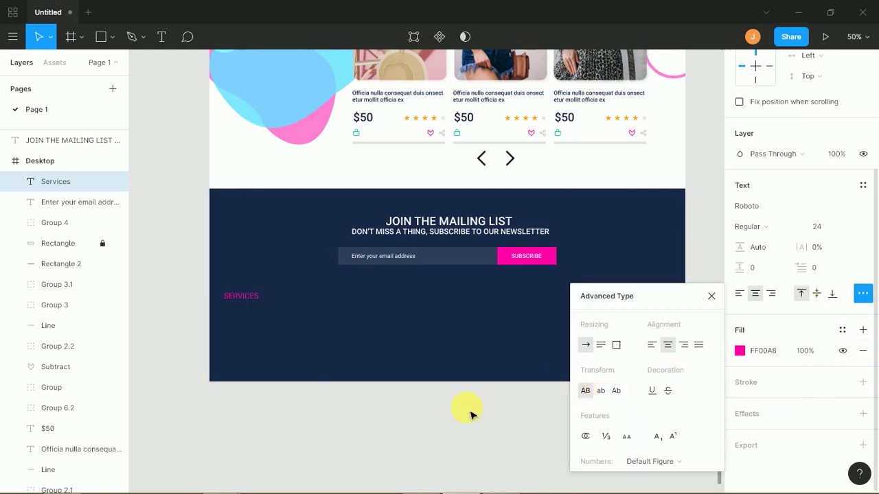
{"action": "left_click", "coordinate": [382, 421]}
- Alt-drag a copy of SERVICES to its right and retype it as INFORMATION
{"action": "left_click", "coordinate": [244, 297]}
{"action": "left_click_drag", "start_coordinate": [268, 297], "coordinate": [368, 310]}
{"action": "left_click", "coordinate": [296, 410]}
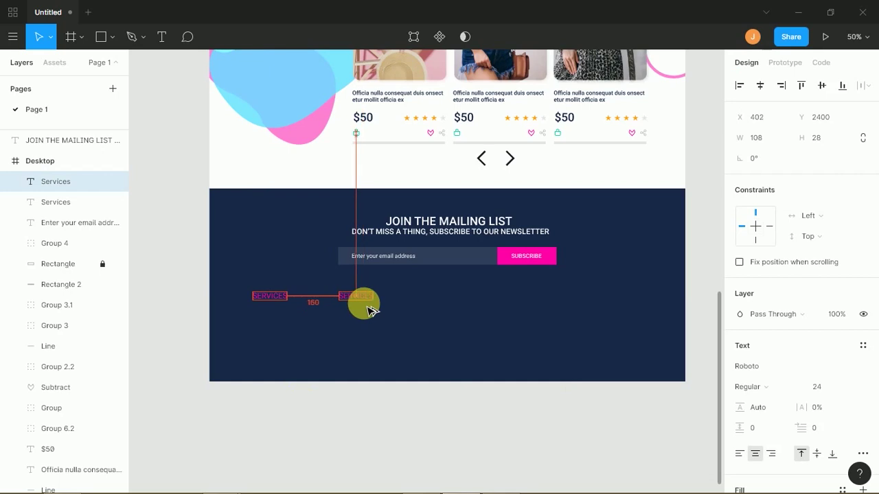
{"action": "double_click", "coordinate": [356, 295]}
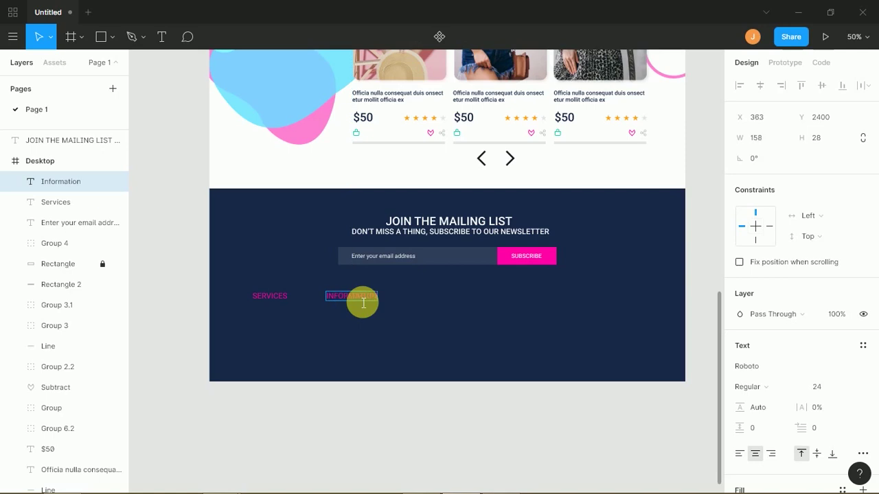
{"action": "left_click", "coordinate": [326, 410]}
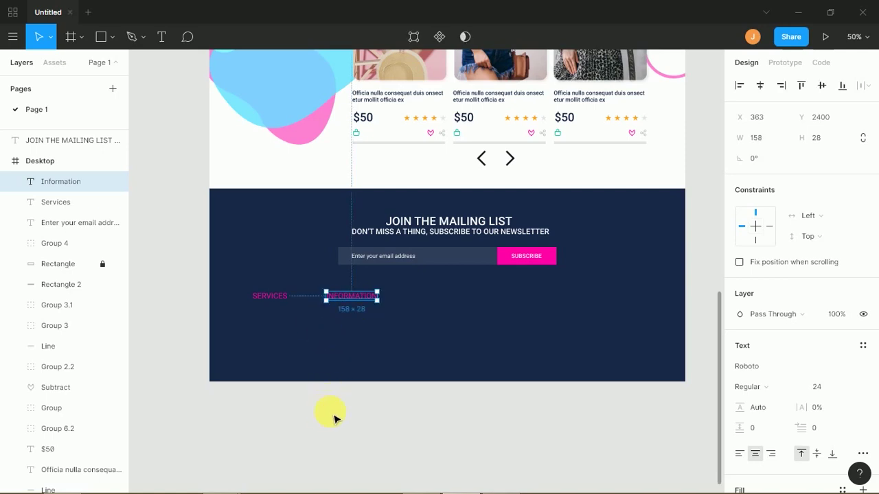
{"action": "left_click", "coordinate": [331, 414]}
{"action": "key", "text": "alt+Tab"}
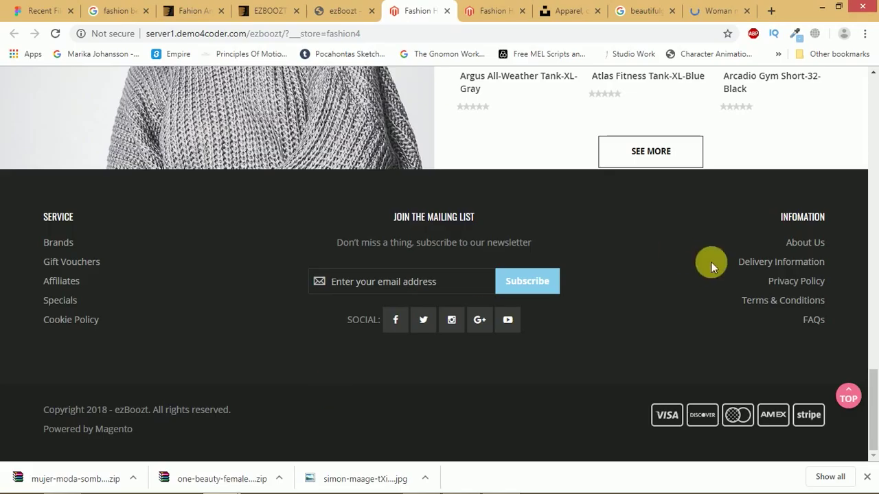
- Copy the reference footer's INFOMATION column text and return to Figma, dismissing the IDM popup
{"action": "mouse_move", "coordinate": [833, 325]}
{"action": "left_mouse_down"}
{"action": "mouse_move", "coordinate": [804, 304]}
{"action": "mouse_move", "coordinate": [818, 320]}
{"action": "left_mouse_up"}
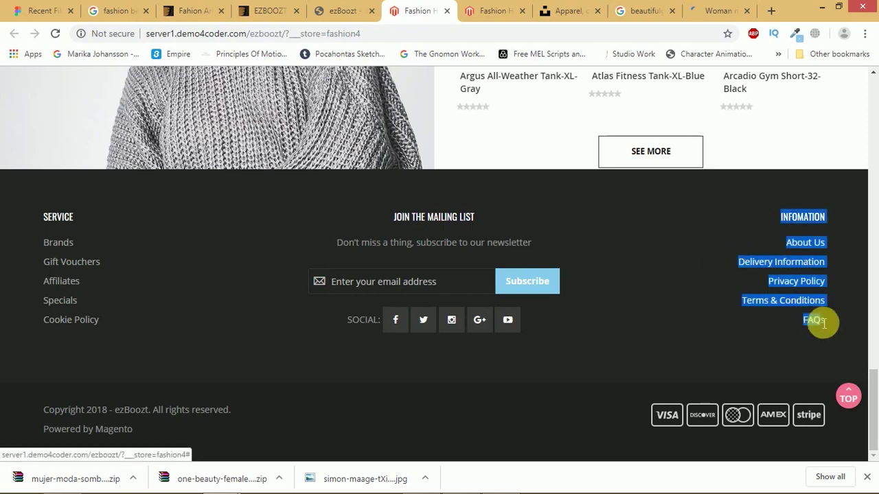
{"action": "left_click", "coordinate": [828, 323]}
{"action": "triple_click", "coordinate": [826, 323]}
{"action": "key", "text": "alt+Tab"}
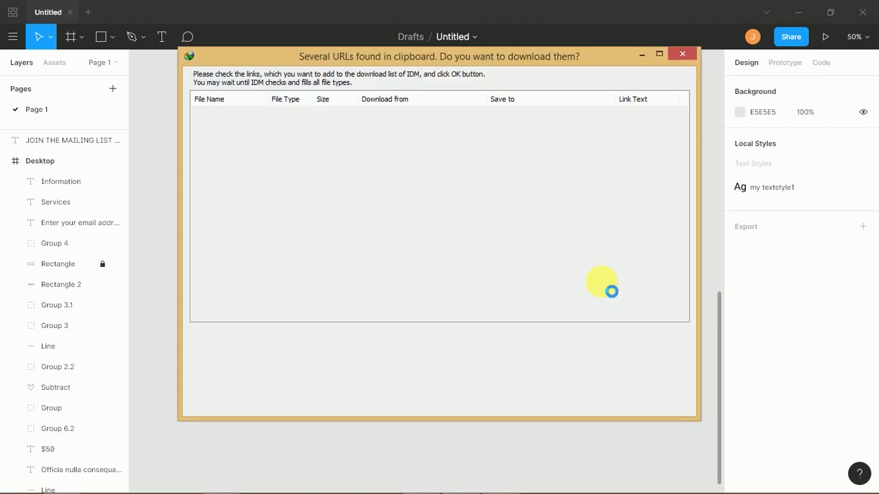
{"action": "left_click", "coordinate": [683, 55]}
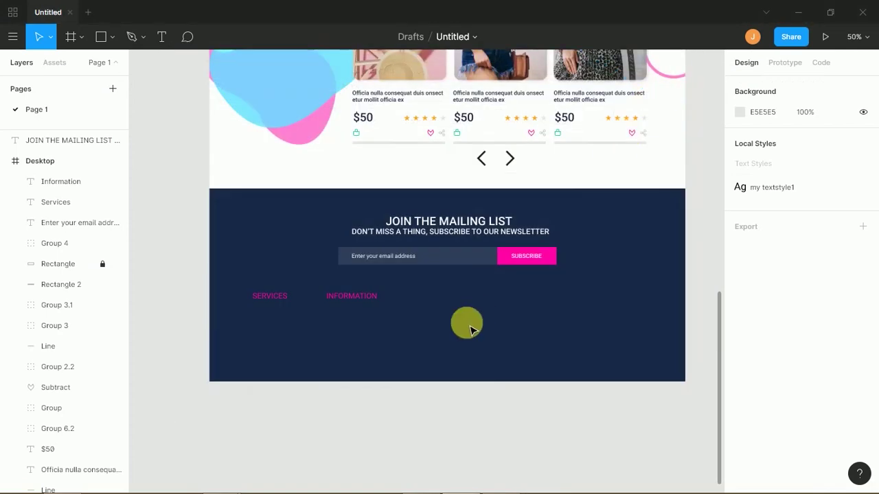
- Paste the copied column and make it white, left-aligned, mixed case, size 18
{"action": "key", "text": "ctrl+v"}
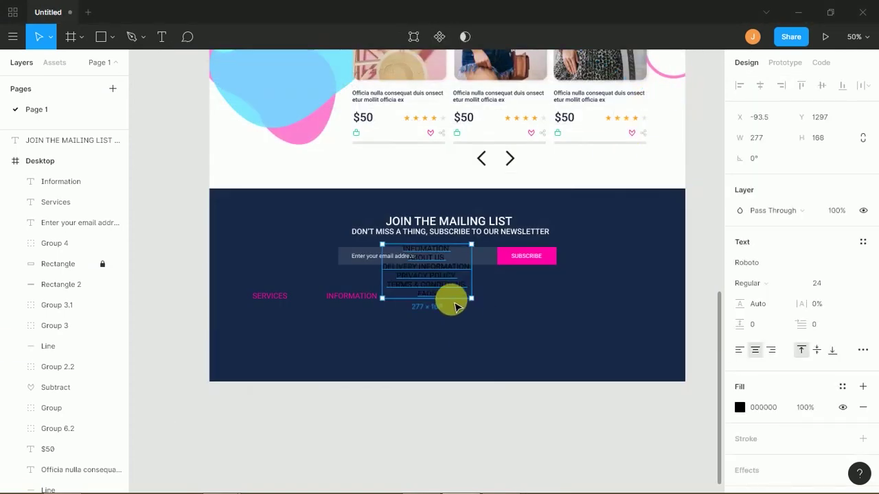
{"action": "left_click_drag", "start_coordinate": [455, 308], "coordinate": [518, 341]}
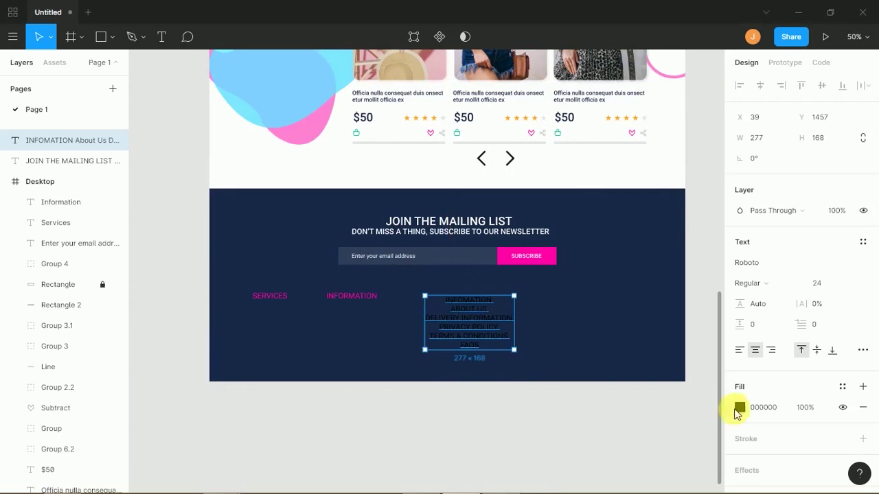
{"action": "left_click", "coordinate": [740, 407]}
{"action": "left_click_drag", "start_coordinate": [626, 257], "coordinate": [573, 165]}
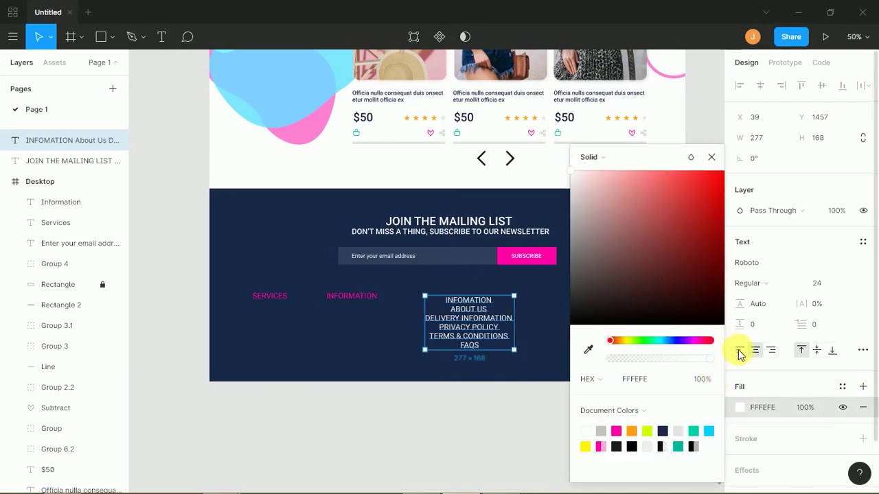
{"action": "left_click", "coordinate": [739, 352]}
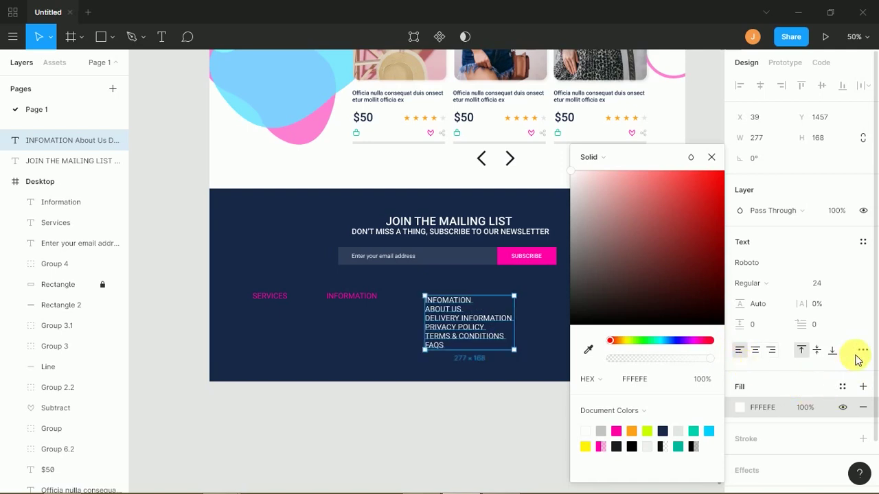
{"action": "left_click", "coordinate": [863, 350]}
{"action": "left_click", "coordinate": [584, 402]}
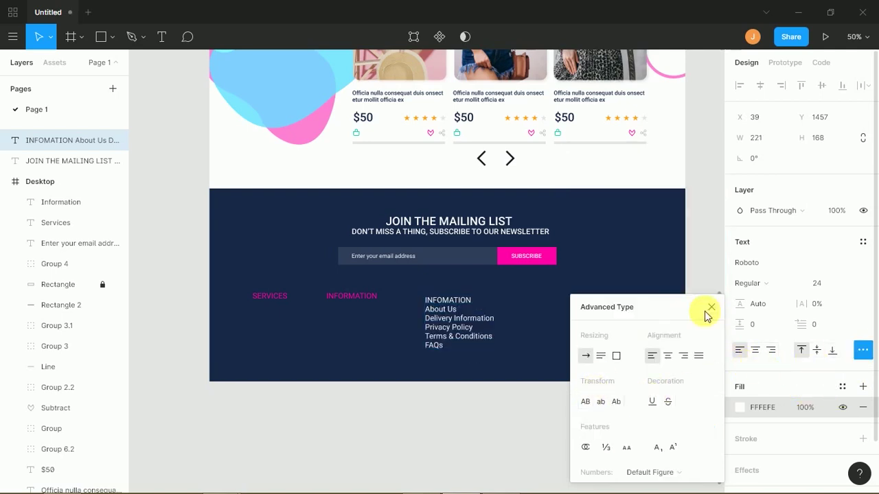
{"action": "left_click", "coordinate": [842, 285]}
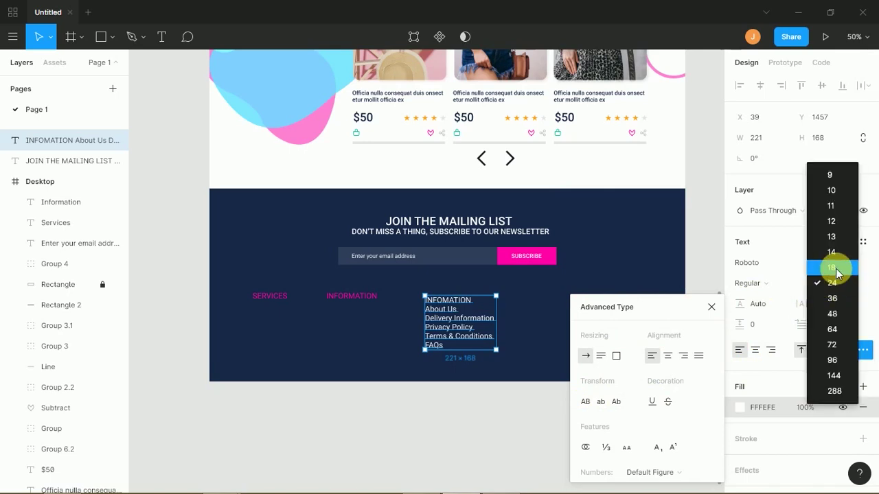
{"action": "left_click", "coordinate": [829, 268]}
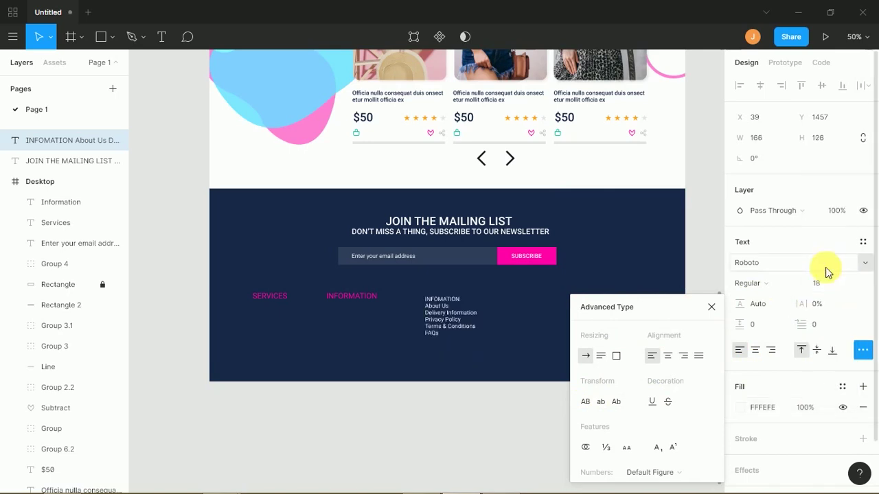
{"action": "left_click", "coordinate": [712, 307]}
- Delete the INFOMATION heading line and widen the list's line spacing to about 200%
{"action": "key", "text": "ctrl+plus"}
{"action": "key", "text": "ctrl+plus"}
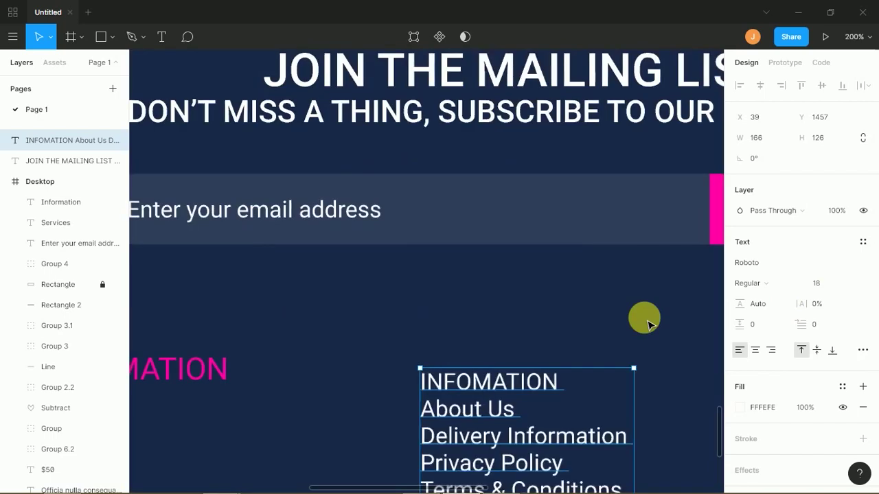
{"action": "left_click_drag", "start_coordinate": [526, 378], "coordinate": [313, 357]}
{"action": "double_click", "coordinate": [534, 373]}
{"action": "left_click", "coordinate": [546, 376]}
{"action": "key", "text": "BackSpace"}
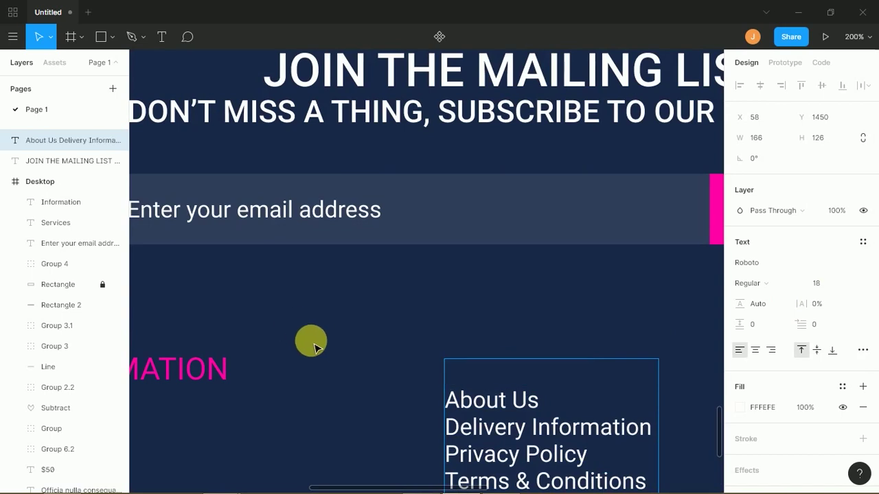
{"action": "key", "text": "Escape"}
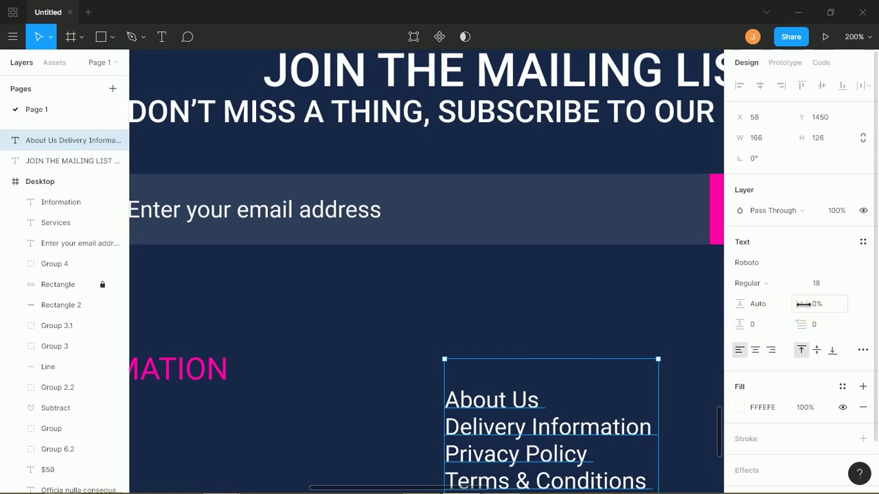
{"action": "left_click_drag", "start_coordinate": [752, 304], "coordinate": [830, 309]}
{"action": "left_click_drag", "start_coordinate": [699, 304], "coordinate": [759, 304]}
{"action": "left_click", "coordinate": [662, 333]}
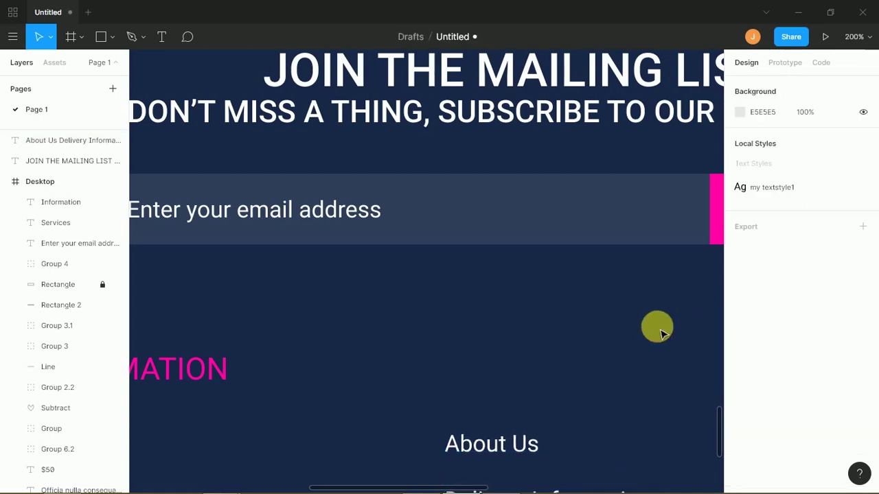
{"action": "key", "text": "shift+0"}
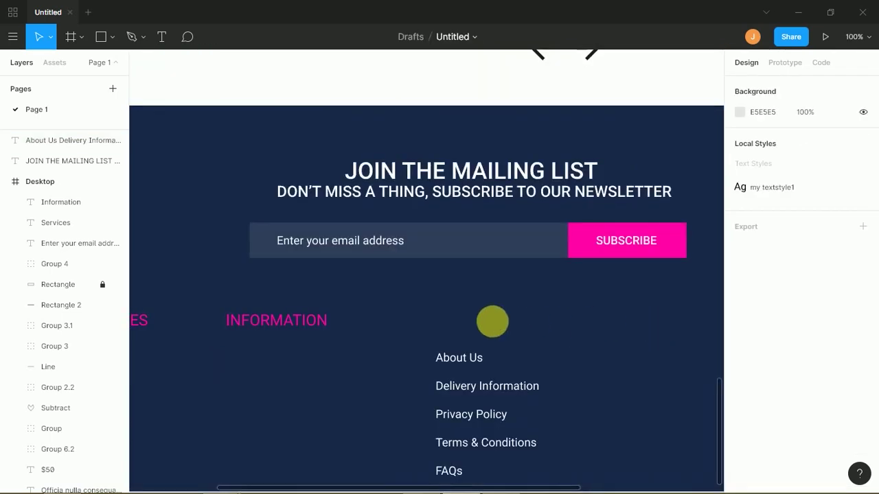
- Align the About Us–FAQs link list under the INFORMATION heading
{"action": "scroll", "coordinate": [494, 278], "scroll_direction": "down", "scroll_amount": 1}
{"action": "scroll", "coordinate": [494, 278], "scroll_direction": "left", "scroll_amount": 1}
{"action": "scroll", "coordinate": [493, 278], "scroll_direction": "down", "scroll_amount": 1}
{"action": "scroll", "coordinate": [493, 278], "scroll_direction": "left", "scroll_amount": 1}
{"action": "left_click_drag", "start_coordinate": [514, 308], "coordinate": [321, 307]}
{"action": "left_click_drag", "start_coordinate": [353, 255], "coordinate": [471, 212]}
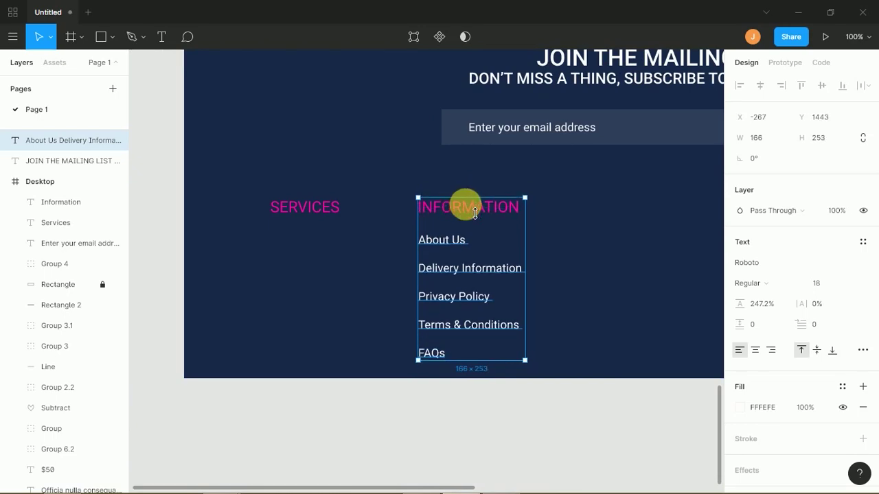
{"action": "left_click", "coordinate": [565, 252]}
{"action": "key", "text": "alt+Tab"}
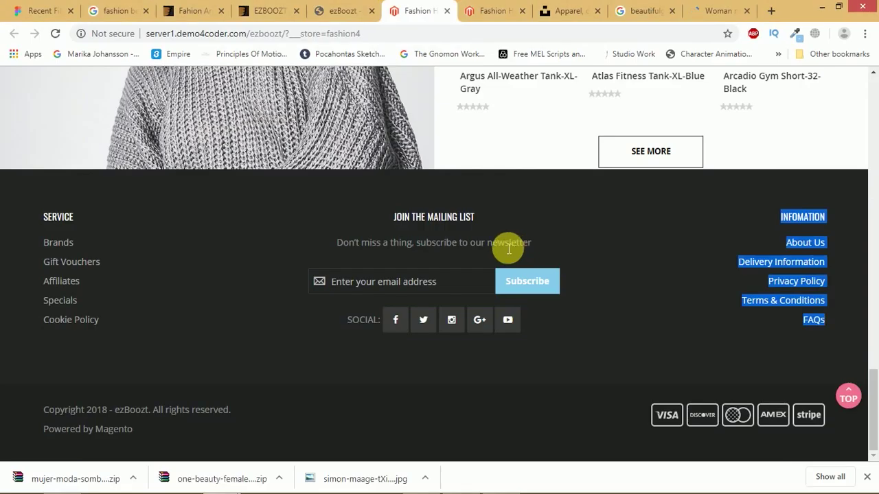
- Copy the reference SERVICE links, Brands through Cookie Policy, and bring Figma back up
{"action": "left_click_drag", "start_coordinate": [121, 328], "coordinate": [54, 252]}
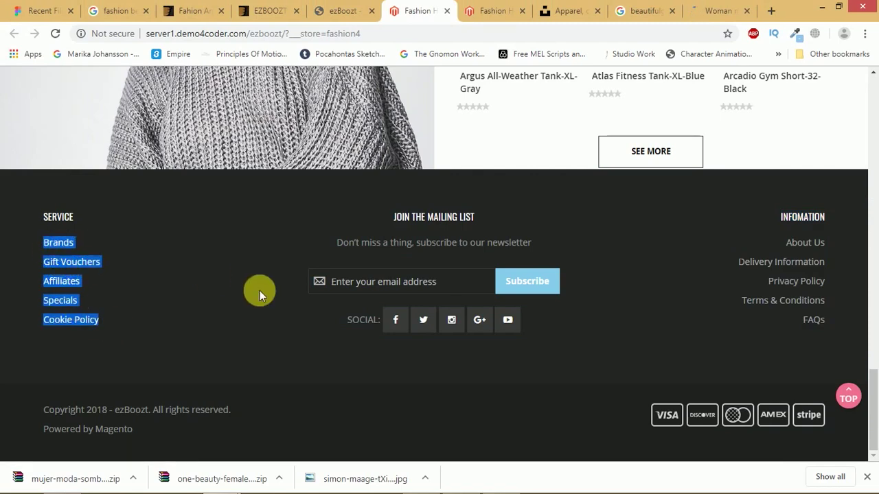
{"action": "key", "text": "ctrl+c"}
{"action": "left_click", "coordinate": [665, 404]}
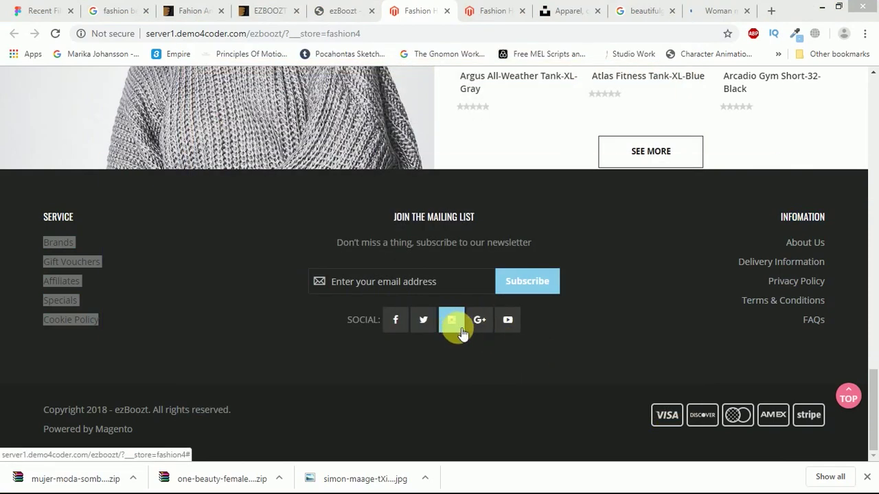
{"action": "key", "text": "alt+Tab"}
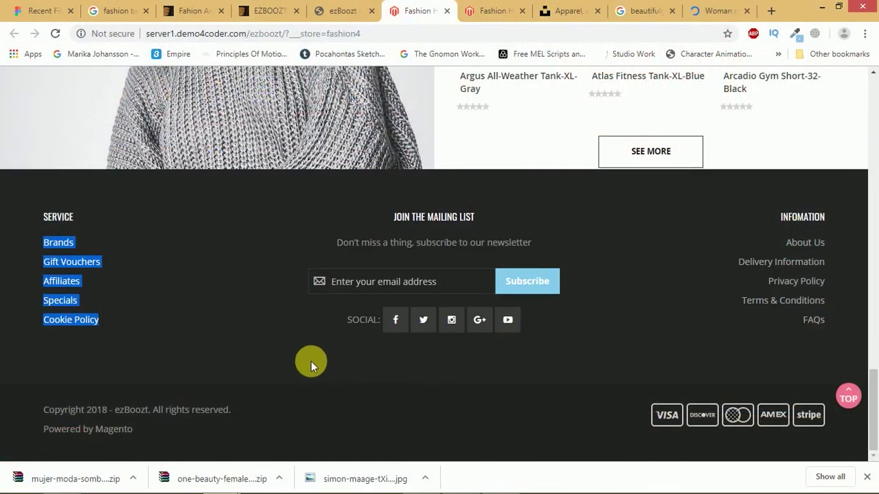
{"action": "key", "text": "alt+Tab"}
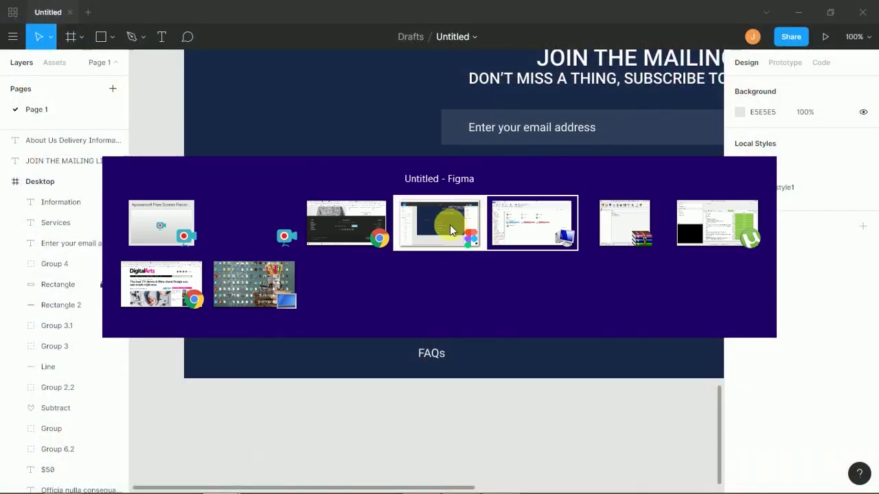
{"action": "left_click", "coordinate": [445, 226]}
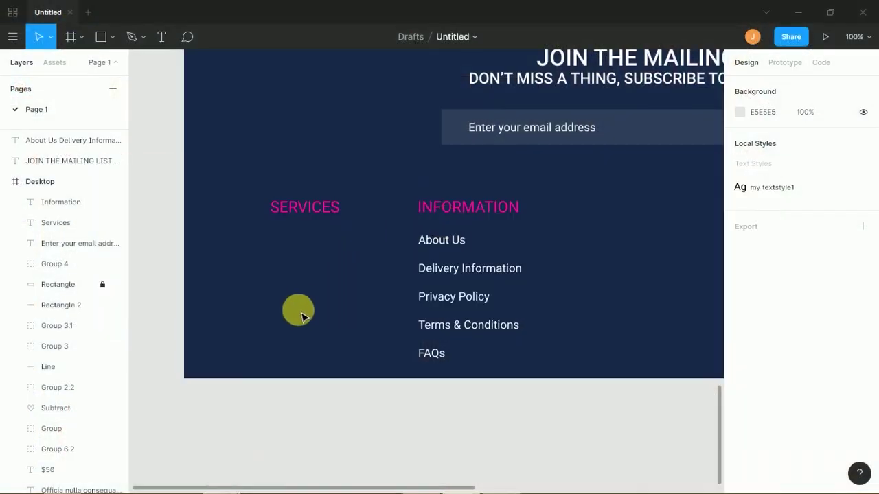
- Place the pasted Brands–Cookie Policy links under SERVICES and make them white FFFFFF
{"action": "left_click_drag", "start_coordinate": [401, 276], "coordinate": [286, 300]}
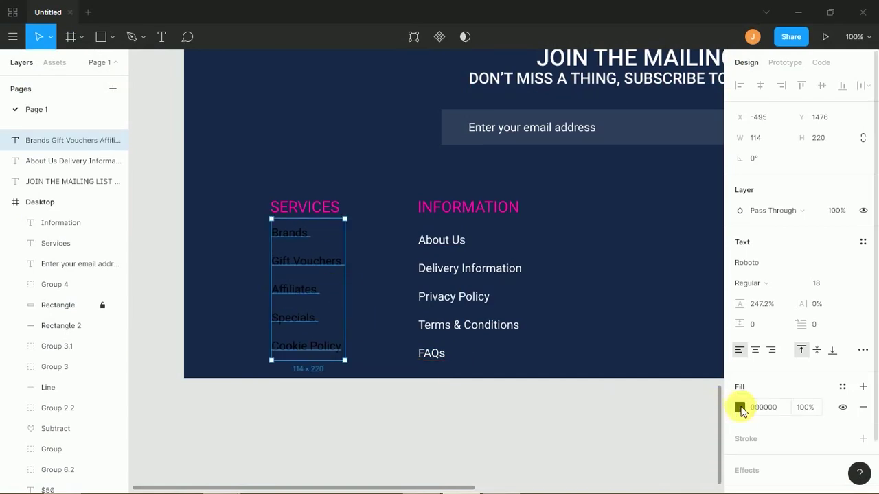
{"action": "left_click", "coordinate": [739, 407]}
{"action": "left_click_drag", "start_coordinate": [649, 290], "coordinate": [567, 167]}
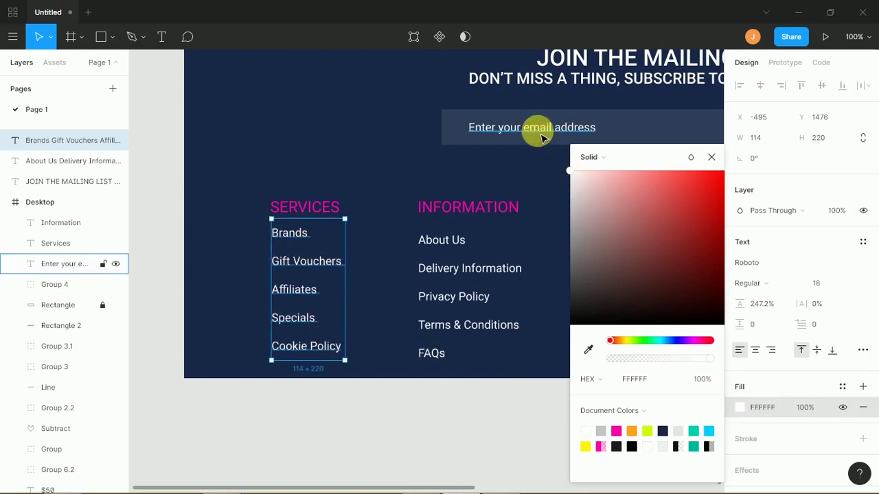
{"action": "left_click", "coordinate": [439, 353], "text": "shift"}
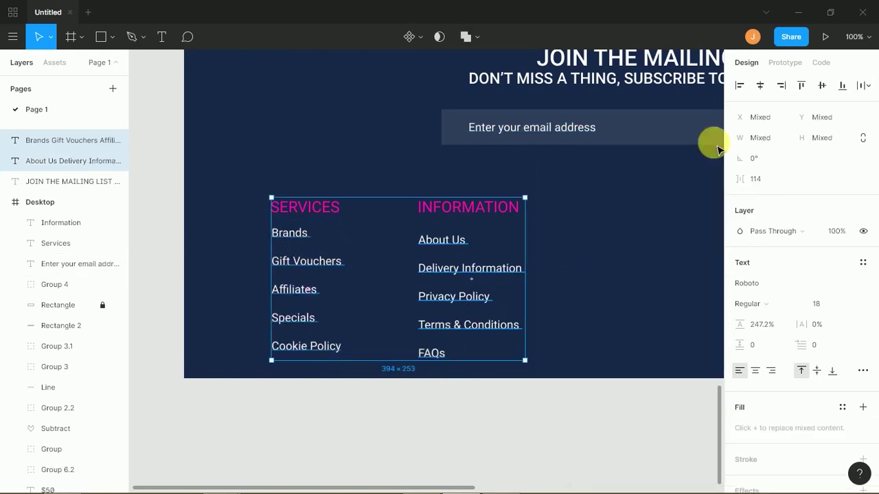
{"action": "left_click", "coordinate": [844, 86]}
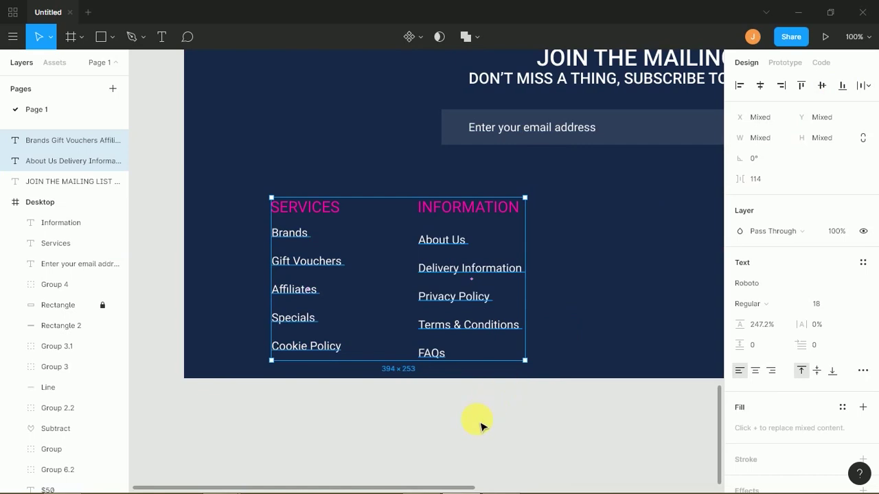
{"action": "left_click", "coordinate": [482, 420]}
{"action": "key", "text": "minus"}
{"action": "key", "text": "minus"}
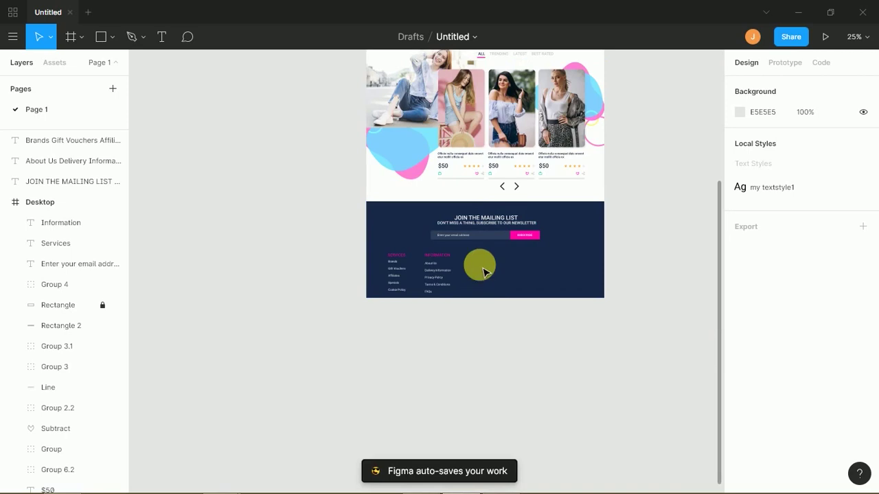
- Open flaticon.com in a new Chrome tab
{"action": "key", "text": "alt+Tab"}
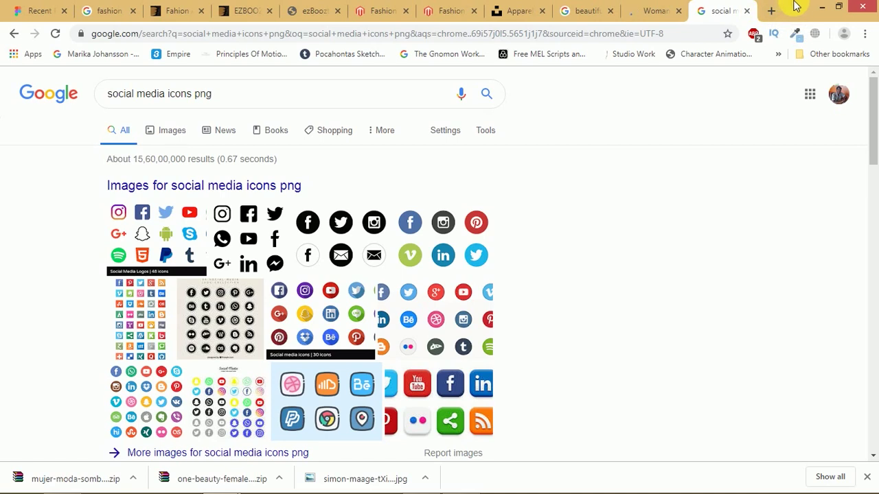
{"action": "left_click", "coordinate": [769, 11]}
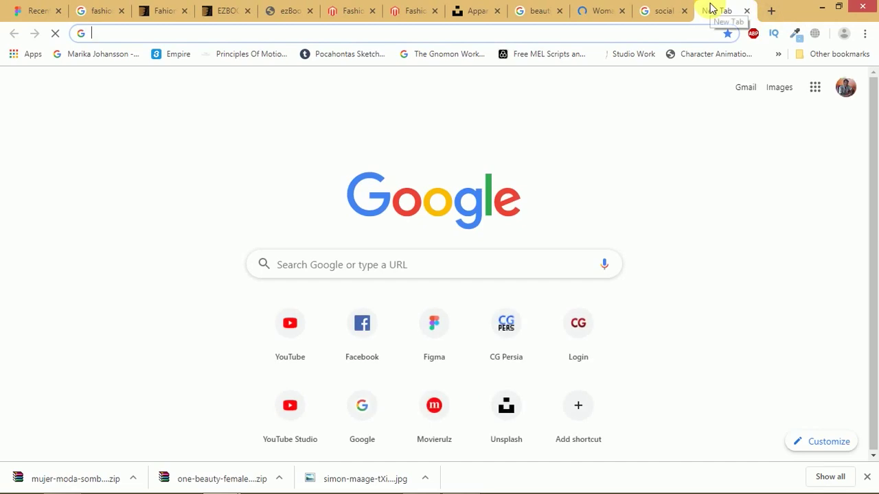
{"action": "type", "text": "flat"}
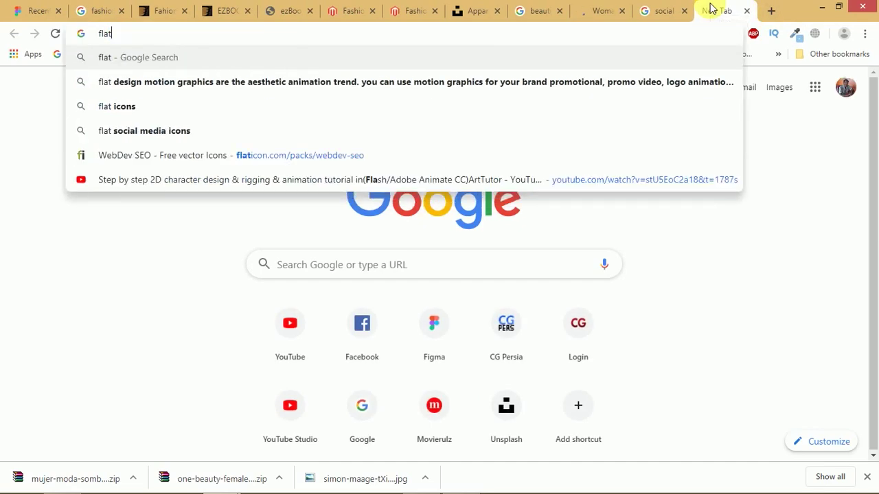
{"action": "type", "text": "icon"}
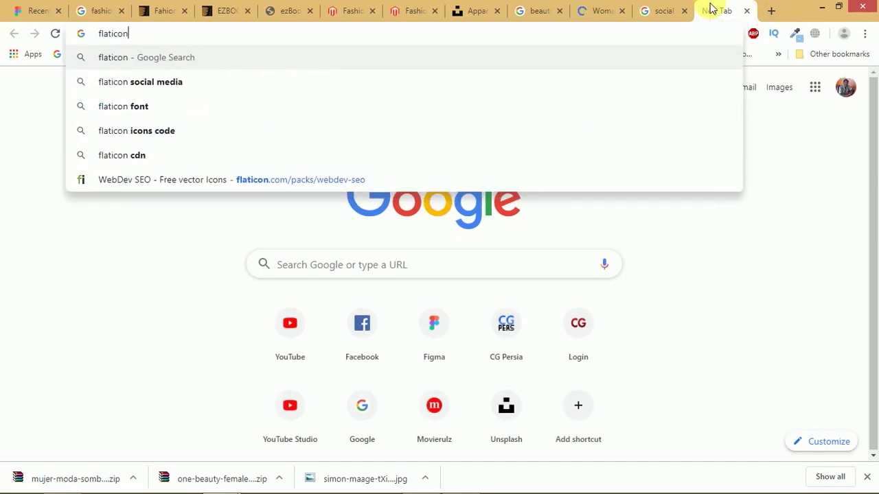
{"action": "key", "text": "Return"}
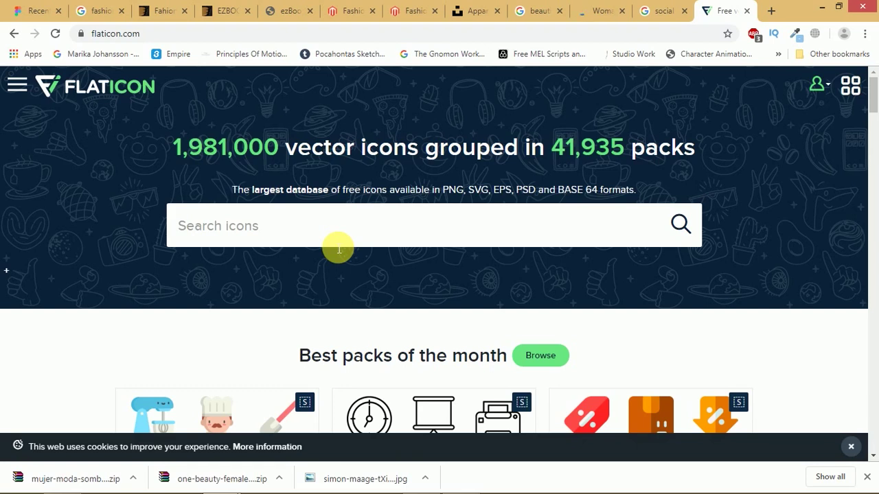
- Search Flaticon for 'facebook icon' and free-download the black circle Facebook icon as SVG
{"action": "scroll", "coordinate": [339, 250], "scroll_direction": "down", "scroll_amount": 5}
{"action": "left_click", "coordinate": [540, 85]}
{"action": "type", "text": "social"}
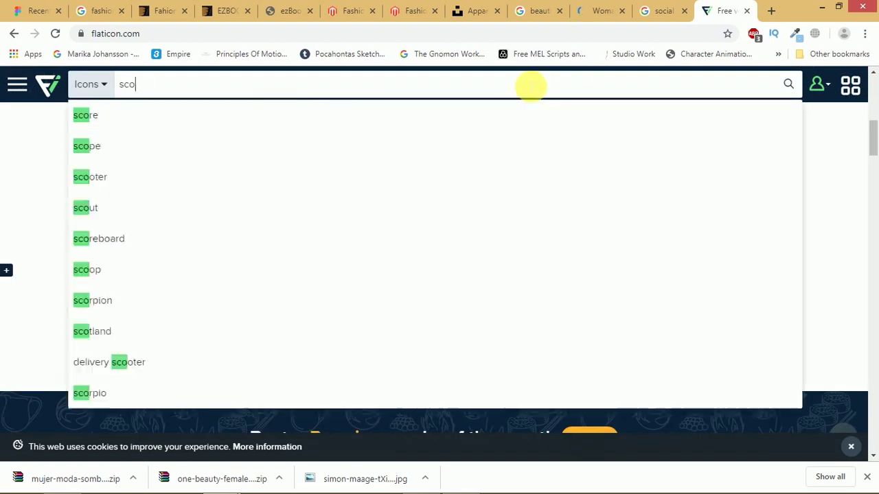
{"action": "key", "text": "ctrl+a"}
{"action": "type", "text": "facebook icon"}
{"action": "key", "text": "Return"}
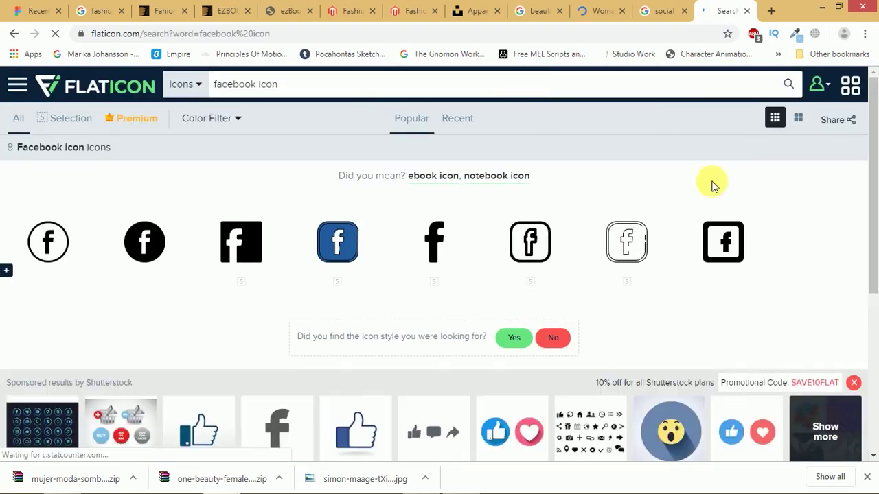
{"action": "left_click", "coordinate": [145, 246]}
{"action": "left_click", "coordinate": [718, 12]}
{"action": "left_click", "coordinate": [750, 164]}
{"action": "left_click", "coordinate": [508, 306]}
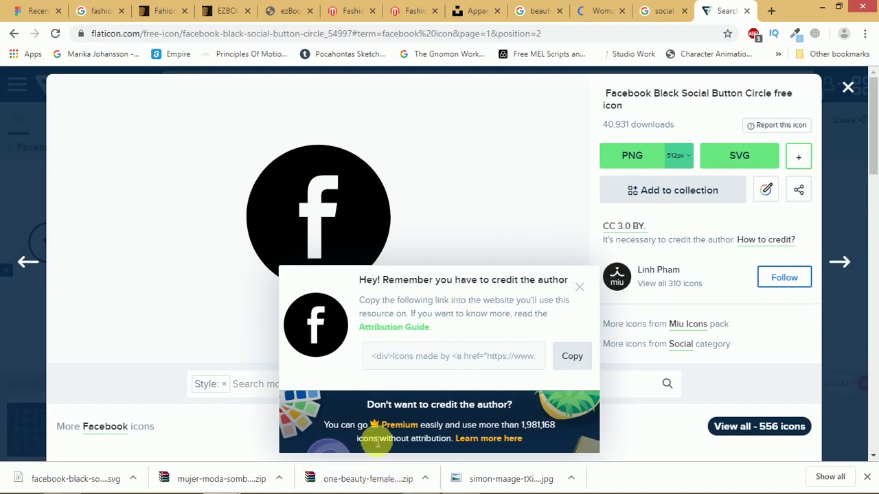
- Drag the downloaded Facebook SVG into the Figma footer and scale it to 54×54
{"action": "left_click_drag", "start_coordinate": [55, 479], "coordinate": [364, 459]}
{"action": "key", "text": "alt+Tab"}
{"action": "key", "text": "alt+Tab"}
{"action": "key", "text": "alt+shift+Tab"}
{"action": "scroll", "coordinate": [408, 412], "scroll_direction": "down", "scroll_amount": 2}
{"action": "left_click_drag", "start_coordinate": [415, 321], "coordinate": [376, 361]}
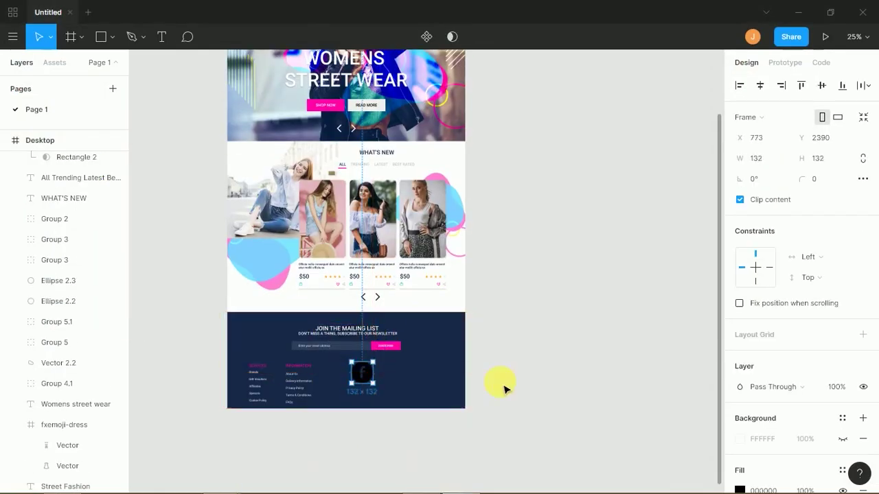
{"action": "key", "text": "ctrl+plus"}
{"action": "key", "text": "ctrl+plus"}
{"action": "scroll", "coordinate": [511, 389], "scroll_direction": "down", "scroll_amount": 6}
{"action": "scroll", "coordinate": [512, 389], "scroll_direction": "left", "scroll_amount": 3}
{"action": "left_click_drag", "start_coordinate": [308, 218], "coordinate": [360, 267]}
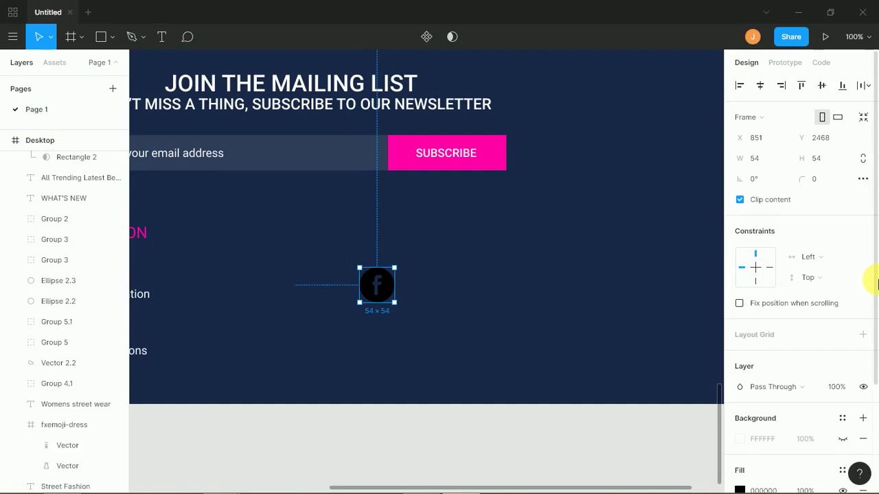
{"action": "scroll", "coordinate": [876, 394], "scroll_direction": "down", "scroll_amount": 3}
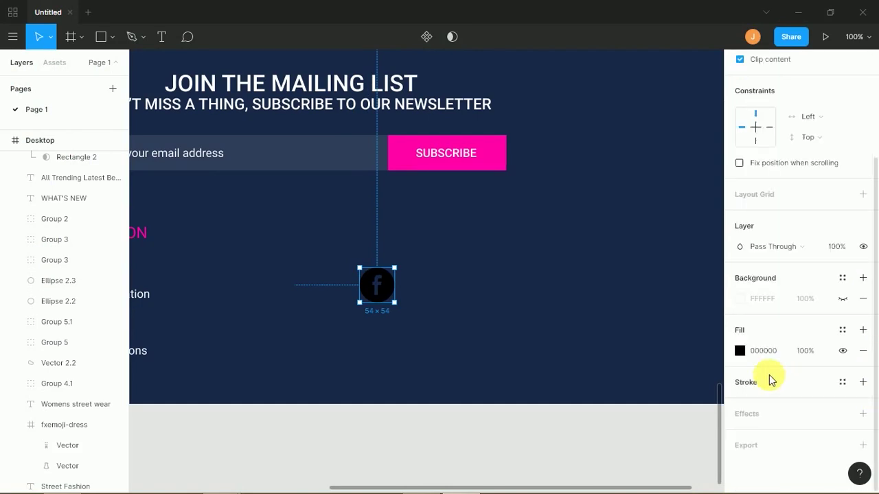
{"action": "left_click", "coordinate": [740, 352]}
- Fill the Facebook icon with C4C4C4 and add the circular Twitter SVG at about 94×94
{"action": "type", "text": "C4C4C4"}
{"action": "key", "text": "Return"}
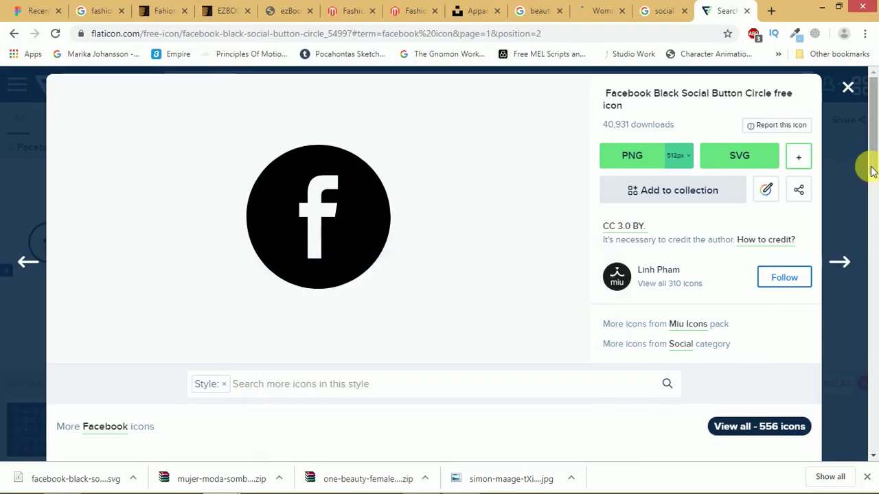
{"action": "scroll", "coordinate": [875, 215], "scroll_direction": "down", "scroll_amount": 5}
{"action": "scroll", "coordinate": [876, 215], "scroll_direction": "down", "scroll_amount": 5}
{"action": "left_click", "coordinate": [582, 211]}
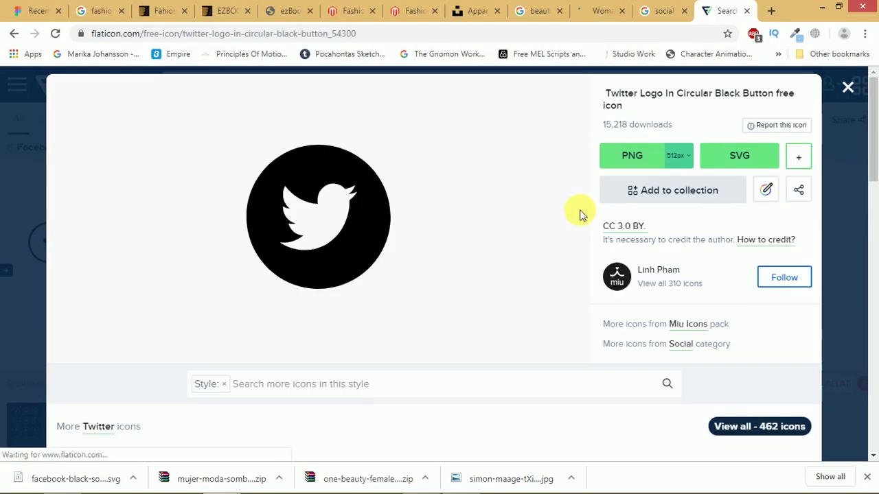
{"action": "left_click", "coordinate": [739, 156]}
{"action": "left_click", "coordinate": [493, 298]}
{"action": "left_click_drag", "start_coordinate": [133, 463], "coordinate": [427, 314]}
{"action": "left_click_drag", "start_coordinate": [524, 236], "coordinate": [453, 333]}
- Download the circular Pinterest SVG and drop it into the Figma footer, then return to Flaticon's results
{"action": "key", "text": "alt+Tab"}
{"action": "left_click", "coordinate": [598, 289]}
{"action": "left_click_drag", "start_coordinate": [872, 130], "coordinate": [872, 316]}
{"action": "left_click", "coordinate": [275, 292]}
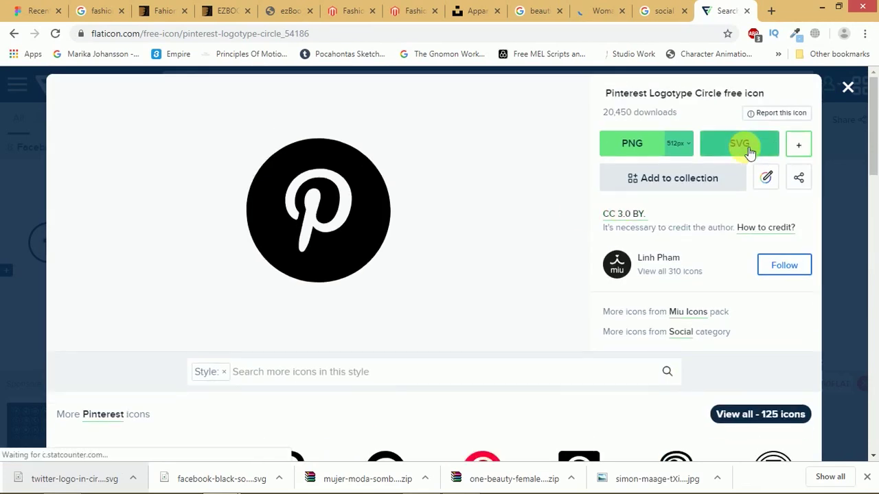
{"action": "left_click", "coordinate": [748, 149]}
{"action": "left_click", "coordinate": [452, 323]}
{"action": "left_click_drag", "start_coordinate": [89, 478], "coordinate": [534, 267]}
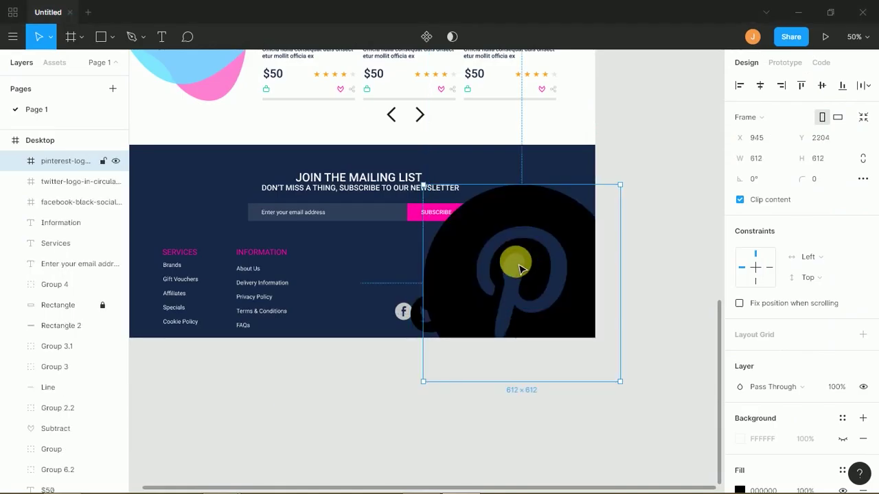
{"action": "key", "text": "alt+Tab"}
{"action": "left_click_drag", "start_coordinate": [869, 137], "coordinate": [847, 88]}
{"action": "left_click", "coordinate": [848, 88]}
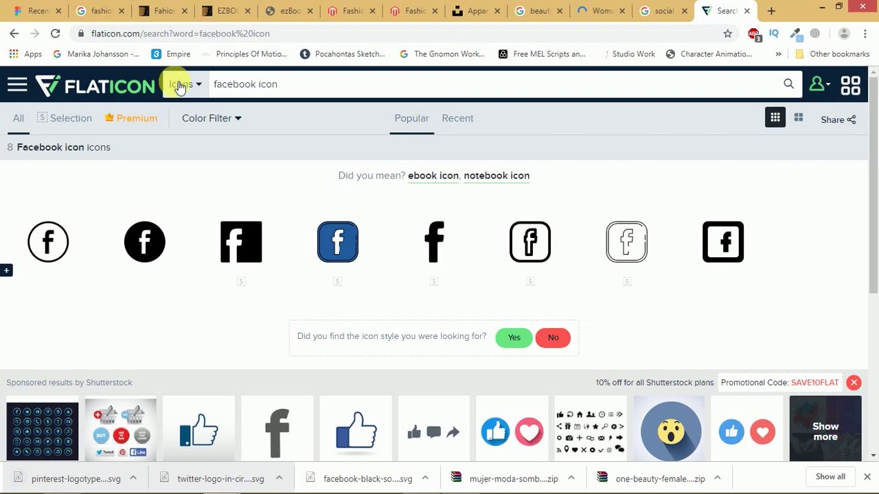
- Search Flaticon for 'instagram icon' and download the black circular Instagram Logo as instagram-logo.svg
{"action": "double_click", "coordinate": [253, 86]}
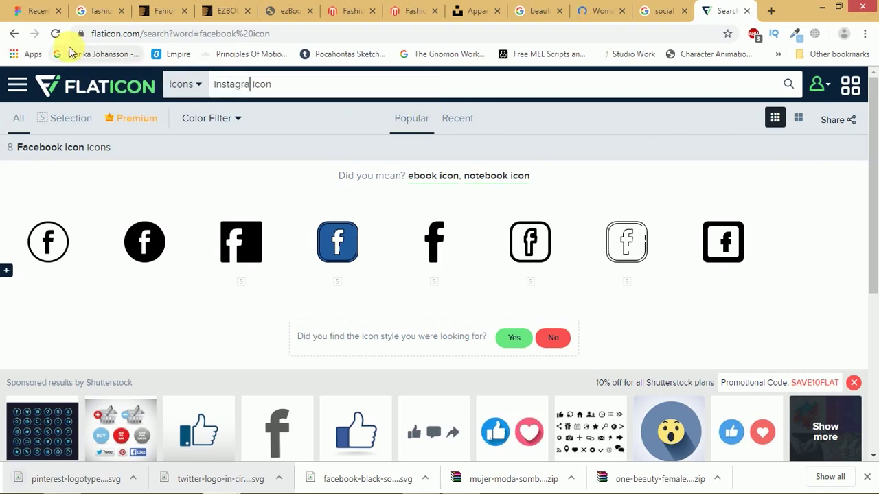
{"action": "key", "text": "Return"}
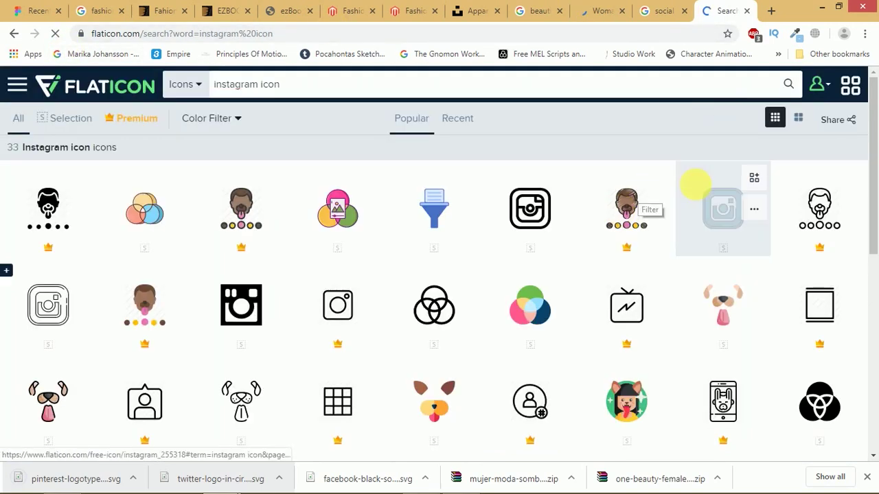
{"action": "scroll", "coordinate": [859, 206], "scroll_direction": "down", "scroll_amount": 4}
{"action": "scroll", "coordinate": [234, 237], "scroll_direction": "up", "scroll_amount": 3}
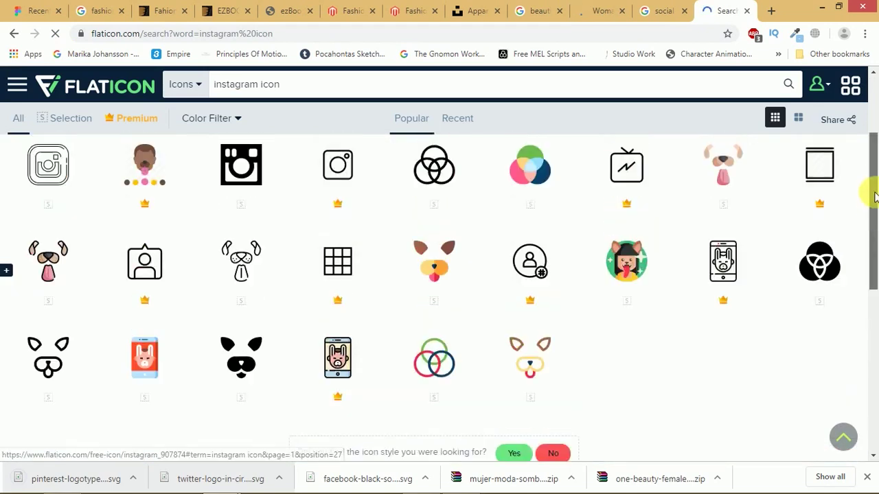
{"action": "left_click", "coordinate": [234, 237]}
{"action": "scroll", "coordinate": [618, 254], "scroll_direction": "down", "scroll_amount": 5}
{"action": "left_click", "coordinate": [392, 252]}
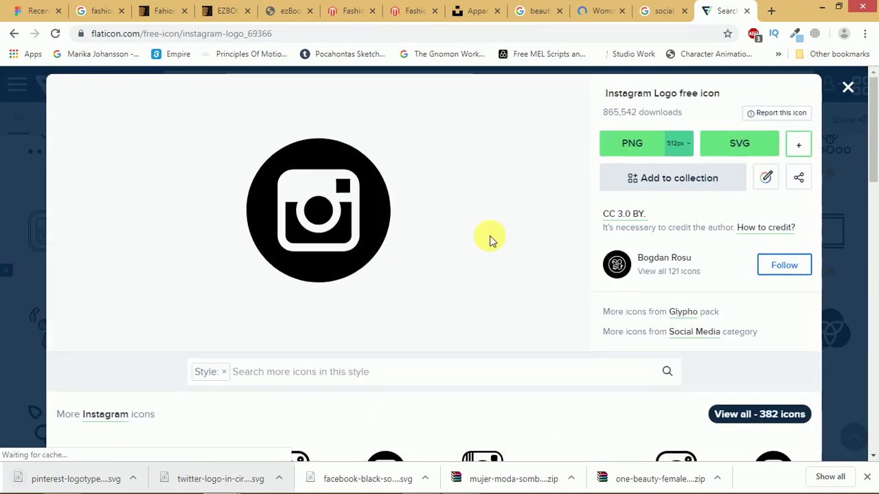
{"action": "left_click", "coordinate": [754, 140]}
{"action": "left_click", "coordinate": [443, 269]}
{"action": "left_click_drag", "start_coordinate": [36, 473], "coordinate": [139, 454]}
{"action": "key", "text": "alt+Tab"}
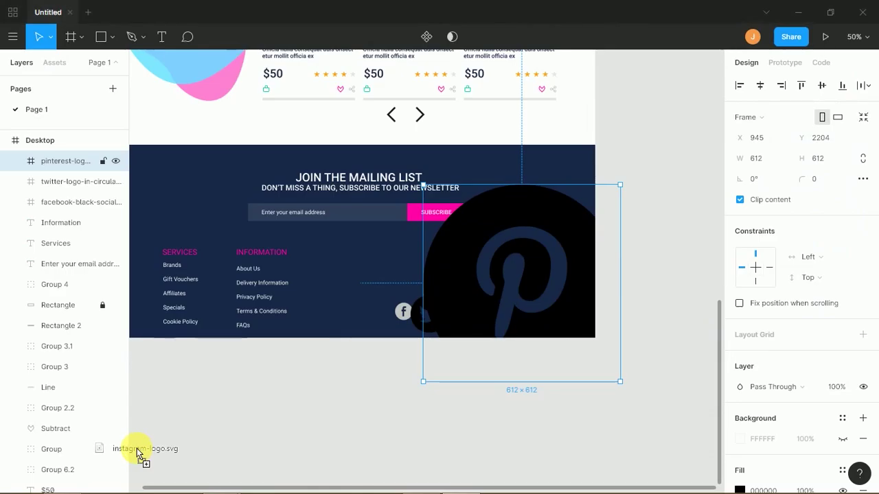
- Drop the Instagram logo onto the footer and view it at 100% zoom
{"action": "left_click_drag", "start_coordinate": [126, 427], "coordinate": [346, 279]}
{"action": "left_click", "coordinate": [685, 300]}
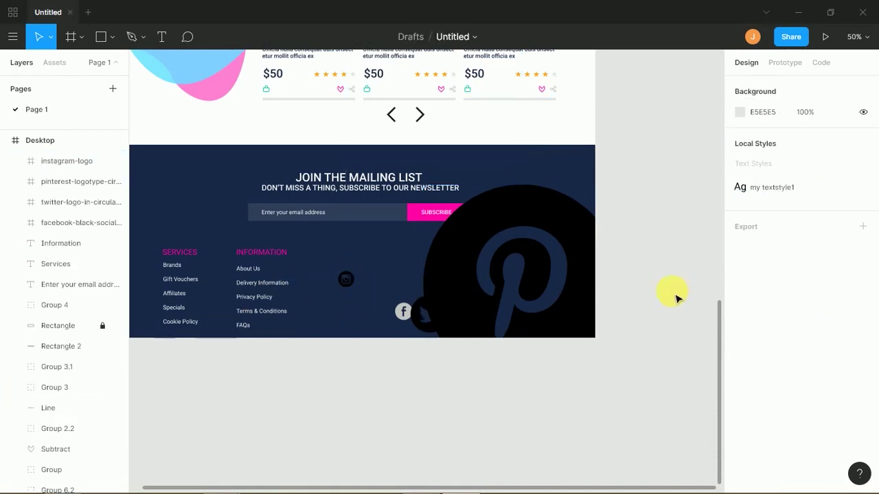
{"action": "key", "text": "shift+0"}
- Shrink Pinterest and Twitter to about 53 px and move Instagram into the row beside Facebook
{"action": "left_click", "coordinate": [529, 247]}
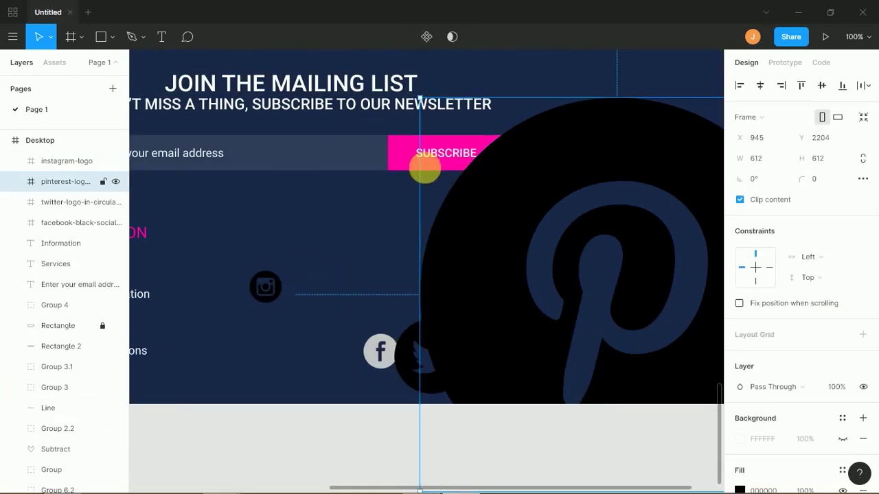
{"action": "left_click_drag", "start_coordinate": [431, 112], "coordinate": [526, 369]}
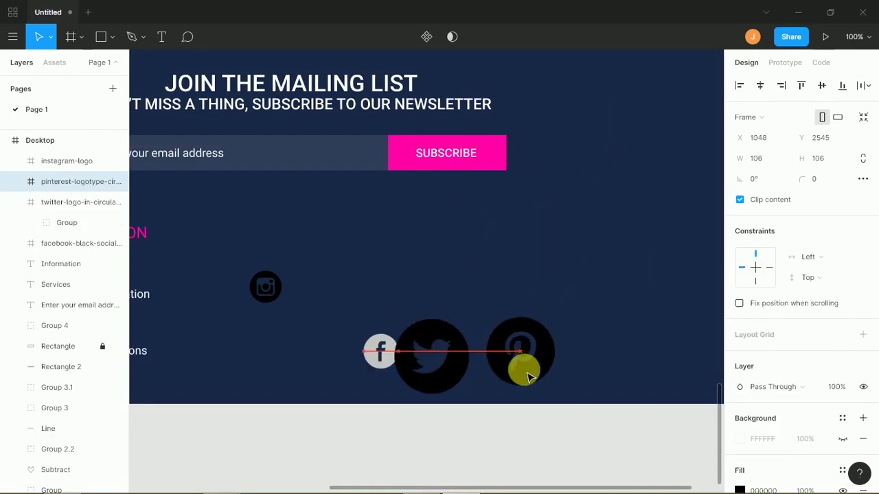
{"action": "left_click", "coordinate": [445, 384]}
{"action": "left_click_drag", "start_coordinate": [468, 393], "coordinate": [426, 359]}
{"action": "mouse_move", "coordinate": [446, 317]}
{"action": "left_mouse_down"}
{"action": "mouse_move", "coordinate": [440, 349]}
{"action": "mouse_move", "coordinate": [408, 368]}
{"action": "mouse_move", "coordinate": [418, 328]}
{"action": "mouse_move", "coordinate": [410, 334]}
{"action": "mouse_move", "coordinate": [449, 334]}
{"action": "left_mouse_up"}
{"action": "scroll", "coordinate": [872, 261], "scroll_direction": "down", "scroll_amount": 2}
{"action": "left_click_drag", "start_coordinate": [526, 381], "coordinate": [483, 353]}
{"action": "left_click_drag", "start_coordinate": [265, 287], "coordinate": [544, 342]}
{"action": "left_click_drag", "start_coordinate": [542, 381], "coordinate": [431, 353]}
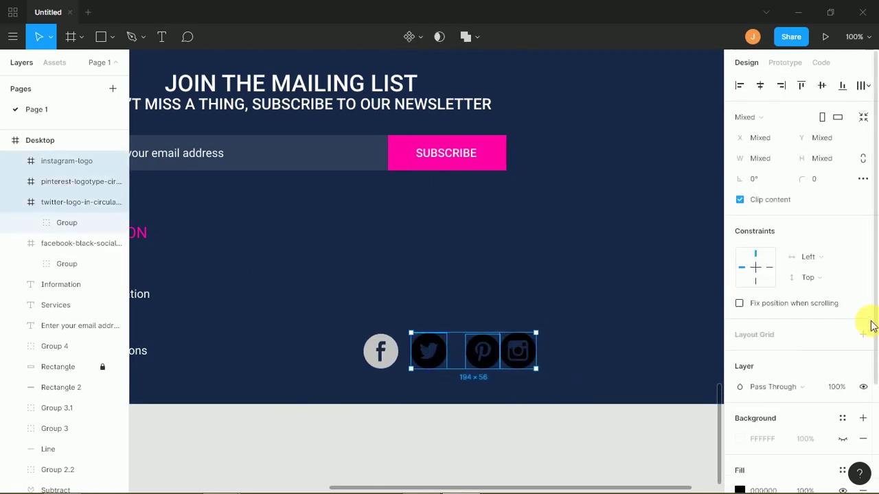
- Give the Twitter, Pinterest and Instagram icons the same grey as the Facebook icon
{"action": "scroll", "coordinate": [868, 344], "scroll_direction": "down", "scroll_amount": 3}
{"action": "left_click", "coordinate": [739, 358]}
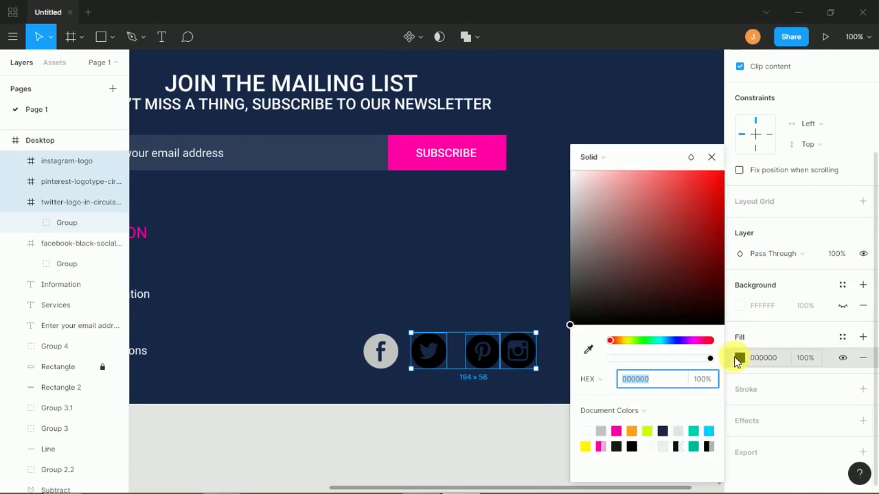
{"action": "key", "text": "i"}
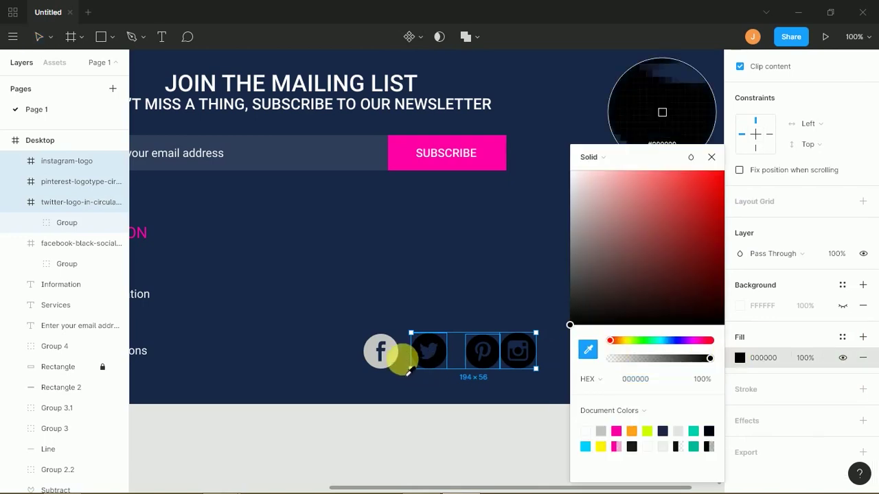
{"action": "left_click", "coordinate": [393, 356]}
{"action": "left_click", "coordinate": [425, 437]}
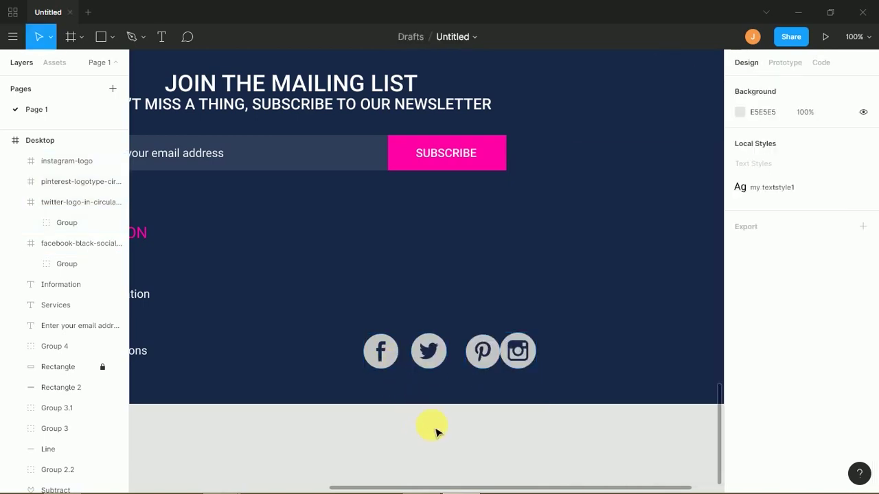
- Distribute the four social icons evenly and align them vertically
{"action": "left_click_drag", "start_coordinate": [465, 382], "coordinate": [378, 377]}
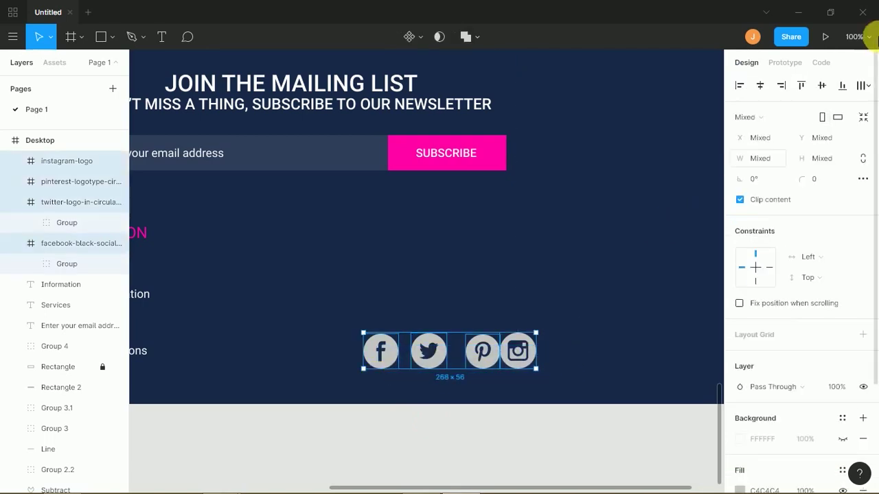
{"action": "left_click", "coordinate": [869, 87]}
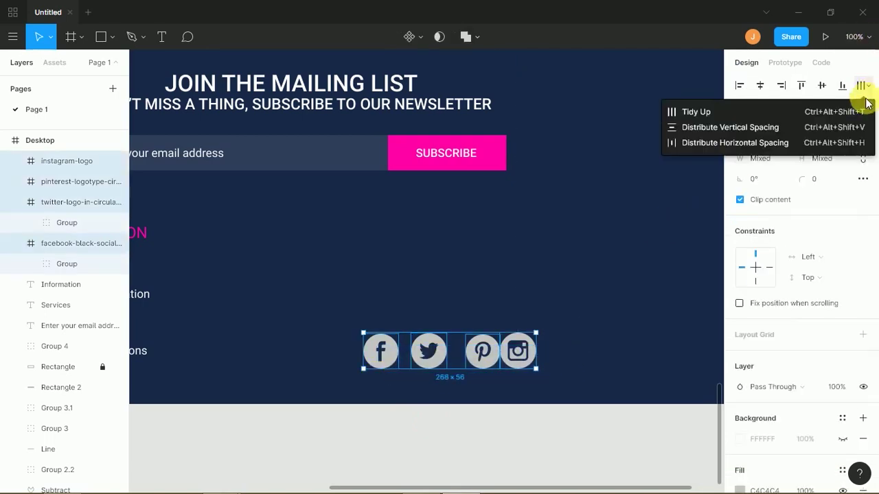
{"action": "left_click", "coordinate": [781, 142]}
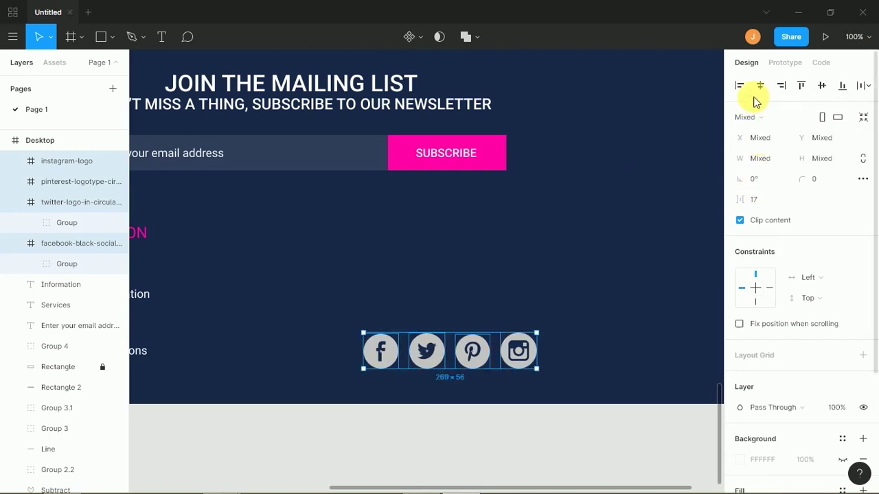
{"action": "left_click", "coordinate": [842, 85]}
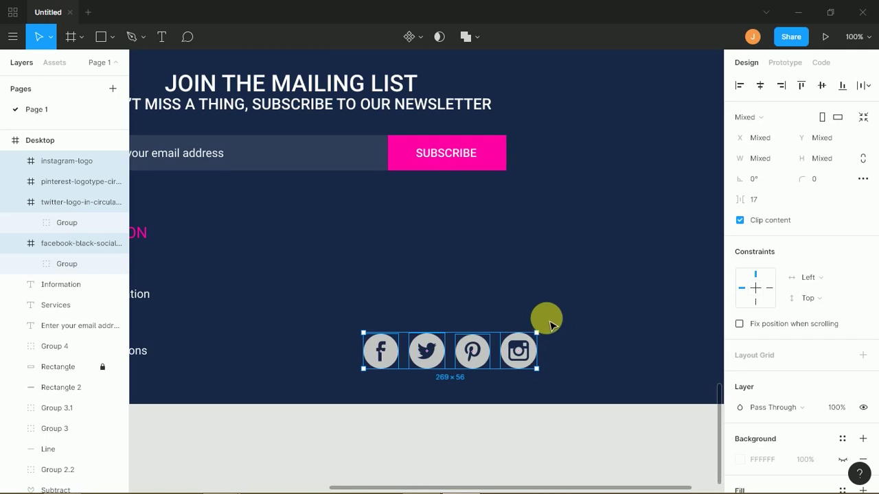
- Enlarge the Pinterest icon to 55 px and tidy the four icons to 17 px spacing
{"action": "left_click", "coordinate": [512, 350]}
{"action": "left_click", "coordinate": [472, 351]}
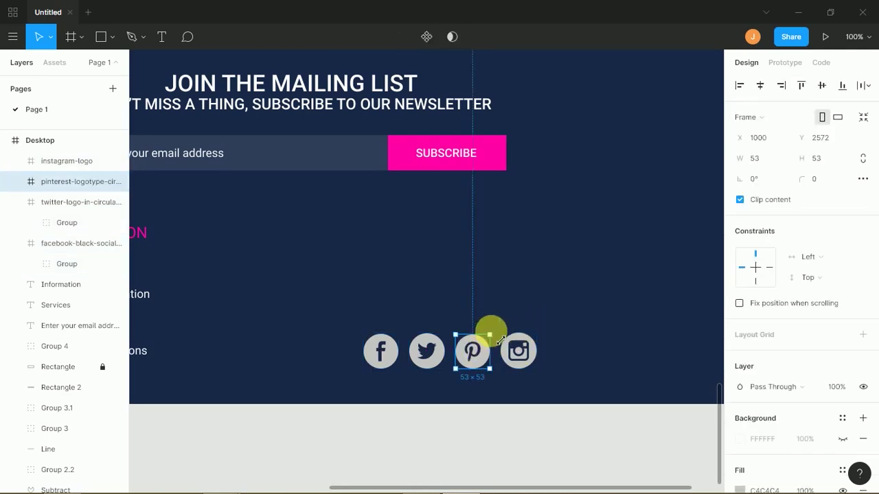
{"action": "left_click_drag", "start_coordinate": [502, 339], "coordinate": [502, 341]}
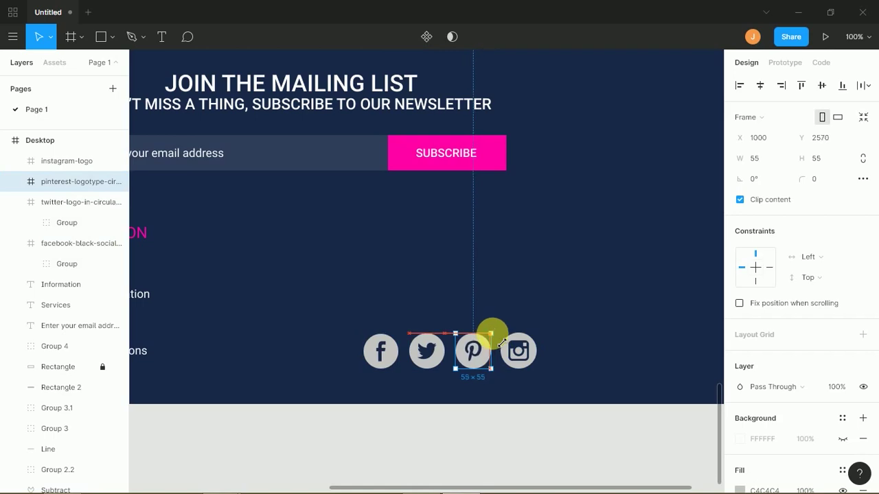
{"action": "left_click", "coordinate": [550, 347]}
{"action": "left_click_drag", "start_coordinate": [562, 335], "coordinate": [368, 401]}
{"action": "left_click", "coordinate": [528, 363]}
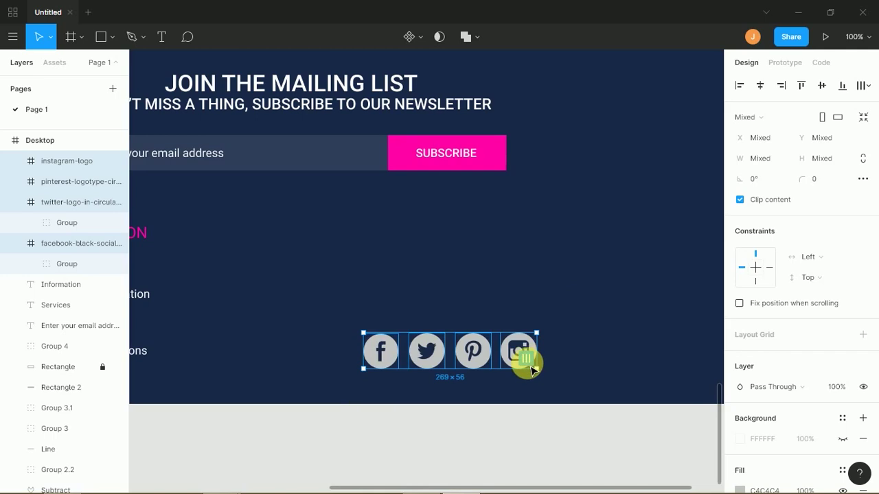
{"action": "left_click_drag", "start_coordinate": [532, 365], "coordinate": [536, 343]}
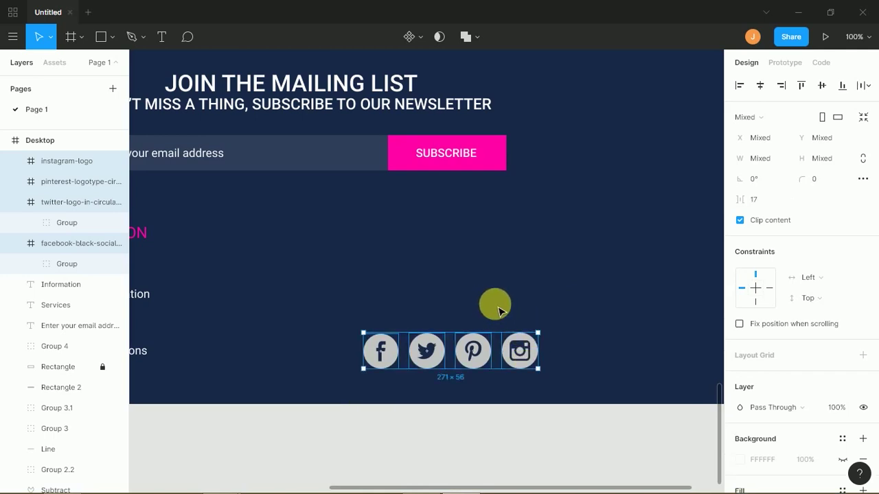
- Paste the Information heading above the icons, retitle it 'Connect with us', and shift the group left
{"action": "left_click", "coordinate": [500, 308]}
{"action": "scroll", "coordinate": [467, 275], "scroll_direction": "down", "scroll_amount": 5}
{"action": "key", "text": "ctrl+v"}
{"action": "left_click_drag", "start_coordinate": [428, 265], "coordinate": [447, 275]}
{"action": "double_click", "coordinate": [443, 271]}
{"action": "type", "text": "Connect with us"}
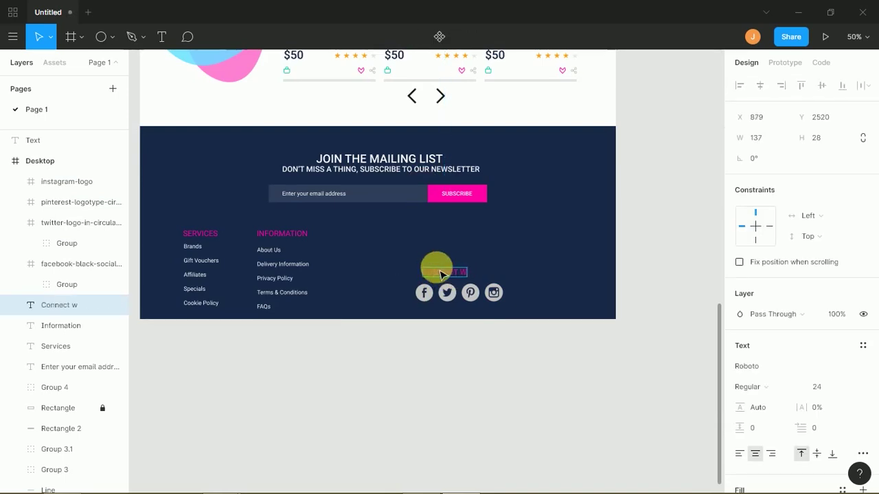
{"action": "left_click", "coordinate": [588, 181]}
{"action": "left_click_drag", "start_coordinate": [588, 181], "coordinate": [360, 255]}
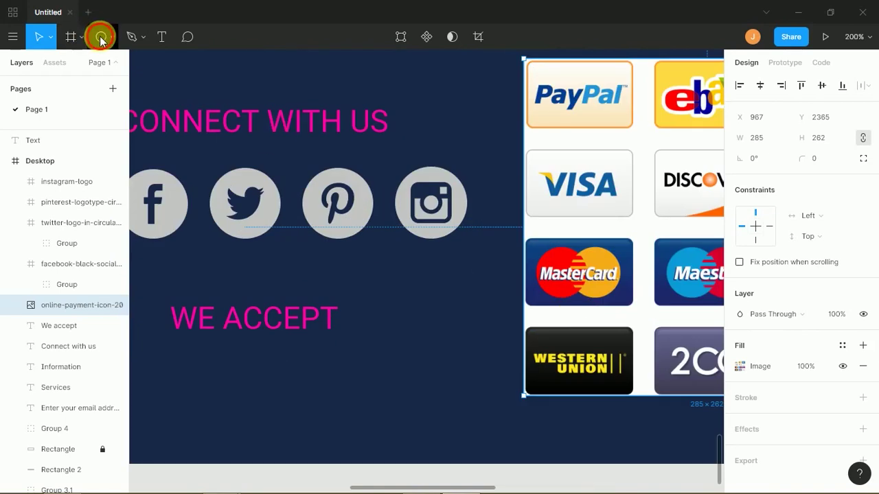
- Draw a 79×50 rectangle over the Western Union card with corner radius 8
{"action": "left_click", "coordinate": [101, 37]}
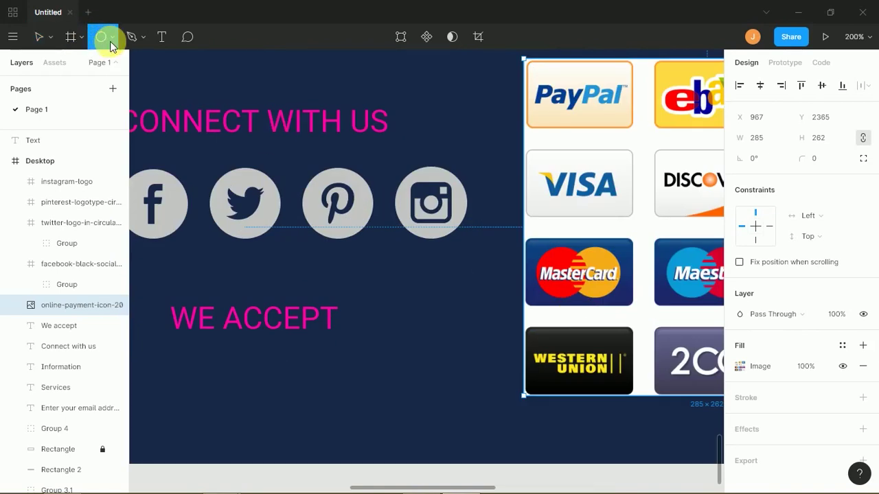
{"action": "left_click", "coordinate": [113, 38]}
{"action": "left_click", "coordinate": [87, 112]}
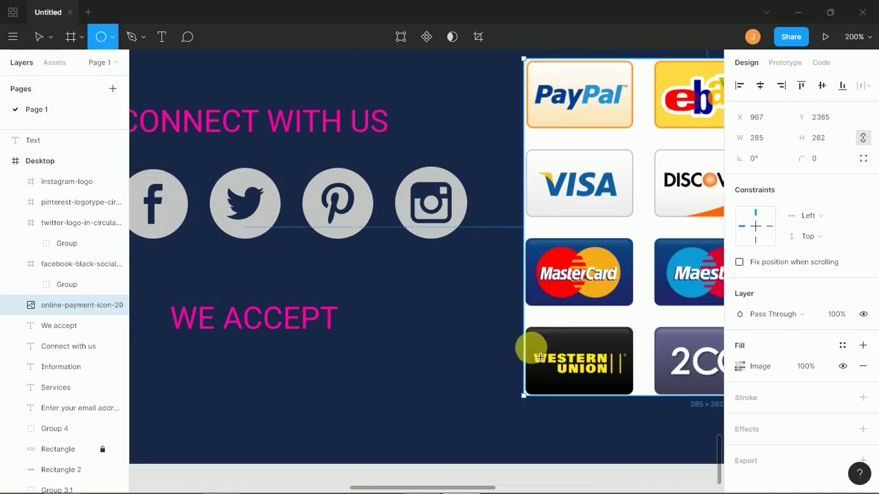
{"action": "left_click_drag", "start_coordinate": [526, 326], "coordinate": [598, 377]}
{"action": "left_click", "coordinate": [807, 159]}
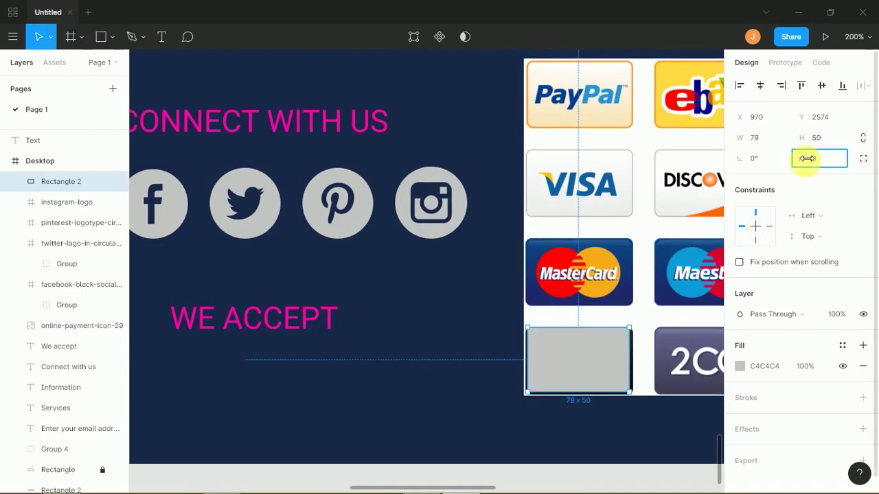
{"action": "type", "text": "8"}
{"action": "key", "text": "Return"}
- Use the rounded rectangle as a mask on the payment-logo image
{"action": "left_click_drag", "start_coordinate": [640, 328], "coordinate": [569, 298]}
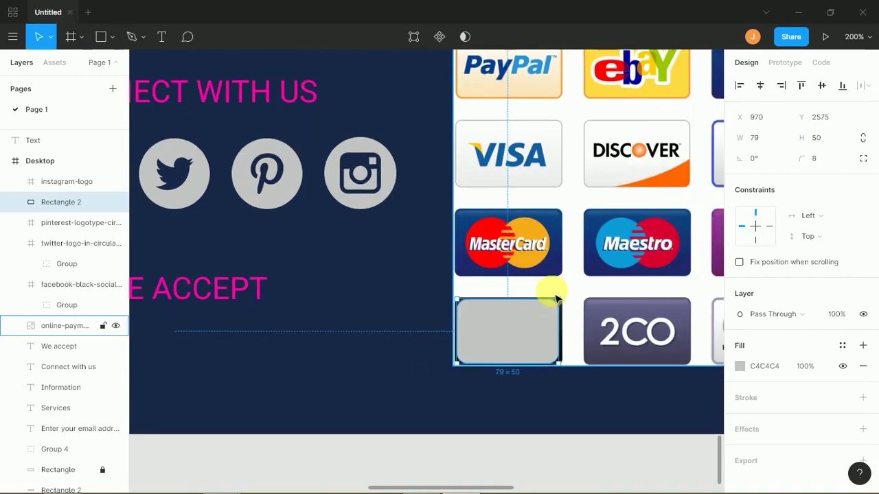
{"action": "left_click", "coordinate": [556, 297]}
{"action": "key", "text": "ctrl+shift+]"}
{"action": "left_click_drag", "start_coordinate": [453, 389], "coordinate": [530, 339]}
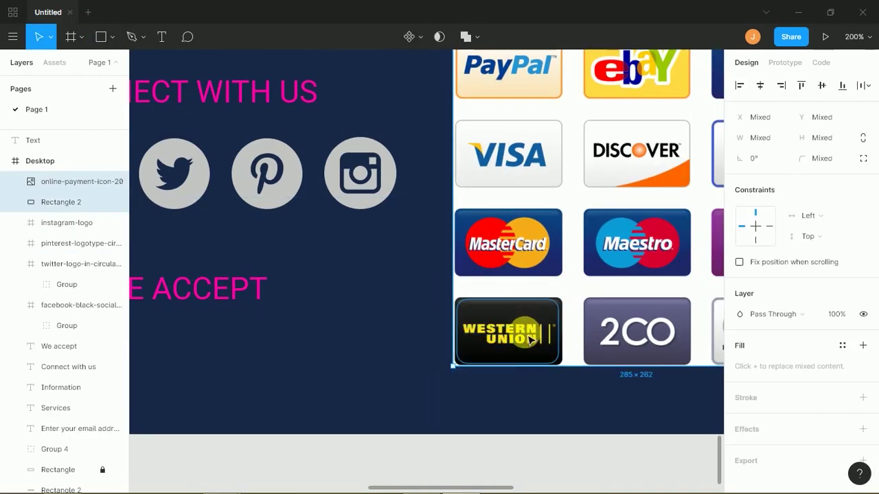
{"action": "right_click", "coordinate": [526, 338]}
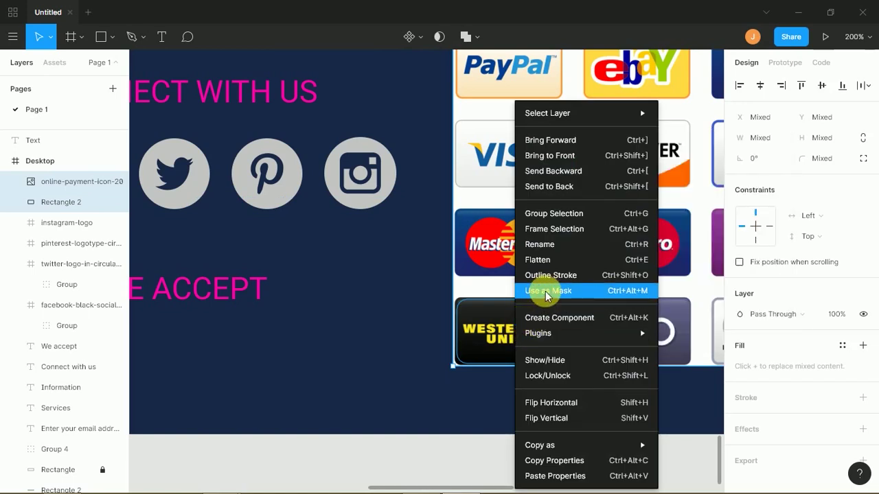
{"action": "left_click", "coordinate": [542, 295]}
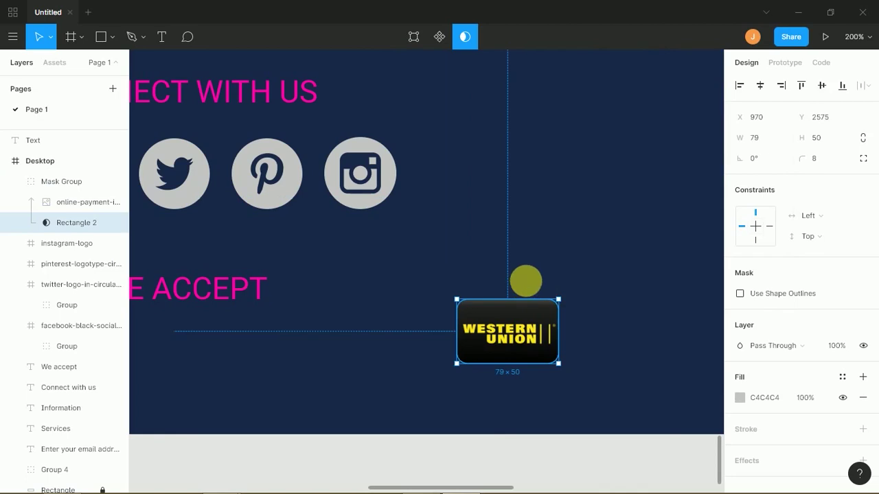
{"action": "left_click", "coordinate": [529, 284]}
- Place the Western Union card under WE ACCEPT and add a copy beside it showing MasterCard
{"action": "left_click_drag", "start_coordinate": [498, 346], "coordinate": [340, 358]}
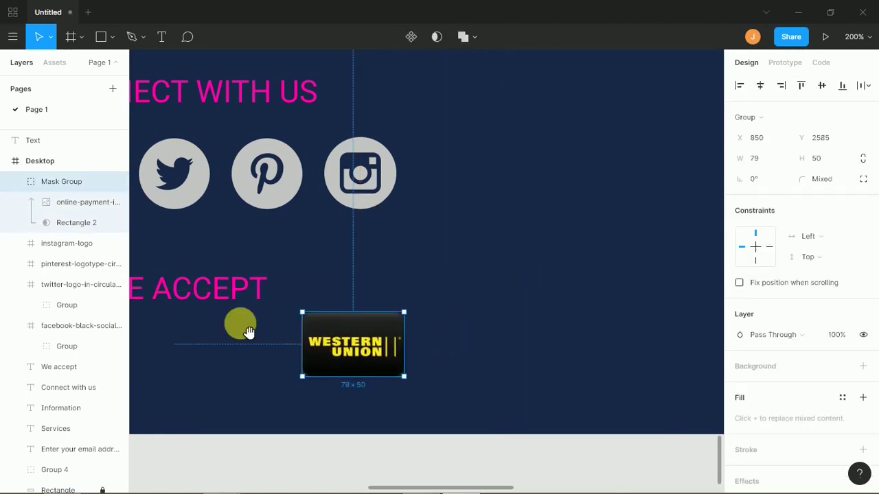
{"action": "scroll", "coordinate": [298, 312], "scroll_direction": "left", "scroll_amount": 5}
{"action": "left_click_drag", "start_coordinate": [504, 276], "coordinate": [280, 307]}
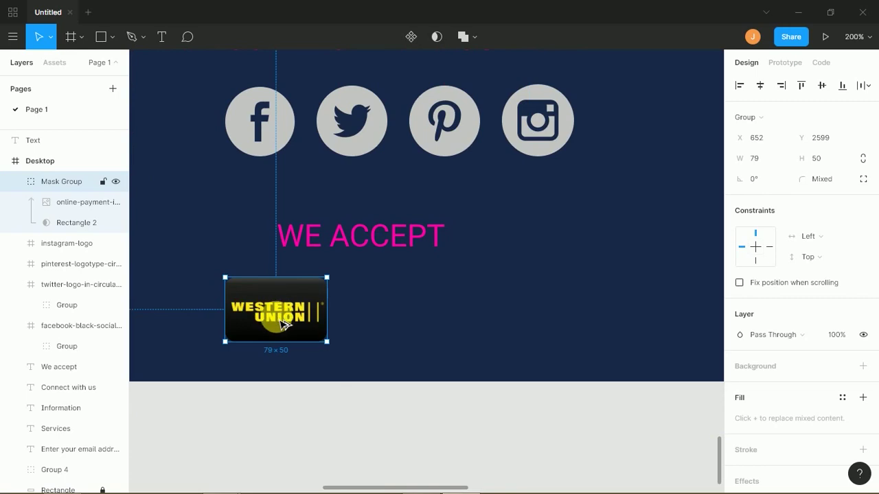
{"action": "left_click_drag", "start_coordinate": [281, 317], "coordinate": [400, 314]}
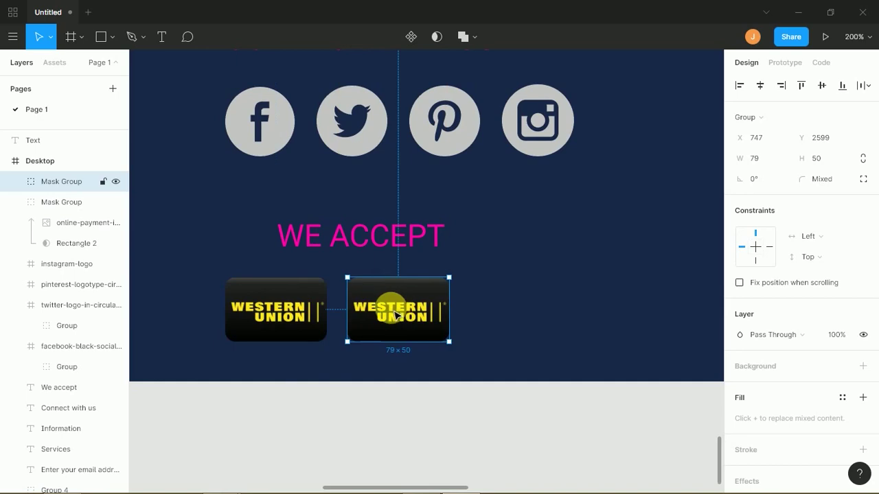
{"action": "double_click", "coordinate": [397, 314]}
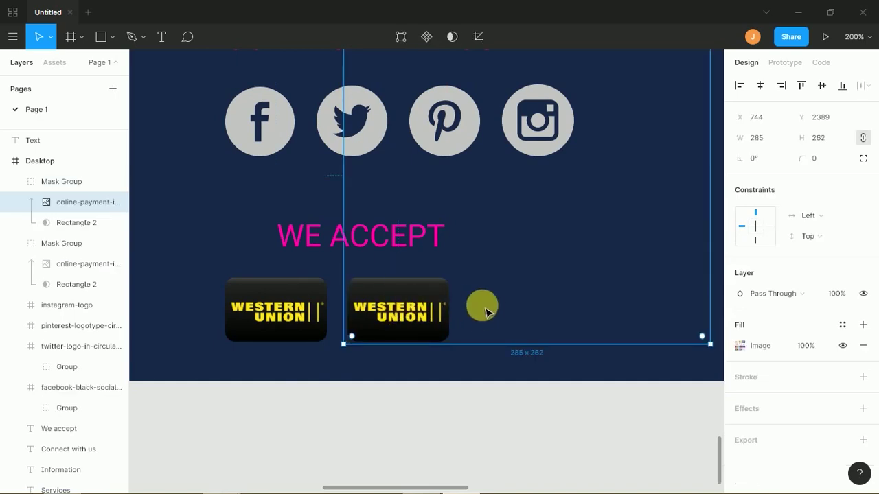
{"action": "key", "text": "Down"}
{"action": "key", "text": "Down"}
{"action": "key", "text": "Down"}
{"action": "key", "text": "Down"}
{"action": "left_click_drag", "start_coordinate": [478, 338], "coordinate": [464, 350]}
{"action": "left_click", "coordinate": [322, 417]}
- Duplicate the MasterCard card to the right and shift its image to show a centred VISA logo
{"action": "left_click", "coordinate": [386, 325]}
{"action": "left_click_drag", "start_coordinate": [387, 326], "coordinate": [511, 325]}
{"action": "scroll", "coordinate": [443, 261], "scroll_direction": "right", "scroll_amount": 2}
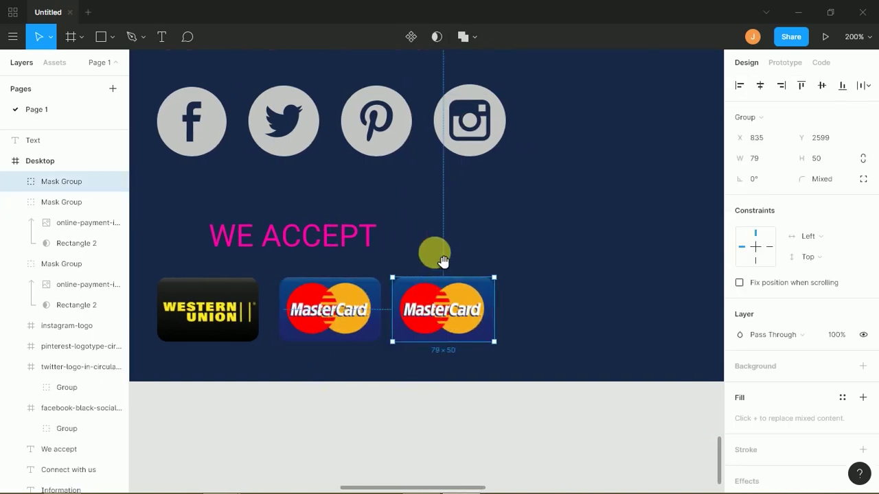
{"action": "double_click", "coordinate": [444, 309]}
{"action": "left_click_drag", "start_coordinate": [486, 290], "coordinate": [484, 347]}
{"action": "left_click_drag", "start_coordinate": [488, 289], "coordinate": [496, 320]}
{"action": "key", "text": "Left"}
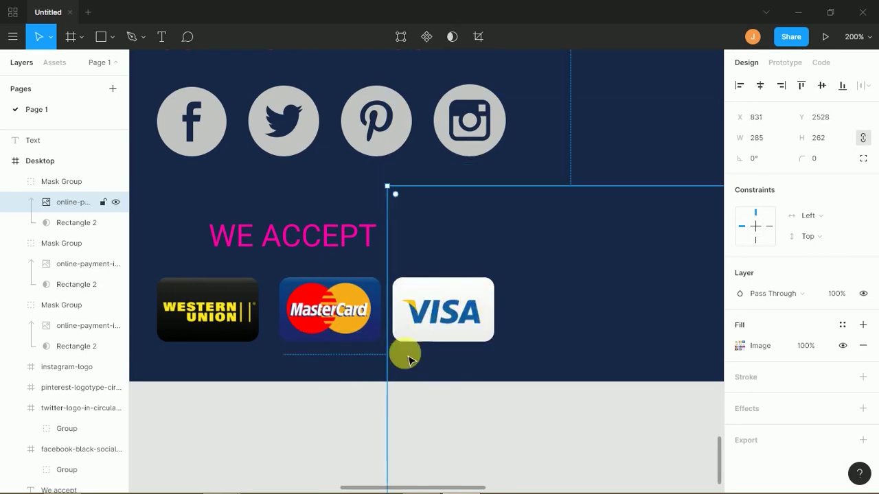
{"action": "left_click", "coordinate": [370, 398]}
- Add a fourth card showing PayPal, then select all four payment cards
{"action": "left_click", "coordinate": [429, 326]}
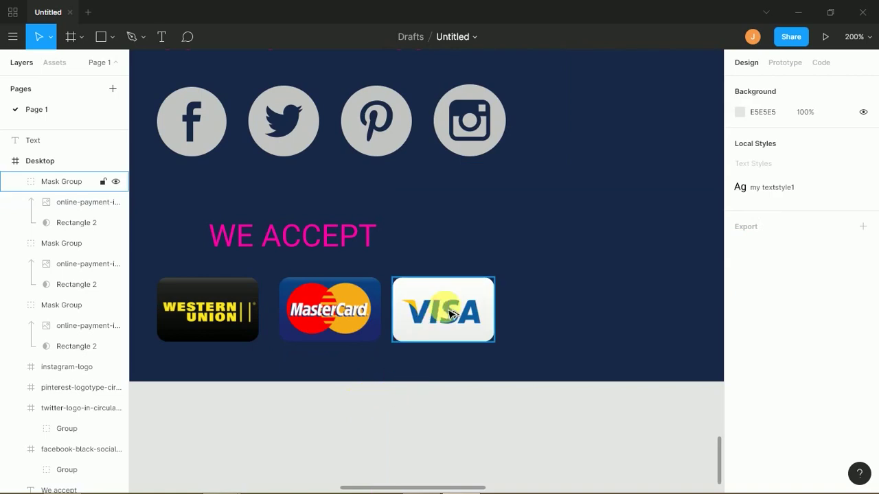
{"action": "left_click_drag", "start_coordinate": [443, 307], "coordinate": [556, 307], "text": "alt"}
{"action": "double_click", "coordinate": [539, 304]}
{"action": "left_click_drag", "start_coordinate": [554, 261], "coordinate": [563, 361]}
{"action": "left_click", "coordinate": [486, 395]}
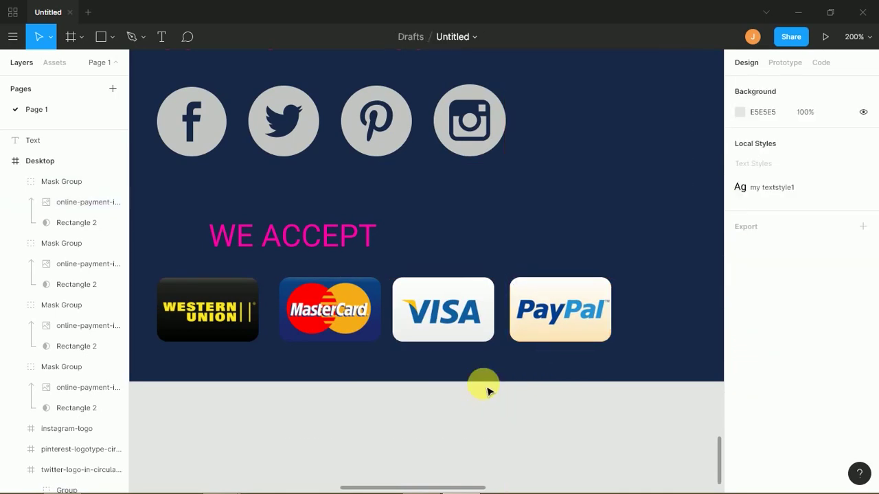
{"action": "left_click", "coordinate": [537, 331]}
{"action": "left_click", "coordinate": [541, 330]}
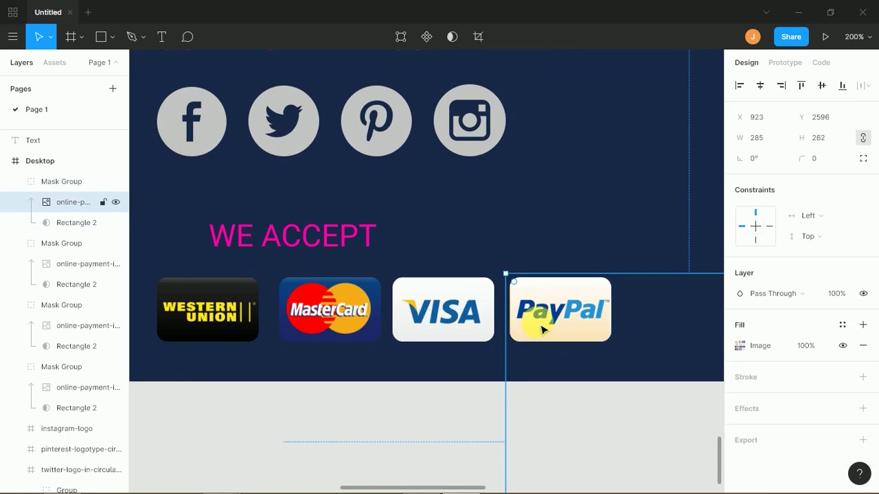
{"action": "left_click", "coordinate": [469, 412]}
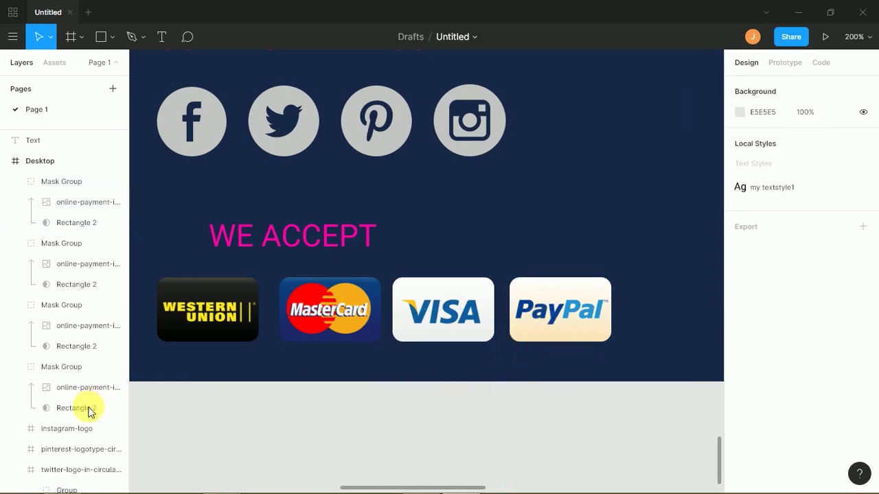
{"action": "left_click_drag", "start_coordinate": [165, 414], "coordinate": [589, 309]}
- Scale the payment cards to about 40 px tall, even their spacing, and shrink the social icons to match
{"action": "left_click_drag", "start_coordinate": [622, 352], "coordinate": [509, 330]}
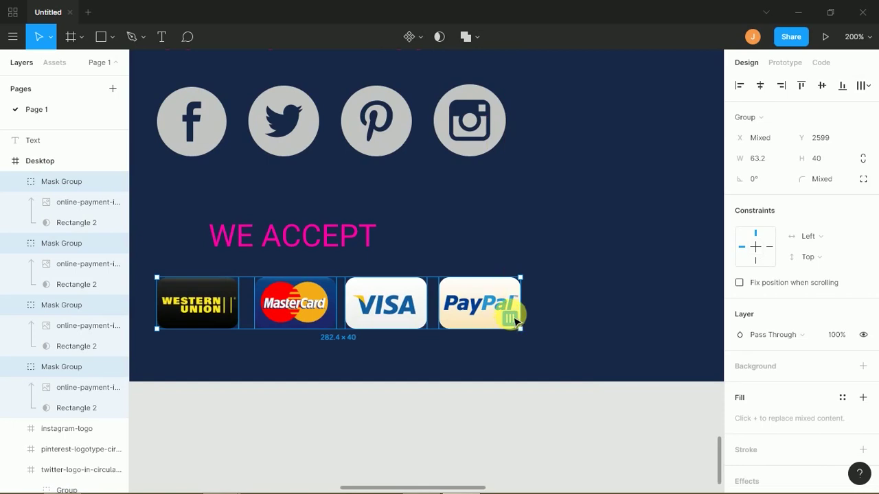
{"action": "left_click", "coordinate": [511, 321]}
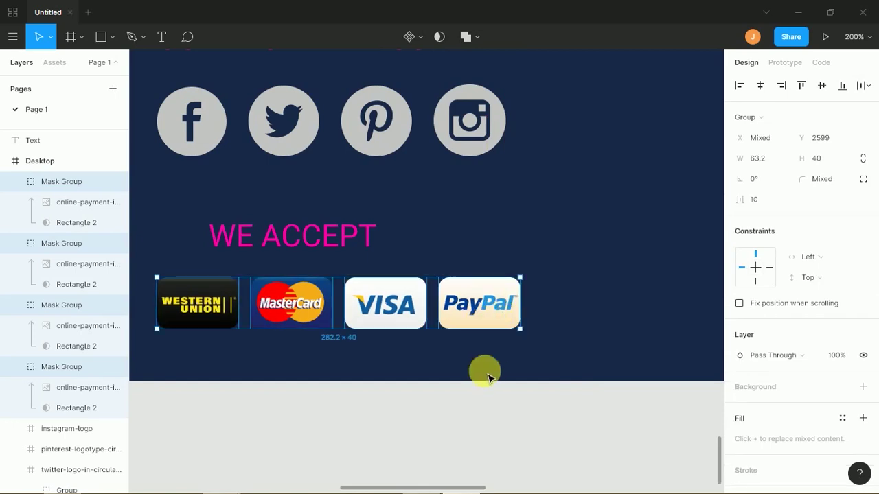
{"action": "key", "text": "shift+0"}
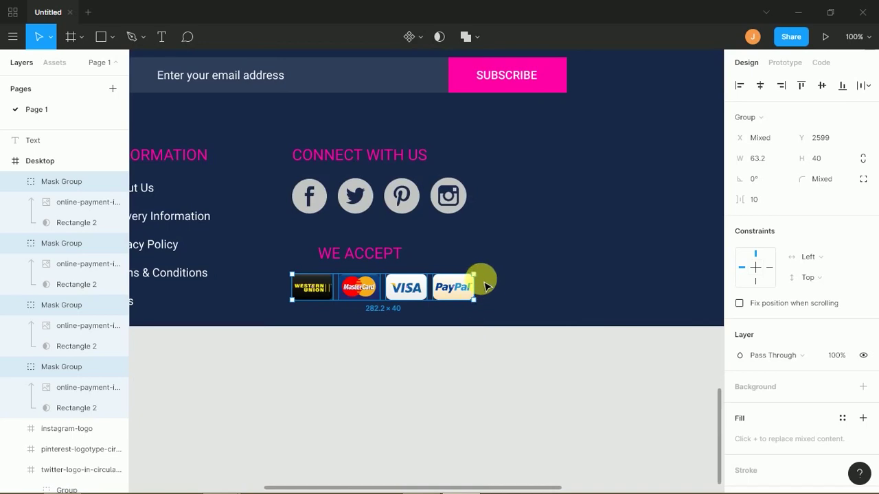
{"action": "left_click_drag", "start_coordinate": [500, 208], "coordinate": [309, 206]}
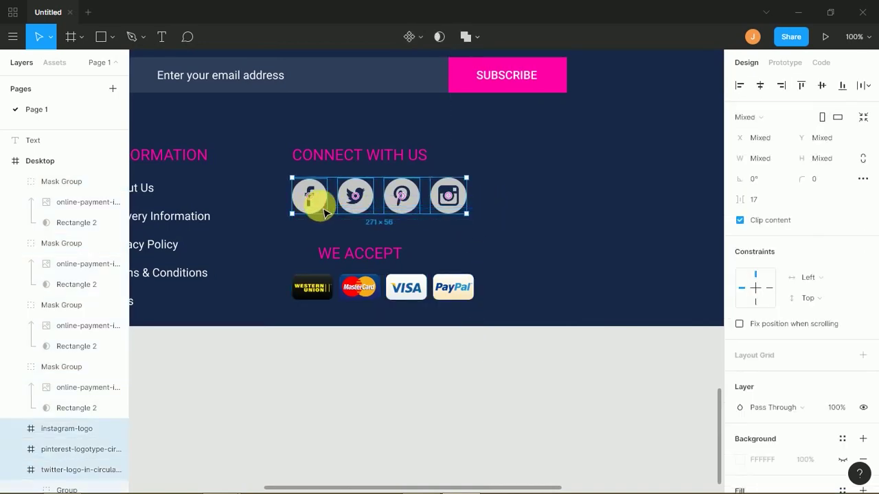
{"action": "left_click_drag", "start_coordinate": [466, 214], "coordinate": [433, 210]}
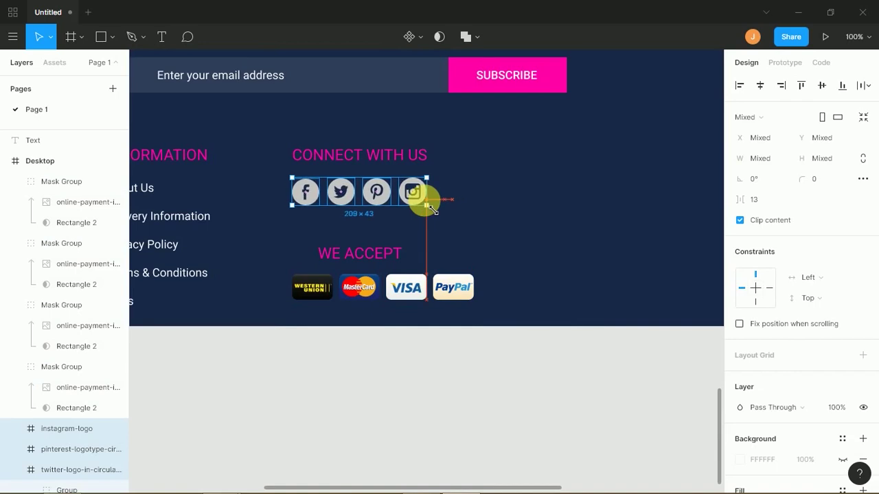
{"action": "left_click", "coordinate": [448, 234]}
- Align WE ACCEPT with the cards and move both up closer beneath the social icons
{"action": "left_click_drag", "start_coordinate": [493, 276], "coordinate": [317, 314]}
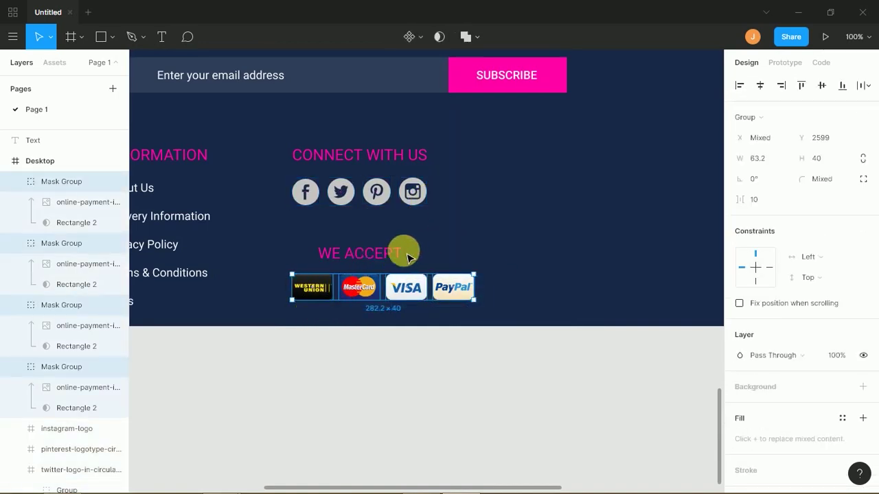
{"action": "left_click", "coordinate": [408, 250]}
{"action": "left_click_drag", "start_coordinate": [361, 261], "coordinate": [344, 263]}
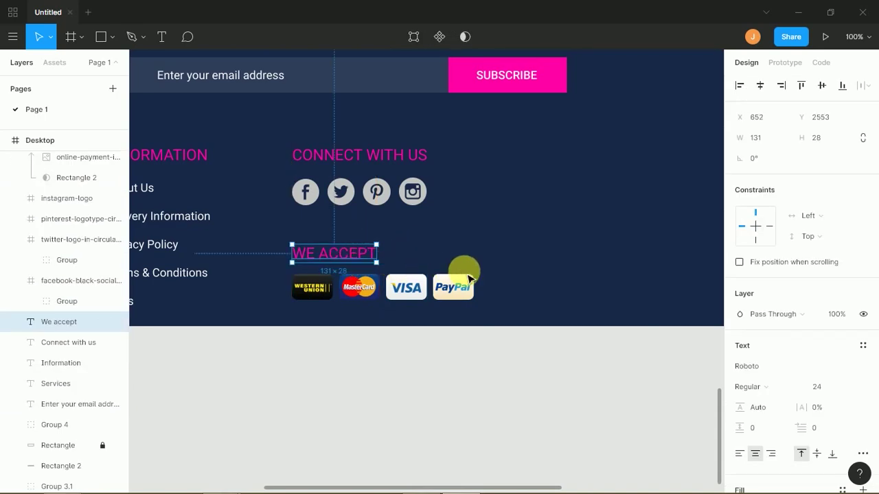
{"action": "left_click_drag", "start_coordinate": [489, 256], "coordinate": [287, 319]}
{"action": "key", "text": "shift+Up"}
{"action": "key", "text": "shift+Up"}
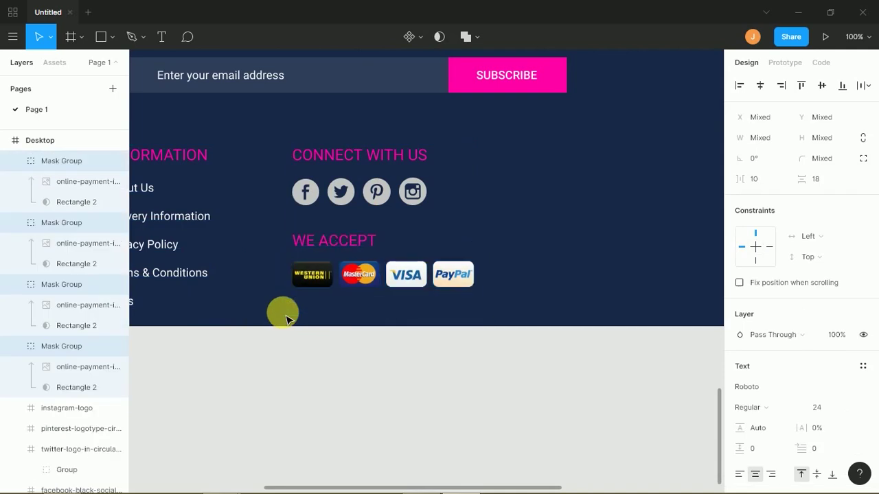
{"action": "key", "text": "minus"}
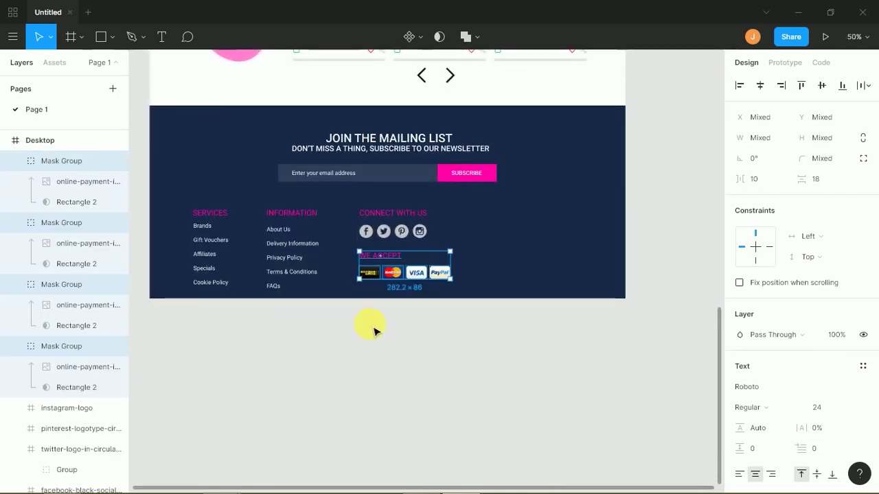
{"action": "left_click", "coordinate": [405, 342]}
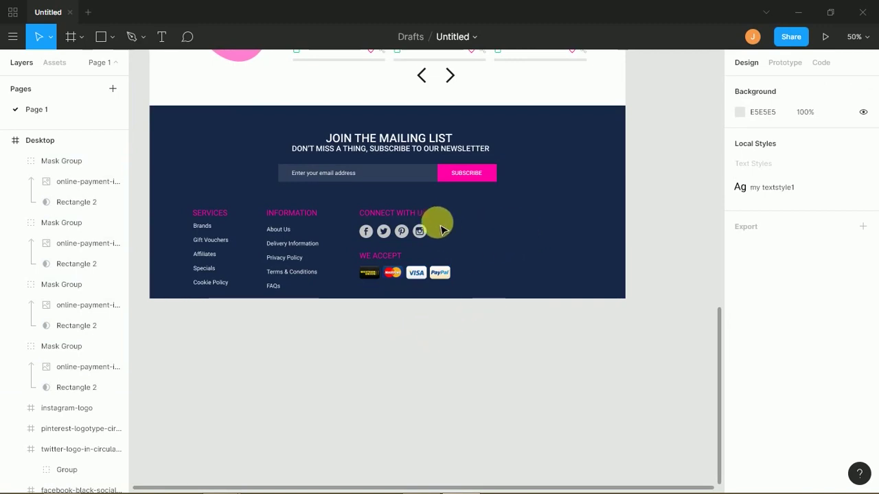
- Copy CONNECT WITH US to the right, retype it as Contact us, and open a new Chrome tab
{"action": "left_click_drag", "start_coordinate": [454, 217], "coordinate": [522, 220]}
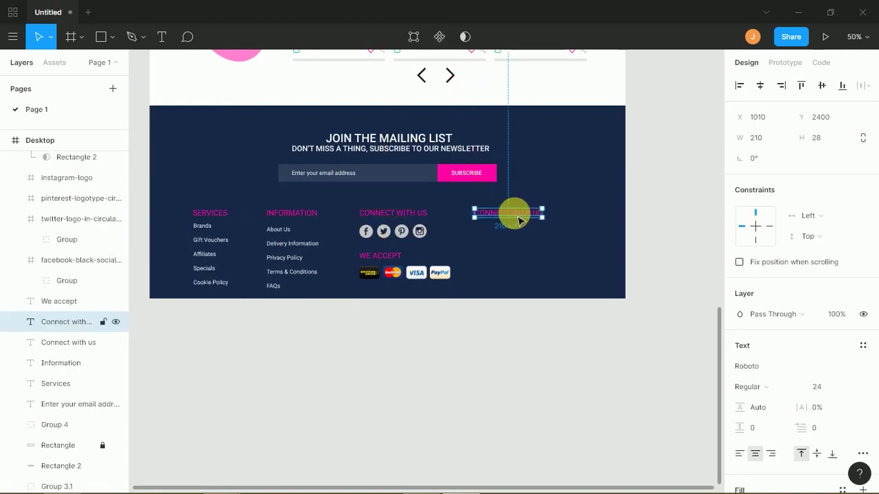
{"action": "double_click", "coordinate": [513, 218]}
{"action": "type", "text": "C"}
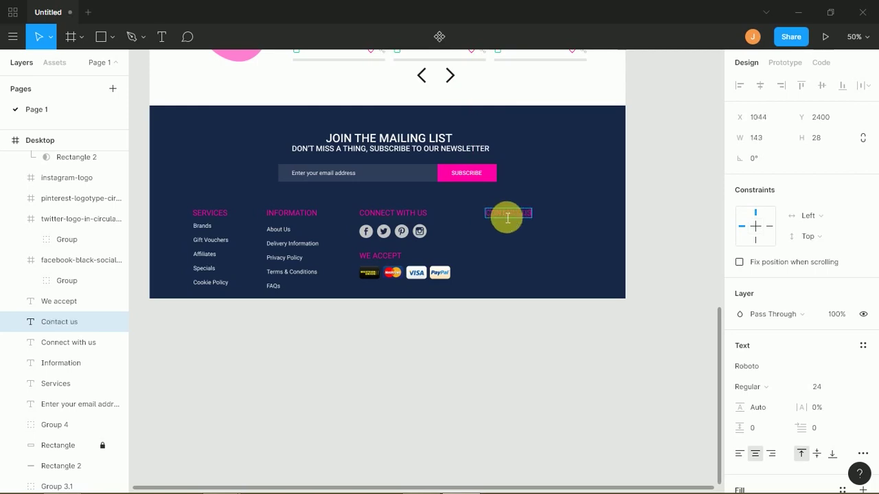
{"action": "key", "text": "alt+Tab"}
{"action": "left_click", "coordinate": [772, 11]}
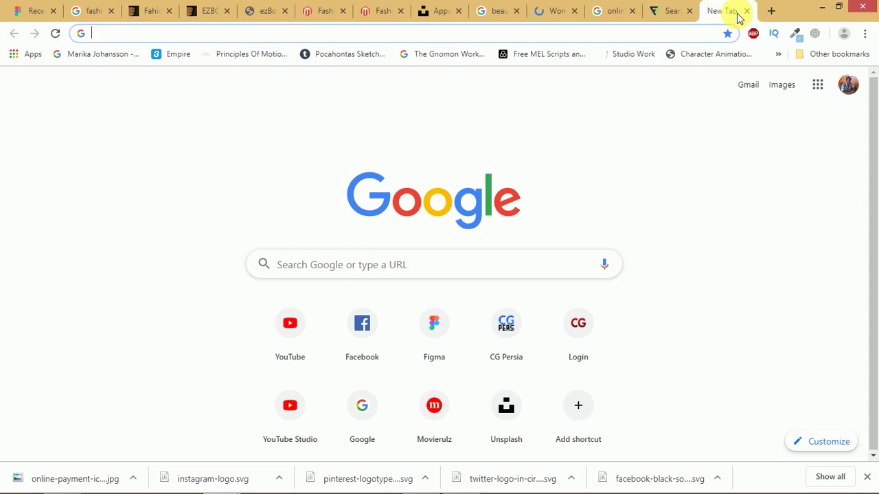
- Search Google for 'dummy newyor' and check the fake person generator result
{"action": "type", "text": "dummy"}
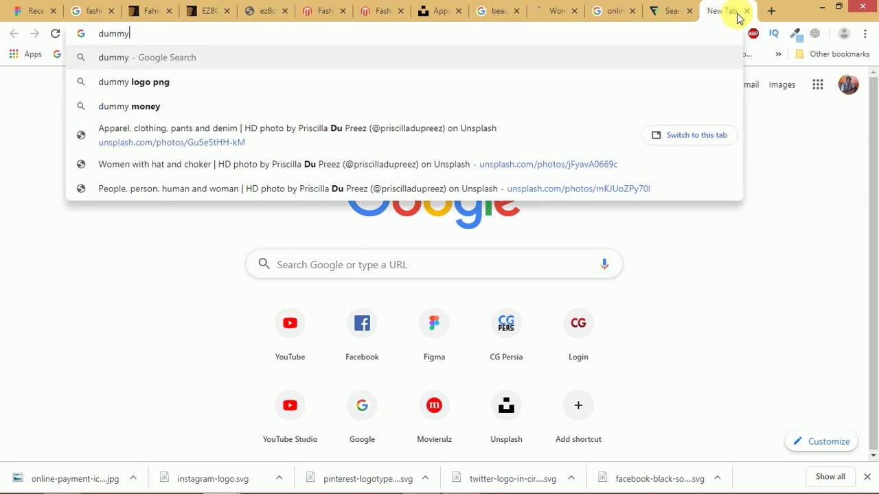
{"action": "type", "text": " newyork address"}
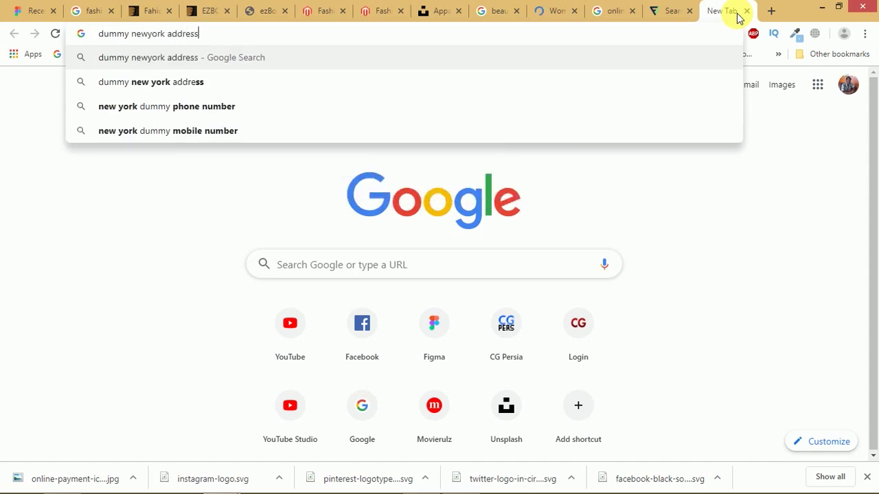
{"action": "key", "text": "Return"}
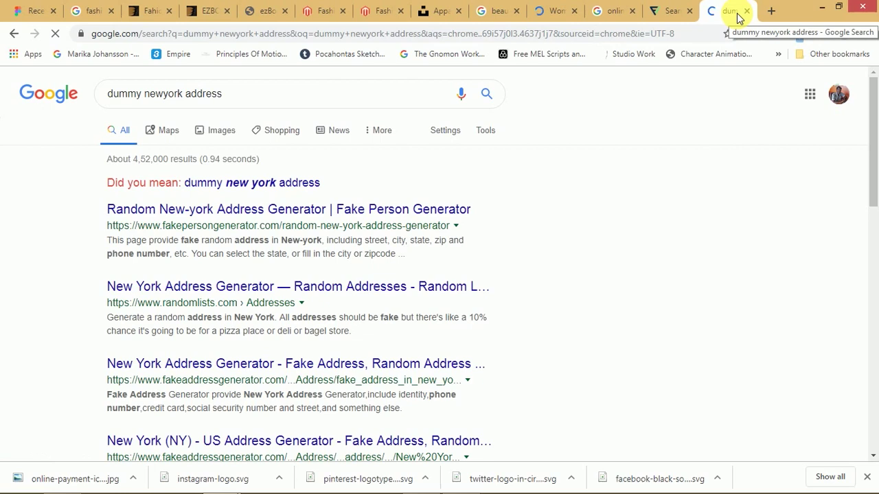
{"action": "left_click", "coordinate": [326, 217]}
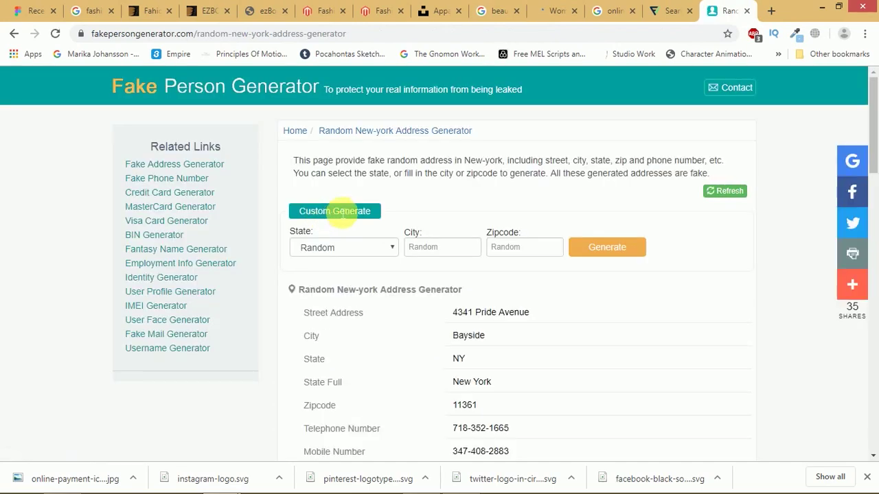
{"action": "left_click_drag", "start_coordinate": [876, 155], "coordinate": [872, 180]}
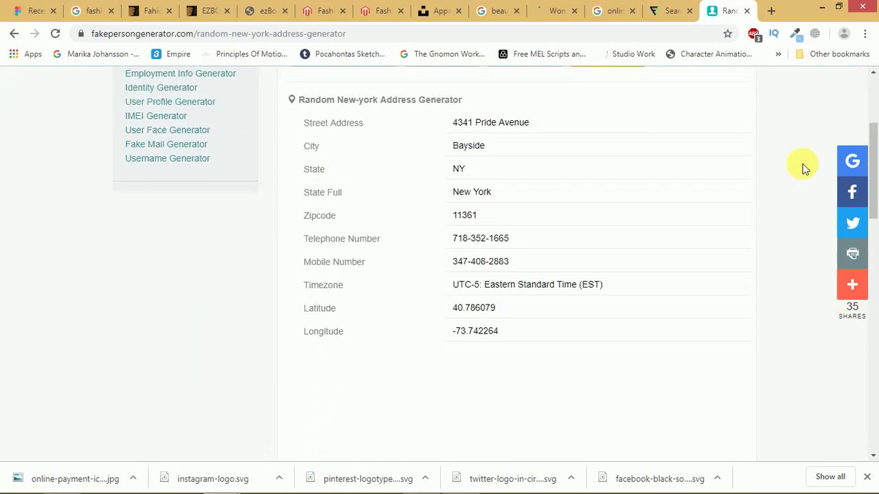
{"action": "left_click_drag", "start_coordinate": [461, 122], "coordinate": [474, 152]}
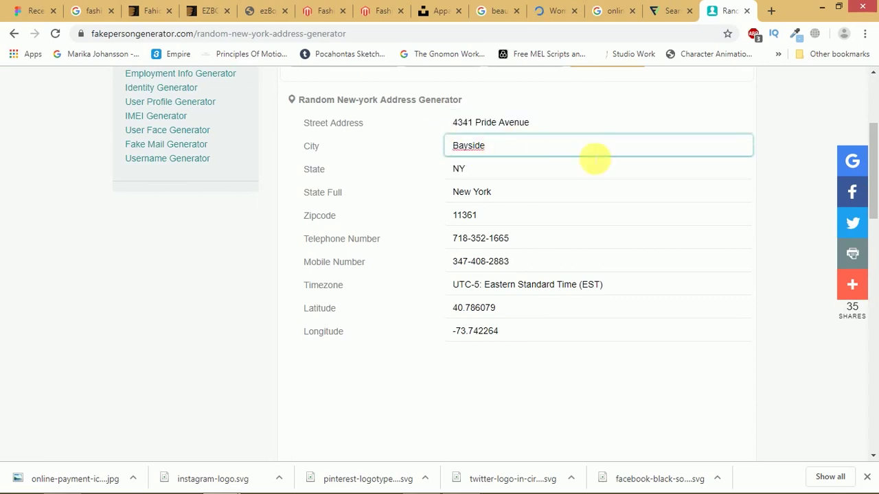
{"action": "left_click", "coordinate": [876, 263]}
{"action": "scroll", "coordinate": [755, 171], "scroll_direction": "up", "scroll_amount": 5}
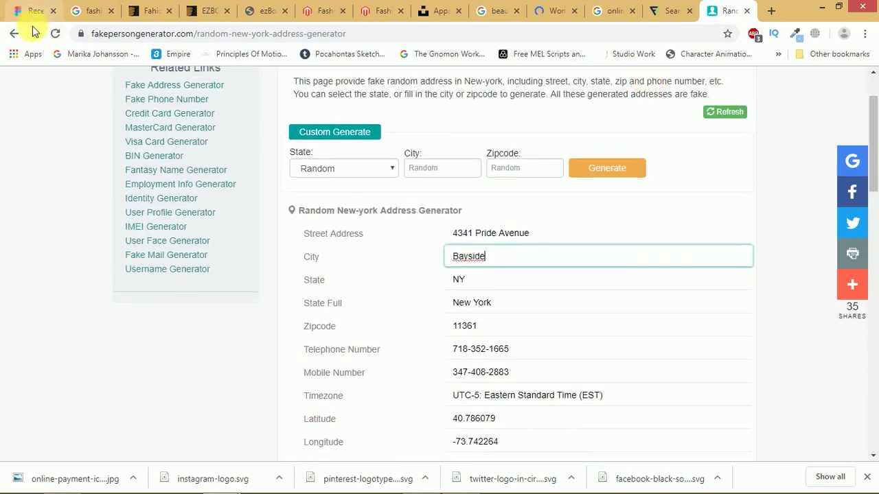
{"action": "left_click", "coordinate": [15, 33]}
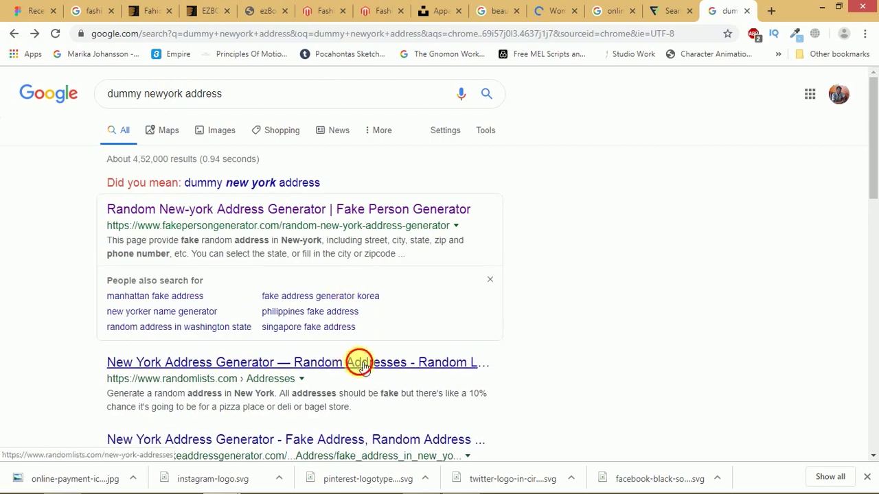
- Open randomlists.com's New York addresses and copy the second sample address
{"action": "left_click", "coordinate": [362, 367]}
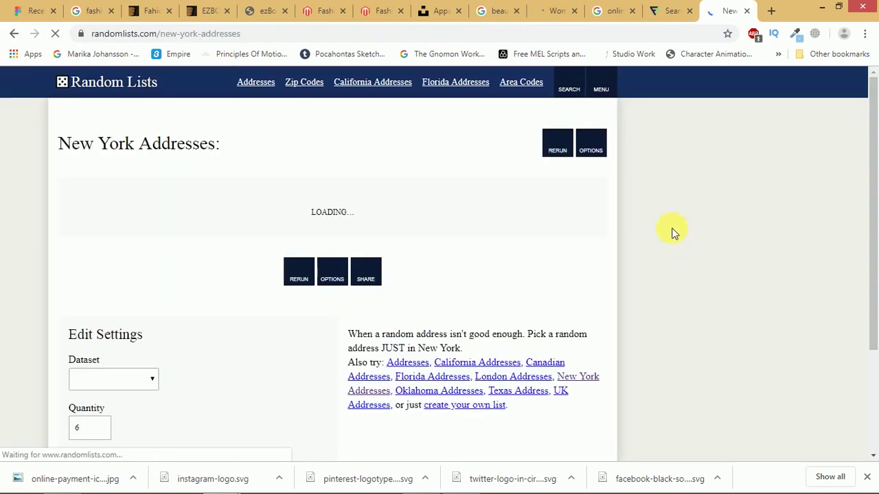
{"action": "left_click_drag", "start_coordinate": [876, 160], "coordinate": [864, 229]}
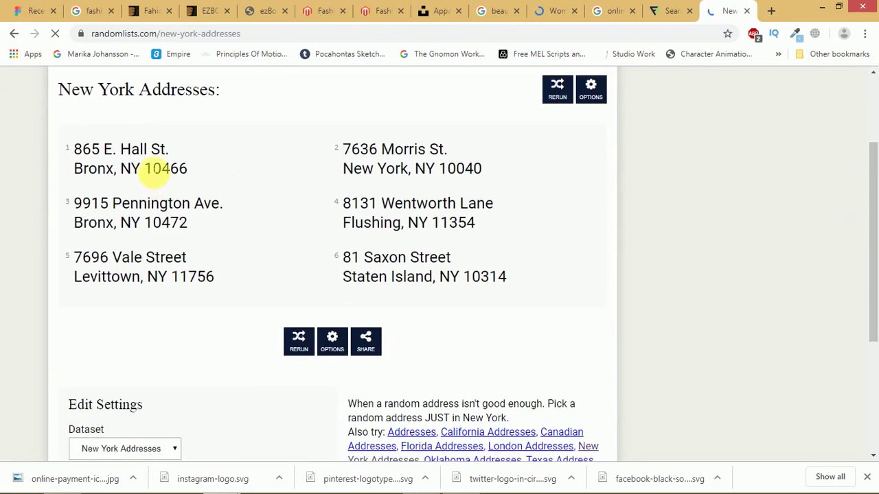
{"action": "left_click_drag", "start_coordinate": [347, 150], "coordinate": [488, 178]}
{"action": "key", "text": "ctrl+c"}
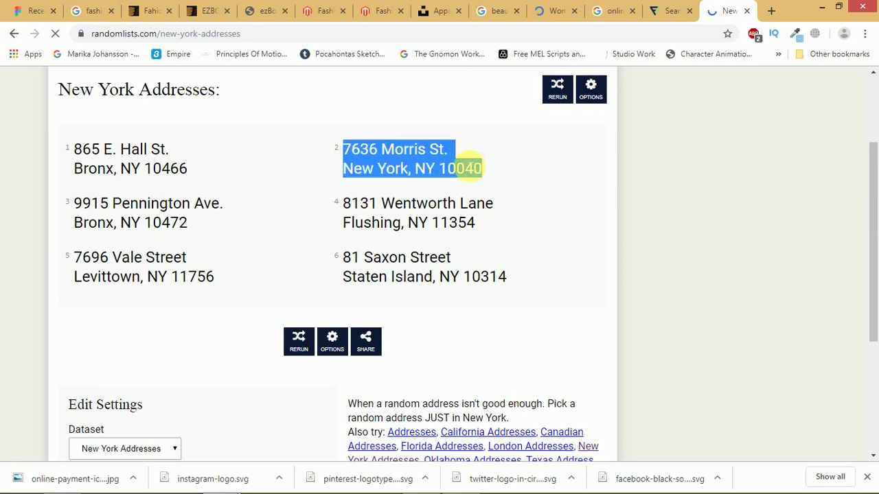
{"action": "key", "text": "alt+Tab"}
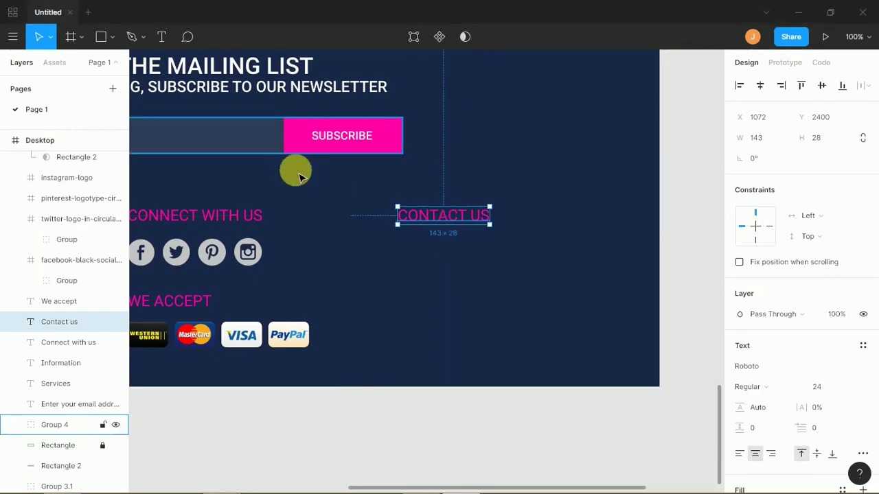
- Duplicate the Information links text under CONTACT US and paste the New York address into it
{"action": "left_click", "coordinate": [285, 211]}
{"action": "scroll", "coordinate": [474, 216], "scroll_direction": "left", "scroll_amount": 5}
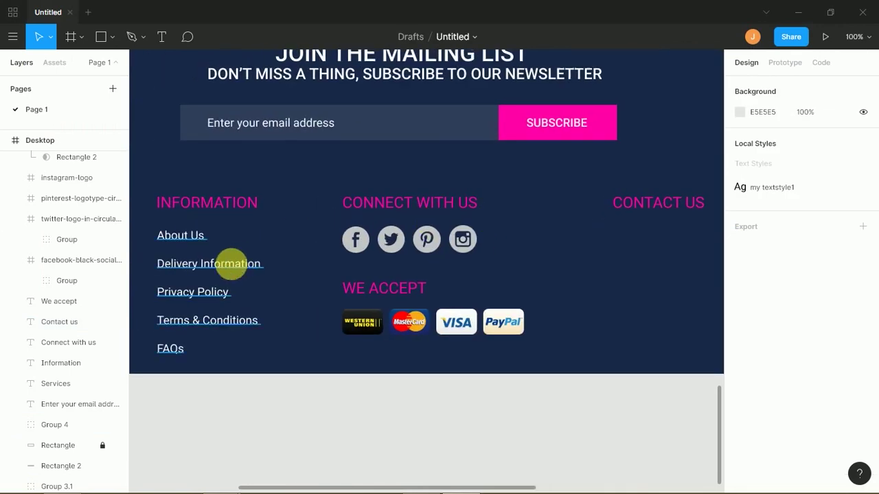
{"action": "left_click_drag", "start_coordinate": [235, 271], "coordinate": [618, 246]}
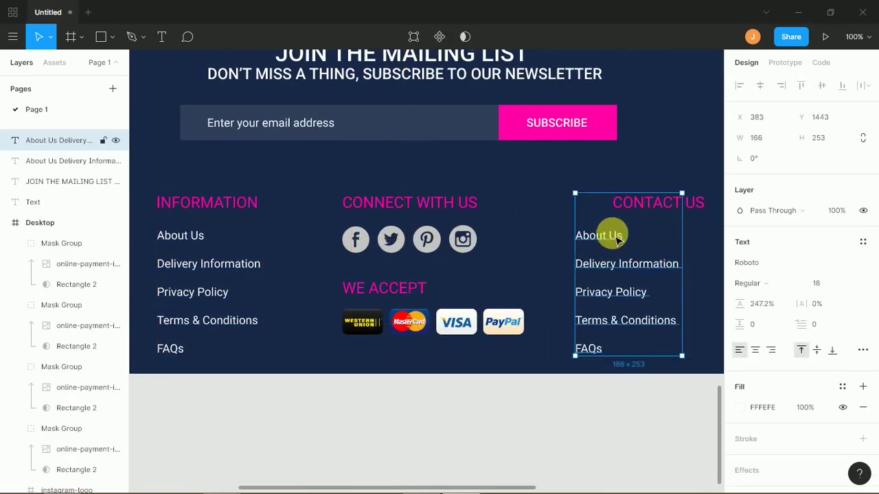
{"action": "scroll", "coordinate": [417, 188], "scroll_direction": "right", "scroll_amount": 5}
{"action": "left_click_drag", "start_coordinate": [394, 201], "coordinate": [427, 207]}
{"action": "double_click", "coordinate": [427, 208]}
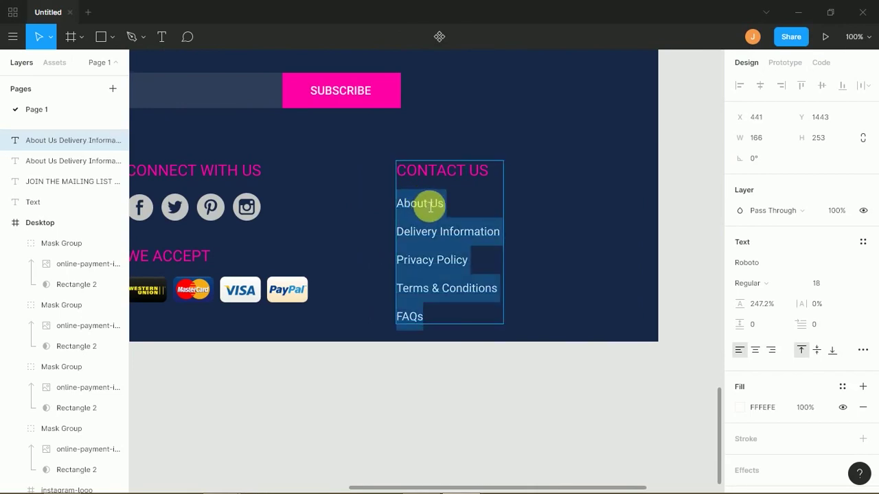
{"action": "key", "text": "ctrl+v"}
{"action": "key", "text": "Escape"}
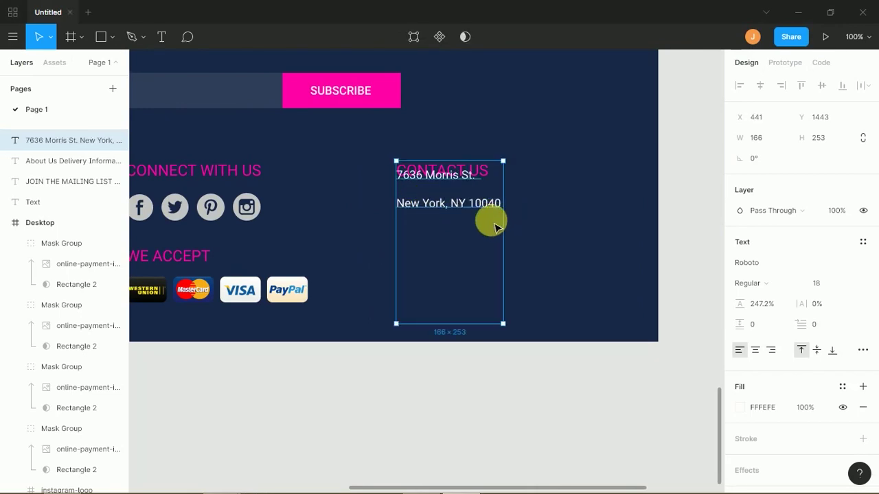
- Shorten the address box, lower its line height to about 141%, and move it below CONTACT US
{"action": "left_click_drag", "start_coordinate": [476, 323], "coordinate": [484, 216]}
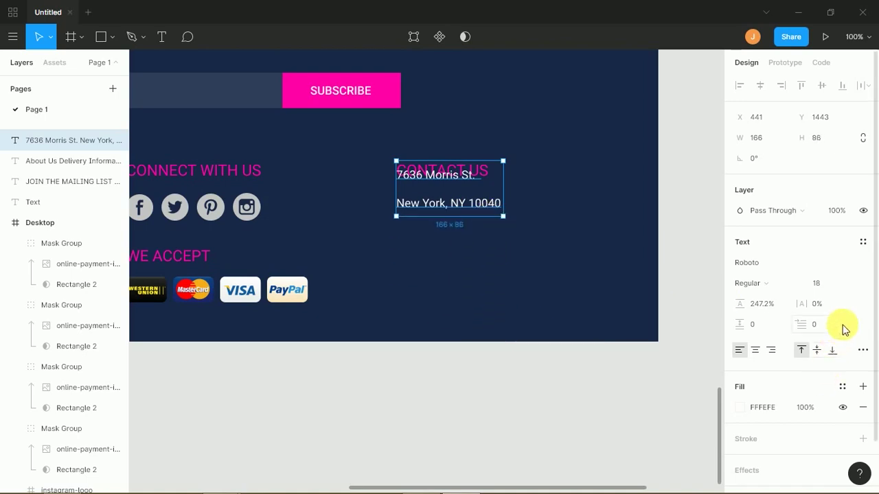
{"action": "left_click_drag", "start_coordinate": [872, 304], "coordinate": [877, 357]}
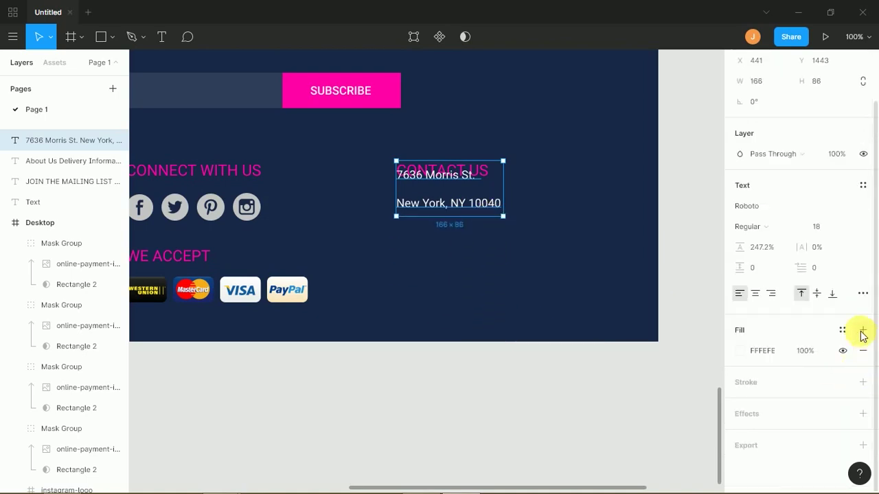
{"action": "left_click_drag", "start_coordinate": [751, 248], "coordinate": [585, 146]}
{"action": "left_click_drag", "start_coordinate": [479, 183], "coordinate": [480, 215]}
{"action": "key", "text": "alt+Tab"}
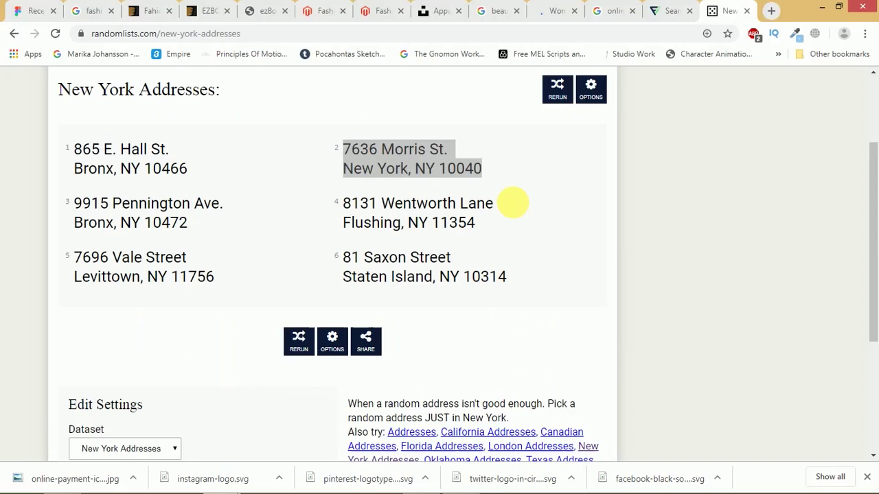
{"action": "left_click_drag", "start_coordinate": [872, 197], "coordinate": [867, 241]}
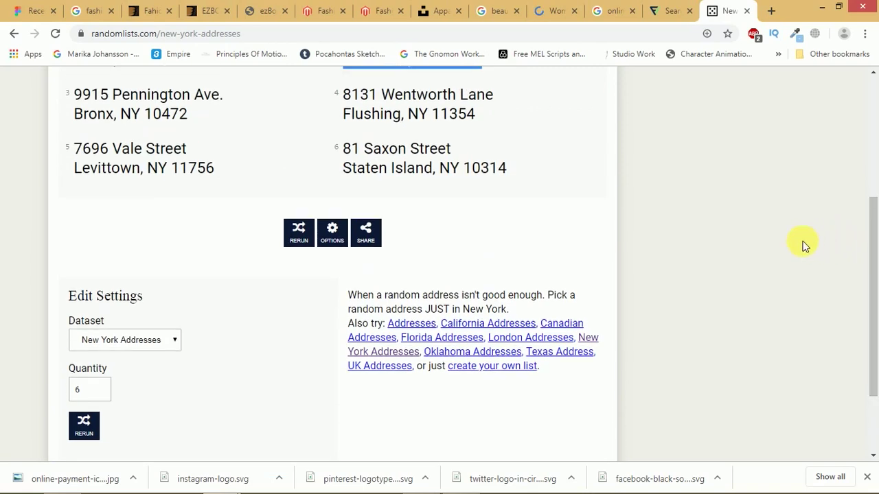
{"action": "key", "text": "alt+Tab"}
- Trim the address box to its two lines and start typing the email line in the duplicate below
{"action": "left_click", "coordinate": [585, 237]}
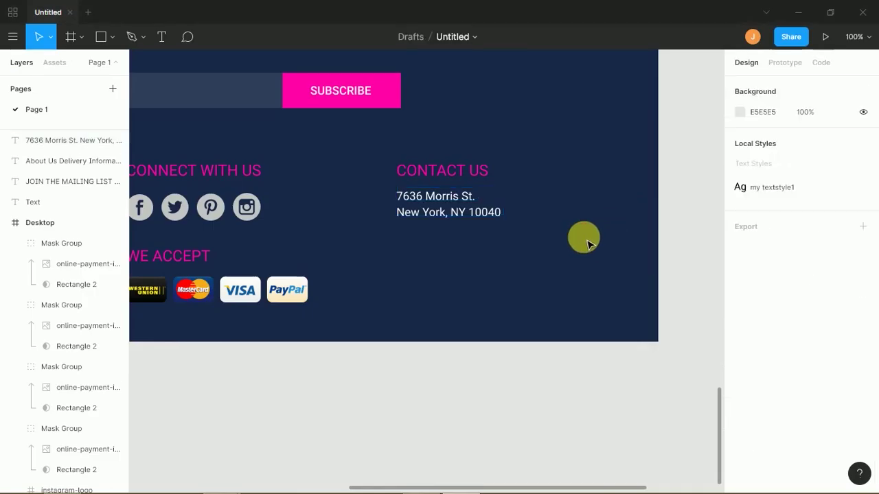
{"action": "left_click", "coordinate": [450, 214]}
{"action": "left_click_drag", "start_coordinate": [460, 245], "coordinate": [451, 263]}
{"action": "left_click", "coordinate": [449, 239]}
{"action": "double_click", "coordinate": [457, 267]}
{"action": "type", "text": "emi"}
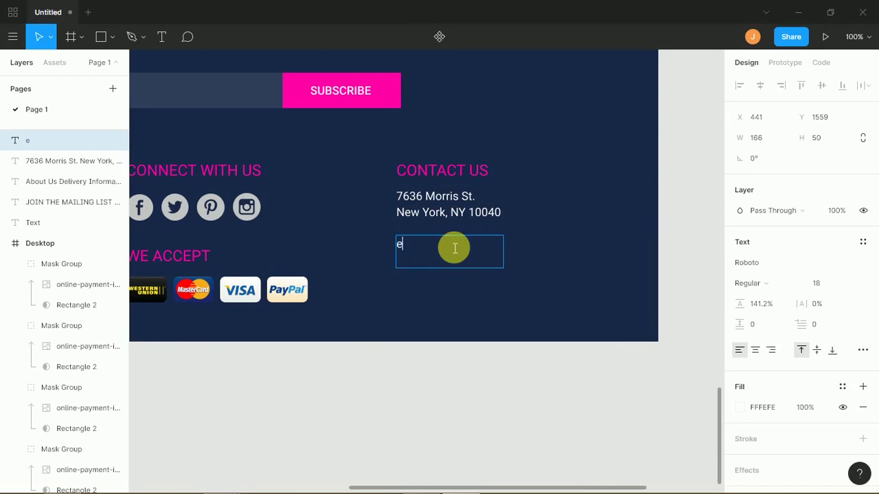
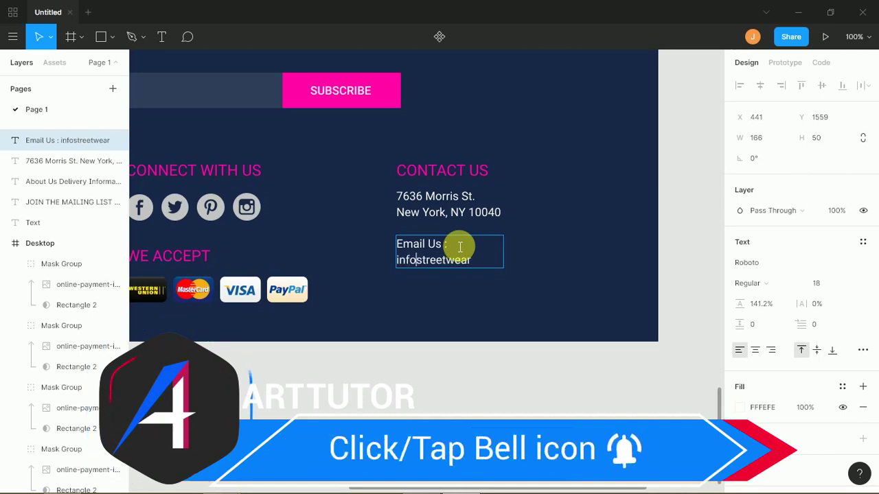
- Complete the 'wearinfo@' email address and resize its box to one line, 267 wide
{"action": "key", "text": "shift+End"}
{"action": "key", "text": "Right"}
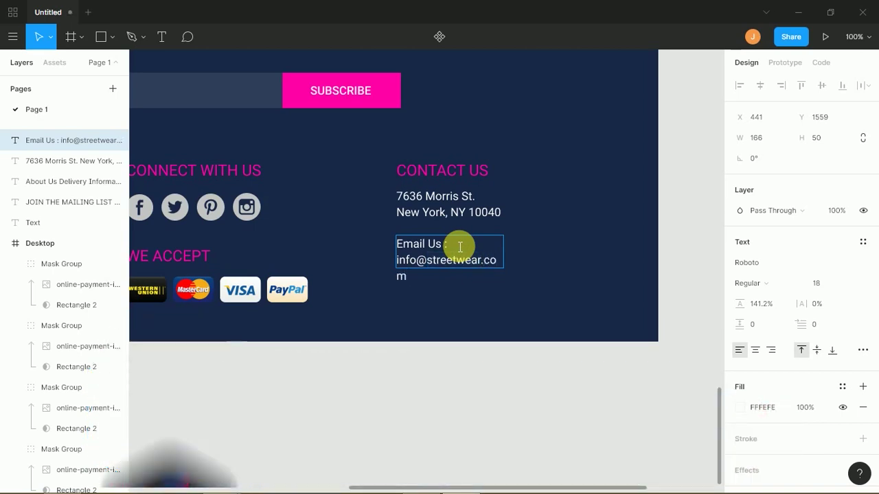
{"action": "key", "text": "Escape"}
{"action": "left_click_drag", "start_coordinate": [513, 260], "coordinate": [578, 244]}
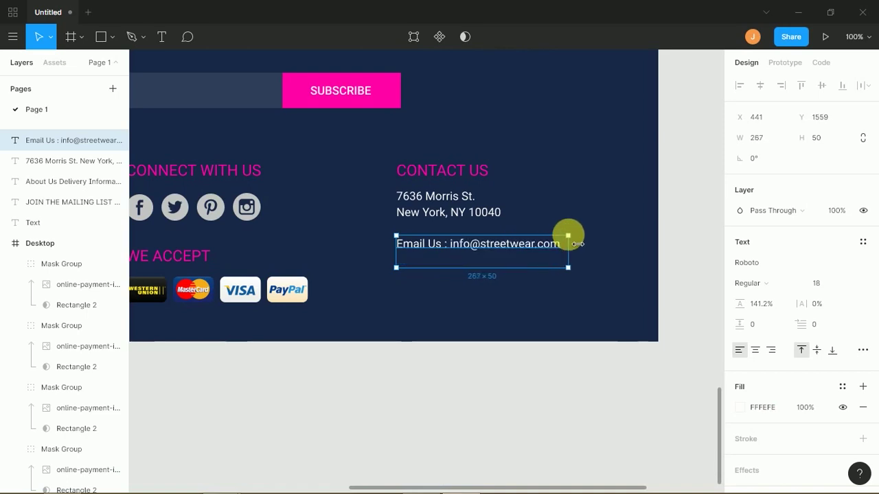
{"action": "left_click_drag", "start_coordinate": [550, 269], "coordinate": [522, 280]}
- Duplicate the email line below it and change it to 'Call Us' with a '+' phone number
{"action": "left_click", "coordinate": [580, 237]}
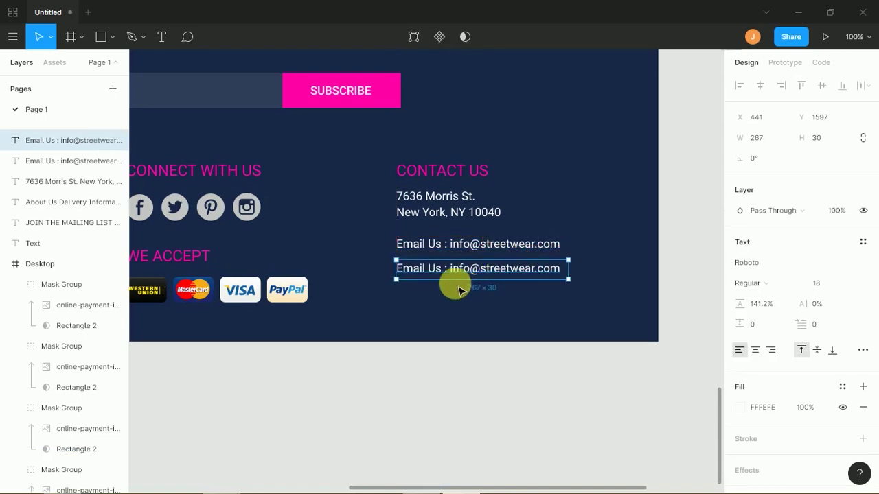
{"action": "double_click", "coordinate": [431, 275]}
{"action": "left_click_drag", "start_coordinate": [428, 275], "coordinate": [401, 285]}
{"action": "type", "text": "Call"}
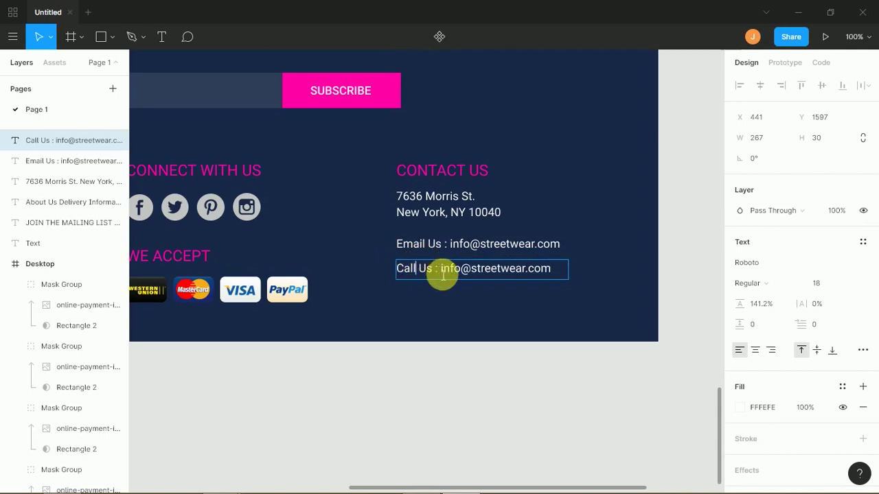
{"action": "type", "text": " Us"}
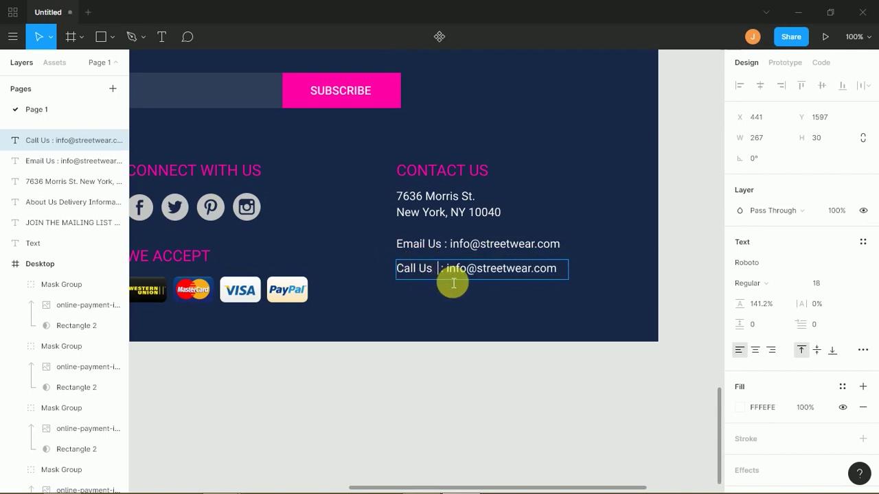
{"action": "left_click_drag", "start_coordinate": [453, 269], "coordinate": [558, 250]}
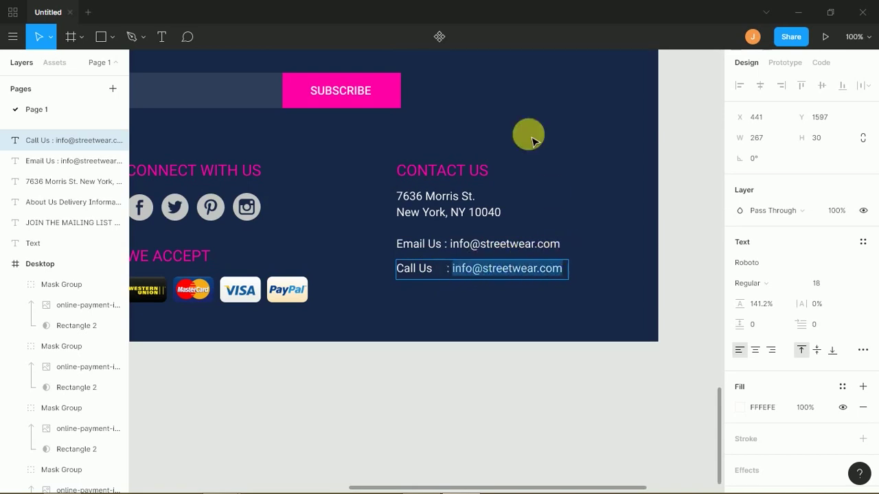
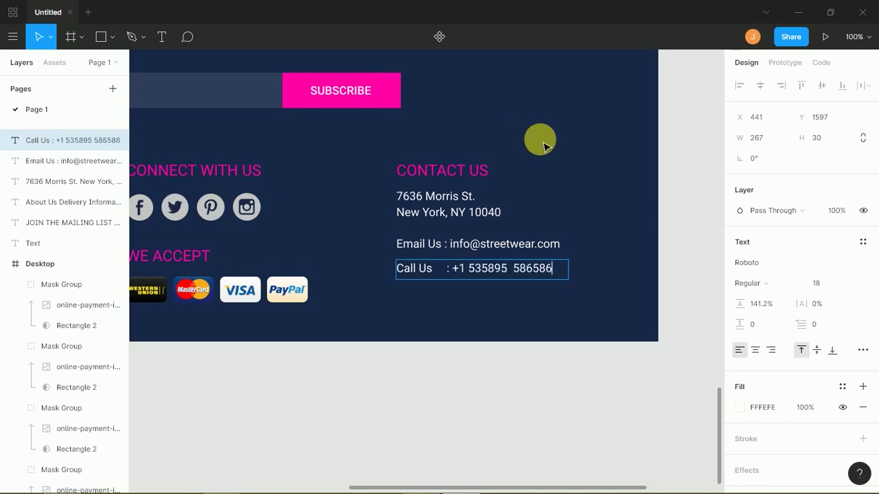
{"action": "key", "text": "Escape"}
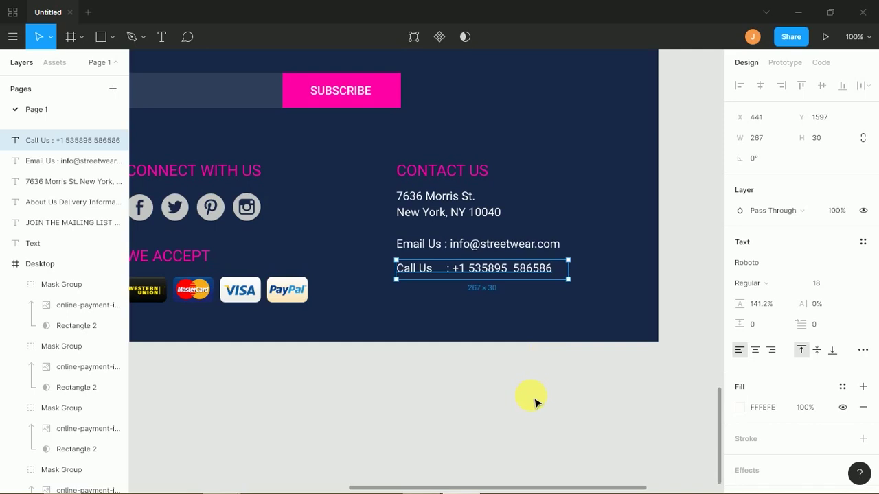
{"action": "key", "text": "minus"}
{"action": "key", "text": "minus"}
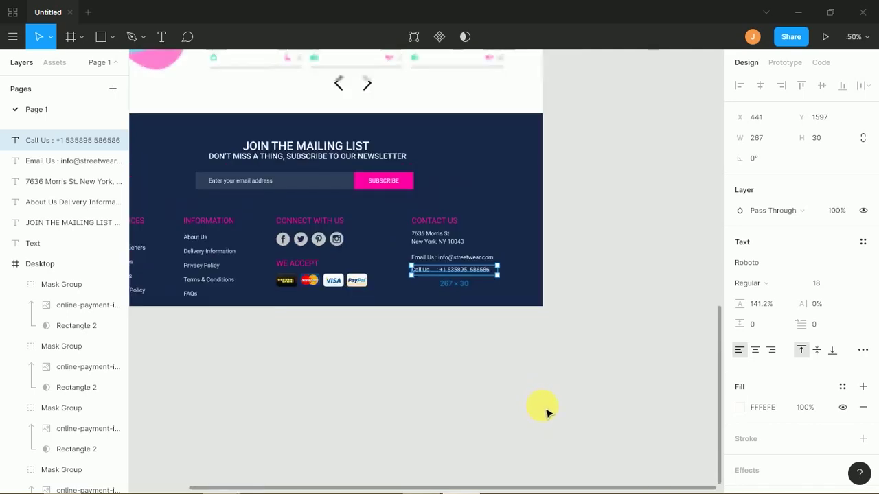
- Group the Services column texts and the Information column texts, each separately
{"action": "key", "text": "plus"}
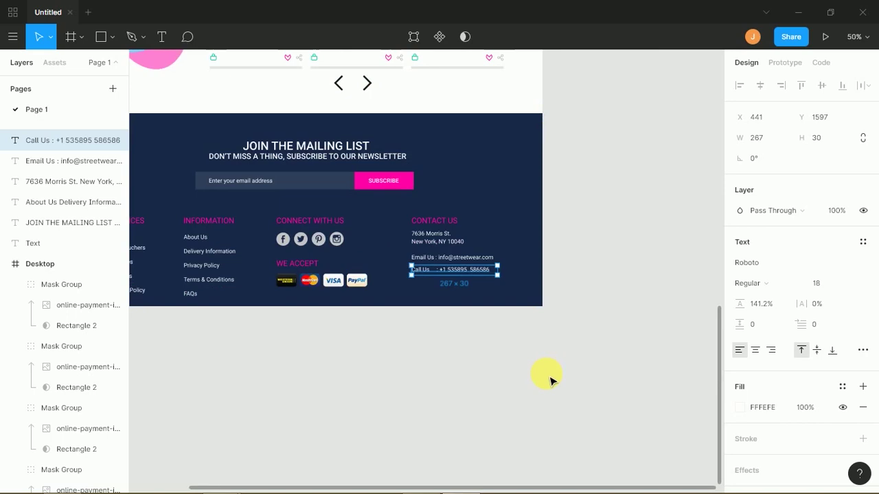
{"action": "left_click_drag", "start_coordinate": [293, 315], "coordinate": [364, 306]}
{"action": "left_click_drag", "start_coordinate": [178, 214], "coordinate": [219, 291]}
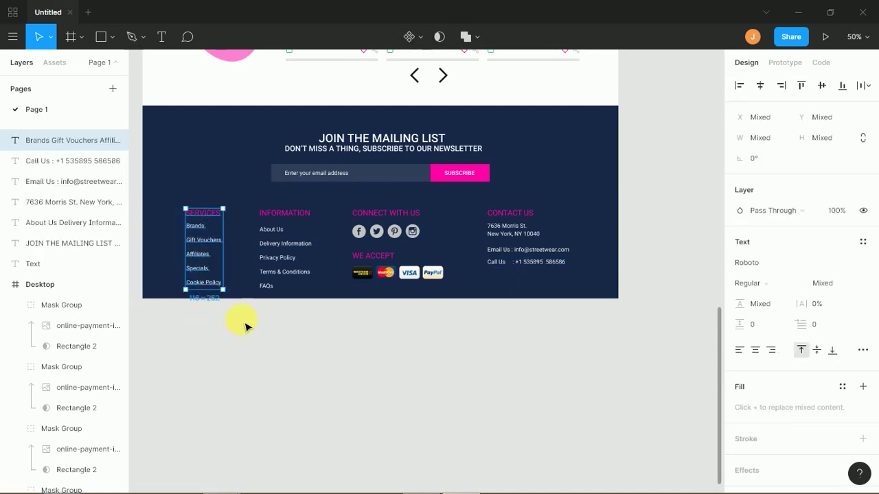
{"action": "key", "text": "ctrl+g"}
{"action": "left_click", "coordinate": [296, 332]}
{"action": "left_click_drag", "start_coordinate": [291, 326], "coordinate": [268, 219]}
{"action": "key", "text": "ctrl+g"}
- Group the Connect/We Accept and Contact Us columns, then select all four column groups
{"action": "left_click", "coordinate": [429, 333]}
{"action": "left_click_drag", "start_coordinate": [465, 330], "coordinate": [350, 208]}
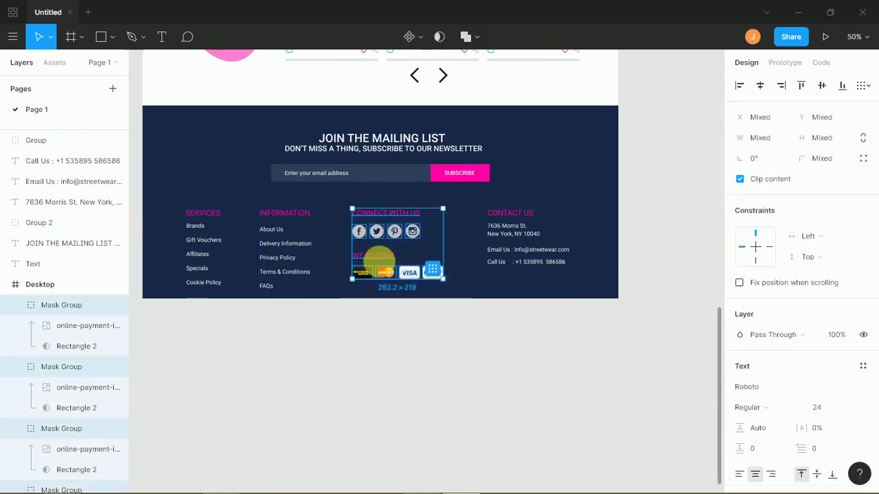
{"action": "key", "text": "ctrl+g"}
{"action": "left_click_drag", "start_coordinate": [574, 316], "coordinate": [502, 219]}
{"action": "key", "text": "ctrl+g"}
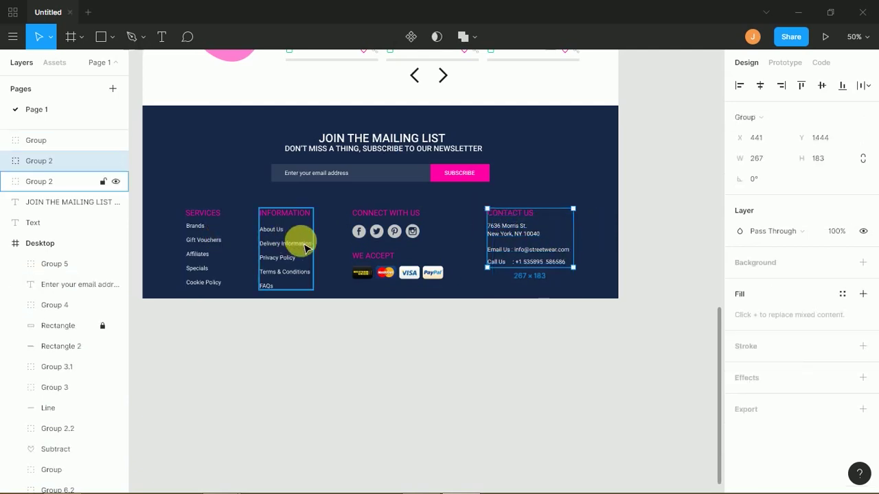
{"action": "left_click_drag", "start_coordinate": [204, 317], "coordinate": [545, 216]}
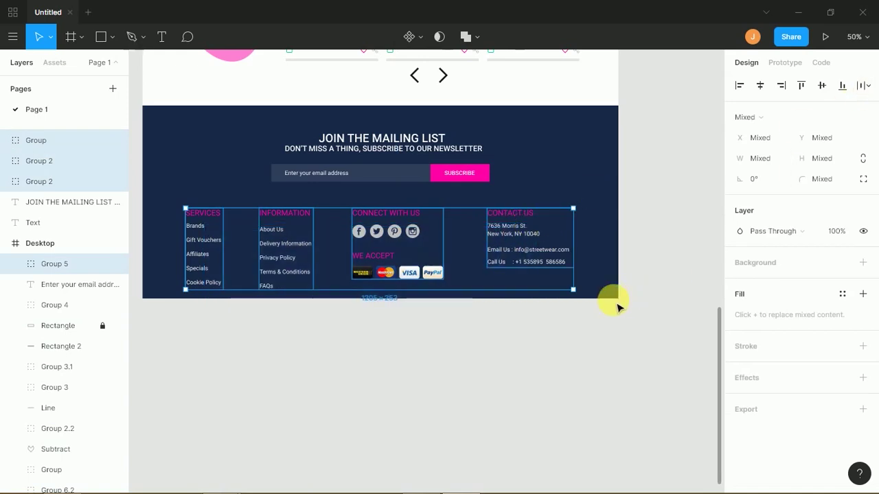
- Distribute the four footer columns evenly and group them, undoing a trial horizontal centring
{"action": "left_click", "coordinate": [863, 85]}
{"action": "left_click", "coordinate": [775, 143]}
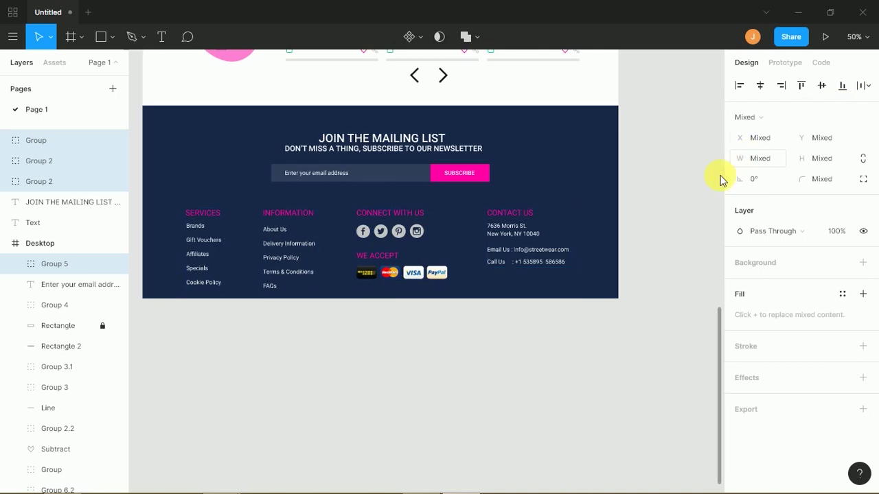
{"action": "key", "text": "ctrl+g"}
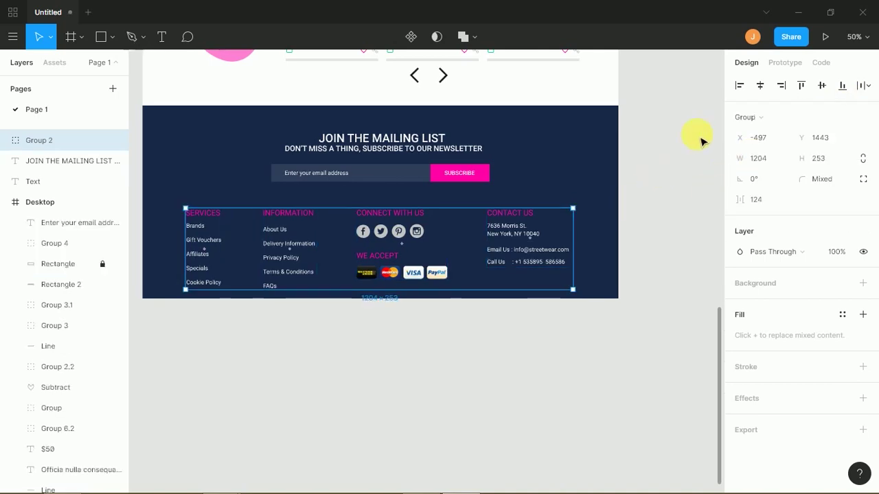
{"action": "left_click", "coordinate": [760, 85]}
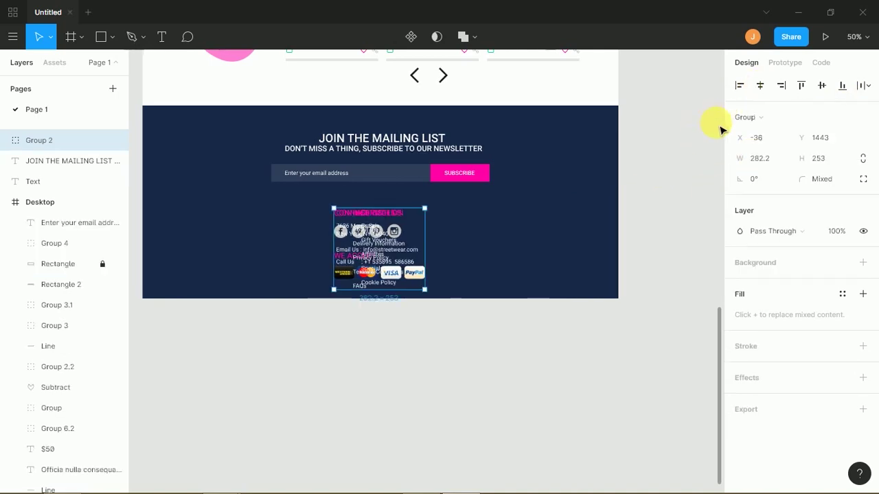
{"action": "key", "text": "ctrl+z"}
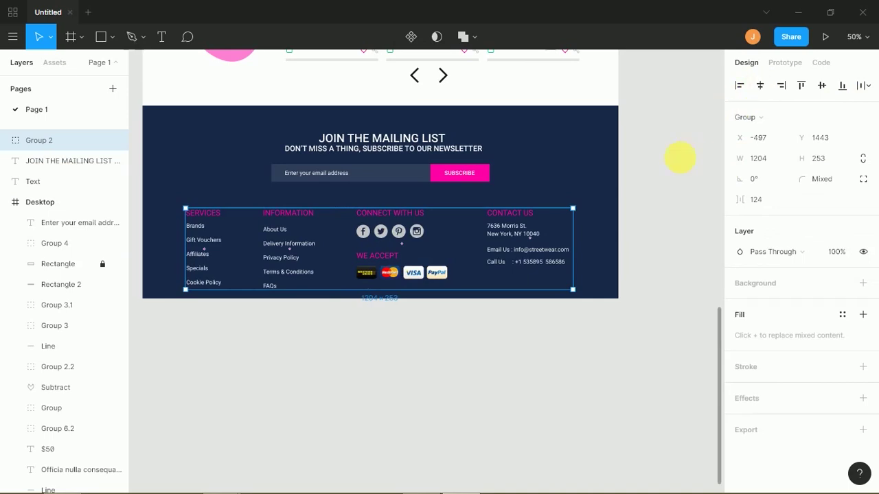
{"action": "left_click", "coordinate": [680, 158]}
{"action": "left_click", "coordinate": [506, 241]}
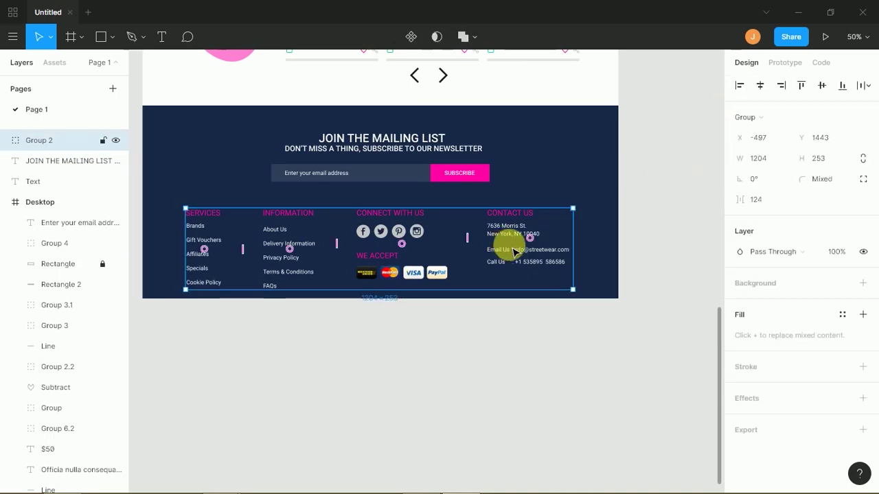
{"action": "left_click", "coordinate": [765, 85]}
{"action": "key", "text": "ctrl+z"}
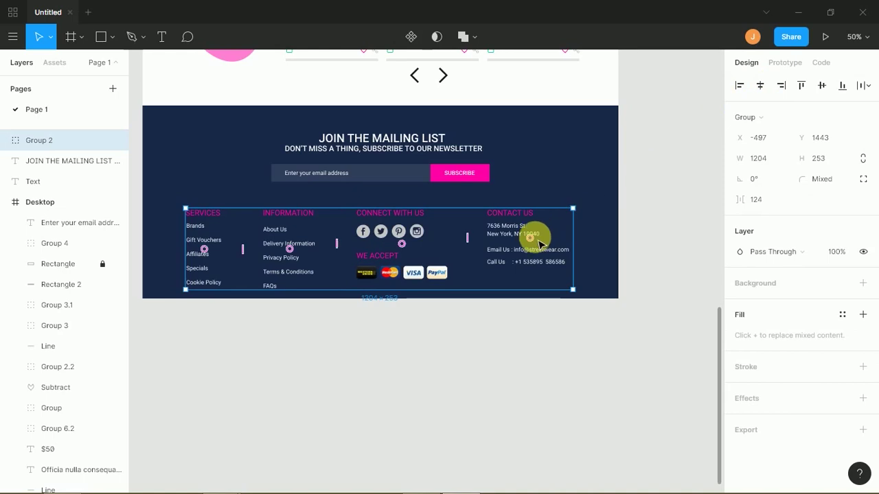
- Keep Contact Us at the far right and nudge the column row up to Y 1403
{"action": "left_click_drag", "start_coordinate": [530, 236], "coordinate": [247, 250]}
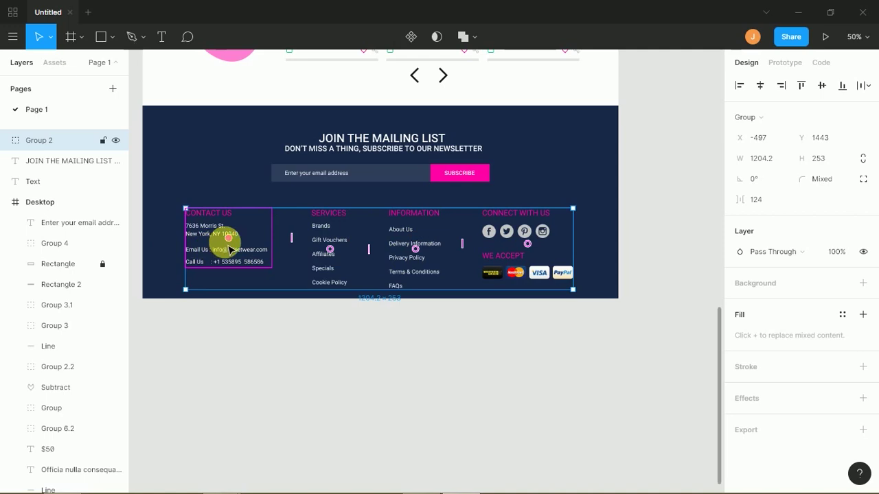
{"action": "left_click_drag", "start_coordinate": [245, 239], "coordinate": [535, 252]}
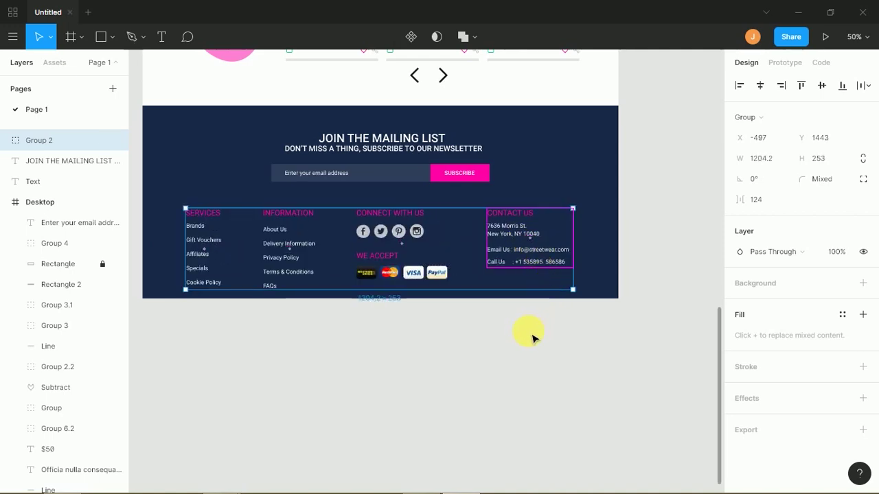
{"action": "key", "text": "shift+Up"}
{"action": "key", "text": "shift+Up"}
{"action": "key", "text": "shift+Up"}
{"action": "key", "text": "shift+Up"}
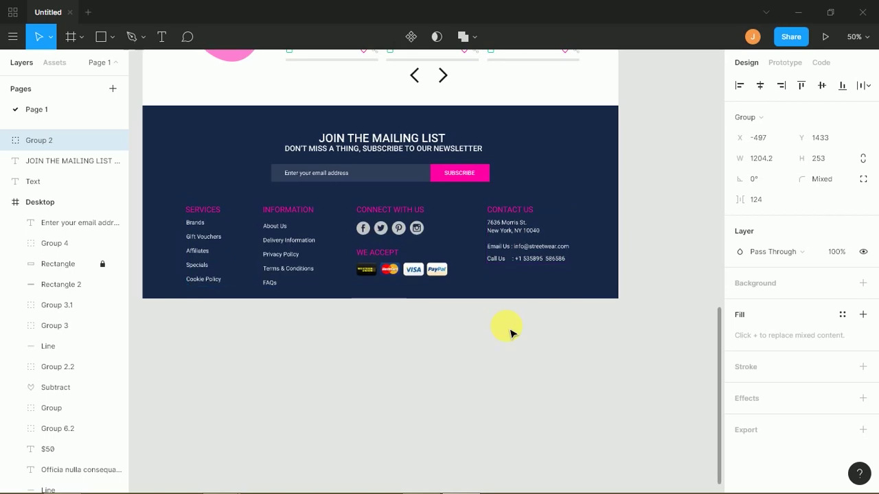
{"action": "key", "text": "shift+Down"}
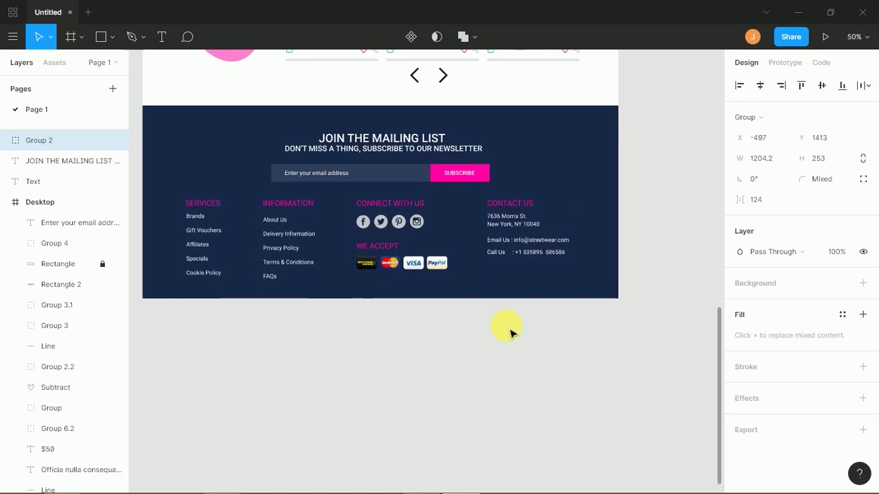
{"action": "key", "text": "shift+Up"}
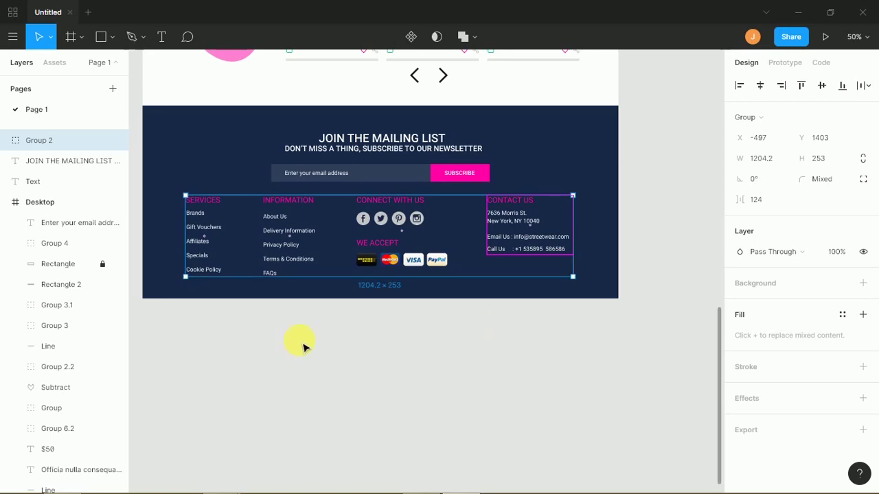
{"action": "left_click", "coordinate": [305, 343]}
{"action": "left_click", "coordinate": [162, 36]}
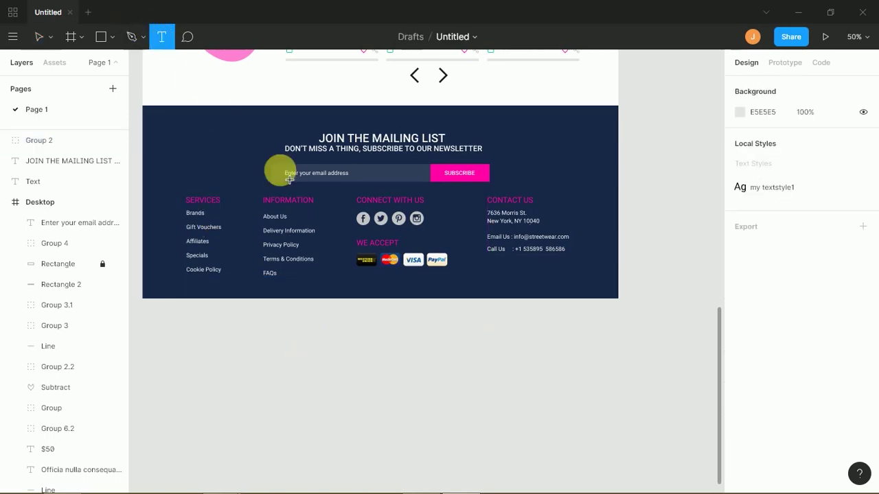
{"action": "left_click", "coordinate": [344, 292]}
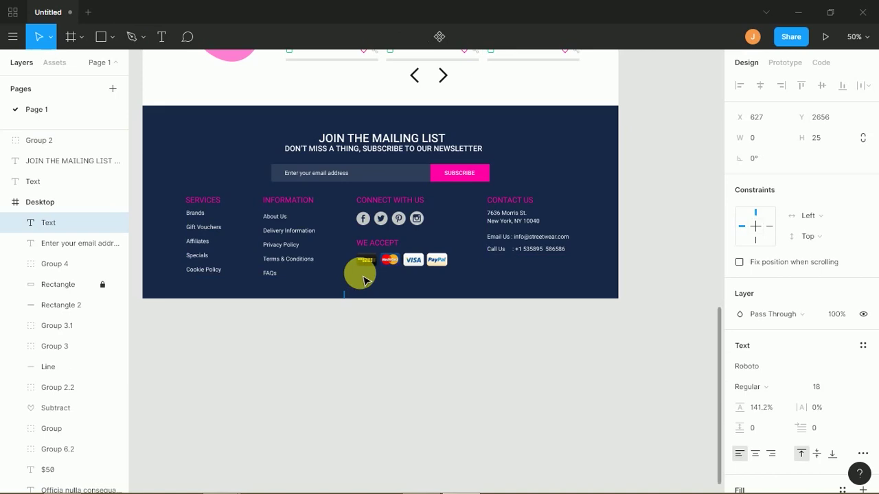
{"action": "type", "text": "copyright @2019 all"}
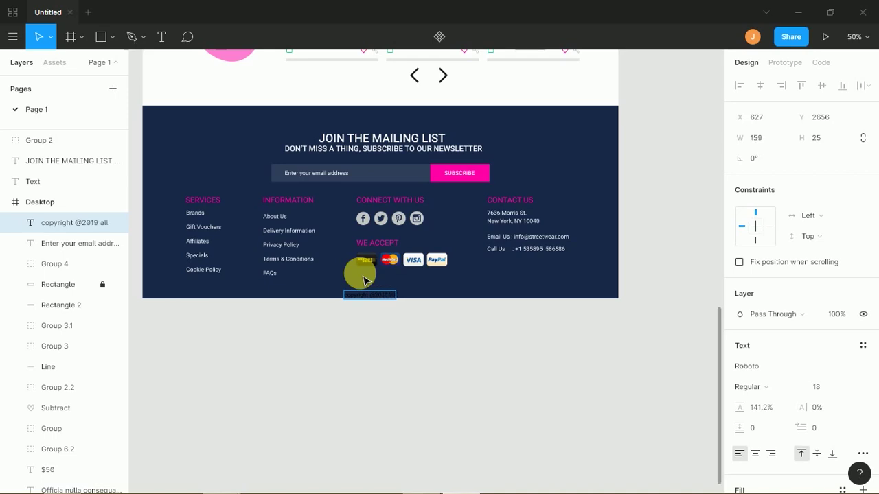
{"action": "scroll", "coordinate": [406, 328], "scroll_direction": "up", "scroll_amount": 5}
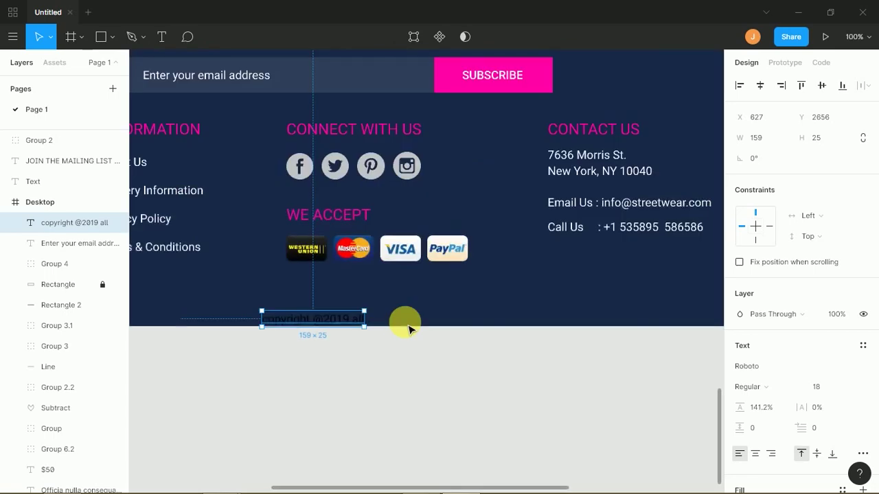
{"action": "key", "text": "alt+Tab"}
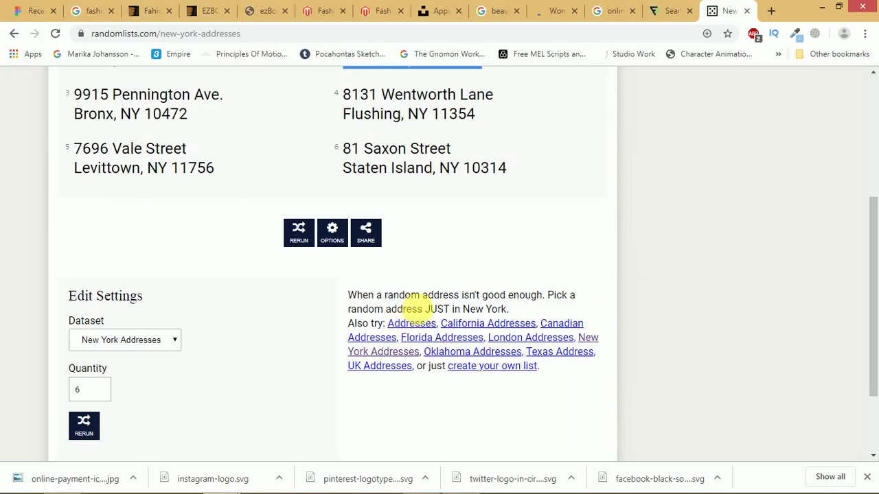
- Search Google for 'copyright symbol' to get the © sign, then return to Figma
{"action": "left_click", "coordinate": [405, 33]}
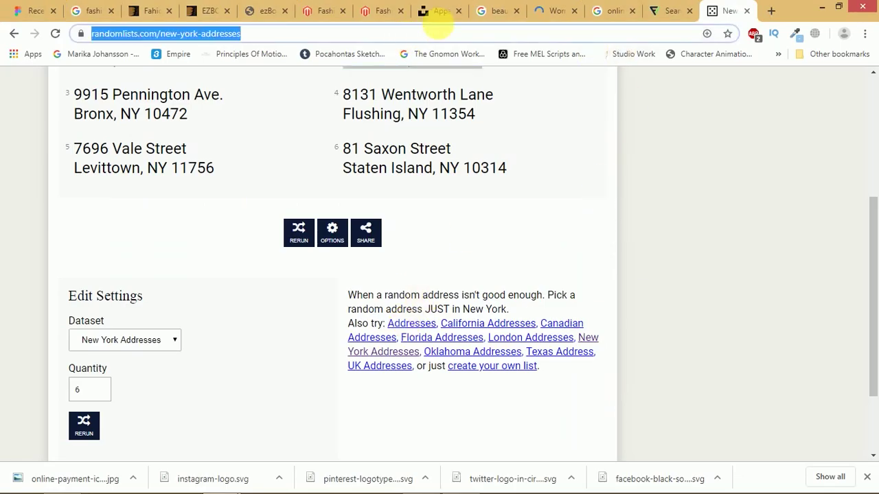
{"action": "type", "text": "copyright"}
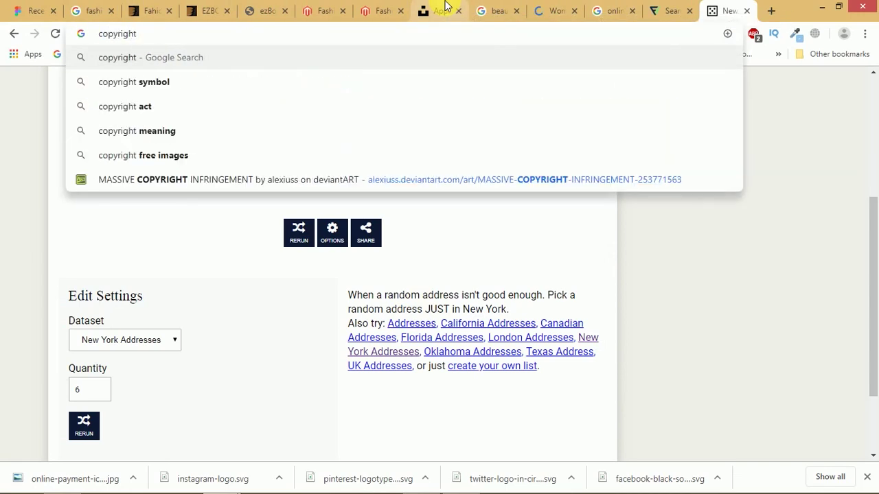
{"action": "key", "text": "Down"}
{"action": "key", "text": "Return"}
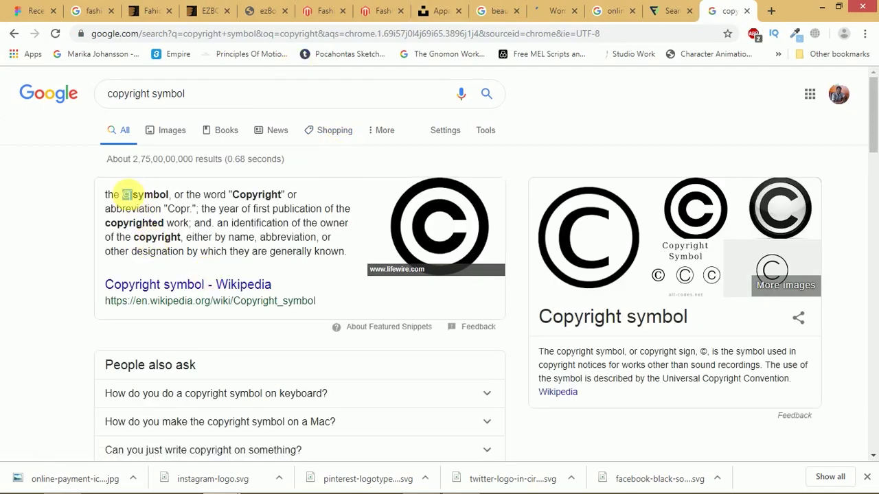
{"action": "key", "text": "alt+Tab"}
{"action": "key", "text": "alt+Tab"}
{"action": "key", "text": "alt+Tab"}
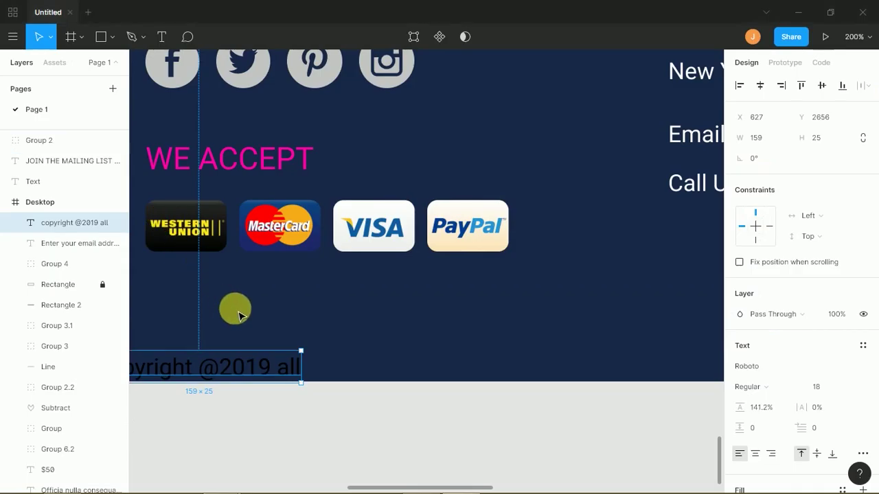
- Insert the © sign and 'streetwear.com' into the footer's copyright line
{"action": "left_click", "coordinate": [237, 306]}
{"action": "scroll", "coordinate": [362, 311], "scroll_direction": "left", "scroll_amount": 1}
{"action": "scroll", "coordinate": [363, 311], "scroll_direction": "left", "scroll_amount": 3}
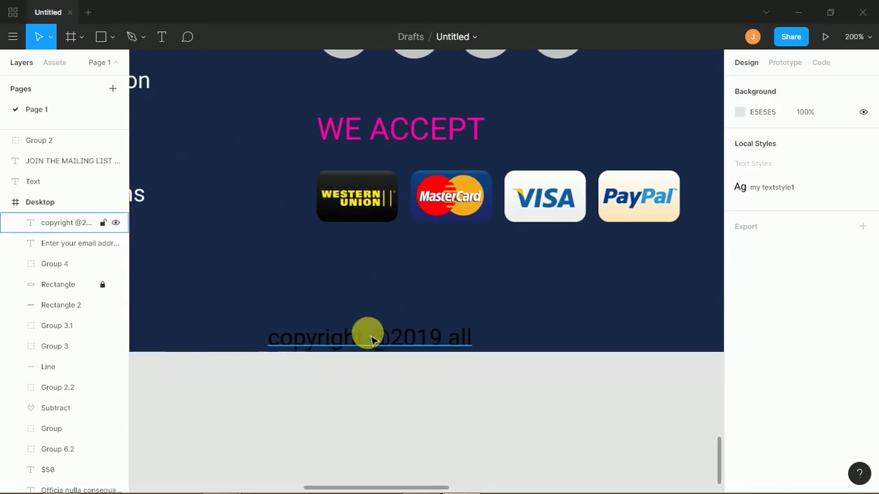
{"action": "left_click", "coordinate": [371, 335]}
{"action": "left_click_drag", "start_coordinate": [372, 345], "coordinate": [373, 320]}
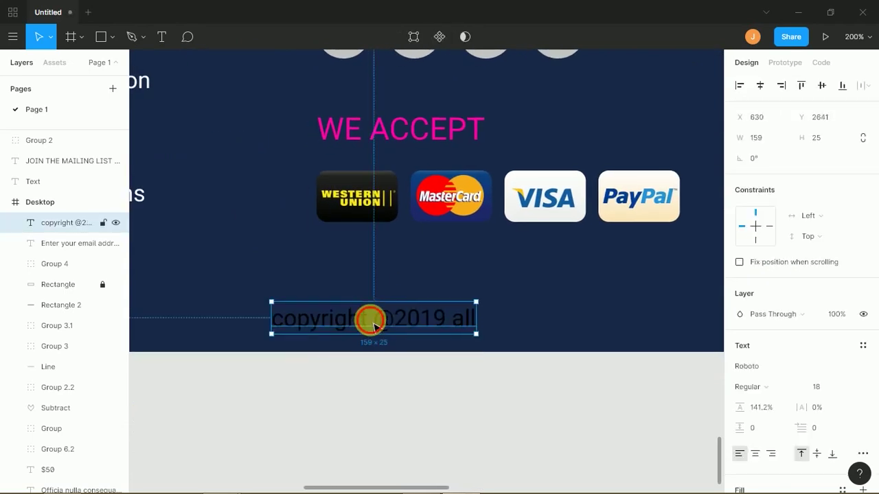
{"action": "double_click", "coordinate": [376, 323]}
{"action": "left_click", "coordinate": [386, 320]}
{"action": "type", "text": "©"}
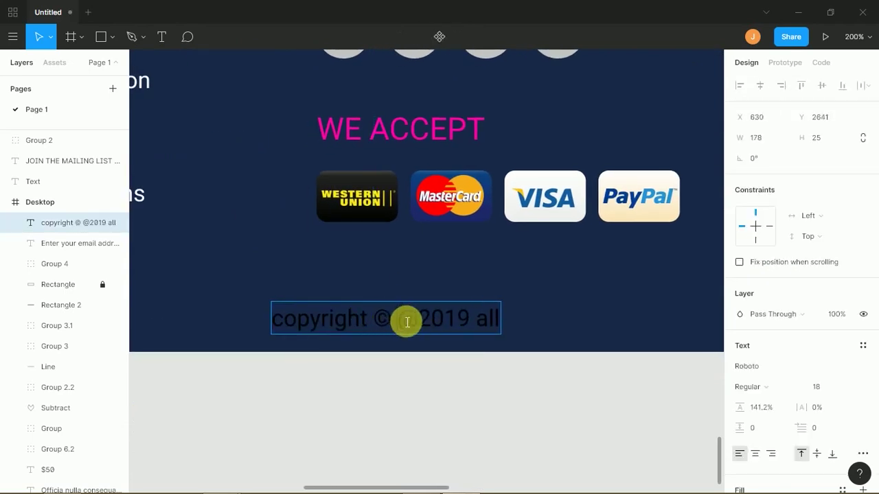
{"action": "type", "text": "street"}
{"action": "type", "text": "wear"}
{"action": "type", "text": ".cp"}
{"action": "key", "text": "BackSpace"}
{"action": "type", "text": "om"}
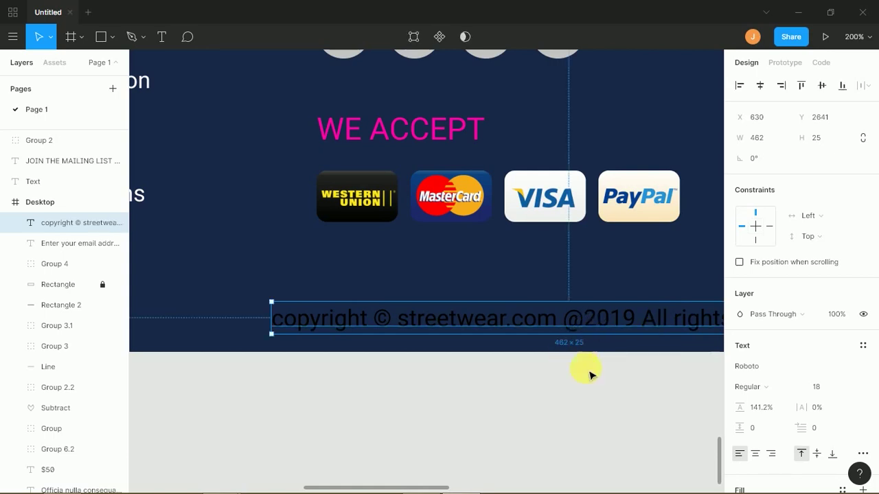
- Set the copyright text to font size 12 and centre it horizontally in the frame
{"action": "left_click", "coordinate": [582, 358]}
{"action": "left_click", "coordinate": [597, 331]}
{"action": "left_click", "coordinate": [824, 386]}
{"action": "type", "text": "12"}
{"action": "key", "text": "Return"}
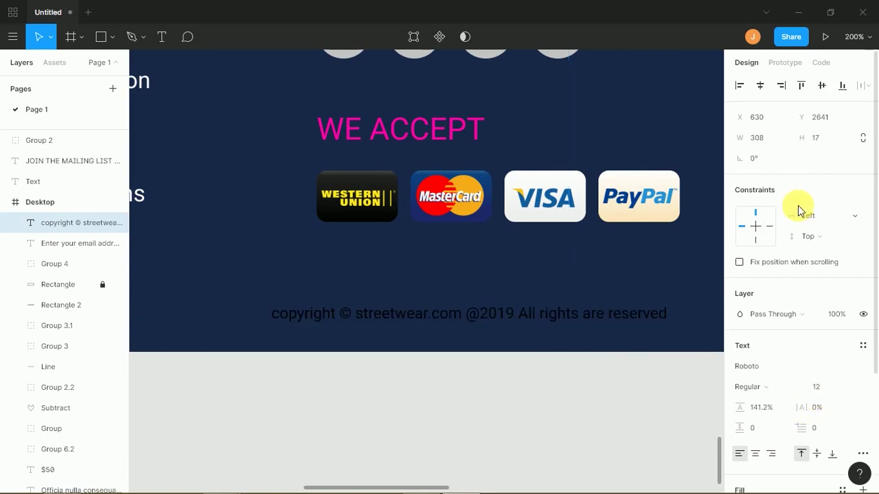
{"action": "left_click", "coordinate": [760, 85]}
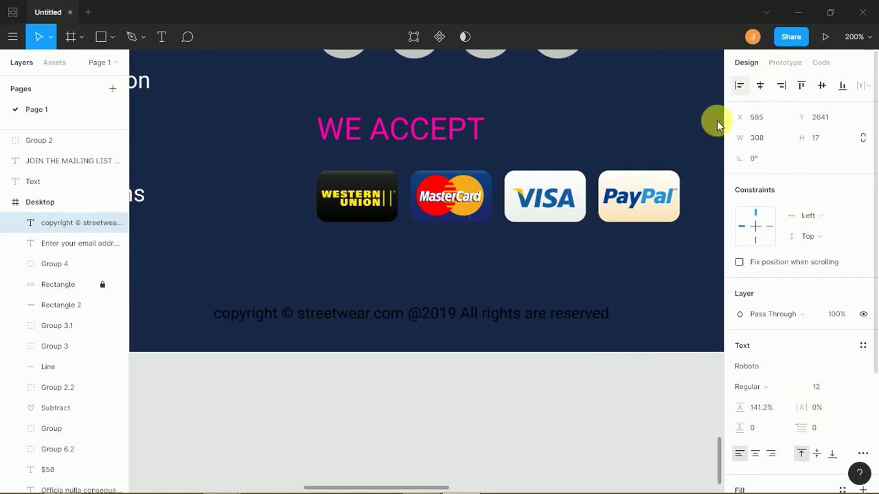
{"action": "left_click_drag", "start_coordinate": [366, 325], "coordinate": [392, 337]}
{"action": "mouse_move", "coordinate": [876, 323]}
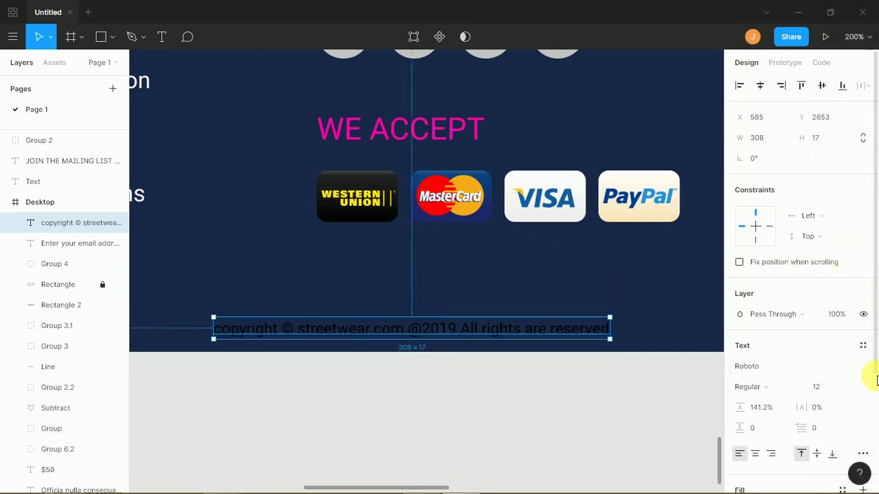
{"action": "scroll", "coordinate": [873, 378], "scroll_direction": "down", "scroll_amount": 3}
- Give the copyright text the footer's navy fill, lightened to a muted blue
{"action": "left_click", "coordinate": [739, 351]}
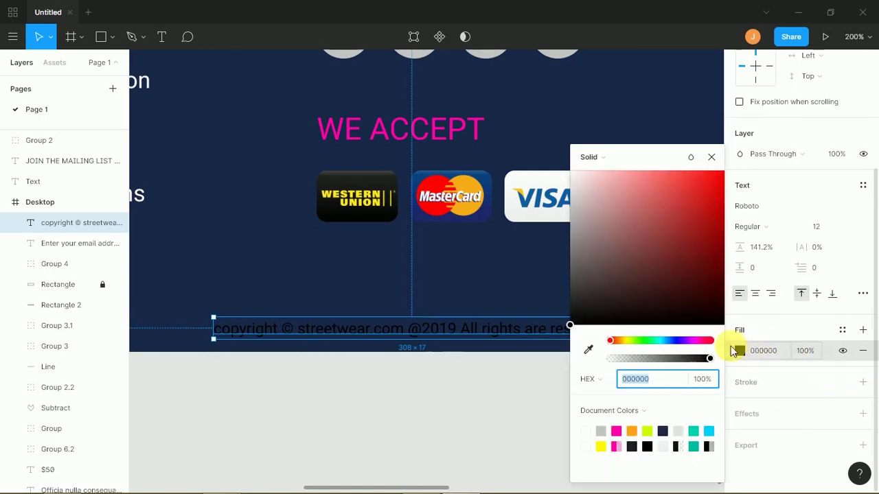
{"action": "left_click", "coordinate": [588, 350]}
{"action": "left_click", "coordinate": [547, 302]}
{"action": "left_click_drag", "start_coordinate": [667, 284], "coordinate": [663, 266]}
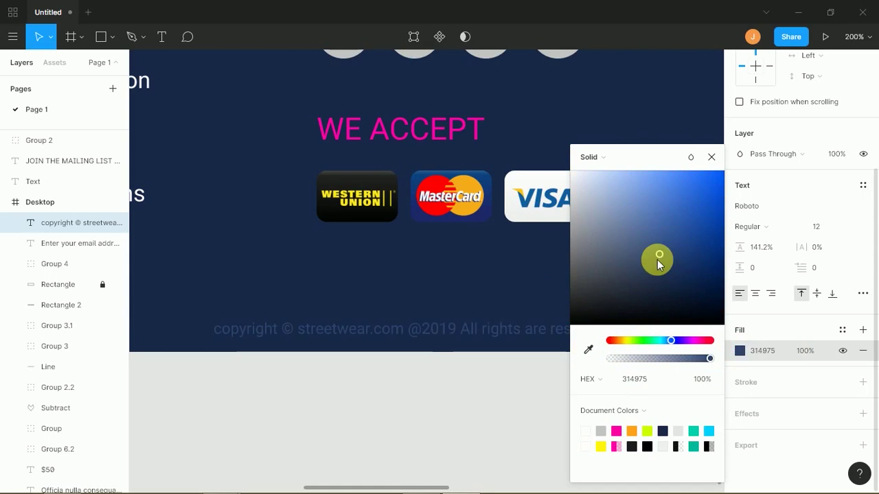
{"action": "left_click", "coordinate": [537, 402]}
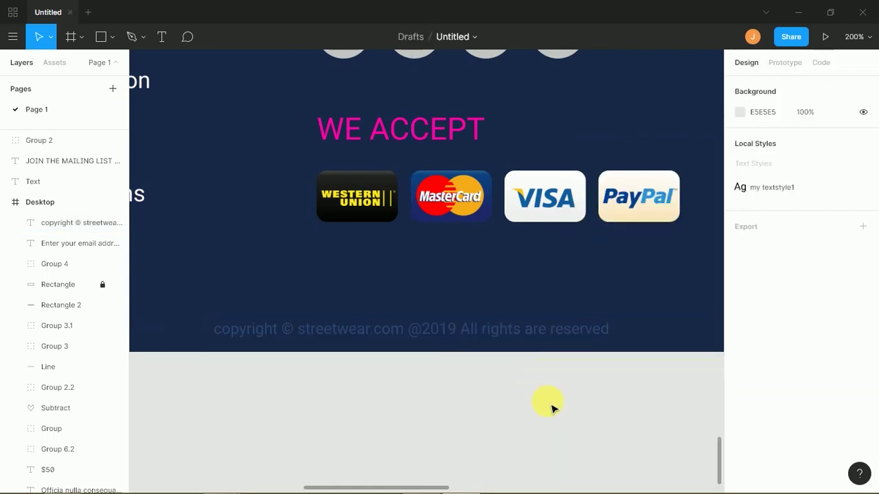
{"action": "key", "text": "shift+0"}
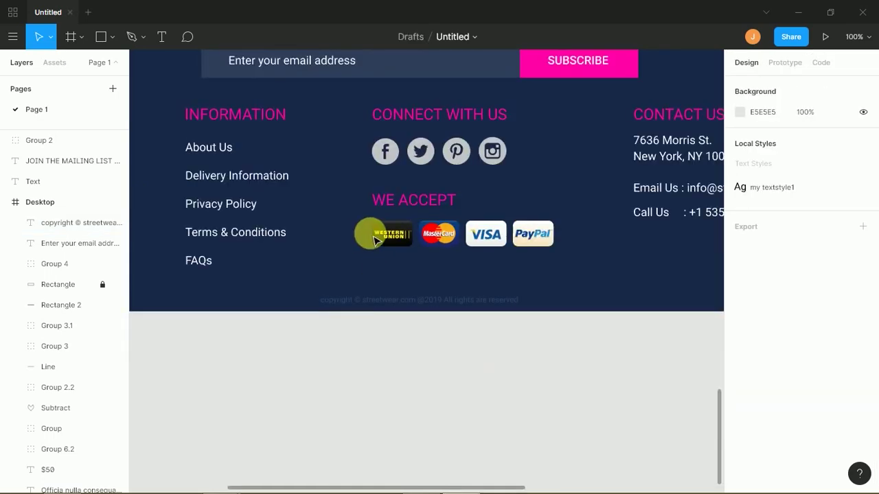
- Select the Instagram, Pinterest, Twitter and Facebook icons inside the footer group
{"action": "left_click", "coordinate": [422, 163]}
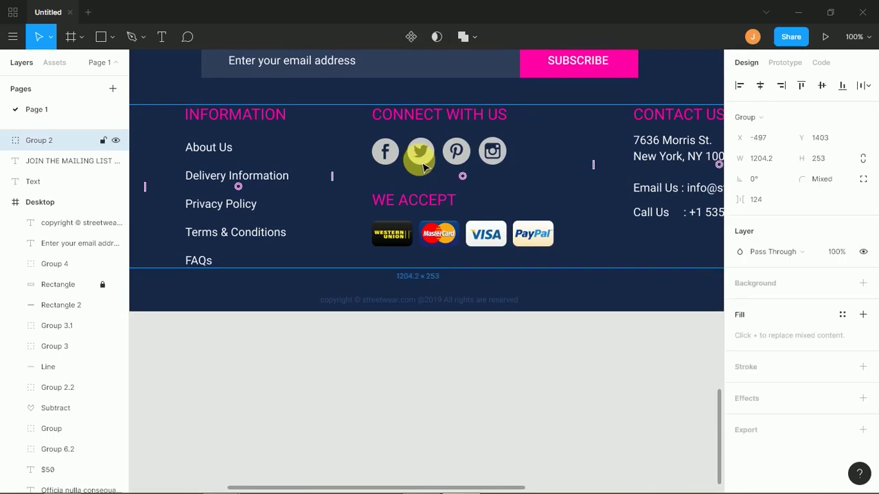
{"action": "double_click", "coordinate": [422, 165]}
{"action": "double_click", "coordinate": [424, 164]}
{"action": "double_click", "coordinate": [424, 165]}
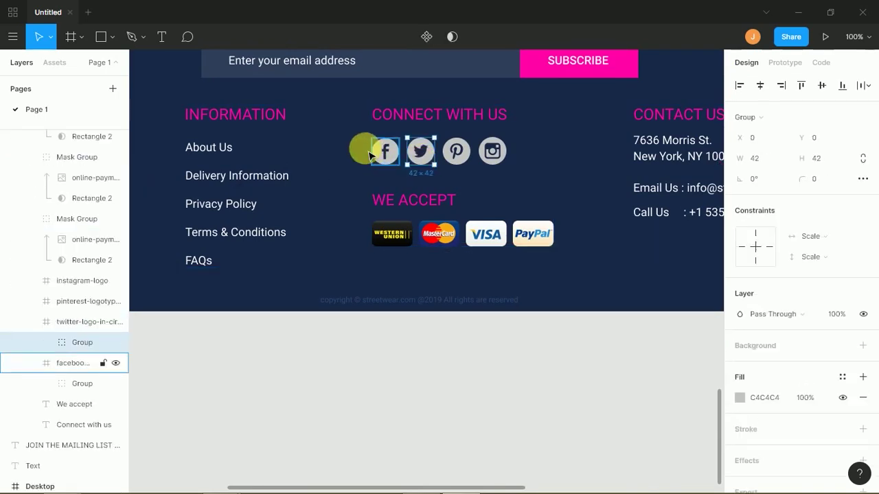
{"action": "left_click", "coordinate": [364, 151]}
{"action": "left_click", "coordinate": [493, 159]}
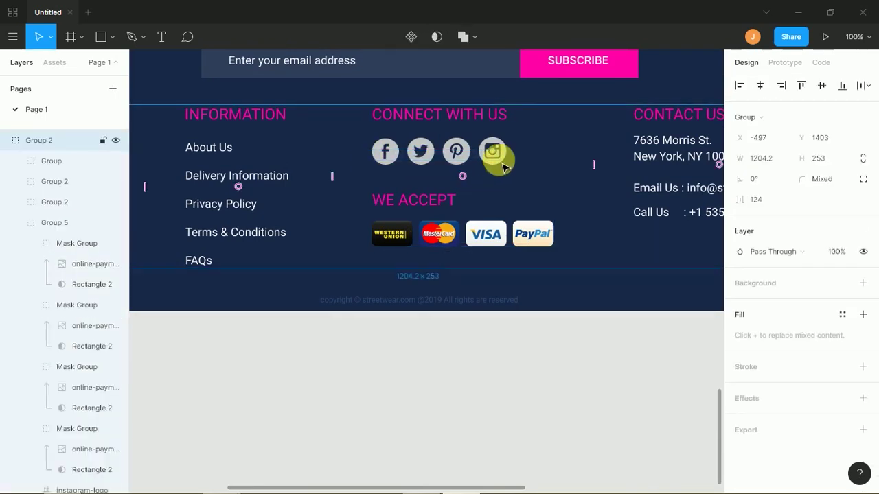
{"action": "double_click", "coordinate": [496, 159]}
{"action": "double_click", "coordinate": [501, 165]}
{"action": "double_click", "coordinate": [491, 153]}
{"action": "left_click", "coordinate": [455, 154], "text": "shift"}
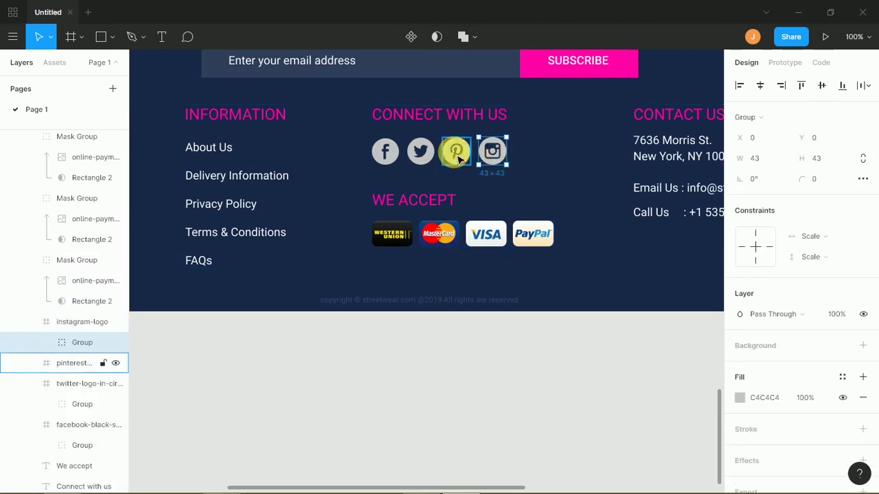
{"action": "left_click", "coordinate": [419, 153], "text": "shift"}
{"action": "left_click", "coordinate": [388, 157], "text": "shift"}
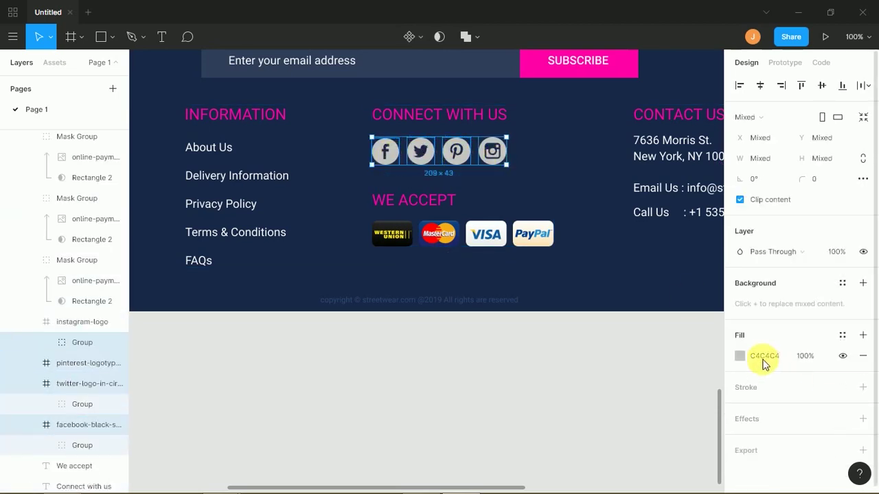
- Fill the four social icons white (FEFEFE), undoing an accidental Contact Us move
{"action": "left_click", "coordinate": [740, 356]}
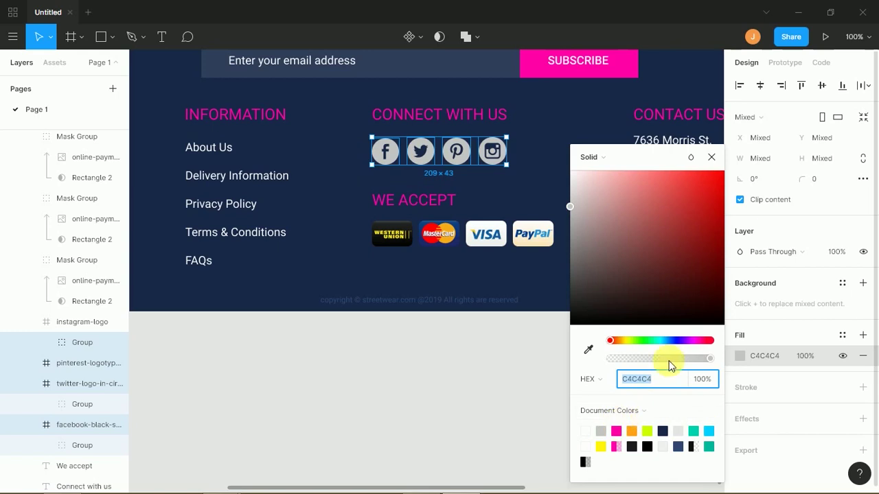
{"action": "left_click", "coordinate": [666, 134]}
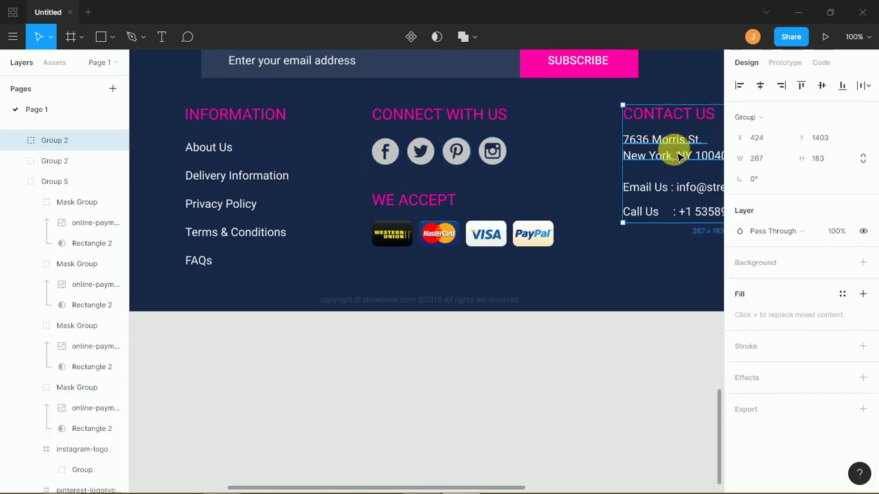
{"action": "key", "text": "ctrl+z"}
{"action": "left_click", "coordinate": [741, 358]}
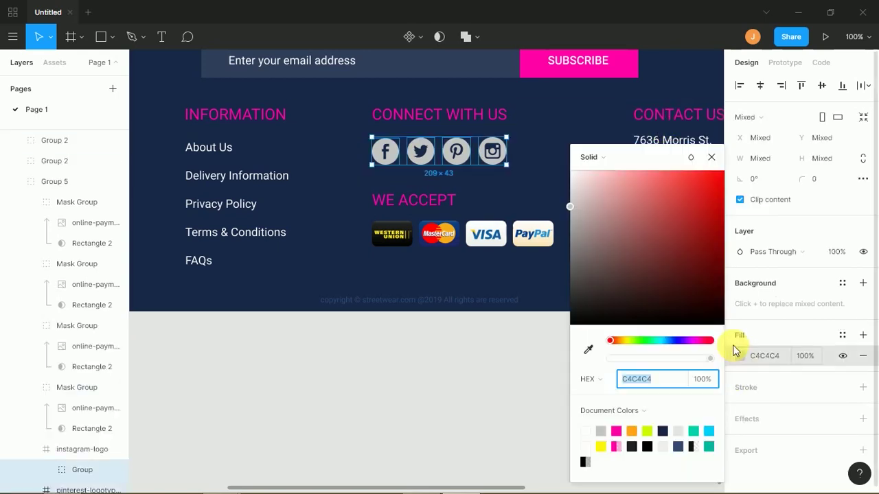
{"action": "left_click_drag", "start_coordinate": [661, 273], "coordinate": [505, 196]}
{"action": "left_click", "coordinate": [357, 430]}
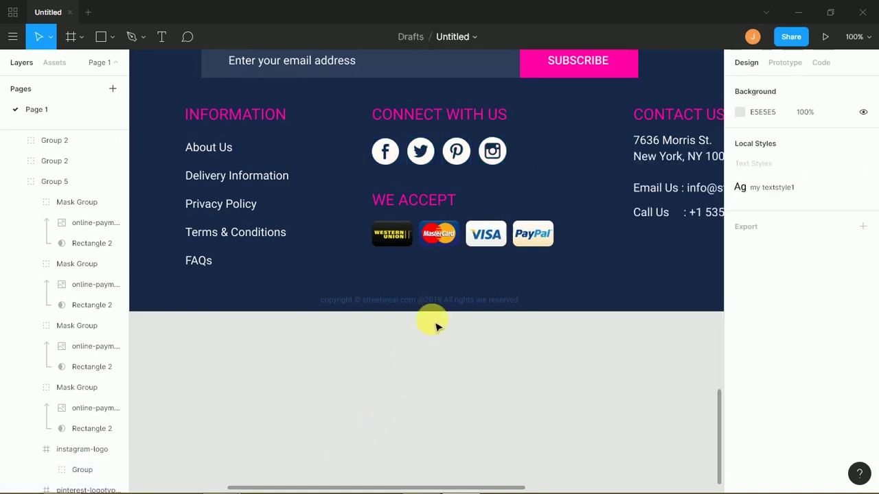
- Change the copyright line's fill to the lighter slate blue 5D7298
{"action": "left_click", "coordinate": [517, 302]}
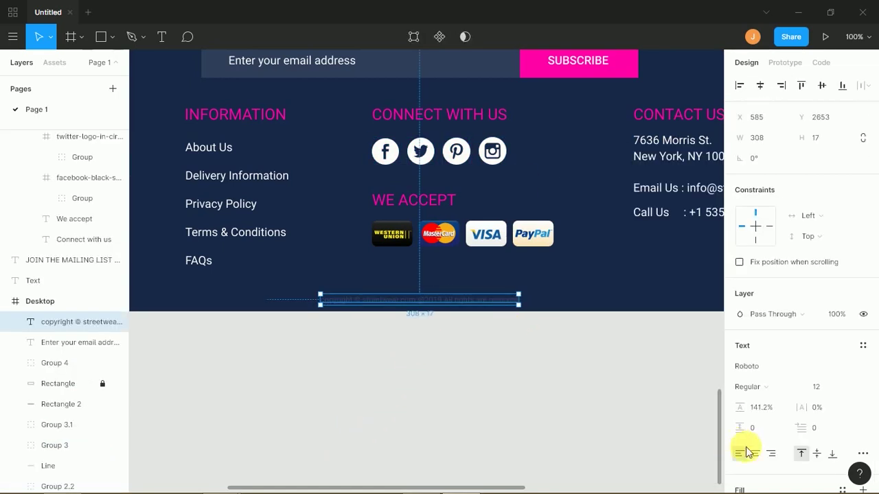
{"action": "scroll", "coordinate": [863, 380], "scroll_direction": "down", "scroll_amount": 3}
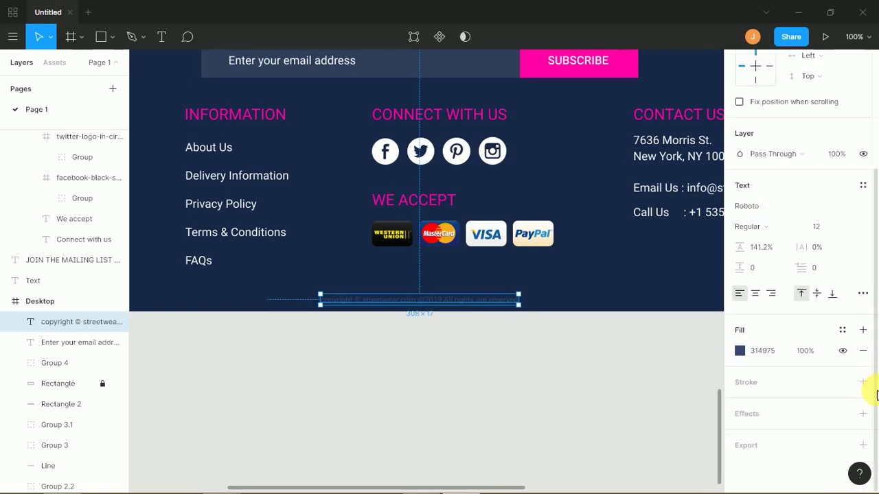
{"action": "left_click", "coordinate": [740, 351]}
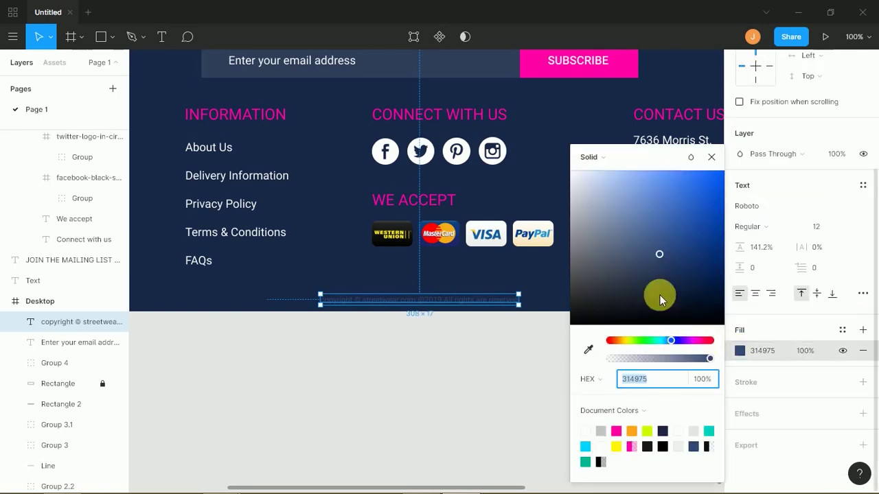
{"action": "left_click_drag", "start_coordinate": [652, 255], "coordinate": [631, 240]}
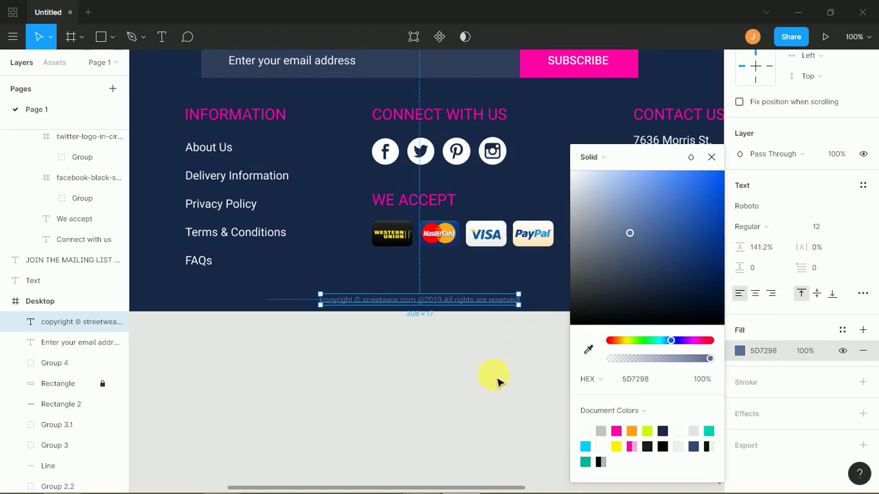
{"action": "left_click", "coordinate": [497, 392]}
{"action": "key", "text": "minus"}
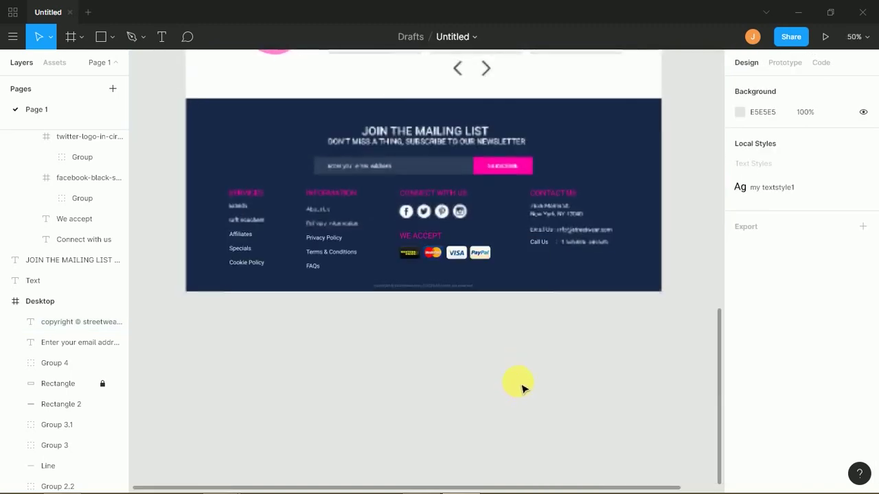
- Move the loose footer layers inside the Desktop frame in the Layers panel
{"action": "key", "text": "minus"}
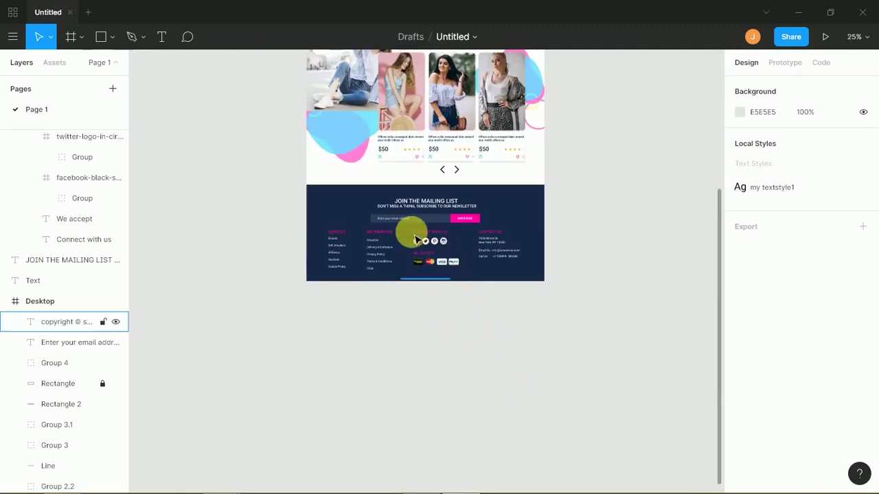
{"action": "left_click_drag", "start_coordinate": [289, 190], "coordinate": [233, 292]}
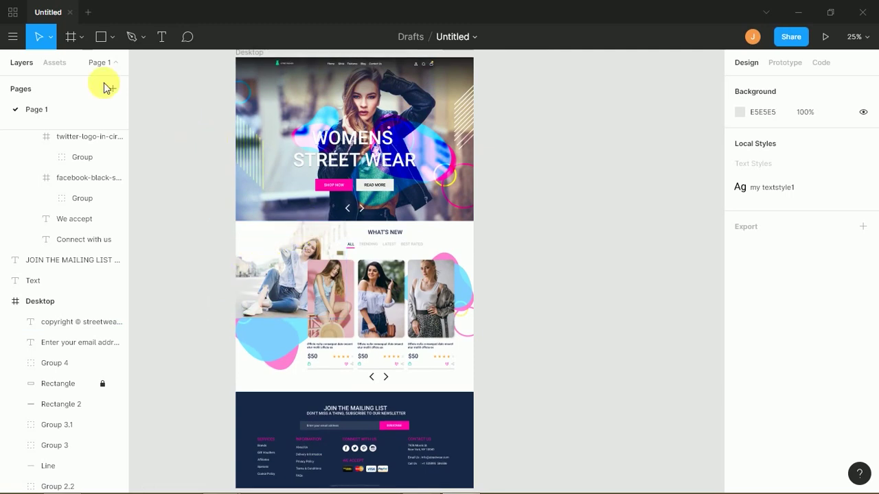
{"action": "left_click", "coordinate": [55, 278]}
{"action": "left_click", "coordinate": [69, 141], "text": "shift"}
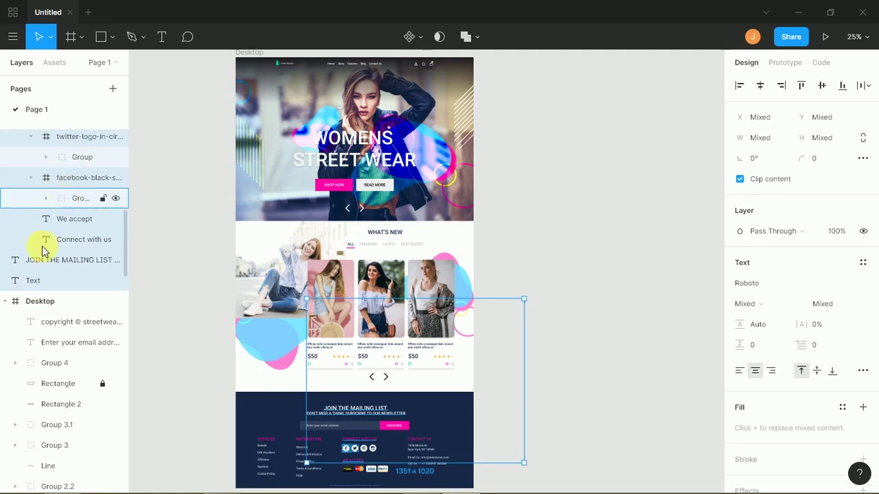
{"action": "left_click_drag", "start_coordinate": [48, 304], "coordinate": [48, 305]}
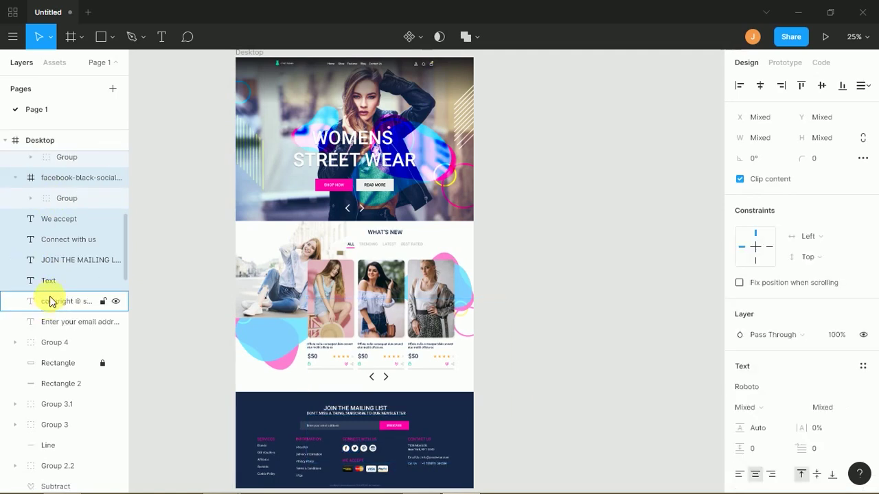
{"action": "left_click", "coordinate": [9, 142]}
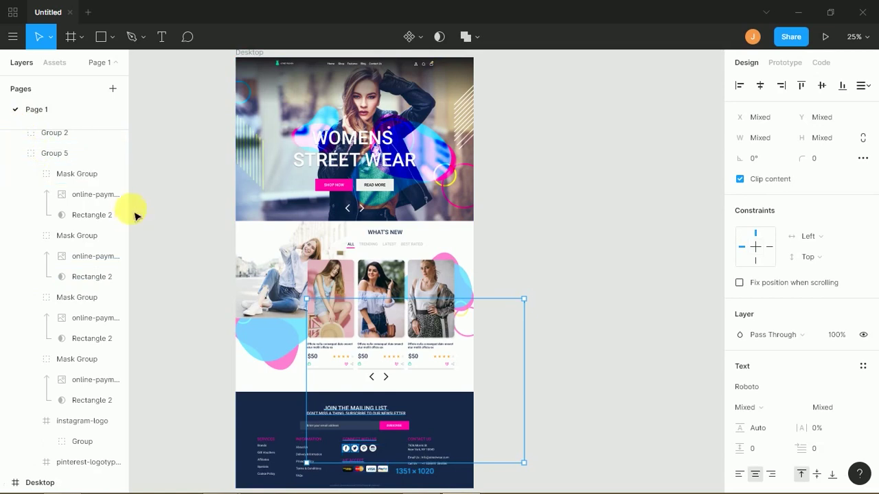
- Move Group 2 into the Desktop frame as well
{"action": "left_click_drag", "start_coordinate": [123, 204], "coordinate": [136, 143]}
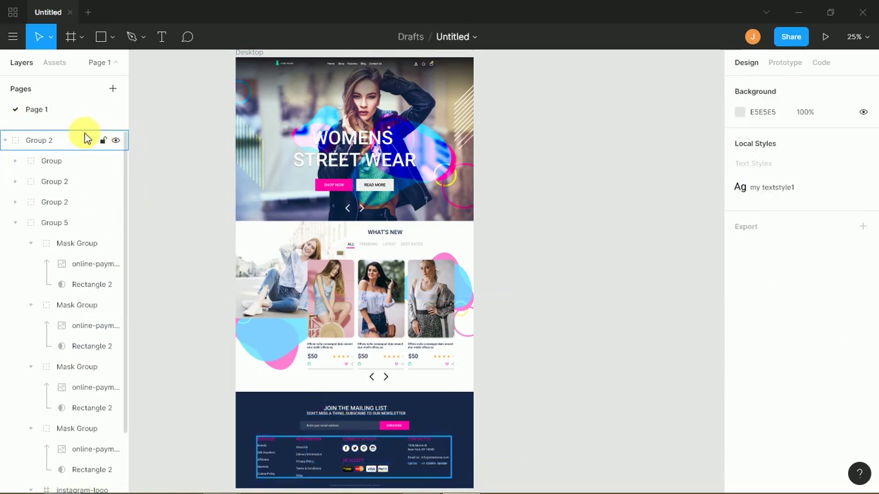
{"action": "left_click", "coordinate": [18, 224]}
{"action": "left_click", "coordinate": [43, 223]}
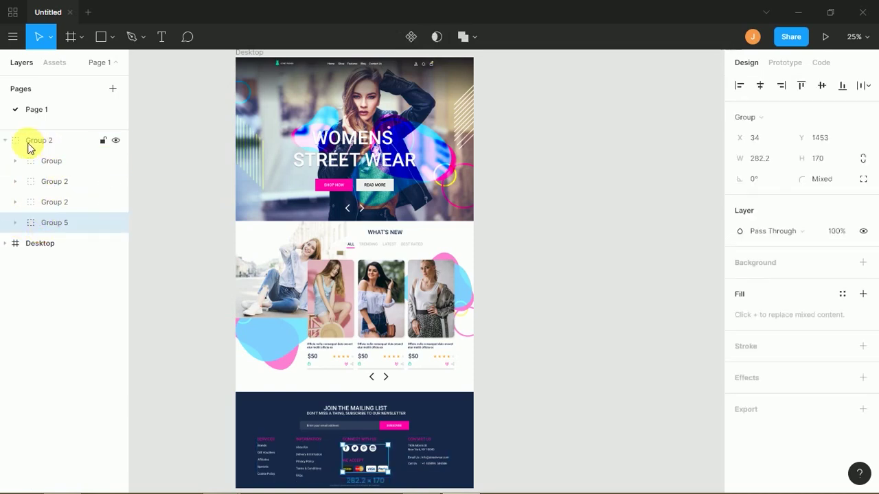
{"action": "left_click", "coordinate": [7, 141]}
{"action": "left_click", "coordinate": [7, 161]}
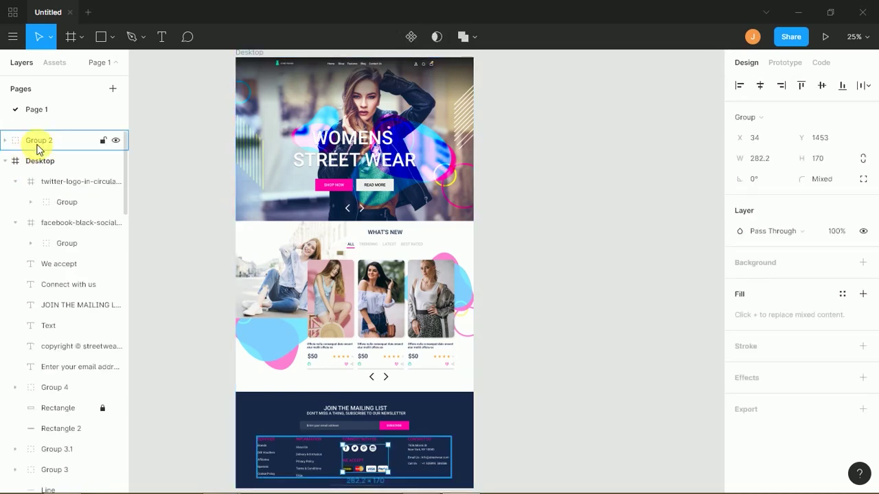
{"action": "mouse_move", "coordinate": [42, 148]}
{"action": "left_mouse_down"}
{"action": "mouse_move", "coordinate": [35, 173]}
{"action": "mouse_move", "coordinate": [46, 163]}
{"action": "left_mouse_up"}
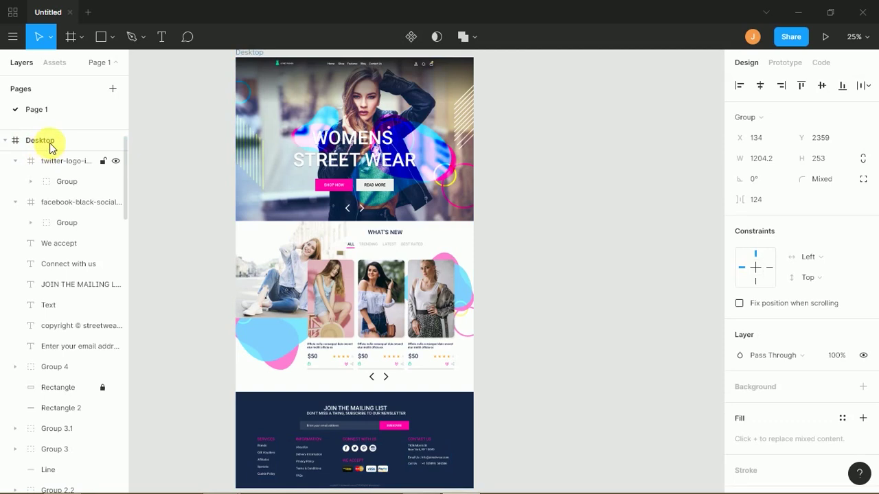
- Rename the Desktop frame to 'hoe'
{"action": "left_click", "coordinate": [49, 144]}
{"action": "double_click", "coordinate": [51, 143]}
{"action": "left_click_drag", "start_coordinate": [53, 144], "coordinate": [16, 141]}
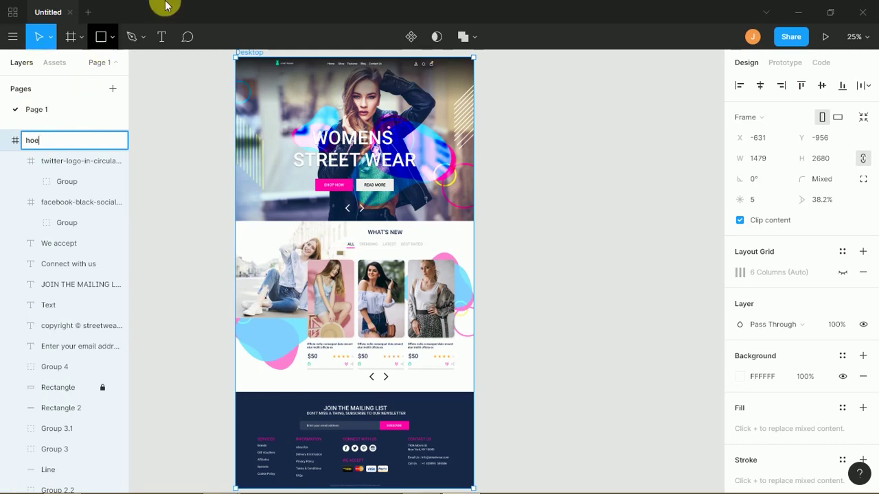
{"action": "left_click", "coordinate": [193, 108]}
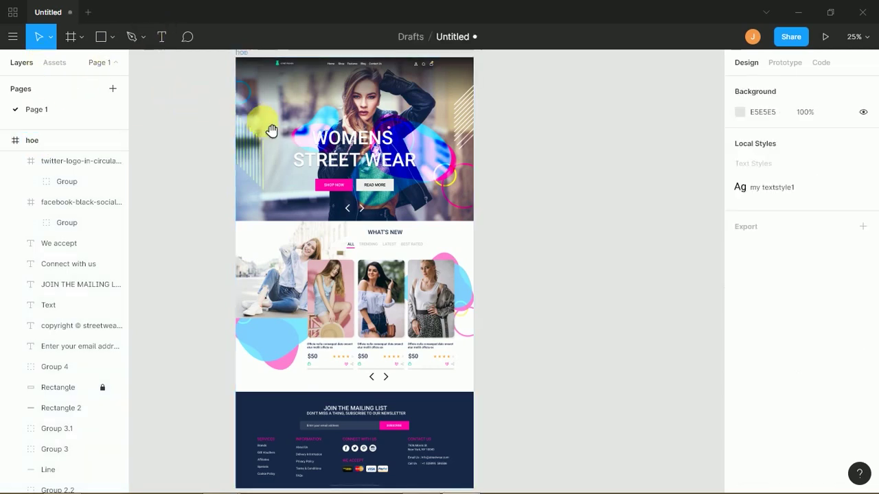
{"action": "left_click_drag", "start_coordinate": [283, 135], "coordinate": [275, 176]}
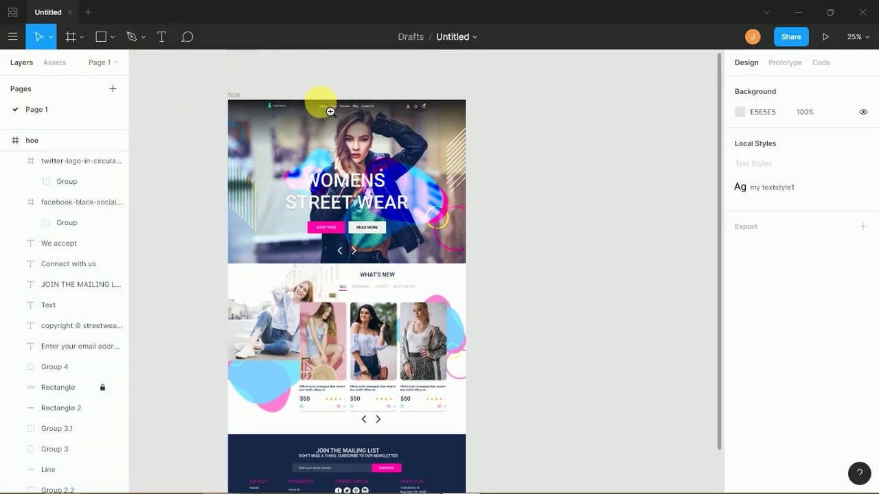
{"action": "left_click_drag", "start_coordinate": [313, 99], "coordinate": [350, 130]}
- Colour only the word Home in the navigation magenta (FF00A8)
{"action": "double_click", "coordinate": [358, 211]}
{"action": "left_click", "coordinate": [382, 215]}
{"action": "left_click_drag", "start_coordinate": [383, 215], "coordinate": [212, 200]}
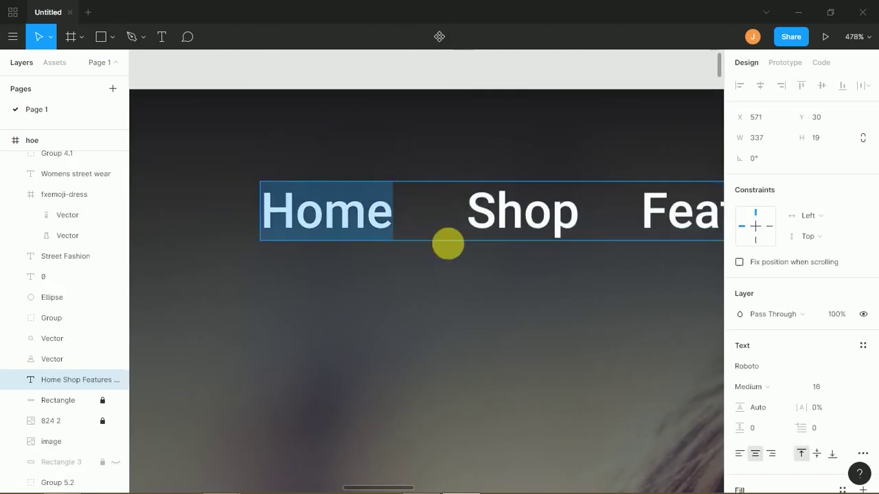
{"action": "scroll", "coordinate": [867, 295], "scroll_direction": "down", "scroll_amount": 2}
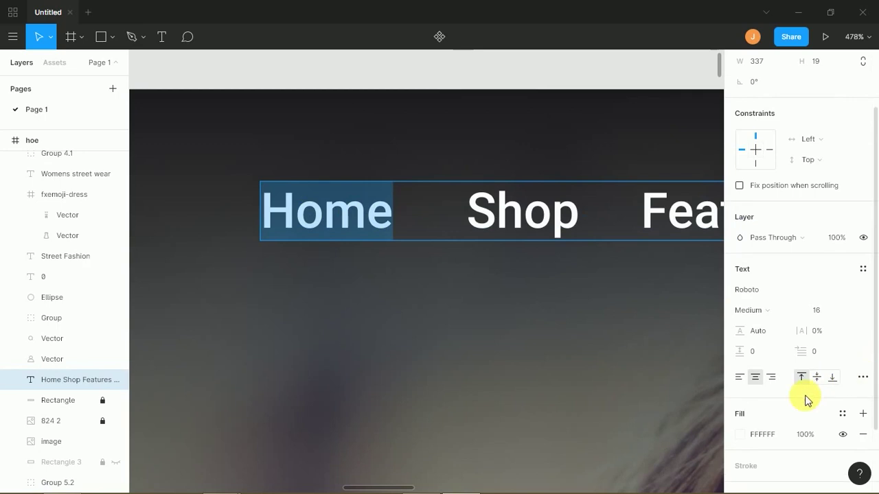
{"action": "left_click", "coordinate": [740, 437]}
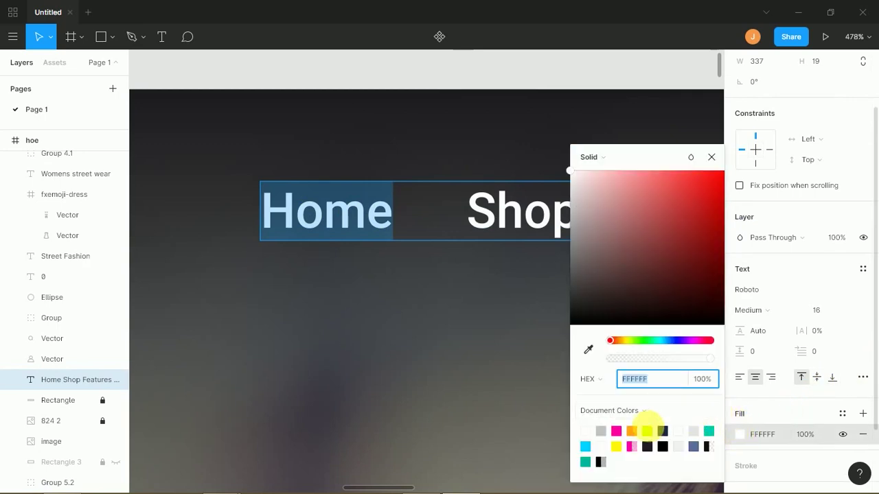
{"action": "left_click", "coordinate": [626, 445]}
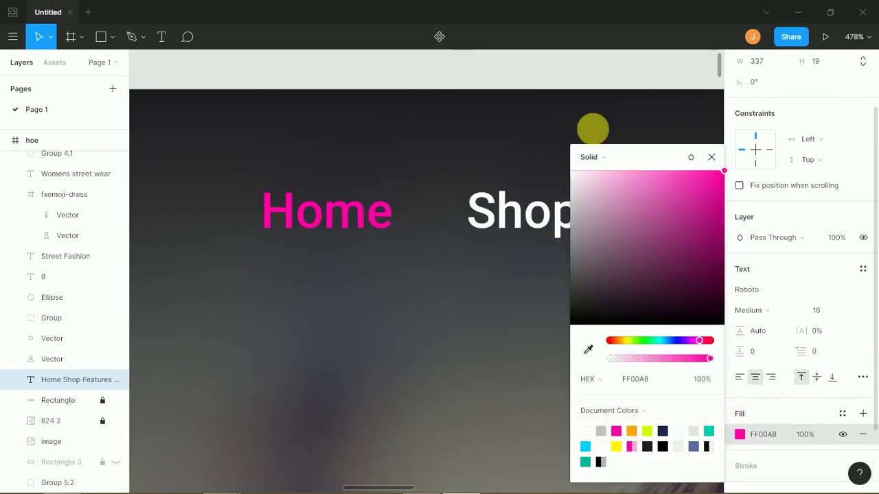
- Finish editing the navigation text and zoom out to see the whole frame
{"action": "key", "text": "Escape"}
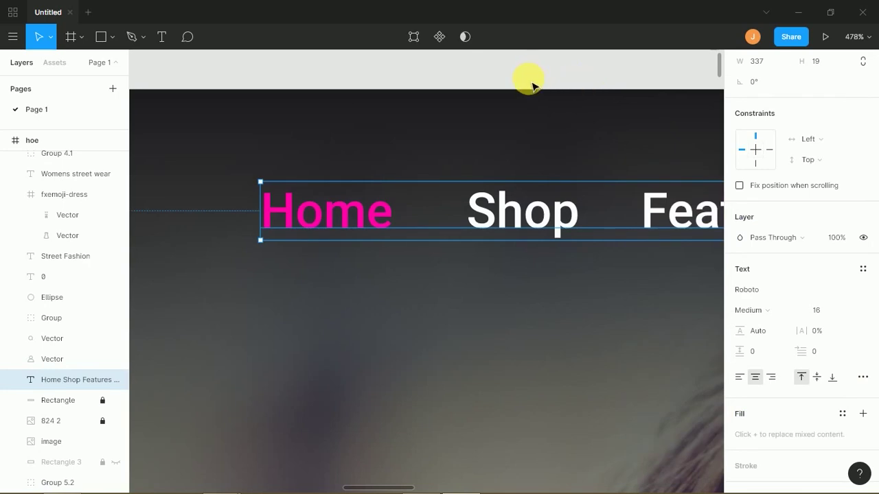
{"action": "left_click", "coordinate": [533, 85]}
{"action": "key", "text": "ctrl+minus"}
{"action": "key", "text": "ctrl+minus"}
{"action": "key", "text": "ctrl+minus"}
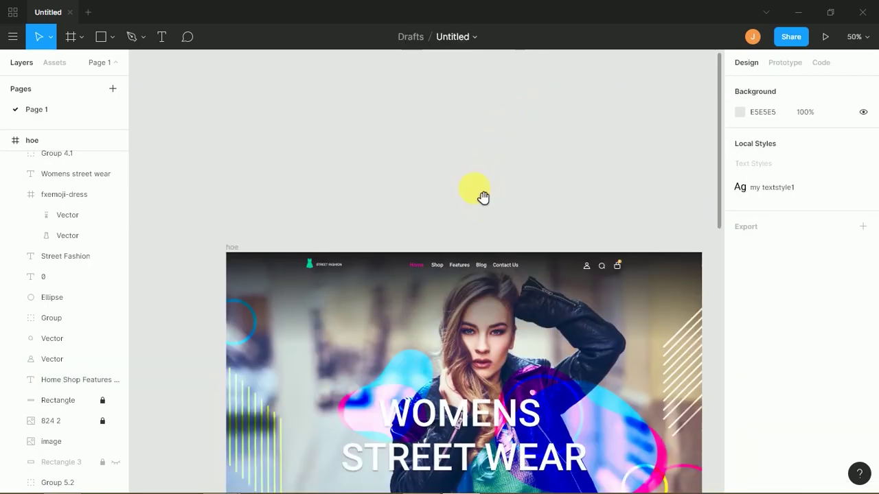
{"action": "scroll", "coordinate": [484, 197], "scroll_direction": "down", "scroll_amount": 5}
{"action": "scroll", "coordinate": [496, 204], "scroll_direction": "down", "scroll_amount": 1}
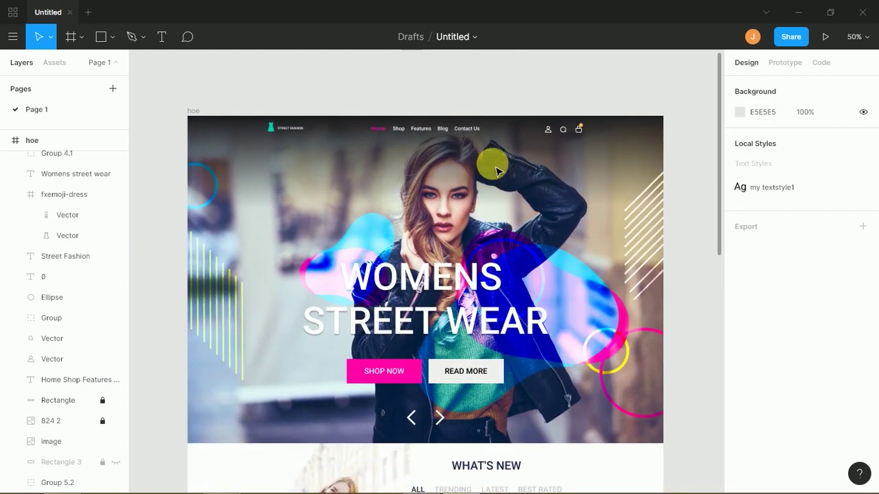
{"action": "key", "text": "ctrl+minus"}
{"action": "key", "text": "ctrl+minus"}
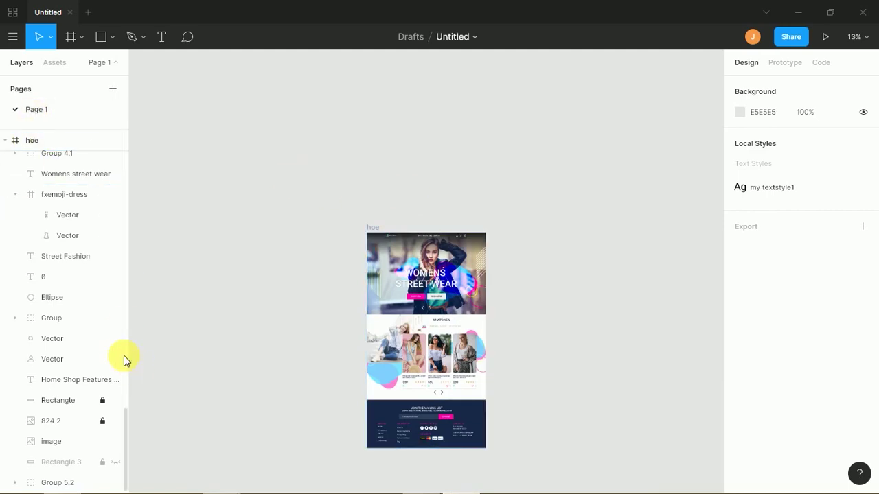
{"action": "scroll", "coordinate": [125, 356], "scroll_direction": "up", "scroll_amount": 5}
{"action": "left_click_drag", "start_coordinate": [125, 369], "coordinate": [117, 161]}
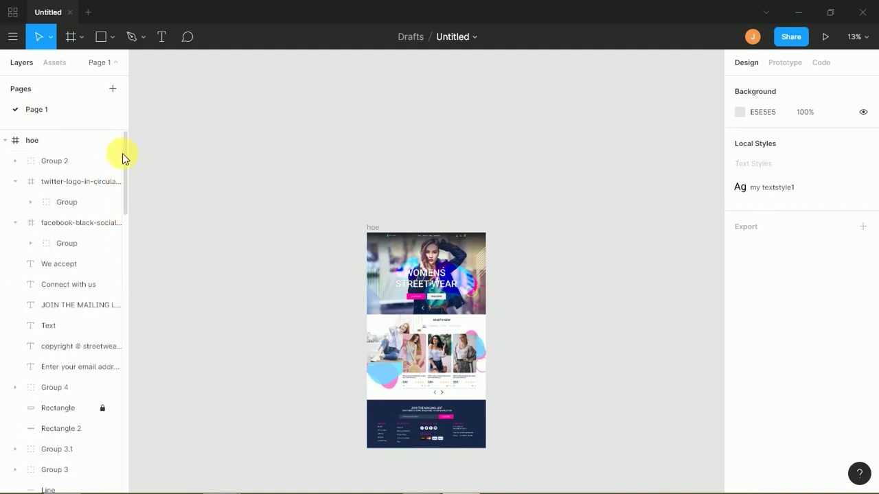
- Rename the landing-page frame layer to 'home'
{"action": "left_click", "coordinate": [56, 144]}
{"action": "left_click", "coordinate": [41, 144]}
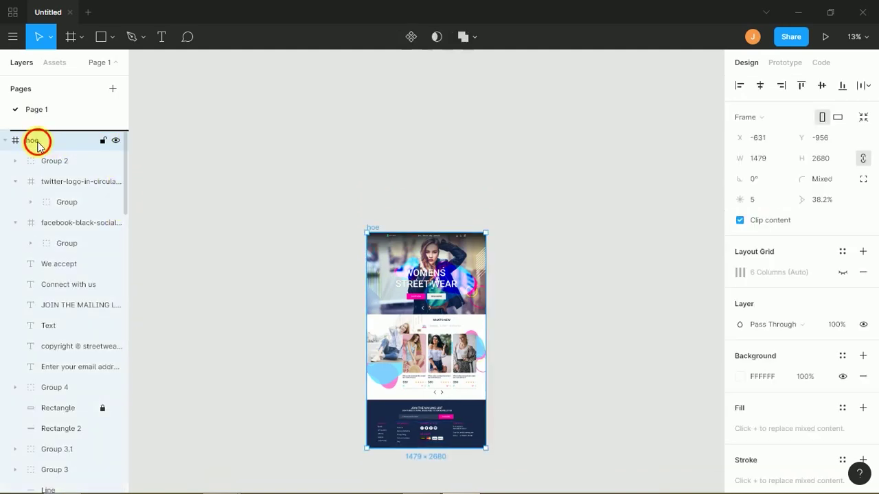
{"action": "double_click", "coordinate": [37, 146]}
{"action": "type", "text": "home"}
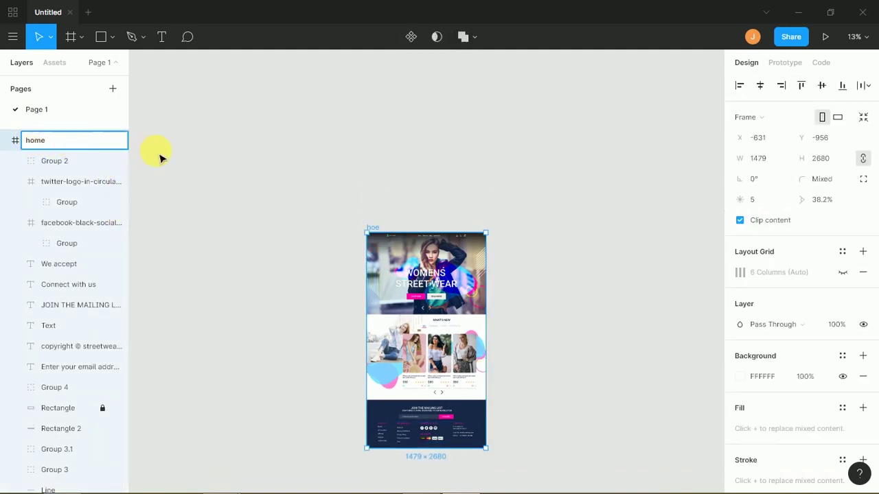
{"action": "left_click", "coordinate": [153, 157]}
- Alt-drag the home frame to place a duplicate to its right
{"action": "scroll", "coordinate": [230, 177], "scroll_direction": "right", "scroll_amount": 3}
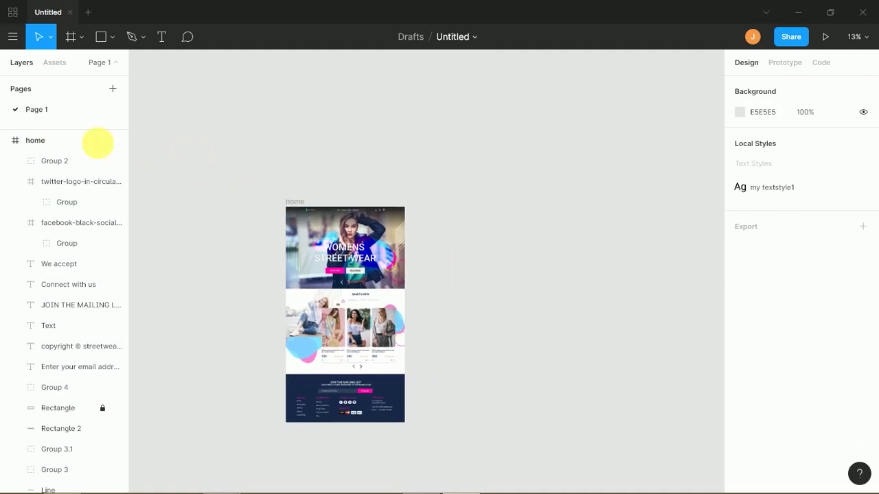
{"action": "left_click", "coordinate": [55, 141]}
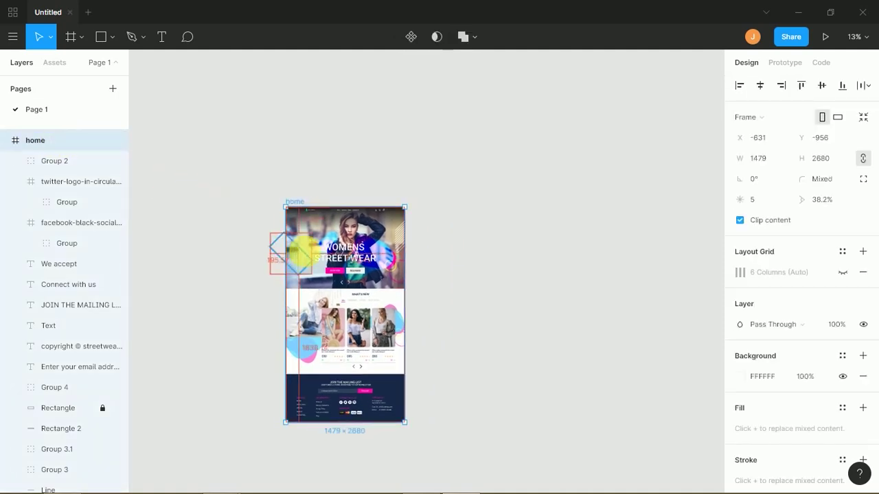
{"action": "left_click_drag", "start_coordinate": [316, 262], "coordinate": [447, 255]}
{"action": "left_click", "coordinate": [569, 314]}
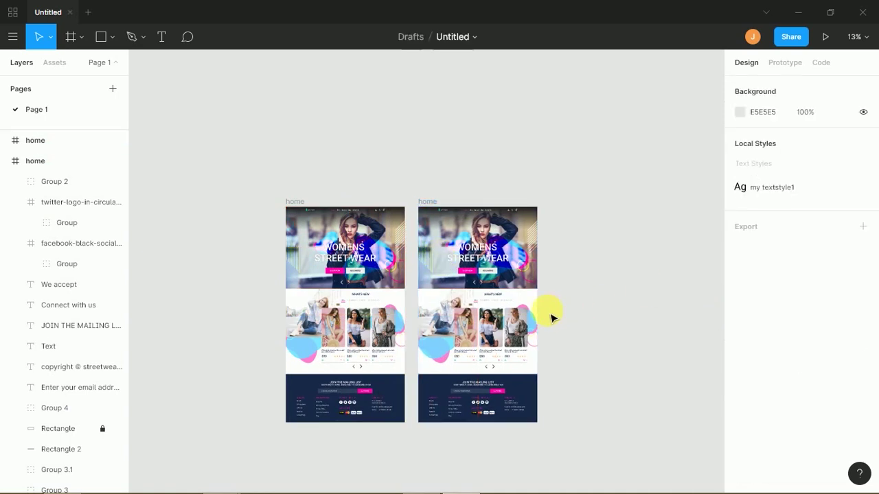
{"action": "scroll", "coordinate": [542, 314], "scroll_direction": "up", "scroll_amount": 5}
{"action": "scroll", "coordinate": [505, 290], "scroll_direction": "down", "scroll_amount": 3}
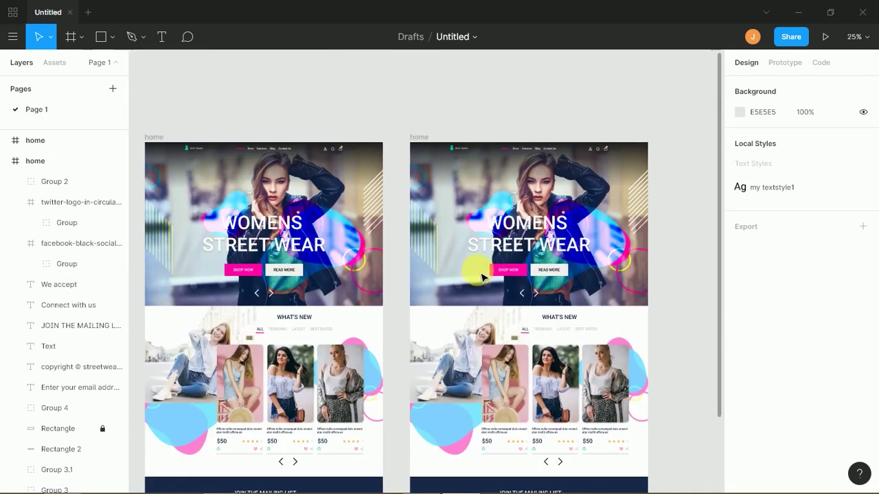
{"action": "scroll", "coordinate": [475, 278], "scroll_direction": "right", "scroll_amount": 3}
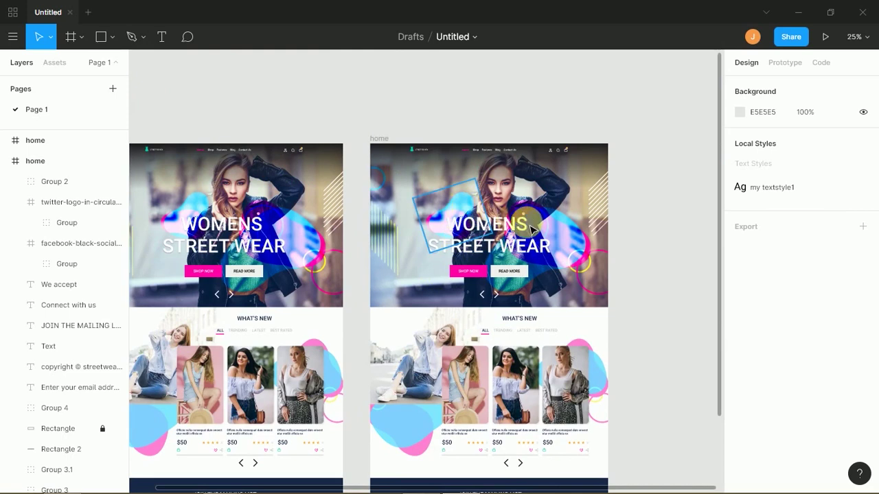
- Delete the decorative shape group and the outlined circle from the copy's hero
{"action": "left_click", "coordinate": [543, 233]}
{"action": "left_click", "coordinate": [561, 242], "text": "shift"}
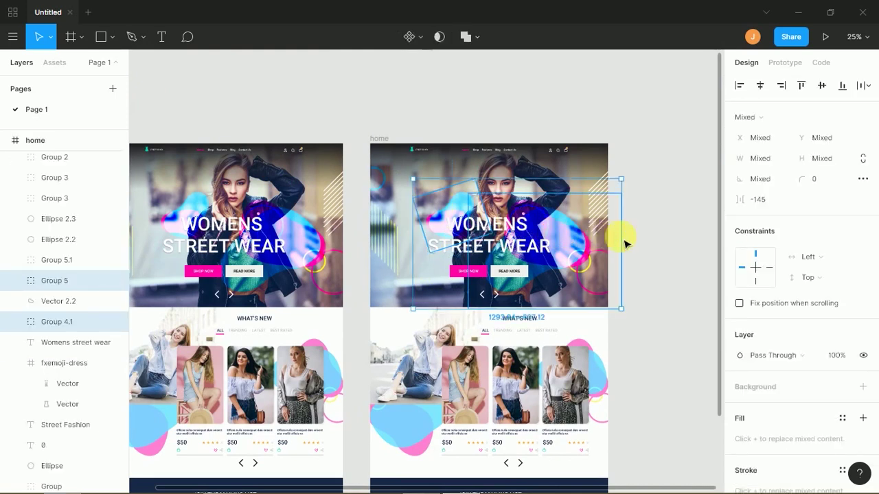
{"action": "left_click", "coordinate": [622, 237]}
{"action": "left_click", "coordinate": [558, 234]}
{"action": "left_click_drag", "start_coordinate": [557, 234], "coordinate": [574, 237]}
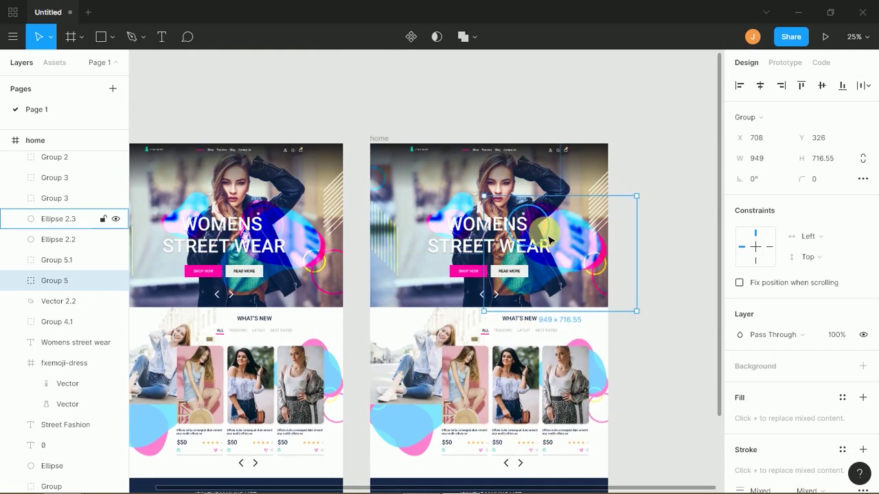
{"action": "key", "text": "Delete"}
{"action": "left_click", "coordinate": [534, 233]}
{"action": "key", "text": "Delete"}
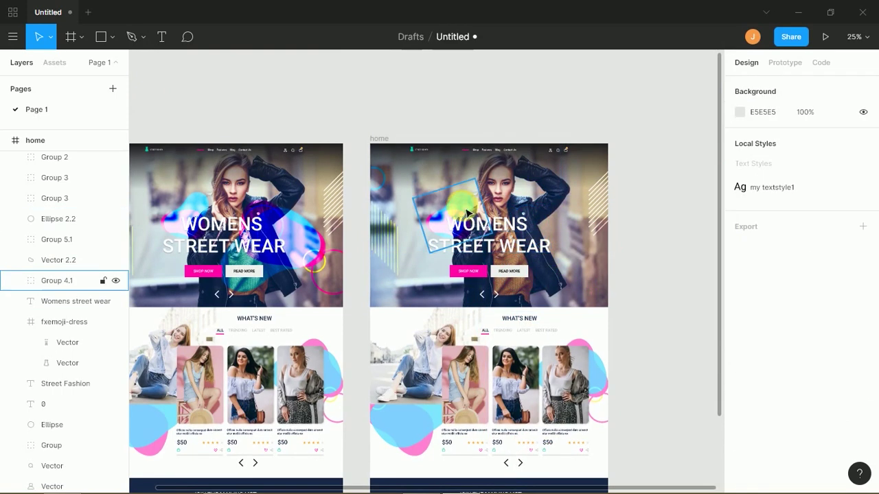
- Delete the tilted outlines, small circle and sitting-woman photo from the copy
{"action": "left_click", "coordinate": [460, 206]}
{"action": "left_click", "coordinate": [380, 182]}
{"action": "key", "text": "Delete"}
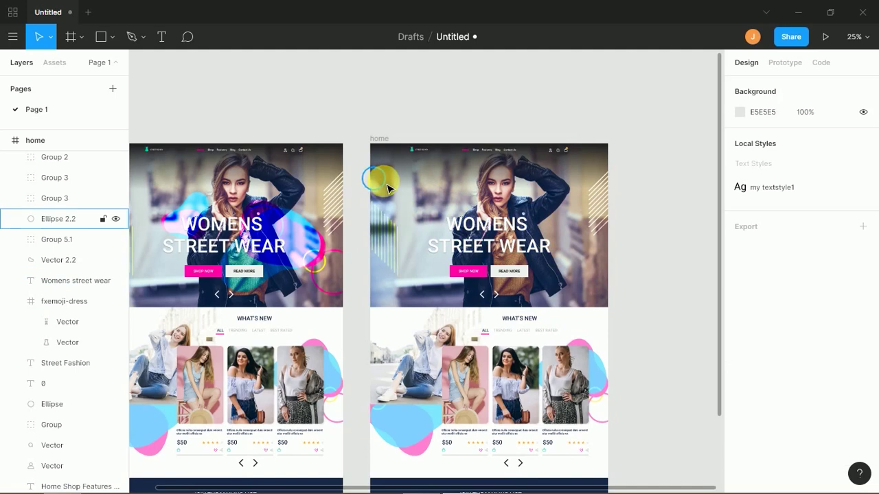
{"action": "left_click", "coordinate": [385, 182]}
{"action": "key", "text": "Delete"}
{"action": "left_click_drag", "start_coordinate": [593, 376], "coordinate": [421, 424]}
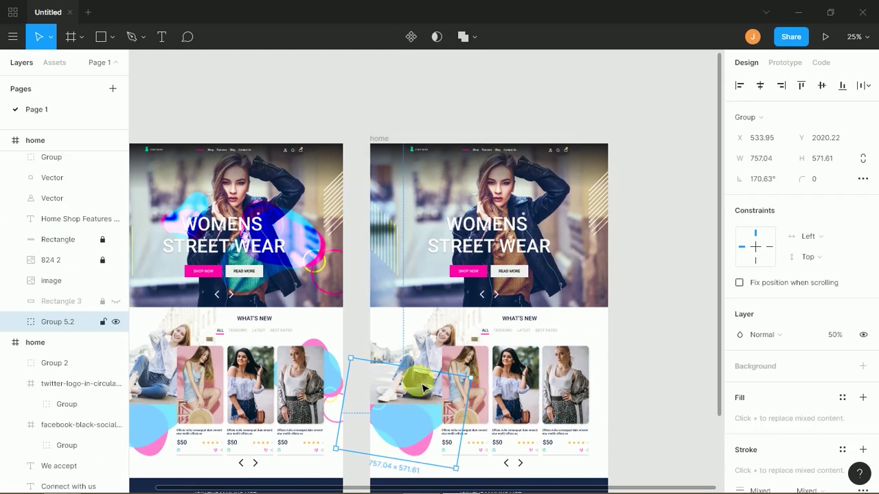
{"action": "key", "text": "Delete"}
{"action": "left_click", "coordinate": [420, 371]}
{"action": "key", "text": "Delete"}
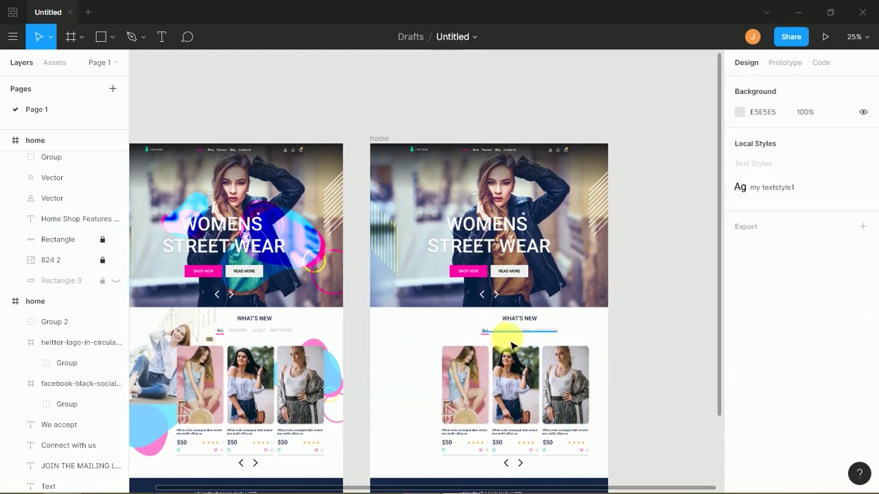
- Group the three product cards and centre them horizontally in the frame
{"action": "scroll", "coordinate": [607, 295], "scroll_direction": "down", "scroll_amount": 3}
{"action": "left_click_drag", "start_coordinate": [378, 297], "coordinate": [585, 414]}
{"action": "key", "text": "ctrl+g"}
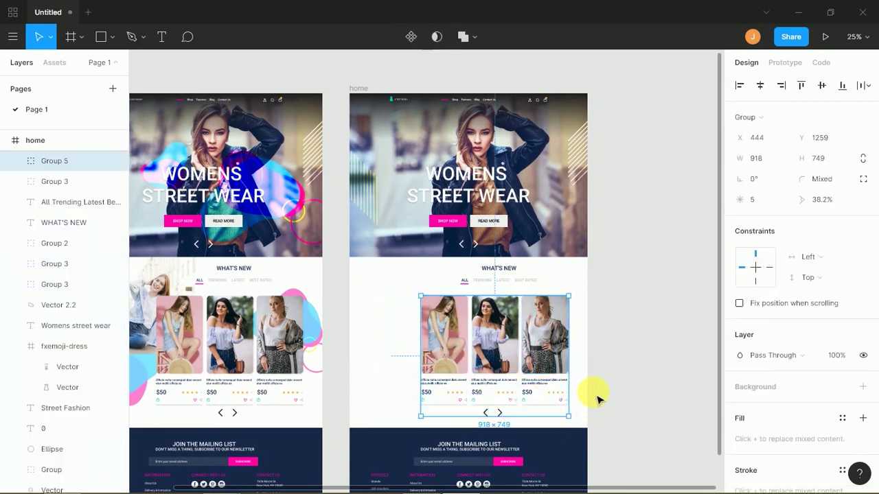
{"action": "left_click", "coordinate": [760, 86]}
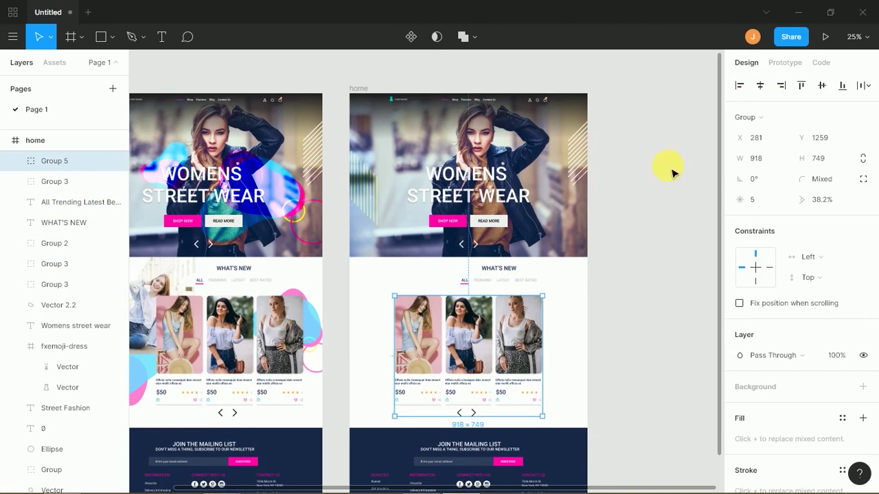
- Group the WHAT'S NEW heading with its tabs and centre them horizontally
{"action": "left_click", "coordinate": [534, 281]}
{"action": "left_click_drag", "start_coordinate": [553, 271], "coordinate": [456, 287]}
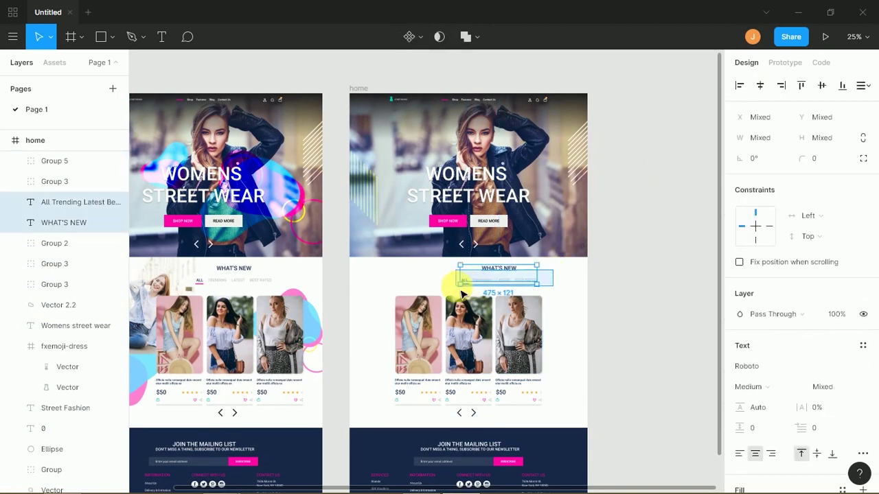
{"action": "key", "text": "ctrl+g"}
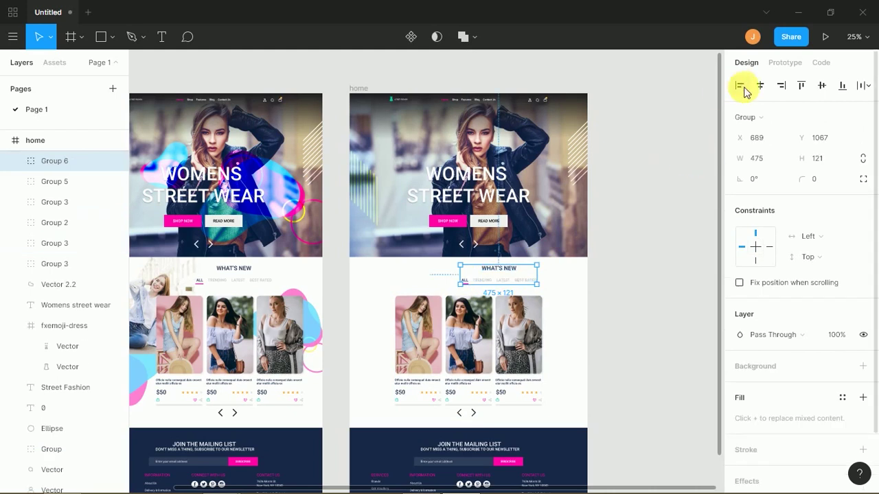
{"action": "left_click", "coordinate": [760, 85]}
- Centre the slider arrows horizontally under the product cards in the copy
{"action": "left_click", "coordinate": [651, 326]}
{"action": "left_click_drag", "start_coordinate": [580, 373], "coordinate": [544, 264]}
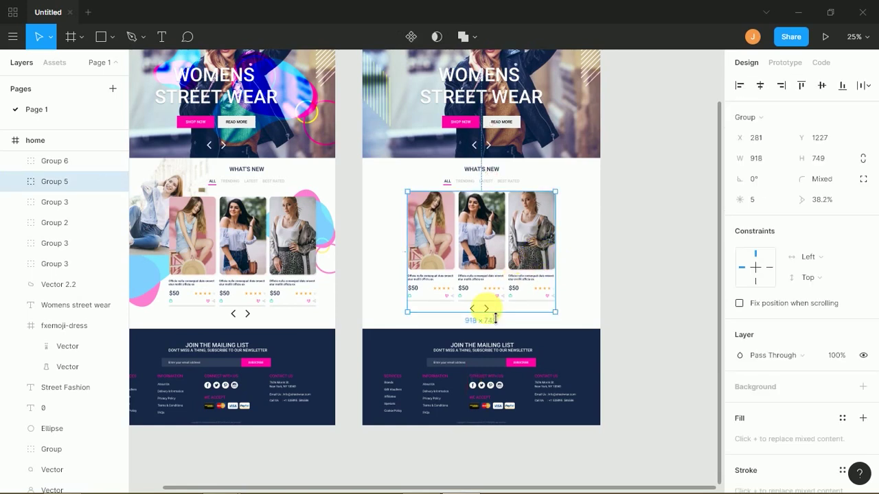
{"action": "left_click", "coordinate": [503, 327]}
{"action": "left_click", "coordinate": [479, 308]}
{"action": "double_click", "coordinate": [489, 310]}
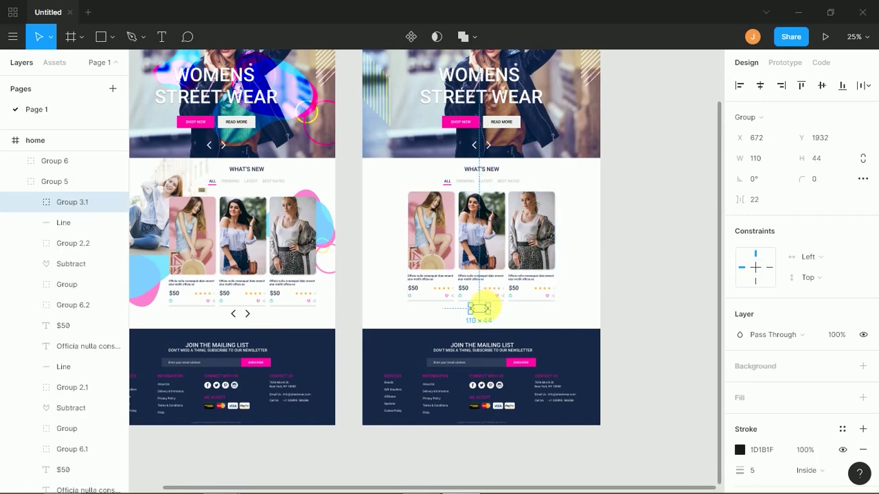
{"action": "left_click", "coordinate": [759, 85]}
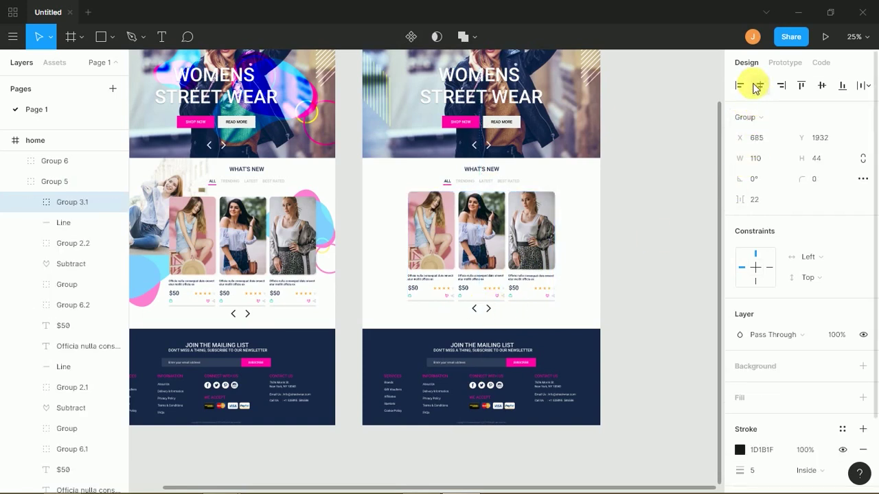
{"action": "left_click", "coordinate": [652, 258]}
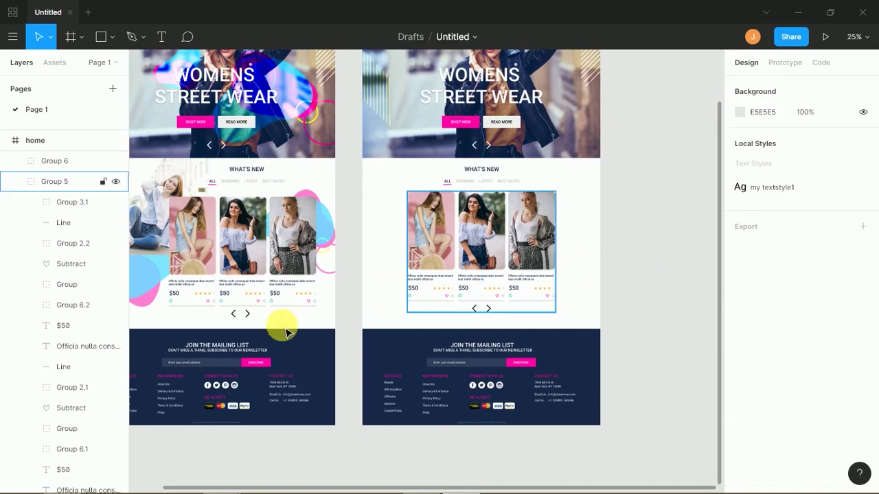
- Nudge the original frame's slider arrows one pixel to the right
{"action": "left_click", "coordinate": [248, 318]}
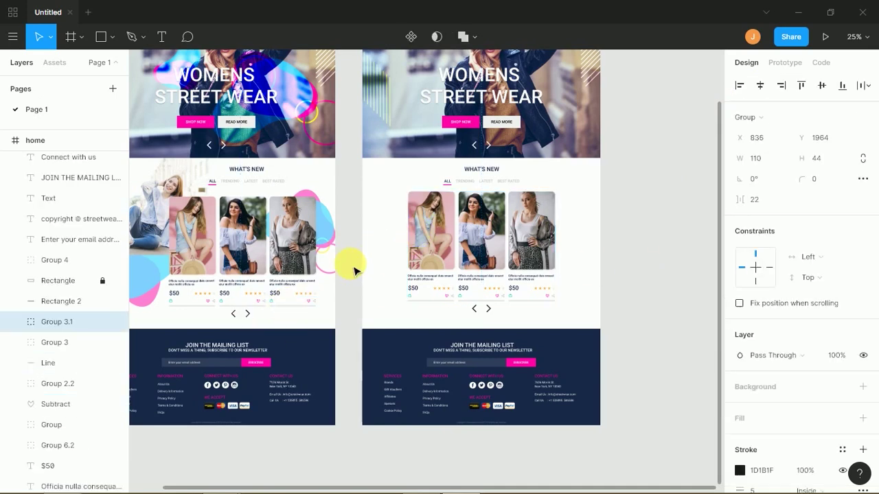
{"action": "key", "text": "Right"}
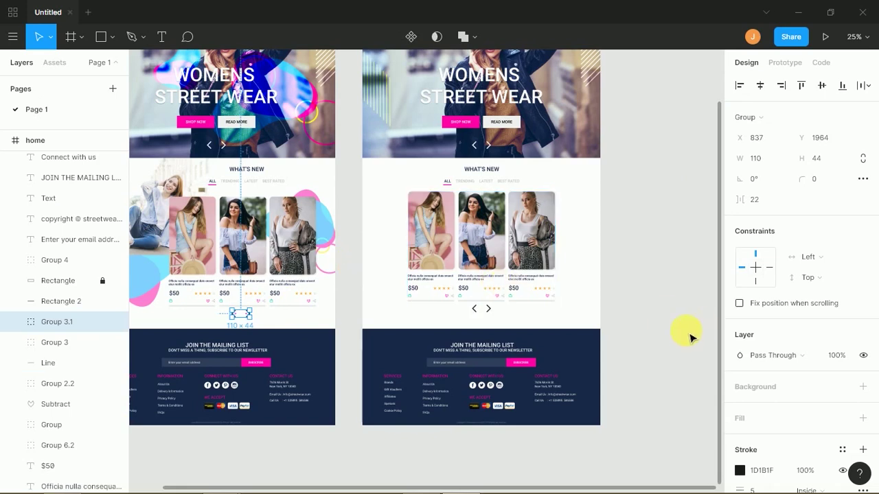
{"action": "left_click", "coordinate": [693, 333]}
{"action": "scroll", "coordinate": [581, 325], "scroll_direction": "up", "scroll_amount": 2}
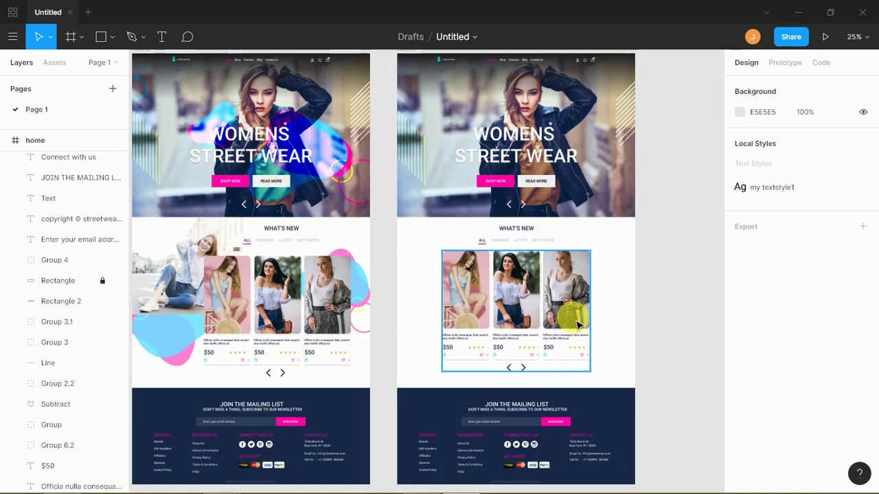
- Delete the hero heading, buttons and slider arrows from the inner-page frame
{"action": "left_click", "coordinate": [555, 486]}
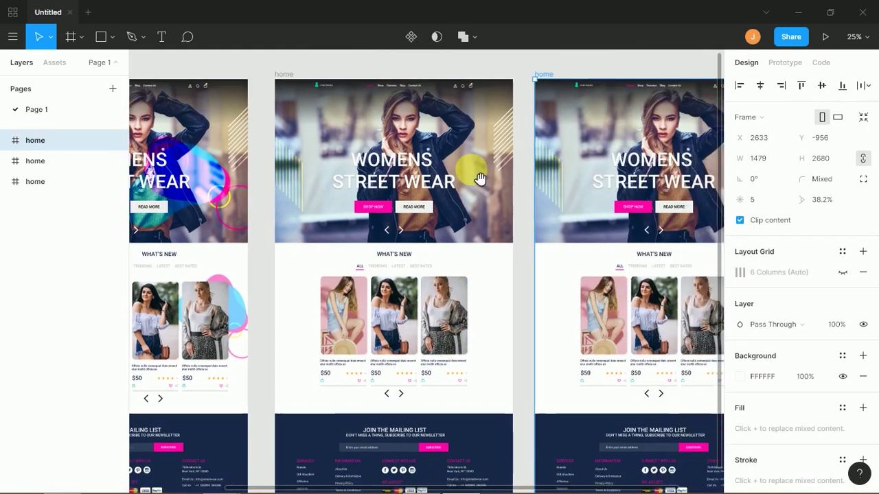
{"action": "key", "text": "Escape"}
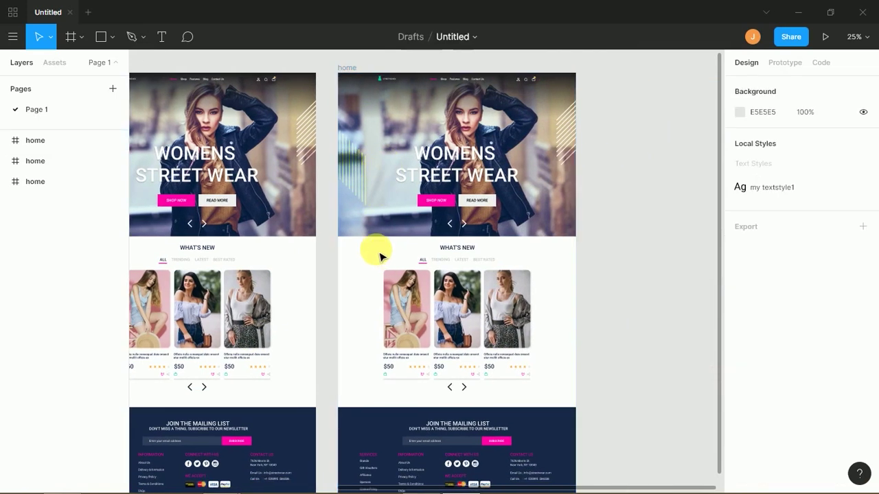
{"action": "left_click_drag", "start_coordinate": [371, 246], "coordinate": [434, 163]}
{"action": "left_click", "coordinate": [518, 221]}
{"action": "left_click", "coordinate": [455, 224]}
{"action": "key", "text": "Delete"}
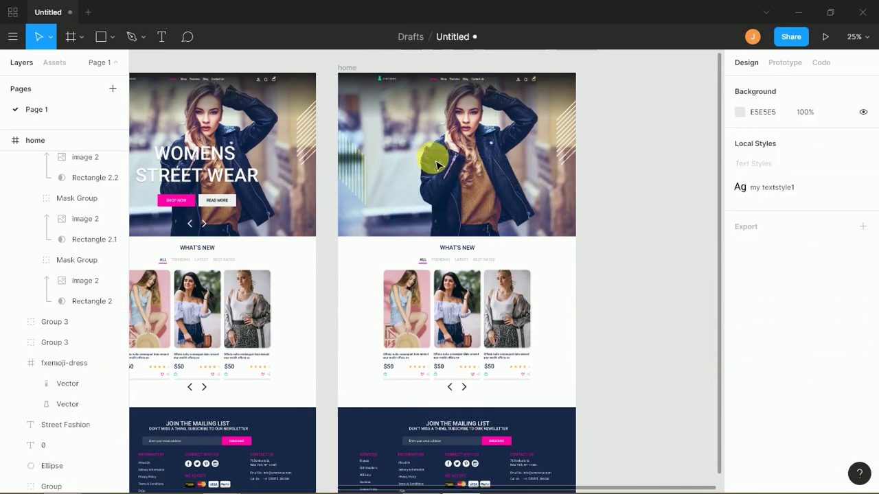
- Shorten the hero image to 398 high and move the striped shape to the top-right
{"action": "right_click", "coordinate": [468, 157]}
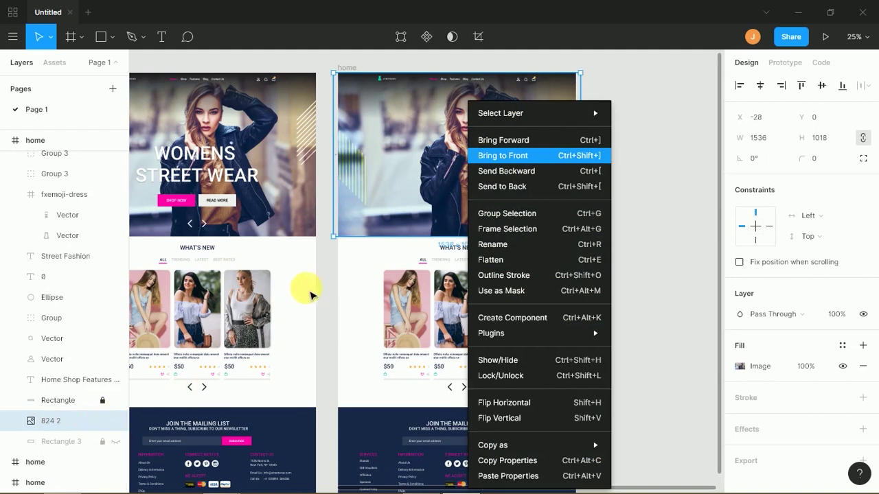
{"action": "left_click", "coordinate": [343, 268]}
{"action": "left_click", "coordinate": [380, 235]}
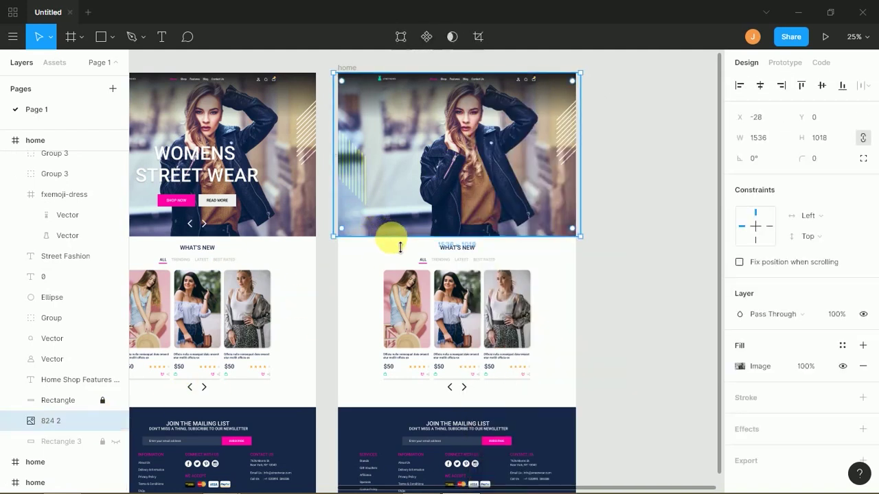
{"action": "left_click_drag", "start_coordinate": [403, 238], "coordinate": [424, 146]}
{"action": "left_click_drag", "start_coordinate": [356, 195], "coordinate": [368, 142]}
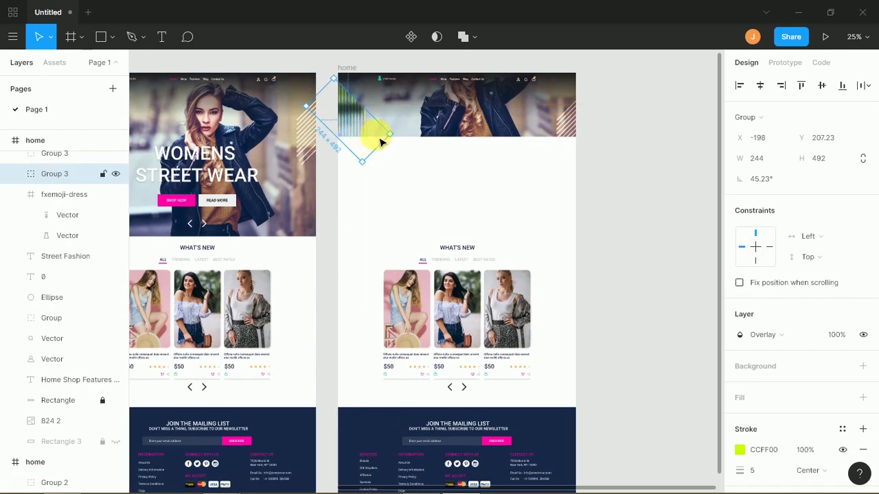
- Duplicate both What's New groups and place the lower product row beneath the copy
{"action": "left_click", "coordinate": [421, 220]}
{"action": "left_click_drag", "start_coordinate": [383, 232], "coordinate": [529, 383]}
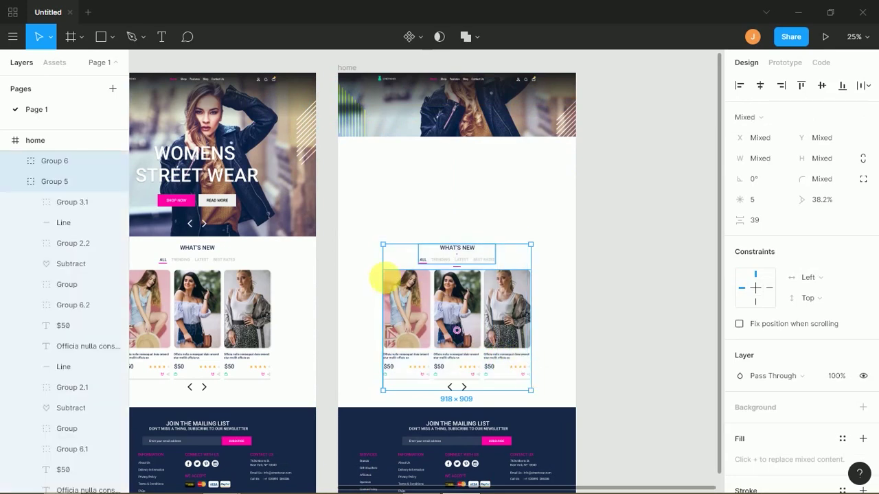
{"action": "left_click_drag", "start_coordinate": [439, 305], "coordinate": [443, 212]}
{"action": "mouse_move", "coordinate": [459, 346]}
{"action": "left_mouse_down"}
{"action": "mouse_move", "coordinate": [455, 364]}
{"action": "mouse_move", "coordinate": [457, 349]}
{"action": "left_mouse_up"}
- Bring up the actions menu for the footer background rectangle
{"action": "scroll", "coordinate": [539, 323], "scroll_direction": "down", "scroll_amount": 2}
{"action": "scroll", "coordinate": [541, 289], "scroll_direction": "down", "scroll_amount": 1}
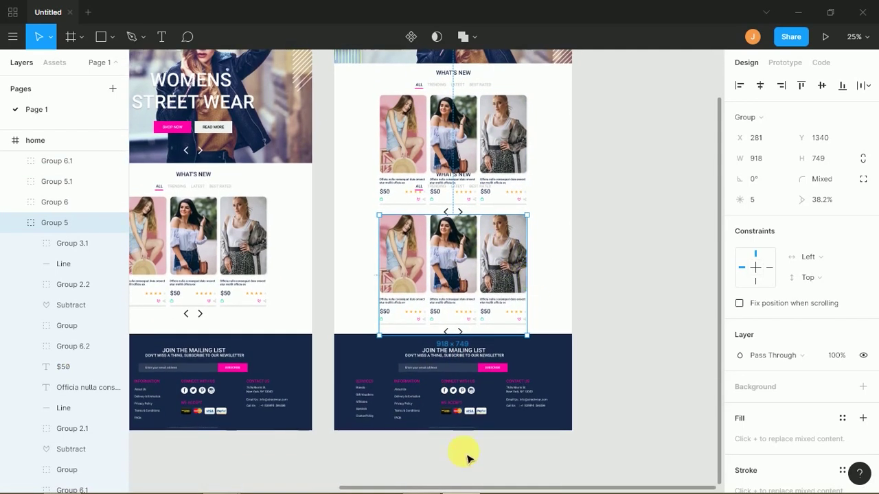
{"action": "left_click", "coordinate": [464, 439]}
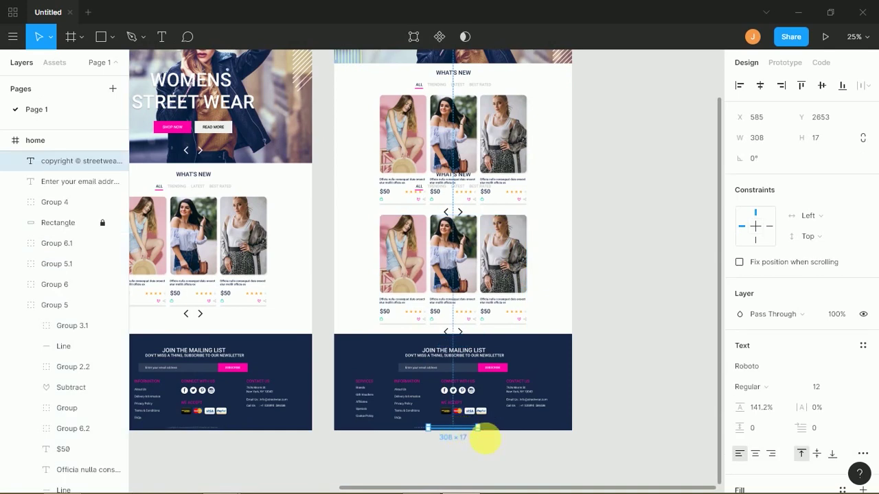
{"action": "left_click", "coordinate": [510, 448]}
{"action": "right_click", "coordinate": [554, 426]}
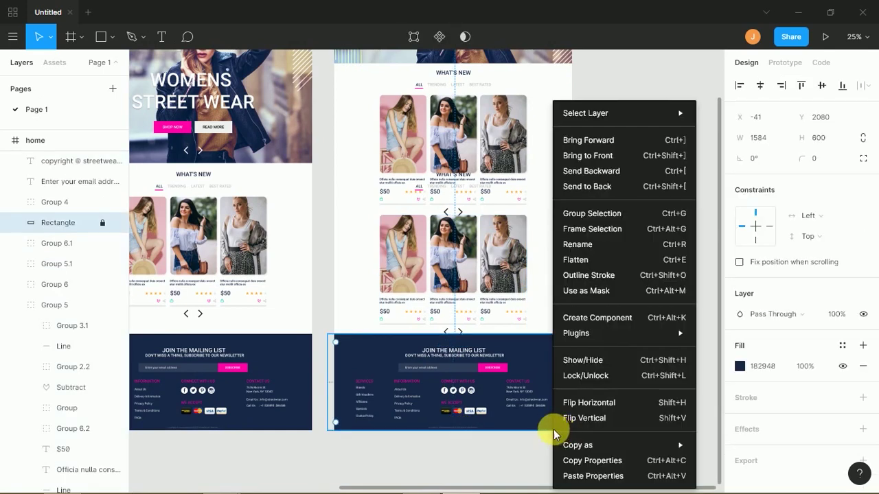
- Make the inner-page home frame taller, to height 2856
{"action": "left_click", "coordinate": [343, 318]}
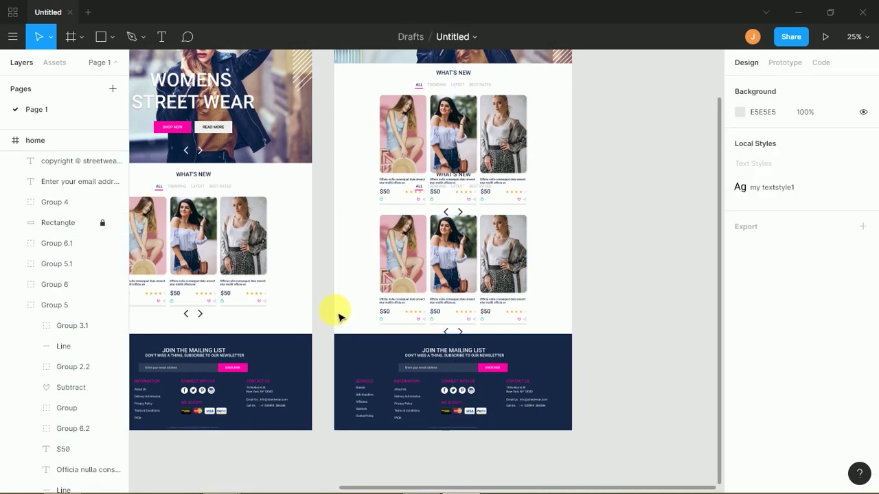
{"action": "right_click", "coordinate": [338, 318]}
{"action": "left_click", "coordinate": [41, 143]}
{"action": "left_click", "coordinate": [394, 398]}
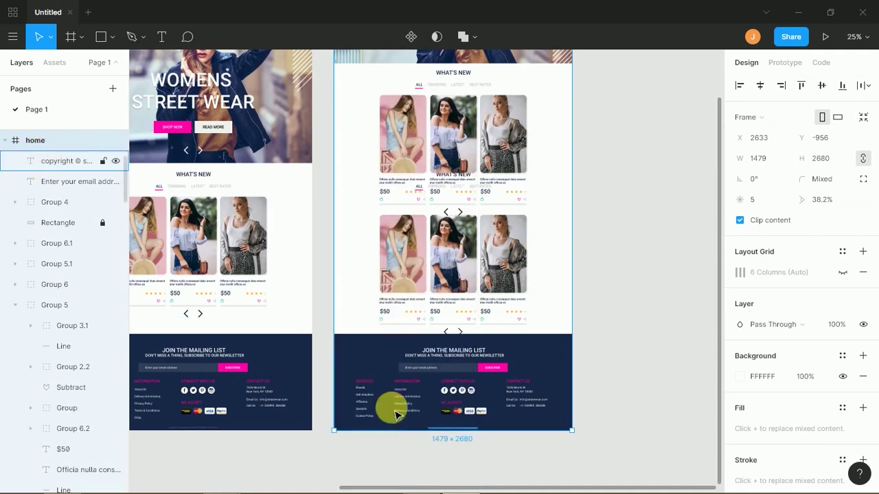
{"action": "left_click_drag", "start_coordinate": [401, 458], "coordinate": [401, 459]}
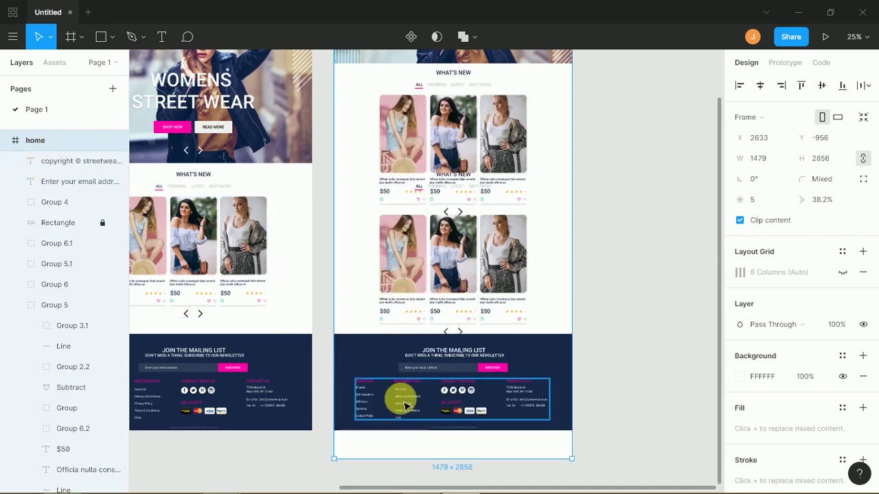
{"action": "left_click_drag", "start_coordinate": [366, 249], "coordinate": [485, 343]}
{"action": "key", "text": "ctrl+z"}
- Unlock the footer rectangle from its context menu
{"action": "left_click_drag", "start_coordinate": [359, 259], "coordinate": [559, 377]}
{"action": "left_click", "coordinate": [558, 384]}
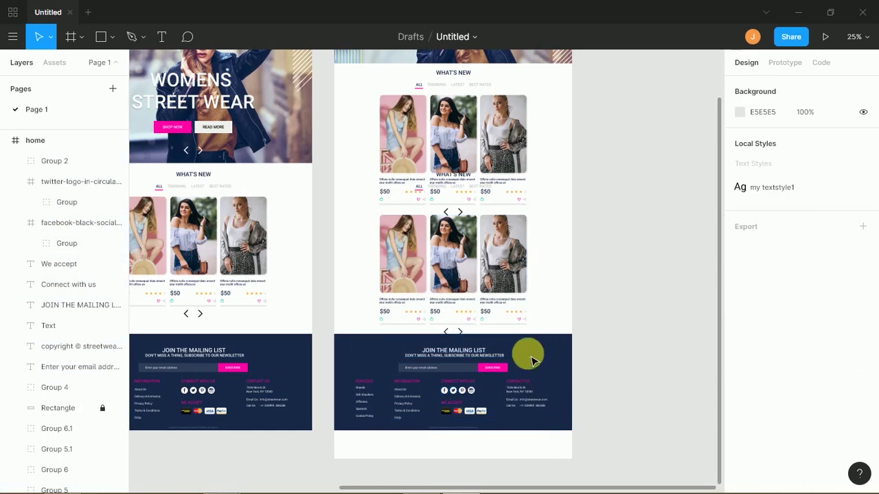
{"action": "right_click", "coordinate": [562, 353]}
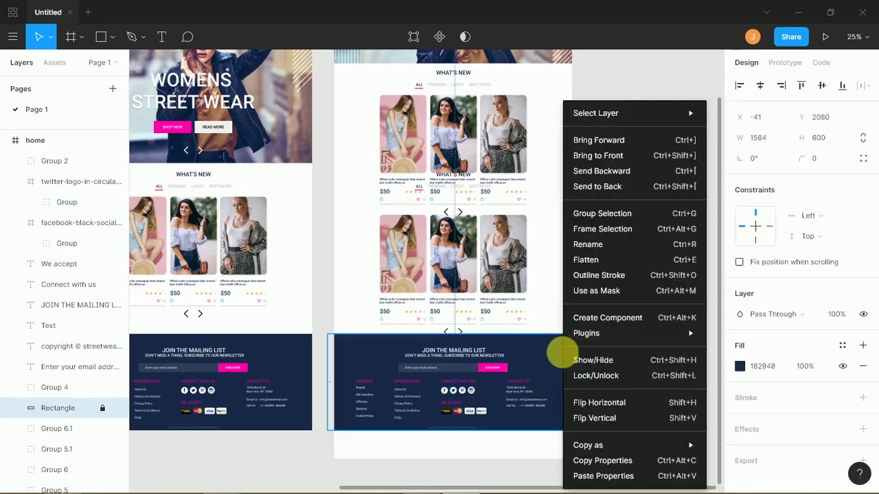
{"action": "left_click", "coordinate": [103, 408]}
- Move the lower product row and footer down, then tuck the product row closer
{"action": "left_click_drag", "start_coordinate": [350, 232], "coordinate": [529, 424]}
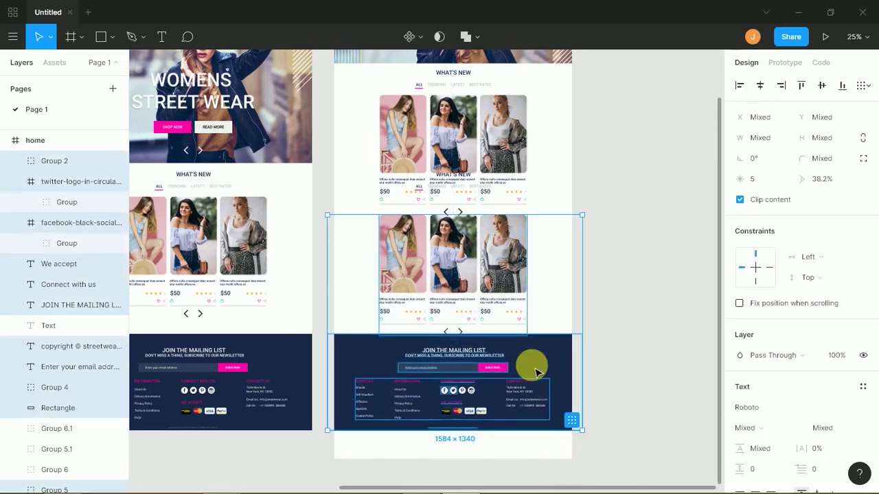
{"action": "left_click_drag", "start_coordinate": [491, 253], "coordinate": [514, 307]}
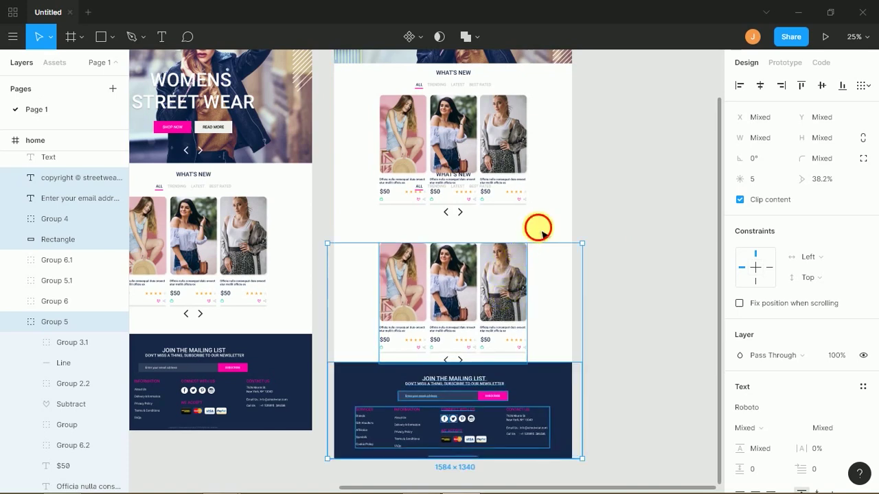
{"action": "left_click", "coordinate": [513, 270]}
{"action": "left_click_drag", "start_coordinate": [514, 269], "coordinate": [518, 279]}
- At 100% zoom, delete the duplicate WHAT'S NEW tabs group and select the lower cards
{"action": "left_click_drag", "start_coordinate": [543, 186], "coordinate": [551, 278]}
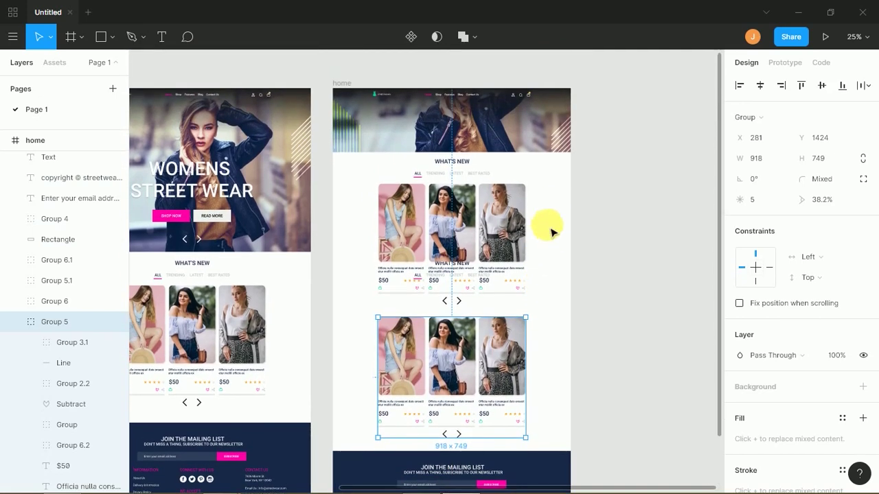
{"action": "left_click", "coordinate": [554, 210]}
{"action": "key", "text": "shift+0"}
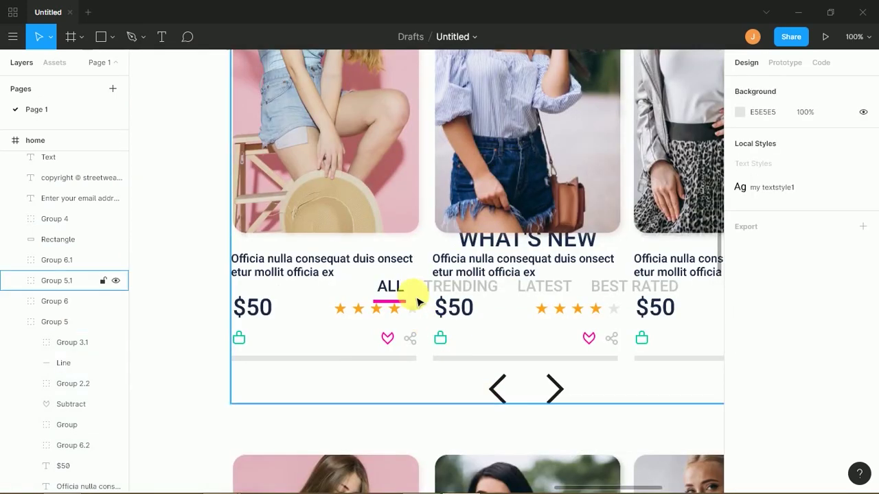
{"action": "left_click_drag", "start_coordinate": [402, 289], "coordinate": [411, 297]}
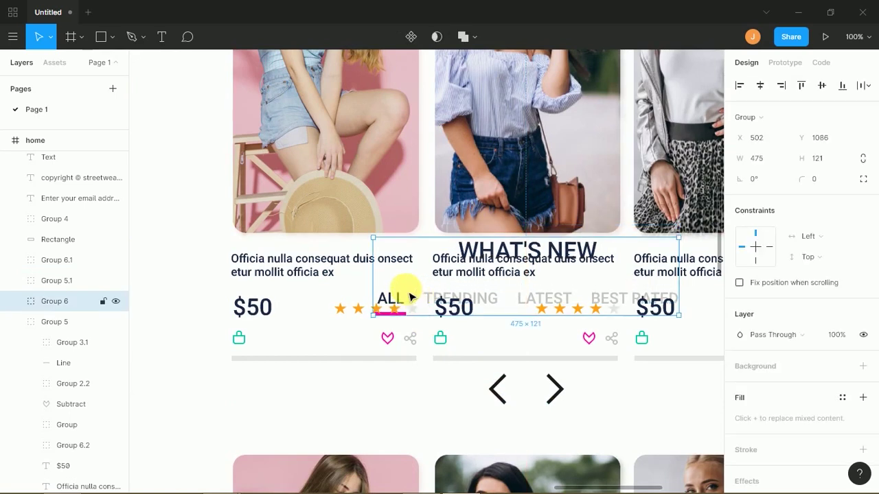
{"action": "key", "text": "Delete"}
{"action": "left_click", "coordinate": [416, 266]}
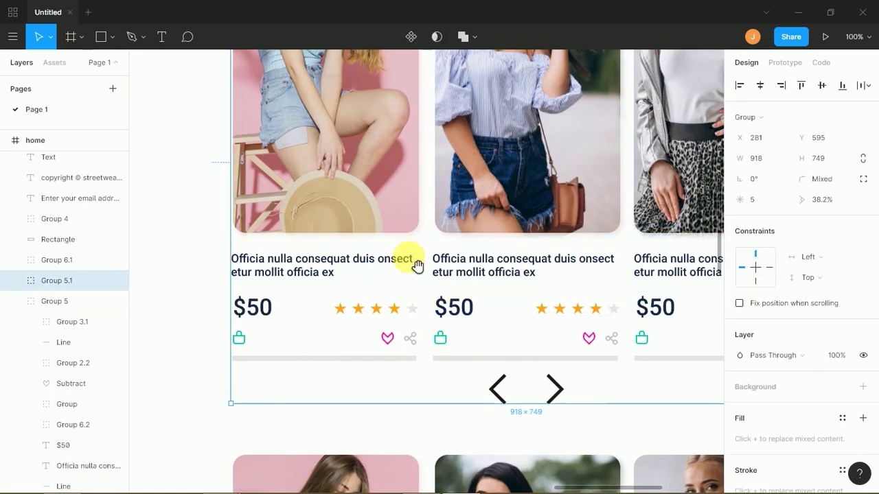
{"action": "scroll", "coordinate": [416, 265], "scroll_direction": "up", "scroll_amount": 4}
{"action": "scroll", "coordinate": [409, 141], "scroll_direction": "up", "scroll_amount": 12}
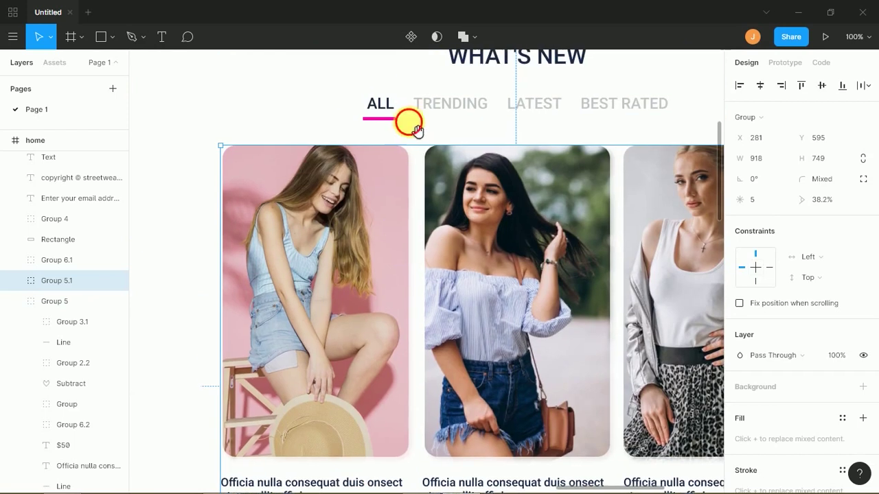
{"action": "scroll", "coordinate": [408, 296], "scroll_direction": "up", "scroll_amount": 1}
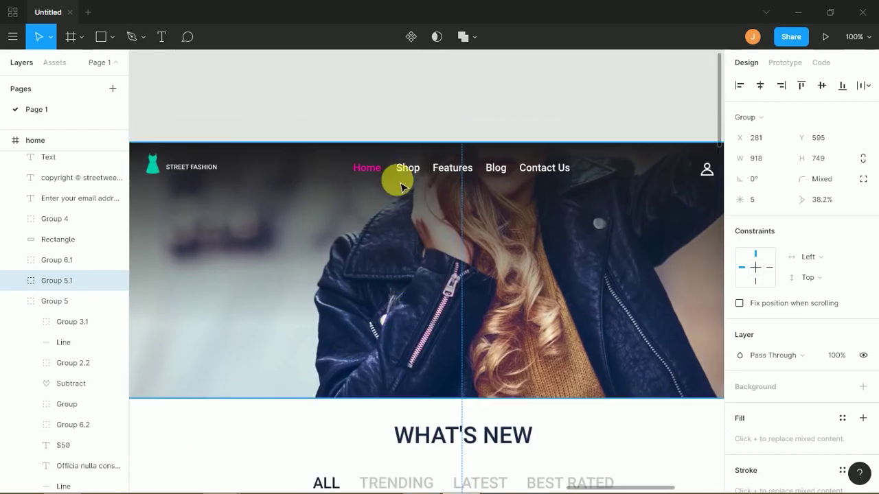
- Colour the navigation word Shop pink FF00A8 and Home white FFFFFF
{"action": "left_click", "coordinate": [413, 174]}
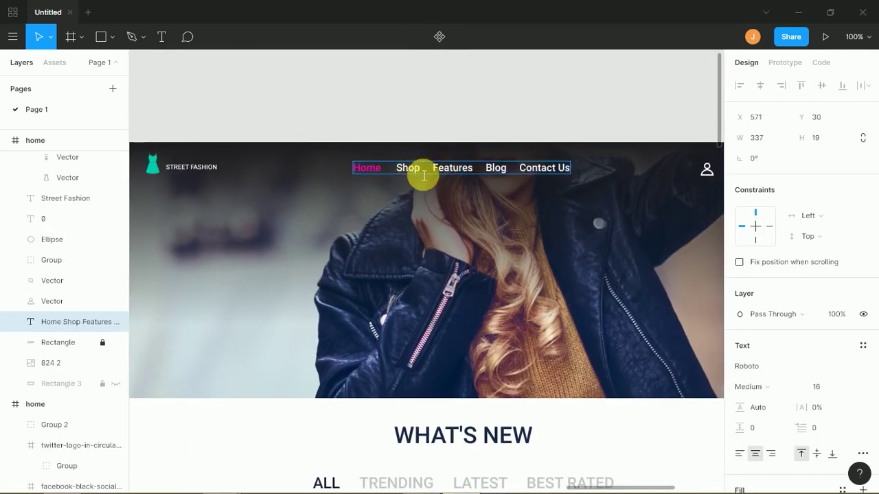
{"action": "double_click", "coordinate": [406, 173]}
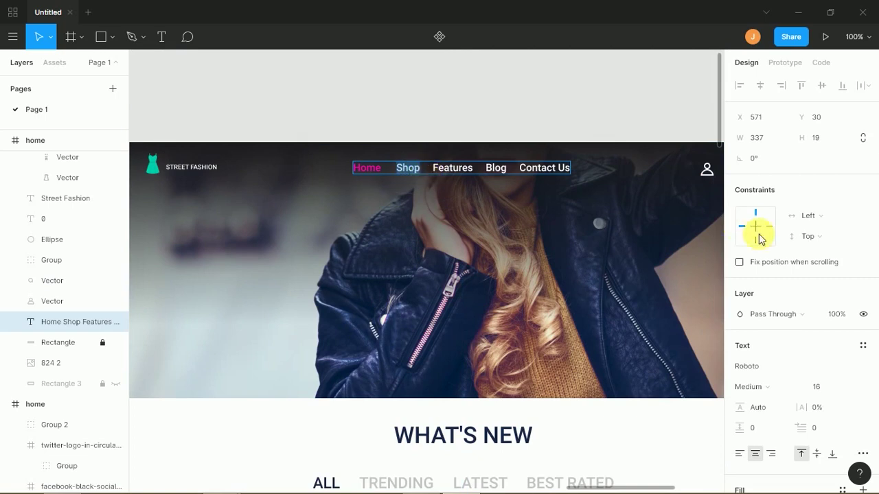
{"action": "scroll", "coordinate": [872, 241], "scroll_direction": "down", "scroll_amount": 1}
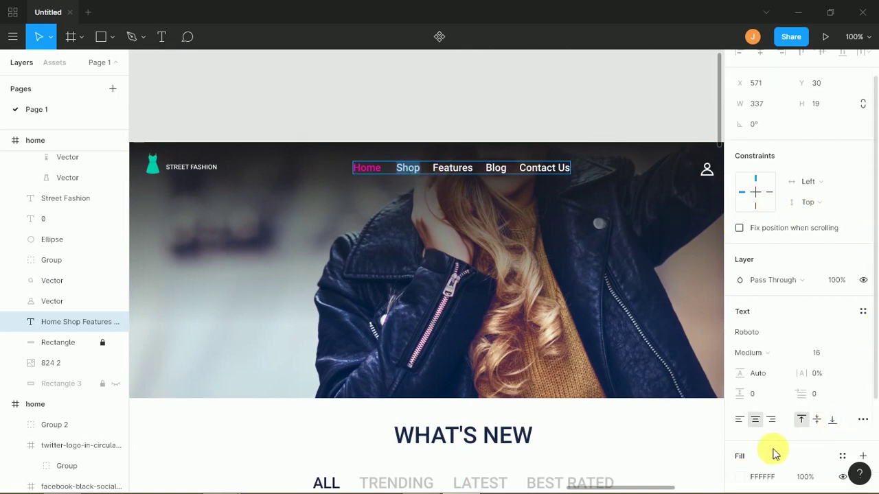
{"action": "left_click", "coordinate": [741, 481]}
{"action": "left_click", "coordinate": [632, 431]}
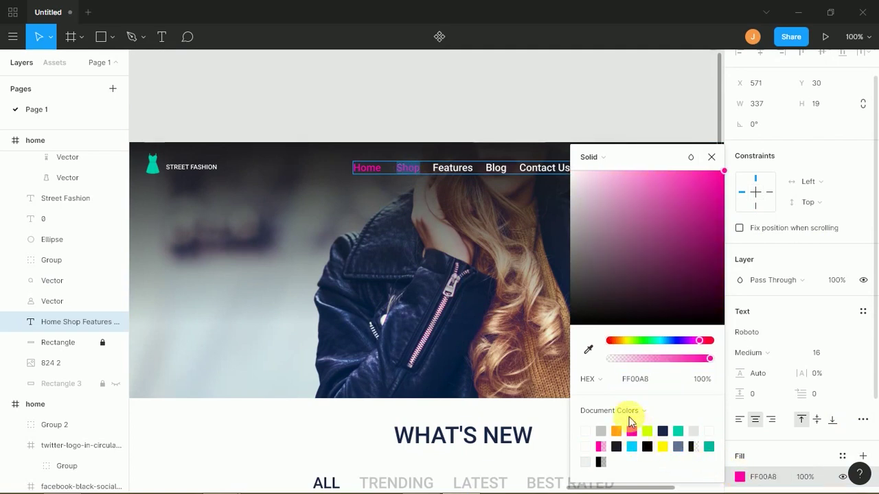
{"action": "left_click", "coordinate": [388, 172]}
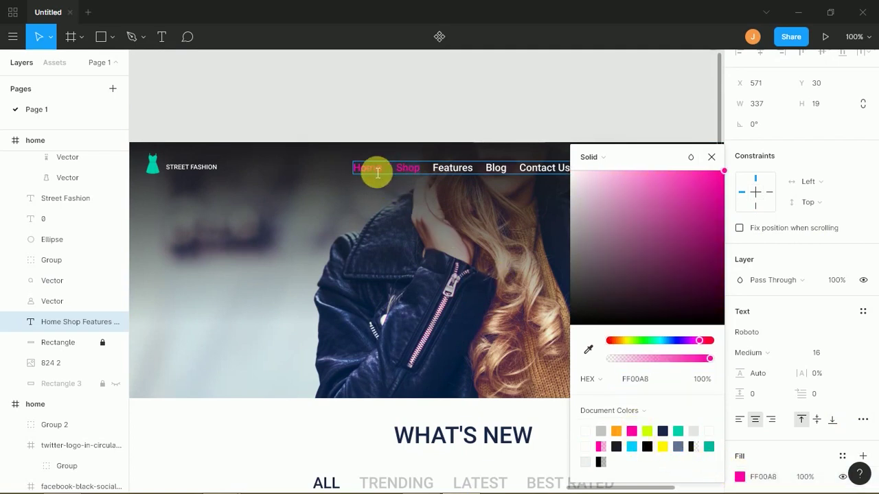
{"action": "left_click_drag", "start_coordinate": [589, 183], "coordinate": [569, 167]}
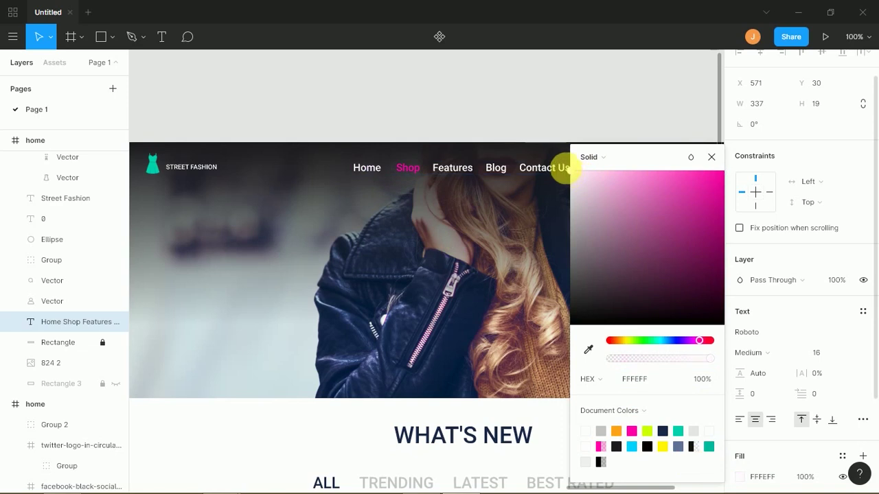
{"action": "left_click", "coordinate": [712, 157]}
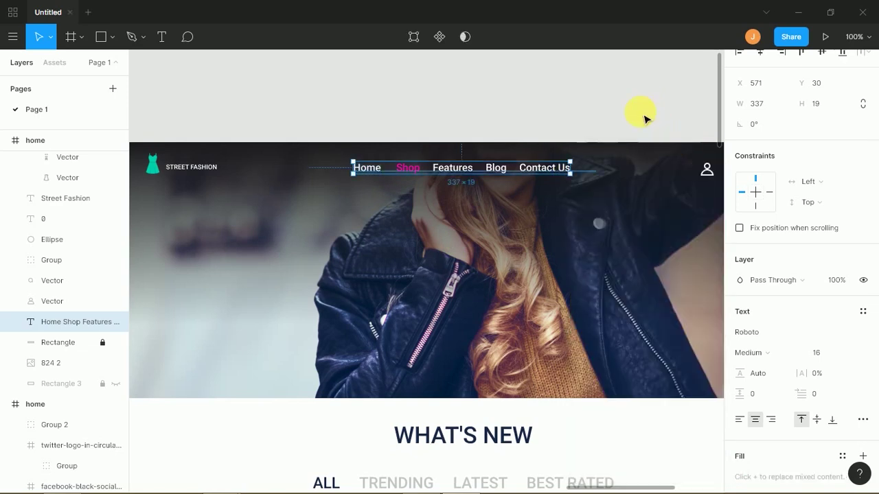
{"action": "key", "text": "minus"}
{"action": "key", "text": "minus"}
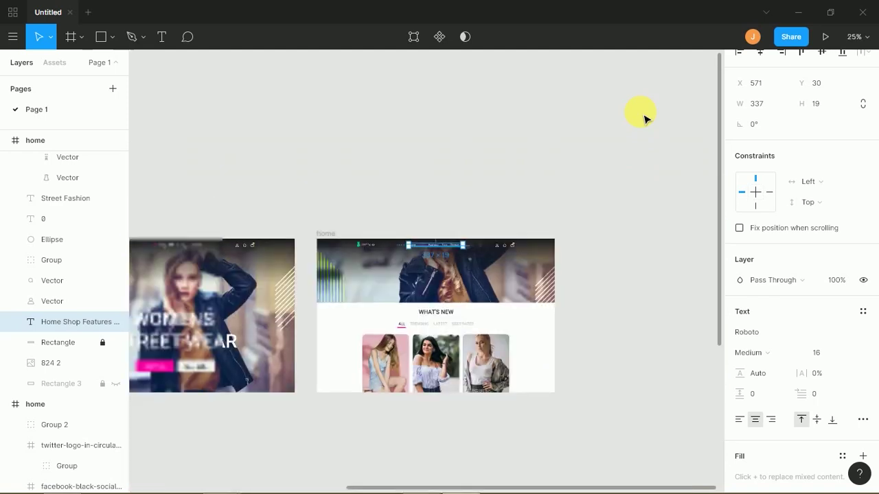
- Ungroup the hero buttons group with Ctrl+Shift+G
{"action": "left_click", "coordinate": [423, 169]}
{"action": "left_click_drag", "start_coordinate": [367, 205], "coordinate": [462, 184]}
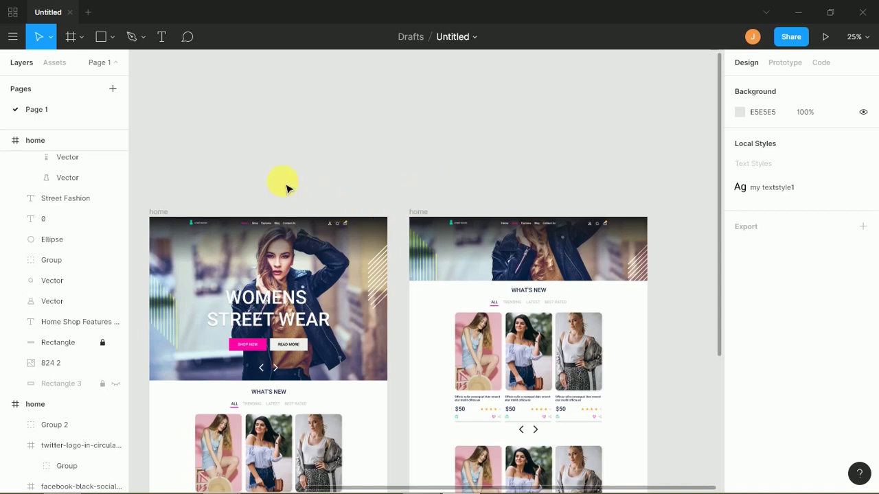
{"action": "left_click_drag", "start_coordinate": [300, 199], "coordinate": [310, 167]}
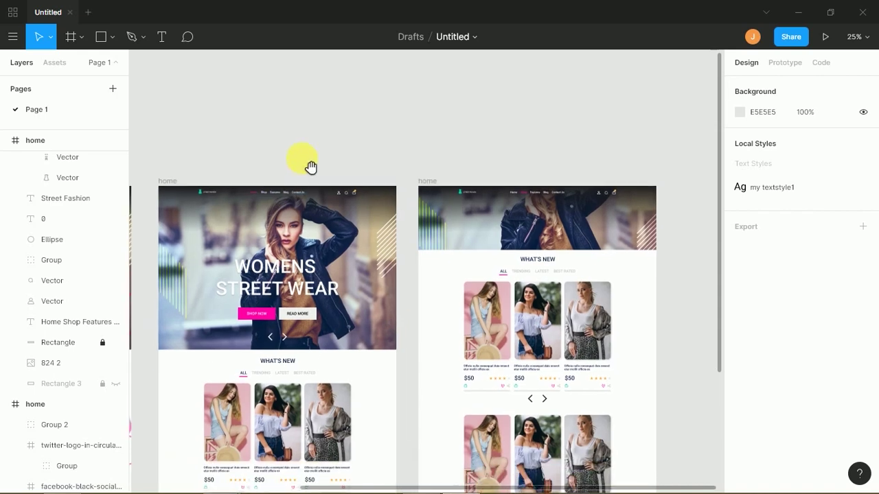
{"action": "left_click", "coordinate": [316, 320]}
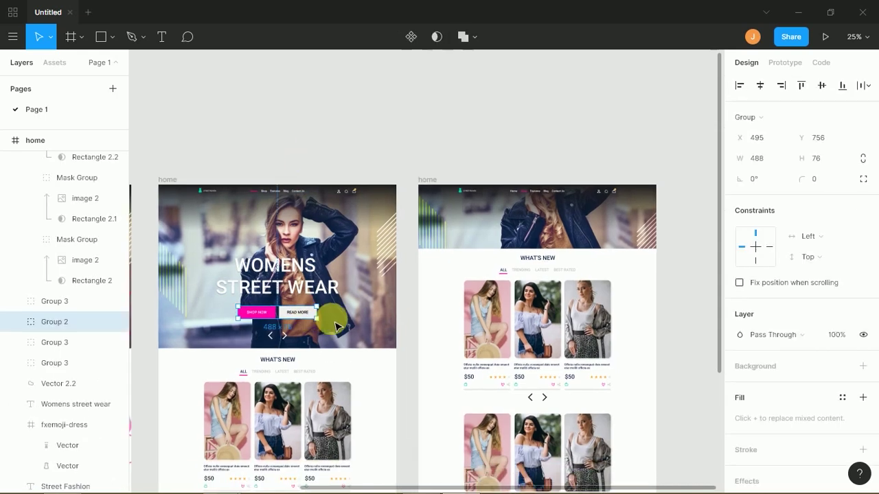
{"action": "key", "text": "ctrl+shift+g"}
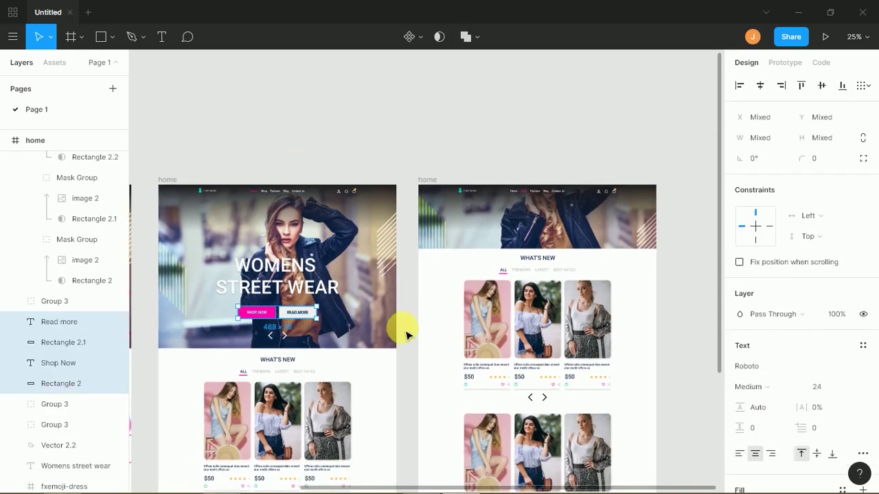
- Group the pink rectangle and SHOP NOW label together as Group 7
{"action": "left_click", "coordinate": [407, 333]}
{"action": "left_click", "coordinate": [314, 320]}
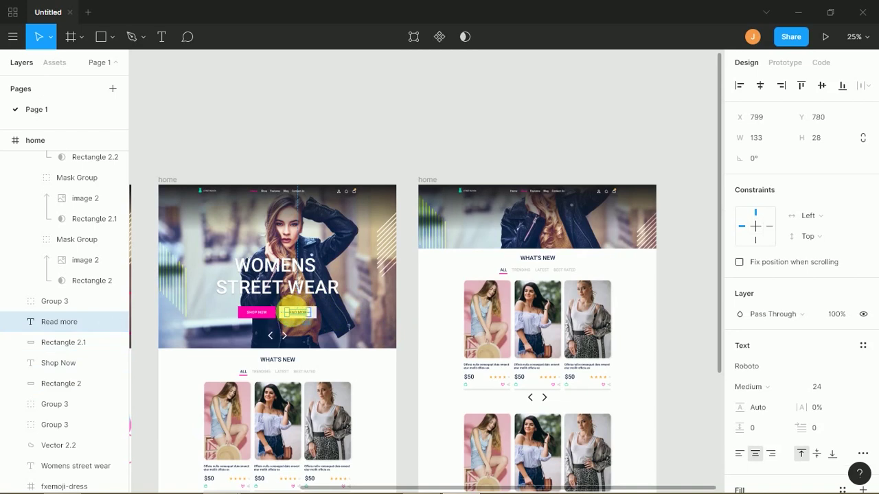
{"action": "key", "text": "ctrl+equal"}
{"action": "scroll", "coordinate": [287, 335], "scroll_direction": "left", "scroll_amount": 5}
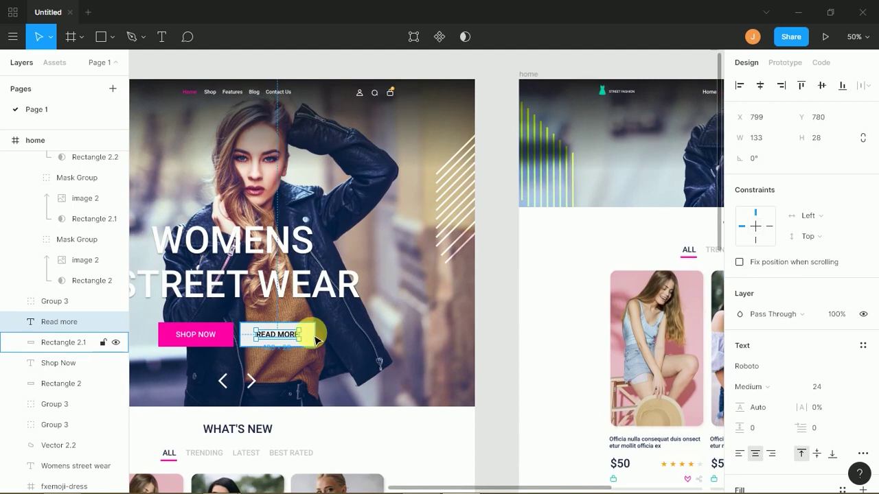
{"action": "key", "text": "Escape"}
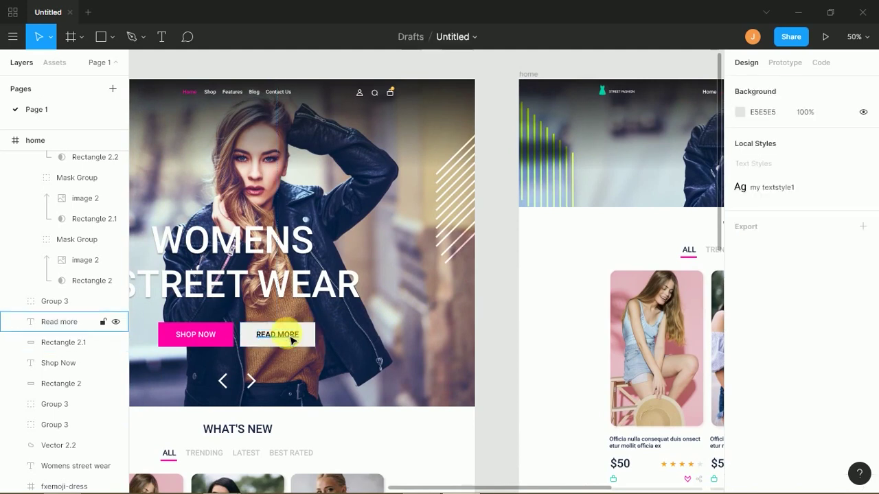
{"action": "left_click", "coordinate": [206, 337]}
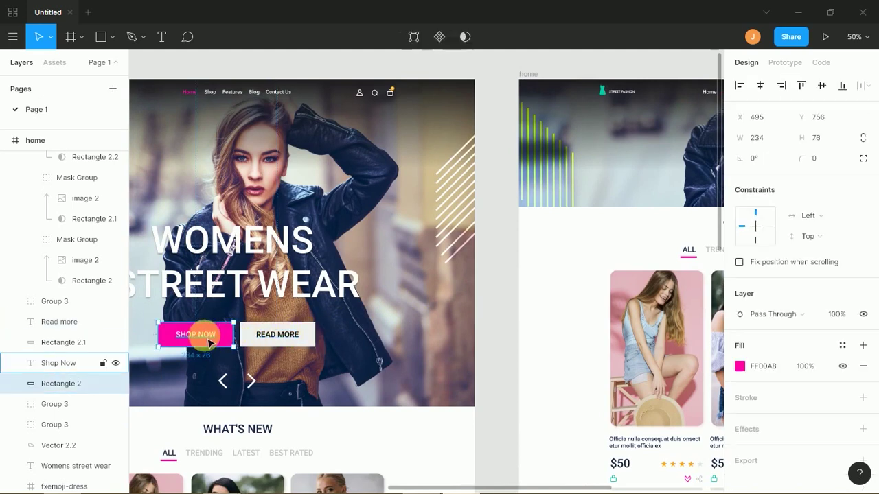
{"action": "left_click", "coordinate": [212, 339], "text": "shift"}
{"action": "key", "text": "ctrl+g"}
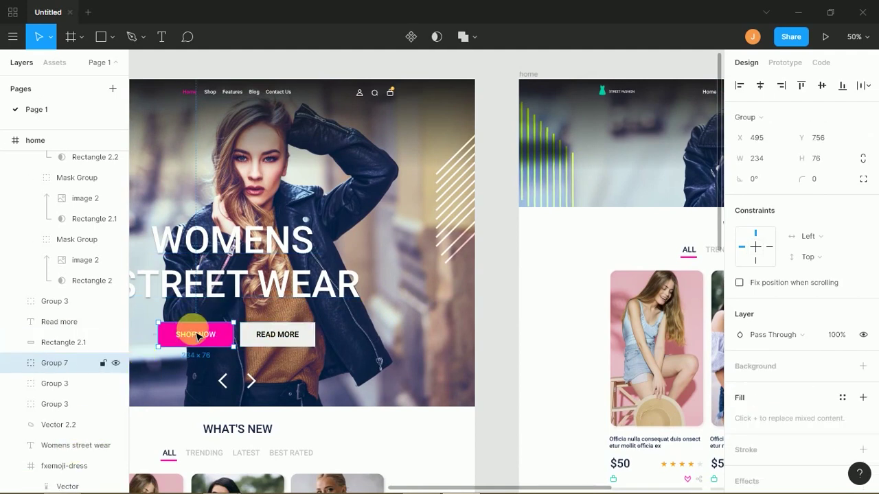
- In Prototype mode, link SHOP NOW on click to the inner-page home frame
{"action": "left_click", "coordinate": [790, 63]}
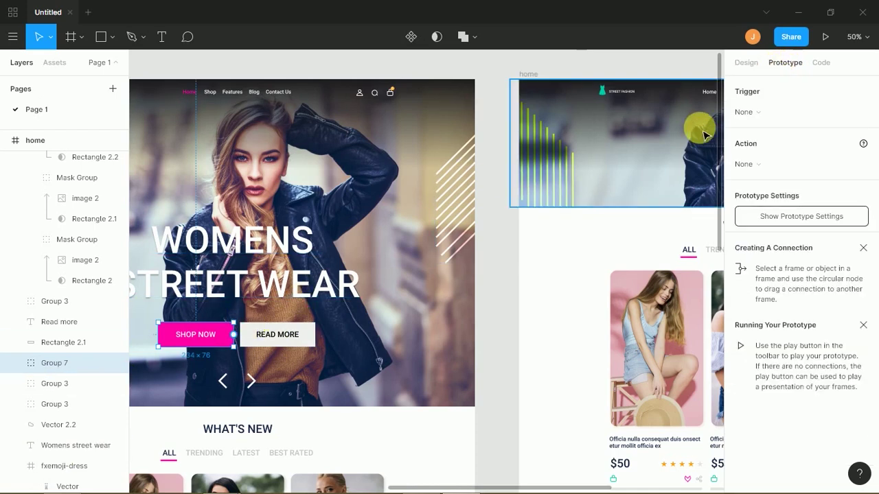
{"action": "left_click", "coordinate": [747, 65]}
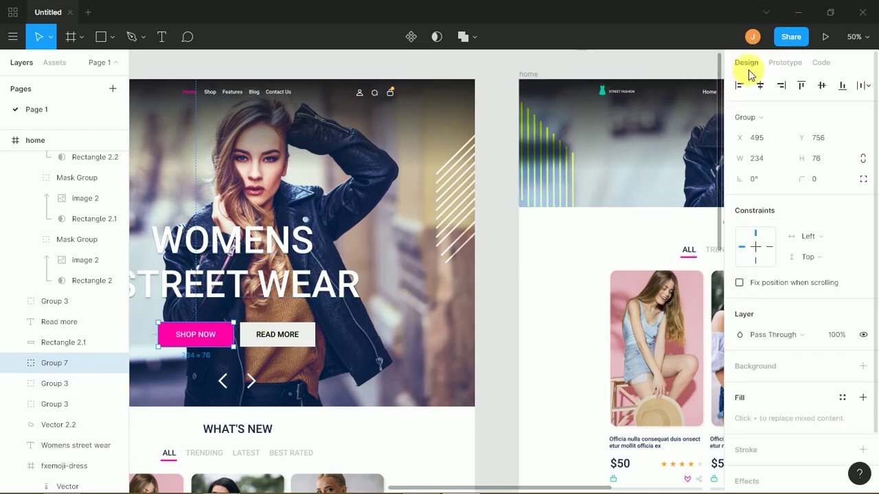
{"action": "left_click", "coordinate": [790, 64]}
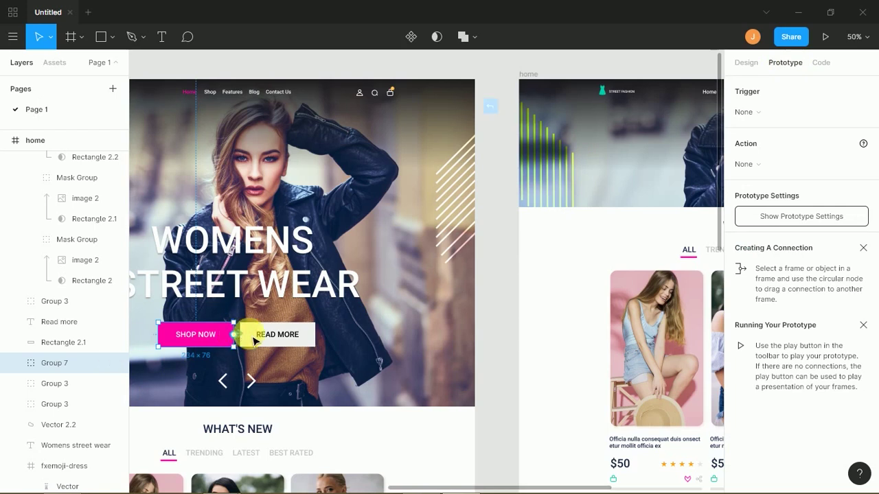
{"action": "mouse_move", "coordinate": [234, 335]}
{"action": "left_mouse_down"}
{"action": "mouse_move", "coordinate": [277, 343]}
{"action": "mouse_move", "coordinate": [234, 335]}
{"action": "mouse_move", "coordinate": [355, 320]}
{"action": "mouse_move", "coordinate": [349, 304]}
{"action": "mouse_move", "coordinate": [360, 372]}
{"action": "left_mouse_up"}
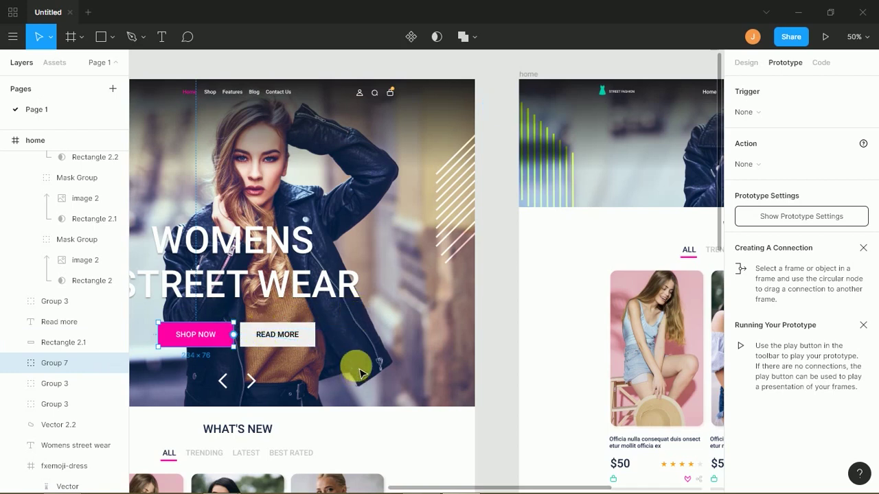
{"action": "left_click_drag", "start_coordinate": [234, 335], "coordinate": [486, 204]}
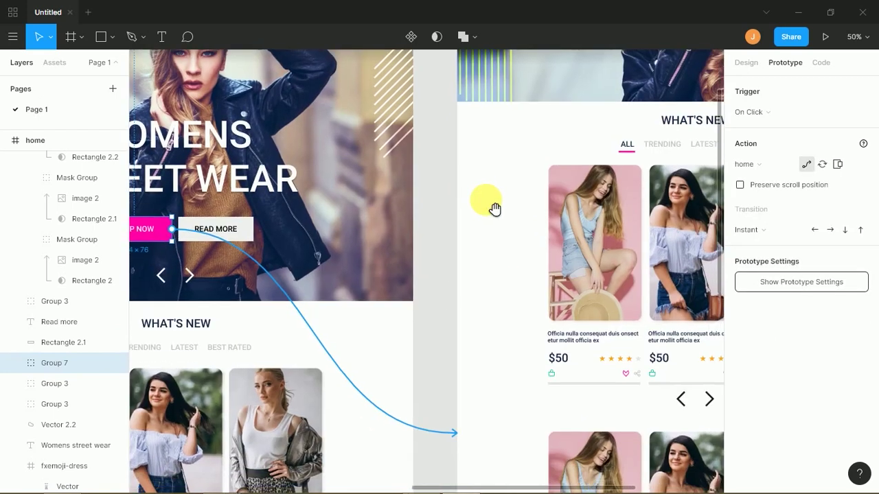
- Link the inner page's Street Fashion logo group back to the landing page
{"action": "key", "text": "minus"}
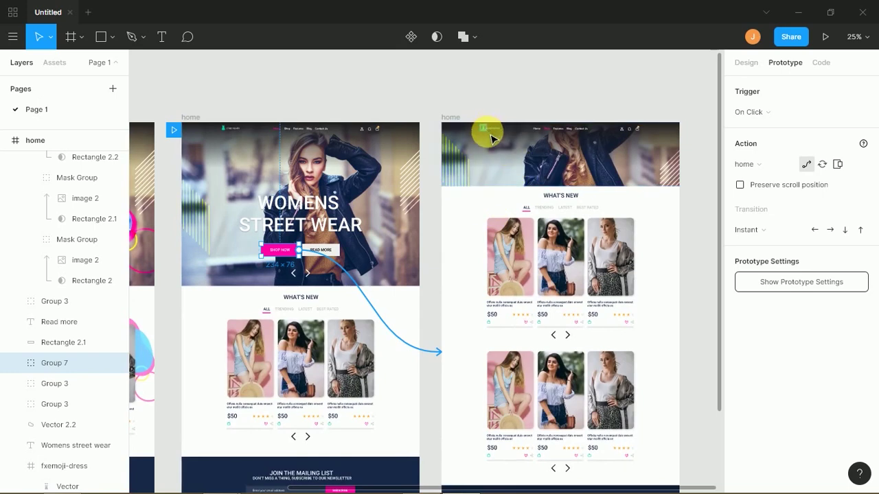
{"action": "key", "text": "plus"}
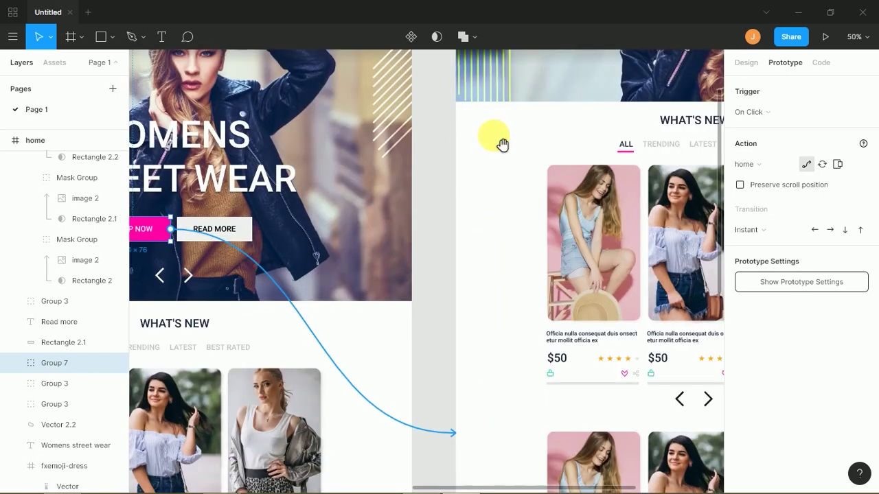
{"action": "scroll", "coordinate": [480, 138], "scroll_direction": "up", "scroll_amount": 5}
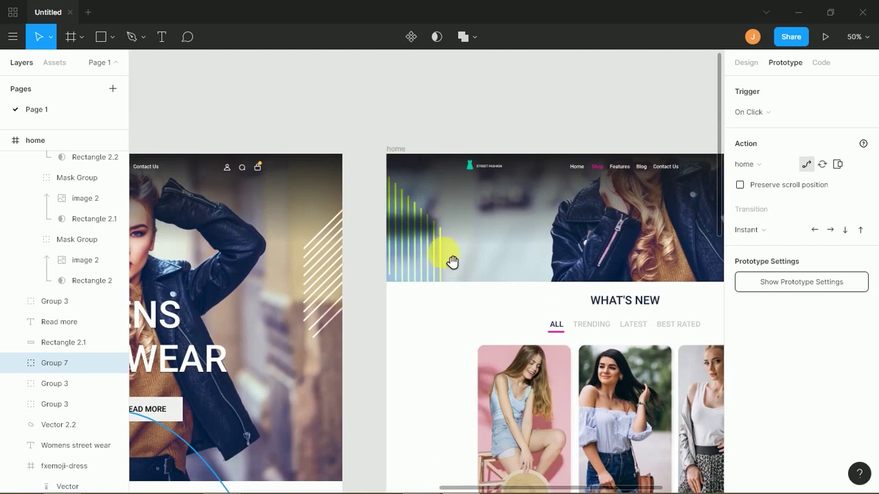
{"action": "double_click", "coordinate": [489, 167]}
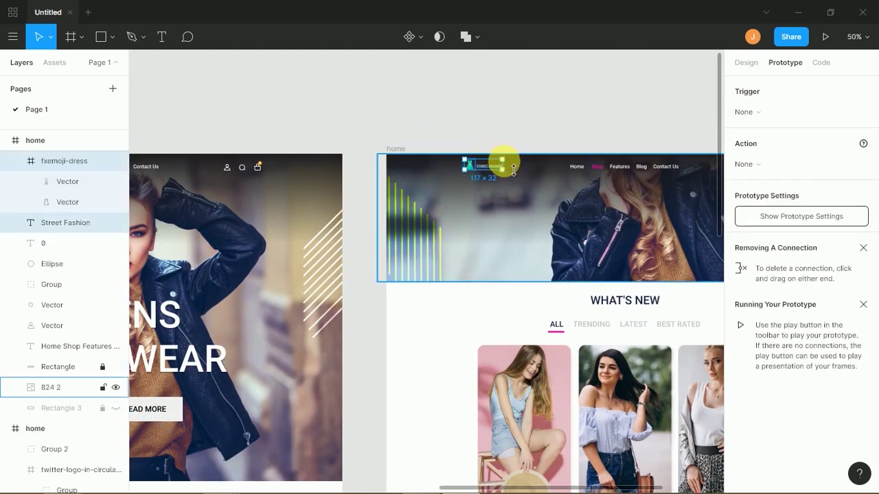
{"action": "left_click", "coordinate": [508, 165]}
{"action": "left_click", "coordinate": [515, 131]}
{"action": "left_click", "coordinate": [489, 168]}
{"action": "left_click_drag", "start_coordinate": [506, 172], "coordinate": [348, 259]}
- Zoom out to see all three home frames, collapse their layers, and delete the leftmost one
{"action": "key", "text": "ctrl+minus"}
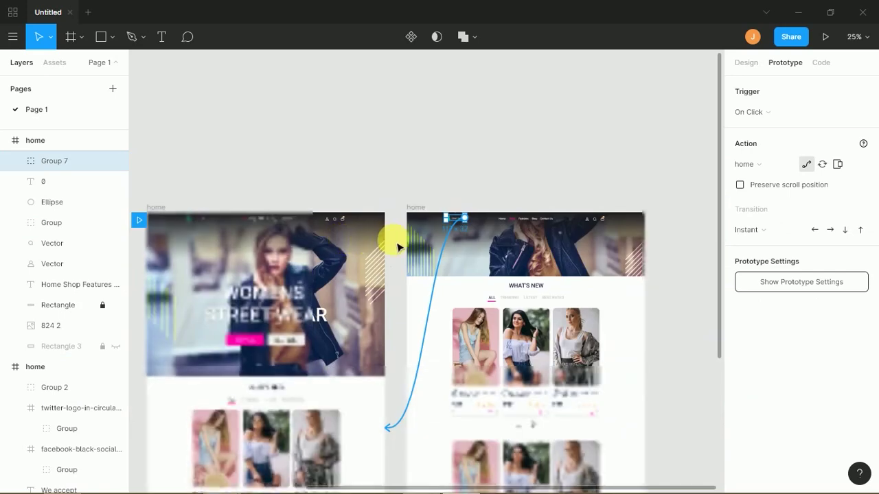
{"action": "key", "text": "ctrl+minus"}
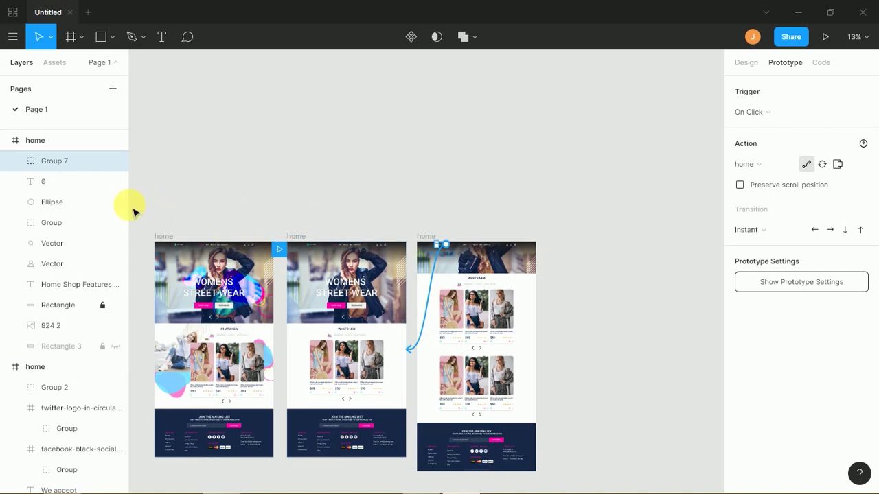
{"action": "left_click", "coordinate": [6, 141]}
{"action": "left_click", "coordinate": [7, 161]}
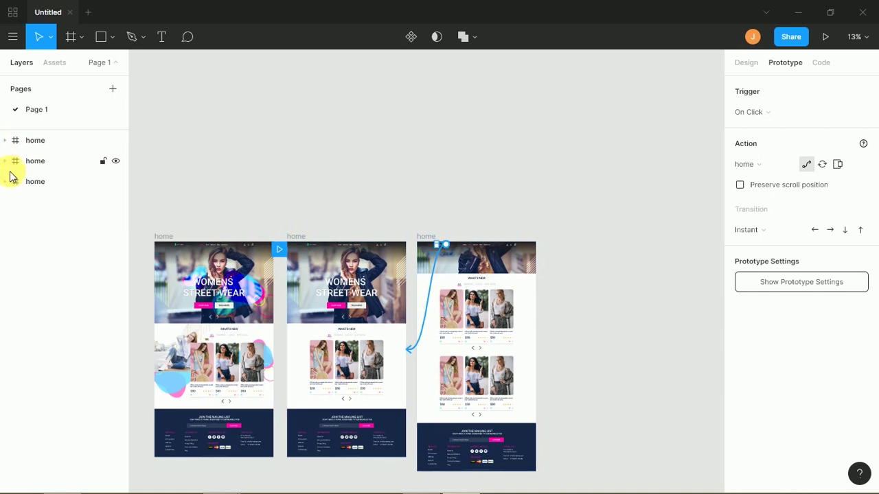
{"action": "left_click", "coordinate": [38, 181]}
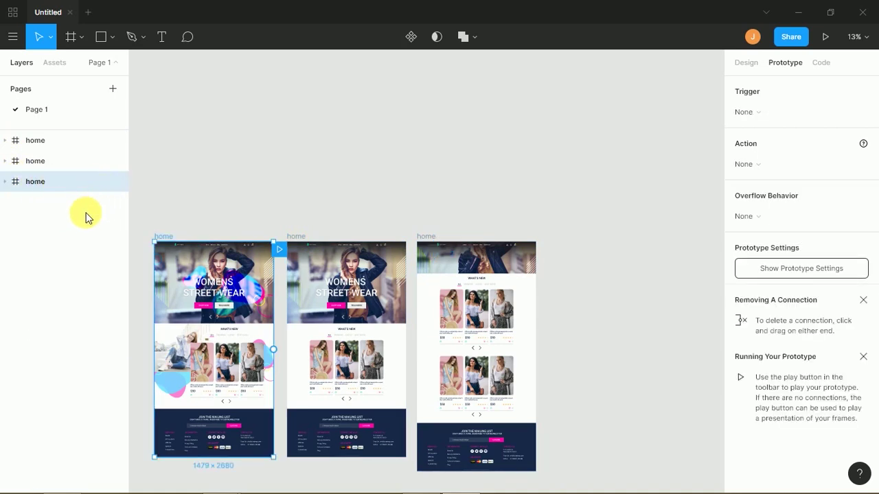
{"action": "key", "text": "Delete"}
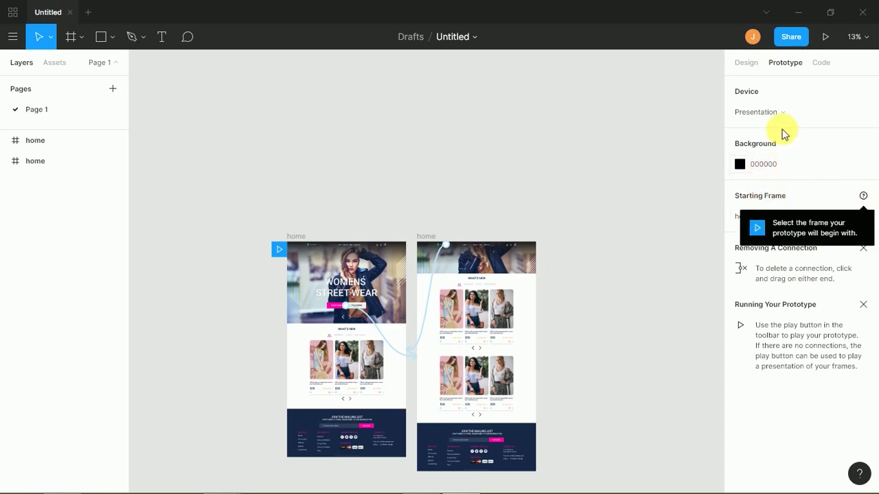
- Leave the prototype Device preset unchanged and launch the prototype in presentation view
{"action": "left_click", "coordinate": [824, 115]}
{"action": "left_click", "coordinate": [672, 198]}
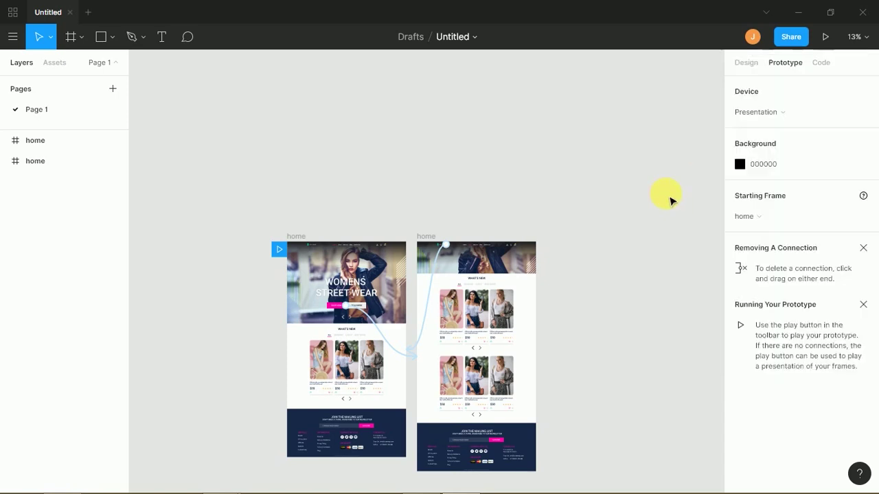
{"action": "left_click", "coordinate": [828, 36]}
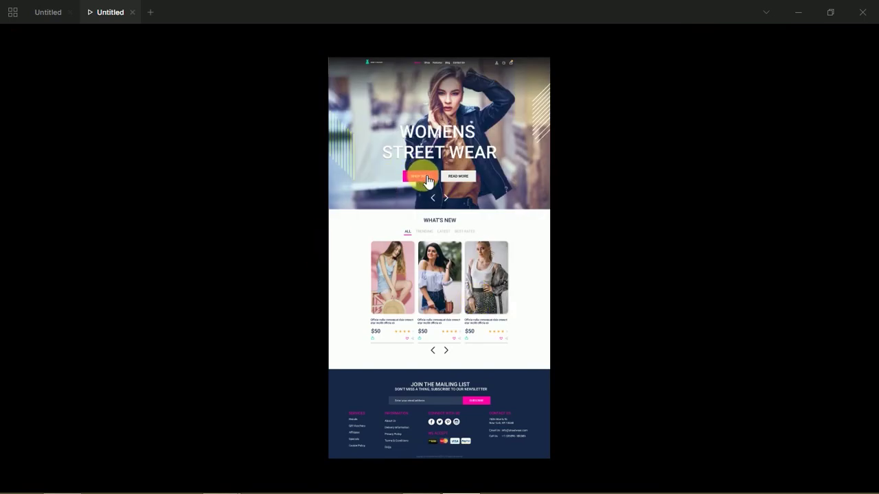
- Test the links: SHOP NOW to the product listing, logo back to landing, then SHOP NOW again
{"action": "left_click", "coordinate": [428, 179]}
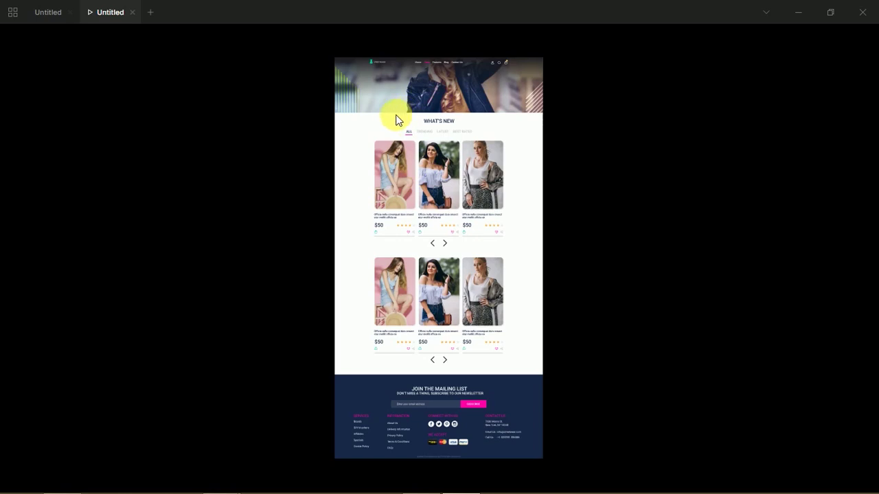
{"action": "left_click", "coordinate": [375, 64]}
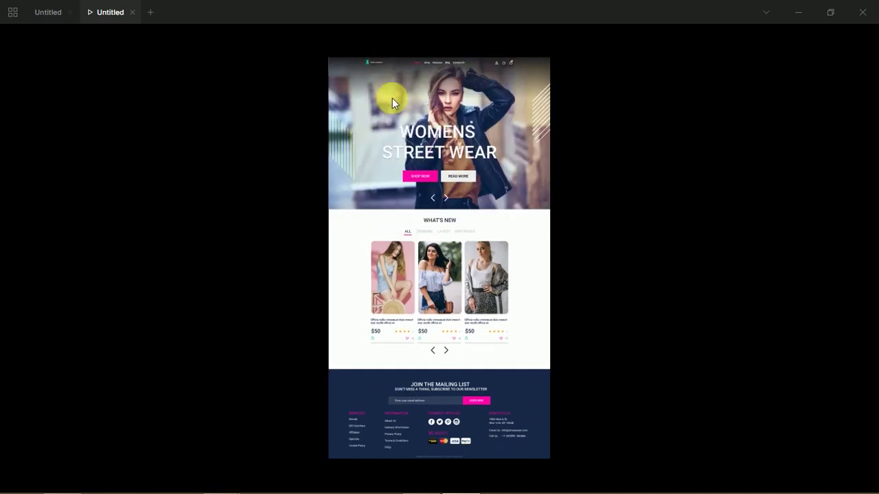
{"action": "left_click", "coordinate": [415, 184]}
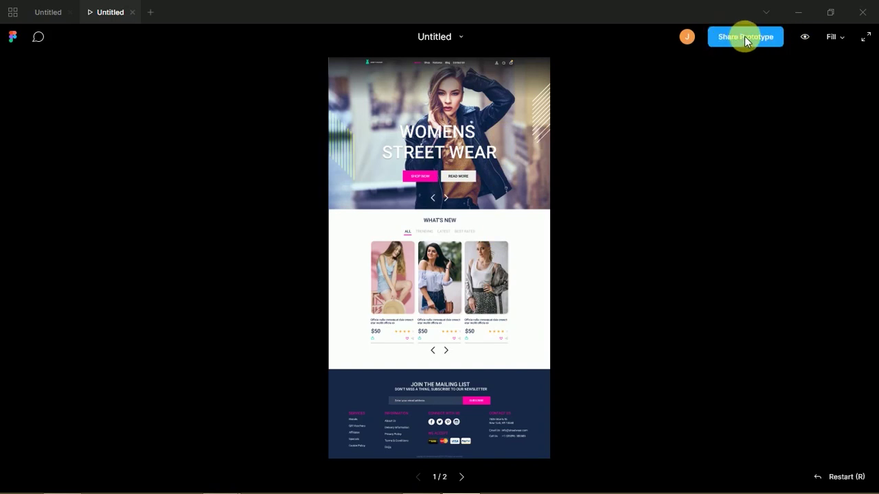
- Copy the prototype's share link, keeping 'Anyone with the link can view' access
{"action": "left_click", "coordinate": [746, 36]}
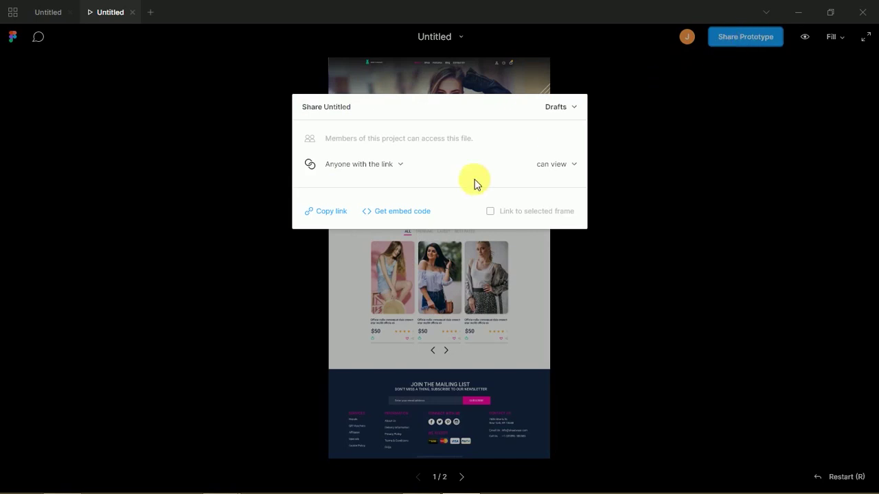
{"action": "left_click", "coordinate": [574, 167]}
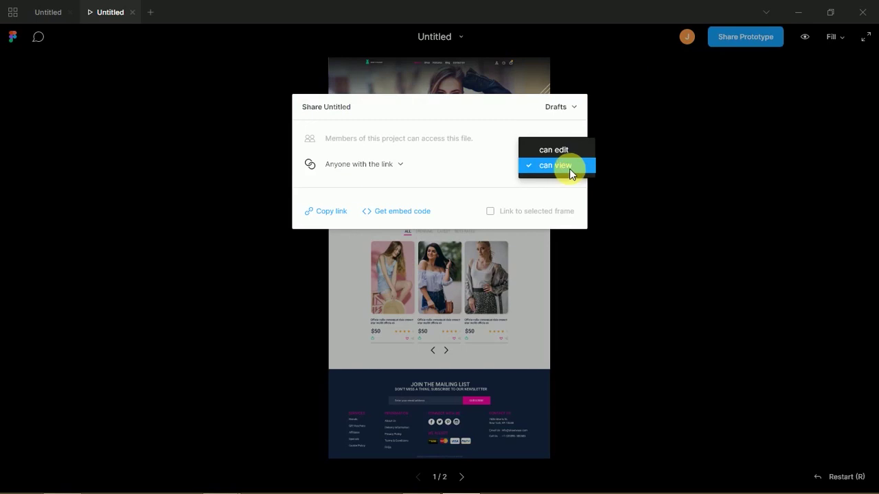
{"action": "left_click", "coordinate": [497, 181]}
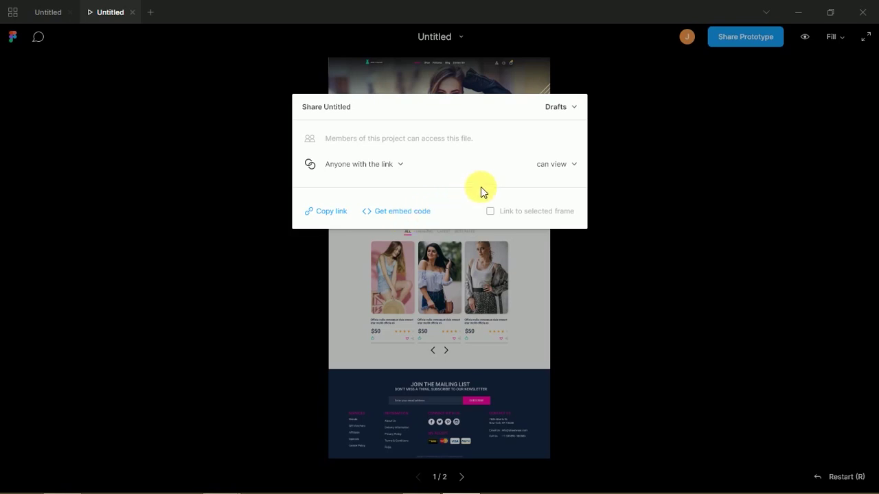
{"action": "left_click", "coordinate": [338, 216]}
{"action": "key", "text": "alt+Tab"}
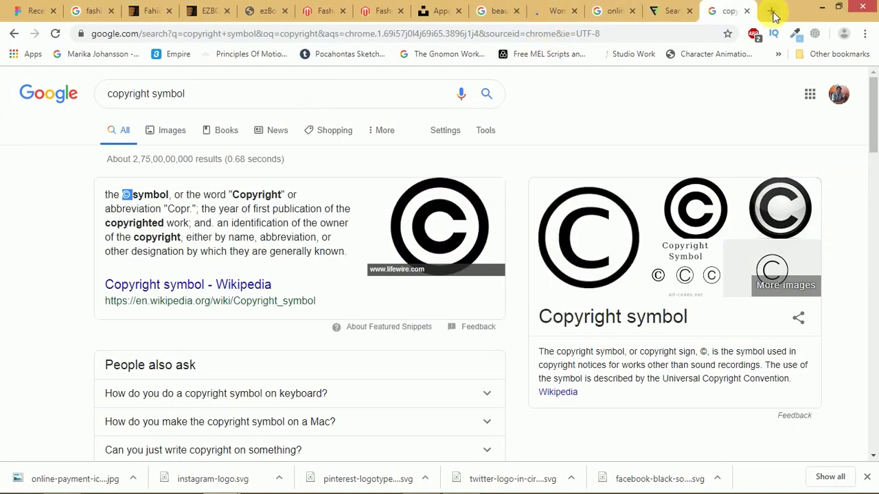
{"action": "left_click", "coordinate": [769, 13]}
{"action": "key", "text": "ctrl+v"}
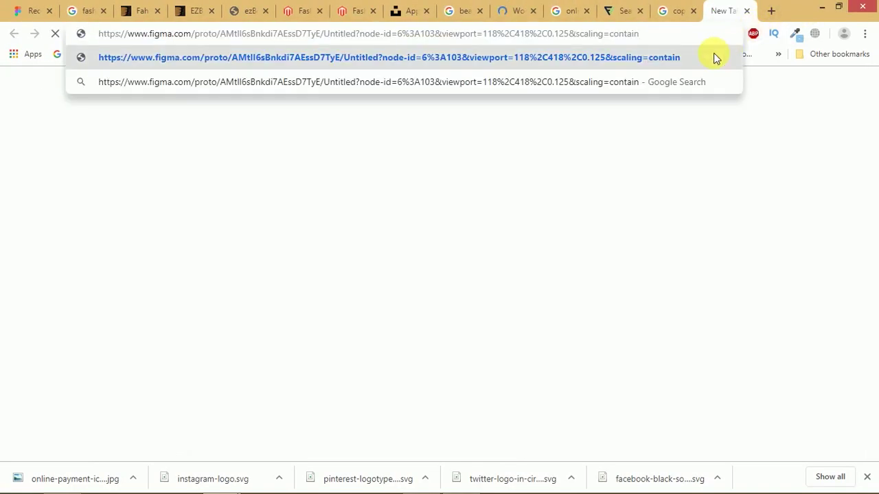
{"action": "key", "text": "Return"}
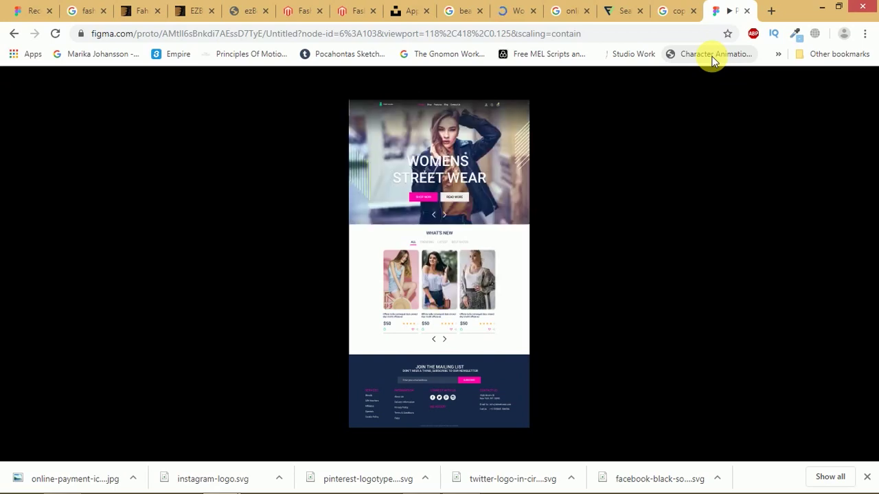
{"action": "left_click", "coordinate": [747, 11]}
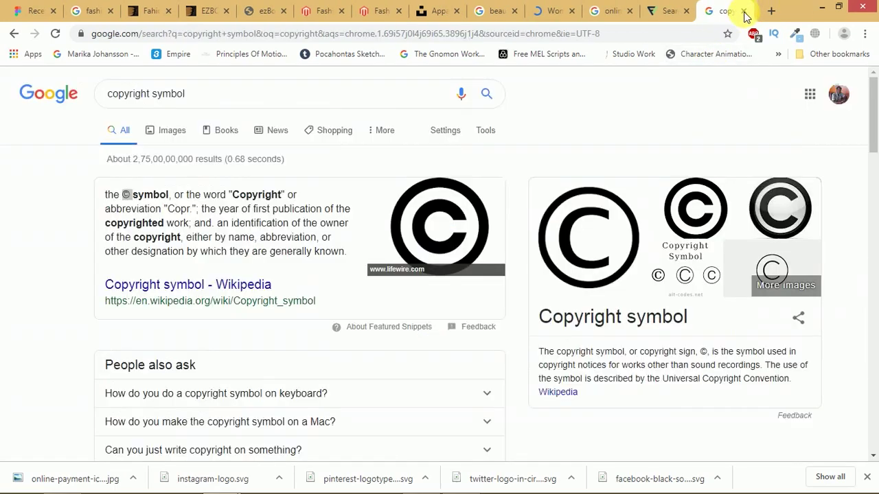
{"action": "left_click", "coordinate": [484, 489]}
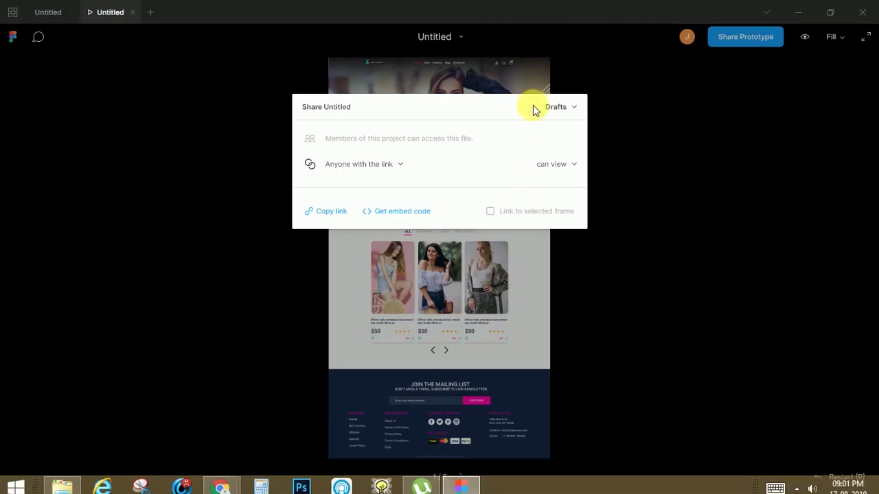
- Close the prototype presentation and return to Chrome's Figma Recent files page
{"action": "left_click", "coordinate": [132, 12]}
{"action": "mouse_move", "coordinate": [573, 487]}
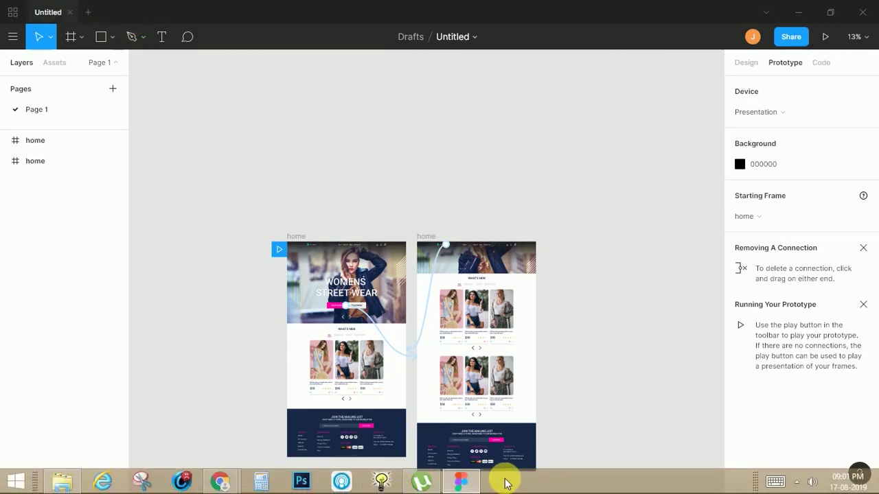
{"action": "mouse_move", "coordinate": [234, 486]}
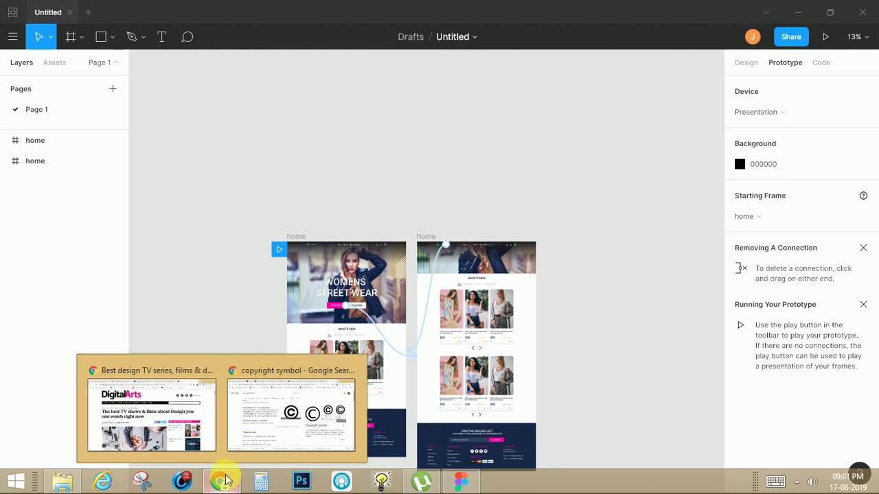
{"action": "left_click", "coordinate": [240, 434]}
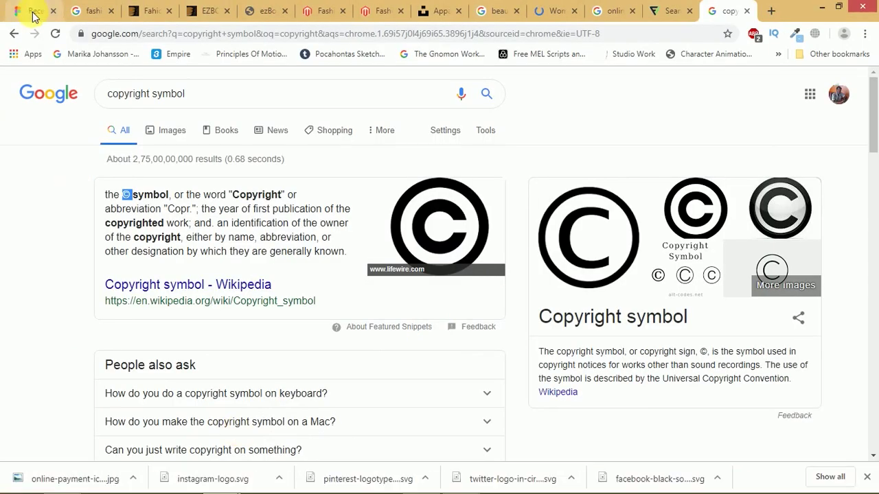
{"action": "left_click", "coordinate": [30, 14]}
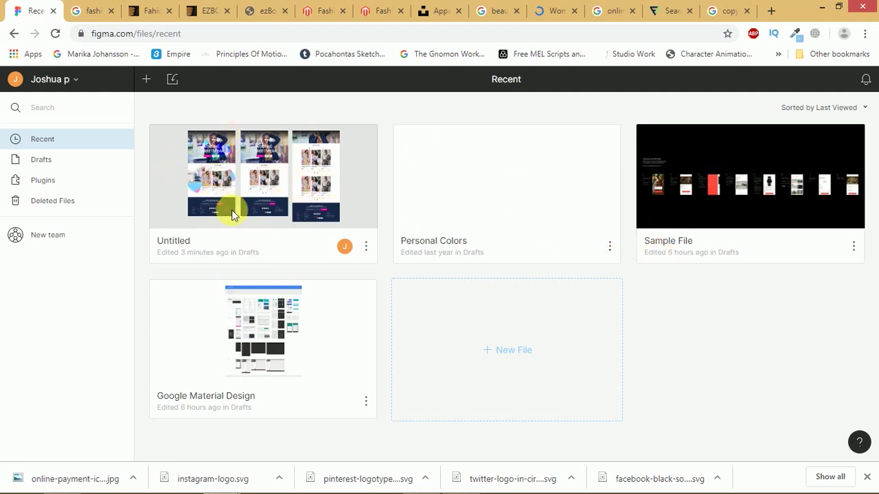
- Switch between the Figma app and Chrome, then open YouTube in a new tab
{"action": "left_click", "coordinate": [460, 482]}
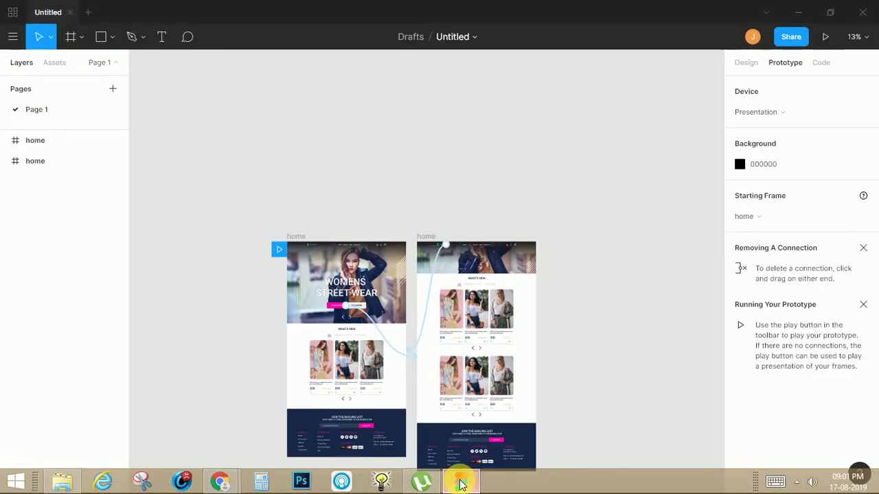
{"action": "left_click", "coordinate": [461, 484]}
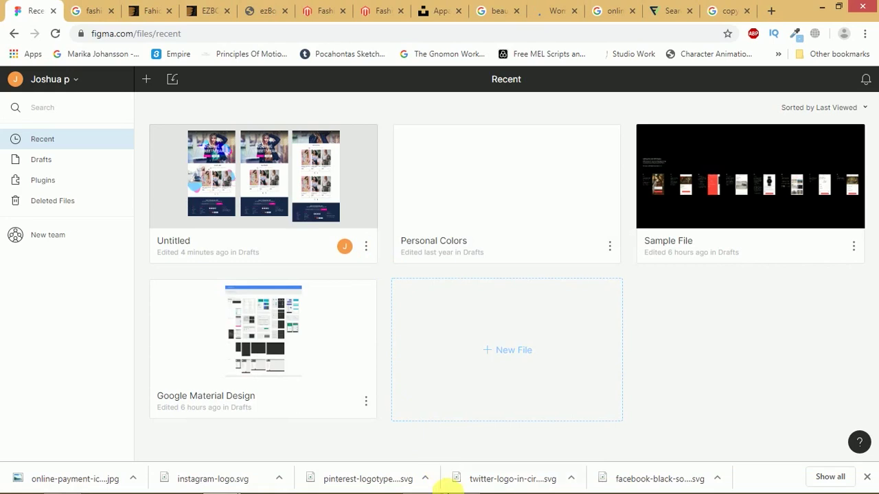
{"action": "mouse_move", "coordinate": [451, 481]}
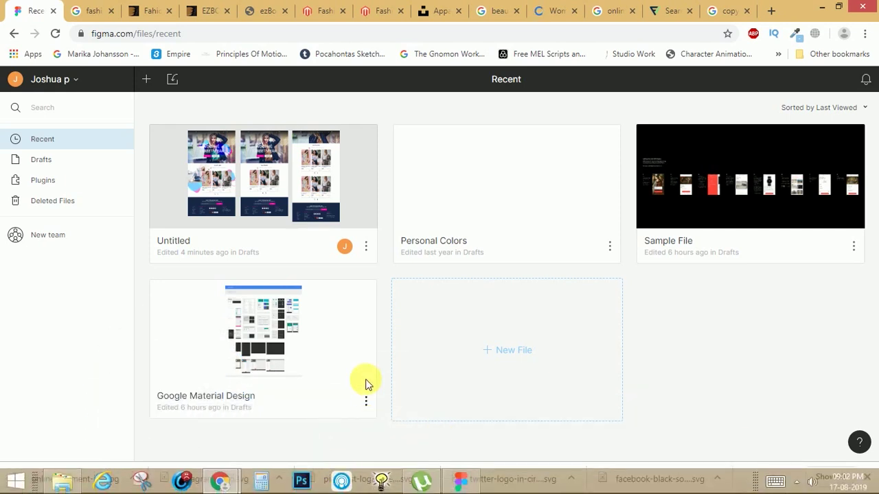
{"action": "left_click", "coordinate": [771, 15]}
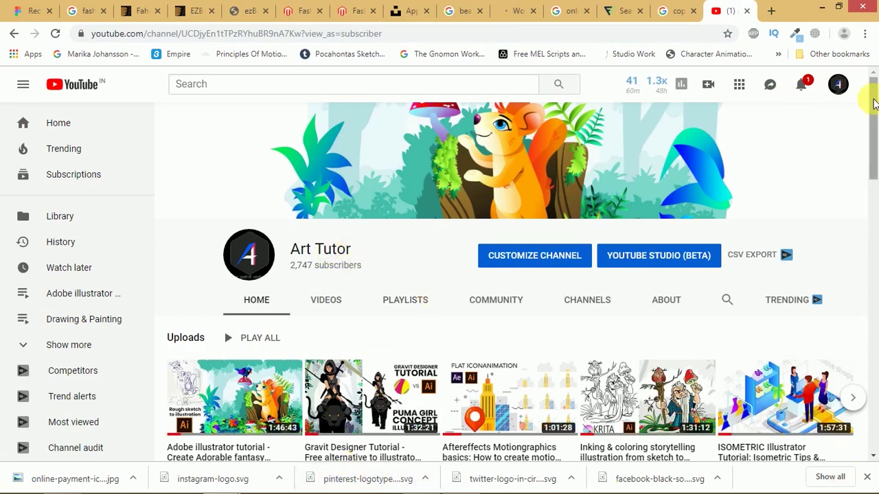
- Open the figma tutorials playlist and play its first, second and third videos
{"action": "left_click_drag", "start_coordinate": [873, 104], "coordinate": [875, 147]}
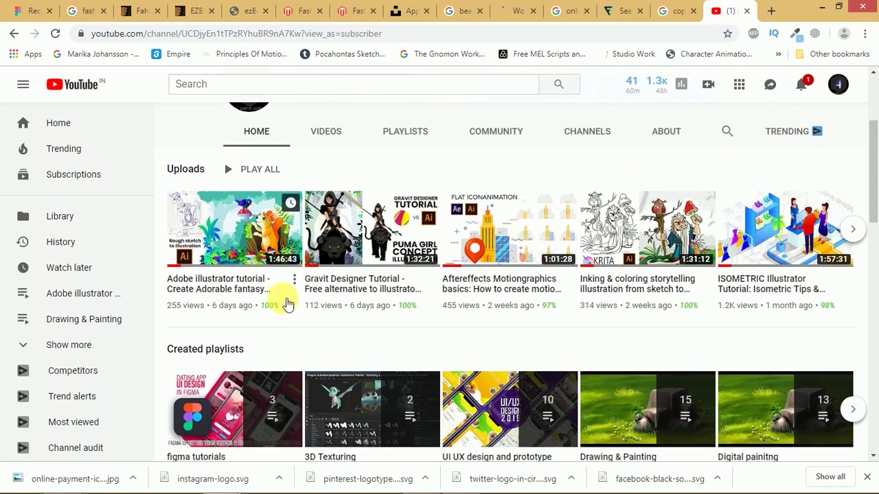
{"action": "left_click", "coordinate": [227, 411]}
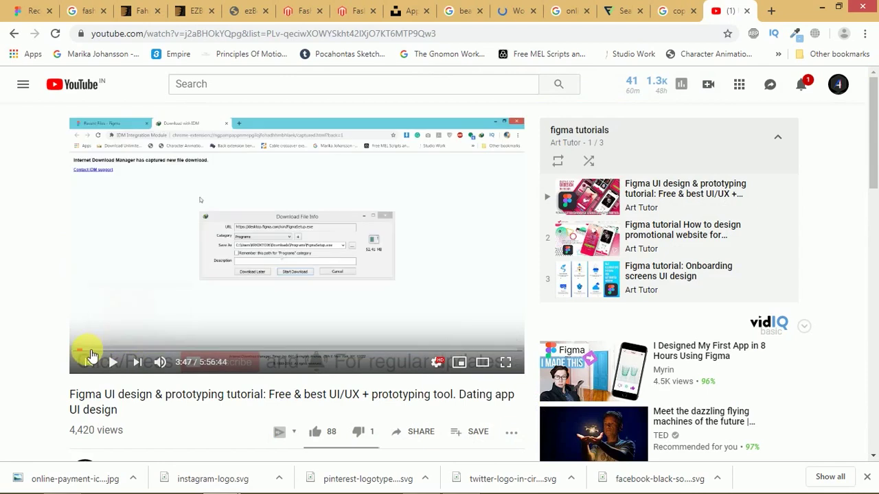
{"action": "left_click", "coordinate": [83, 351]}
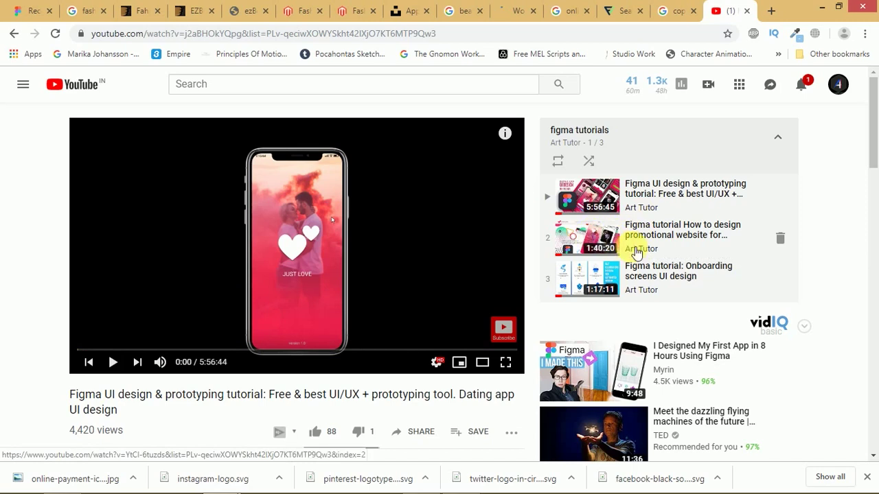
{"action": "left_click", "coordinate": [576, 240]}
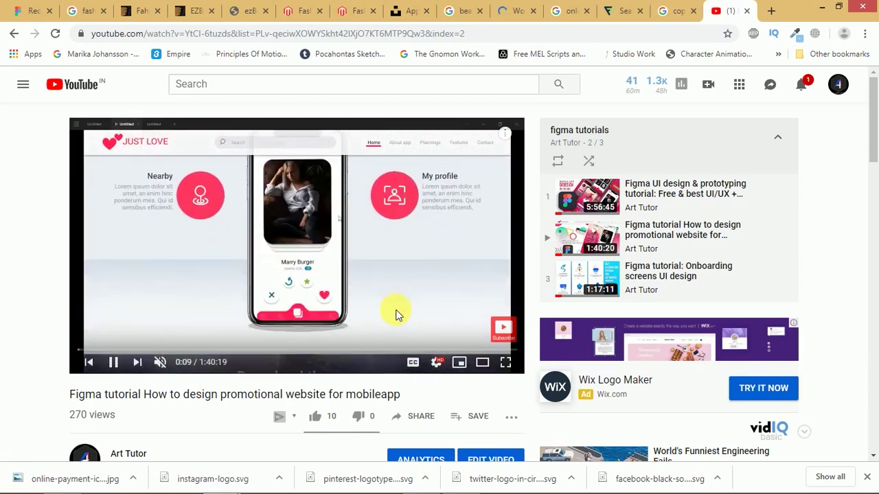
{"action": "left_click", "coordinate": [554, 279]}
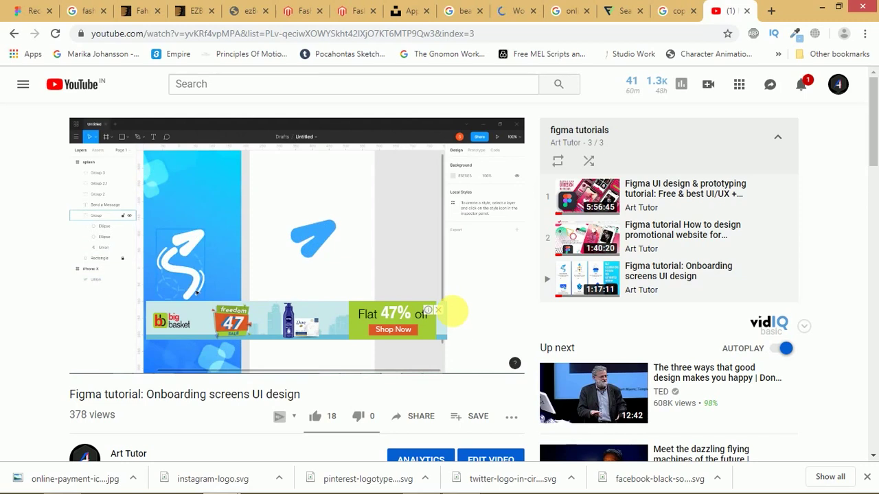
- Seek the onboarding-screens tutorial near its end, dismiss the ad, pause, and return to Figma
{"action": "mouse_move", "coordinate": [394, 346]}
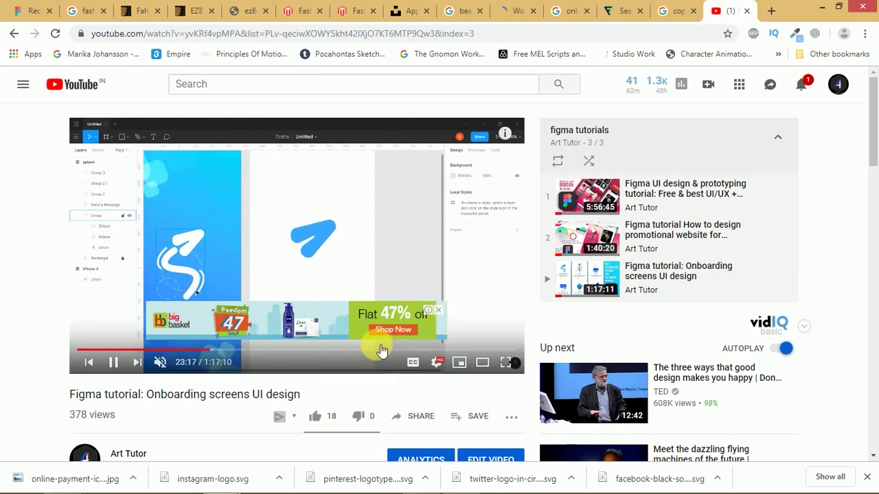
{"action": "left_click", "coordinate": [508, 351]}
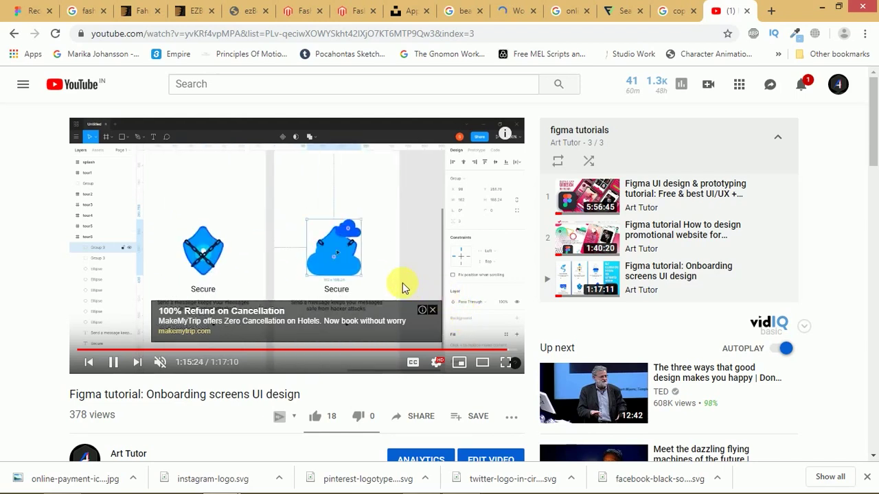
{"action": "left_click", "coordinate": [432, 310]}
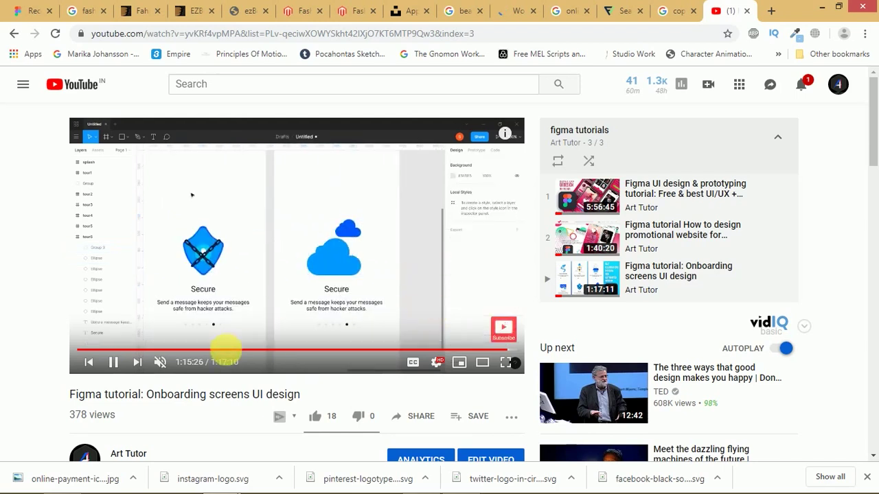
{"action": "left_click", "coordinate": [113, 362]}
{"action": "mouse_move", "coordinate": [529, 485]}
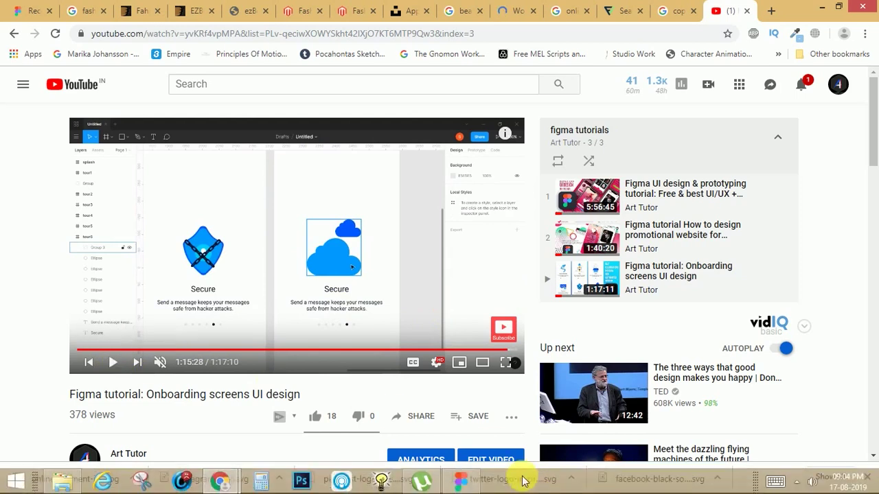
{"action": "left_click", "coordinate": [461, 484]}
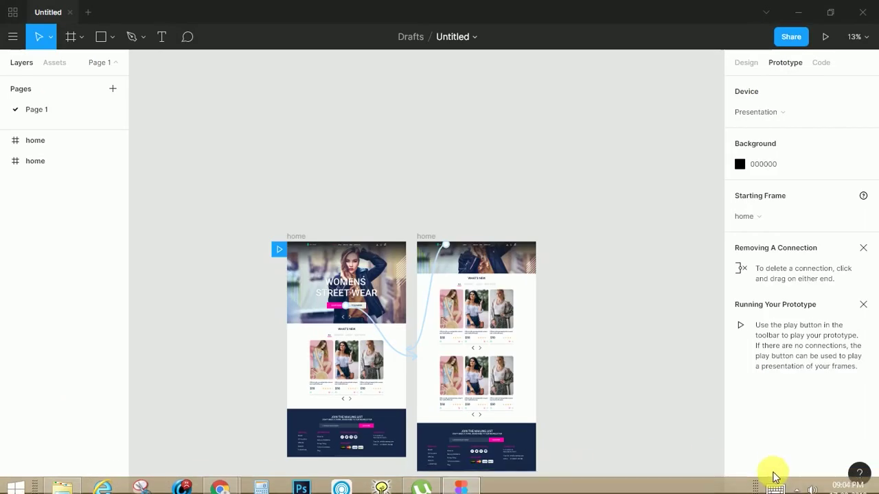
{"action": "left_click", "coordinate": [795, 481]}
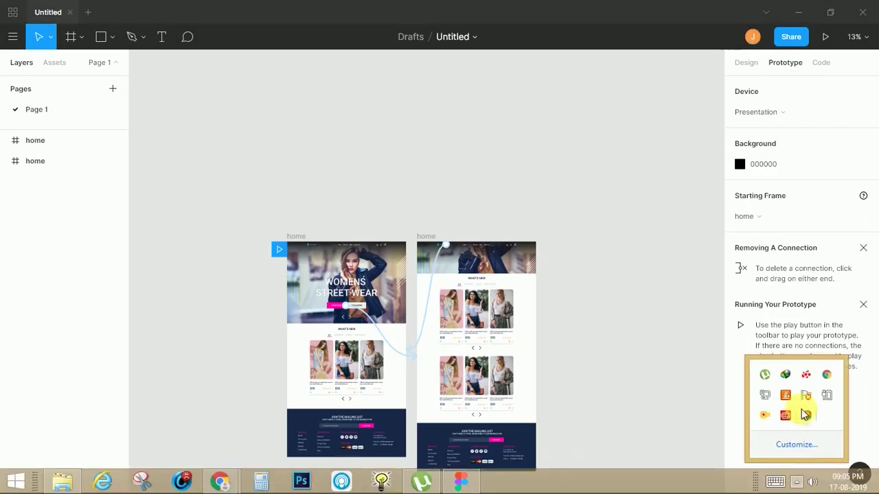